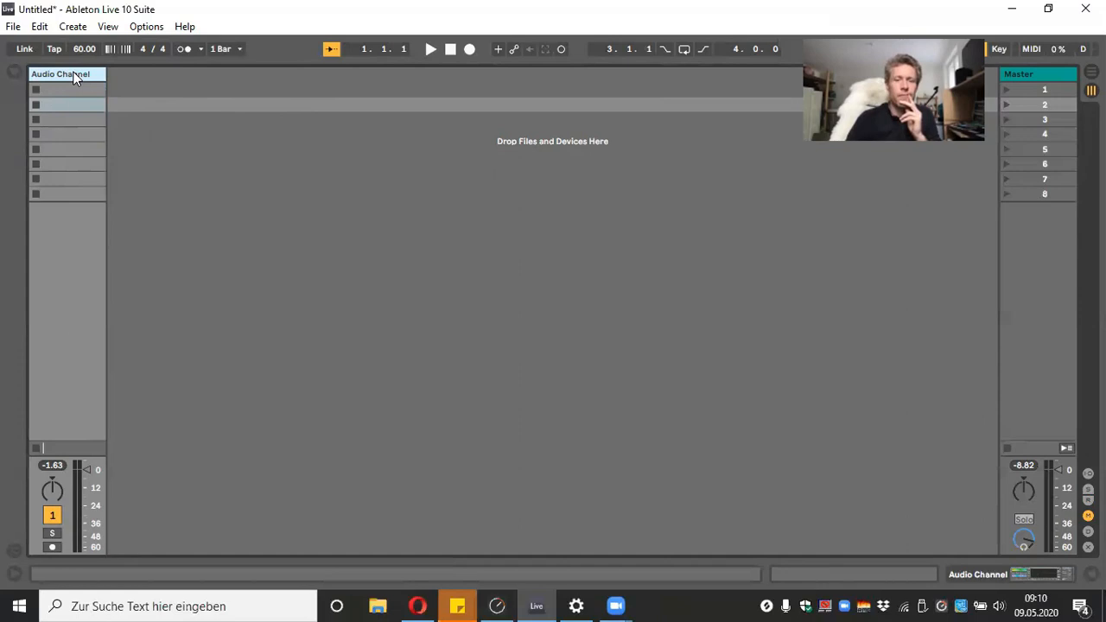
Put the Audio Channel track into a new group track
{"action": "right_click", "coordinate": [75, 77]}
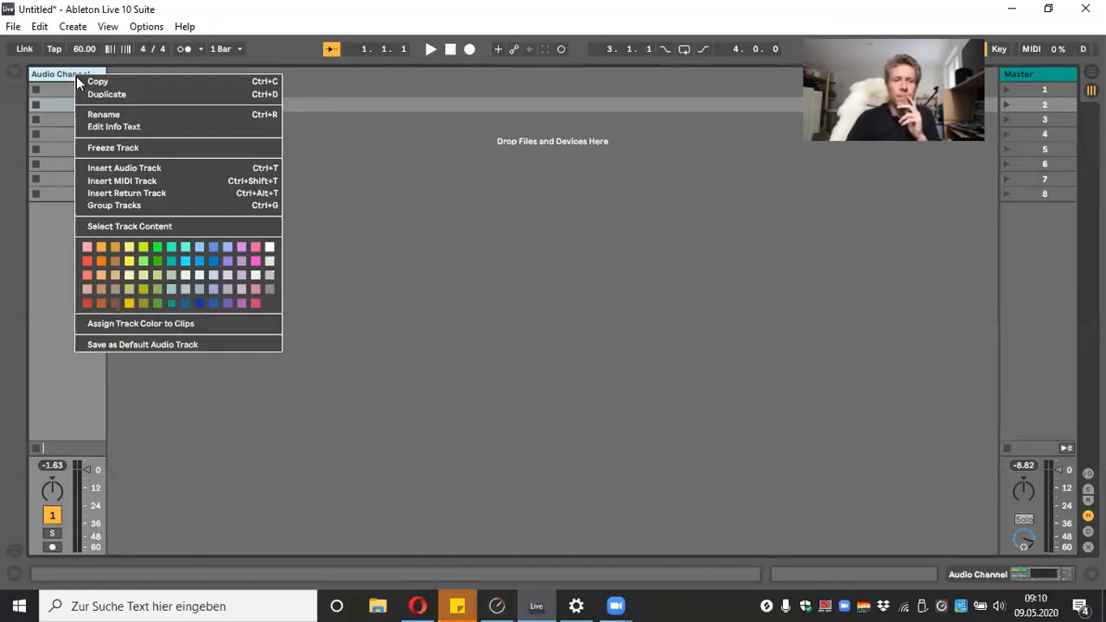
{"action": "left_click", "coordinate": [128, 205]}
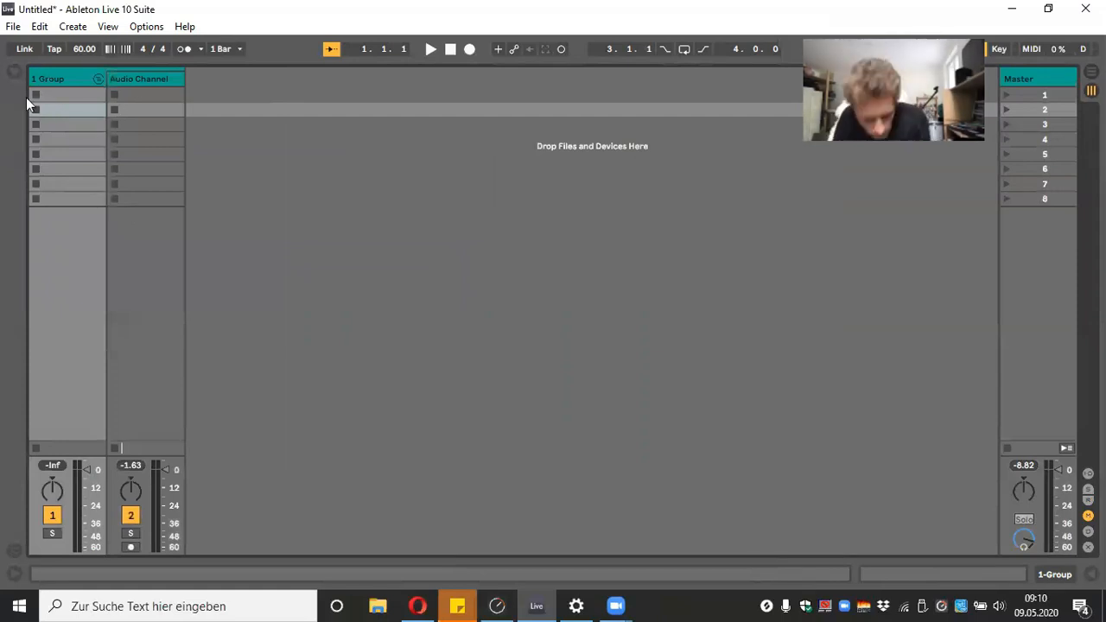
{"action": "left_click", "coordinate": [83, 79]}
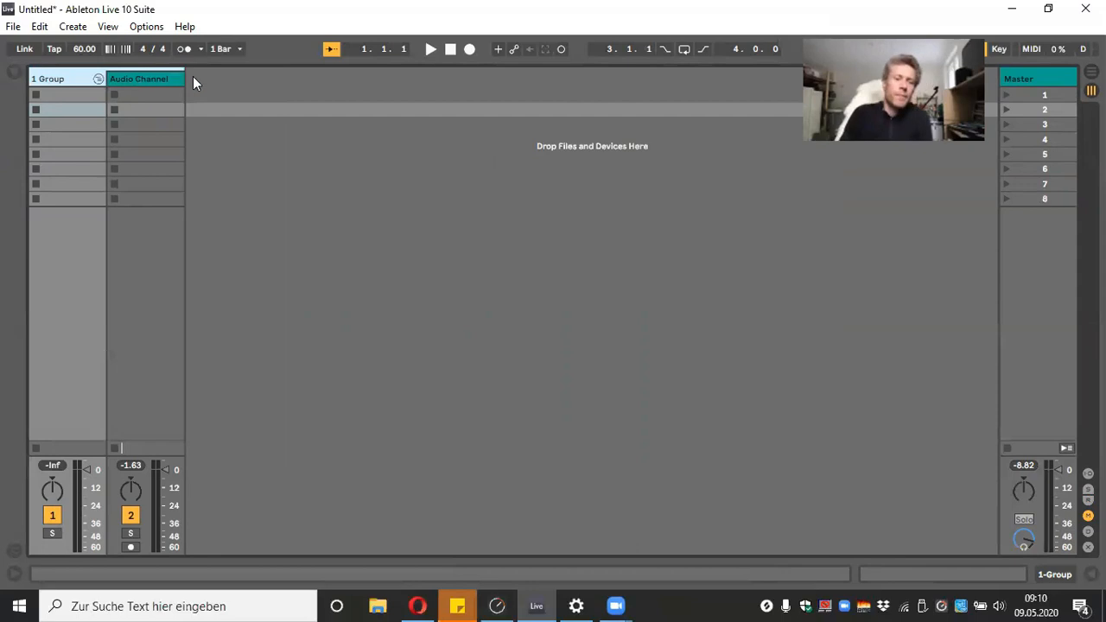
{"action": "left_click", "coordinate": [164, 75]}
{"action": "left_click", "coordinate": [62, 77]}
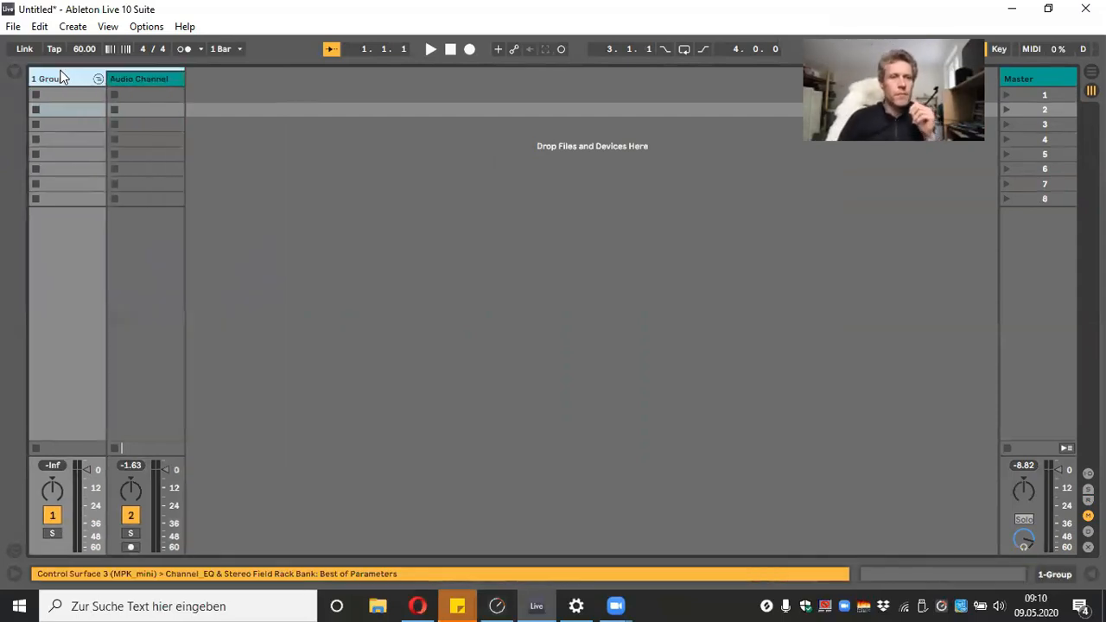
Fold and unfold the group track repeatedly to examine how it hides and shows its audio track
{"action": "left_click", "coordinate": [98, 79]}
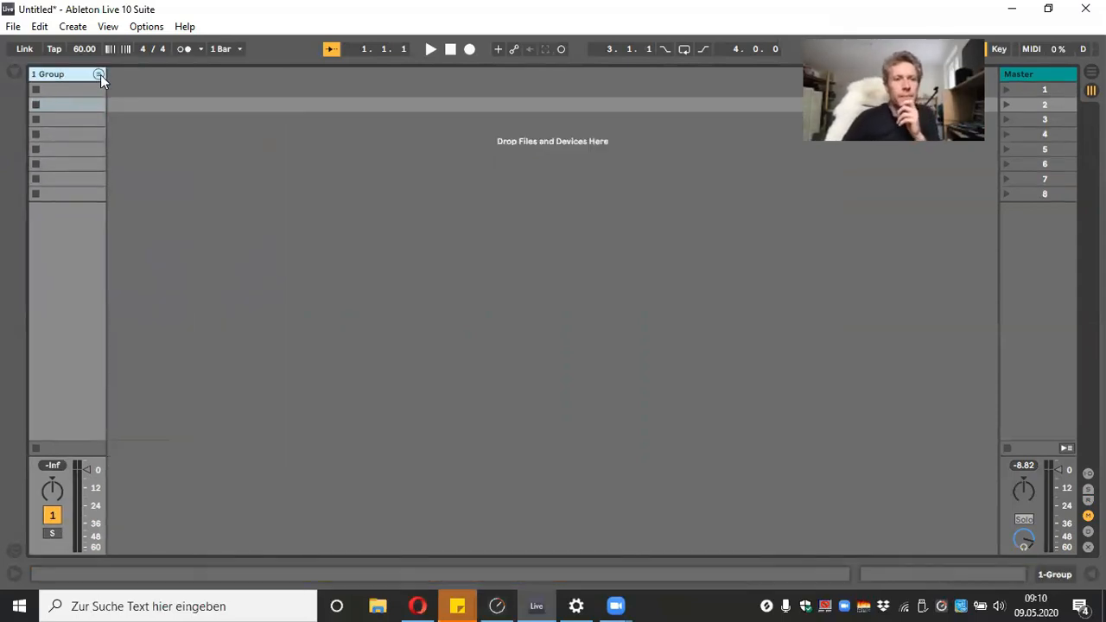
{"action": "left_click", "coordinate": [100, 76]}
{"action": "left_click", "coordinate": [101, 76]}
{"action": "left_click", "coordinate": [100, 76]}
{"action": "left_click", "coordinate": [100, 76]}
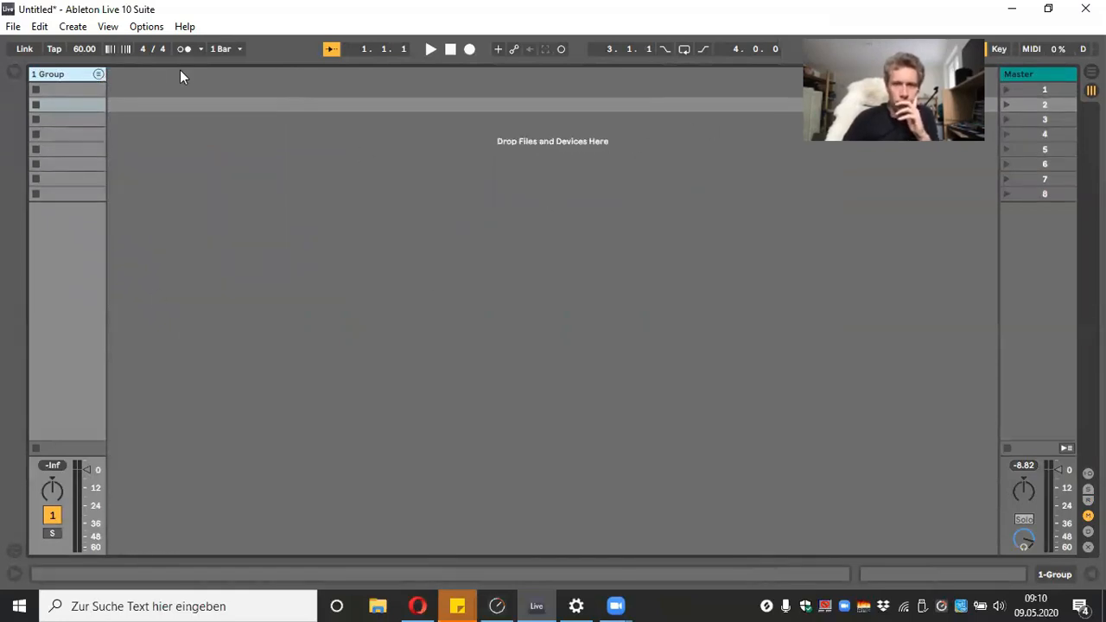
{"action": "left_click", "coordinate": [99, 74]}
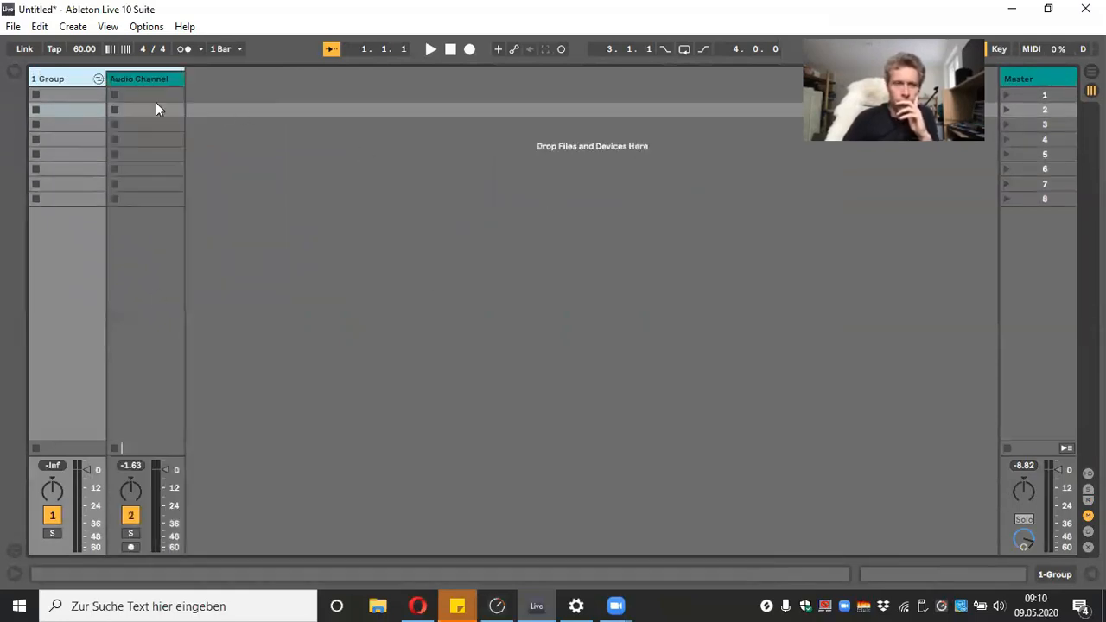
Add a second audio track outside the first group and put it into its own group
{"action": "left_click", "coordinate": [170, 83]}
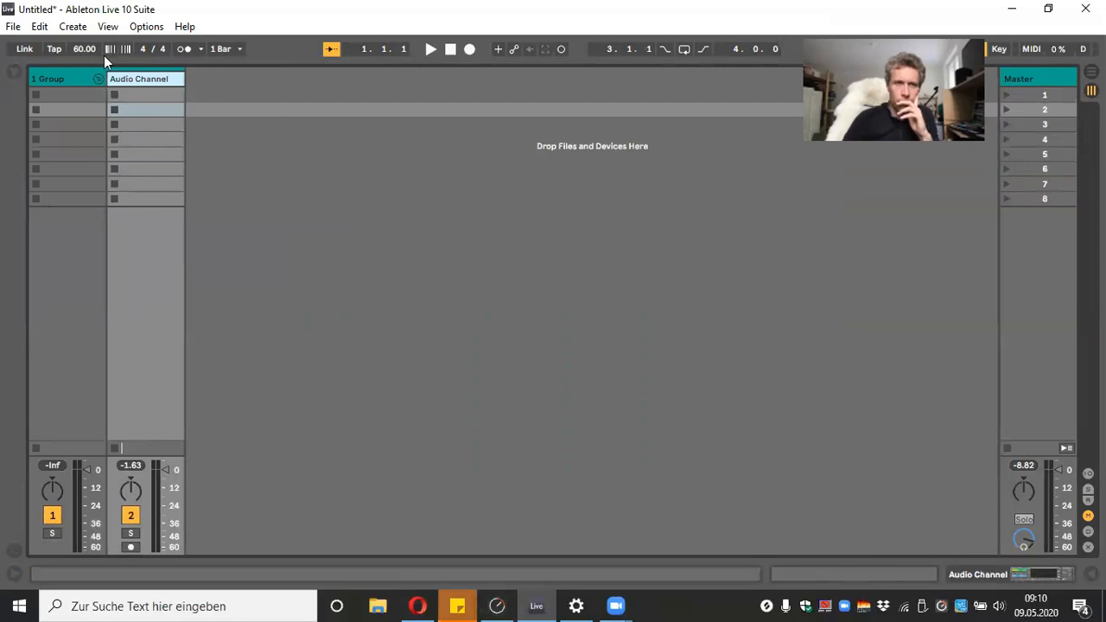
{"action": "right_click", "coordinate": [147, 79]}
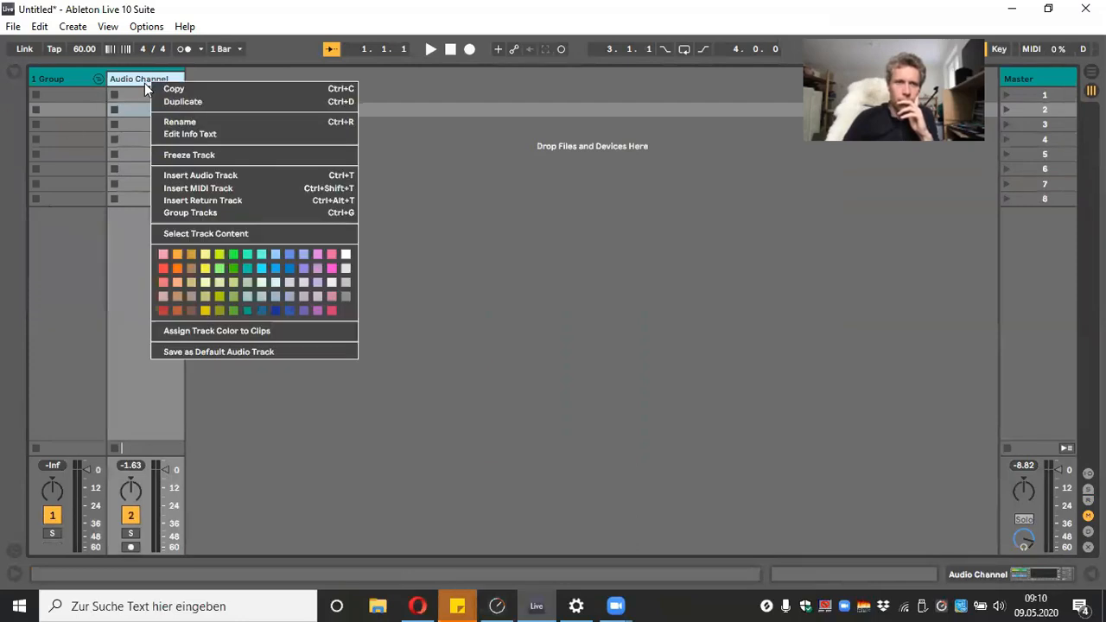
{"action": "left_click", "coordinate": [183, 174]}
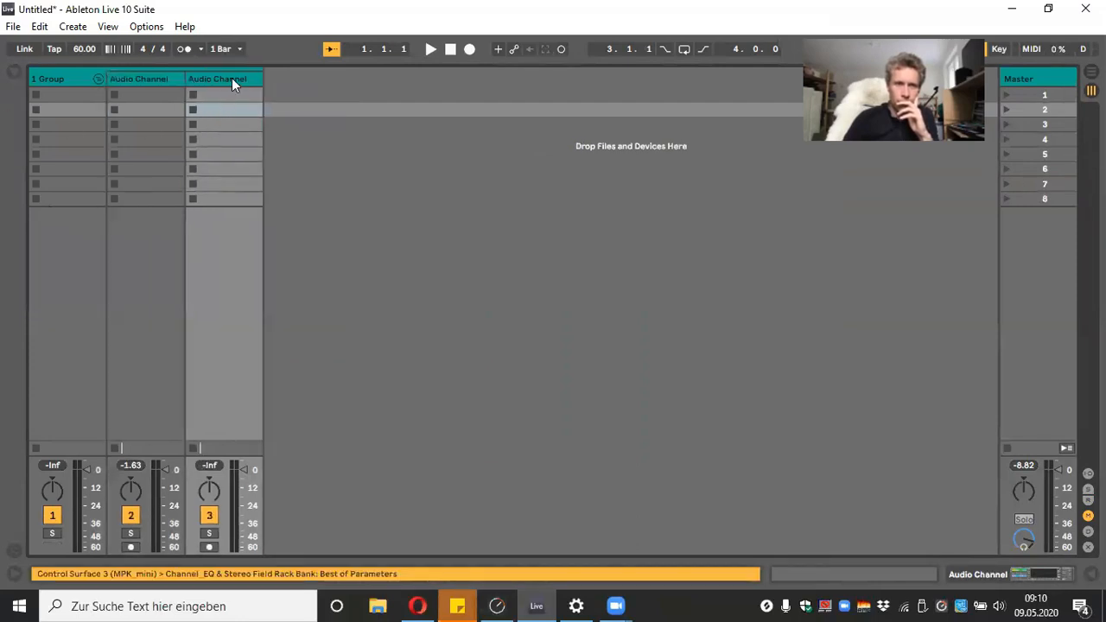
{"action": "left_click_drag", "start_coordinate": [138, 81], "coordinate": [225, 82]}
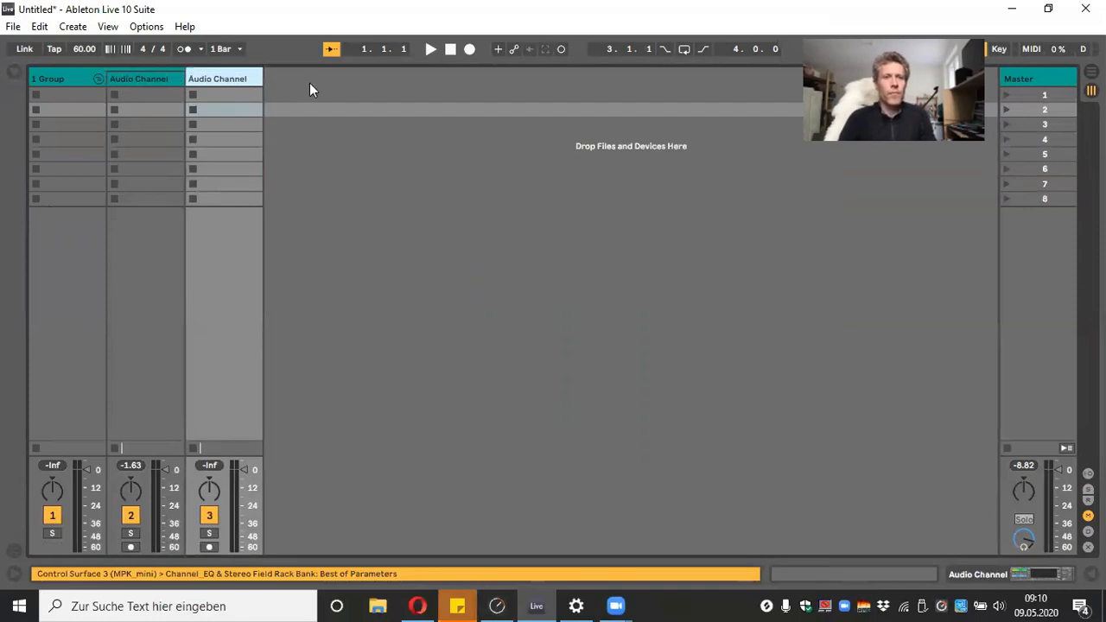
{"action": "right_click", "coordinate": [214, 77]}
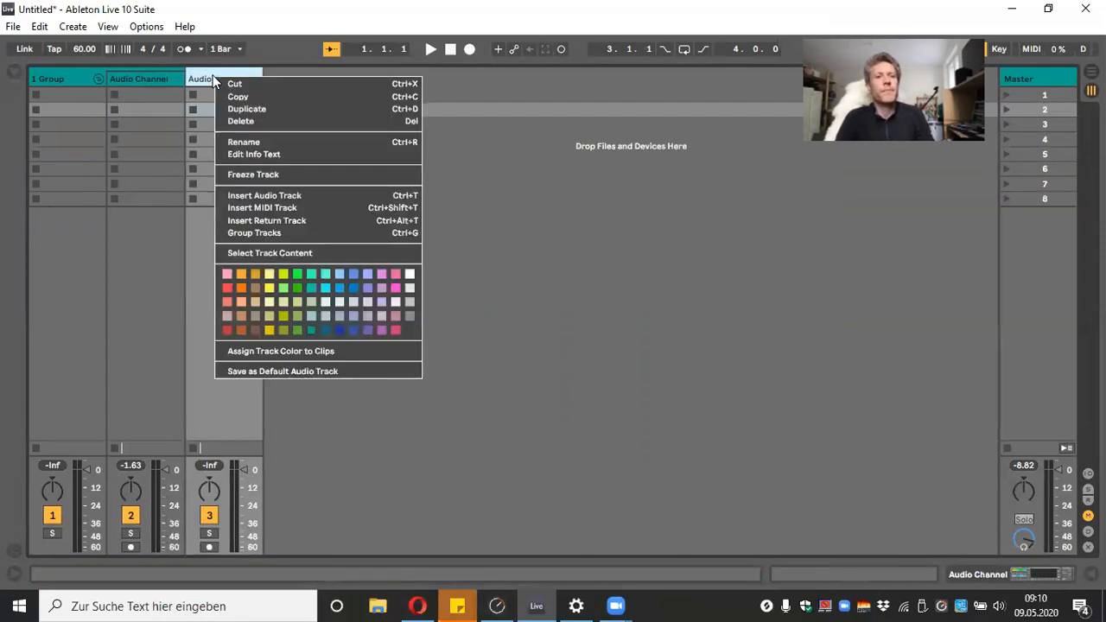
{"action": "left_click", "coordinate": [304, 233]}
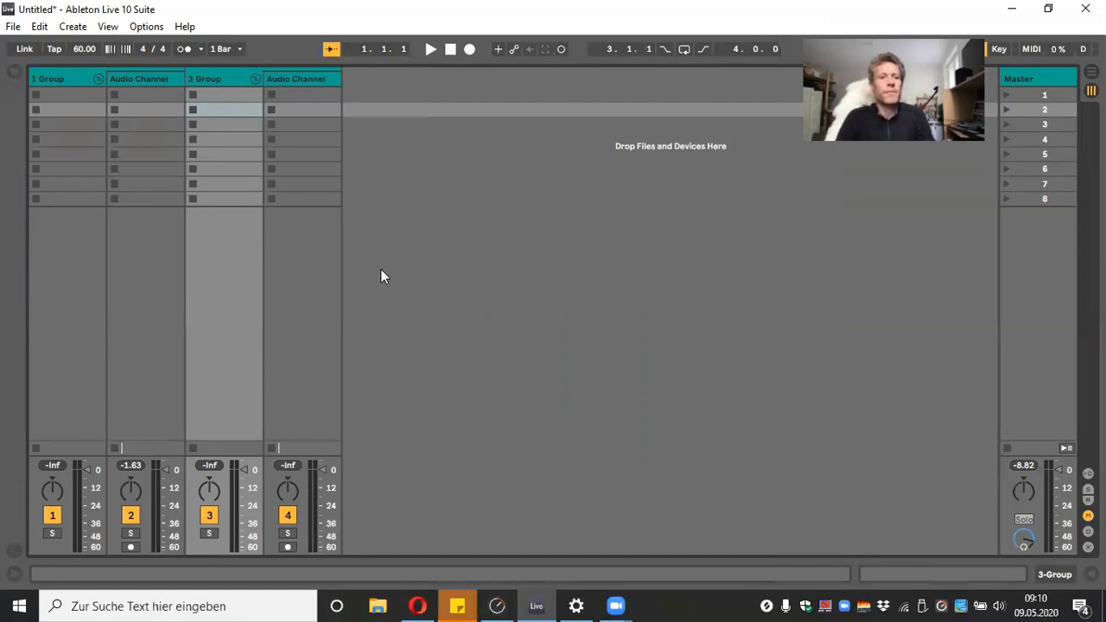
Rename the first group track "1. Drums"
{"action": "left_click", "coordinate": [76, 80]}
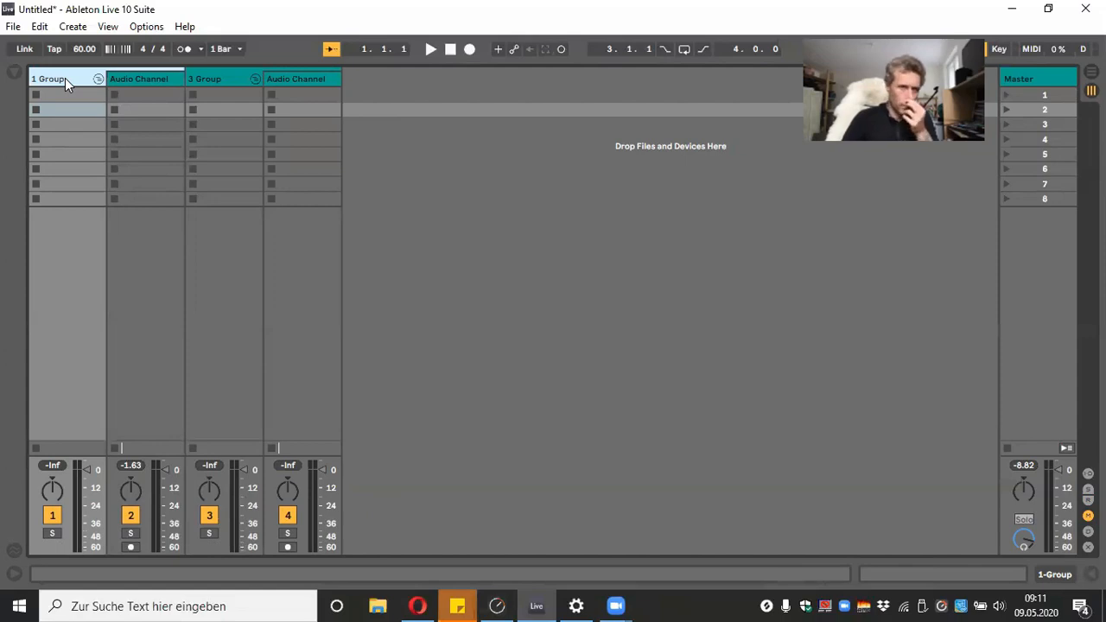
{"action": "left_click", "coordinate": [66, 94]}
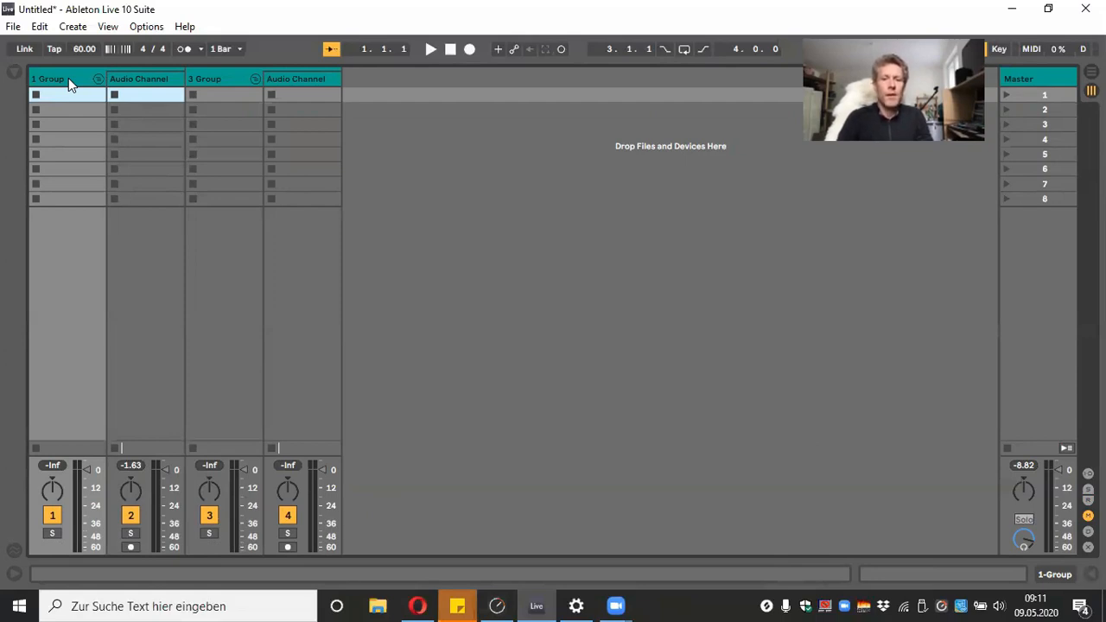
{"action": "left_click", "coordinate": [68, 78]}
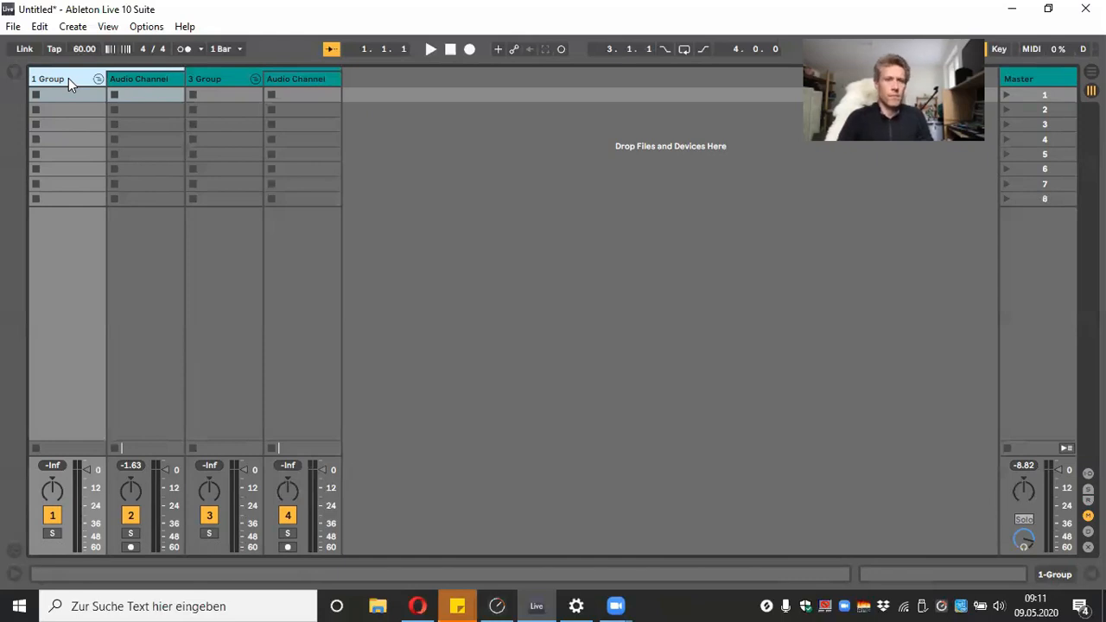
{"action": "right_click", "coordinate": [55, 70]}
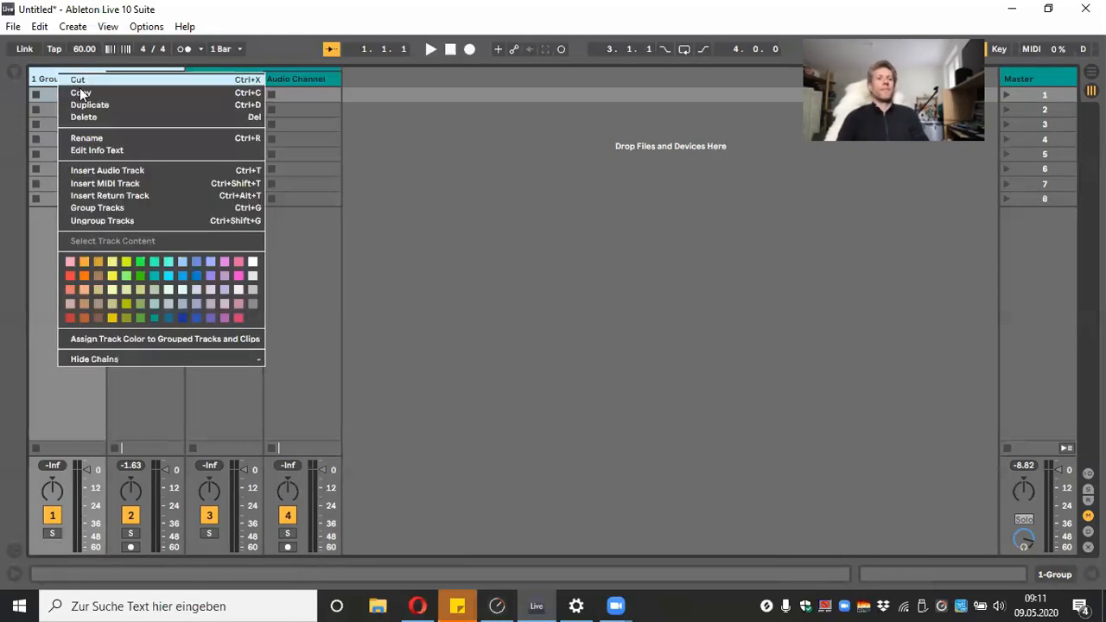
{"action": "left_click", "coordinate": [112, 138]}
{"action": "type", "text": "1."}
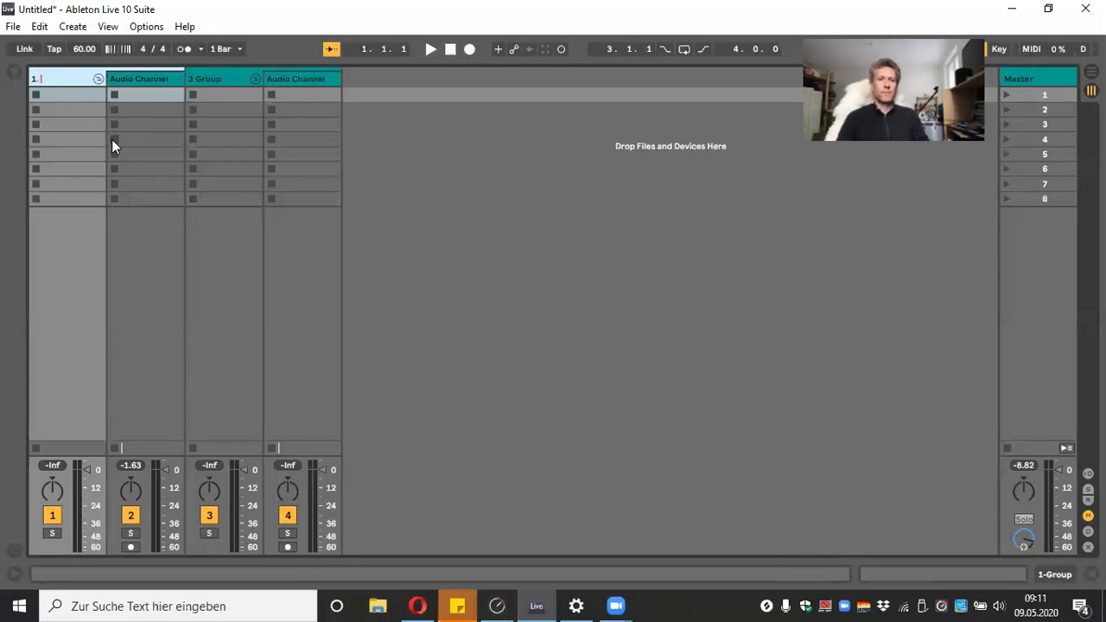
{"action": "type", "text": " Drums"}
{"action": "key", "text": "Return"}
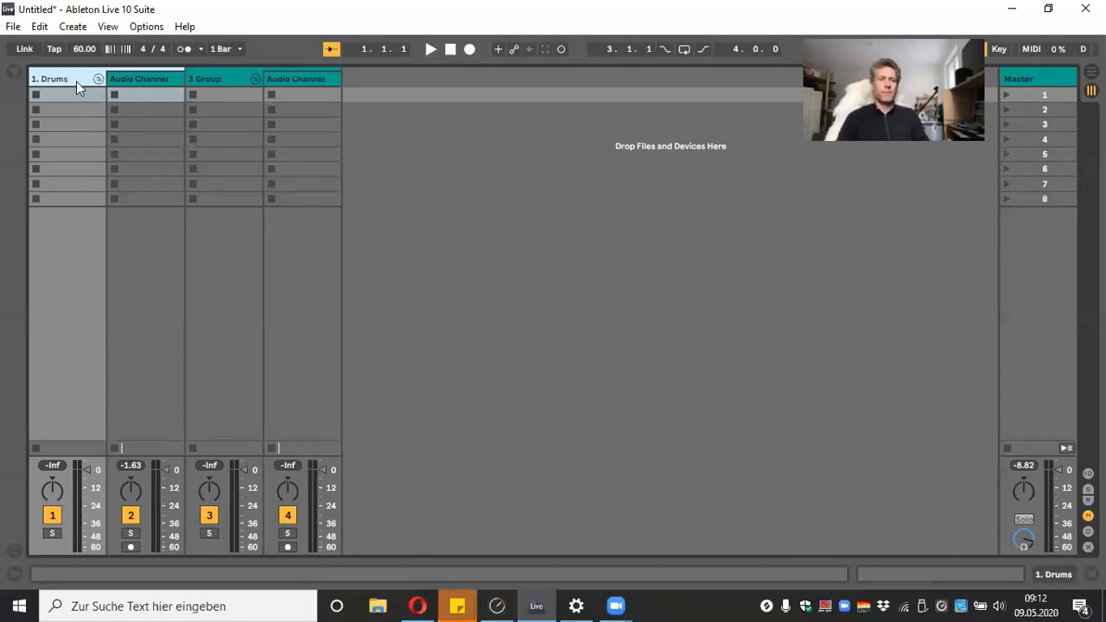
Rename the second group track "2. Bass" and fold both the Drums and Bass groups
{"action": "left_click", "coordinate": [138, 77]}
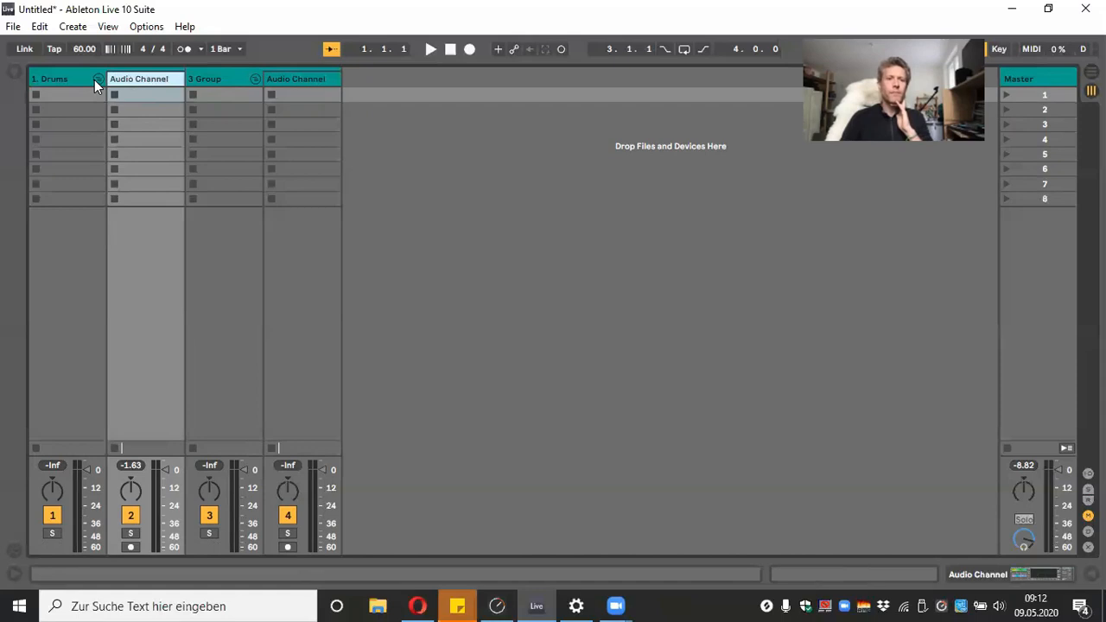
{"action": "key", "text": "Delete"}
{"action": "left_click", "coordinate": [146, 80]}
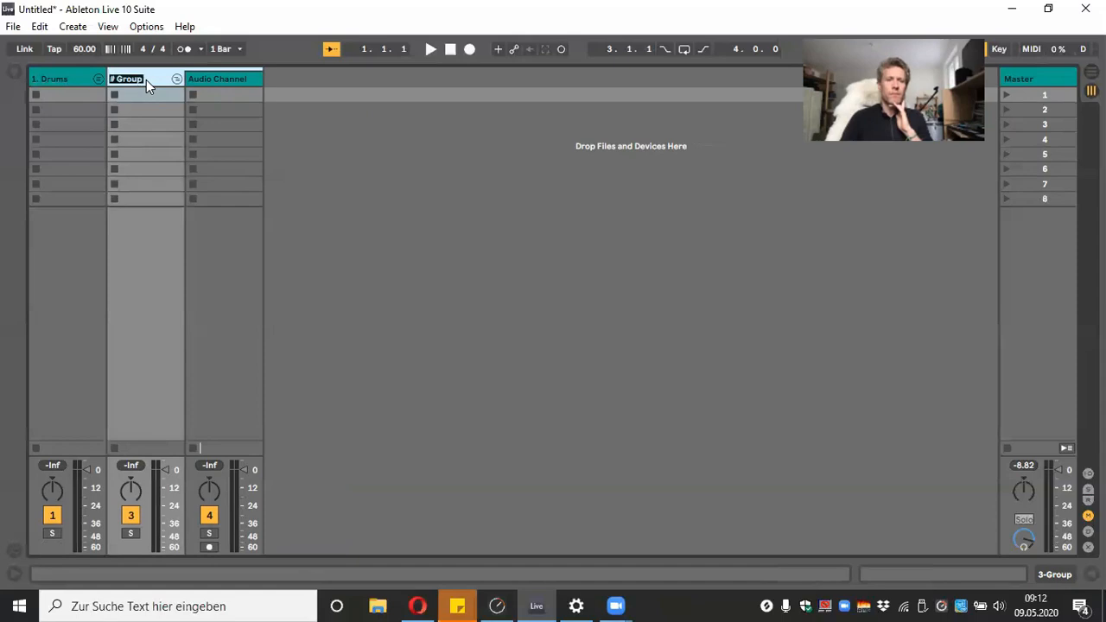
{"action": "type", "text": "2."}
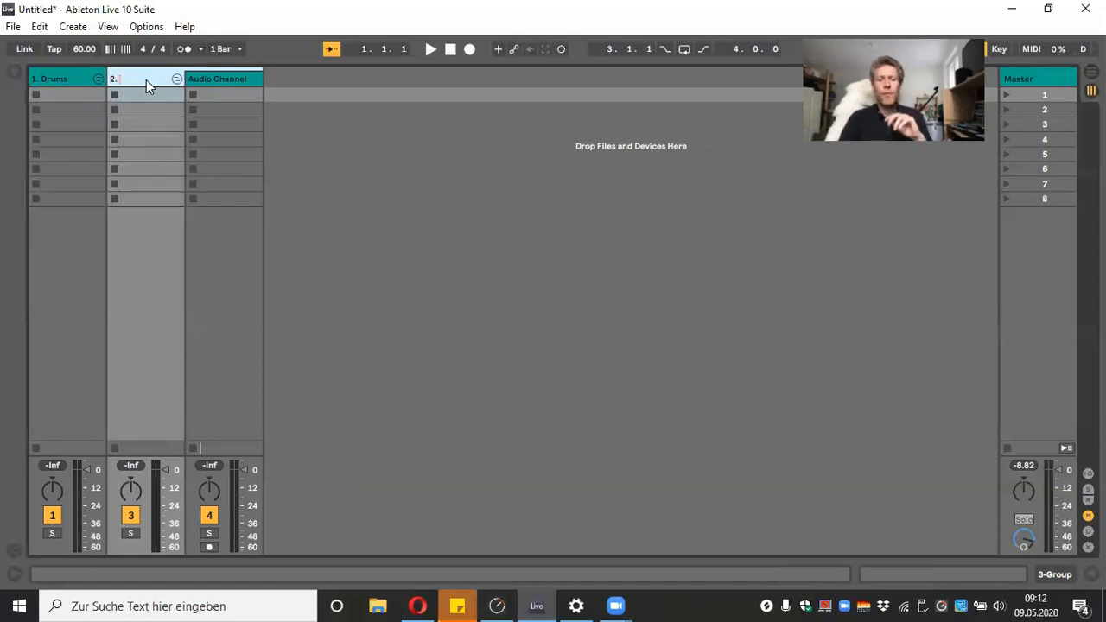
{"action": "type", "text": " Bass"}
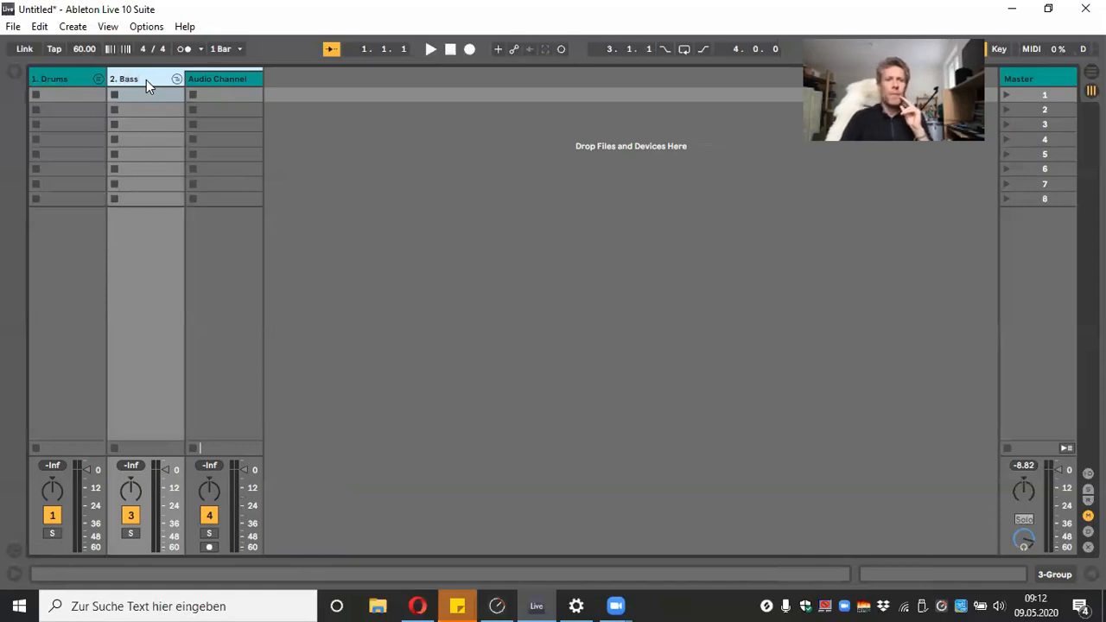
{"action": "key", "text": "Return"}
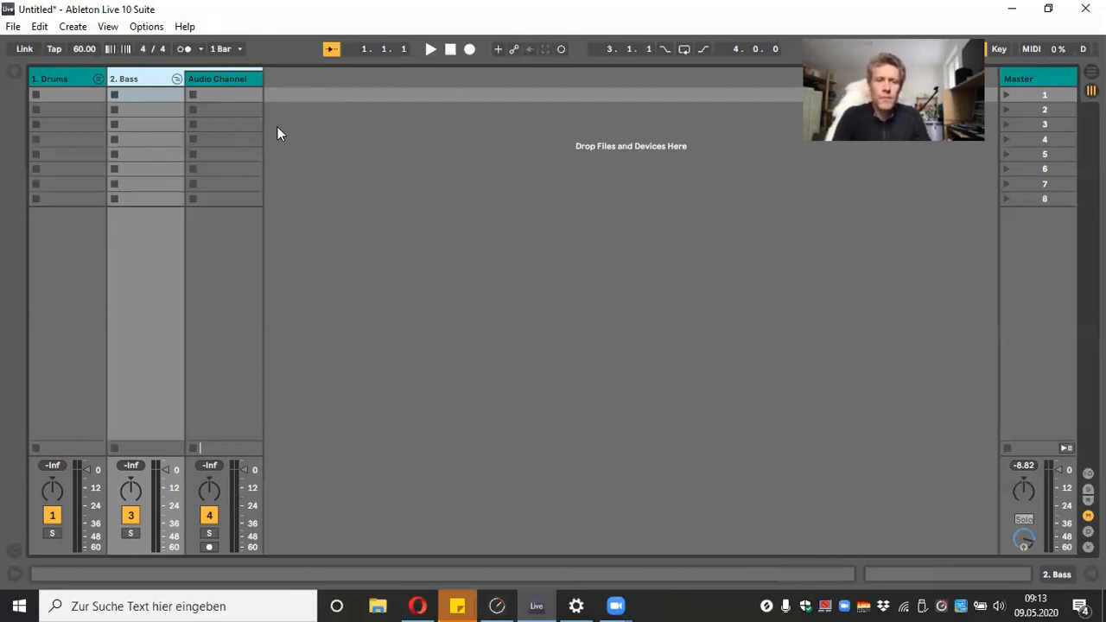
{"action": "left_click", "coordinate": [177, 81]}
Insert a new audio track after the Bass group and put it into its own group
{"action": "right_click", "coordinate": [205, 79]}
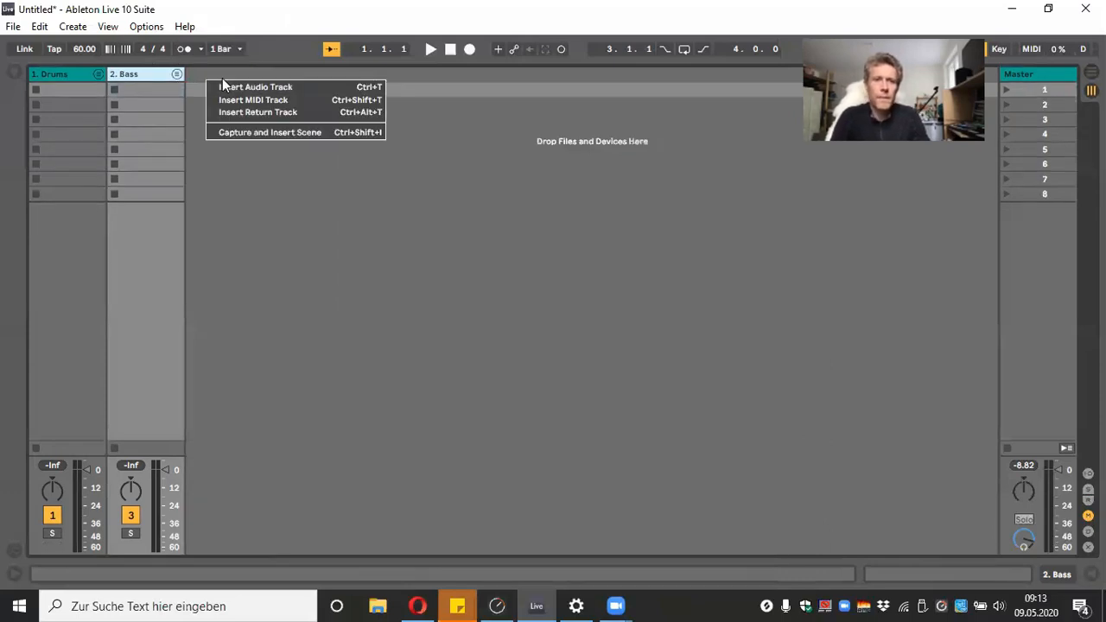
{"action": "left_click", "coordinate": [287, 91]}
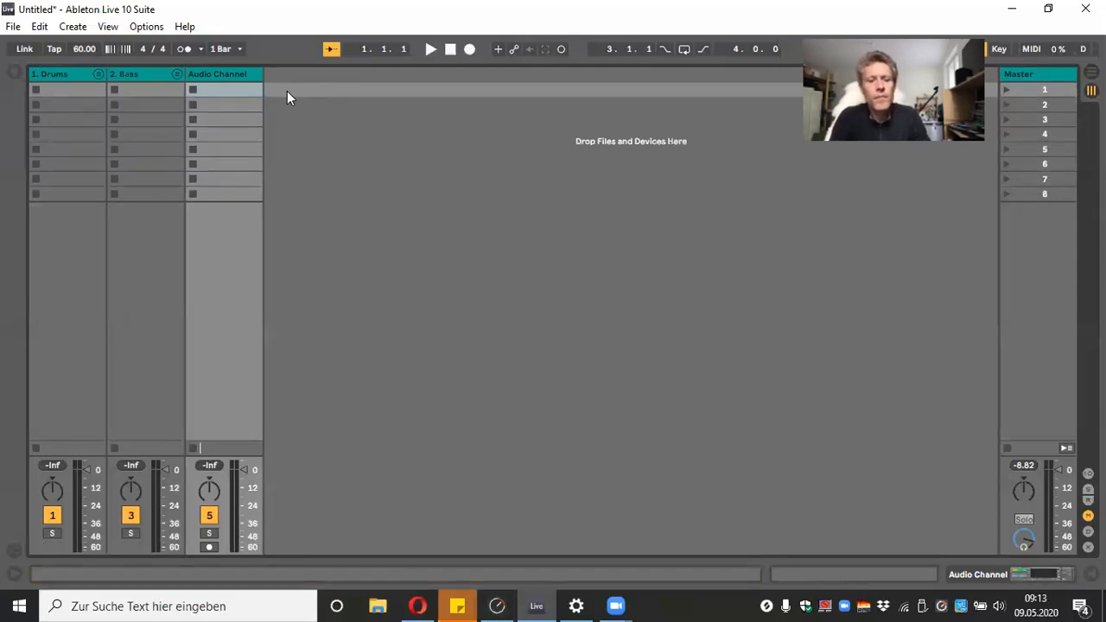
{"action": "key", "text": "ctrl+g"}
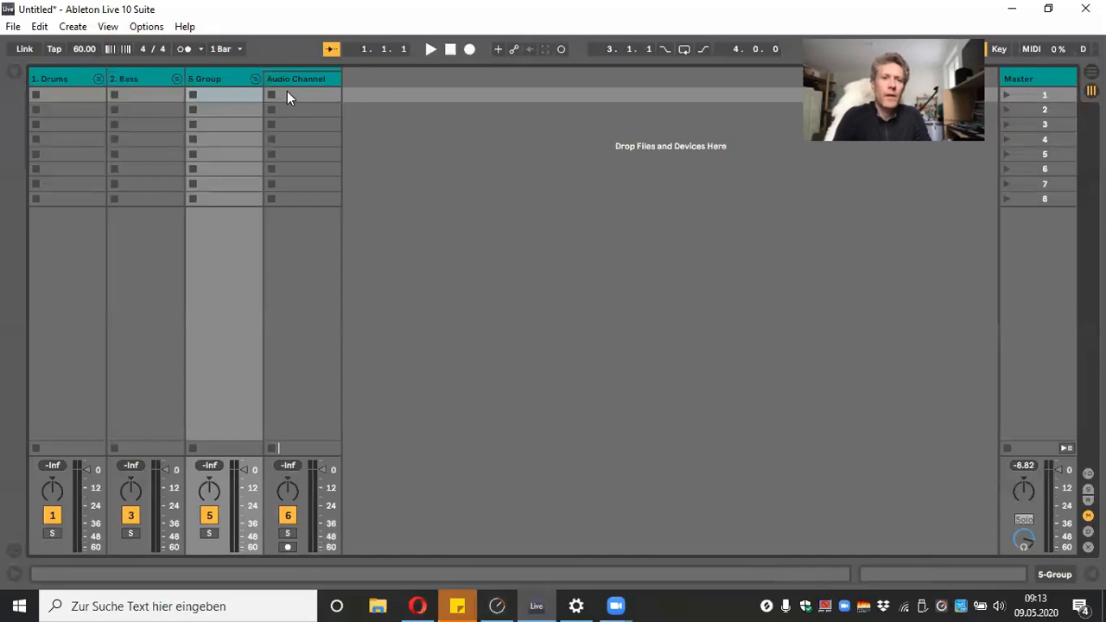
Rename the third group track "3. Pads" and fold it
{"action": "key", "text": "ctrl+r"}
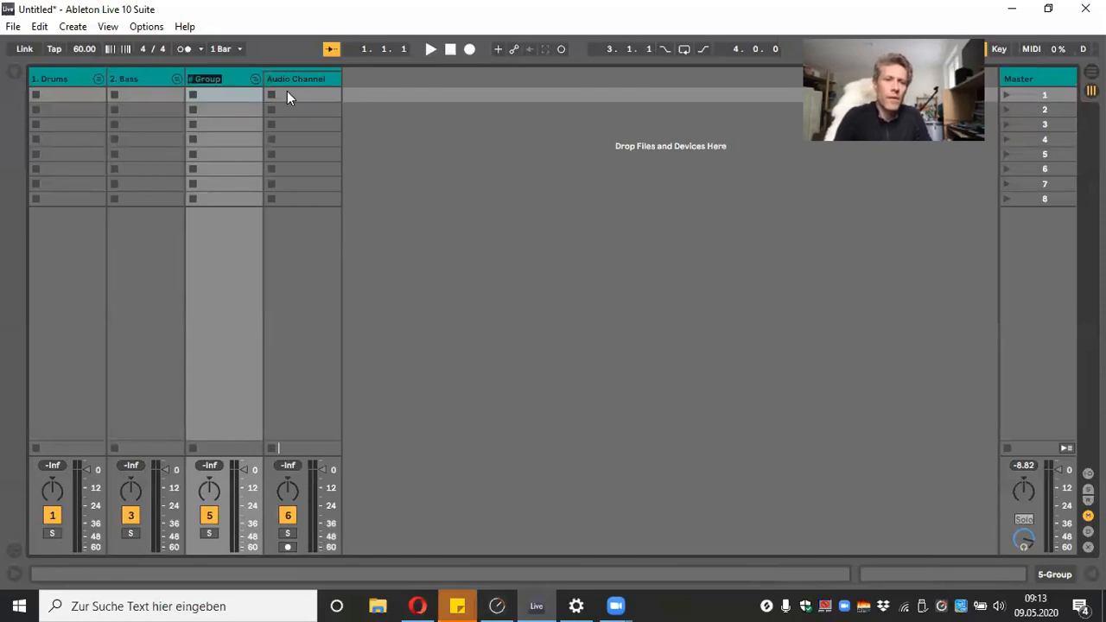
{"action": "key", "text": "BackSpace"}
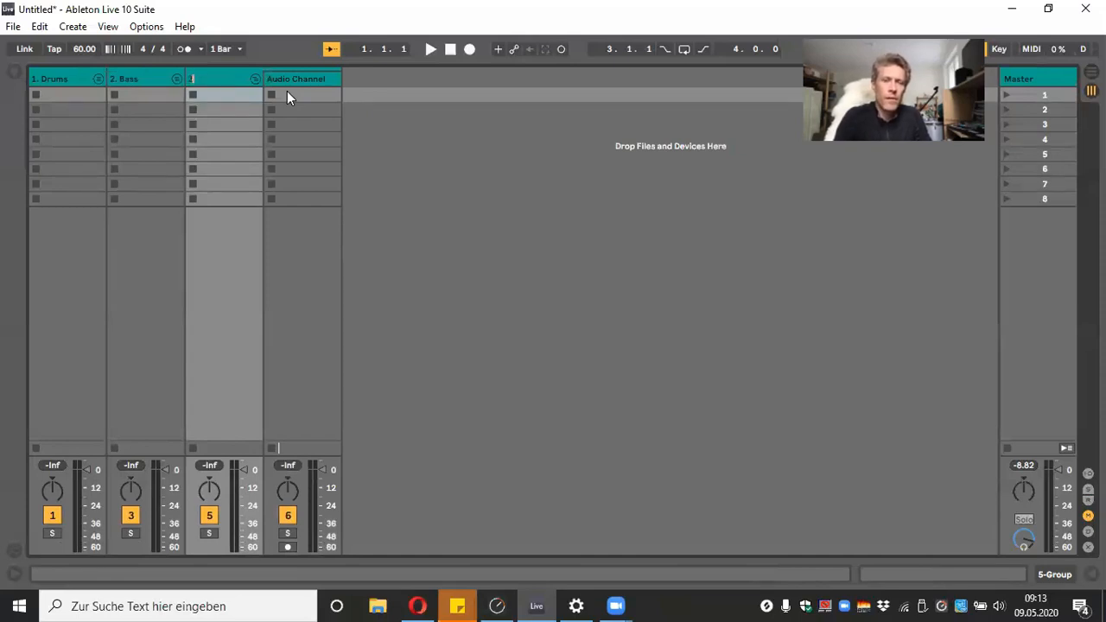
{"action": "type", "text": "3. "}
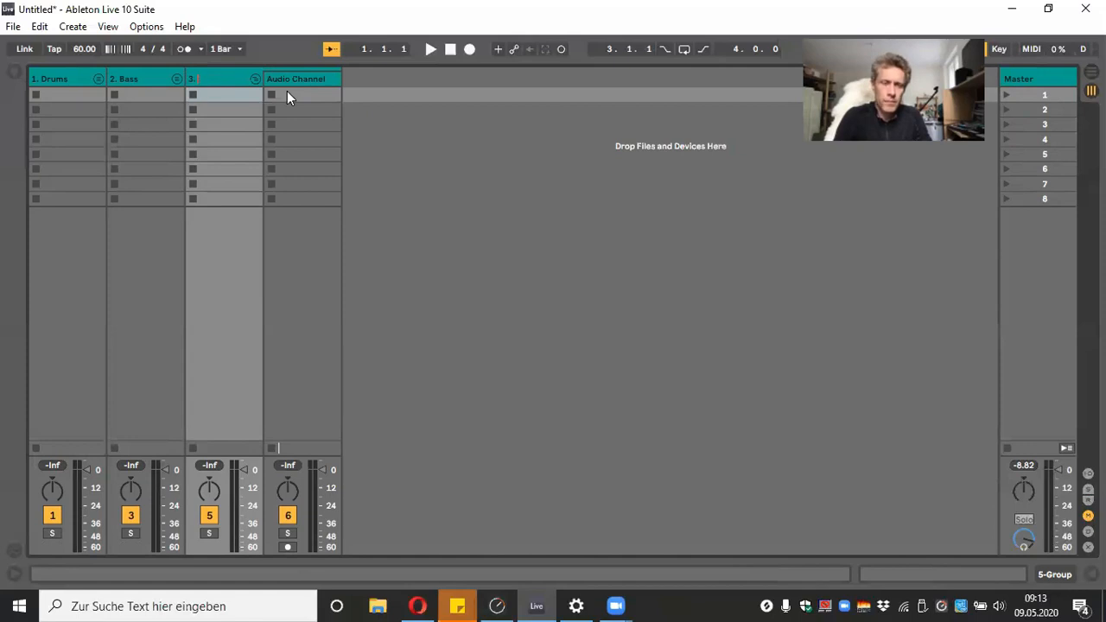
{"action": "type", "text": "Pads"}
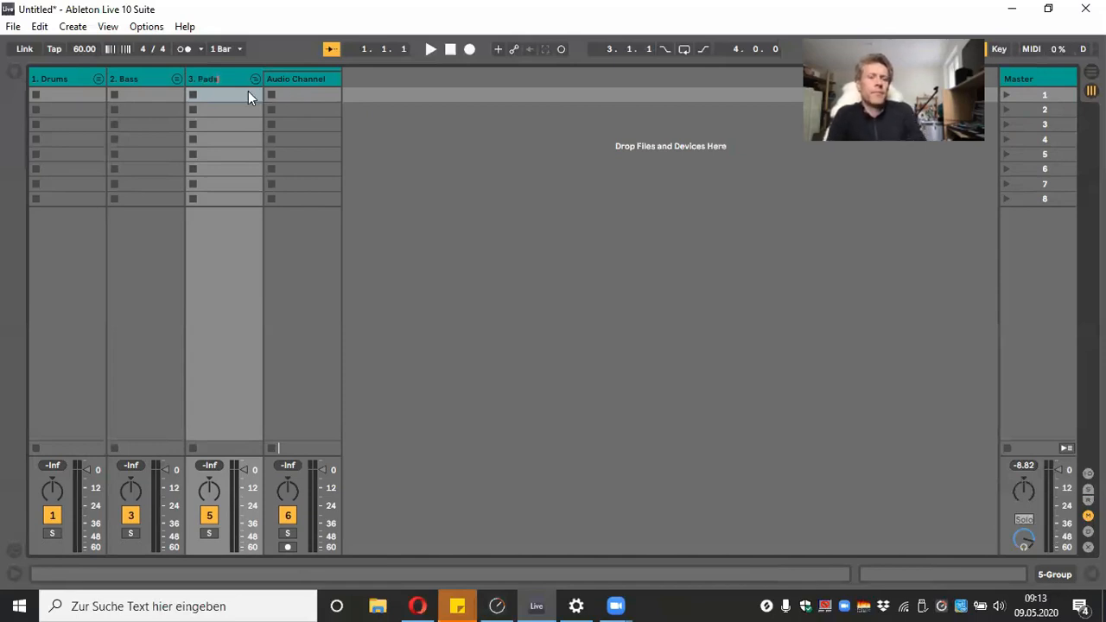
{"action": "key", "text": "Return"}
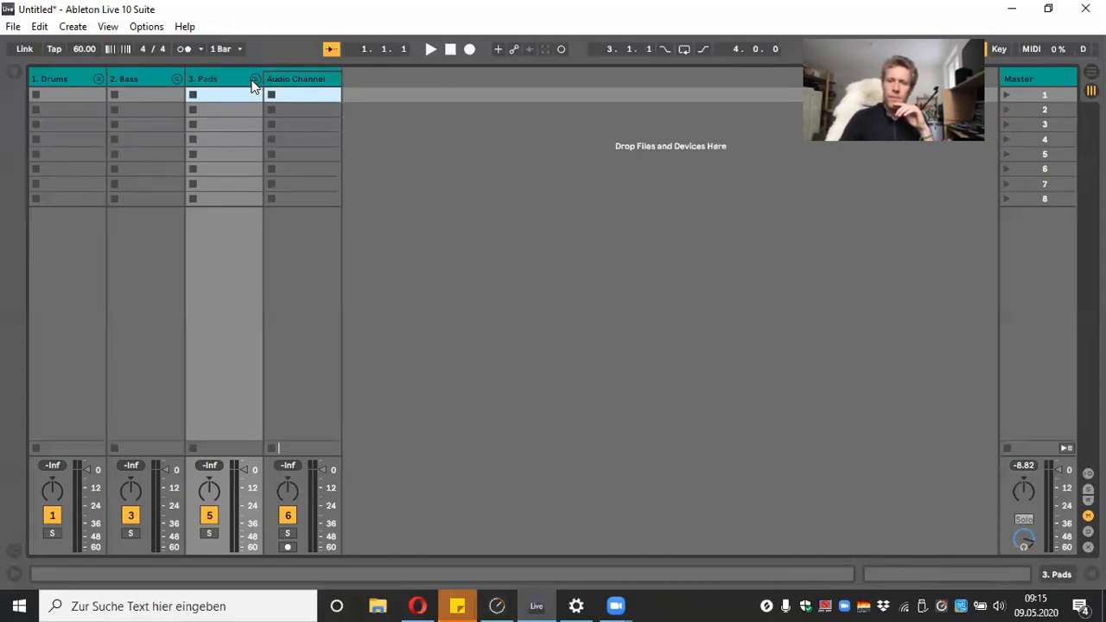
{"action": "key", "text": "Delete"}
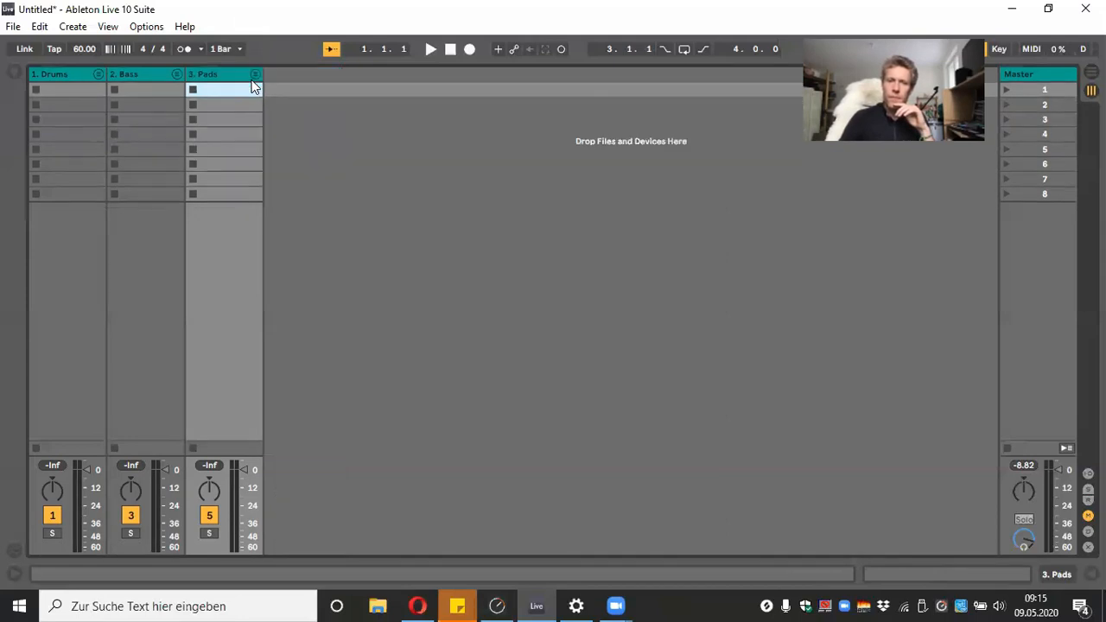
Insert a new audio track after the Pads group
{"action": "left_click", "coordinate": [304, 73]}
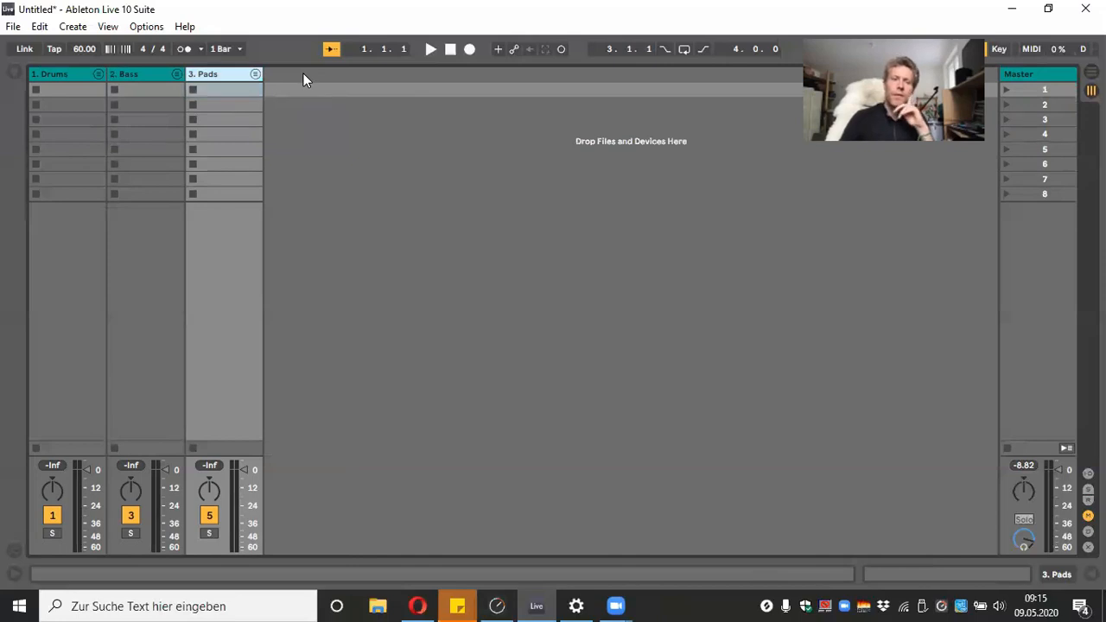
{"action": "key", "text": "ctrl+z"}
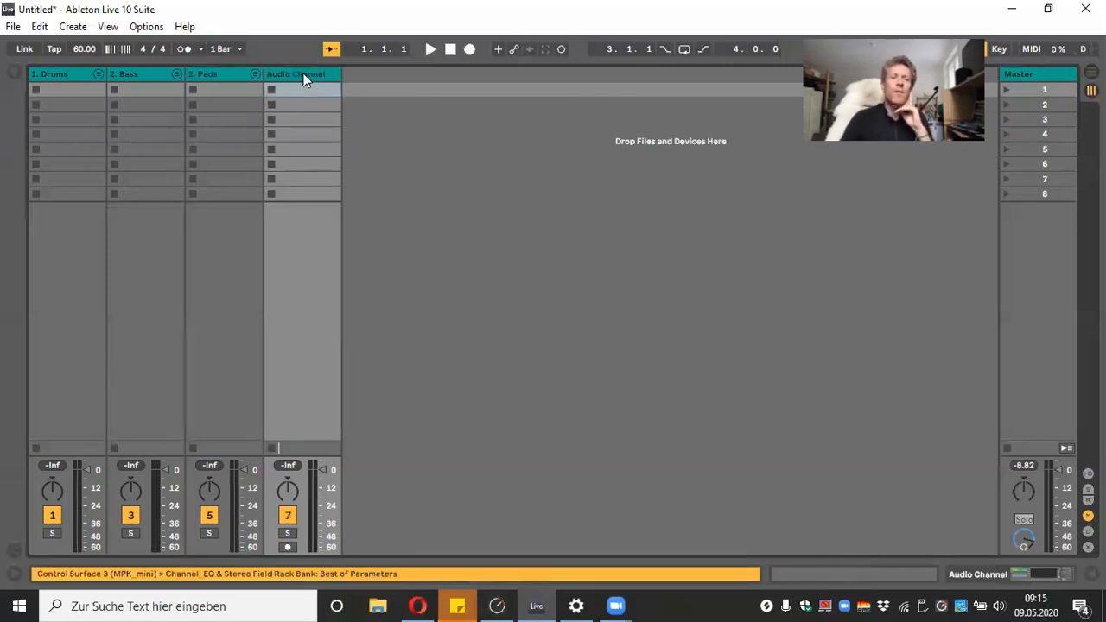
Put the new audio track into its own group and rename the group "4. Lead"
{"action": "key", "text": "ctrl+g"}
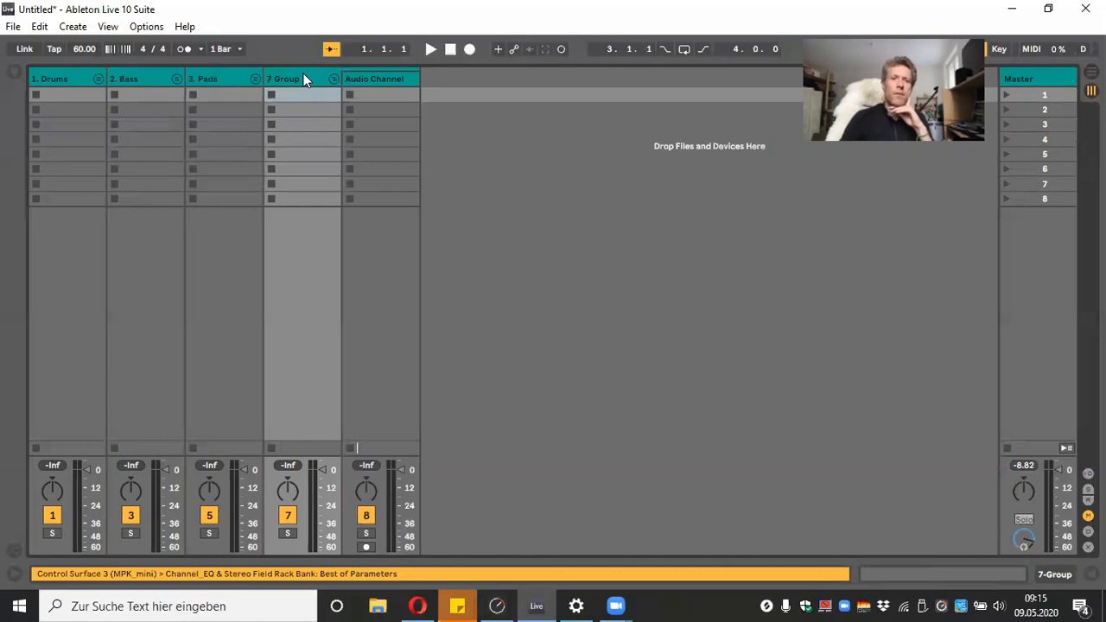
{"action": "key", "text": "ctrl+r"}
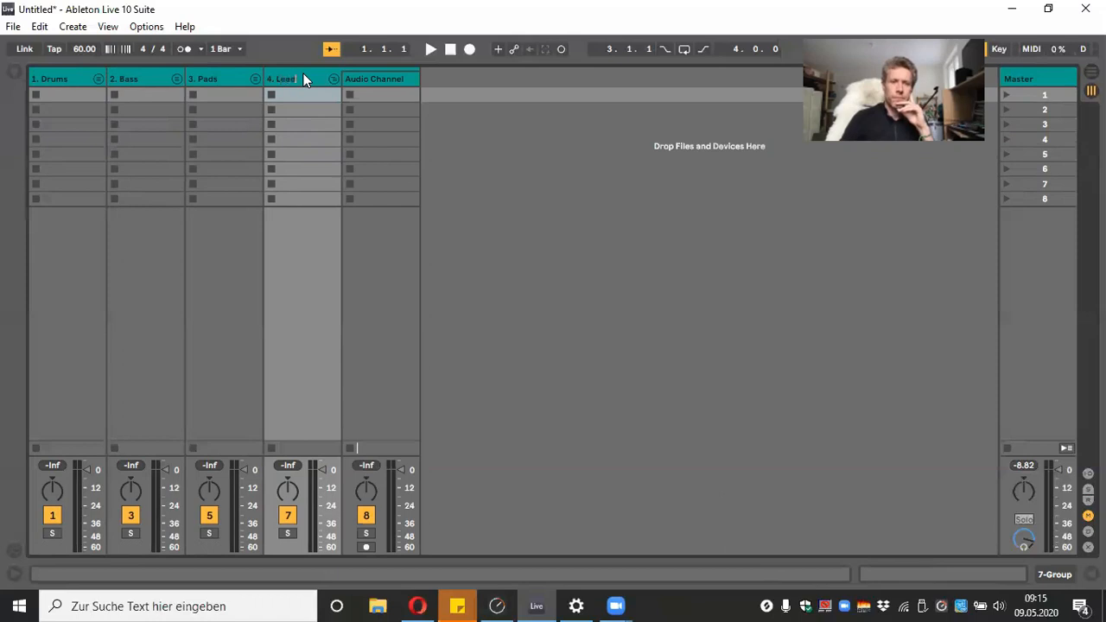
{"action": "key", "text": "Return"}
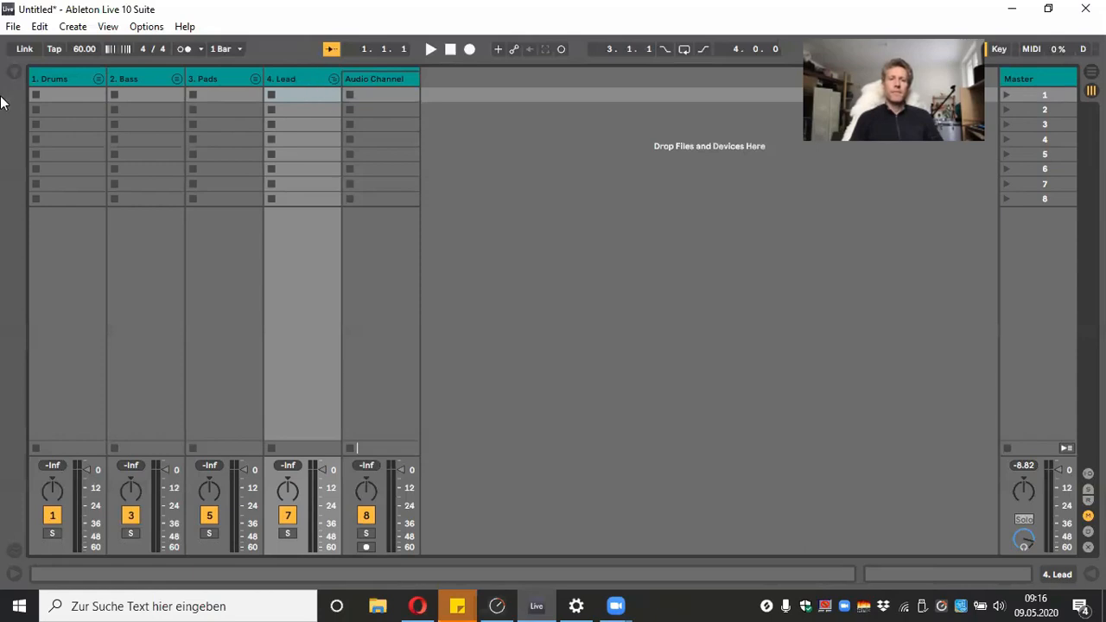
Color the Drums group track dark grey and the Bass group track dark blue
{"action": "left_click", "coordinate": [63, 76]}
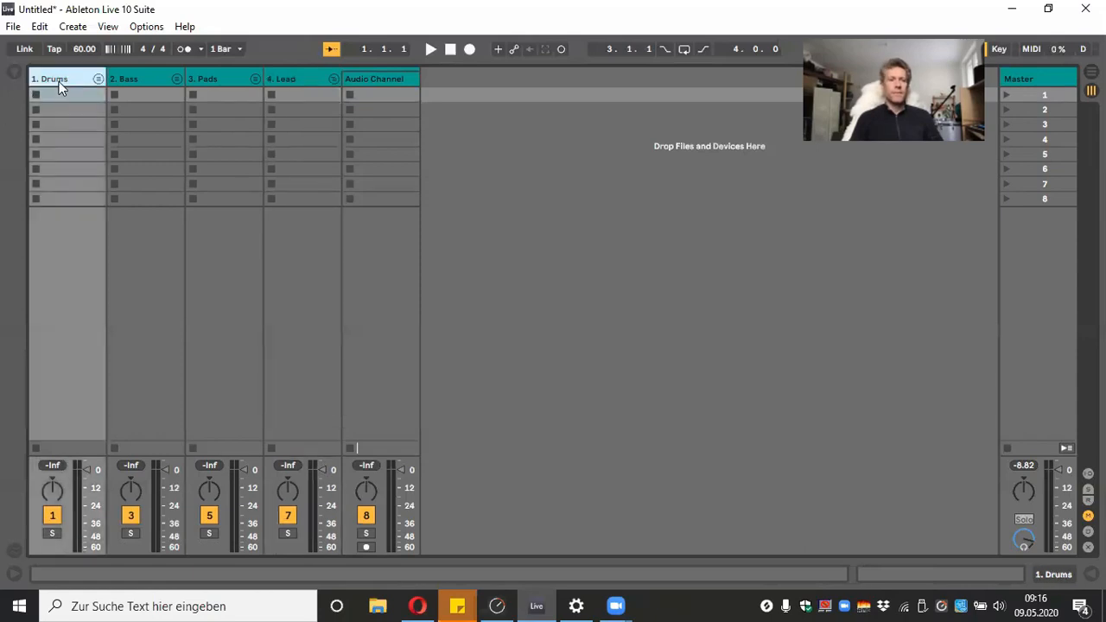
{"action": "right_click", "coordinate": [52, 76]}
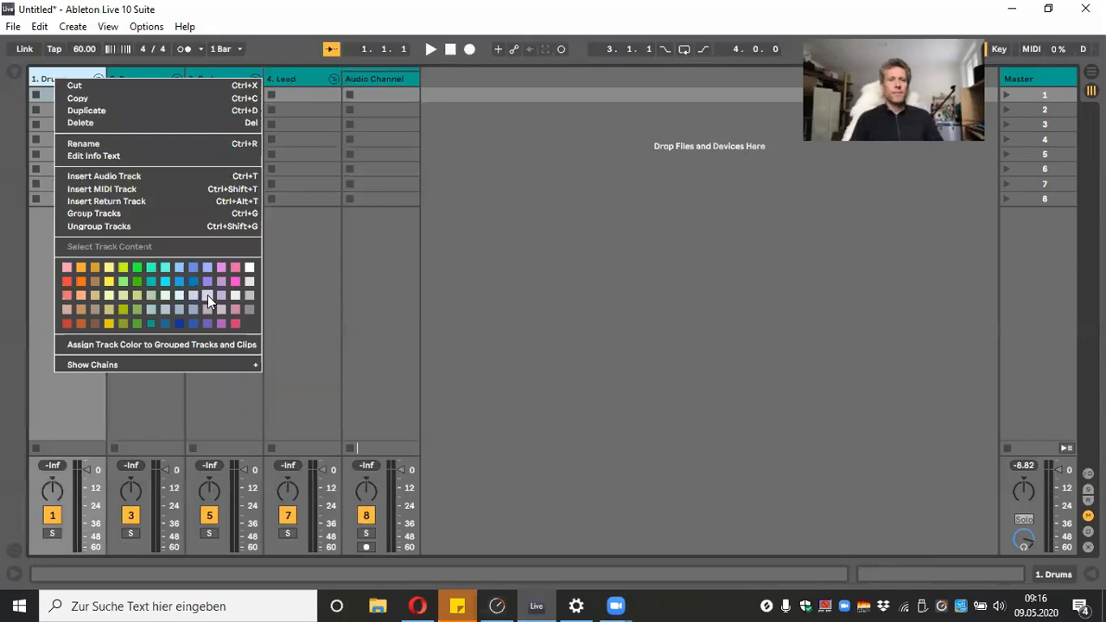
{"action": "left_click", "coordinate": [35, 79]}
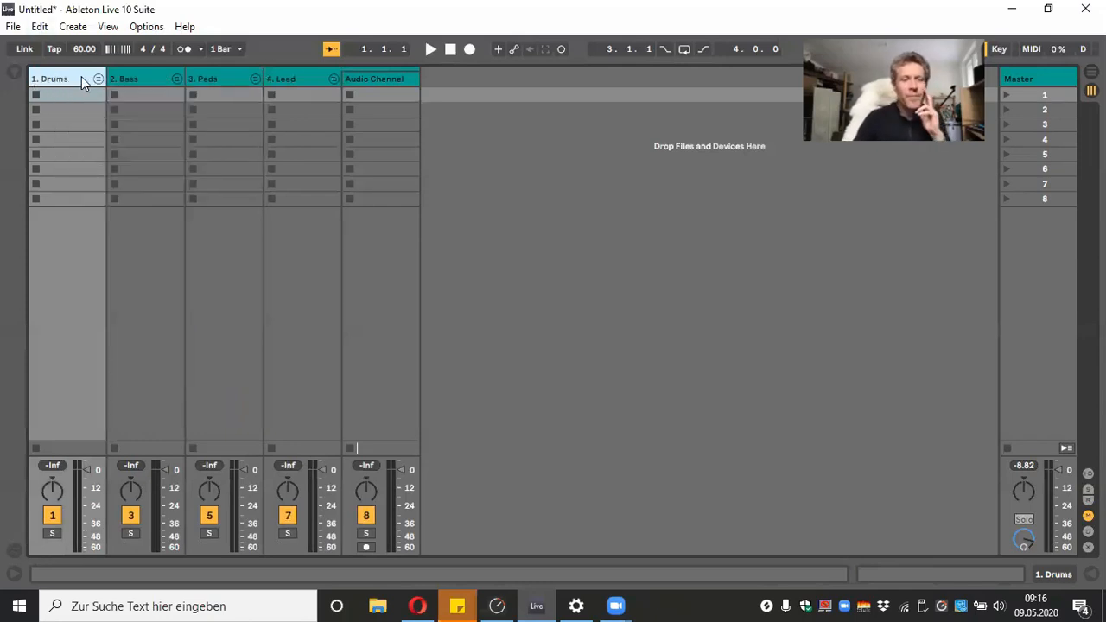
{"action": "right_click", "coordinate": [70, 80]}
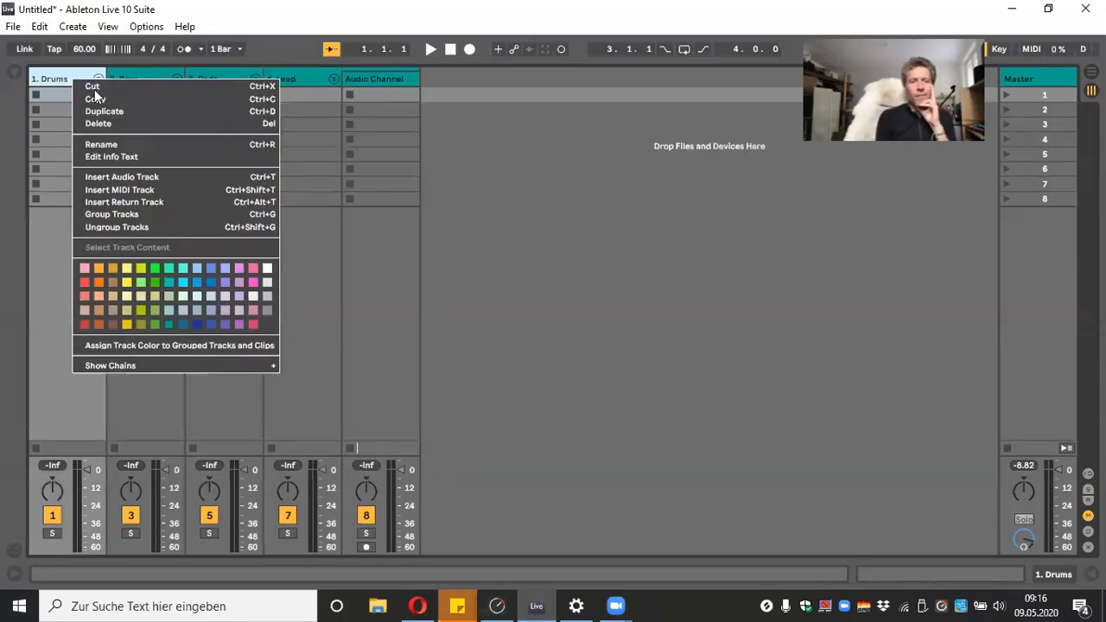
{"action": "left_click", "coordinate": [268, 327]}
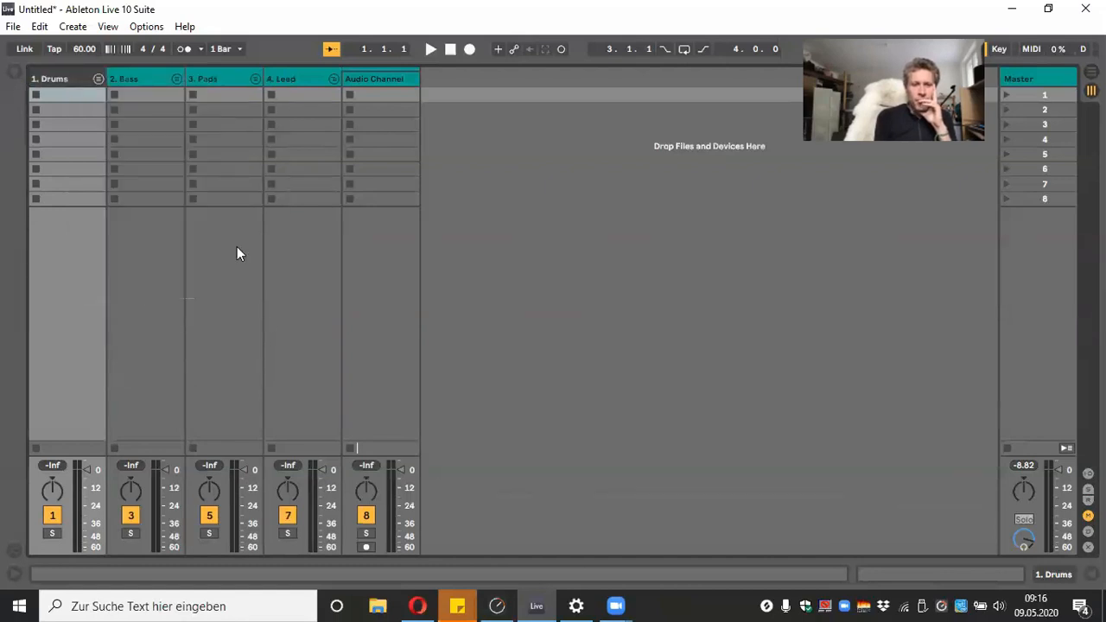
{"action": "right_click", "coordinate": [134, 78]}
{"action": "left_click", "coordinate": [259, 324]}
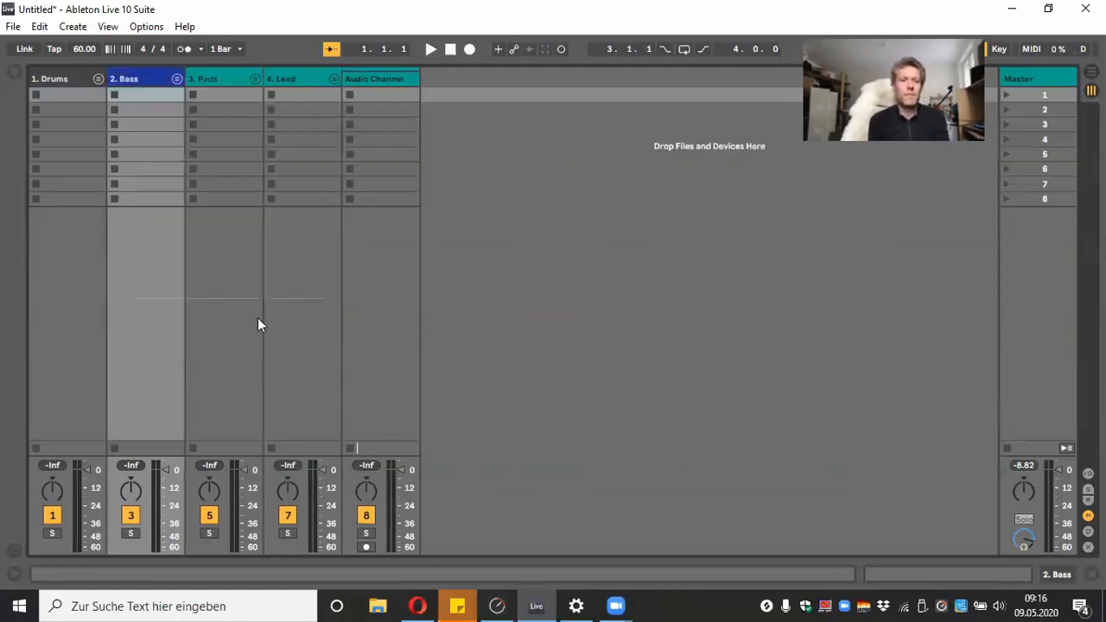
Color the Pads group track pinkish red and the Lead group track purple
{"action": "right_click", "coordinate": [221, 76]}
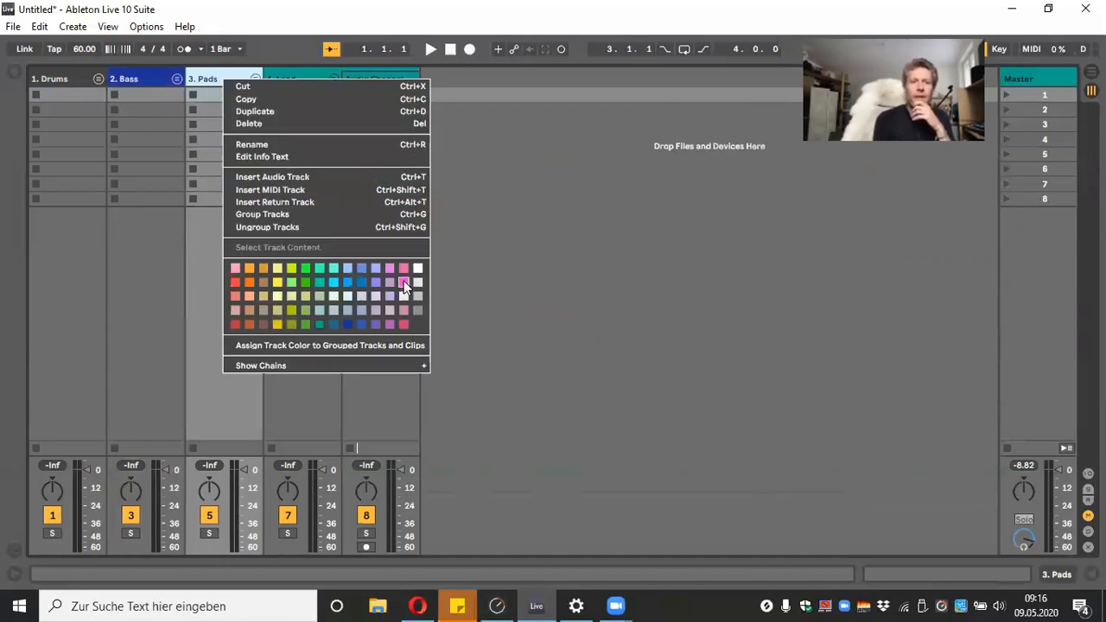
{"action": "left_click", "coordinate": [404, 325]}
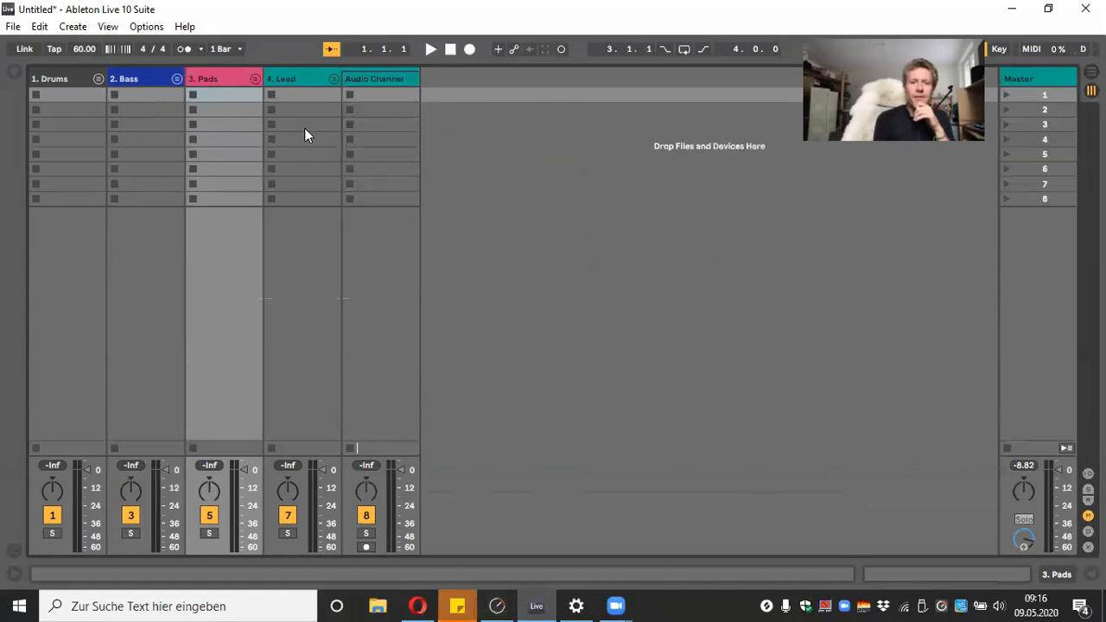
{"action": "right_click", "coordinate": [296, 80]}
{"action": "left_click", "coordinate": [465, 326]}
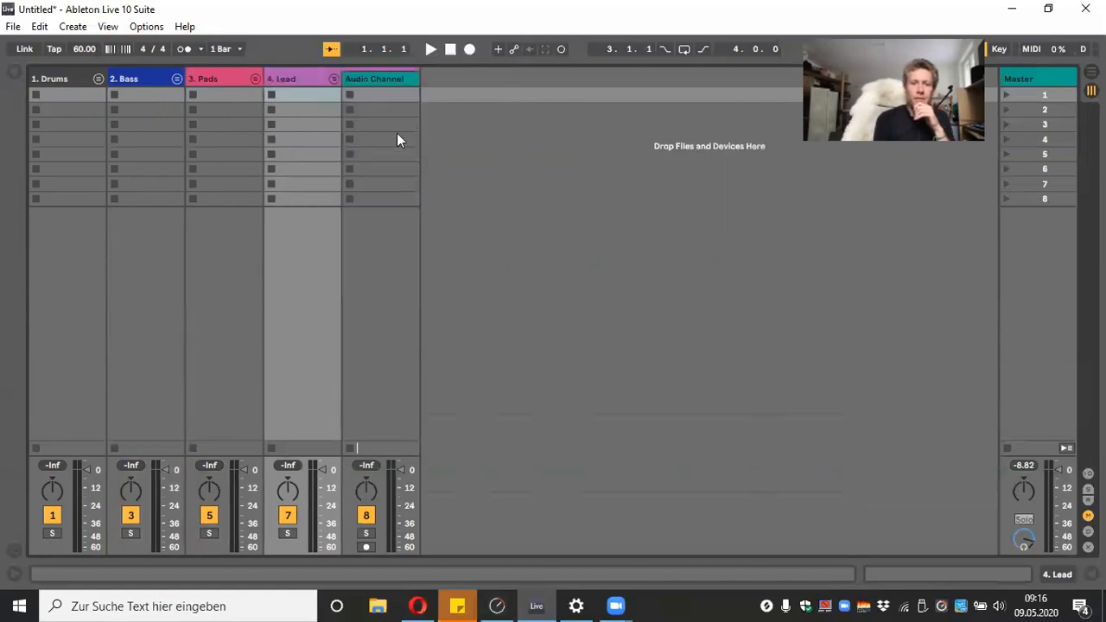
Fold the Lead group and insert a new audio track after it
{"action": "left_click", "coordinate": [334, 79]}
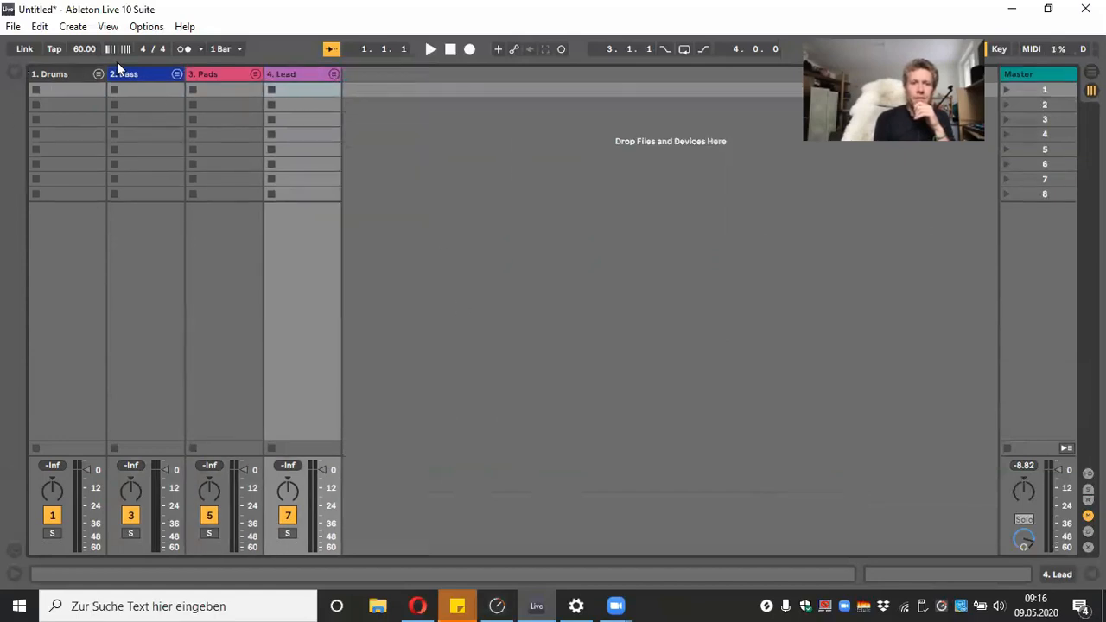
{"action": "left_click", "coordinate": [294, 75]}
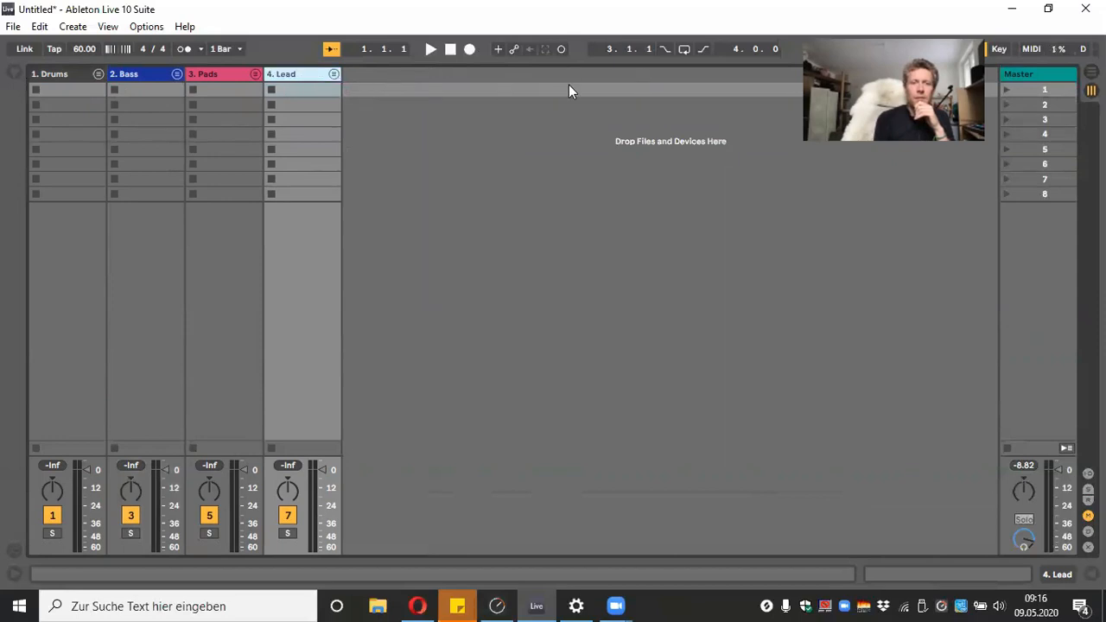
{"action": "key", "text": "ctrl+t"}
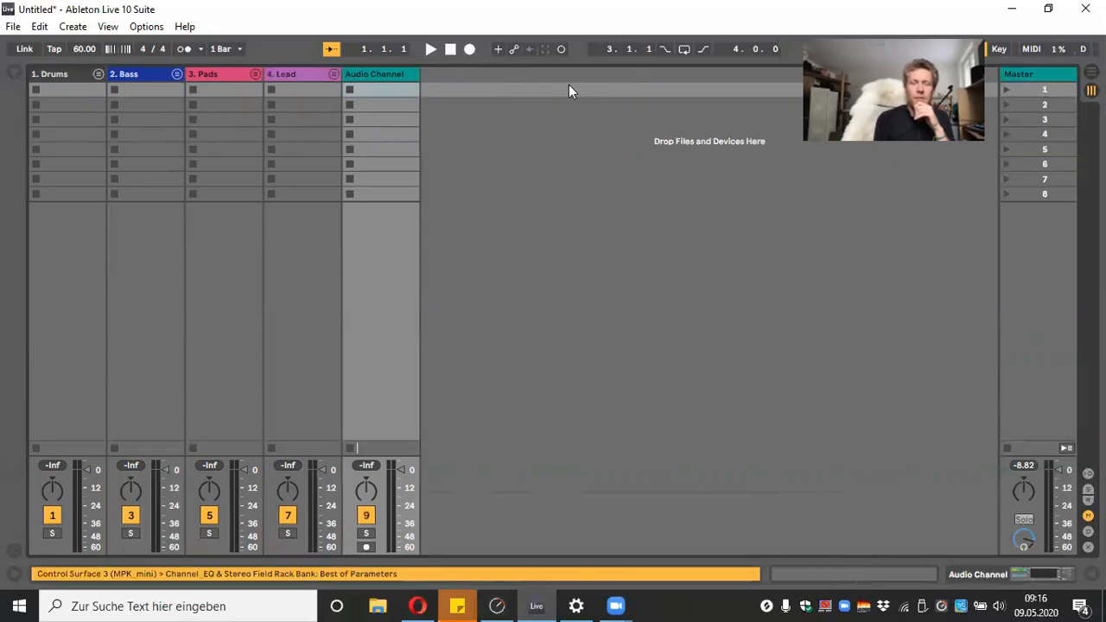
Put the new audio track into its own group and rename the group "5. Percussions"
{"action": "key", "text": "ctrl+g"}
{"action": "key", "text": "ctrl+r"}
{"action": "key", "text": "BackSpace"}
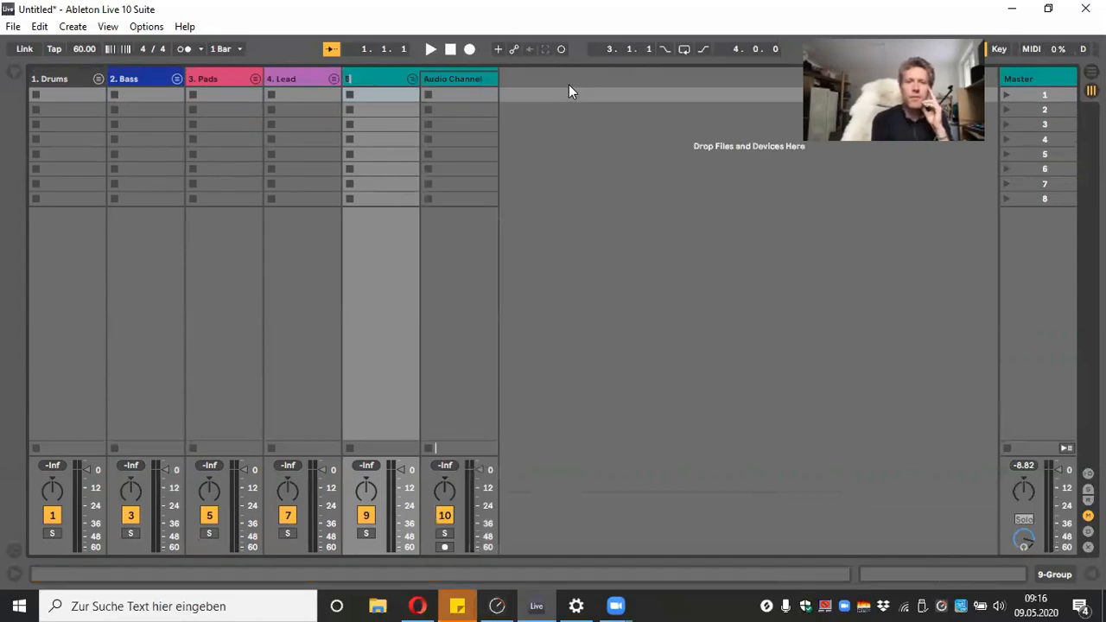
{"action": "type", "text": "5. P"}
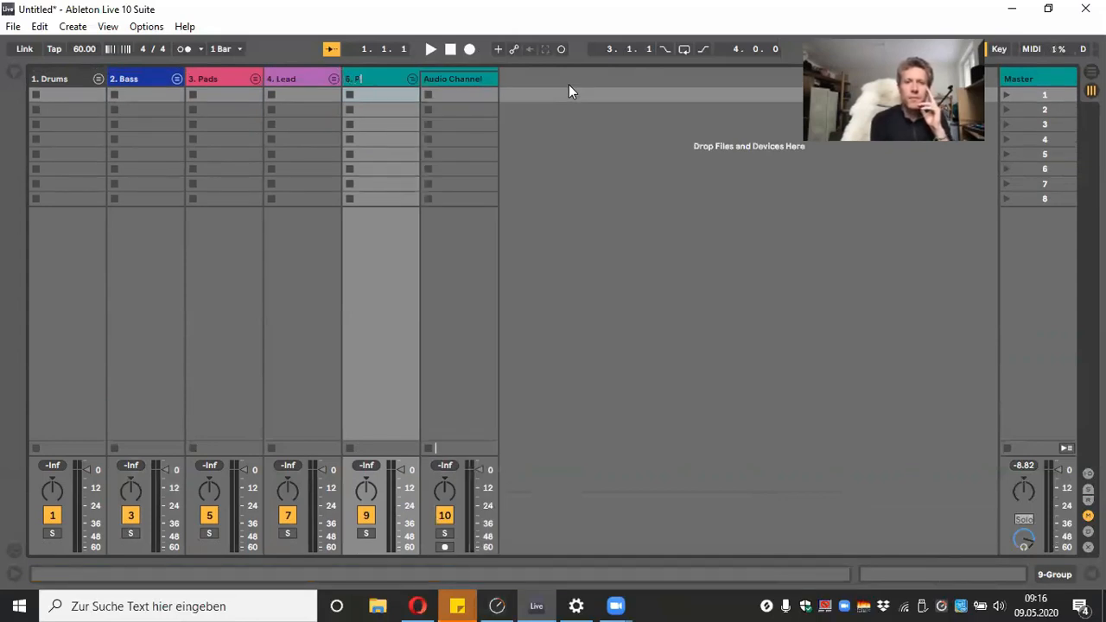
{"action": "type", "text": "ercuss"}
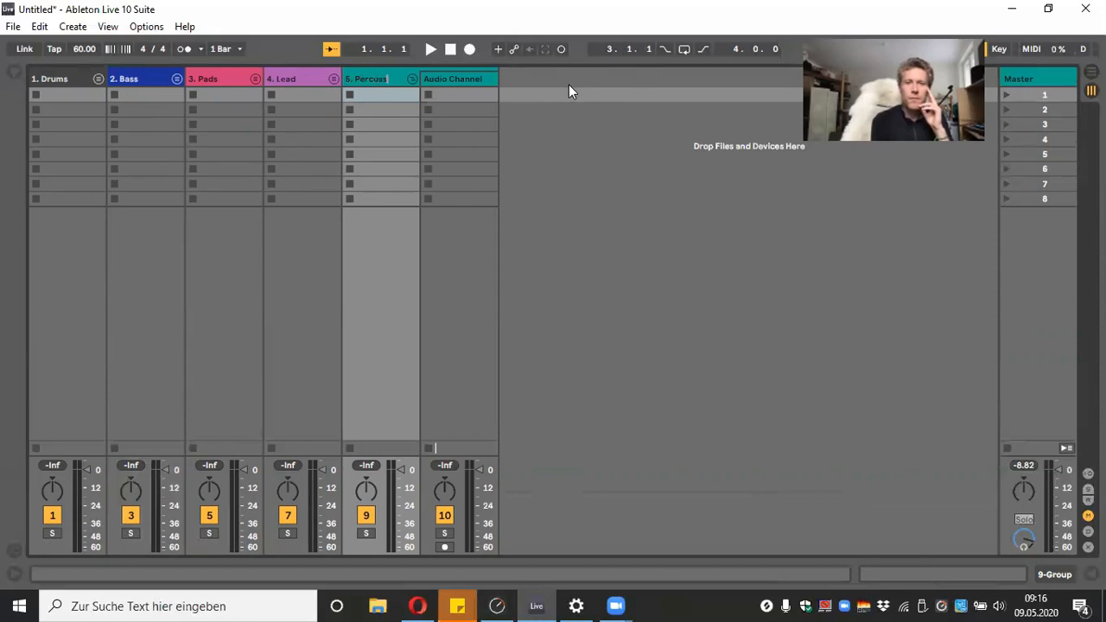
{"action": "type", "text": "ions"}
{"action": "key", "text": "Return"}
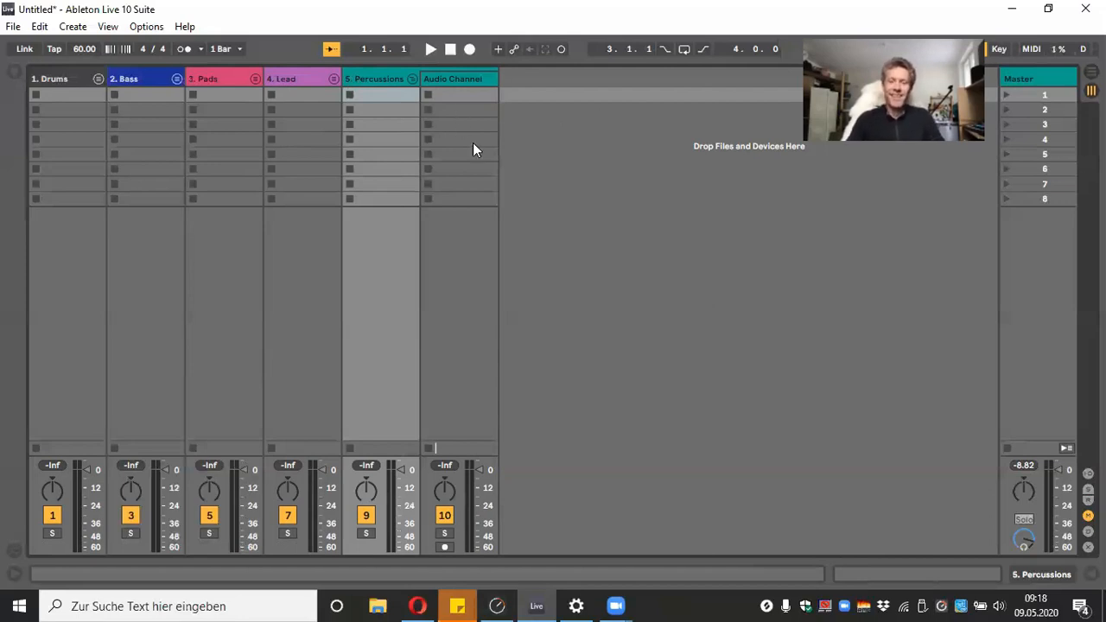
Fold the Percussions group and insert a new audio track after it
{"action": "key", "text": "Delete"}
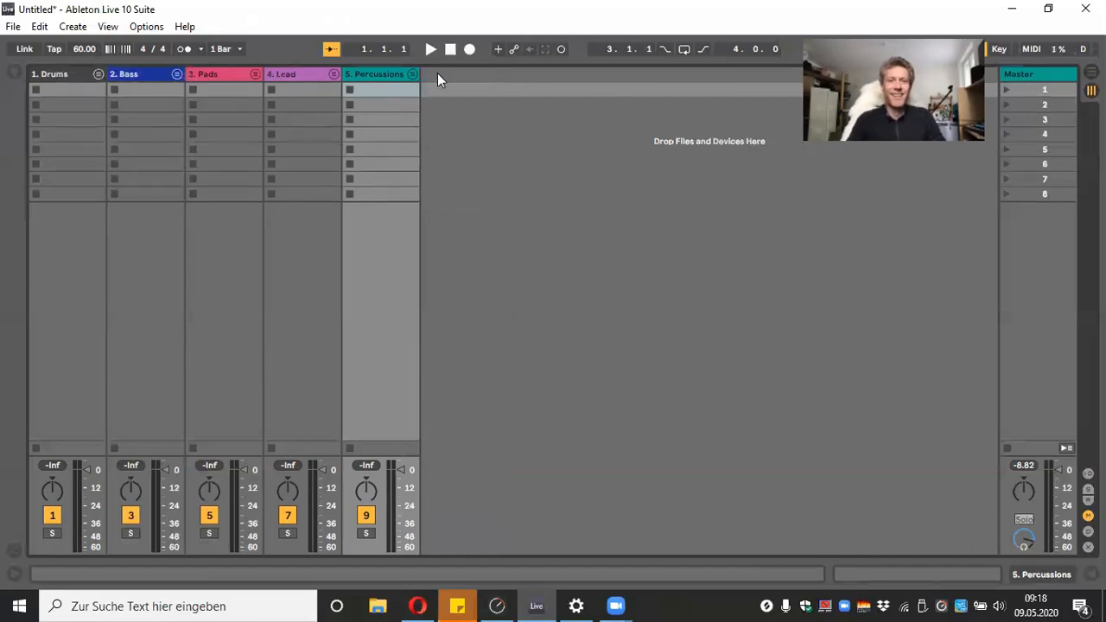
{"action": "key", "text": "ctrl+z"}
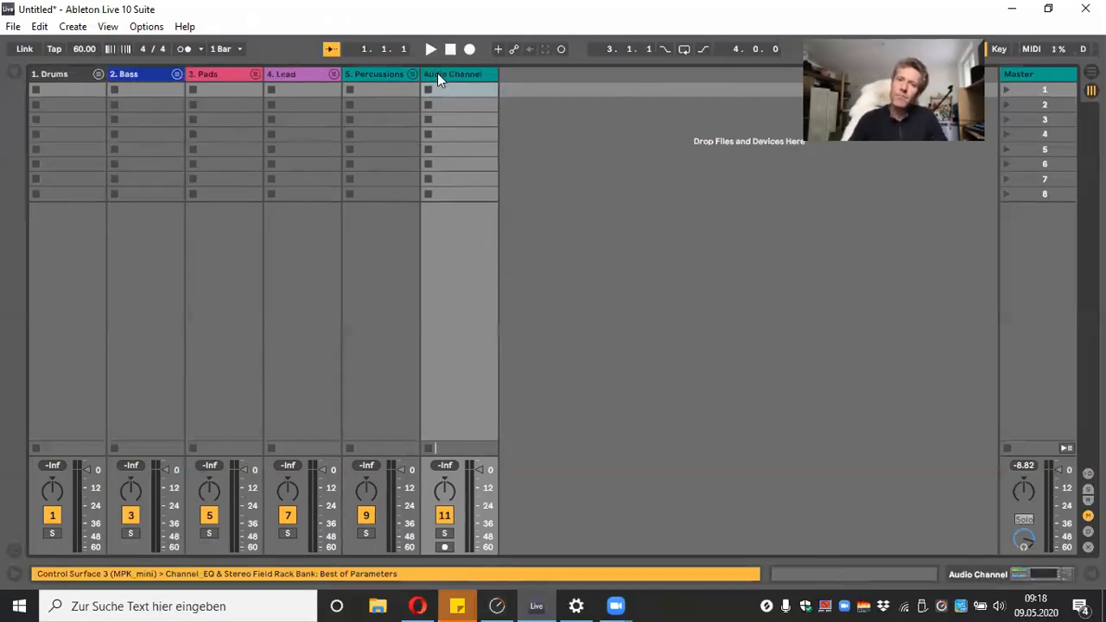
Put the new audio track into its own group and rename the group "6. Shaker"
{"action": "key", "text": "ctrl+r"}
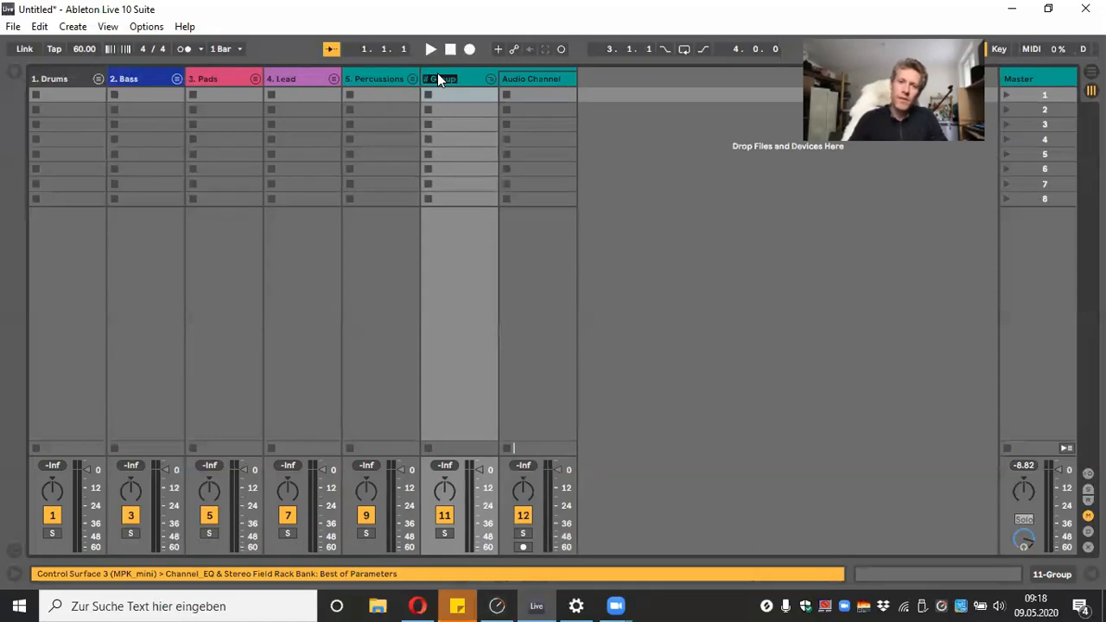
{"action": "type", "text": "S"}
{"action": "type", "text": "."}
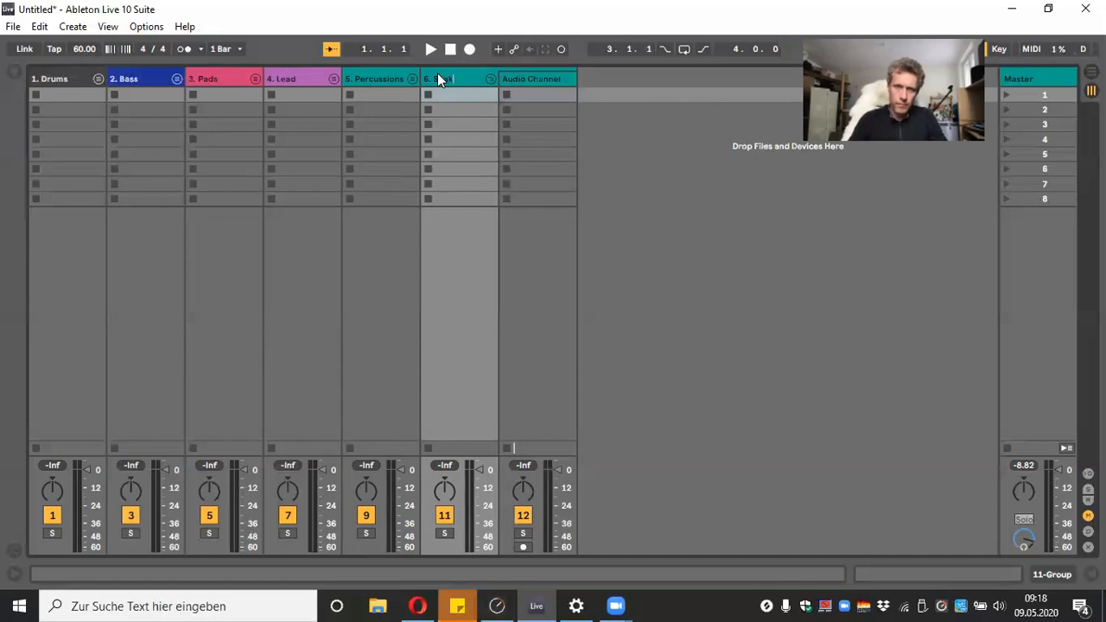
{"action": "type", "text": "Shaker"}
{"action": "key", "text": "Return"}
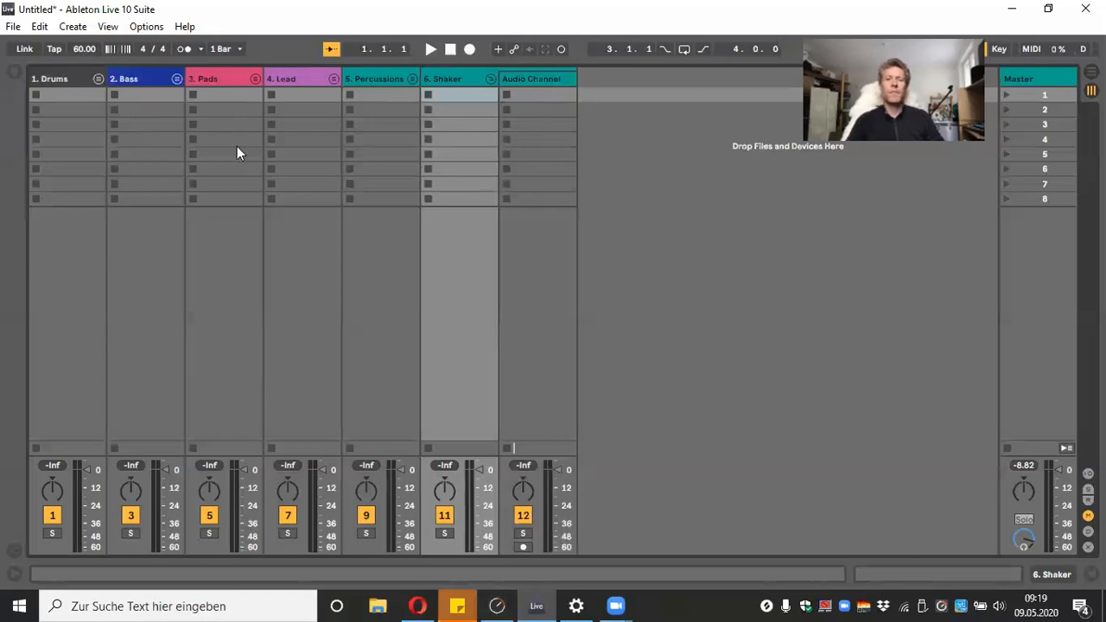
Fold the Shaker group and insert a new audio track after it, placed in its own group
{"action": "left_click", "coordinate": [493, 80]}
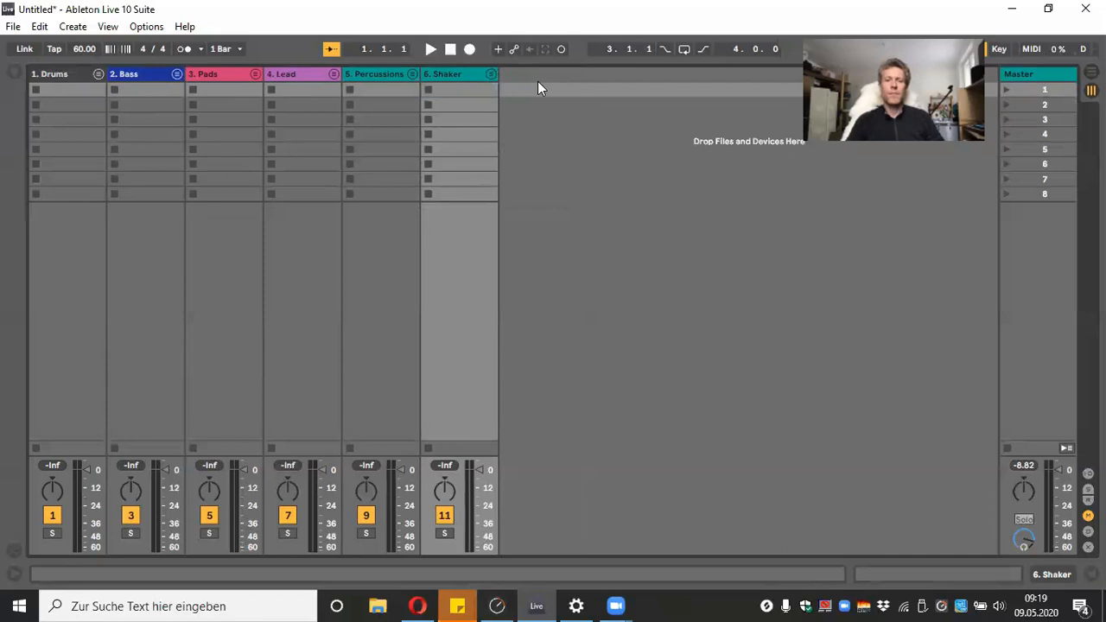
{"action": "key", "text": "ctrl+t"}
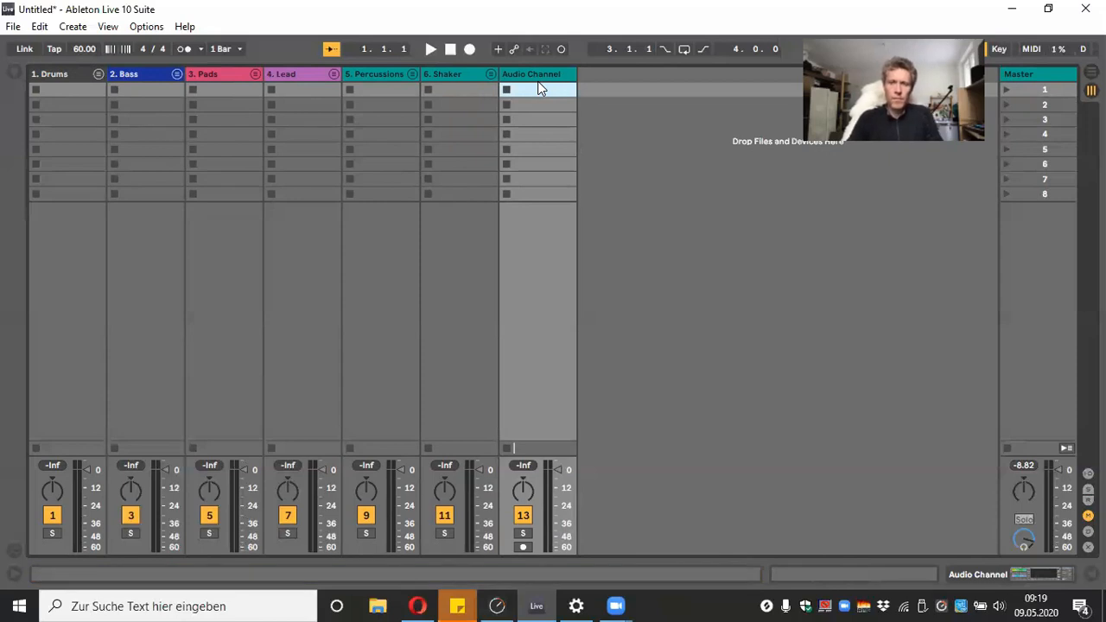
{"action": "right_click", "coordinate": [521, 78]}
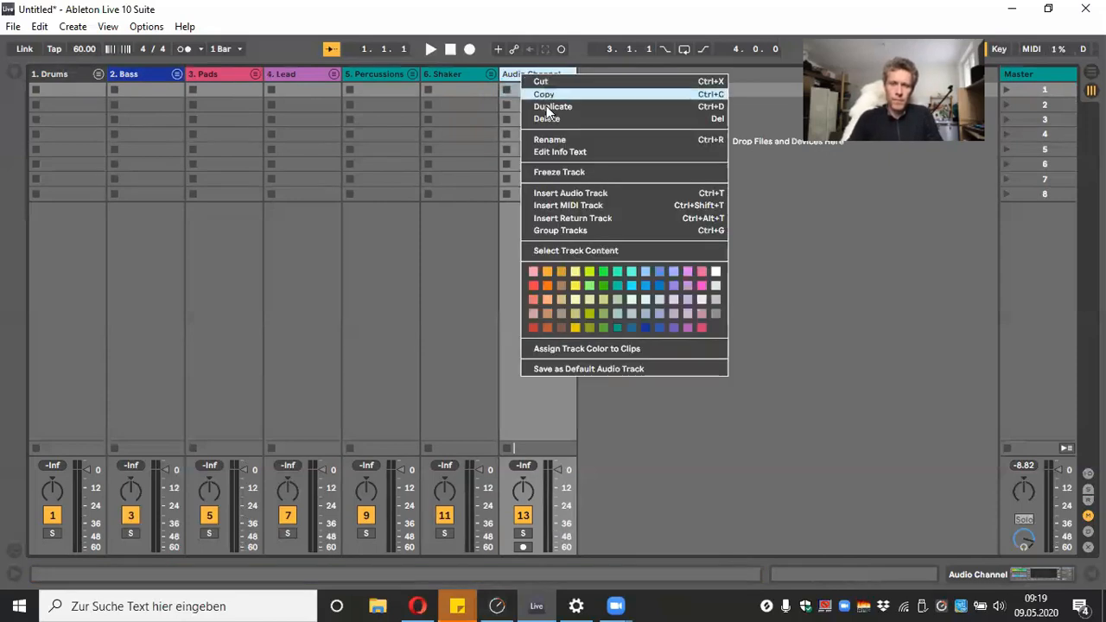
{"action": "left_click", "coordinate": [570, 229]}
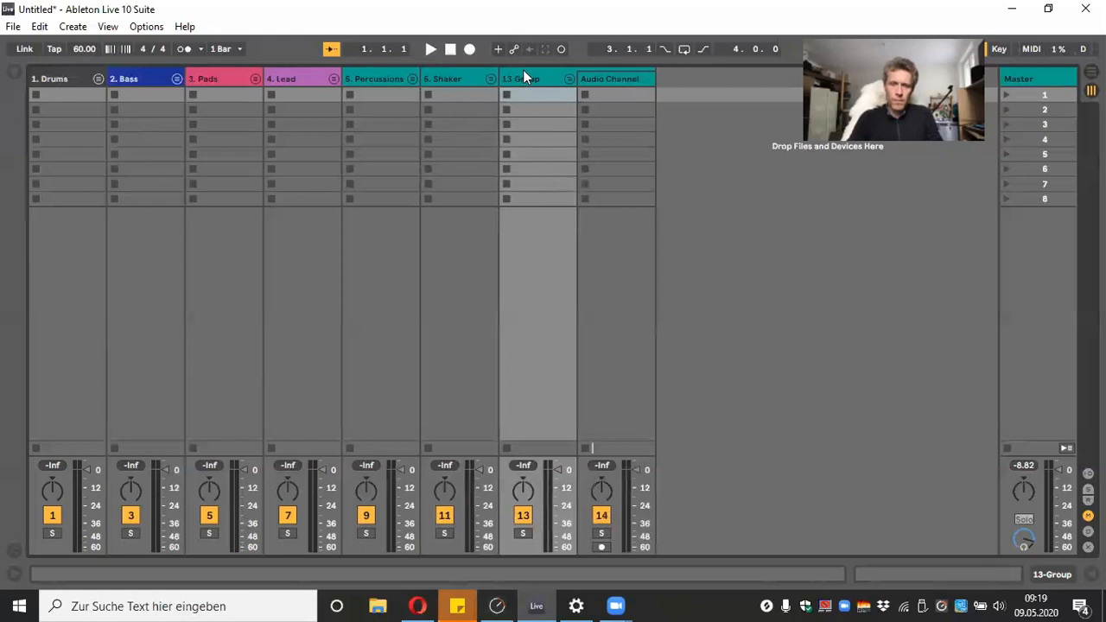
Rename the group track after Shaker "7. Other"
{"action": "right_click", "coordinate": [540, 77]}
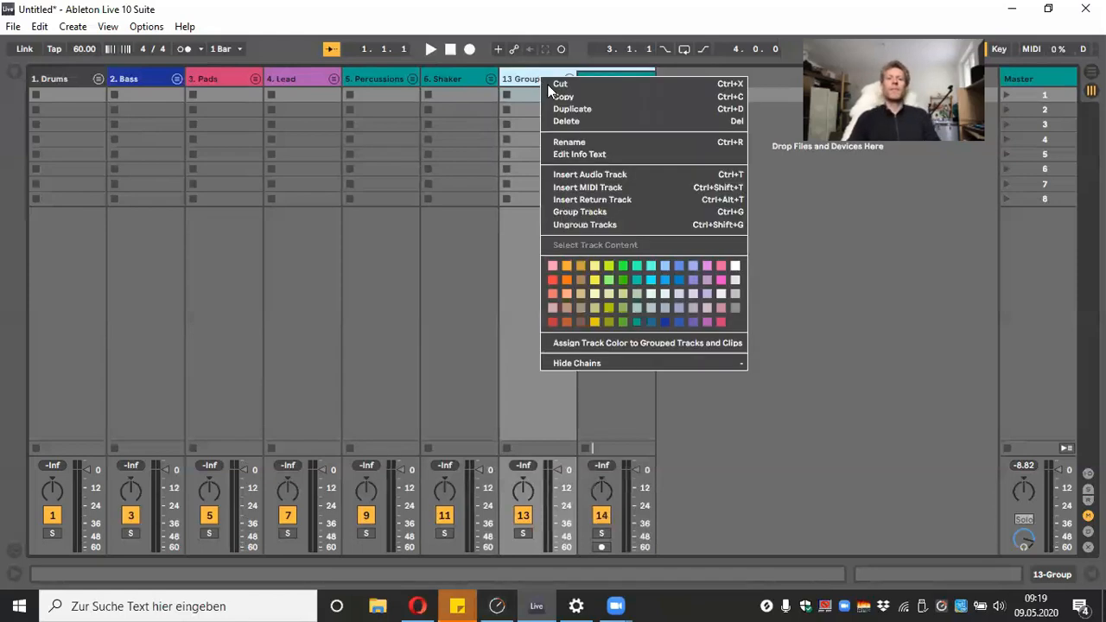
{"action": "left_click", "coordinate": [570, 142]}
{"action": "type", "text": "7"}
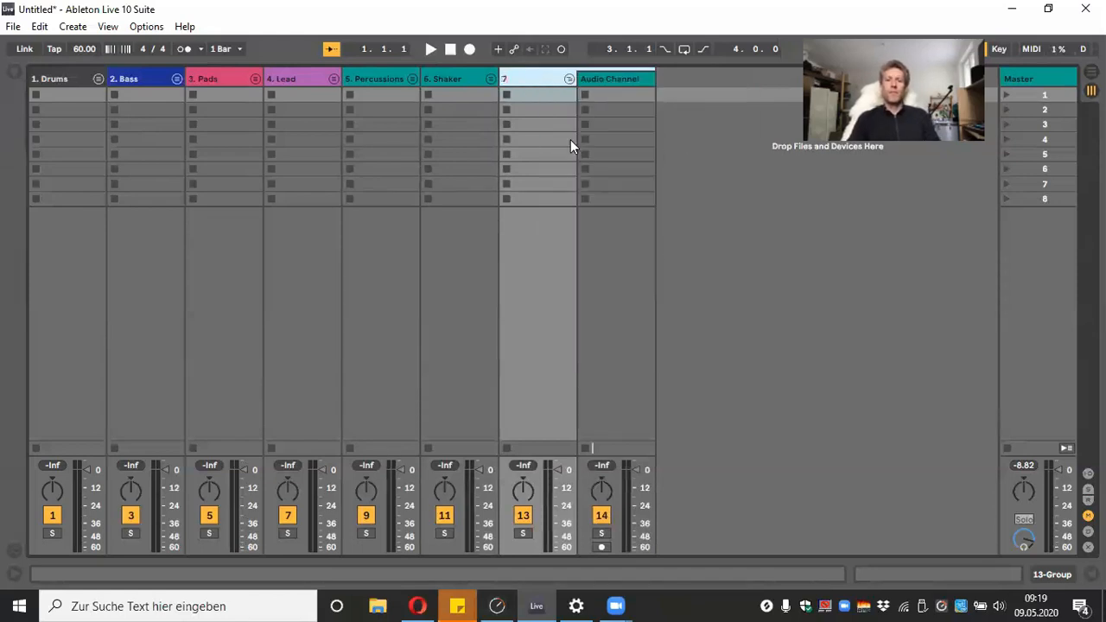
{"action": "type", "text": ". other"}
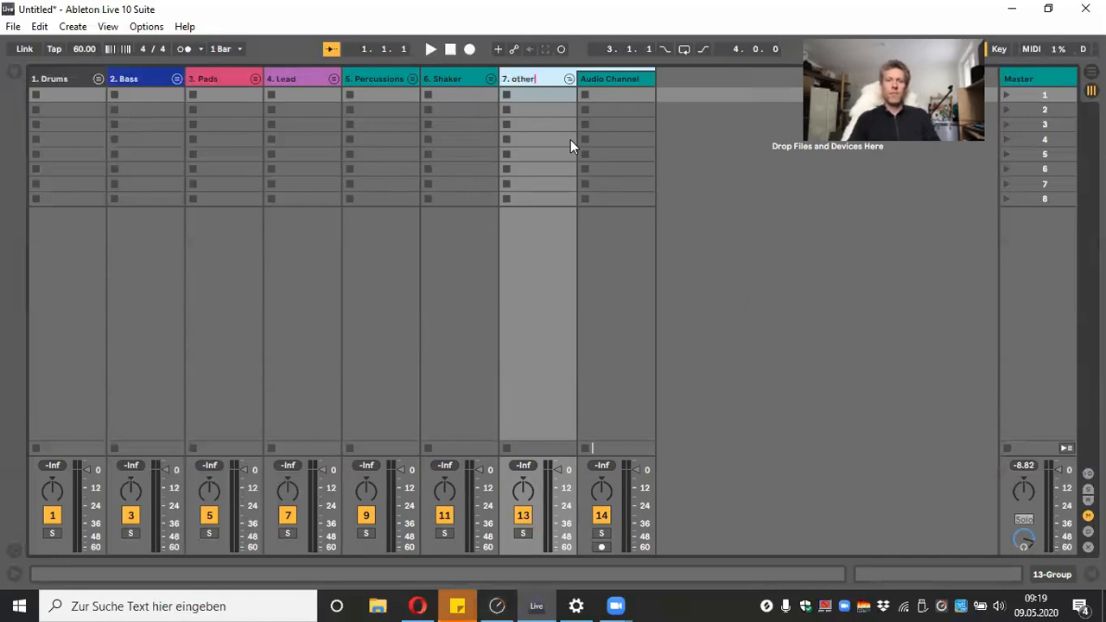
{"action": "key", "text": "Left"}
{"action": "key", "text": "Left"}
{"action": "key", "text": "Left"}
{"action": "key", "text": "Left"}
{"action": "key", "text": "BackSpace"}
{"action": "type", "text": "O"}
{"action": "key", "text": "Return"}
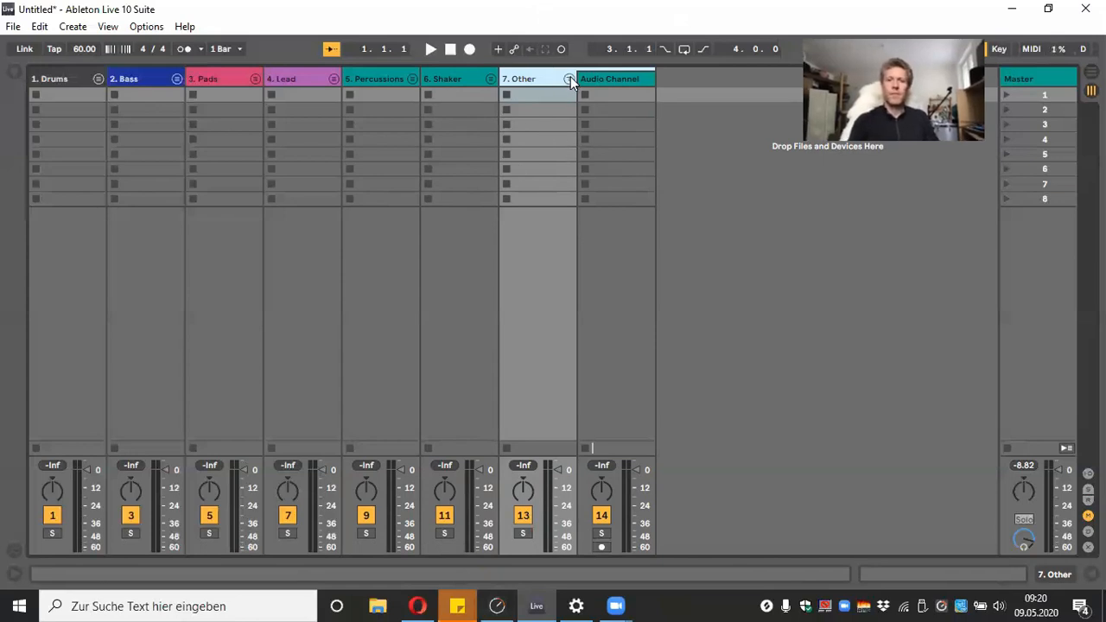
Fold the Other group, insert a new audio track after it and put that track into its own group
{"action": "key", "text": "Delete"}
{"action": "right_click", "coordinate": [593, 73]}
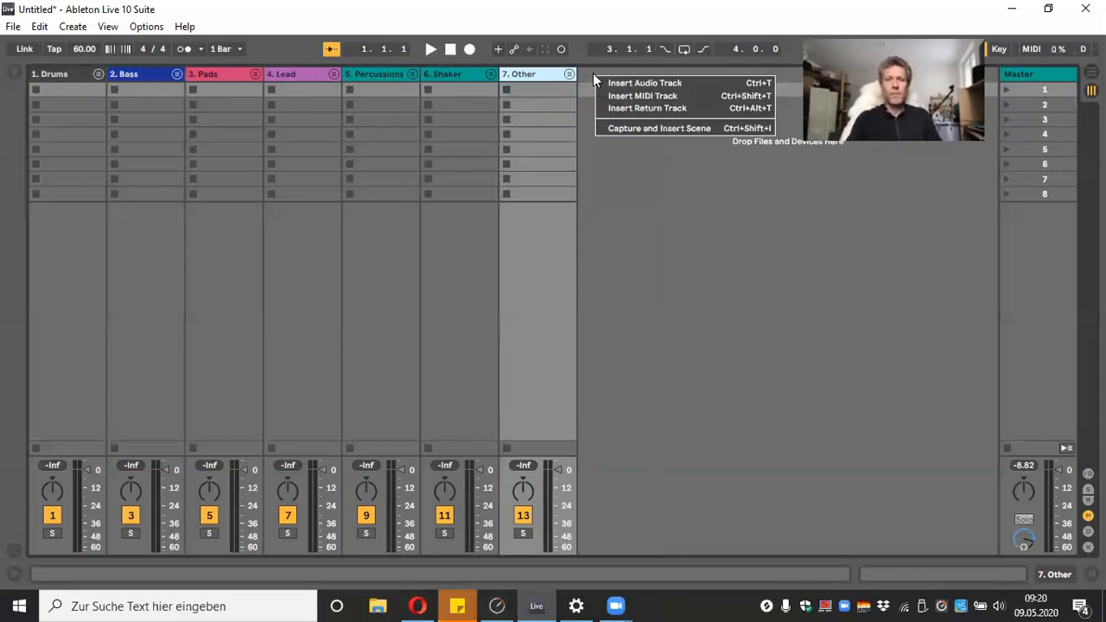
{"action": "left_click", "coordinate": [615, 83]}
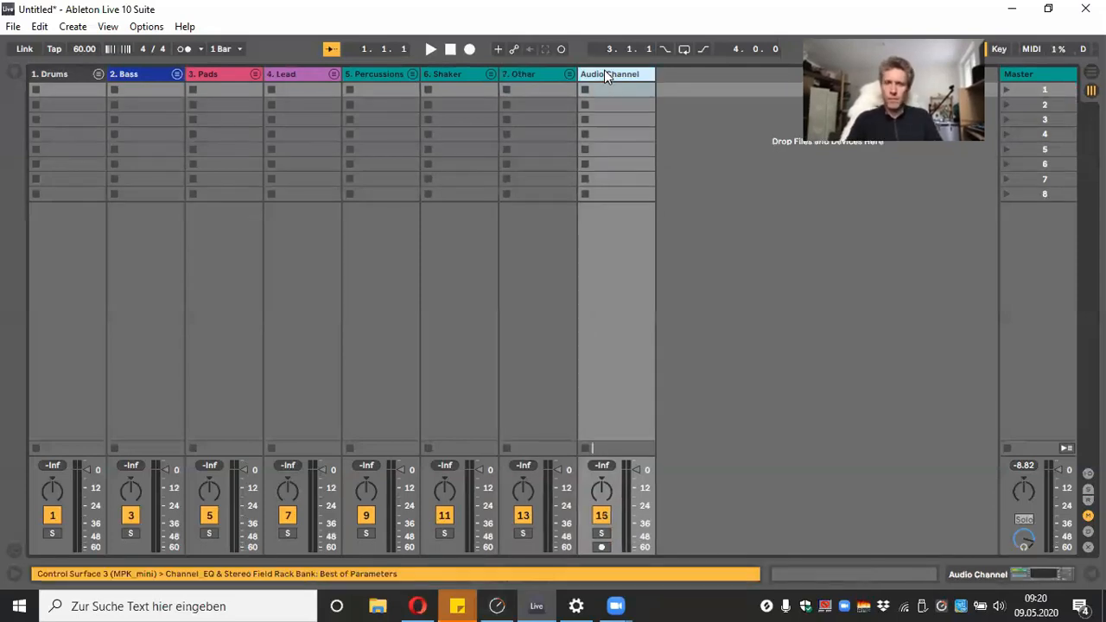
{"action": "right_click", "coordinate": [604, 73]}
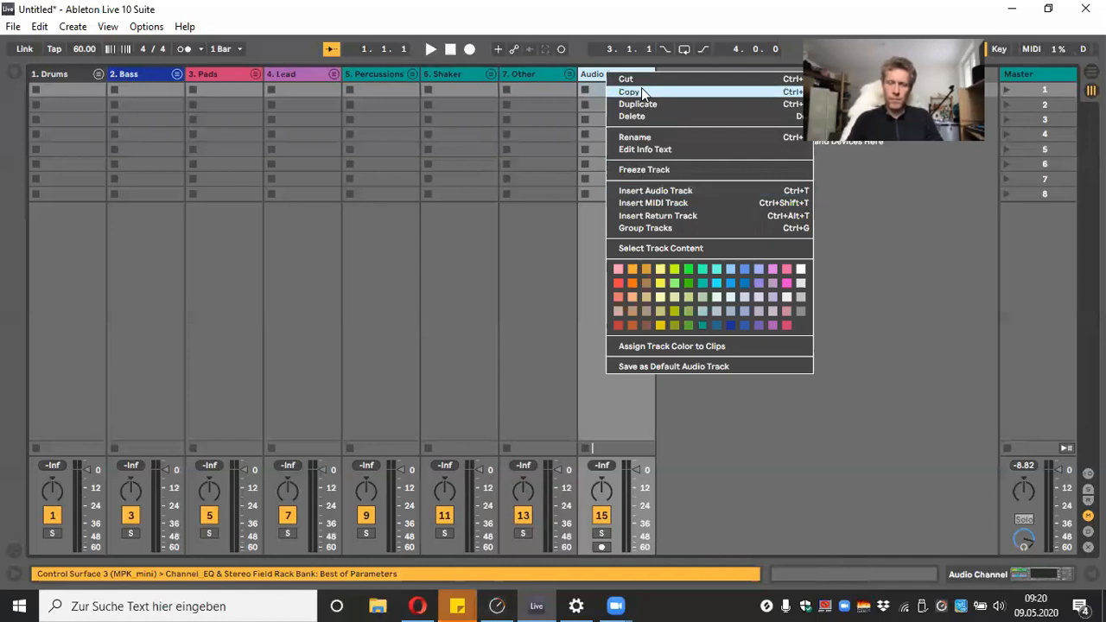
{"action": "left_click", "coordinate": [595, 73]}
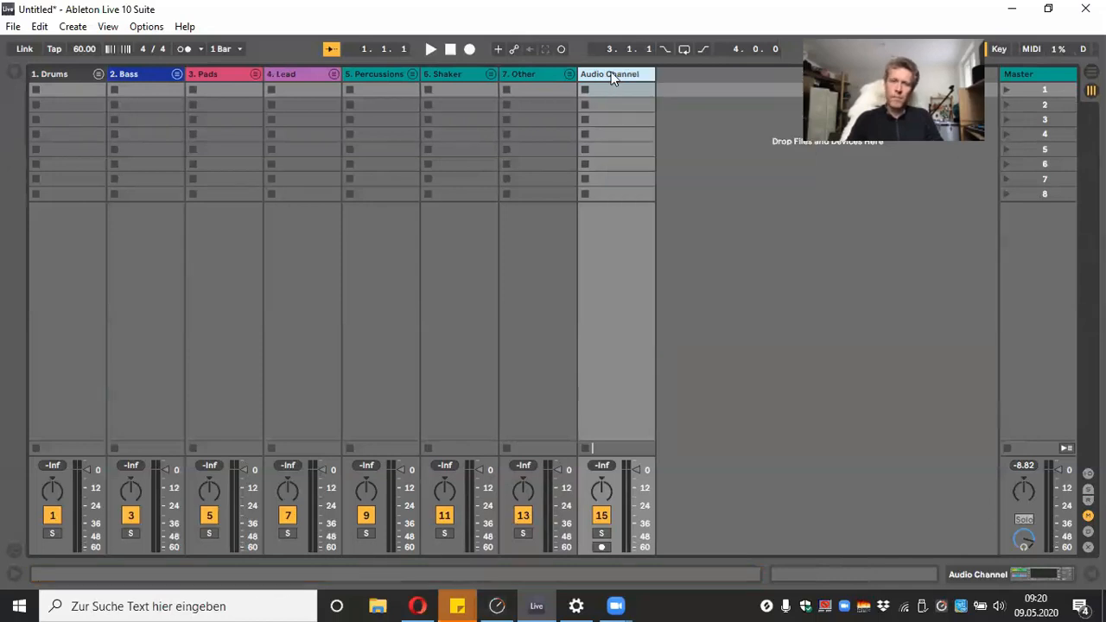
{"action": "key", "text": "ctrl+g"}
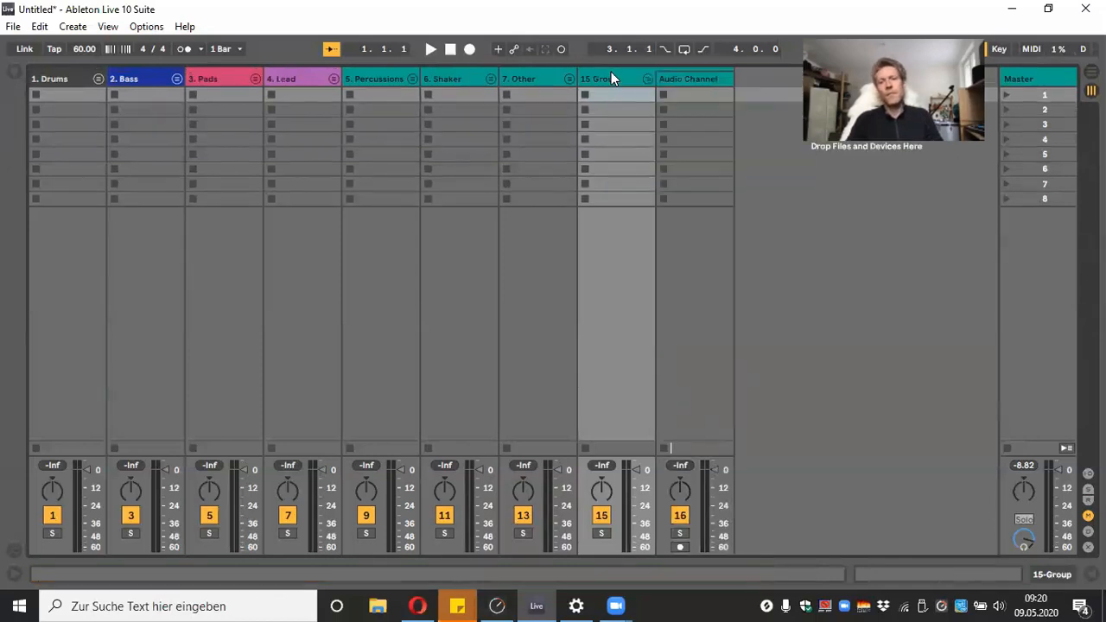
Rename the new group "8. Ambience & FX" and widen its track enough to show the full name
{"action": "key", "text": "ctrl+r"}
{"action": "type", "text": "B"}
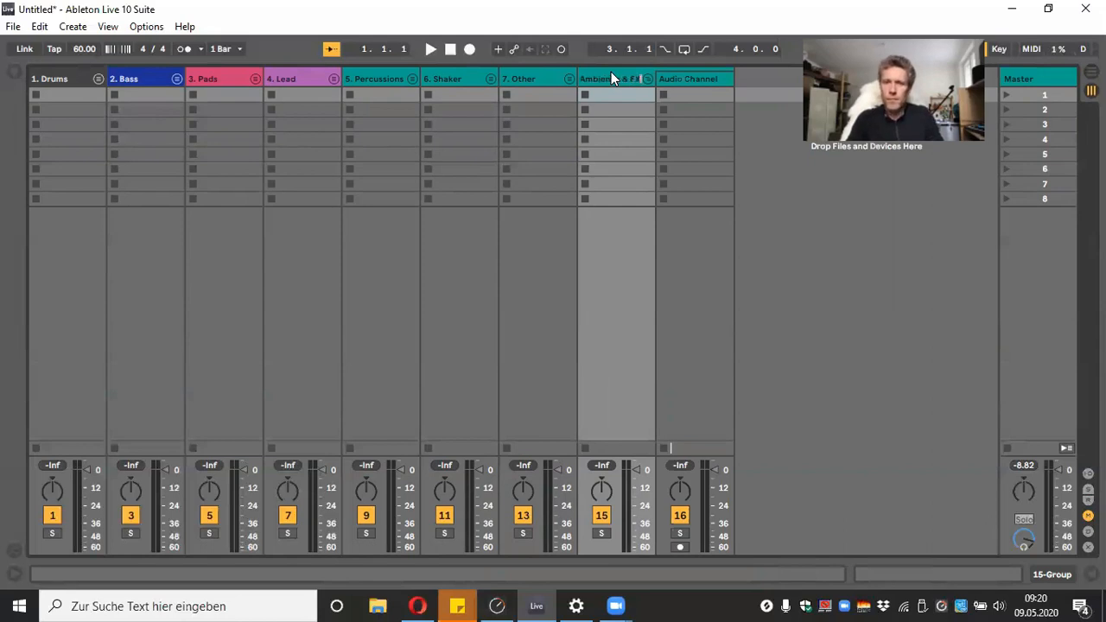
{"action": "left_click", "coordinate": [625, 94]}
{"action": "left_click_drag", "start_coordinate": [656, 79], "coordinate": [672, 79]}
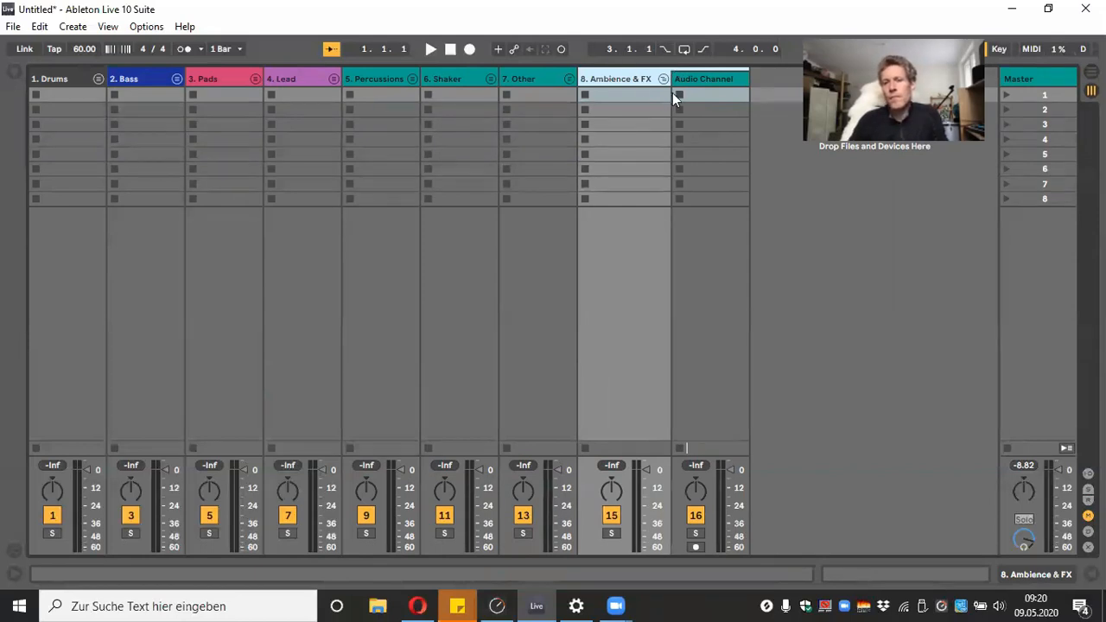
Color the Ambience & FX group track white
{"action": "left_click", "coordinate": [641, 98]}
{"action": "left_click", "coordinate": [626, 74]}
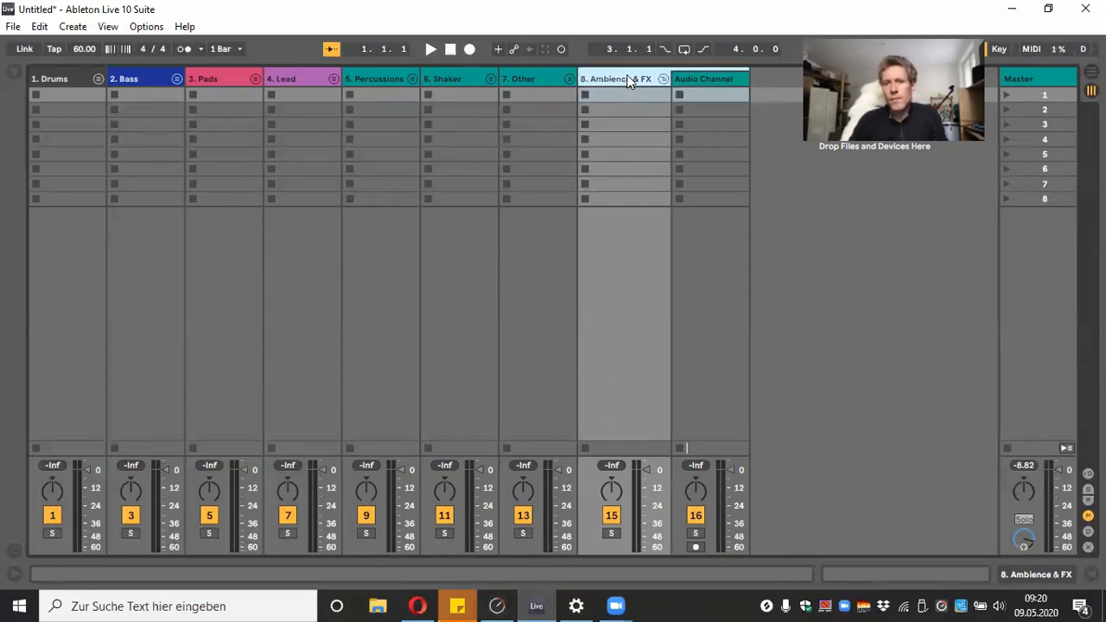
{"action": "right_click", "coordinate": [627, 74]}
{"action": "left_click", "coordinate": [825, 268]}
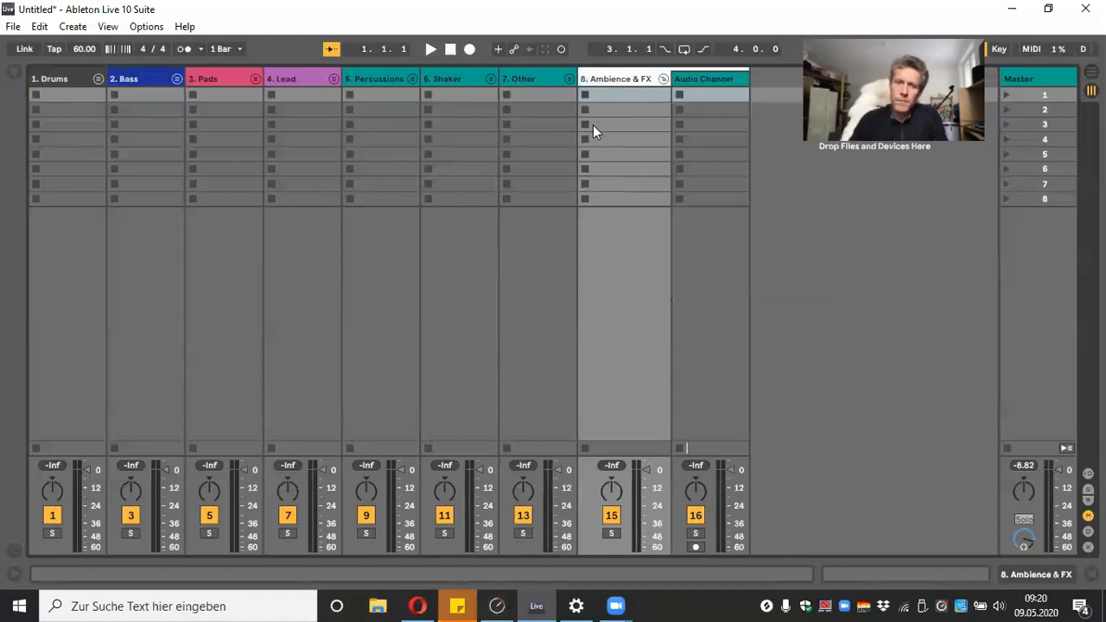
Color the Other group track gray and the Shaker group track bright cyan
{"action": "right_click", "coordinate": [522, 74]}
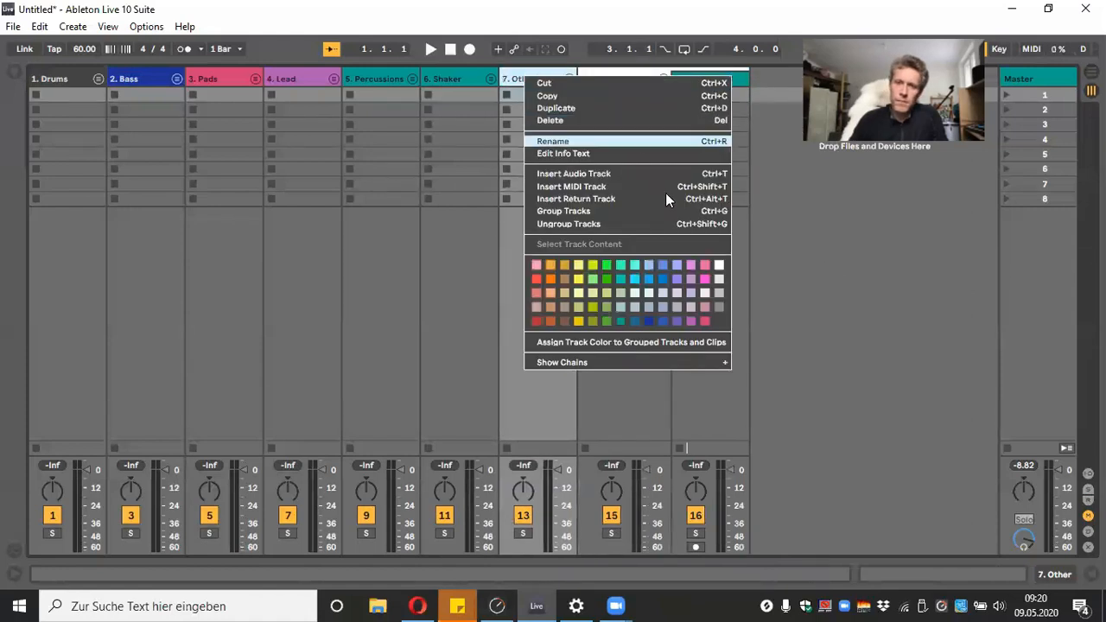
{"action": "left_click", "coordinate": [715, 308]}
{"action": "left_click", "coordinate": [464, 76]}
{"action": "right_click", "coordinate": [464, 76]}
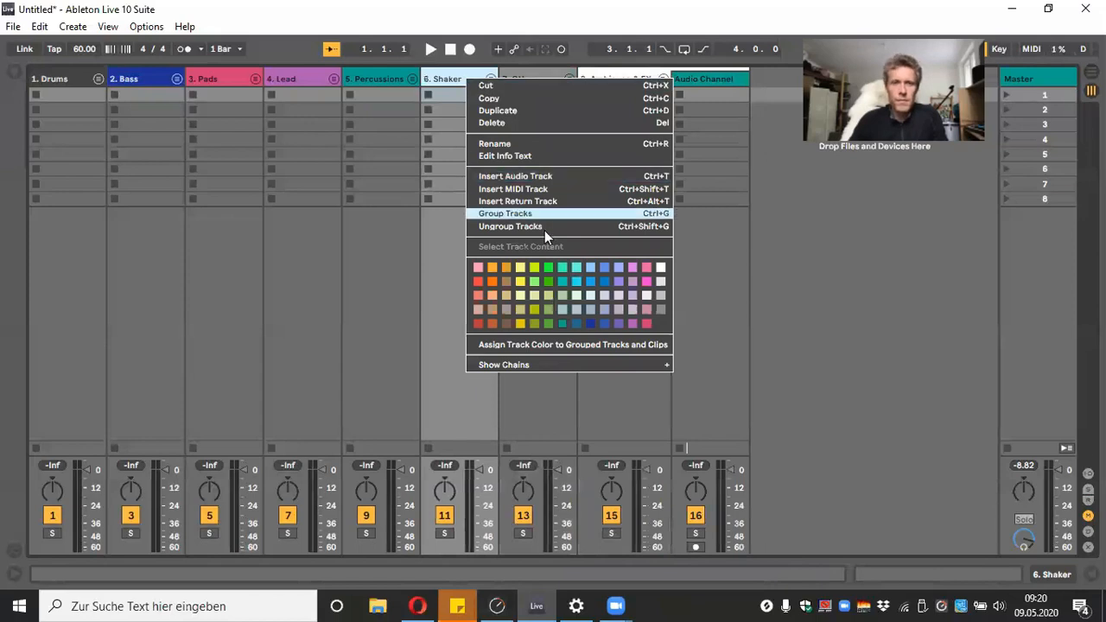
{"action": "left_click", "coordinate": [578, 281]}
Color the Percussions group track light pink-violet and fold the Ambience & FX group
{"action": "left_click", "coordinate": [386, 77]}
{"action": "right_click", "coordinate": [386, 78]}
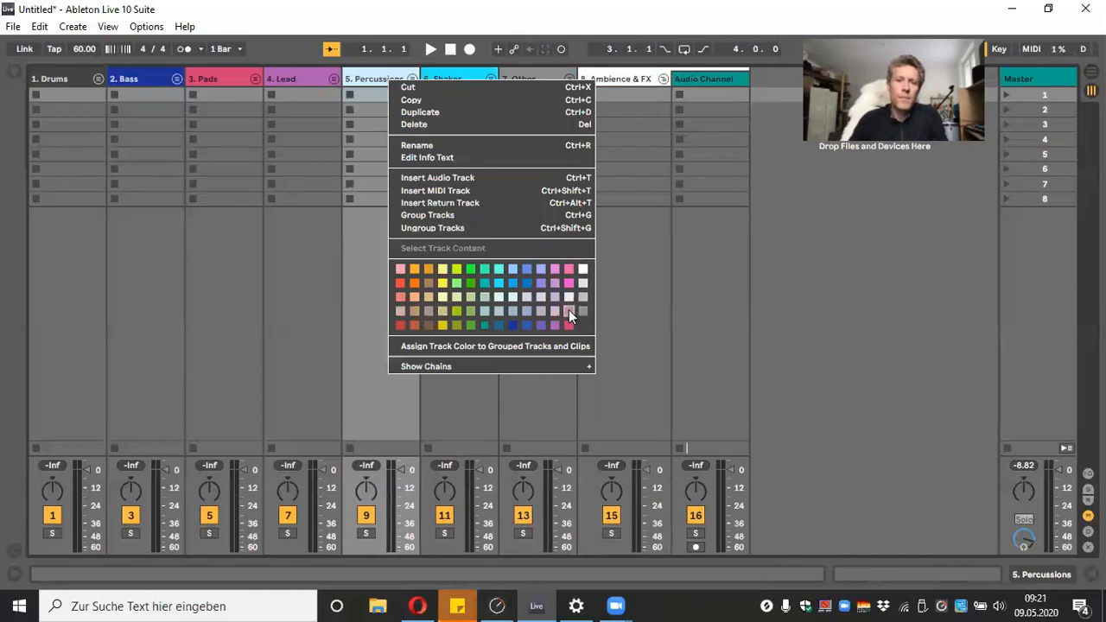
{"action": "left_click", "coordinate": [553, 269]}
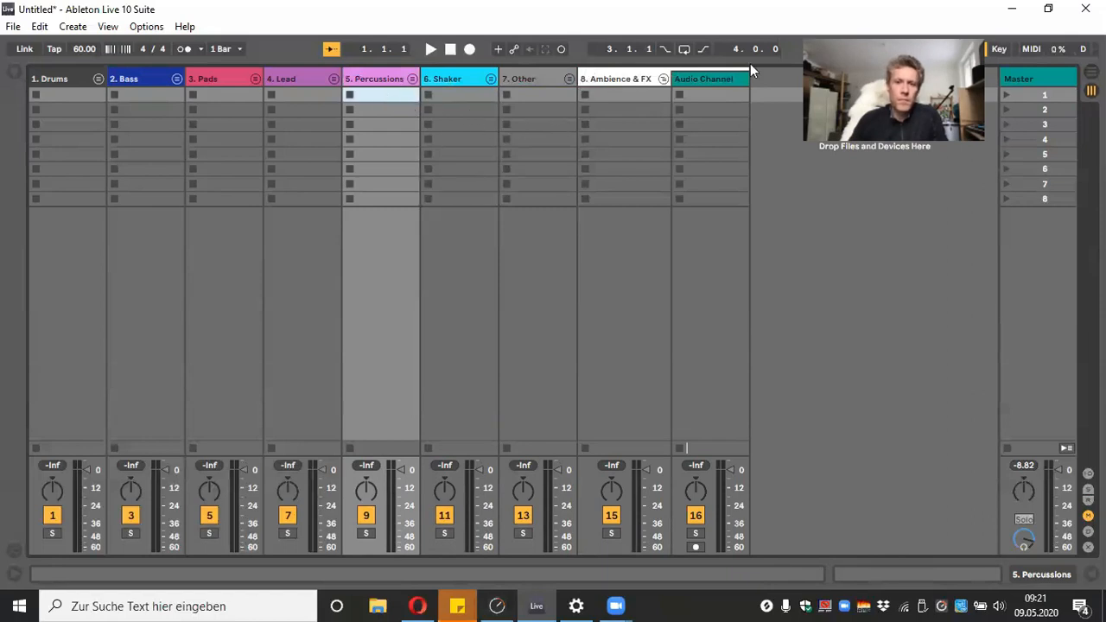
{"action": "left_click", "coordinate": [663, 79]}
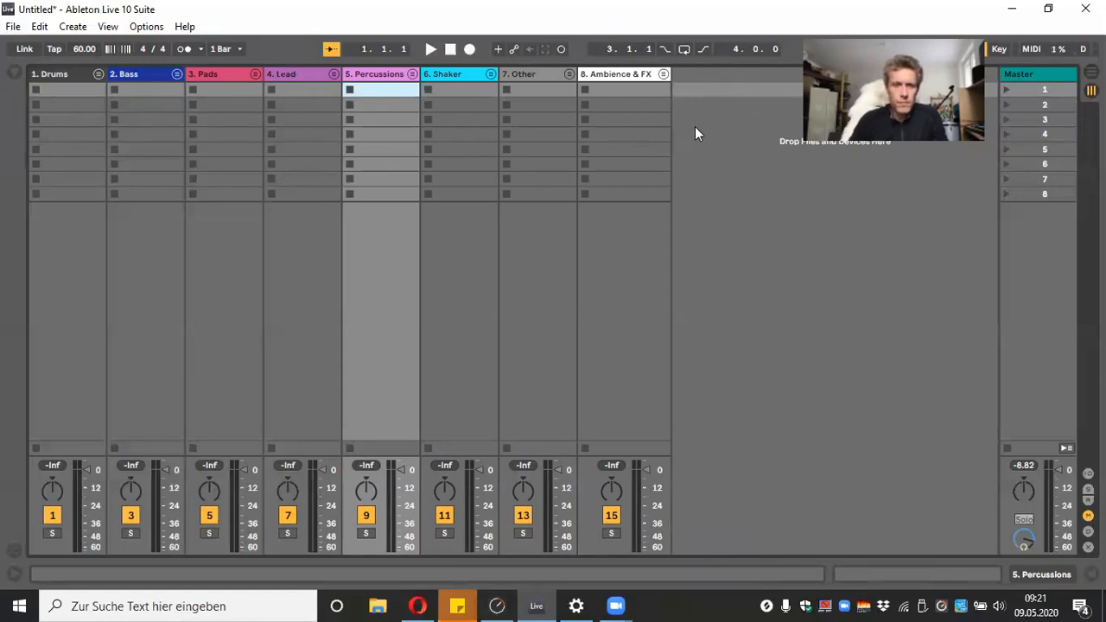
Review the finished group layout by selecting the group tracks one after another between Drums and Ambience & FX
{"action": "left_click", "coordinate": [632, 74]}
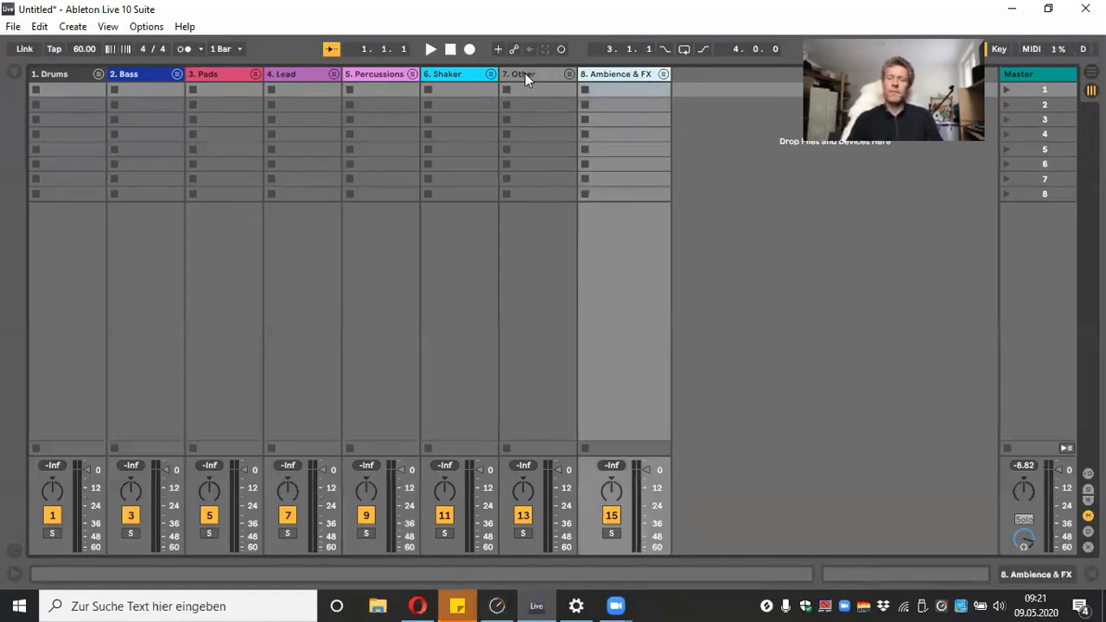
{"action": "left_click", "coordinate": [525, 73]}
{"action": "left_click", "coordinate": [456, 73]}
{"action": "left_click", "coordinate": [379, 74]}
{"action": "left_click", "coordinate": [300, 73]}
{"action": "left_click", "coordinate": [228, 76]}
{"action": "left_click", "coordinate": [130, 74]}
{"action": "left_click", "coordinate": [44, 74]}
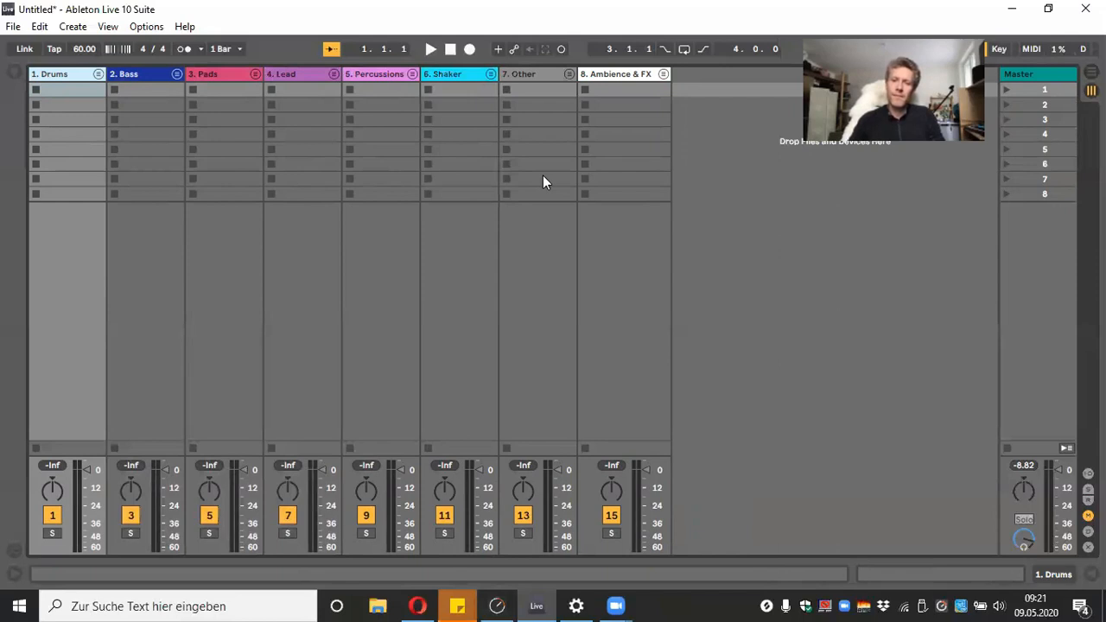
{"action": "left_click", "coordinate": [161, 72]}
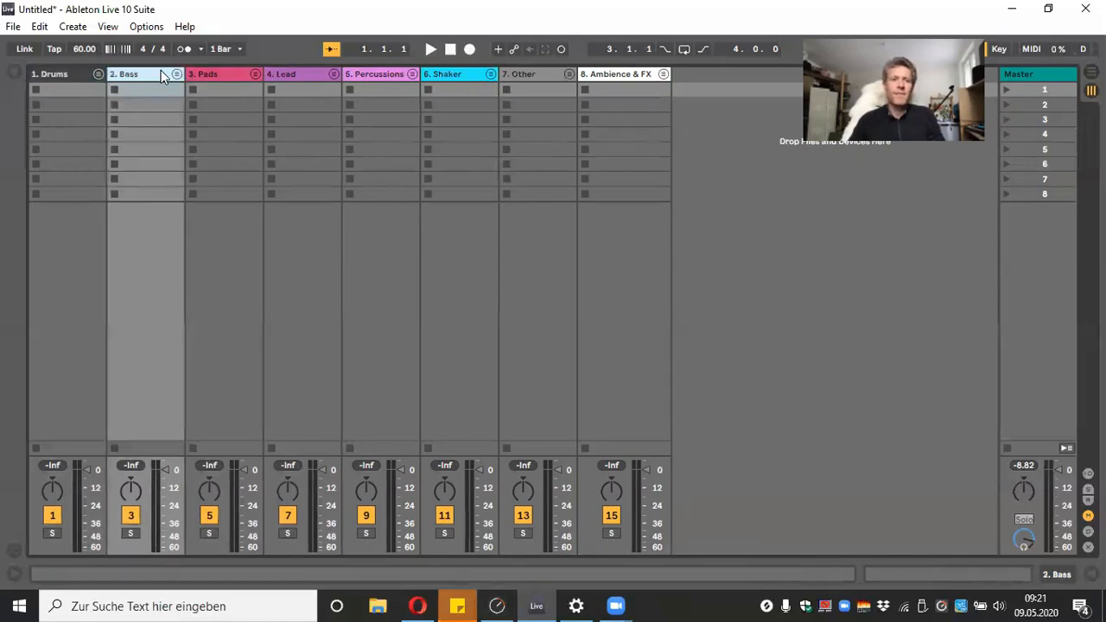
{"action": "left_click", "coordinate": [303, 74]}
{"action": "left_click", "coordinate": [373, 73]}
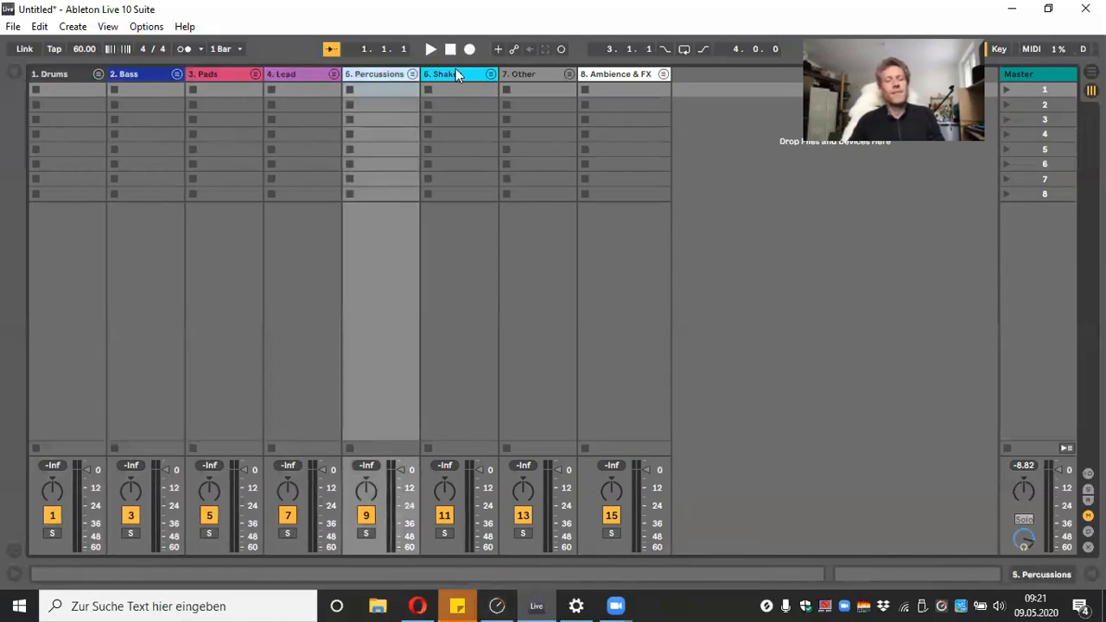
{"action": "left_click", "coordinate": [456, 74]}
{"action": "left_click", "coordinate": [534, 76]}
{"action": "left_click", "coordinate": [648, 72]}
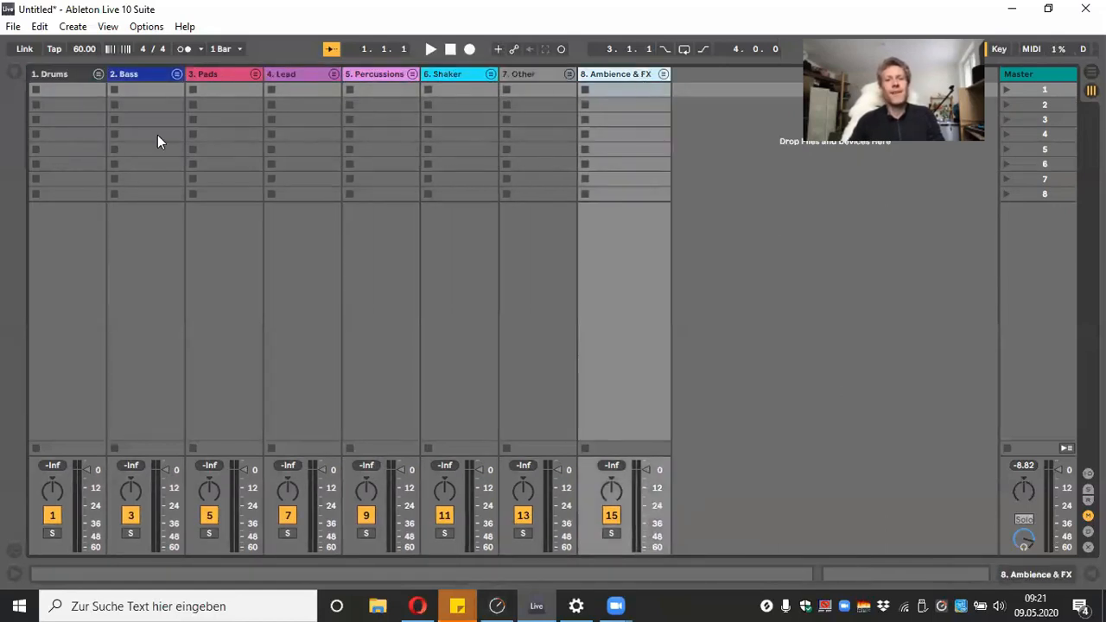
{"action": "left_click", "coordinate": [76, 75]}
{"action": "left_click", "coordinate": [140, 73]}
{"action": "left_click", "coordinate": [206, 75]}
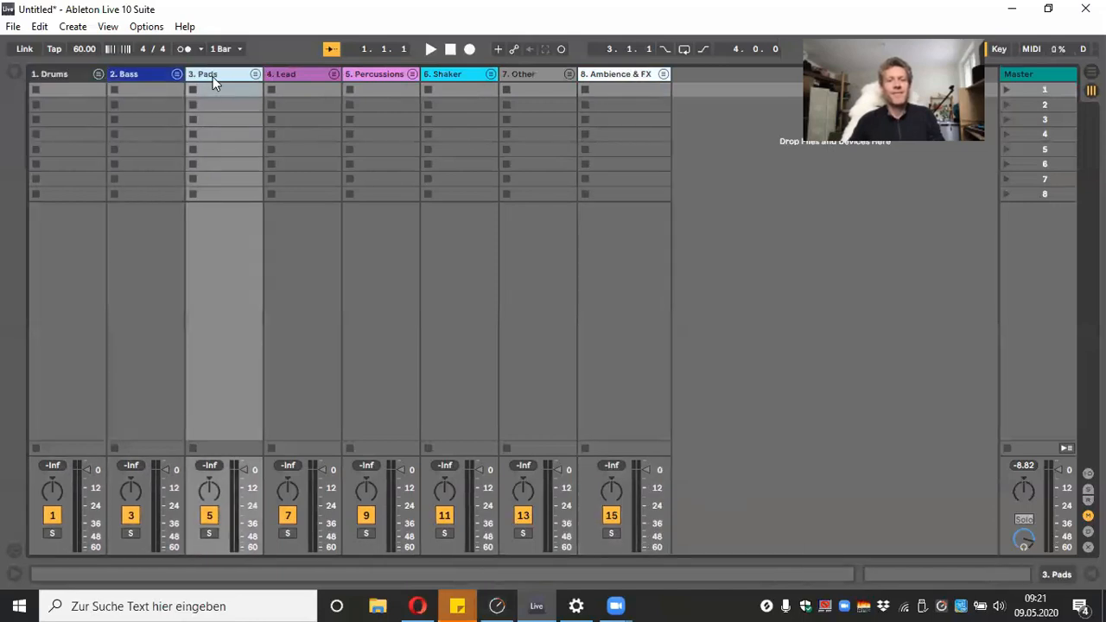
{"action": "left_click", "coordinate": [300, 72]}
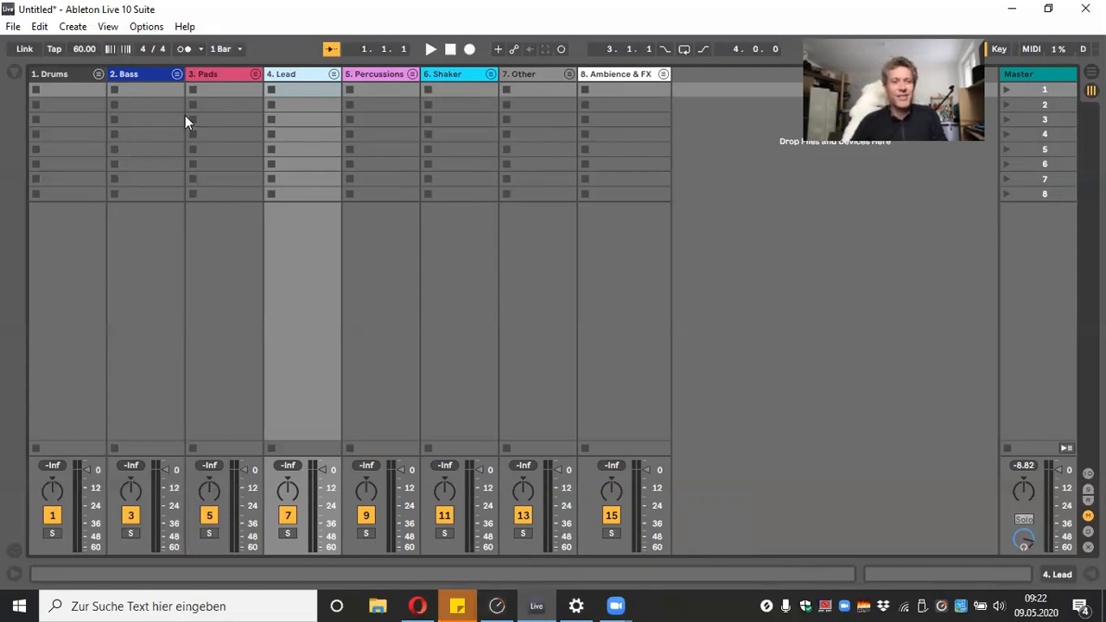
{"action": "left_click", "coordinate": [54, 50]}
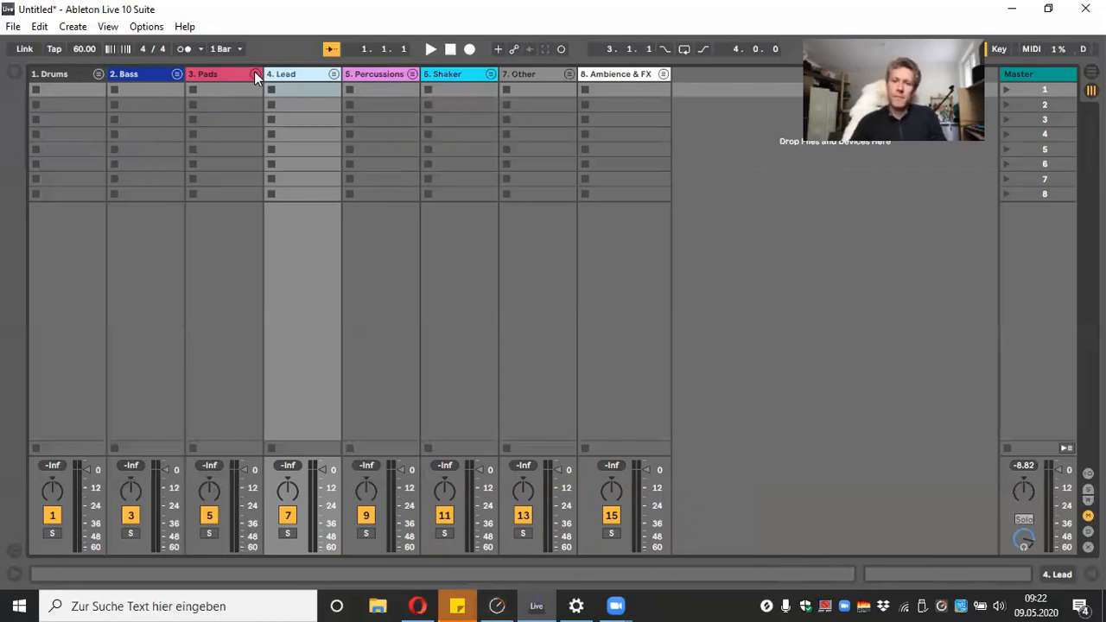
Unfold the Pads group and show the browser with the Ableton Course Samples folder, slightly narrowed
{"action": "key", "text": "ctrl+t"}
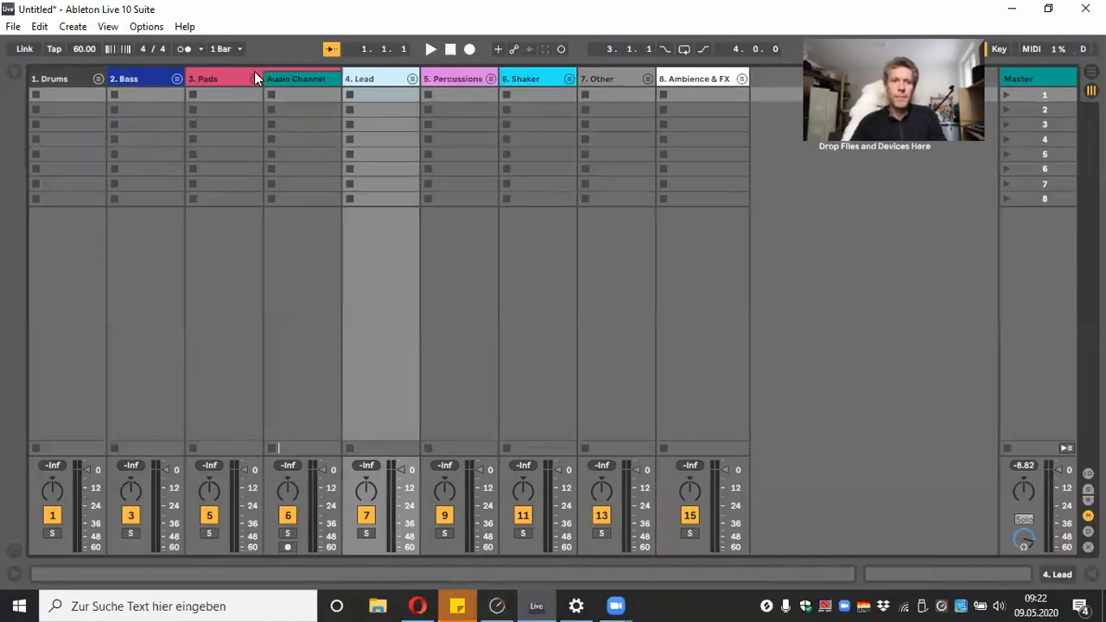
{"action": "left_click", "coordinate": [13, 76]}
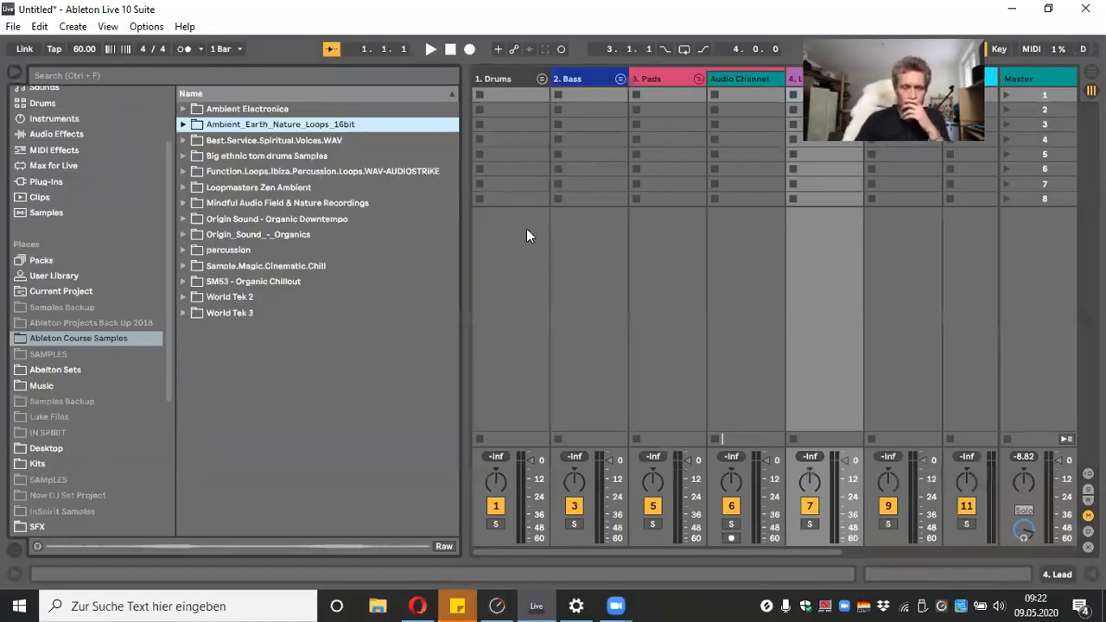
{"action": "left_click_drag", "start_coordinate": [463, 272], "coordinate": [427, 268]}
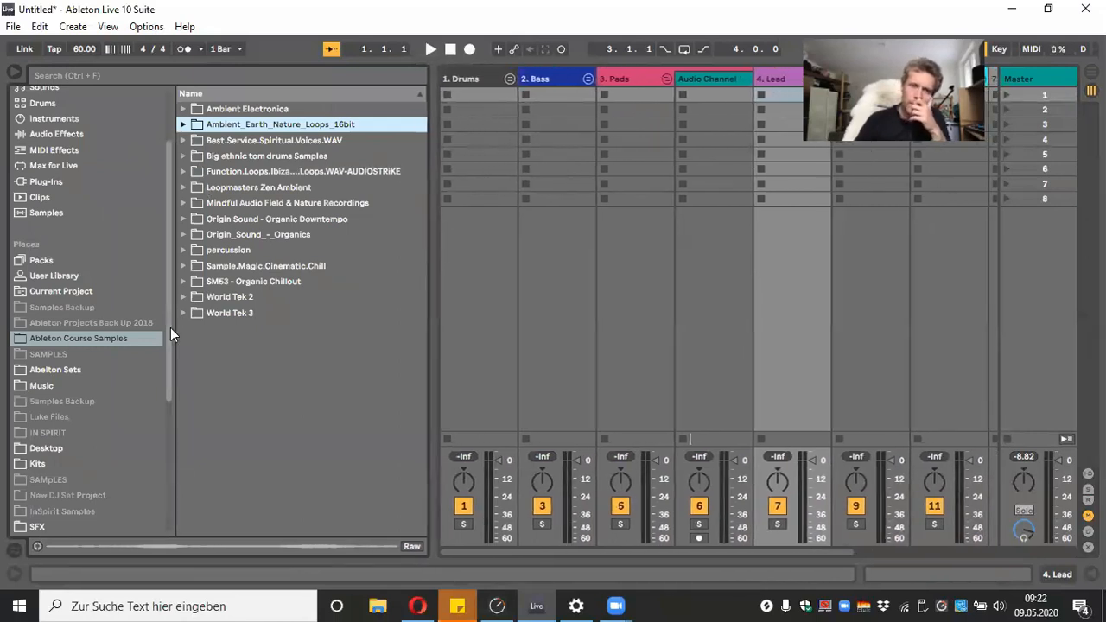
Expand the SM53 - Organic Chillout sample folder and its atmospheres subfolder
{"action": "left_click", "coordinate": [183, 282]}
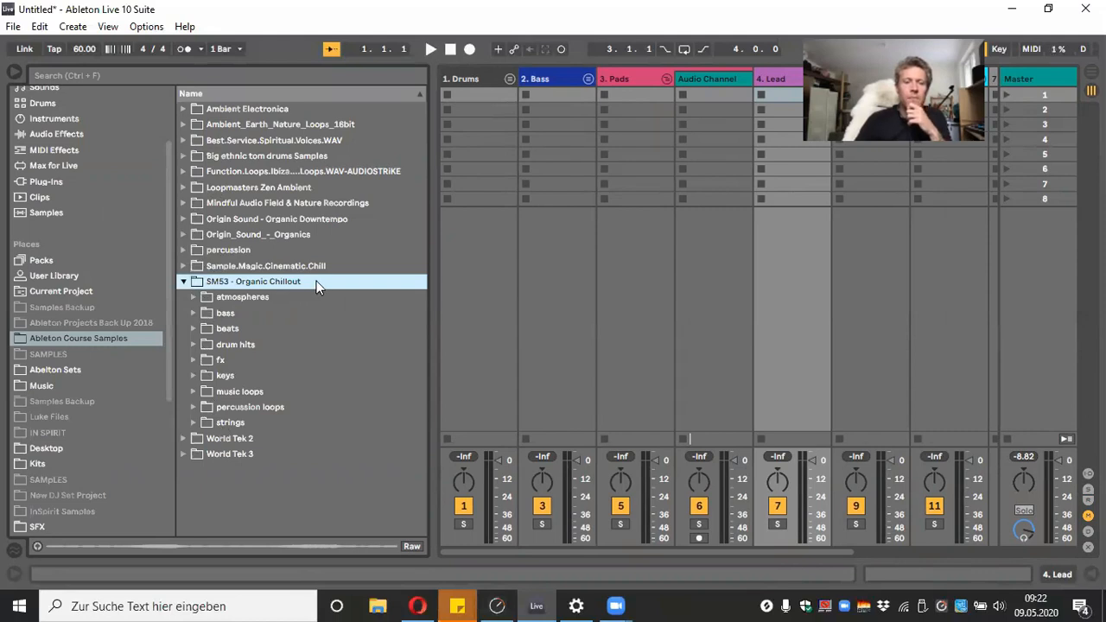
{"action": "left_click", "coordinate": [198, 296]}
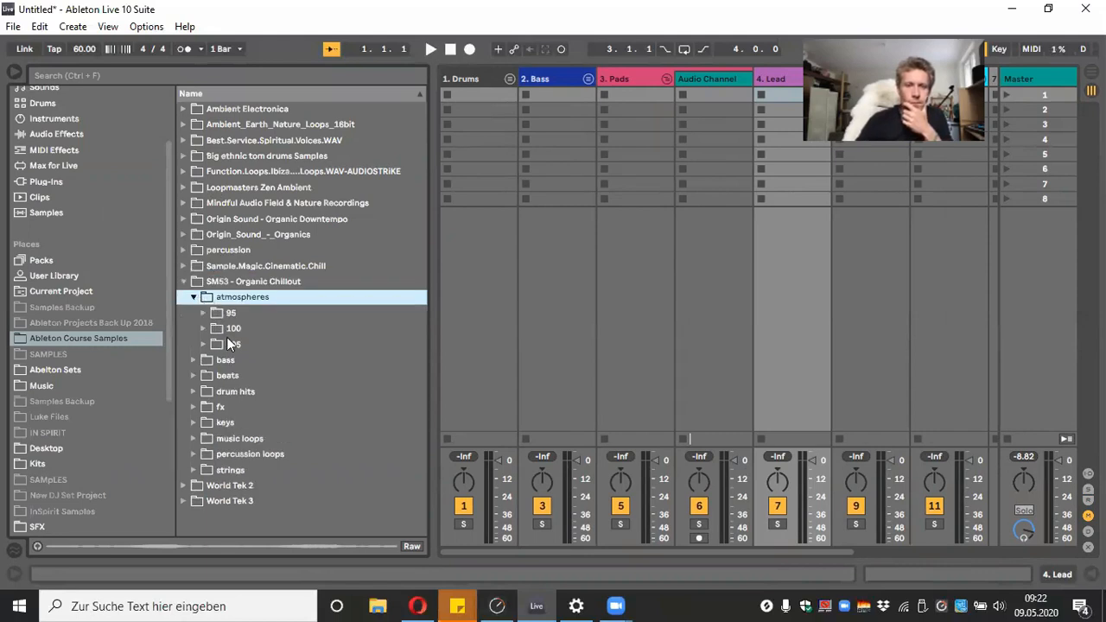
Set the project tempo to 95 BPM
{"action": "left_click", "coordinate": [83, 51]}
{"action": "type", "text": "85"}
{"action": "key", "text": "Return"}
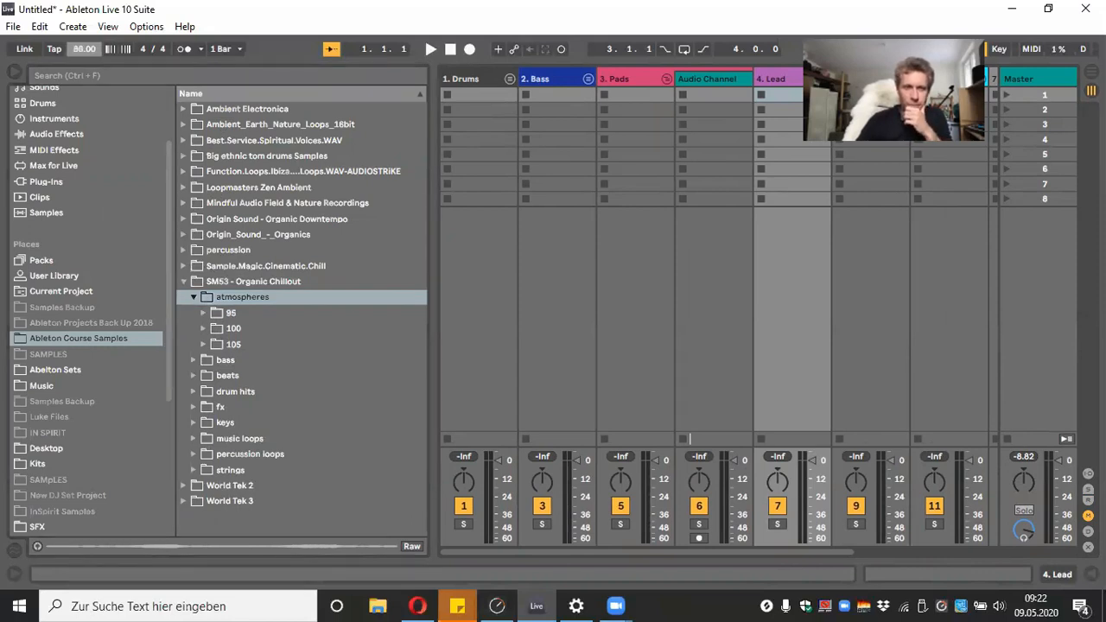
{"action": "left_click_drag", "start_coordinate": [83, 50], "coordinate": [83, 45]}
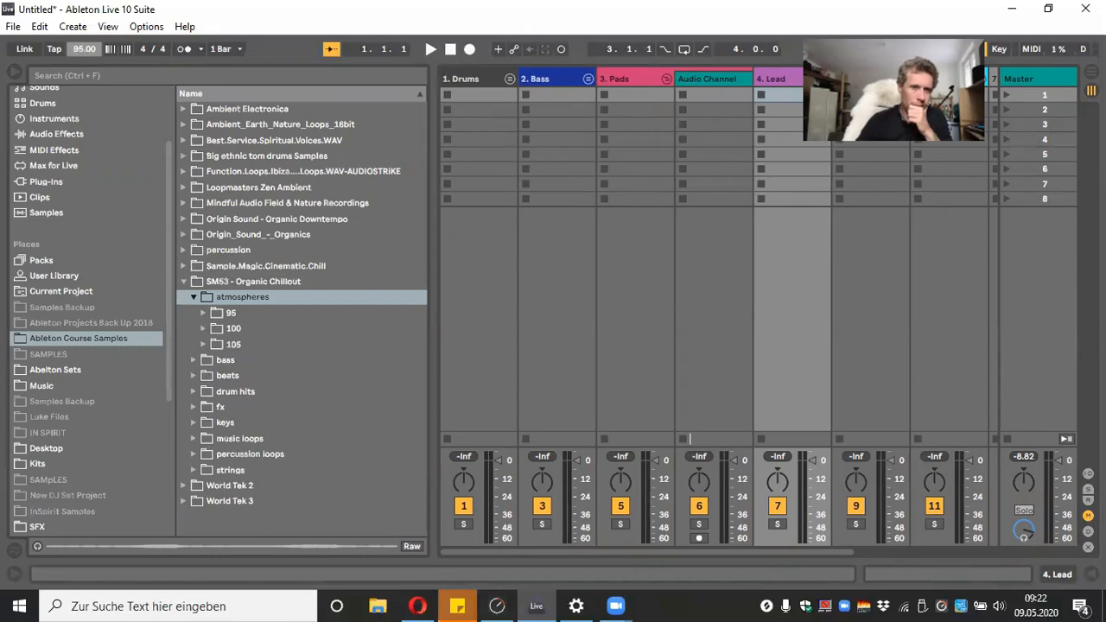
Expand the 95 folder under atmospheres, enable sample preview and audition oc_atmo95_flash.wav
{"action": "left_click", "coordinate": [228, 313]}
{"action": "left_click", "coordinate": [202, 314]}
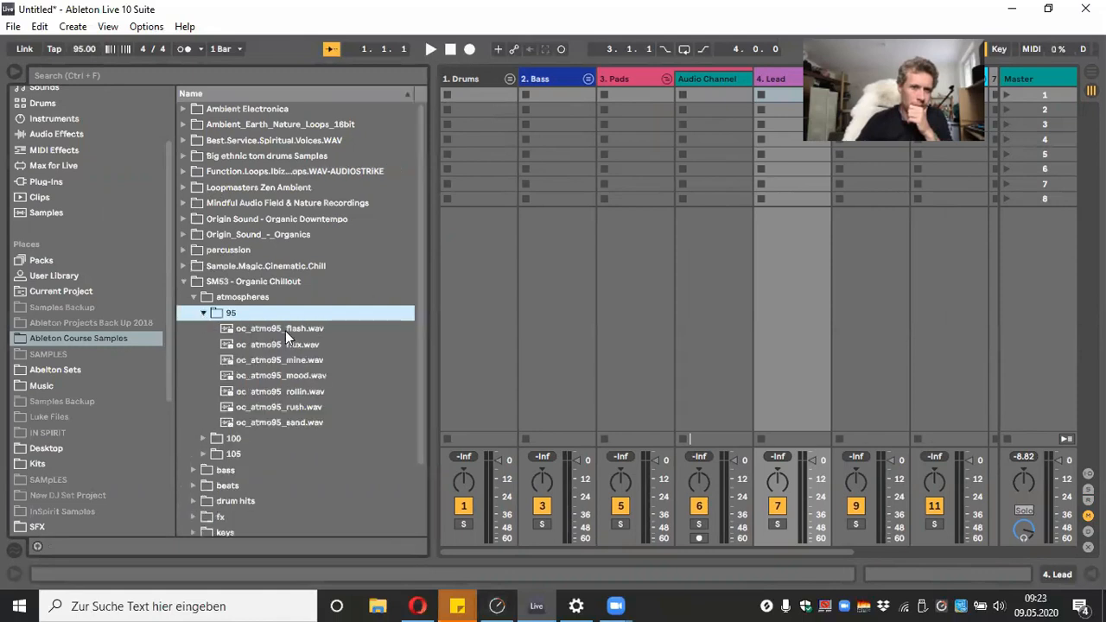
{"action": "left_click", "coordinate": [37, 546]}
{"action": "key", "text": "Down"}
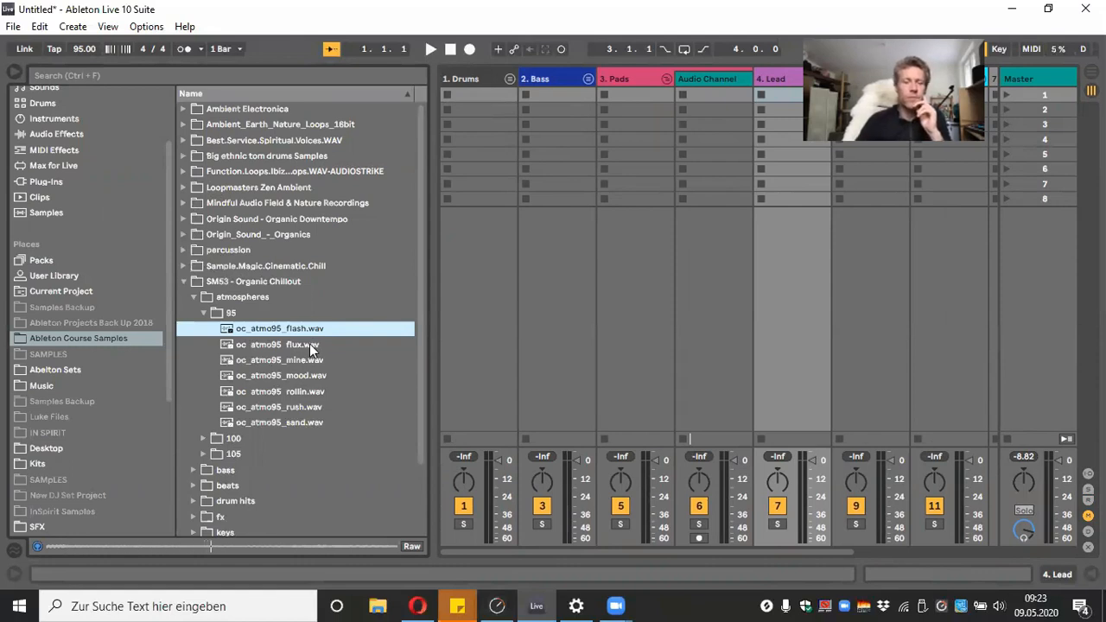
Audition oc_atmo95_flux.wav, move on to oc_atmo95_mine.wav and reselect oc_atmo95_flash.wav
{"action": "left_click", "coordinate": [309, 344]}
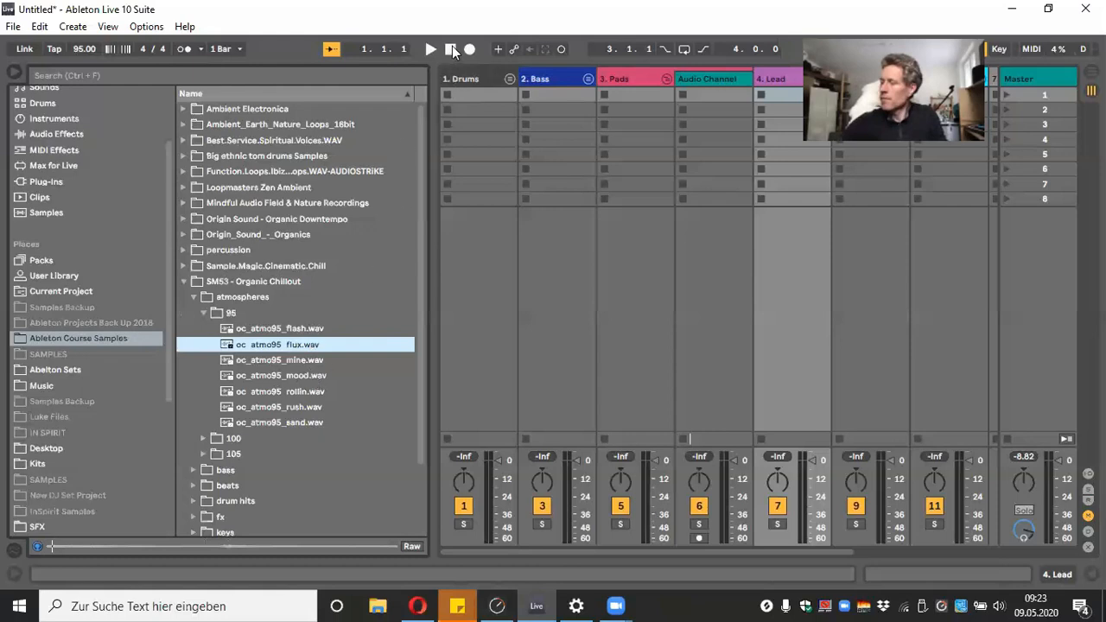
{"action": "key", "text": "Down"}
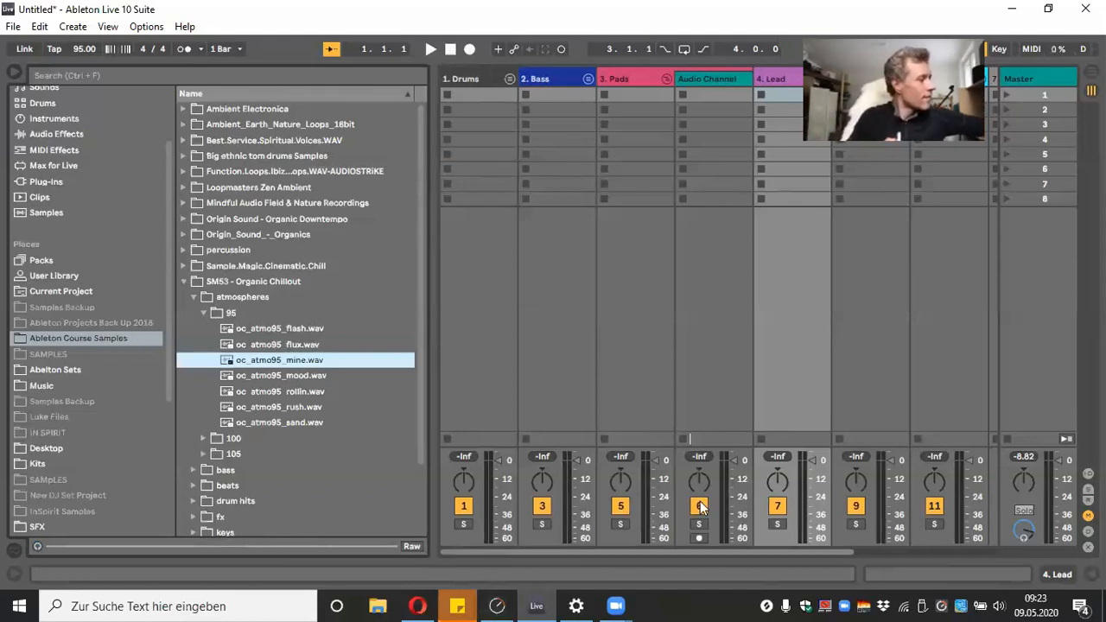
{"action": "scroll", "coordinate": [702, 507], "scroll_direction": "right", "scroll_amount": 2}
{"action": "scroll", "coordinate": [702, 507], "scroll_direction": "left", "scroll_amount": 1}
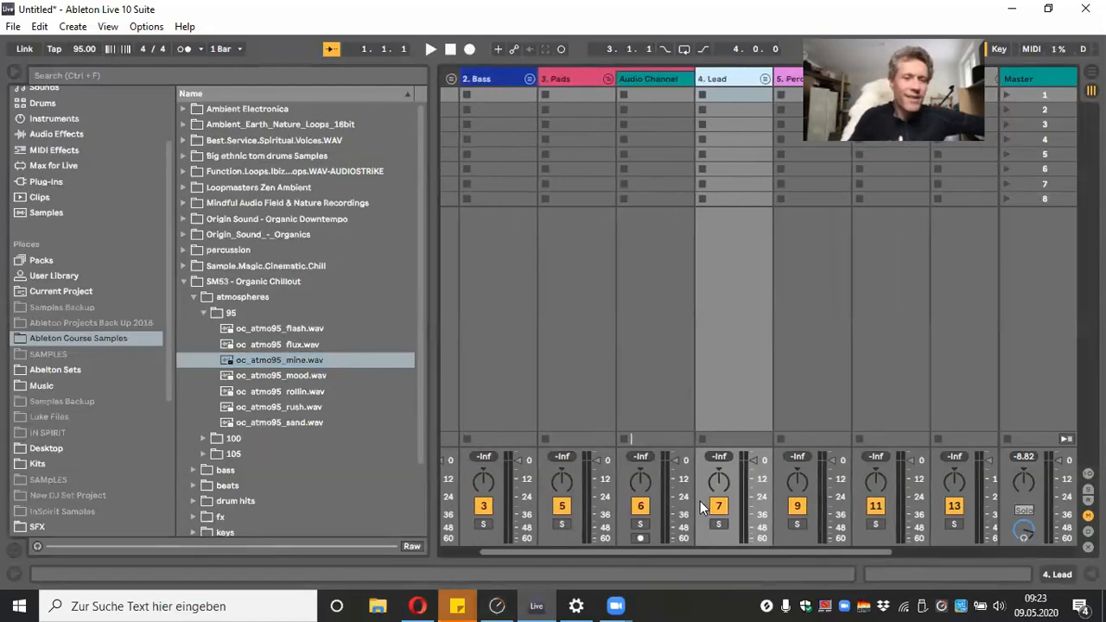
{"action": "left_click", "coordinate": [289, 331]}
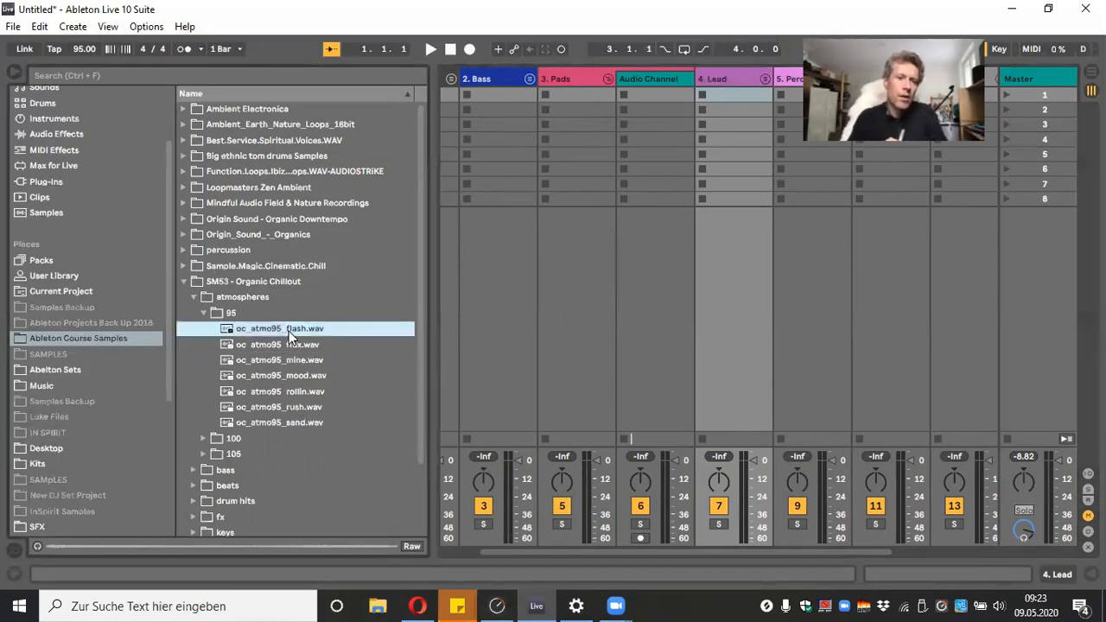
Place oc_atmo95_flash.wav in the first and oc_atmo95_mine.wav in the second clip slot of the Audio Channel track inside Pads
{"action": "left_click", "coordinate": [36, 546]}
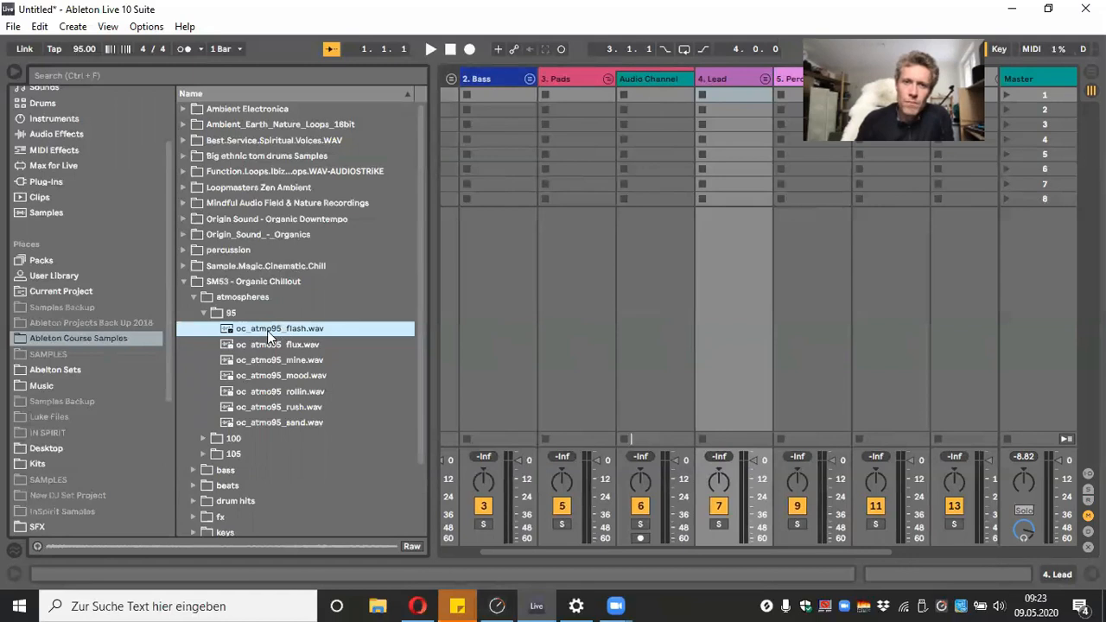
{"action": "left_click_drag", "start_coordinate": [267, 332], "coordinate": [662, 101]}
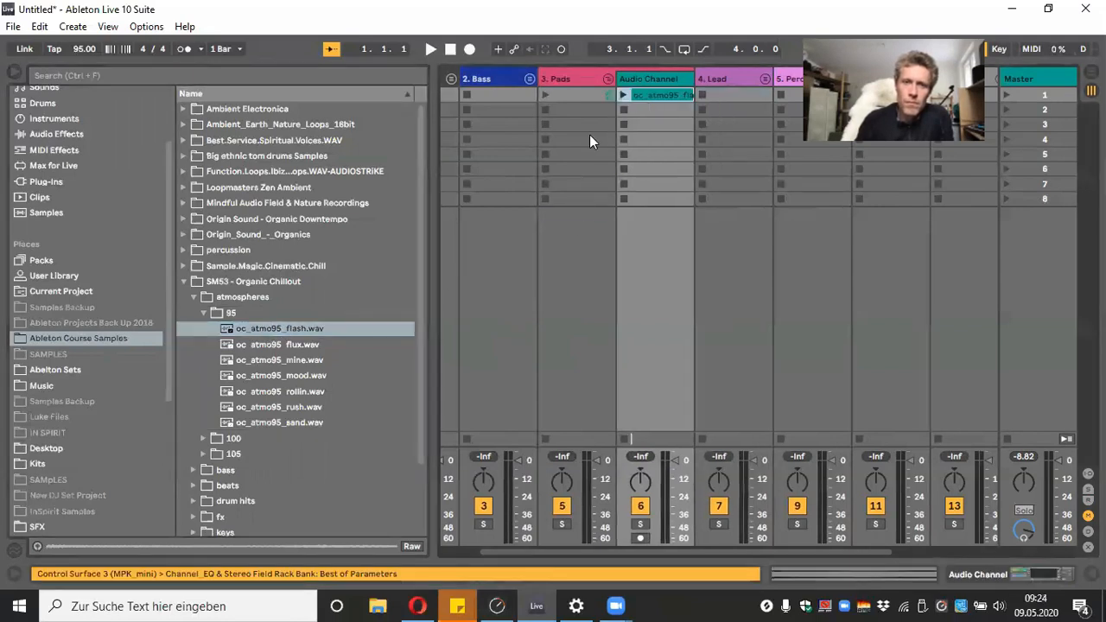
{"action": "left_click", "coordinate": [291, 360]}
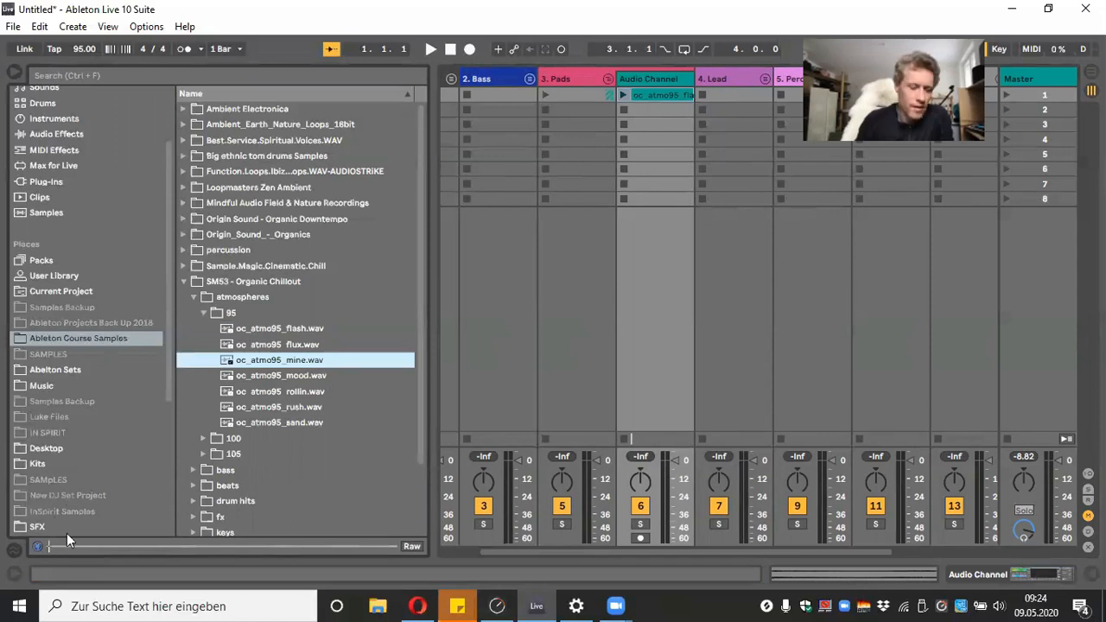
{"action": "left_click_drag", "start_coordinate": [287, 357], "coordinate": [643, 107]}
Audition oc_atmo95_rollin.wav, oc_atmo95_rush.wav and oc_atmo95_sand.wav from the 95 folder, rechecking rush and sand, and switch sample preview off
{"action": "left_click", "coordinate": [308, 390]}
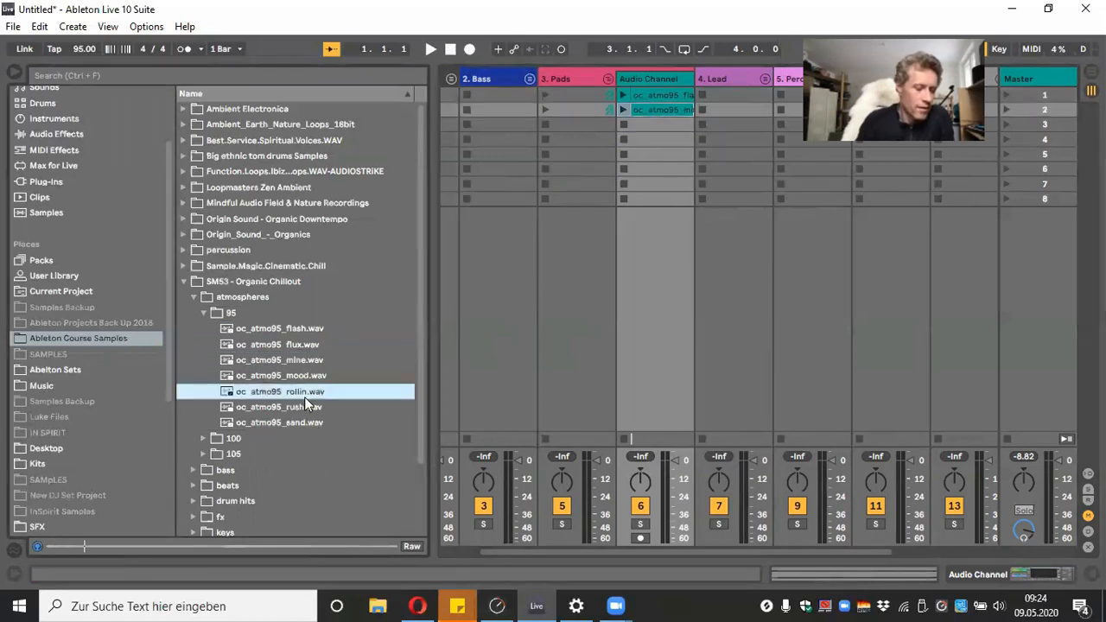
{"action": "left_click", "coordinate": [306, 408]}
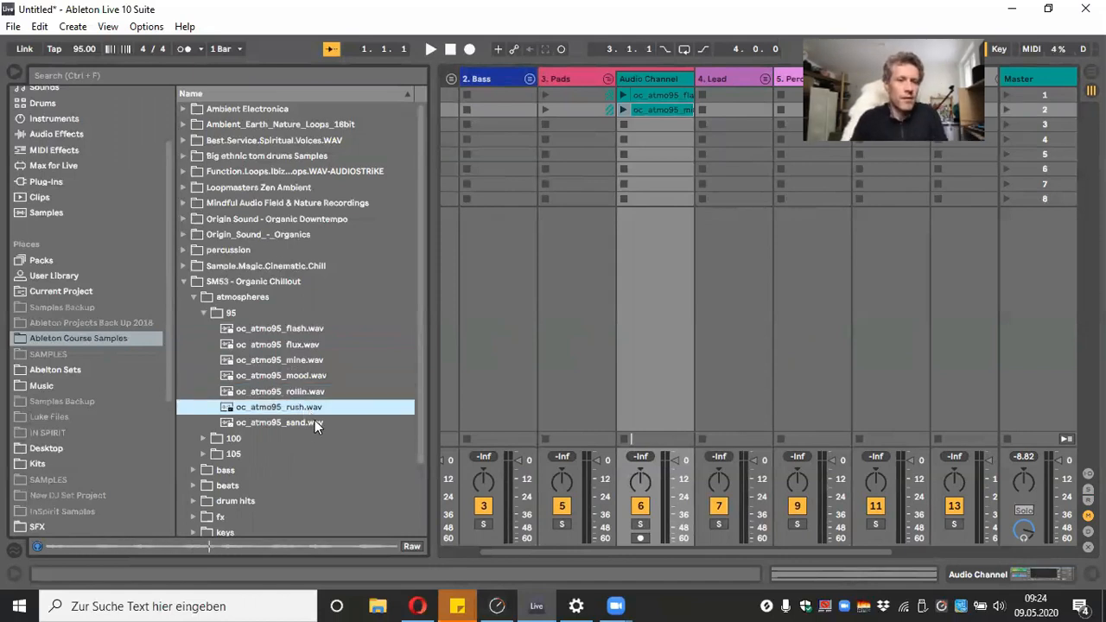
{"action": "left_click", "coordinate": [314, 420]}
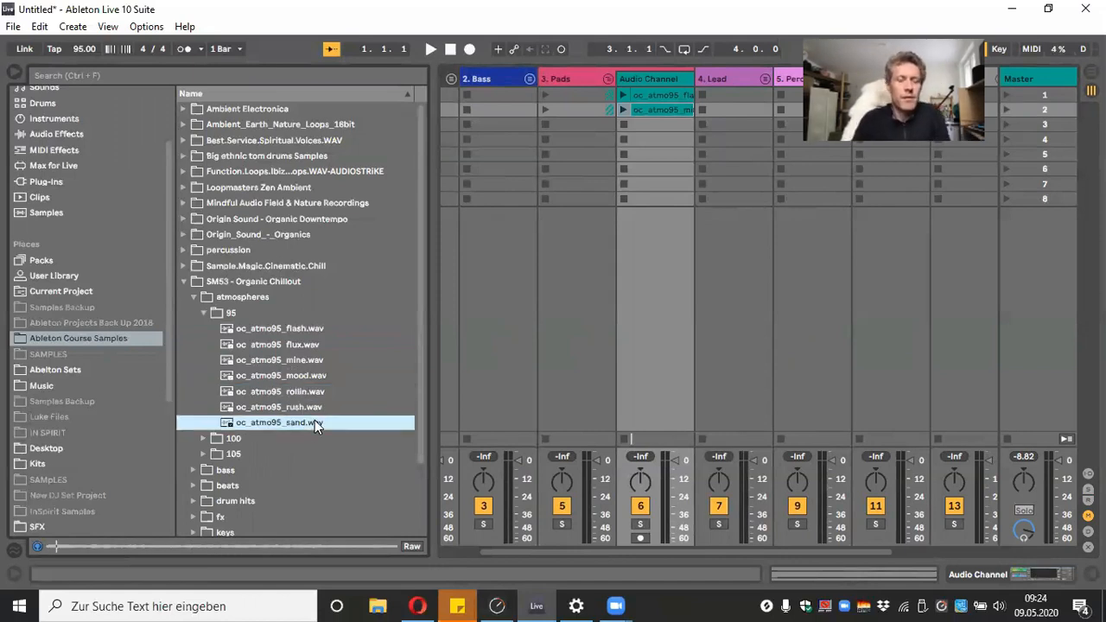
{"action": "left_click", "coordinate": [293, 326]}
{"action": "left_click", "coordinate": [39, 546]}
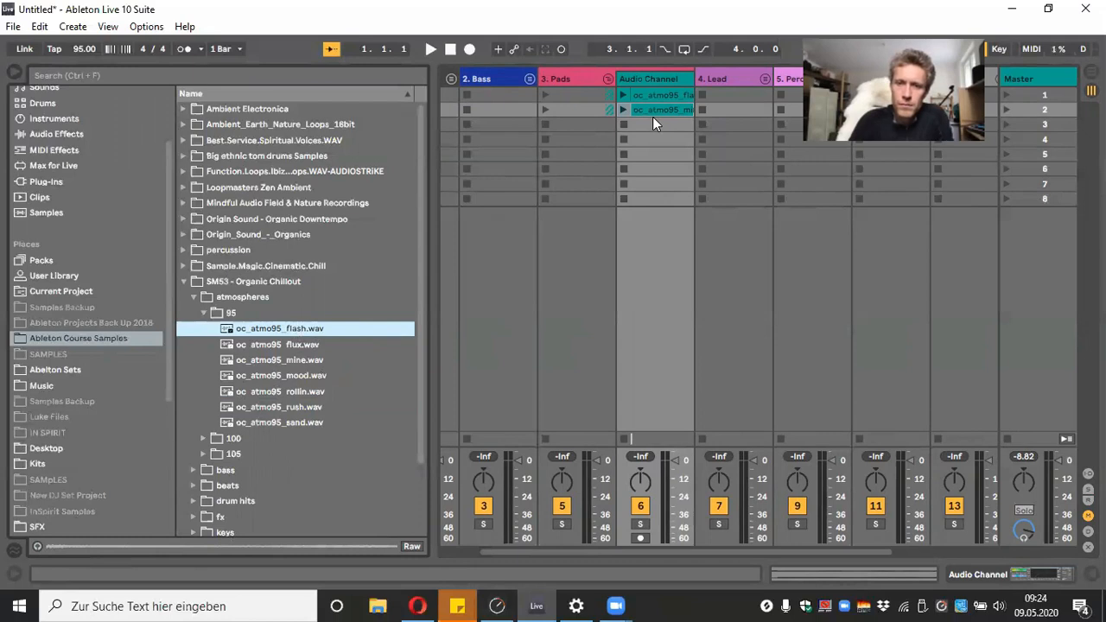
{"action": "left_click", "coordinate": [276, 406]}
{"action": "left_click", "coordinate": [39, 546]}
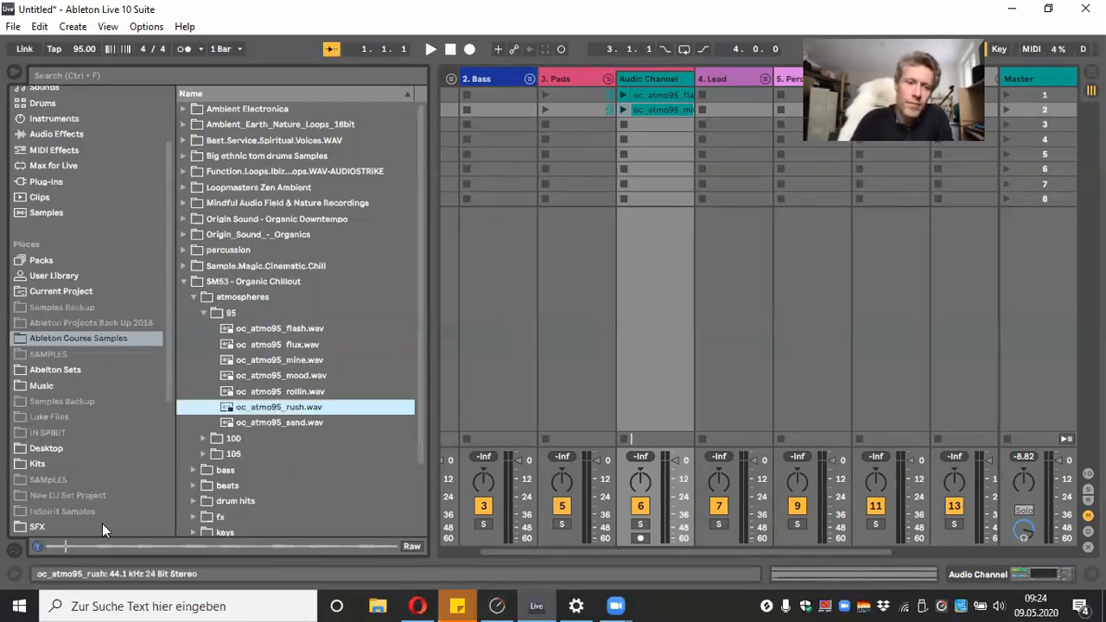
{"action": "left_click", "coordinate": [297, 422]}
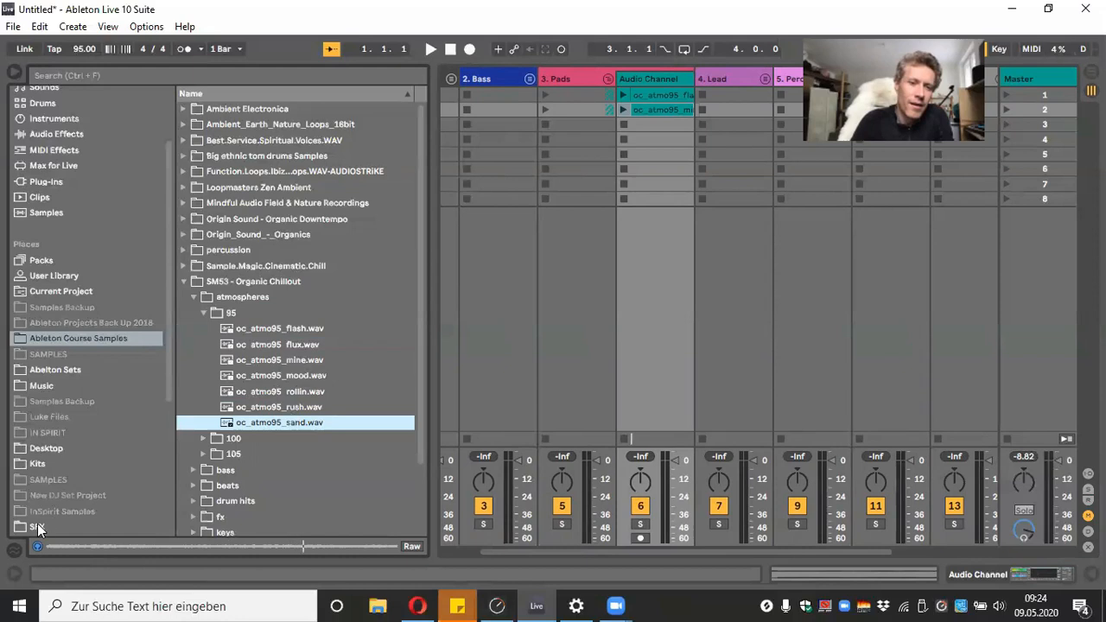
{"action": "left_click", "coordinate": [36, 546]}
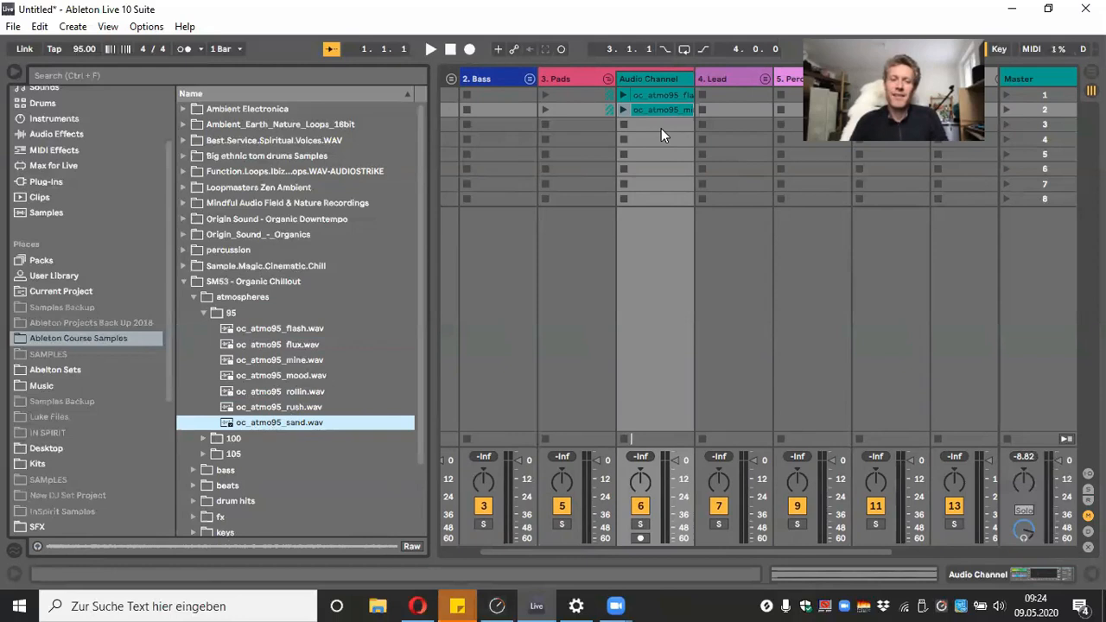
Rename the Audio Channel track inside the Pads group as 1 Drones
{"action": "left_click", "coordinate": [648, 78]}
{"action": "right_click", "coordinate": [648, 77]}
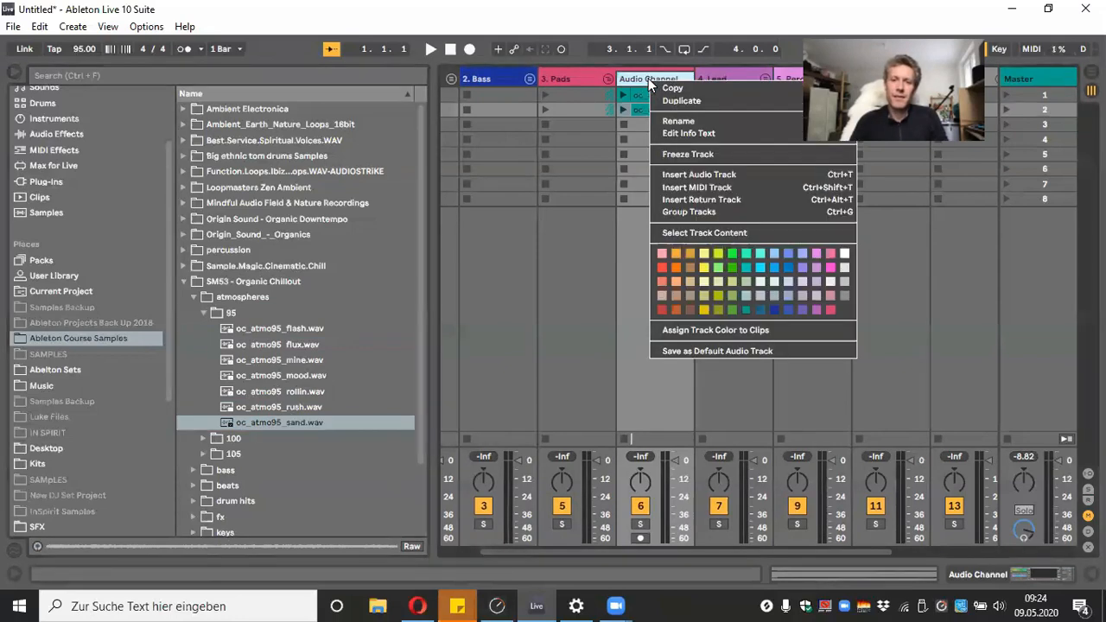
{"action": "left_click", "coordinate": [691, 127]}
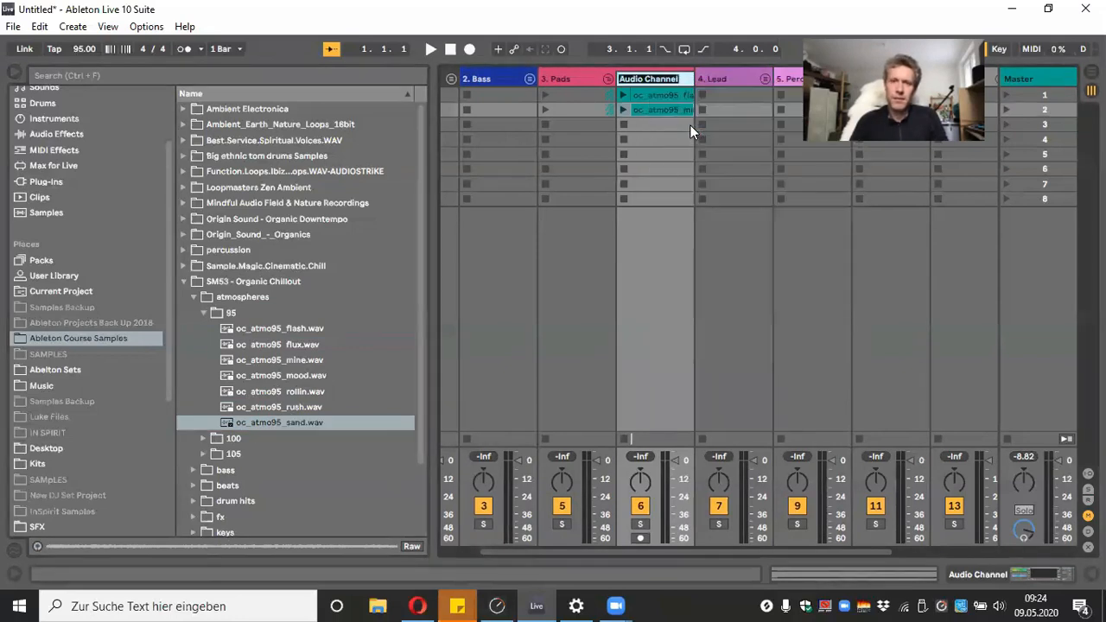
{"action": "key", "text": "BackSpace"}
{"action": "type", "text": "1"}
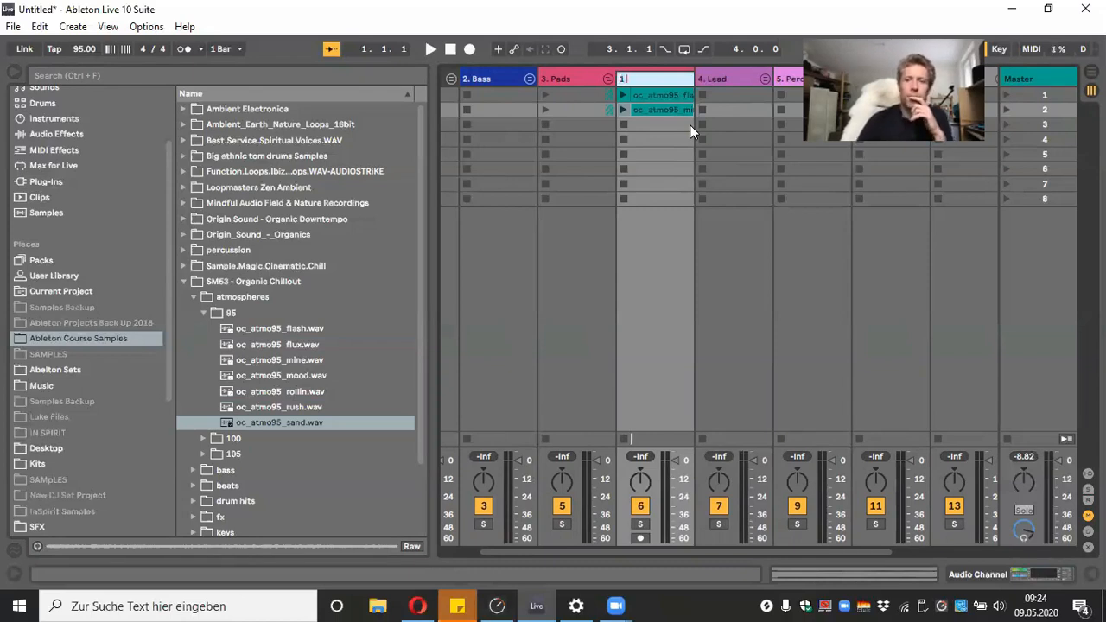
{"action": "type", "text": " Drones"}
{"action": "key", "text": "Return"}
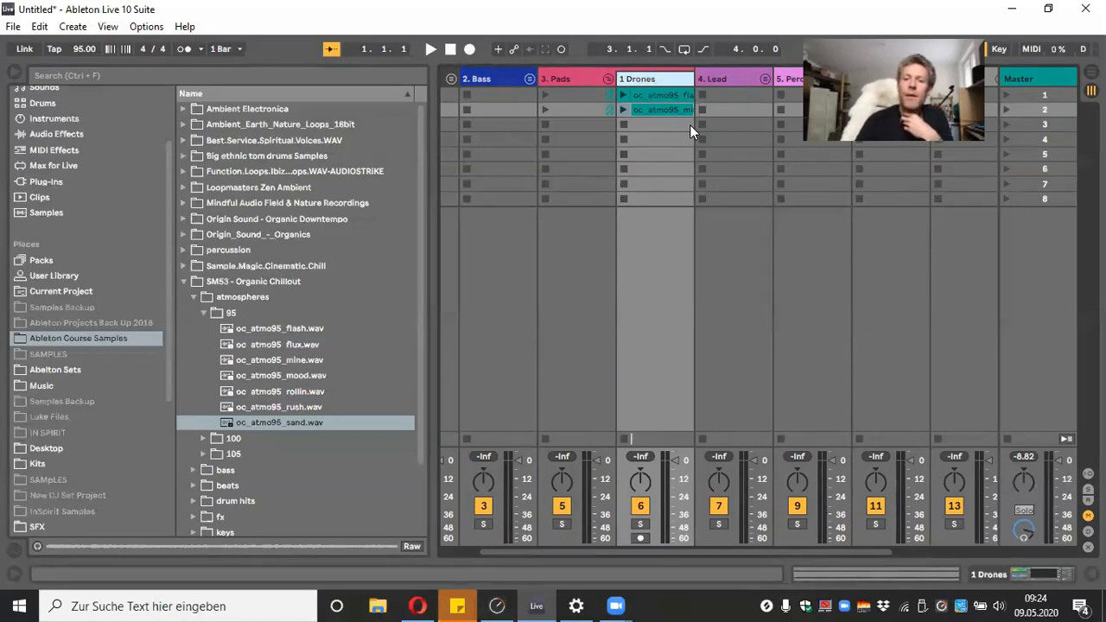
Launch the oc_atmo95_flash clip and the oc_atmo95_mine clip in the 1 Drones track to hear them in turn
{"action": "left_click", "coordinate": [651, 94]}
{"action": "left_click", "coordinate": [623, 94]}
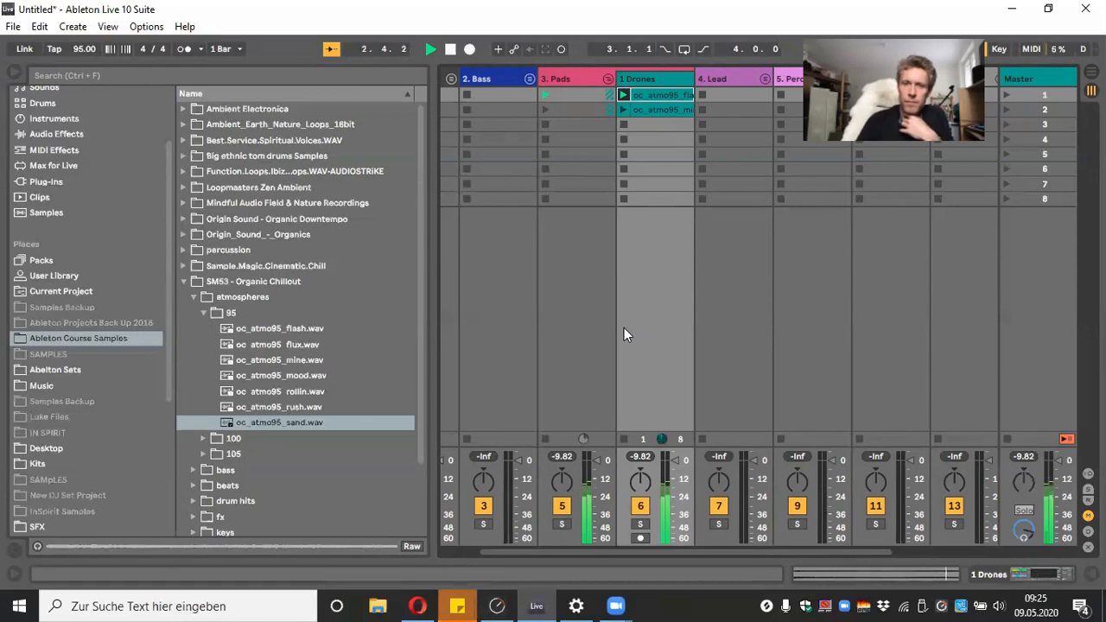
{"action": "left_click", "coordinate": [624, 109]}
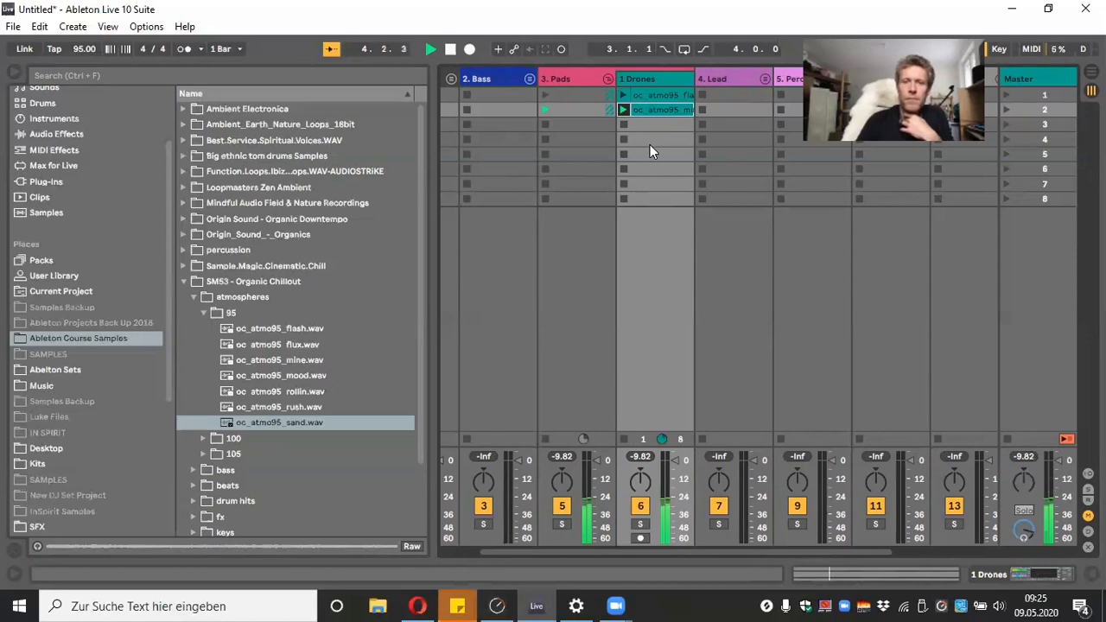
Reorder the 1 Drones clips with oc_atmo95_mine first and oc_atmo95_flash second, stopping playback and widening the track
{"action": "mouse_move", "coordinate": [664, 89]}
{"action": "left_mouse_down"}
{"action": "mouse_move", "coordinate": [667, 122]}
{"action": "mouse_move", "coordinate": [668, 91]}
{"action": "left_mouse_up"}
{"action": "left_click", "coordinate": [450, 50]}
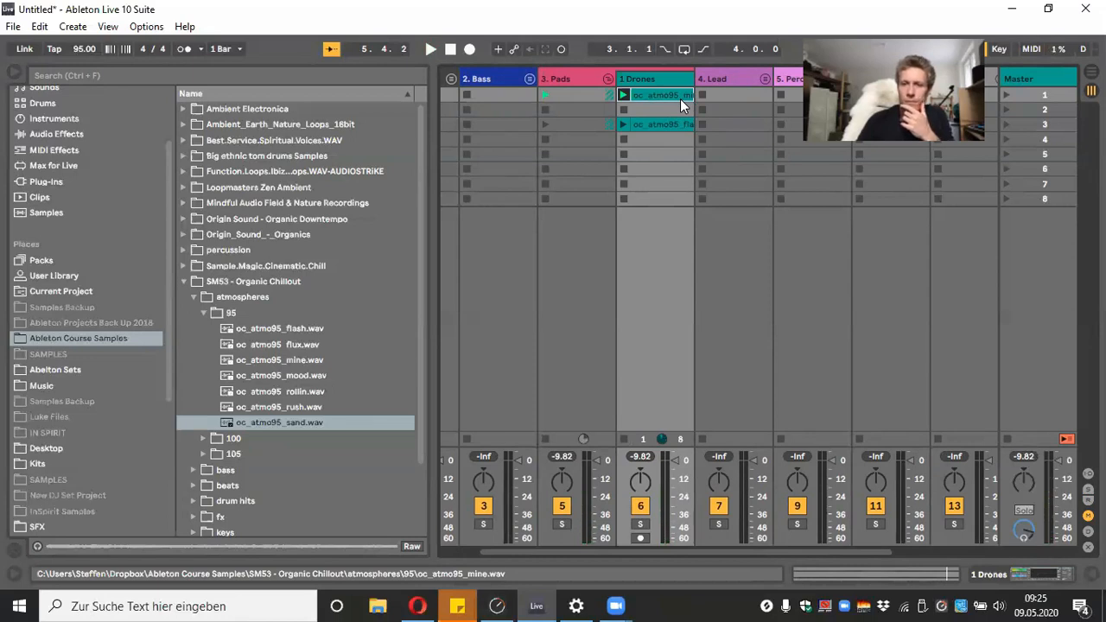
{"action": "scroll", "coordinate": [570, 460], "scroll_direction": "right", "scroll_amount": 2}
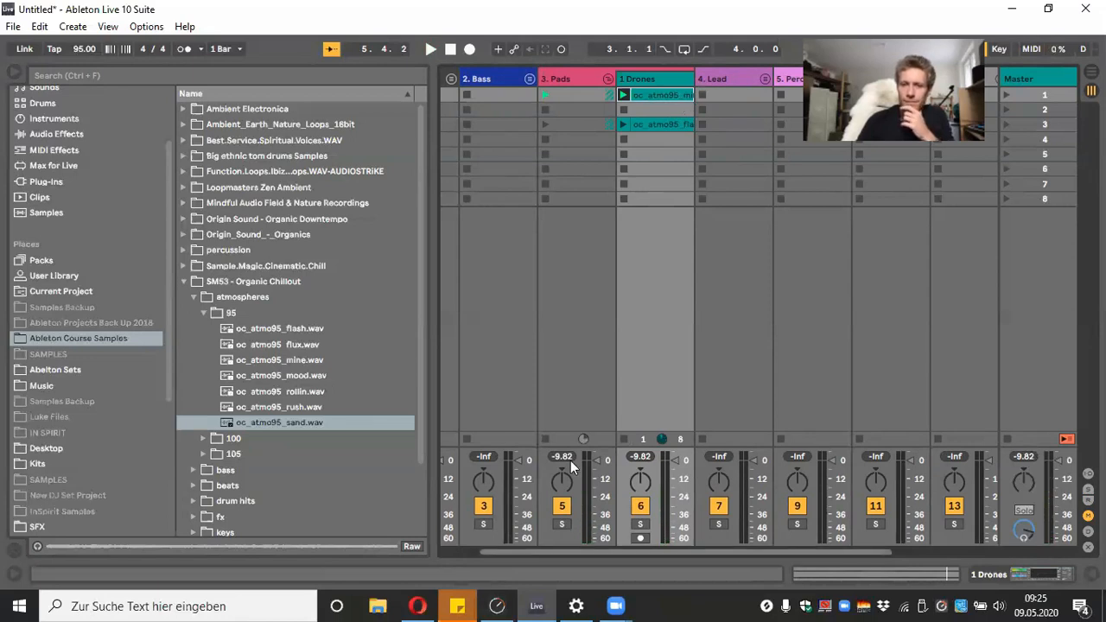
{"action": "left_click_drag", "start_coordinate": [645, 78], "coordinate": [667, 78]}
{"action": "left_click_drag", "start_coordinate": [638, 123], "coordinate": [637, 108]}
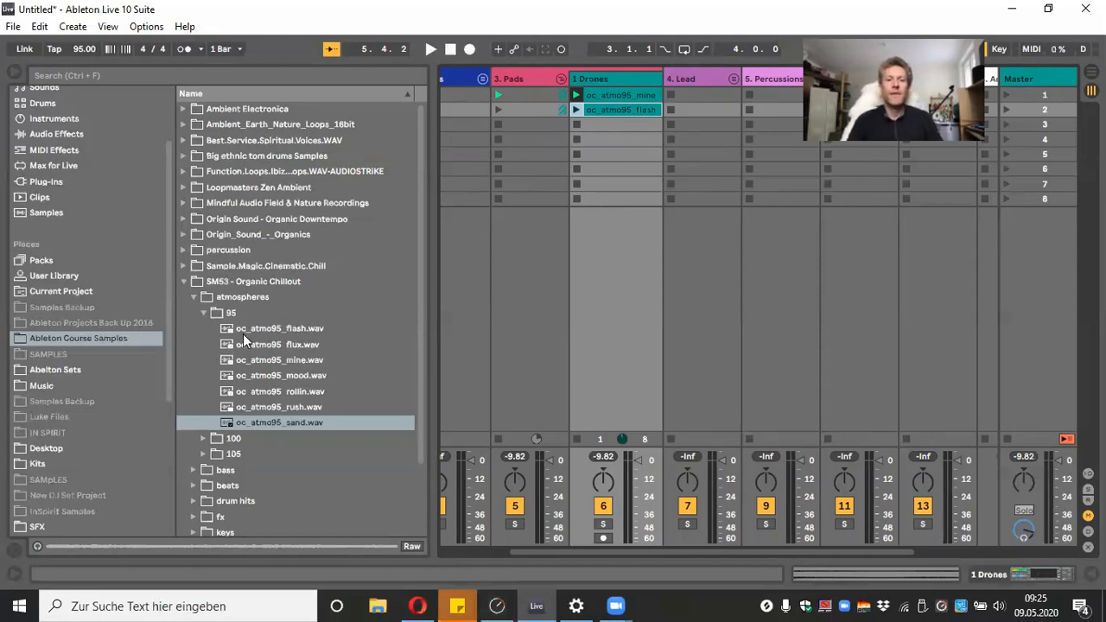
Audition brew, clash and float from the 100 atmospheres folder and place oc_atmo100_float.wav in the third slot of 1 Drones
{"action": "scroll", "coordinate": [245, 332], "scroll_direction": "down", "scroll_amount": 2}
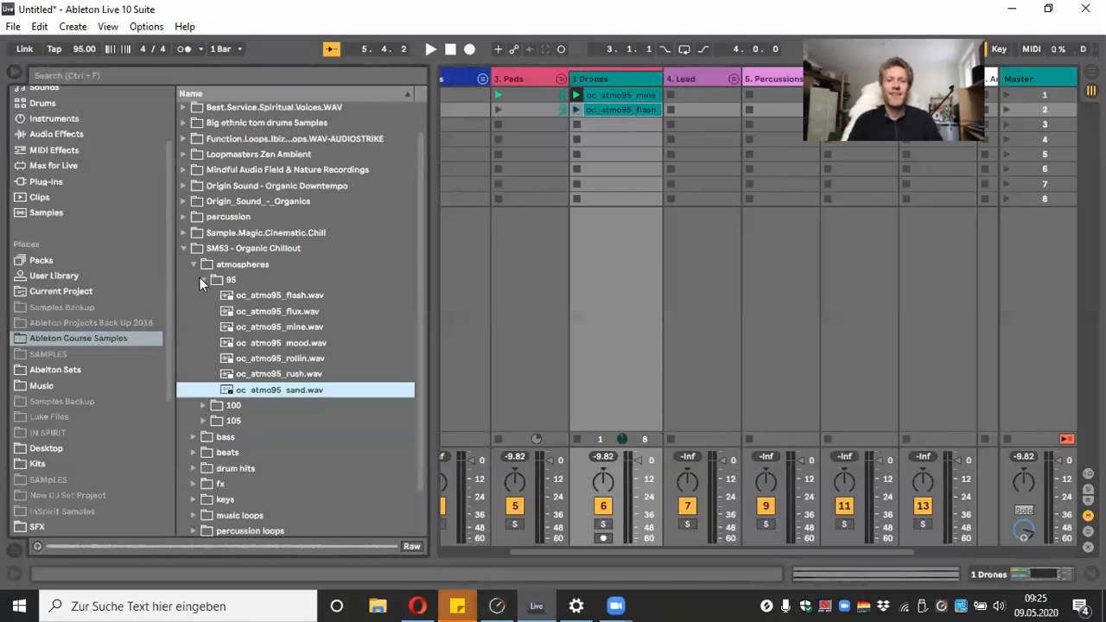
{"action": "left_click", "coordinate": [200, 404]}
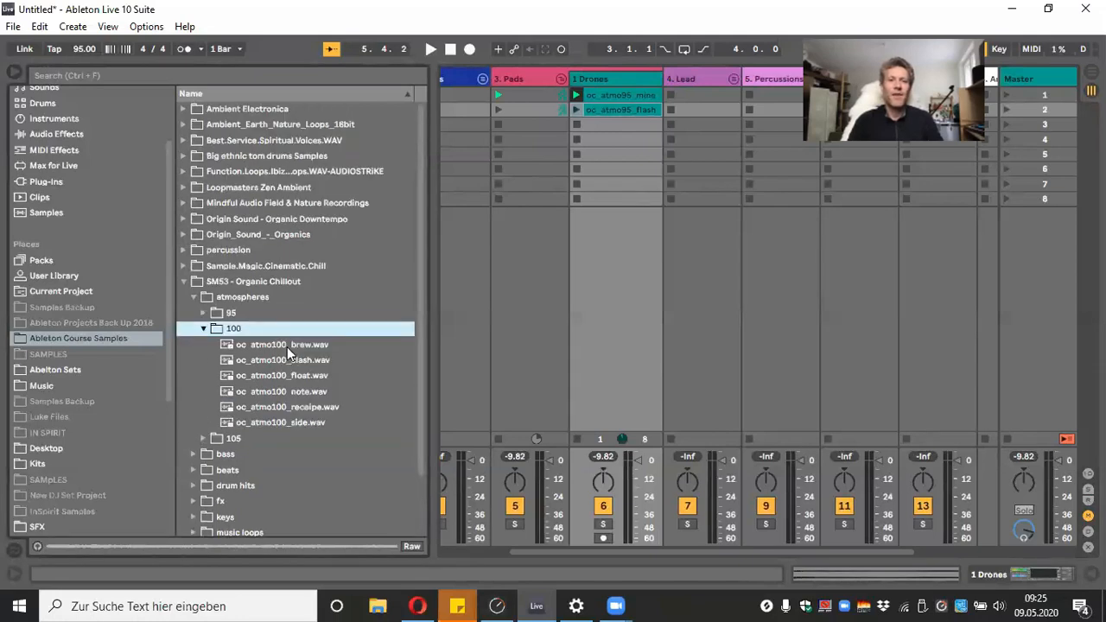
{"action": "left_click", "coordinate": [287, 345]}
{"action": "left_click", "coordinate": [35, 548]}
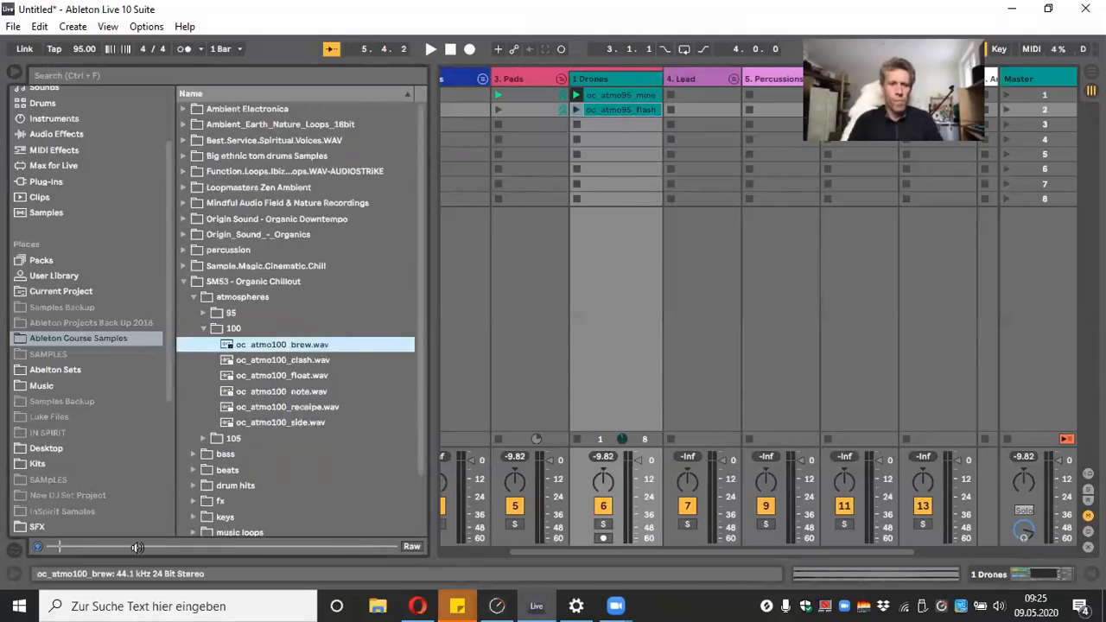
{"action": "left_click", "coordinate": [299, 360]}
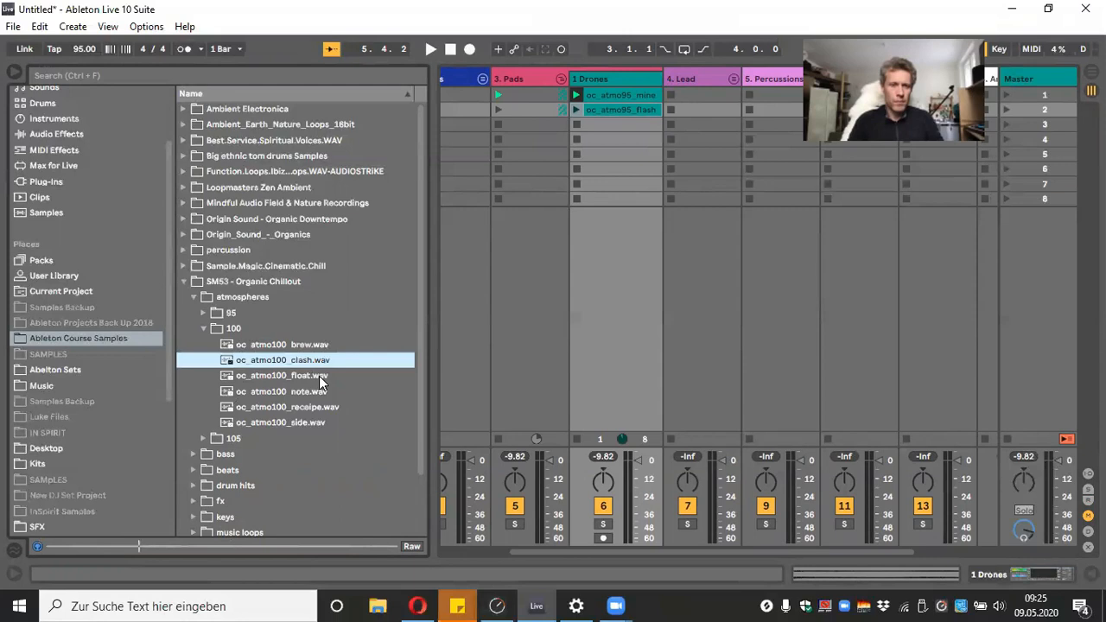
{"action": "left_click", "coordinate": [313, 373]}
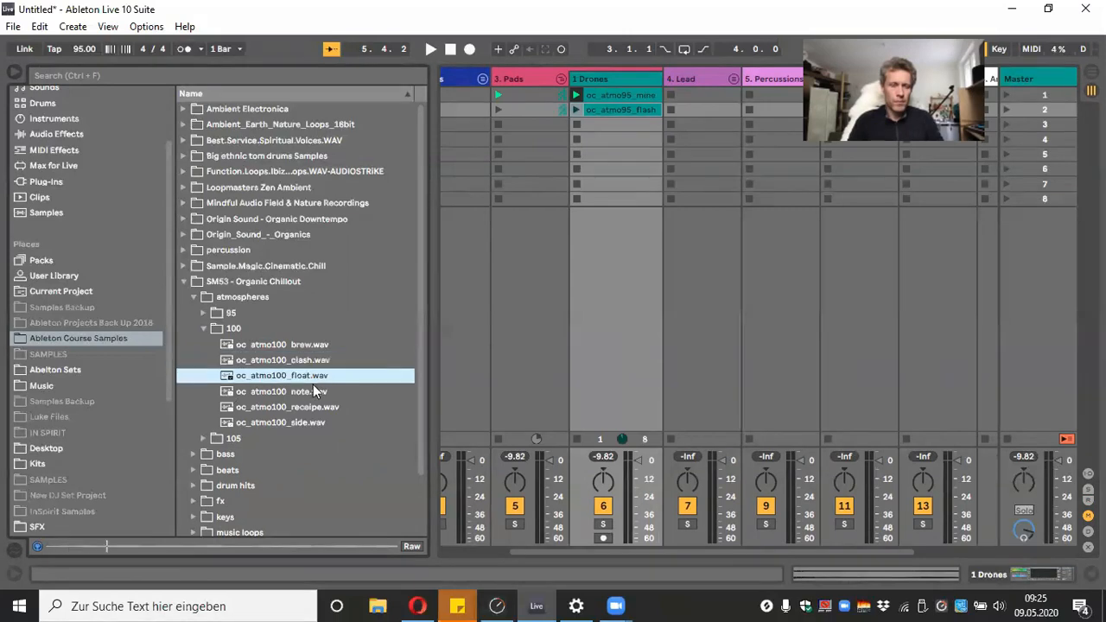
{"action": "left_click_drag", "start_coordinate": [300, 378], "coordinate": [607, 122]}
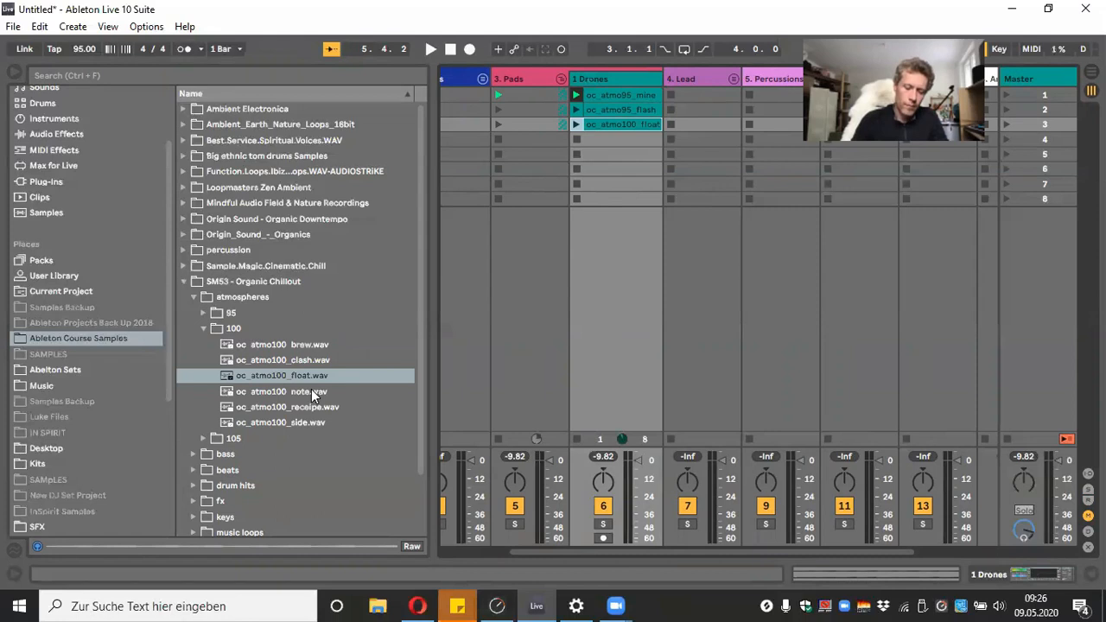
Audition oc_atmo100_note.wav, oc_atmo100_receipe.wav and oc_atmo100_side.wav, and switch sample preview off
{"action": "left_click", "coordinate": [312, 394]}
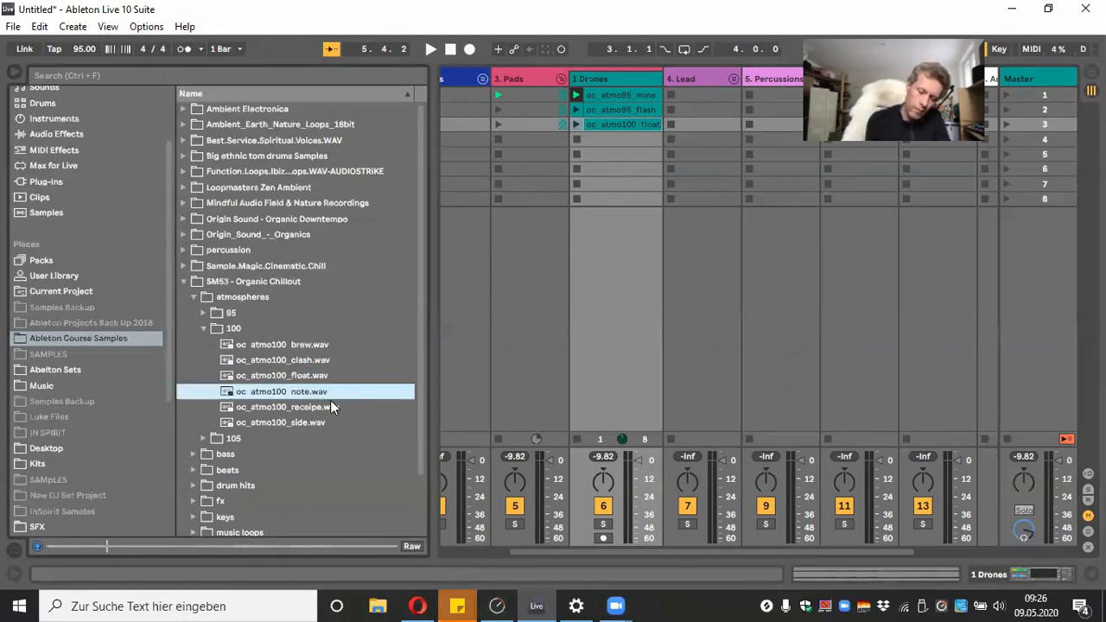
{"action": "left_click", "coordinate": [320, 407]}
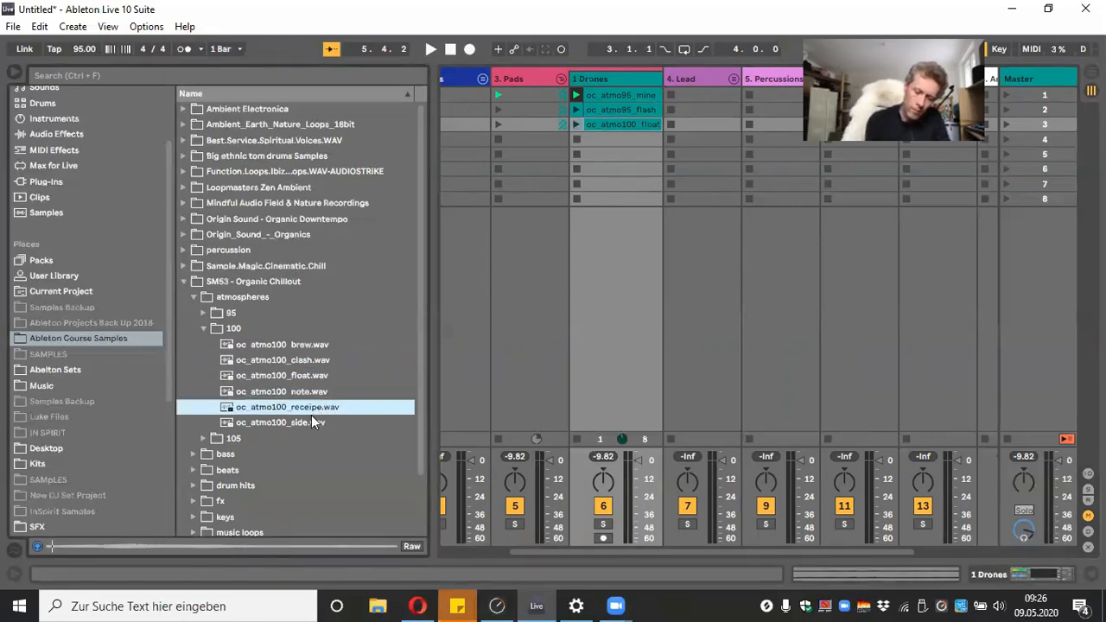
{"action": "left_click", "coordinate": [306, 421]}
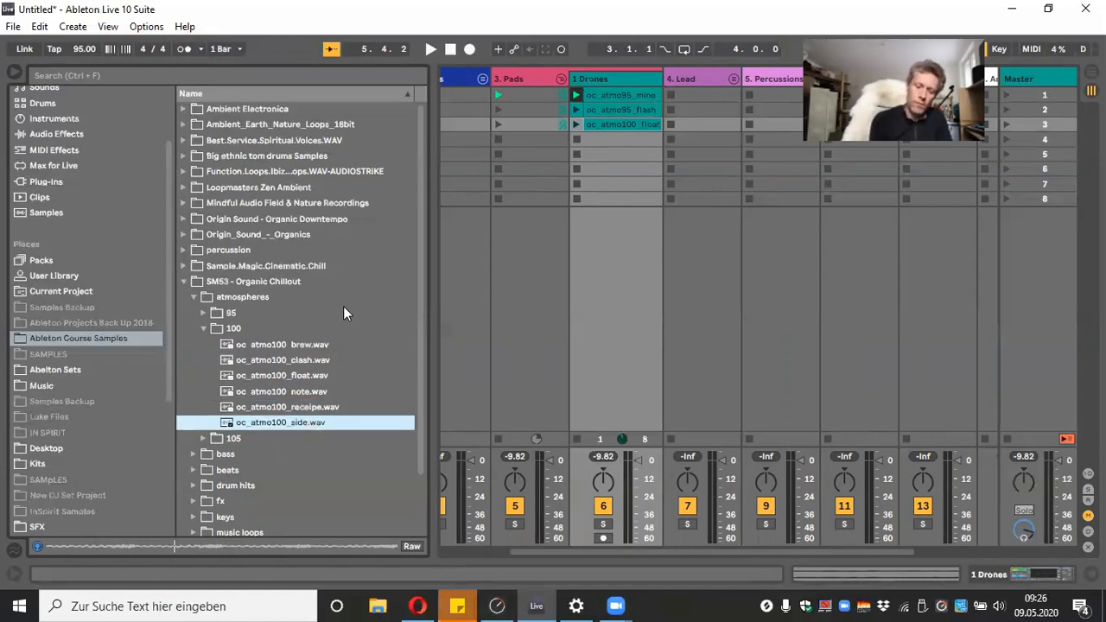
{"action": "left_click", "coordinate": [35, 544]}
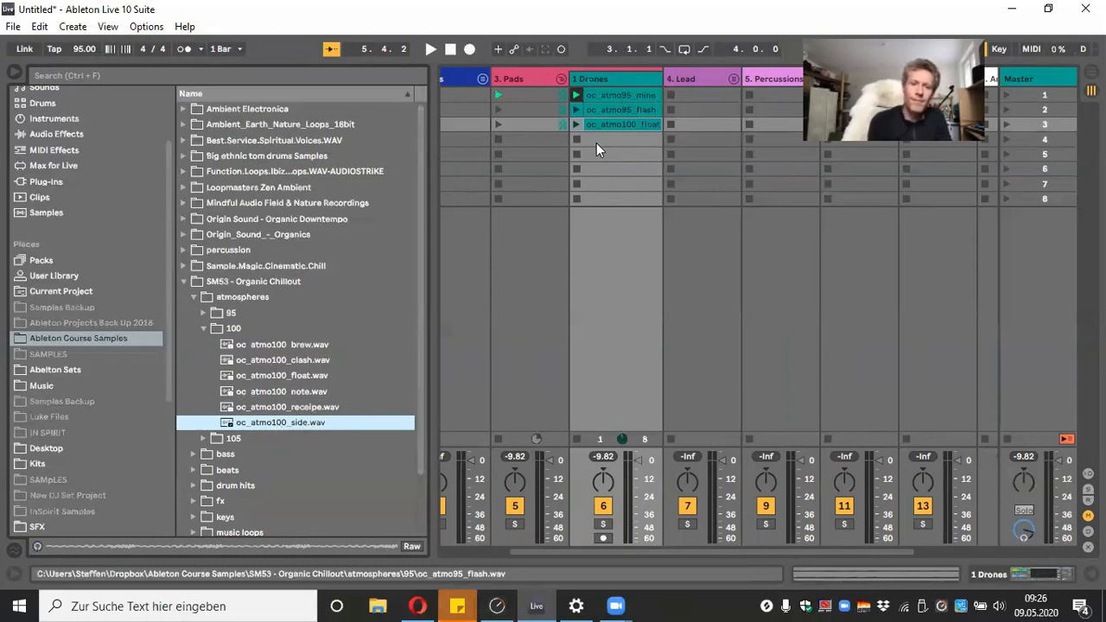
Audition the 105 atmospheres from amaze to hustle and place oc_atmo105_hustle.wav in the fourth slot of 1 Drones
{"action": "left_click", "coordinate": [204, 438]}
{"action": "left_click", "coordinate": [322, 347]}
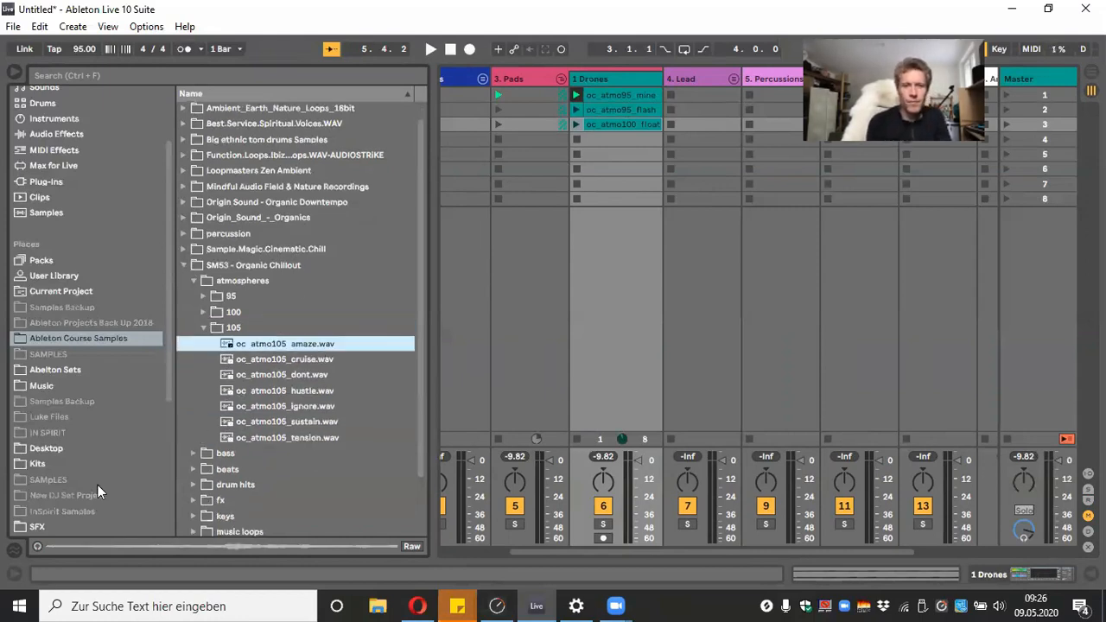
{"action": "left_click", "coordinate": [37, 547]}
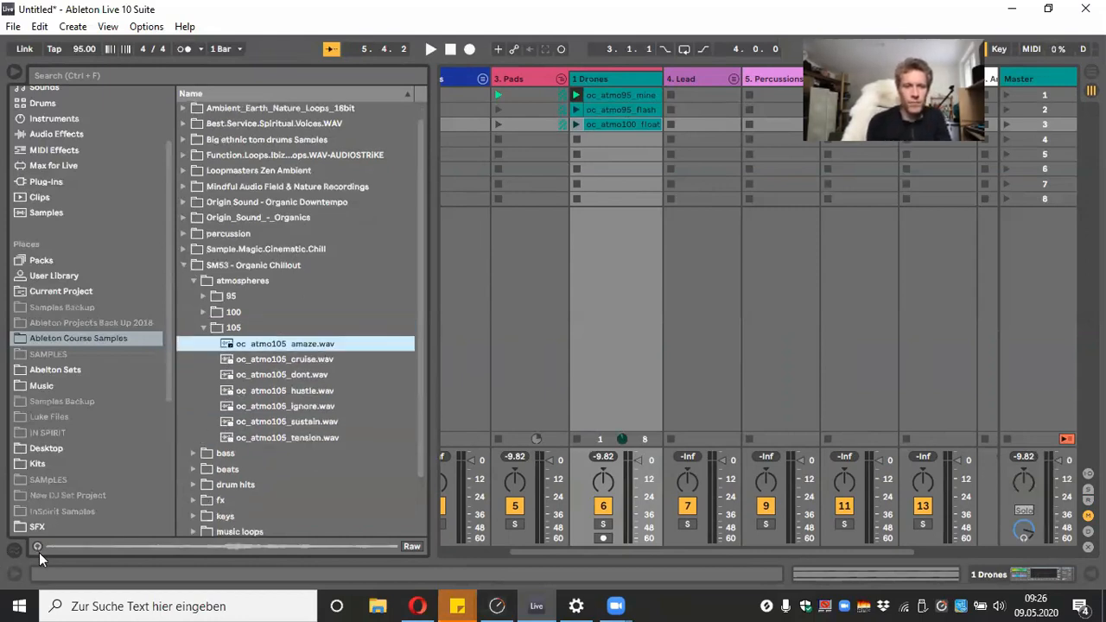
{"action": "left_click", "coordinate": [298, 359]}
{"action": "left_click", "coordinate": [304, 377]}
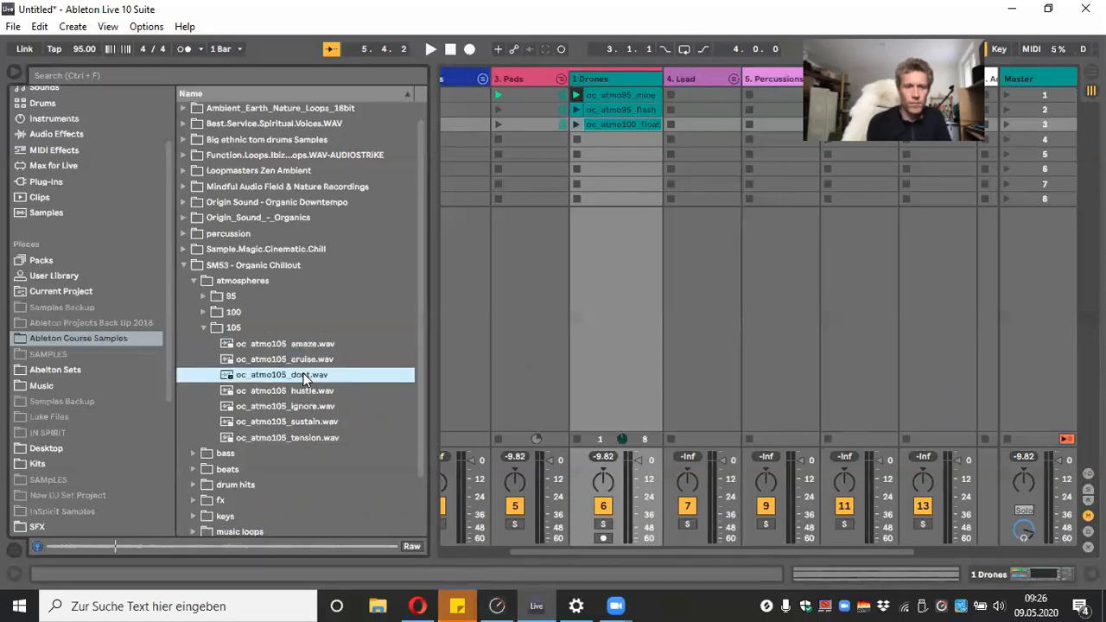
{"action": "left_click", "coordinate": [317, 396]}
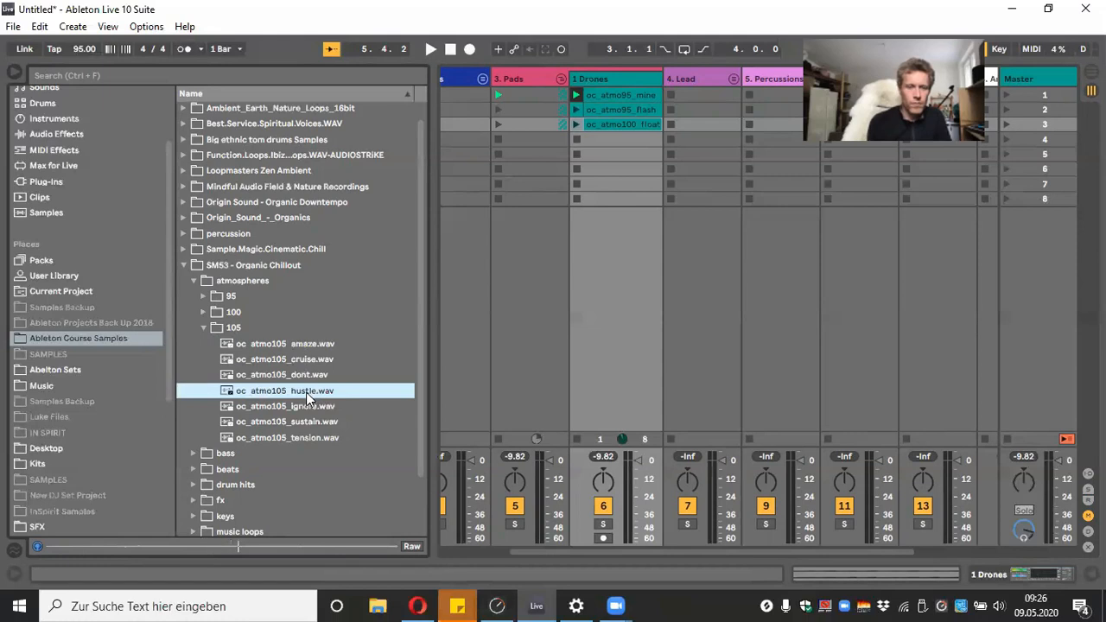
{"action": "left_click_drag", "start_coordinate": [306, 393], "coordinate": [638, 141]}
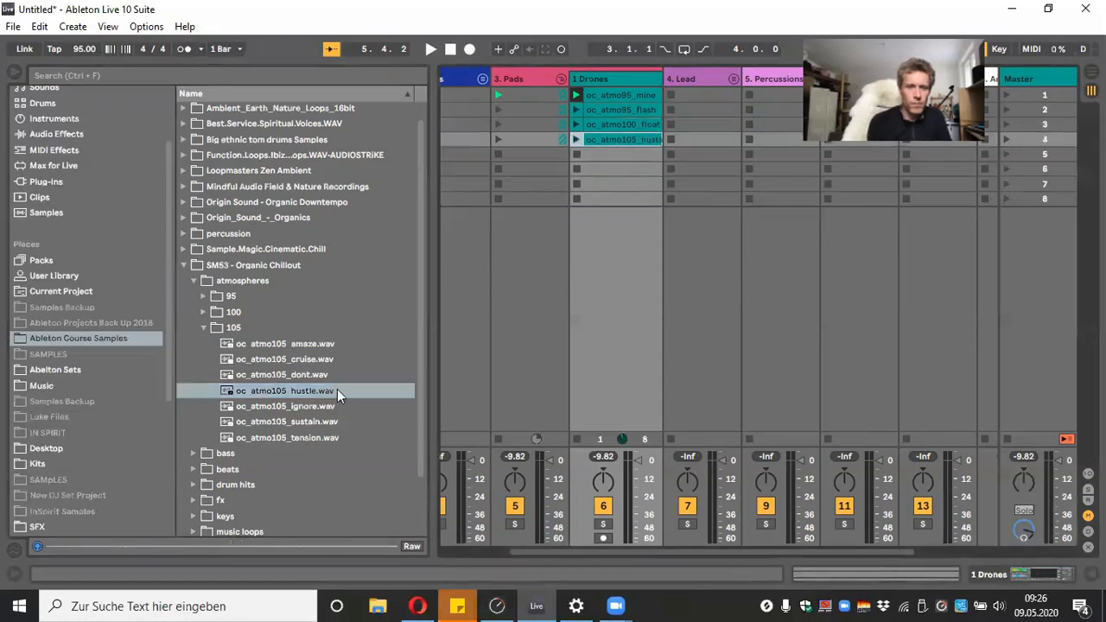
Place oc_atmo105_ignore.wav in the fifth slot of 1 Drones after auditioning it, and audition oc_atmo105_sustain.wav and oc_atmo105_tension.wav
{"action": "left_click", "coordinate": [310, 408]}
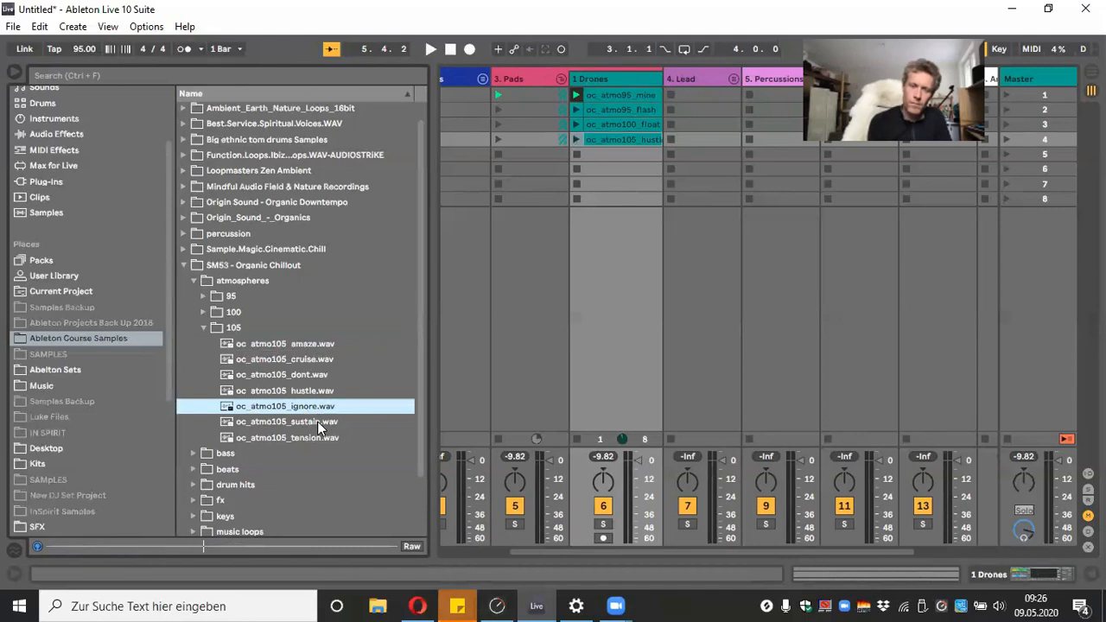
{"action": "left_click_drag", "start_coordinate": [310, 407], "coordinate": [641, 154]}
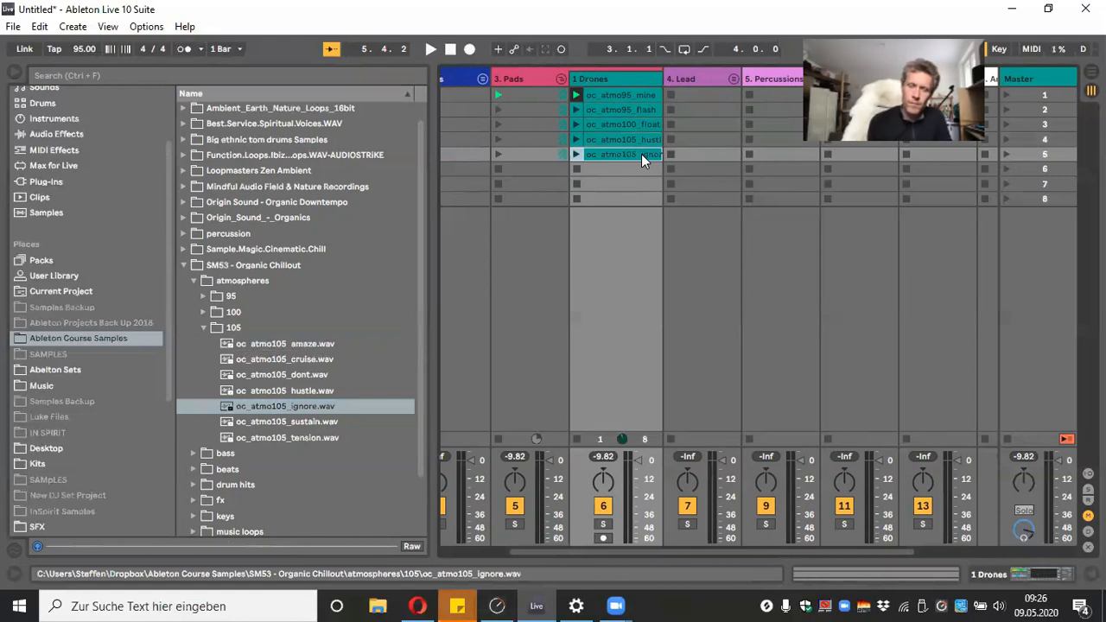
{"action": "left_click", "coordinate": [316, 421]}
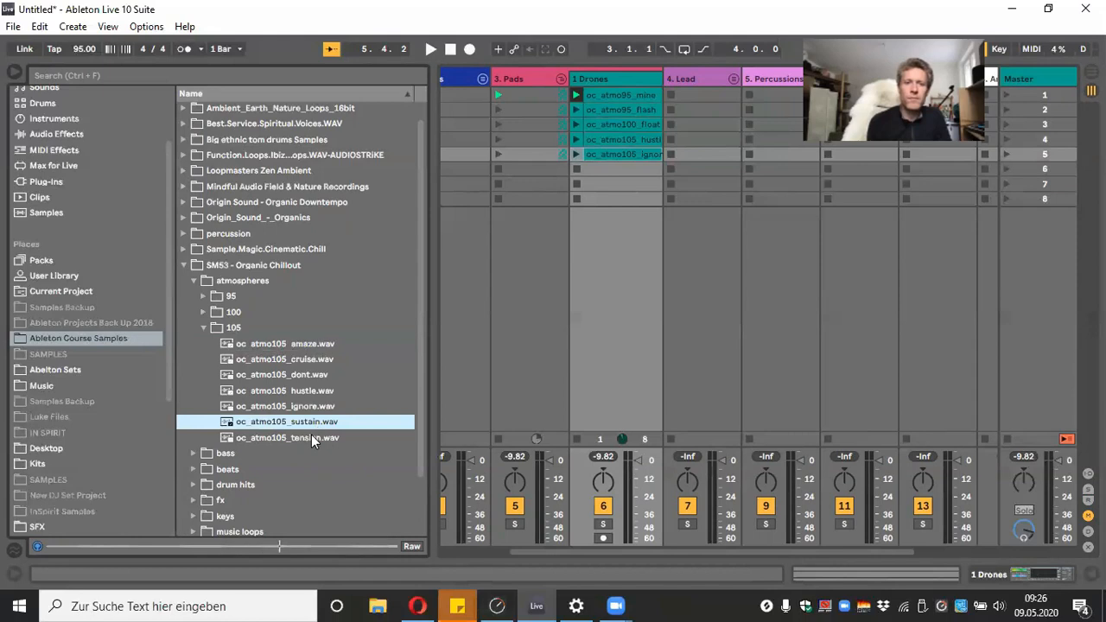
{"action": "left_click", "coordinate": [310, 436]}
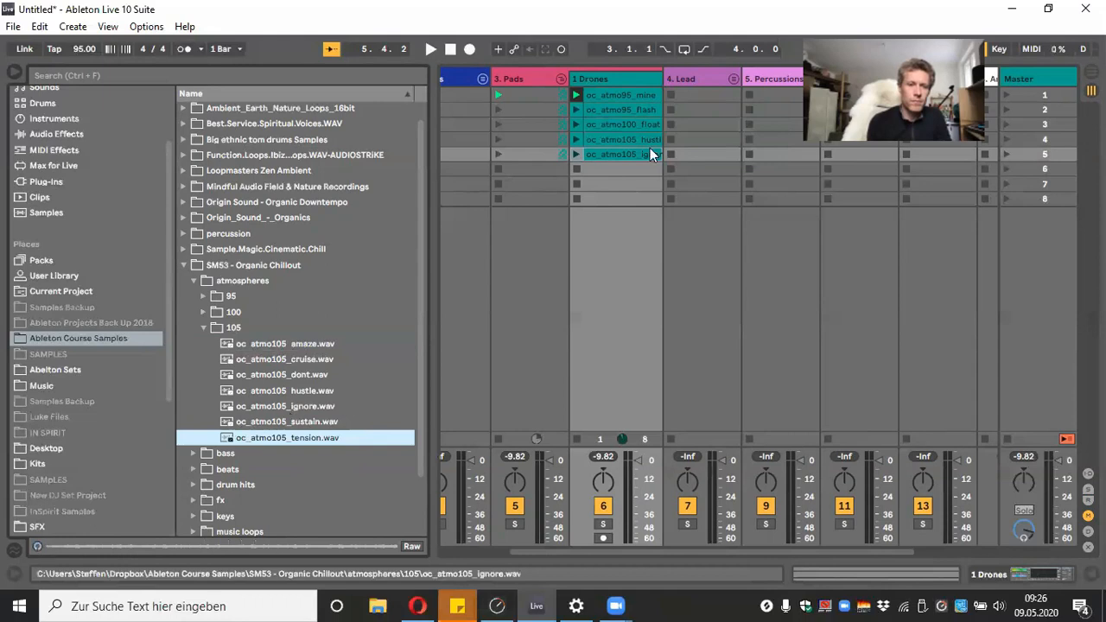
Close the atmospheres folder of SM53 - Organic Chillout and open the 95 folder inside music loops
{"action": "left_click", "coordinate": [189, 264]}
{"action": "left_click", "coordinate": [182, 282]}
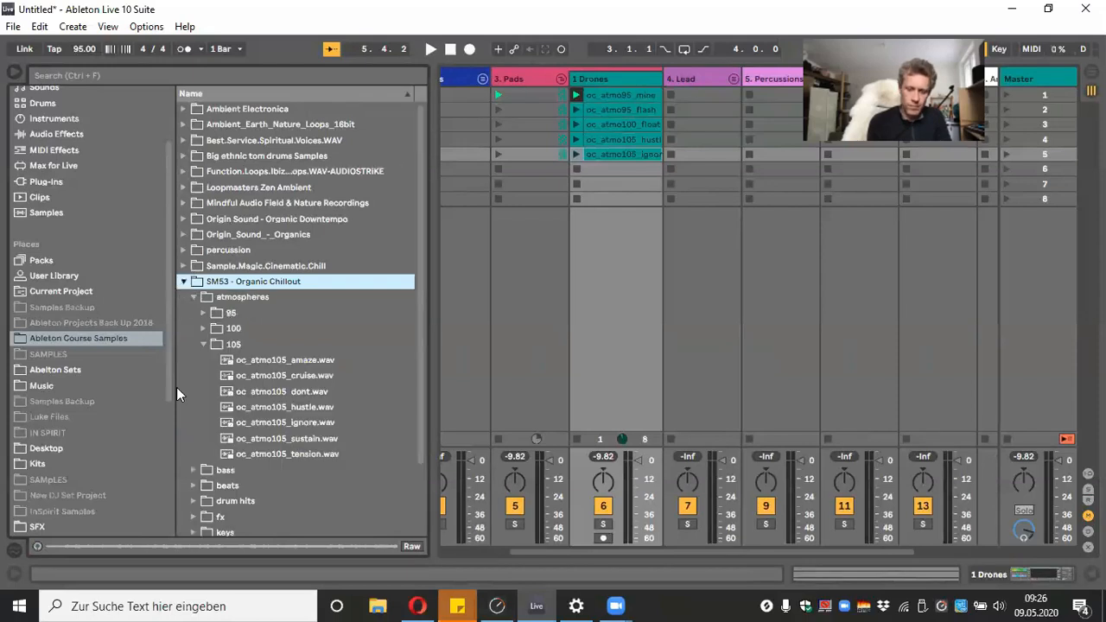
{"action": "left_click", "coordinate": [192, 298]}
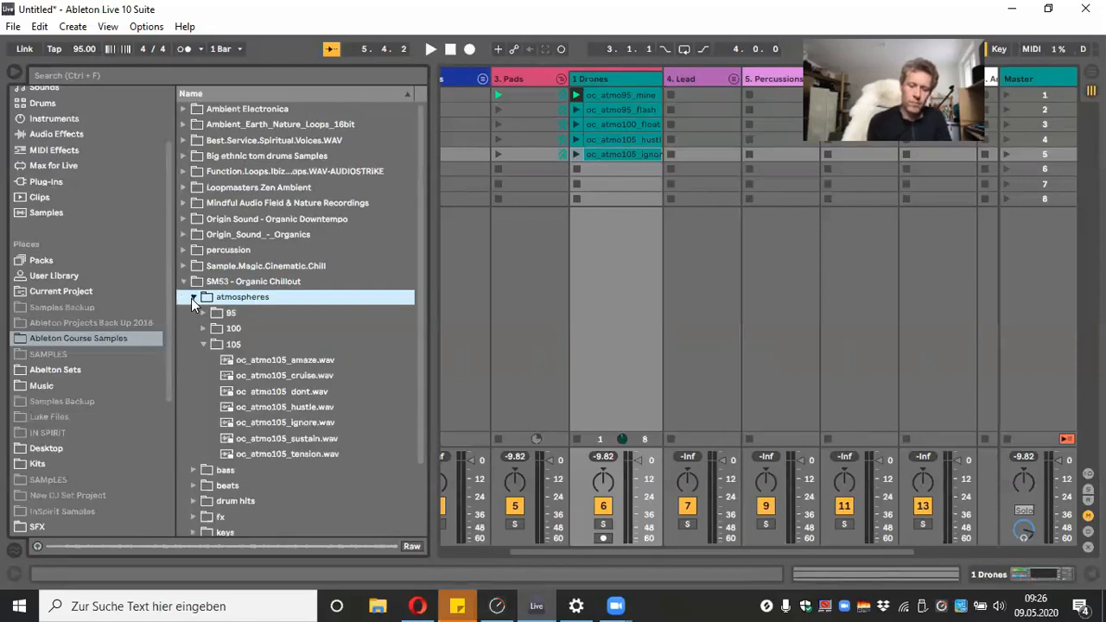
{"action": "left_click", "coordinate": [193, 392]}
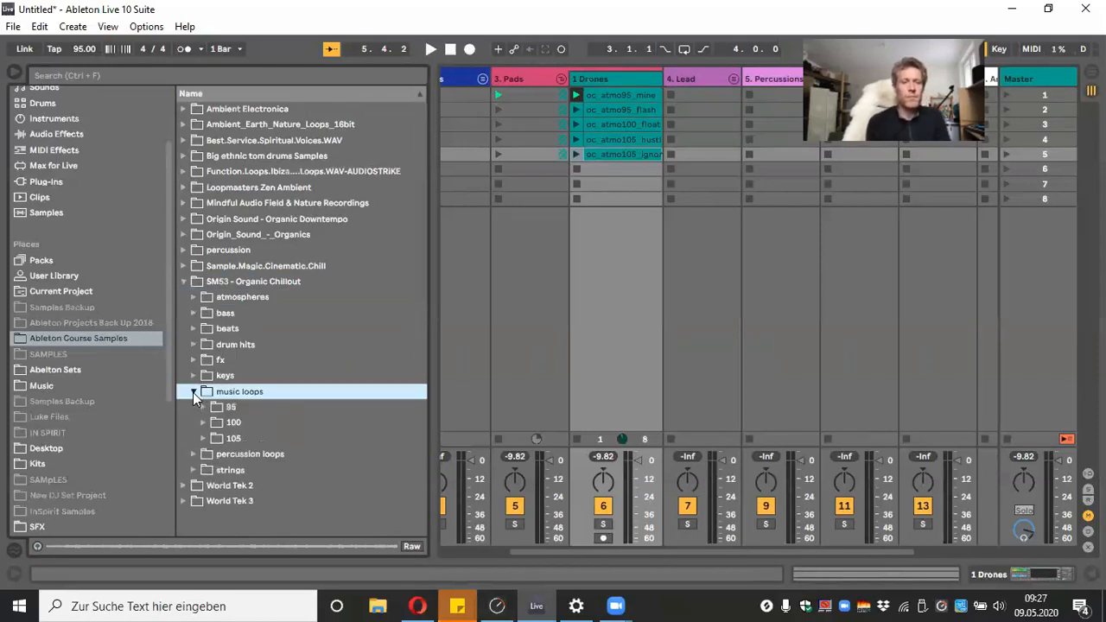
{"action": "left_click", "coordinate": [201, 407]}
{"action": "scroll", "coordinate": [397, 427], "scroll_direction": "down", "scroll_amount": 5}
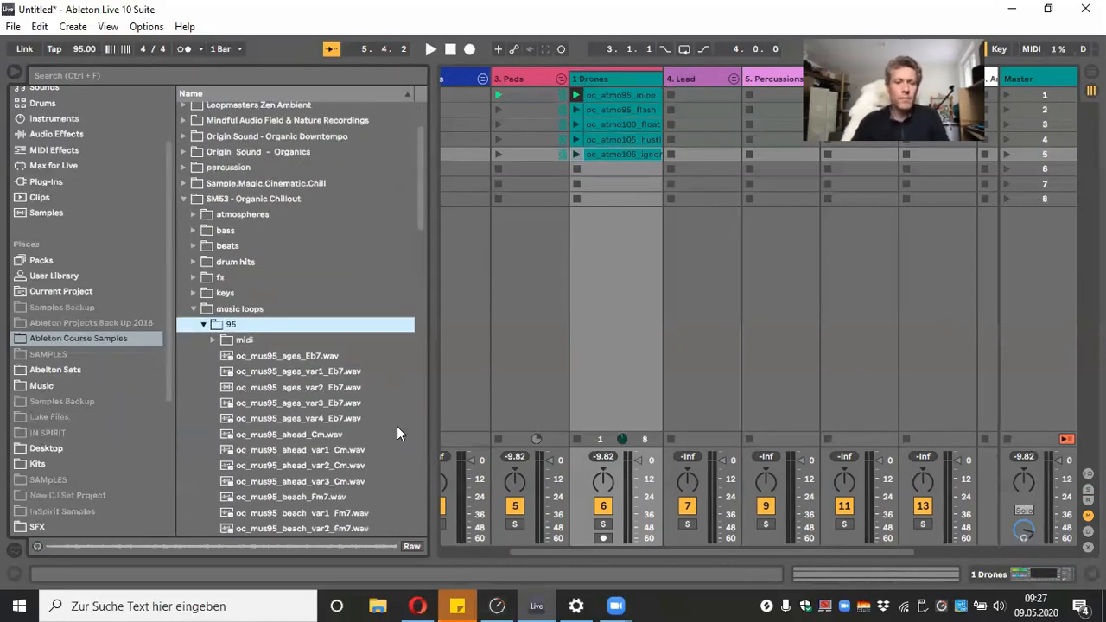
Switch sample preview on and audition the 95 music loops ages_var1, ages_var2, ahead and ahead_var1
{"action": "left_click", "coordinate": [346, 290]}
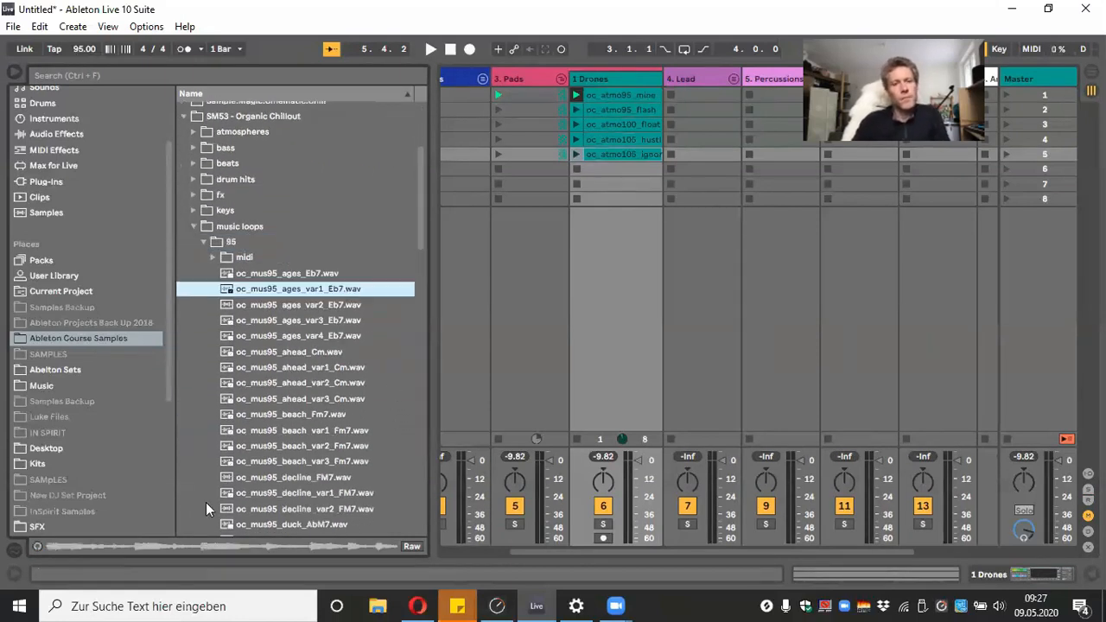
{"action": "left_click", "coordinate": [37, 547]}
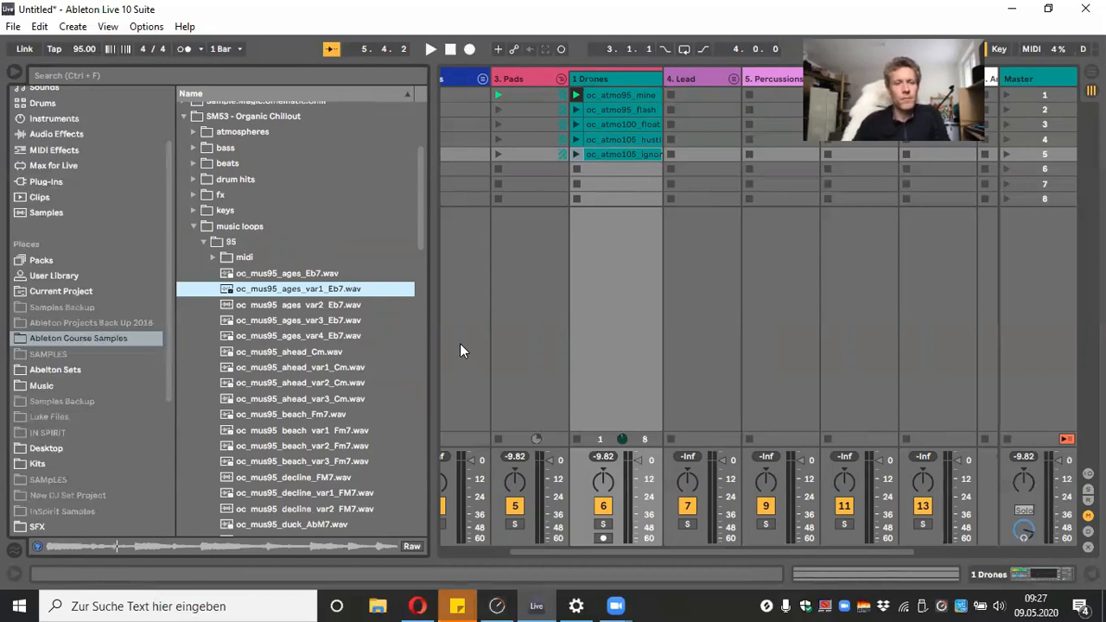
{"action": "left_click", "coordinate": [324, 305]}
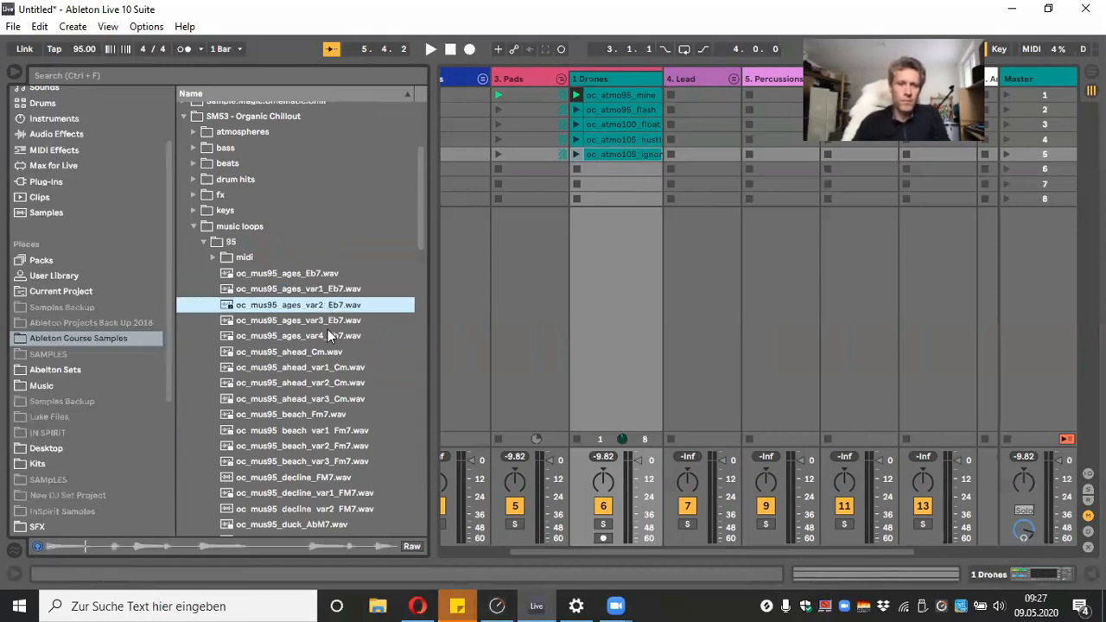
{"action": "left_click", "coordinate": [345, 352]}
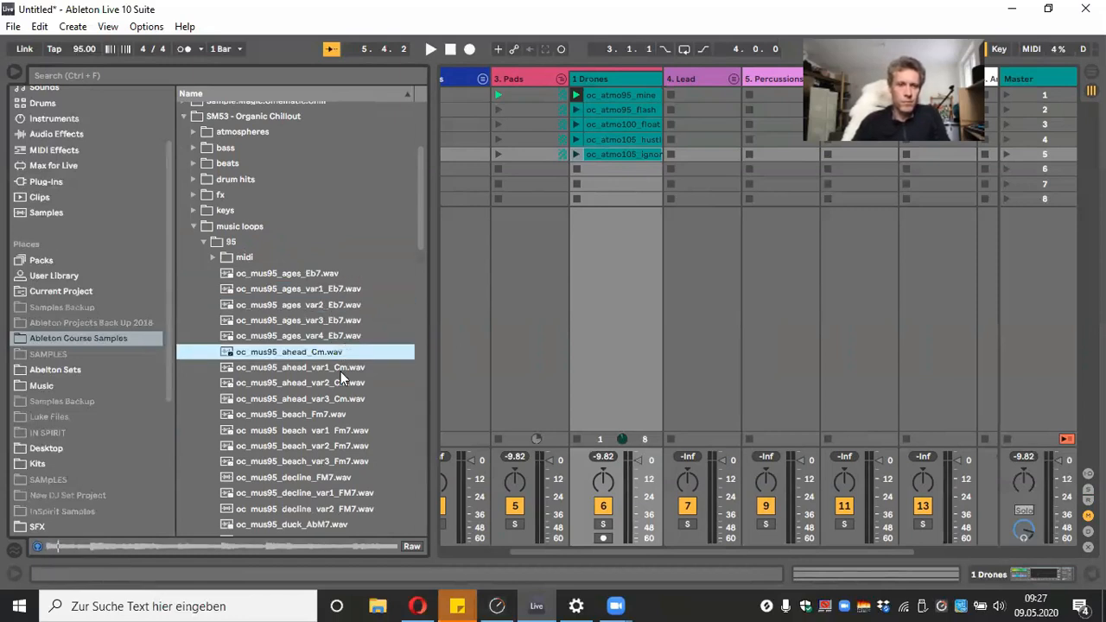
{"action": "scroll", "coordinate": [395, 371], "scroll_direction": "down", "scroll_amount": 1}
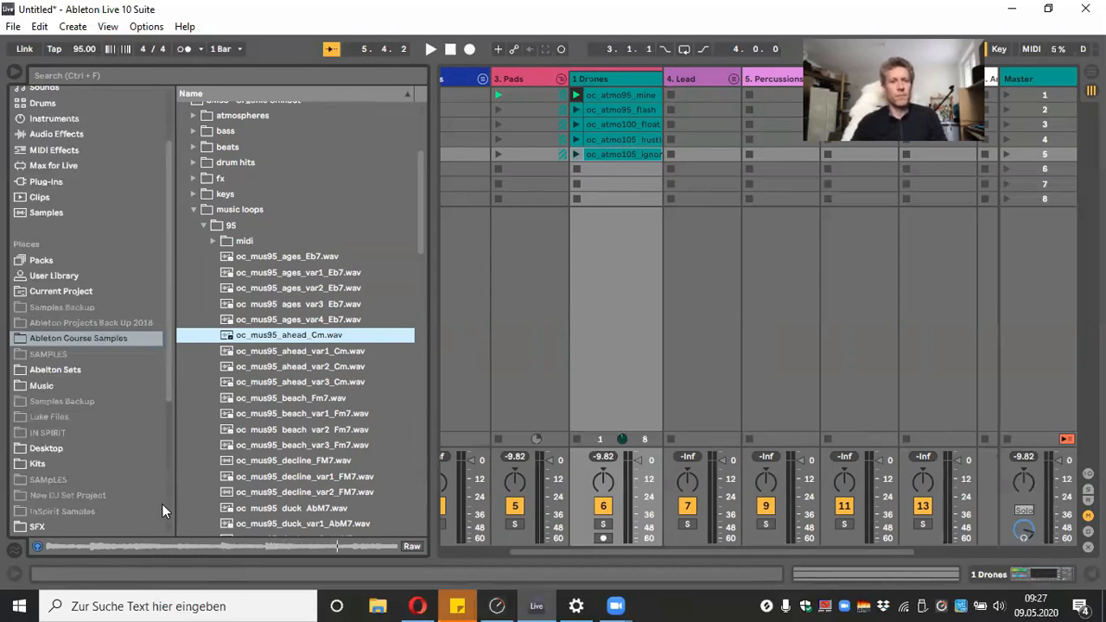
{"action": "left_click", "coordinate": [308, 350]}
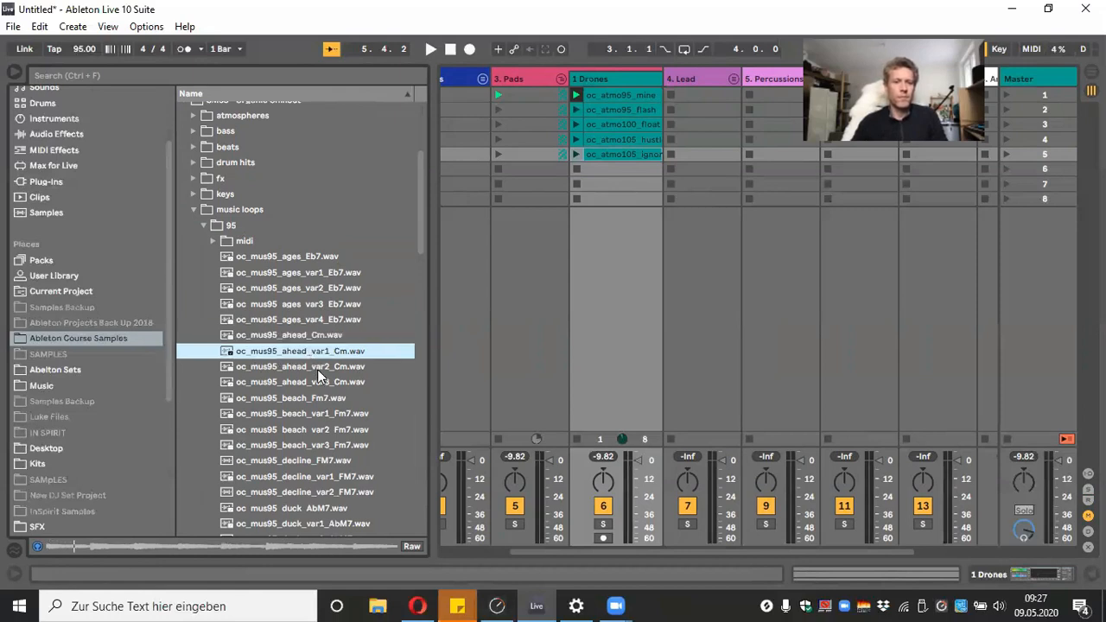
Close the music loops folder and open the 95 folder of keyboards and rhodes inside keys
{"action": "left_click", "coordinate": [195, 209]}
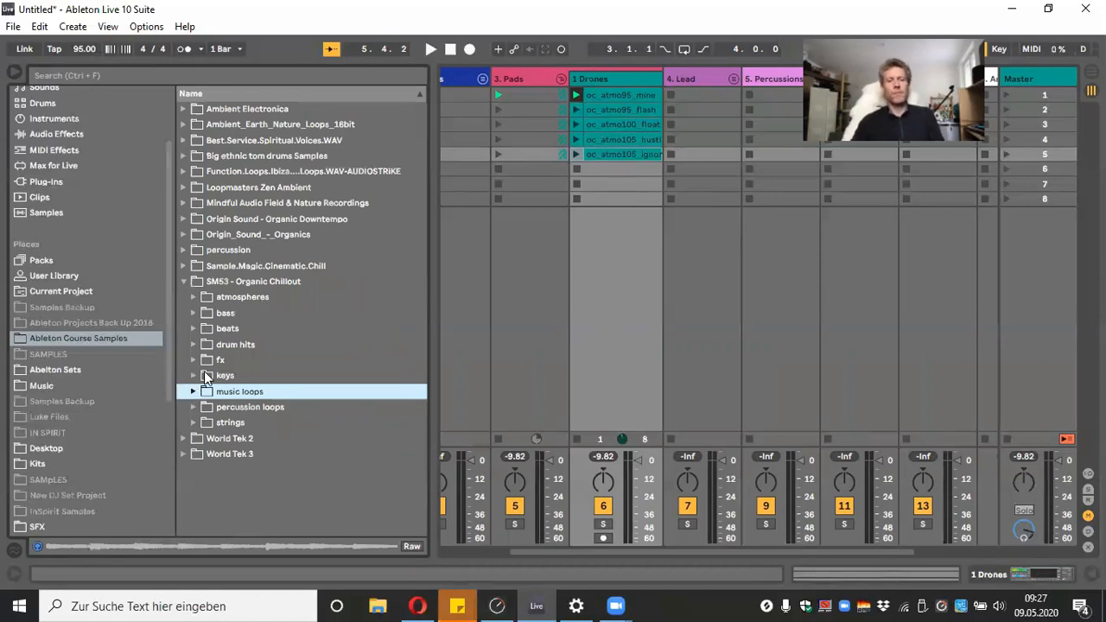
{"action": "left_click", "coordinate": [194, 375]}
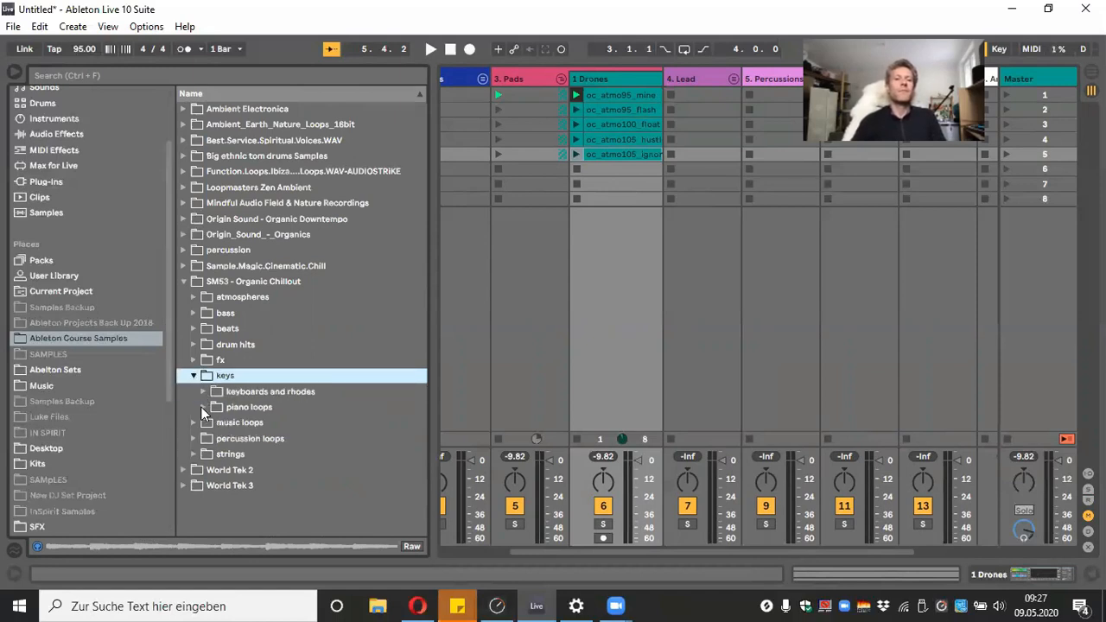
{"action": "left_click", "coordinate": [202, 391]}
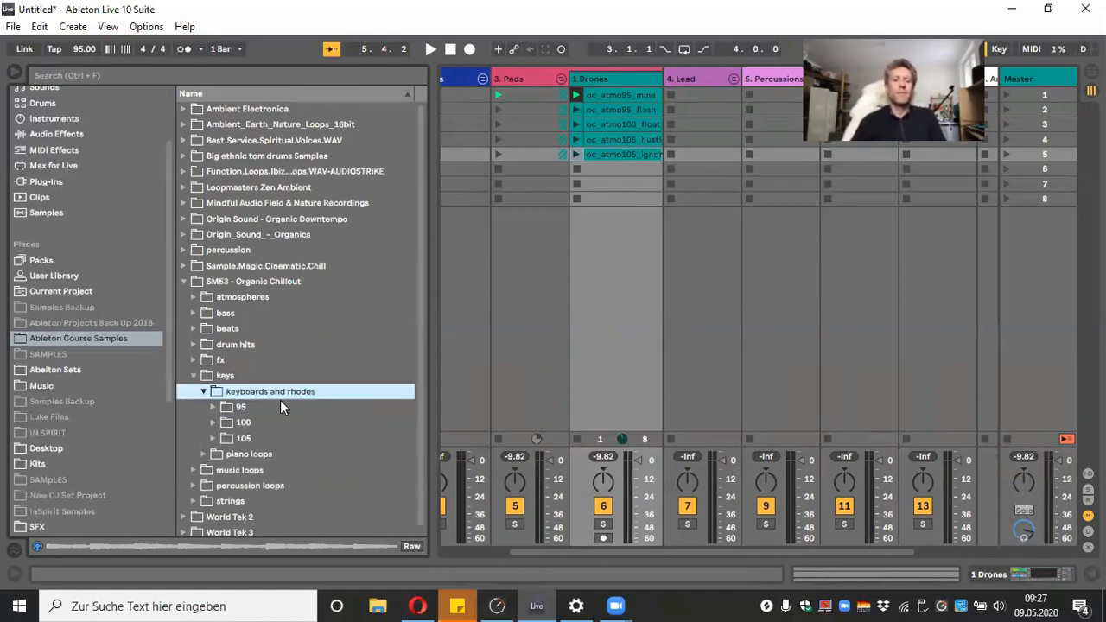
{"action": "left_click", "coordinate": [209, 407]}
{"action": "scroll", "coordinate": [376, 371], "scroll_direction": "down", "scroll_amount": 3}
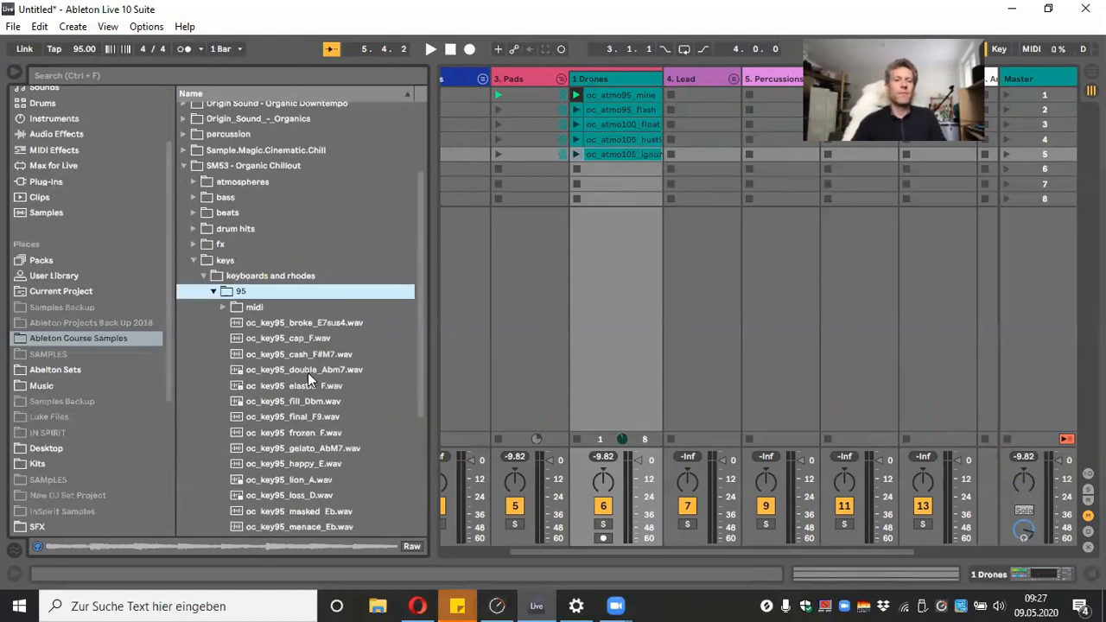
Audition the 95 keyboard loops broke, elastic, frozen, lion, release and vhs, and close the keyboards and rhodes folder
{"action": "left_click", "coordinate": [311, 316]}
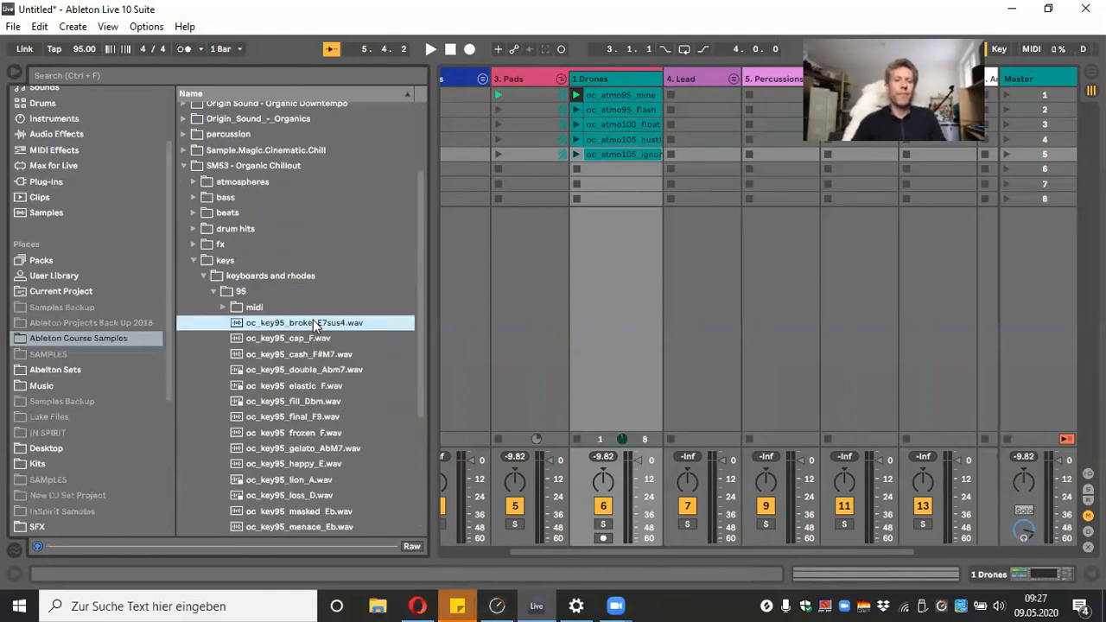
{"action": "left_click", "coordinate": [308, 385]}
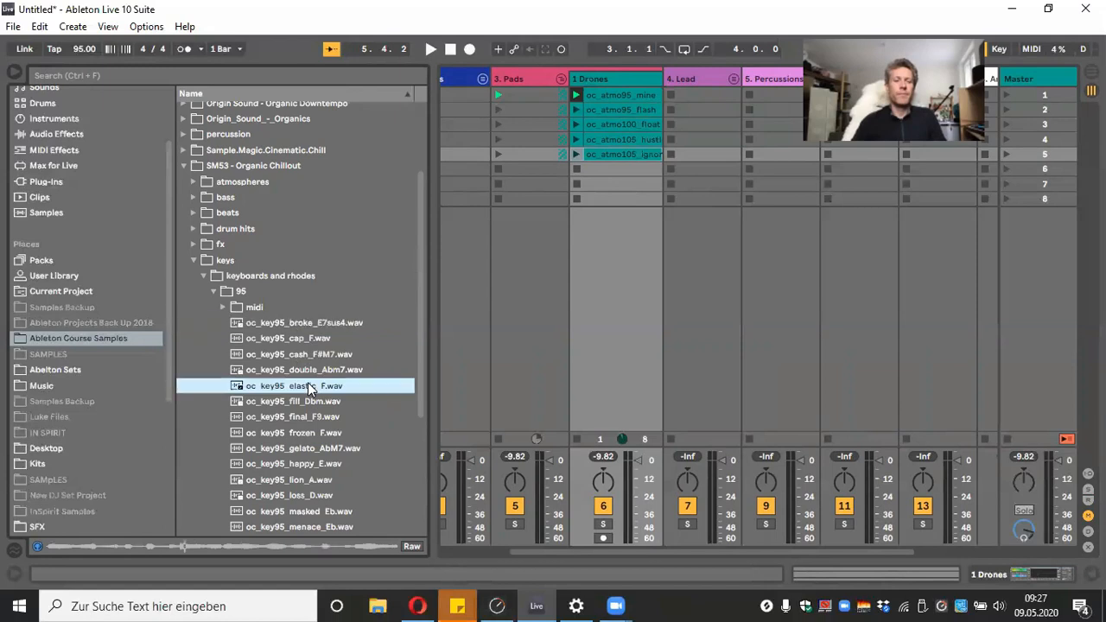
{"action": "left_click", "coordinate": [339, 432]}
{"action": "scroll", "coordinate": [338, 426], "scroll_direction": "down", "scroll_amount": 2}
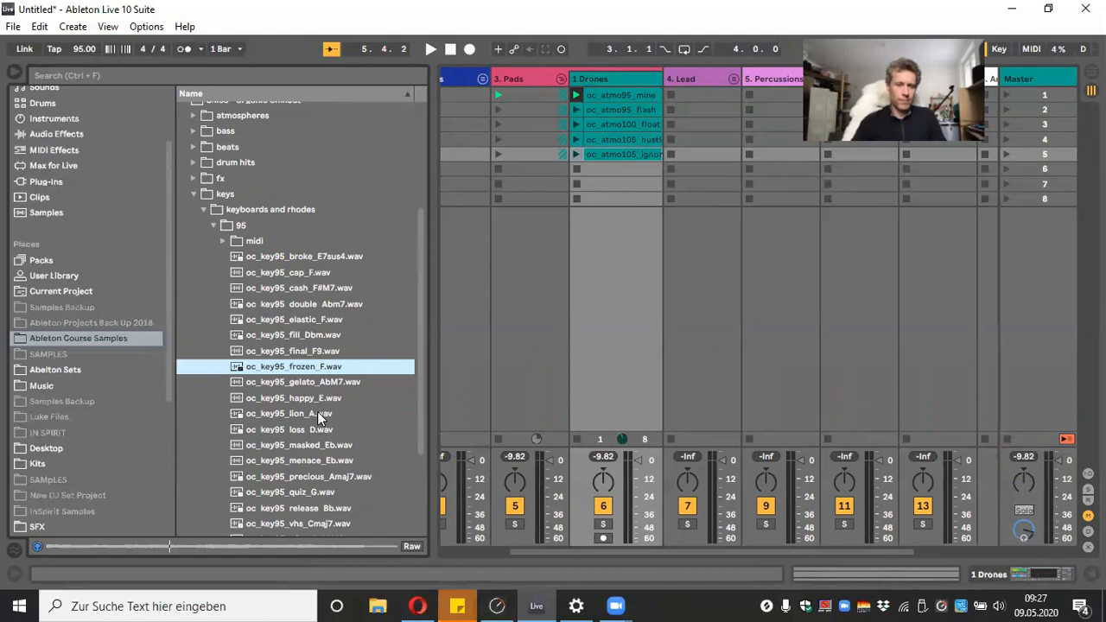
{"action": "left_click", "coordinate": [317, 412]}
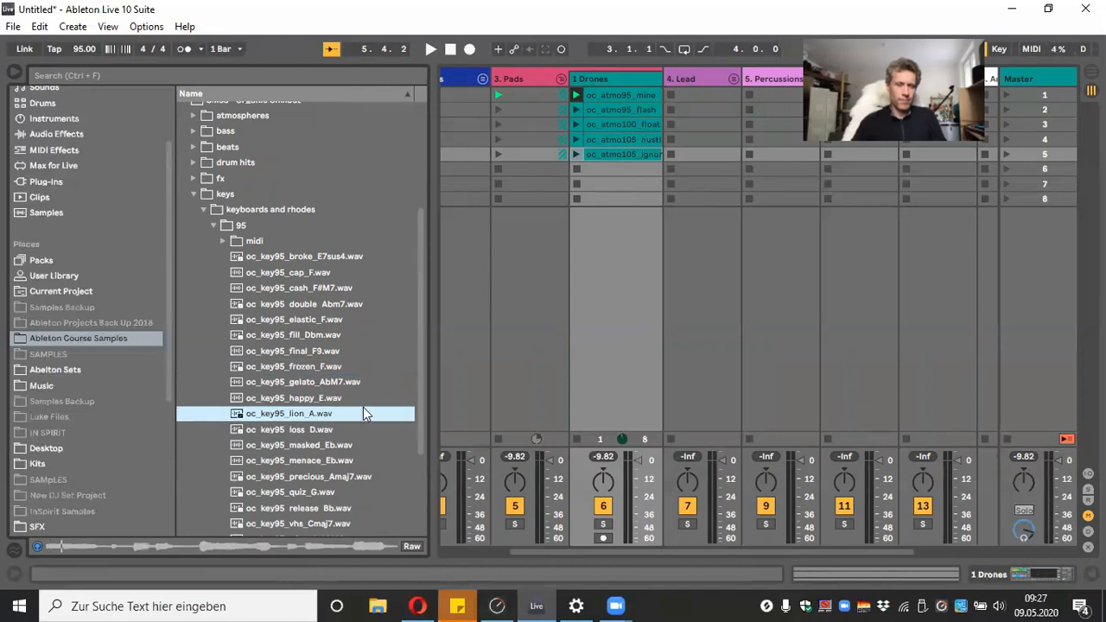
{"action": "scroll", "coordinate": [363, 407], "scroll_direction": "down", "scroll_amount": 3}
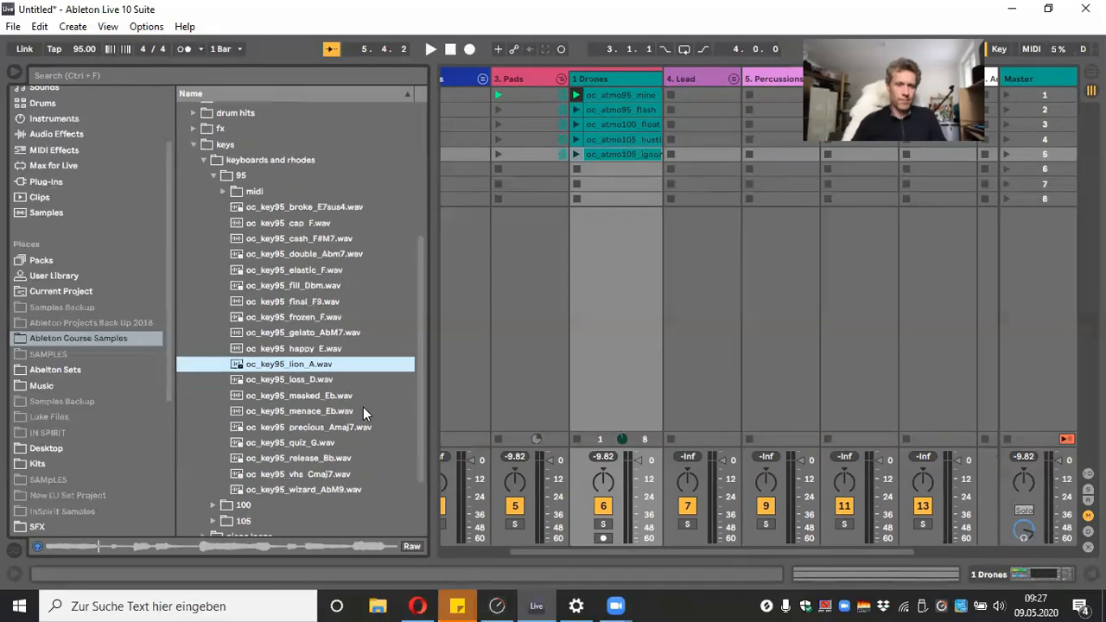
{"action": "left_click", "coordinate": [326, 458]}
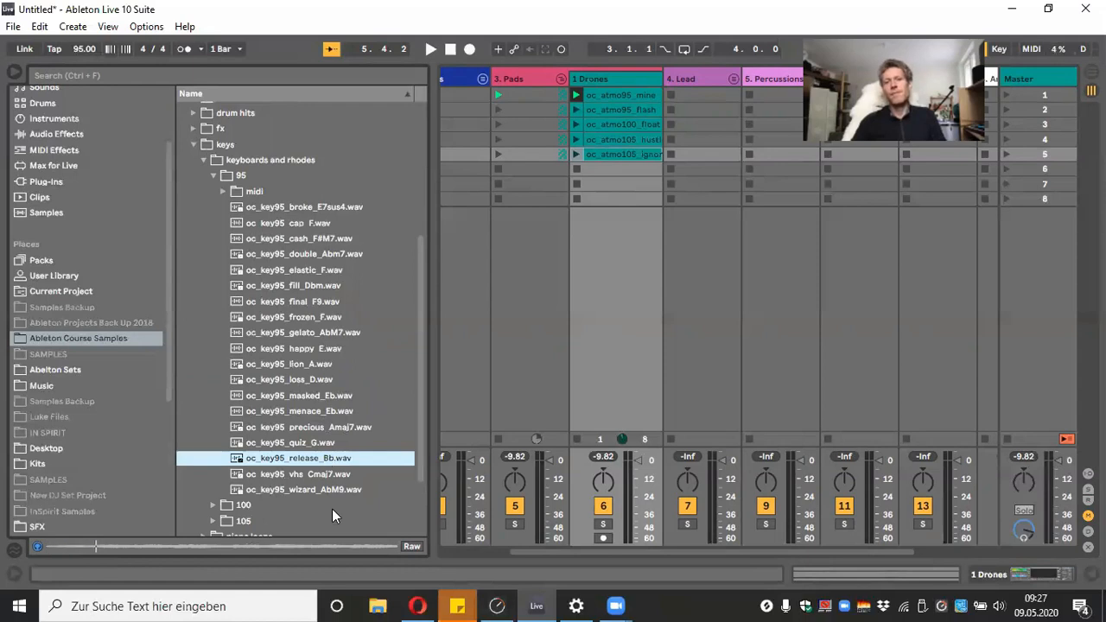
{"action": "left_click", "coordinate": [317, 474]}
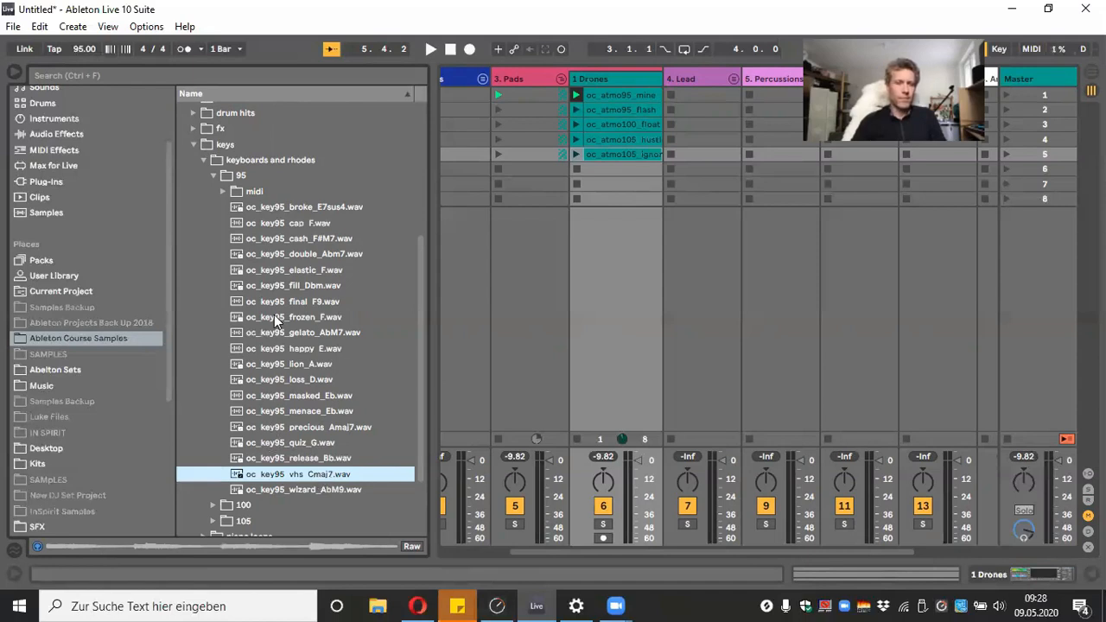
{"action": "left_click", "coordinate": [203, 161]}
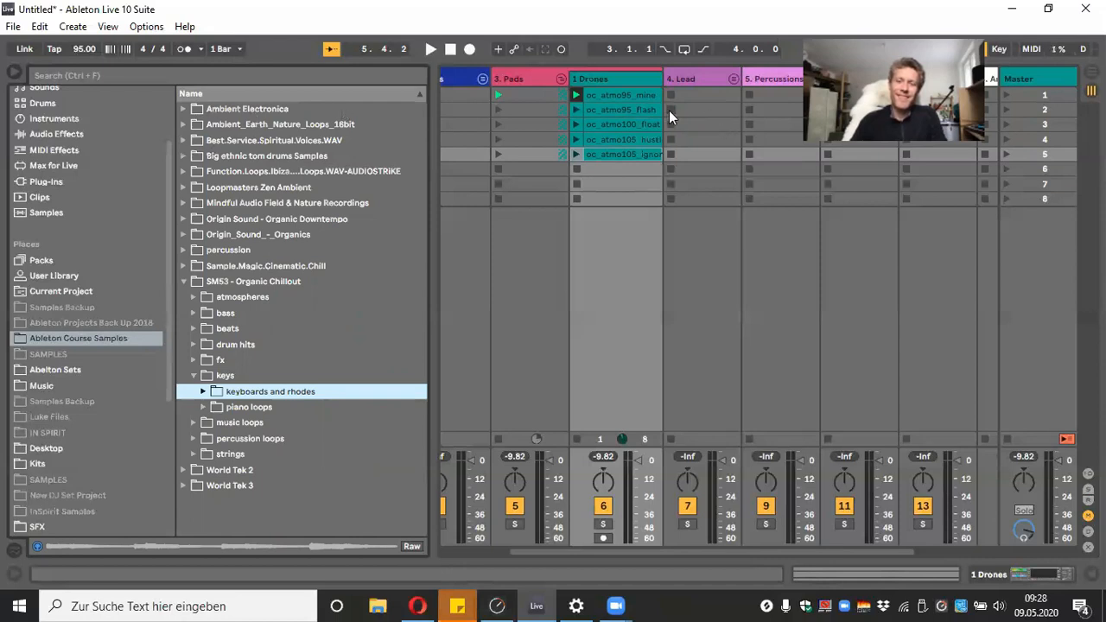
Insert a new audio track directly after 1 Drones
{"action": "left_click", "coordinate": [647, 81]}
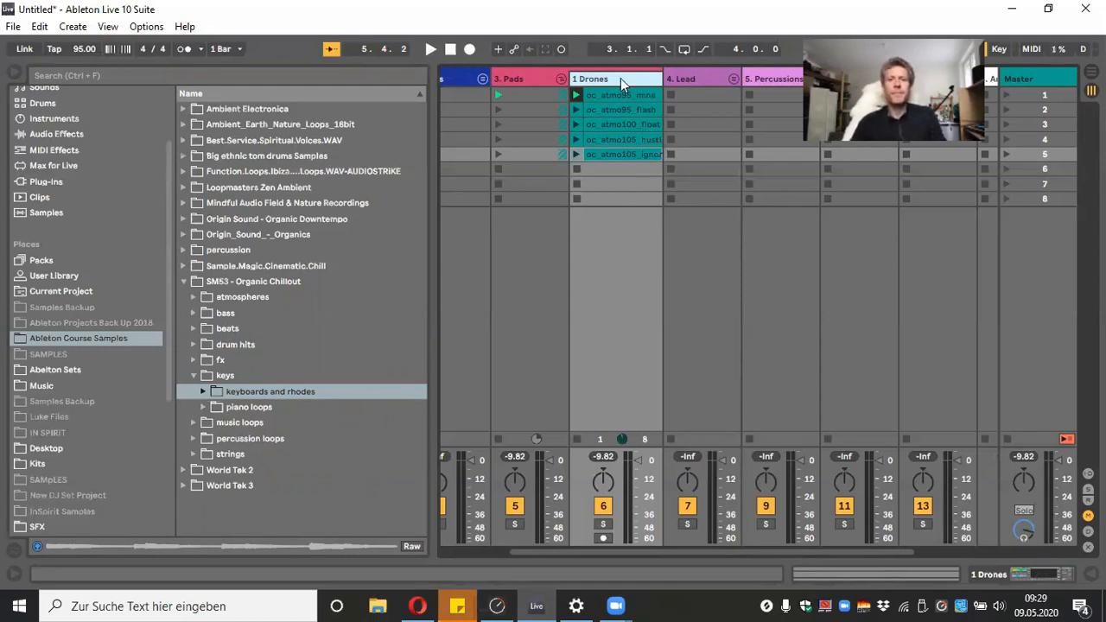
{"action": "right_click", "coordinate": [620, 78]}
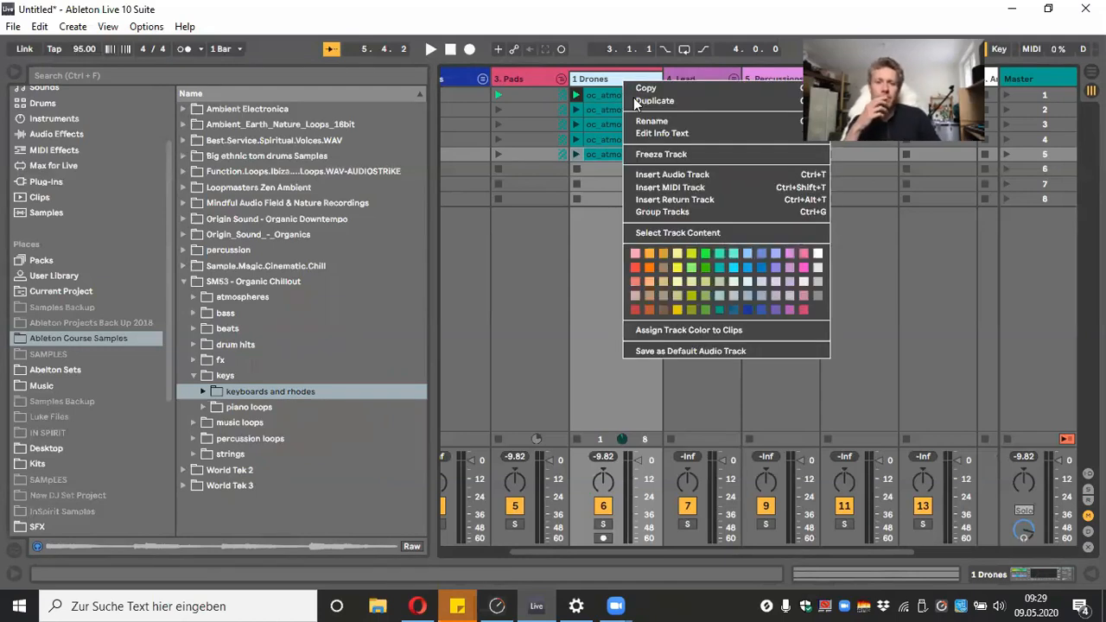
{"action": "left_click", "coordinate": [708, 177]}
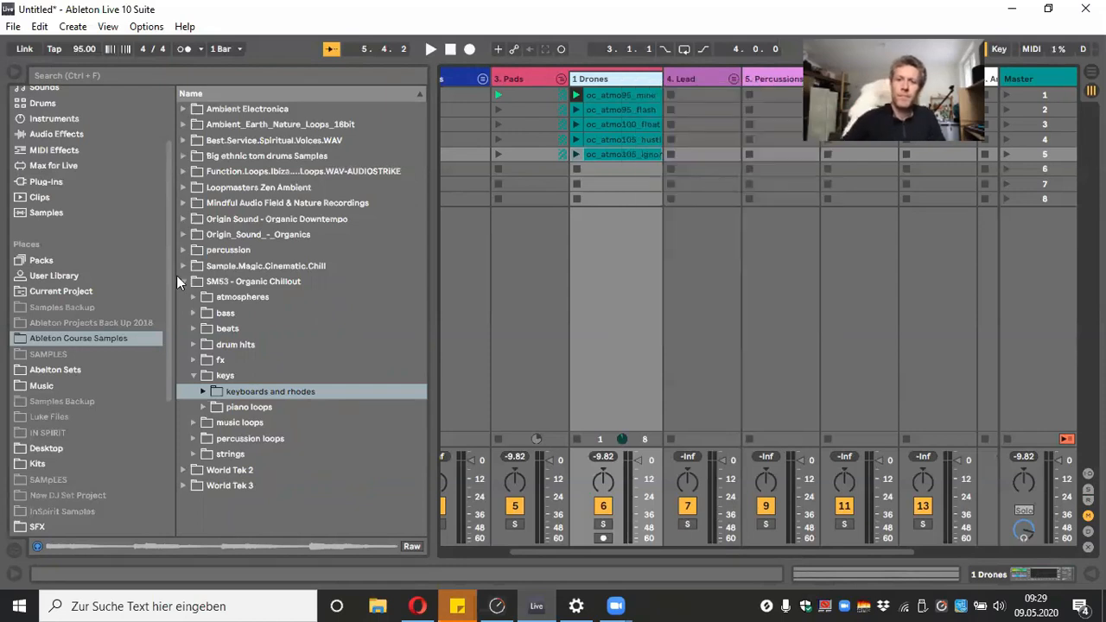
Open the keys_synths 75bpm loops of Sample.Magic.Cinematic.Chill and audition cc_key75_bellpiano2_Cm.wav
{"action": "left_click", "coordinate": [181, 282]}
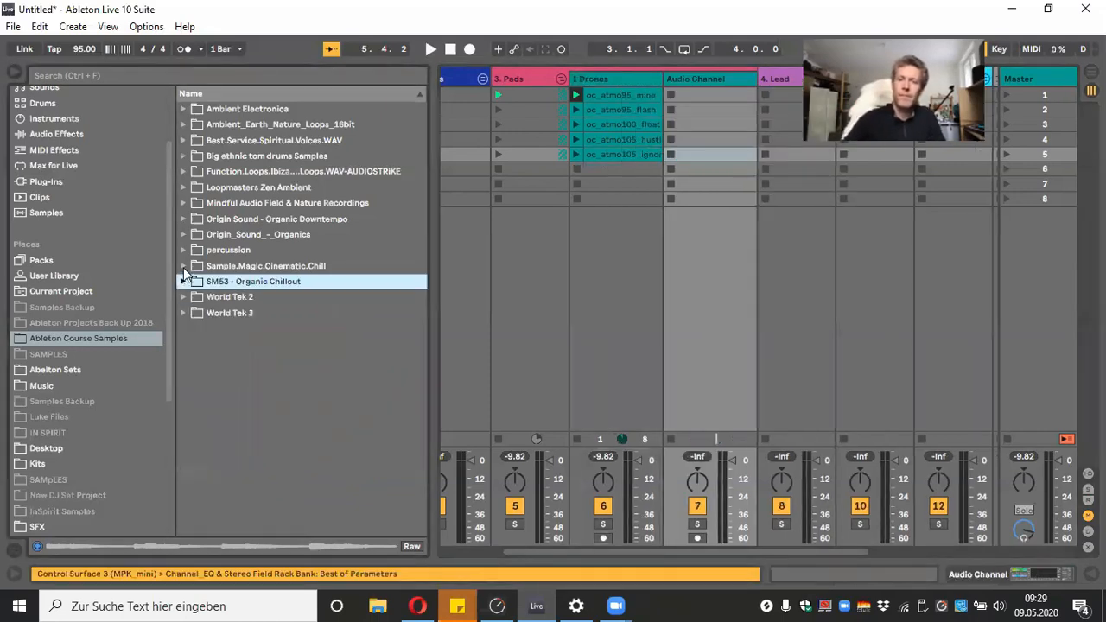
{"action": "left_click", "coordinate": [184, 267]}
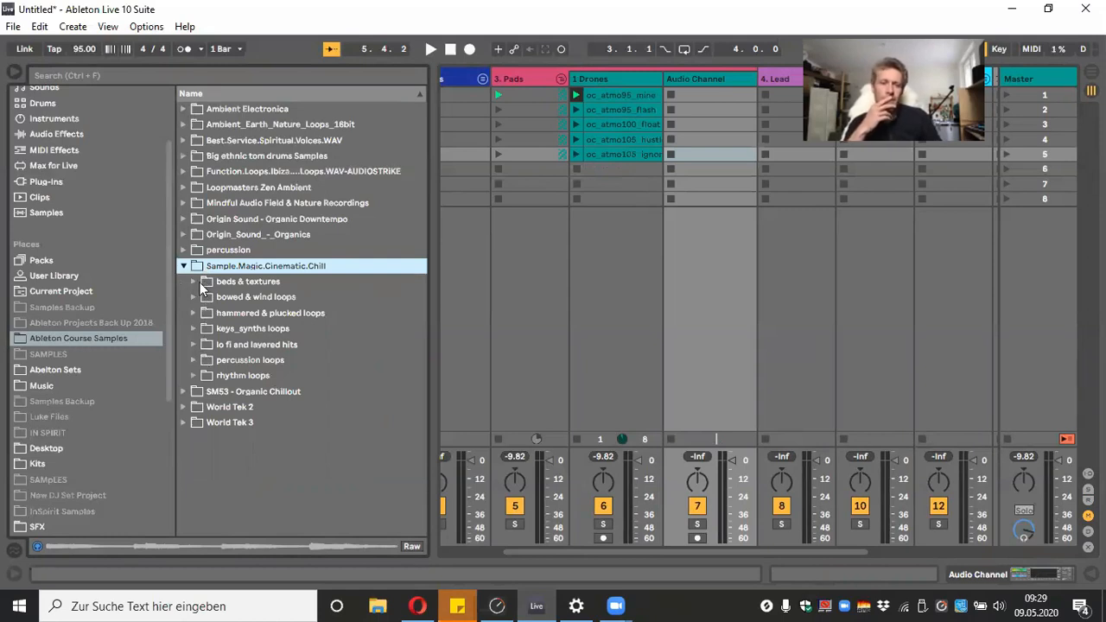
{"action": "left_click", "coordinate": [200, 328]}
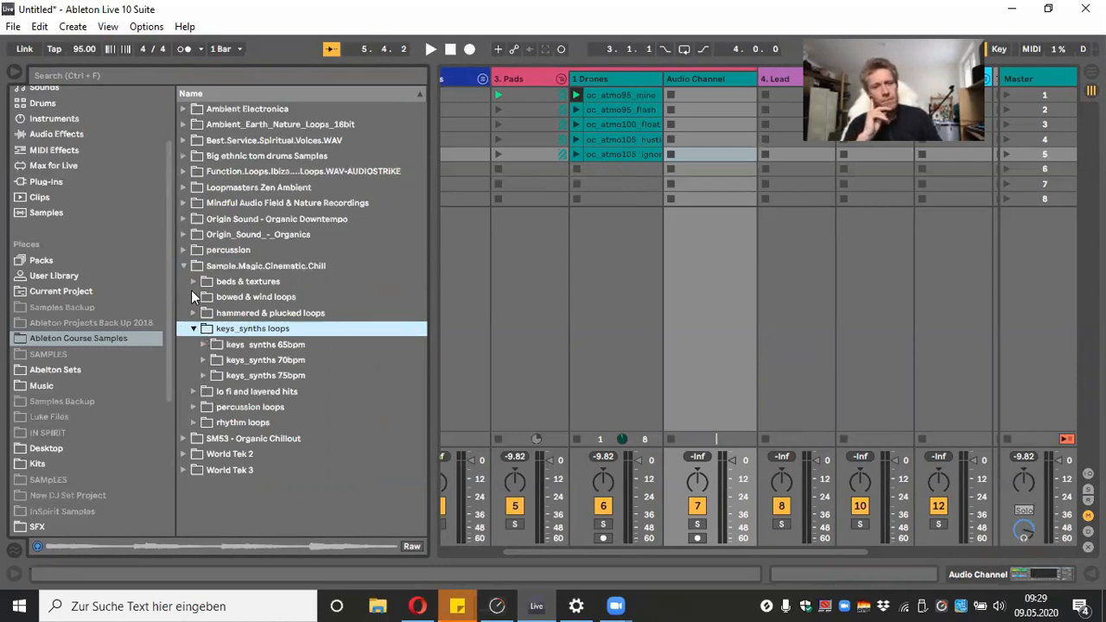
{"action": "left_click", "coordinate": [204, 375]}
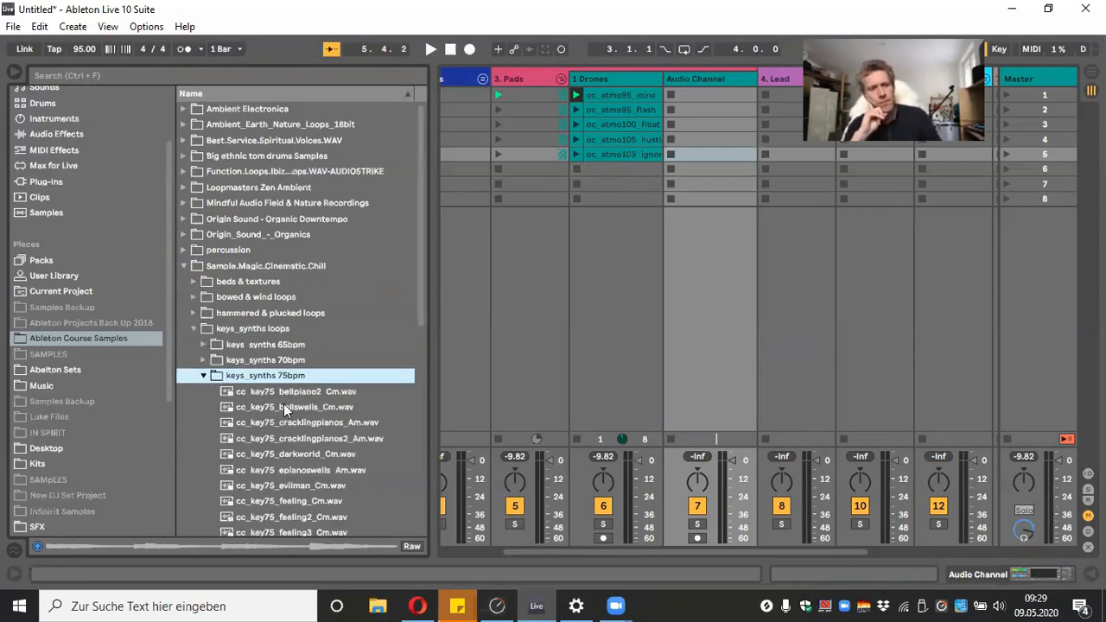
{"action": "scroll", "coordinate": [302, 389], "scroll_direction": "down", "scroll_amount": 1}
{"action": "left_click", "coordinate": [332, 363]}
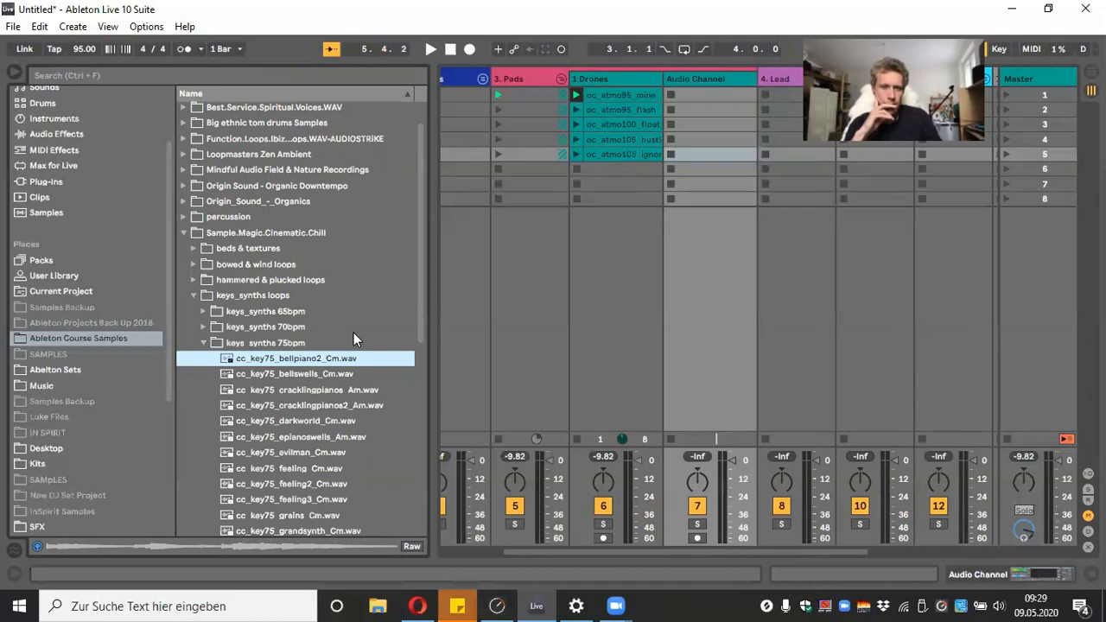
{"action": "scroll", "coordinate": [788, 513], "scroll_direction": "right", "scroll_amount": 5}
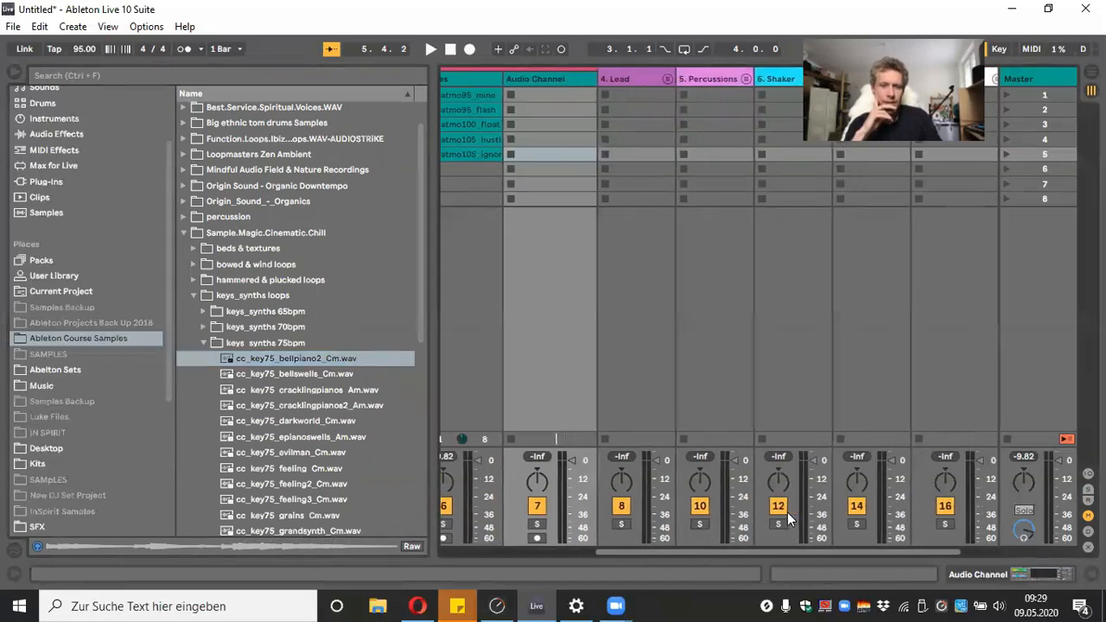
Unfold the 4. Lead group and load cc_key75_bellpiano2_Cm.wav into the first clip slot of its audio track
{"action": "left_click", "coordinate": [632, 78]}
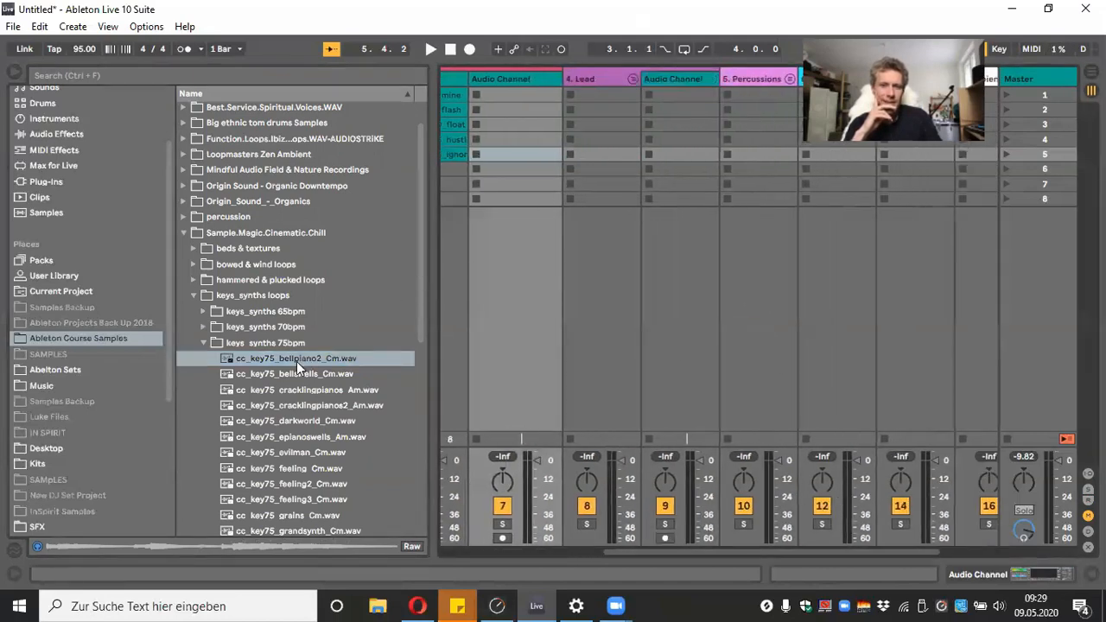
{"action": "left_click_drag", "start_coordinate": [299, 360], "coordinate": [680, 91]}
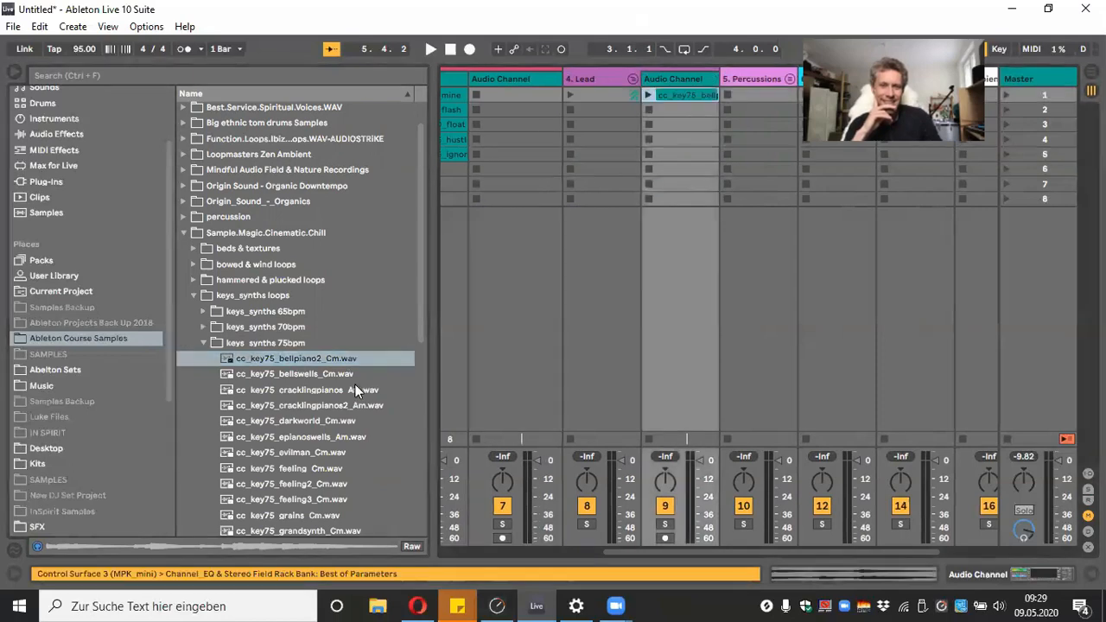
Insert a second audio track in the 4. Lead group and load cc_key75_bellswells_Cm.wav into its first slot
{"action": "left_click", "coordinate": [297, 372]}
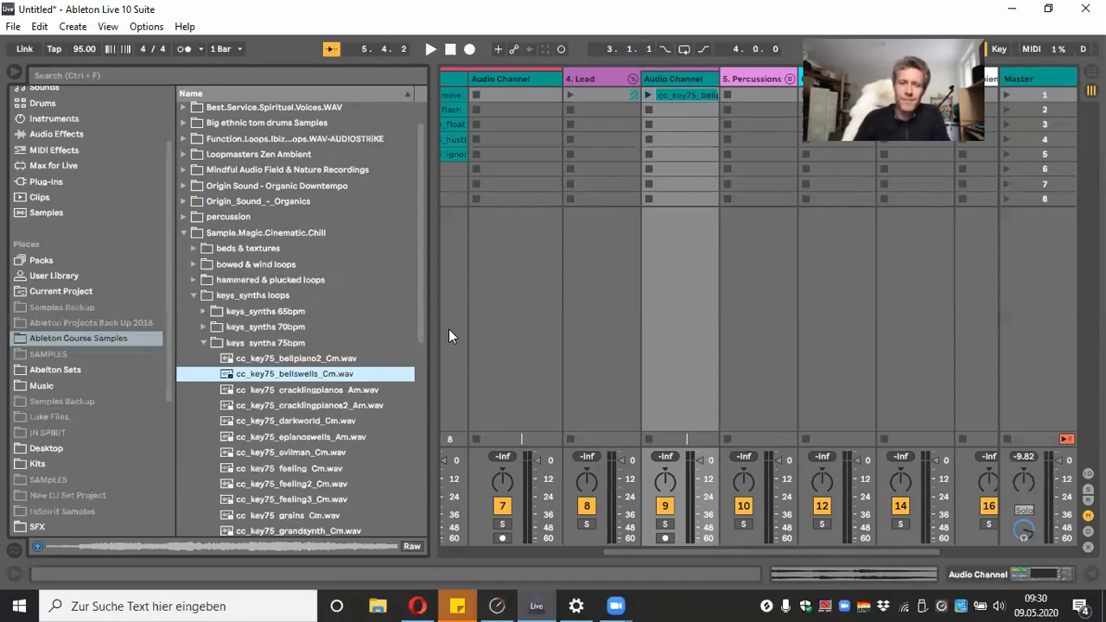
{"action": "left_click", "coordinate": [672, 78]}
{"action": "scroll", "coordinate": [656, 463], "scroll_direction": "right", "scroll_amount": 1}
{"action": "right_click", "coordinate": [640, 82]}
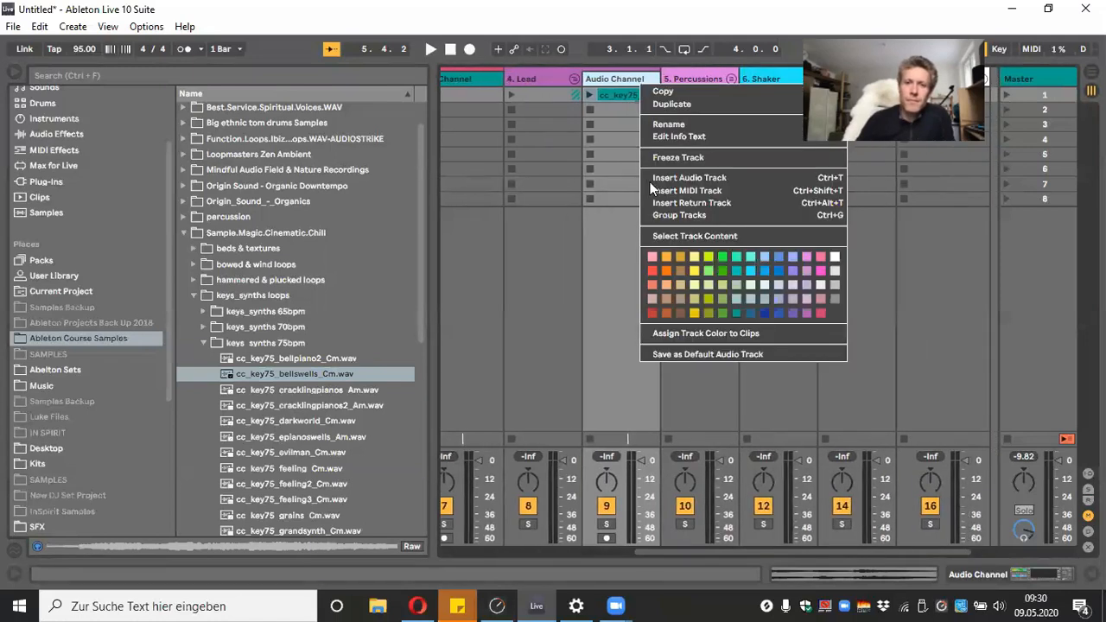
{"action": "left_click", "coordinate": [680, 178]}
{"action": "left_click_drag", "start_coordinate": [308, 373], "coordinate": [785, 79]}
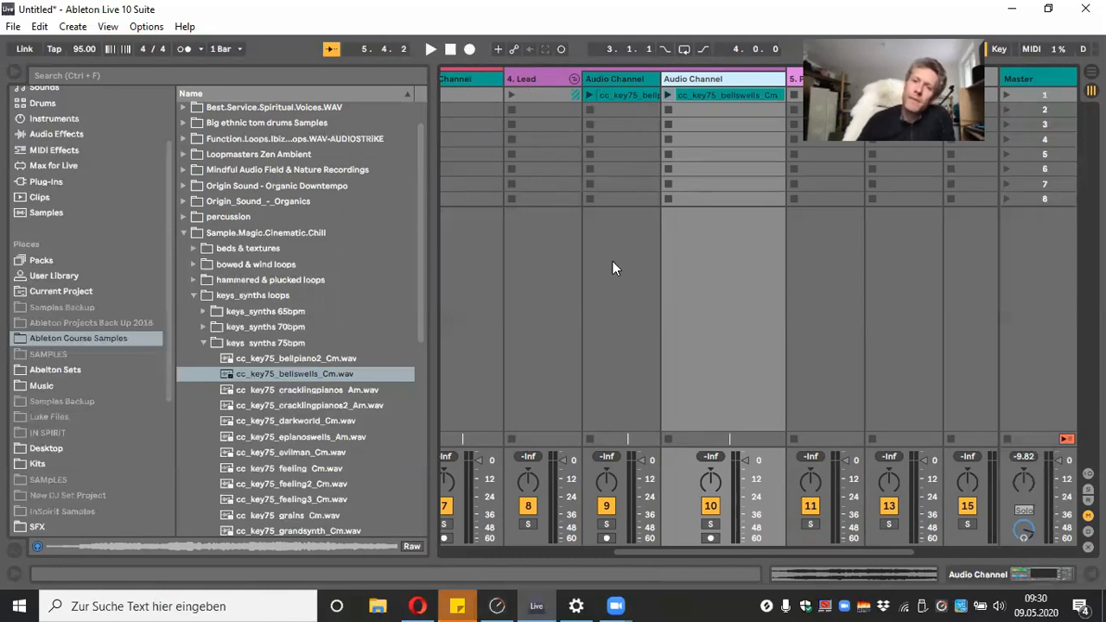
Audition cc_key75_darkworld_Cm.wav and load it into slot 2 of the first Lead audio track
{"action": "left_click", "coordinate": [328, 423]}
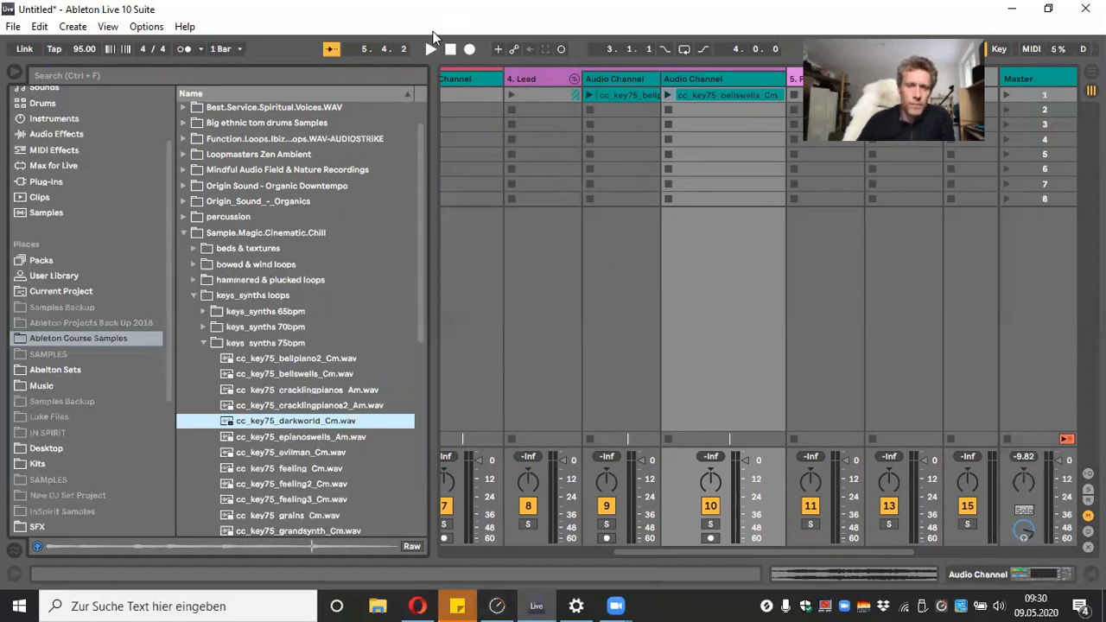
{"action": "left_click", "coordinate": [449, 51]}
{"action": "left_click_drag", "start_coordinate": [268, 423], "coordinate": [608, 115]}
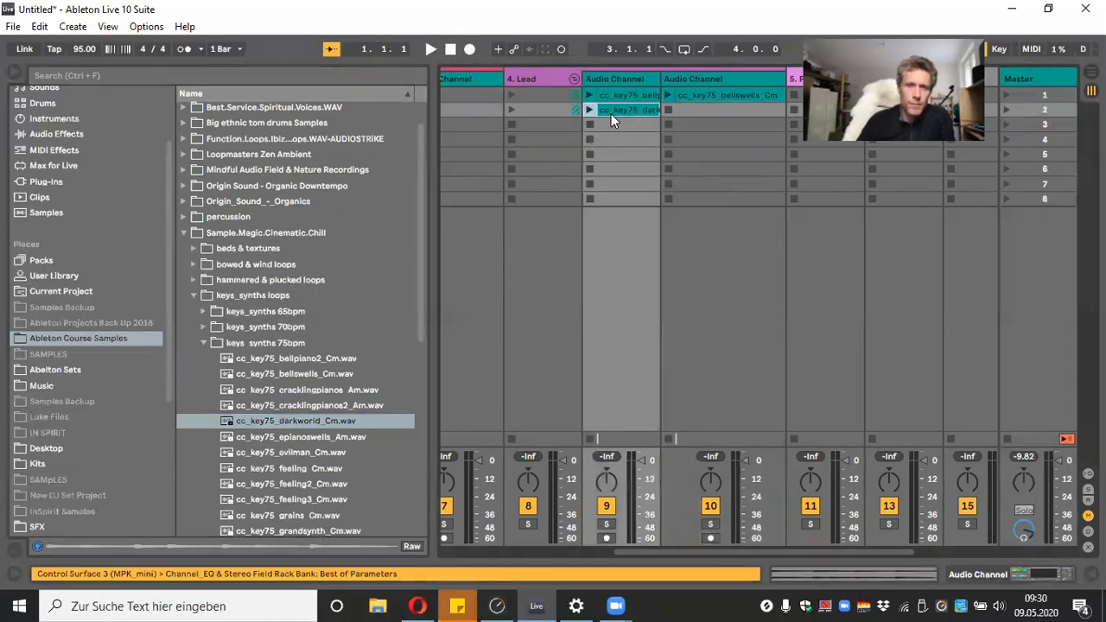
Load the cc_key75 loops feeling_Cm, feeling2_Cm and feeling3_Cm into slots 3 to 5 of the first Lead audio track
{"action": "left_click", "coordinate": [332, 450]}
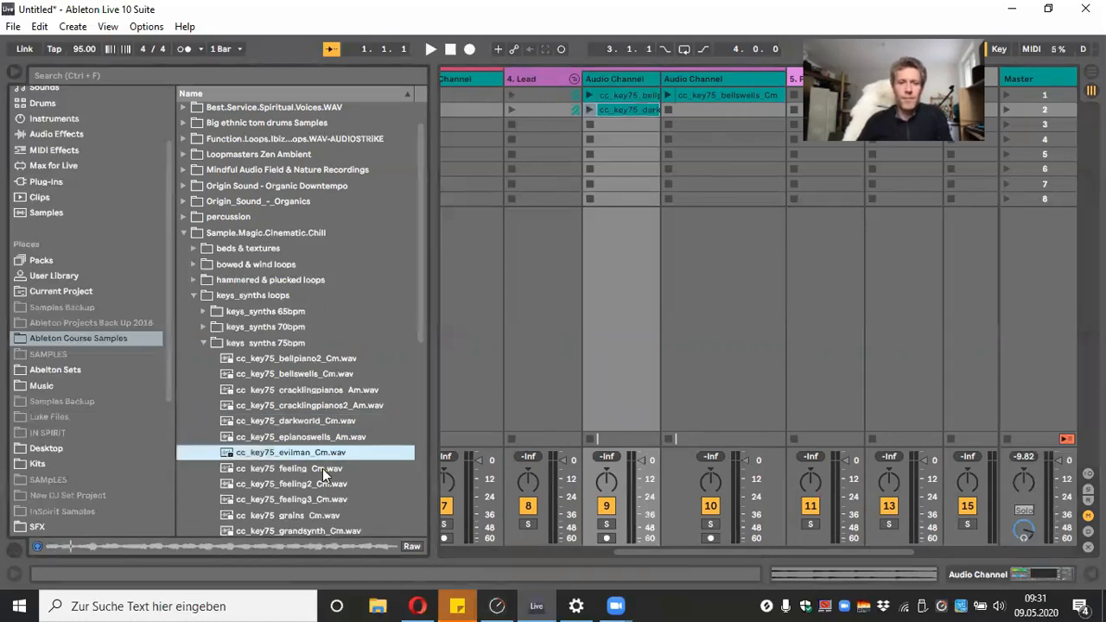
{"action": "left_click", "coordinate": [325, 470]}
{"action": "scroll", "coordinate": [365, 497], "scroll_direction": "down", "scroll_amount": 1}
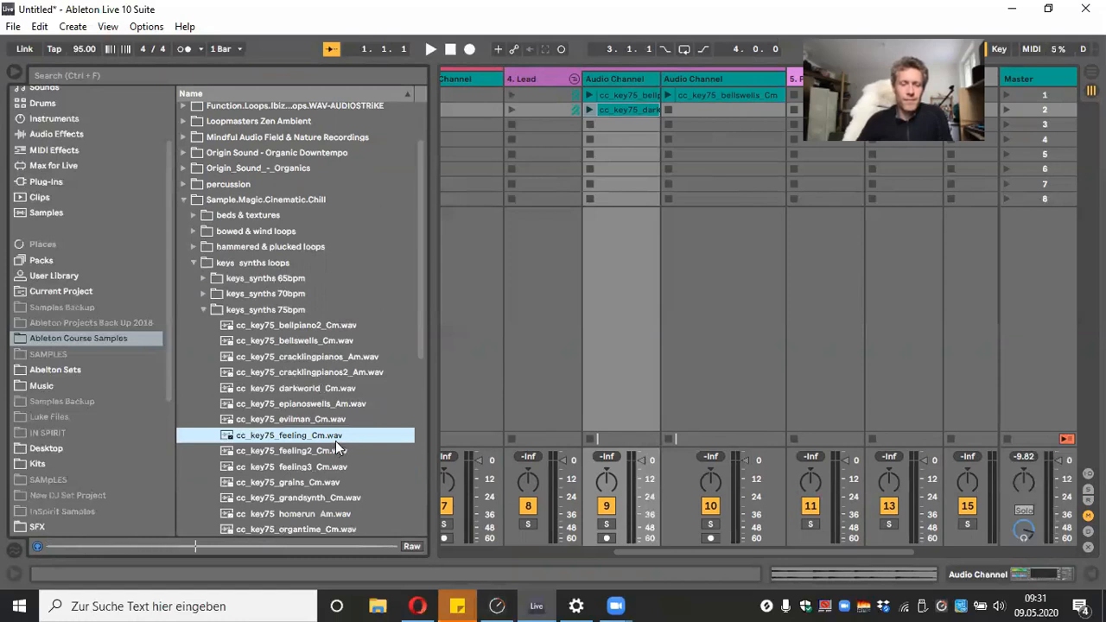
{"action": "left_click_drag", "start_coordinate": [306, 437], "coordinate": [611, 126]}
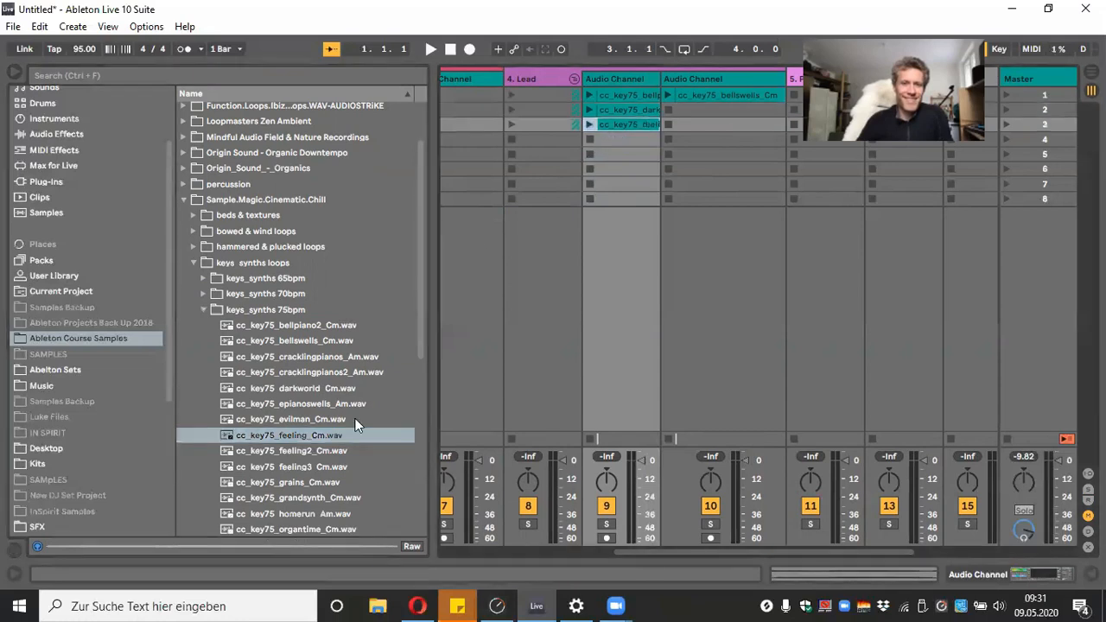
{"action": "left_click", "coordinate": [311, 450]}
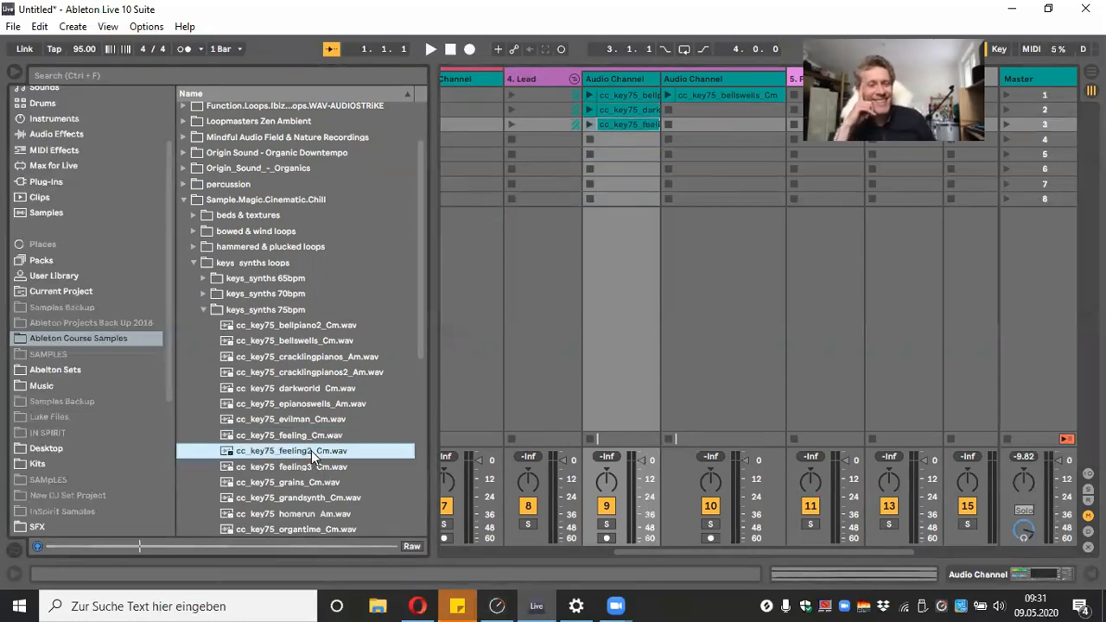
{"action": "left_click_drag", "start_coordinate": [311, 450], "coordinate": [628, 140]}
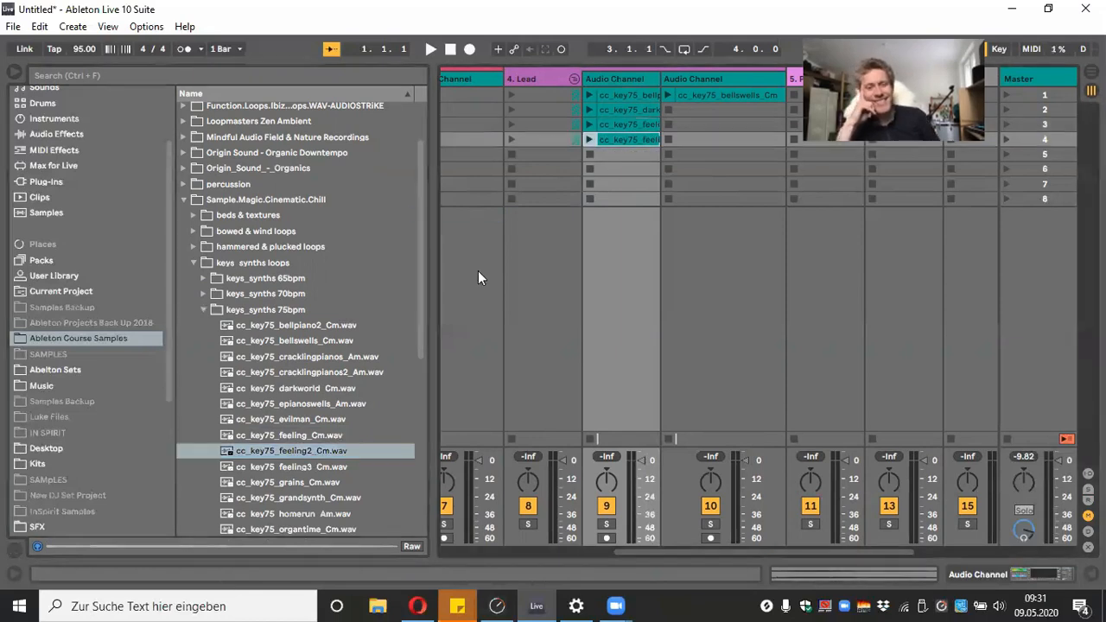
{"action": "left_click", "coordinate": [321, 470]}
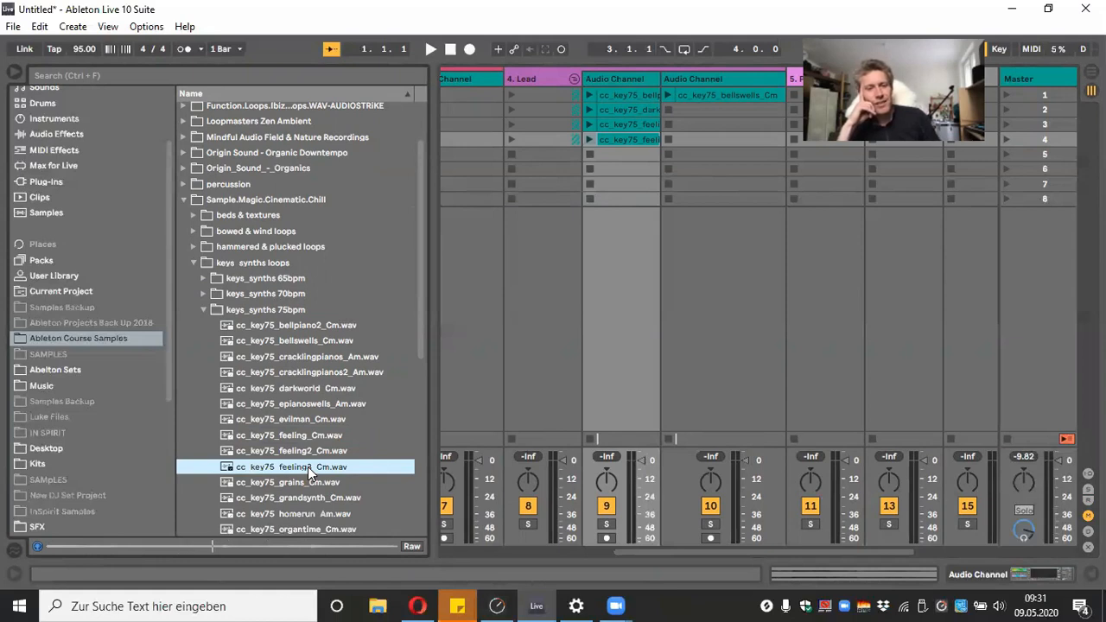
{"action": "left_click_drag", "start_coordinate": [308, 467], "coordinate": [626, 159]}
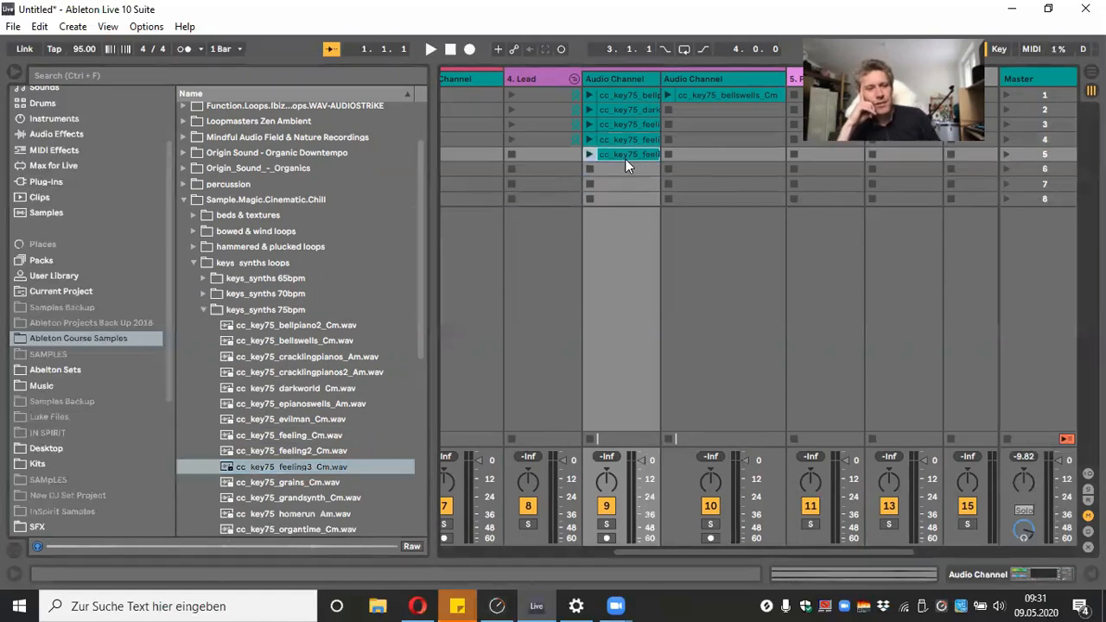
Audition the remaining 75bpm Cm key loops grains, grandsynth, organtime, soul, stoprightthere, synthbeatbox and synthbite
{"action": "left_click", "coordinate": [308, 483]}
{"action": "scroll", "coordinate": [332, 477], "scroll_direction": "down", "scroll_amount": 1}
{"action": "left_click", "coordinate": [340, 465]}
{"action": "scroll", "coordinate": [340, 465], "scroll_direction": "down", "scroll_amount": 1}
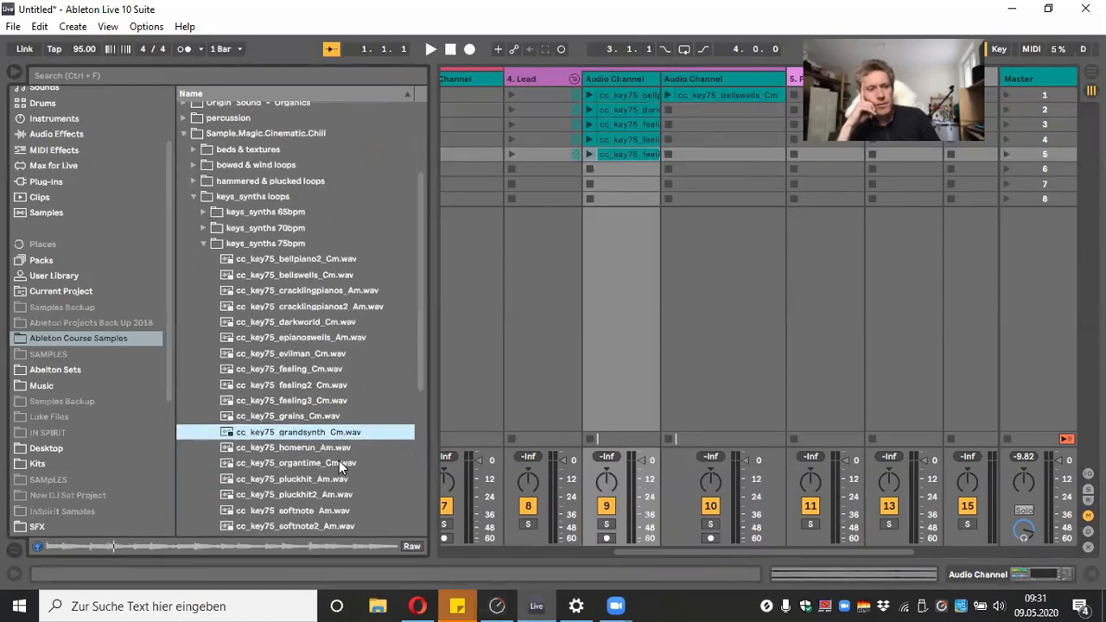
{"action": "left_click", "coordinate": [338, 463]}
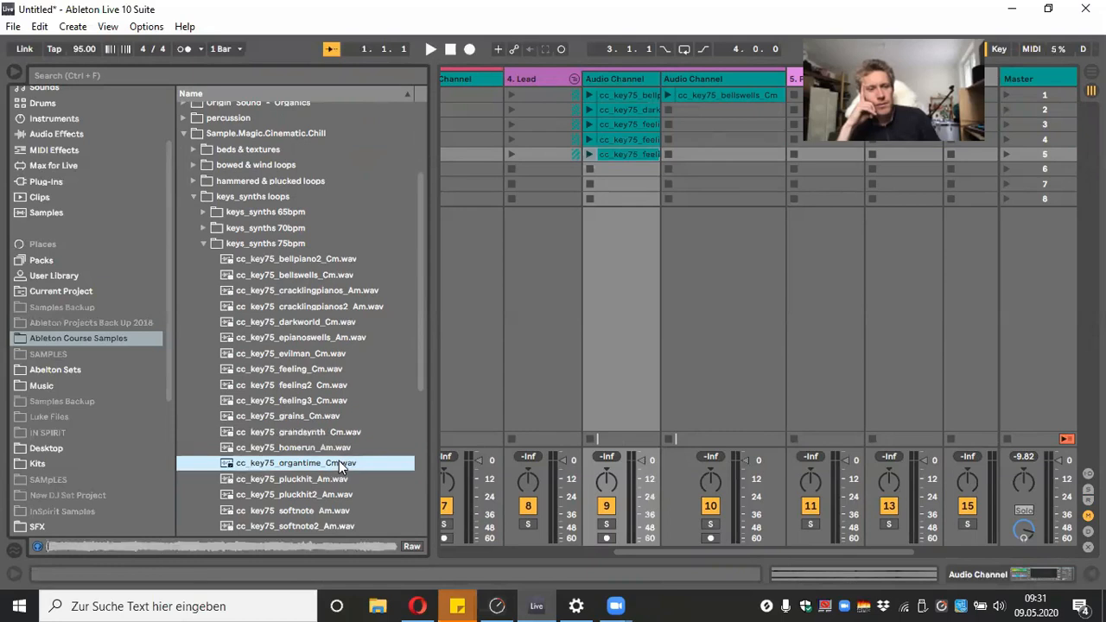
{"action": "scroll", "coordinate": [363, 403], "scroll_direction": "down", "scroll_amount": 1}
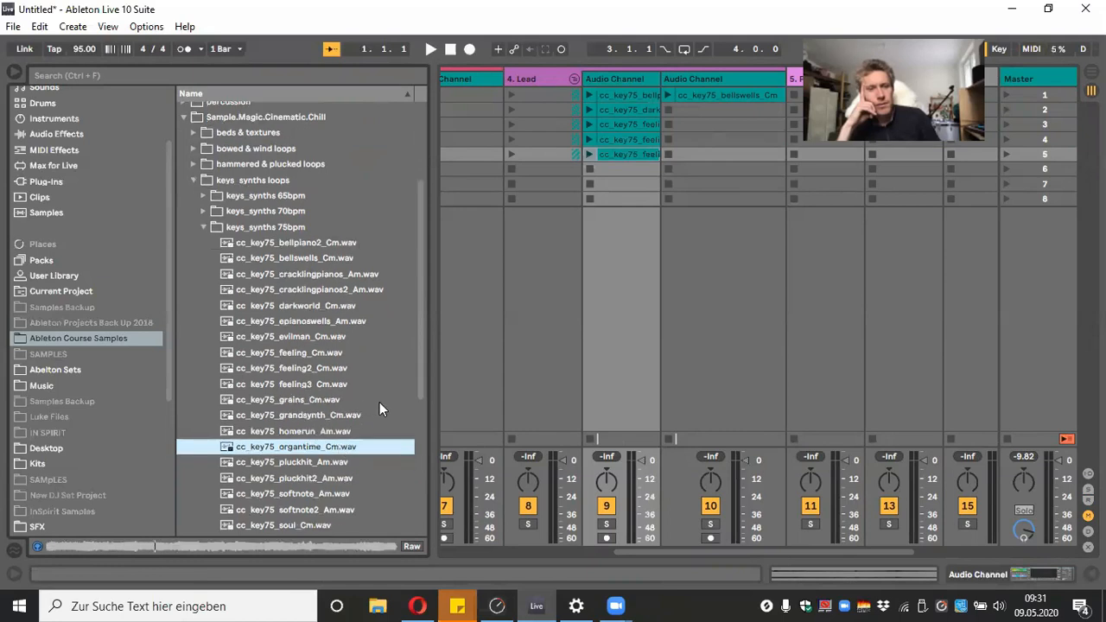
{"action": "scroll", "coordinate": [380, 402], "scroll_direction": "down", "scroll_amount": 4}
{"action": "scroll", "coordinate": [379, 402], "scroll_direction": "down", "scroll_amount": 2}
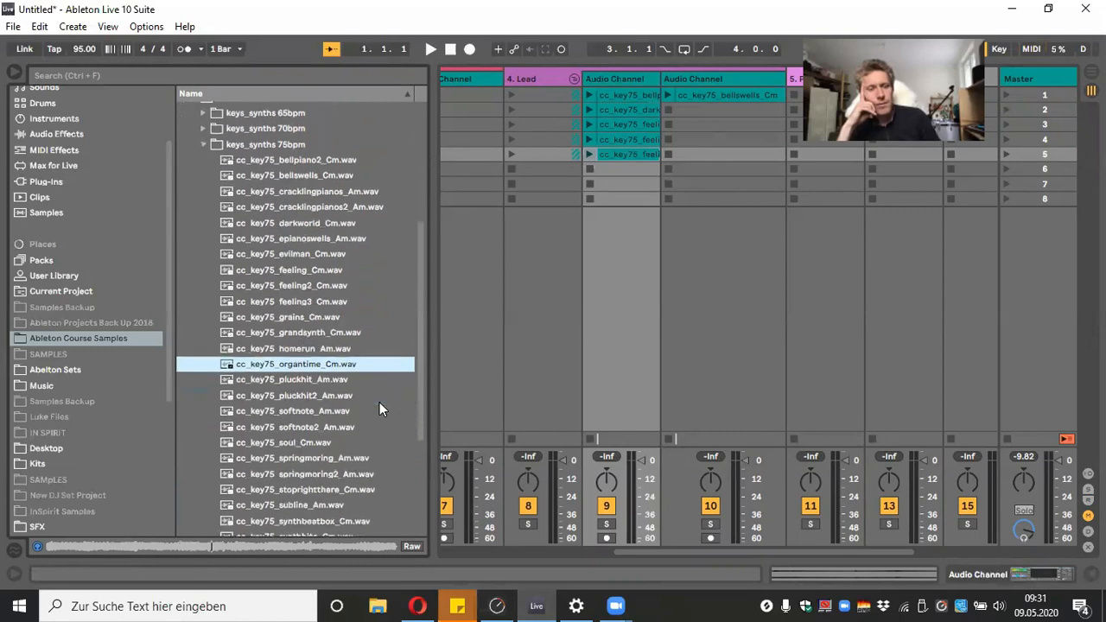
{"action": "left_click", "coordinate": [324, 426]}
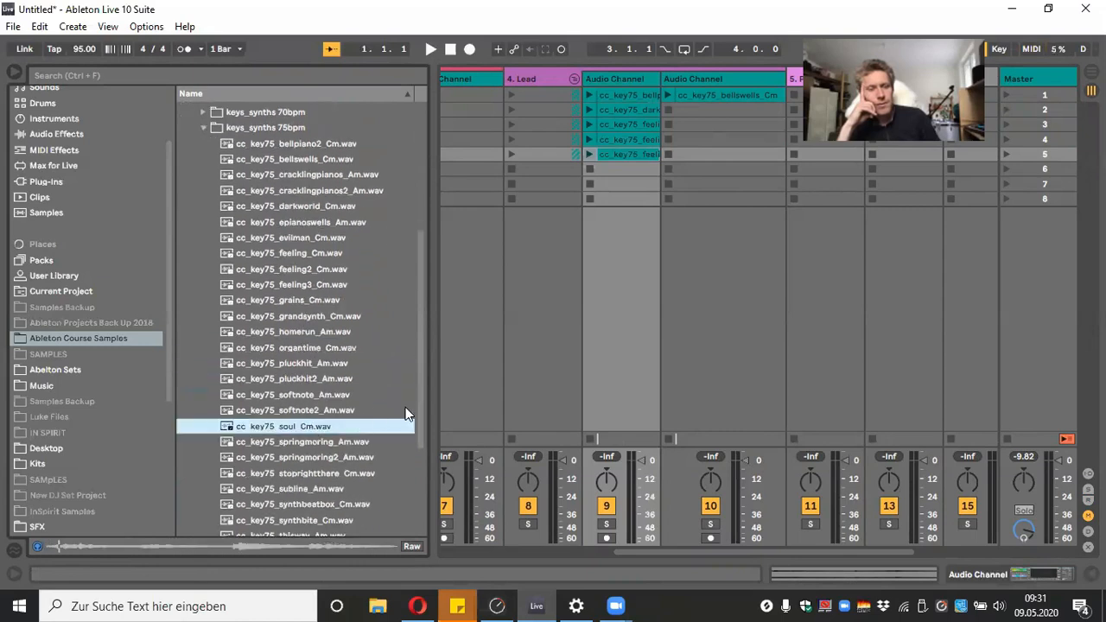
{"action": "scroll", "coordinate": [391, 404], "scroll_direction": "down", "scroll_amount": 3}
{"action": "left_click", "coordinate": [341, 420]}
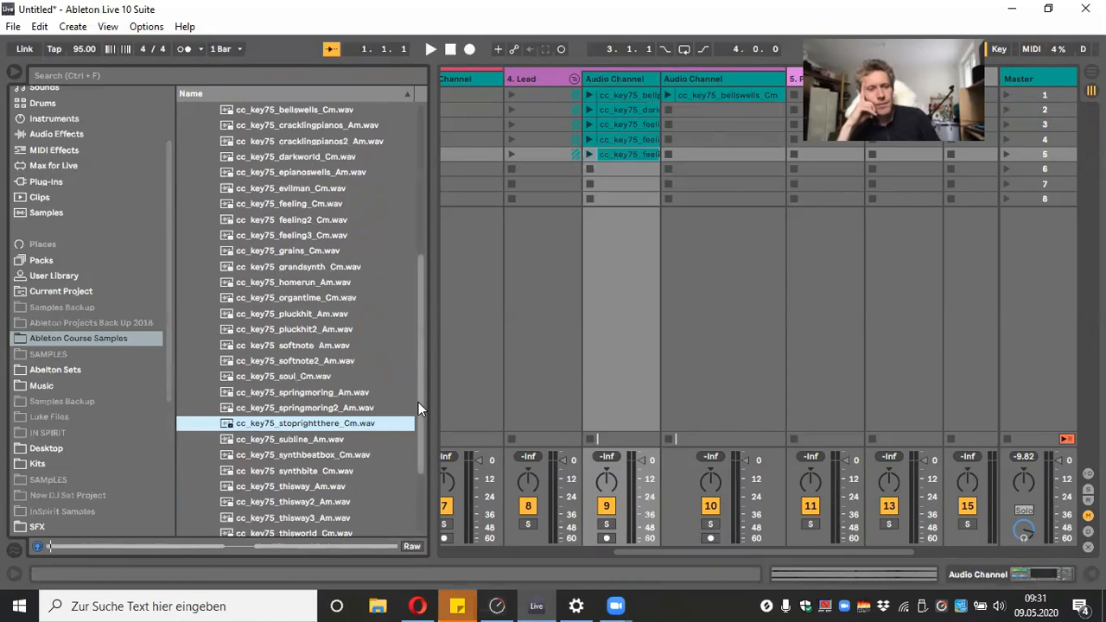
{"action": "scroll", "coordinate": [395, 407], "scroll_direction": "down", "scroll_amount": 6}
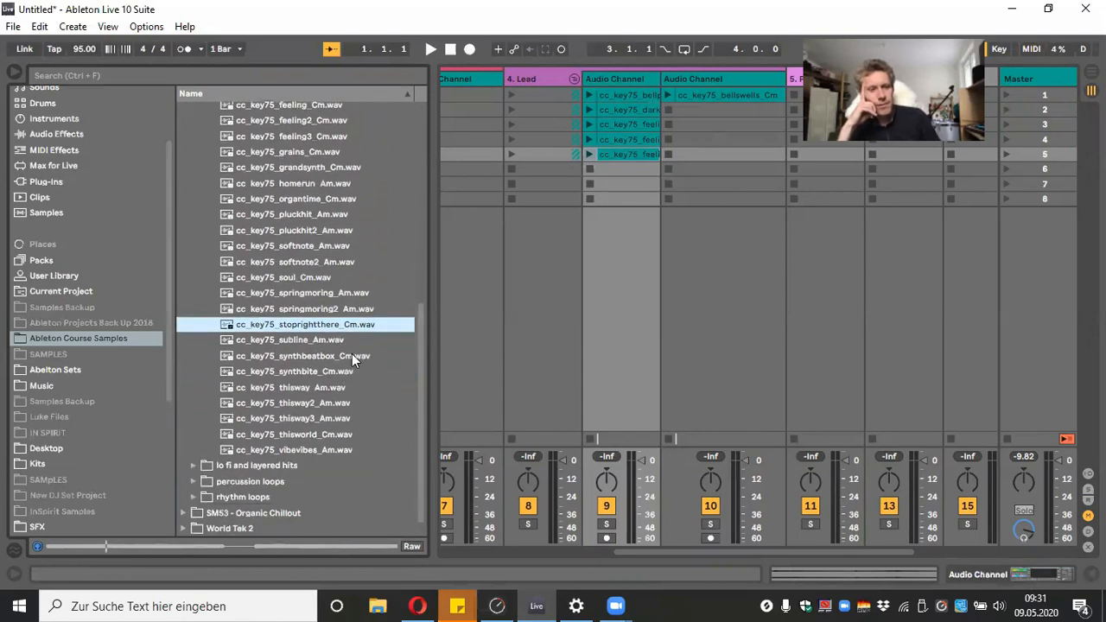
{"action": "left_click", "coordinate": [351, 359]}
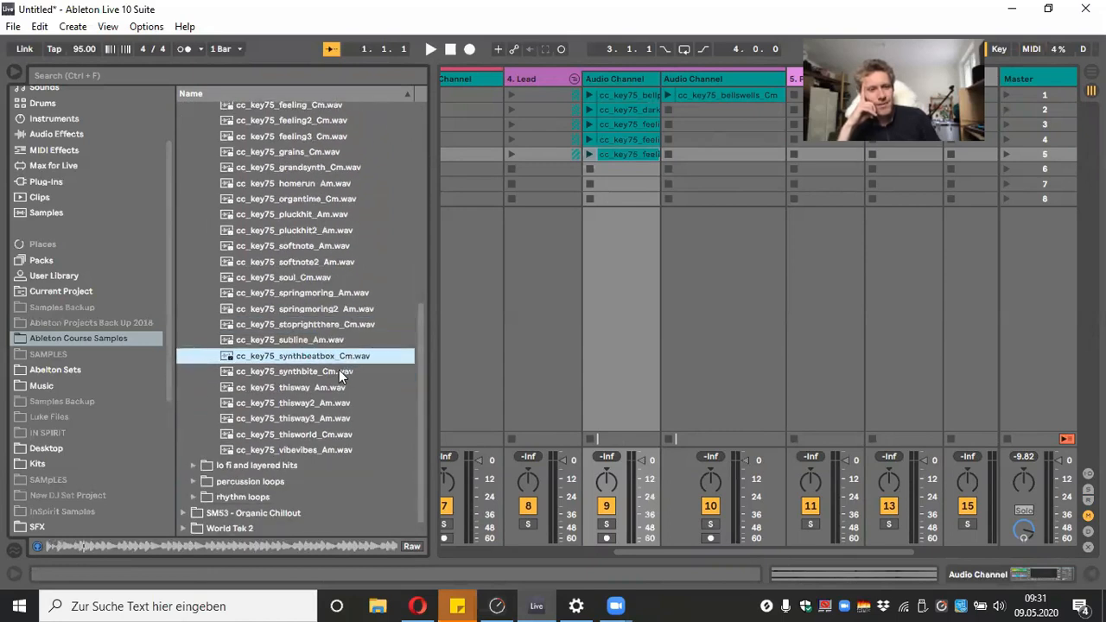
{"action": "left_click", "coordinate": [339, 370]}
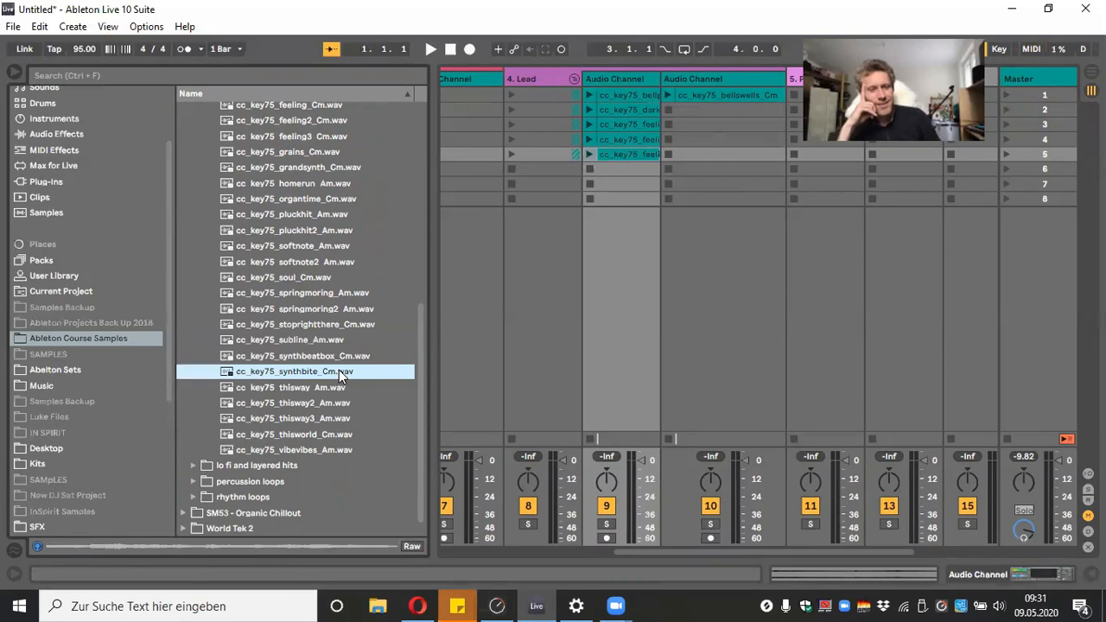
Load cc_key75_thisworld_Cm.wav into slot 6 of the first Lead audio track and close the keys_synths 75bpm folder
{"action": "left_click", "coordinate": [331, 433]}
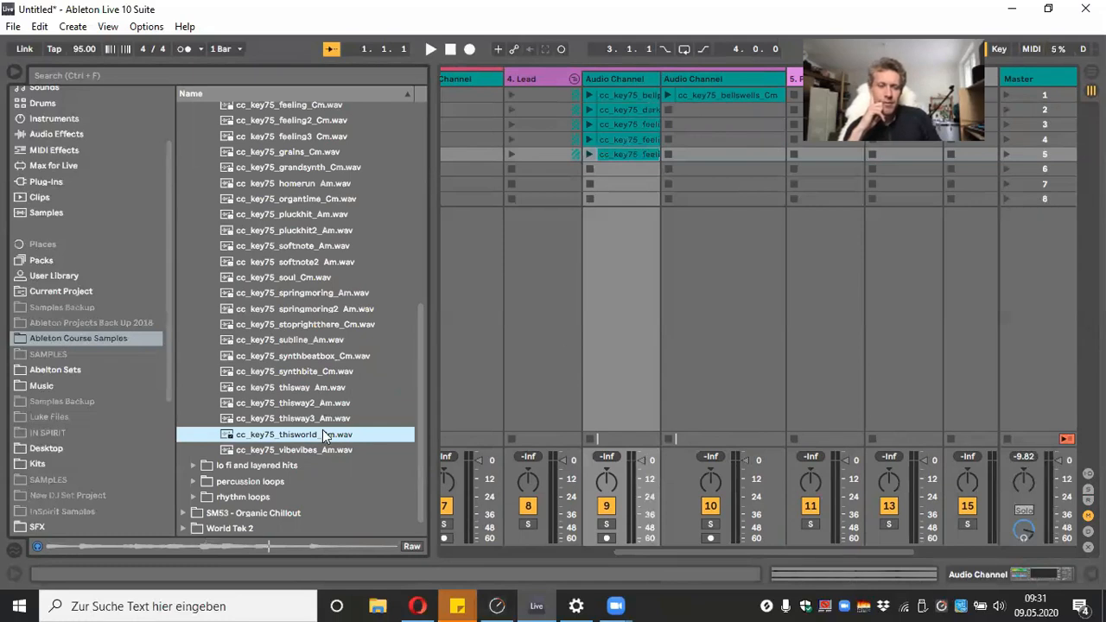
{"action": "left_click_drag", "start_coordinate": [319, 435], "coordinate": [628, 170]}
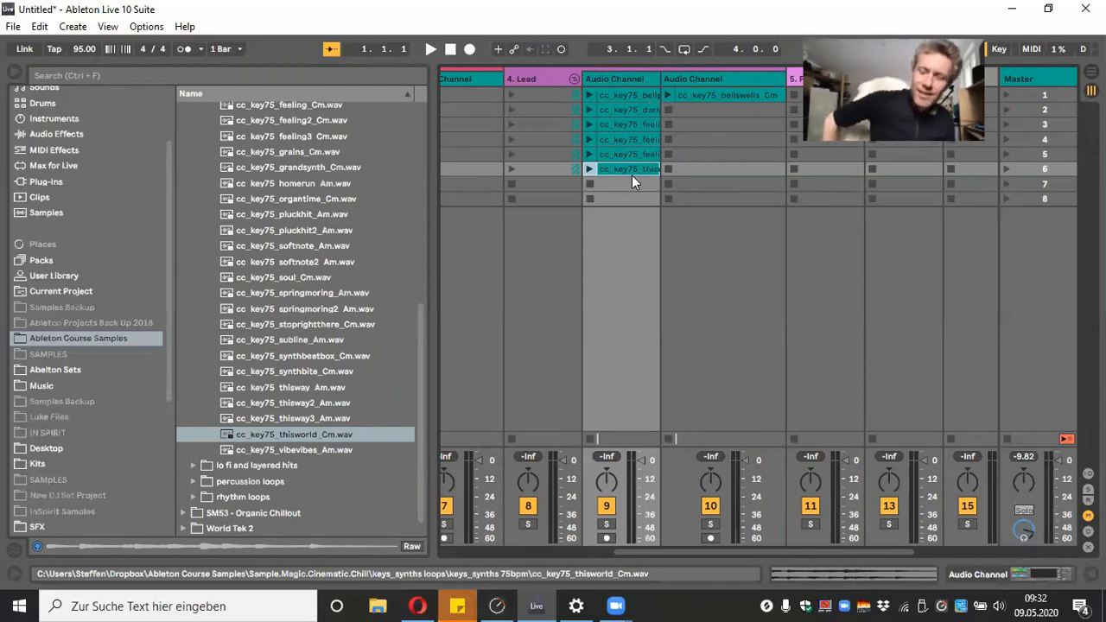
{"action": "scroll", "coordinate": [269, 222], "scroll_direction": "up", "scroll_amount": 5}
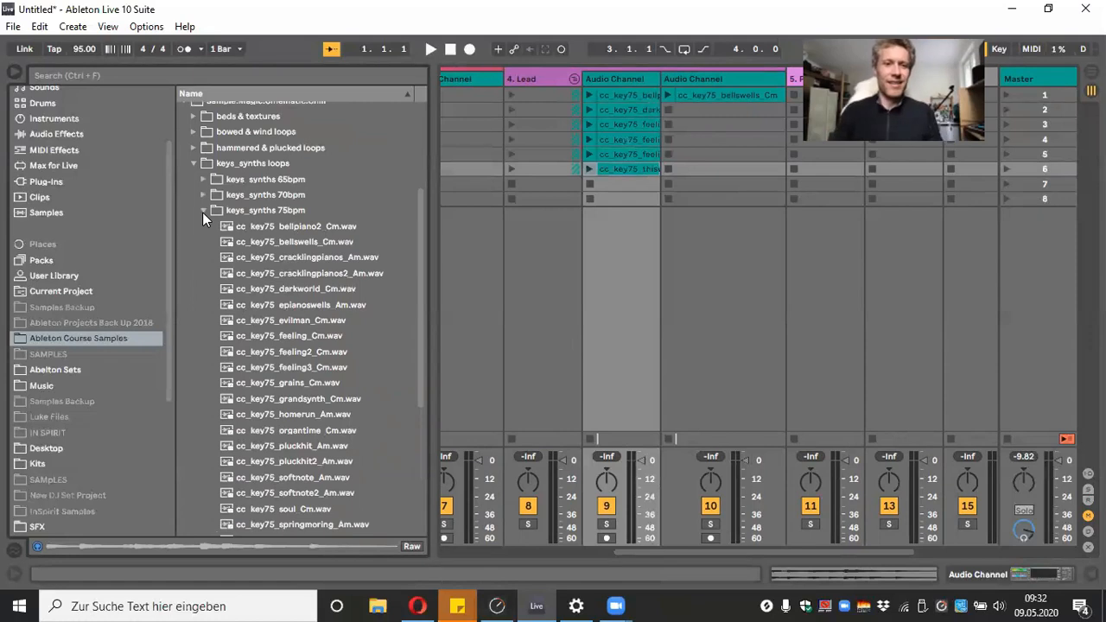
{"action": "left_click", "coordinate": [202, 212]}
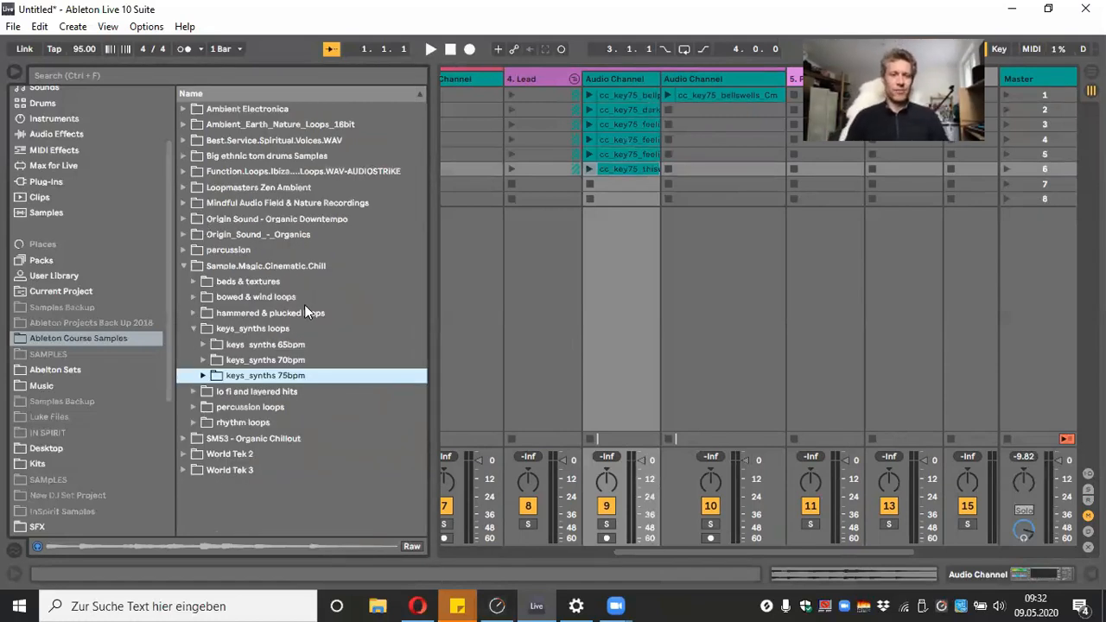
Open the bowed & wind 75bpm loops and audition the Cm loops bowedwrongviolin, bowslap and bowswell
{"action": "left_click", "coordinate": [192, 296]}
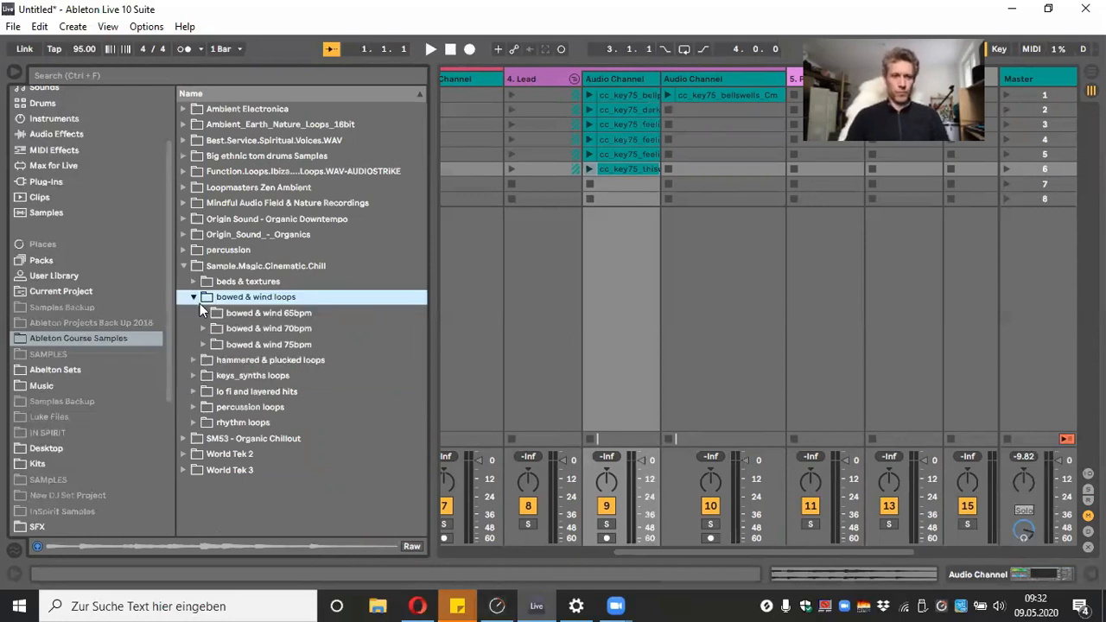
{"action": "left_click", "coordinate": [205, 344]}
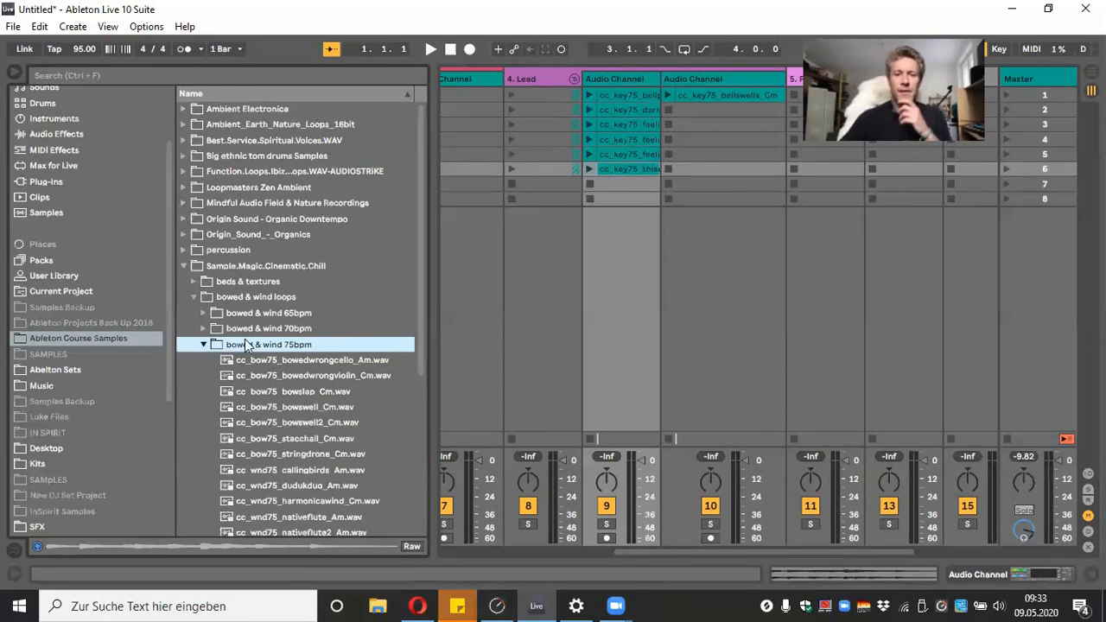
{"action": "left_click", "coordinate": [369, 378]}
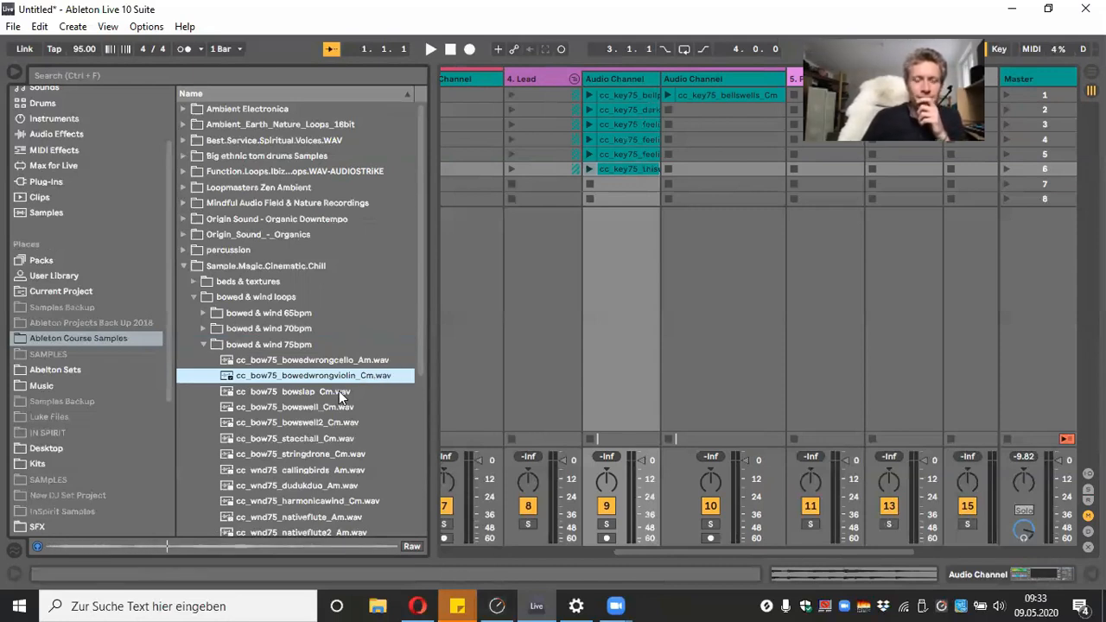
{"action": "left_click", "coordinate": [339, 391]}
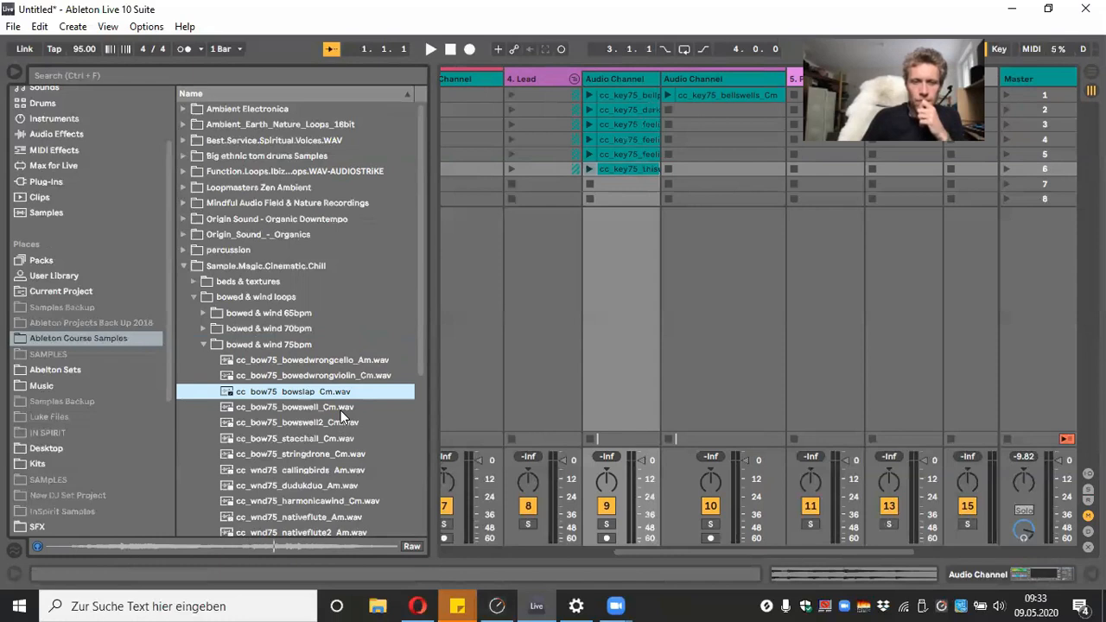
{"action": "left_click", "coordinate": [340, 410]}
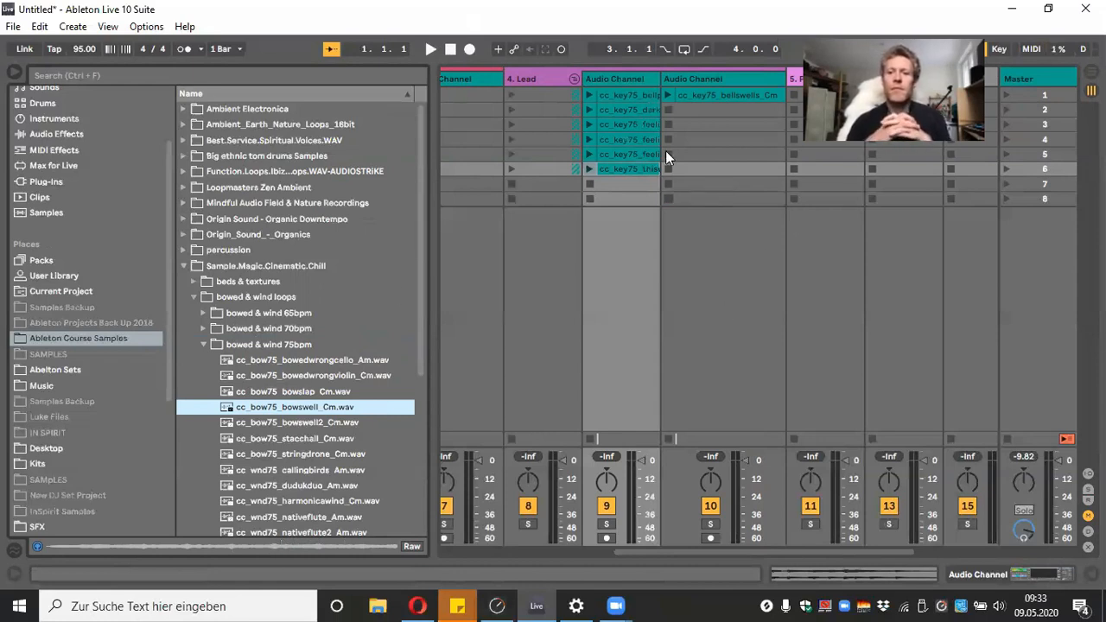
Widen the first Lead audio track and insert an audio track after it with cc_bow75_bowswell_Cm.wav in the first slot
{"action": "left_click_drag", "start_coordinate": [660, 78], "coordinate": [723, 78]}
{"action": "right_click", "coordinate": [686, 82]}
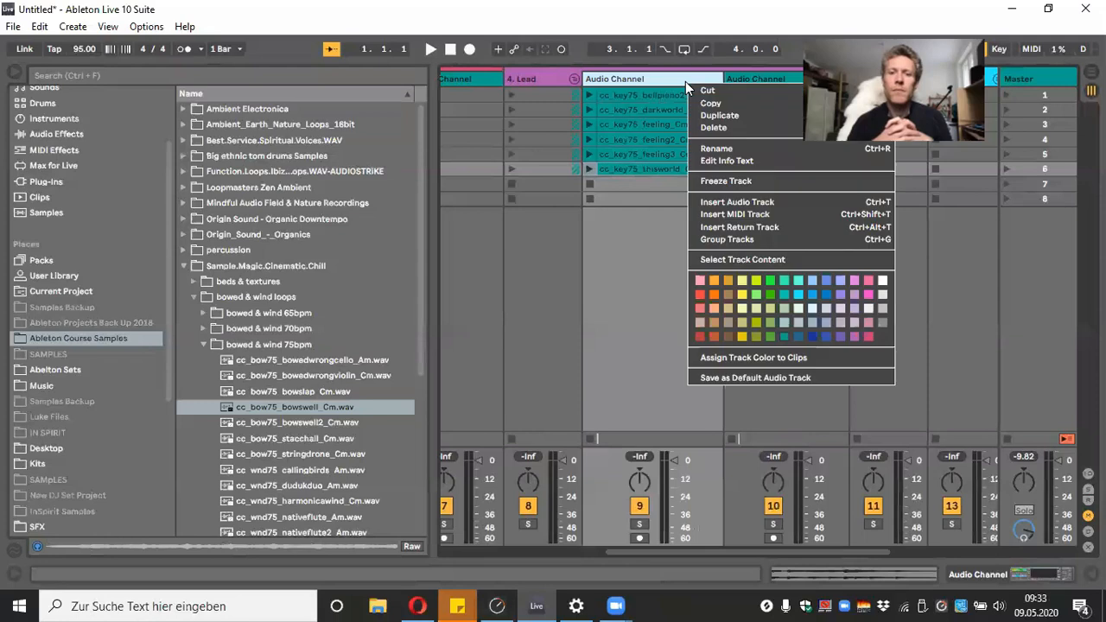
{"action": "left_click", "coordinate": [741, 204]}
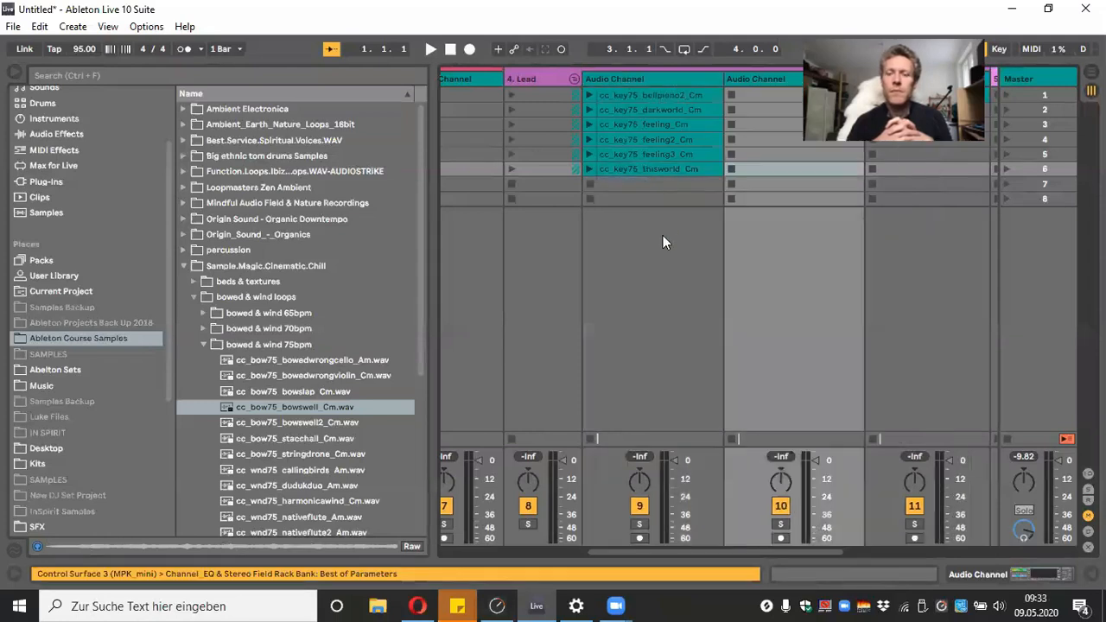
{"action": "left_click_drag", "start_coordinate": [300, 407], "coordinate": [745, 96]}
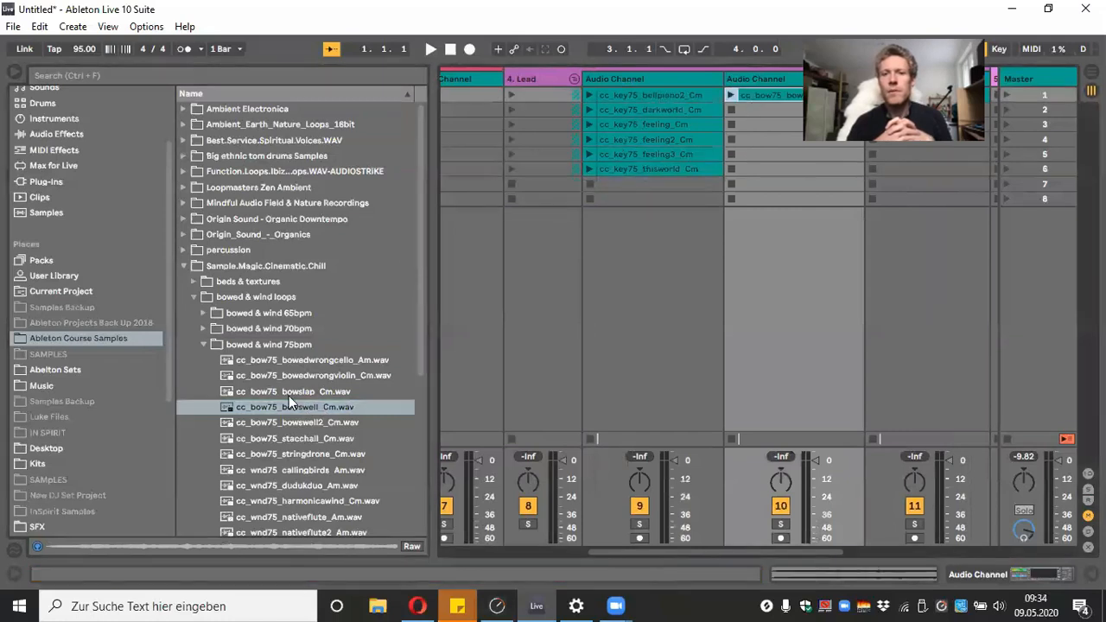
Audition cc_bow75_bowswell2_Cm.wav and load it into slot 2 of the second Lead audio track
{"action": "left_click", "coordinate": [333, 423]}
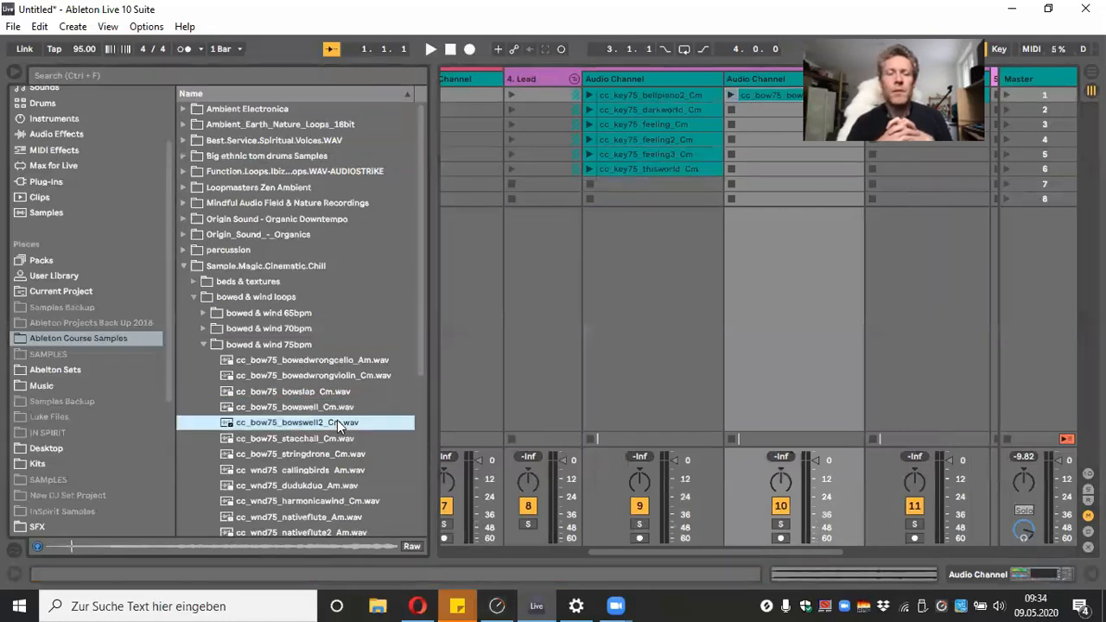
{"action": "left_click_drag", "start_coordinate": [306, 425], "coordinate": [739, 120]}
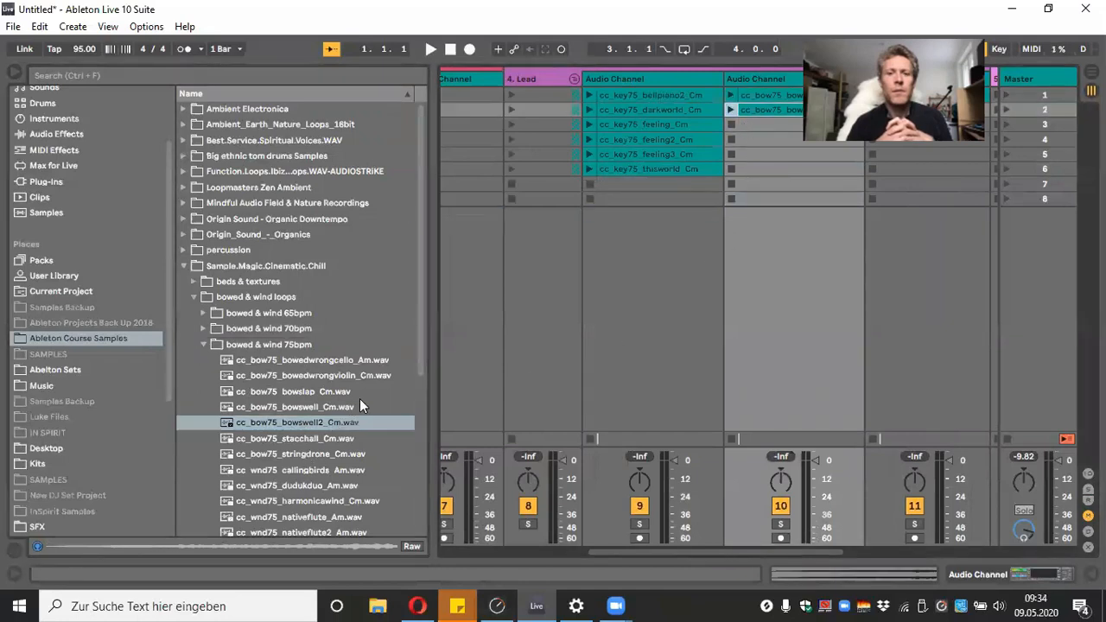
Audition the 75bpm bowed and wind Cm loops stacchall, stringdrone and harmonicawind, and look through the rest of the folder
{"action": "scroll", "coordinate": [346, 419], "scroll_direction": "down", "scroll_amount": 1}
{"action": "left_click", "coordinate": [336, 421]}
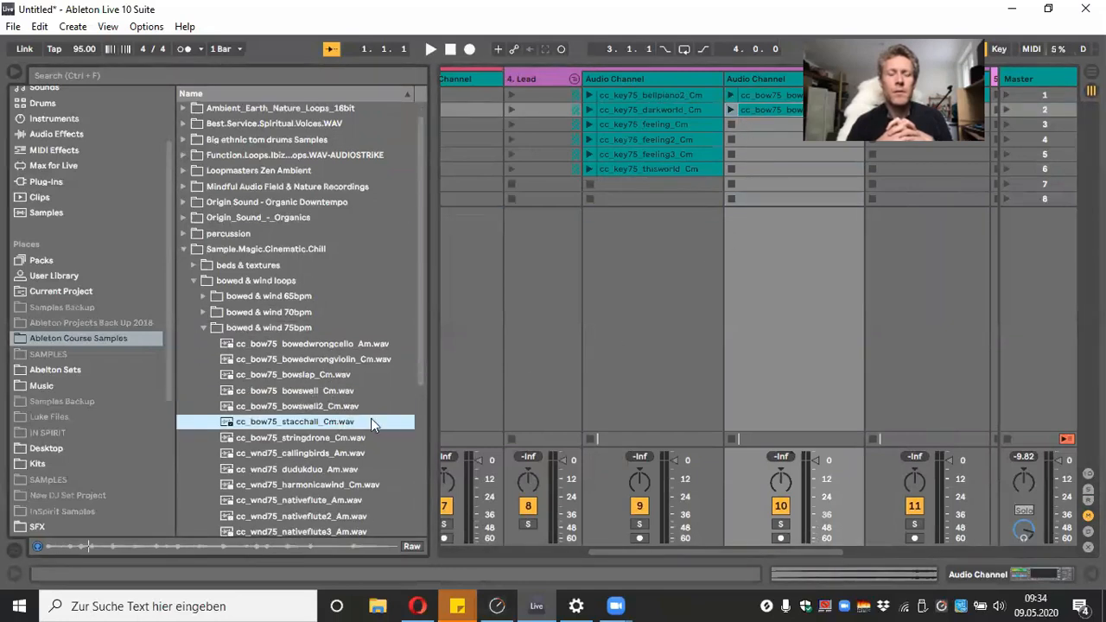
{"action": "scroll", "coordinate": [376, 421], "scroll_direction": "down", "scroll_amount": 2}
{"action": "left_click", "coordinate": [341, 404]}
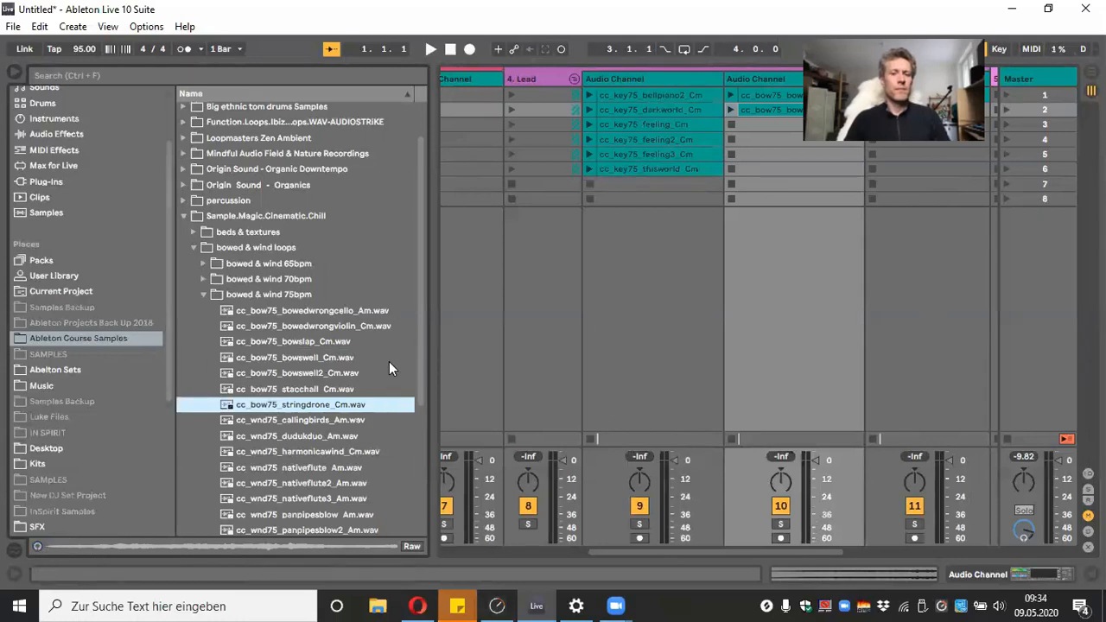
{"action": "scroll", "coordinate": [389, 361], "scroll_direction": "down", "scroll_amount": 2}
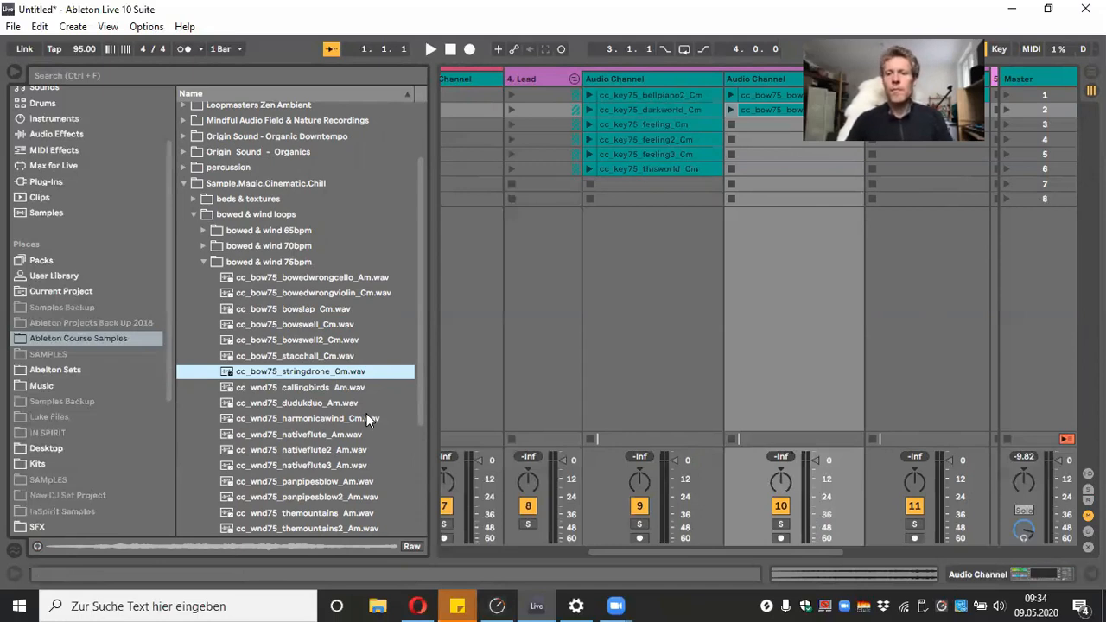
{"action": "left_click", "coordinate": [354, 419]}
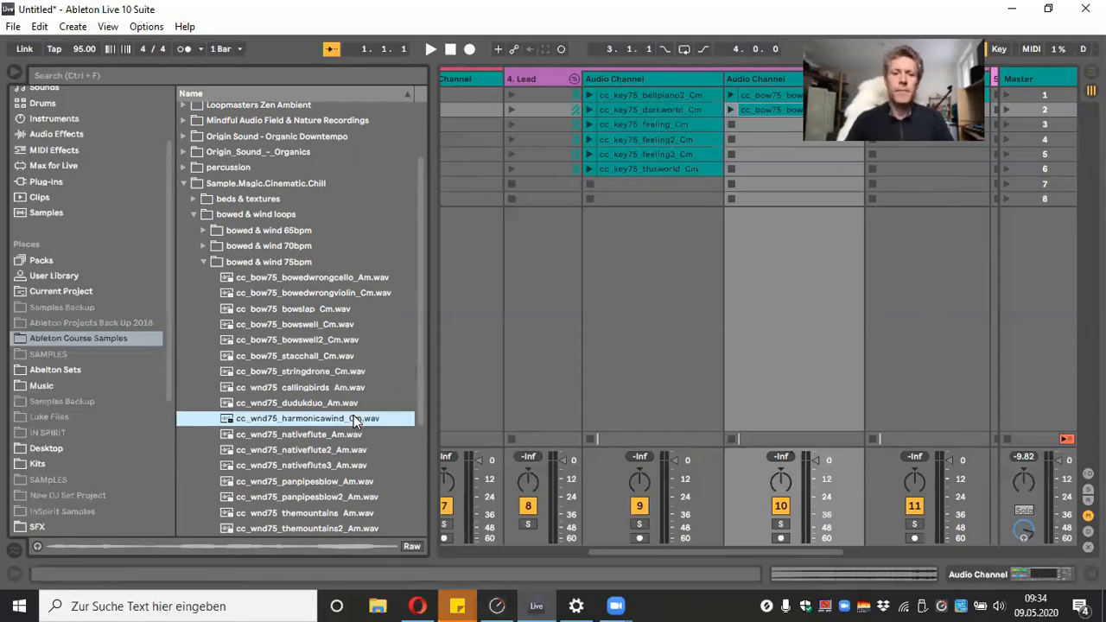
{"action": "left_click", "coordinate": [36, 543]}
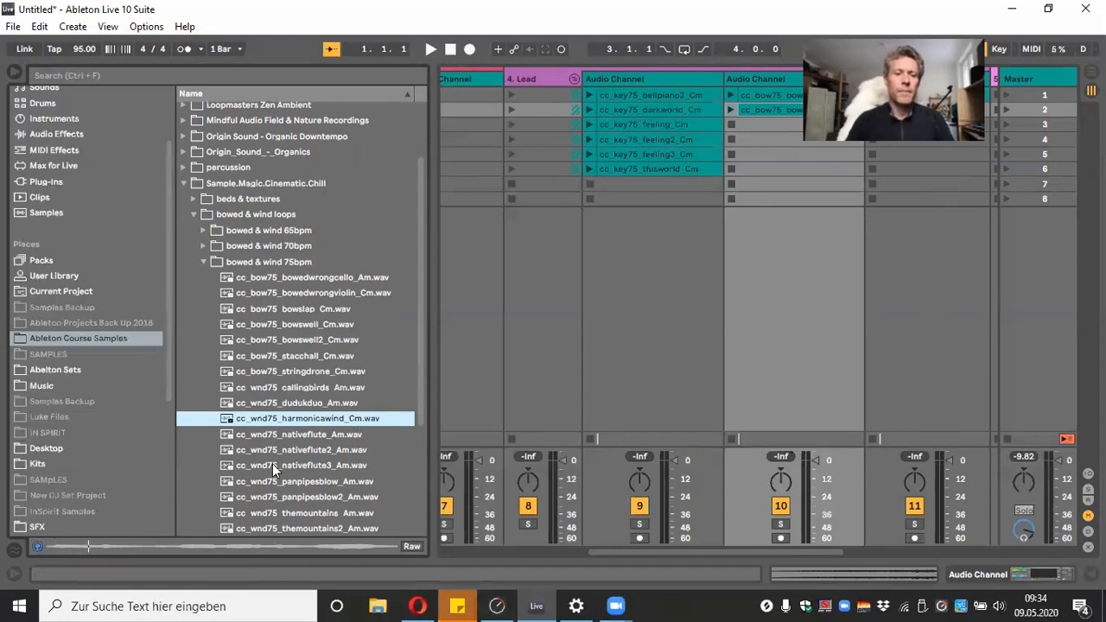
{"action": "scroll", "coordinate": [313, 465], "scroll_direction": "down", "scroll_amount": 3}
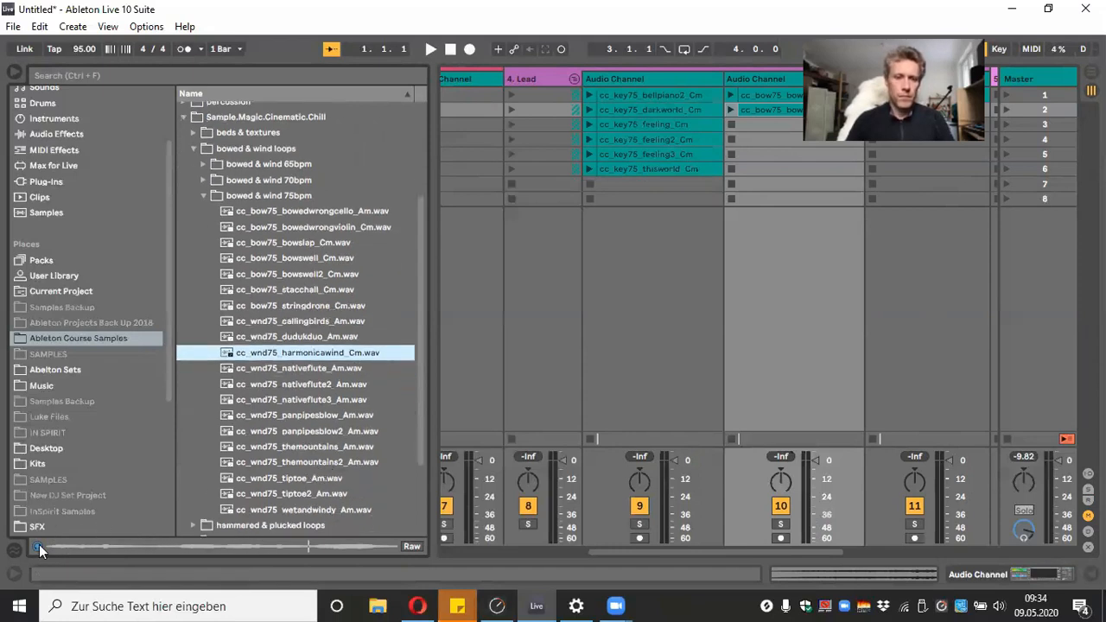
{"action": "scroll", "coordinate": [361, 399], "scroll_direction": "down", "scroll_amount": 1}
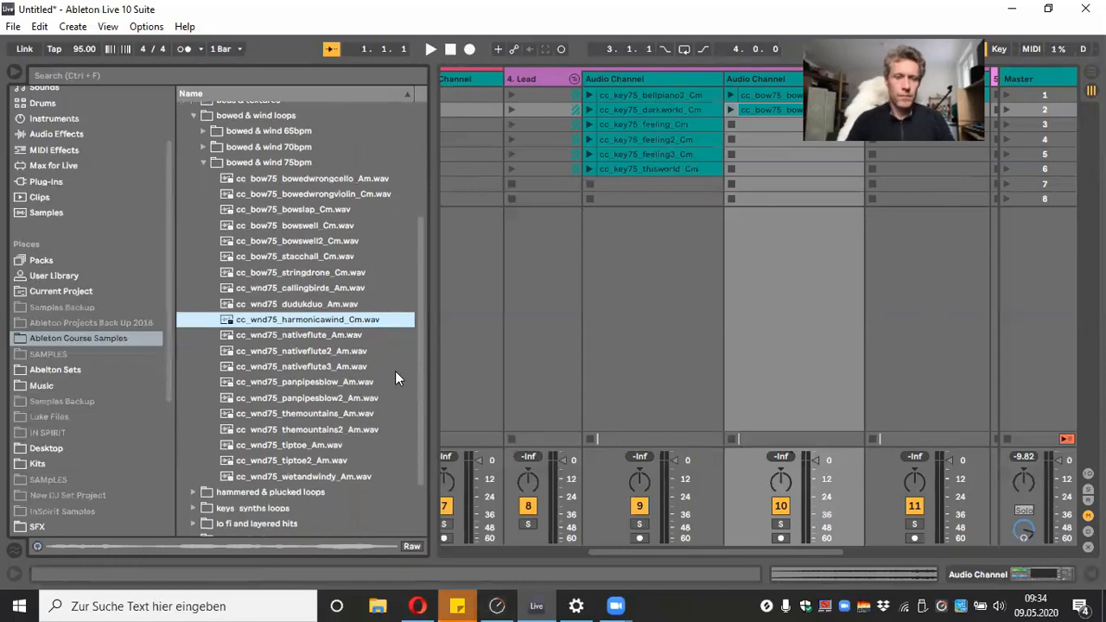
{"action": "scroll", "coordinate": [395, 371], "scroll_direction": "down", "scroll_amount": 3}
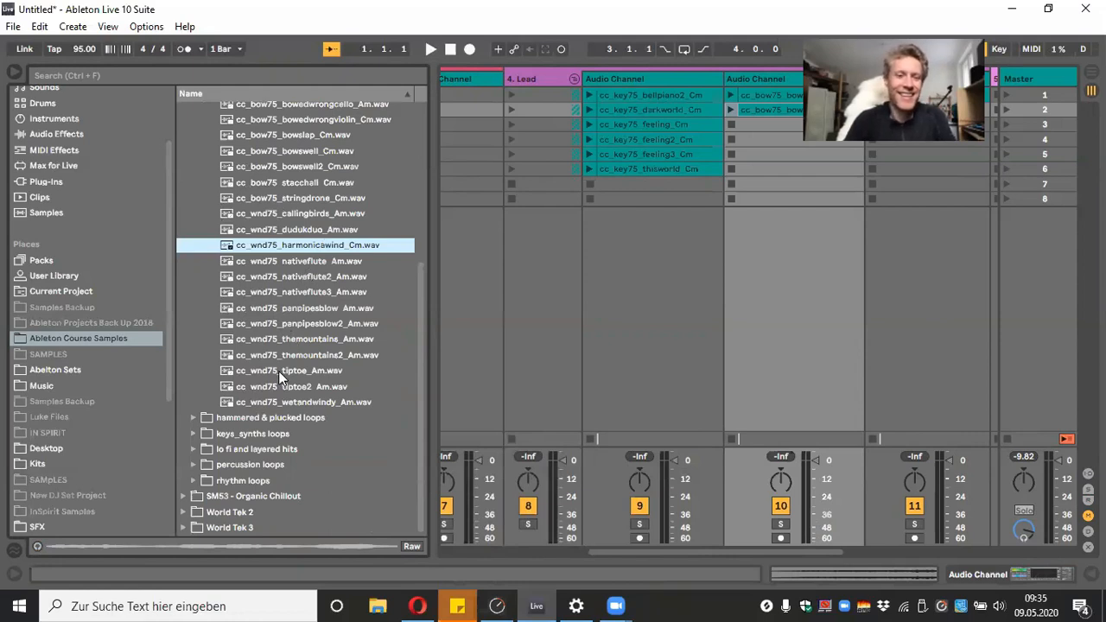
Open the hammered & plucked 75bpm loops and audition the Cm loops glockhits, glockhits2 and glockhits3
{"action": "left_click", "coordinate": [194, 415]}
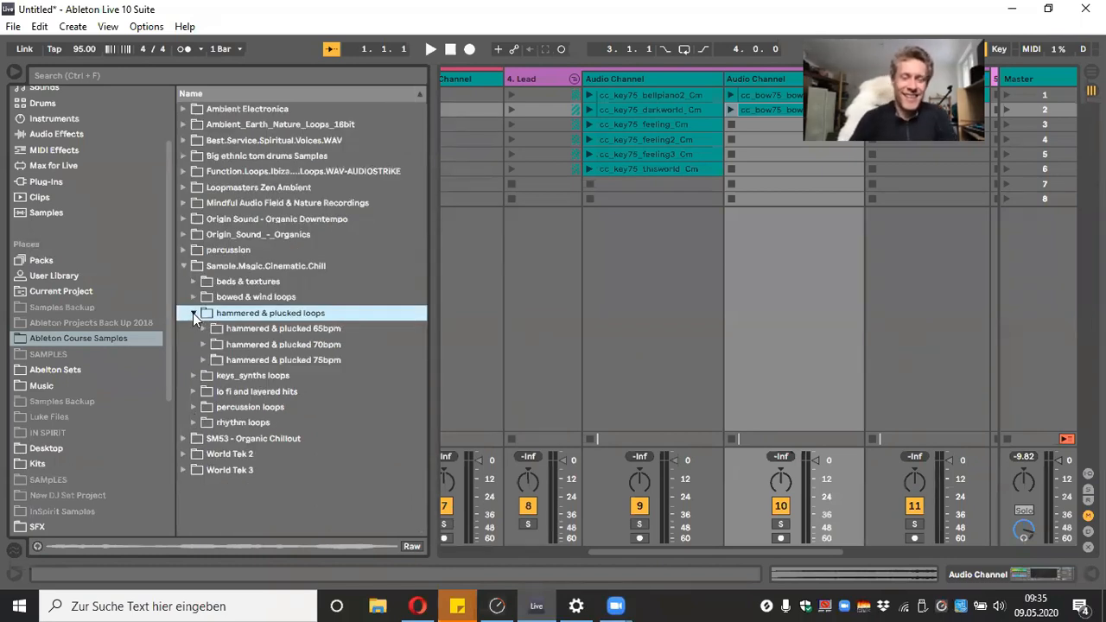
{"action": "left_click", "coordinate": [203, 358]}
{"action": "scroll", "coordinate": [365, 389], "scroll_direction": "down", "scroll_amount": 4}
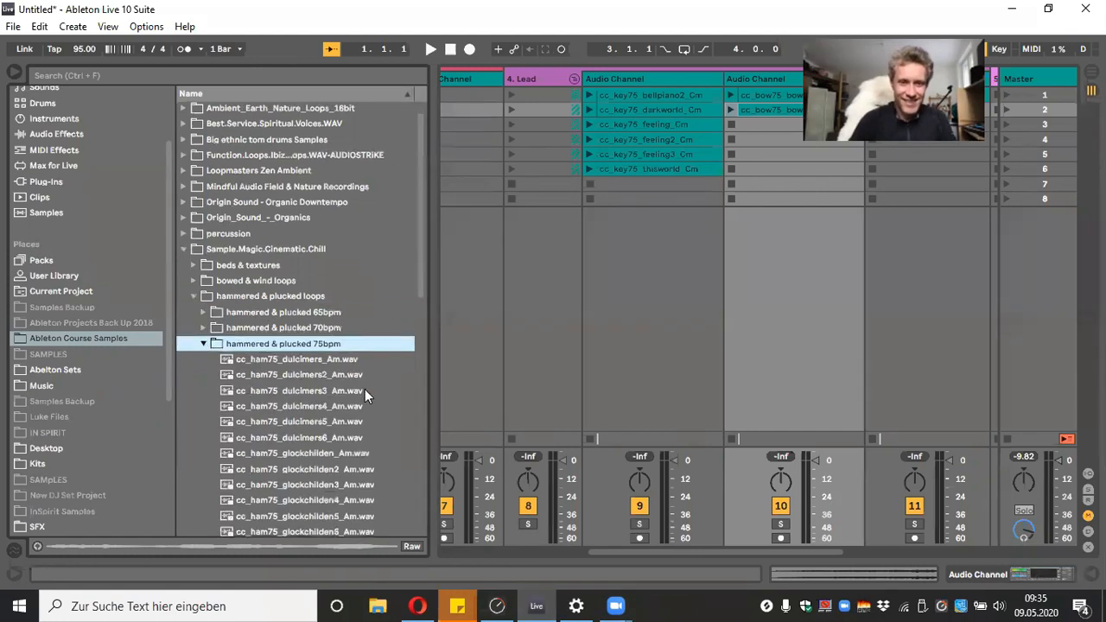
{"action": "scroll", "coordinate": [382, 341], "scroll_direction": "down", "scroll_amount": 4}
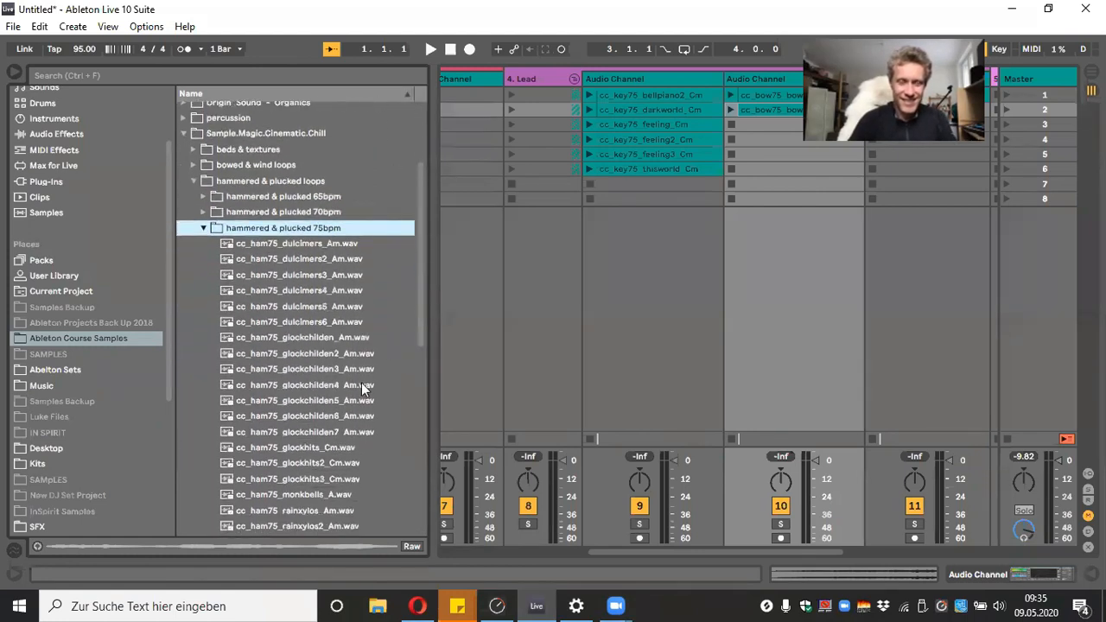
{"action": "left_click", "coordinate": [321, 448]}
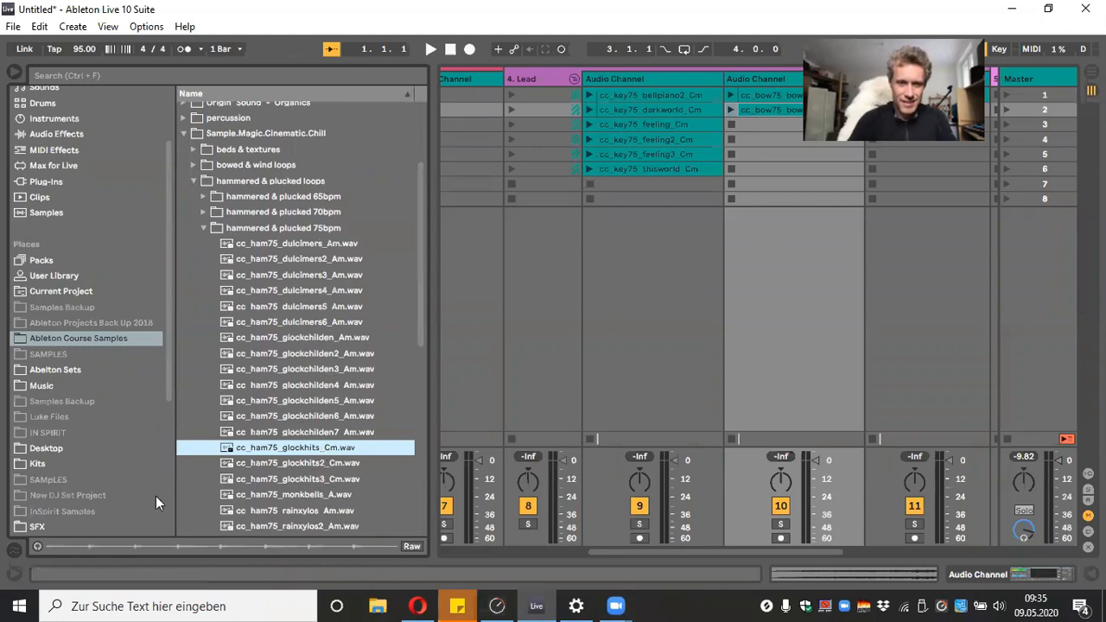
{"action": "left_click", "coordinate": [37, 548]}
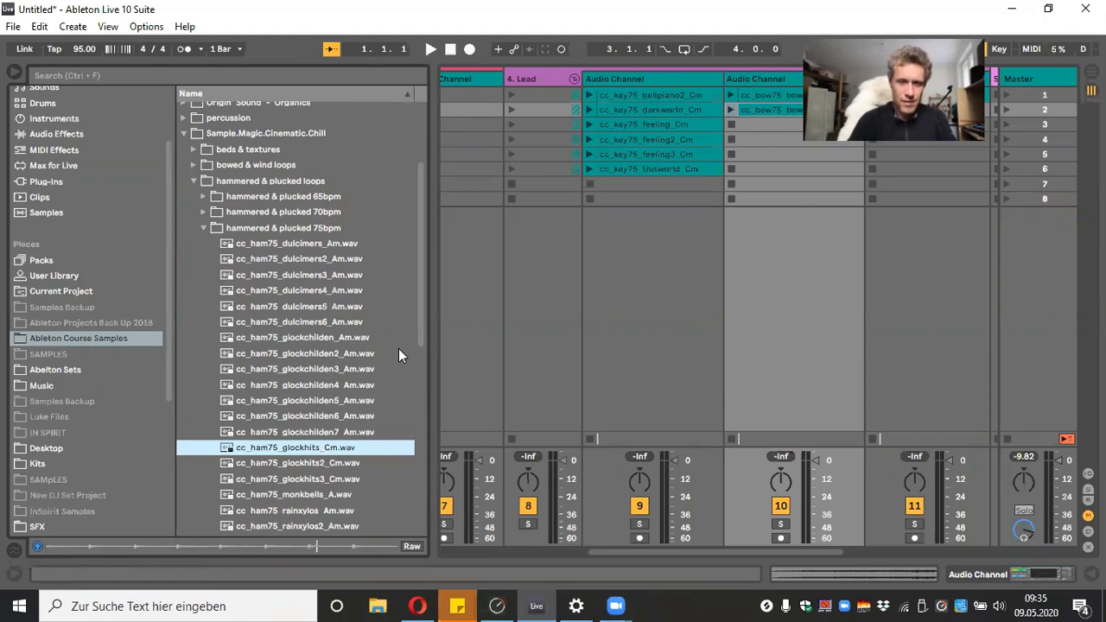
{"action": "scroll", "coordinate": [393, 358], "scroll_direction": "down", "scroll_amount": 2}
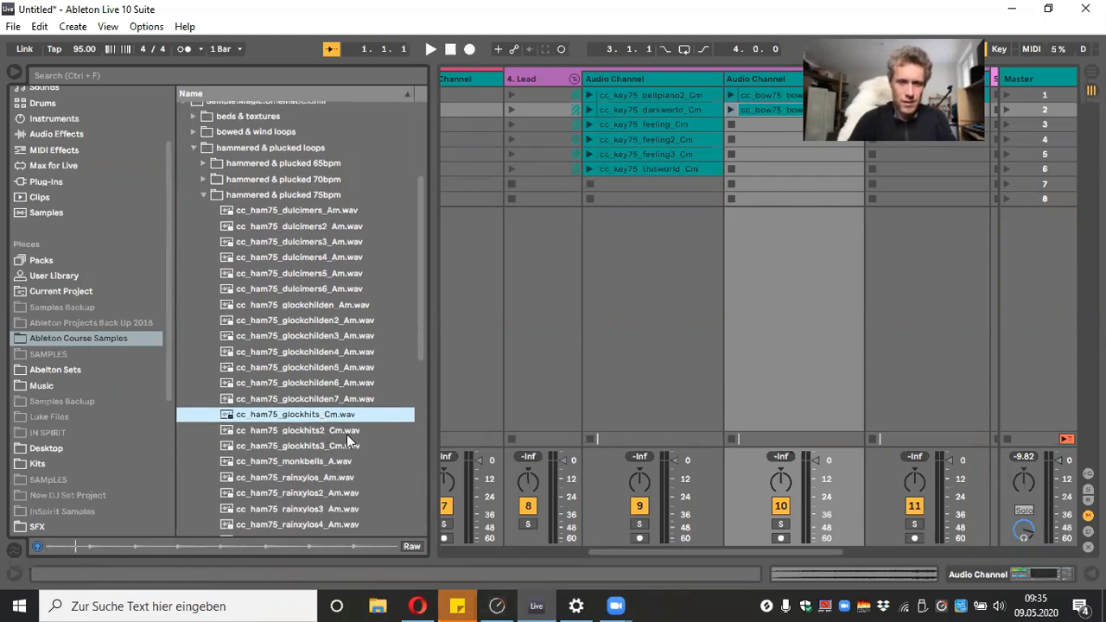
{"action": "left_click", "coordinate": [345, 431]}
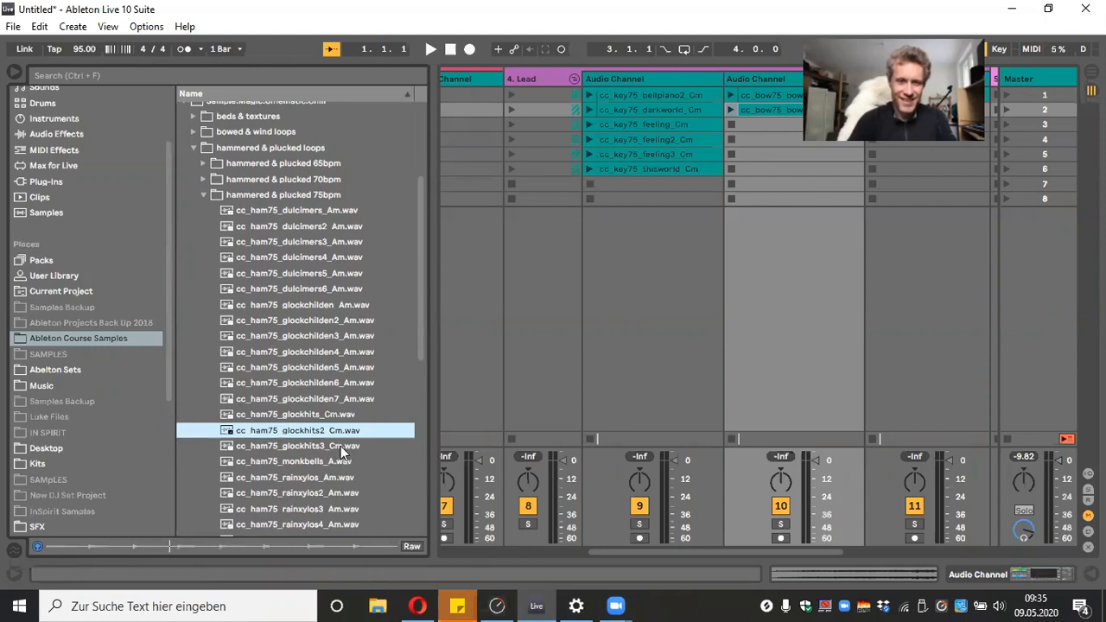
{"action": "left_click", "coordinate": [341, 446]}
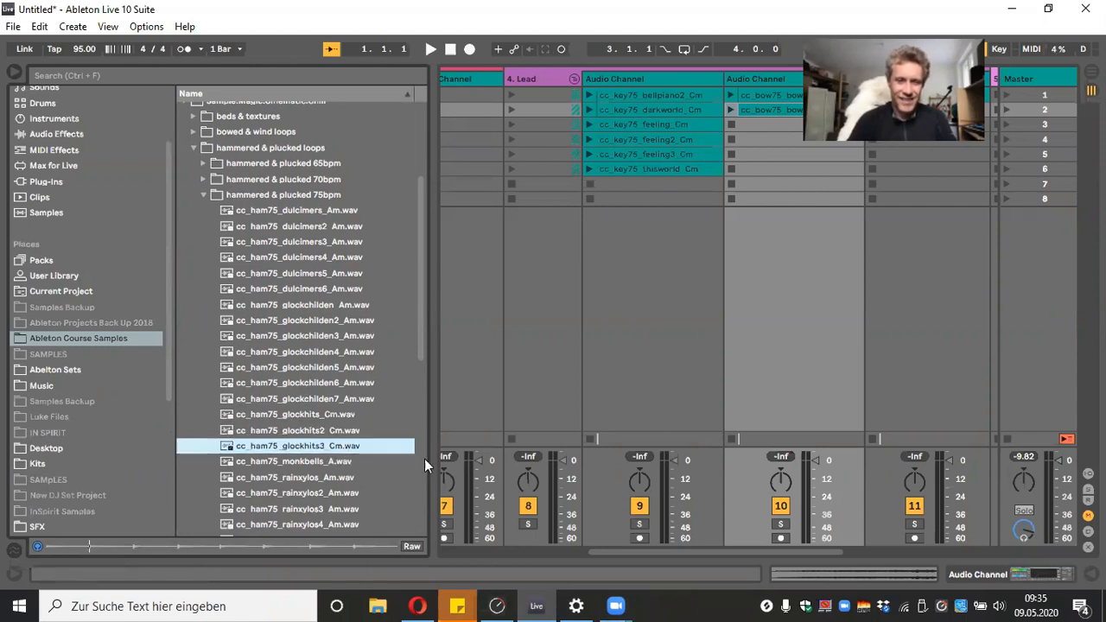
Load the glockhits, glockhits2 and glockhits3 Cm loops into slots 4, 5 and 6 of the second Lead audio track
{"action": "scroll", "coordinate": [573, 503], "scroll_direction": "right", "scroll_amount": 2}
{"action": "left_click_drag", "start_coordinate": [320, 411], "coordinate": [641, 140]}
{"action": "left_click_drag", "start_coordinate": [343, 431], "coordinate": [655, 154]}
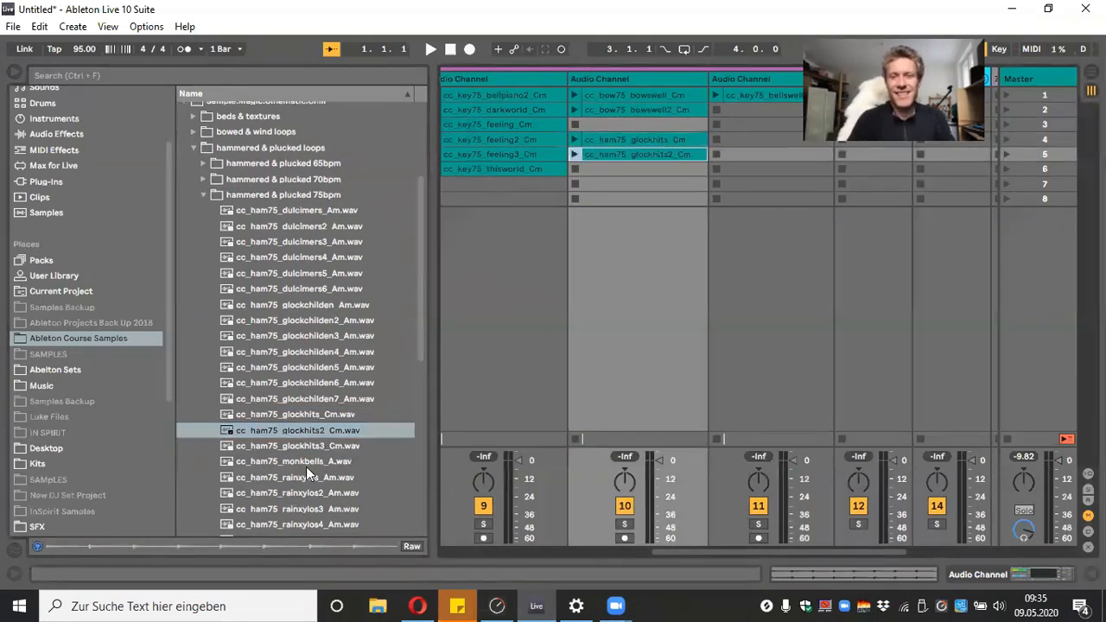
{"action": "left_click_drag", "start_coordinate": [316, 445], "coordinate": [644, 170]}
Audition toypiano and the two delayguitar Cm loops, loading delayguitar and delayguitar2 into slots 7 and 8 of the second Lead audio track
{"action": "scroll", "coordinate": [335, 354], "scroll_direction": "down", "scroll_amount": 5}
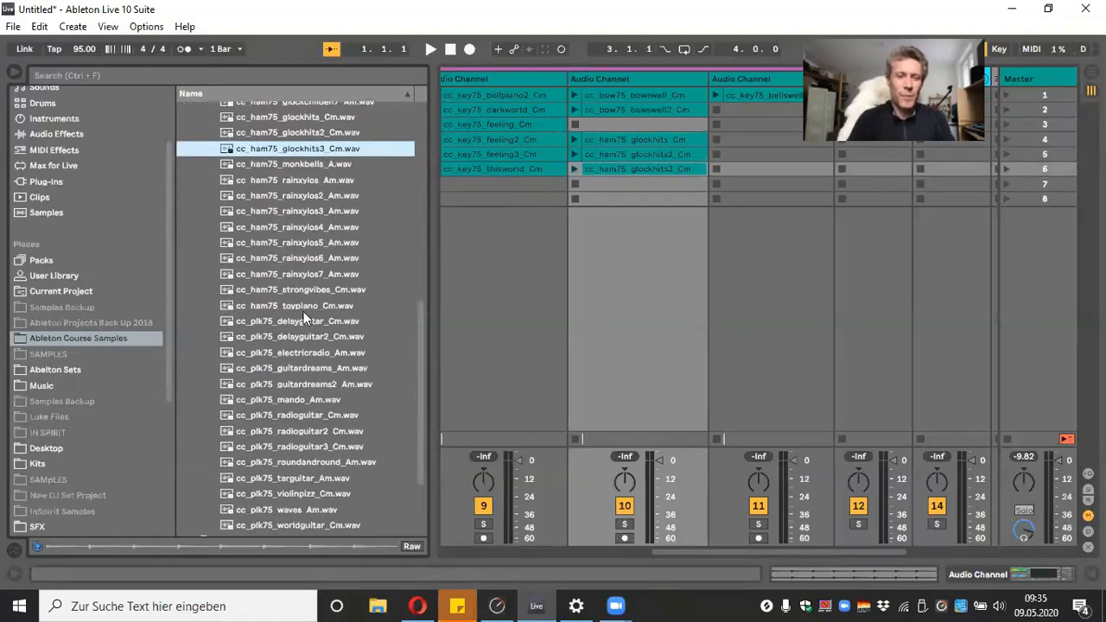
{"action": "left_click", "coordinate": [305, 308]}
{"action": "left_click", "coordinate": [328, 319]}
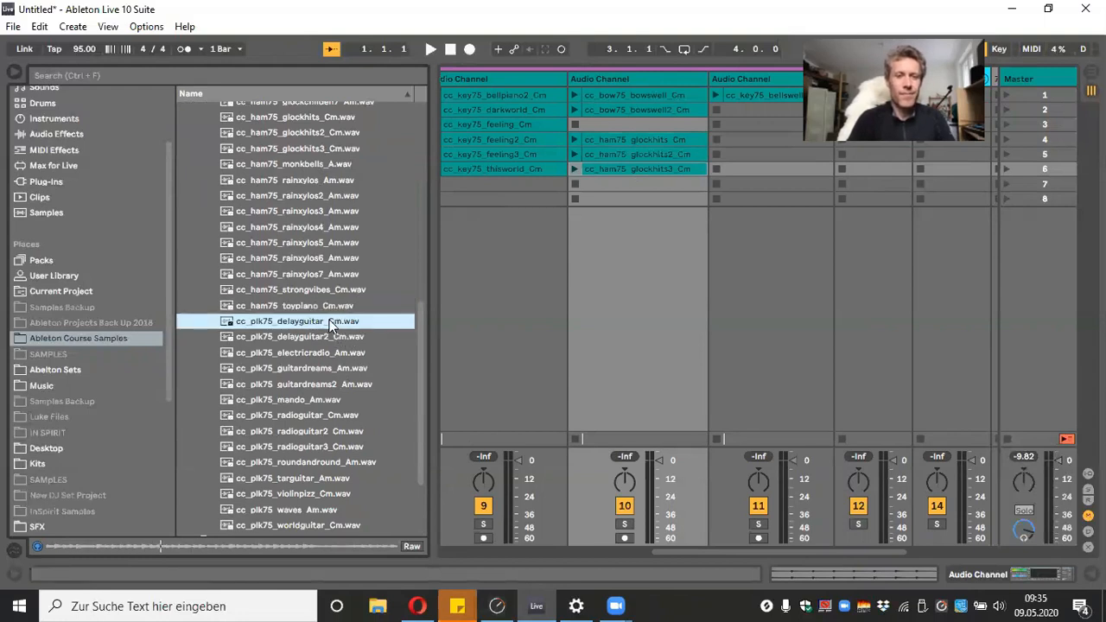
{"action": "left_click_drag", "start_coordinate": [329, 321], "coordinate": [603, 188]}
{"action": "left_click", "coordinate": [319, 335]}
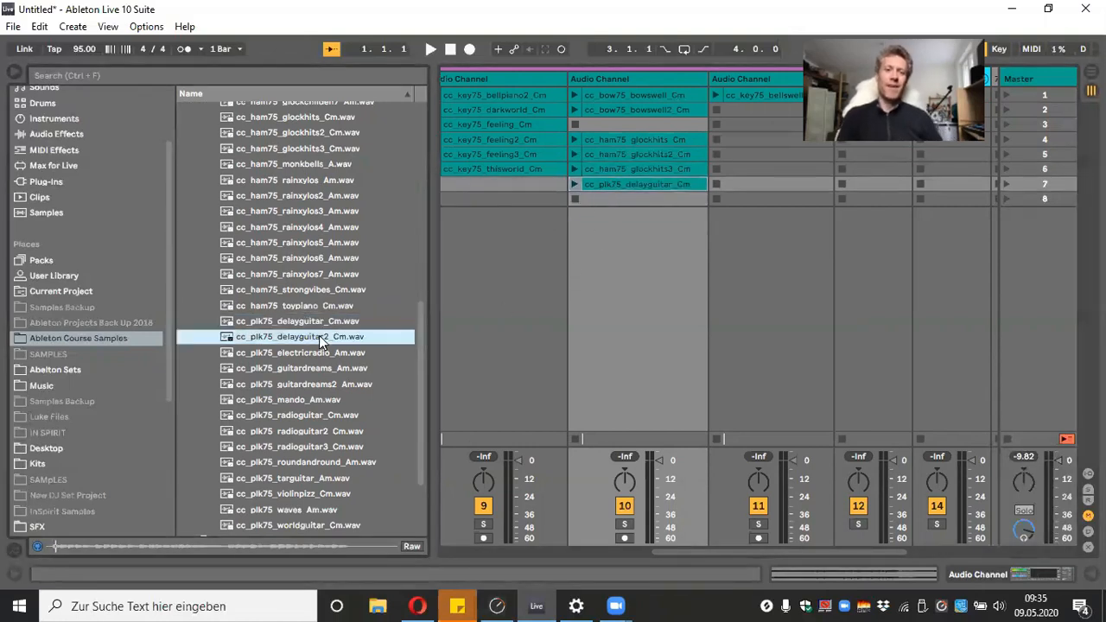
{"action": "left_click_drag", "start_coordinate": [319, 335], "coordinate": [626, 199]}
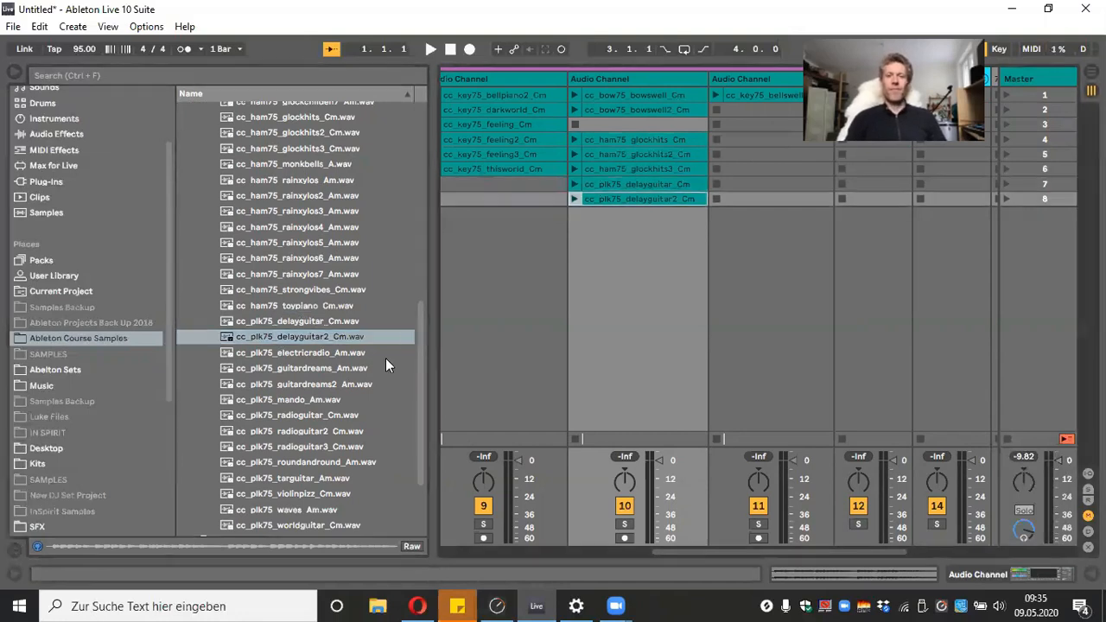
Audition the radioguitar and violinpizz Cm loops and load cc_plk75_violinpizz_Cm.wav into slot 7 of the first Lead audio track
{"action": "left_click", "coordinate": [352, 413]}
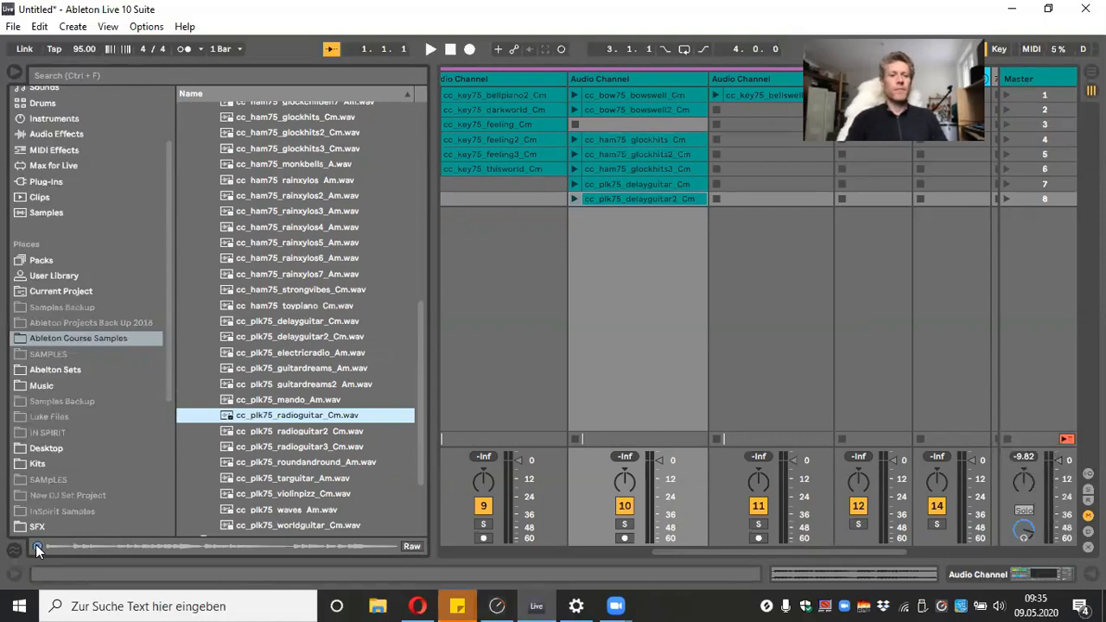
{"action": "scroll", "coordinate": [337, 448], "scroll_direction": "down", "scroll_amount": 3}
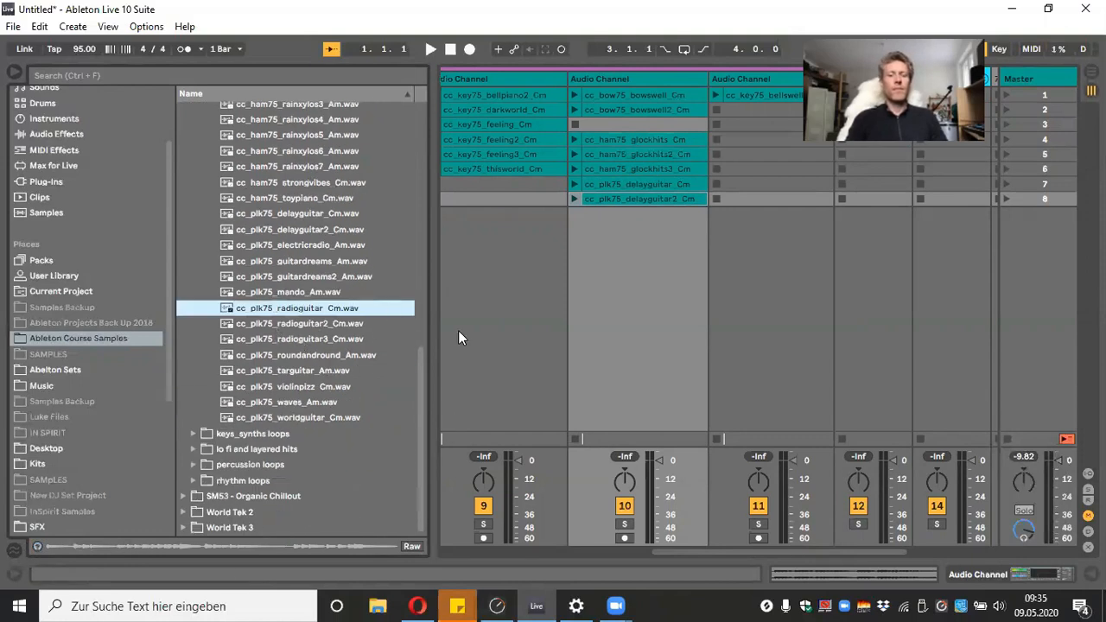
{"action": "left_click", "coordinate": [328, 387]}
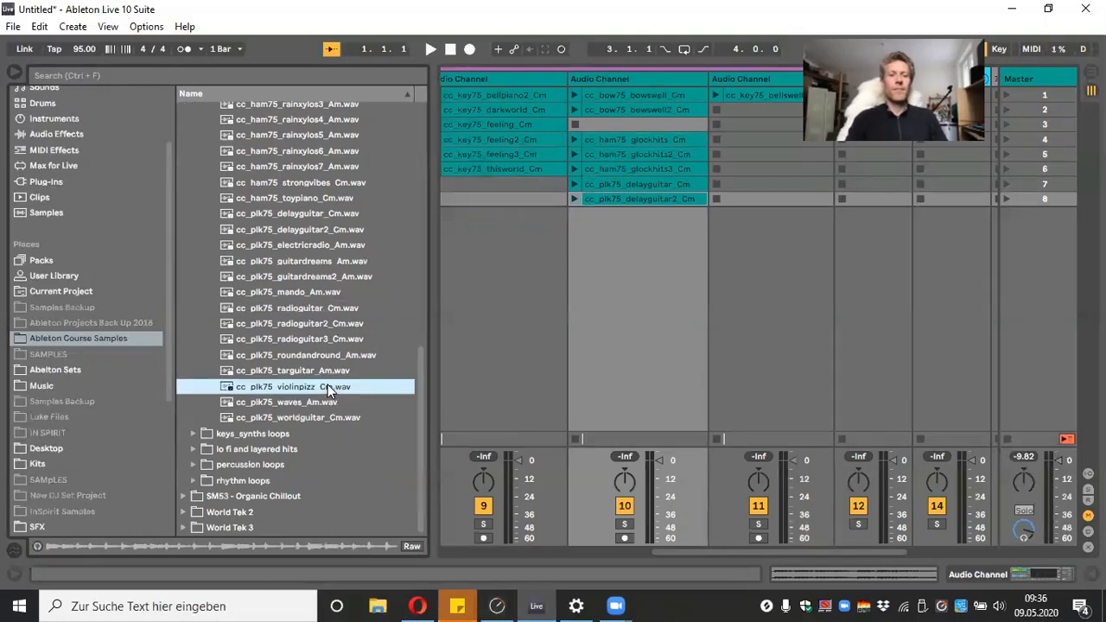
{"action": "left_click", "coordinate": [36, 548]}
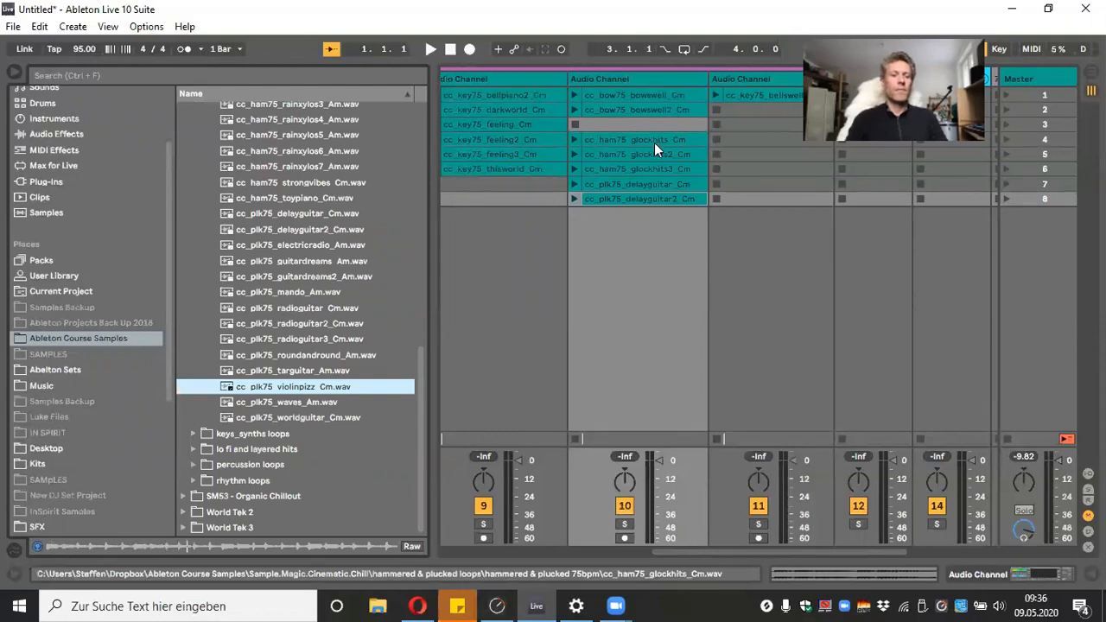
{"action": "left_click", "coordinate": [35, 548]}
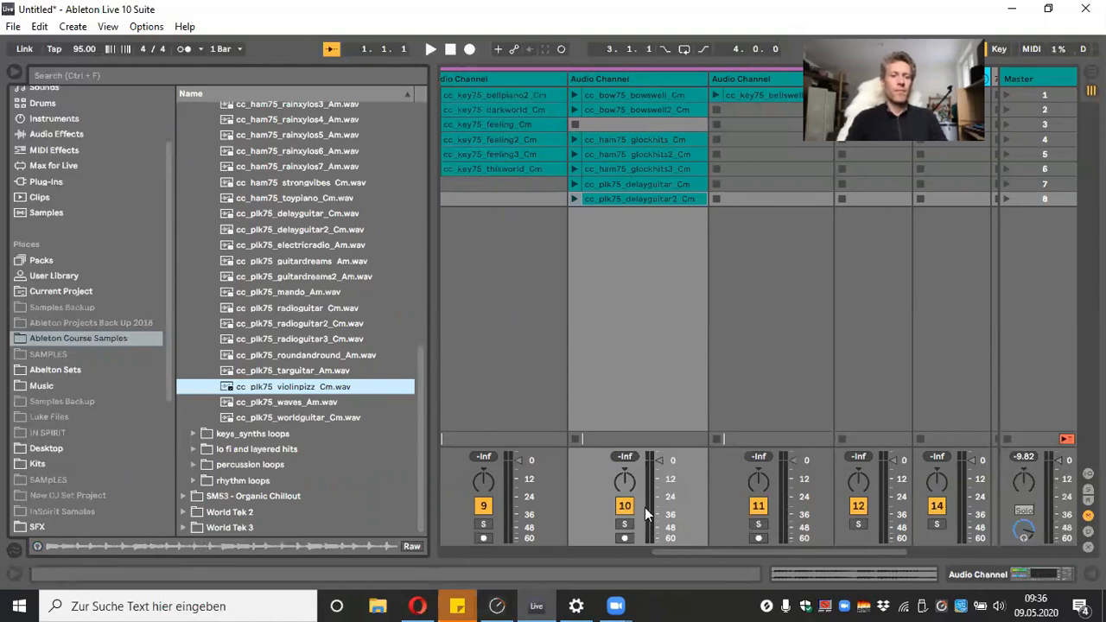
{"action": "scroll", "coordinate": [645, 508], "scroll_direction": "left", "scroll_amount": 1}
{"action": "left_click_drag", "start_coordinate": [315, 389], "coordinate": [597, 185]}
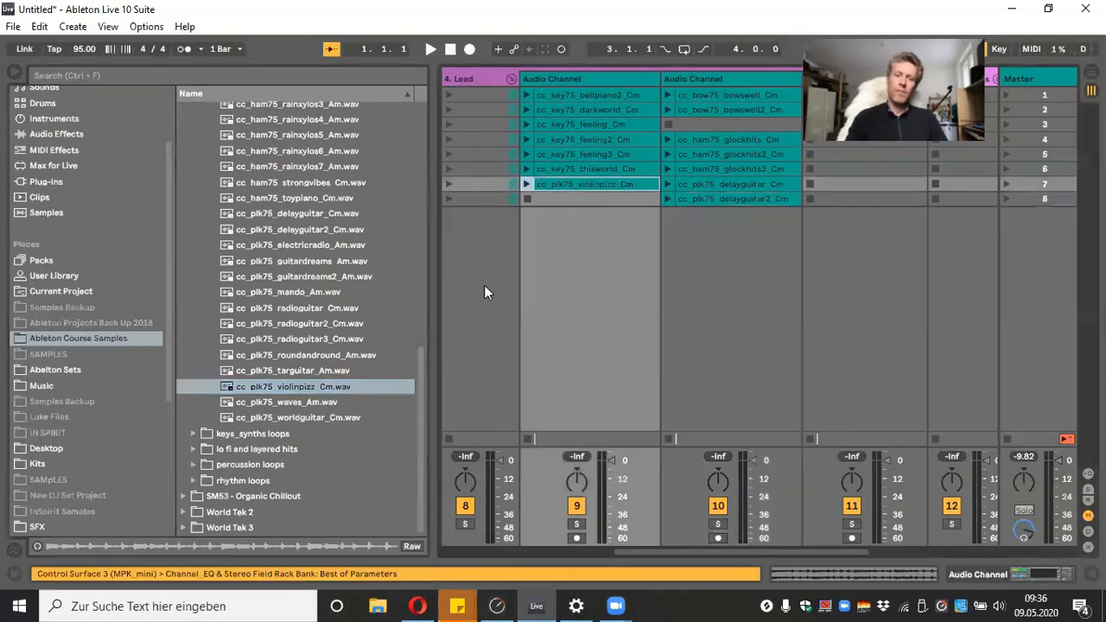
Audition the plucked loop cc_plk75_worldguitar_Cm.wav, stopping its preview at the end
{"action": "left_click", "coordinate": [314, 418]}
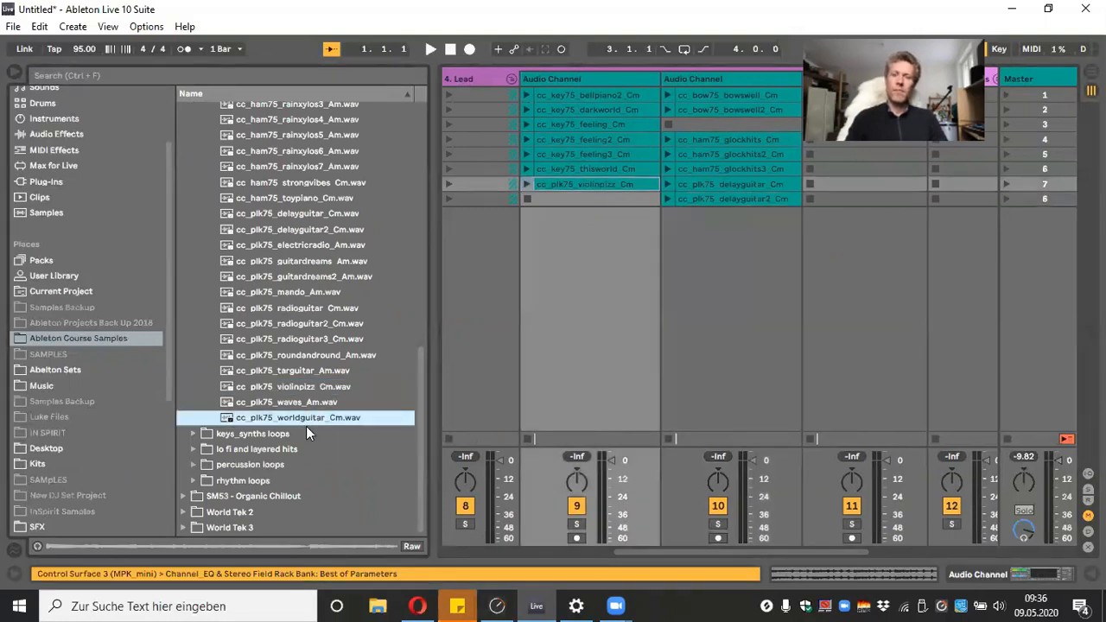
{"action": "left_click", "coordinate": [37, 547]}
{"action": "left_click", "coordinate": [37, 546]}
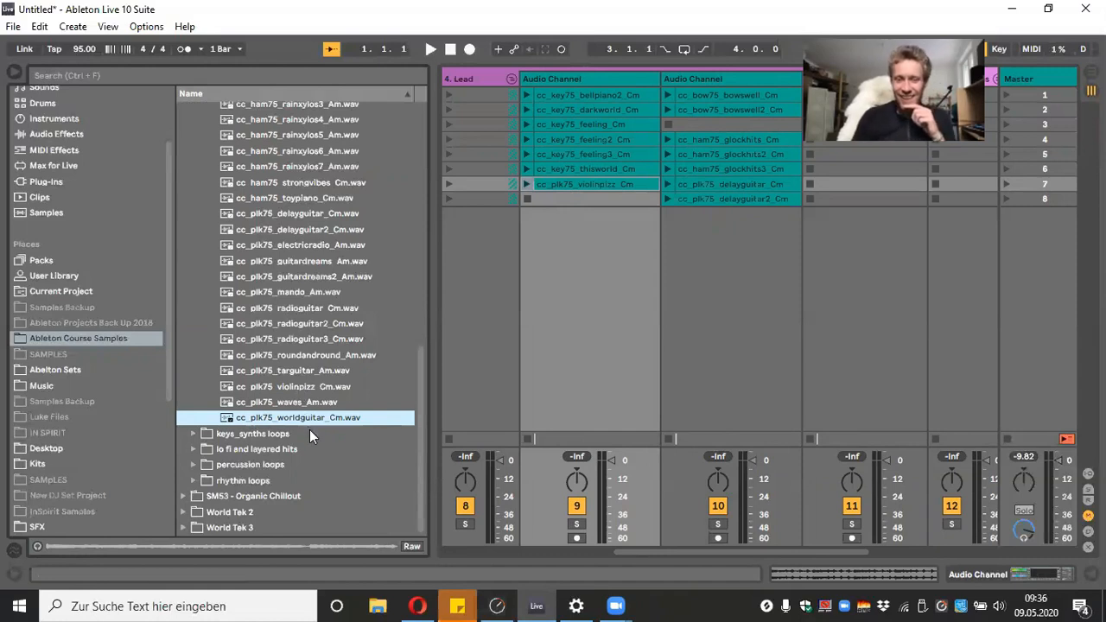
Delete the Channel_EQ & Stereo Field effect rack from the 1 Drones track in the Pads group
{"action": "left_click", "coordinate": [13, 72]}
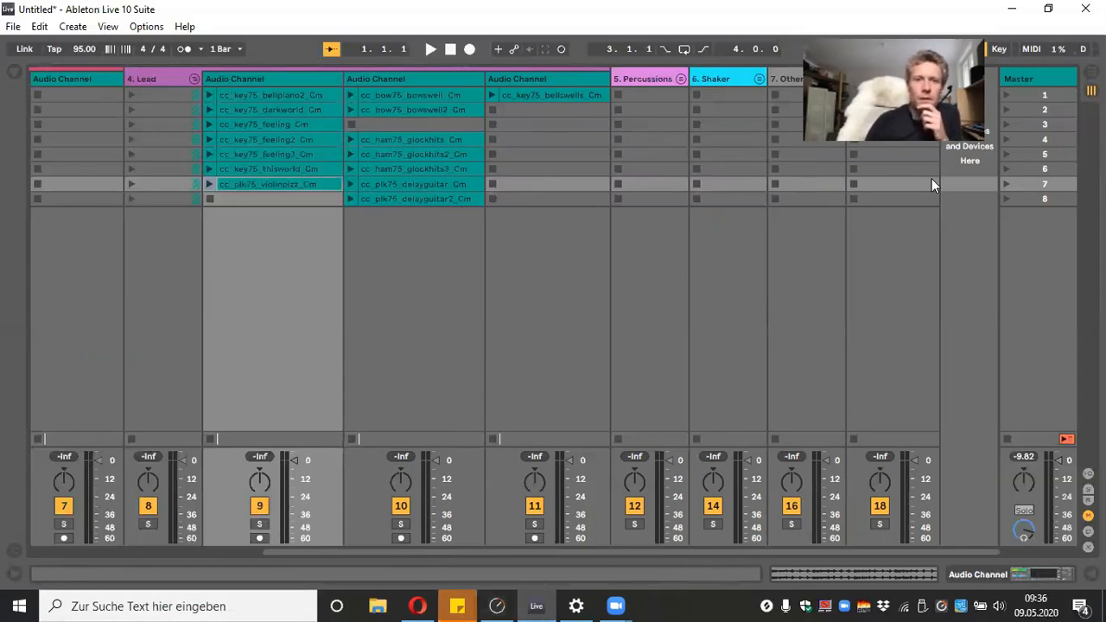
{"action": "scroll", "coordinate": [128, 522], "scroll_direction": "left", "scroll_amount": 5}
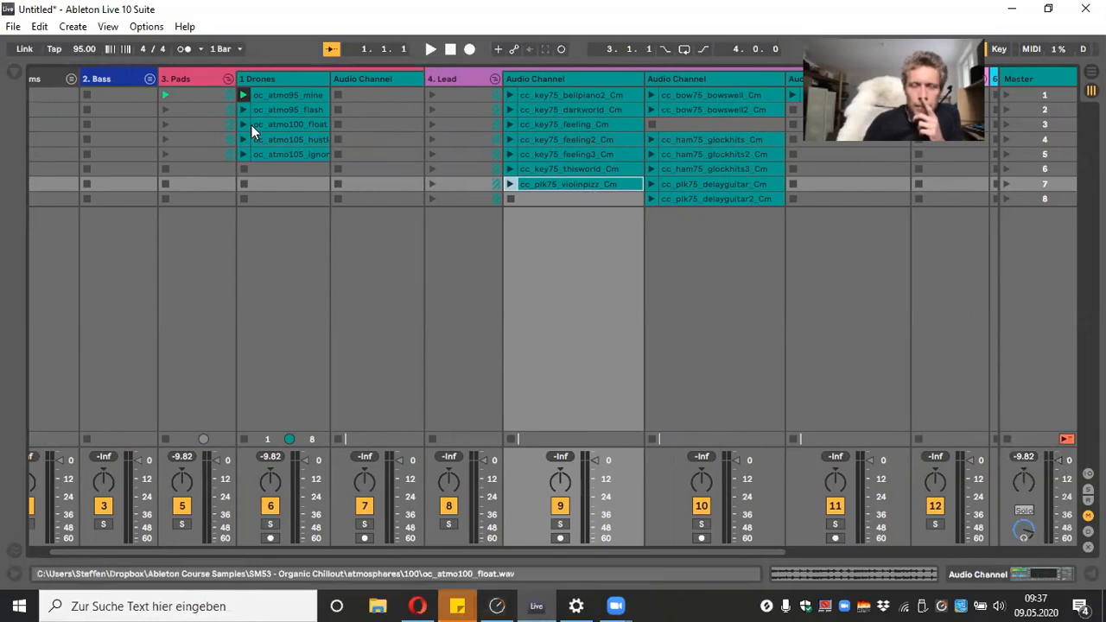
{"action": "double_click", "coordinate": [277, 78]}
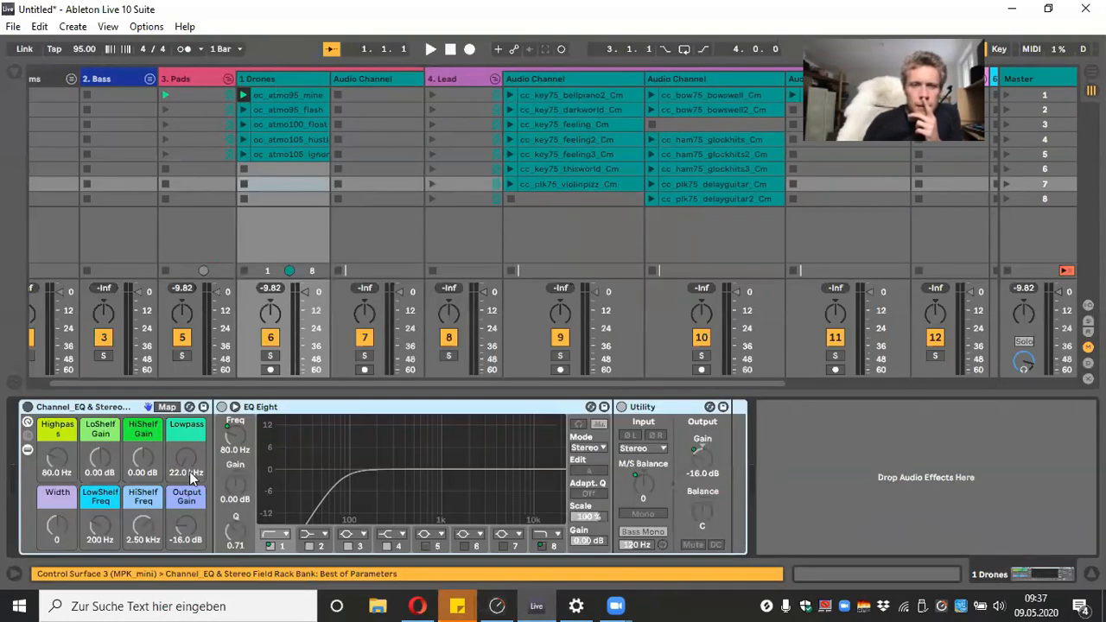
{"action": "right_click", "coordinate": [115, 411]}
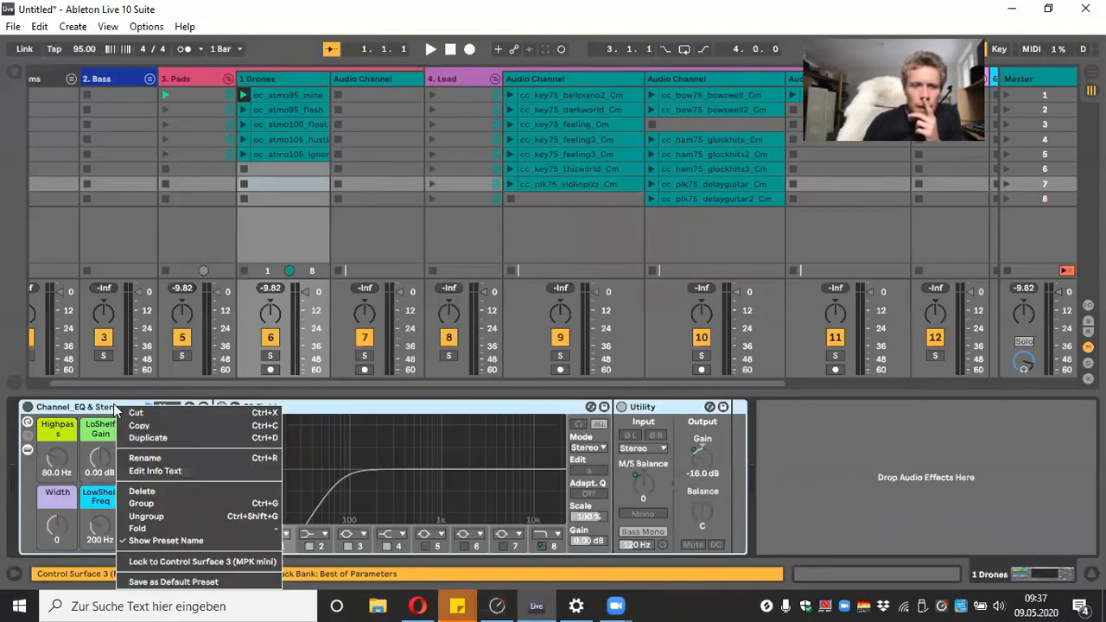
{"action": "left_click", "coordinate": [178, 494]}
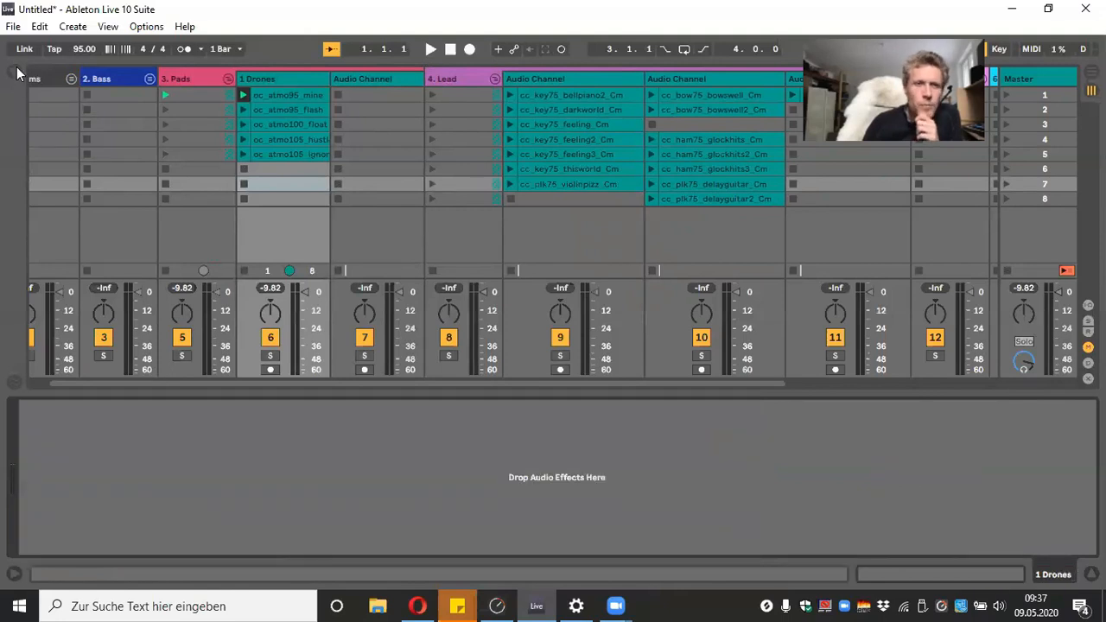
Load the Tuner audio effect onto the 1 Drones track
{"action": "left_click", "coordinate": [13, 74]}
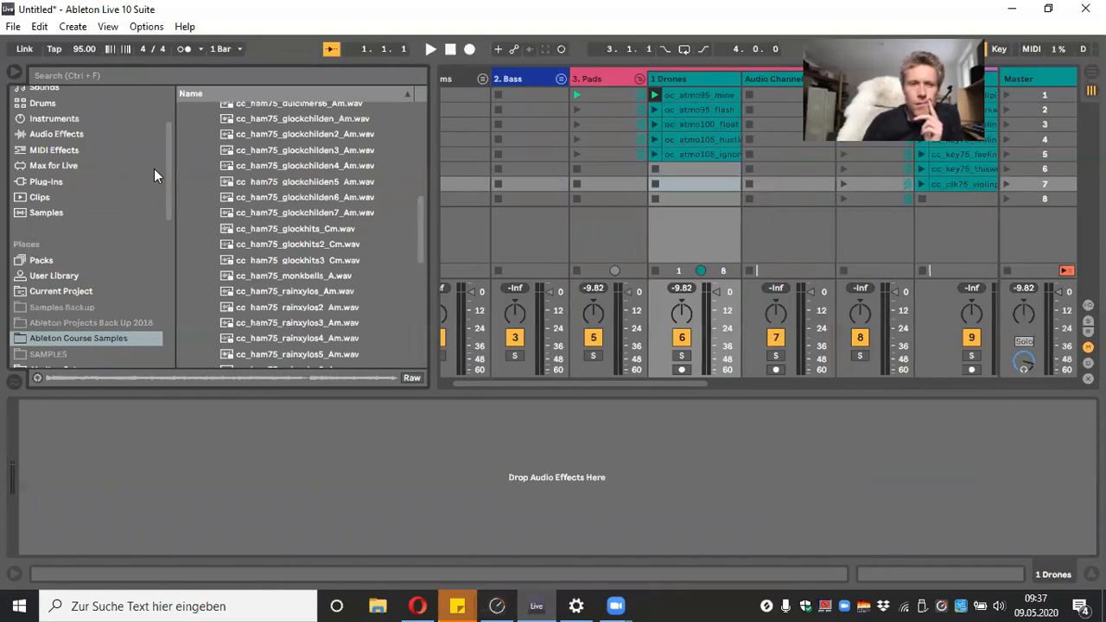
{"action": "left_click", "coordinate": [83, 137]}
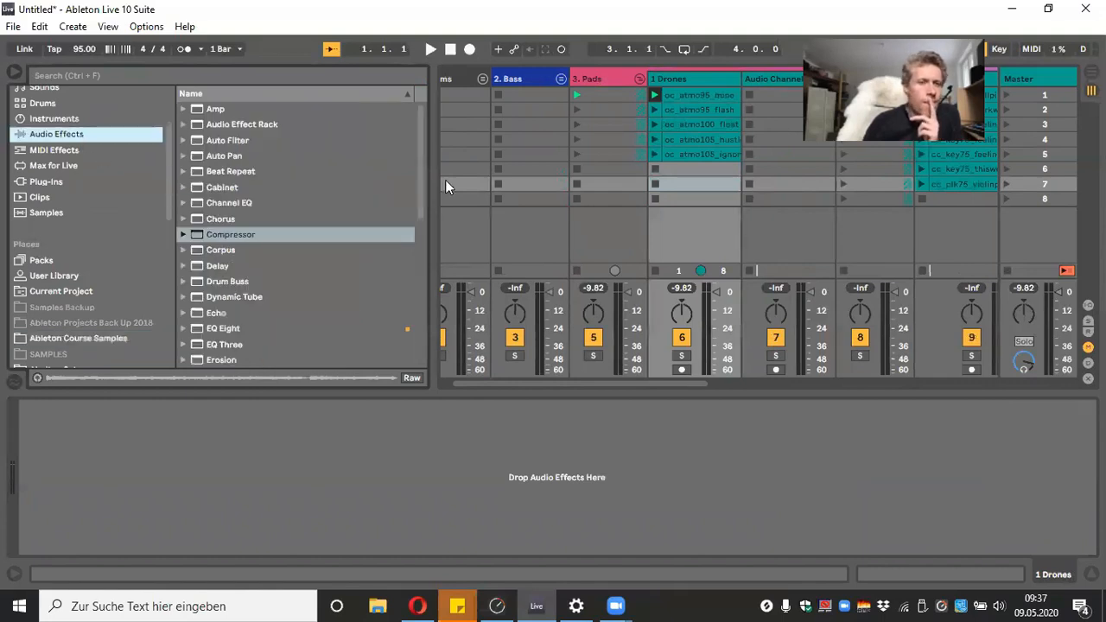
{"action": "left_click_drag", "start_coordinate": [418, 164], "coordinate": [404, 368]}
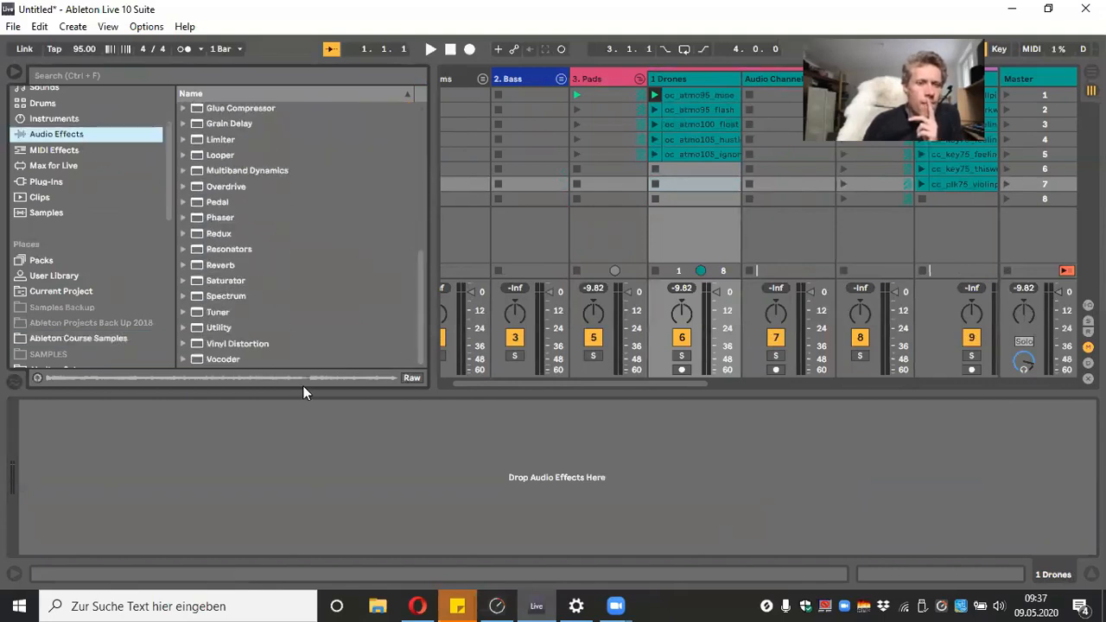
{"action": "double_click", "coordinate": [235, 313]}
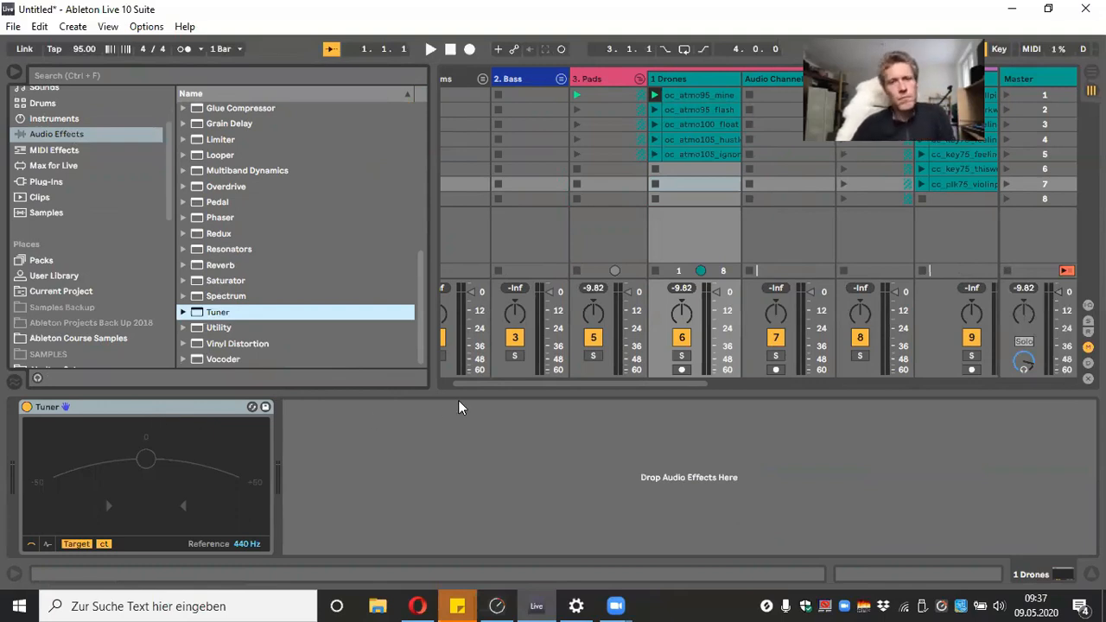
Play the drone clips in slots 1, 3, 2 and 4 through the Tuner to check their pitch, stopping playback at the end
{"action": "key", "text": "space"}
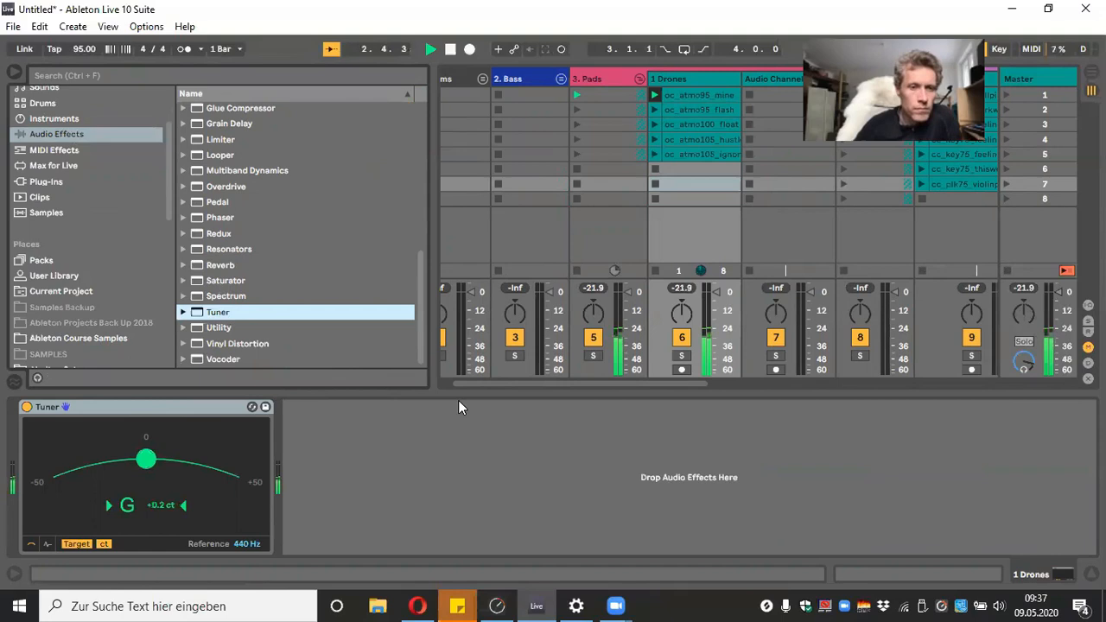
{"action": "key", "text": "space"}
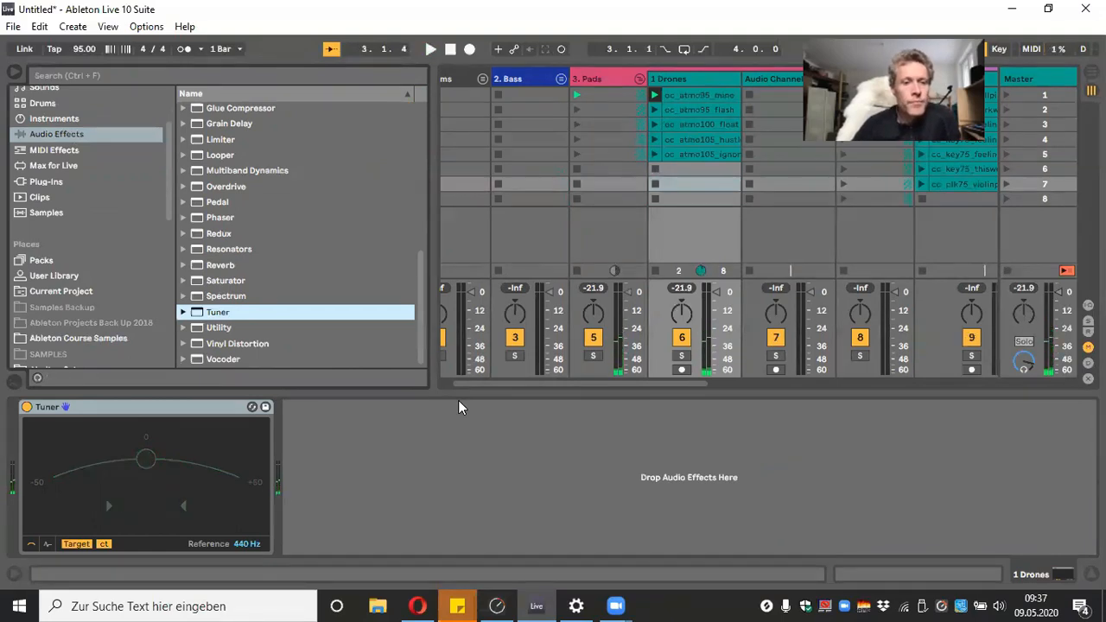
{"action": "left_click", "coordinate": [654, 124]}
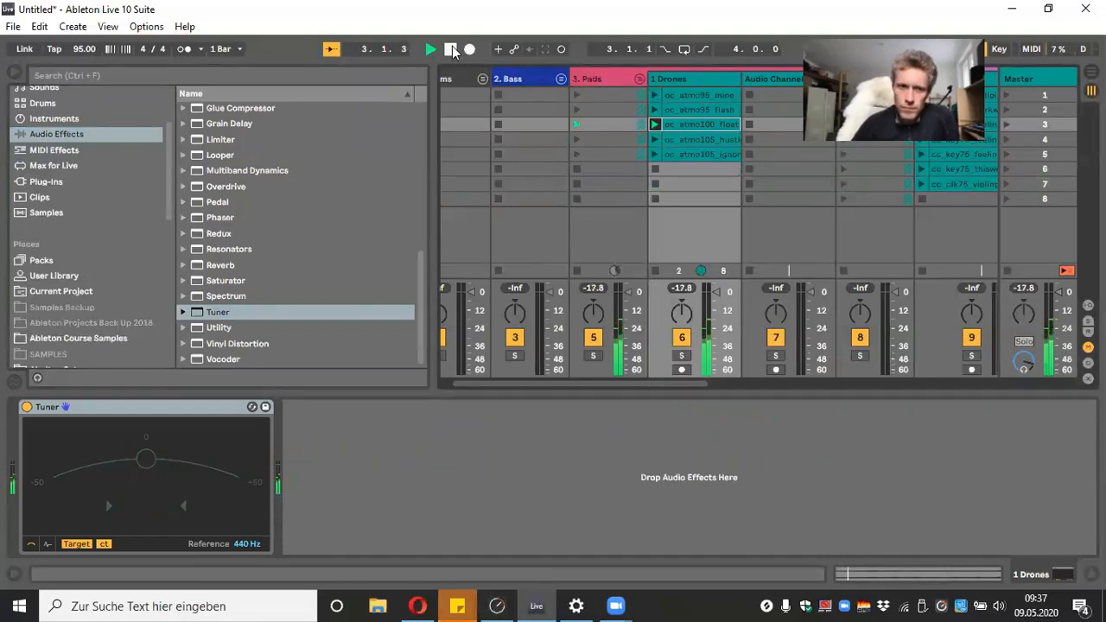
{"action": "left_click", "coordinate": [653, 108]}
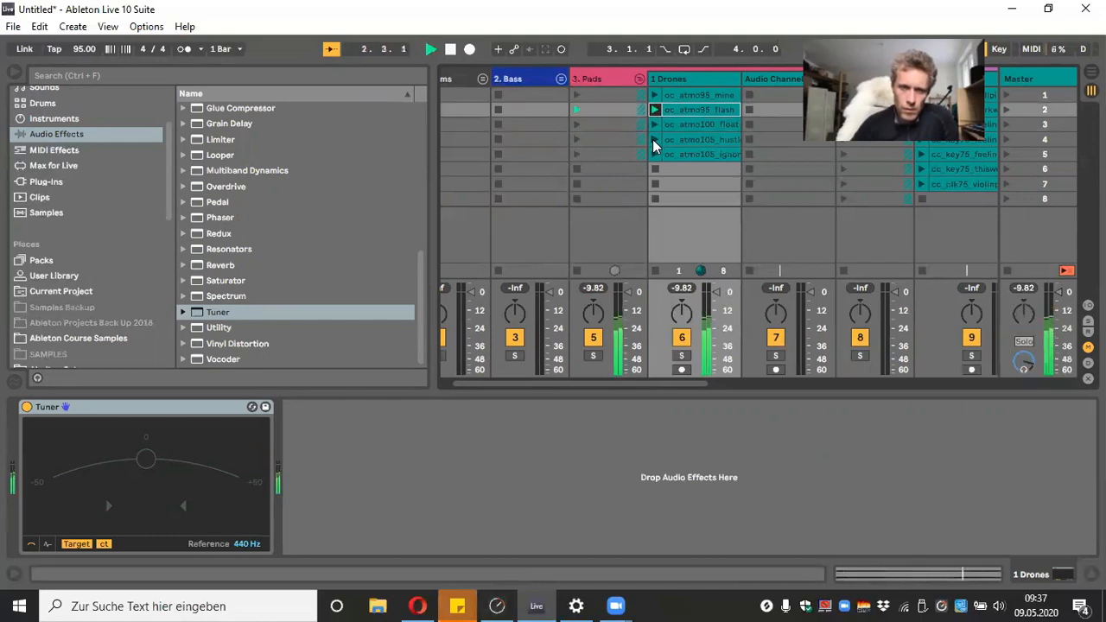
{"action": "left_click", "coordinate": [653, 139]}
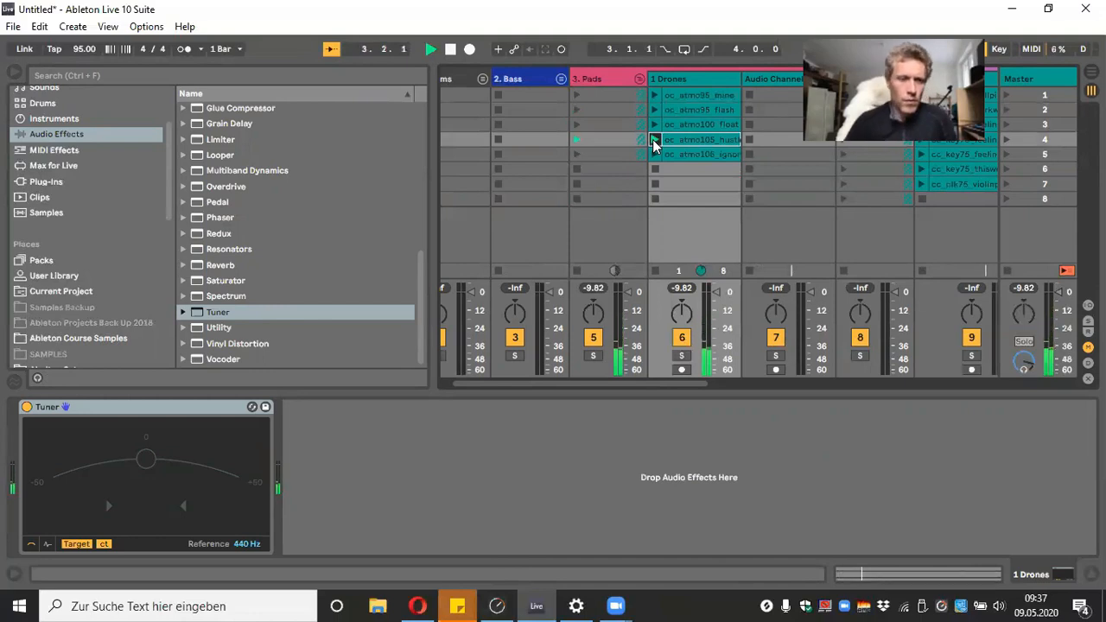
{"action": "left_click", "coordinate": [451, 50]}
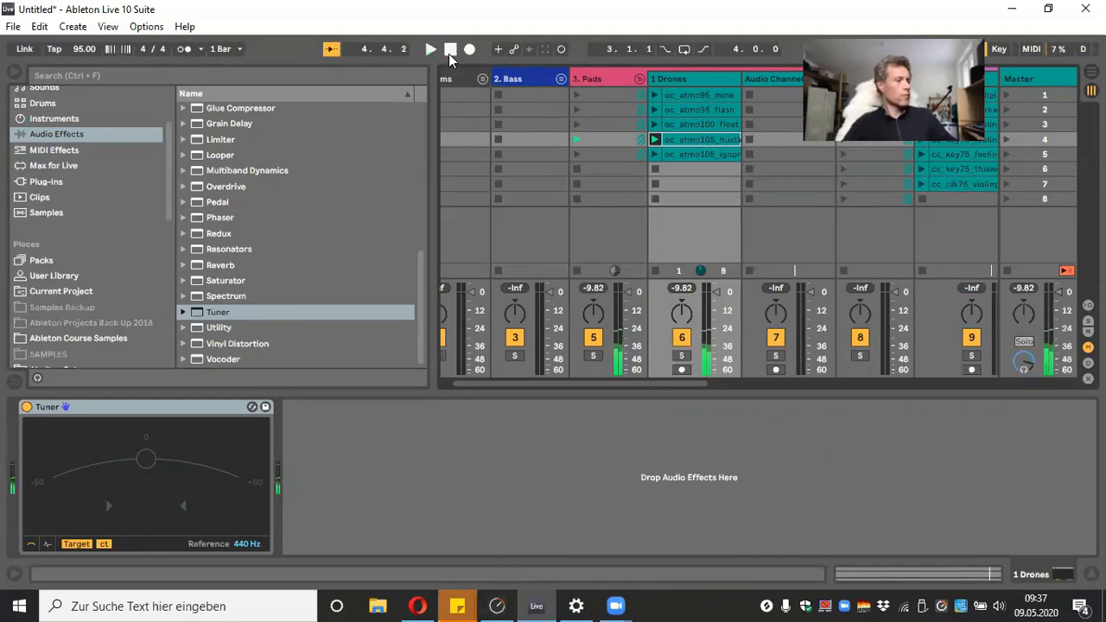
Check the pitch of oc_atmo95_mine with the Tuner and add the key "G" in front of the clip's name
{"action": "left_click", "coordinate": [211, 408]}
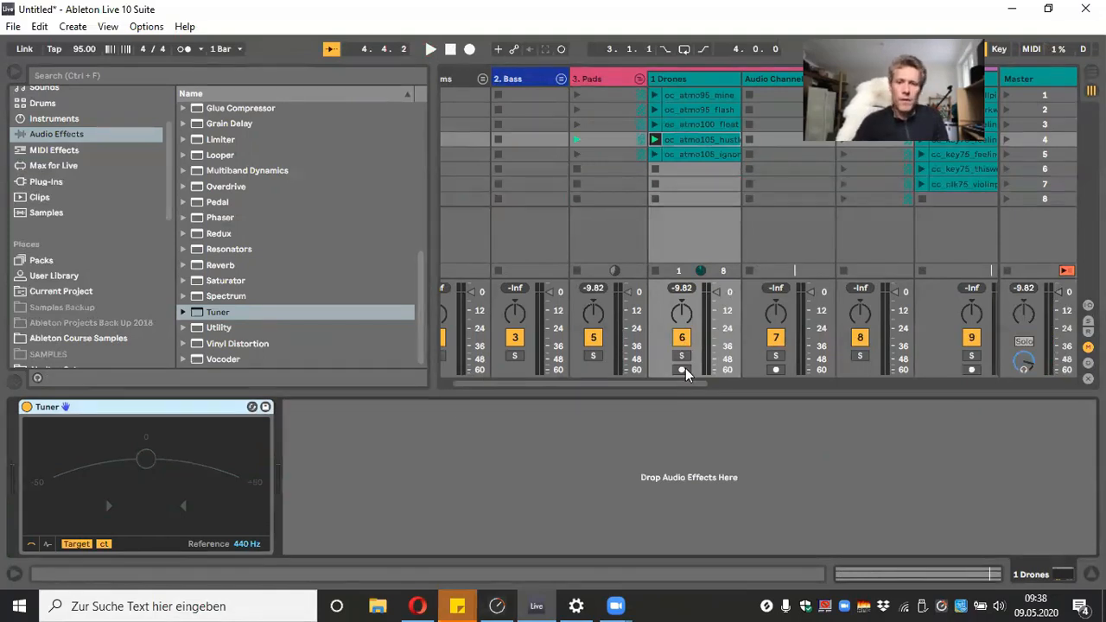
{"action": "left_click_drag", "start_coordinate": [678, 384], "coordinate": [734, 387]}
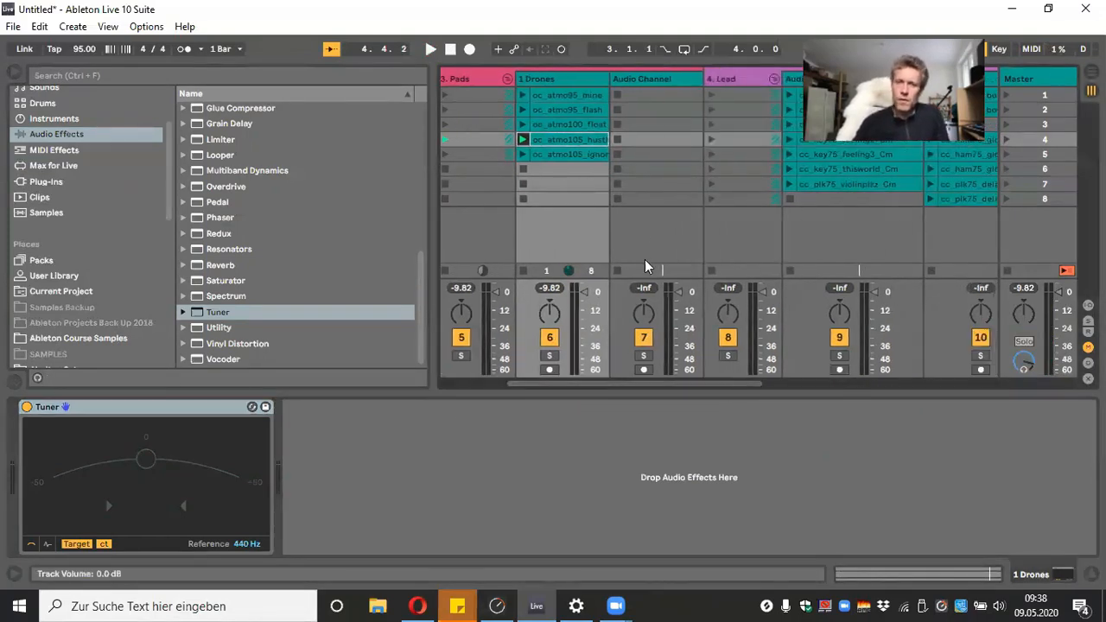
{"action": "left_click", "coordinate": [574, 93]}
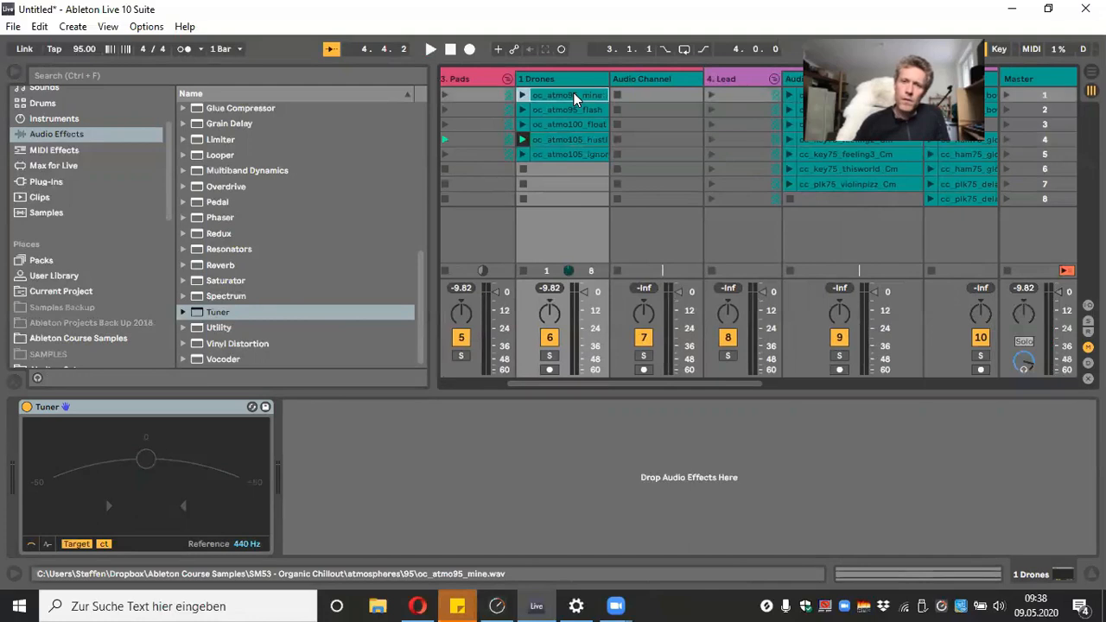
{"action": "left_click", "coordinate": [521, 94]}
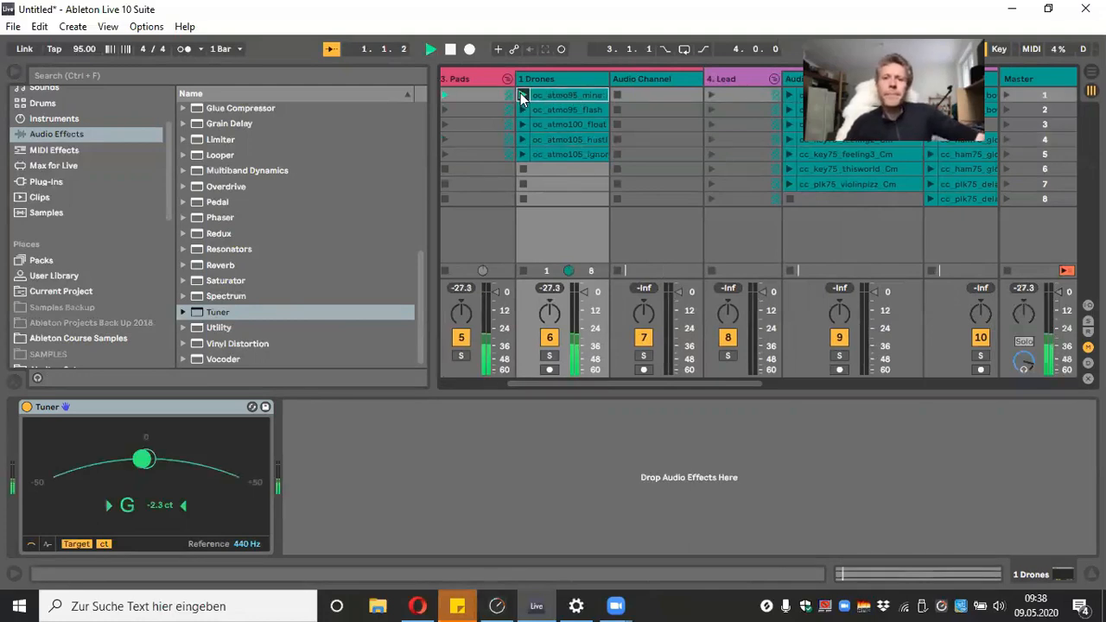
{"action": "left_click", "coordinate": [450, 48]}
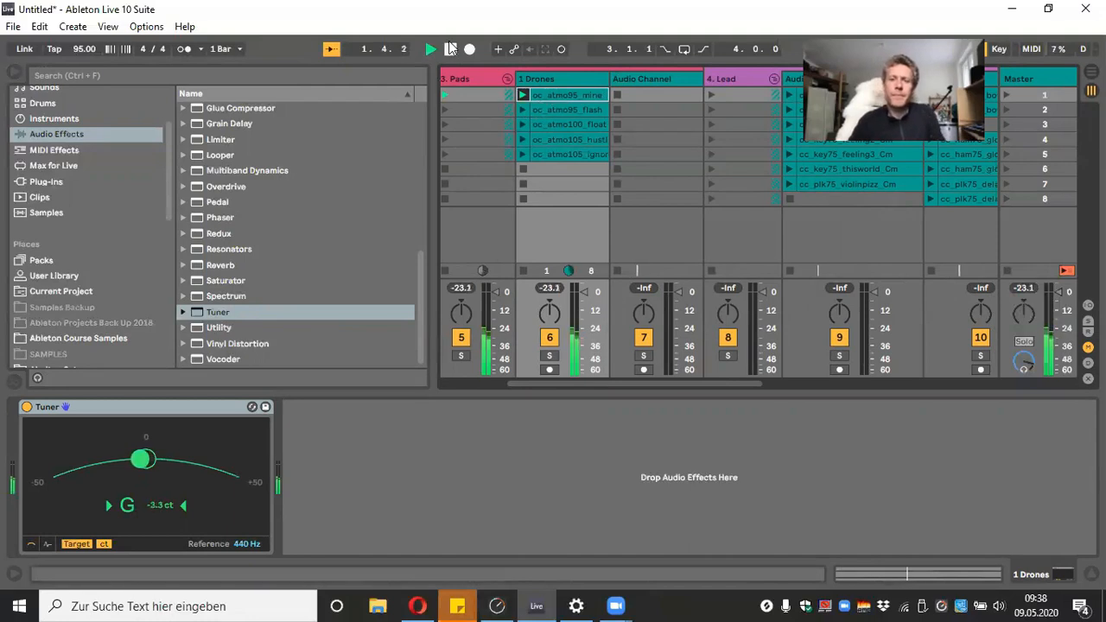
{"action": "right_click", "coordinate": [554, 96]}
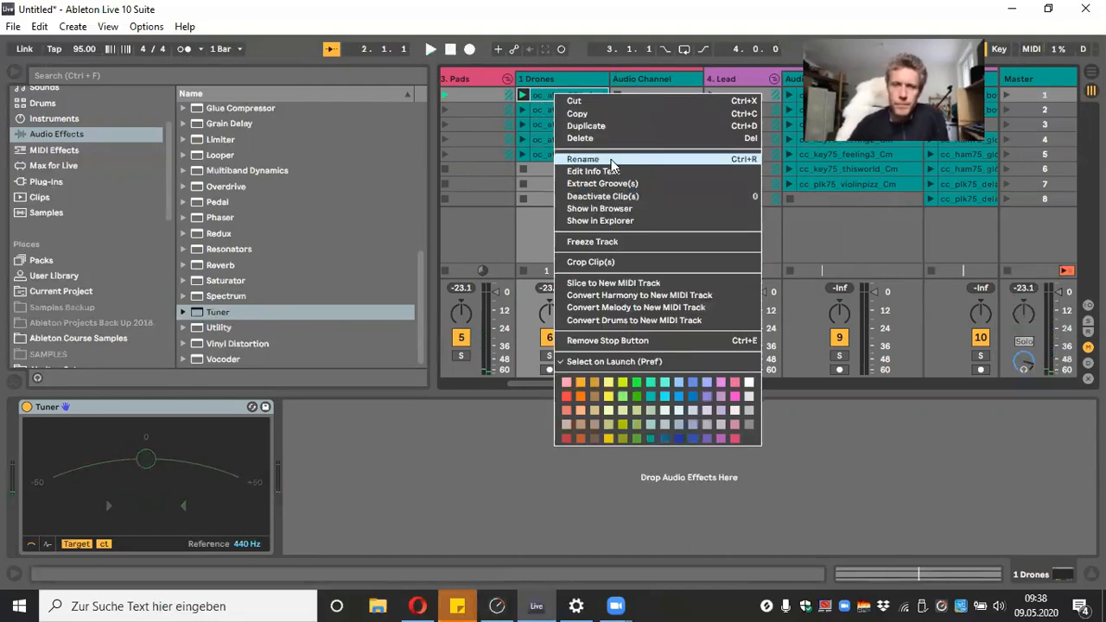
{"action": "left_click", "coordinate": [612, 158]}
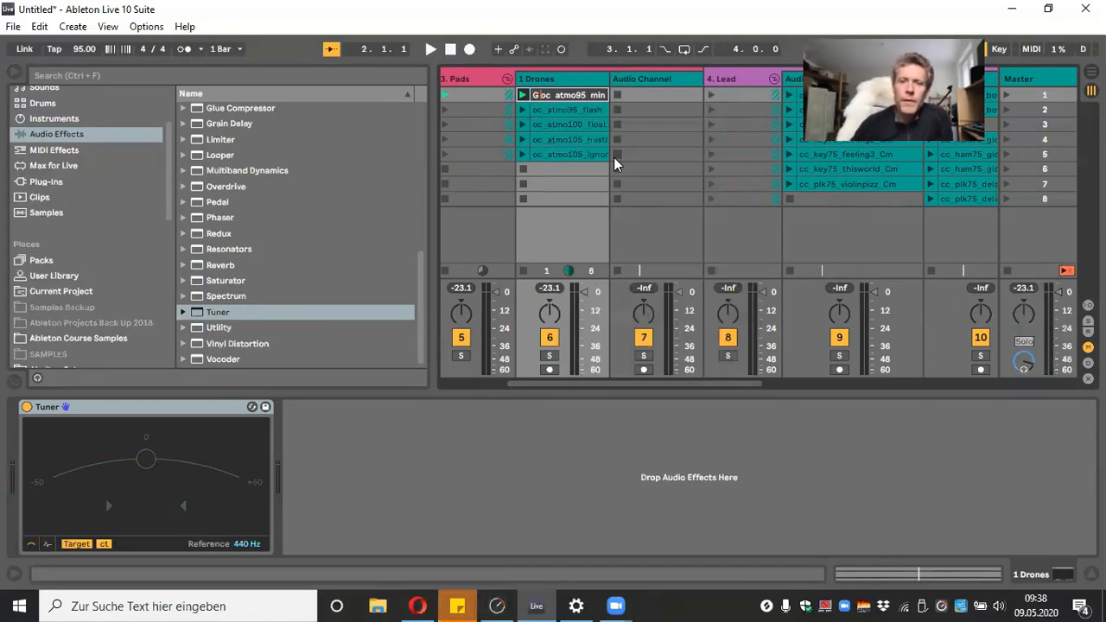
Play the oc_atmo95_flash clip through the Tuner to check its pitch, and stop the clip
{"action": "left_click", "coordinate": [584, 114]}
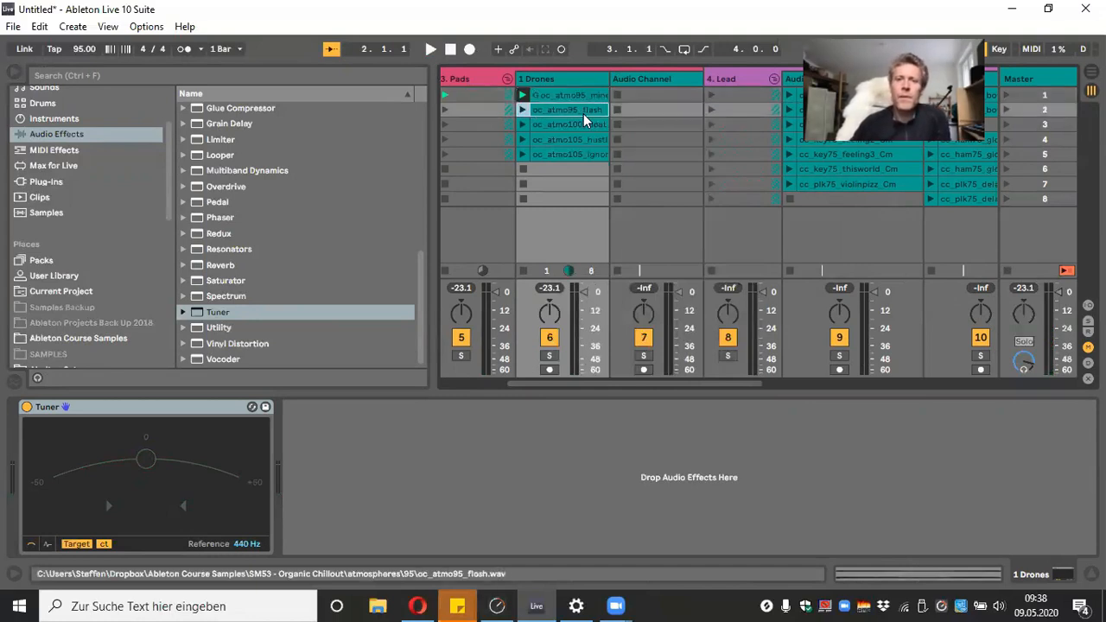
{"action": "left_click", "coordinate": [525, 113]}
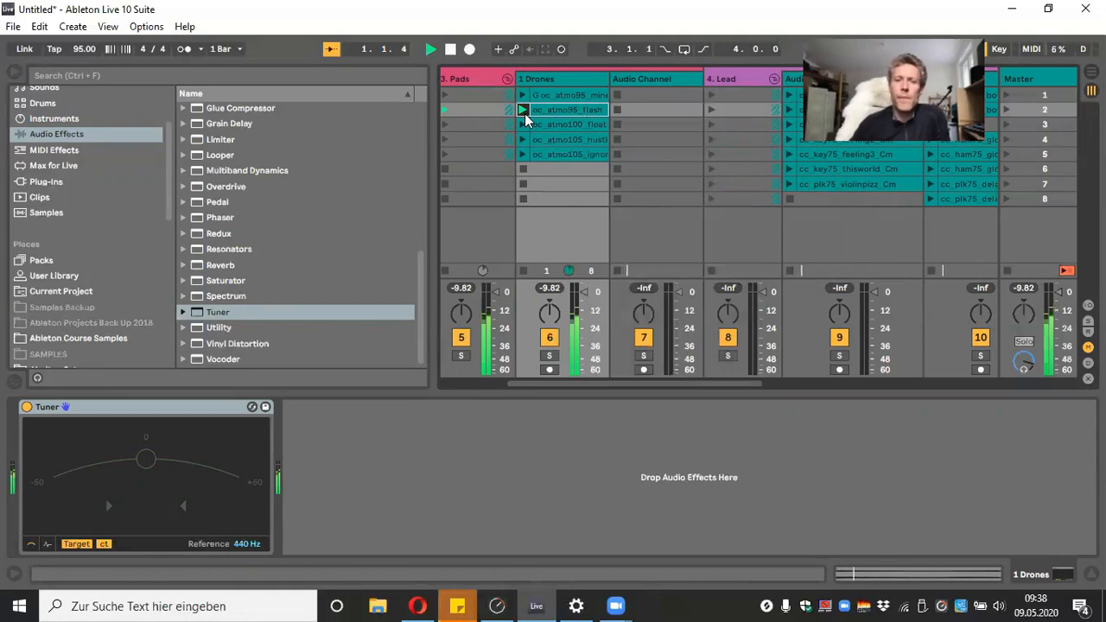
{"action": "left_click", "coordinate": [524, 169]}
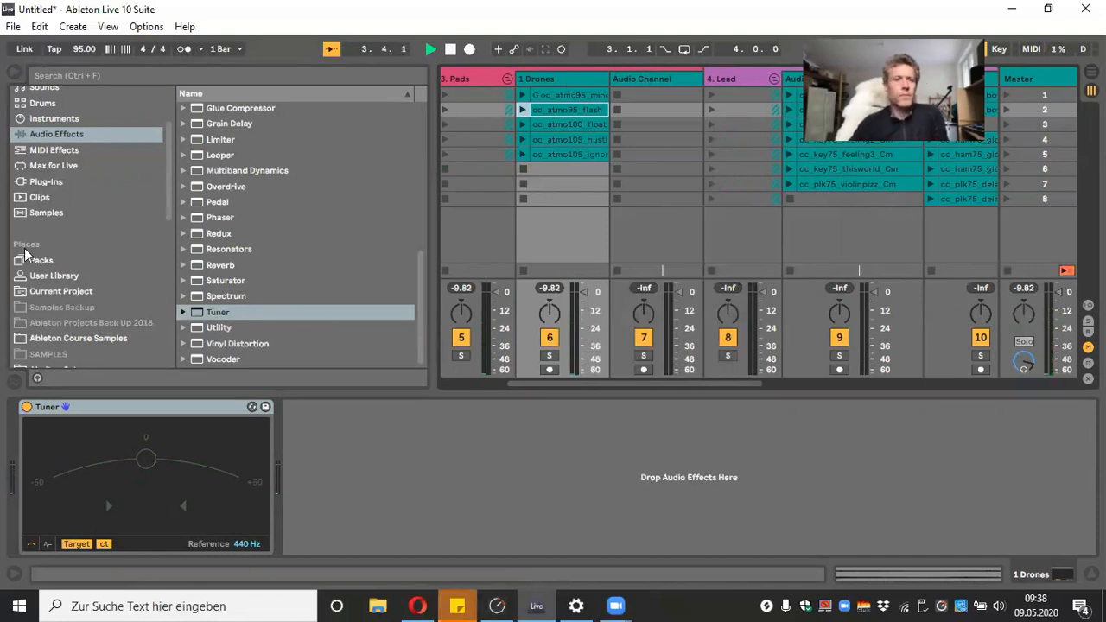
Add an EQ Eight after the Tuner on the 1 Drones track
{"action": "scroll", "coordinate": [152, 159], "scroll_direction": "up", "scroll_amount": 3}
{"action": "scroll", "coordinate": [152, 159], "scroll_direction": "down", "scroll_amount": 10}
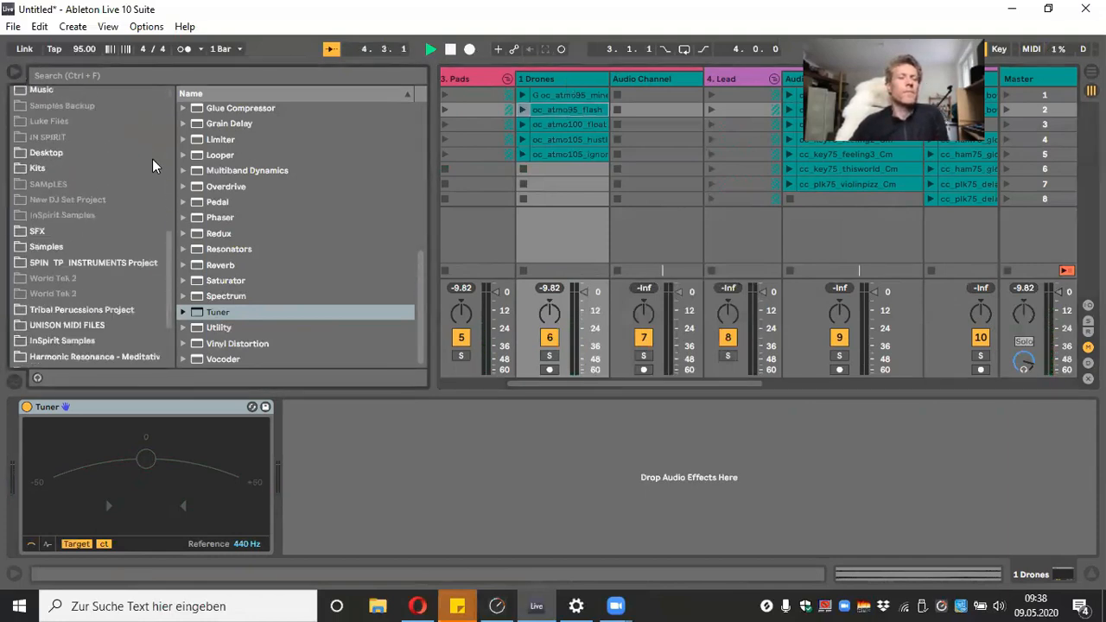
{"action": "scroll", "coordinate": [152, 159], "scroll_direction": "up", "scroll_amount": 3}
{"action": "scroll", "coordinate": [338, 192], "scroll_direction": "up", "scroll_amount": 5}
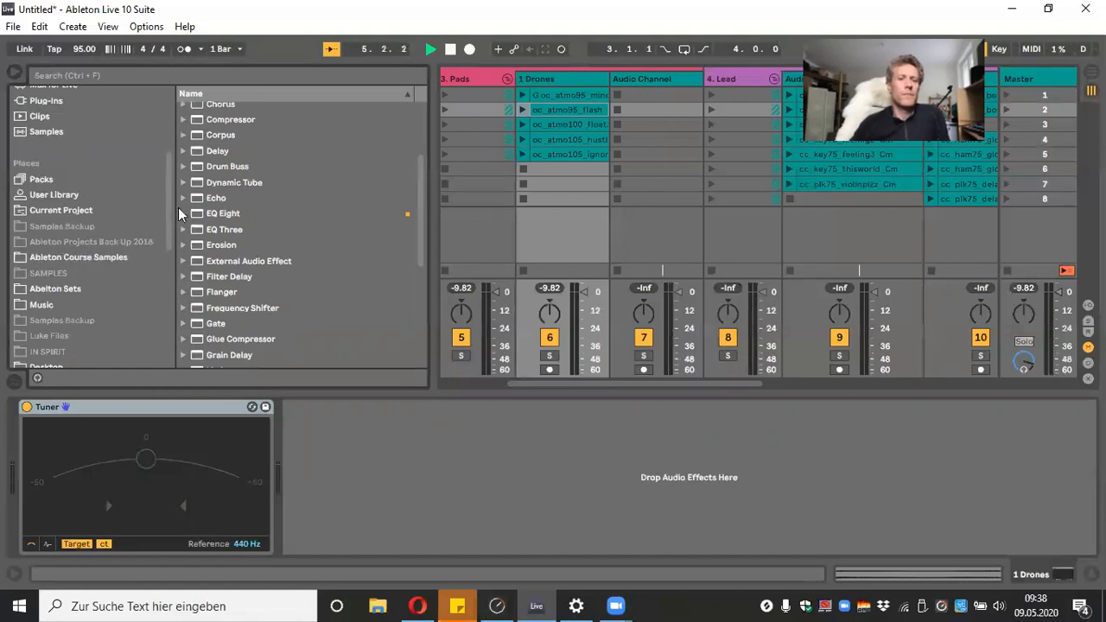
{"action": "left_click", "coordinate": [228, 214]}
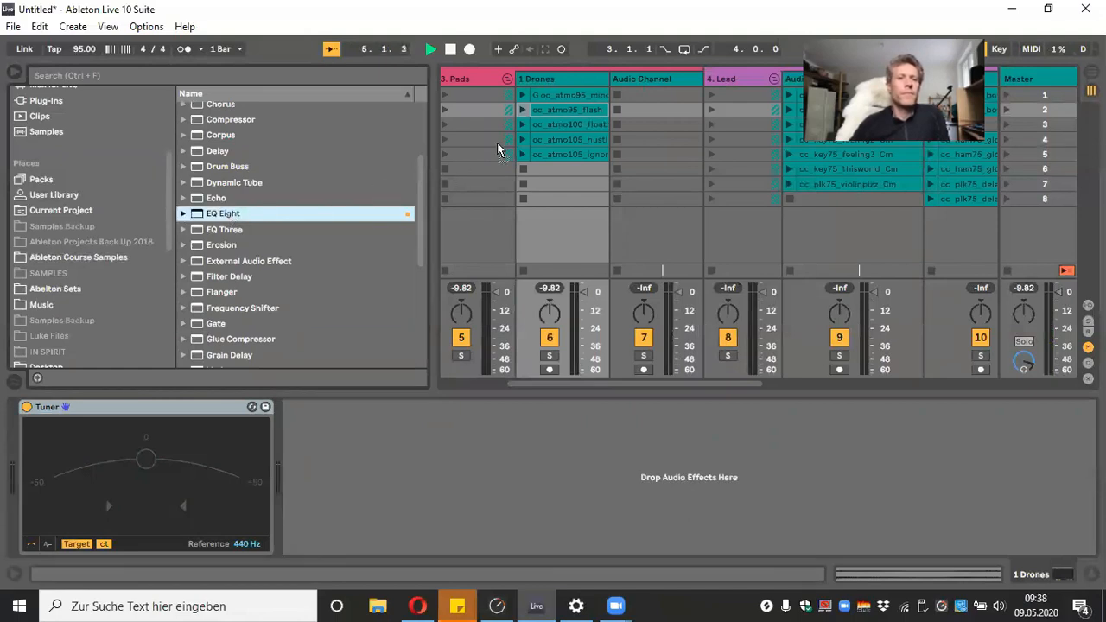
{"action": "left_click_drag", "start_coordinate": [556, 89], "coordinate": [555, 89]}
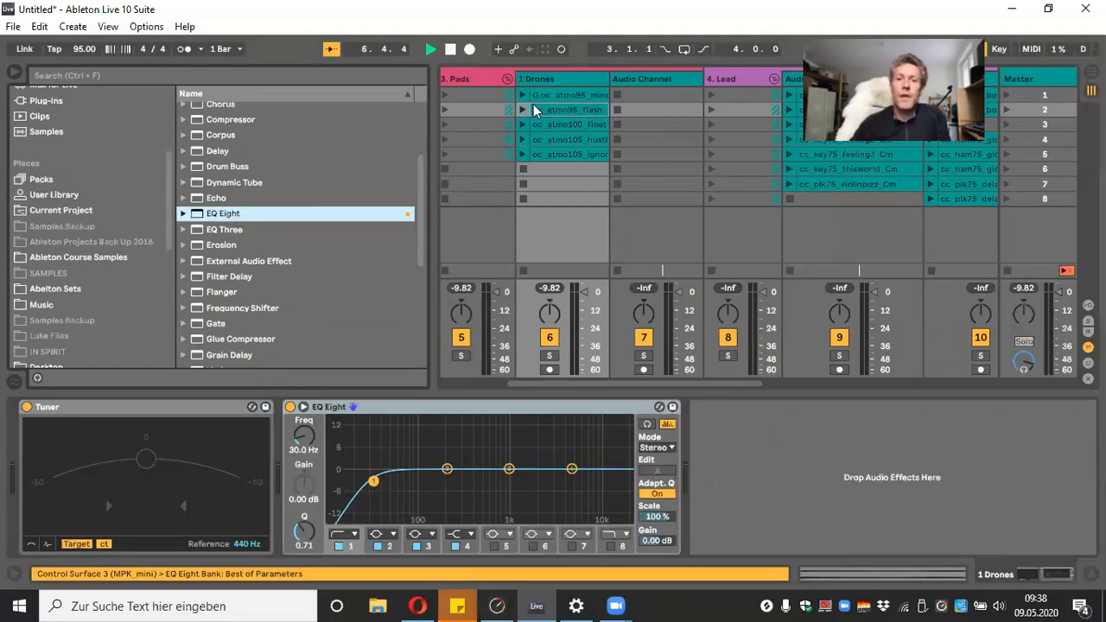
Play the oc_atmo95_flash clip and enlarge EQ Eight's expanded spectrum display over the main area, narrowing the browser
{"action": "left_click", "coordinate": [523, 110]}
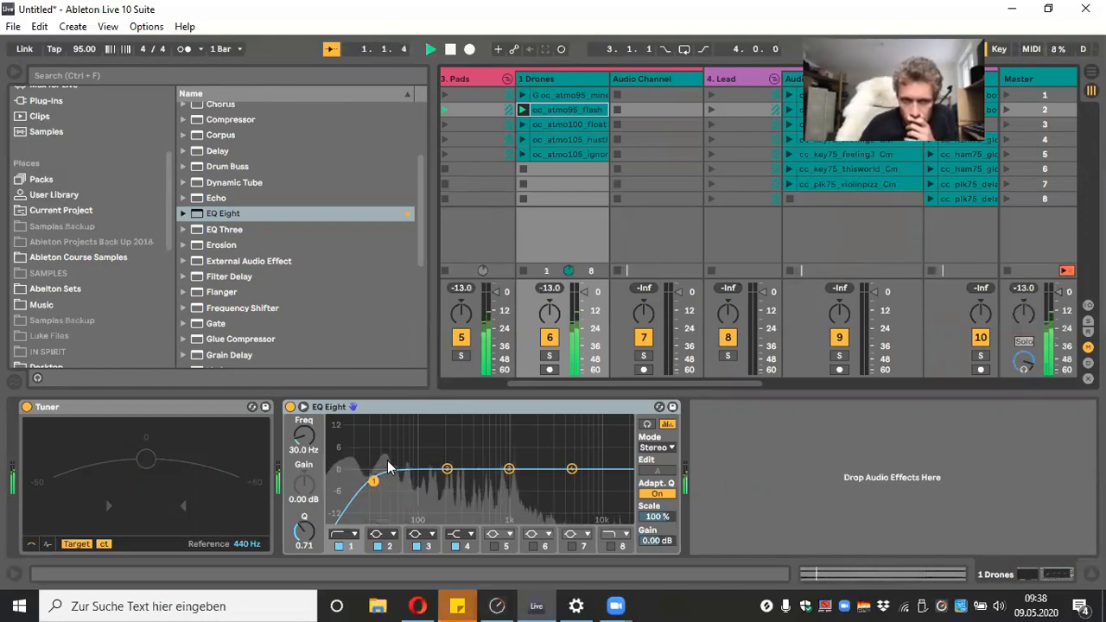
{"action": "left_click", "coordinate": [303, 407]}
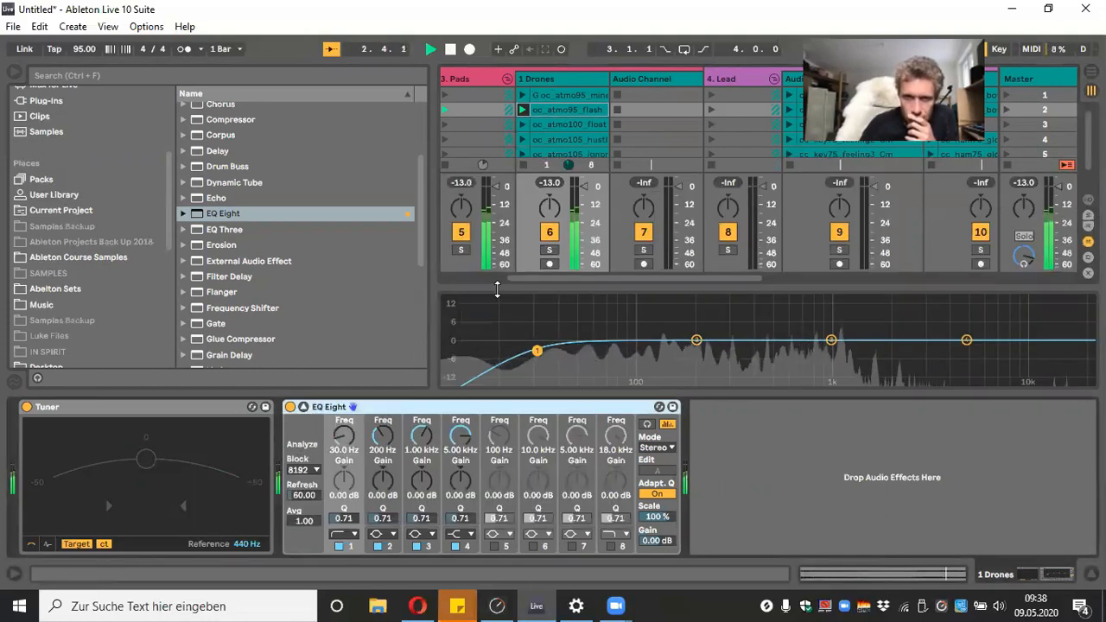
{"action": "left_click_drag", "start_coordinate": [496, 287], "coordinate": [509, 82]}
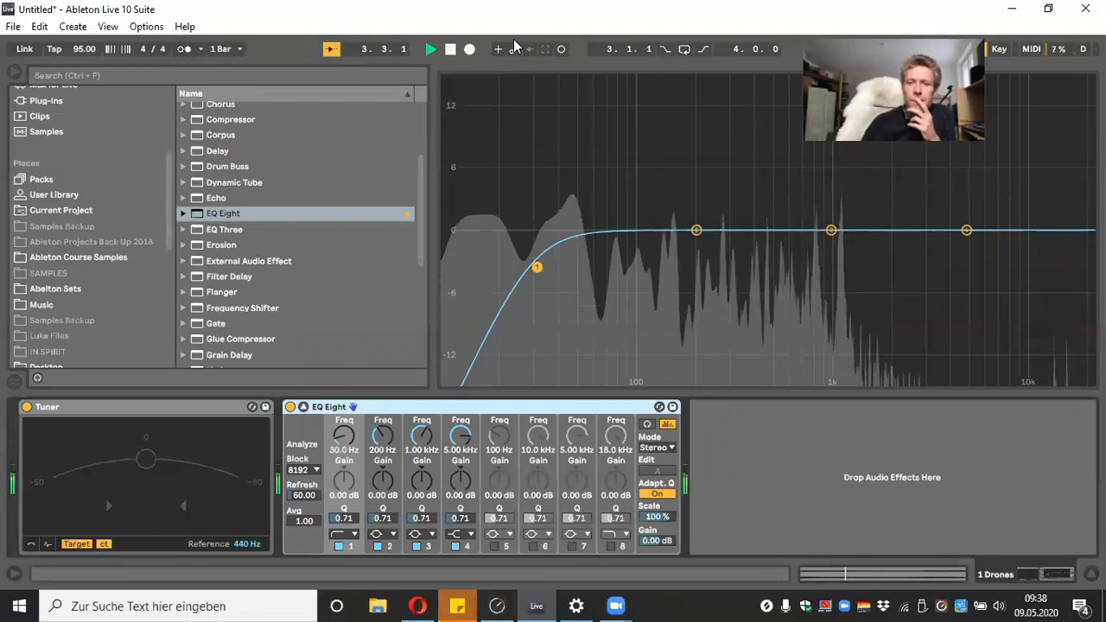
{"action": "left_click_drag", "start_coordinate": [412, 193], "coordinate": [77, 194]}
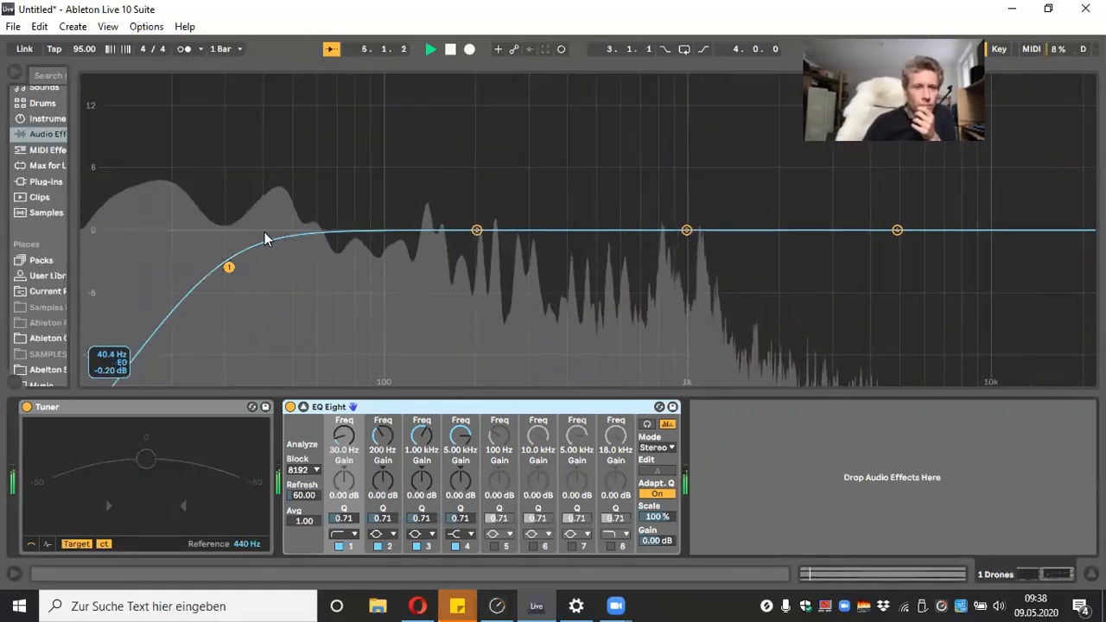
Pause and resume the clip to read the notes of its low-frequency peaks in the EQ Eight spectrum, returning to the session clips
{"action": "key", "text": "space"}
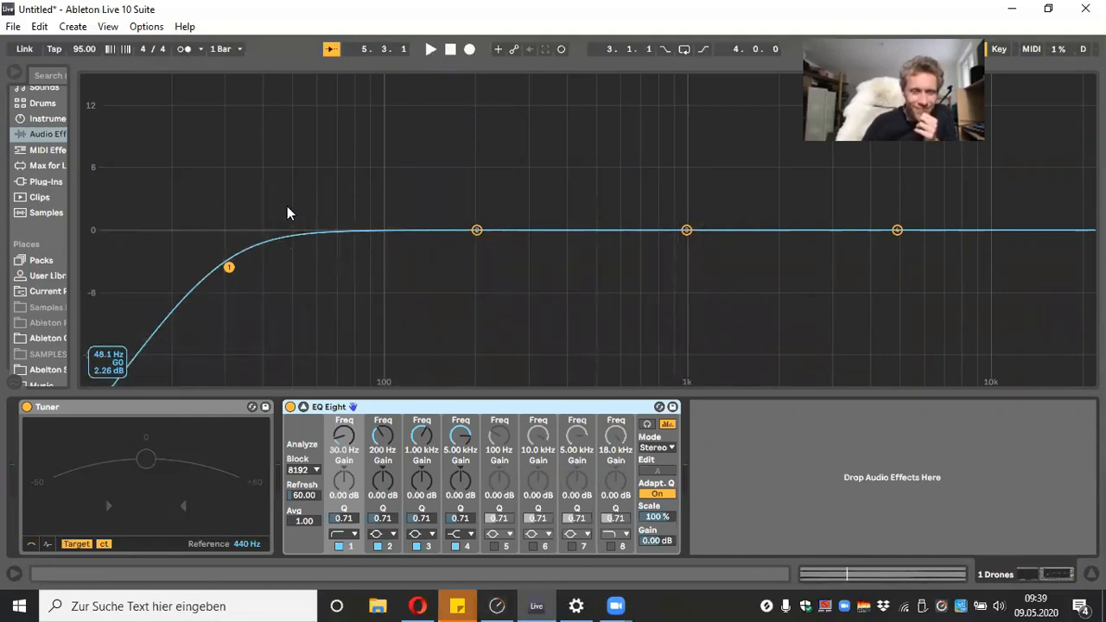
{"action": "key", "text": "space"}
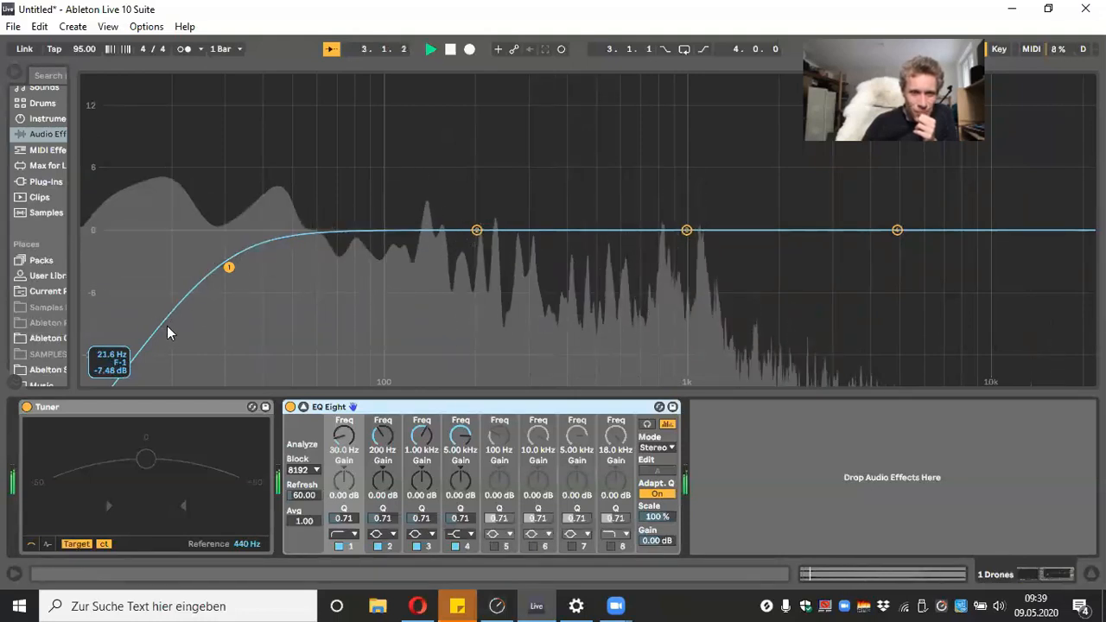
{"action": "key", "text": "space"}
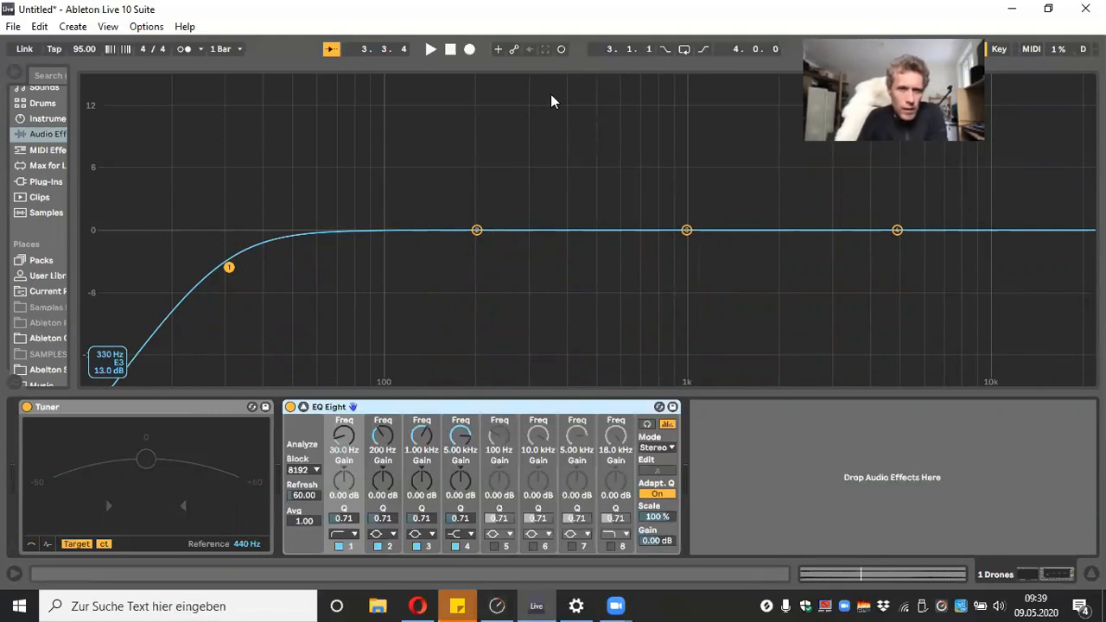
{"action": "key", "text": "space"}
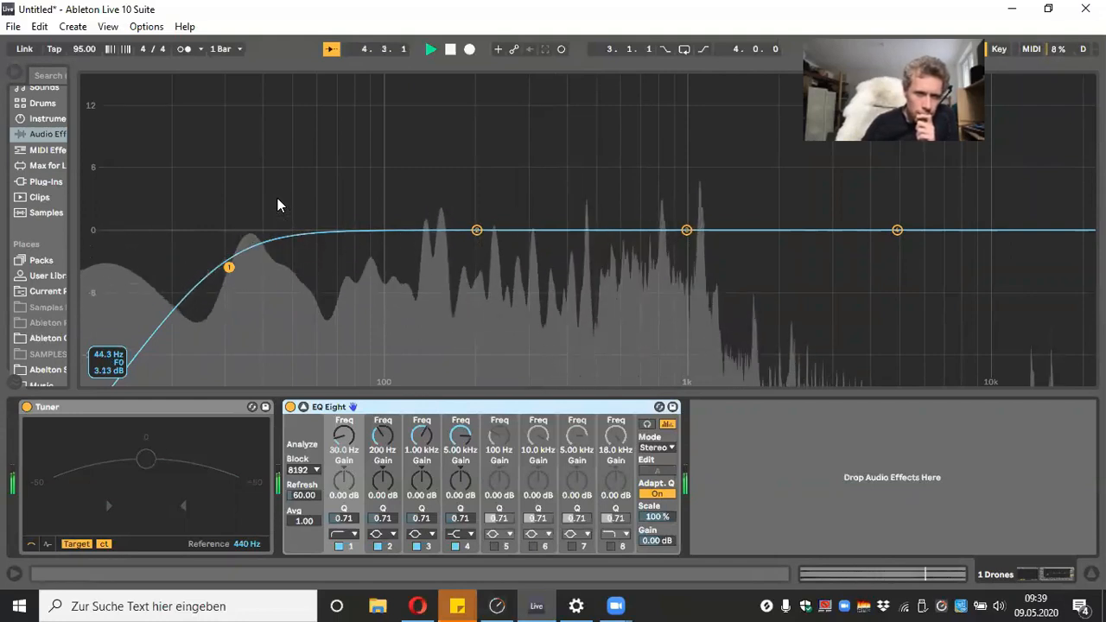
{"action": "key", "text": "space"}
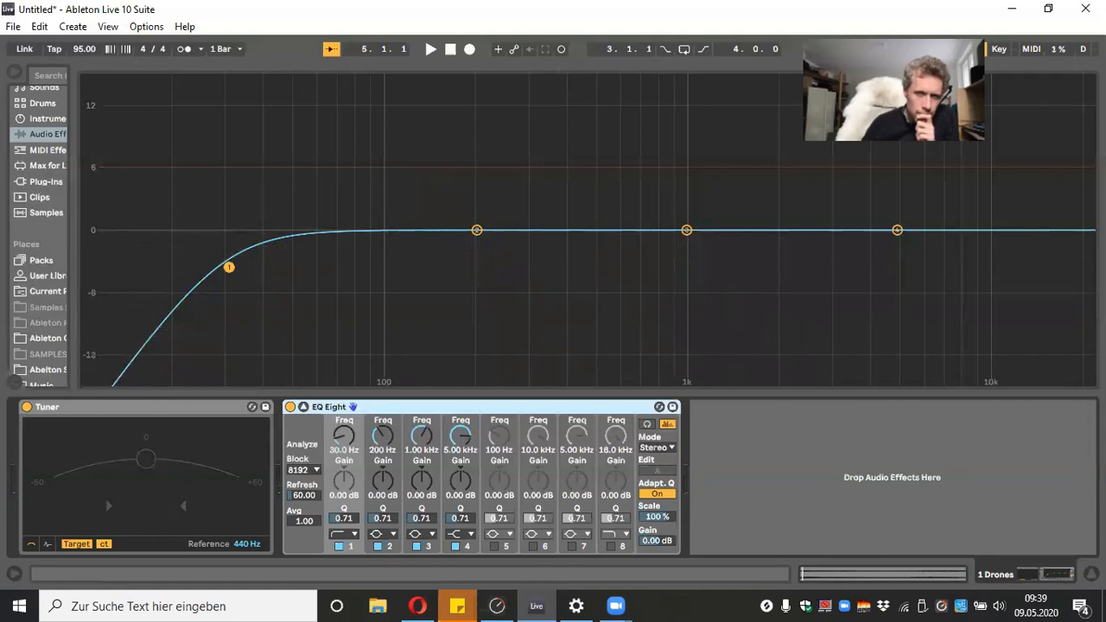
{"action": "key", "text": "Tab"}
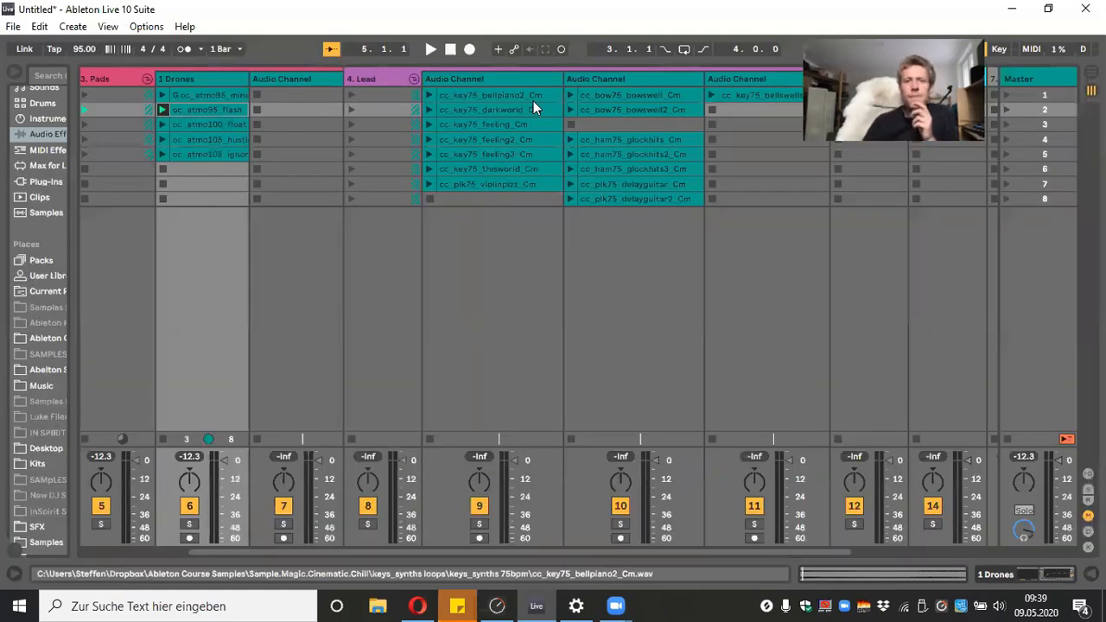
Convert the harmony of the oc_atmo95_flash clip to a new MIDI track and select that track
{"action": "right_click", "coordinate": [225, 108]}
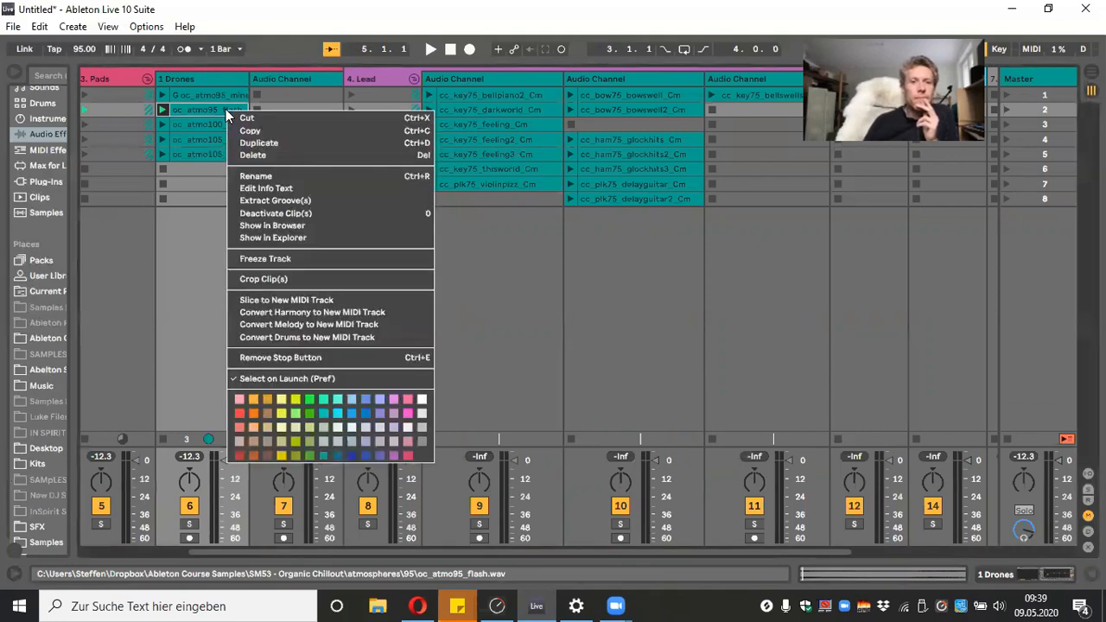
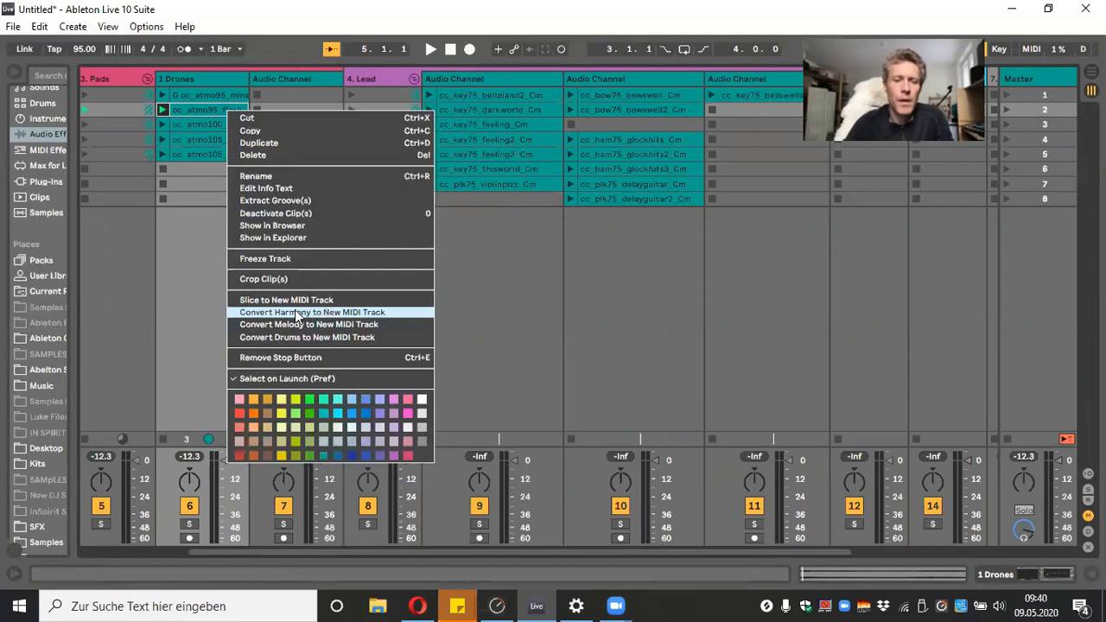
{"action": "left_click", "coordinate": [296, 313]}
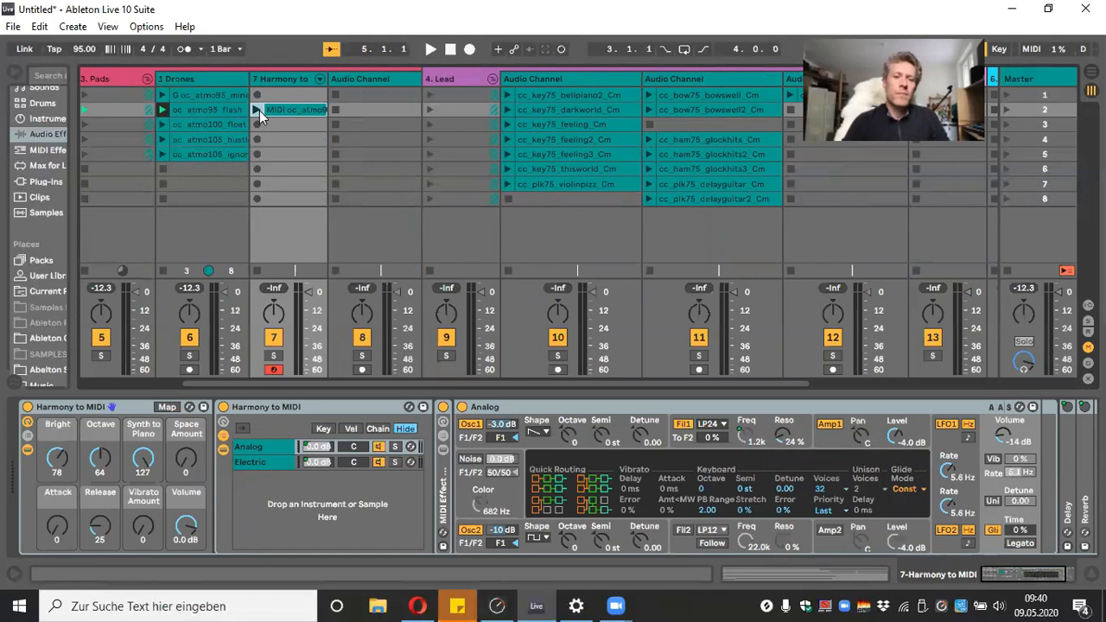
{"action": "left_click", "coordinate": [283, 77]}
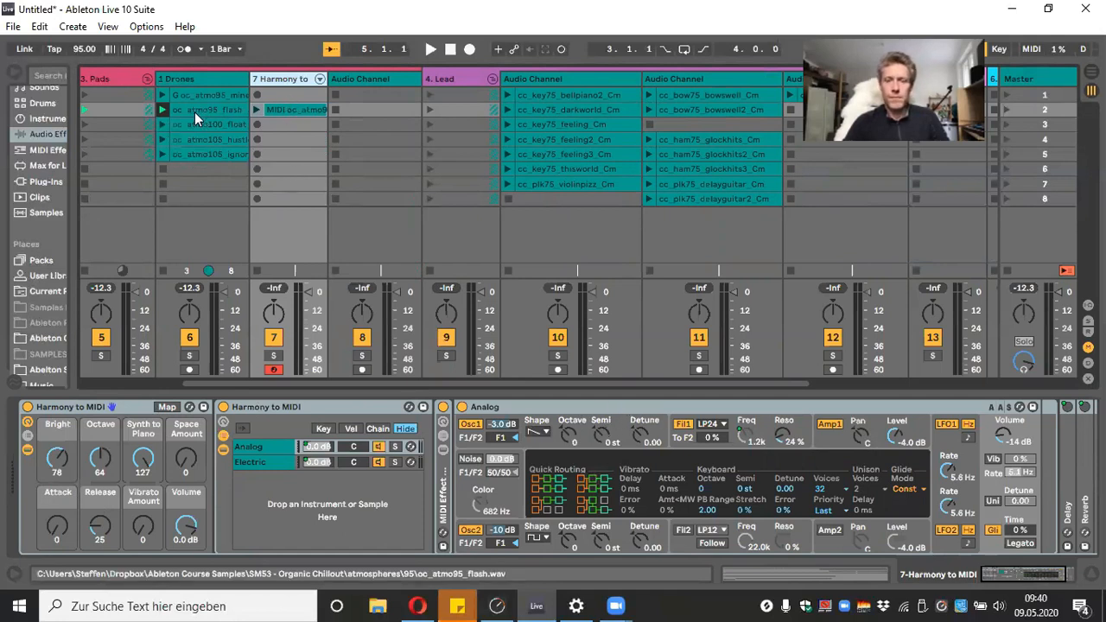
Examine the notes in the converted MIDI clip, fold the note editor to the used pitches, and hide the clip view
{"action": "double_click", "coordinate": [298, 109]}
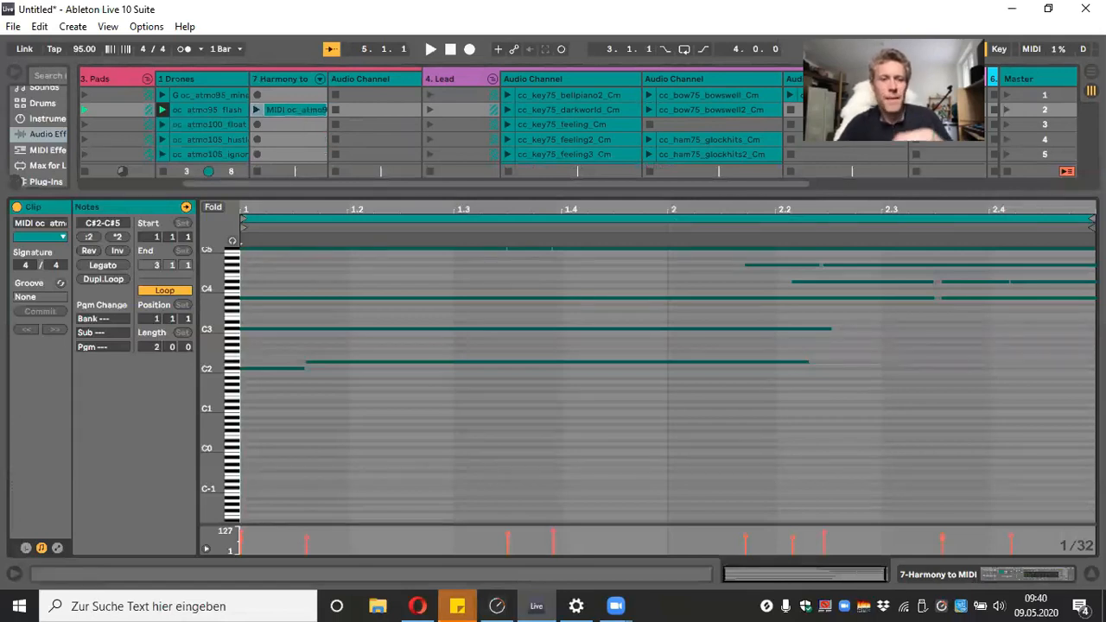
{"action": "left_click_drag", "start_coordinate": [215, 318], "coordinate": [259, 361]}
{"action": "scroll", "coordinate": [260, 346], "scroll_direction": "down", "scroll_amount": 3}
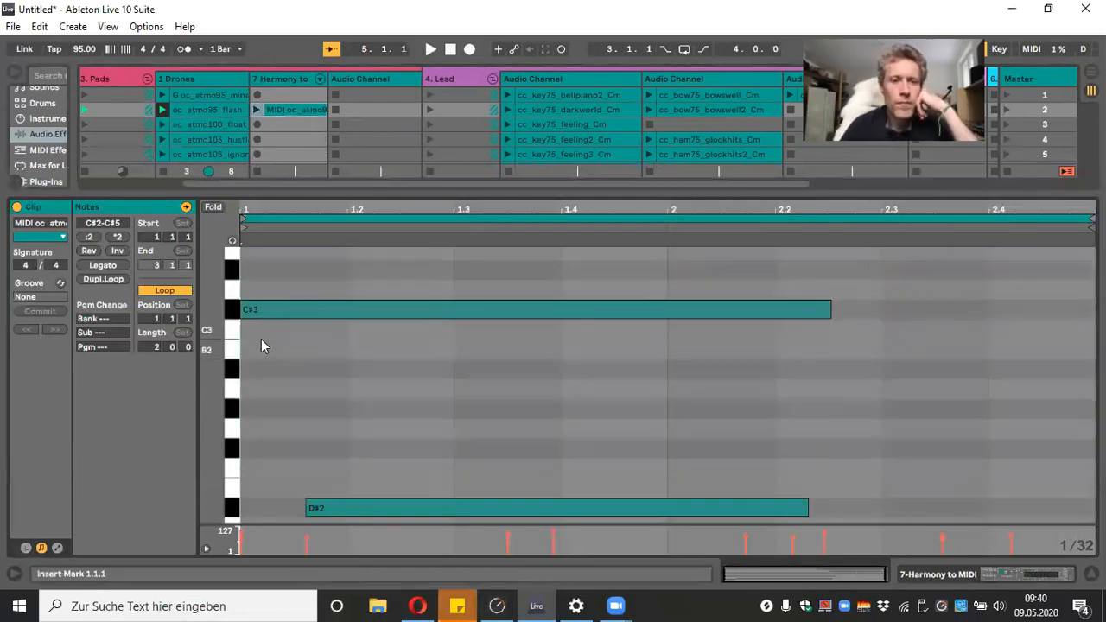
{"action": "scroll", "coordinate": [261, 339], "scroll_direction": "down", "scroll_amount": 3}
{"action": "scroll", "coordinate": [261, 339], "scroll_direction": "up", "scroll_amount": 5}
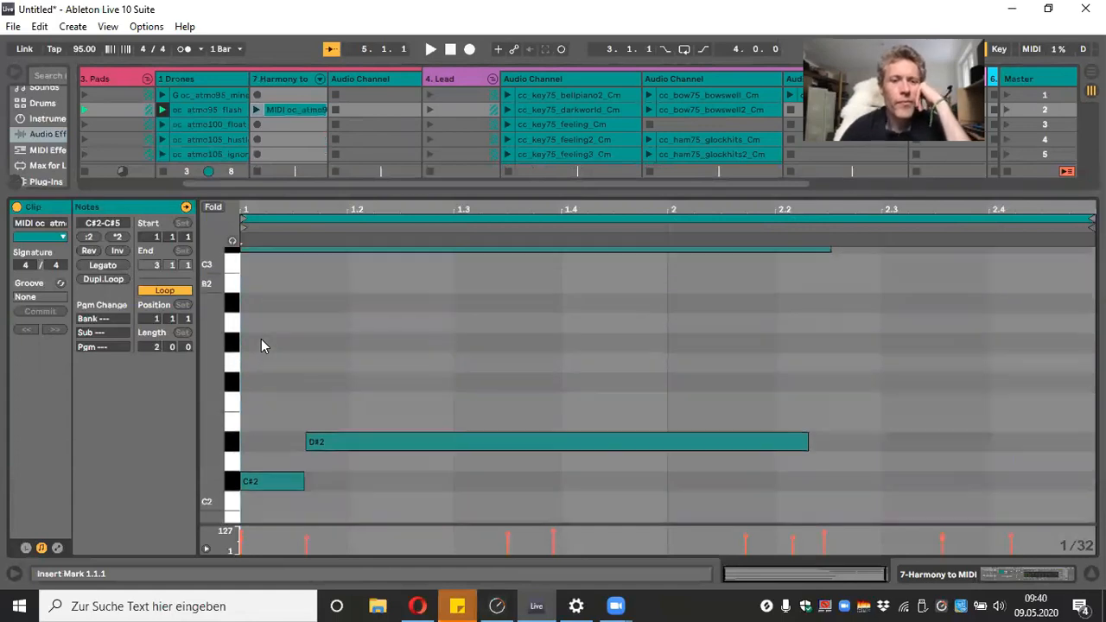
{"action": "scroll", "coordinate": [261, 339], "scroll_direction": "up", "scroll_amount": 8}
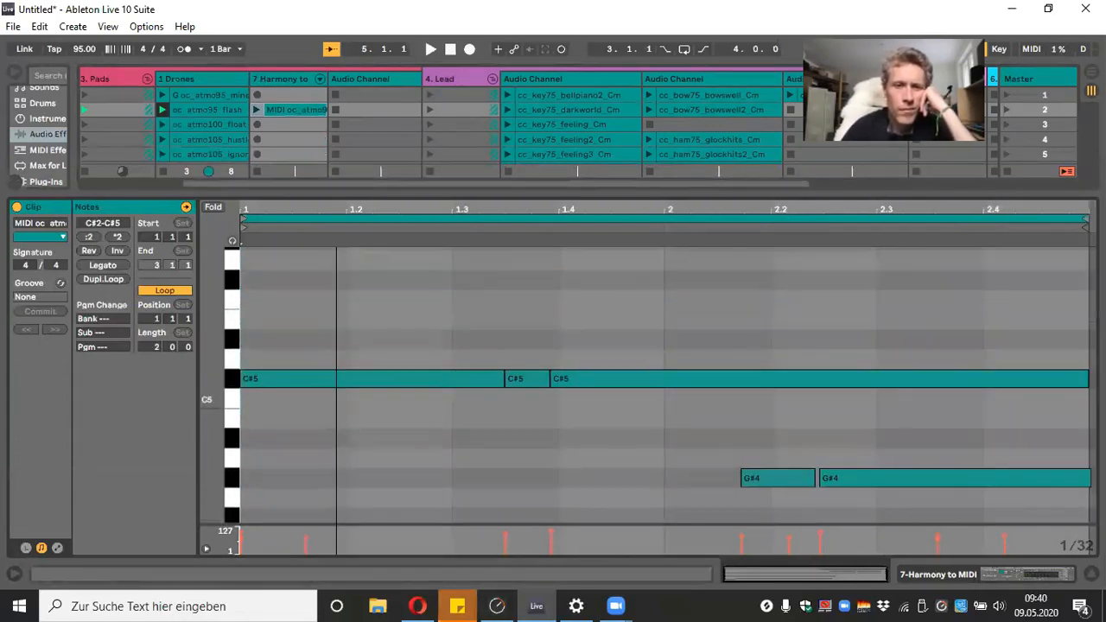
{"action": "left_click", "coordinate": [213, 209]}
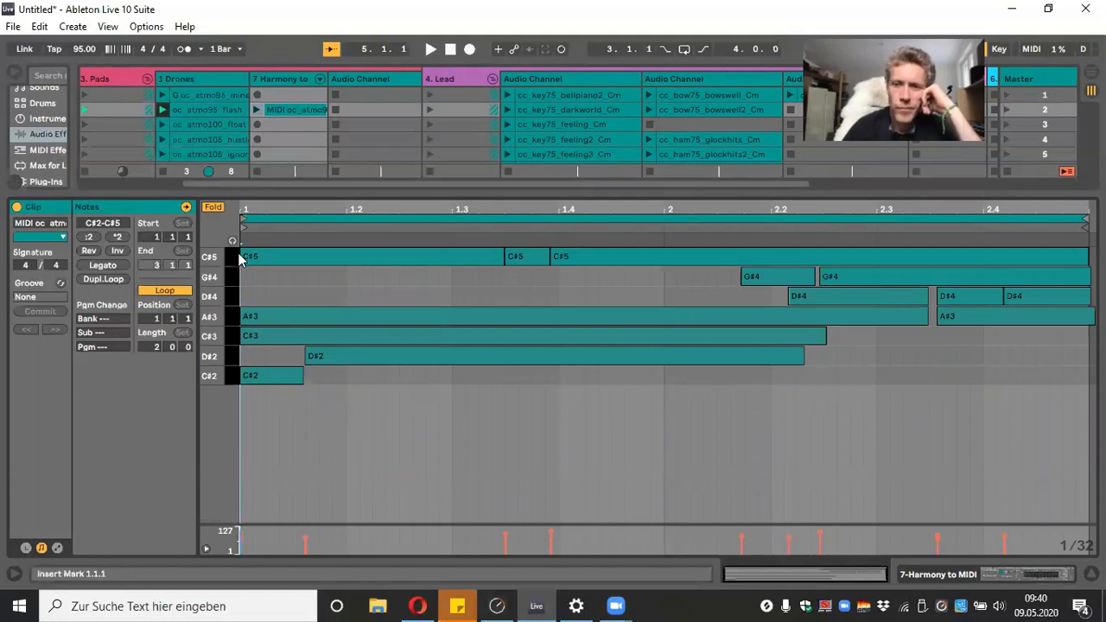
{"action": "key", "text": "ctrl+alt+l"}
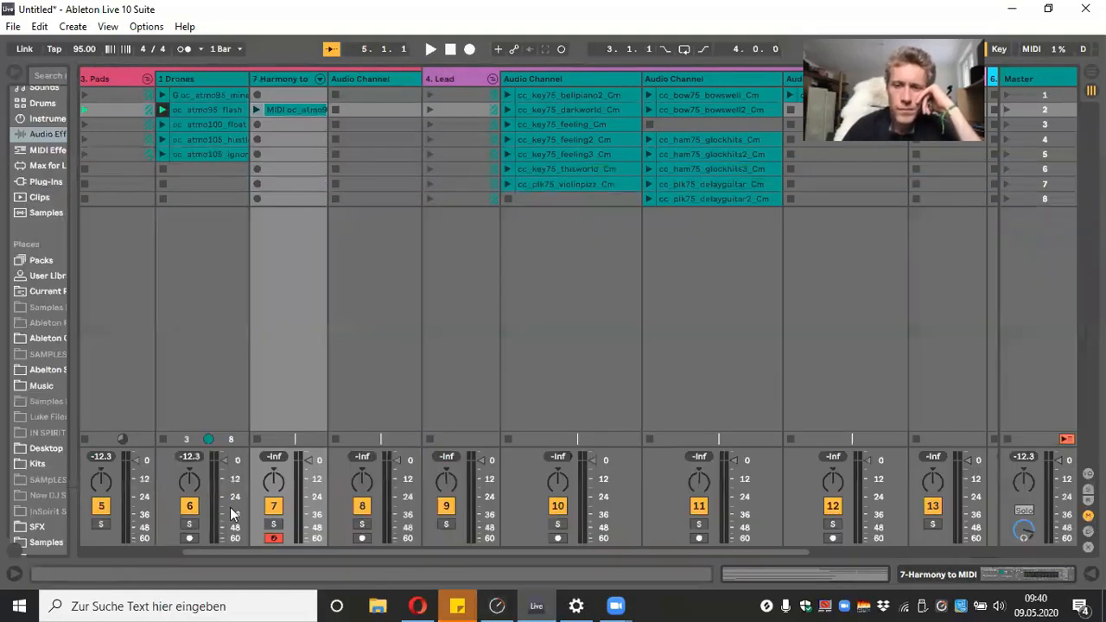
Solo the Harmony to MIDI track, stop the 1 Drones track, and play the converted MIDI clip to hear and inspect its notes
{"action": "left_click", "coordinate": [275, 525]}
{"action": "left_click", "coordinate": [160, 170]}
{"action": "left_click", "coordinate": [256, 110]}
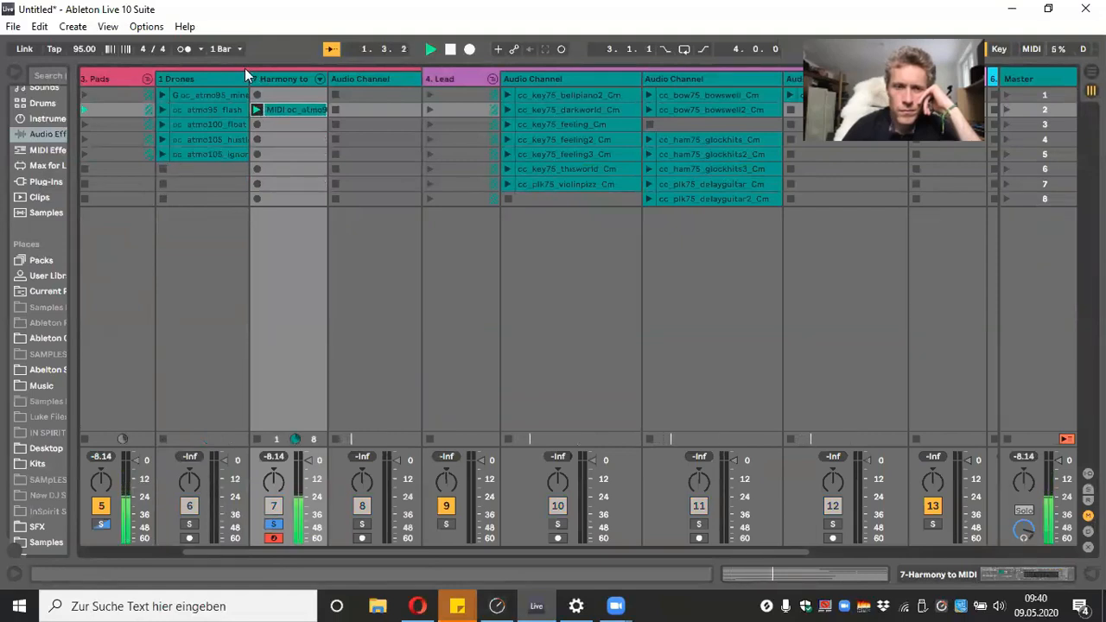
{"action": "double_click", "coordinate": [290, 108]}
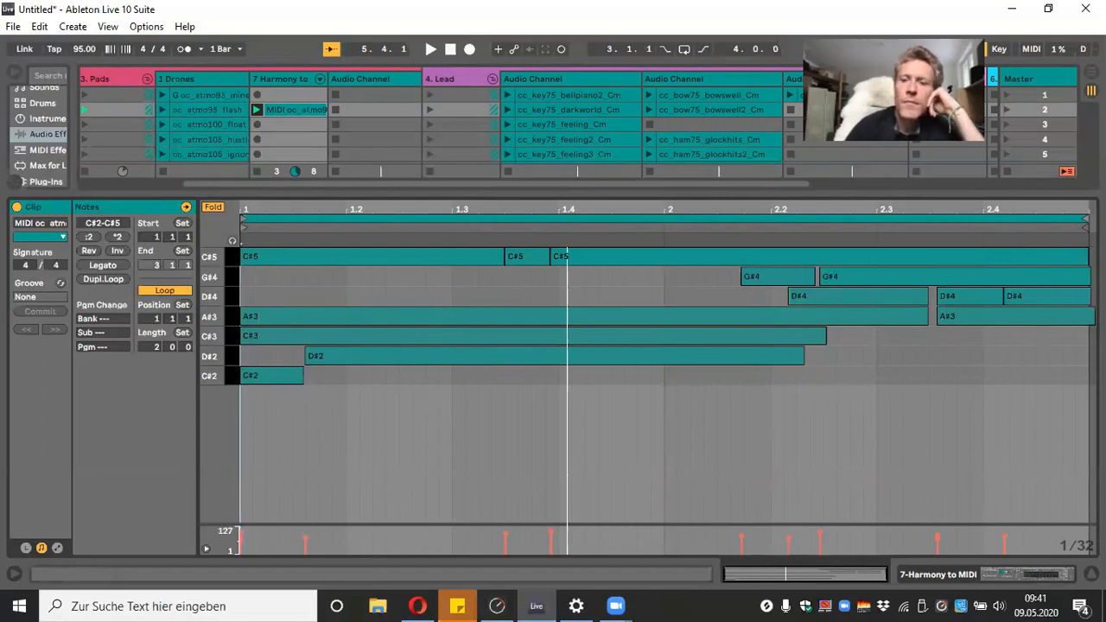
{"action": "key", "text": "ctrl+alt+l"}
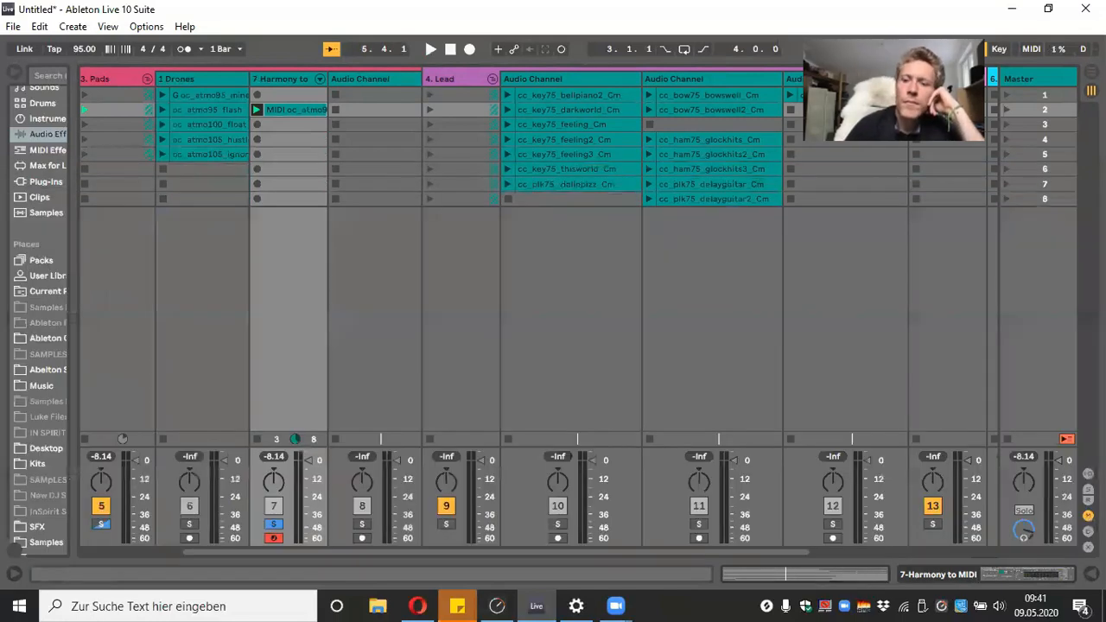
Review the Harmony to MIDI track's devices and the notes of its MIDI clip, hiding the detail view when finished
{"action": "left_click", "coordinate": [206, 109]}
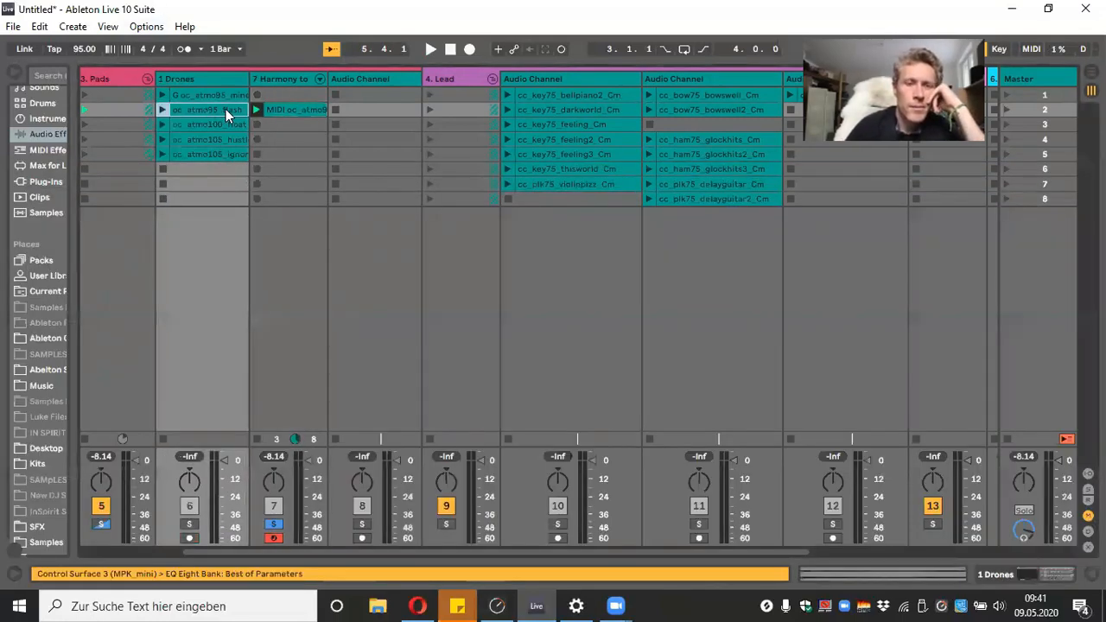
{"action": "right_click", "coordinate": [288, 83]}
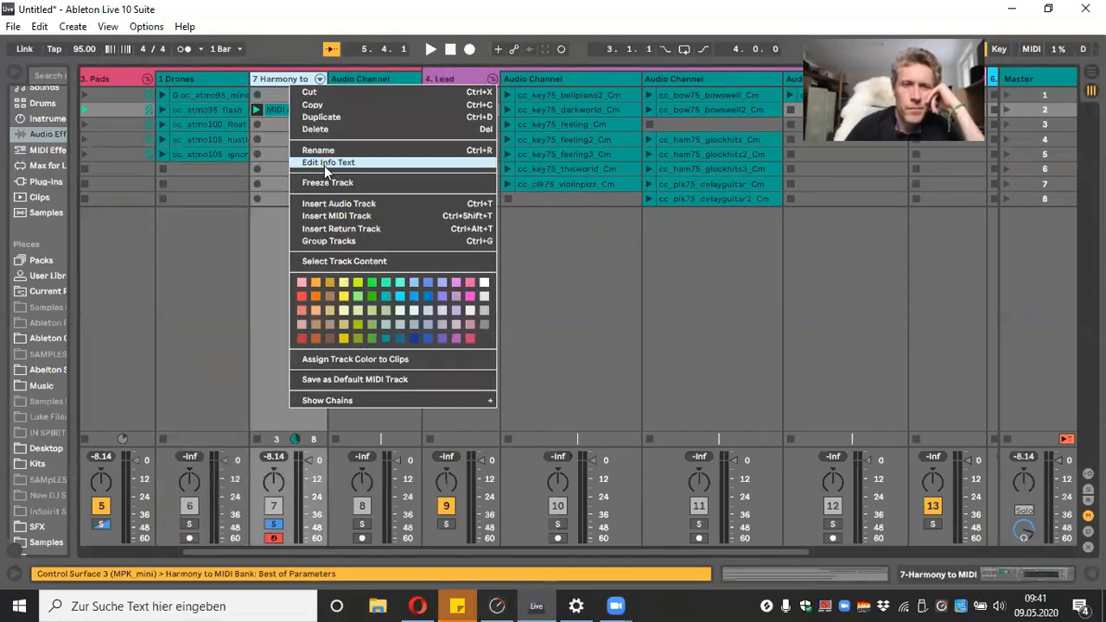
{"action": "left_click", "coordinate": [288, 74]}
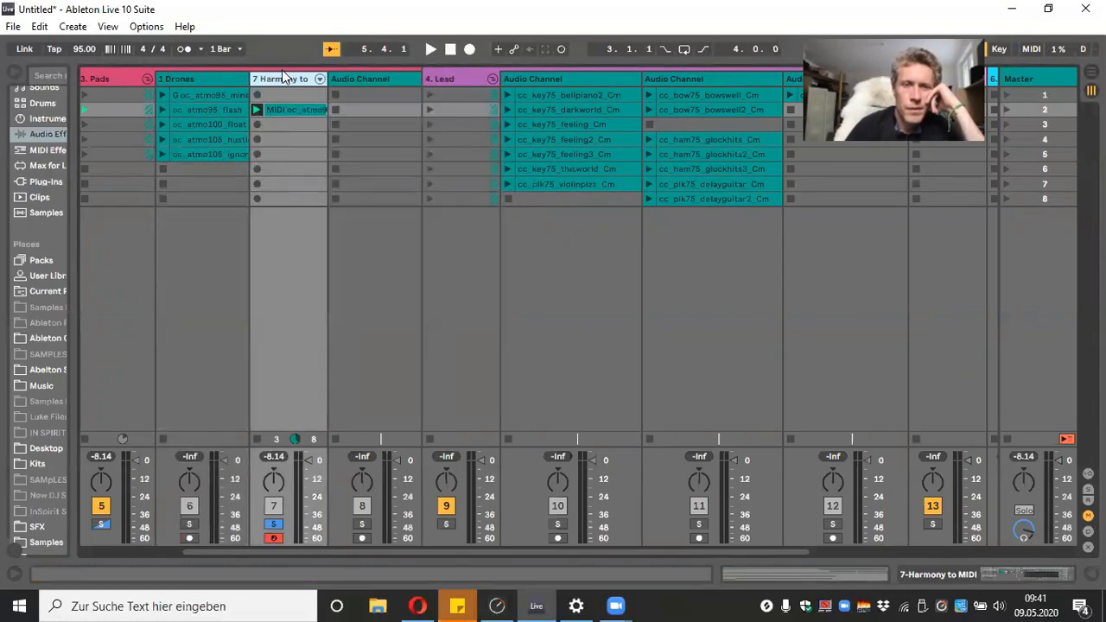
{"action": "double_click", "coordinate": [290, 78]}
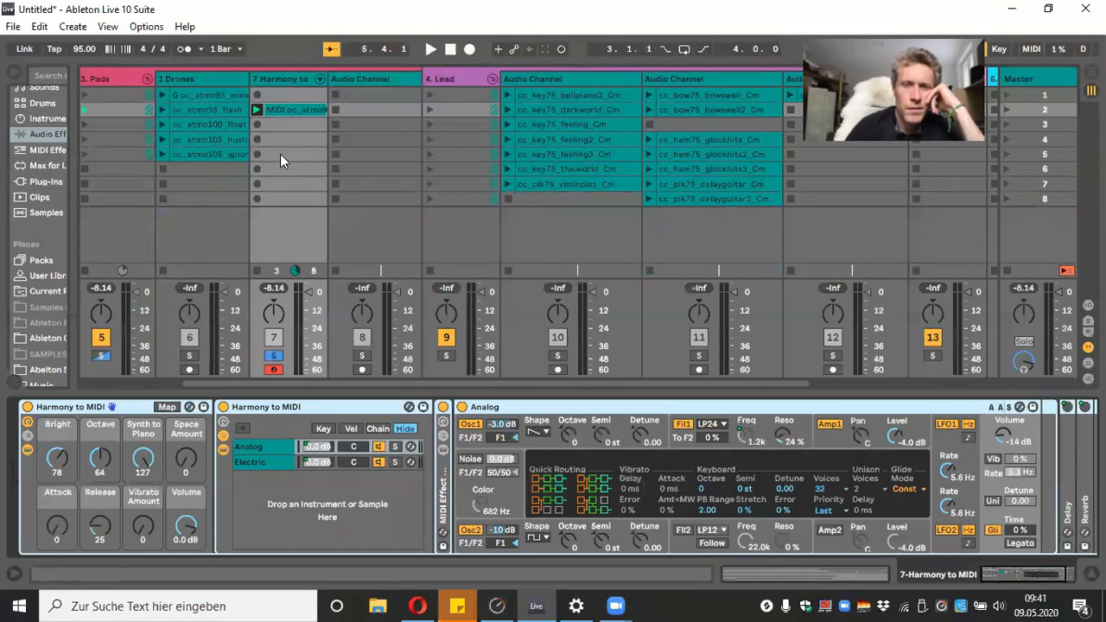
{"action": "double_click", "coordinate": [291, 108]}
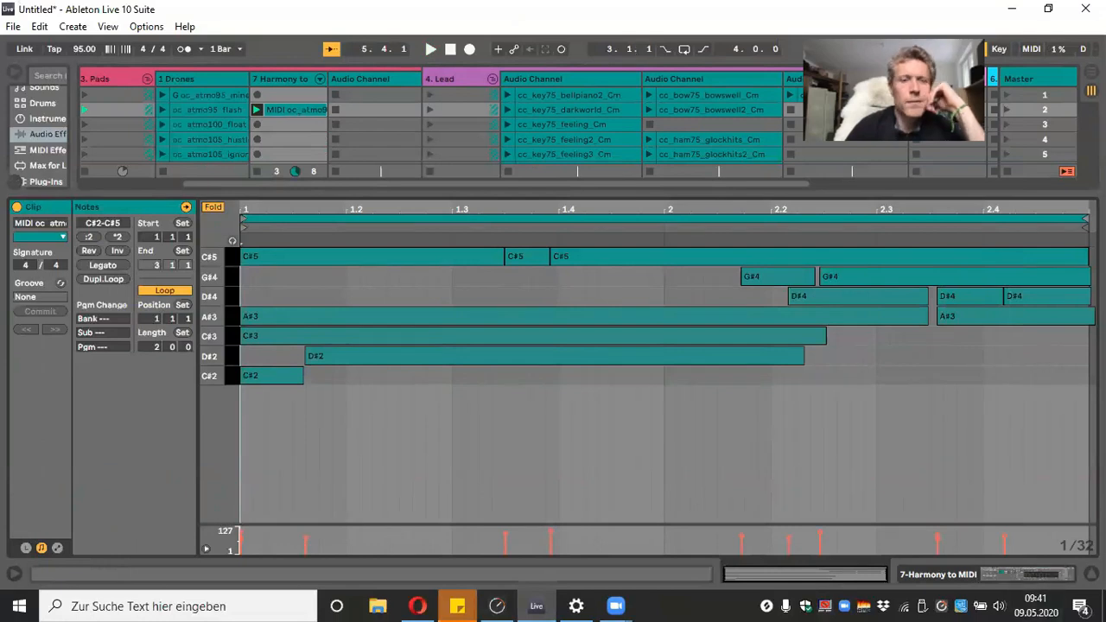
{"action": "key", "text": "ctrl+alt+l"}
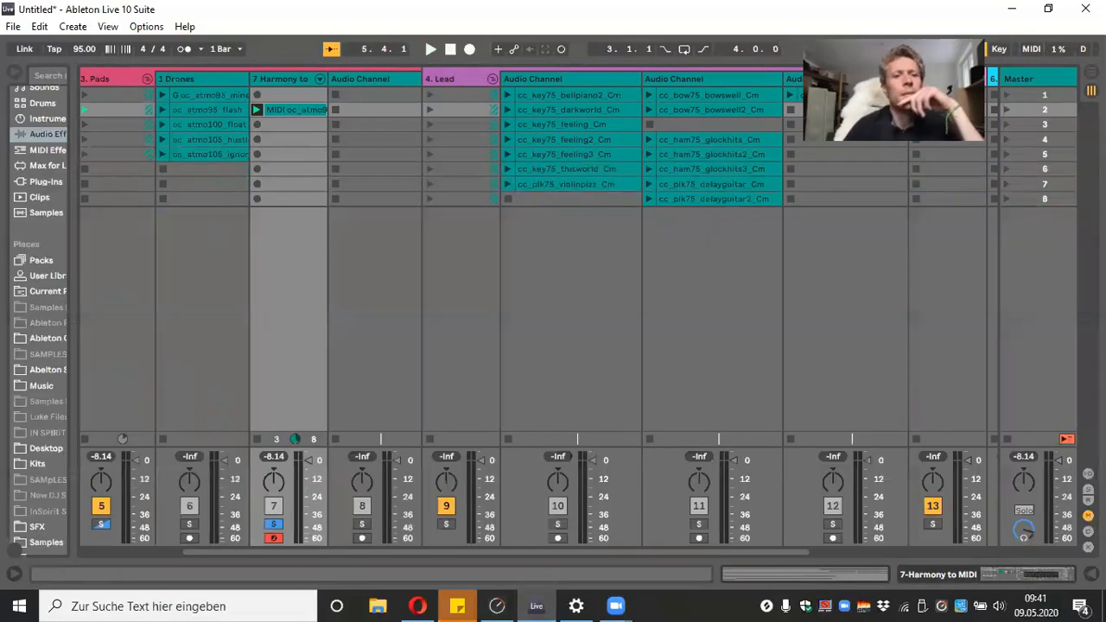
Unsolo the Harmony to MIDI track and play oc_atmo95_flash together with its MIDI version to compare them, stopping playback at the end
{"action": "left_click", "coordinate": [298, 77]}
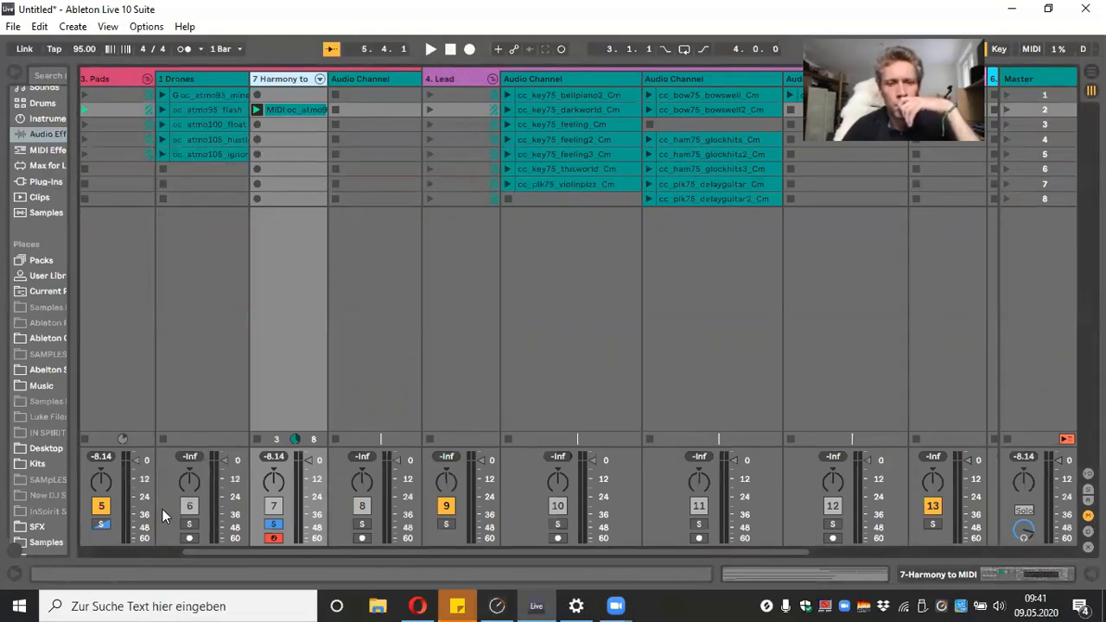
{"action": "left_click", "coordinate": [275, 524]}
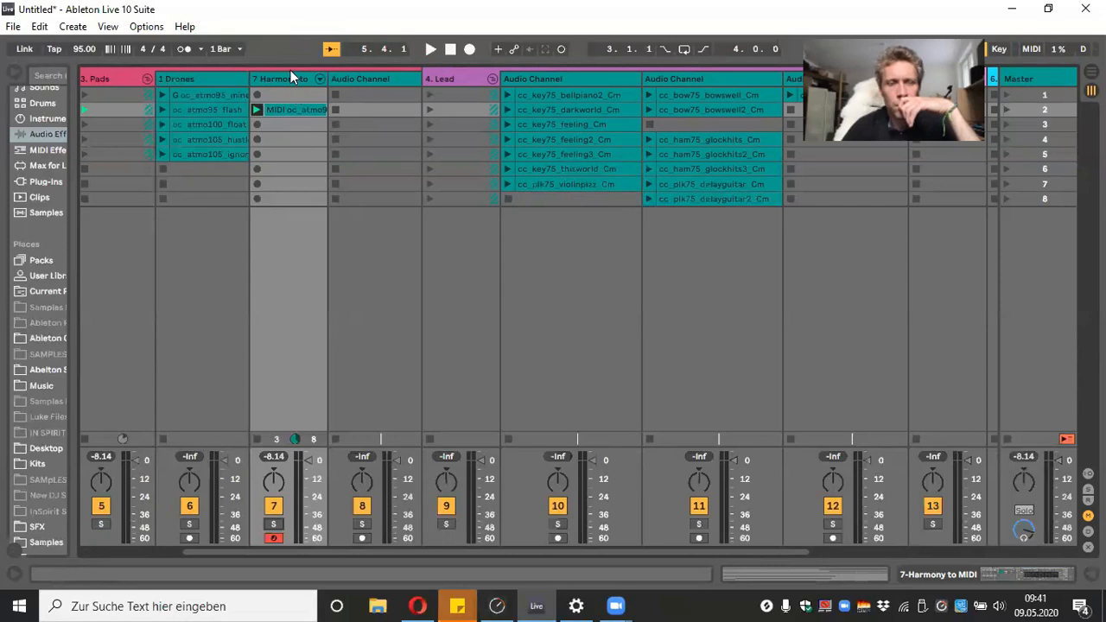
{"action": "left_click", "coordinate": [215, 76]}
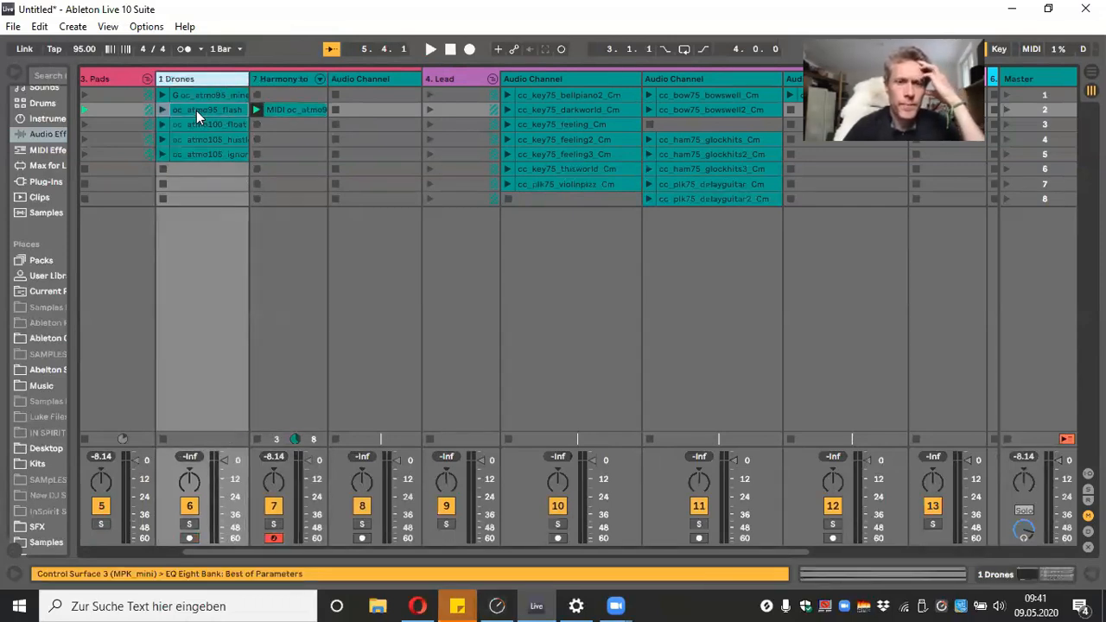
{"action": "left_click", "coordinate": [207, 109]}
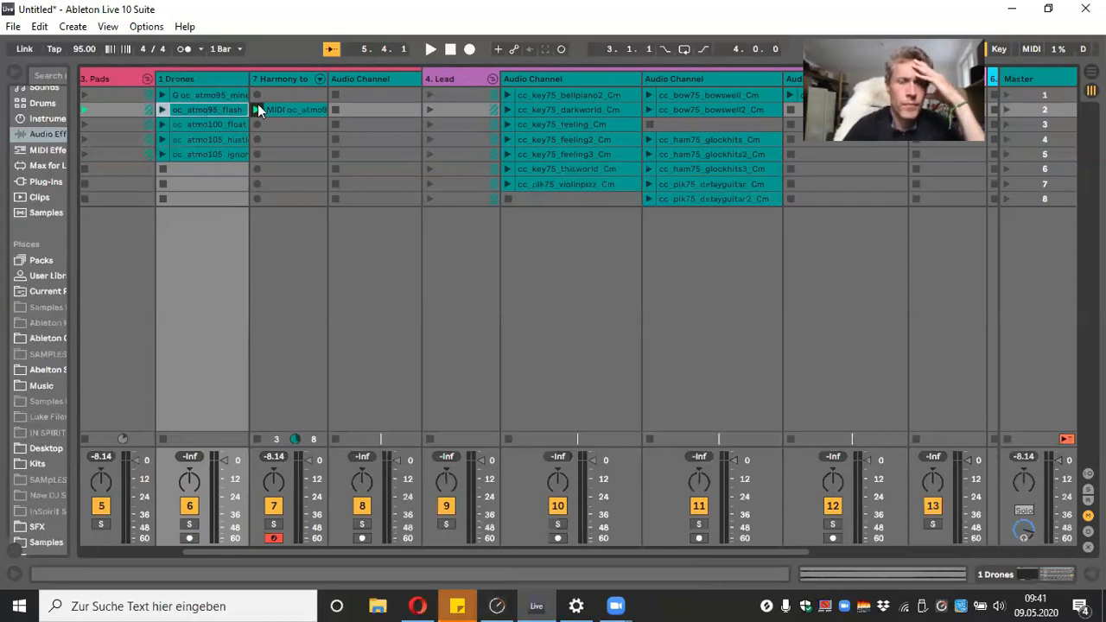
{"action": "left_click", "coordinate": [162, 111]}
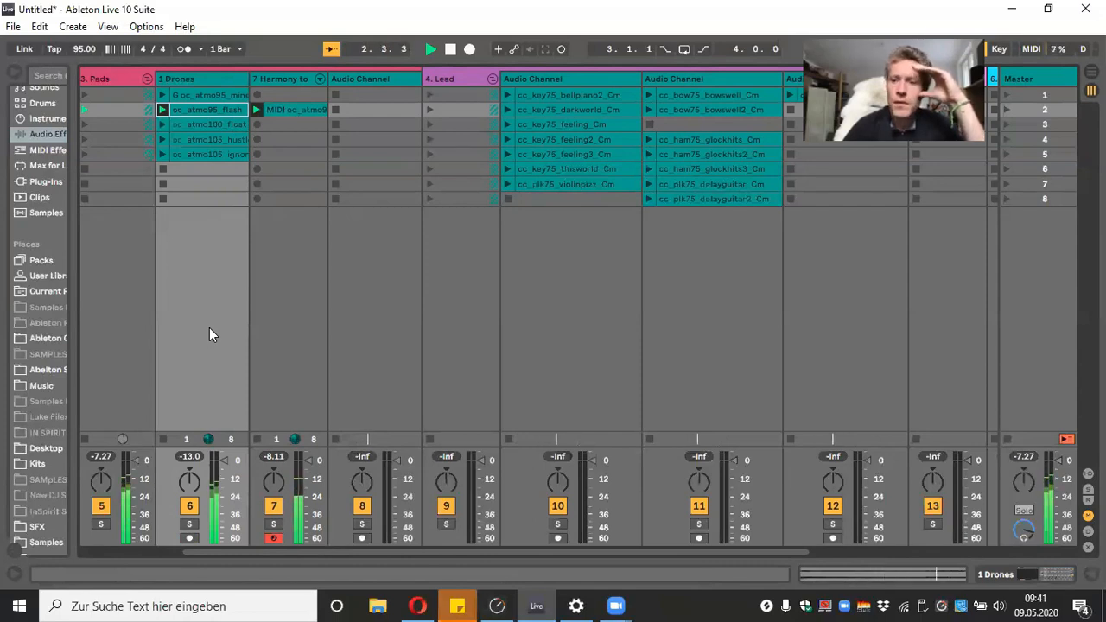
{"action": "left_click", "coordinate": [449, 50]}
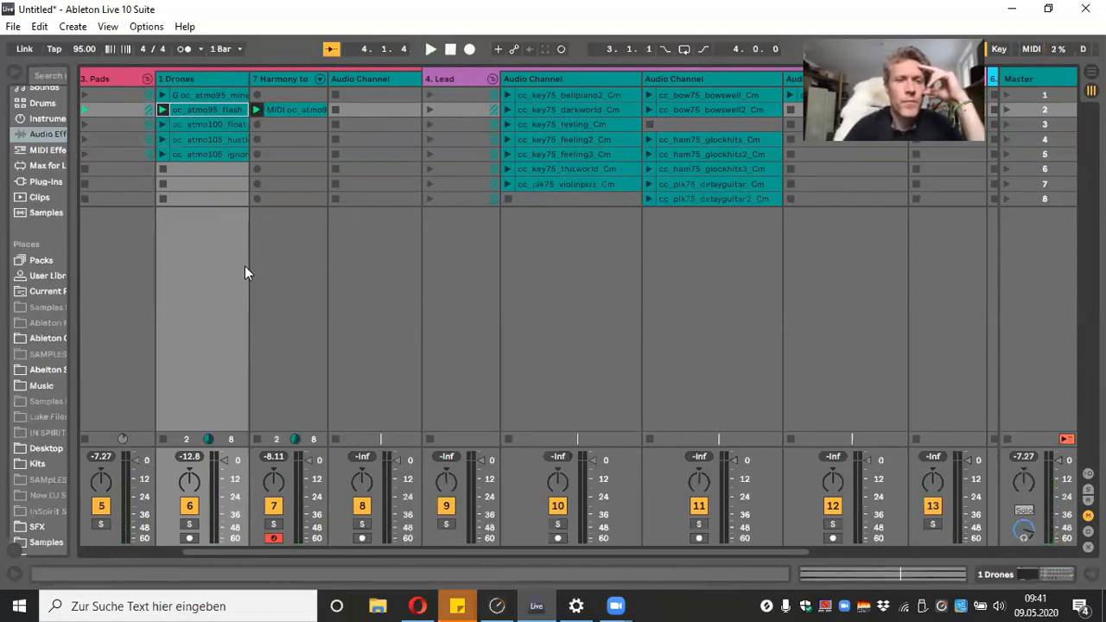
Stop the Harmony to MIDI track's clip, widen the 1 Drones track, and open the oc_atmo95_flash clip's sample settings
{"action": "left_click", "coordinate": [255, 439]}
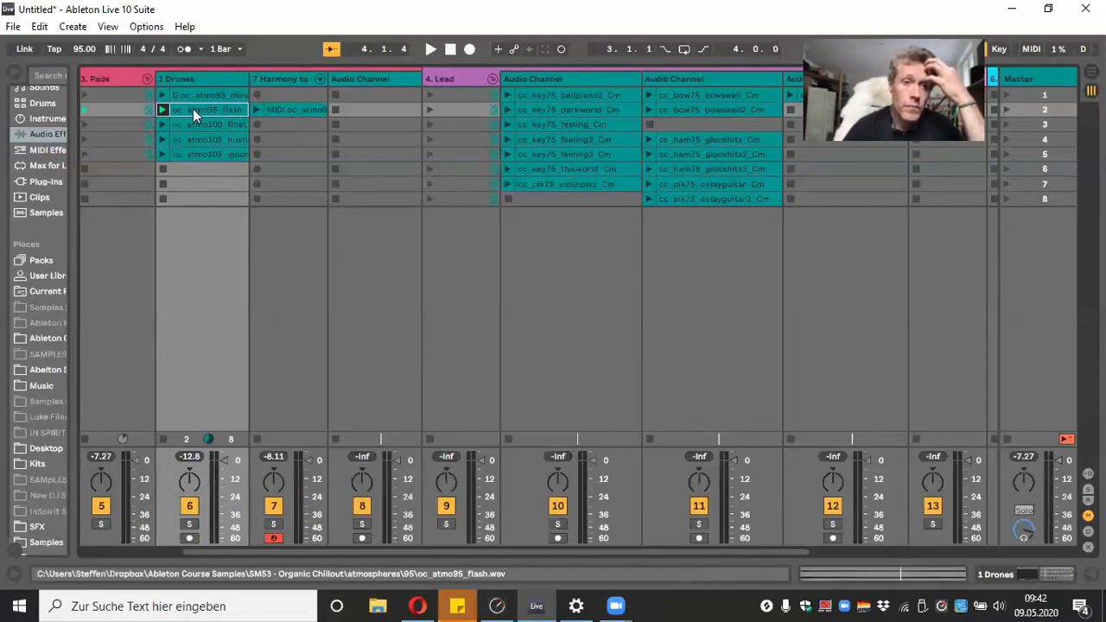
{"action": "left_click_drag", "start_coordinate": [250, 79], "coordinate": [313, 79]}
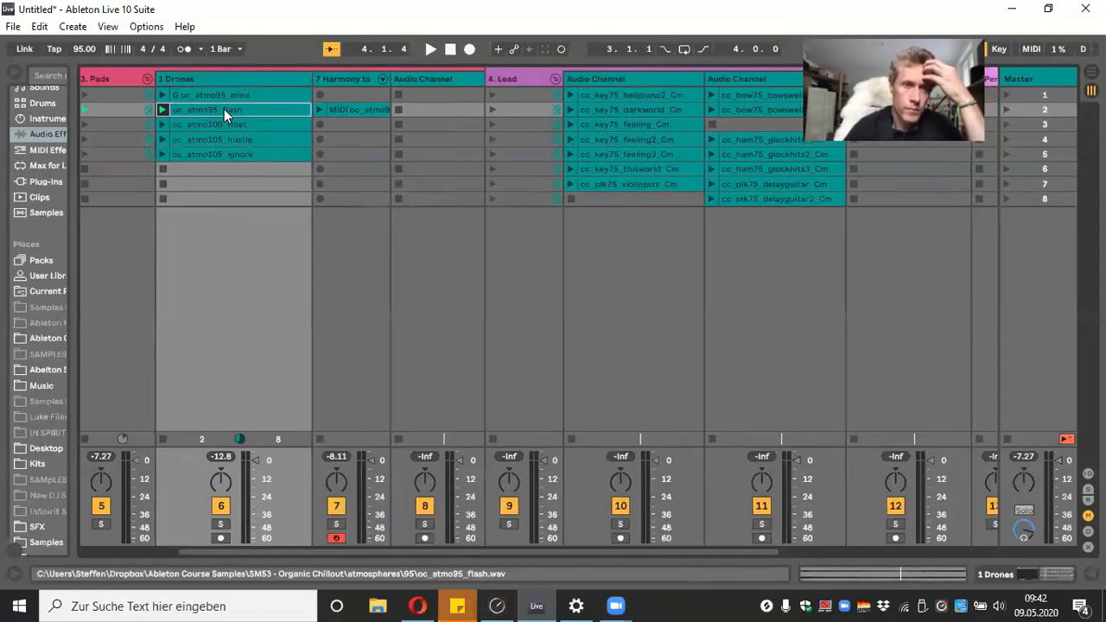
{"action": "double_click", "coordinate": [223, 109]}
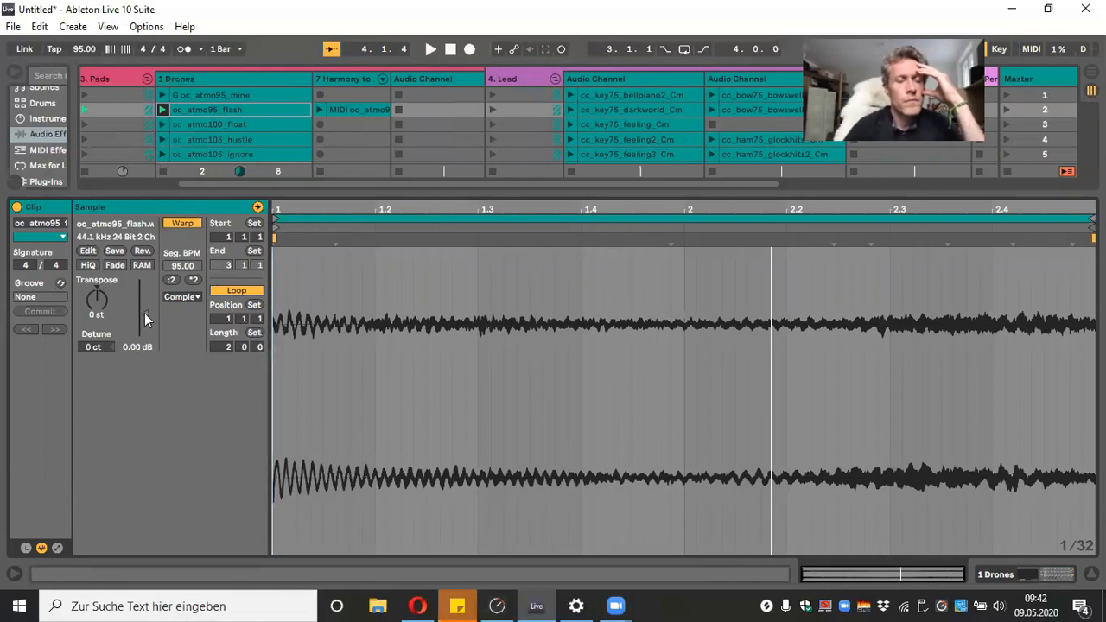
{"action": "left_click", "coordinate": [251, 81]}
{"action": "left_click", "coordinate": [1091, 574]}
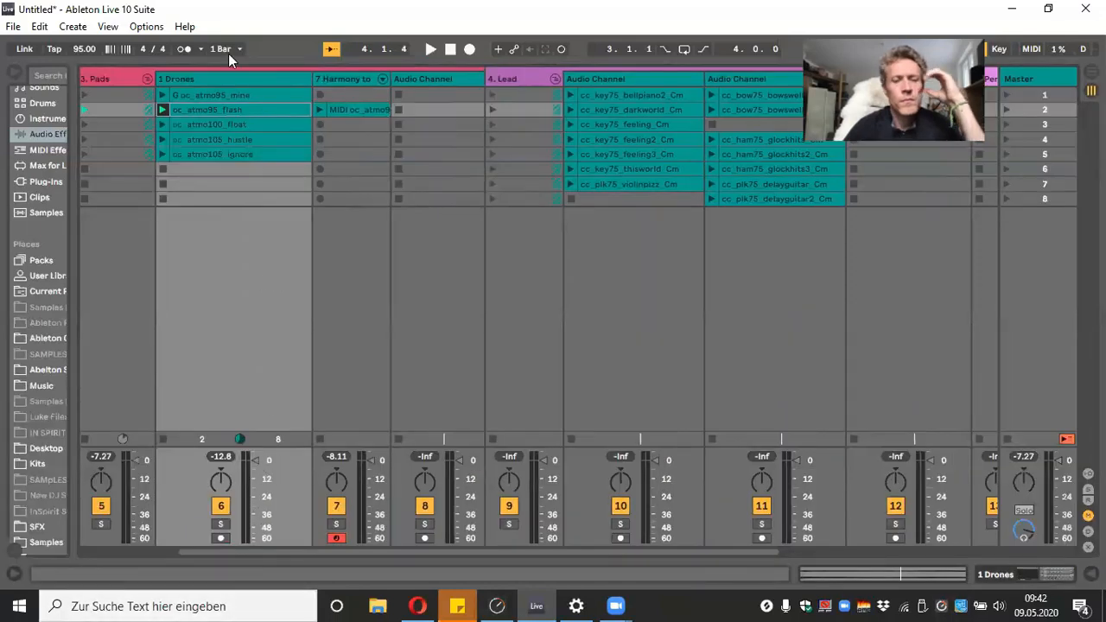
{"action": "double_click", "coordinate": [247, 108]}
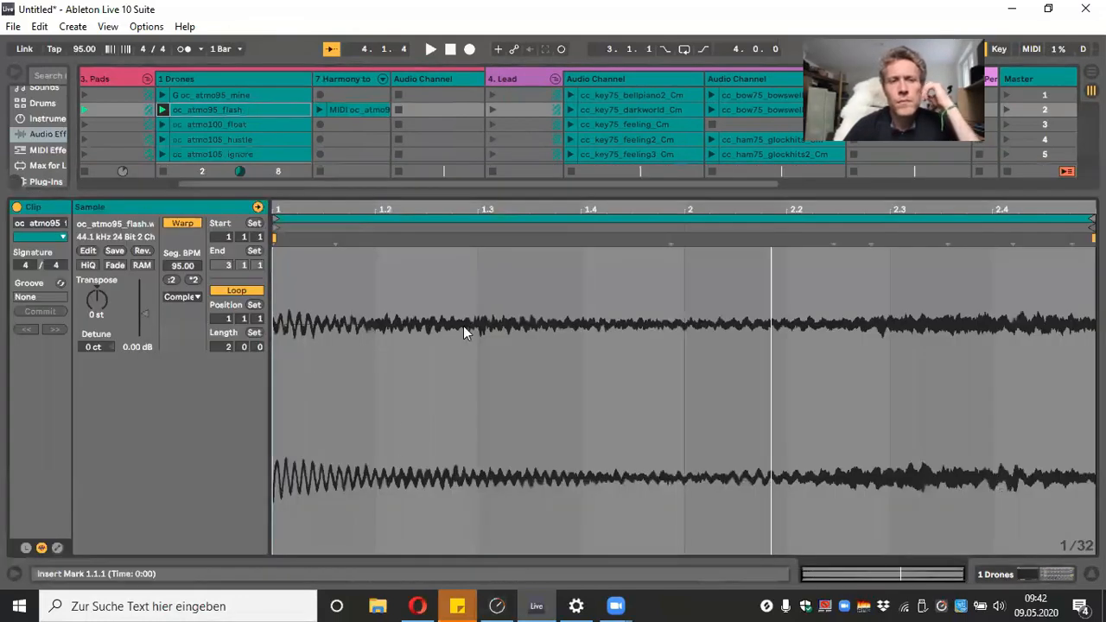
Try lowering the oc_atmo95_flash clip's gain to -7.52 dB and return it to the default
{"action": "mouse_move", "coordinate": [152, 313]}
{"action": "left_mouse_down"}
{"action": "mouse_move", "coordinate": [152, 333]}
{"action": "mouse_move", "coordinate": [152, 298]}
{"action": "mouse_move", "coordinate": [146, 337]}
{"action": "mouse_move", "coordinate": [144, 323]}
{"action": "left_mouse_up"}
{"action": "right_click", "coordinate": [145, 322]}
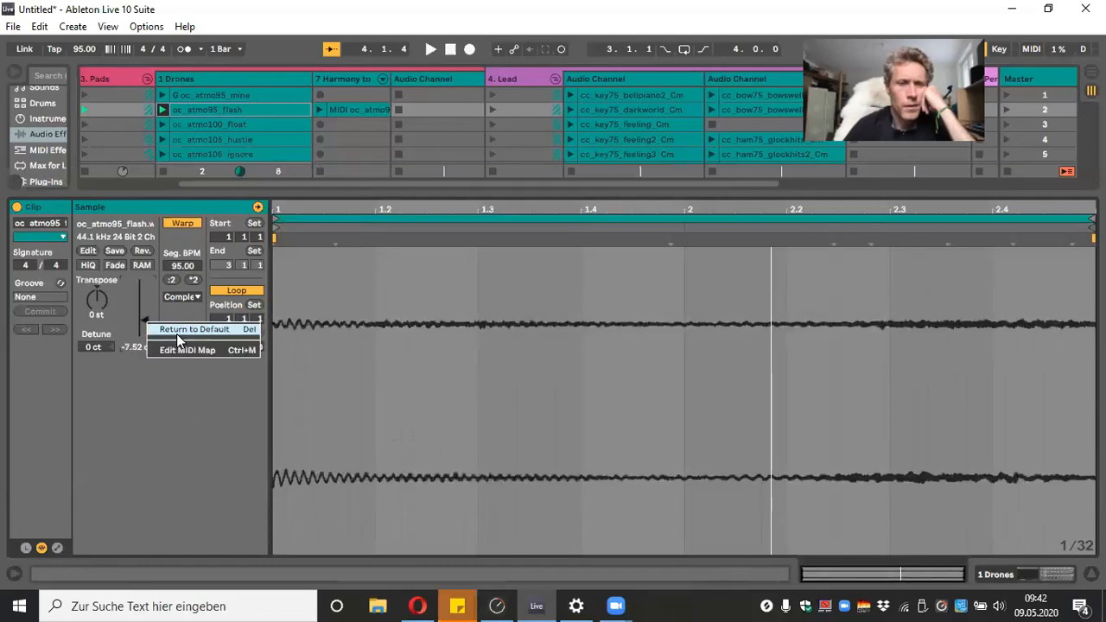
{"action": "left_click", "coordinate": [176, 332]}
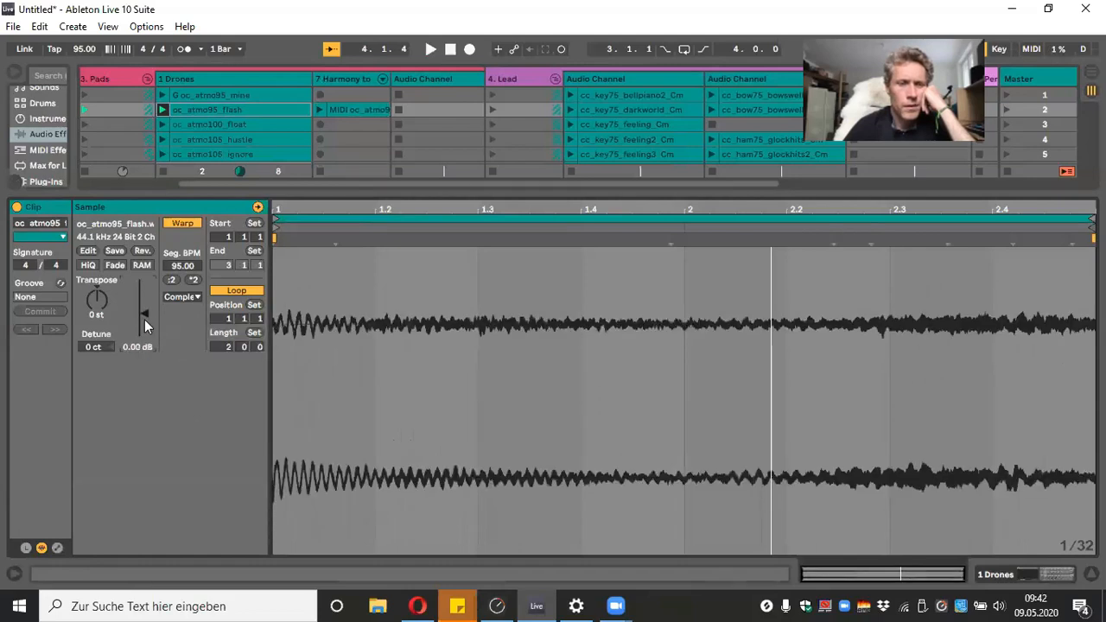
Transpose the oc_atmo95_flash clip to -1 st and hide the clip view
{"action": "left_click", "coordinate": [95, 295]}
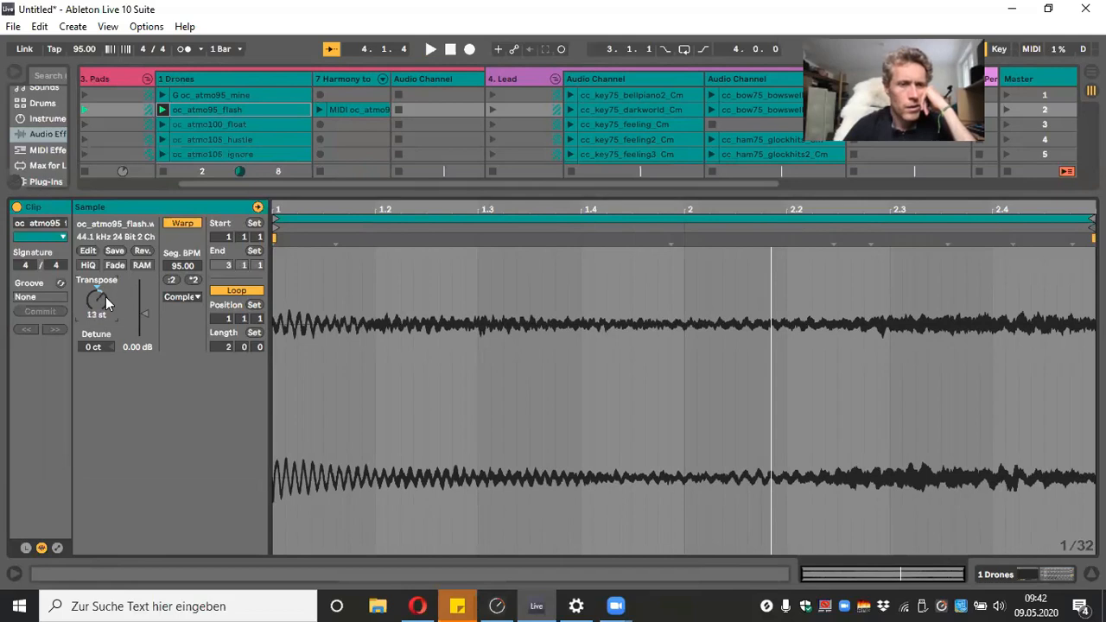
{"action": "key", "text": "Down"}
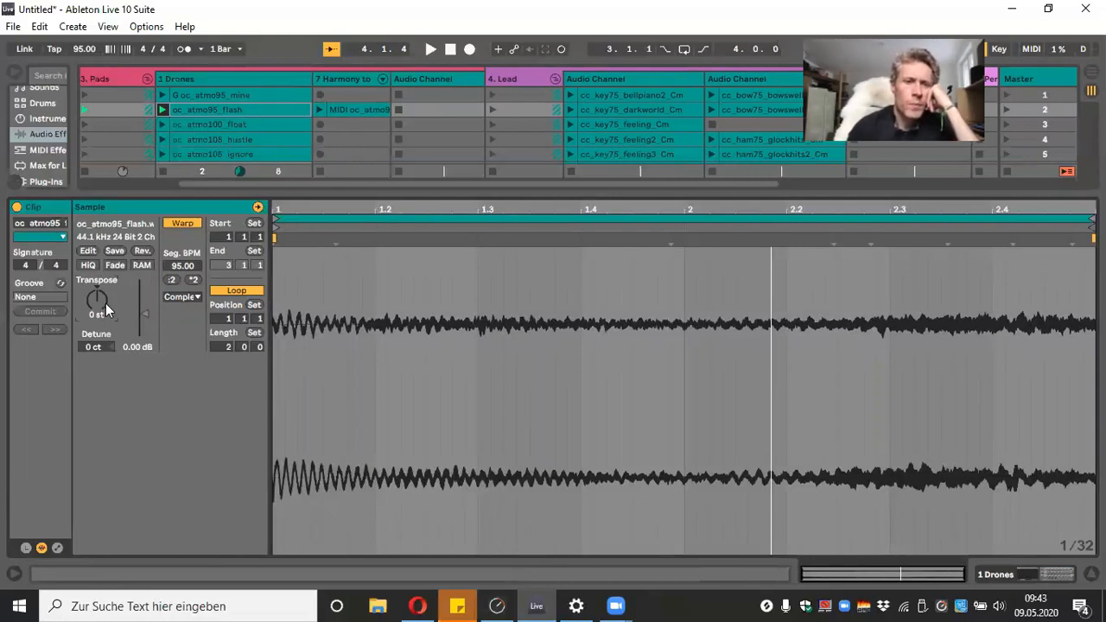
{"action": "key", "text": "Down"}
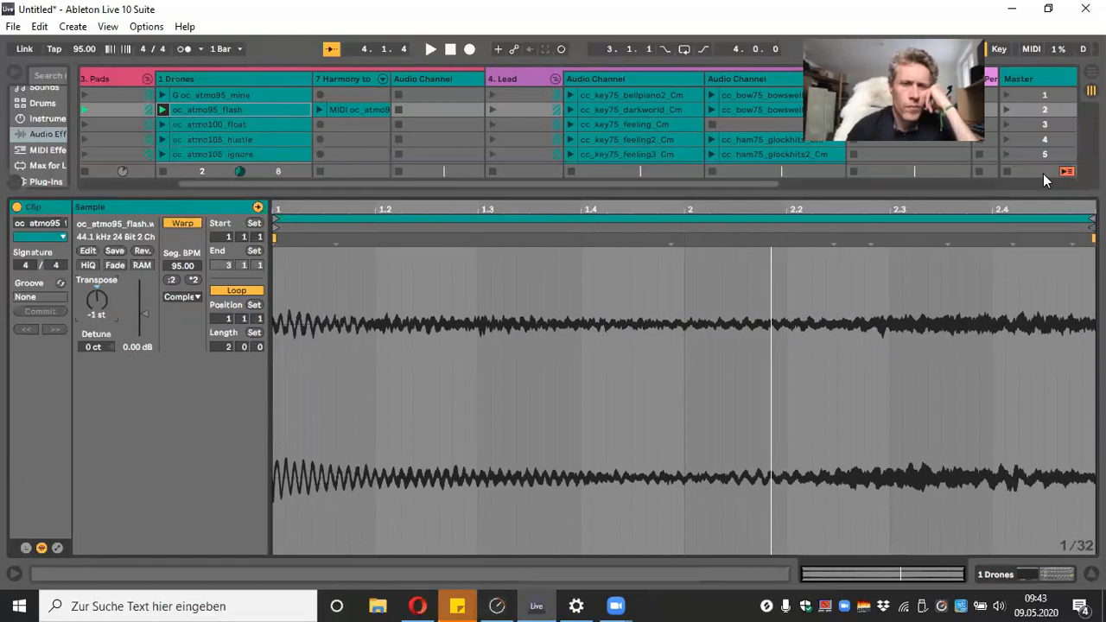
{"action": "key", "text": "ctrl+alt+l"}
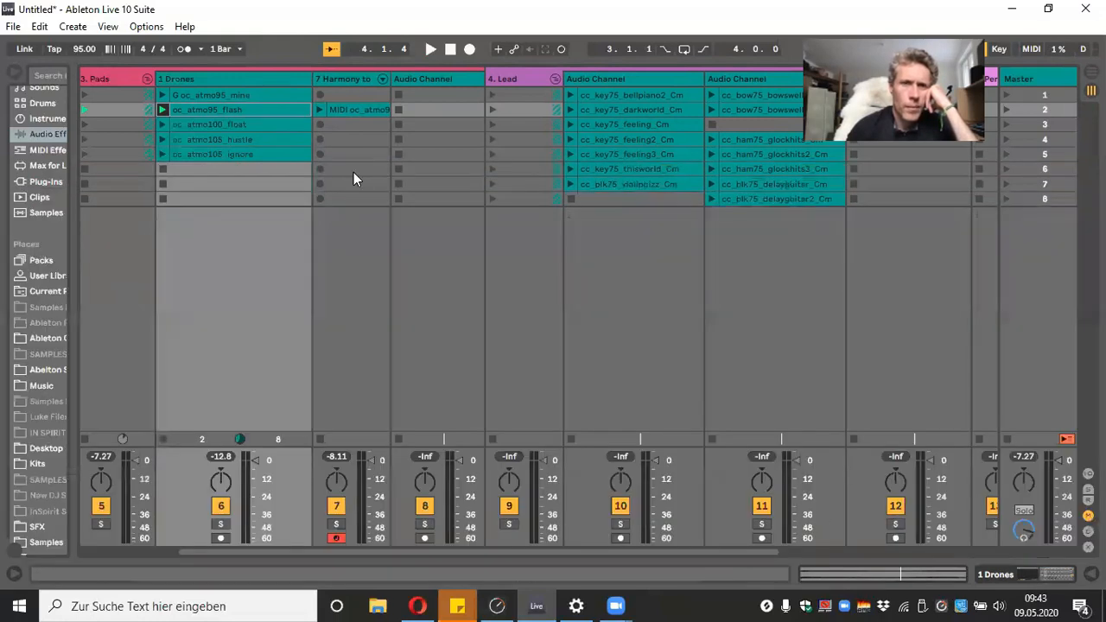
Play oc_atmo95_flash with cc_key75_bellpiano2_Cm and cc_key75_feeling_Cm in turn, balancing the drone and lead track volumes, and stop playback
{"action": "left_click", "coordinate": [163, 109]}
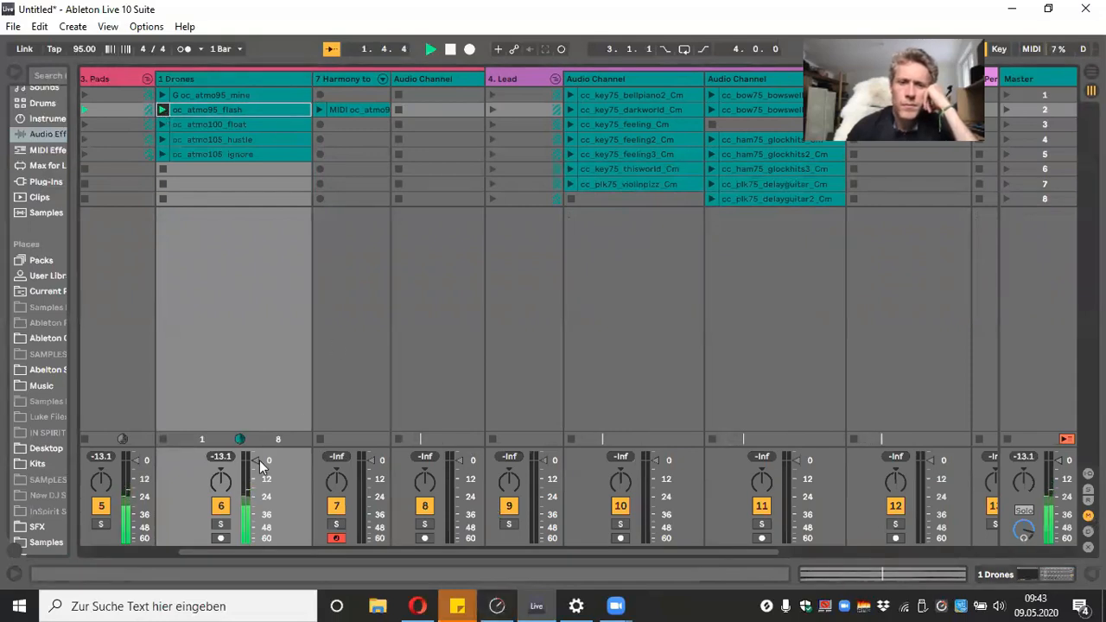
{"action": "left_click_drag", "start_coordinate": [257, 461], "coordinate": [254, 465]}
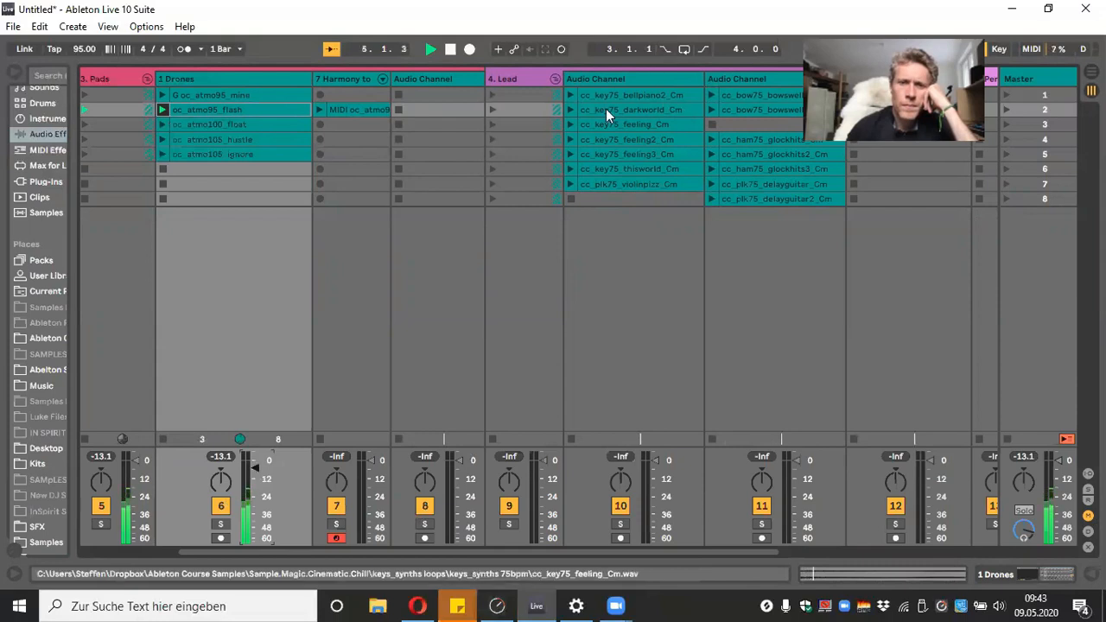
{"action": "left_click", "coordinate": [572, 96]}
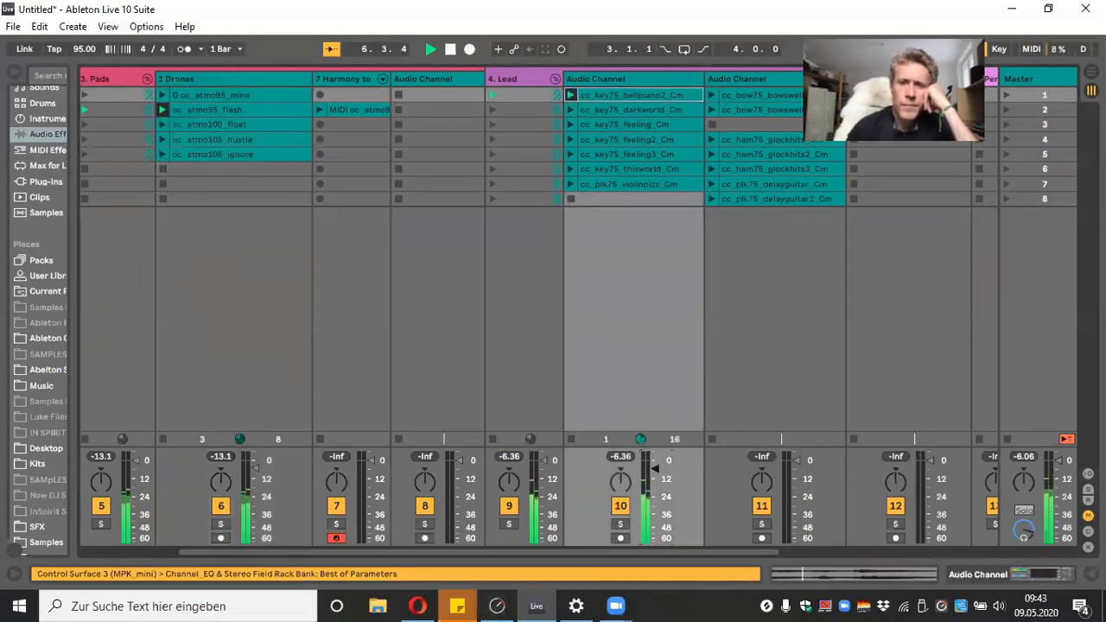
{"action": "left_click_drag", "start_coordinate": [654, 470], "coordinate": [655, 477]}
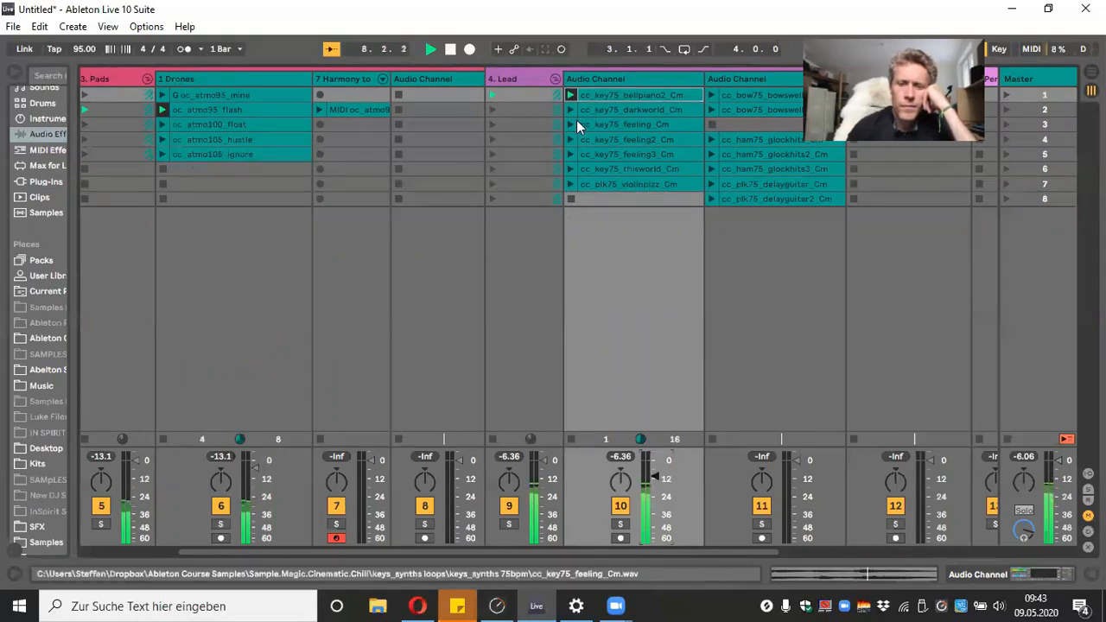
{"action": "left_click", "coordinate": [571, 124]}
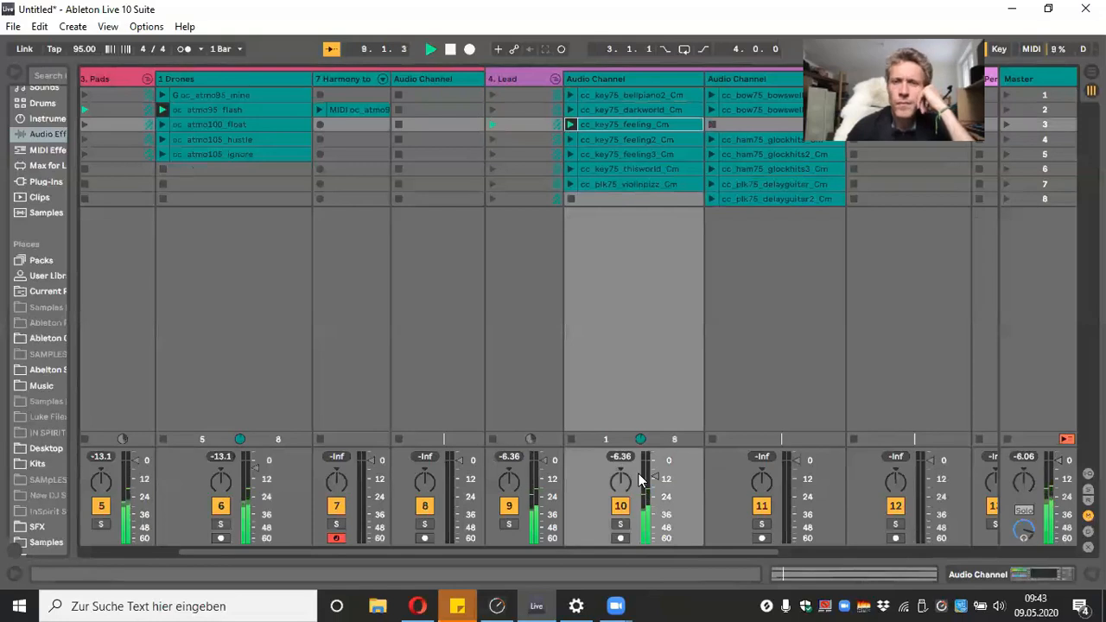
{"action": "left_click_drag", "start_coordinate": [664, 489], "coordinate": [664, 476]}
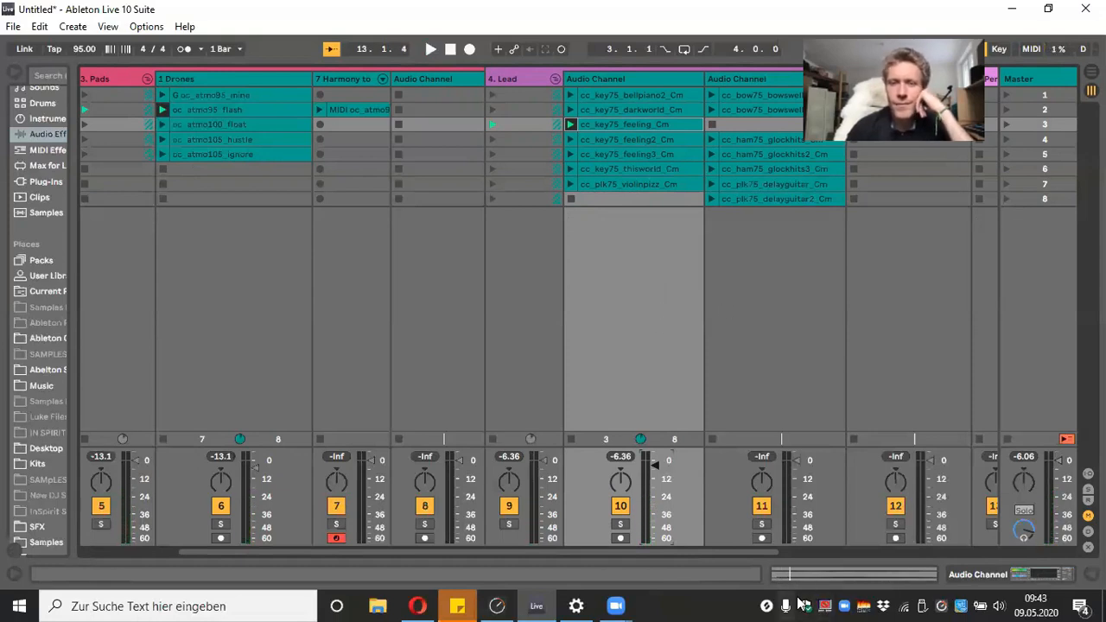
Unfold the 8. Ambience & FX group to show its audio track
{"action": "left_click_drag", "start_coordinate": [702, 553], "coordinate": [1048, 558]}
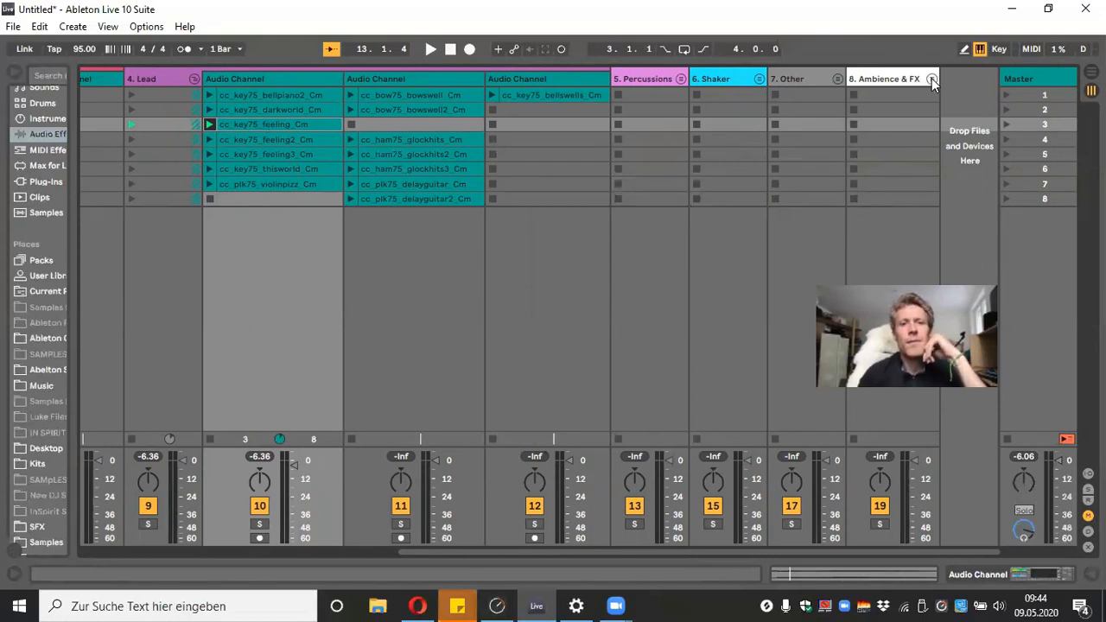
{"action": "key", "text": "ctrl+t"}
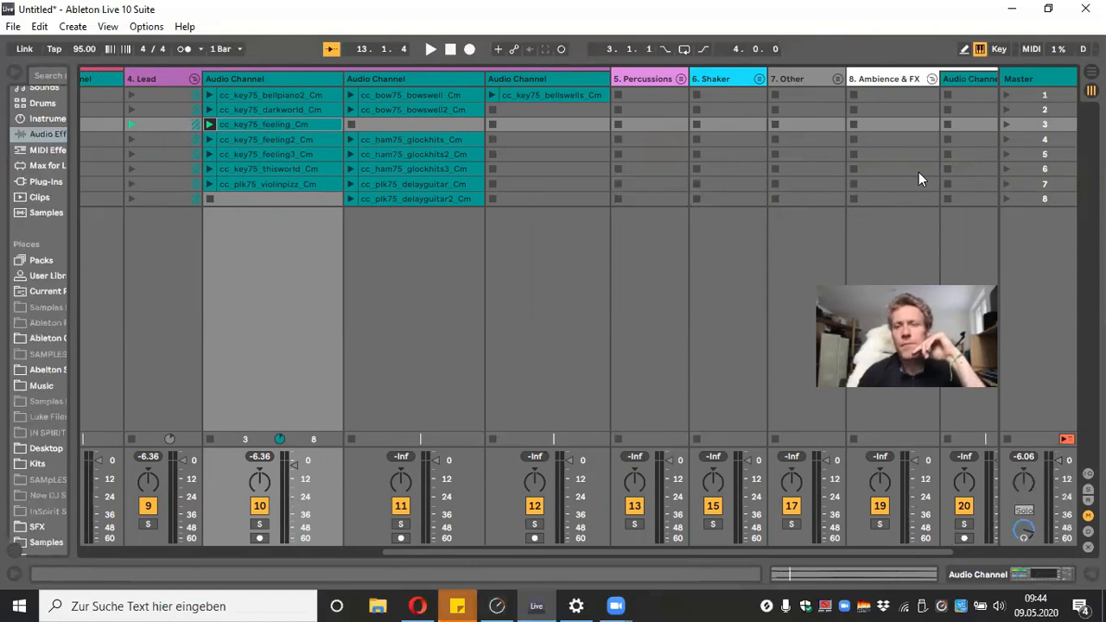
{"action": "left_click_drag", "start_coordinate": [914, 553], "coordinate": [999, 552]}
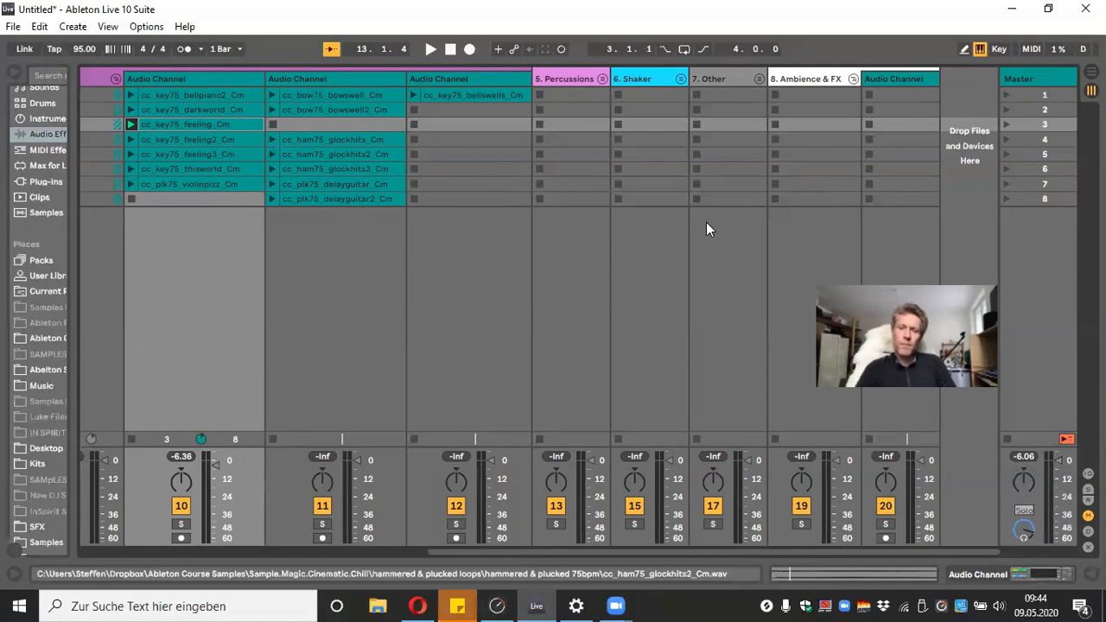
Expand the browser, show the Ableton Course Samples folder, and collapse its Sample.Magic.Cinematic.Chill subfolder
{"action": "left_click_drag", "start_coordinate": [84, 209], "coordinate": [311, 252]}
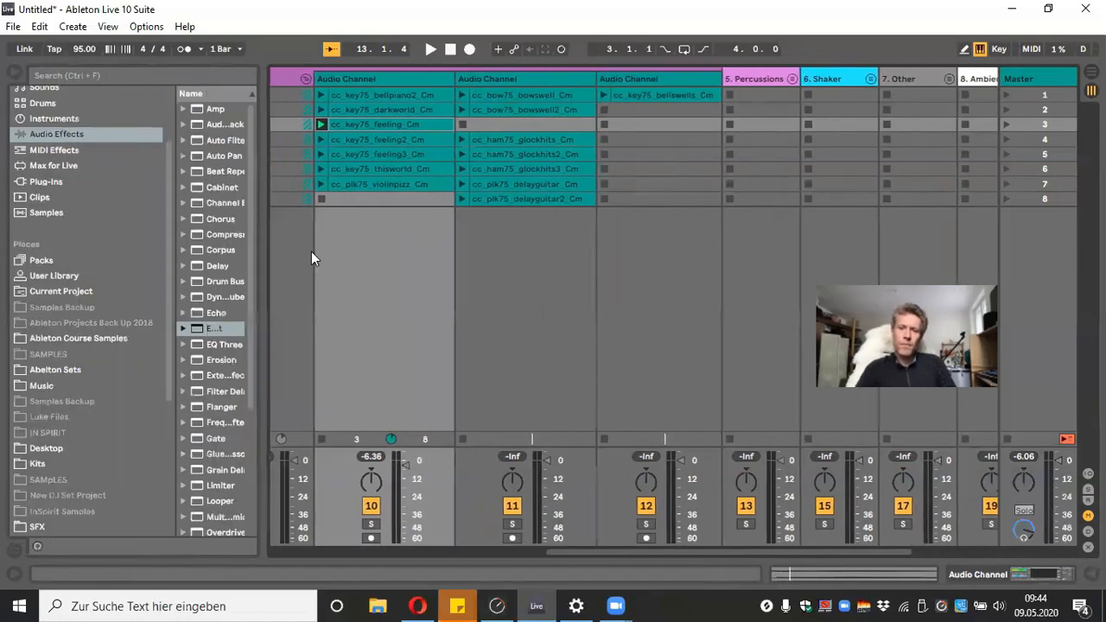
{"action": "scroll", "coordinate": [834, 510], "scroll_direction": "right", "scroll_amount": 2}
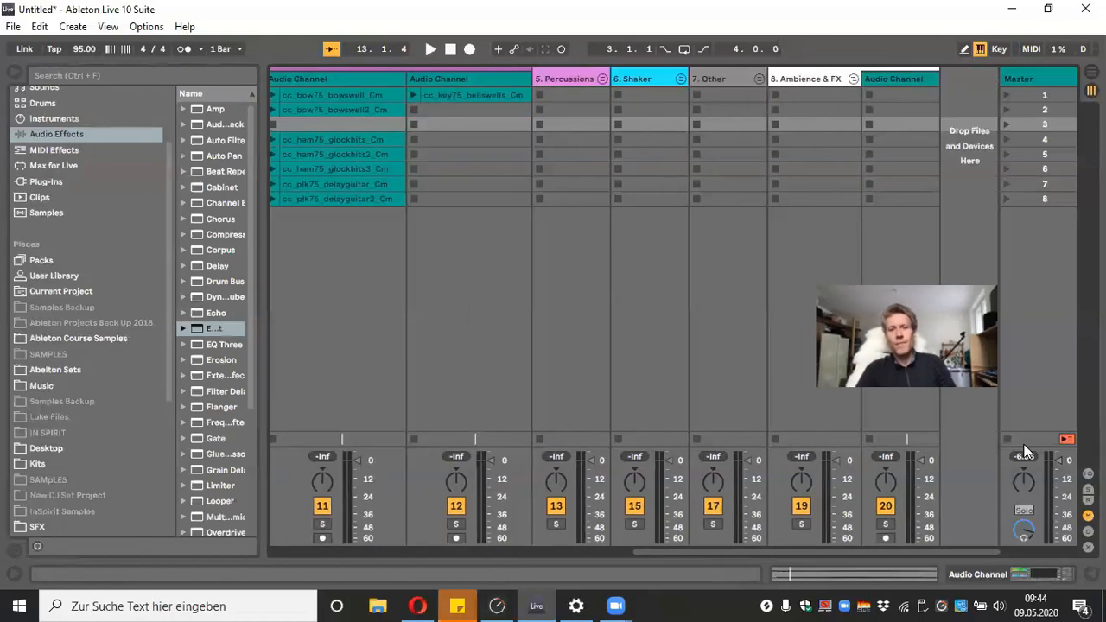
{"action": "left_click_drag", "start_coordinate": [259, 210], "coordinate": [425, 244]}
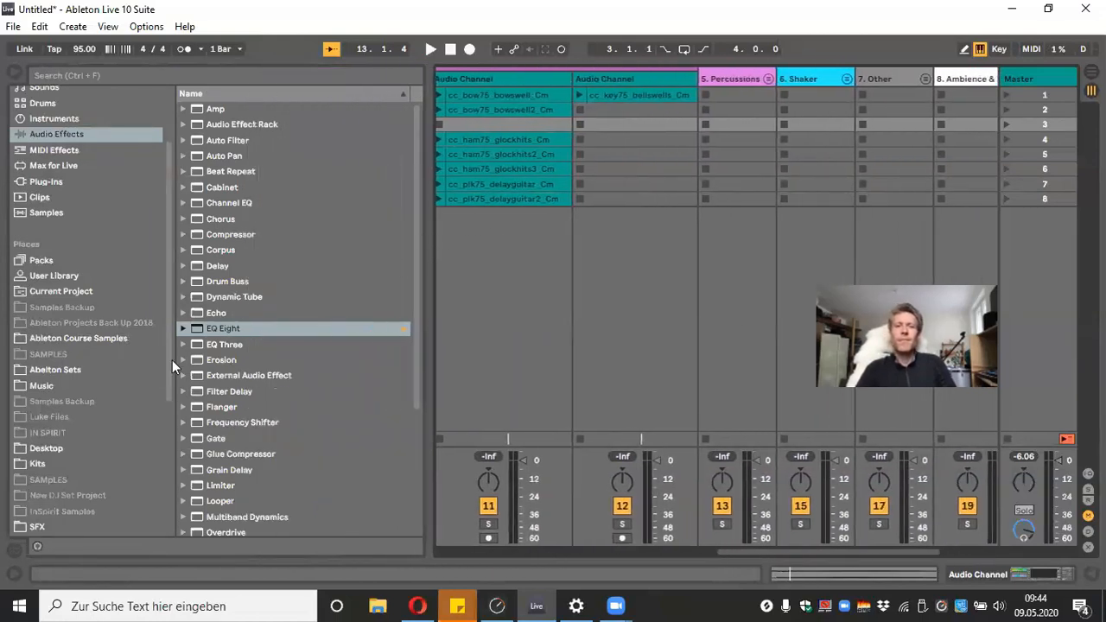
{"action": "left_click", "coordinate": [92, 338]}
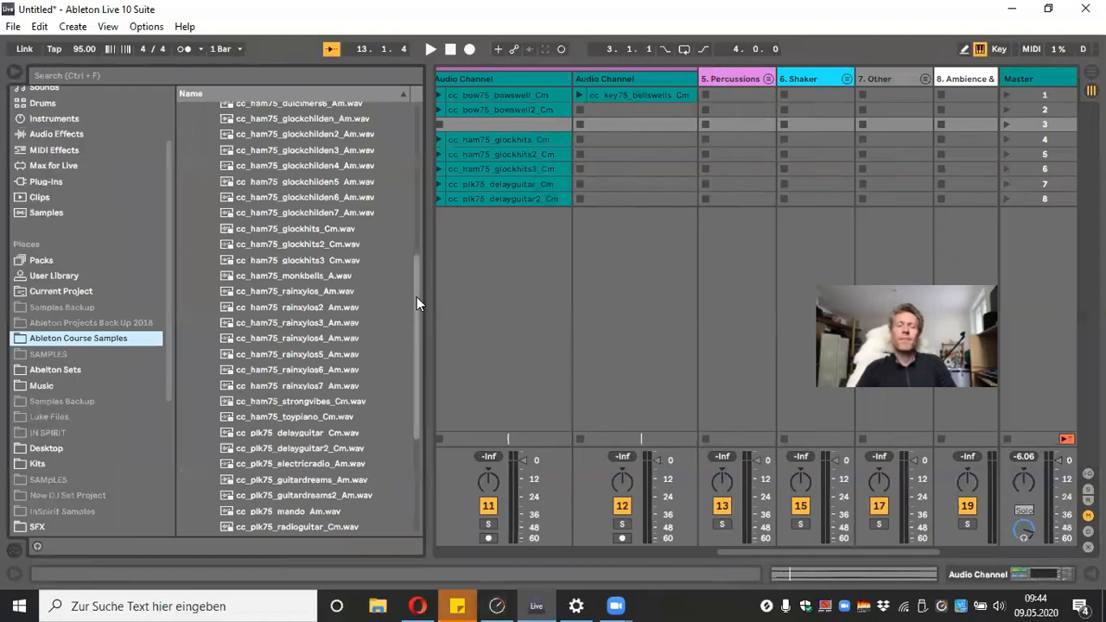
{"action": "scroll", "coordinate": [345, 290], "scroll_direction": "up", "scroll_amount": 5}
{"action": "left_click", "coordinate": [183, 265]}
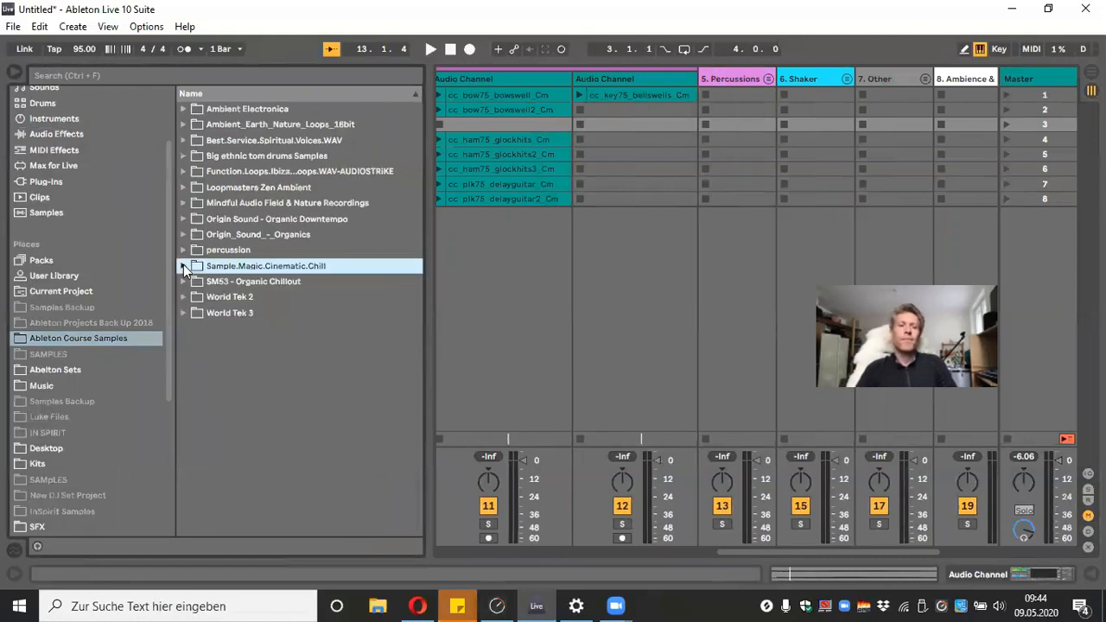
Expand Mindful Audio Field & Nature Recordings and its MAFX2019 Holiday Freebies folder, widening the browser to show full file names
{"action": "left_click", "coordinate": [183, 201]}
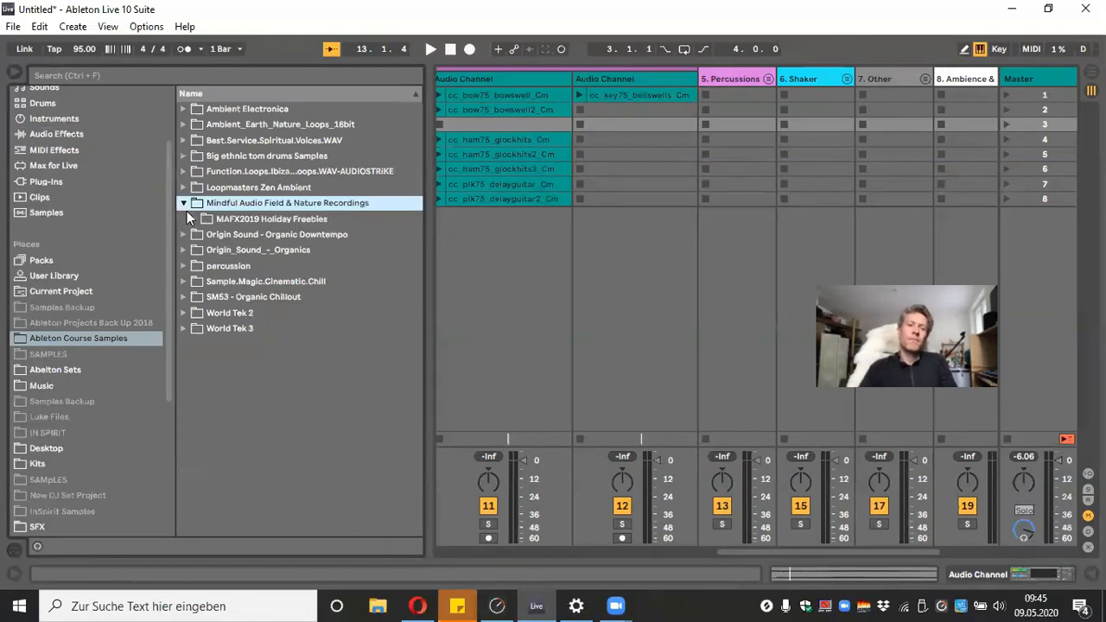
{"action": "left_click", "coordinate": [193, 218]}
{"action": "left_click_drag", "start_coordinate": [427, 308], "coordinate": [632, 297]}
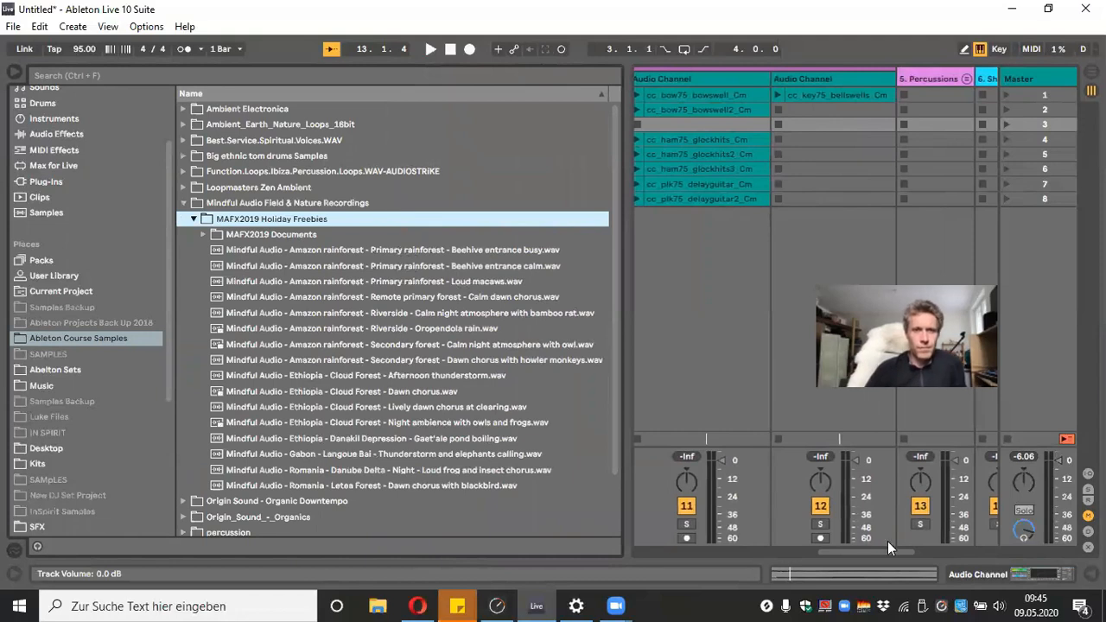
Add the "Calm night atmosphere with bamboo rat" and "Night ambience with owls and frogs" recordings to the Ambience & FX audio track's first two slots
{"action": "left_click_drag", "start_coordinate": [884, 550], "coordinate": [1062, 543]}
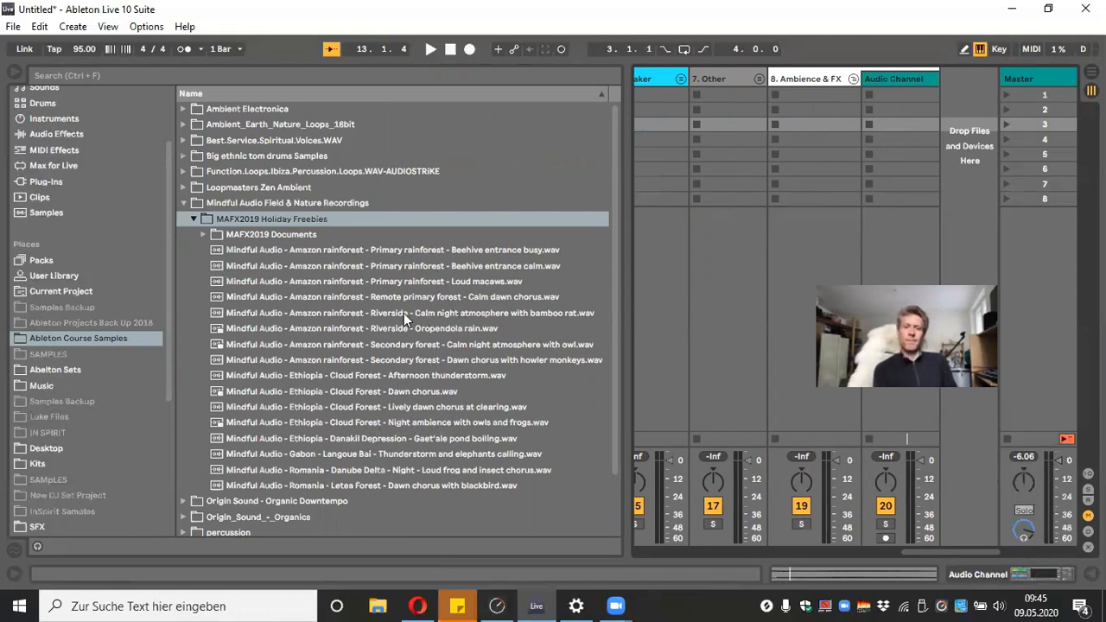
{"action": "left_click_drag", "start_coordinate": [404, 313], "coordinate": [894, 101]}
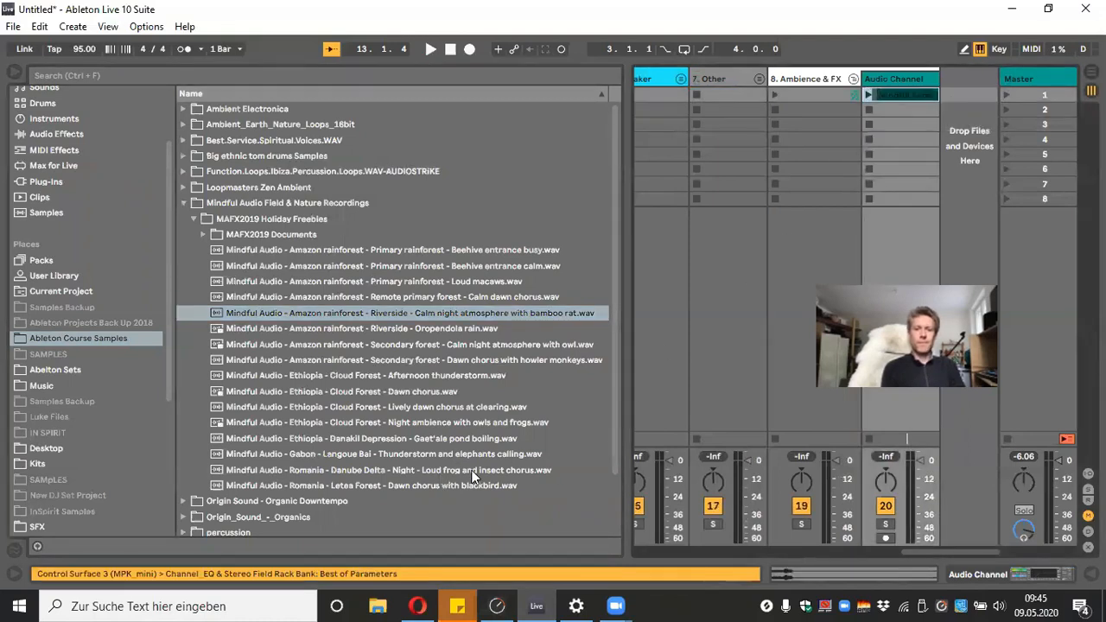
{"action": "left_click_drag", "start_coordinate": [474, 423], "coordinate": [887, 115]}
Rename the audio track in the 8. Ambience & FX group to Nature
{"action": "right_click", "coordinate": [890, 79]}
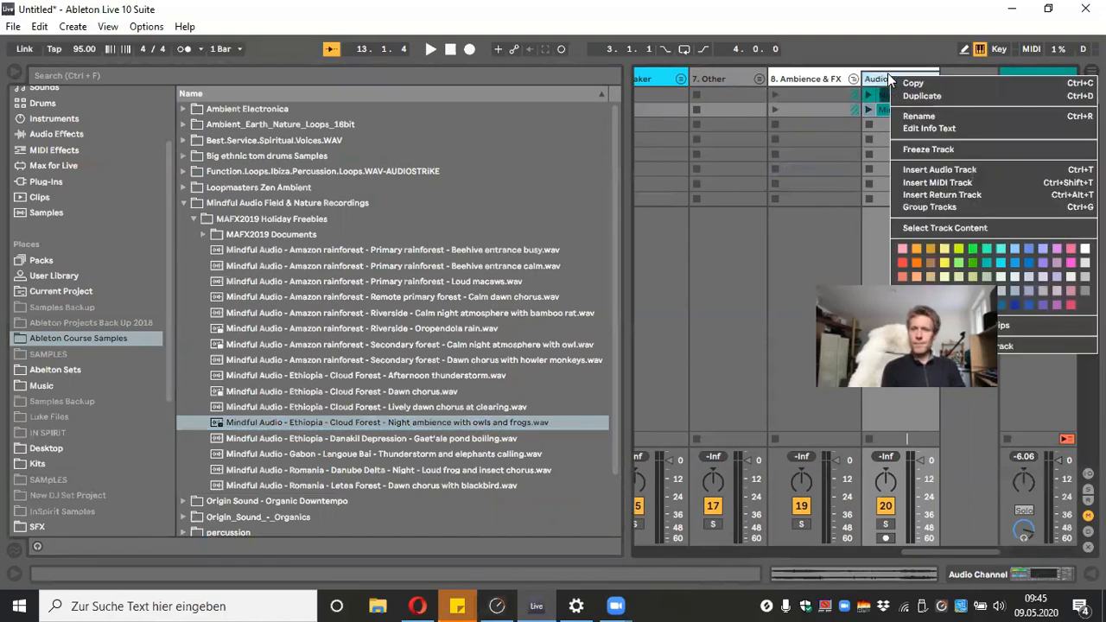
{"action": "left_click", "coordinate": [915, 116]}
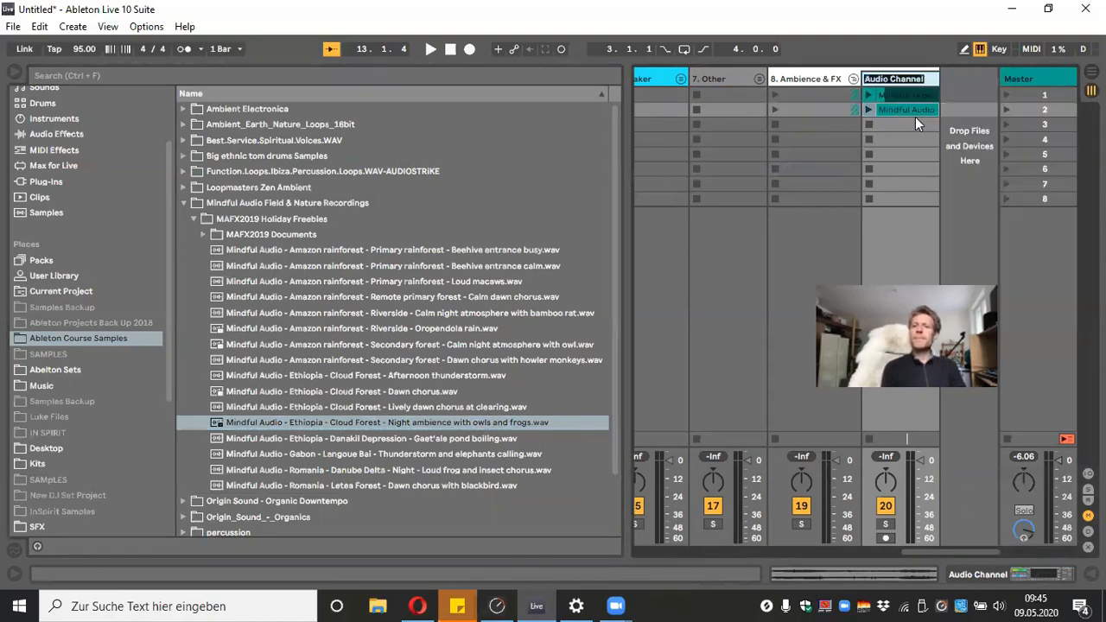
{"action": "type", "text": "Nature"}
{"action": "key", "text": "Return"}
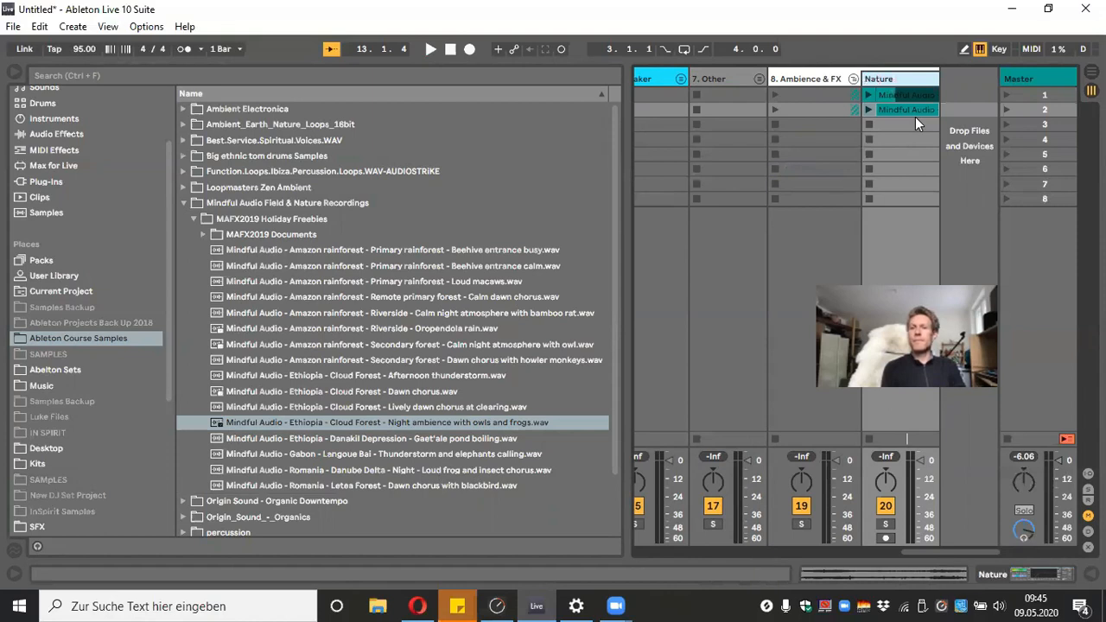
Play the first Nature clip with the other loops, lower the Nature track's volume, hide the browser, and stop playback
{"action": "left_click", "coordinate": [867, 92]}
{"action": "left_click_drag", "start_coordinate": [921, 480], "coordinate": [920, 489]}
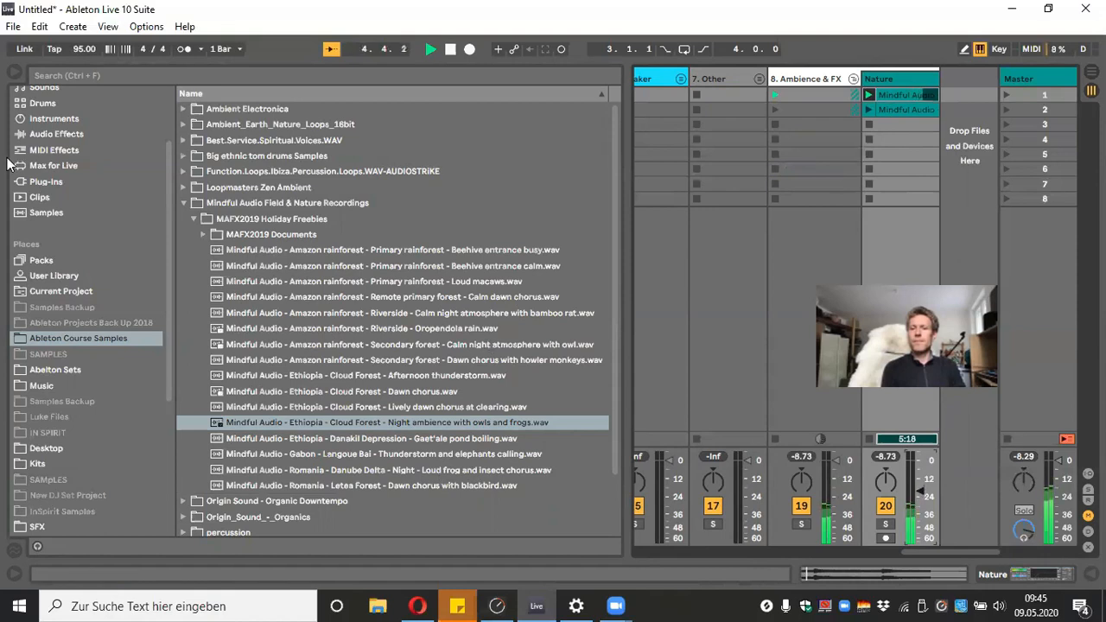
{"action": "left_click", "coordinate": [16, 72]}
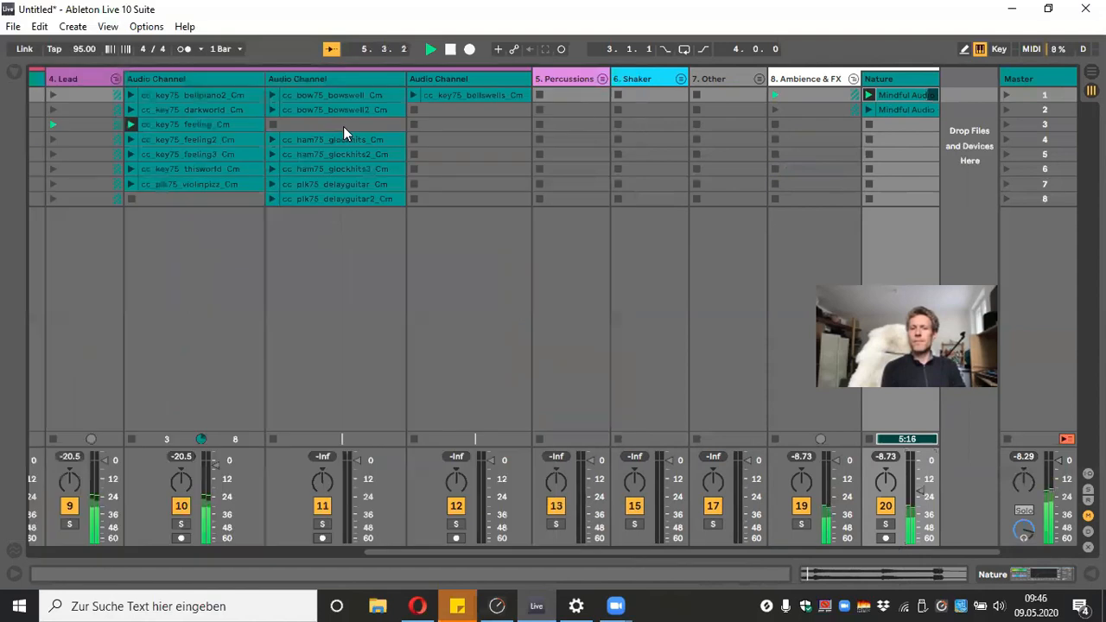
{"action": "key", "text": "space"}
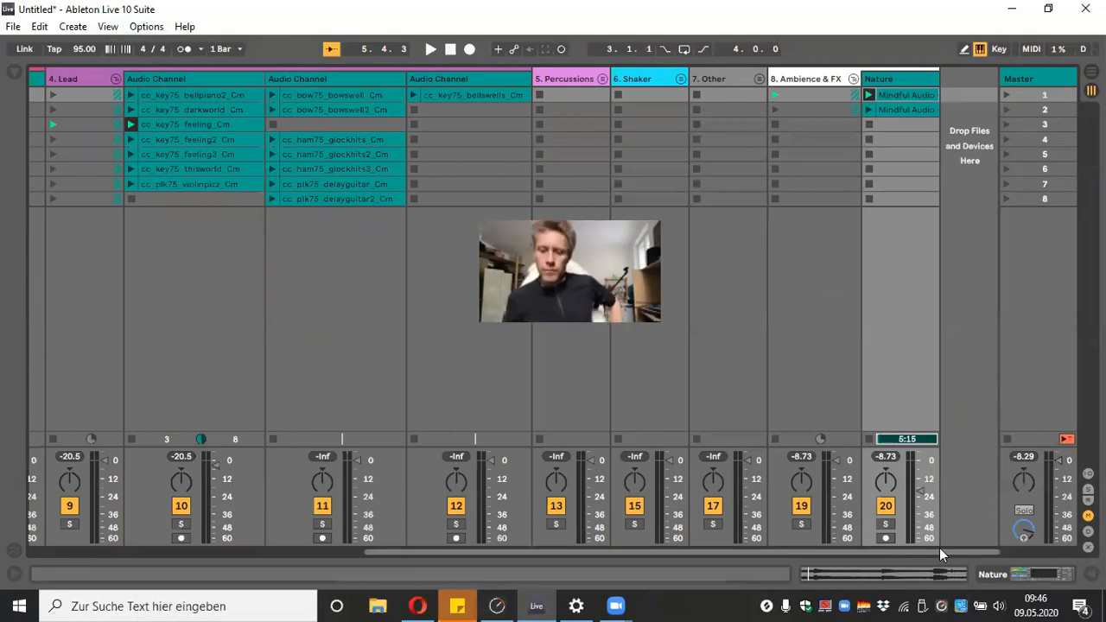
Start playback of the running loops and lower the Nature track's volume a little further
{"action": "left_click_drag", "start_coordinate": [937, 549], "coordinate": [870, 546]}
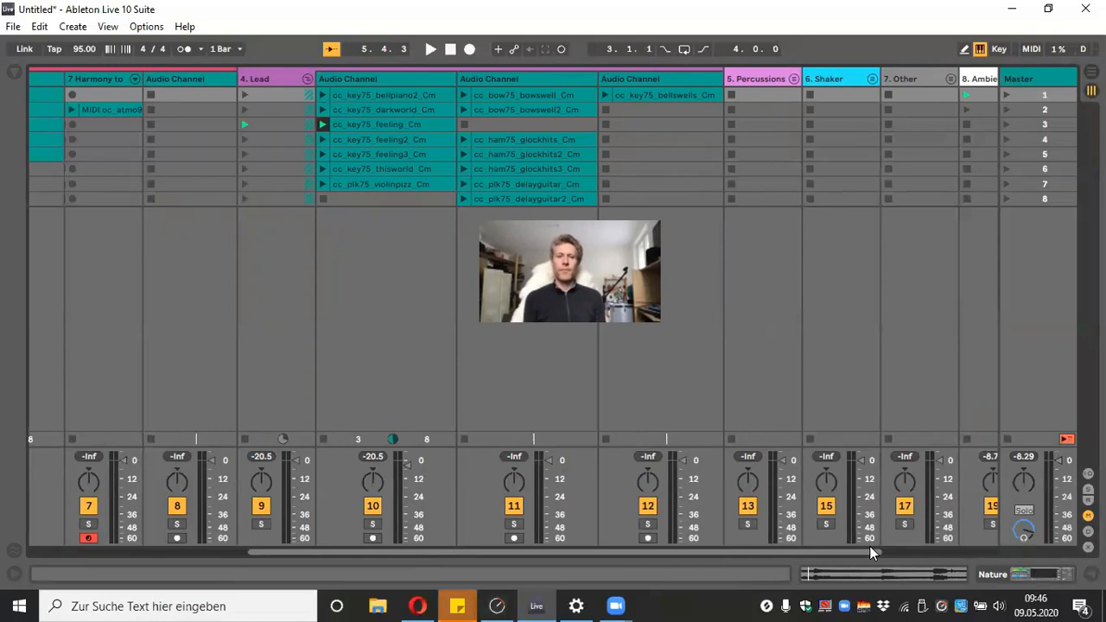
{"action": "key", "text": "space"}
{"action": "left_click_drag", "start_coordinate": [870, 546], "coordinate": [935, 541]}
{"action": "left_click_drag", "start_coordinate": [933, 490], "coordinate": [924, 503]}
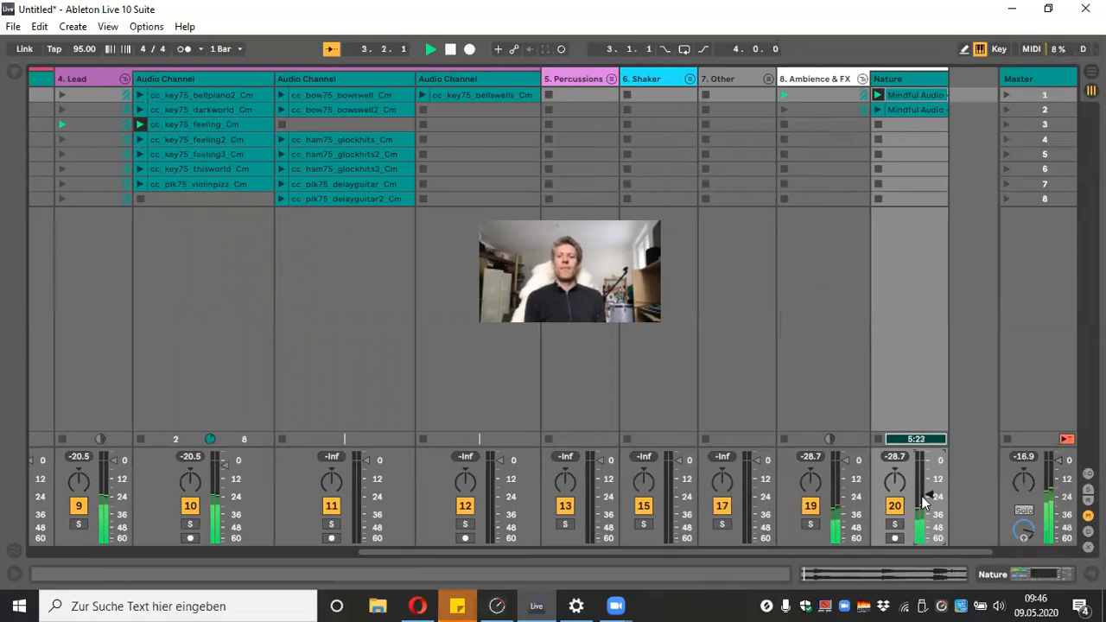
Play cc_ham75_glockhits_Cm and cc_bow75_bowswell_Cm in turn with the loops, lower their track's volume to about -12.4 dB, and stop playback
{"action": "scroll", "coordinate": [925, 503], "scroll_direction": "left", "scroll_amount": 5}
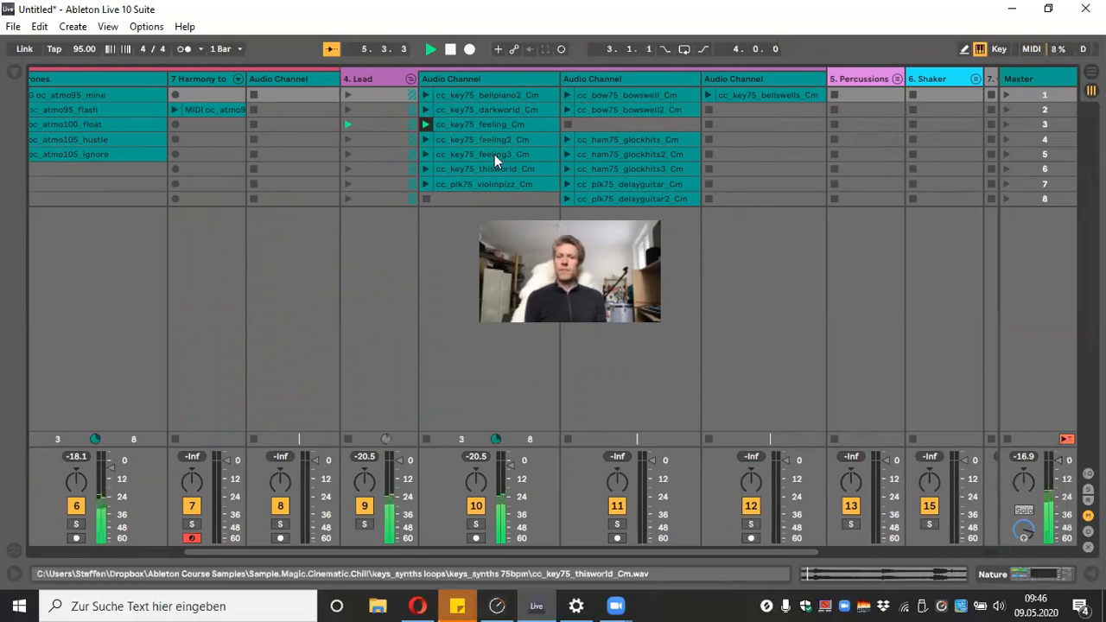
{"action": "left_click", "coordinate": [569, 139]}
{"action": "left_click_drag", "start_coordinate": [651, 462], "coordinate": [652, 470]}
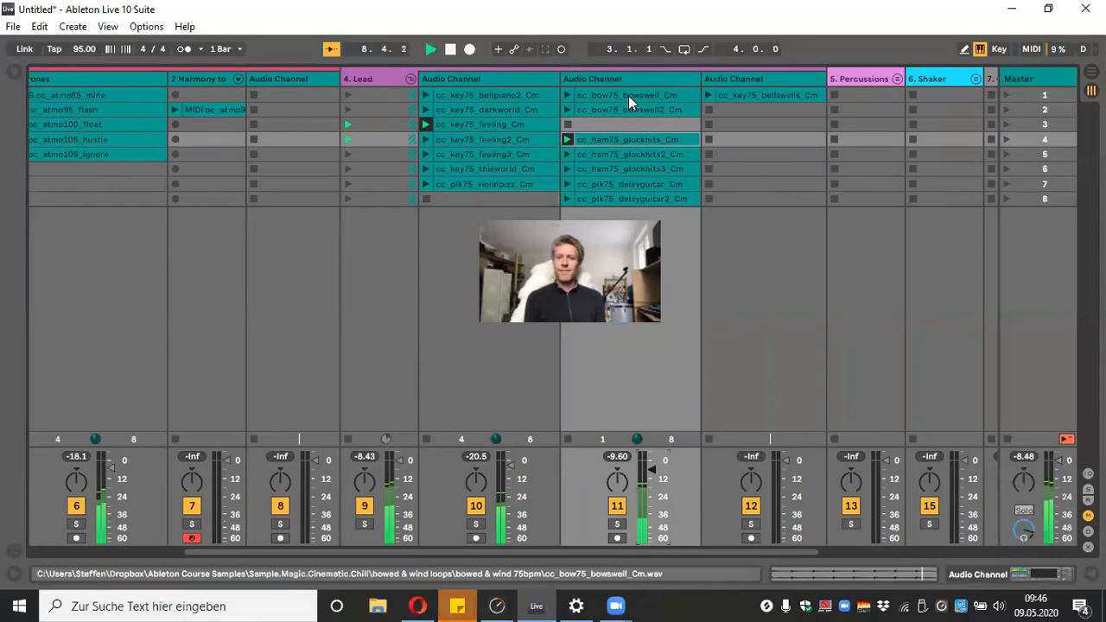
{"action": "left_click", "coordinate": [566, 94]}
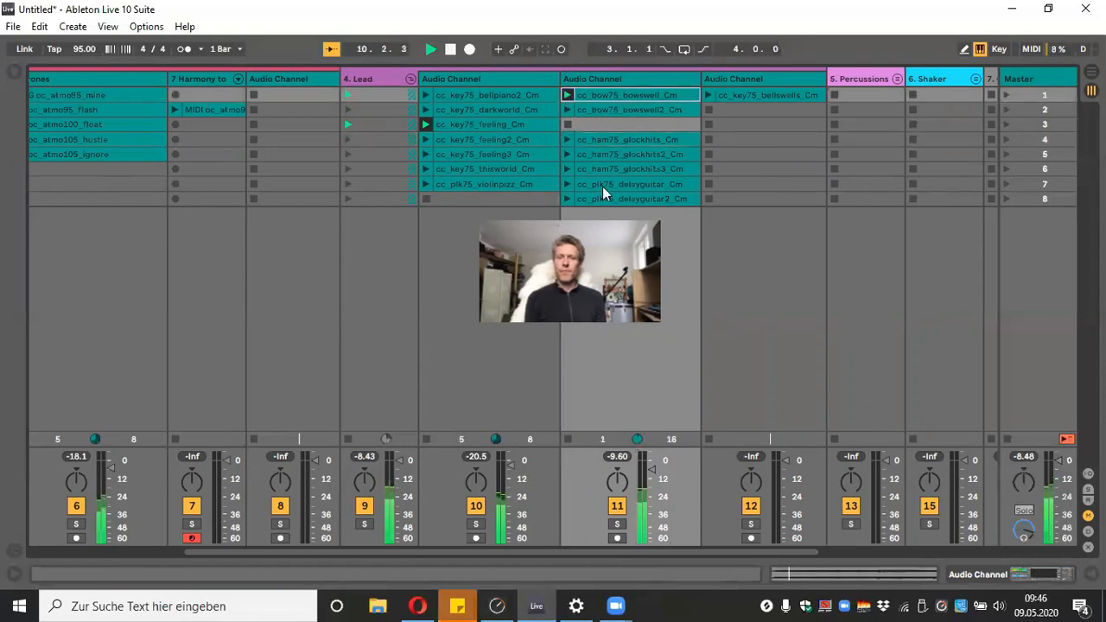
{"action": "left_click_drag", "start_coordinate": [652, 468], "coordinate": [652, 477]}
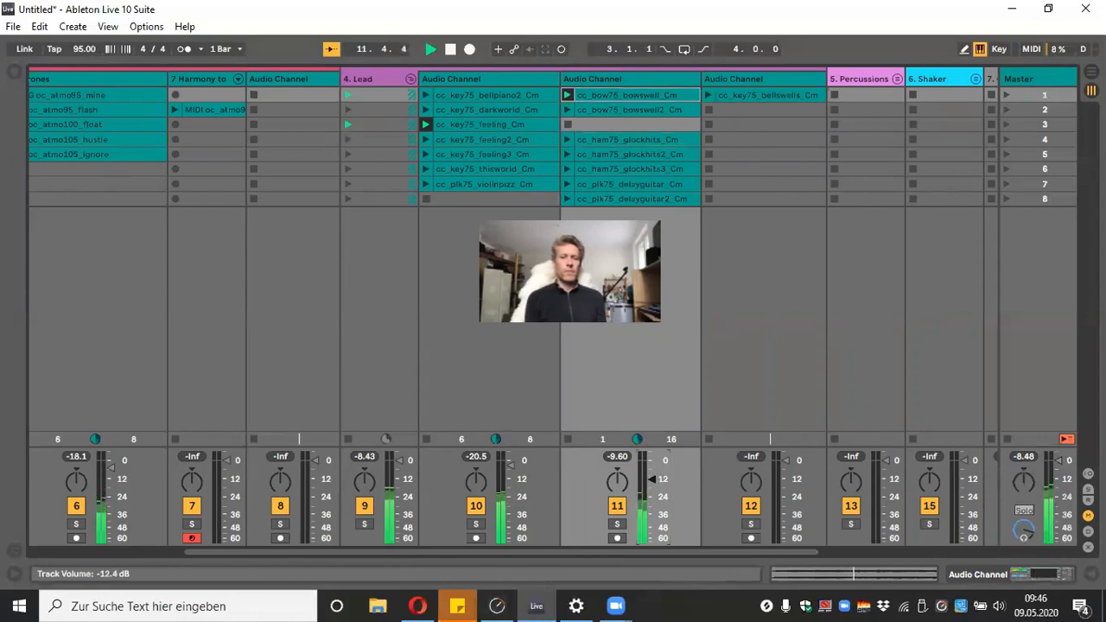
{"action": "left_click_drag", "start_coordinate": [652, 479], "coordinate": [651, 478]}
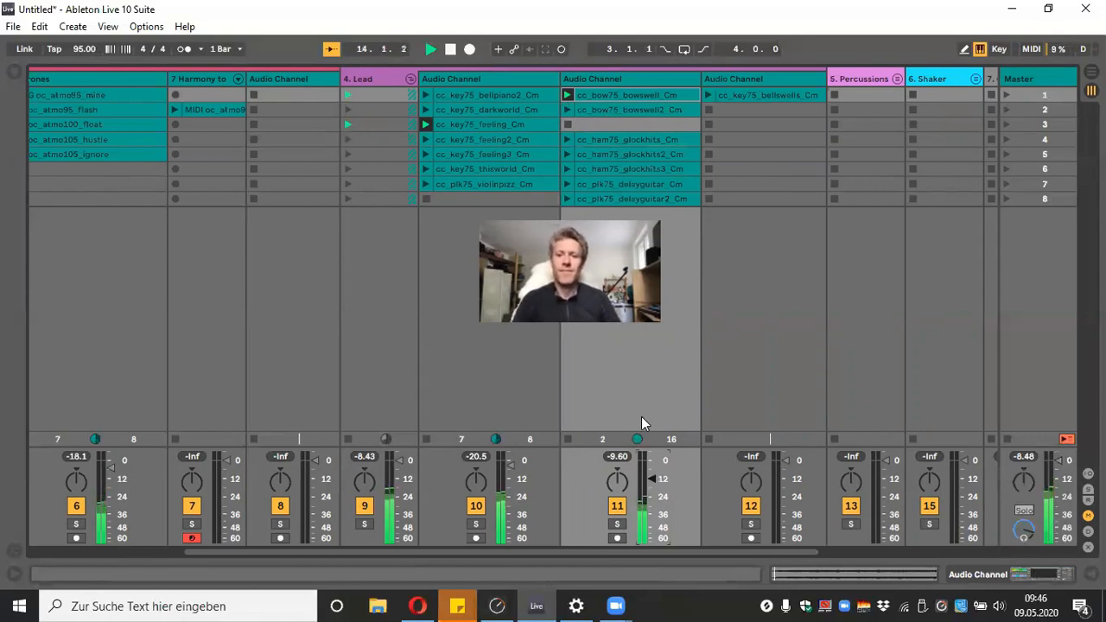
{"action": "key", "text": "space"}
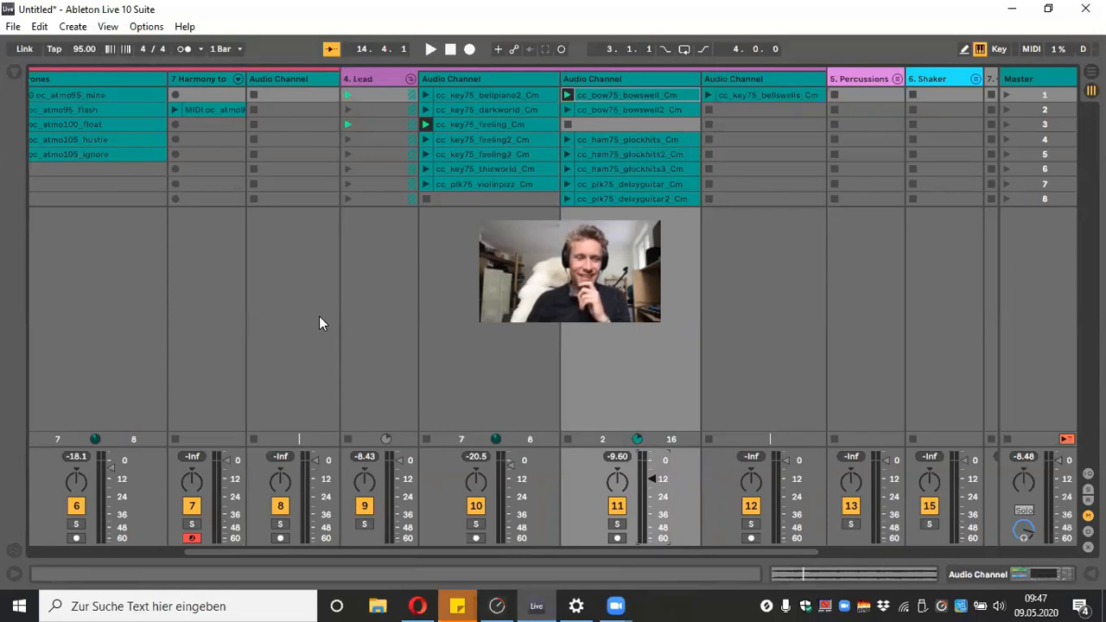
Duplicate the first audio track in the 4. Lead group together with its clips
{"action": "left_click", "coordinate": [505, 74]}
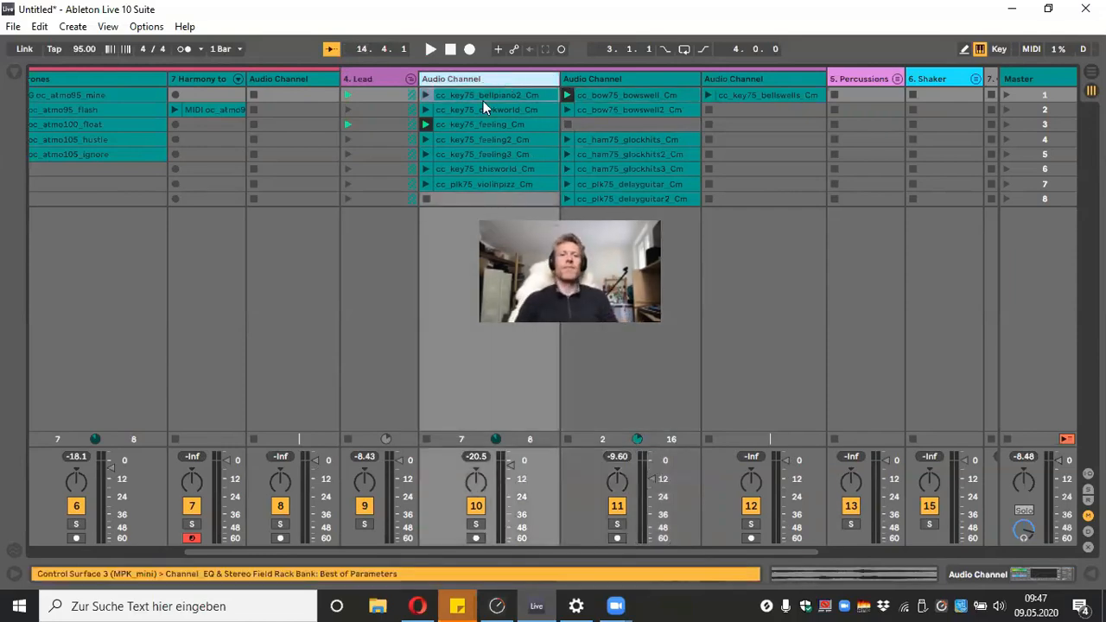
{"action": "right_click", "coordinate": [498, 78]}
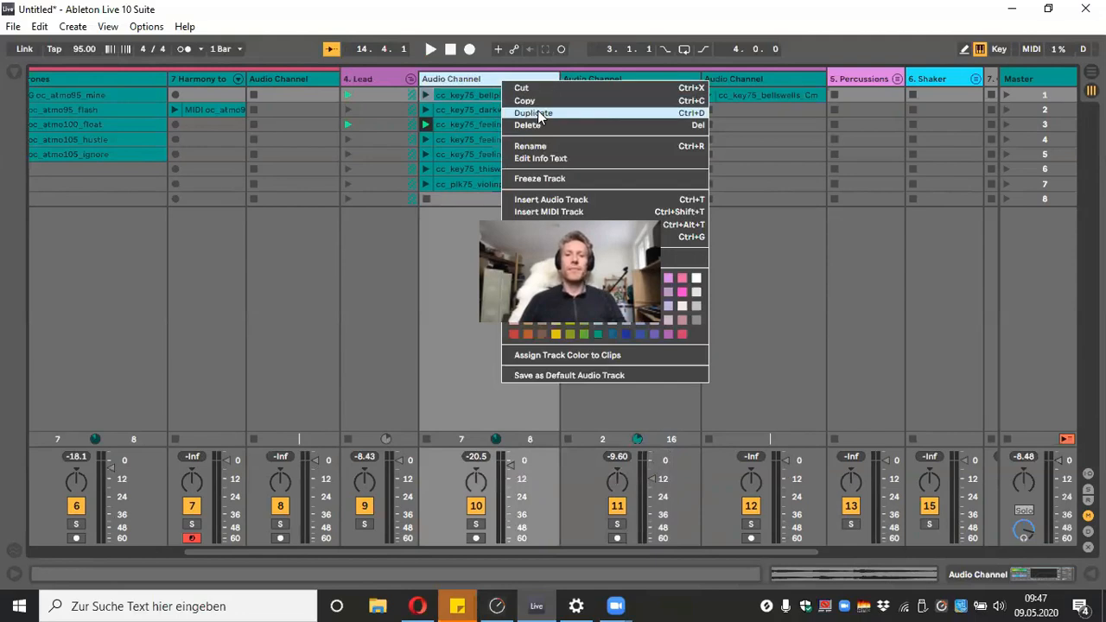
{"action": "key", "text": "Escape"}
{"action": "key", "text": "ctrl+d"}
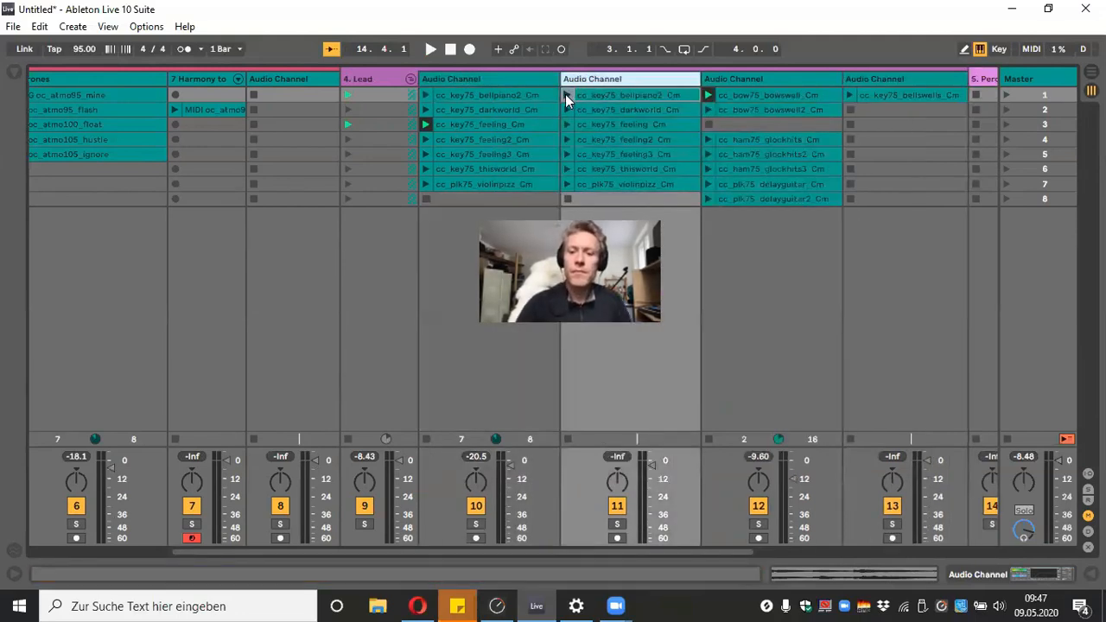
Play cc_key75_bellpiano2_Cm and cc_key75_darkworld_Cm in the duplicated track, stop the bowswell clip, and set the duplicate's volume to -6.0 dB
{"action": "left_click", "coordinate": [565, 94]}
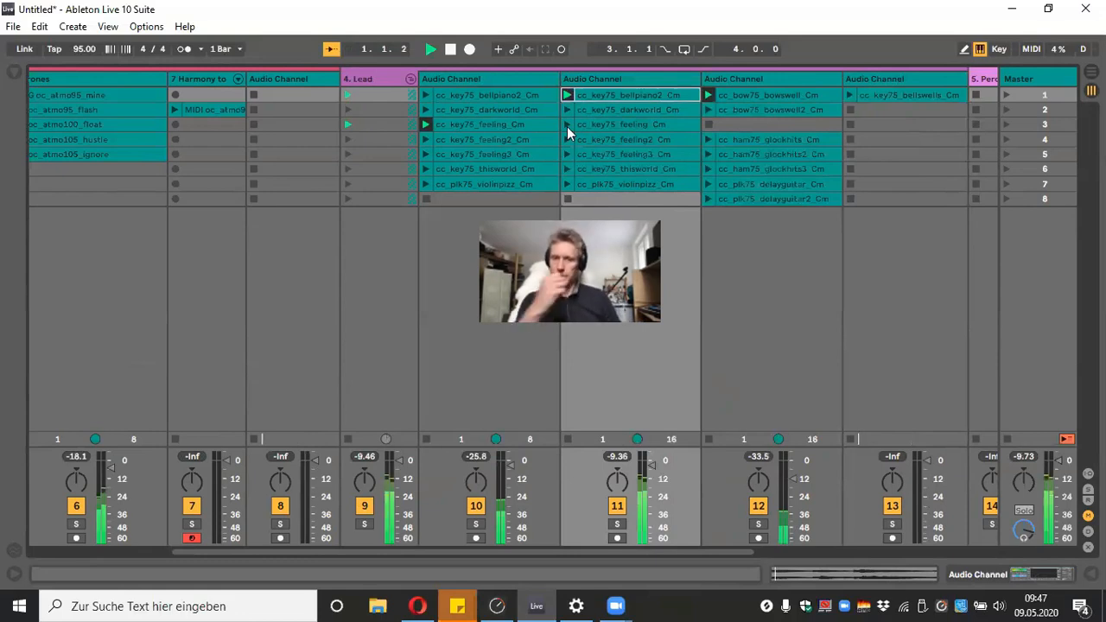
{"action": "left_click", "coordinate": [566, 110]}
{"action": "left_click", "coordinate": [709, 124]}
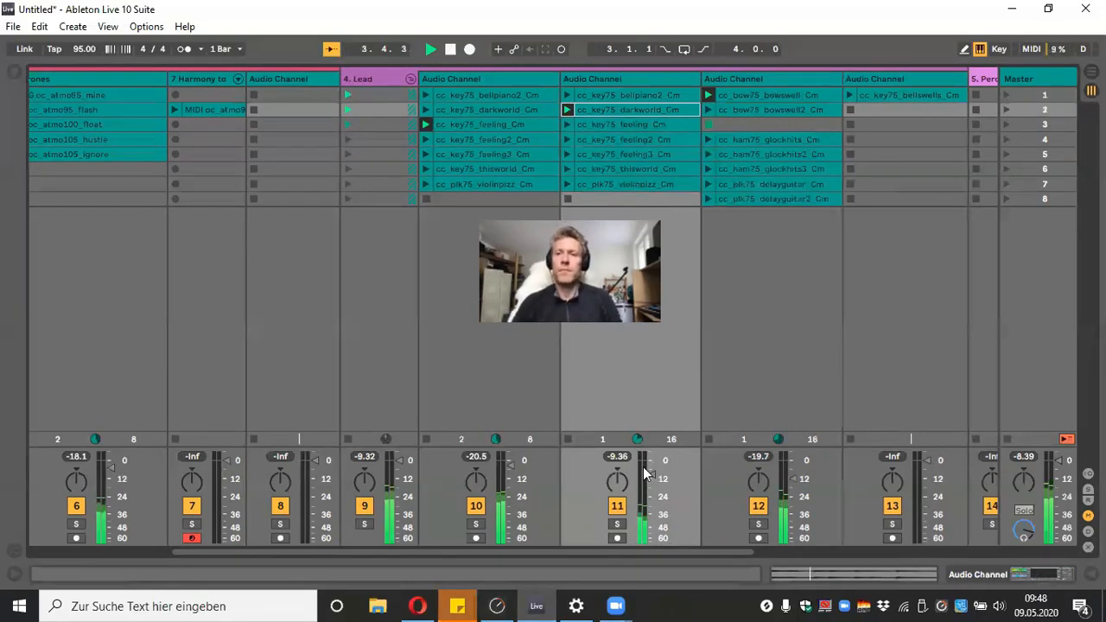
{"action": "left_click_drag", "start_coordinate": [651, 472], "coordinate": [652, 469]}
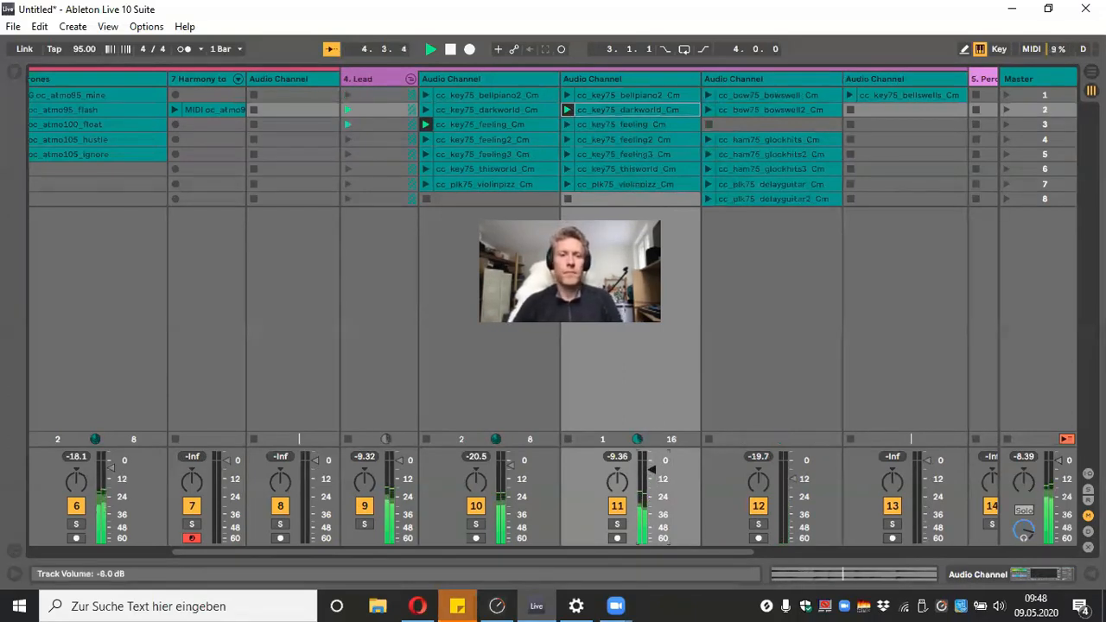
Audition the feeling, feeling2 and thisworld clips in the duplicated track, toggling the mute on the original Lead track to compare
{"action": "left_click", "coordinate": [473, 507]}
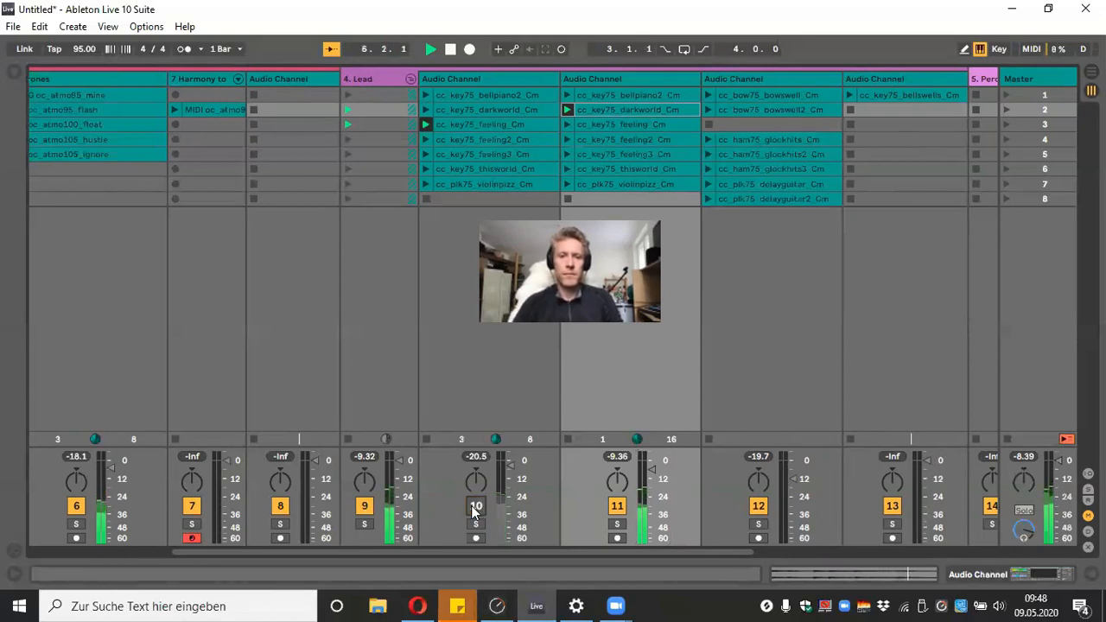
{"action": "left_click", "coordinate": [567, 124]}
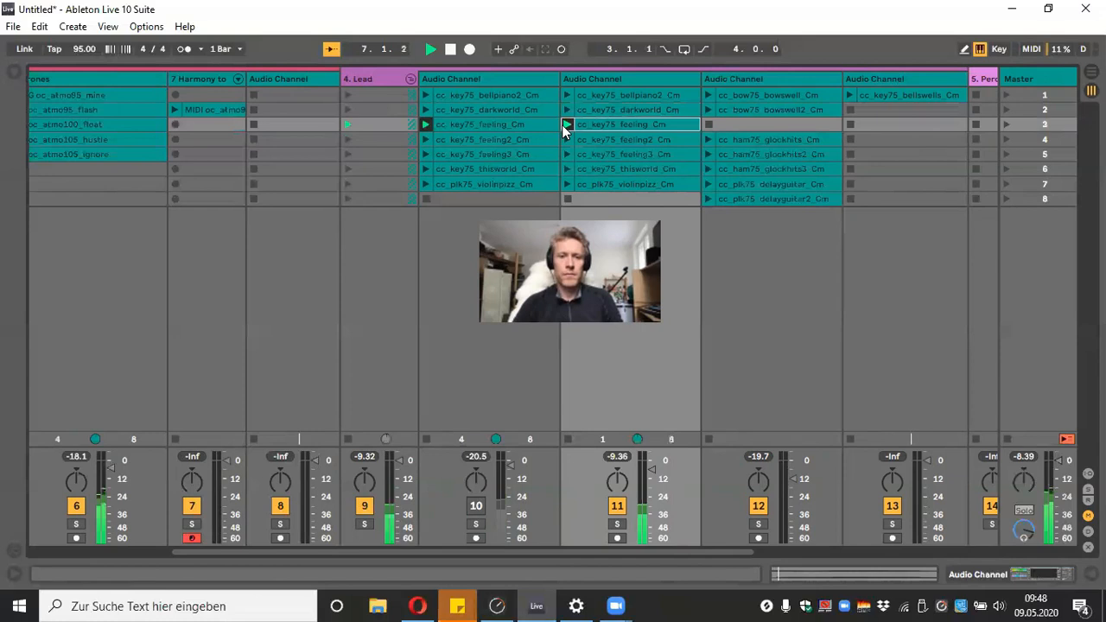
{"action": "left_click", "coordinate": [475, 507]}
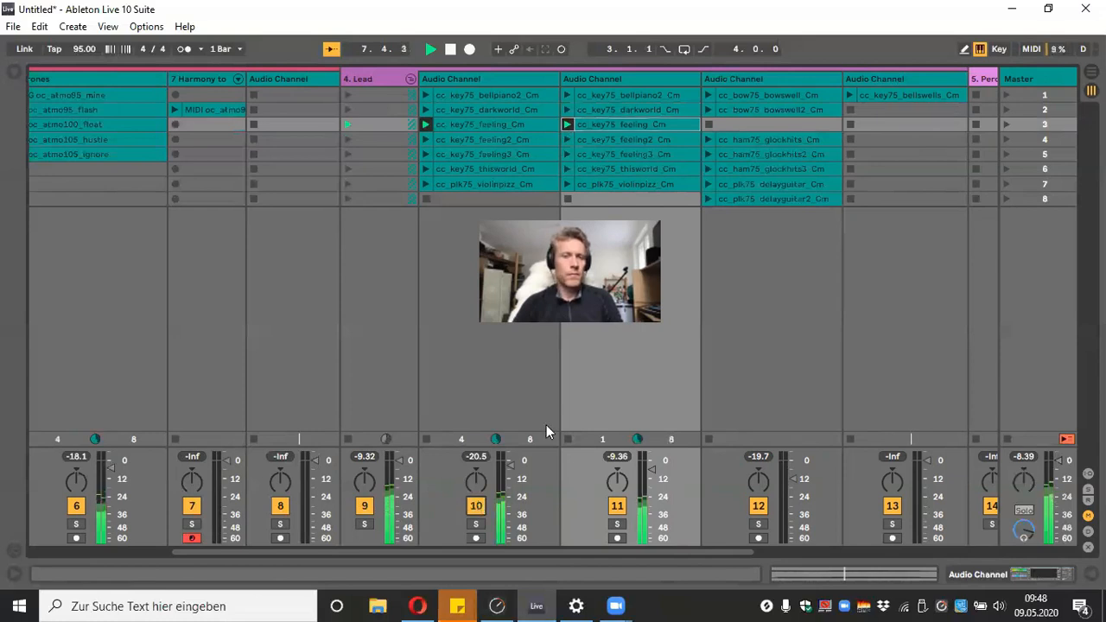
{"action": "left_click", "coordinate": [568, 139]}
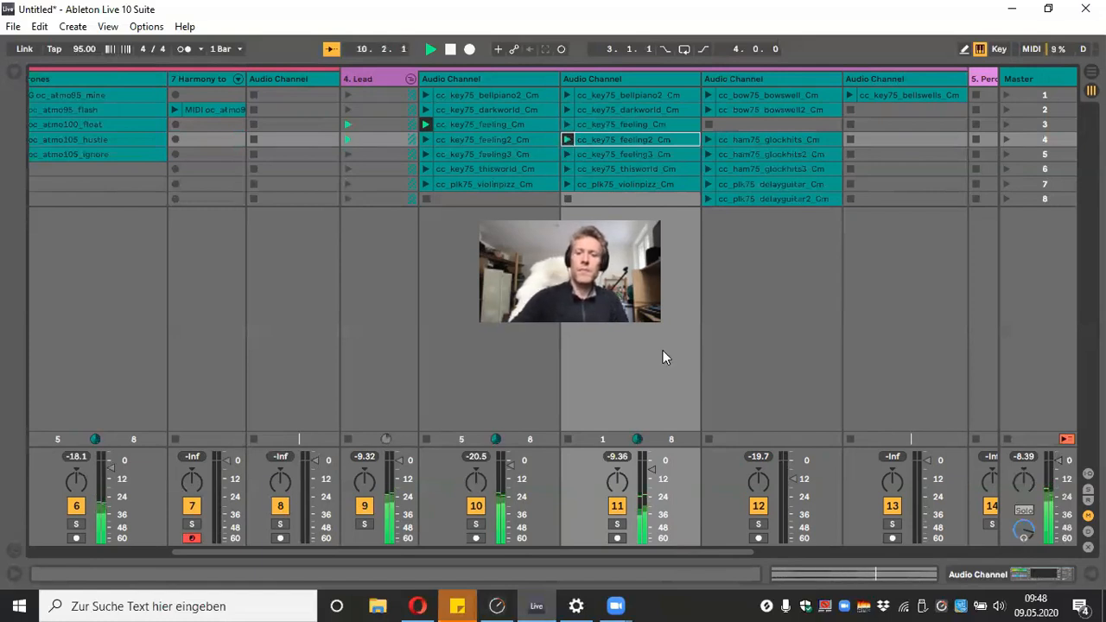
{"action": "left_click", "coordinate": [570, 168]}
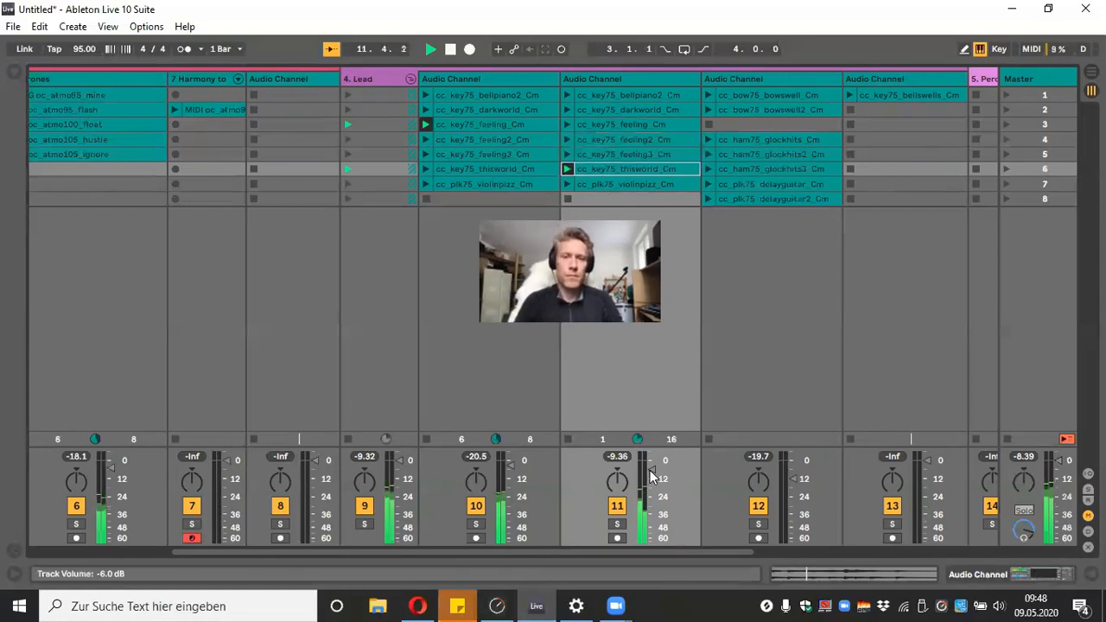
{"action": "left_click", "coordinate": [478, 507]}
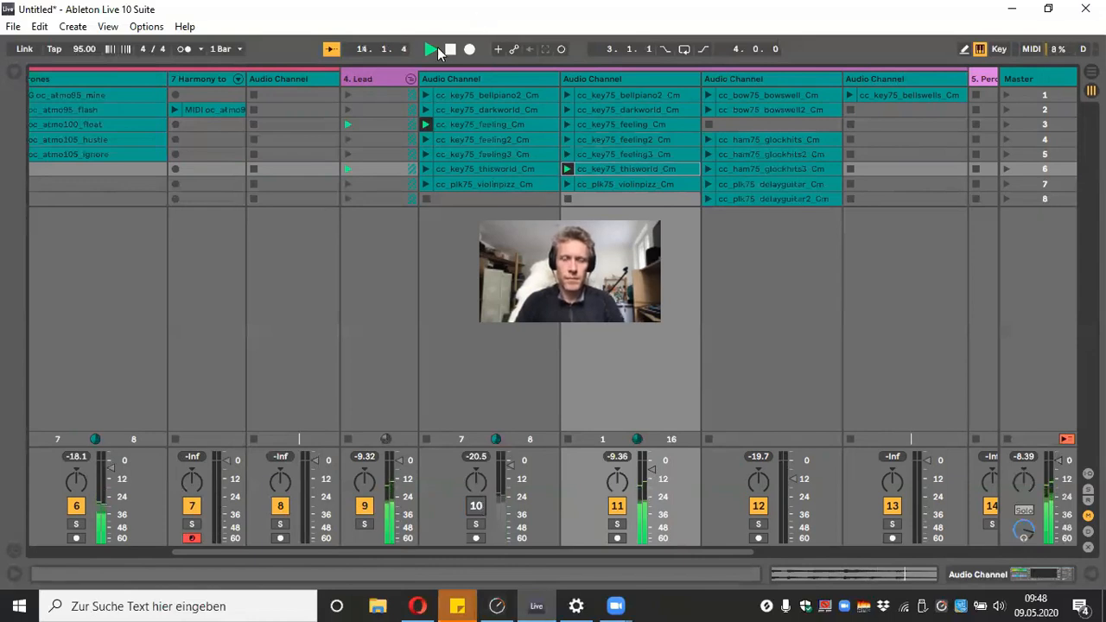
Stop playback, delete cc_key75_thisworld_Cm from the duplicated track, and play its cc_key75_darkworld_Cm clip
{"action": "left_click", "coordinate": [449, 51]}
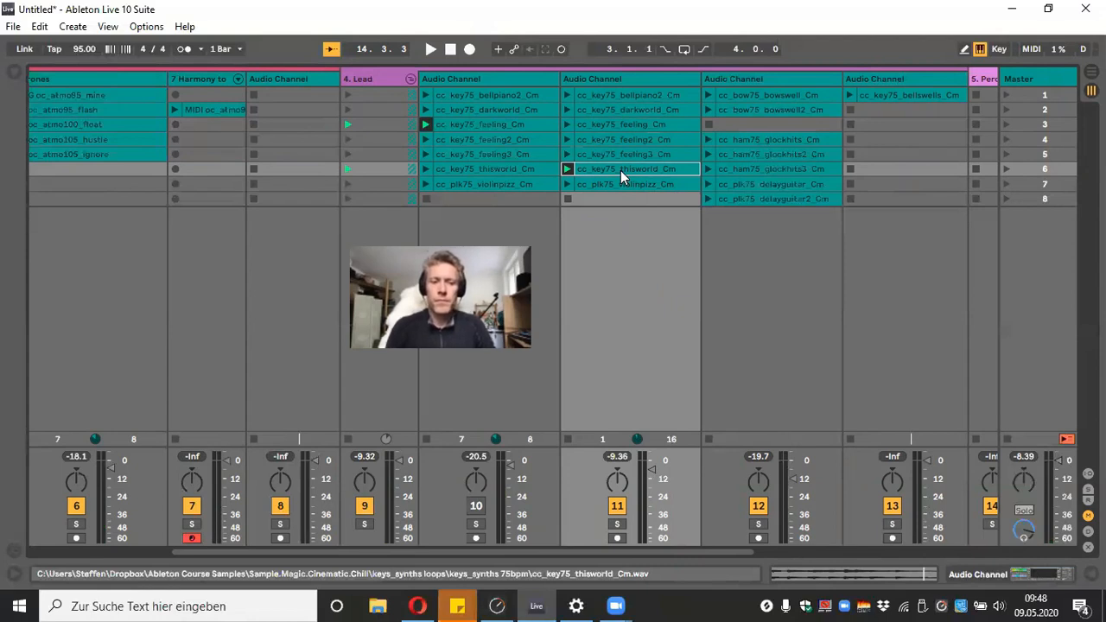
{"action": "key", "text": "Delete"}
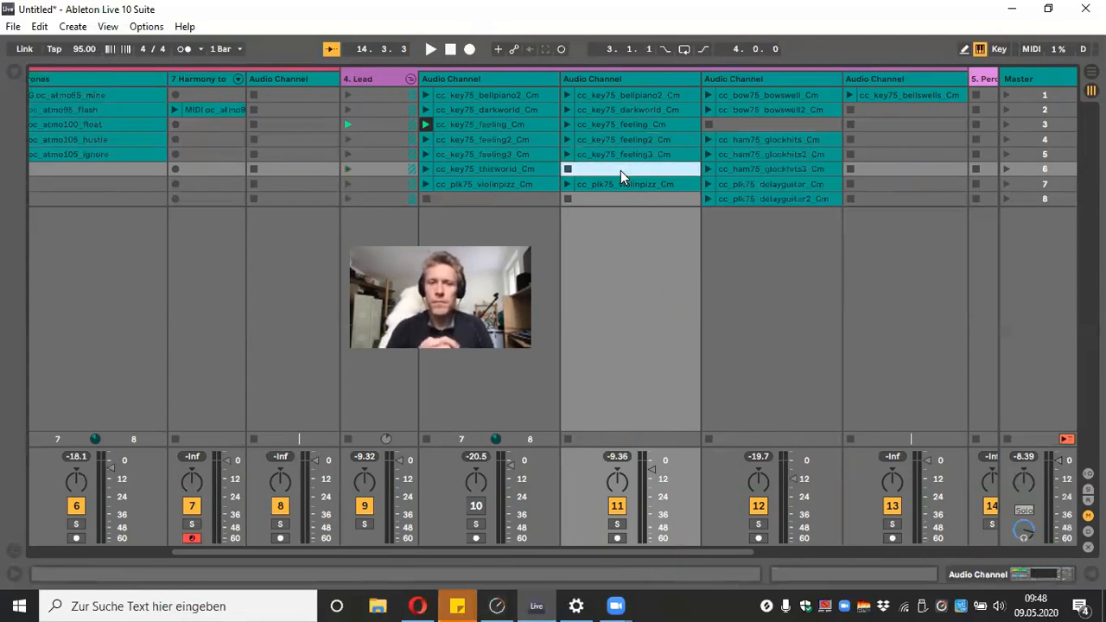
{"action": "left_click", "coordinate": [591, 95]}
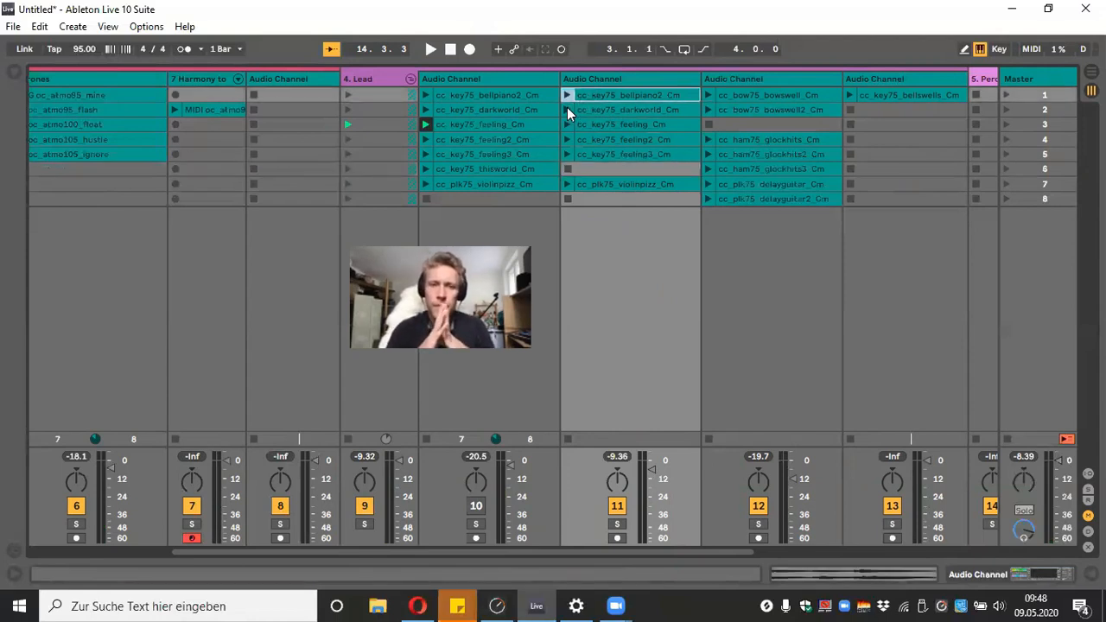
{"action": "left_click", "coordinate": [567, 109]}
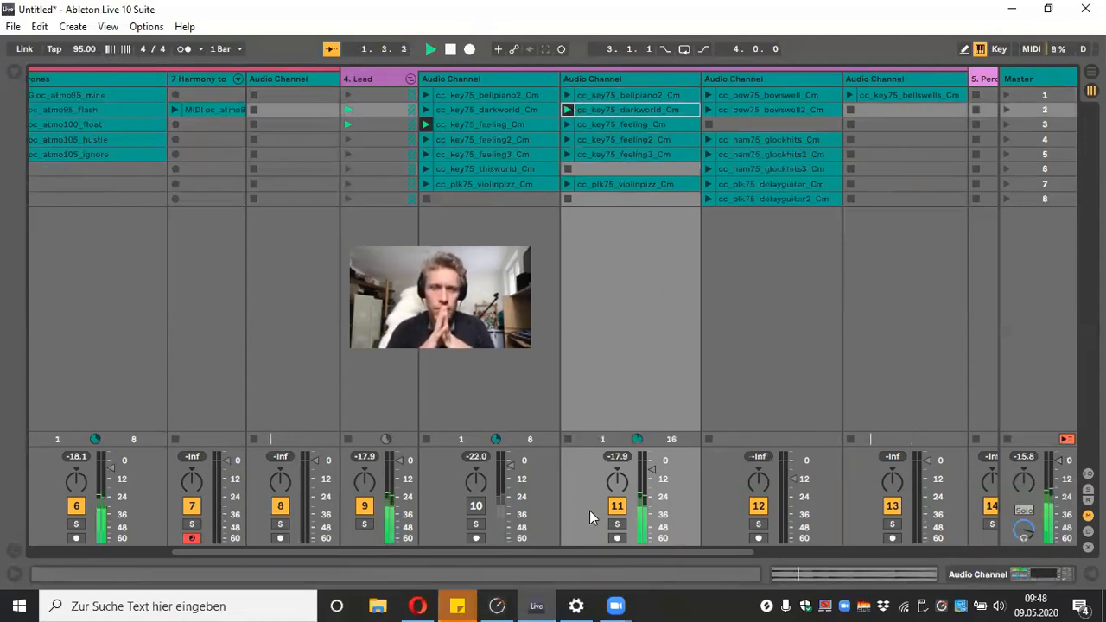
Shorten the duplicated track's cc_key75_darkworld_Cm loop to one bar, close the clip view, and play it with the other loops
{"action": "double_click", "coordinate": [627, 109]}
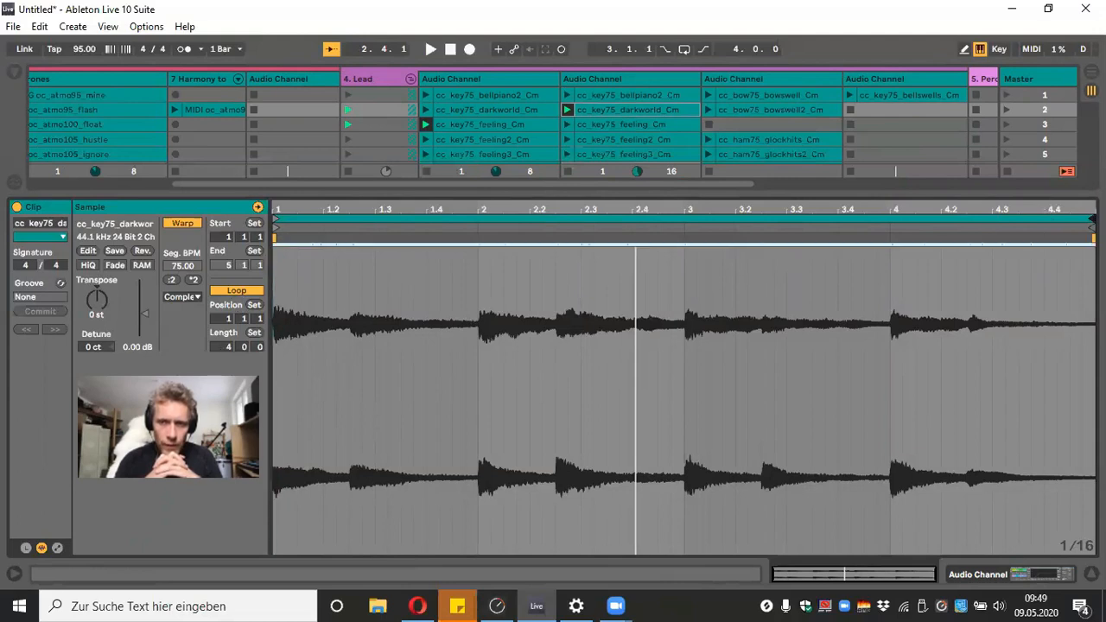
{"action": "left_click_drag", "start_coordinate": [1093, 220], "coordinate": [482, 224]}
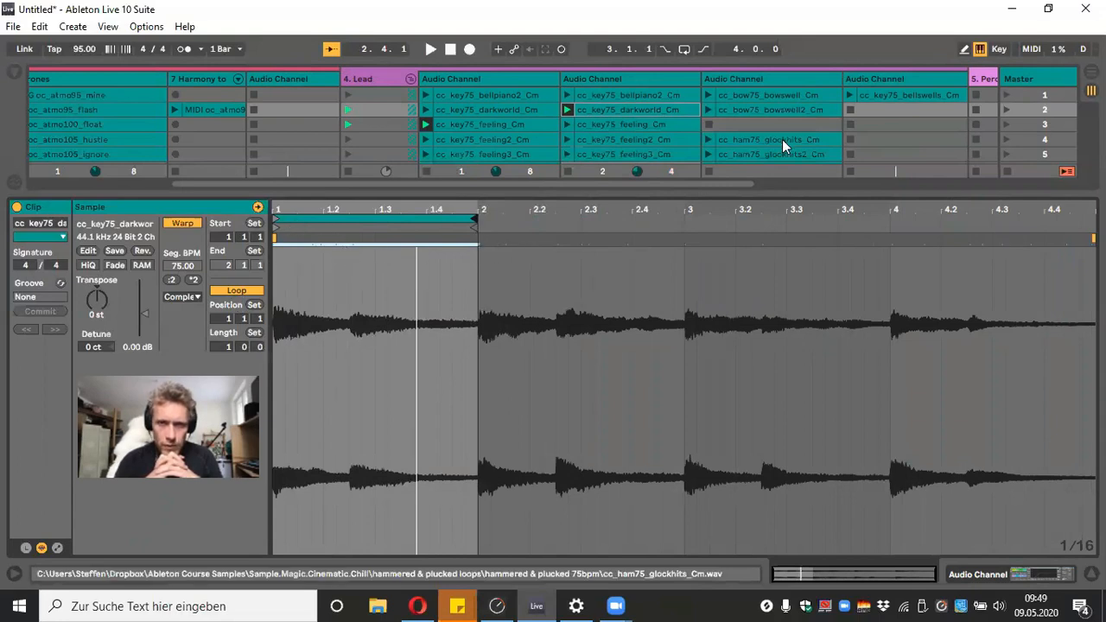
{"action": "key", "text": "space"}
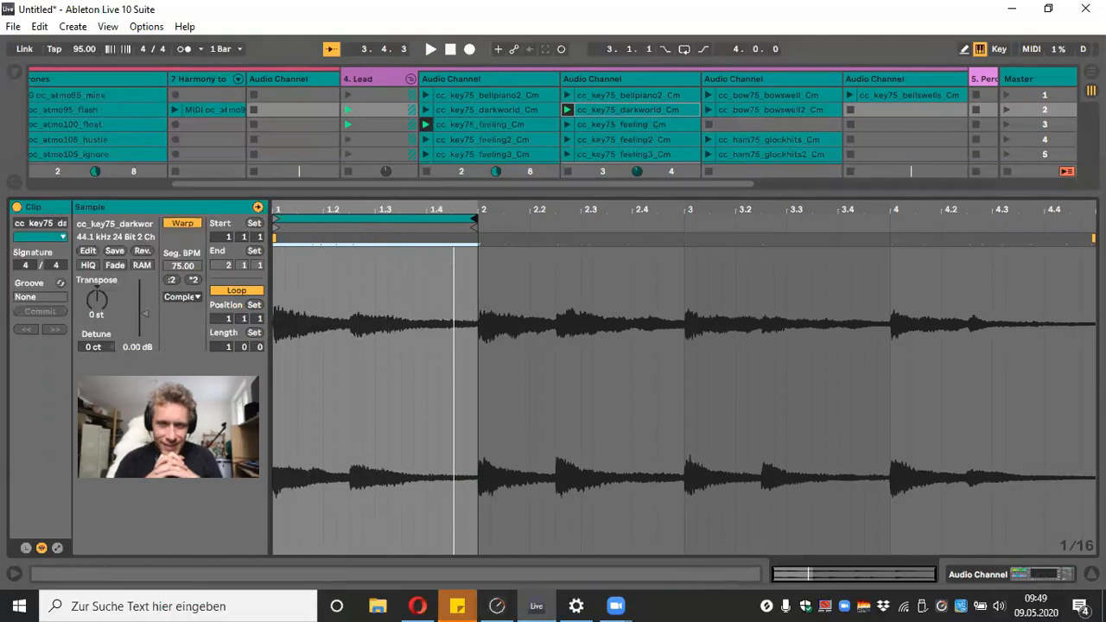
{"action": "key", "text": "ctrl+alt+l"}
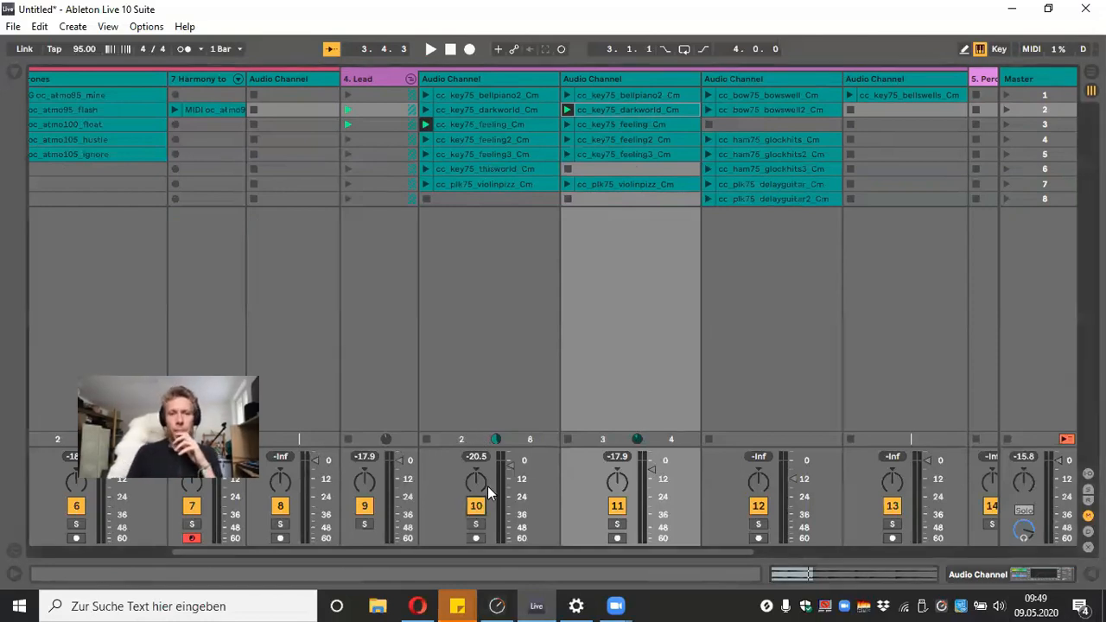
{"action": "key", "text": "space"}
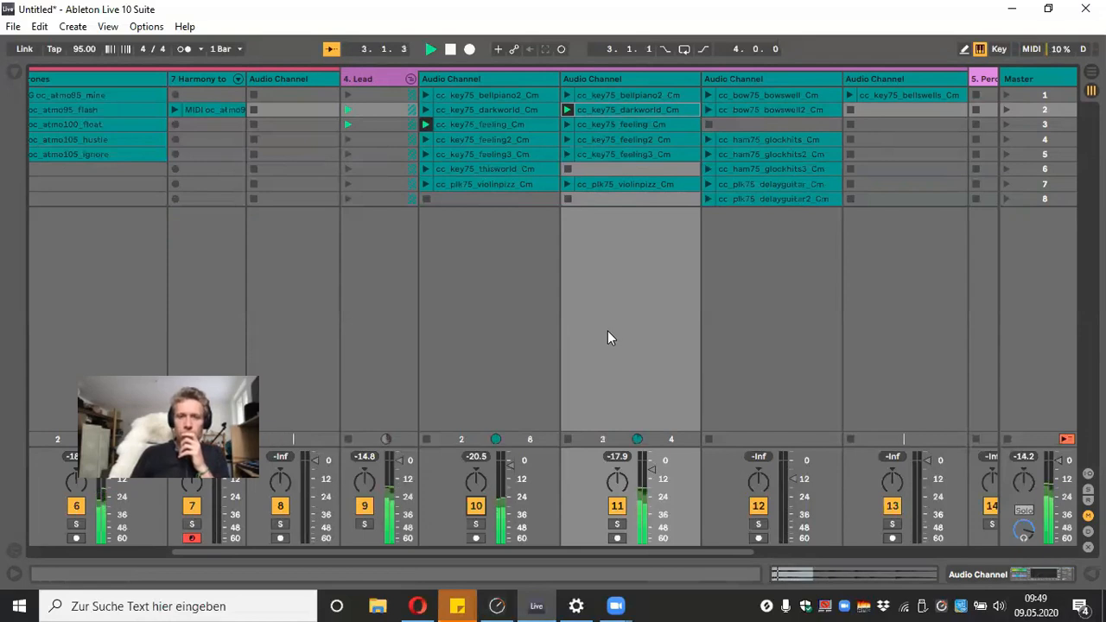
Place cc_key75_feeling_Cm first in the original Lead track and cc_key75_darkworld_Cm first in the duplicate, moving cc_key75_bellpiano2_Cm to slots 7 and 5 respectively
{"action": "left_click_drag", "start_coordinate": [630, 91], "coordinate": [631, 159]}
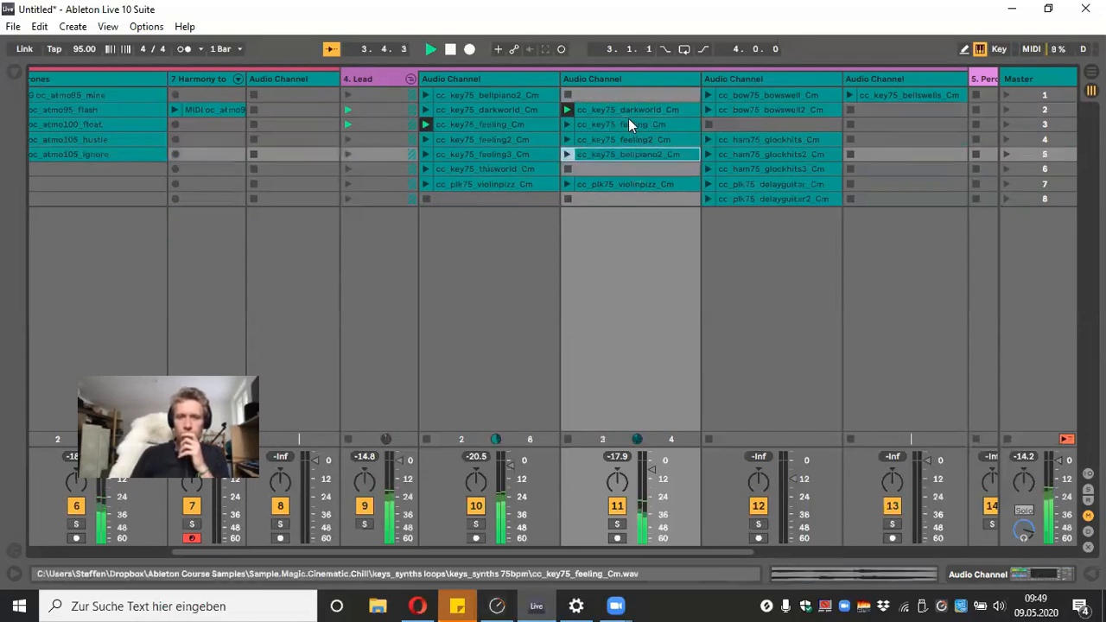
{"action": "left_click_drag", "start_coordinate": [632, 109], "coordinate": [631, 95]}
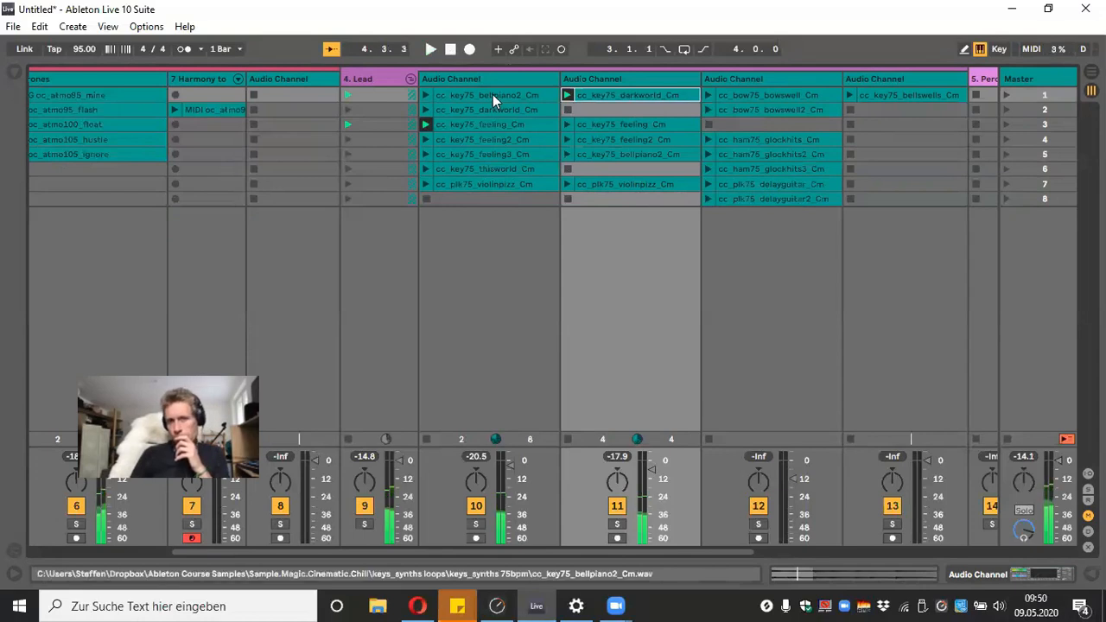
{"action": "left_click_drag", "start_coordinate": [494, 92], "coordinate": [499, 182]}
{"action": "left_click_drag", "start_coordinate": [491, 121], "coordinate": [555, 121]}
{"action": "left_click", "coordinate": [482, 91]}
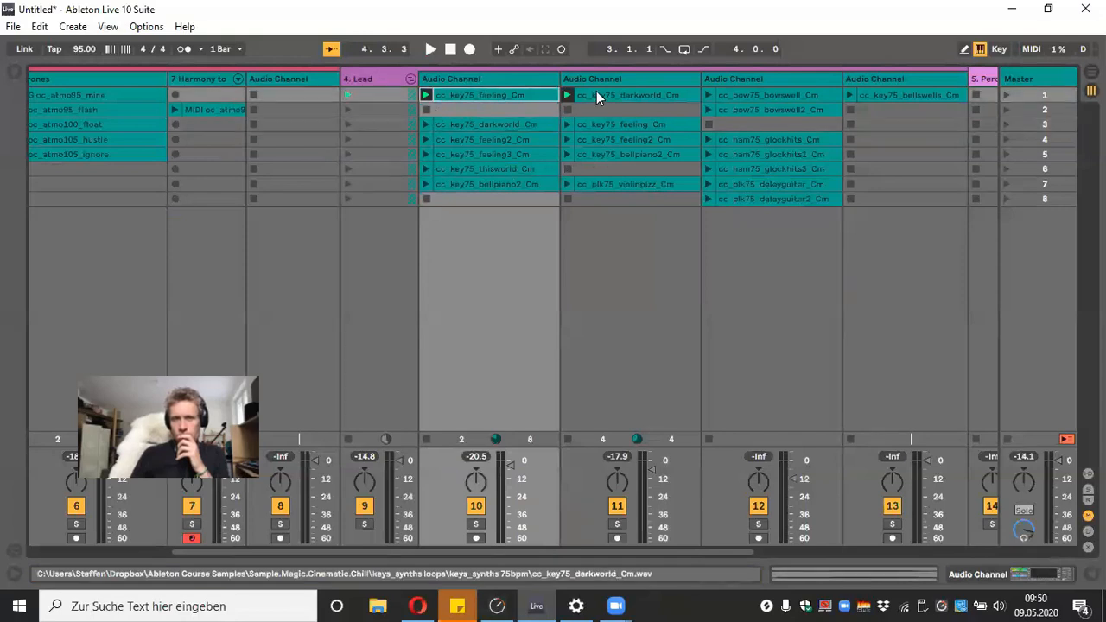
{"action": "left_click", "coordinate": [597, 93]}
{"action": "left_click", "coordinate": [528, 96]}
{"action": "left_click", "coordinate": [639, 94]}
{"action": "left_click", "coordinate": [517, 94]}
{"action": "left_click", "coordinate": [601, 91]}
{"action": "left_click", "coordinate": [539, 91]}
{"action": "left_click", "coordinate": [599, 92]}
{"action": "left_click", "coordinate": [503, 94]}
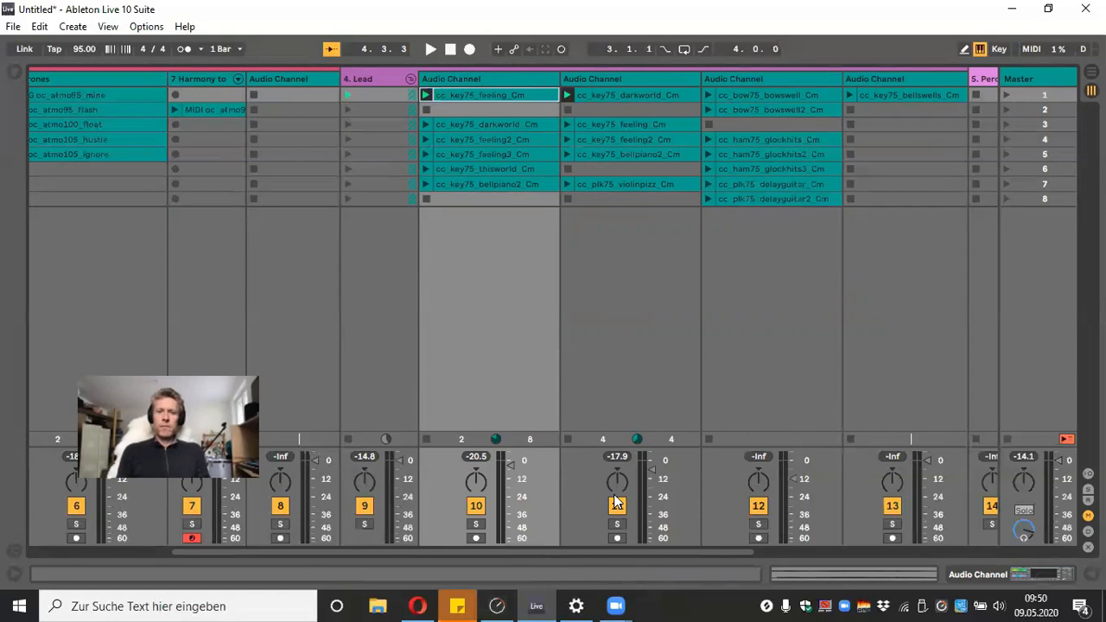
Start playback, show the browser, collapse Mindful Audio Field & Nature Recordings, and expand the Sample.Magic.Cinematic.Chill folder
{"action": "scroll", "coordinate": [614, 494], "scroll_direction": "right", "scroll_amount": 3}
{"action": "scroll", "coordinate": [616, 501], "scroll_direction": "left", "scroll_amount": 4}
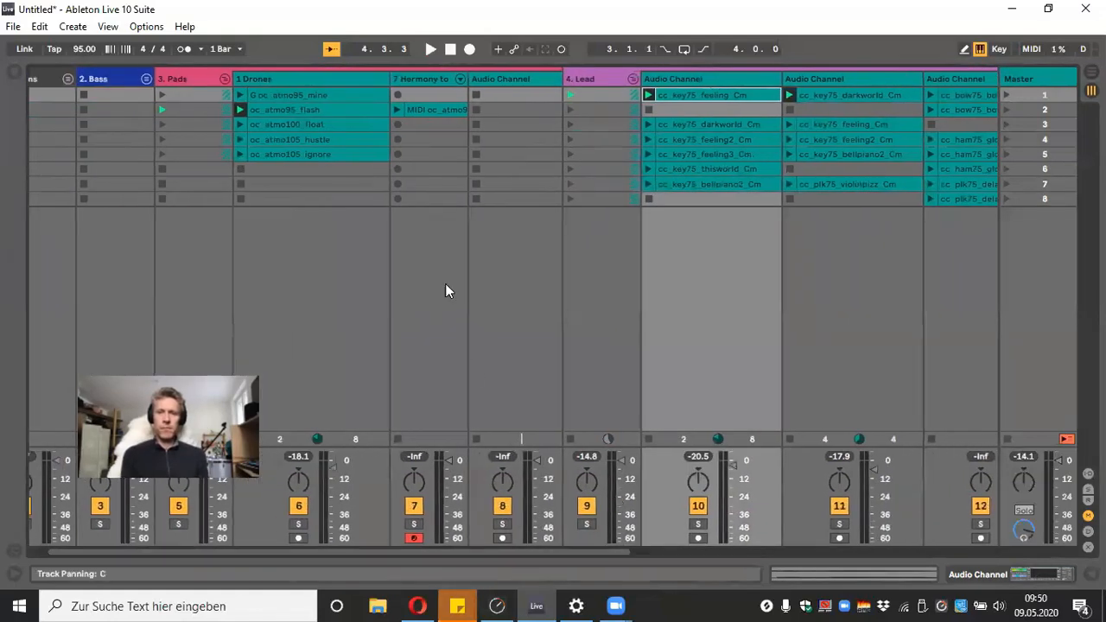
{"action": "left_click", "coordinate": [431, 49]}
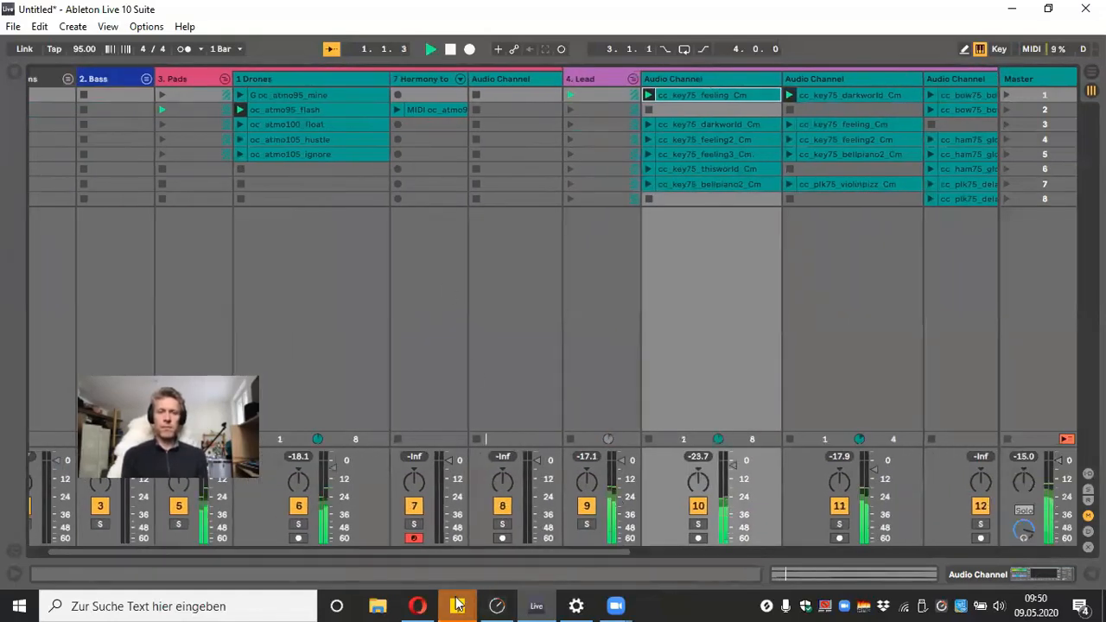
{"action": "key", "text": "ctrl+alt+b"}
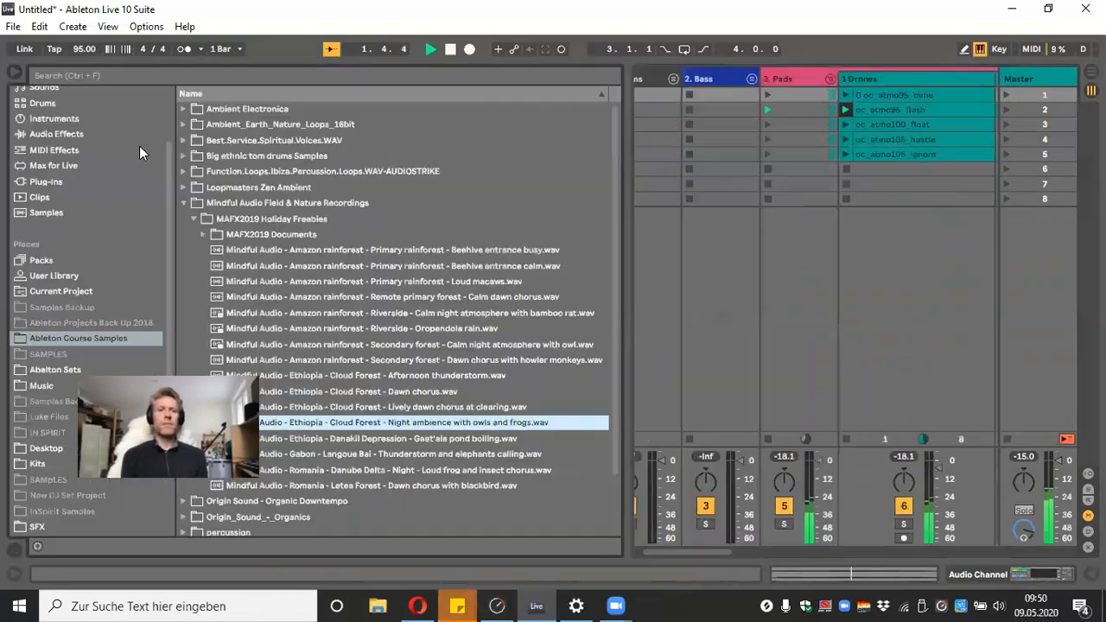
{"action": "left_click", "coordinate": [185, 202]}
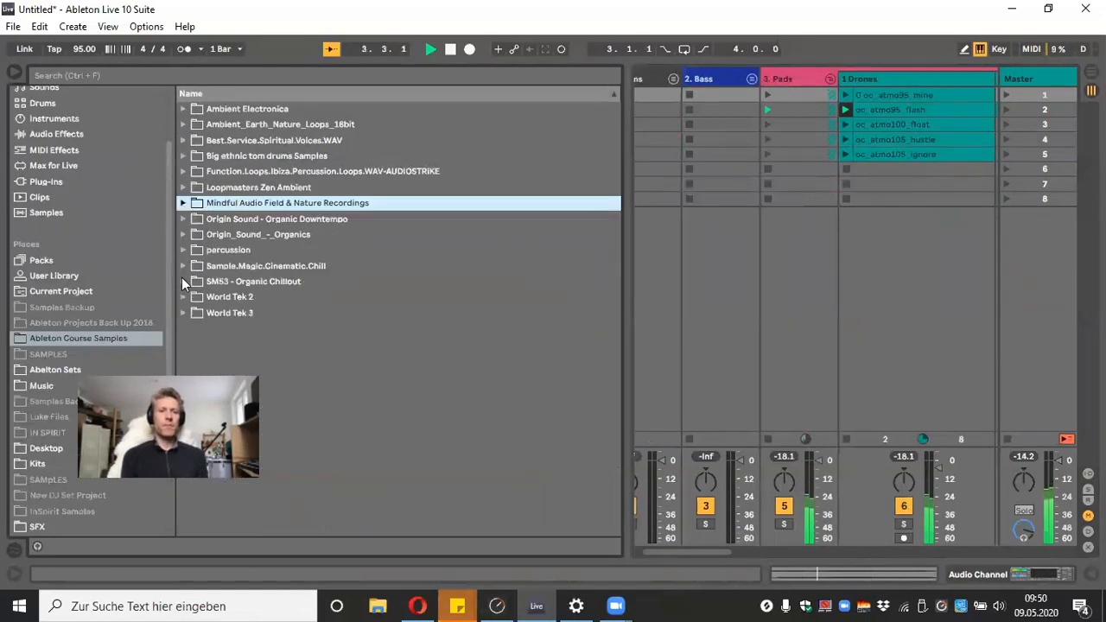
{"action": "left_click", "coordinate": [183, 267]}
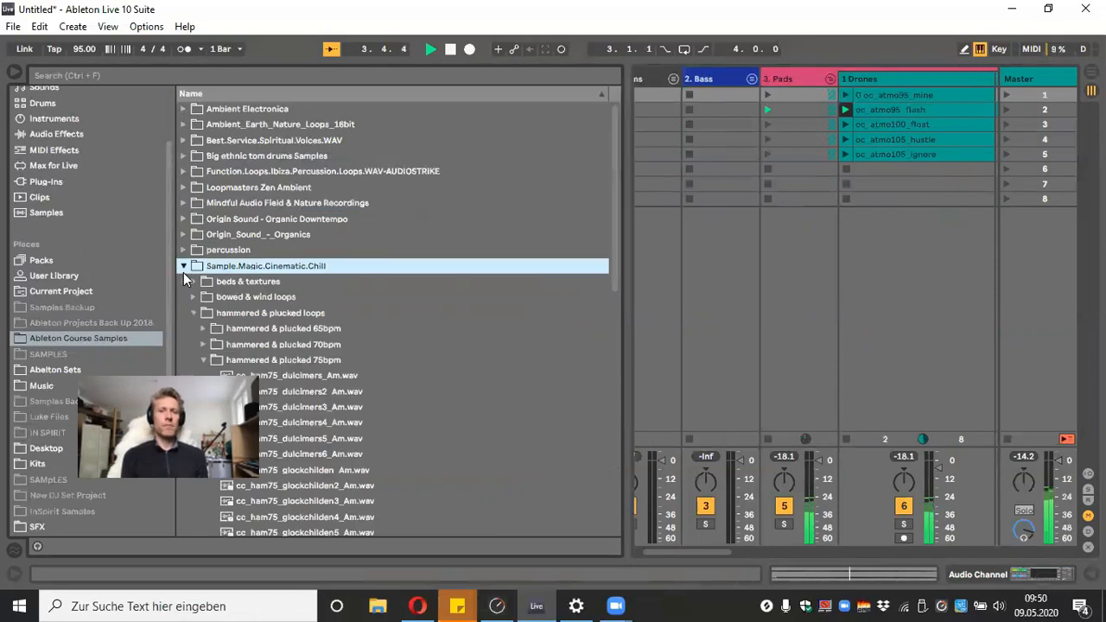
Collapse the hammered & plucked loops folder and open percussion loops > percussion 75bpm in Sample.Magic.Cinematic.Chill
{"action": "left_click", "coordinate": [200, 314]}
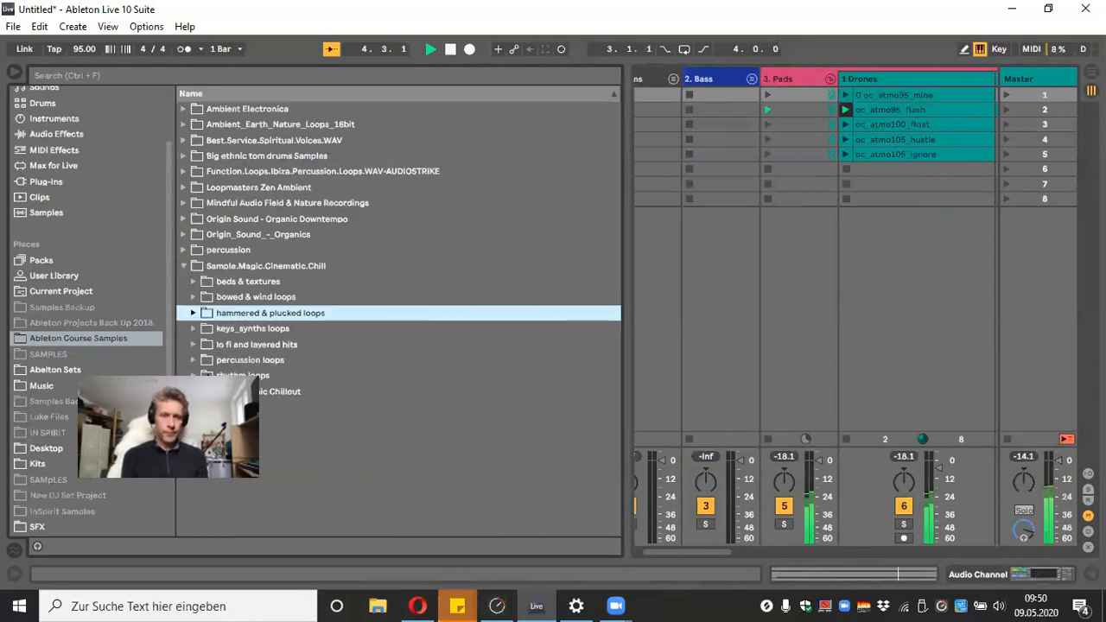
{"action": "left_click", "coordinate": [193, 360]}
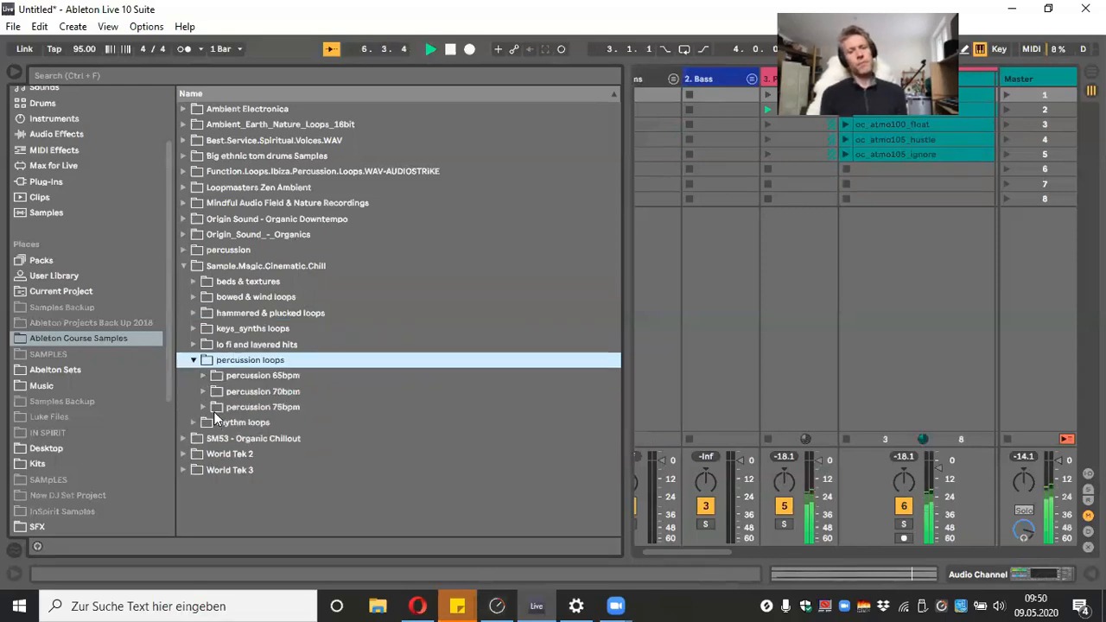
{"action": "left_click", "coordinate": [213, 410]}
{"action": "left_click", "coordinate": [205, 408]}
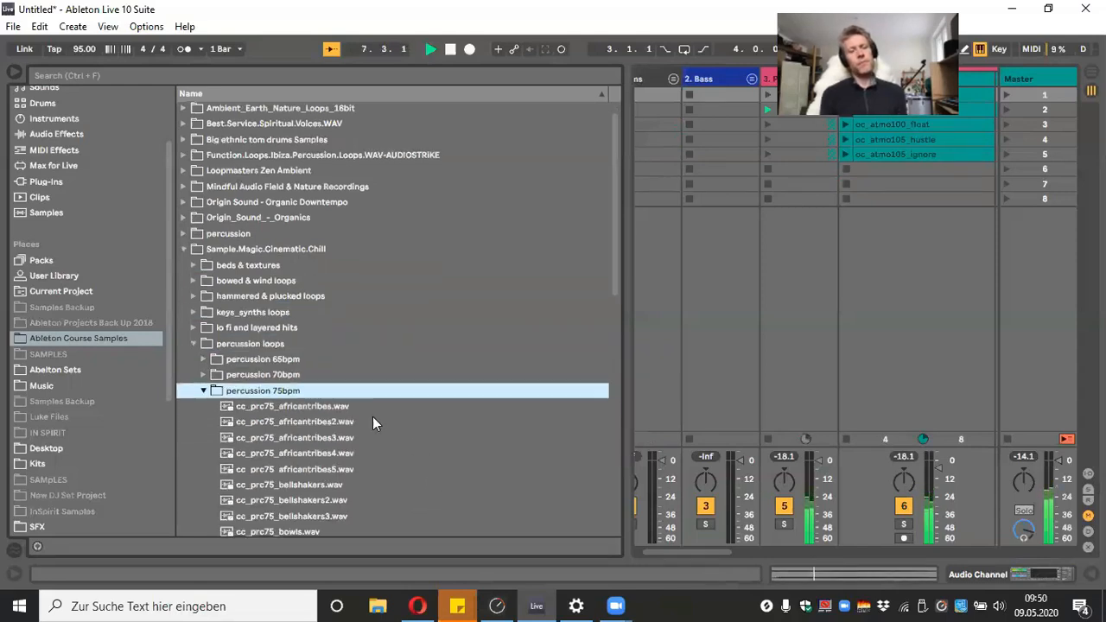
Turn on sample preview, audition cc_prc75_africantribes.wav against the playing set, and stop playback
{"action": "scroll", "coordinate": [389, 363], "scroll_direction": "down", "scroll_amount": 3}
{"action": "left_click", "coordinate": [330, 290]}
{"action": "left_click", "coordinate": [37, 546]}
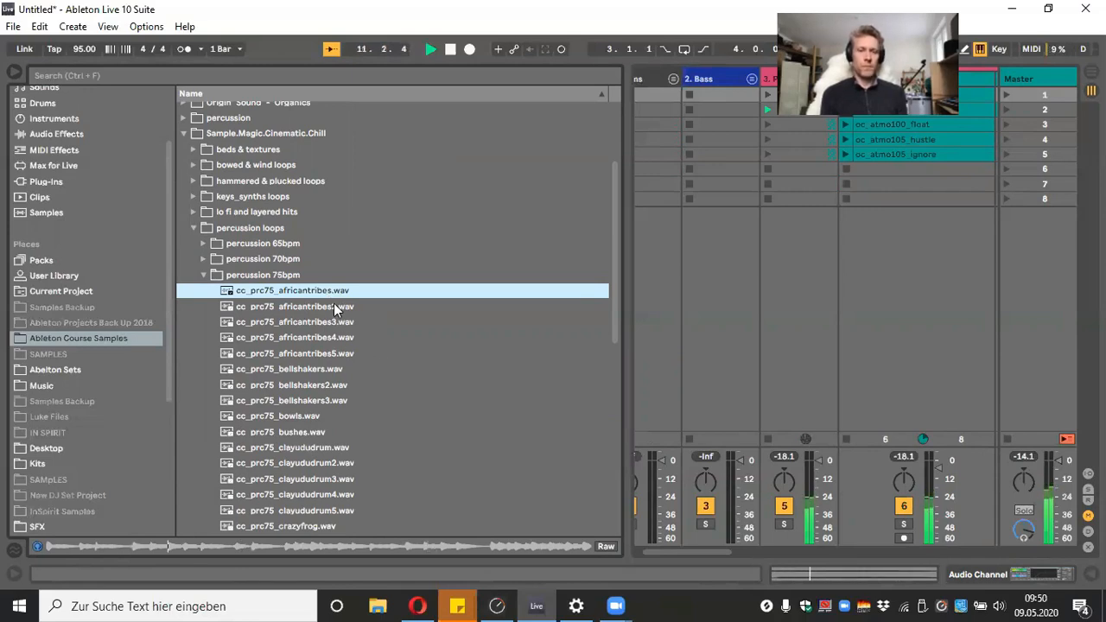
{"action": "left_click", "coordinate": [450, 49]}
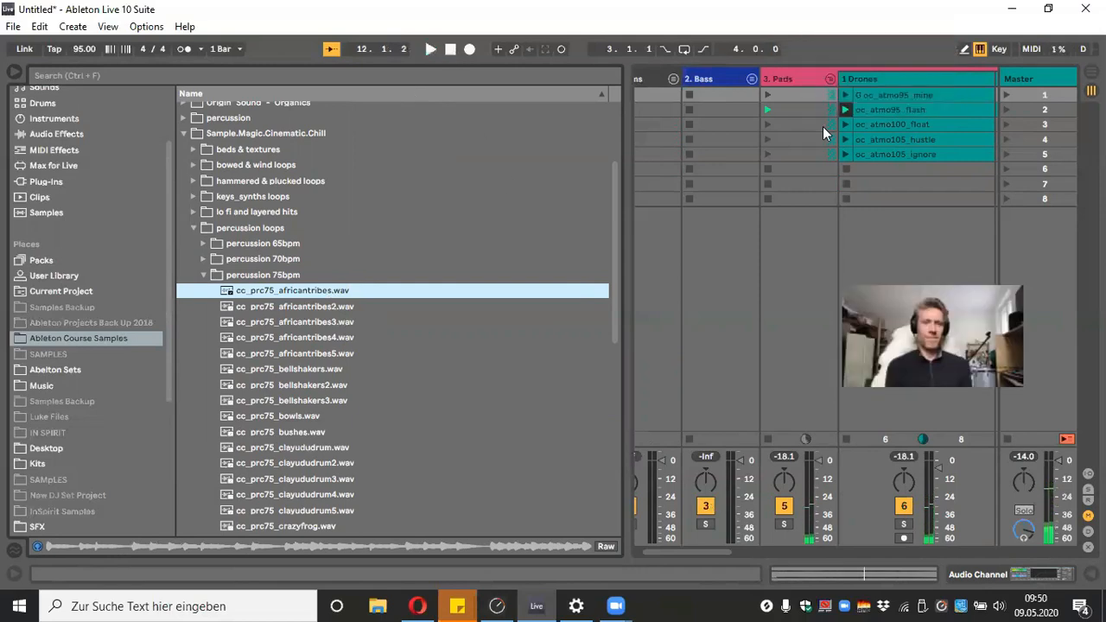
Unfold the 5. Percussions group and place cc_prc75_africantribes.wav in scene 3 of its audio track
{"action": "scroll", "coordinate": [823, 127], "scroll_direction": "right", "scroll_amount": 10}
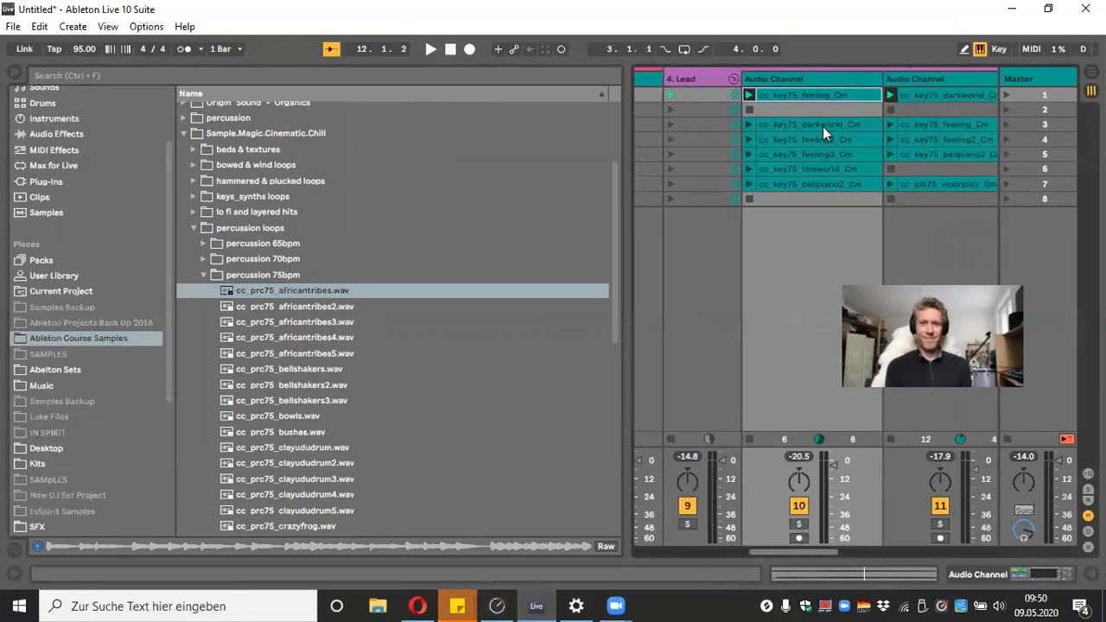
{"action": "left_click_drag", "start_coordinate": [827, 552], "coordinate": [914, 548]}
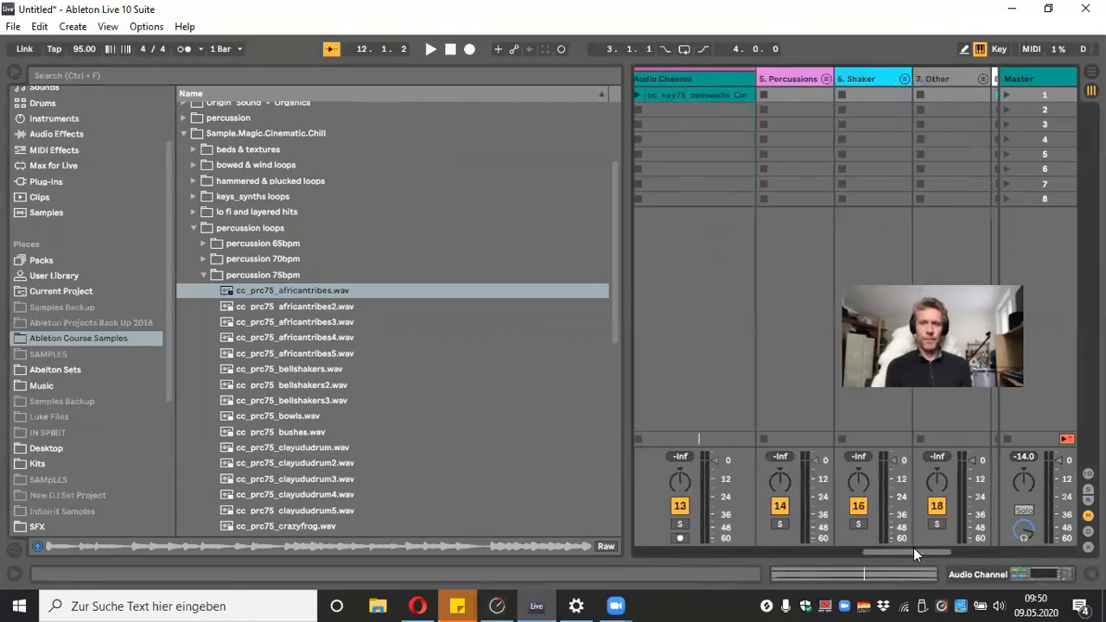
{"action": "left_click", "coordinate": [827, 79]}
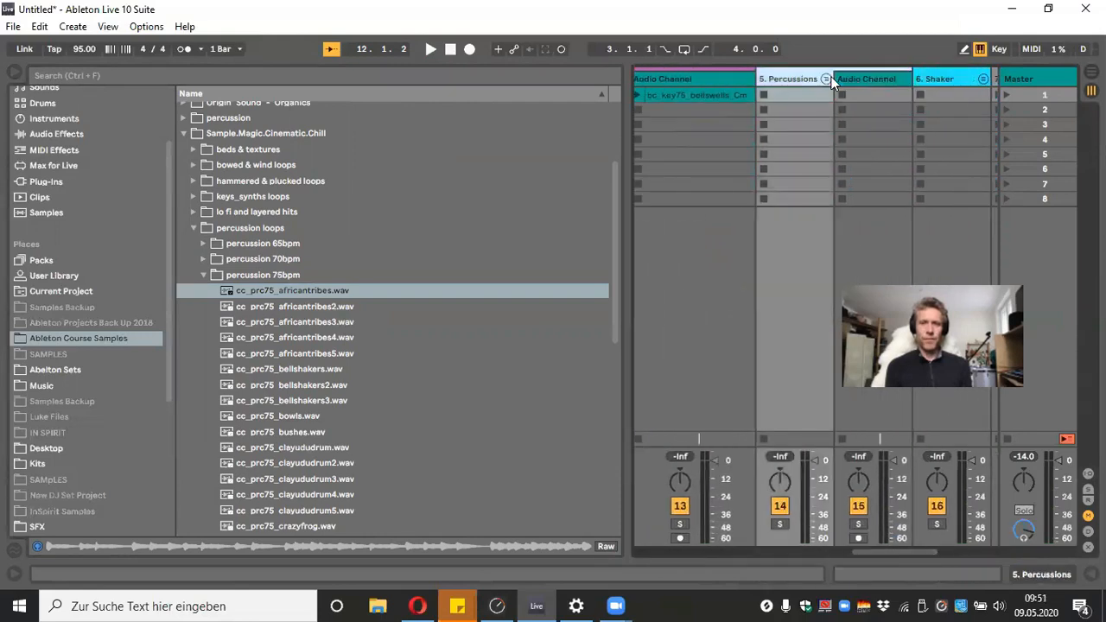
{"action": "left_click_drag", "start_coordinate": [317, 294], "coordinate": [860, 130]}
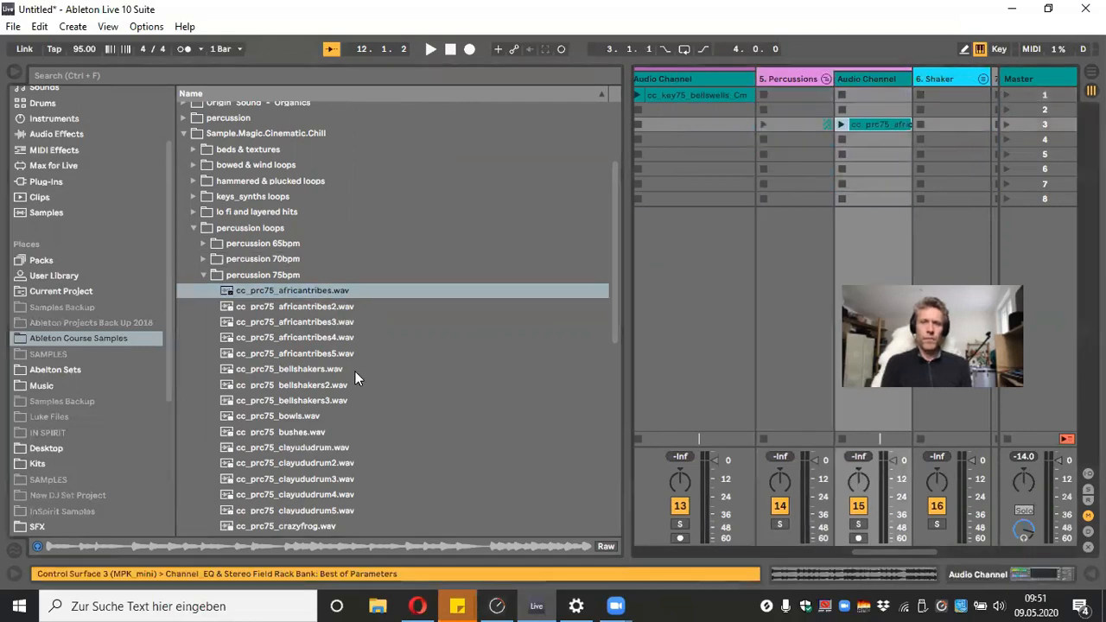
Audition cc_prc75_africantribes2.wav and cc_prc75_africantribes3.wav against the playing set
{"action": "left_click", "coordinate": [335, 305]}
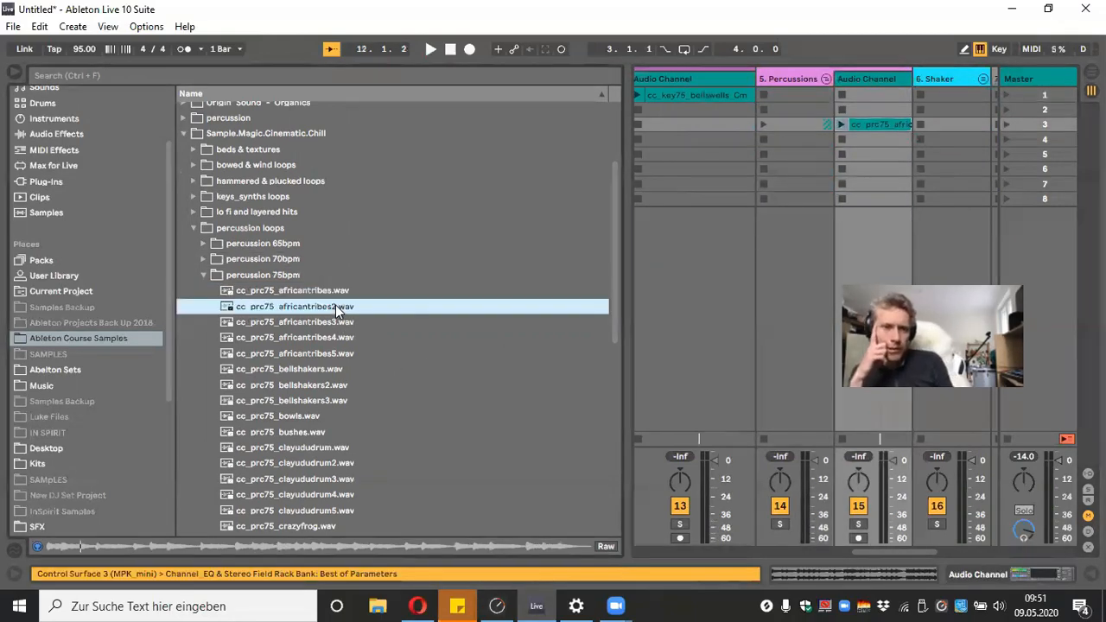
{"action": "left_click", "coordinate": [431, 49]}
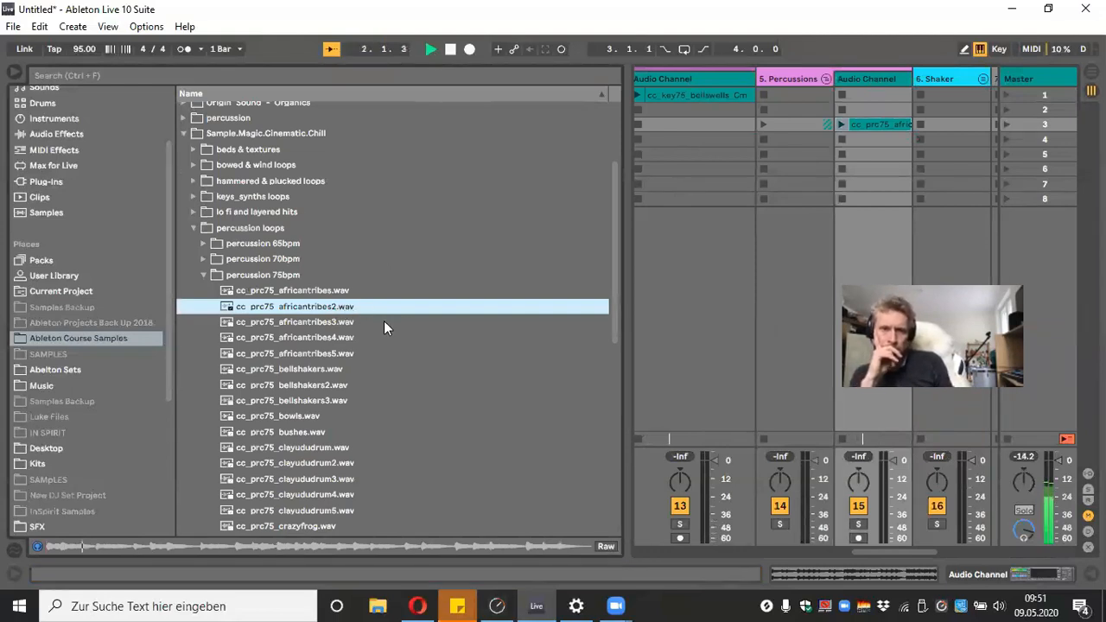
{"action": "left_click", "coordinate": [332, 322]}
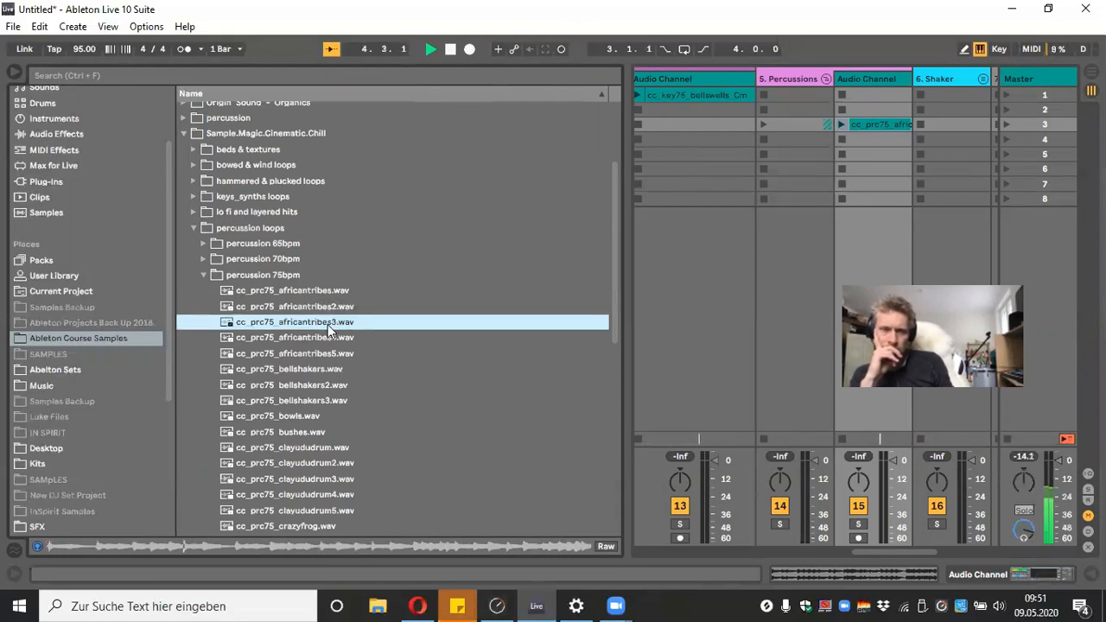
Place cc_prc75_africantribes2, 3 and 4 in scenes 4, 5 and 6 of the Percussions audio track
{"action": "left_click_drag", "start_coordinate": [324, 307], "coordinate": [884, 139]}
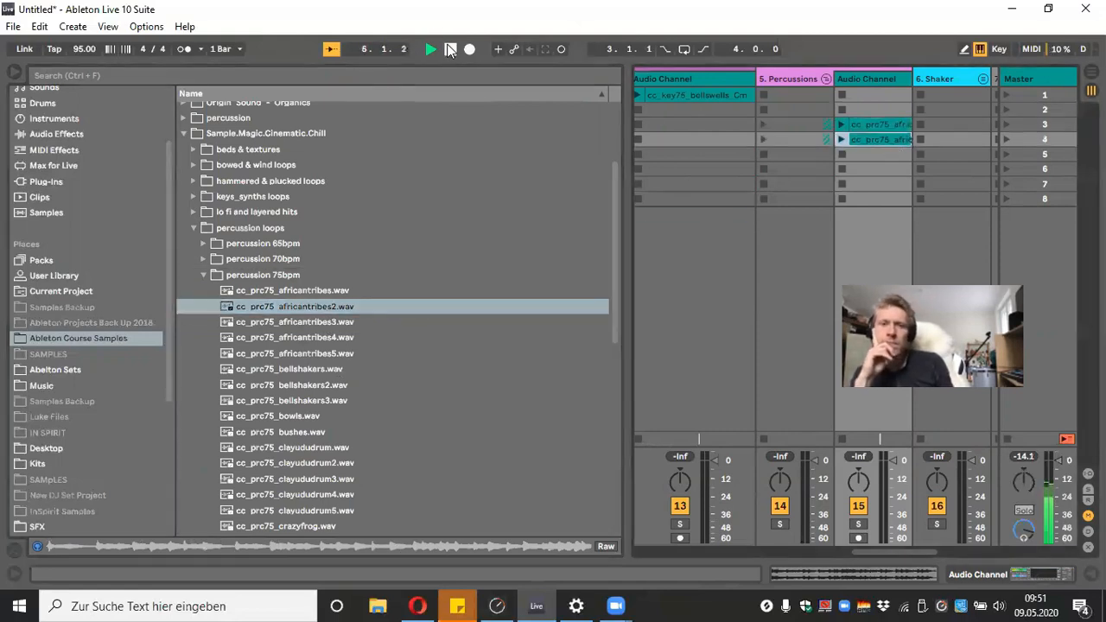
{"action": "left_click_drag", "start_coordinate": [336, 322], "coordinate": [856, 155]}
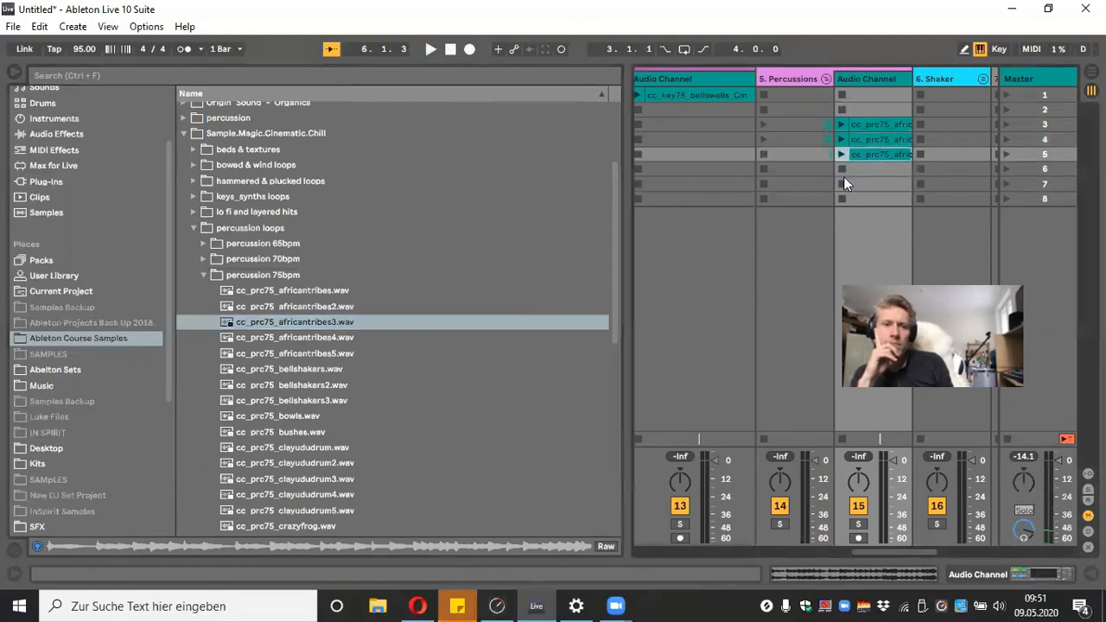
{"action": "left_click_drag", "start_coordinate": [326, 339], "coordinate": [865, 172]}
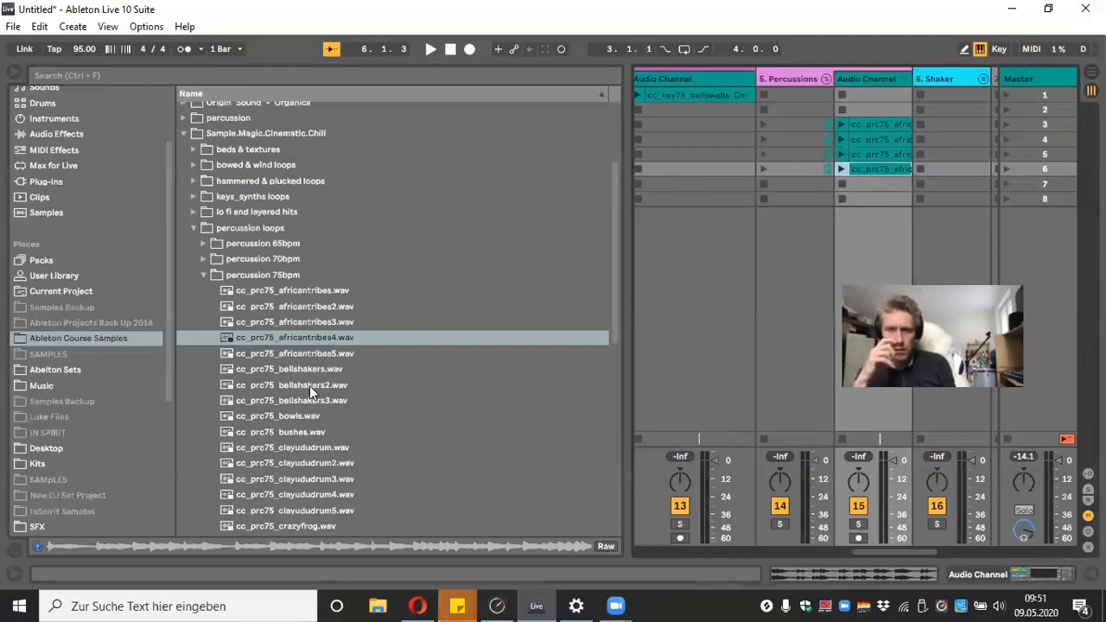
Audition cc_prc75_bushes.wav with the set and place it in scene 1 of a second audio track in the Percussions group
{"action": "left_click", "coordinate": [312, 434]}
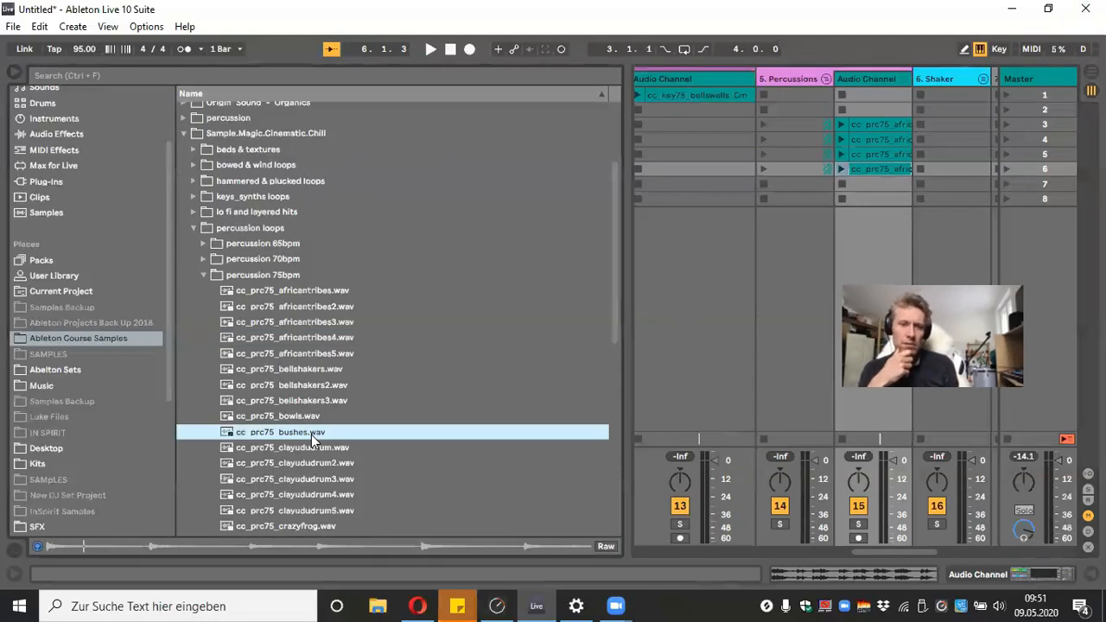
{"action": "left_click", "coordinate": [428, 50]}
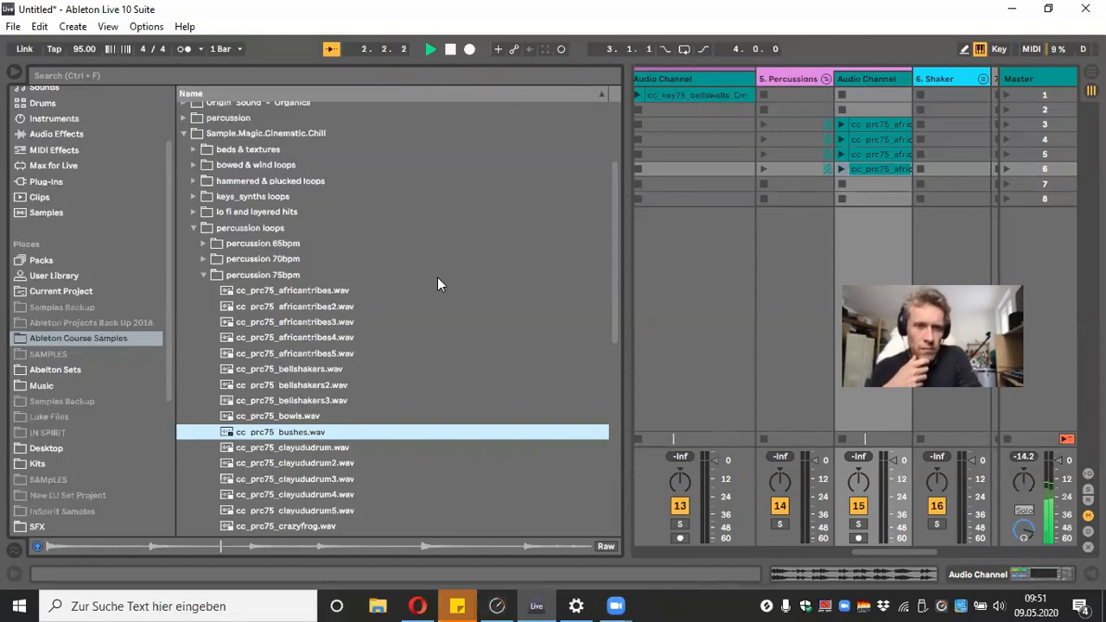
{"action": "right_click", "coordinate": [873, 76]}
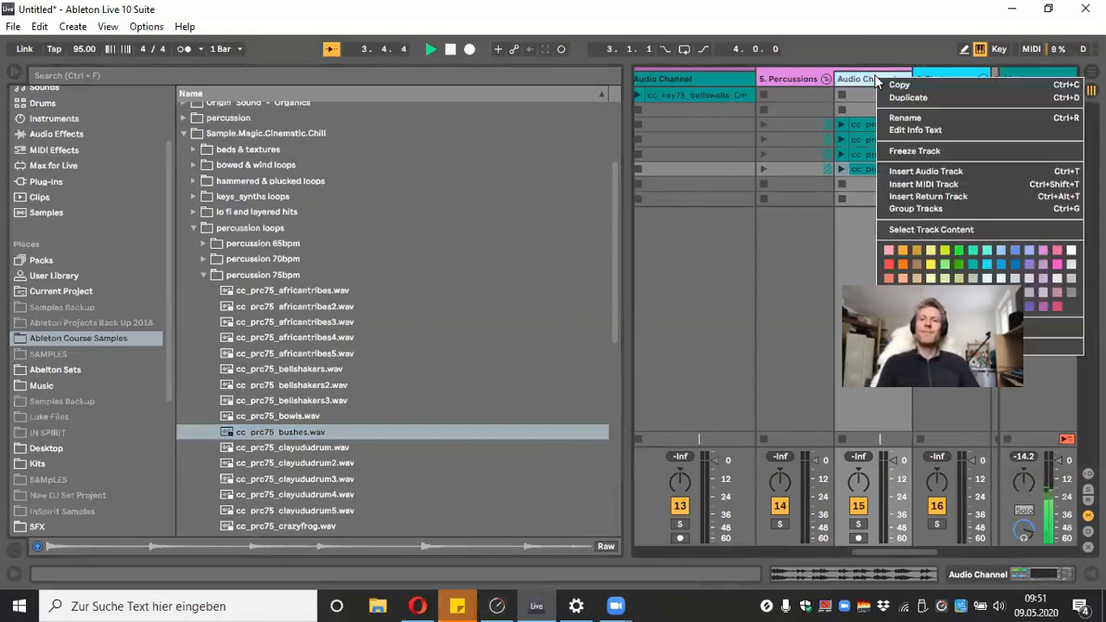
{"action": "left_click", "coordinate": [391, 398]}
{"action": "left_click_drag", "start_coordinate": [289, 432], "coordinate": [917, 94]}
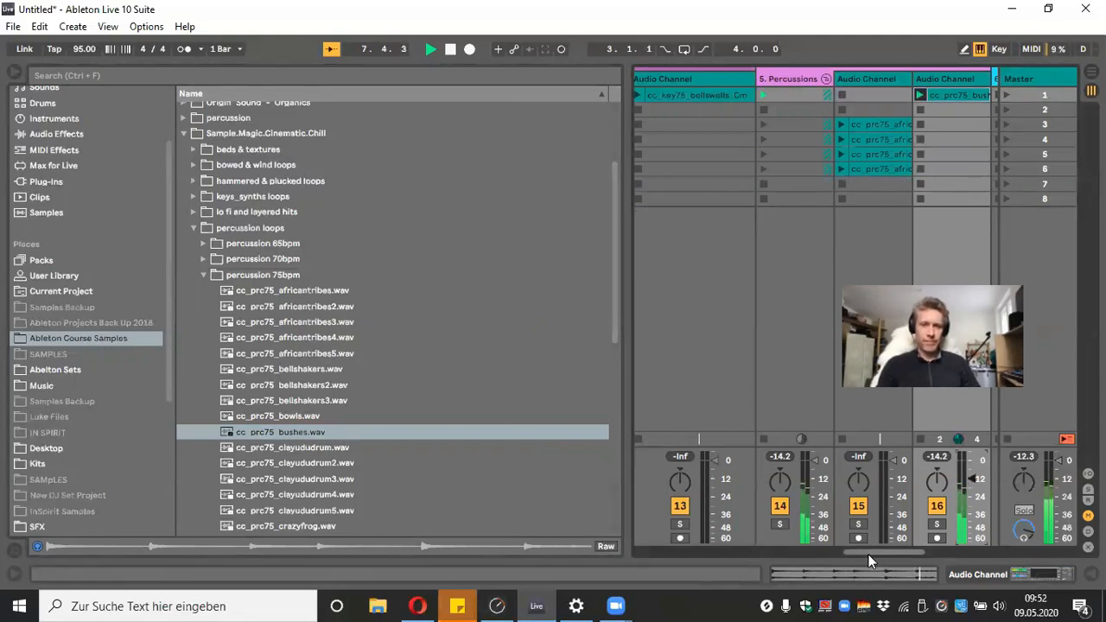
Place cc_prc75_clayududrum.wav in scene 1 of the first Percussions audio track and shift its africantribes clips down to scenes 4 to 7
{"action": "left_click", "coordinate": [308, 447]}
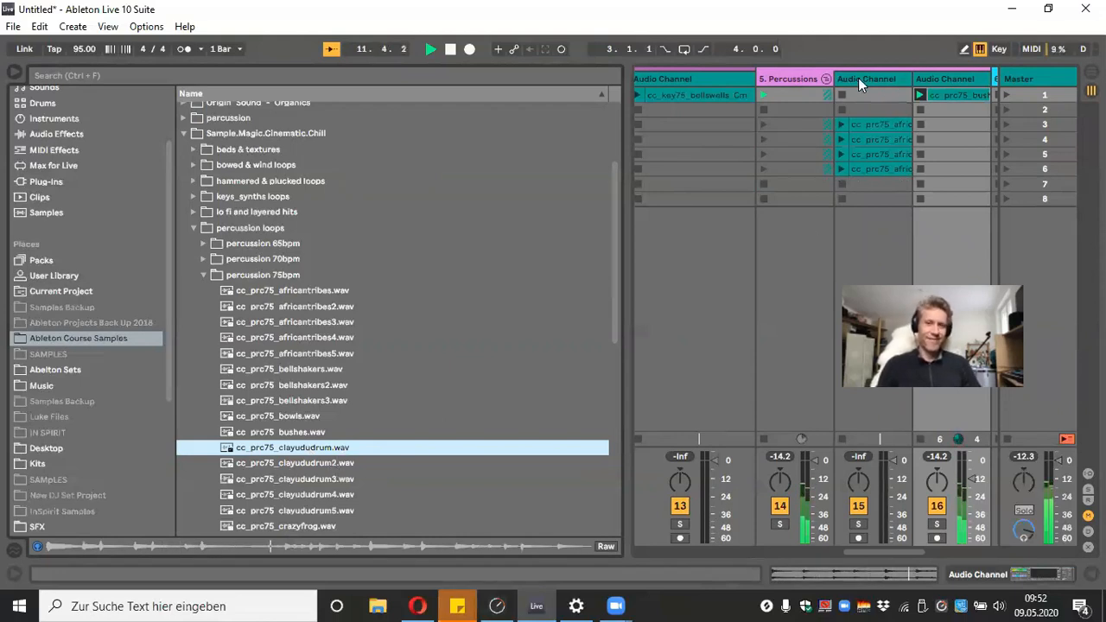
{"action": "left_click_drag", "start_coordinate": [313, 446], "coordinate": [835, 137]}
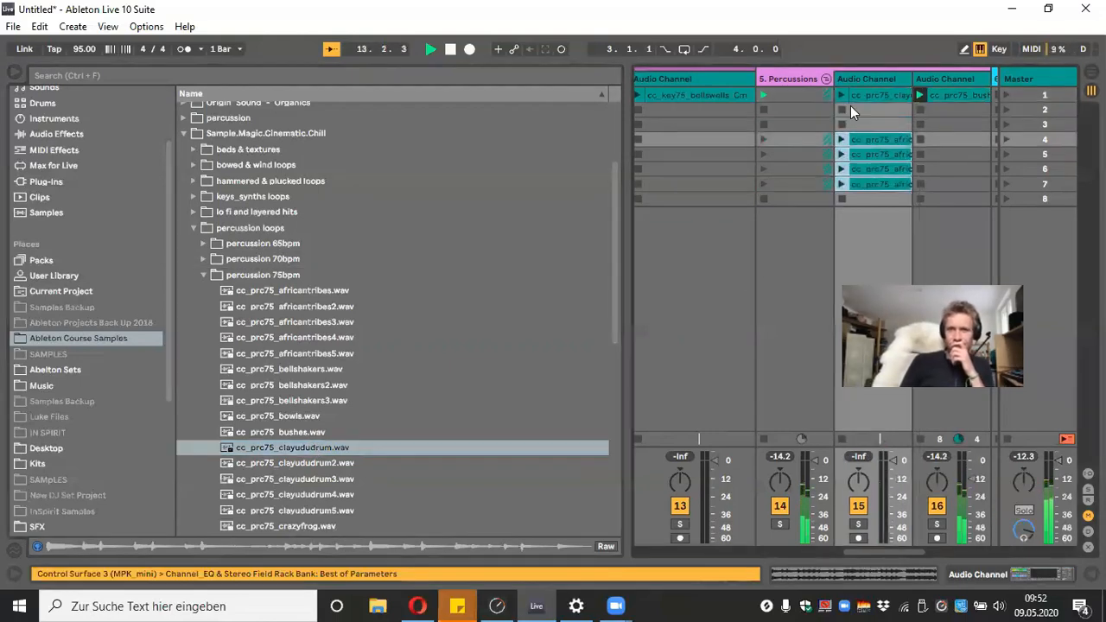
Unfold the 1. Drums group to show its audio track, and stop playback
{"action": "scroll", "coordinate": [873, 554], "scroll_direction": "left", "scroll_amount": 10}
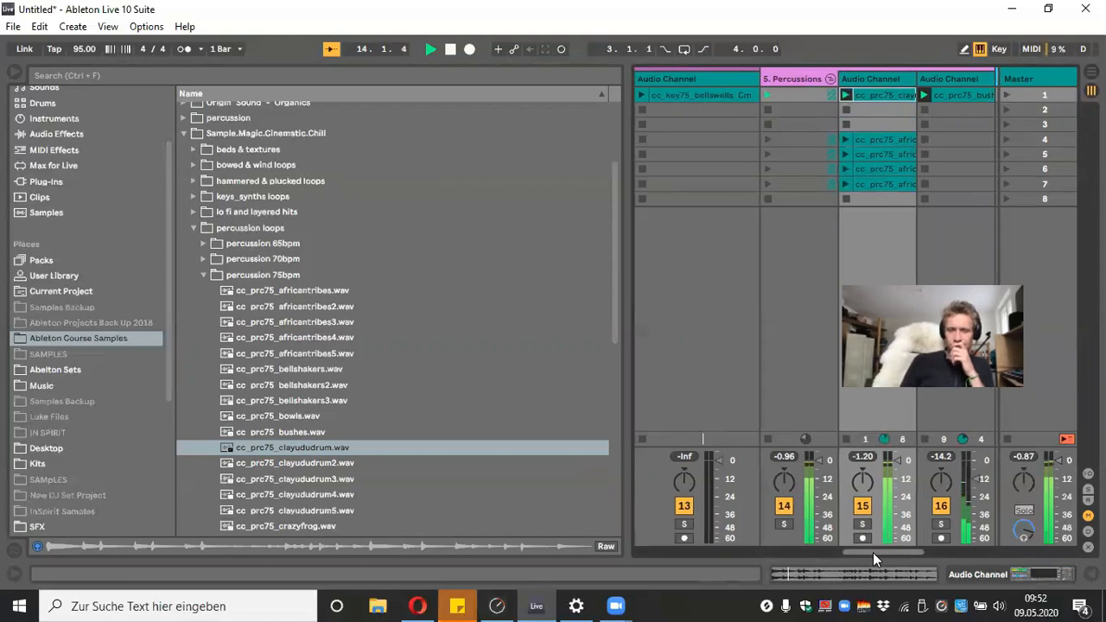
{"action": "scroll", "coordinate": [873, 552], "scroll_direction": "left", "scroll_amount": 3}
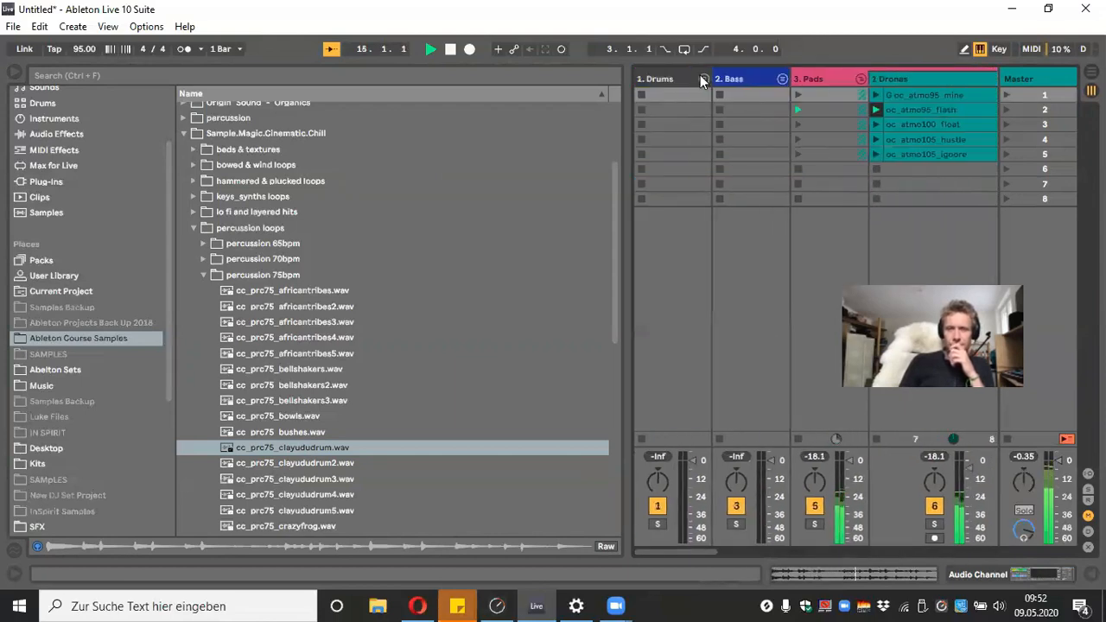
{"action": "key", "text": "ctrl+t"}
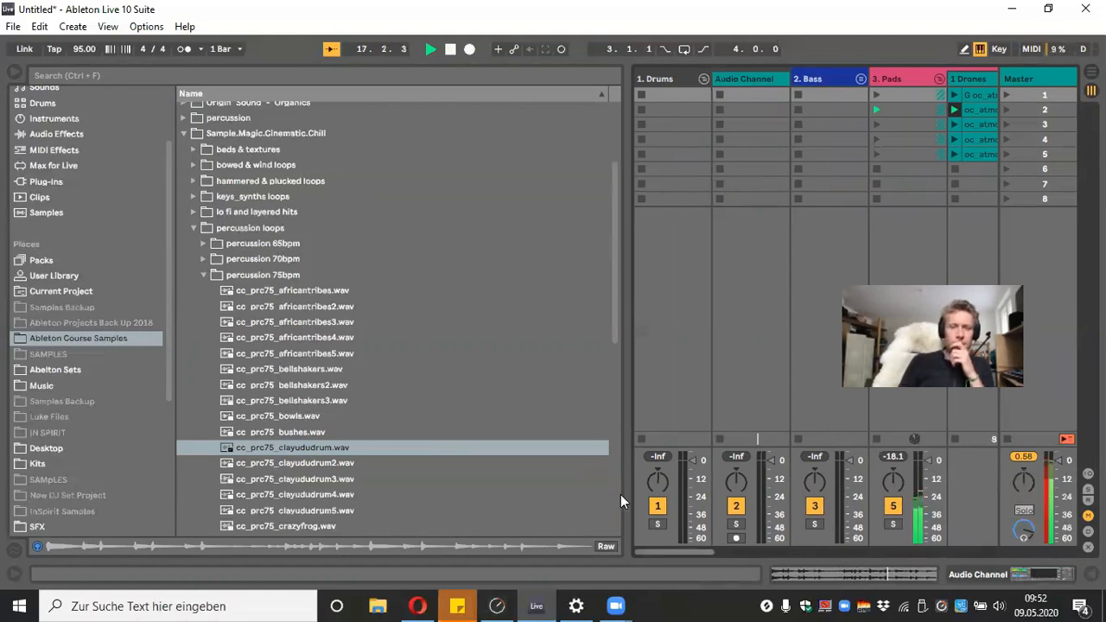
{"action": "scroll", "coordinate": [621, 495], "scroll_direction": "right", "scroll_amount": 10}
{"action": "scroll", "coordinate": [895, 536], "scroll_direction": "left", "scroll_amount": 10}
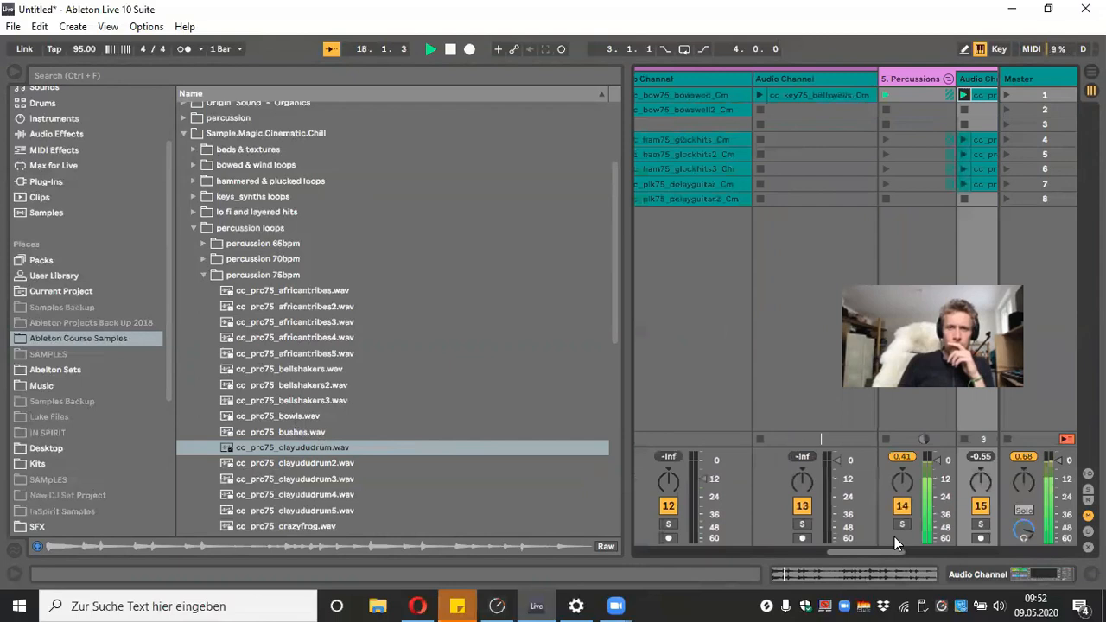
{"action": "scroll", "coordinate": [895, 537], "scroll_direction": "left", "scroll_amount": 1}
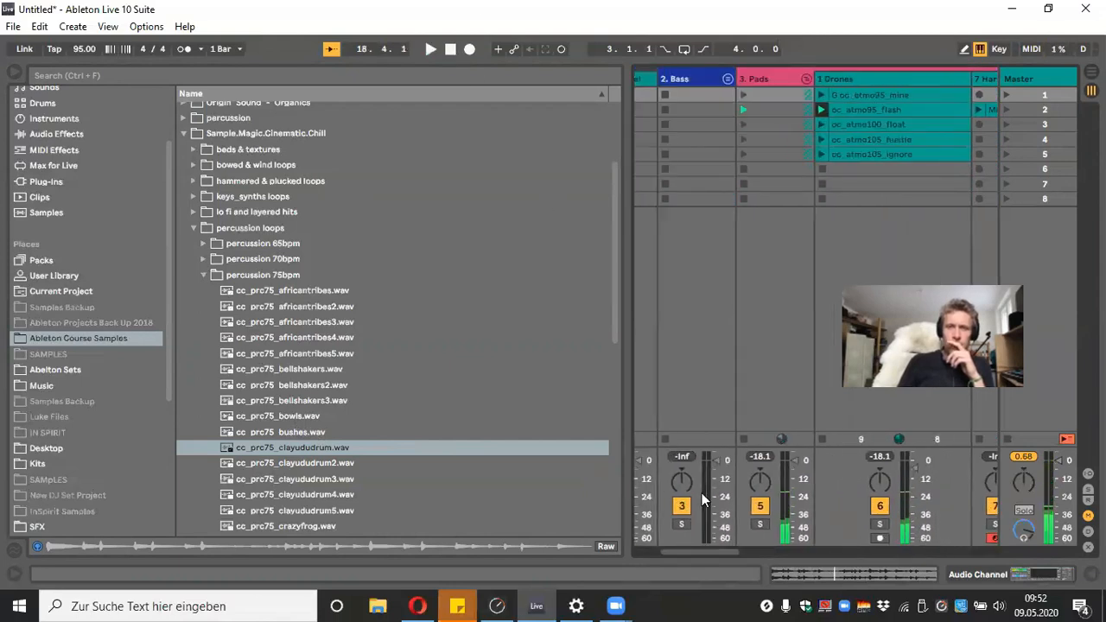
{"action": "scroll", "coordinate": [702, 493], "scroll_direction": "left", "scroll_amount": 5}
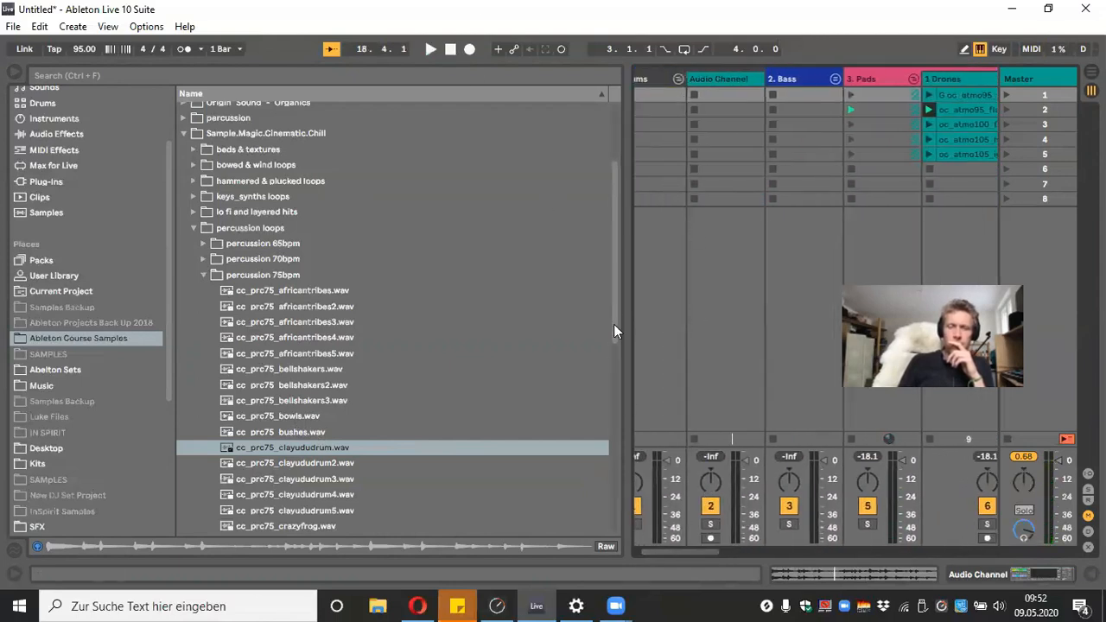
Collapse Sample.Magic.Cinematic.Chill and open the Kicks folder under Drum Hits in Origin Sound - Organics
{"action": "left_click_drag", "start_coordinate": [613, 330], "coordinate": [613, 166]}
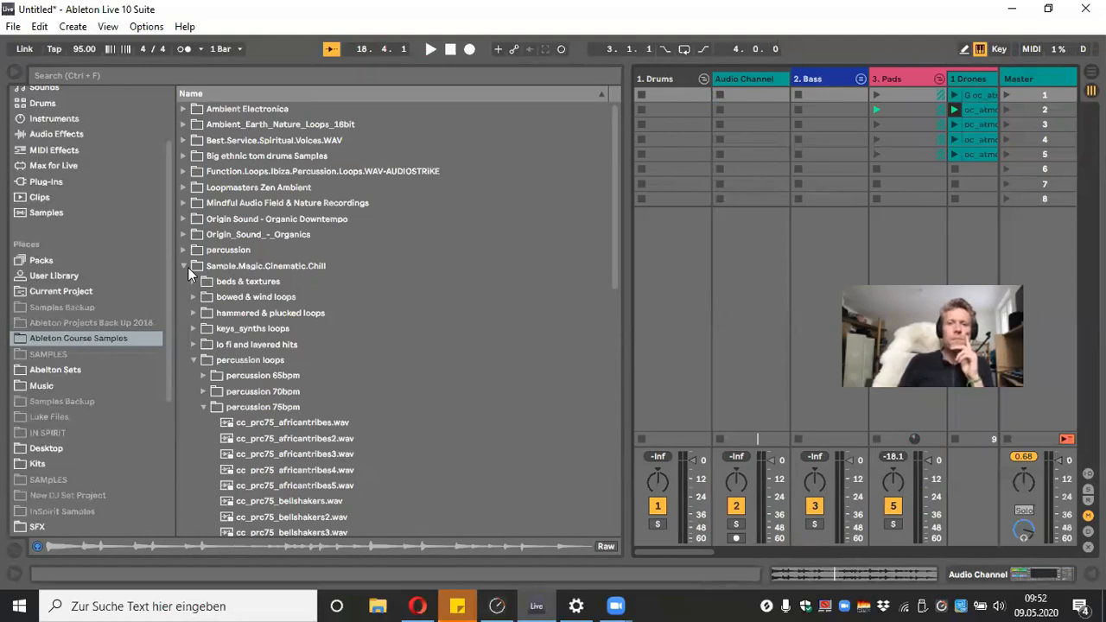
{"action": "left_click", "coordinate": [184, 219]}
{"action": "left_click", "coordinate": [184, 219]}
{"action": "left_click", "coordinate": [187, 235]}
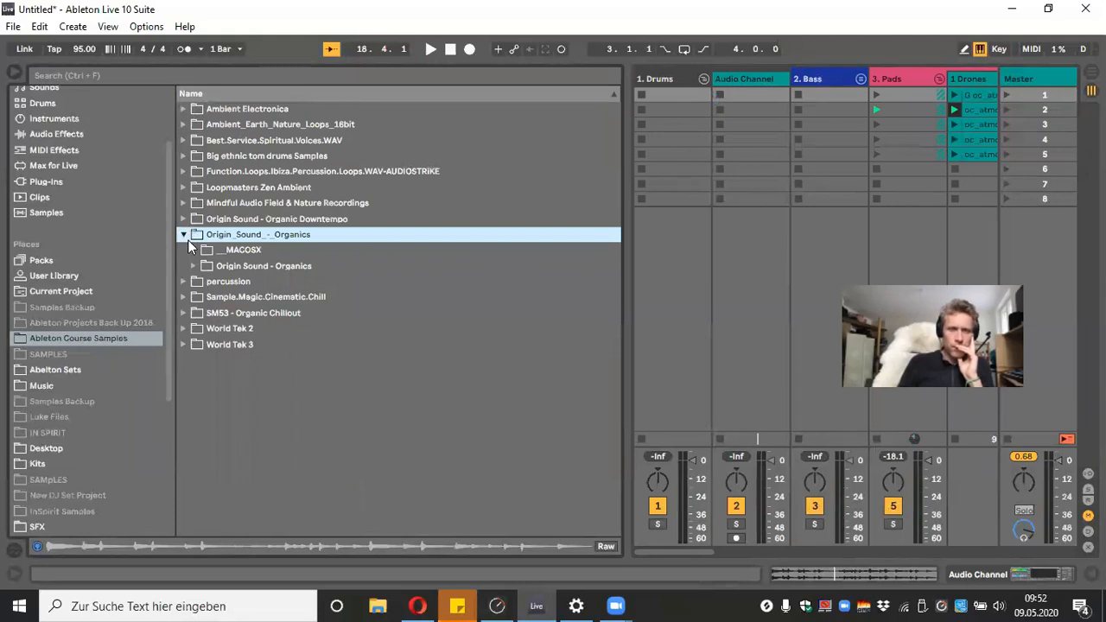
{"action": "left_click", "coordinate": [192, 265]}
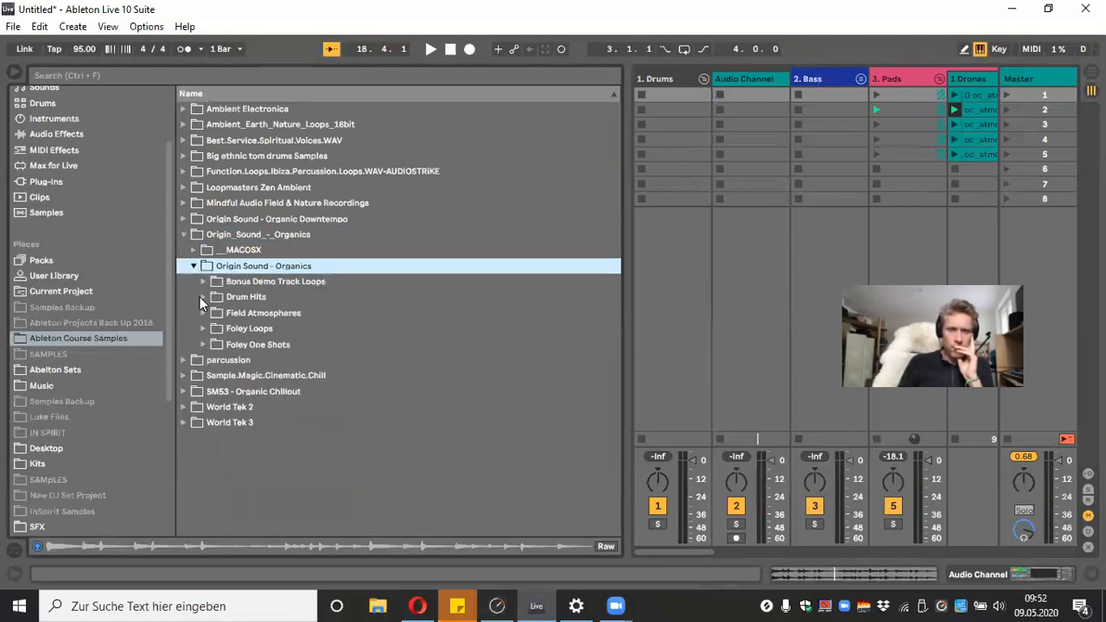
{"action": "left_click", "coordinate": [200, 296]}
{"action": "left_click", "coordinate": [214, 328]}
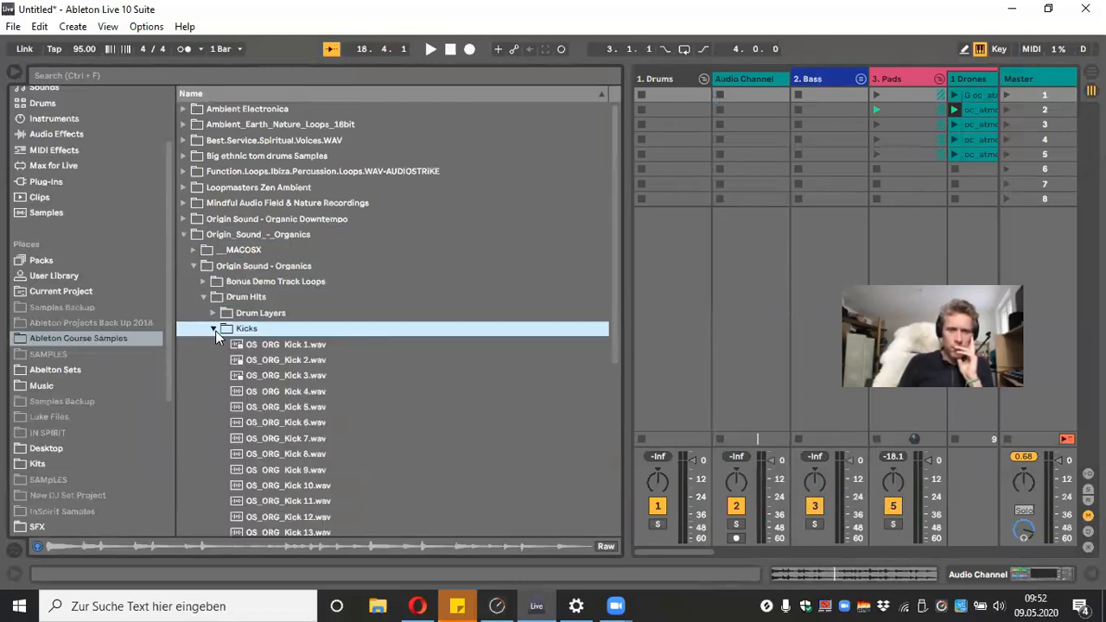
Audition the kick samples OS_ORG_Kick 1 to OS_ORG_Kick 4 against the playing set
{"action": "left_click", "coordinate": [292, 346]}
{"action": "left_click", "coordinate": [300, 360]}
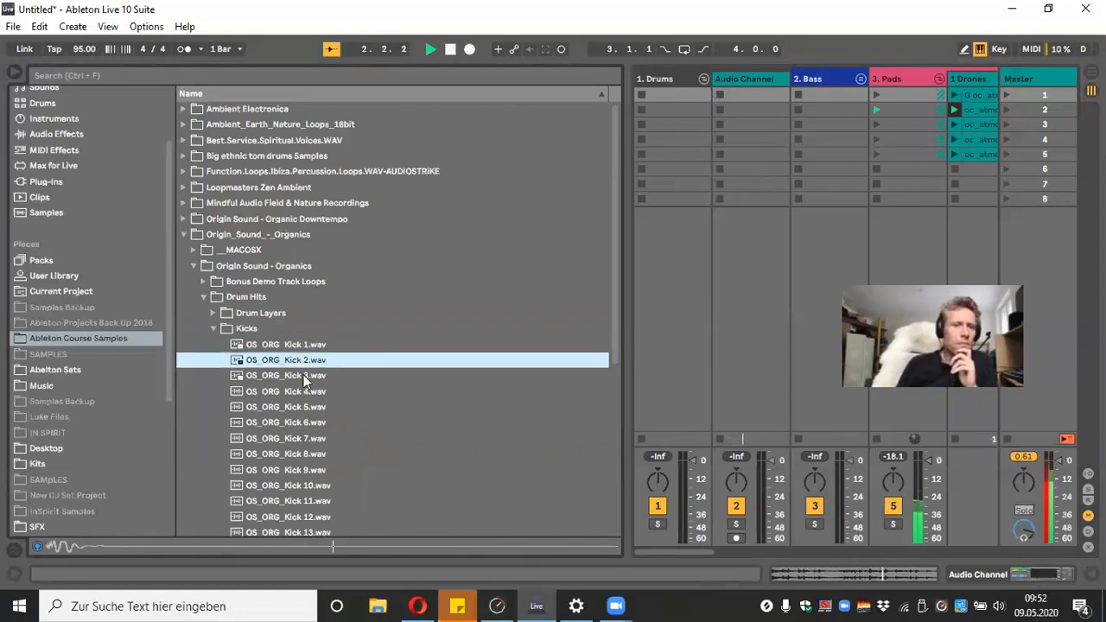
{"action": "left_click", "coordinate": [303, 375]}
{"action": "left_click", "coordinate": [305, 390]}
{"action": "left_click", "coordinate": [308, 370]}
{"action": "left_click", "coordinate": [308, 357]}
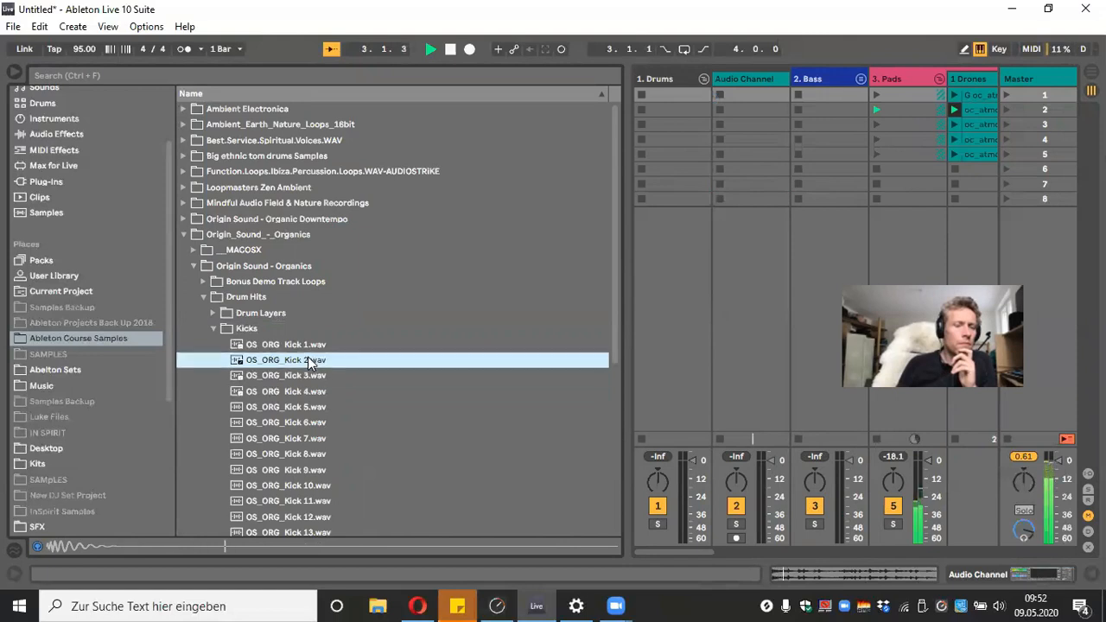
{"action": "left_click", "coordinate": [308, 343]}
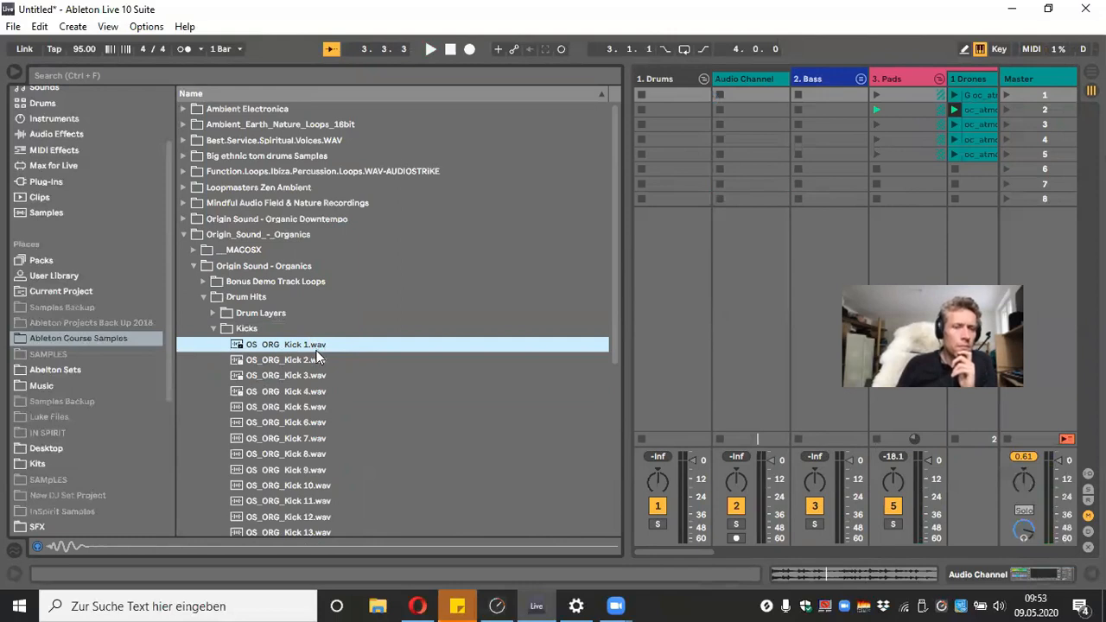
Audition and compare the kick samples OS_ORG_Kick 1 to OS_ORG_Kick 6 in the Kicks folder
{"action": "left_click", "coordinate": [319, 371]}
{"action": "left_click", "coordinate": [317, 358]}
{"action": "left_click", "coordinate": [318, 345]}
{"action": "left_click", "coordinate": [316, 361]}
{"action": "left_click", "coordinate": [320, 377]}
{"action": "left_click", "coordinate": [317, 393]}
{"action": "left_click", "coordinate": [317, 407]}
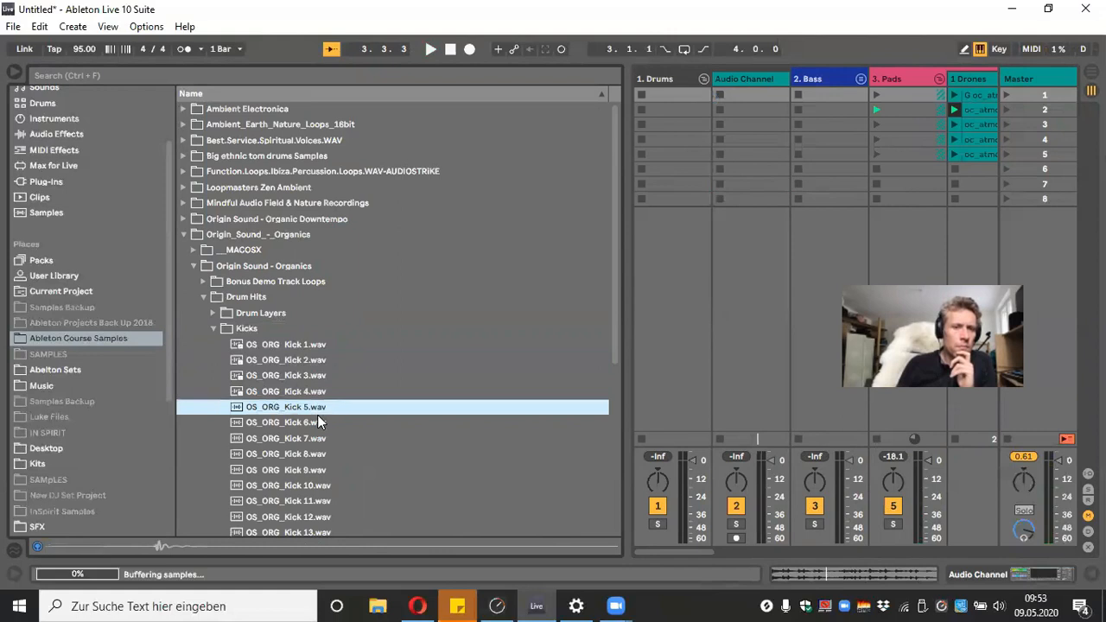
{"action": "left_click", "coordinate": [312, 424]}
{"action": "left_click", "coordinate": [312, 411]}
{"action": "left_click", "coordinate": [313, 420]}
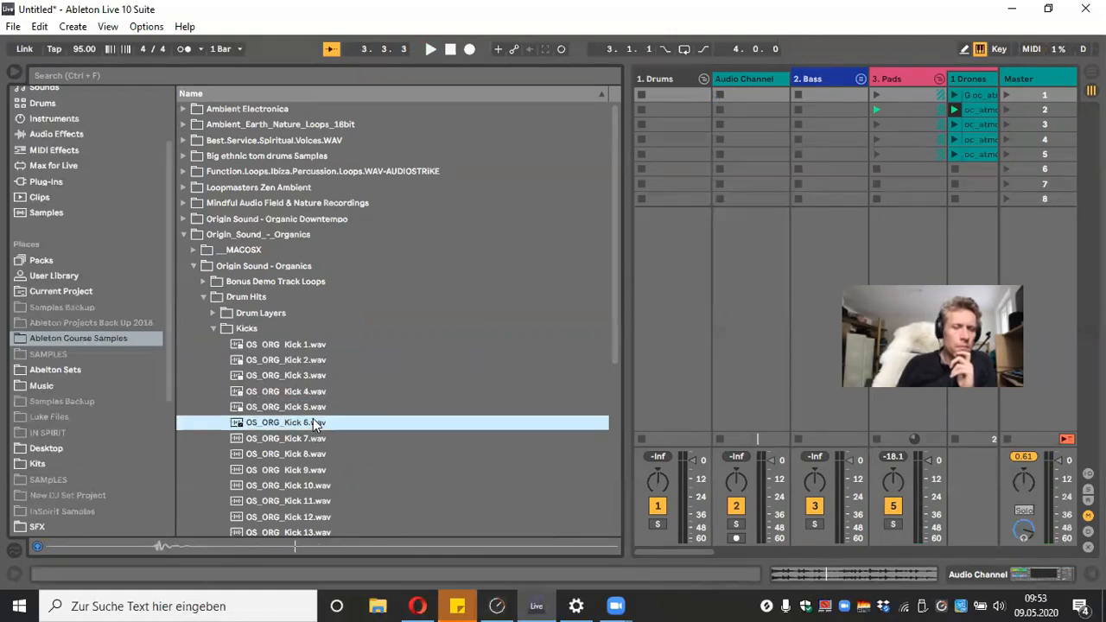
{"action": "left_click", "coordinate": [314, 346]}
{"action": "left_click", "coordinate": [311, 360]}
{"action": "left_click", "coordinate": [312, 374]}
{"action": "left_click", "coordinate": [315, 391]}
{"action": "left_click", "coordinate": [318, 408]}
{"action": "left_click", "coordinate": [318, 423]}
{"action": "left_click", "coordinate": [307, 346]}
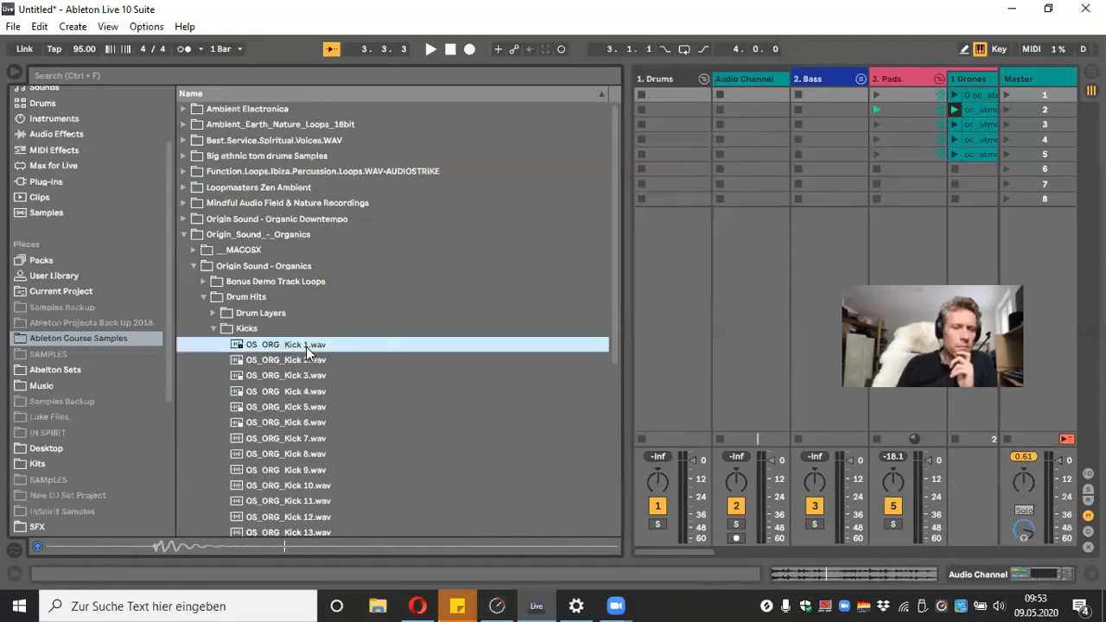
Place OS_ORG_Kick 1 to OS_ORG_Kick 4 in scenes 1 to 4 of the Drums group's audio track and launch the first clip
{"action": "left_click_drag", "start_coordinate": [274, 346], "coordinate": [750, 94]}
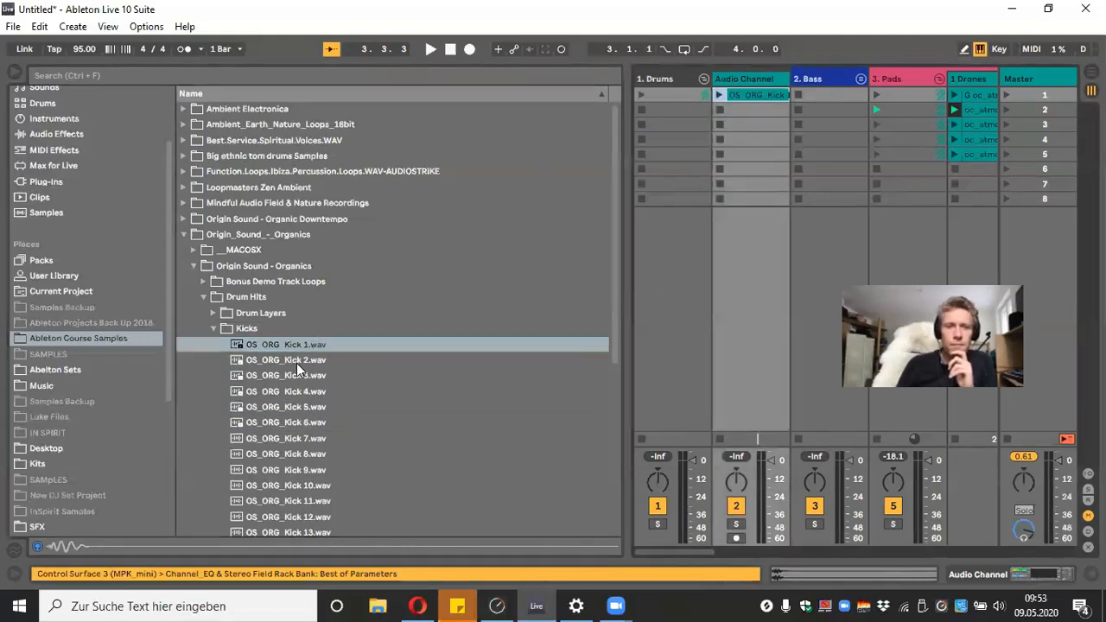
{"action": "left_click_drag", "start_coordinate": [297, 358], "coordinate": [750, 110]}
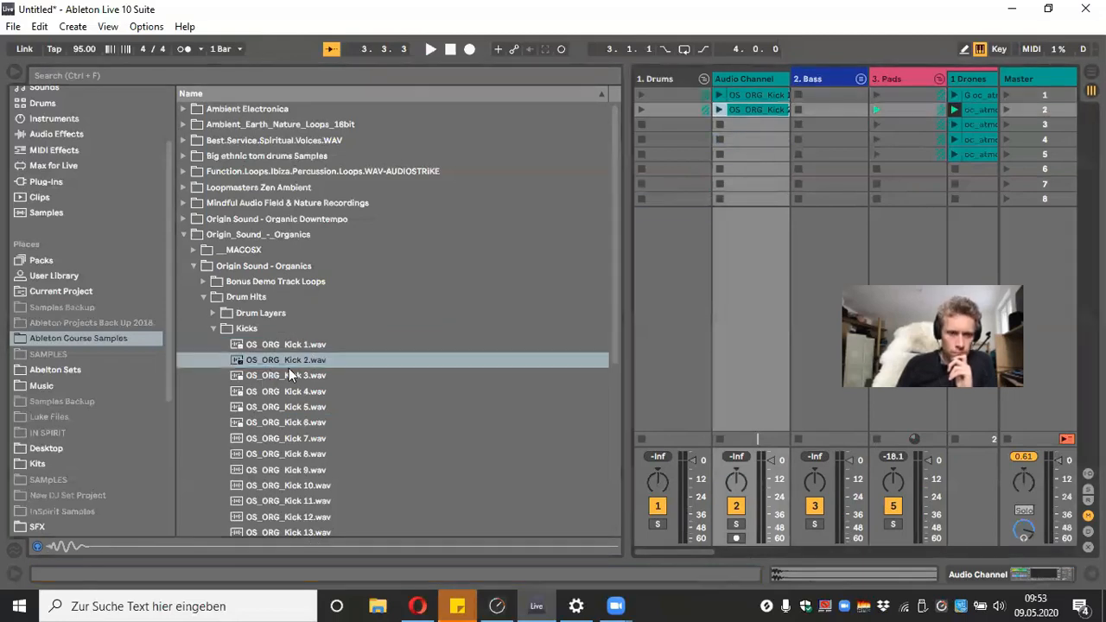
{"action": "left_click_drag", "start_coordinate": [292, 379], "coordinate": [750, 125]}
{"action": "left_click_drag", "start_coordinate": [281, 394], "coordinate": [760, 139]}
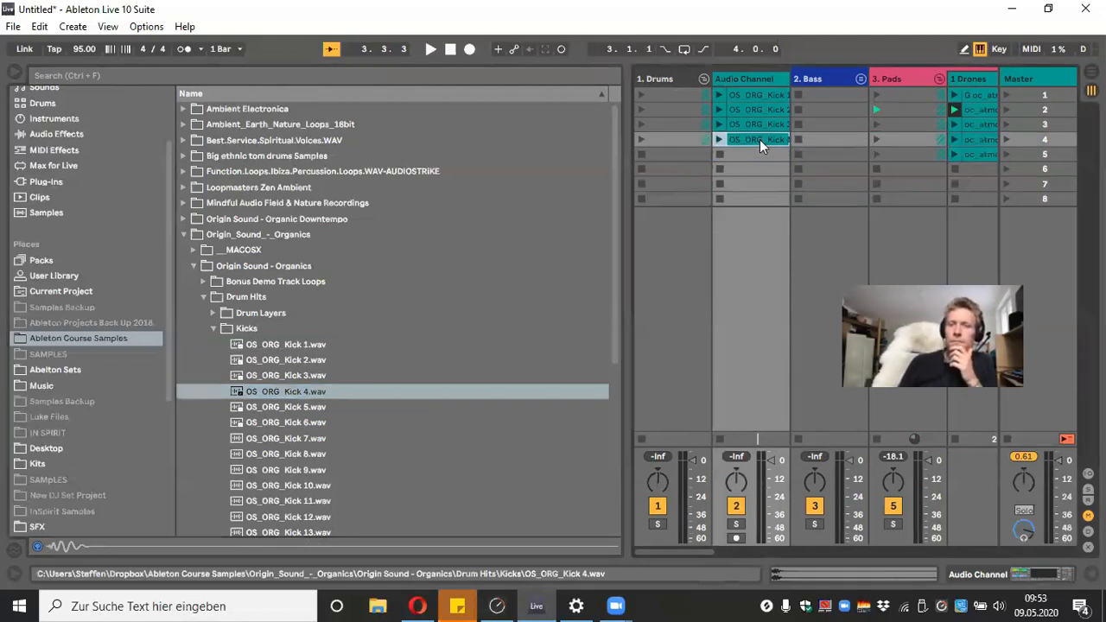
{"action": "left_click", "coordinate": [744, 90]}
{"action": "left_click", "coordinate": [722, 94]}
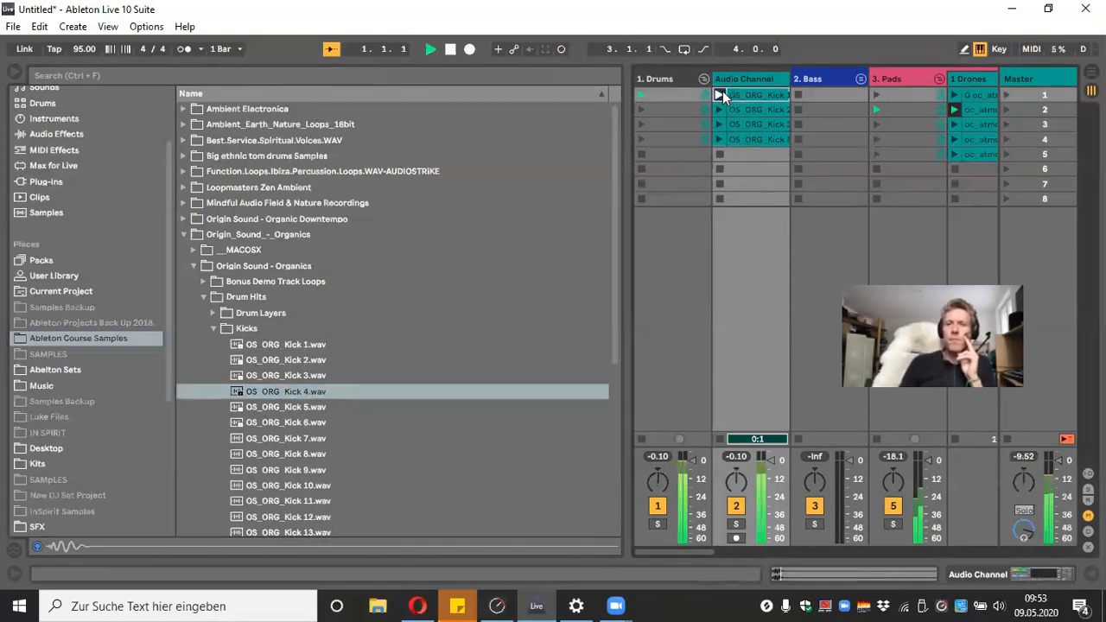
Warp and loop the OS_ORG_Kick 1 clip with a loop length of 0.1.0, and launch it
{"action": "double_click", "coordinate": [750, 92]}
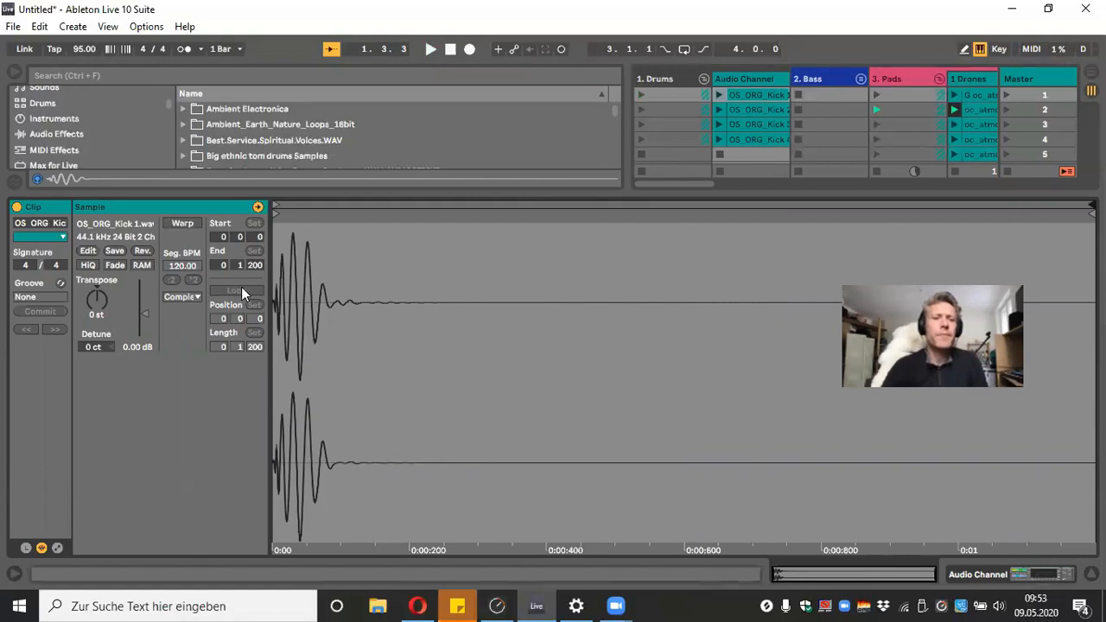
{"action": "left_click", "coordinate": [185, 227]}
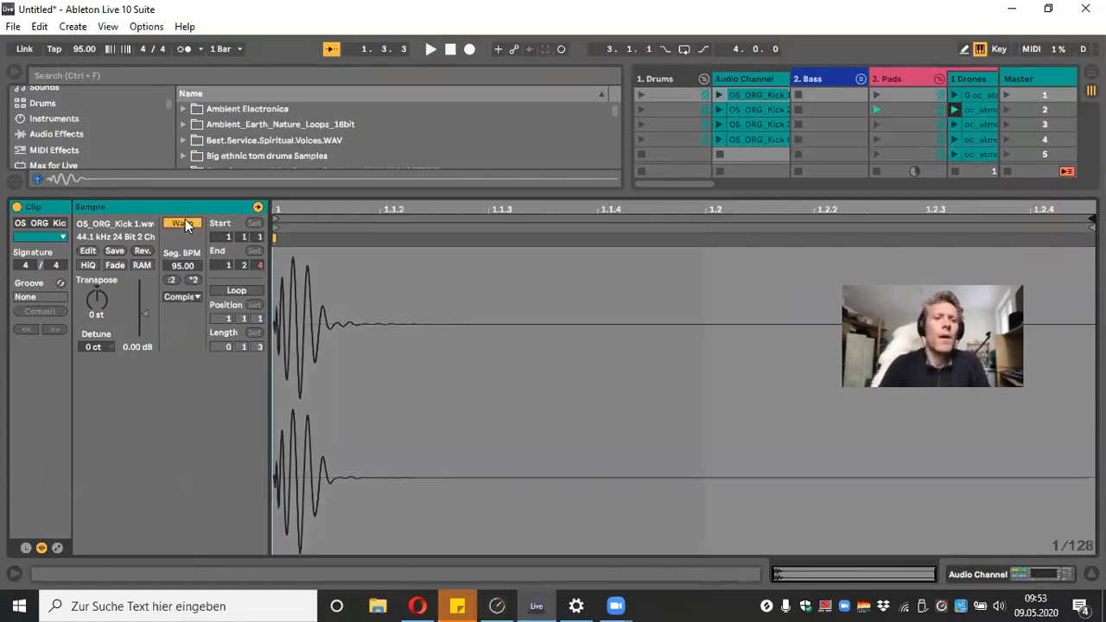
{"action": "left_click", "coordinate": [238, 292]}
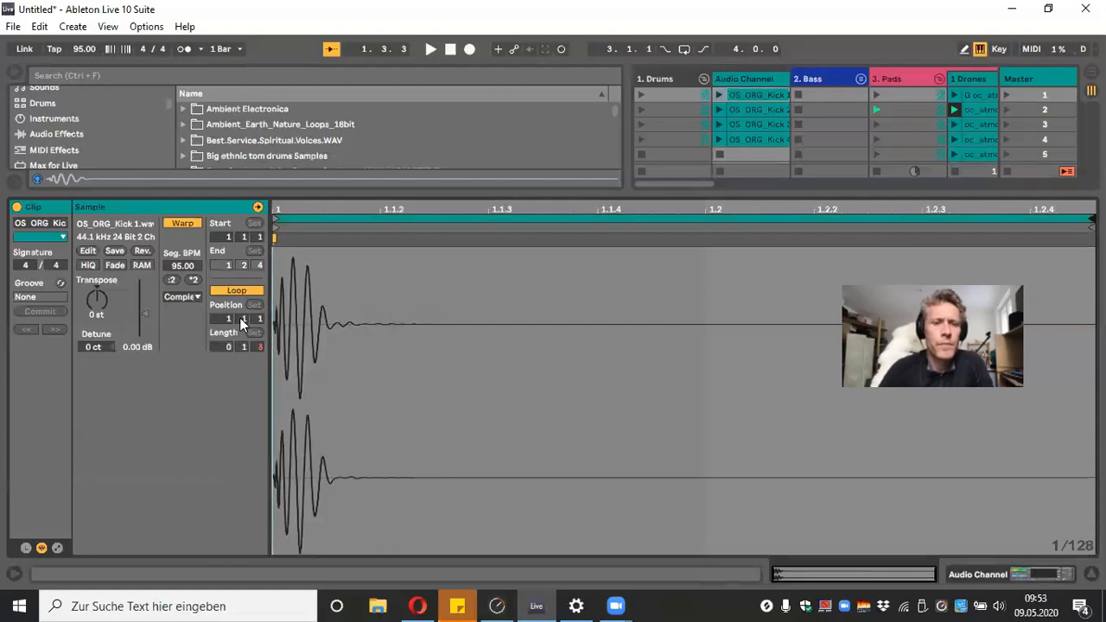
{"action": "left_click_drag", "start_coordinate": [257, 348], "coordinate": [257, 342]}
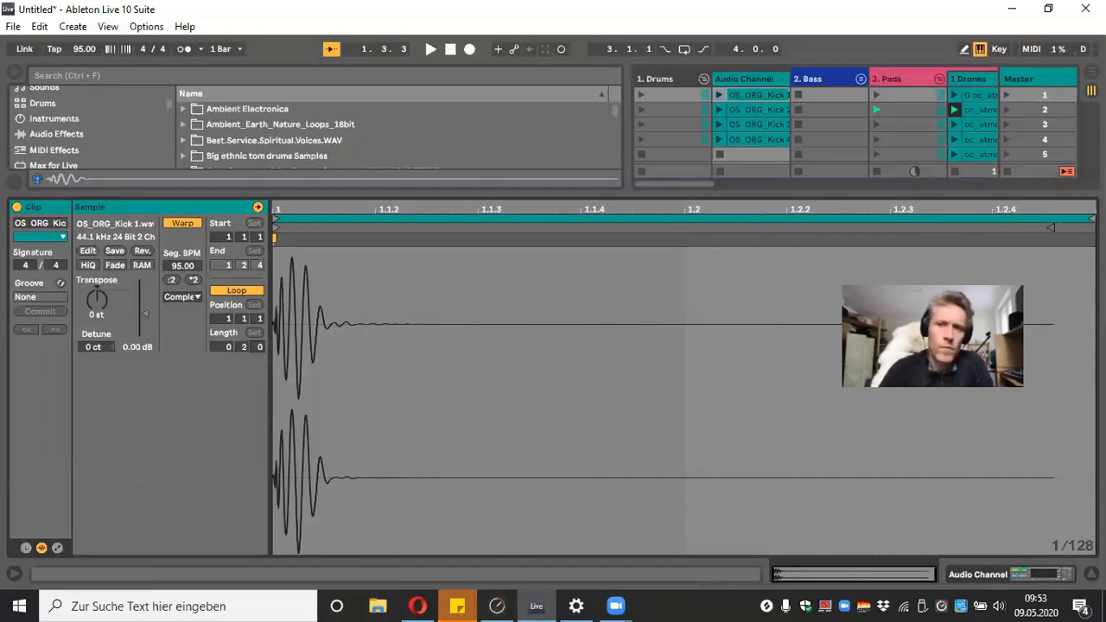
{"action": "left_click_drag", "start_coordinate": [1091, 220], "coordinate": [681, 215]}
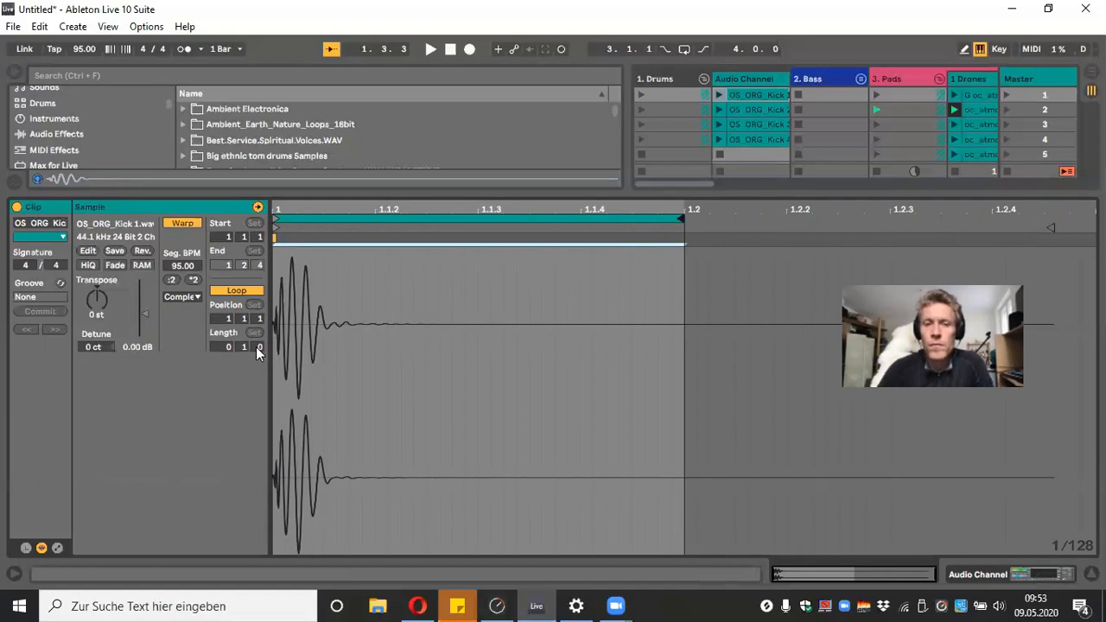
{"action": "left_click_drag", "start_coordinate": [260, 347], "coordinate": [259, 338]}
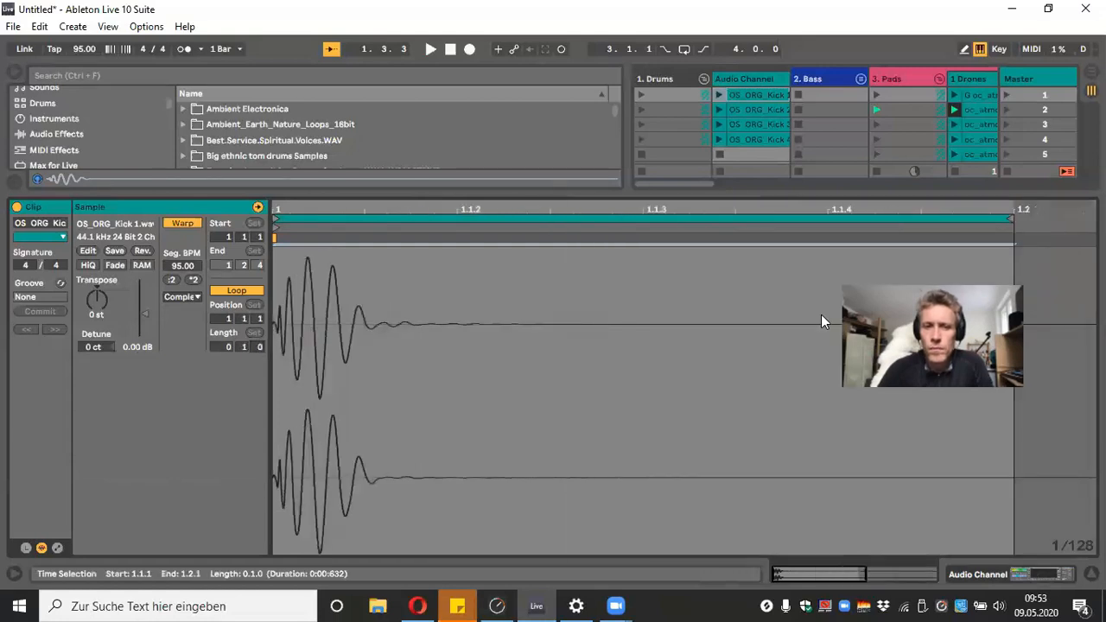
{"action": "left_click", "coordinate": [718, 94]}
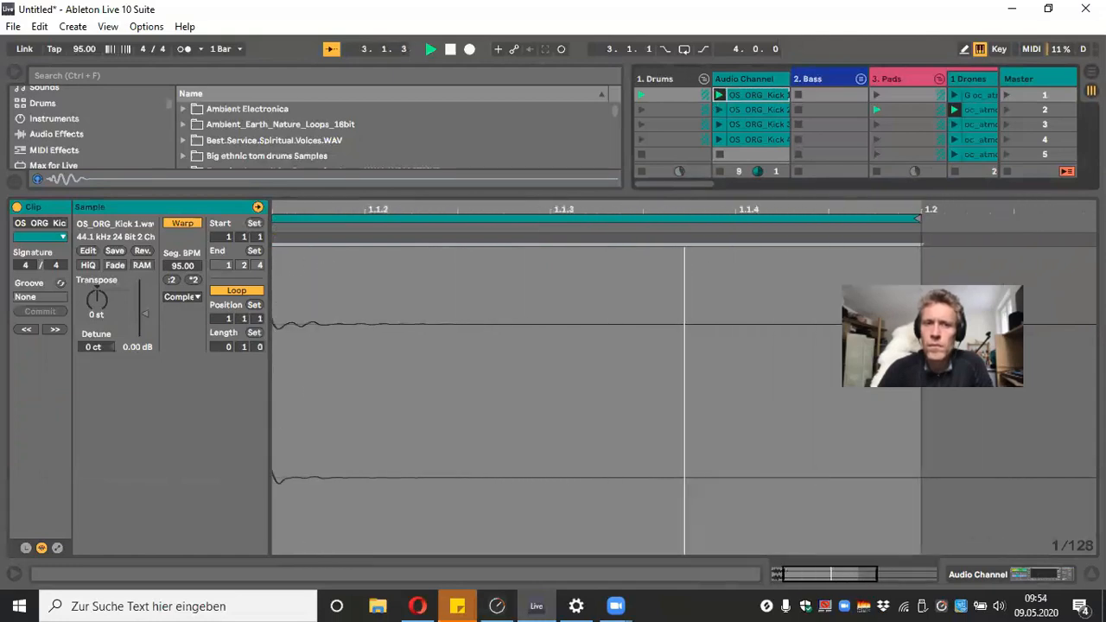
{"action": "key", "text": "ctrl+alt+l"}
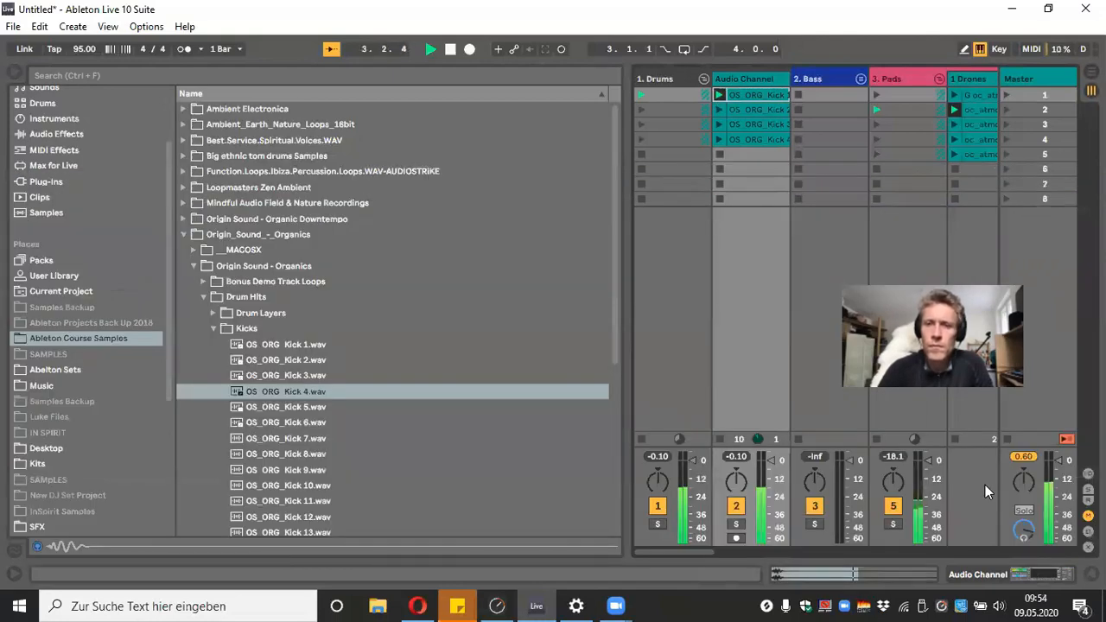
Warp and loop the OS_ORG_Kick 2 clip with a loop length of 0.1.0, and launch it
{"action": "double_click", "coordinate": [772, 109]}
{"action": "left_click", "coordinate": [182, 224]}
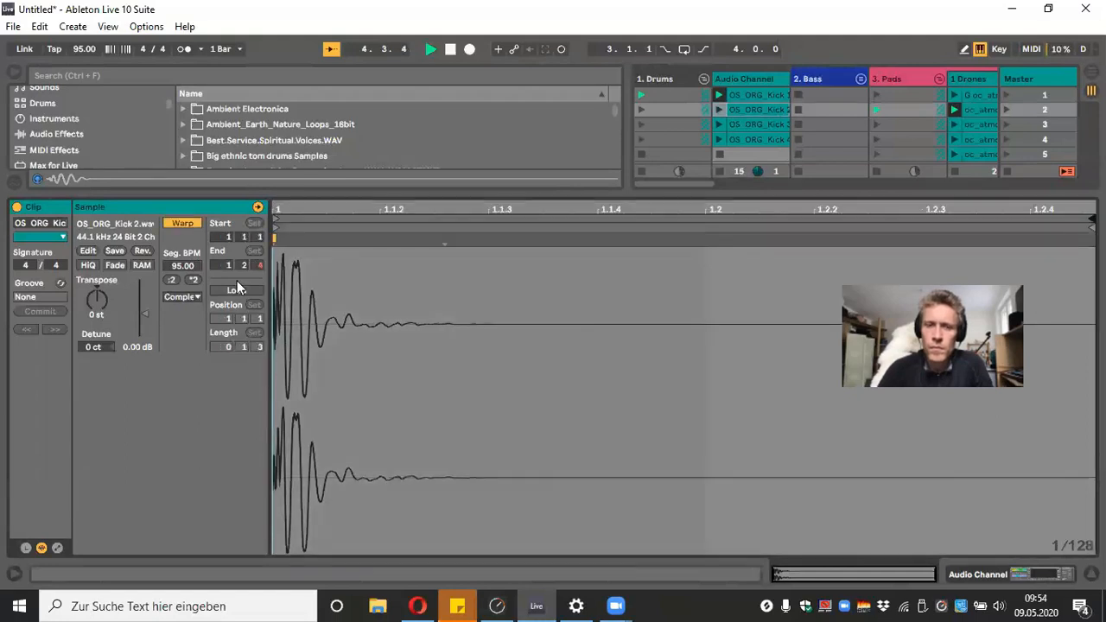
{"action": "left_click", "coordinate": [236, 291]}
{"action": "left_click", "coordinate": [259, 346]}
{"action": "left_click_drag", "start_coordinate": [261, 346], "coordinate": [262, 364]}
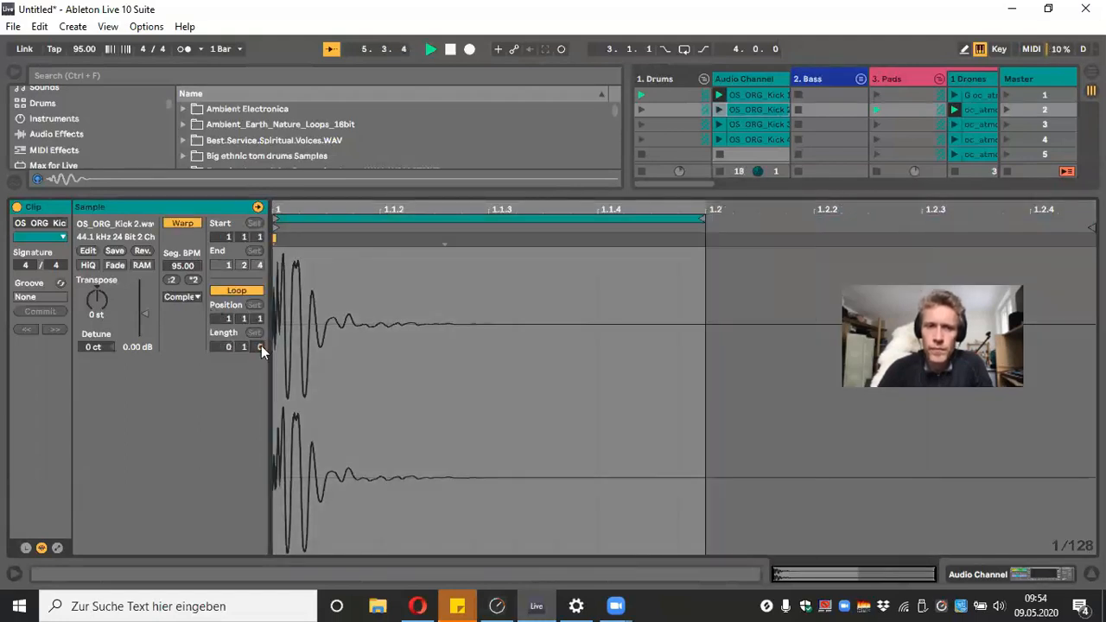
{"action": "left_click", "coordinate": [717, 110]}
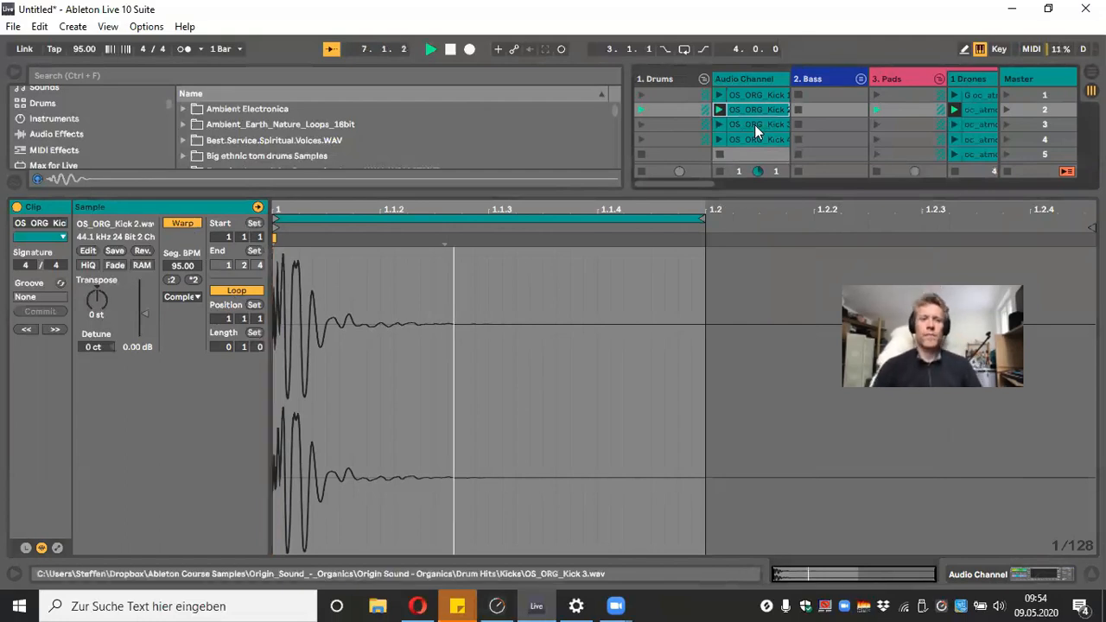
Warp and loop the OS_ORG_Kick 3 clip with a loop length of 0.1.0, and launch it
{"action": "left_click", "coordinate": [750, 125]}
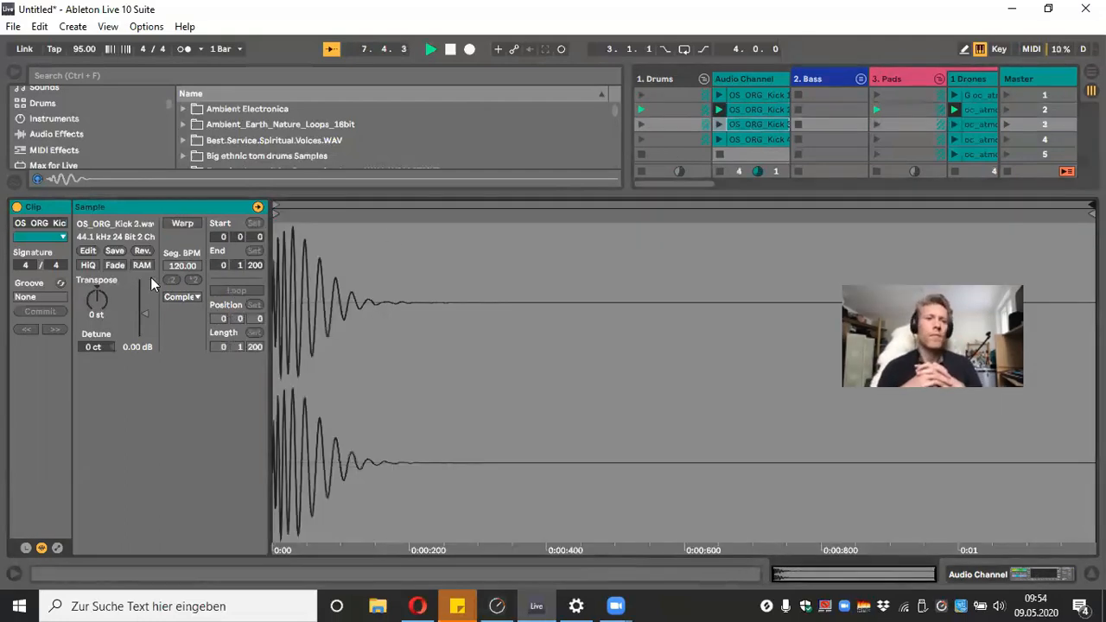
{"action": "left_click", "coordinate": [183, 226]}
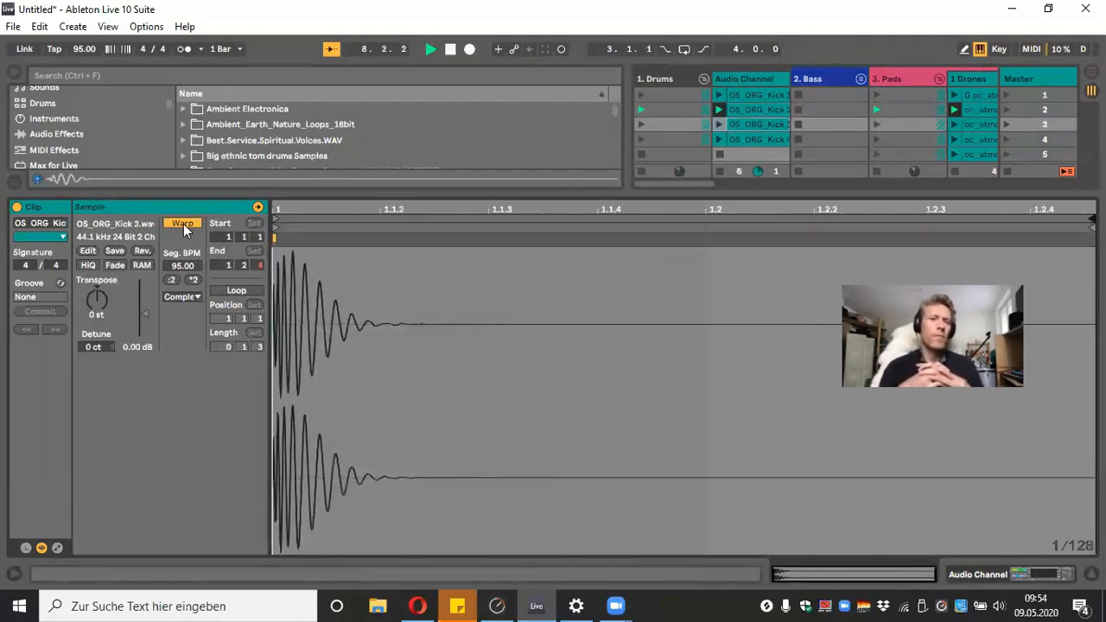
{"action": "left_click", "coordinate": [236, 290]}
{"action": "left_click_drag", "start_coordinate": [257, 349], "coordinate": [257, 374]}
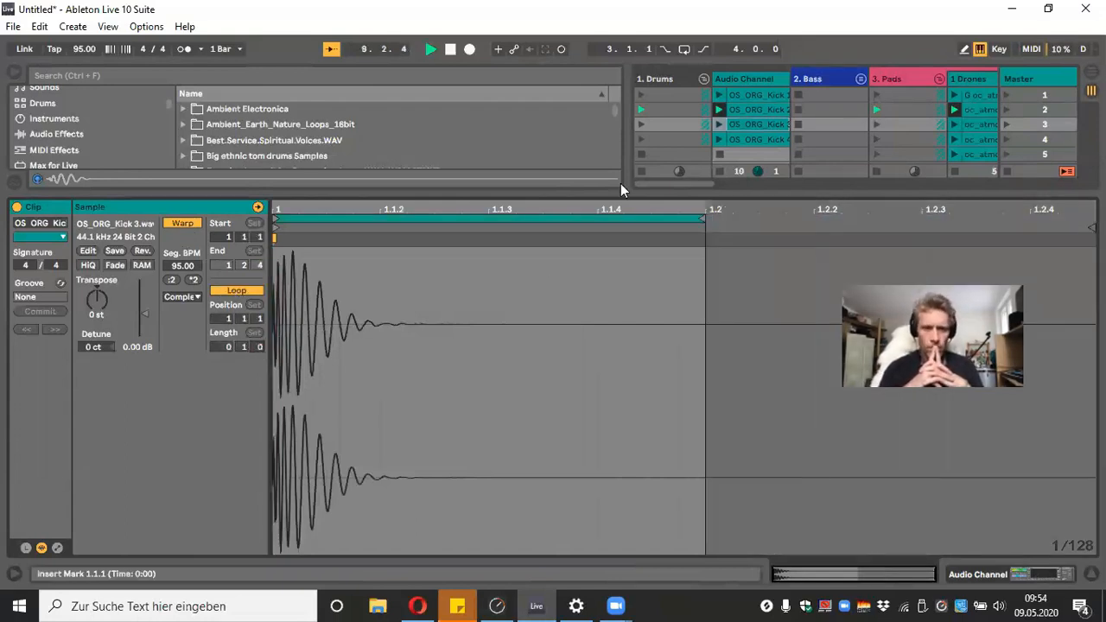
{"action": "left_click", "coordinate": [717, 124]}
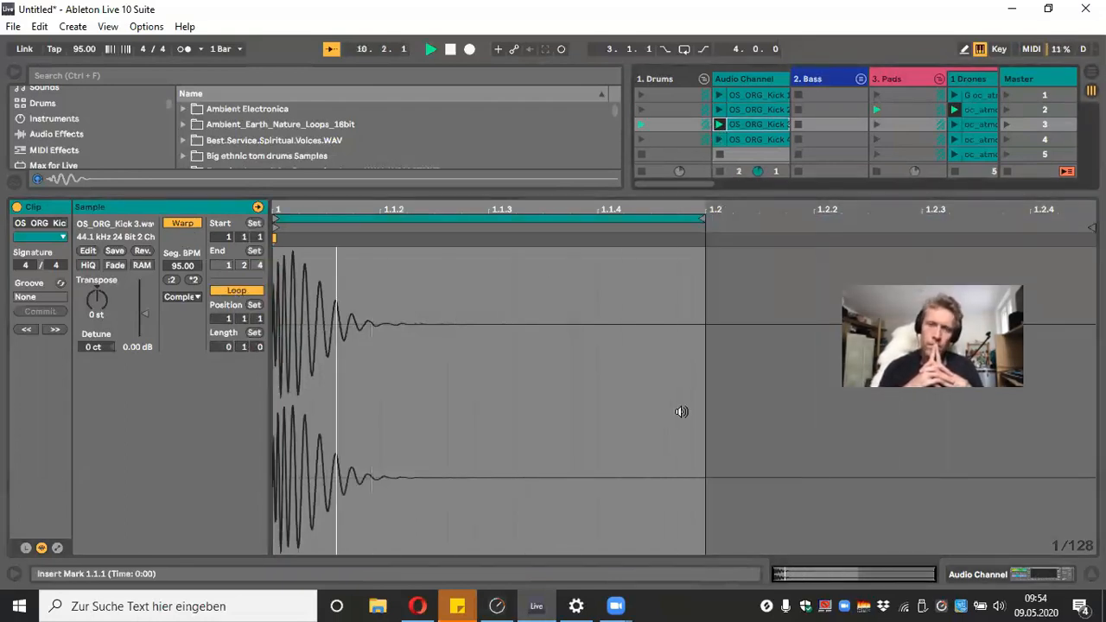
Warp and loop the OS_ORG_Kick 4 clip with a loop length of 0.1.0, and launch it
{"action": "left_click", "coordinate": [717, 140]}
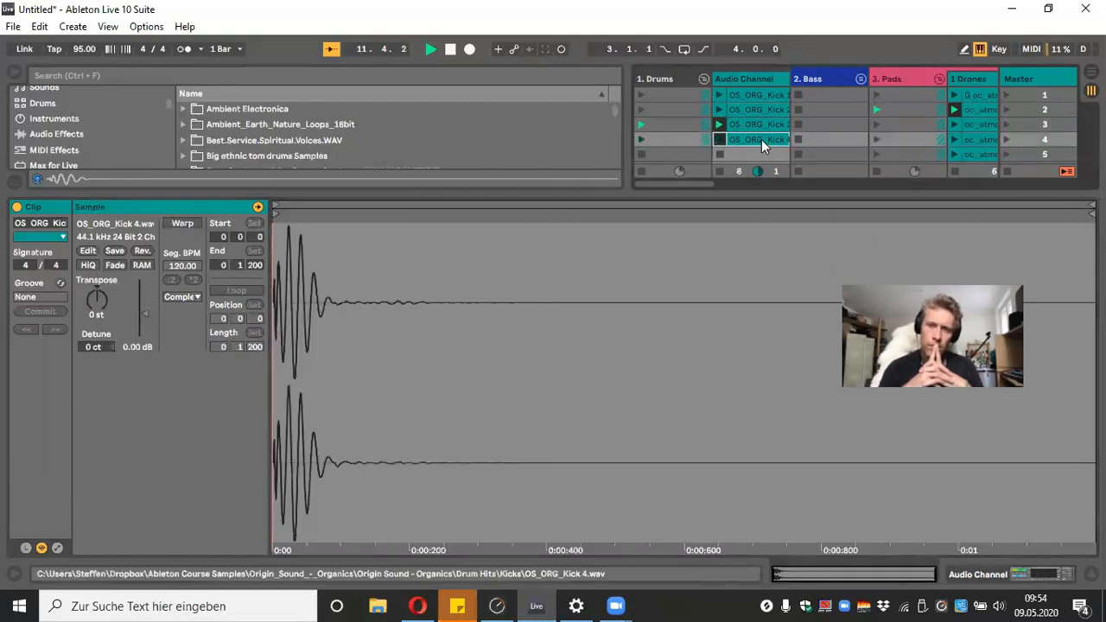
{"action": "left_click", "coordinate": [182, 227]}
{"action": "left_click", "coordinate": [236, 291]}
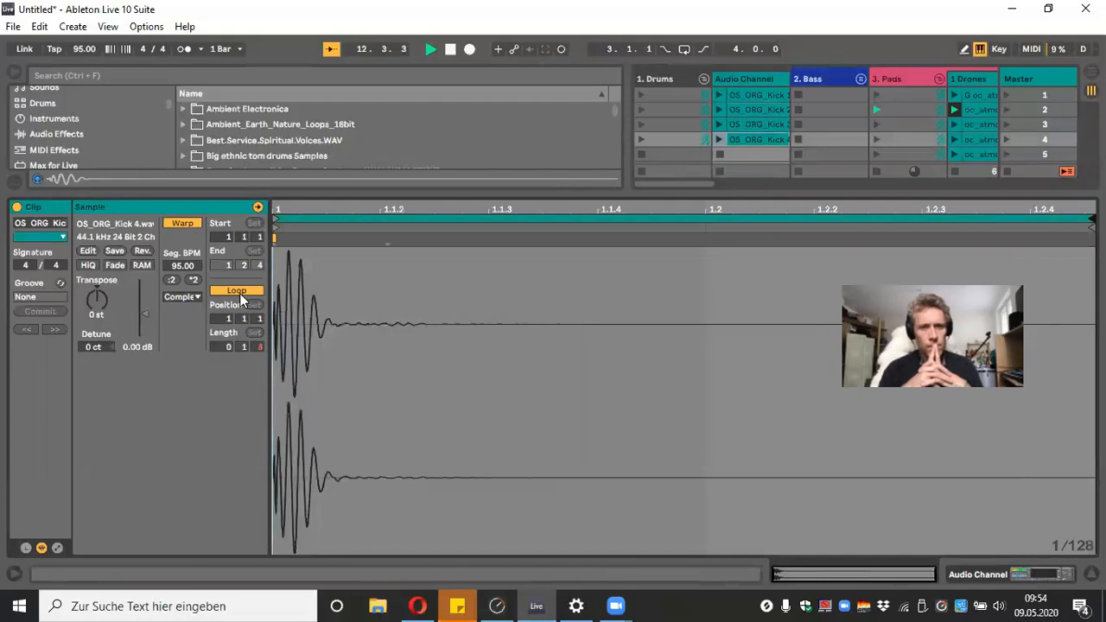
{"action": "left_click_drag", "start_coordinate": [259, 348], "coordinate": [260, 363]}
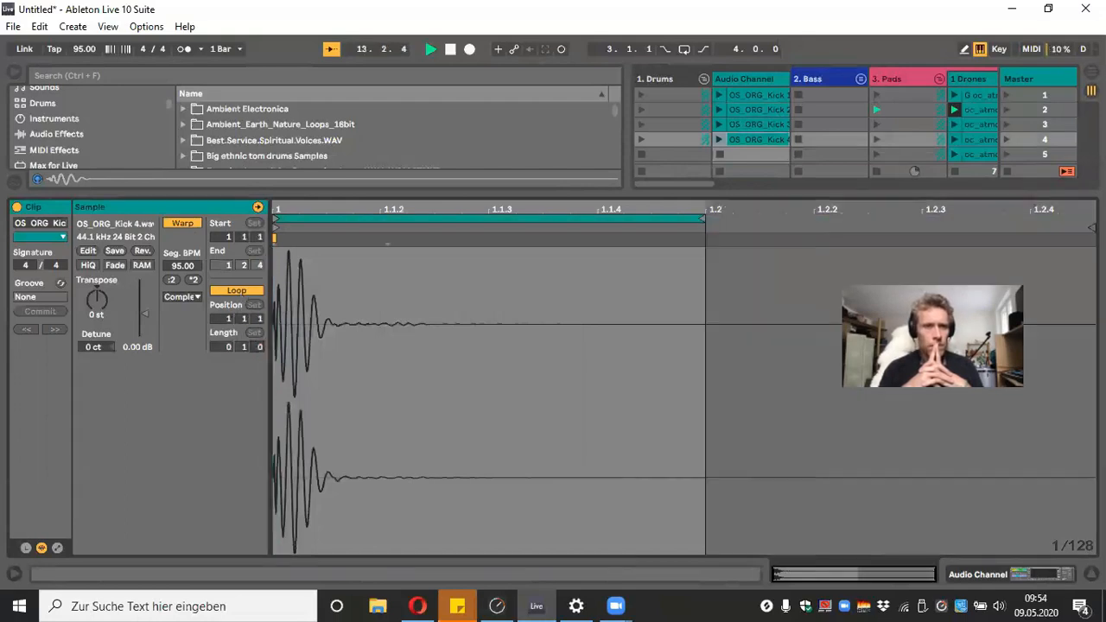
{"action": "left_click", "coordinate": [719, 143]}
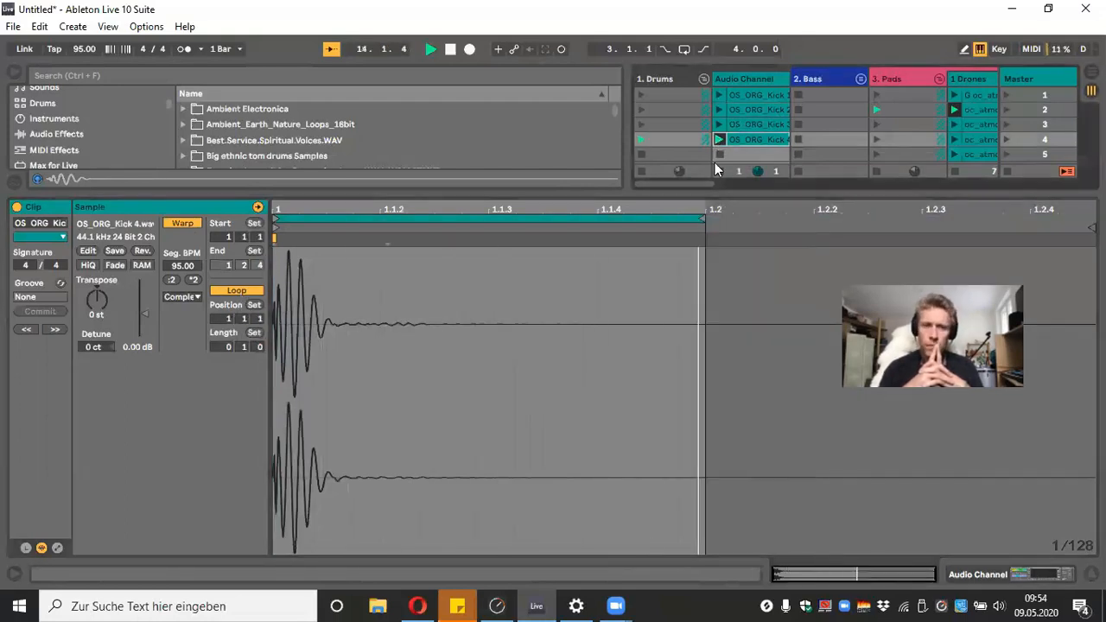
Hide the clip detail view and the browser, and stop playback
{"action": "key", "text": "ctrl+alt+l"}
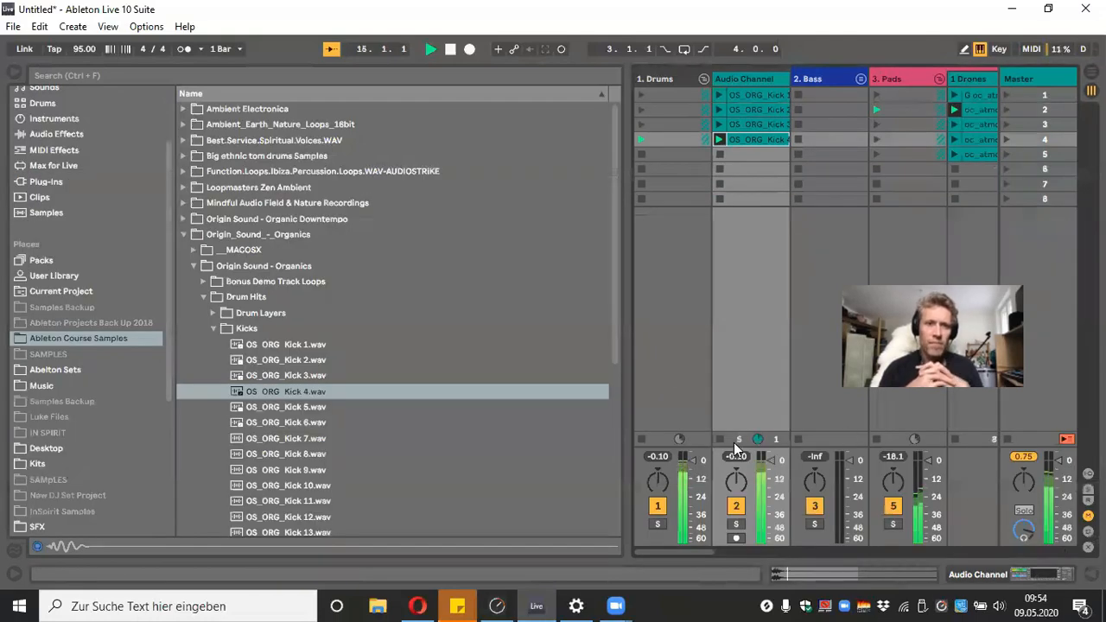
{"action": "key", "text": "ctrl+alt+l"}
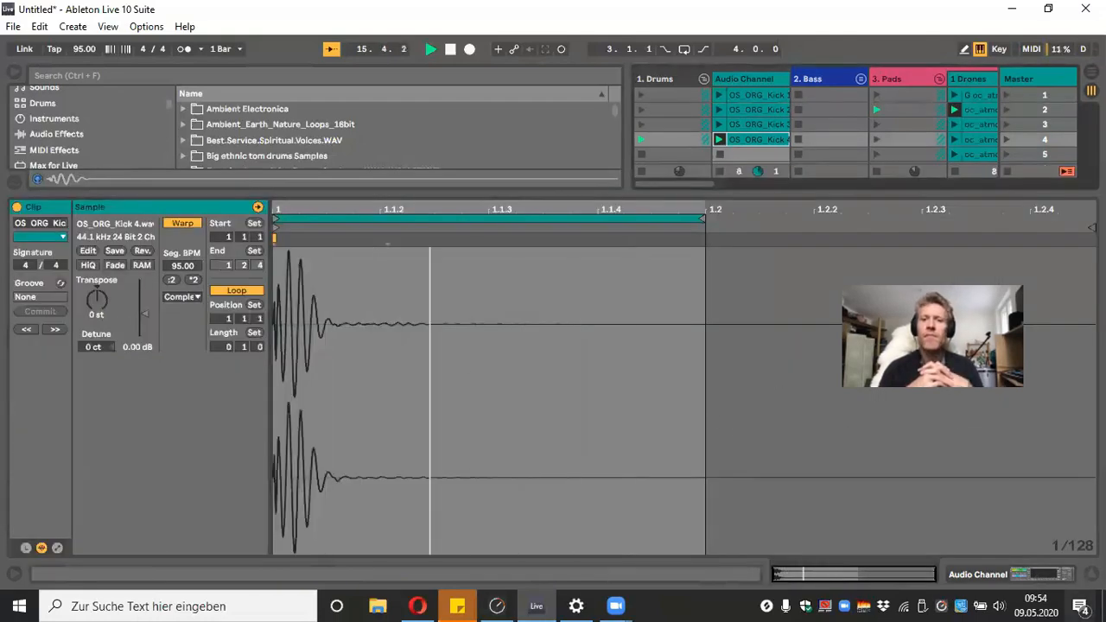
{"action": "key", "text": "ctrl+alt+l"}
{"action": "key", "text": "ctrl+alt+b"}
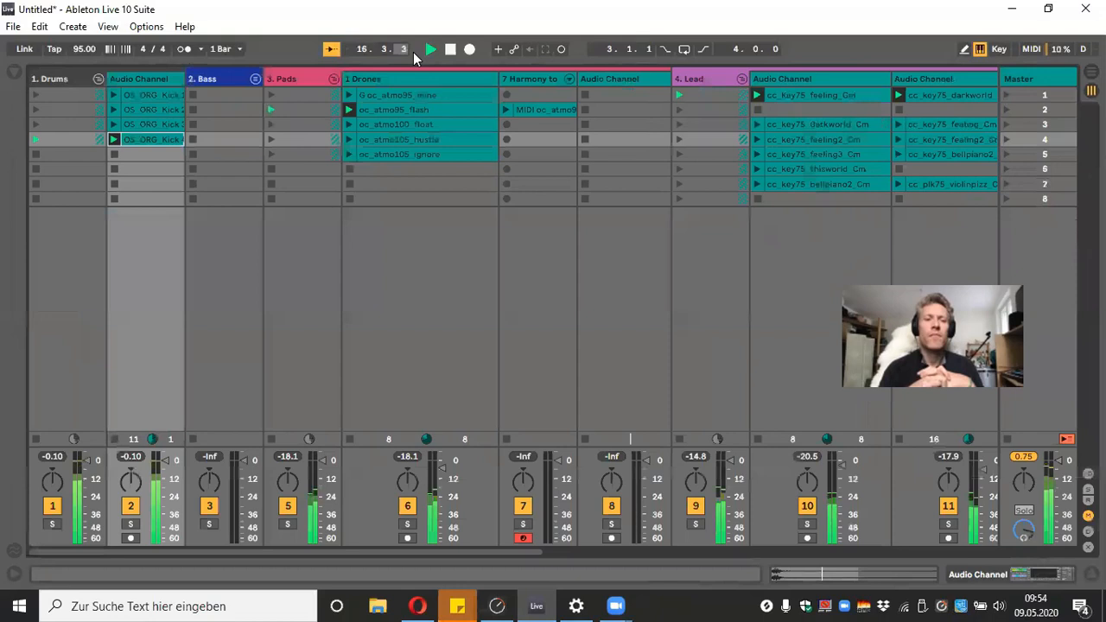
{"action": "left_click", "coordinate": [449, 49]}
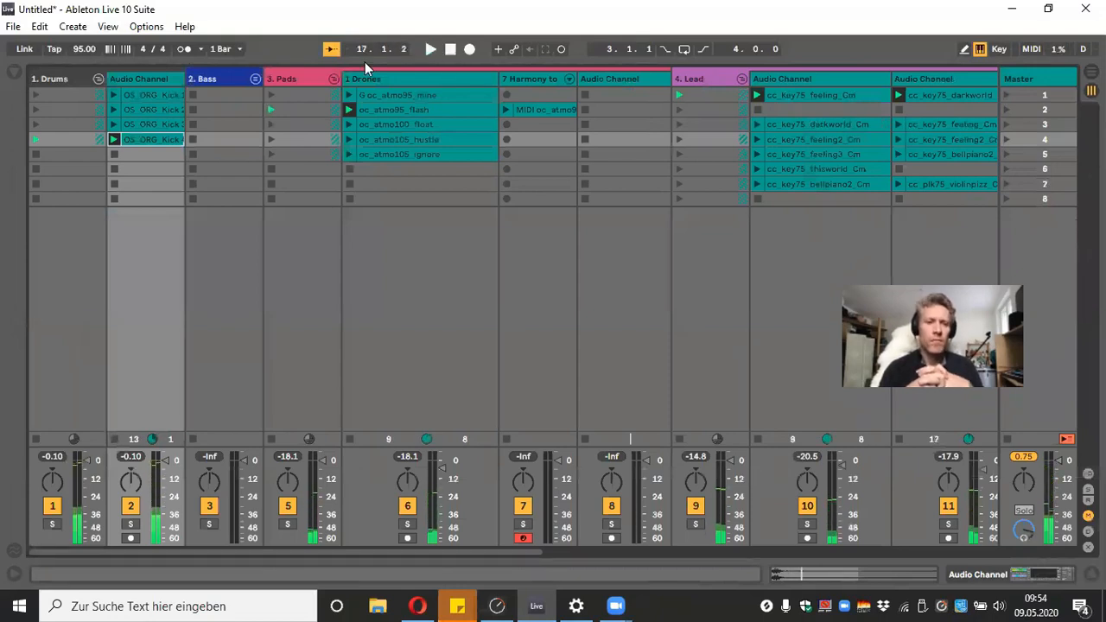
Enlarge the mixer section to show the volume values, reset the playback position to 1.1.1 and stop all clips
{"action": "left_click_drag", "start_coordinate": [196, 447], "coordinate": [230, 251]}
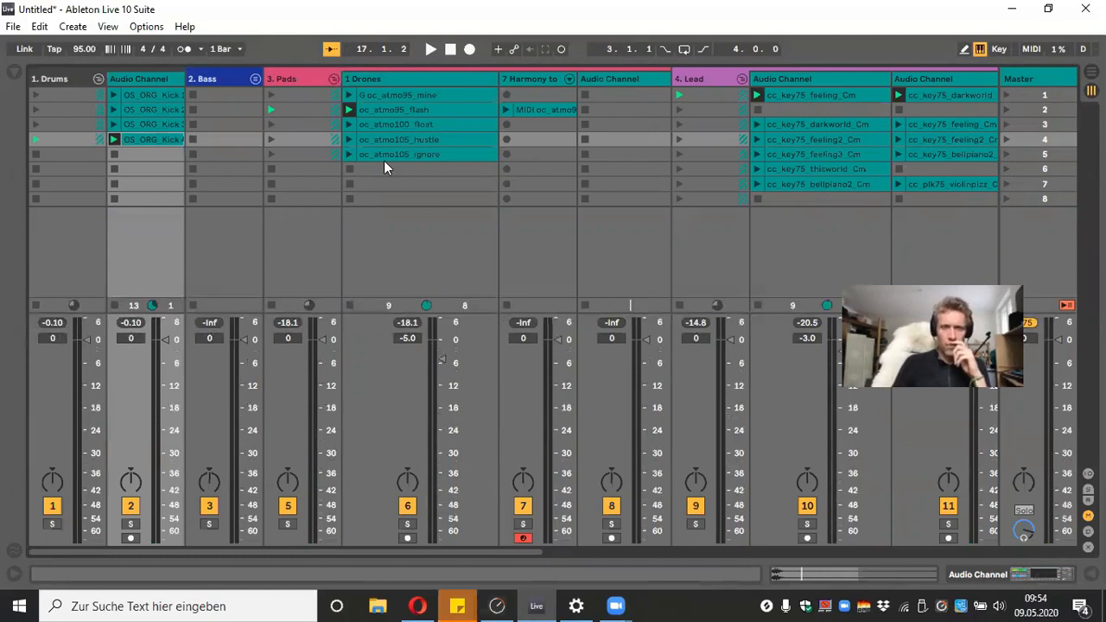
{"action": "left_click", "coordinate": [450, 49]}
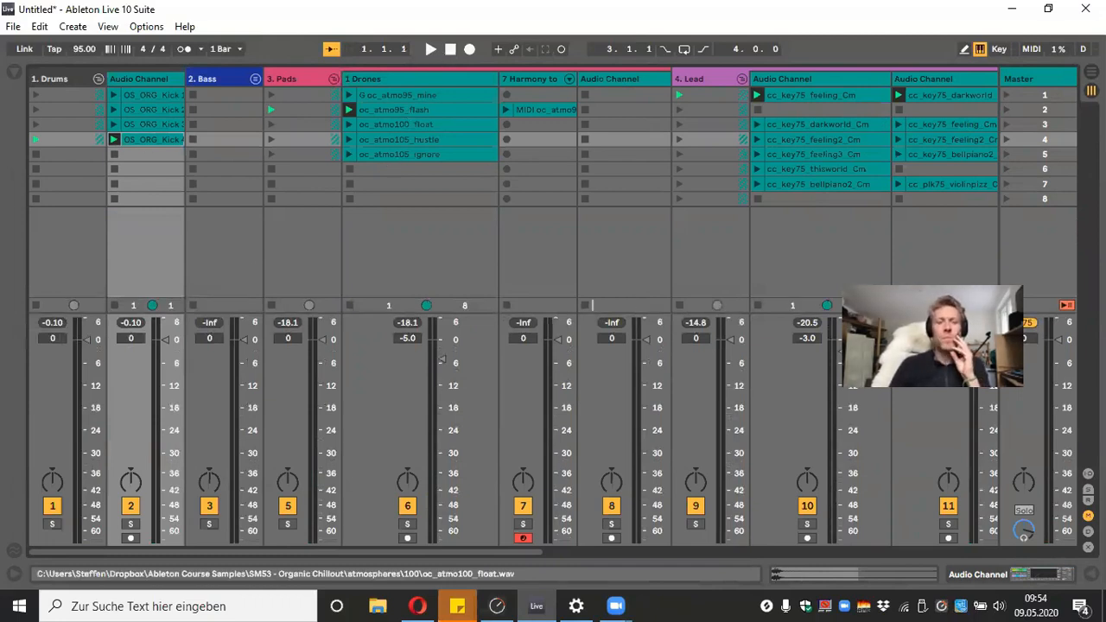
{"action": "left_click", "coordinate": [1066, 306]}
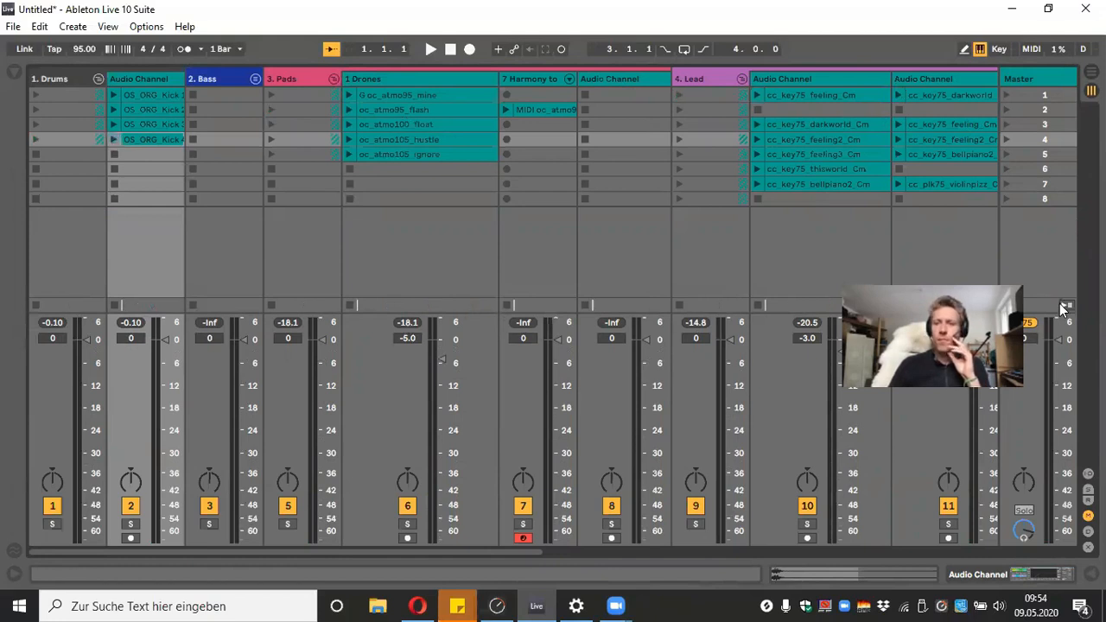
Widen the audio track in the Drums group so its kick clip names are fully readable
{"action": "left_click", "coordinate": [150, 139]}
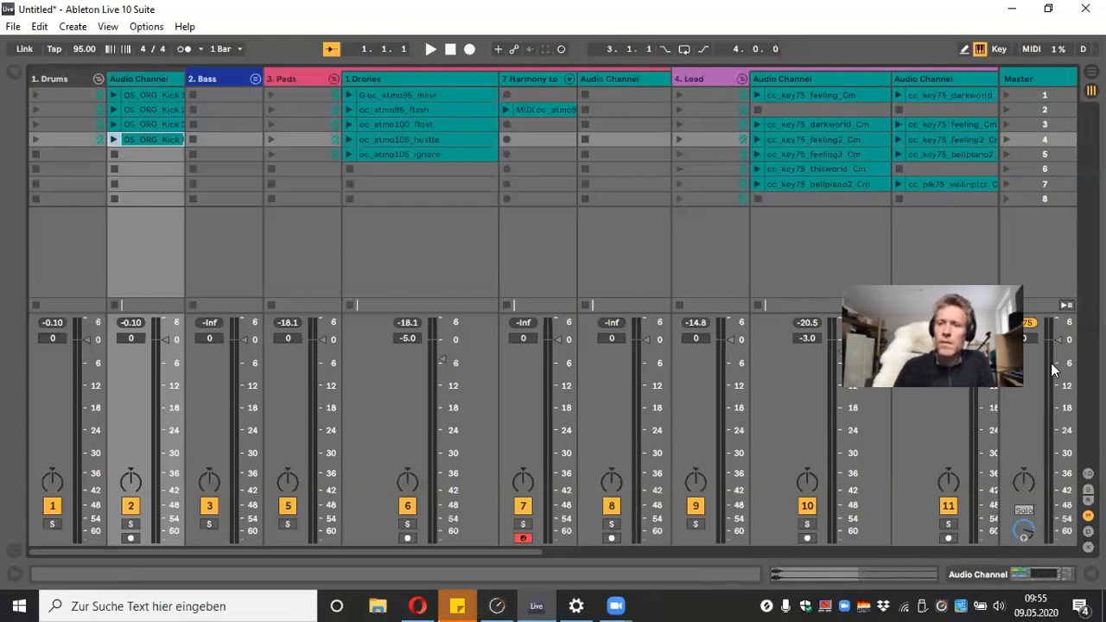
{"action": "left_click_drag", "start_coordinate": [185, 78], "coordinate": [417, 116]}
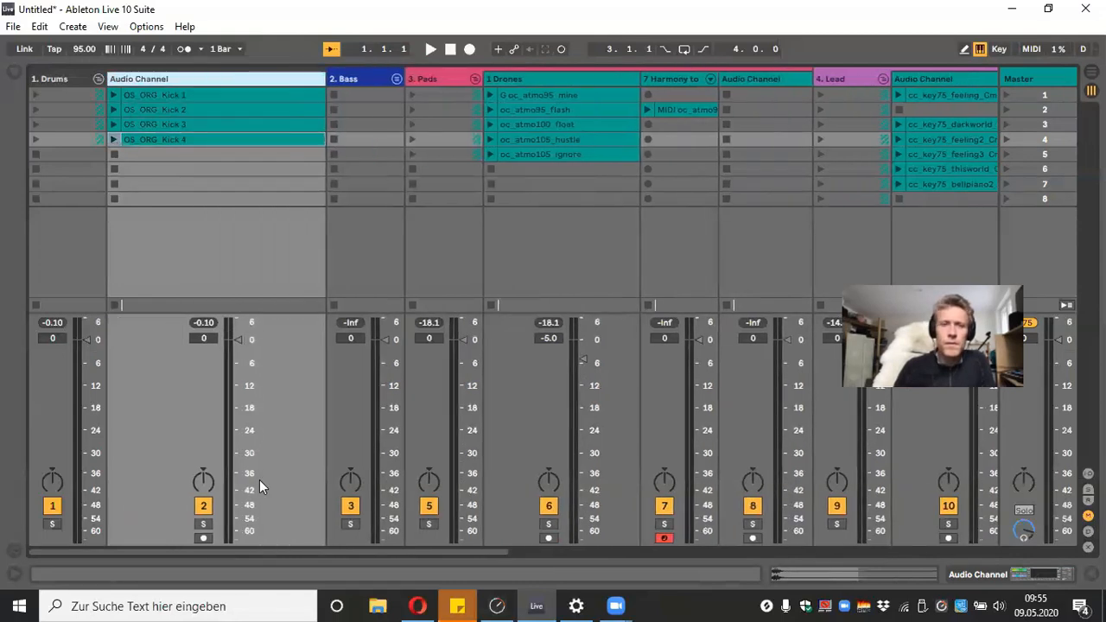
Launch the OS_ORG_Kick 1 clip, check its sample settings, and lower the kick track's volume to -12 dB
{"action": "left_click", "coordinate": [111, 93]}
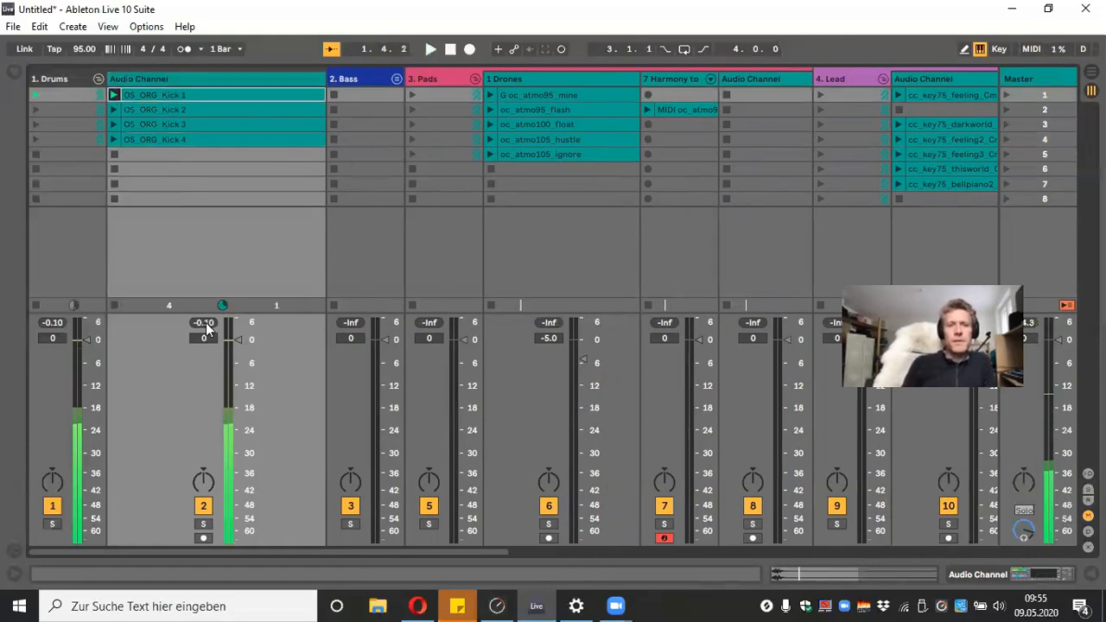
{"action": "double_click", "coordinate": [213, 91]}
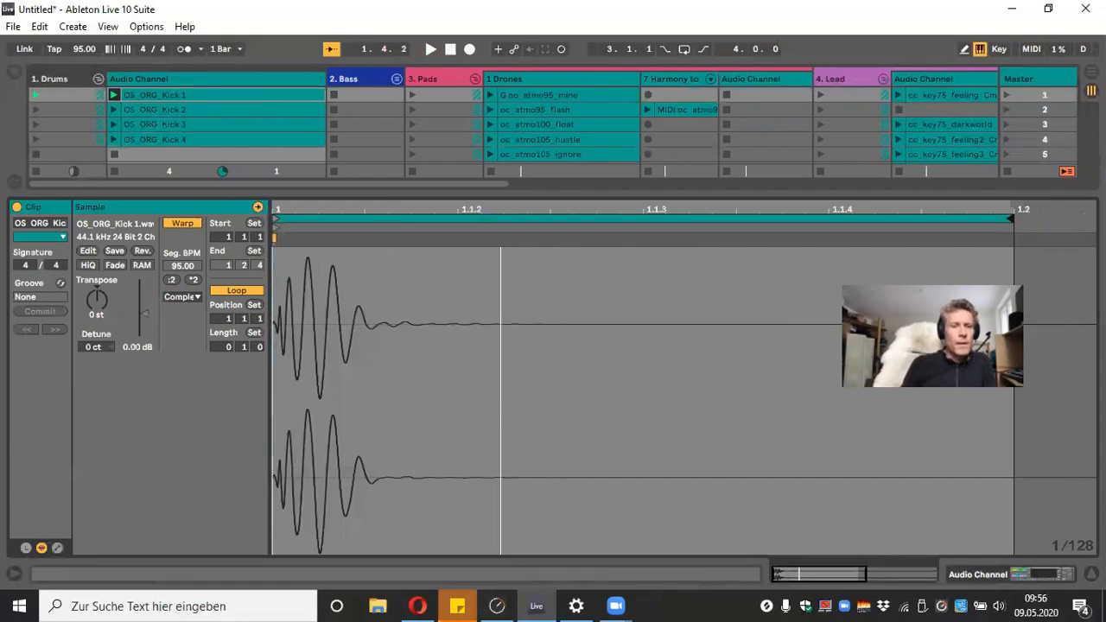
{"action": "left_click", "coordinate": [1091, 574]}
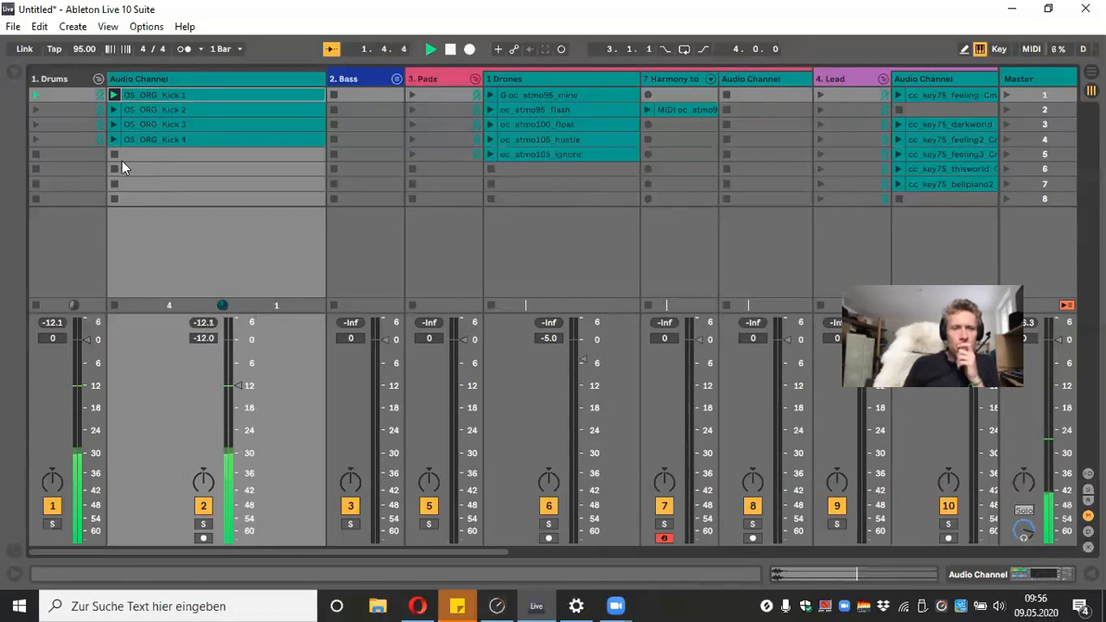
Launch the OS_ORG_Kick 2 clip and raise the system volume to 90
{"action": "left_click", "coordinate": [113, 109]}
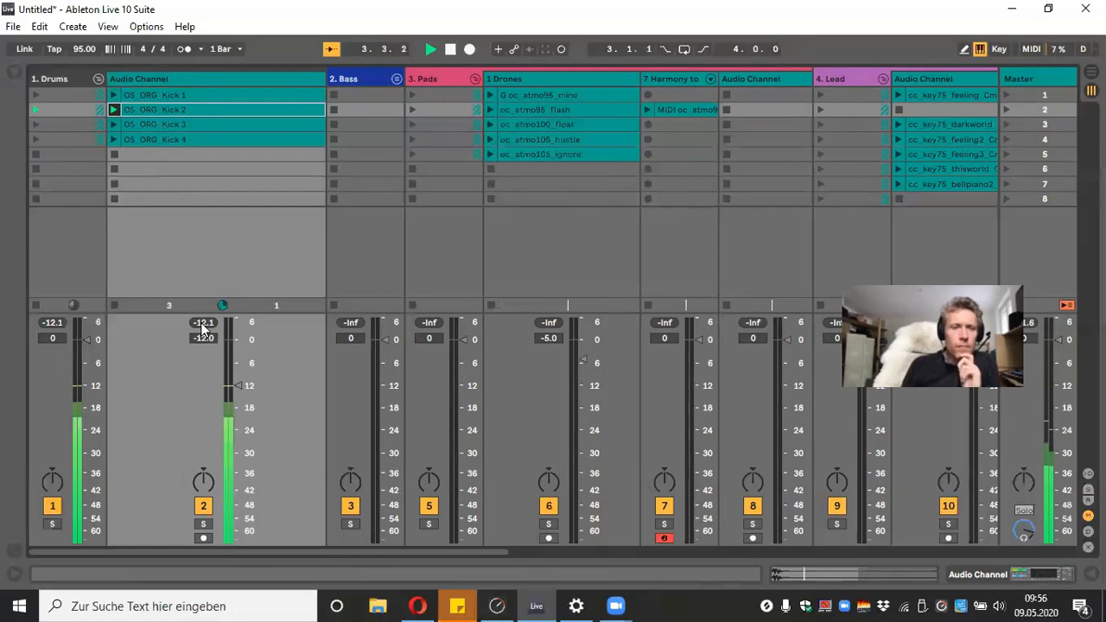
{"action": "key", "text": "XF86AudioRaiseVolume"}
{"action": "key", "text": "XF86AudioRaiseVolume"}
{"action": "key", "text": "XF86AudioRaiseVolume"}
{"action": "key", "text": "XF86AudioRaiseVolume"}
{"action": "key", "text": "XF86AudioRaiseVolume"}
{"action": "key", "text": "XF86AudioRaiseVolume"}
{"action": "key", "text": "XF86AudioRaiseVolume"}
{"action": "key", "text": "XF86AudioRaiseVolume"}
{"action": "key", "text": "XF86AudioRaiseVolume"}
{"action": "key", "text": "XF86AudioRaiseVolume"}
{"action": "key", "text": "XF86AudioRaiseVolume"}
{"action": "key", "text": "XF86AudioRaiseVolume"}
{"action": "key", "text": "XF86AudioRaiseVolume"}
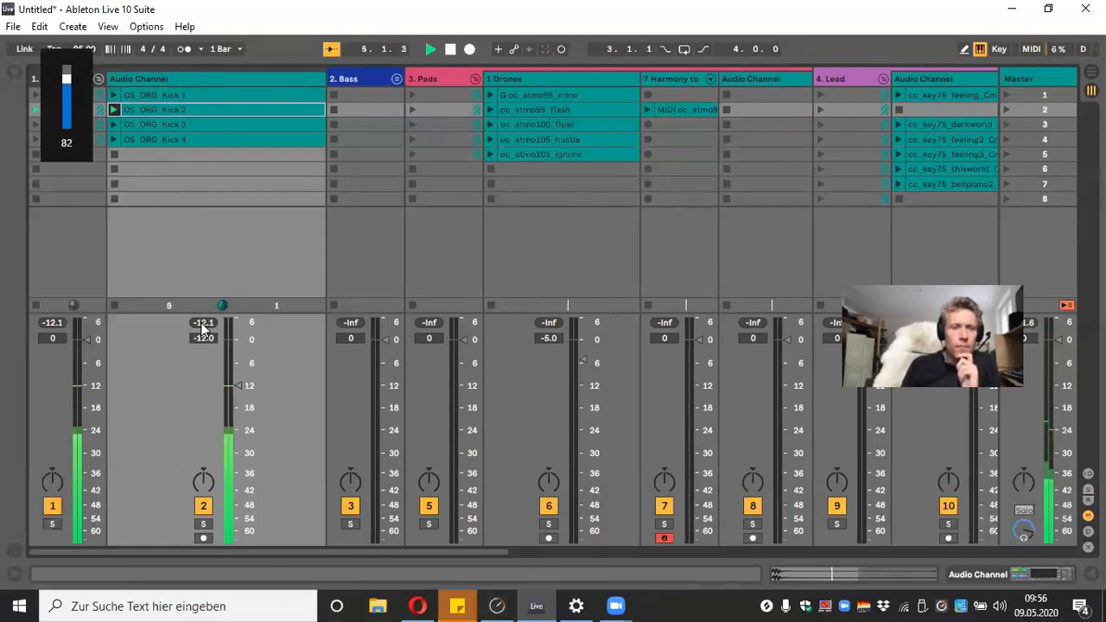
{"action": "key", "text": "XF86AudioRaiseVolume"}
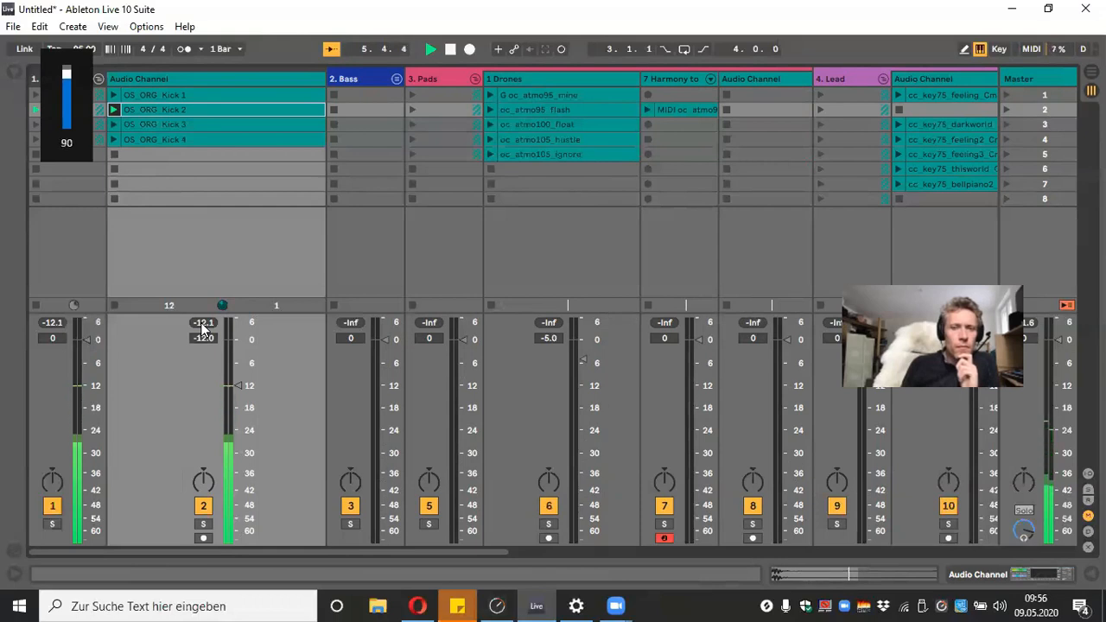
Audition the OS_ORG_Kick 3 and OS_ORG_Kick 4 clips, and stop playback
{"action": "left_click", "coordinate": [115, 123]}
{"action": "left_click", "coordinate": [112, 139]}
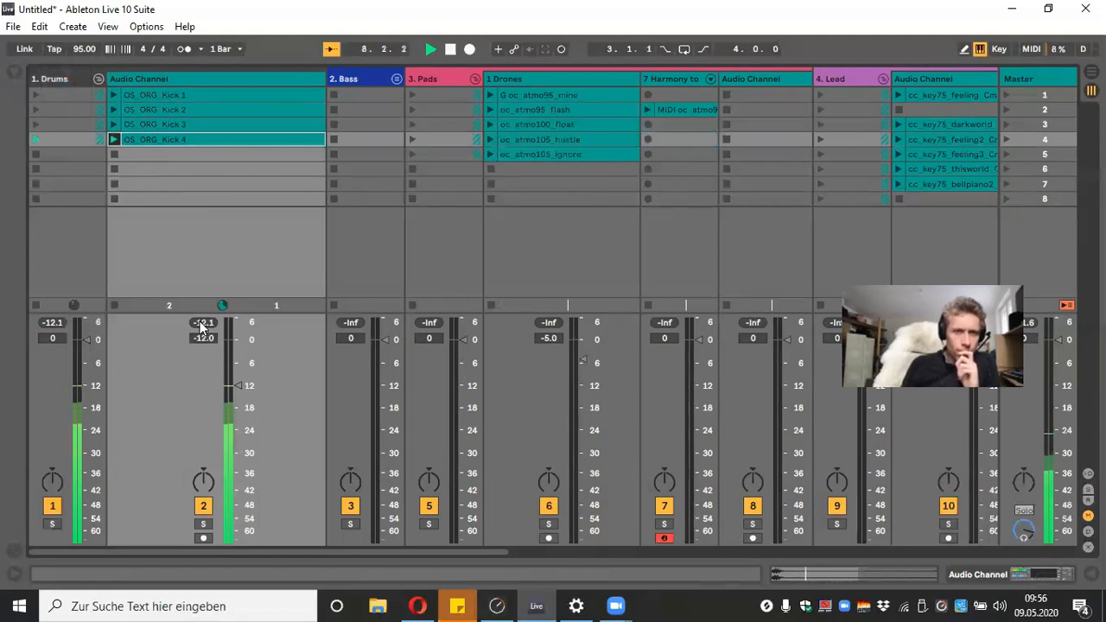
{"action": "left_click", "coordinate": [450, 50]}
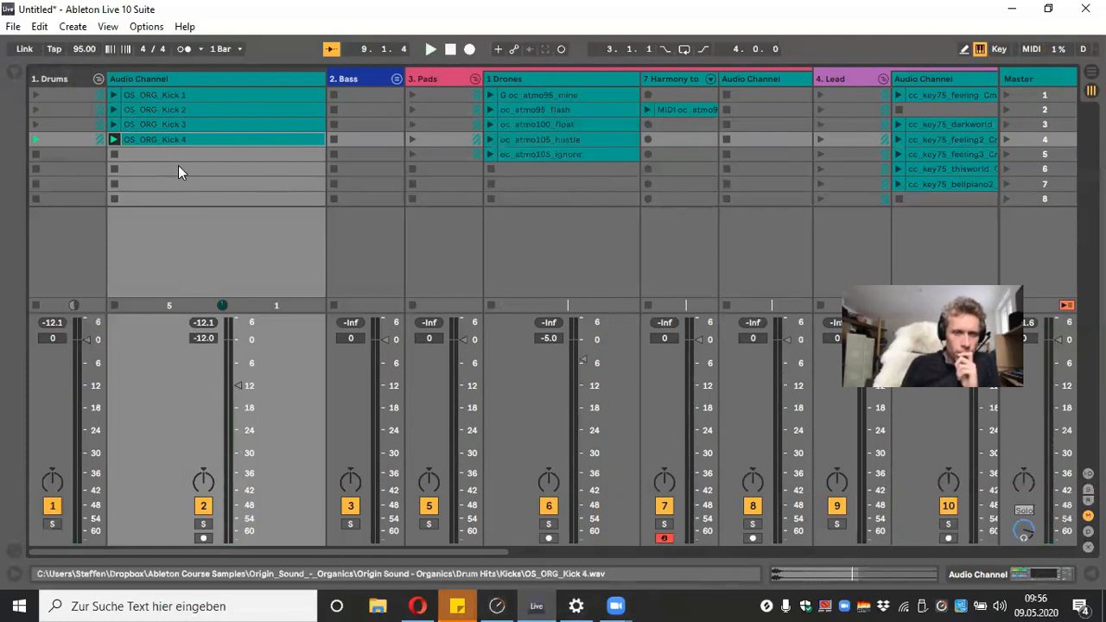
Launch OS_ORG_Kick 1 with cc_key75_feeling_Cm from the first Lead audio track, and lower that lead track to -20 dB
{"action": "left_click", "coordinate": [111, 95]}
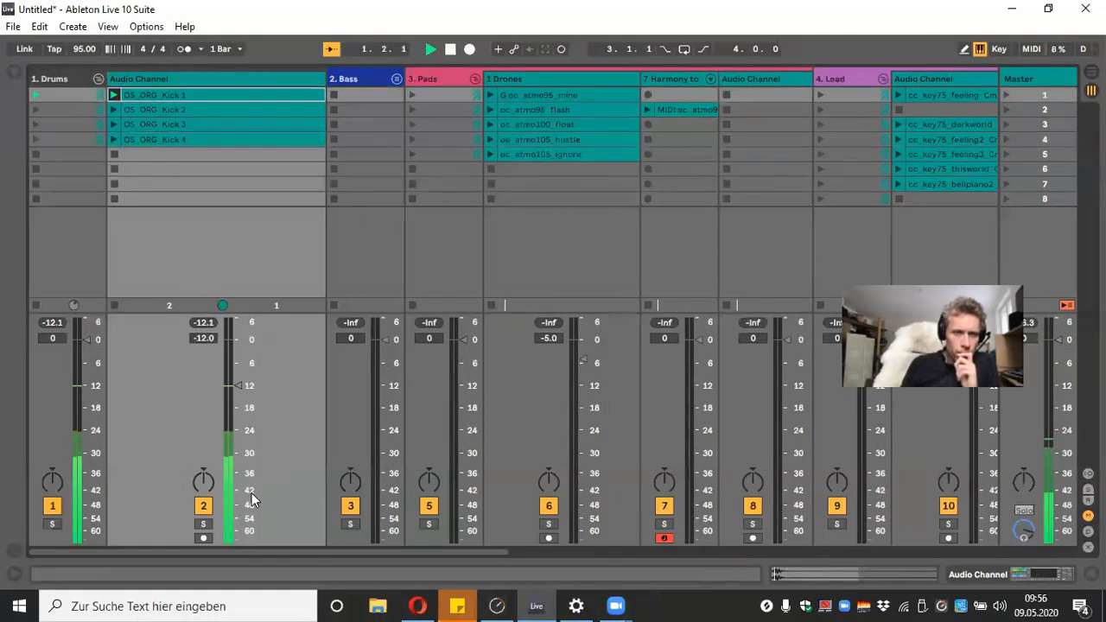
{"action": "scroll", "coordinate": [252, 493], "scroll_direction": "right", "scroll_amount": 6}
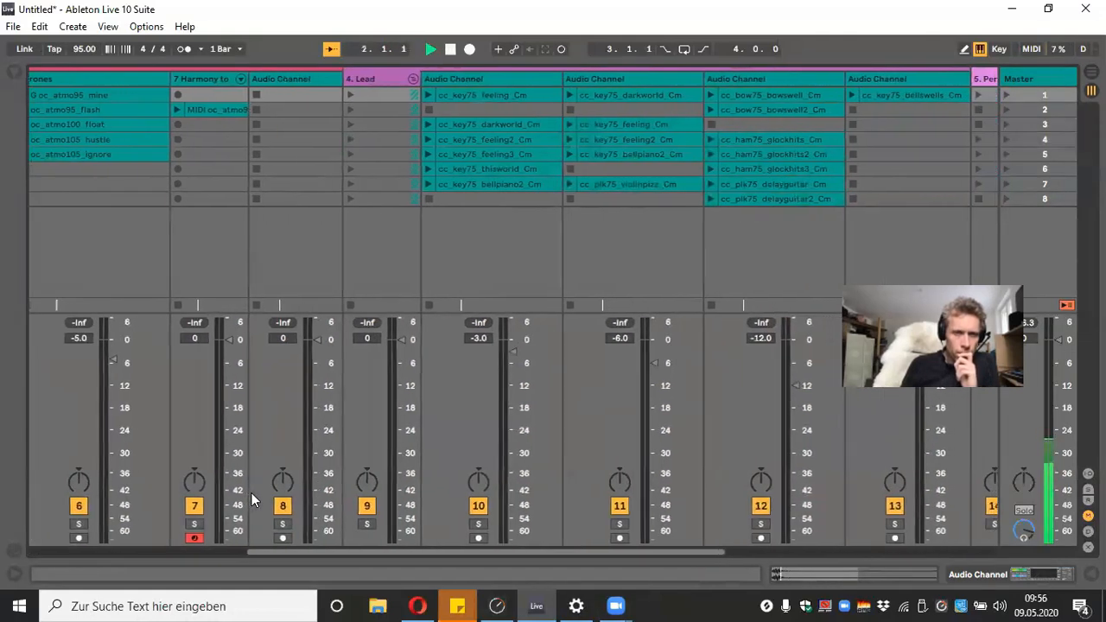
{"action": "left_click", "coordinate": [369, 93]}
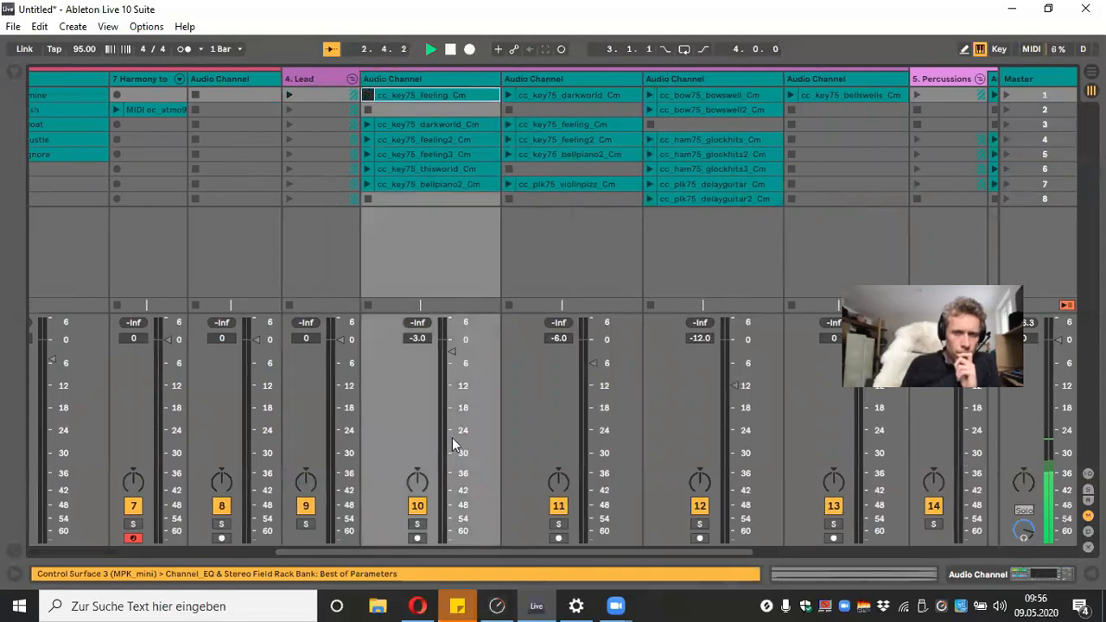
{"action": "left_click_drag", "start_coordinate": [452, 351], "coordinate": [451, 441]}
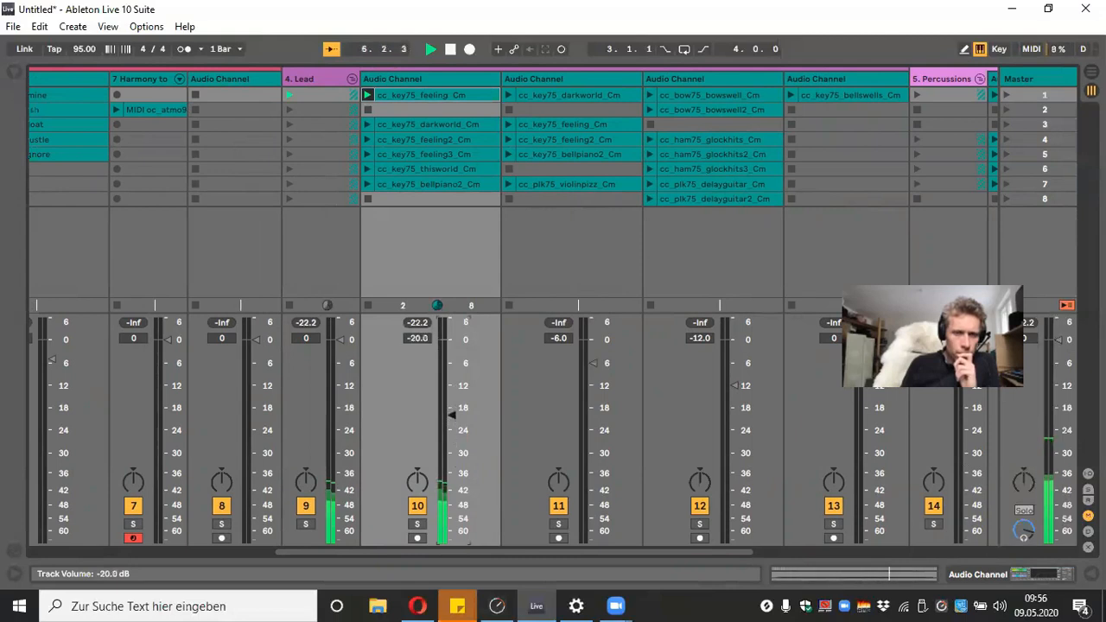
Launch cc_key75_darkworld_Cm in the second Lead audio track and set that track's volume to -23 dB
{"action": "left_click", "coordinate": [511, 90]}
{"action": "left_click_drag", "start_coordinate": [593, 363], "coordinate": [593, 444]}
{"action": "left_click", "coordinate": [509, 95]}
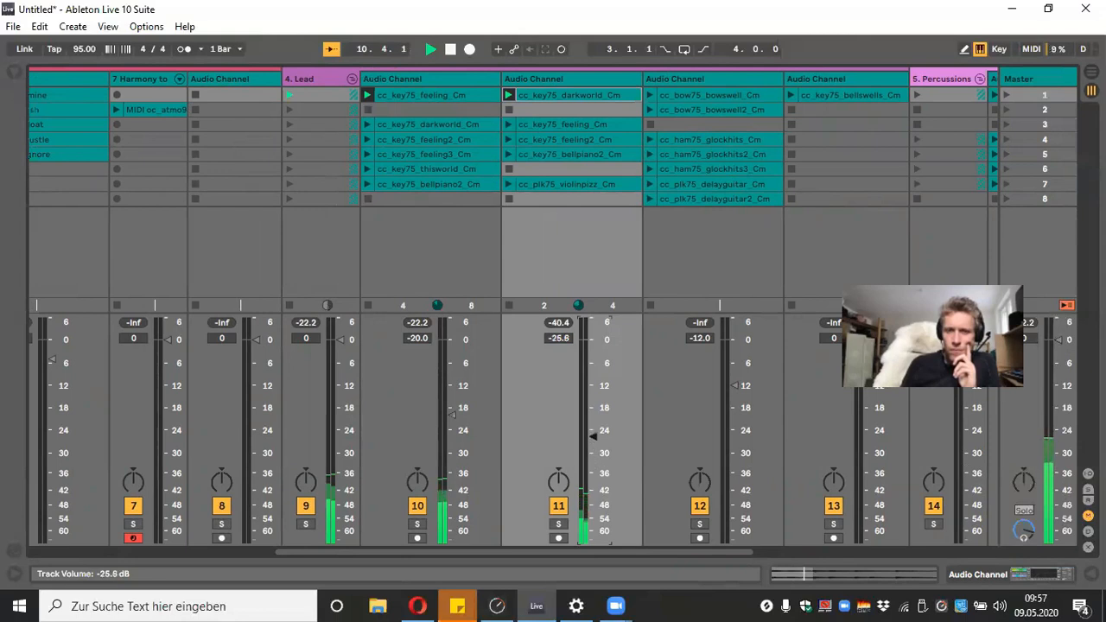
{"action": "left_click_drag", "start_coordinate": [593, 430], "coordinate": [593, 429]}
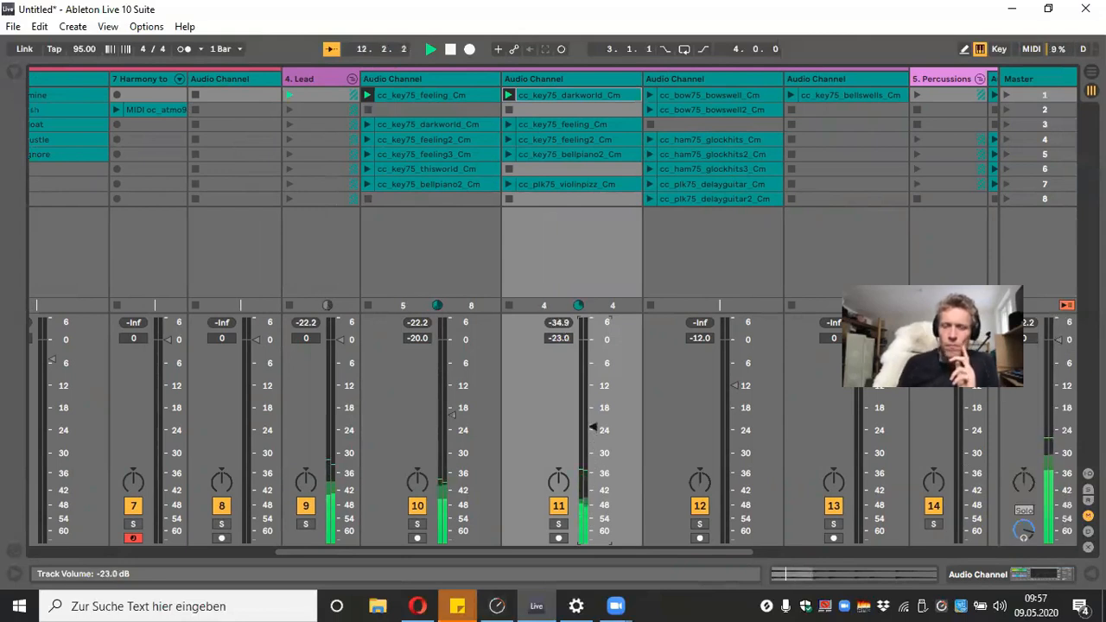
Audition cc_key75_bellswells_Cm with its track lowered to -28.3 dB, stop the clip, and check its sample settings
{"action": "left_click", "coordinate": [788, 95]}
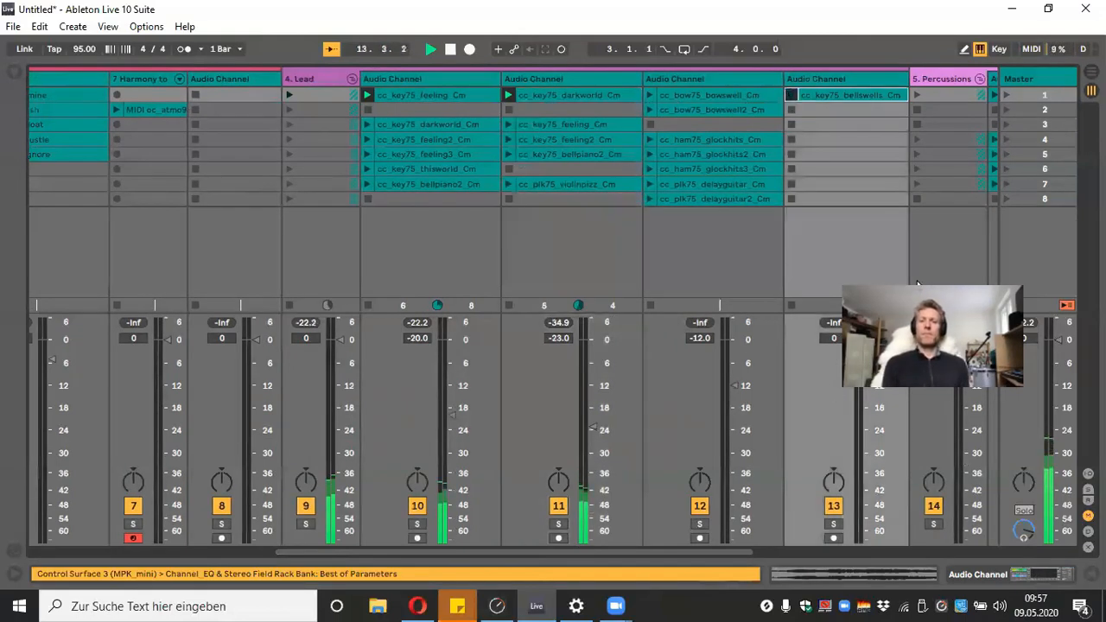
{"action": "left_click_drag", "start_coordinate": [869, 341], "coordinate": [869, 447]}
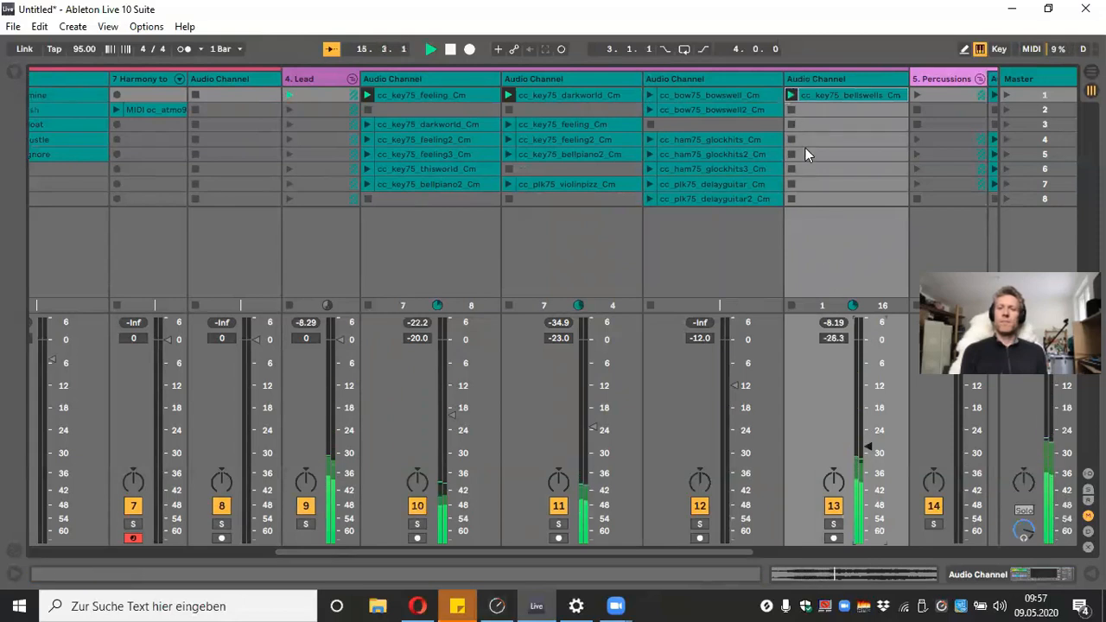
{"action": "double_click", "coordinate": [826, 94]}
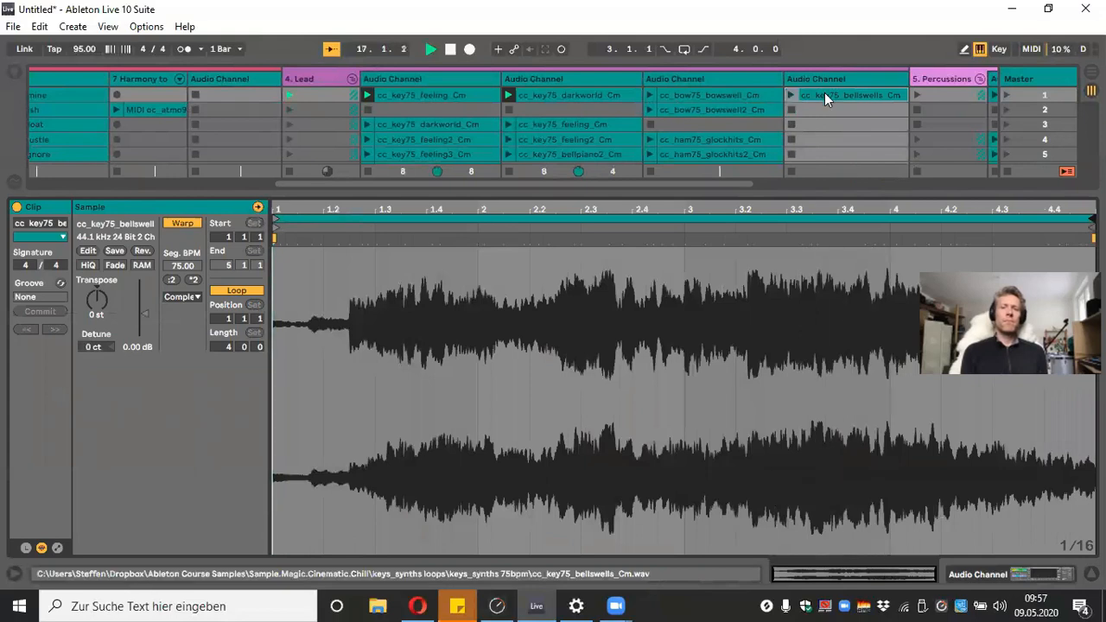
{"action": "left_click", "coordinate": [1093, 574]}
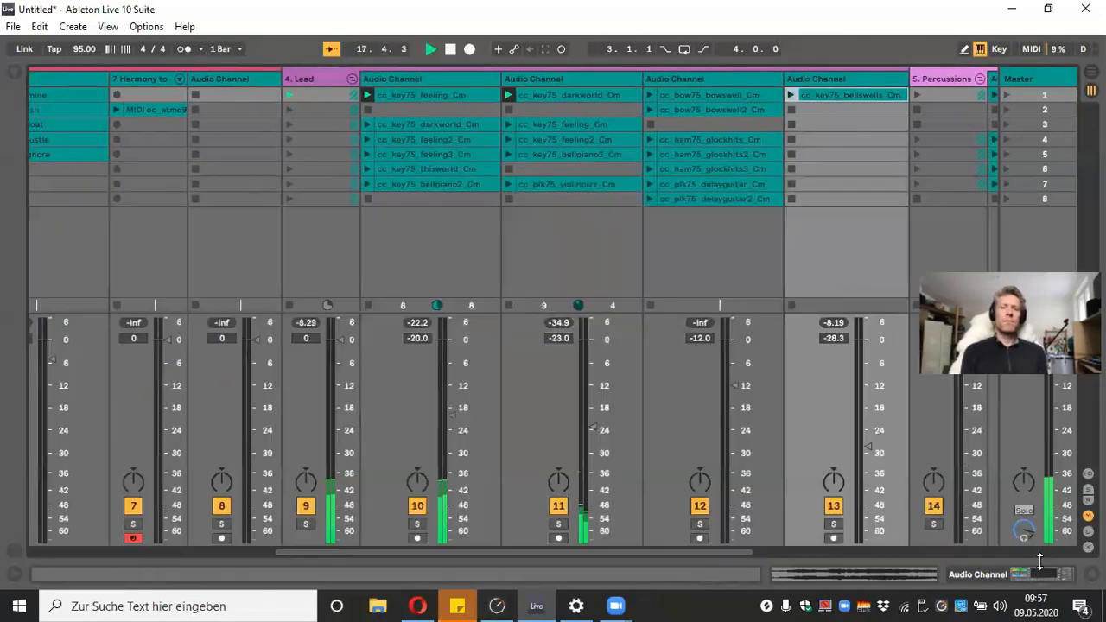
Launch the first clip in the second Percussions audio track and lower that track's volume to -23.7 dB
{"action": "left_click_drag", "start_coordinate": [722, 553], "coordinate": [1041, 562]}
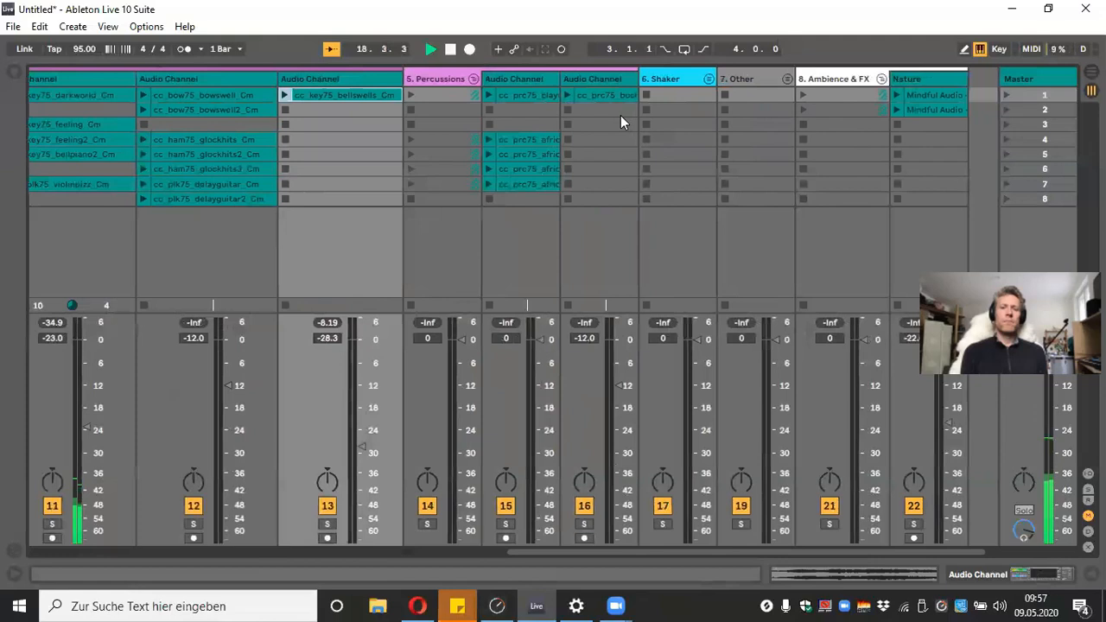
{"action": "left_click", "coordinate": [567, 95]}
{"action": "left_click_drag", "start_coordinate": [624, 384], "coordinate": [619, 422]}
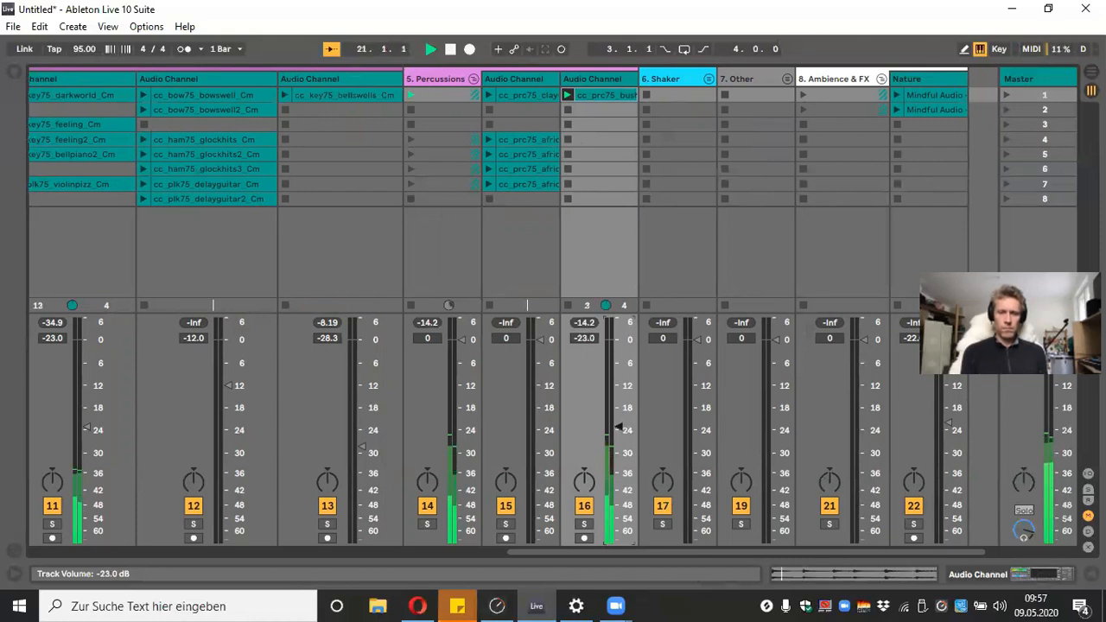
{"action": "left_click_drag", "start_coordinate": [619, 430], "coordinate": [619, 429]}
Launch the first Mindful Audio clip in the Nature track, balancing Nature at -30 dB and the second percussion track at -25 dB
{"action": "left_click", "coordinate": [896, 96]}
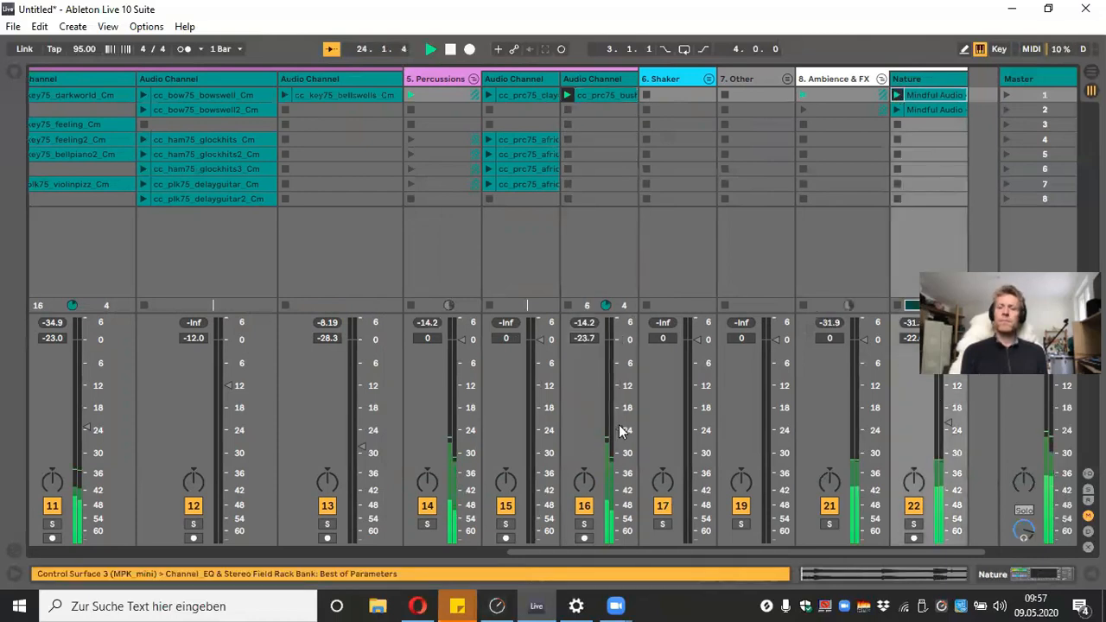
{"action": "left_click_drag", "start_coordinate": [619, 430], "coordinate": [619, 431]}
{"action": "left_click_drag", "start_coordinate": [949, 423], "coordinate": [950, 447]}
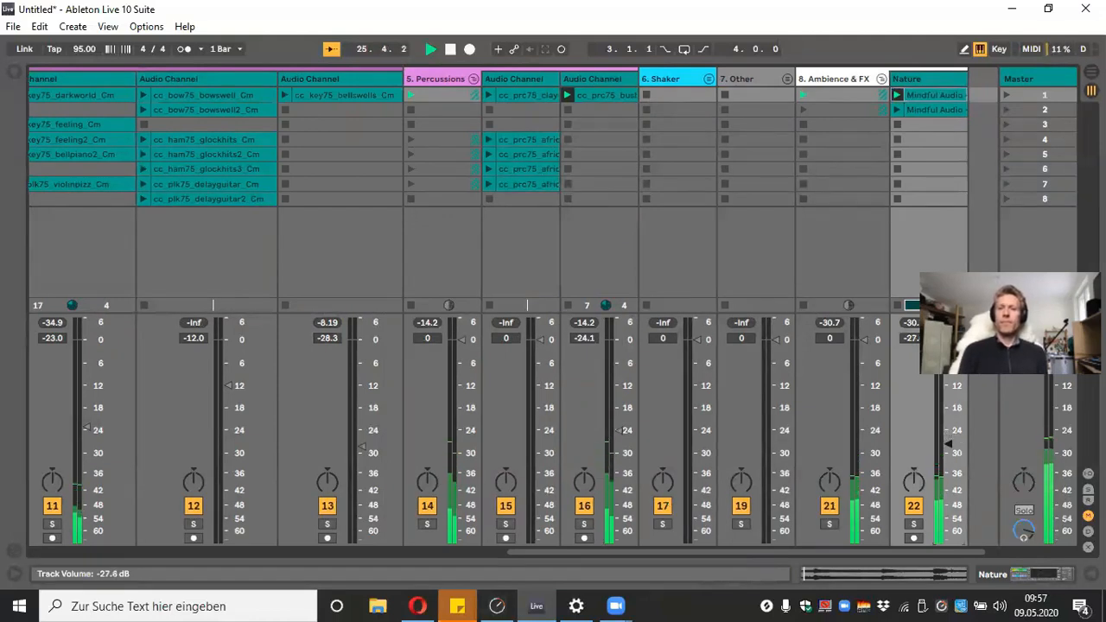
{"action": "left_click", "coordinate": [619, 430]}
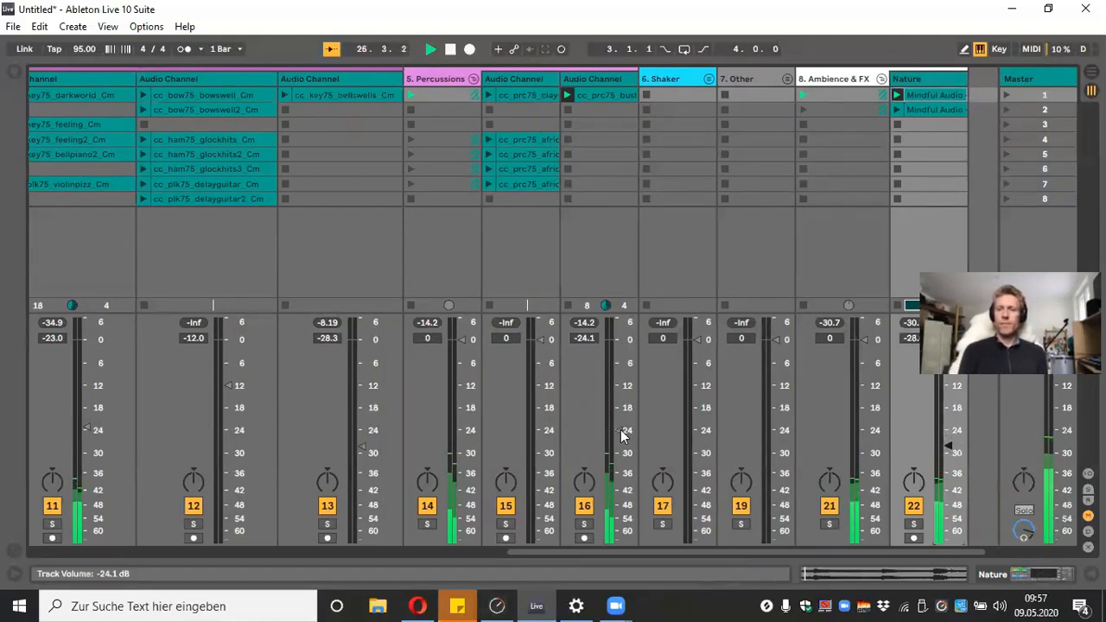
{"action": "left_click_drag", "start_coordinate": [619, 431], "coordinate": [619, 433]}
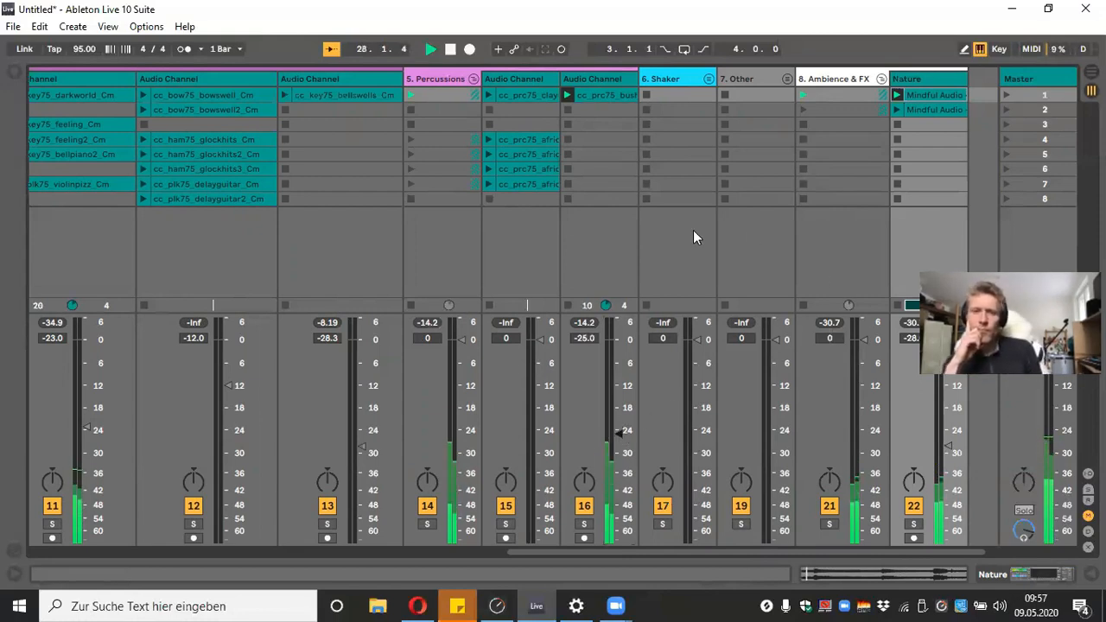
{"action": "left_click", "coordinate": [948, 449]}
{"action": "left_click_drag", "start_coordinate": [948, 449], "coordinate": [948, 453]}
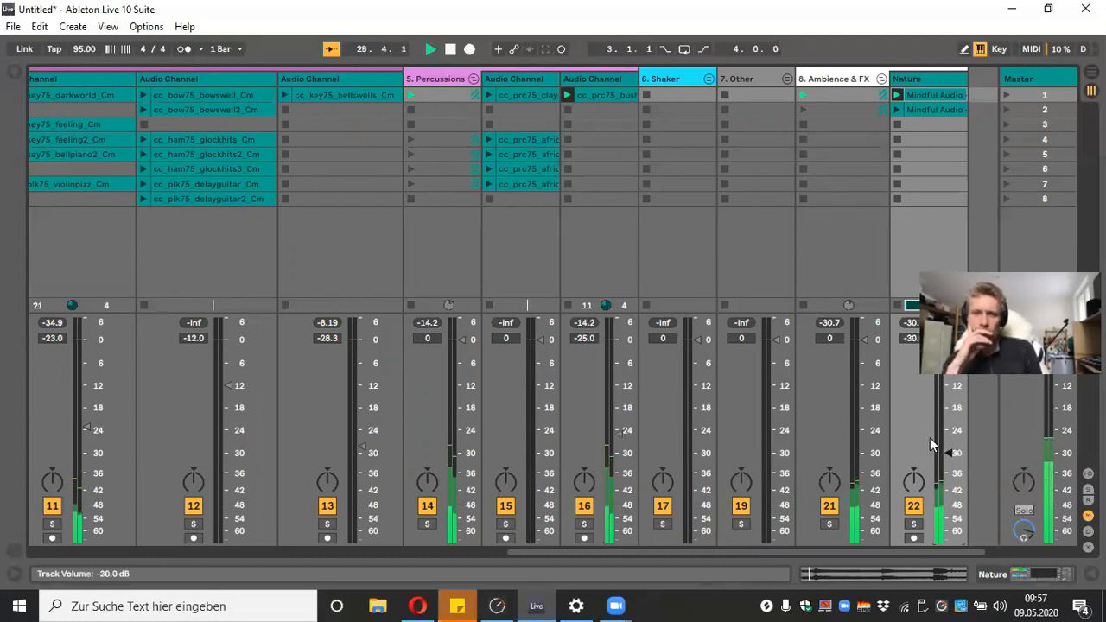
Launch the top clip in the first Percussions audio track and set that track's volume to -20 dB
{"action": "left_click", "coordinate": [485, 92]}
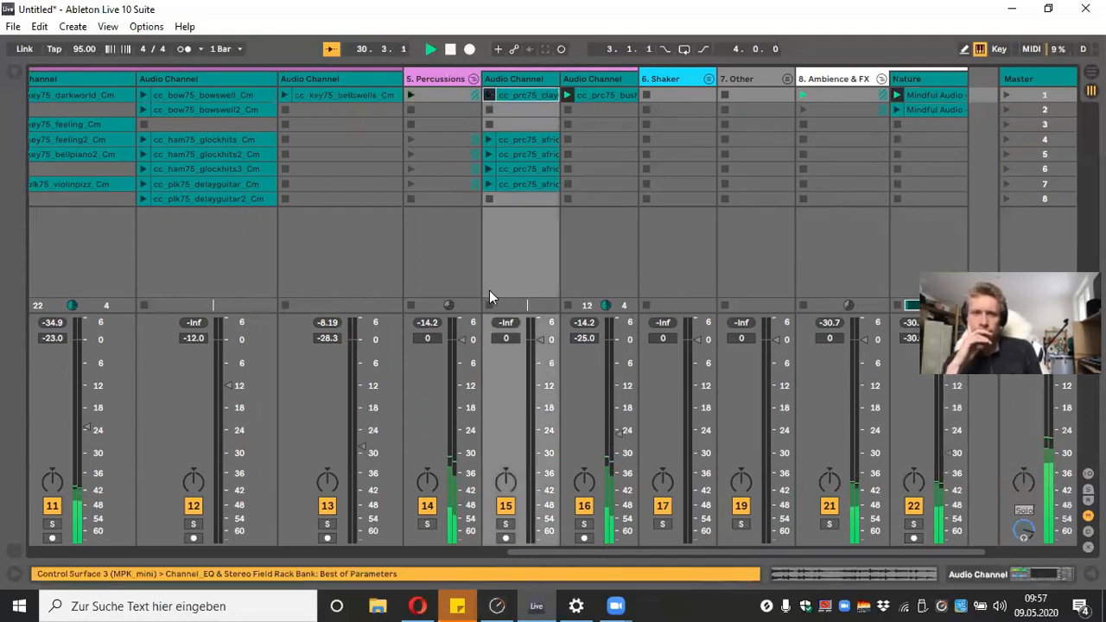
{"action": "left_click_drag", "start_coordinate": [543, 350], "coordinate": [540, 429]}
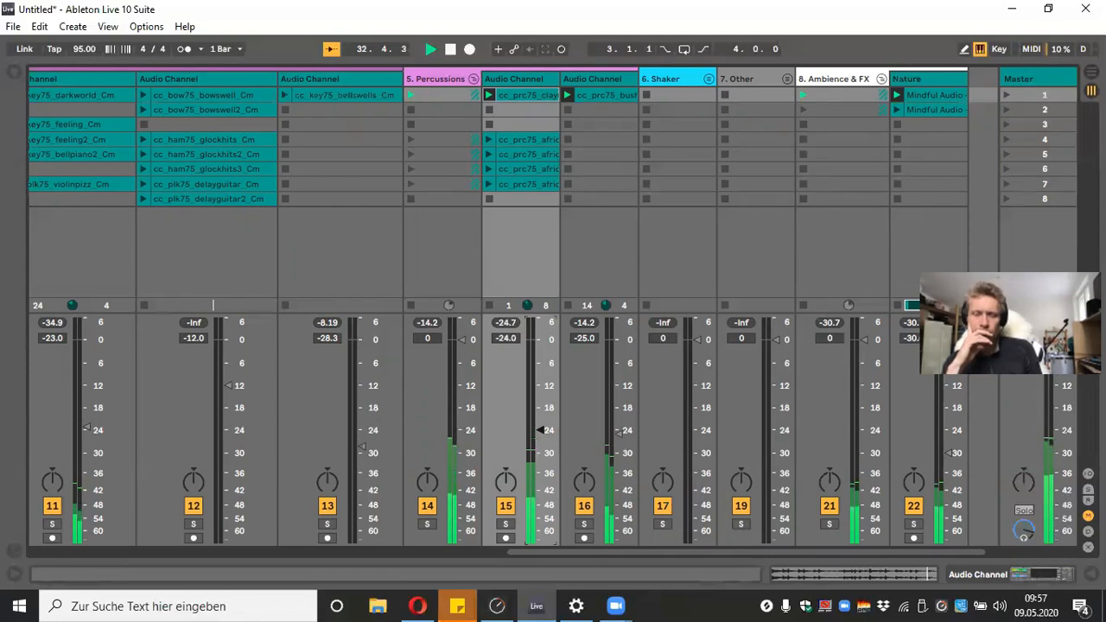
{"action": "left_click_drag", "start_coordinate": [540, 430], "coordinate": [540, 415]}
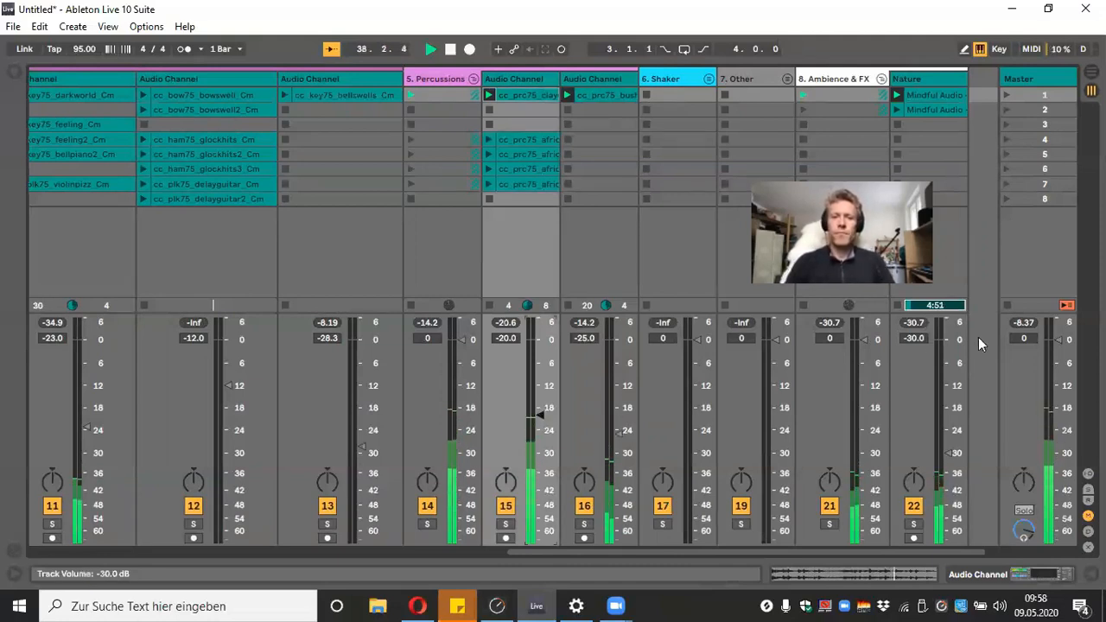
Reset the Master track's peak level indicator and stop playback
{"action": "left_click", "coordinate": [1018, 320]}
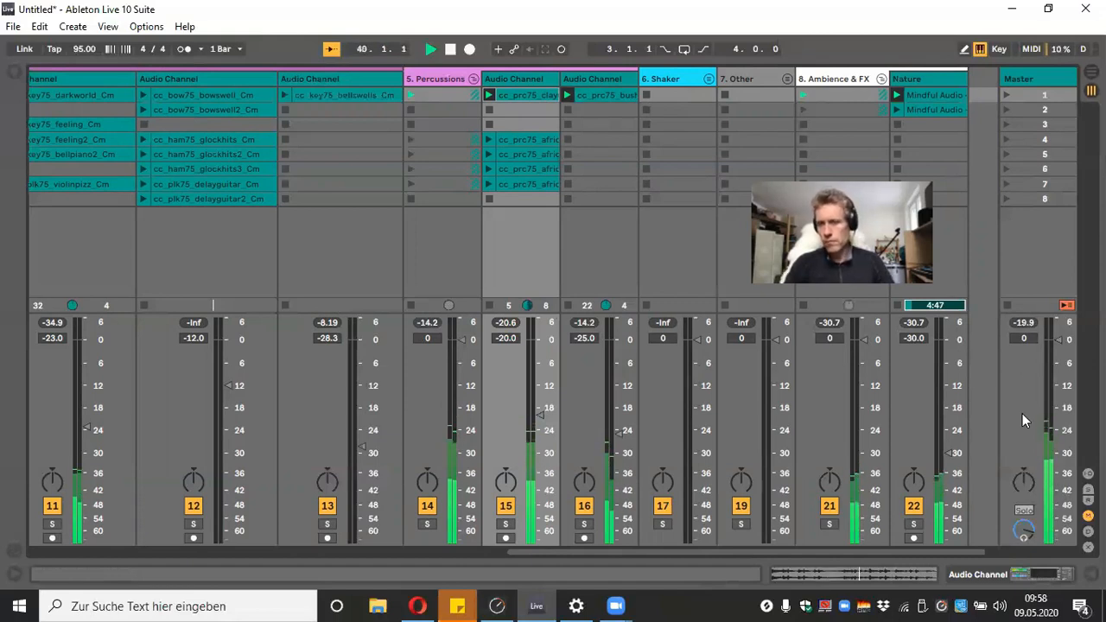
{"action": "left_click", "coordinate": [451, 50]}
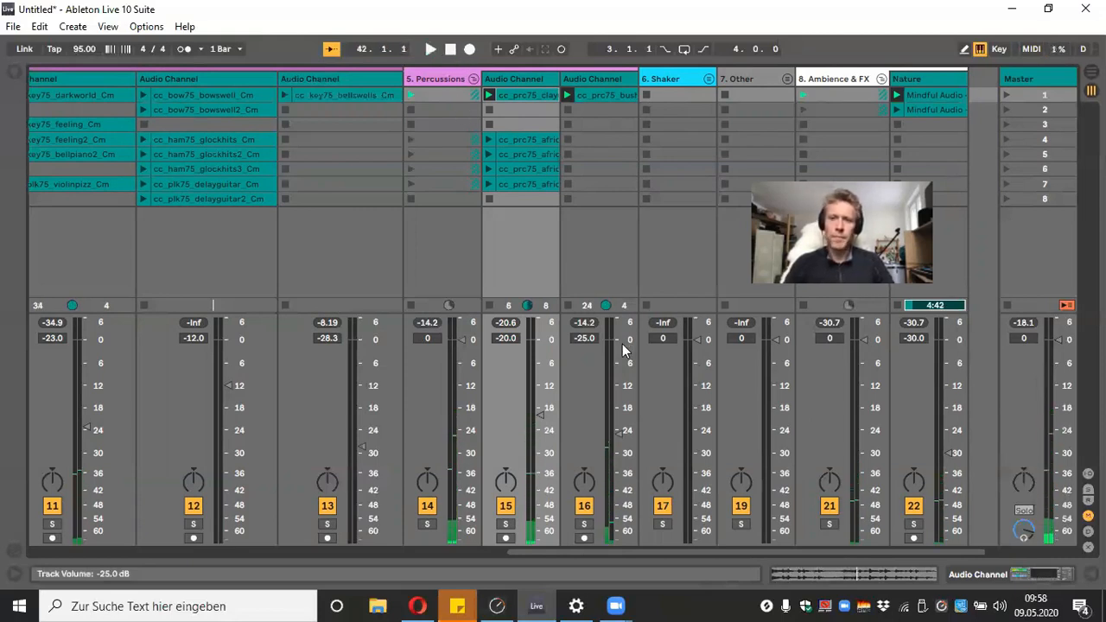
Unfold the Bass group to reveal its audio track, and show the browser with the Ableton Course Samples folder
{"action": "left_click_drag", "start_coordinate": [617, 552], "coordinate": [633, 553]}
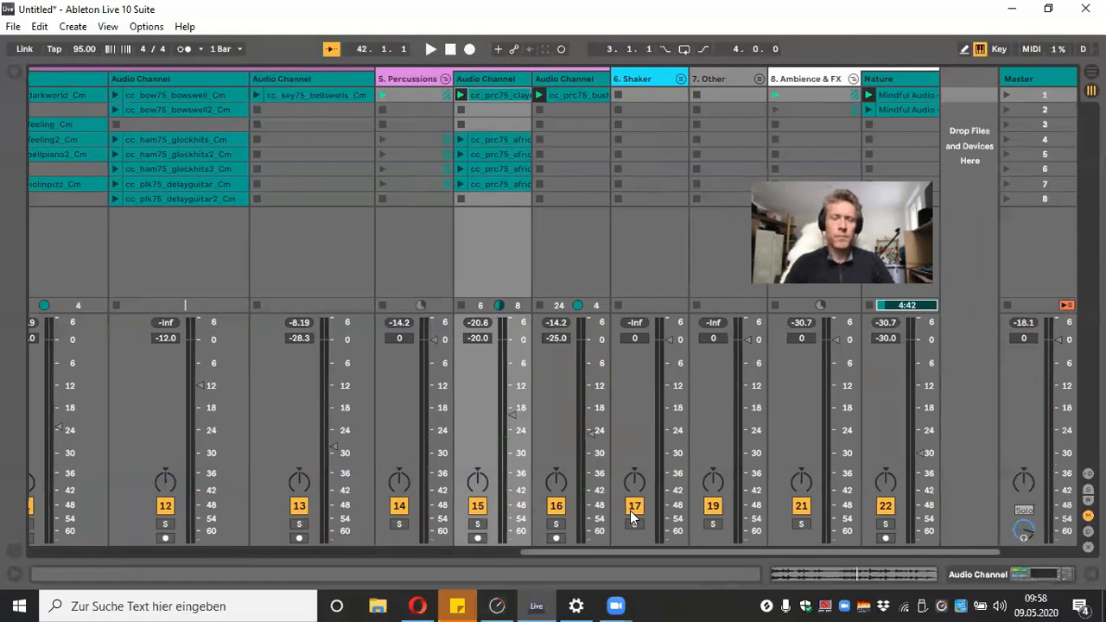
{"action": "scroll", "coordinate": [630, 511], "scroll_direction": "left", "scroll_amount": 10}
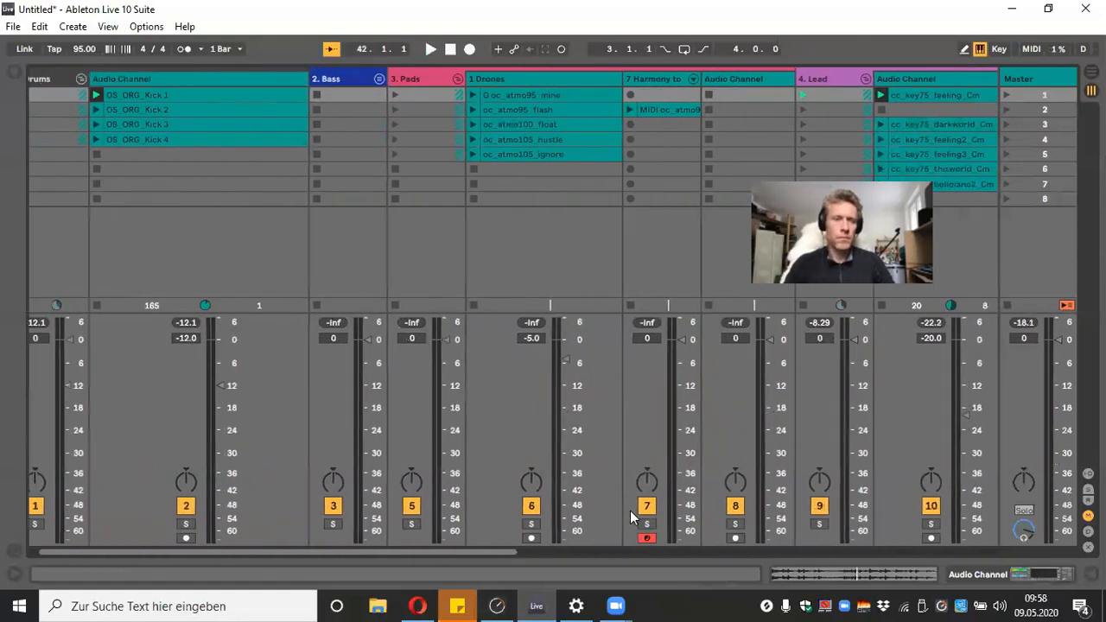
{"action": "scroll", "coordinate": [630, 511], "scroll_direction": "left", "scroll_amount": 1}
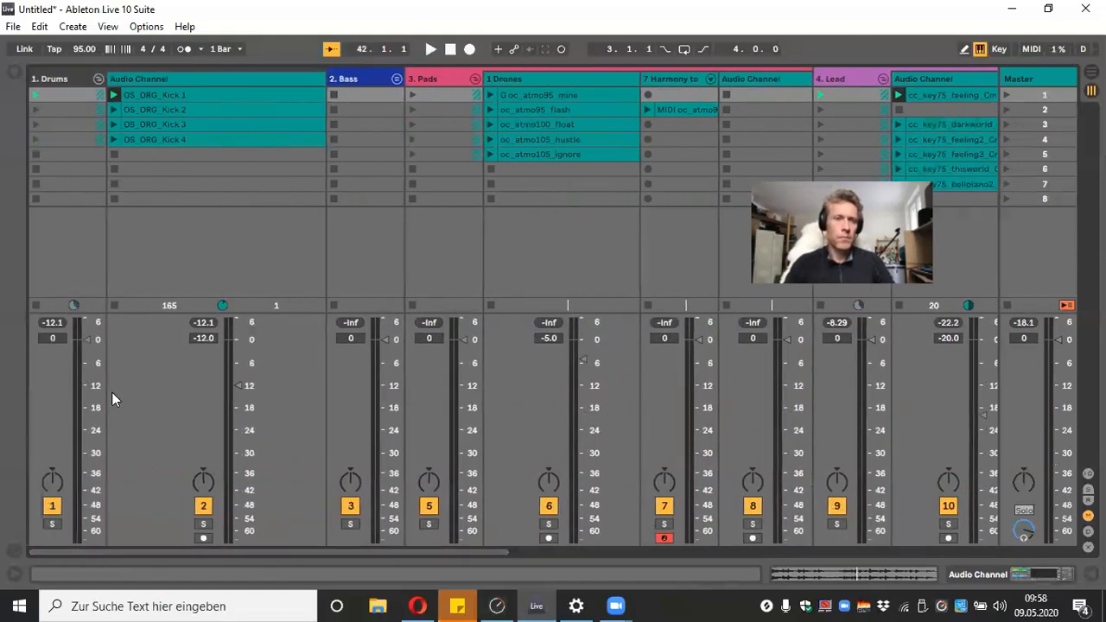
{"action": "left_click", "coordinate": [394, 78]}
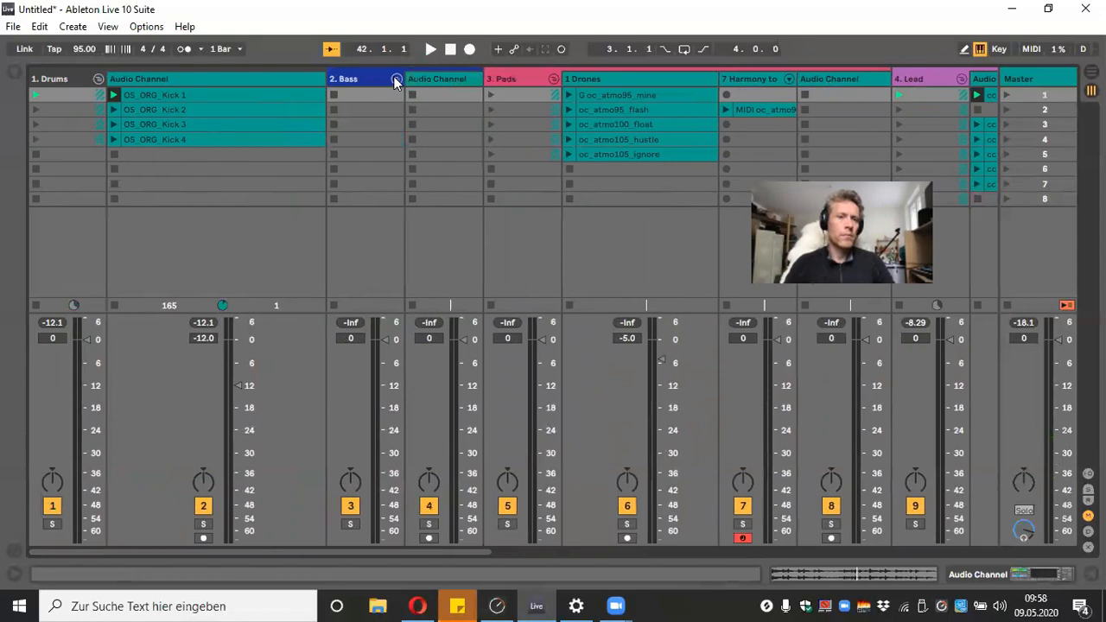
{"action": "left_click", "coordinate": [12, 76]}
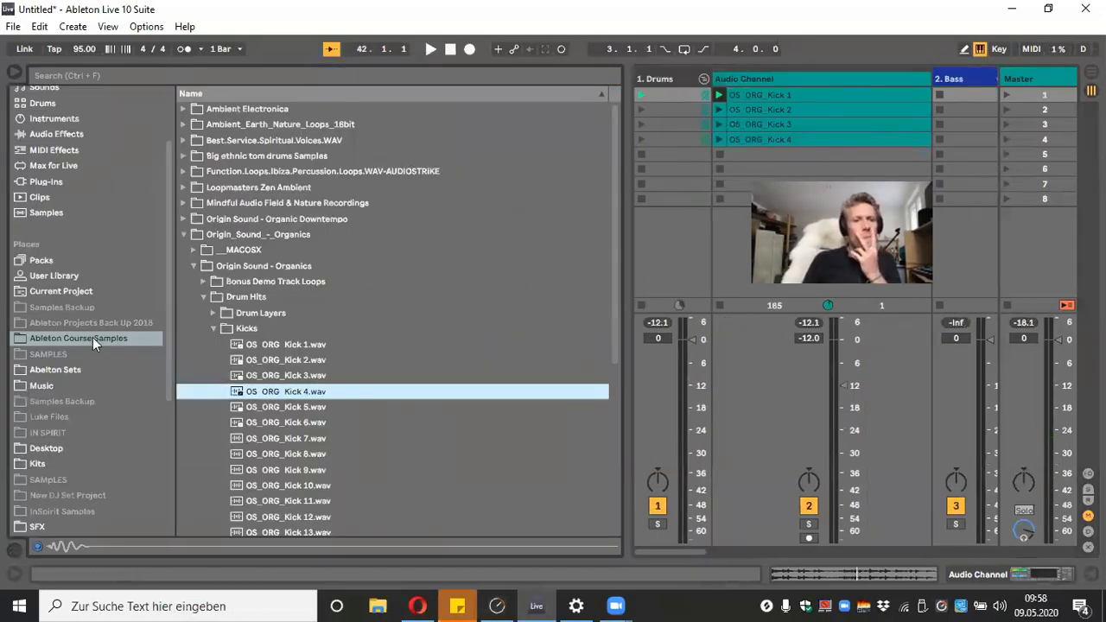
Collapse the Origin_Sound_-_Organics folder and search the Ableton Course Samples for "Cm"
{"action": "left_click", "coordinate": [183, 235]}
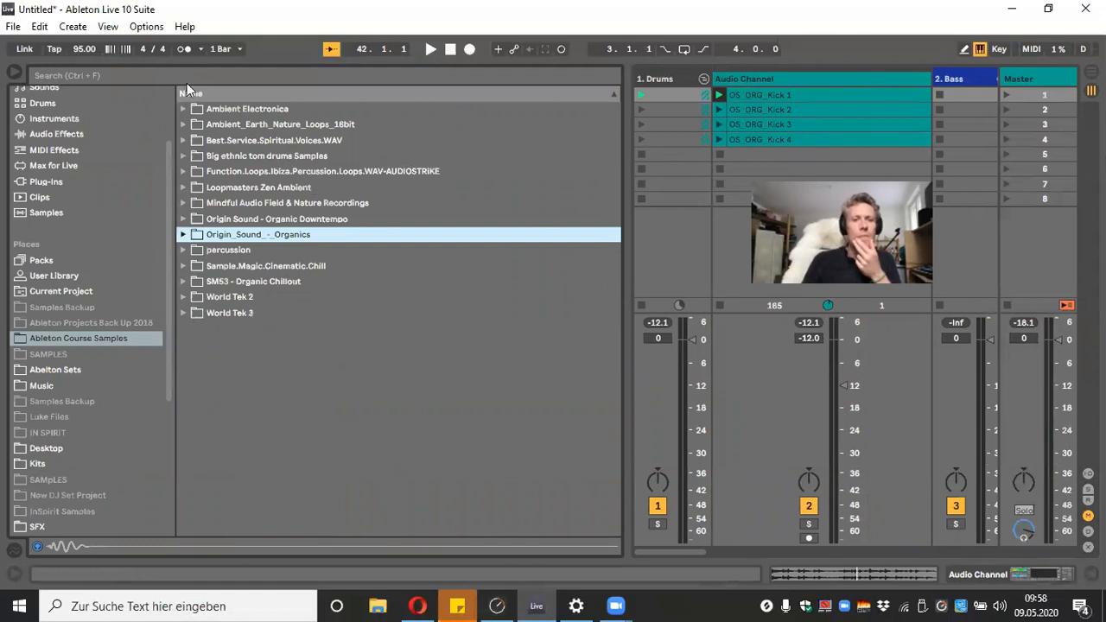
{"action": "left_click", "coordinate": [87, 73]}
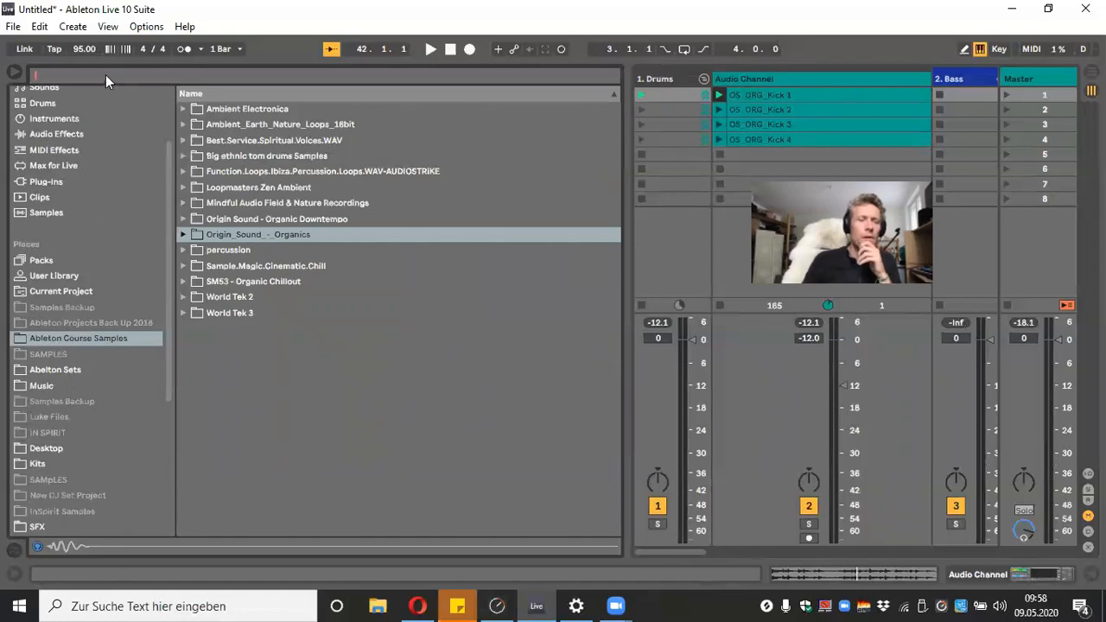
{"action": "type", "text": "Cm"}
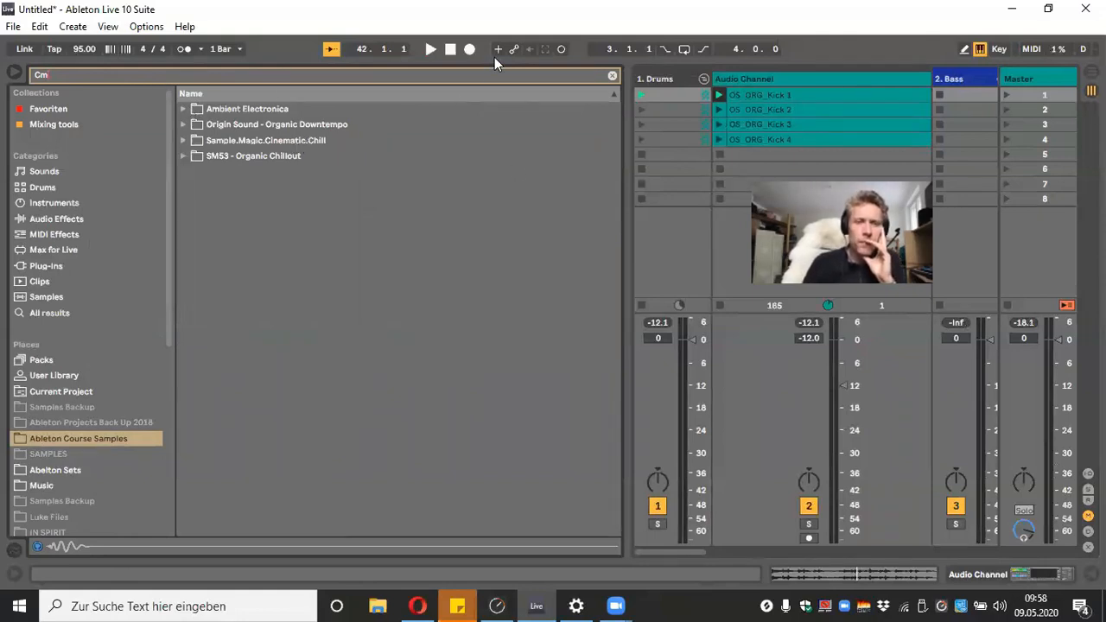
Expand the Ambient Electronica folder down through its Touch.Loops subfolder to list the Cm loops in _(WAVs)_(Loops)_Bass
{"action": "left_click", "coordinate": [191, 110]}
{"action": "left_click", "coordinate": [184, 110]}
{"action": "left_click", "coordinate": [192, 124]}
{"action": "left_click", "coordinate": [203, 140]}
{"action": "left_click", "coordinate": [213, 156]}
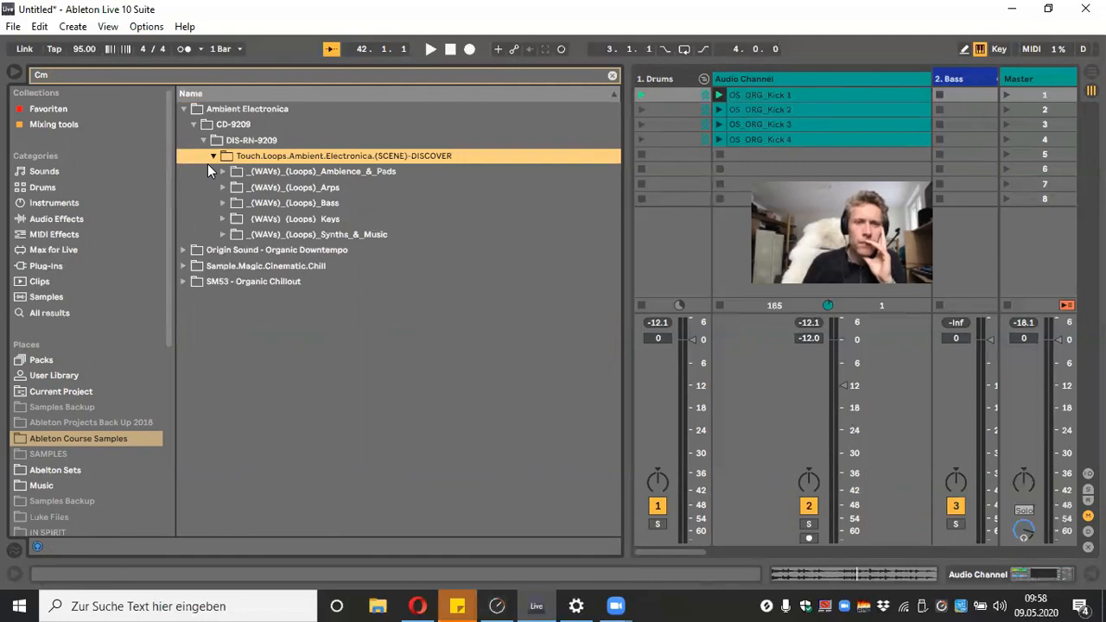
{"action": "left_click", "coordinate": [224, 203]}
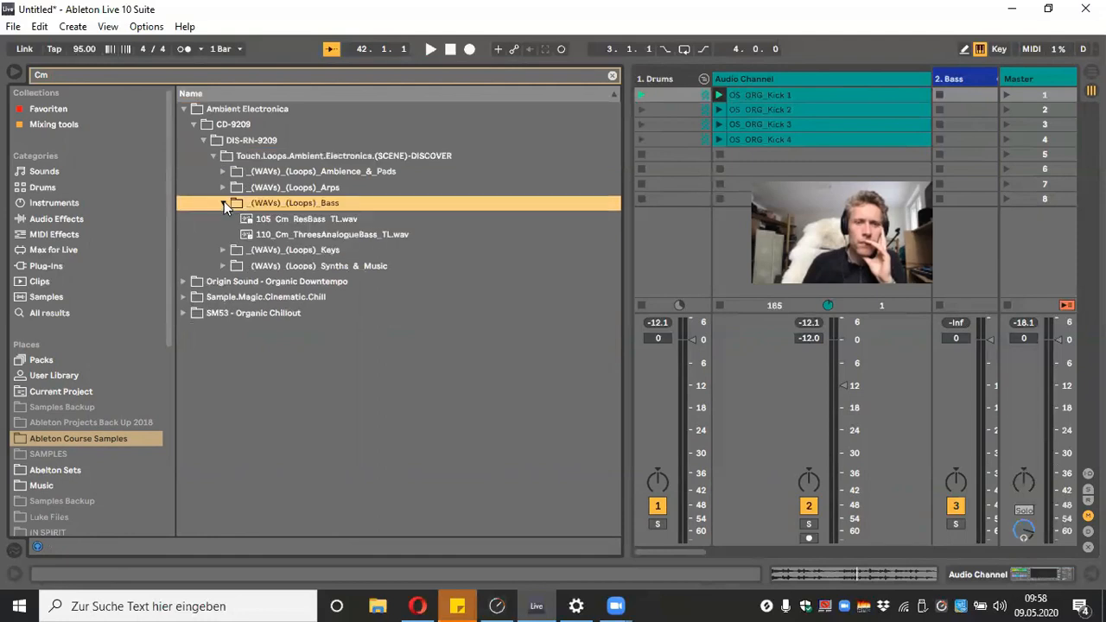
Start playback and audition the 105 Cm ResBass loop over the set, lowering the preview volume to about -14.6 dB
{"action": "left_click", "coordinate": [431, 49]}
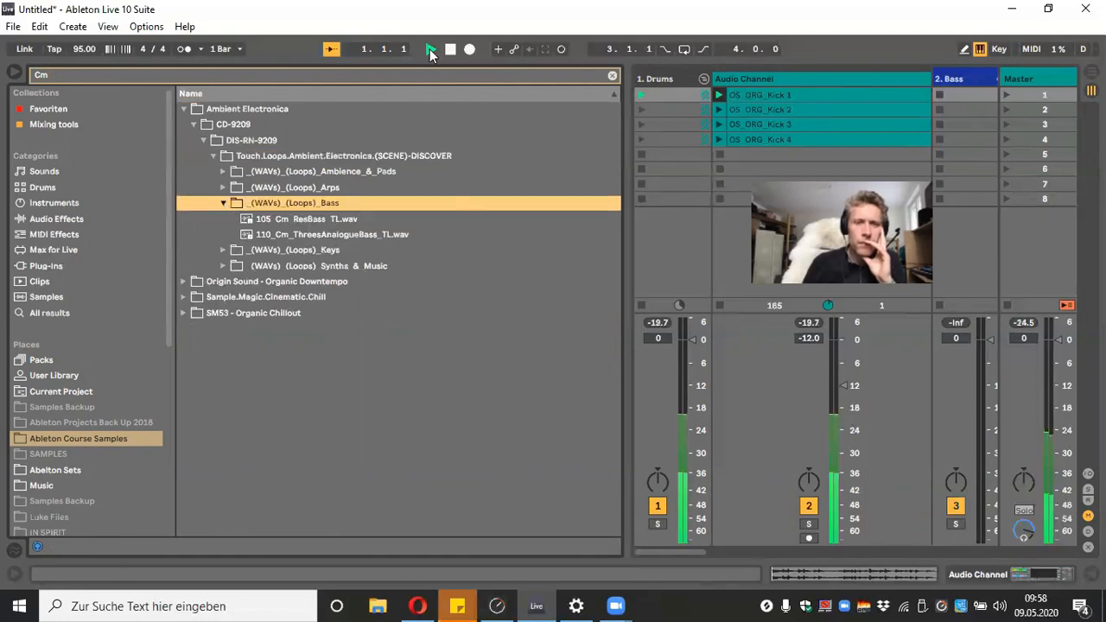
{"action": "left_click", "coordinate": [337, 218]}
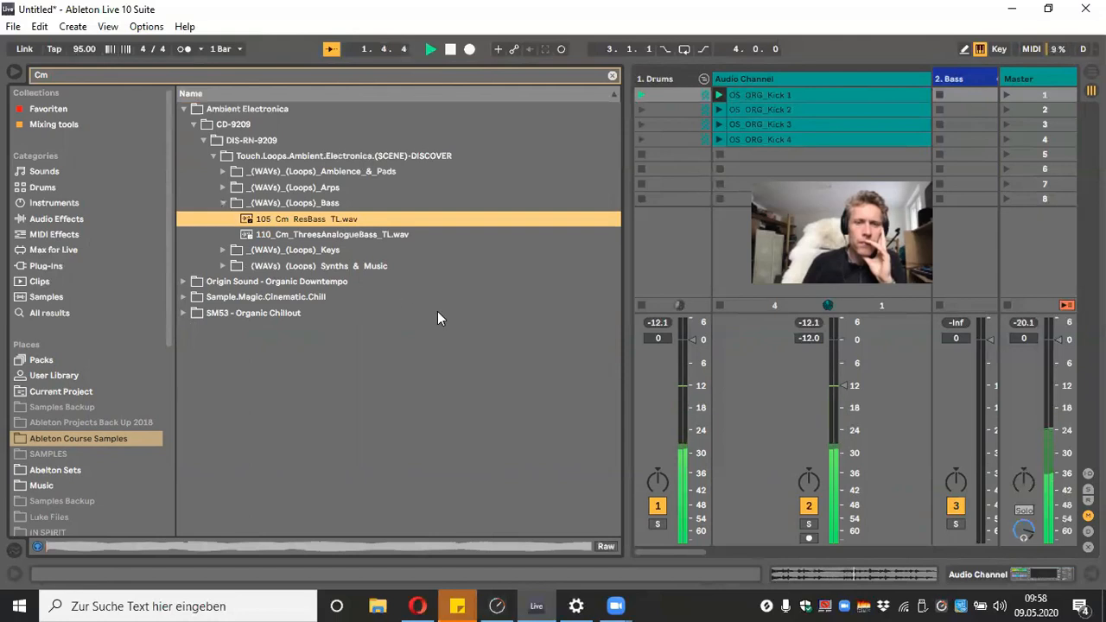
{"action": "left_click_drag", "start_coordinate": [1025, 531], "coordinate": [1024, 556]}
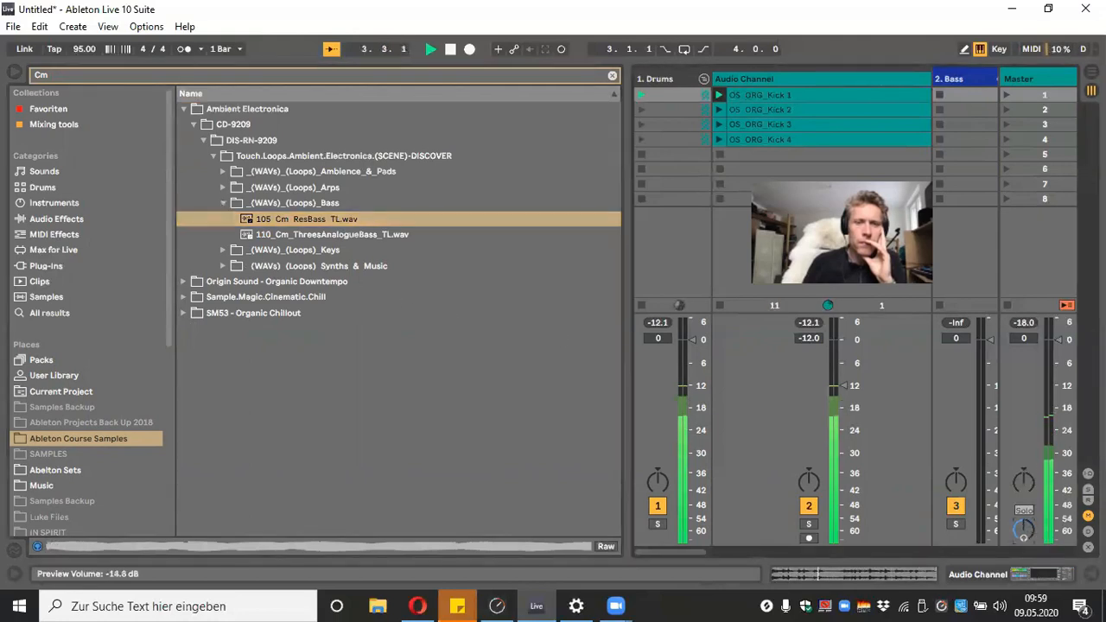
{"action": "left_click", "coordinate": [323, 217]}
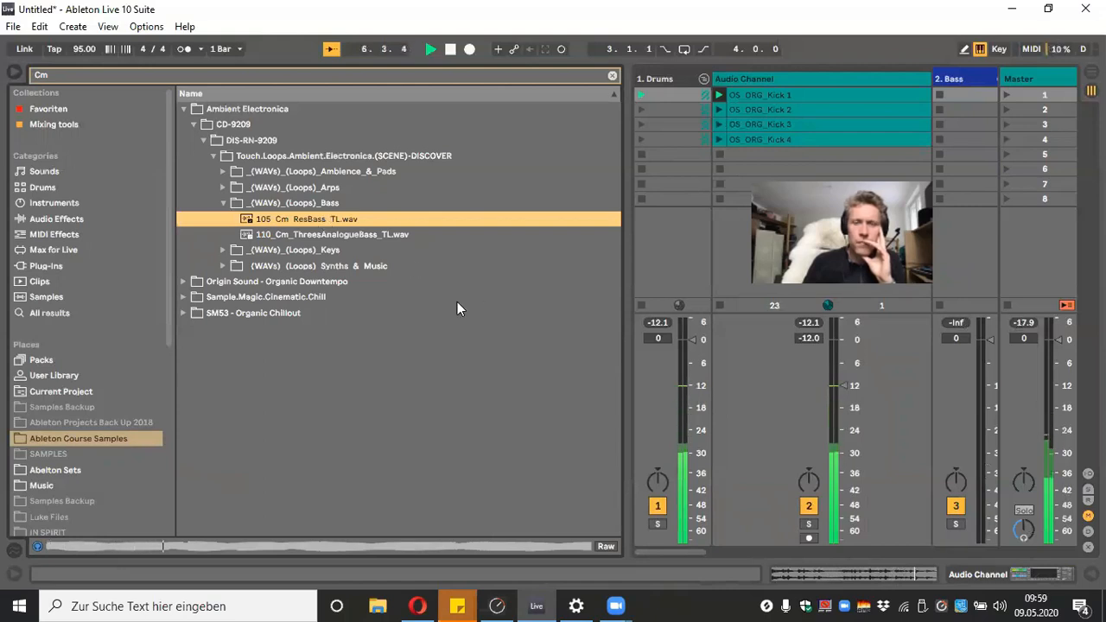
Audition the 110_Cm_ThreesAnalogueBass_TL.wav loop over the set, raising the preview volume to -8.0 dB
{"action": "left_click", "coordinate": [380, 232]}
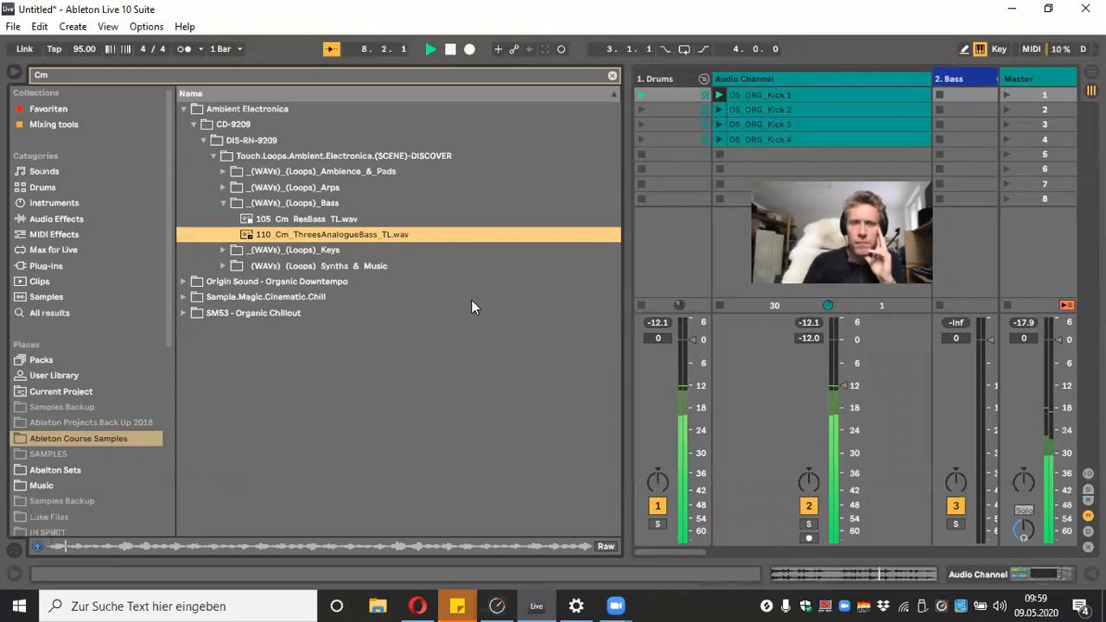
{"action": "left_click_drag", "start_coordinate": [1024, 531], "coordinate": [1024, 523]}
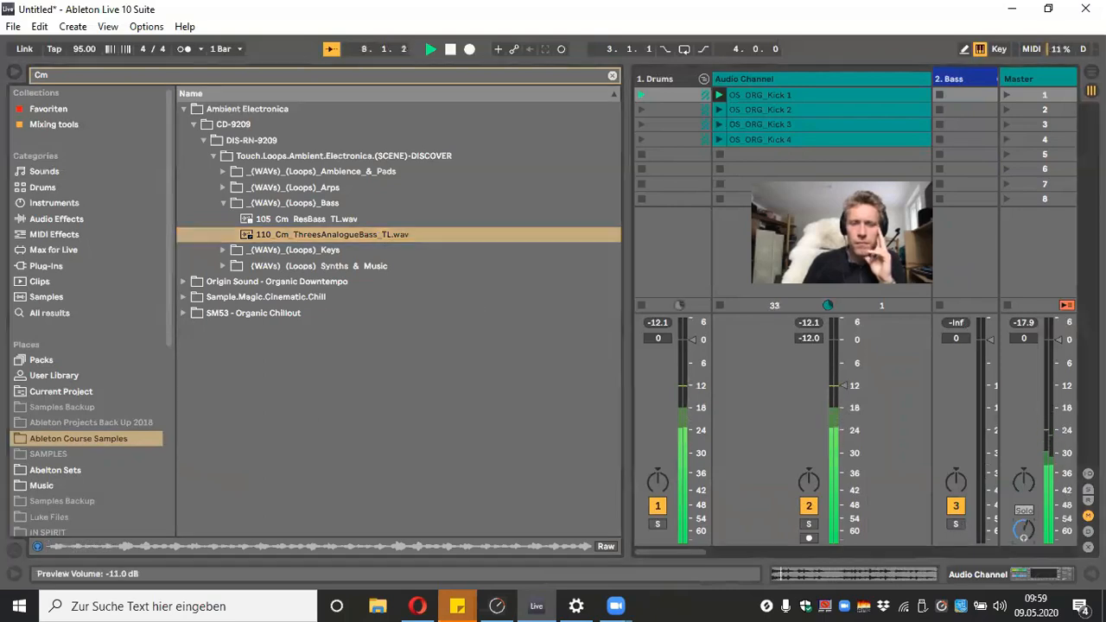
{"action": "left_click", "coordinate": [389, 233]}
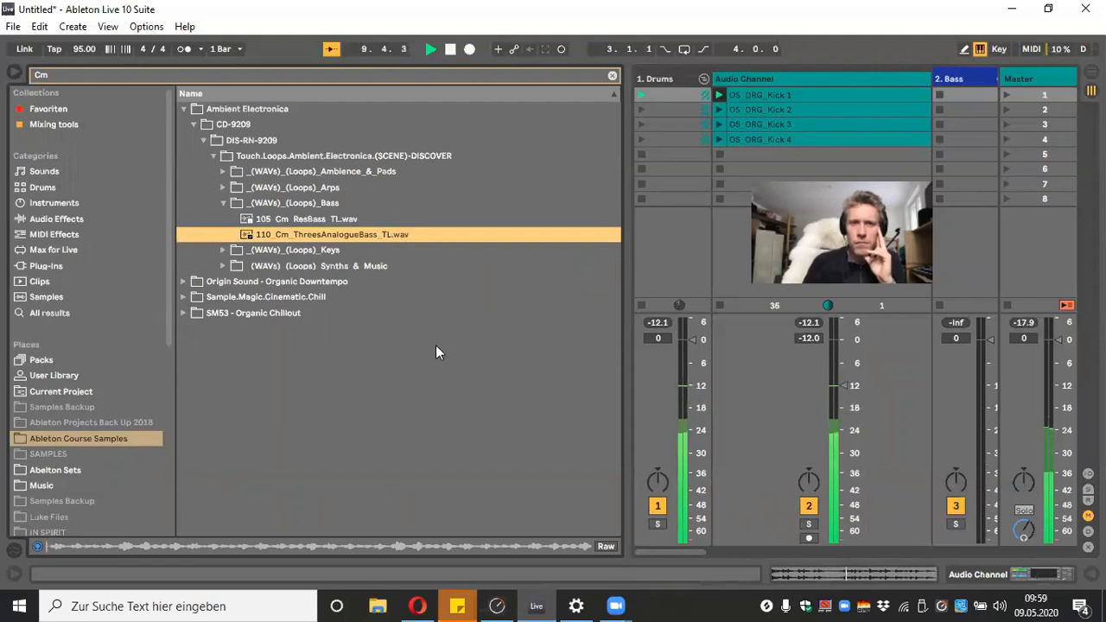
{"action": "left_click_drag", "start_coordinate": [1023, 529], "coordinate": [1022, 524]}
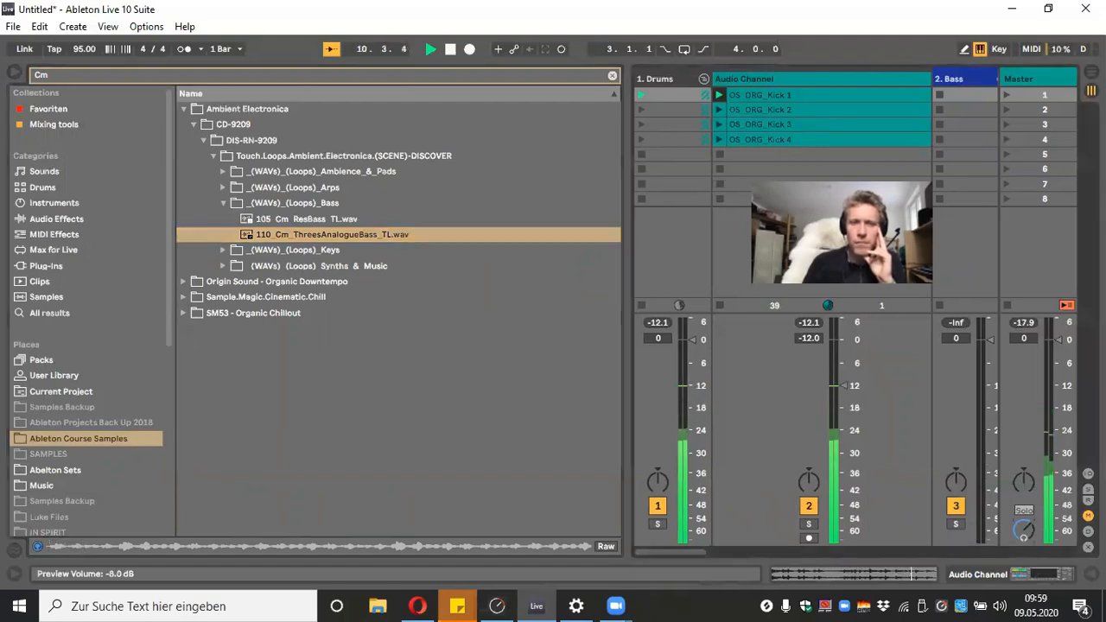
{"action": "left_click", "coordinate": [358, 229]}
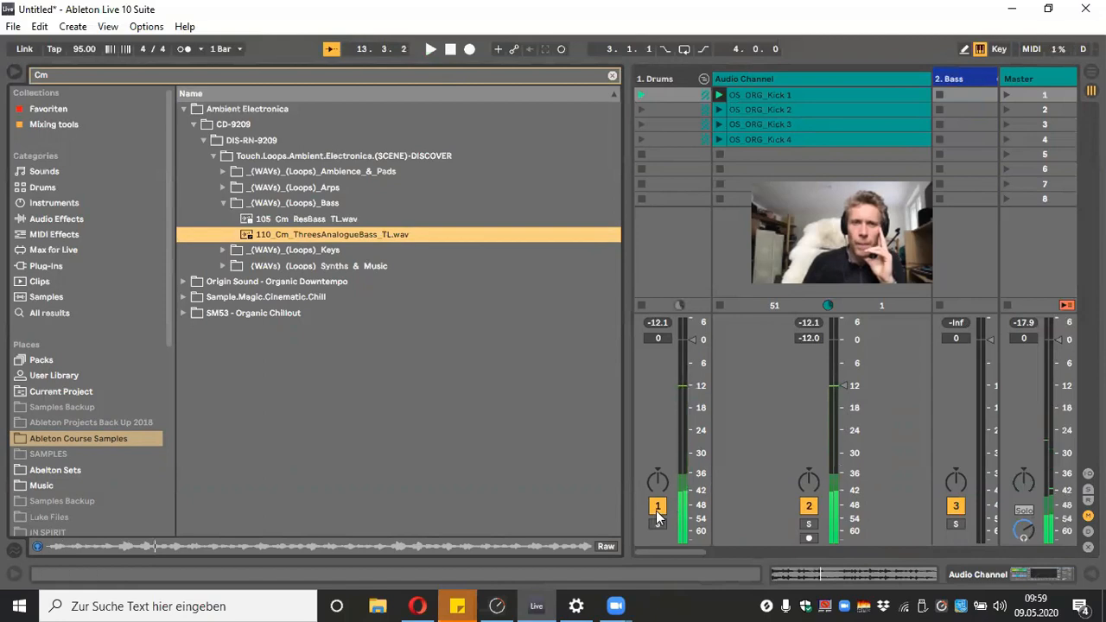
Add 110_Cm_ThreesAnalogueBass_TL.wav to the first slot of the Bass group's audio track and shorten its loop to the first bar
{"action": "scroll", "coordinate": [654, 517], "scroll_direction": "right", "scroll_amount": 3}
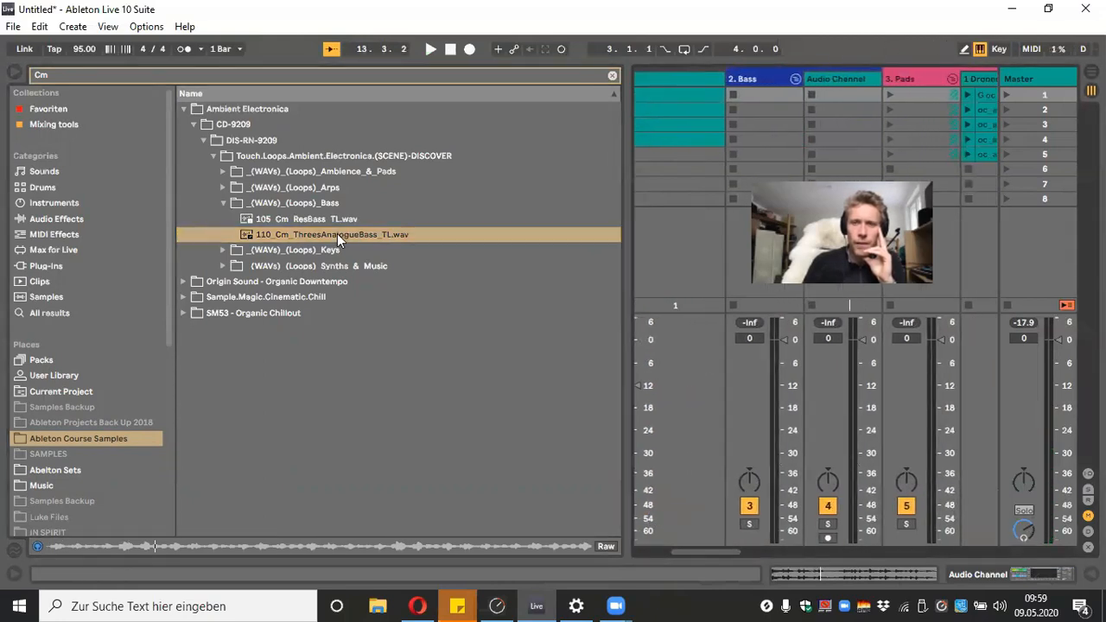
{"action": "left_click_drag", "start_coordinate": [313, 239], "coordinate": [848, 97]}
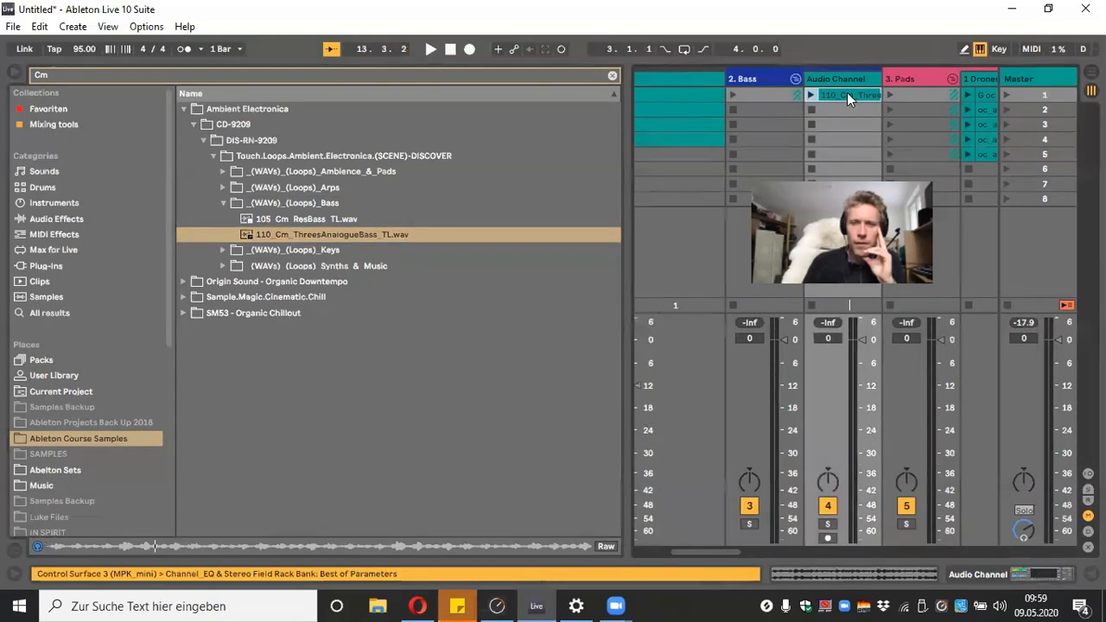
{"action": "double_click", "coordinate": [847, 92]}
{"action": "left_click_drag", "start_coordinate": [1092, 222], "coordinate": [374, 227]}
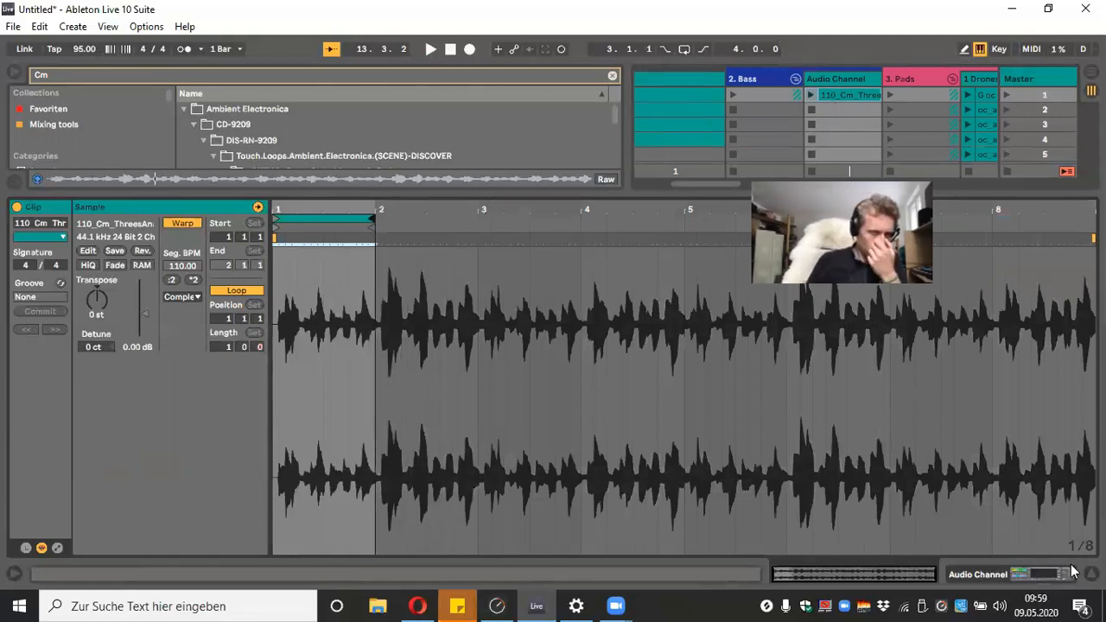
{"action": "left_click", "coordinate": [1092, 574]}
Launch the new bass clip, set its track volume to -12 dB and stop playback
{"action": "left_click", "coordinate": [812, 95]}
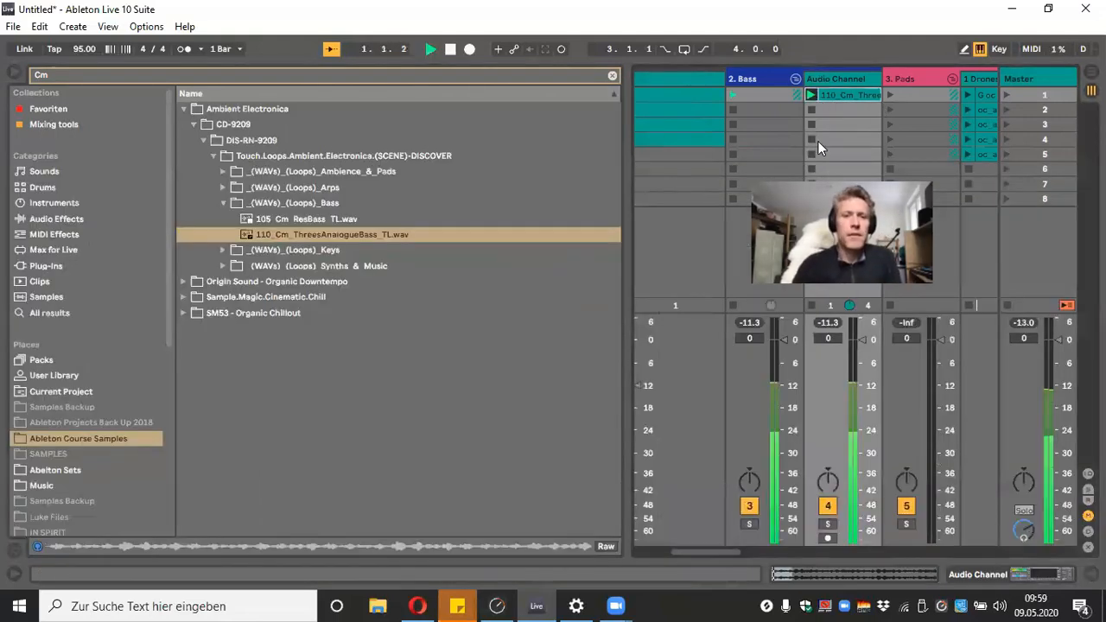
{"action": "left_click_drag", "start_coordinate": [861, 340], "coordinate": [862, 386]}
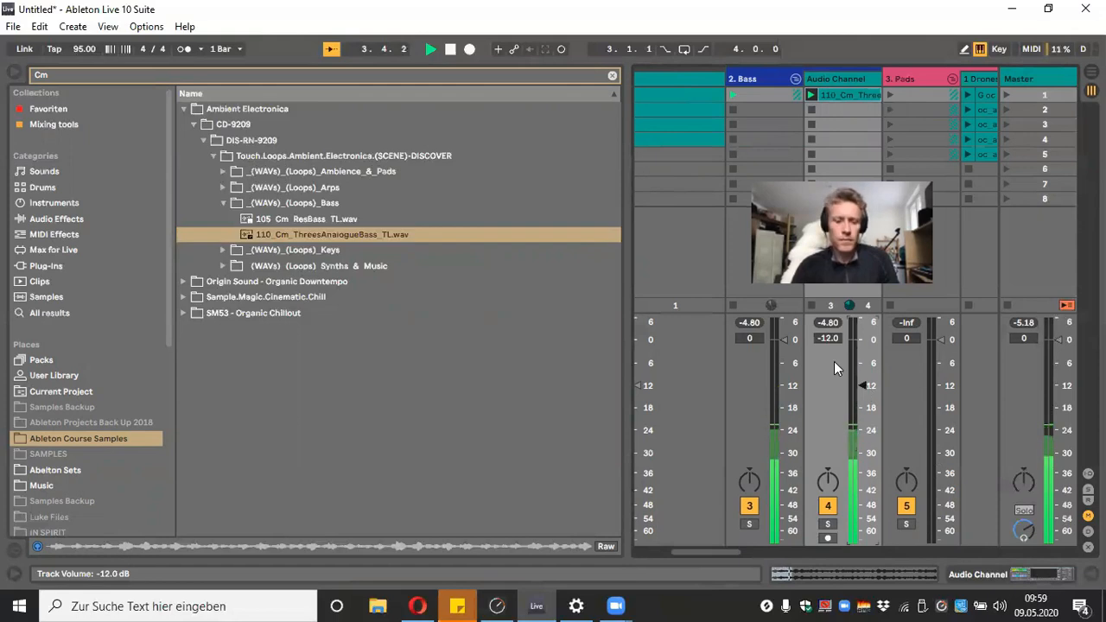
{"action": "left_click", "coordinate": [450, 49]}
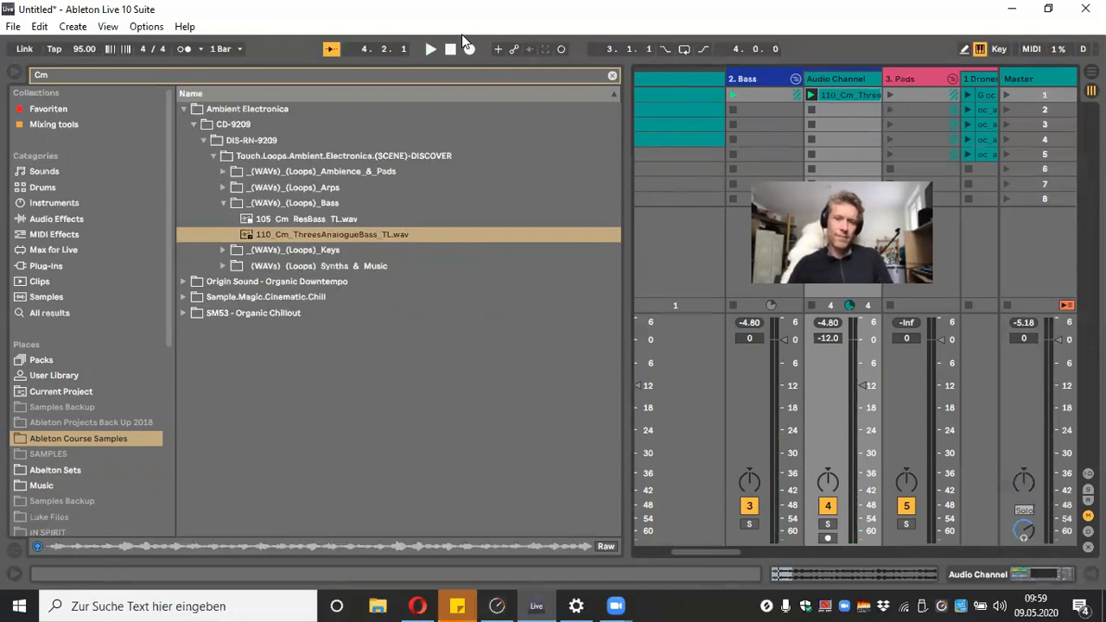
Play the set with the bass loop, hide the browser and check the levels across all tracks, then stop playback
{"action": "double_click", "coordinate": [849, 89]}
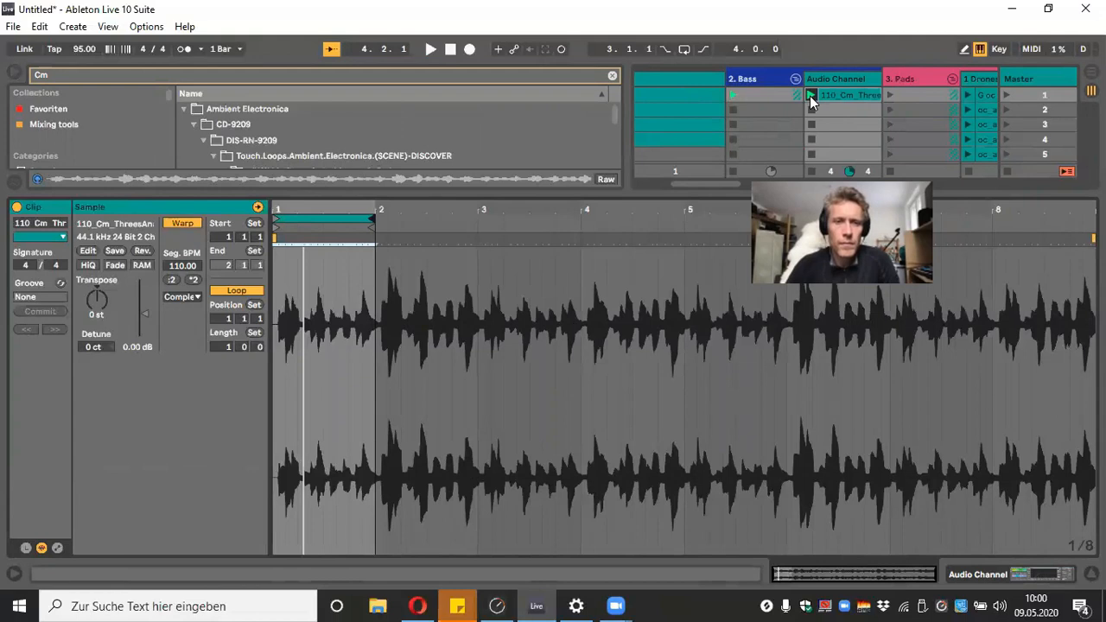
{"action": "left_click", "coordinate": [430, 51]}
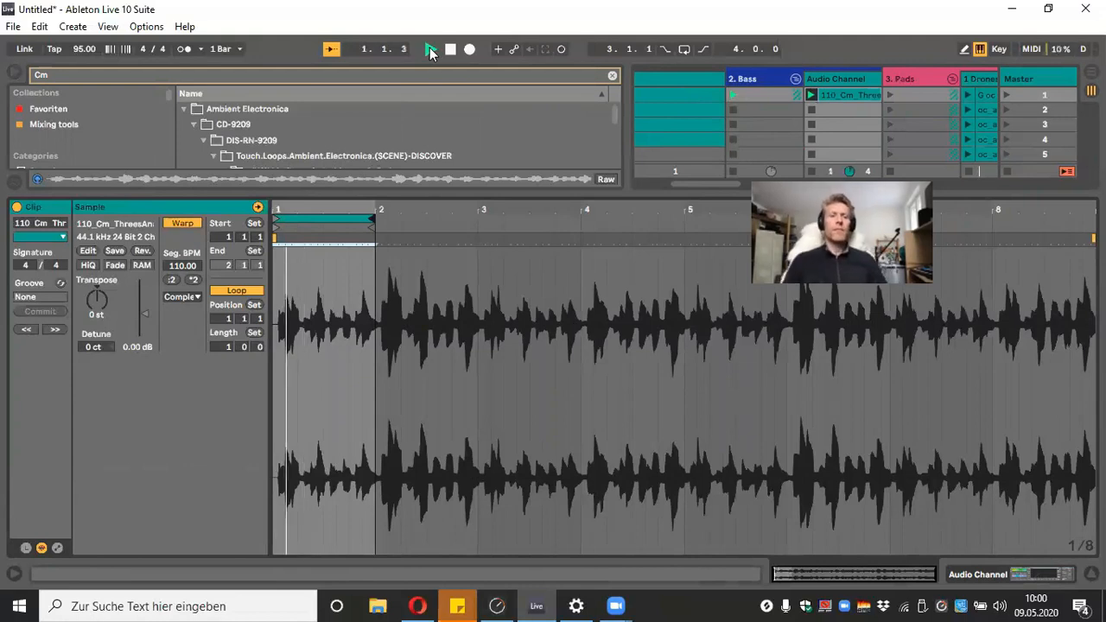
{"action": "key", "text": "ctrl+alt+l"}
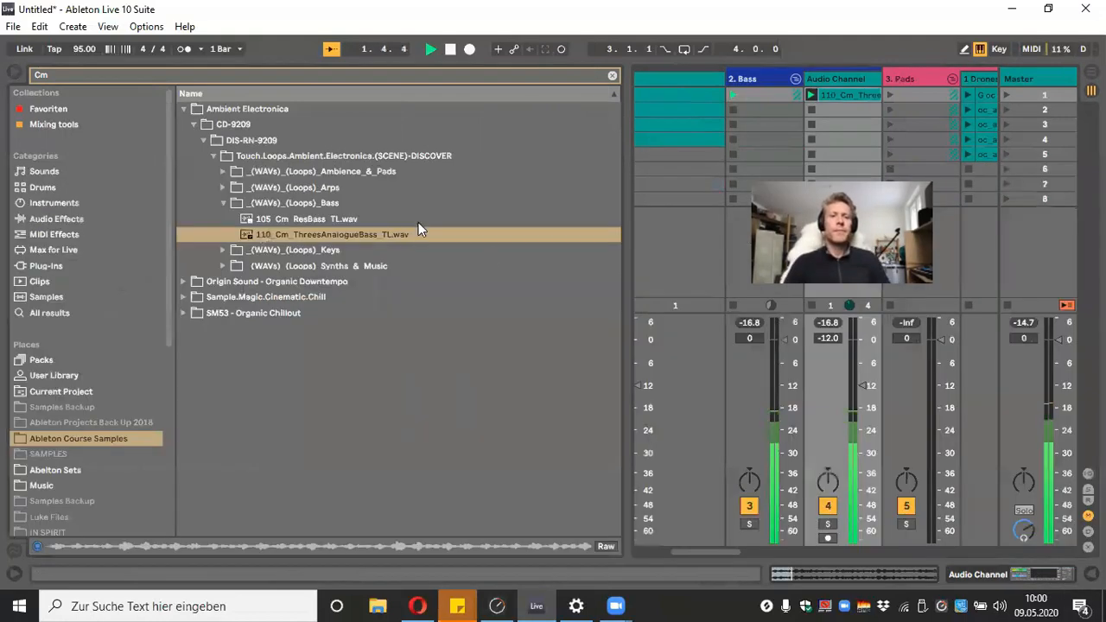
{"action": "left_click", "coordinate": [13, 74]}
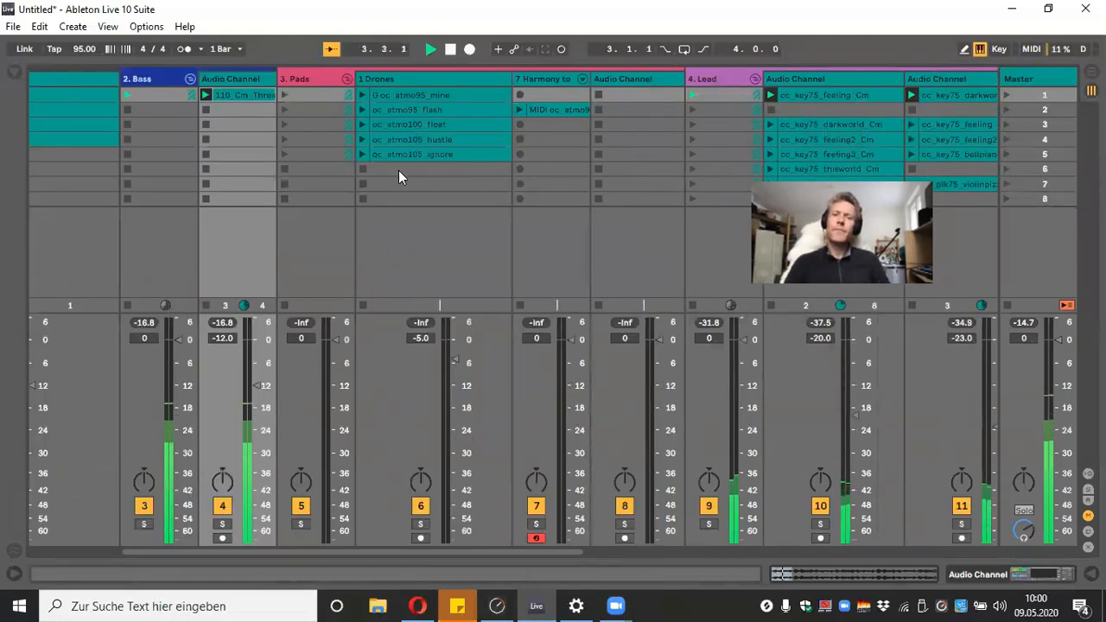
{"action": "scroll", "coordinate": [486, 504], "scroll_direction": "left", "scroll_amount": 3}
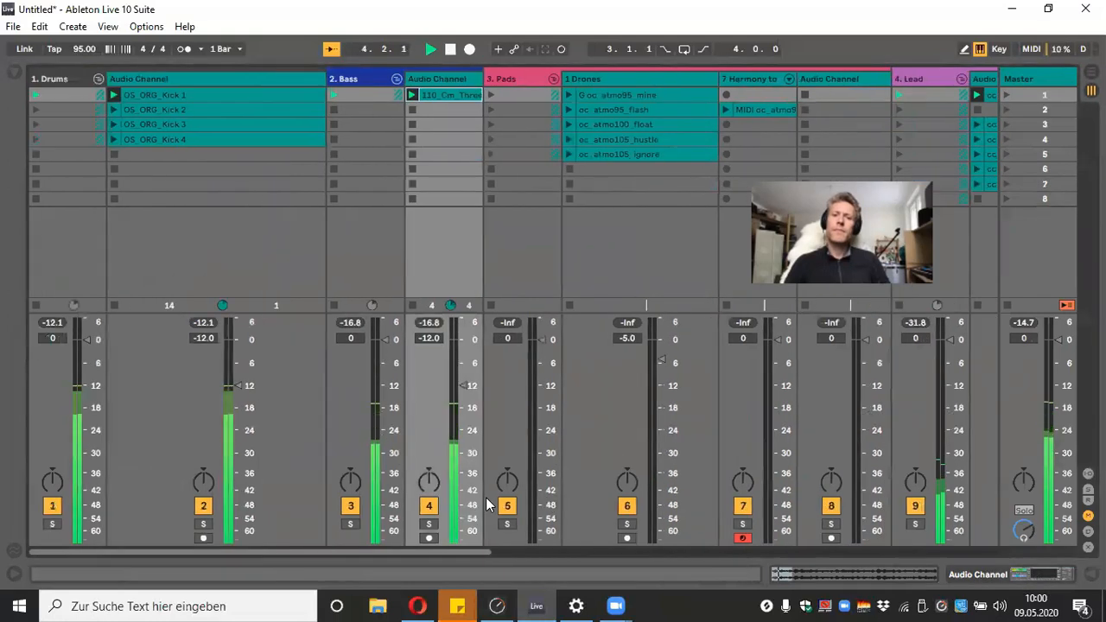
{"action": "scroll", "coordinate": [486, 504], "scroll_direction": "right", "scroll_amount": 3}
{"action": "scroll", "coordinate": [486, 504], "scroll_direction": "right", "scroll_amount": 5}
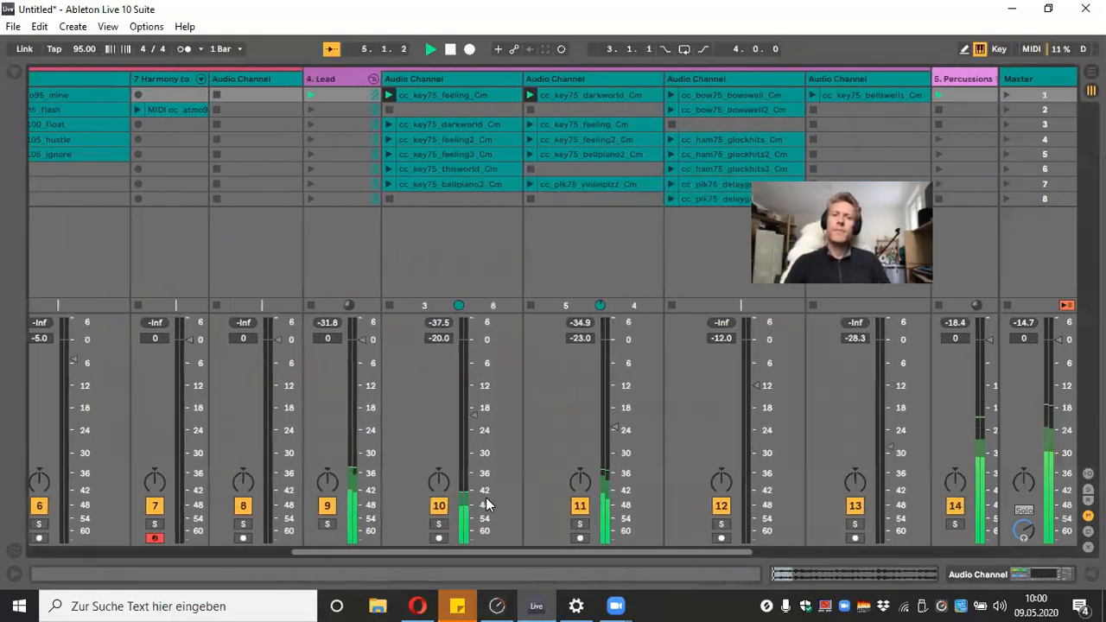
{"action": "scroll", "coordinate": [486, 500], "scroll_direction": "right", "scroll_amount": 4}
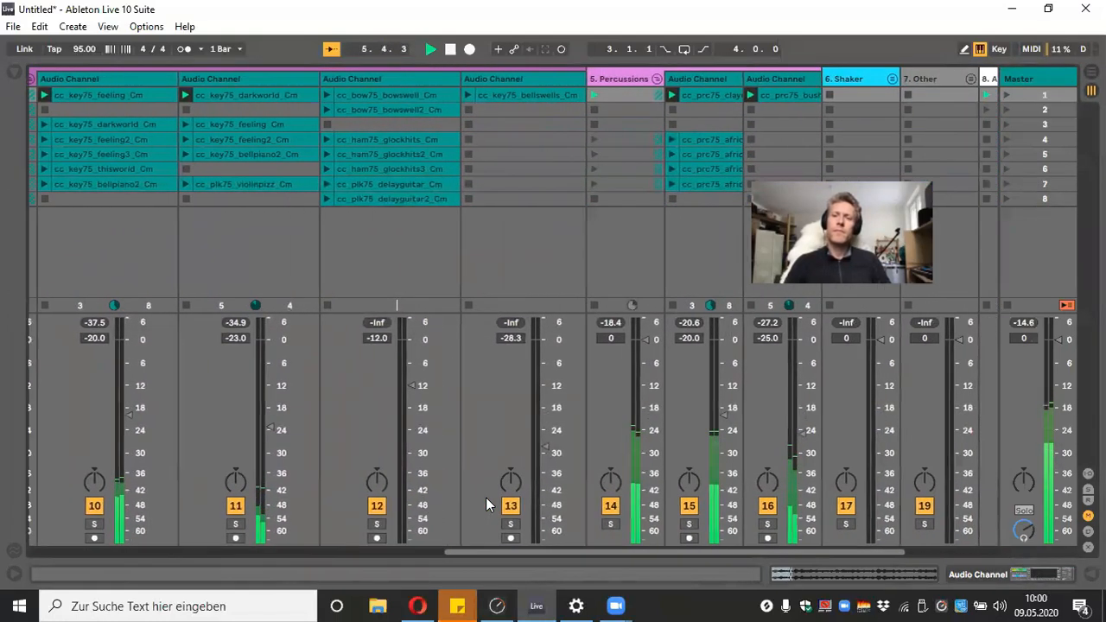
{"action": "left_click", "coordinate": [450, 48]}
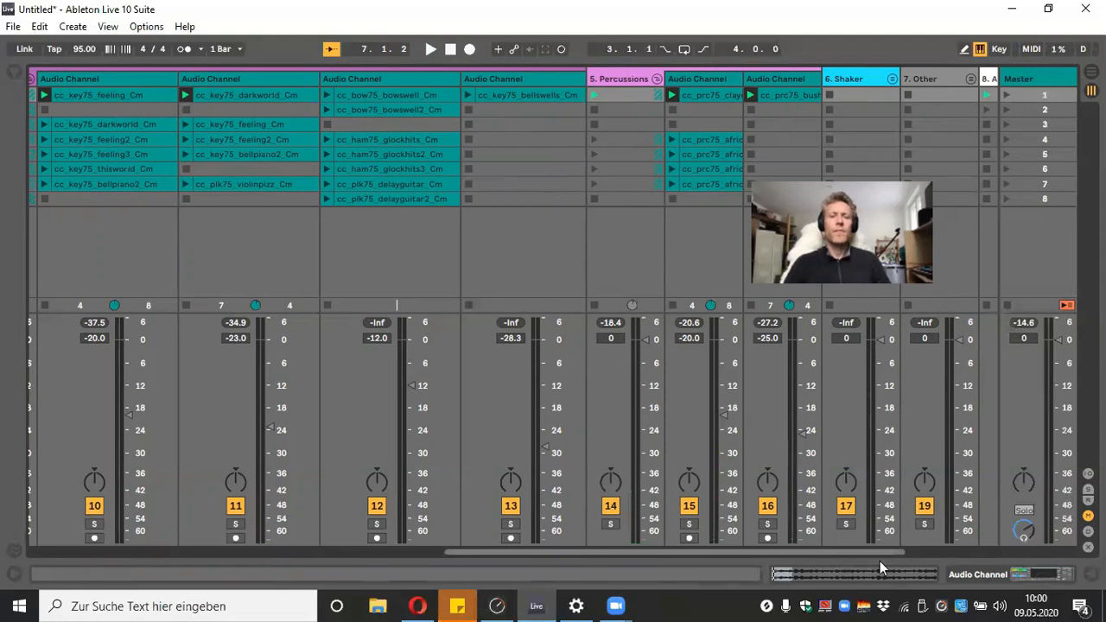
Insert a new audio track after the second percussion audio track in the Percussions group
{"action": "scroll", "coordinate": [880, 561], "scroll_direction": "right", "scroll_amount": 3}
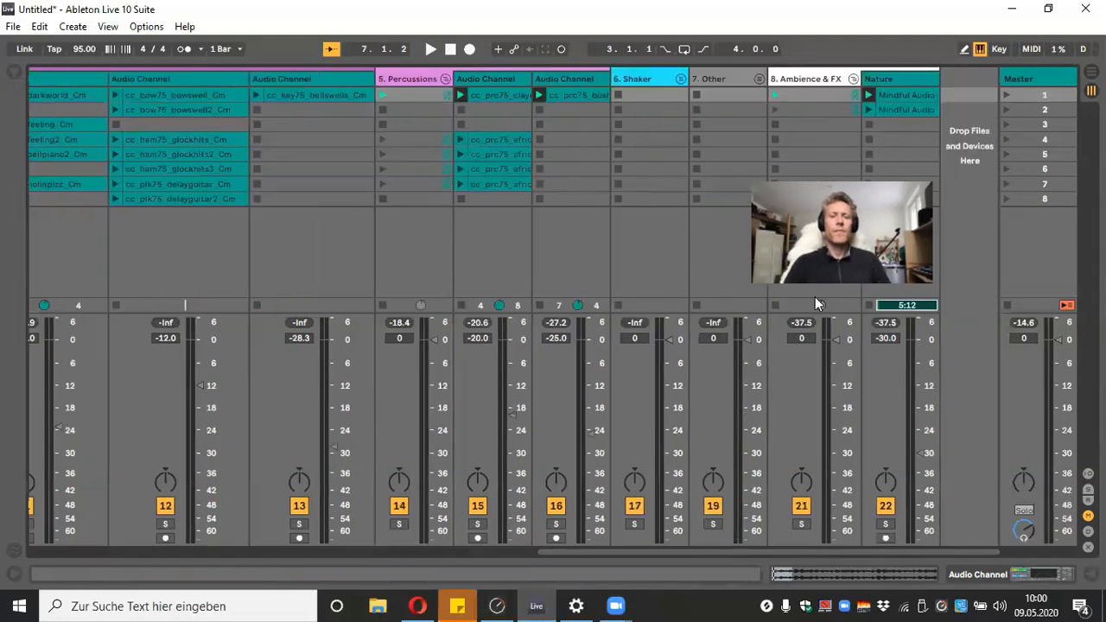
{"action": "left_click", "coordinate": [591, 79]}
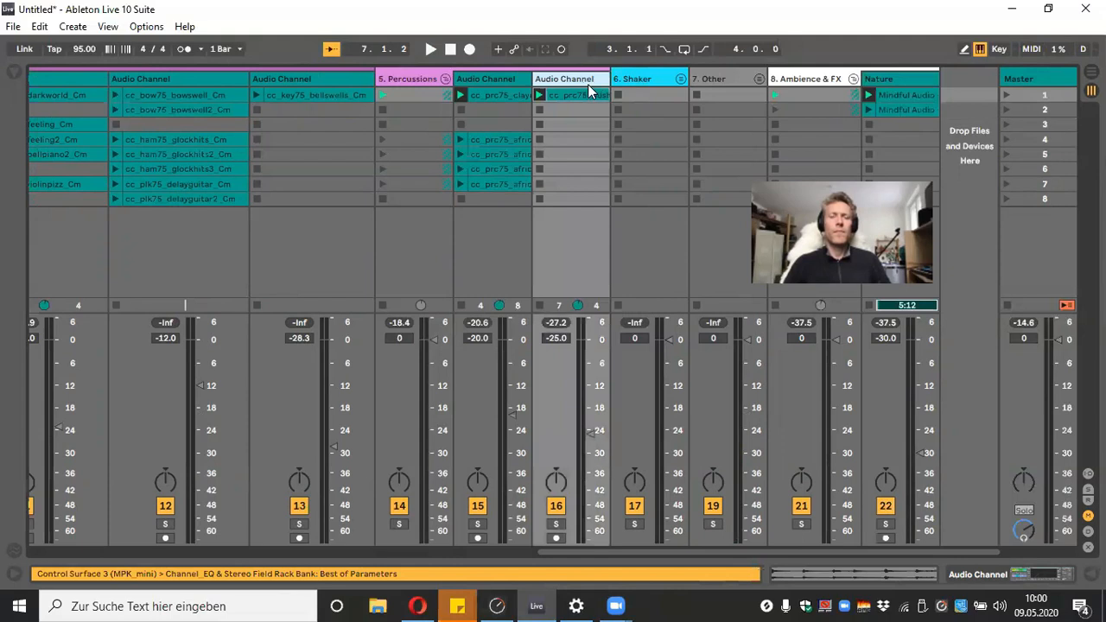
{"action": "right_click", "coordinate": [585, 79]}
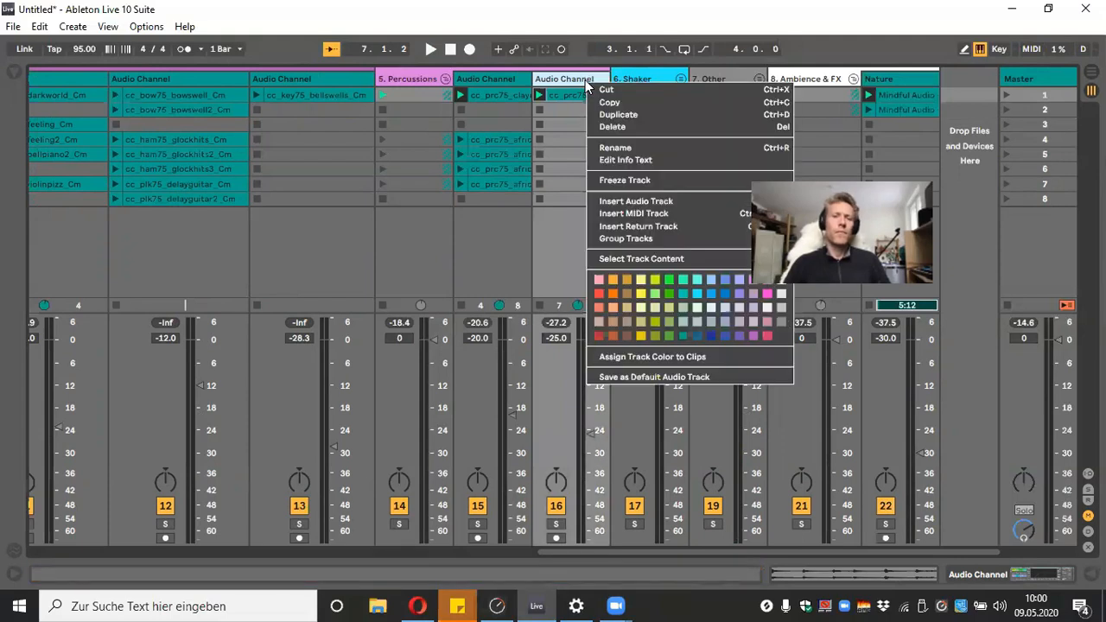
{"action": "left_click", "coordinate": [643, 207]}
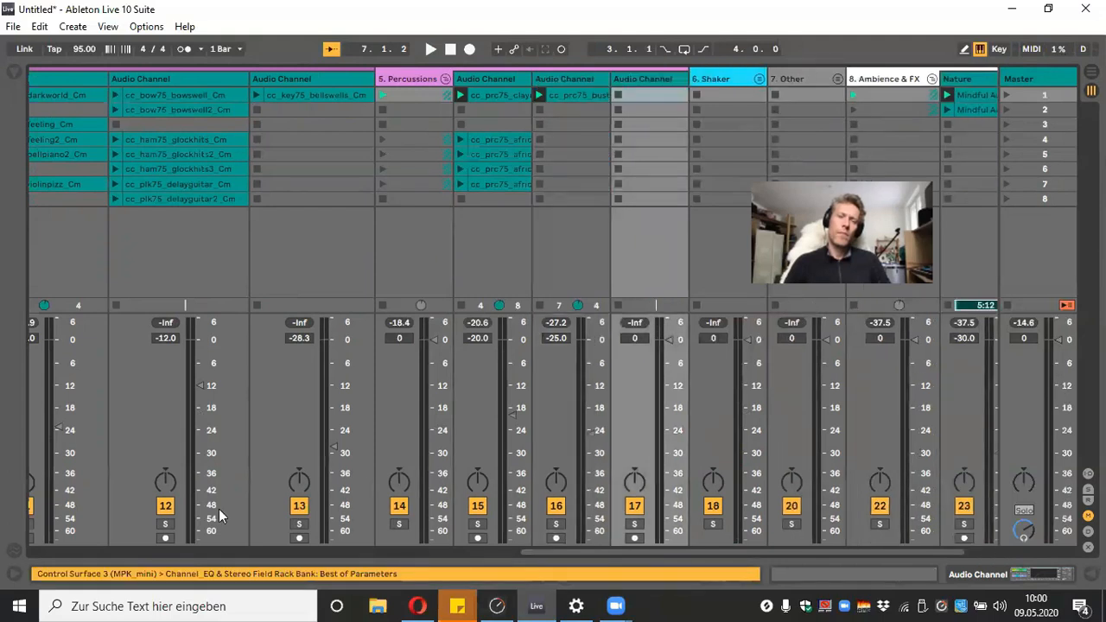
{"action": "left_click_drag", "start_coordinate": [925, 544], "coordinate": [995, 527]}
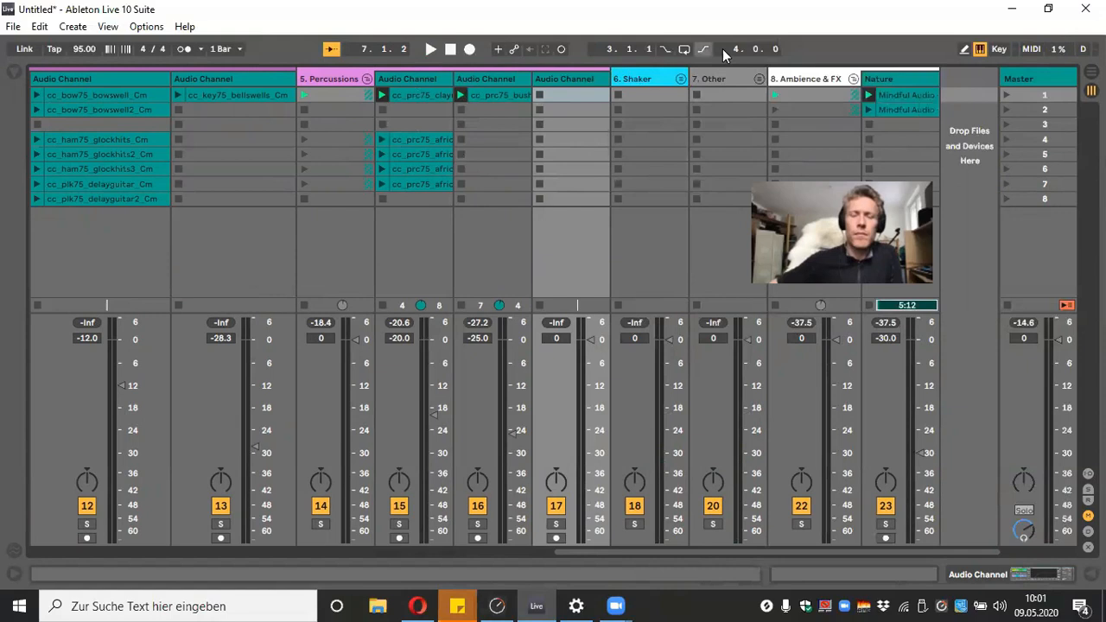
Play the set, show the browser, clear the Cm search and collapse the Ambient Electronica folder
{"action": "left_click", "coordinate": [430, 50]}
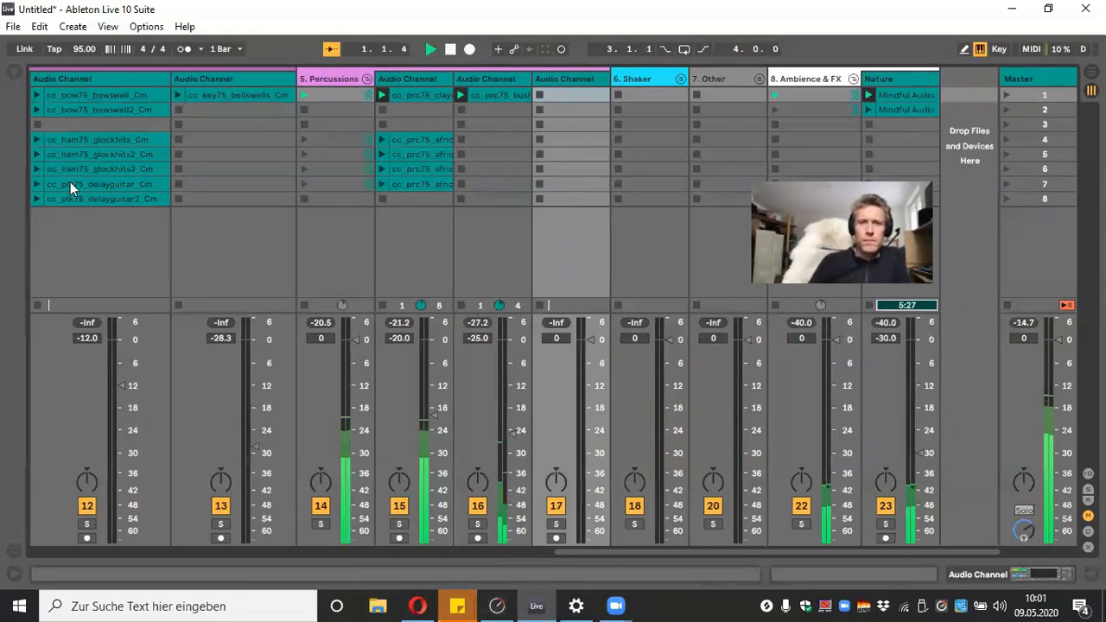
{"action": "left_click", "coordinate": [16, 72]}
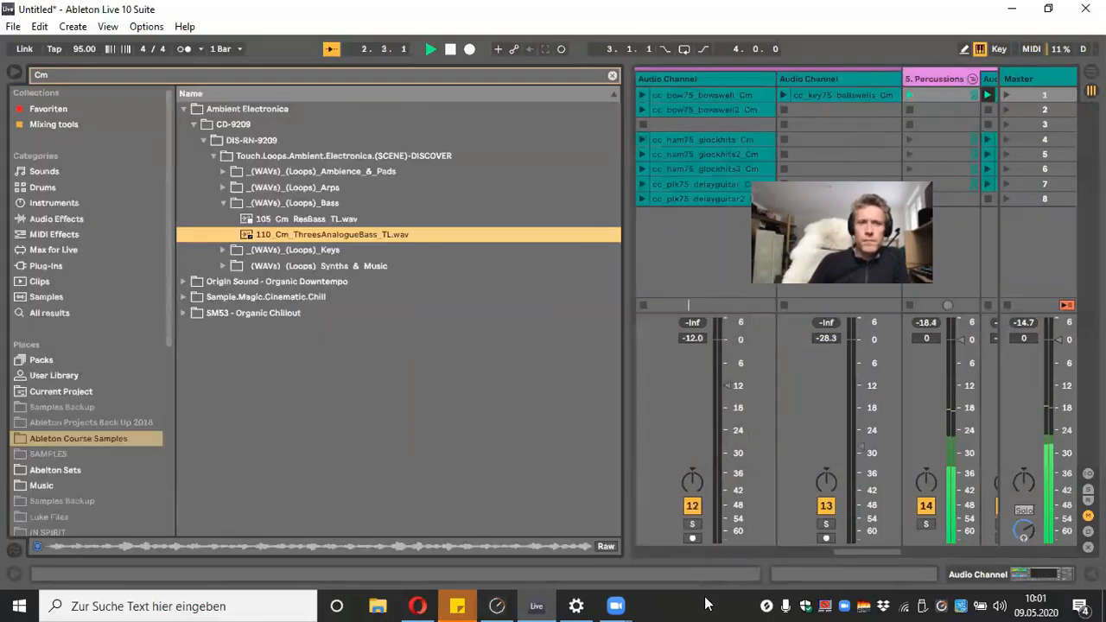
{"action": "left_click_drag", "start_coordinate": [867, 551], "coordinate": [986, 533]}
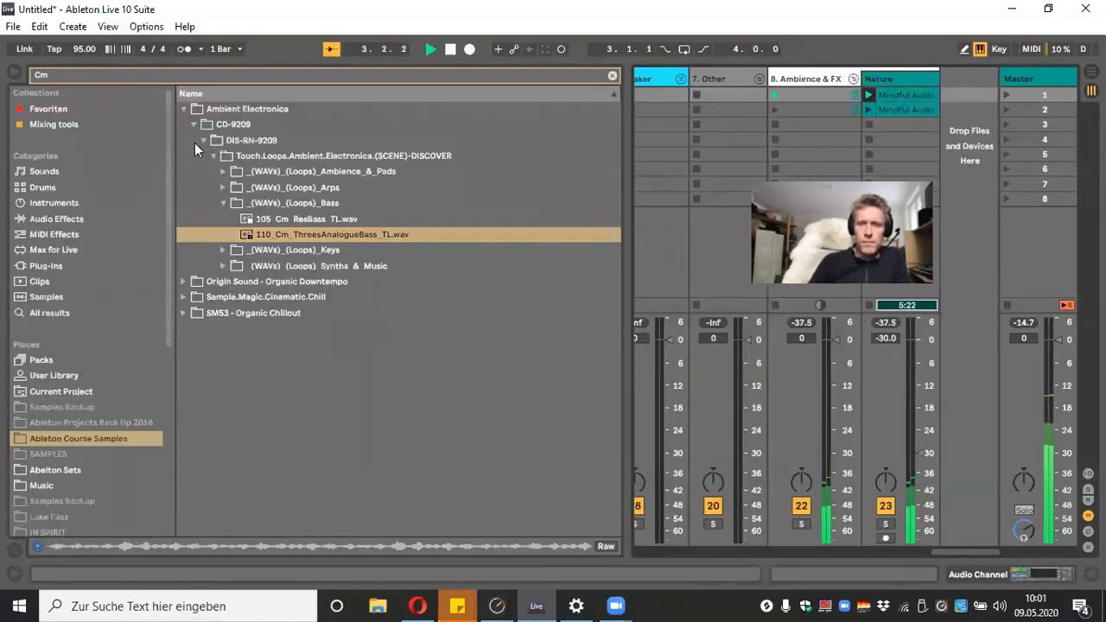
{"action": "left_click", "coordinate": [610, 76]}
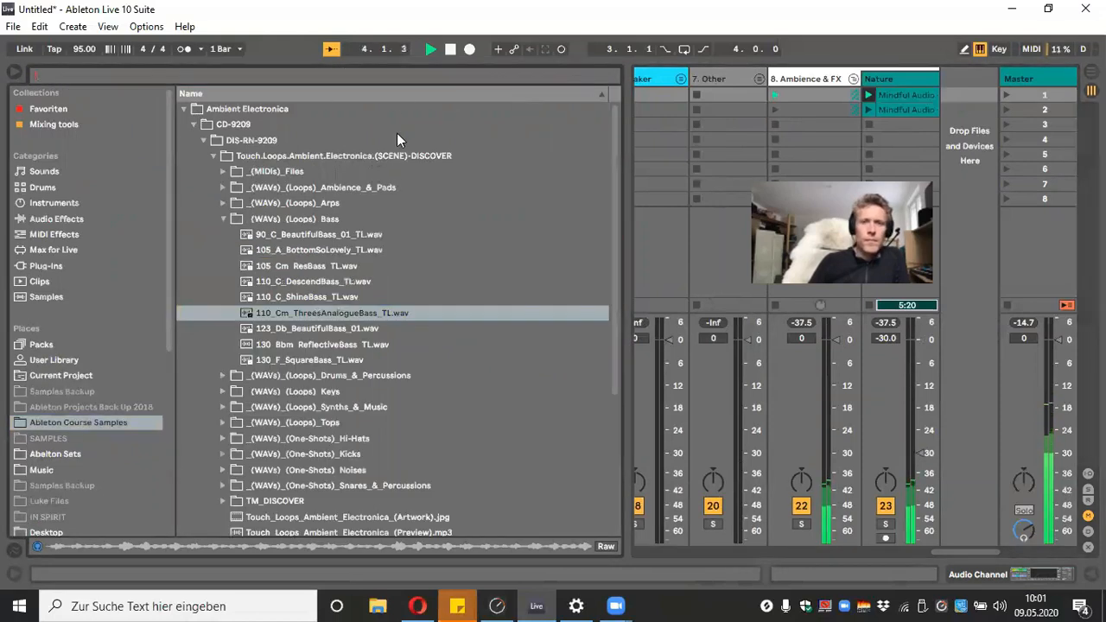
{"action": "left_click", "coordinate": [183, 109]}
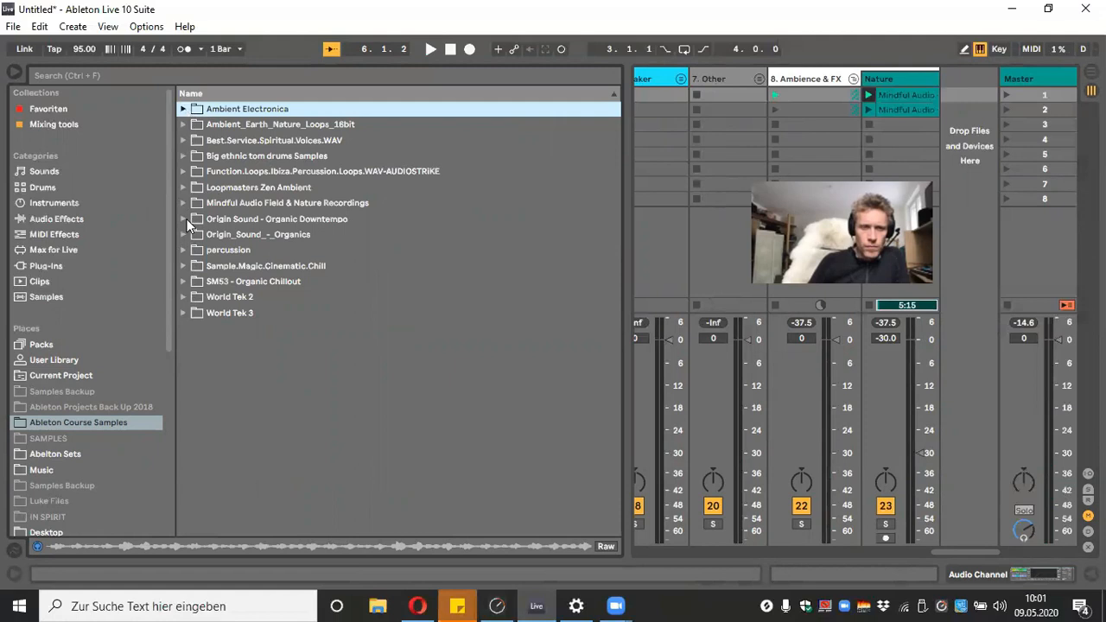
Restart playback and expand the Perc_Tops folder under Drum Loops in Origin Sound - Organic Downtempo
{"action": "key", "text": "space"}
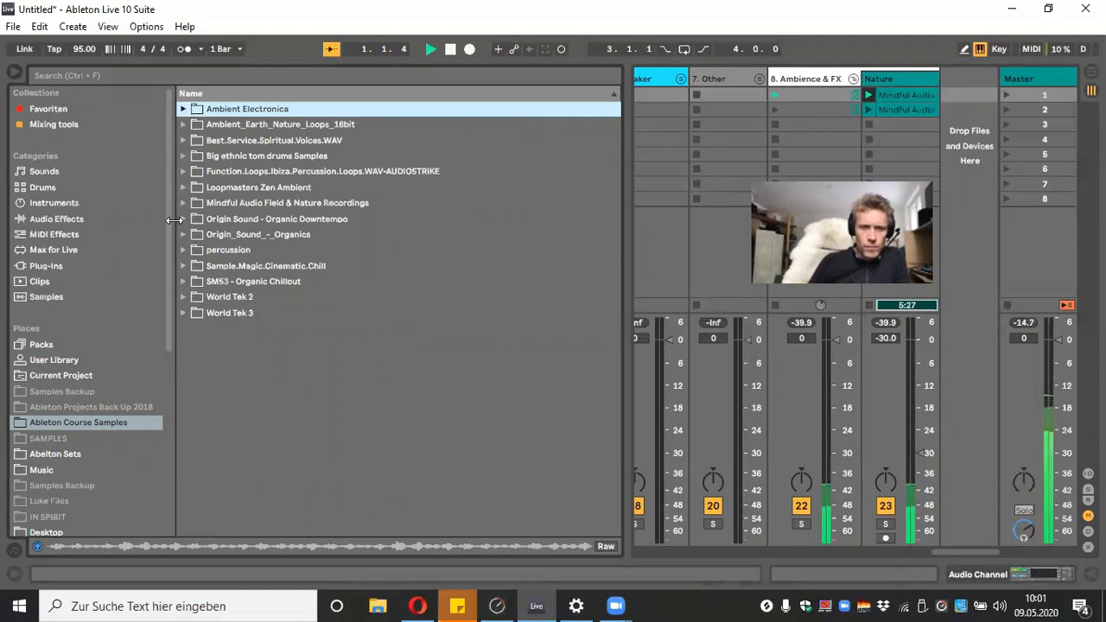
{"action": "left_click", "coordinate": [183, 219]}
{"action": "left_click", "coordinate": [194, 250]}
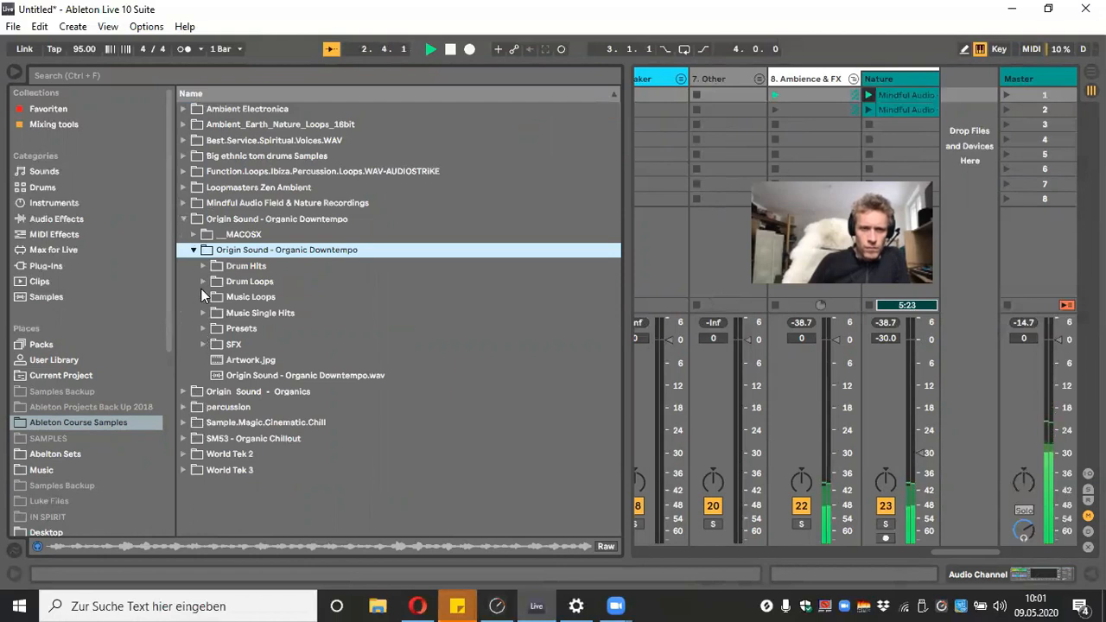
{"action": "left_click", "coordinate": [203, 281]}
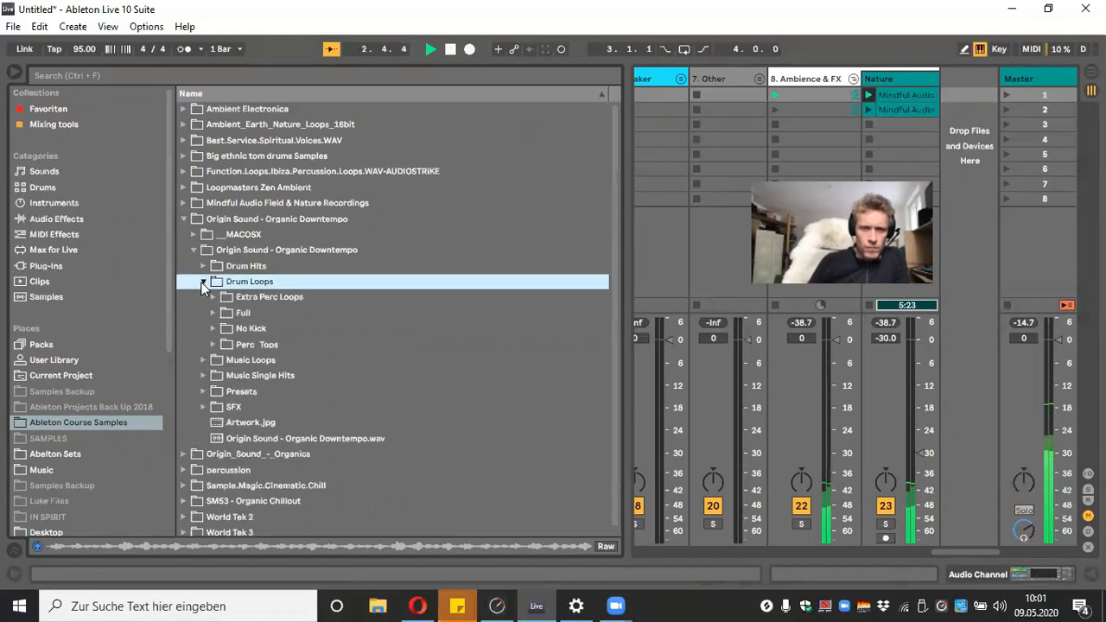
{"action": "left_click", "coordinate": [215, 343]}
Audition OS_OD_115_Drum Loop 18, 19, 20 and 21 (Perc+Tops) against the playing set
{"action": "scroll", "coordinate": [519, 350], "scroll_direction": "down", "scroll_amount": 5}
{"action": "left_click", "coordinate": [379, 380]}
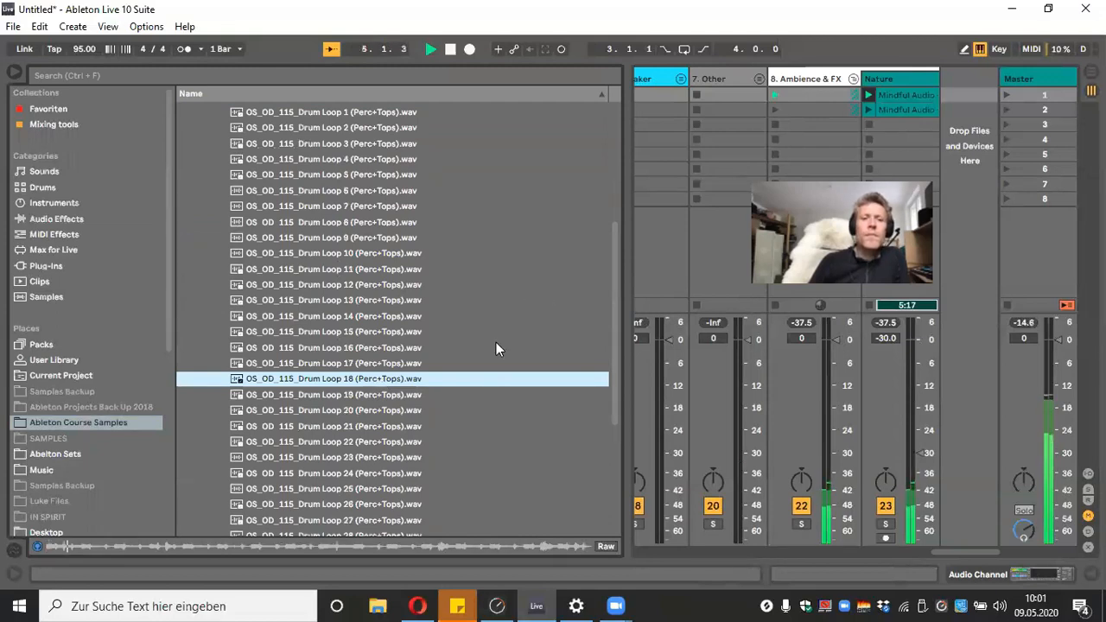
{"action": "left_click", "coordinate": [395, 394]}
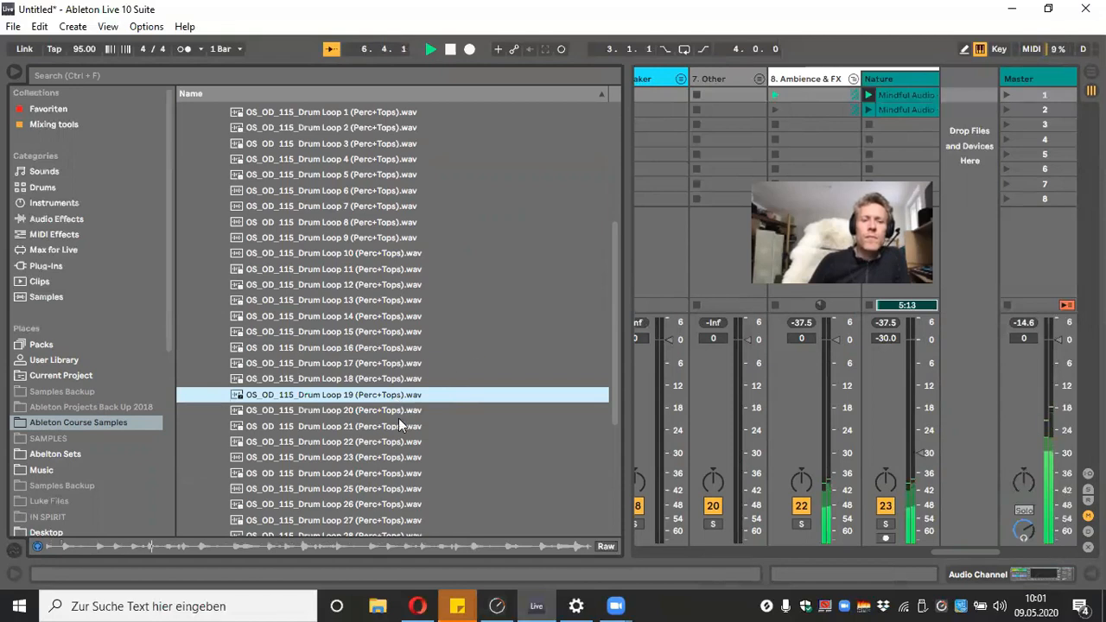
{"action": "left_click", "coordinate": [397, 410]}
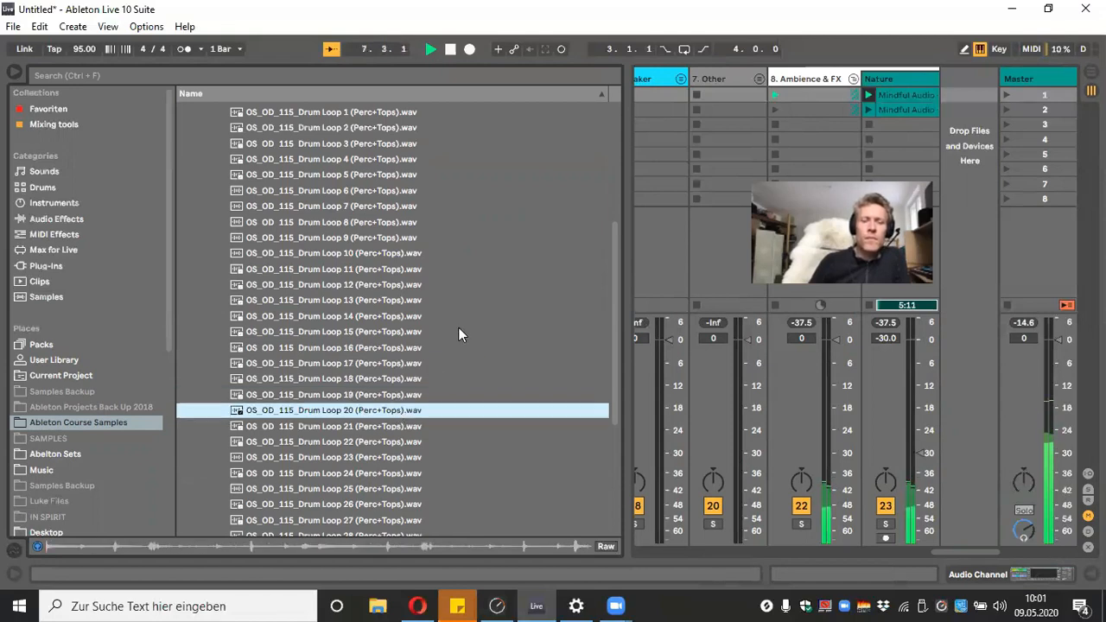
{"action": "scroll", "coordinate": [458, 329], "scroll_direction": "down", "scroll_amount": 2}
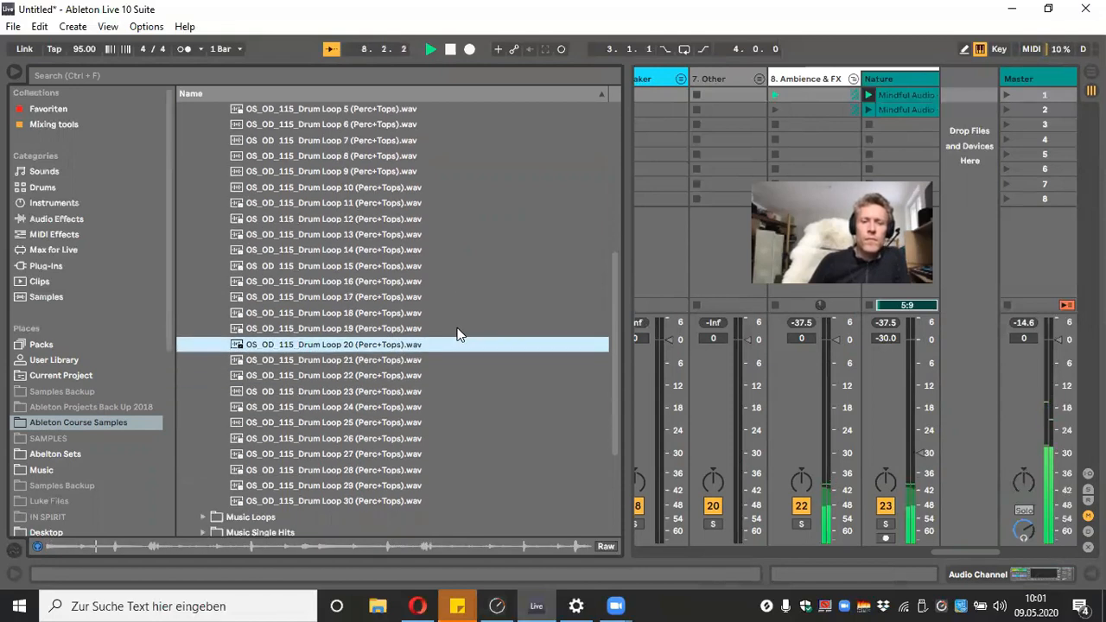
{"action": "left_click", "coordinate": [448, 50]}
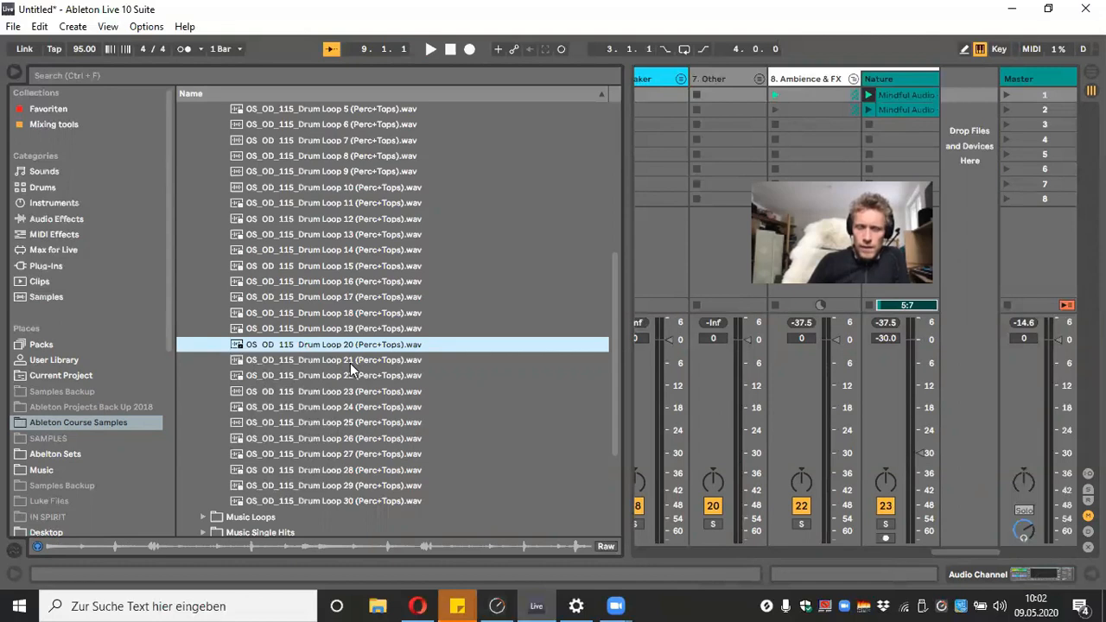
{"action": "key", "text": "space"}
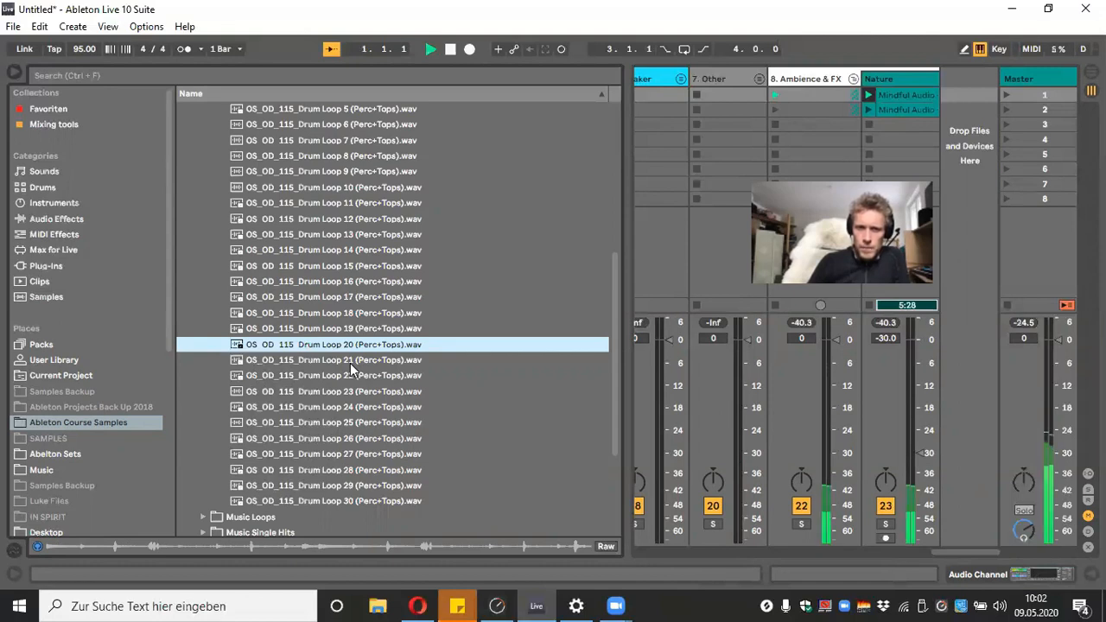
{"action": "left_click", "coordinate": [367, 360]}
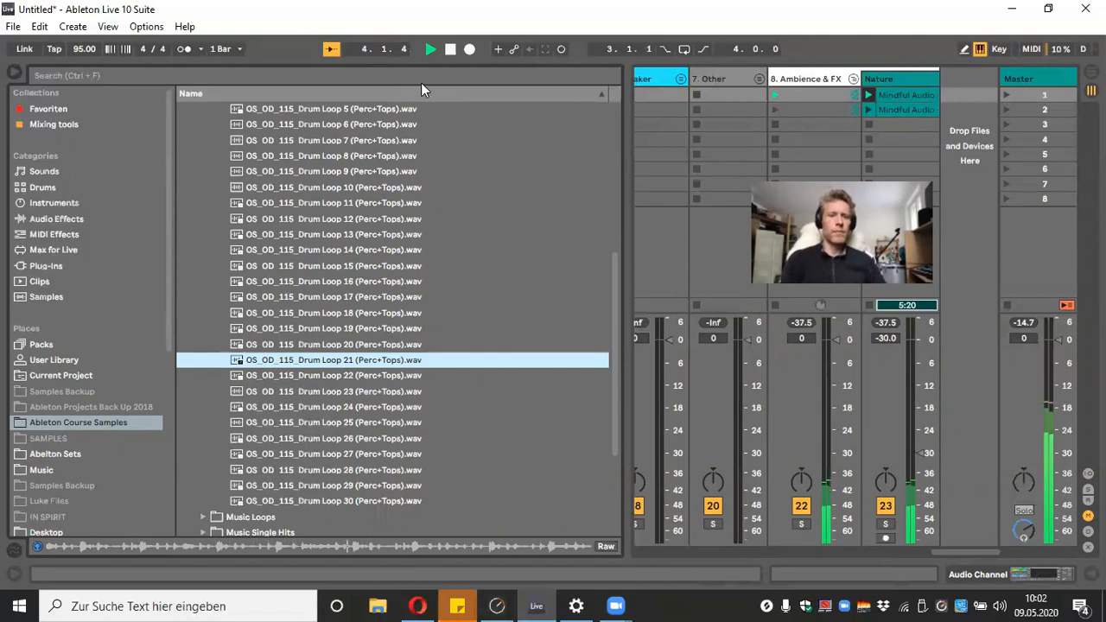
Insert an audio track after the kick track in the Drums group and add OS_OD_115_Drum Loop 21 (Perc+Tops).wav to its first slot
{"action": "left_click_drag", "start_coordinate": [964, 551], "coordinate": [679, 603]}
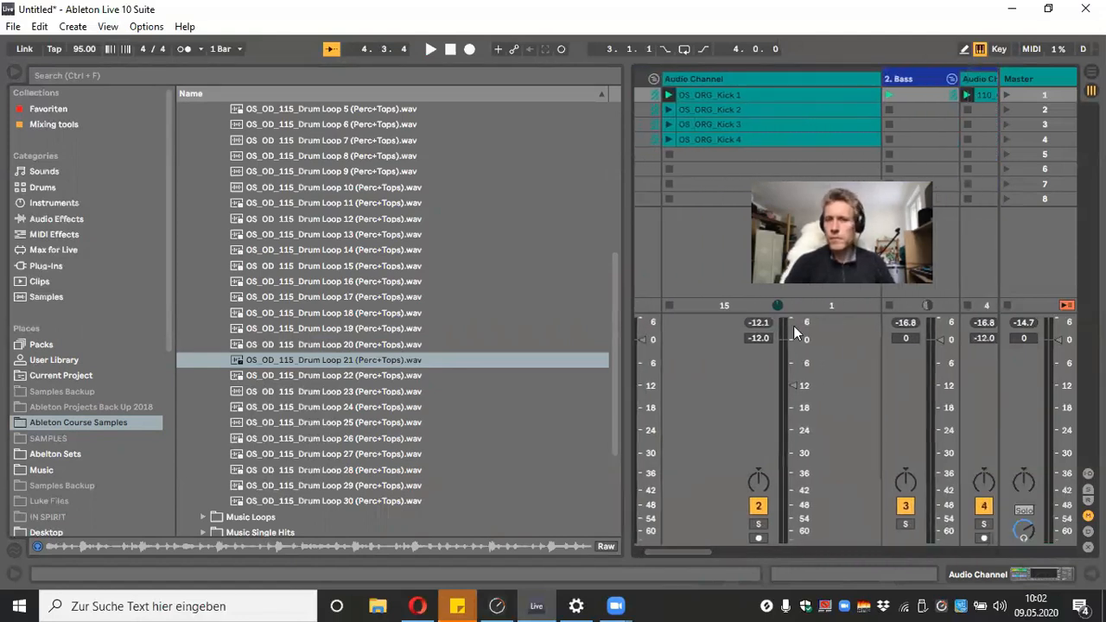
{"action": "right_click", "coordinate": [857, 79]}
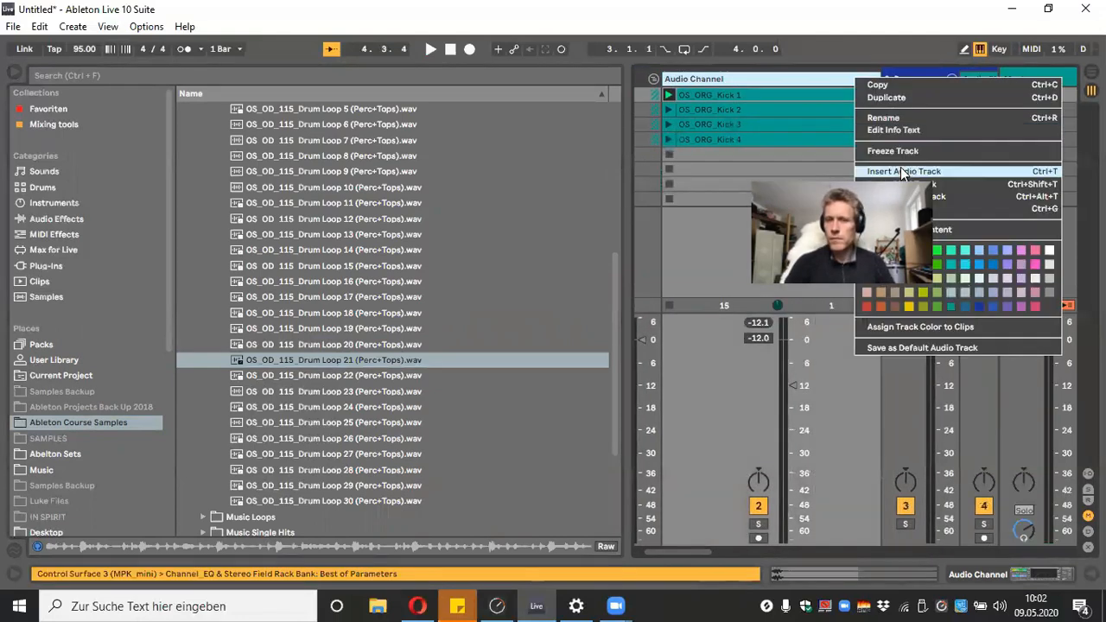
{"action": "left_click", "coordinate": [902, 171]}
{"action": "left_click_drag", "start_coordinate": [358, 360], "coordinate": [896, 101]}
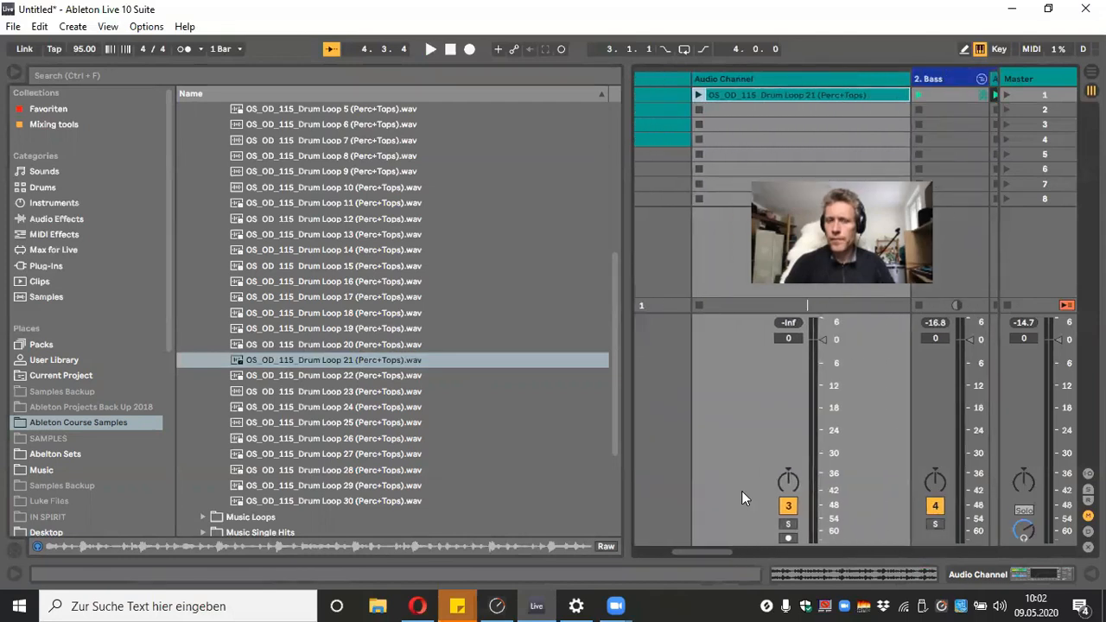
Launch the Drum Loop 21 clip, hide the browser and set the clip's track volume to -12 dB
{"action": "key", "text": "Return"}
{"action": "left_click_drag", "start_coordinate": [823, 341], "coordinate": [823, 404]}
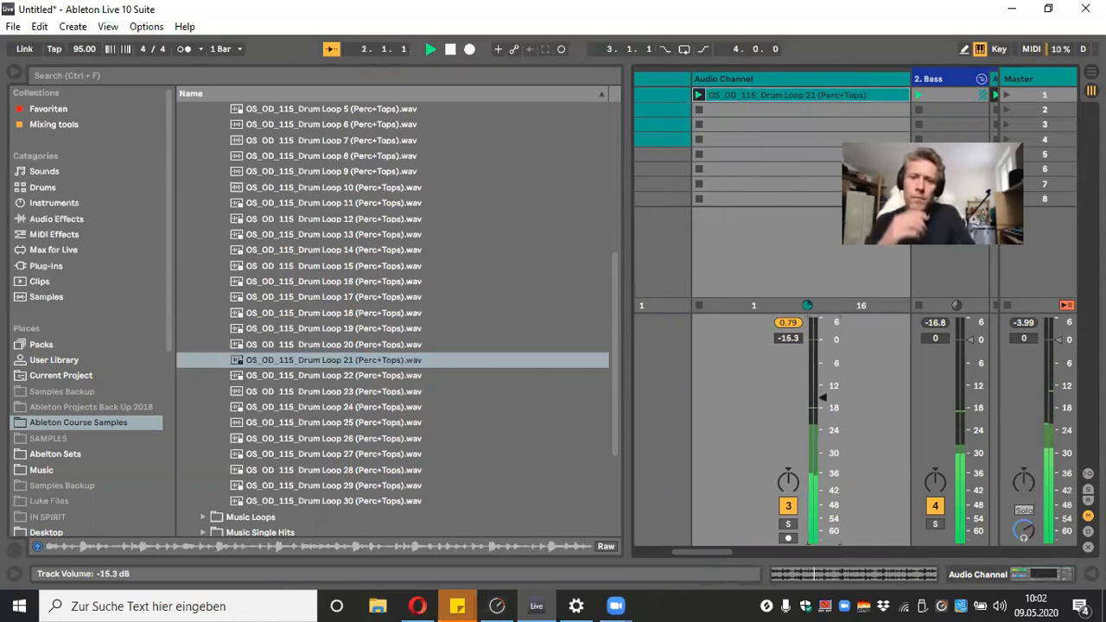
{"action": "left_click_drag", "start_coordinate": [823, 403], "coordinate": [823, 392]}
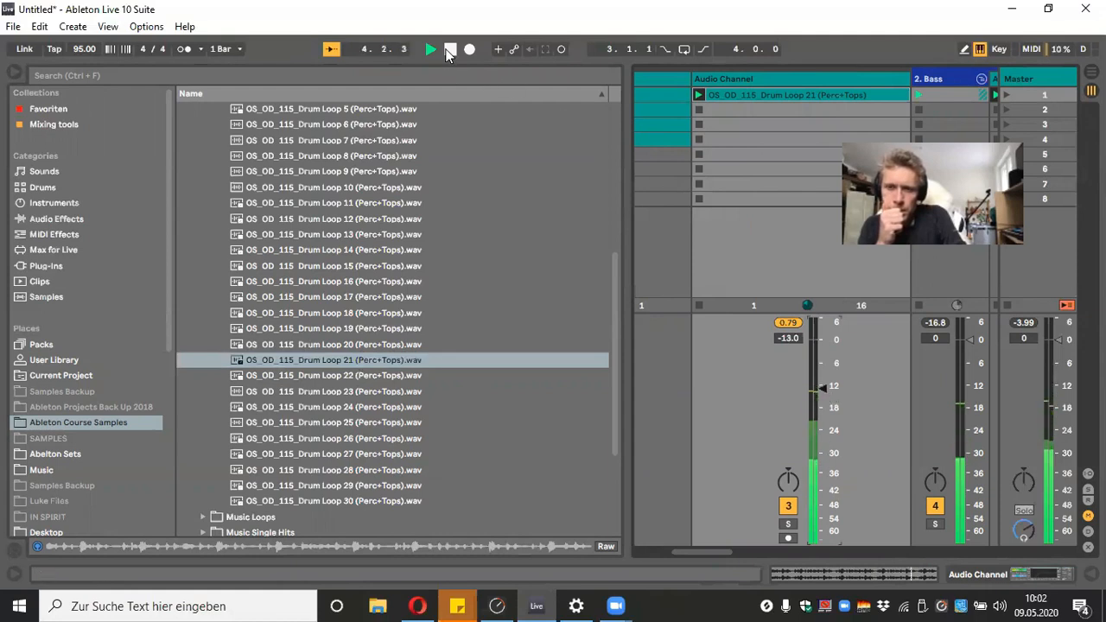
{"action": "left_click", "coordinate": [14, 75]}
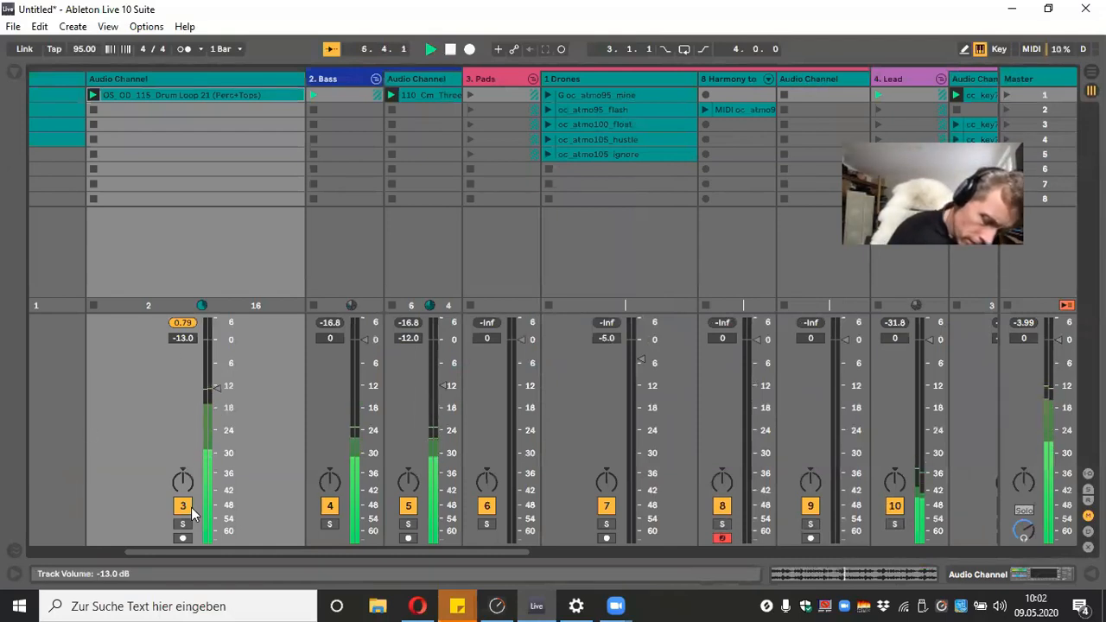
{"action": "left_click_drag", "start_coordinate": [192, 553], "coordinate": [81, 537]}
{"action": "left_click_drag", "start_coordinate": [458, 389], "coordinate": [459, 386]}
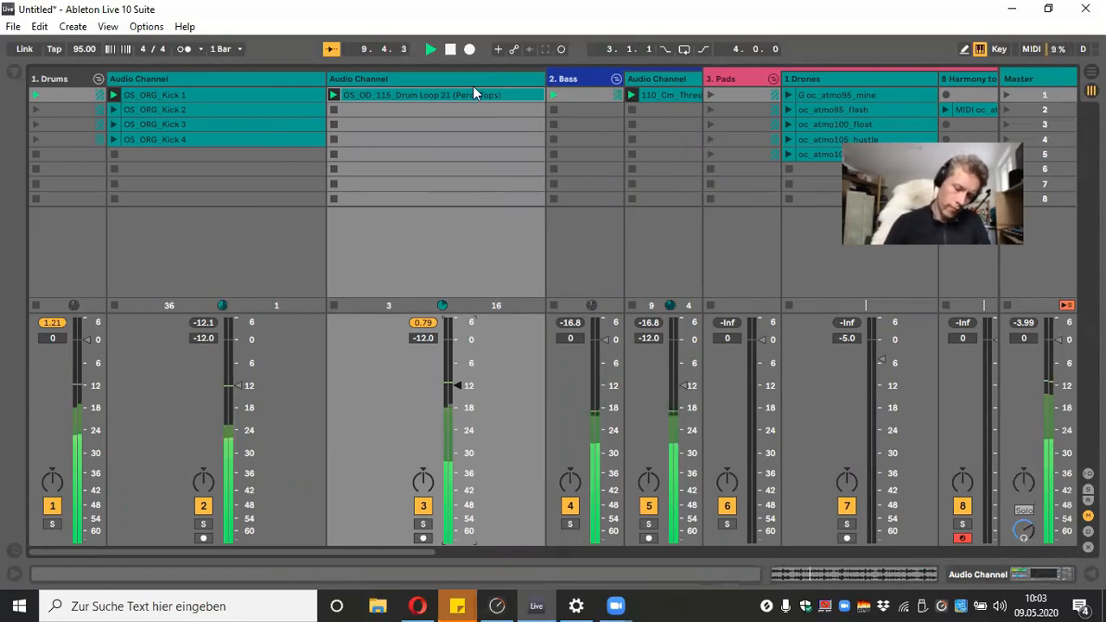
Show the browser, collapse the Perc_Tops folder and expand the No Kick drum loops folder
{"action": "left_click", "coordinate": [14, 71]}
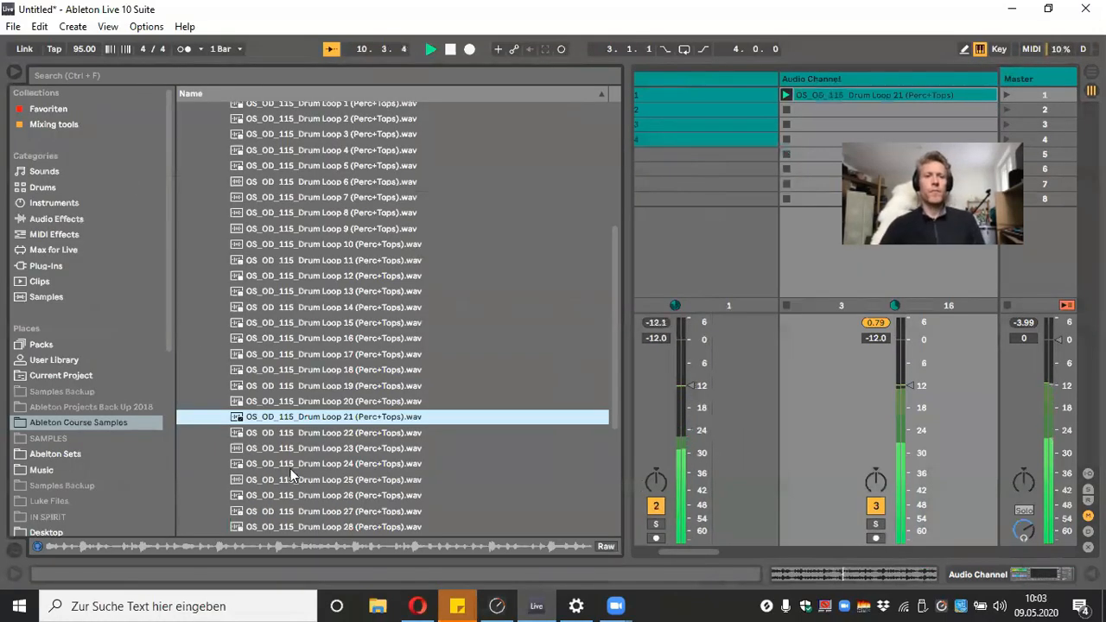
{"action": "scroll", "coordinate": [309, 382], "scroll_direction": "up", "scroll_amount": 3}
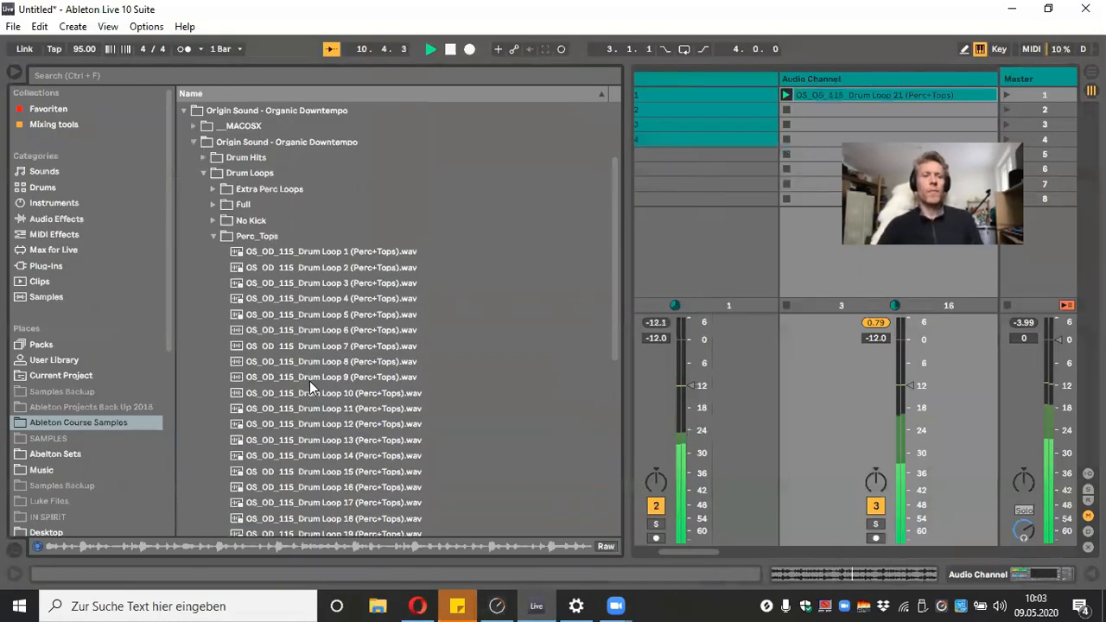
{"action": "left_click", "coordinate": [216, 237]}
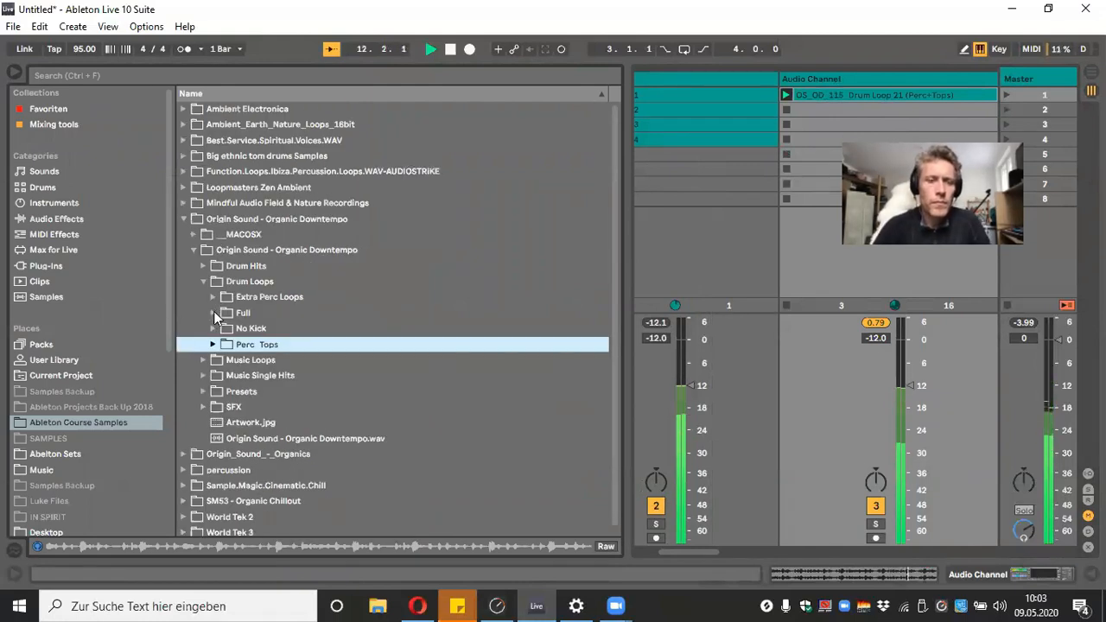
{"action": "left_click", "coordinate": [214, 328]}
{"action": "scroll", "coordinate": [358, 375], "scroll_direction": "down", "scroll_amount": 5}
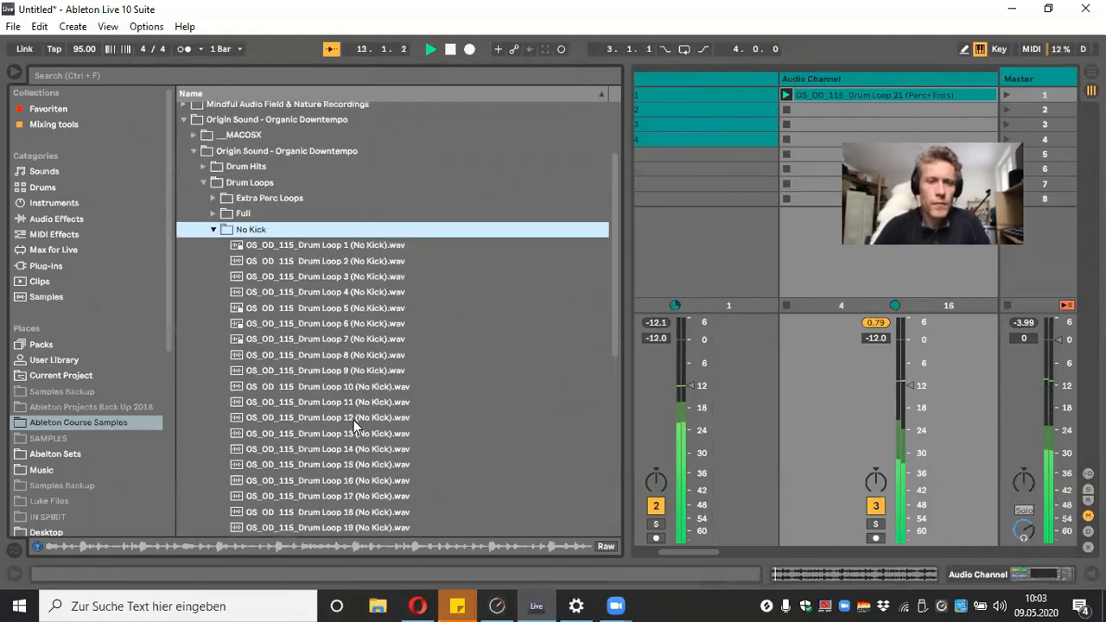
Audition OS_OD_115_Drum Loop 20, 21 and 26 (No Kick) against the playing set, then stop playback
{"action": "left_click", "coordinate": [363, 395]}
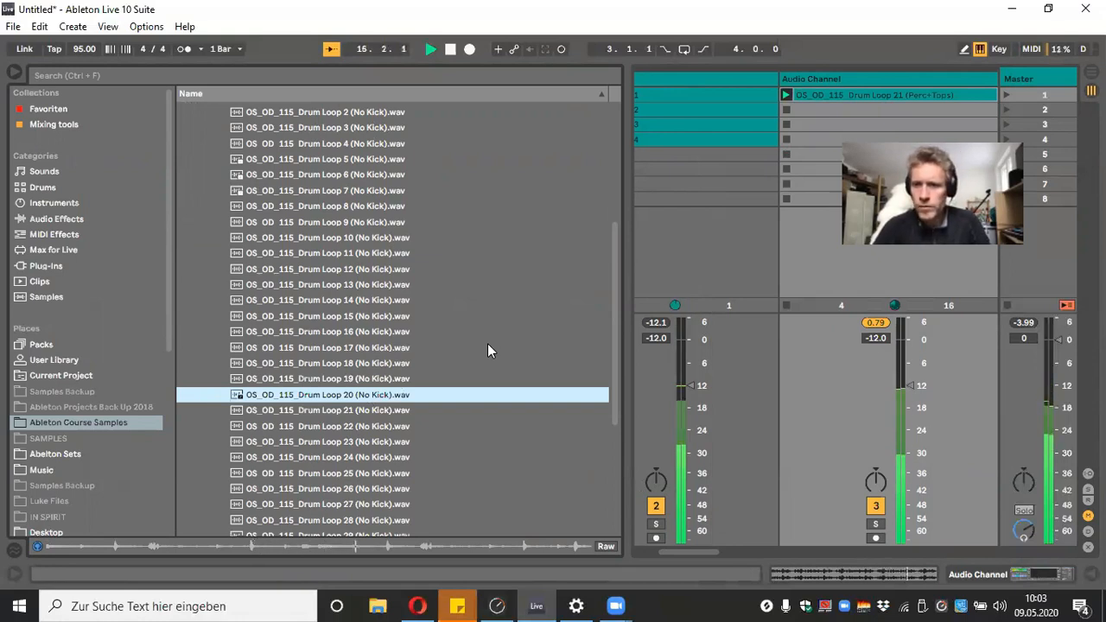
{"action": "left_click", "coordinate": [378, 408]}
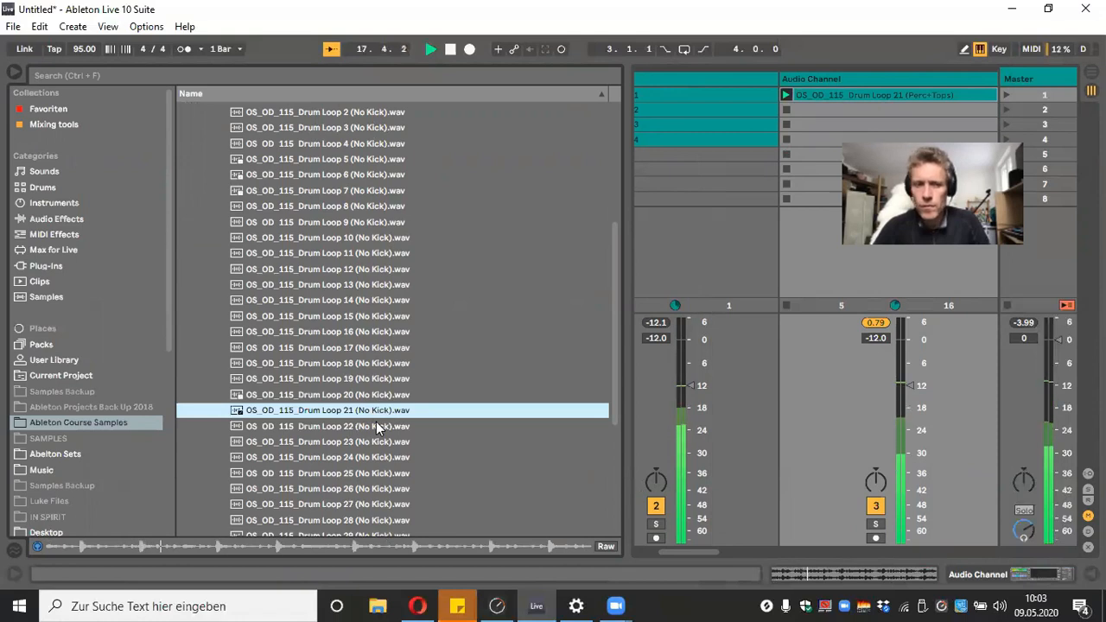
{"action": "left_click", "coordinate": [373, 490]}
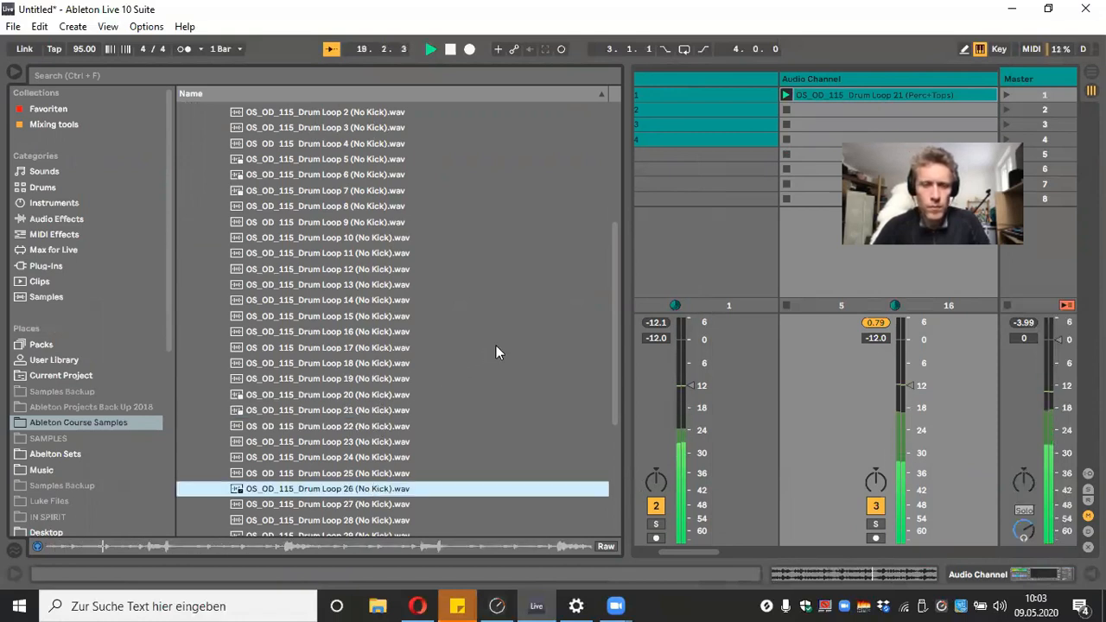
{"action": "left_click", "coordinate": [449, 50]}
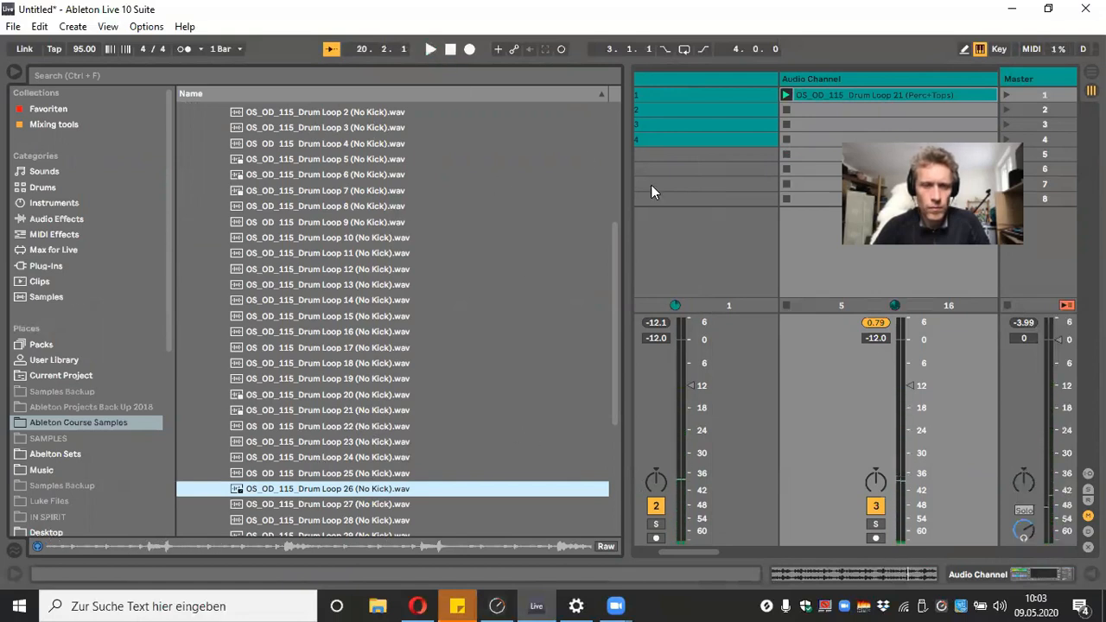
Narrow the browser and the Drum Loop 21 track, and insert a new audio track after it in the Drums group
{"action": "left_click_drag", "start_coordinate": [625, 204], "coordinate": [465, 198]}
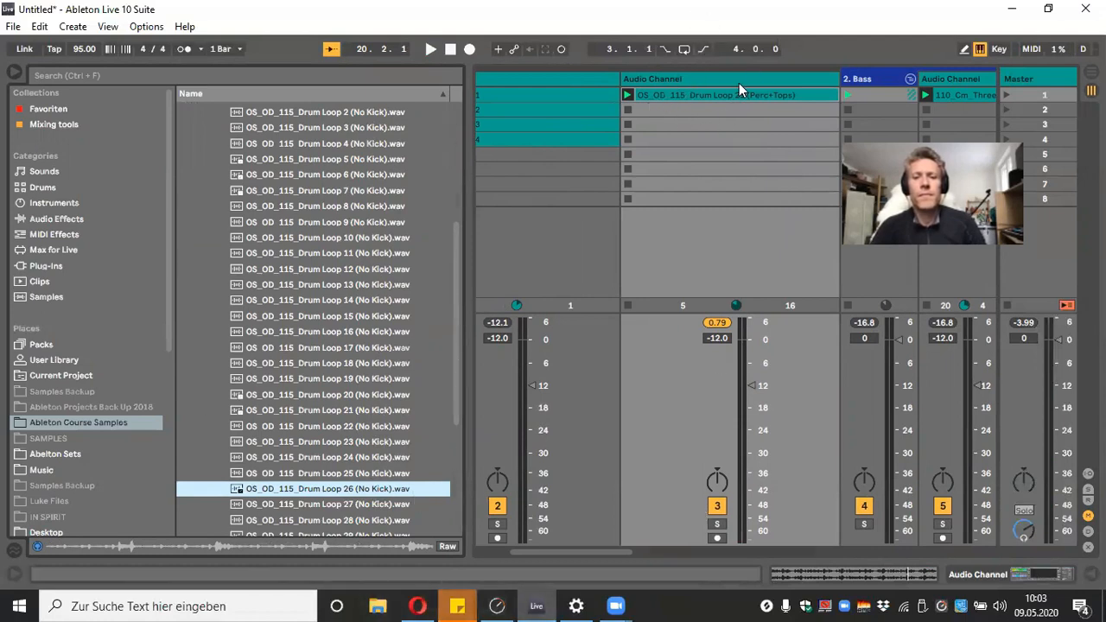
{"action": "left_click", "coordinate": [697, 91]}
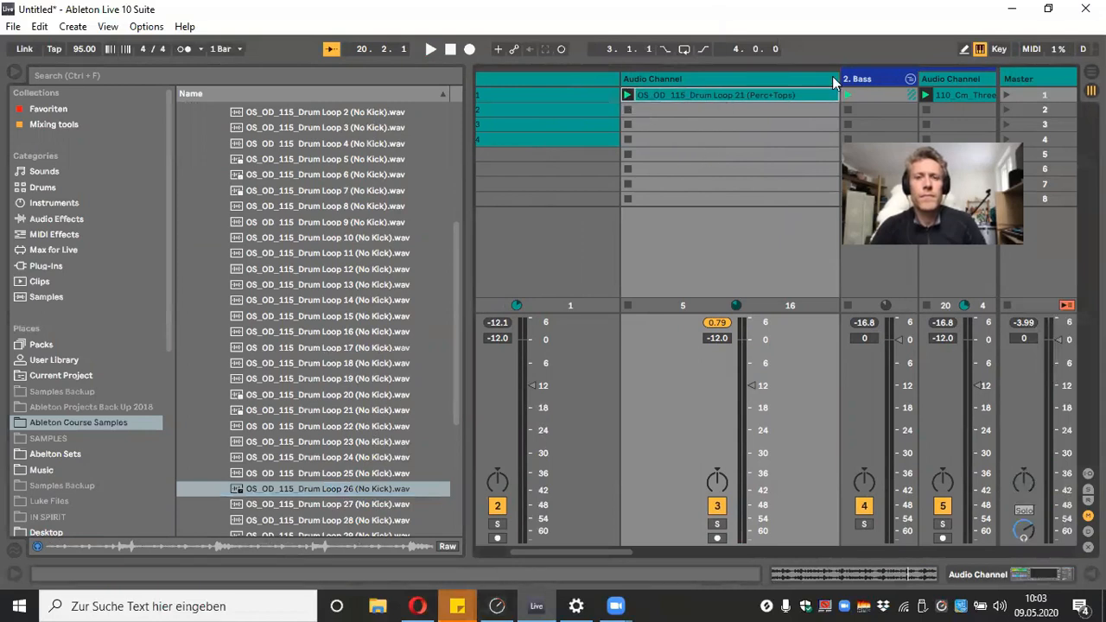
{"action": "left_click_drag", "start_coordinate": [835, 78], "coordinate": [791, 78]}
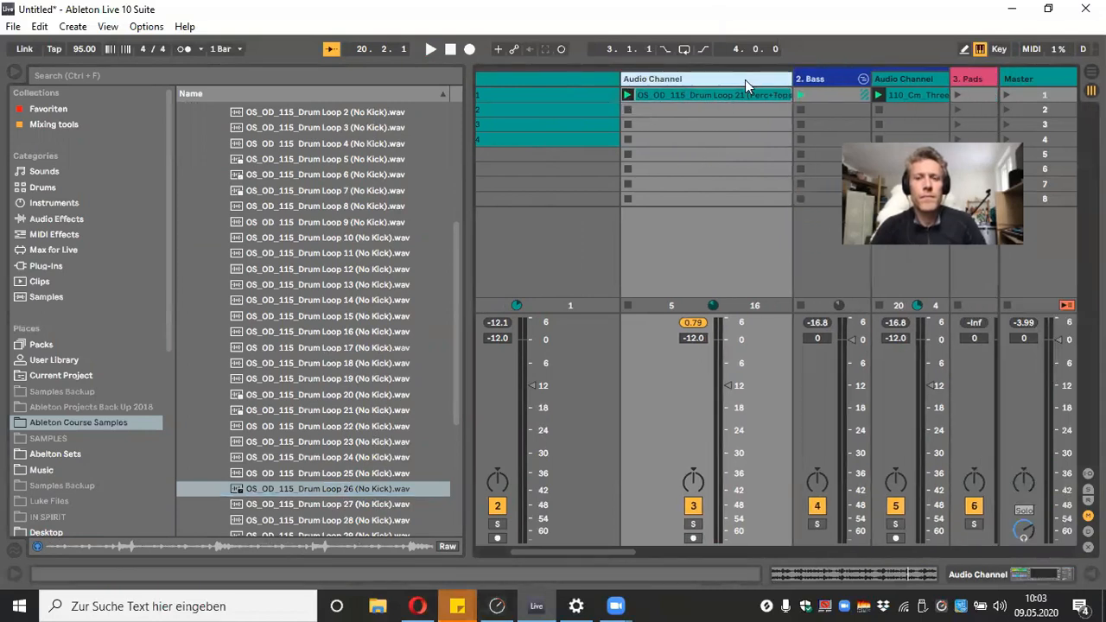
{"action": "right_click", "coordinate": [745, 80]}
{"action": "left_click", "coordinate": [778, 203]}
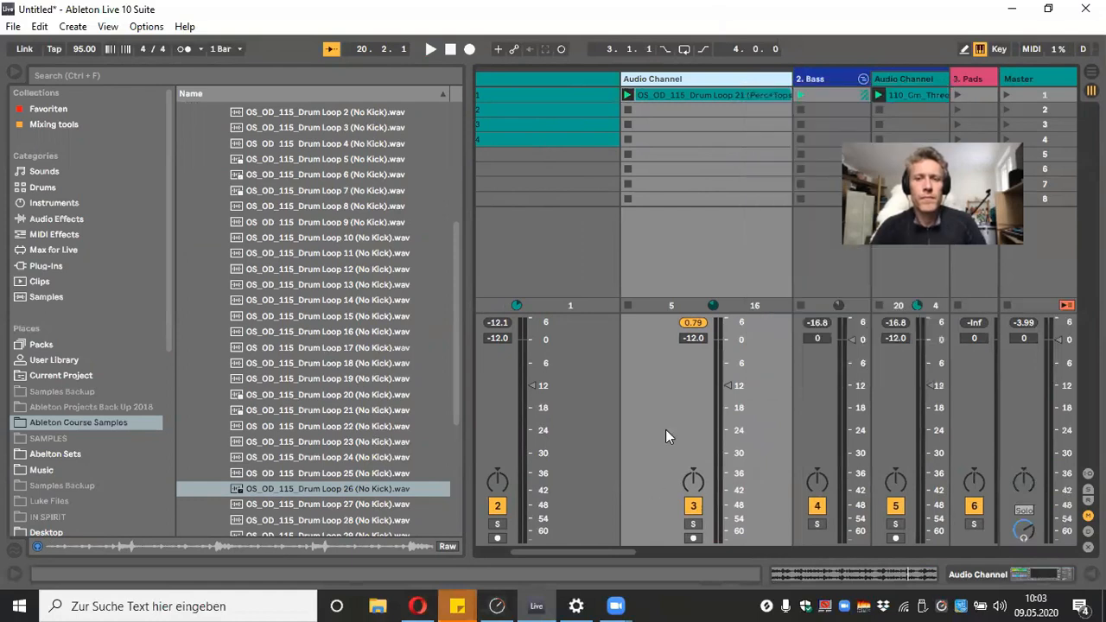
{"action": "scroll", "coordinate": [639, 506], "scroll_direction": "right", "scroll_amount": 3}
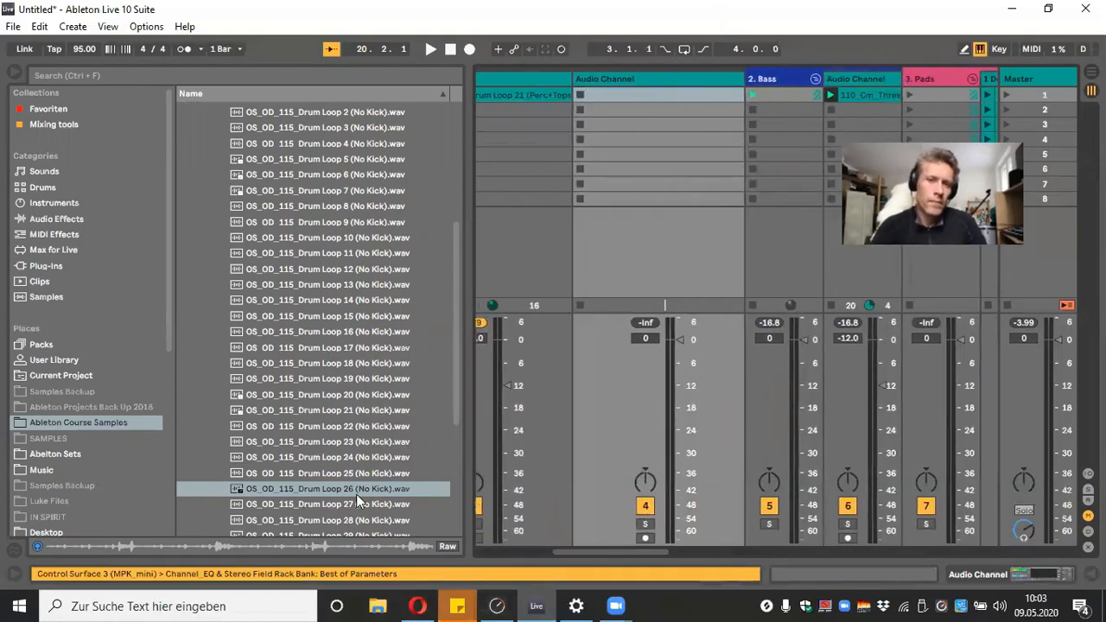
Place OS_OD_115_Drum Loop 26 (No Kick) in the new audio track at -15 dB and audition it in solo
{"action": "left_click_drag", "start_coordinate": [304, 486], "coordinate": [665, 98]}
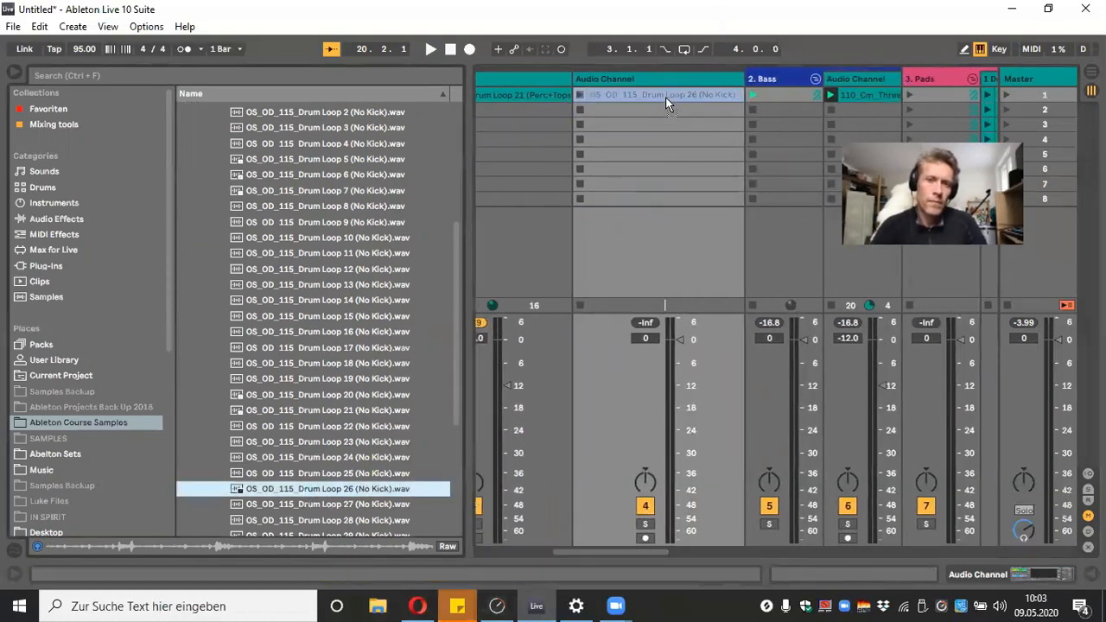
{"action": "left_click_drag", "start_coordinate": [682, 340], "coordinate": [680, 397]}
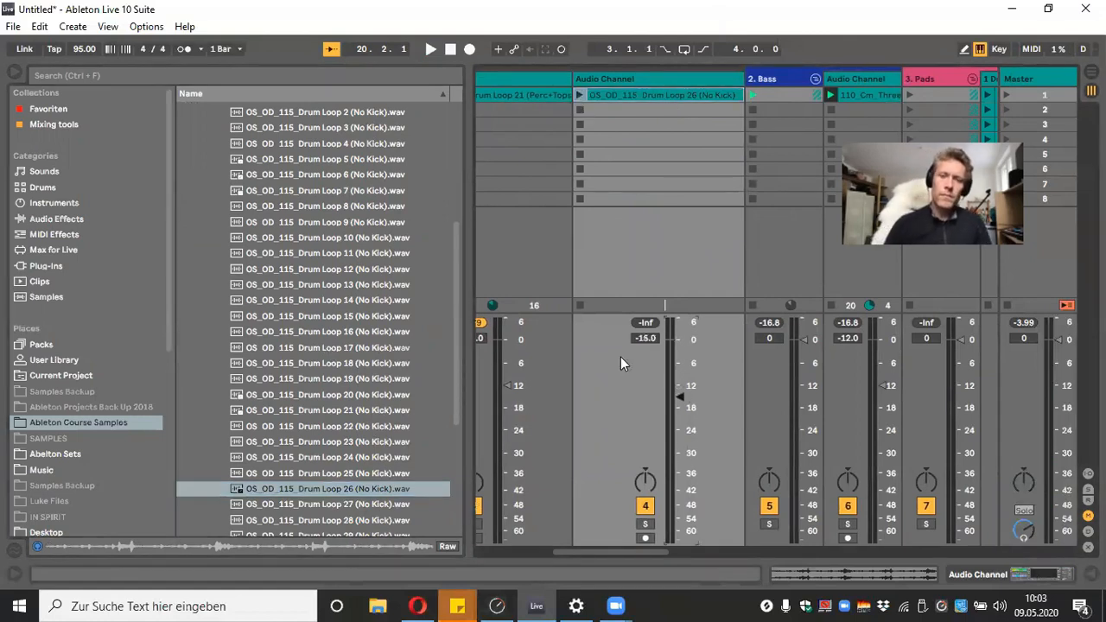
{"action": "left_click", "coordinate": [645, 524]}
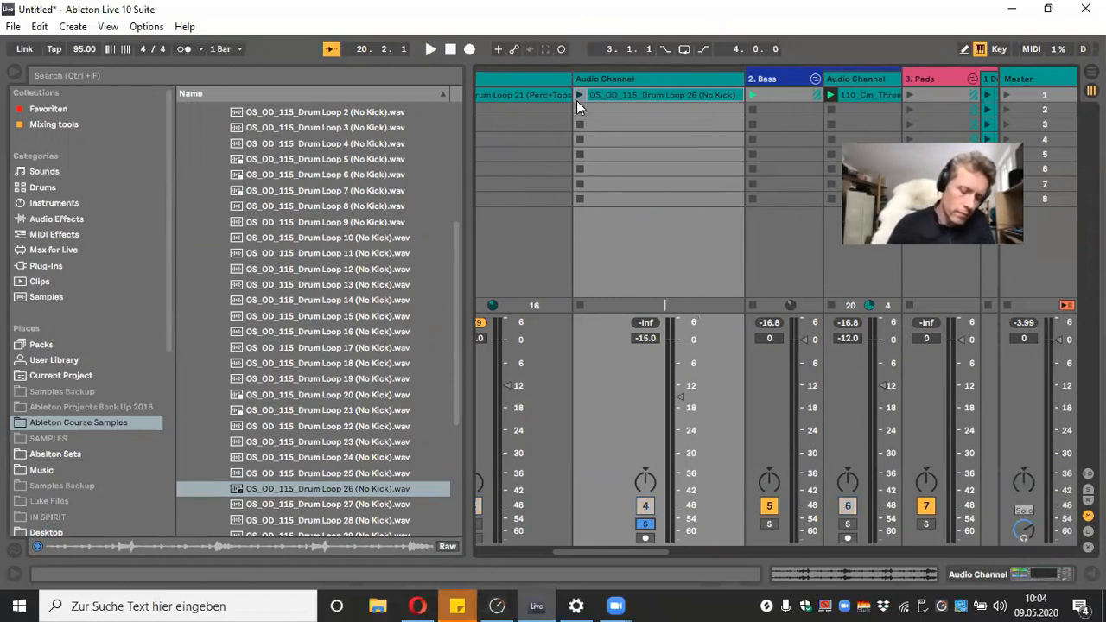
{"action": "left_click", "coordinate": [579, 96]}
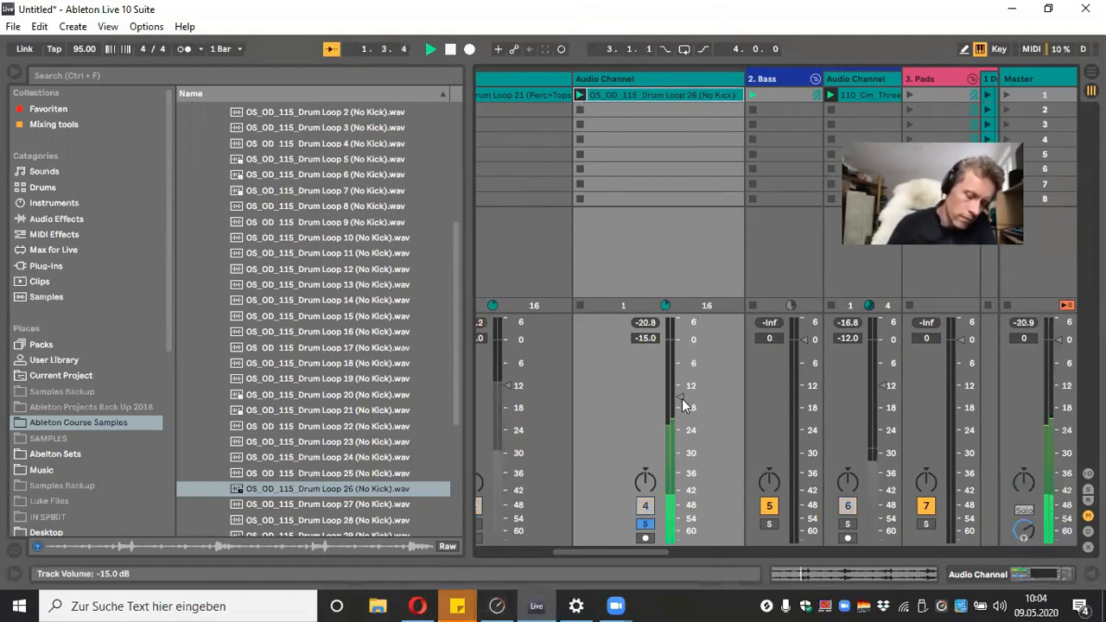
{"action": "left_click", "coordinate": [650, 521]}
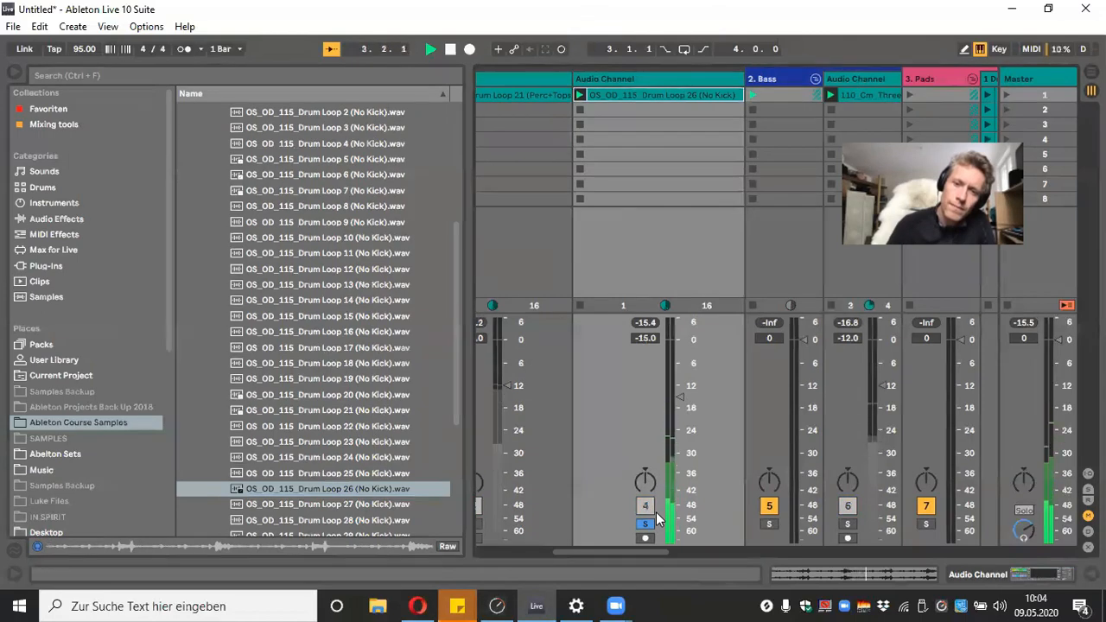
Deactivate the Drum Loop 21 track and raise the Drum Loop 26 track volume to -12 dB
{"action": "left_click_drag", "start_coordinate": [650, 552], "coordinate": [634, 552]}
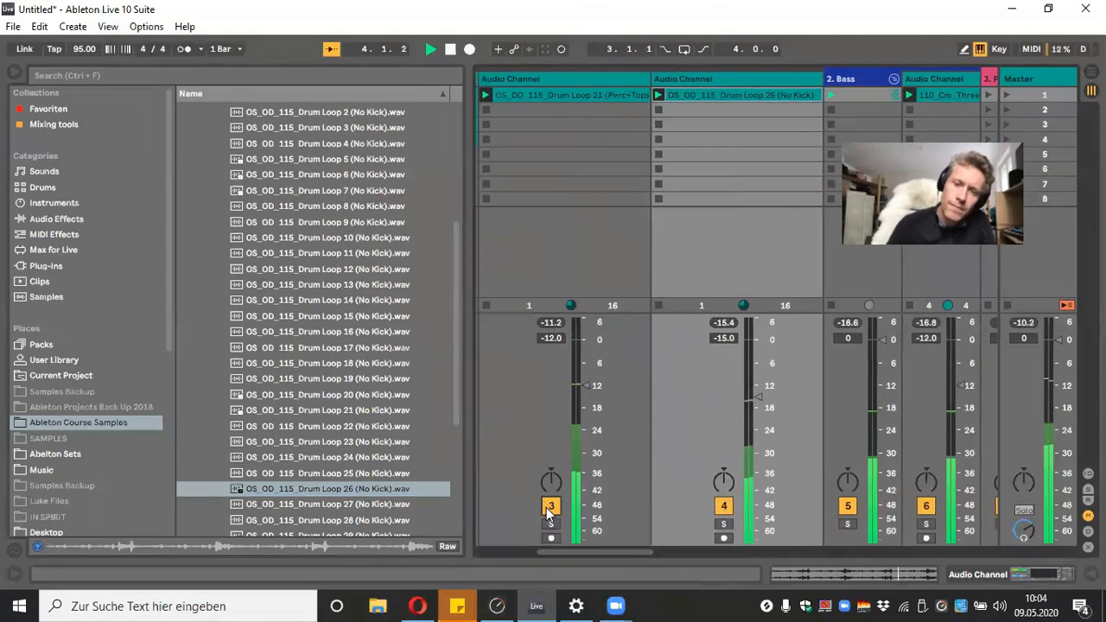
{"action": "left_click", "coordinate": [552, 507]}
{"action": "left_click_drag", "start_coordinate": [756, 399], "coordinate": [757, 387]}
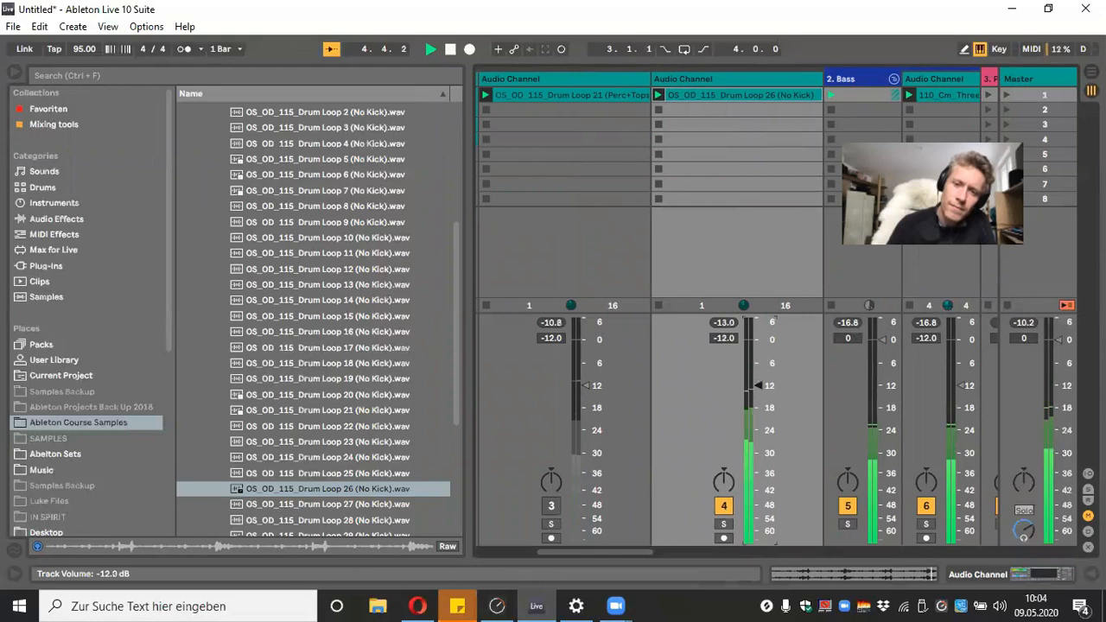
Inspect the Drum Loop 26 clip's waveform, and hide the clip view and the browser
{"action": "double_click", "coordinate": [748, 93]}
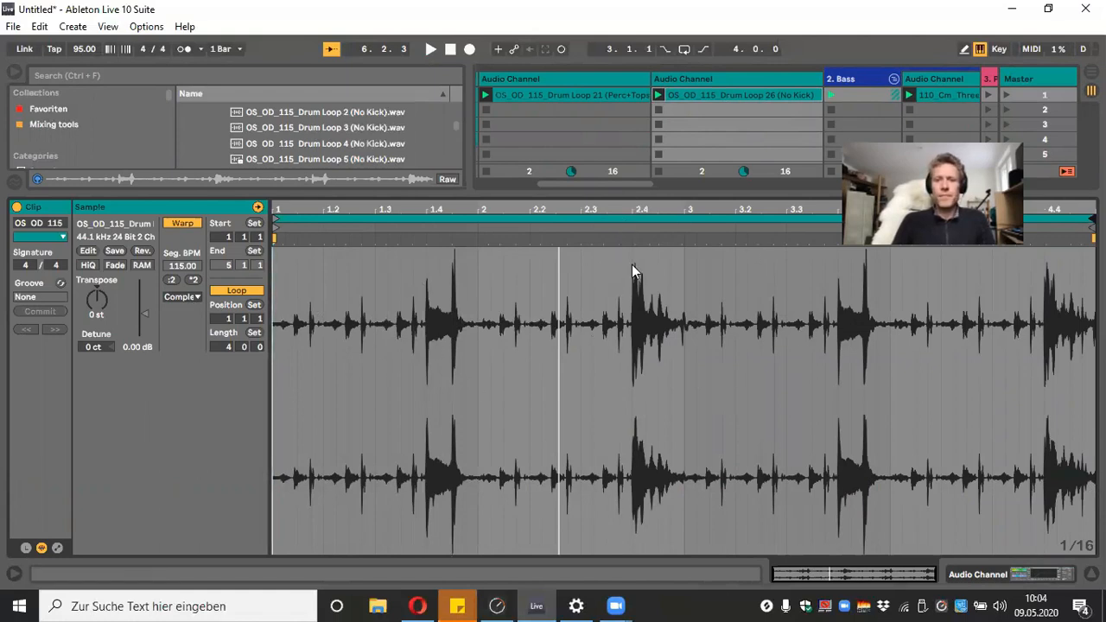
{"action": "left_click", "coordinate": [683, 93]}
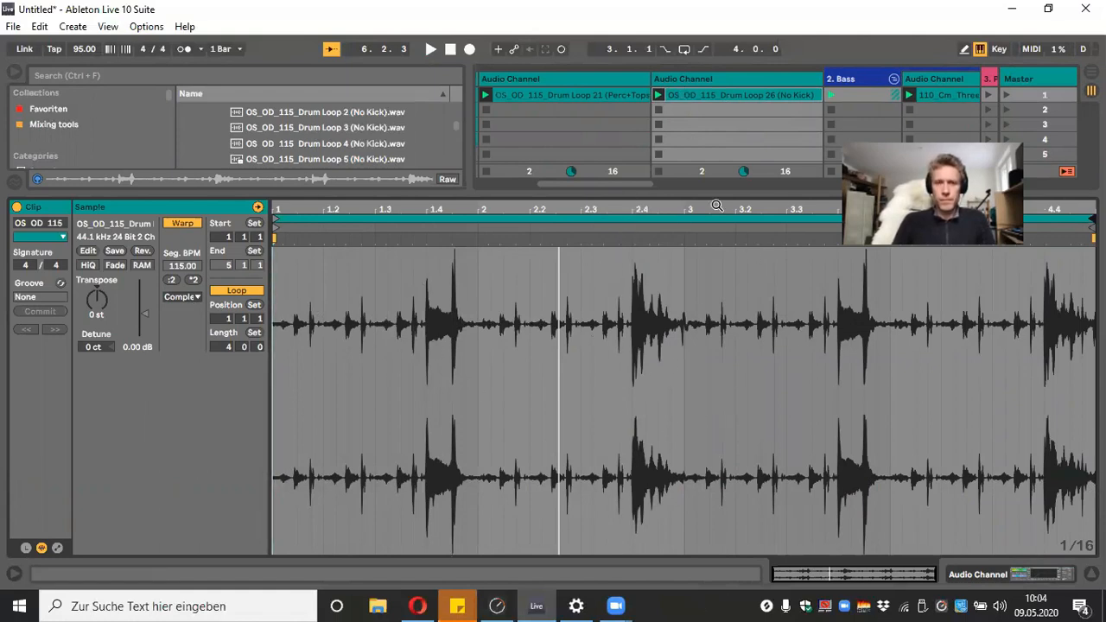
{"action": "left_click", "coordinate": [1091, 574]}
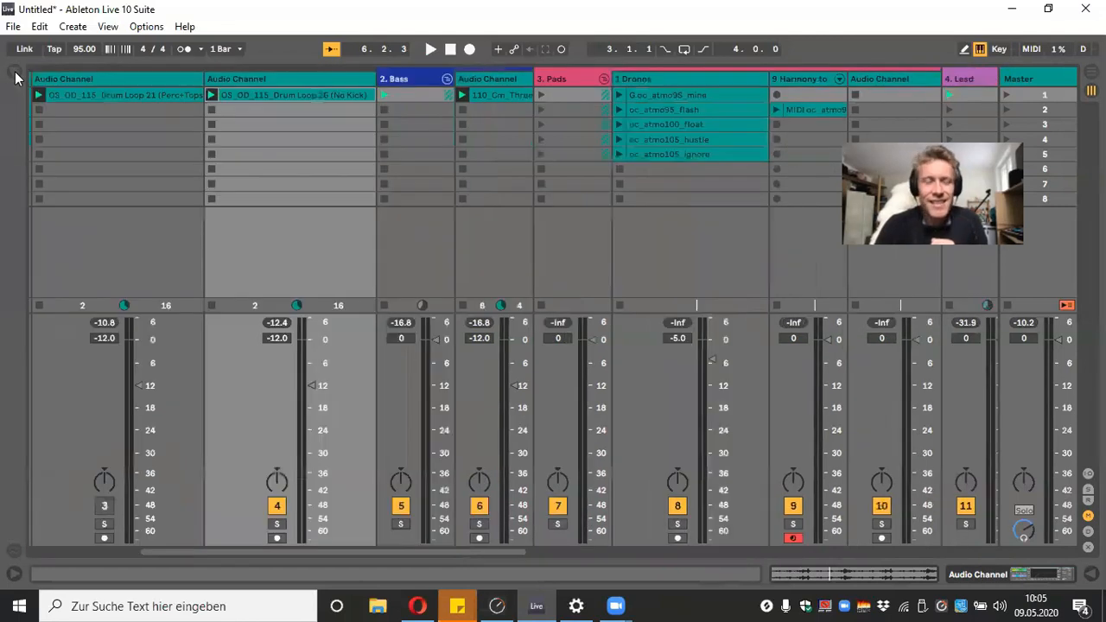
{"action": "left_click", "coordinate": [15, 73]}
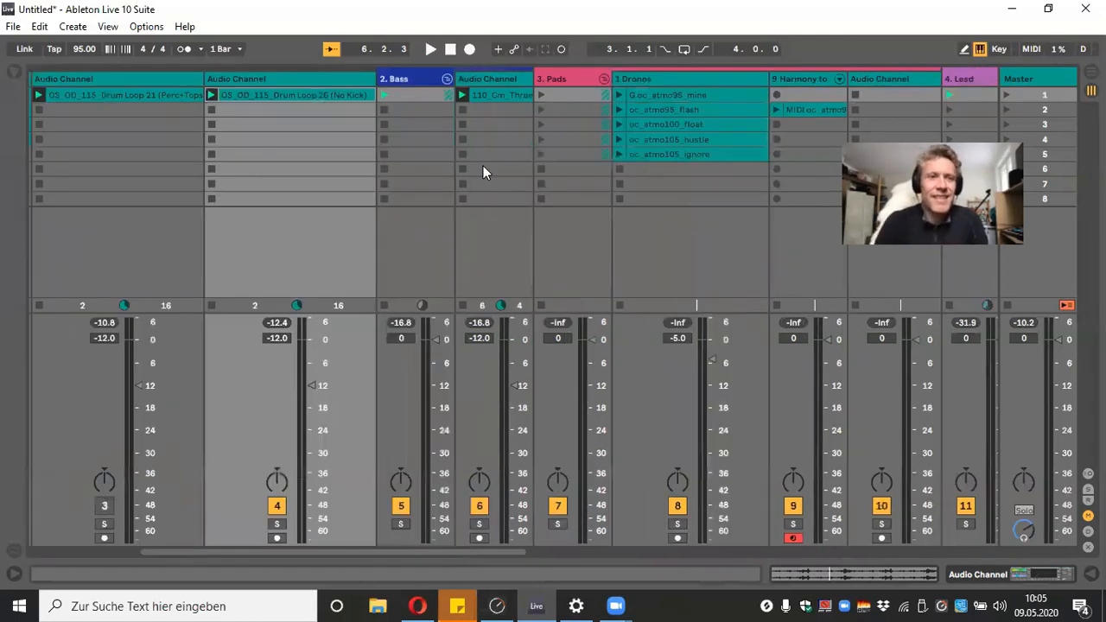
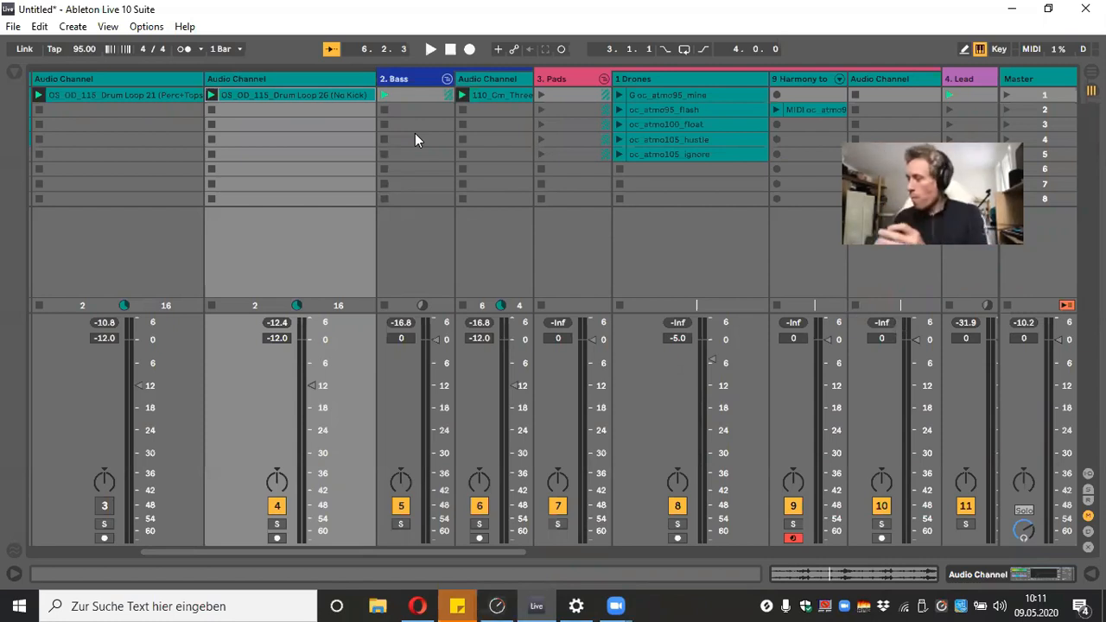
Play the set briefly and shorten the Drum Loop 26 clip's loop to two bars, then to a length of 1.3.0
{"action": "key", "text": "space"}
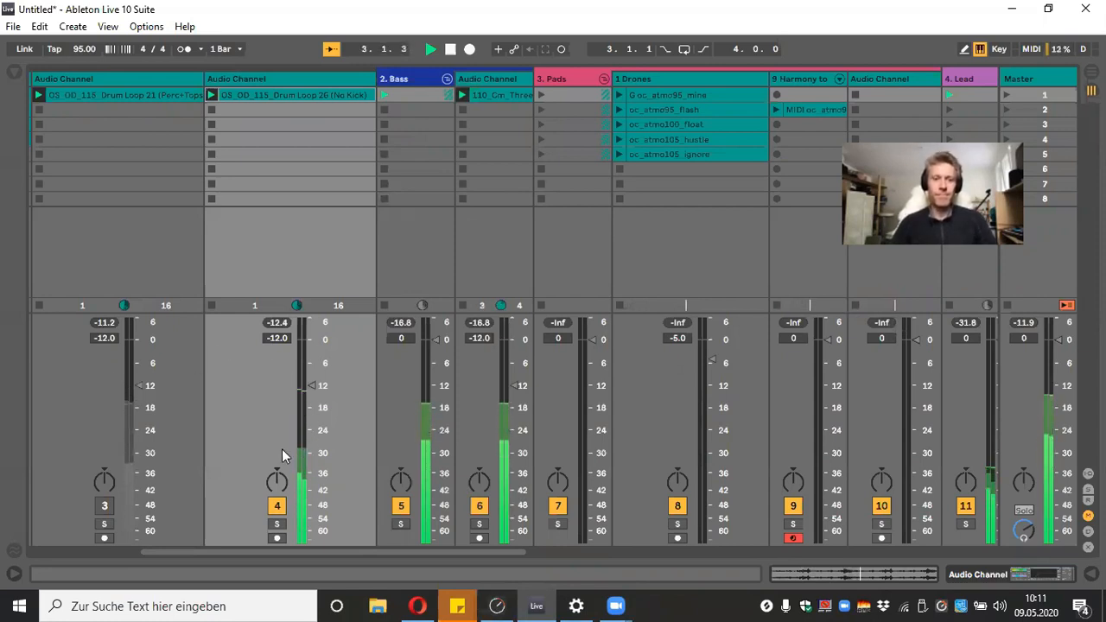
{"action": "key", "text": "space"}
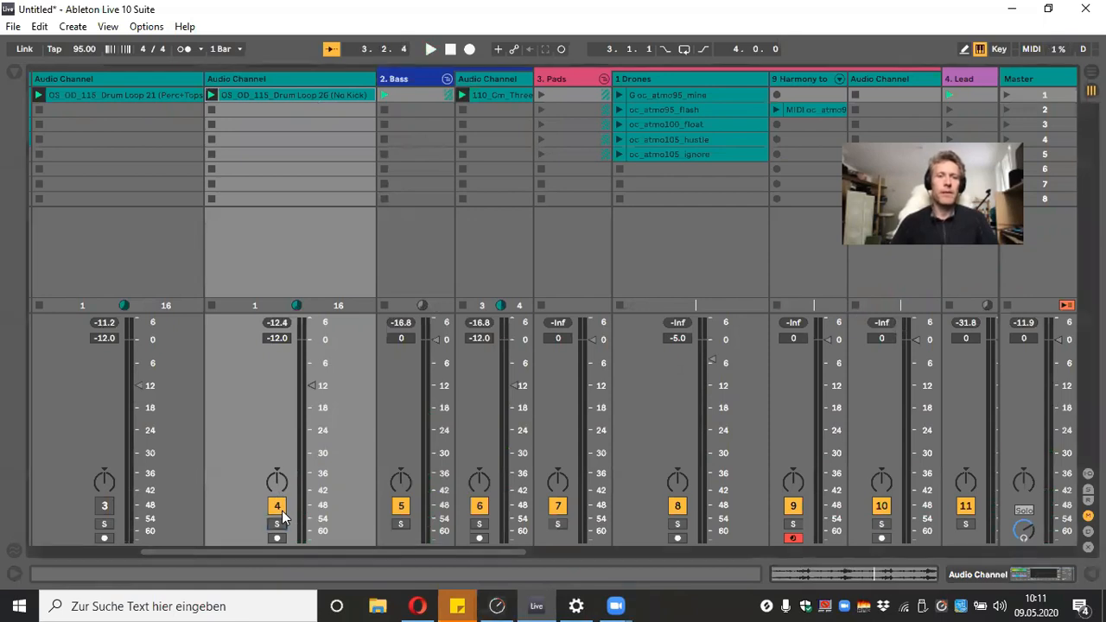
{"action": "double_click", "coordinate": [274, 95]}
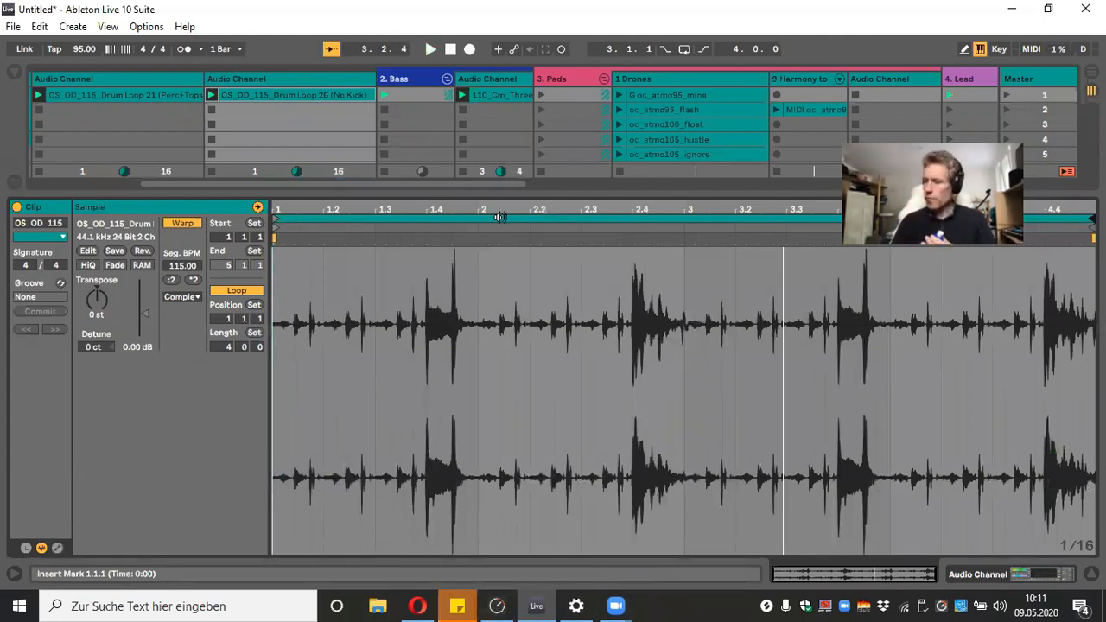
{"action": "left_click", "coordinate": [210, 93]}
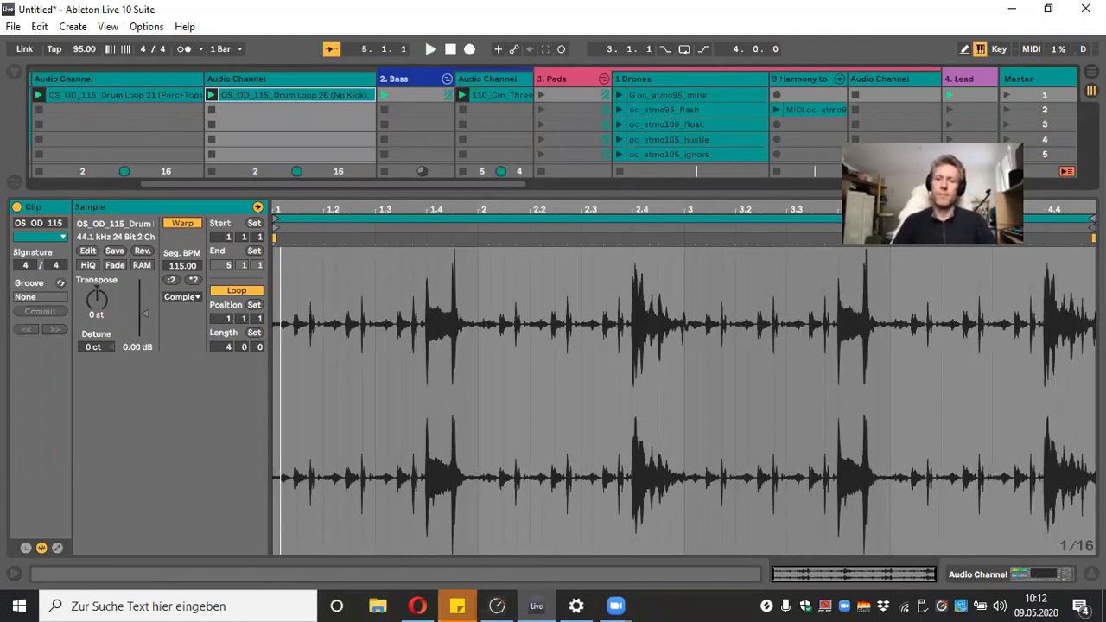
{"action": "left_click_drag", "start_coordinate": [1093, 219], "coordinate": [684, 266]}
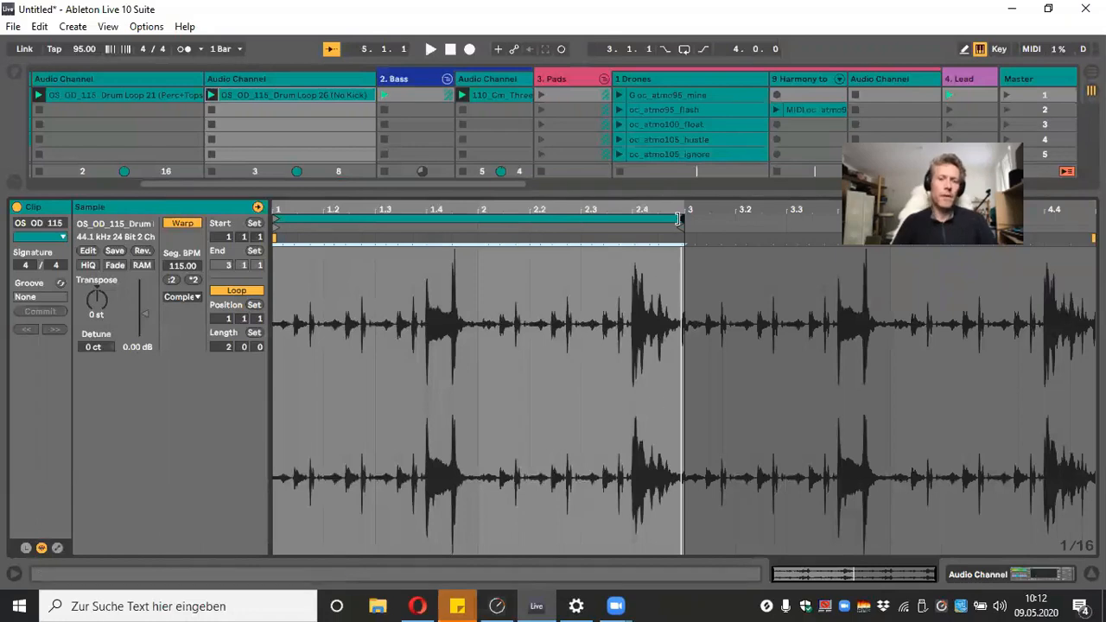
{"action": "left_click_drag", "start_coordinate": [677, 219], "coordinate": [628, 218]}
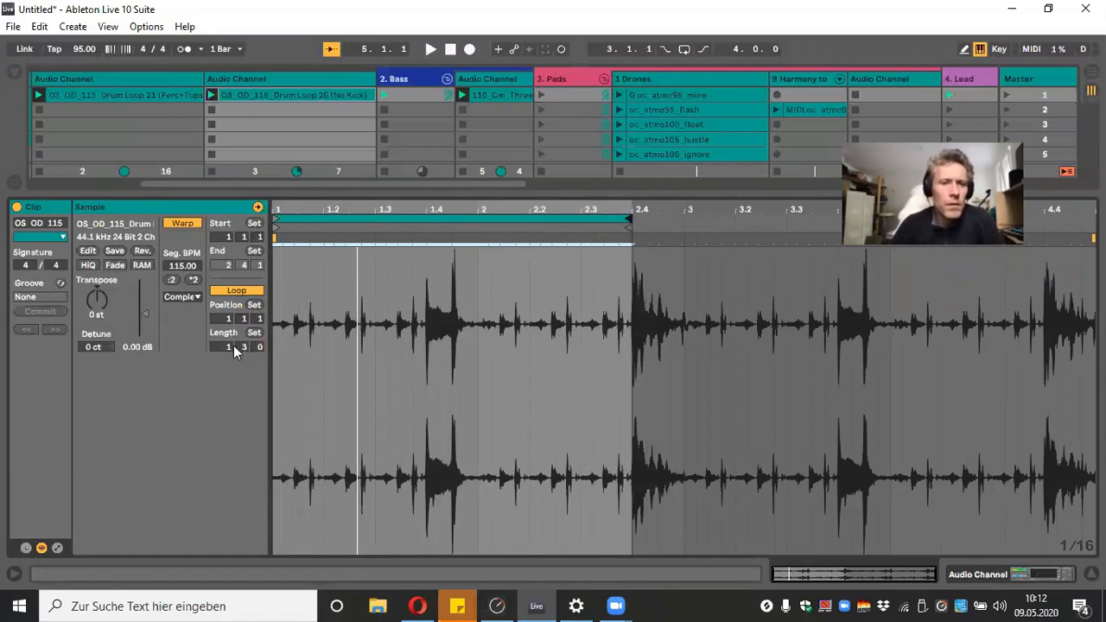
Play the shortened Drum Loop 26 with the set and lower its track volume to -14.7 dB
{"action": "key", "text": "space"}
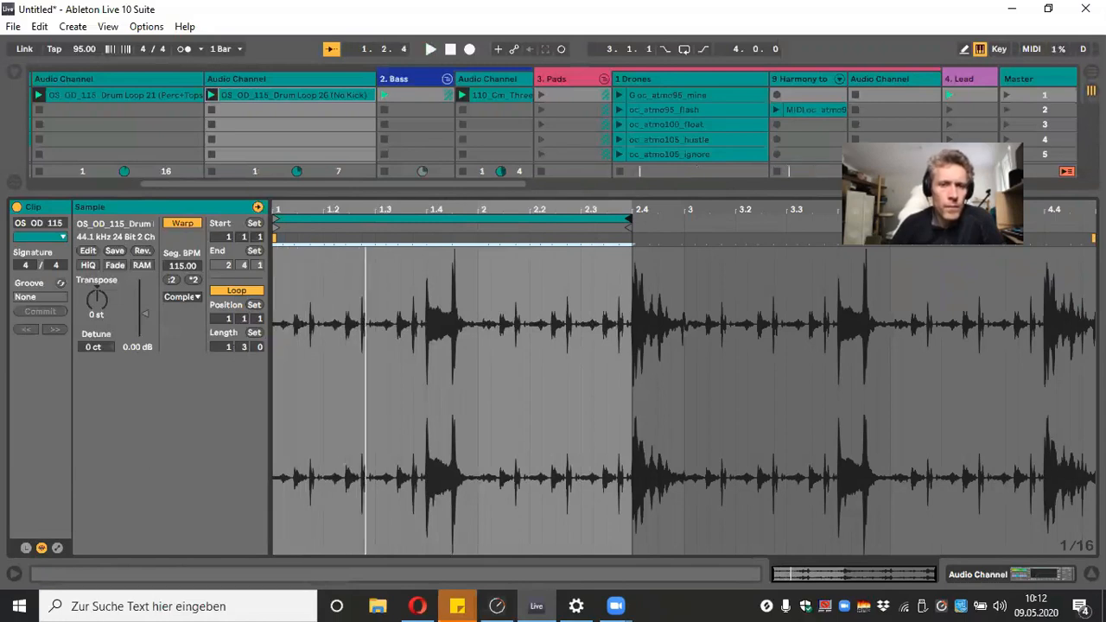
{"action": "key", "text": "ctrl+alt+l"}
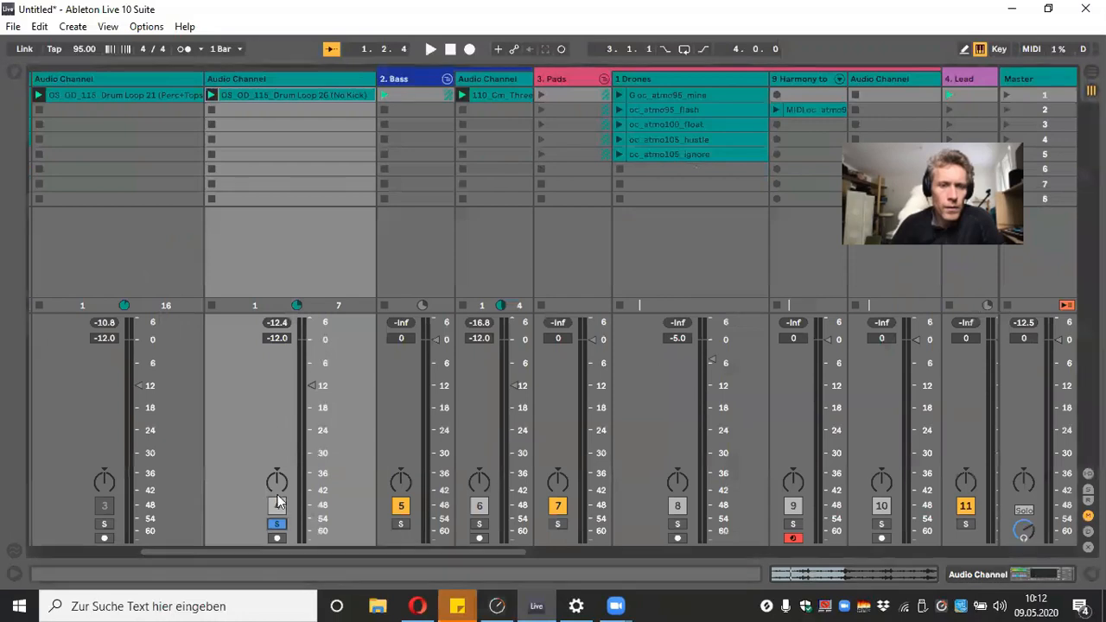
{"action": "key", "text": "space"}
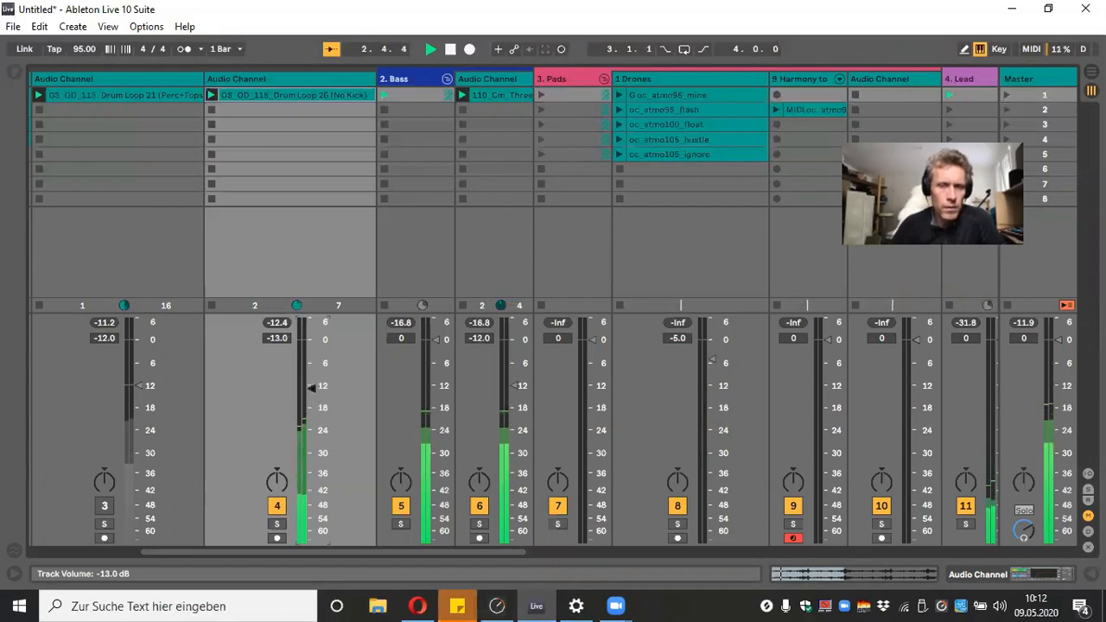
{"action": "left_click_drag", "start_coordinate": [313, 387], "coordinate": [312, 395]}
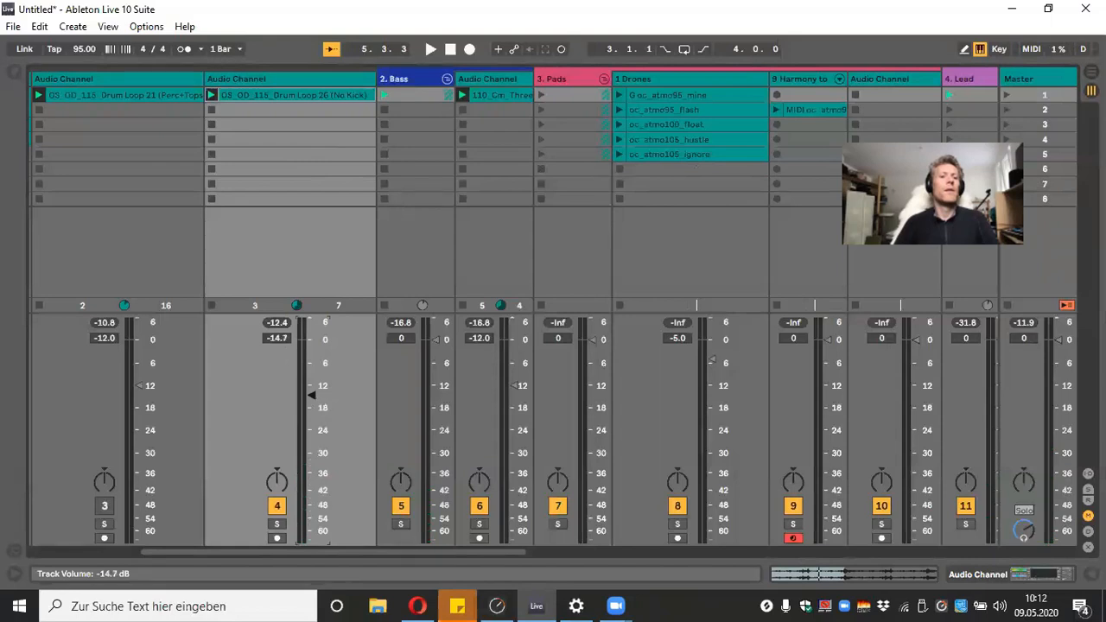
Set the Drum Loop 26 clip's loop length to 2.0.0 and show its clip volume envelope
{"action": "double_click", "coordinate": [337, 98]}
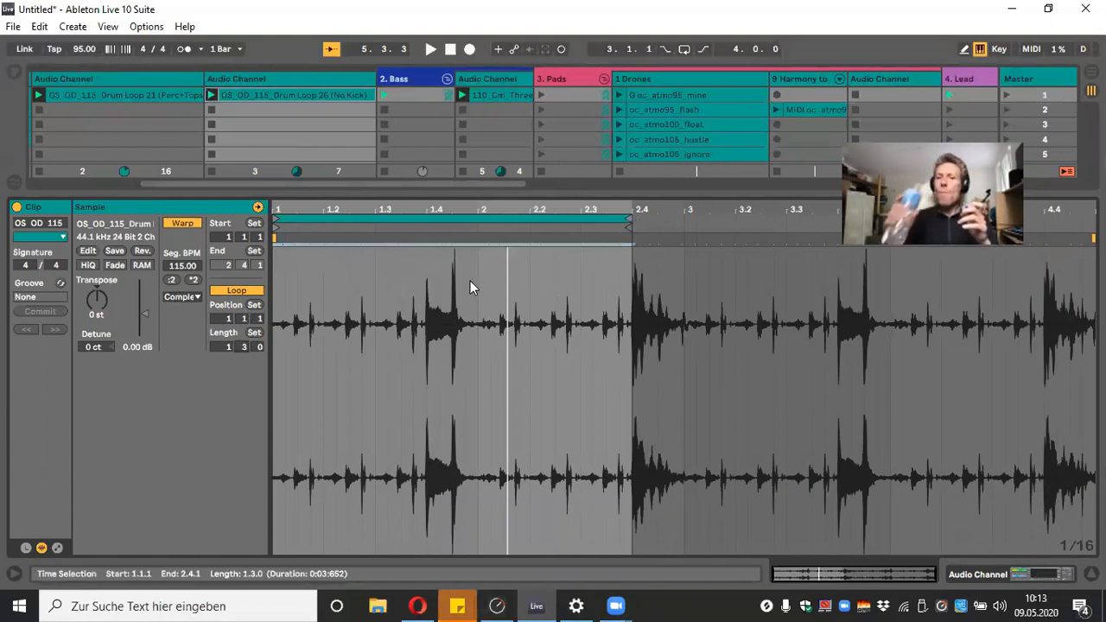
{"action": "left_click_drag", "start_coordinate": [245, 346], "coordinate": [244, 337]}
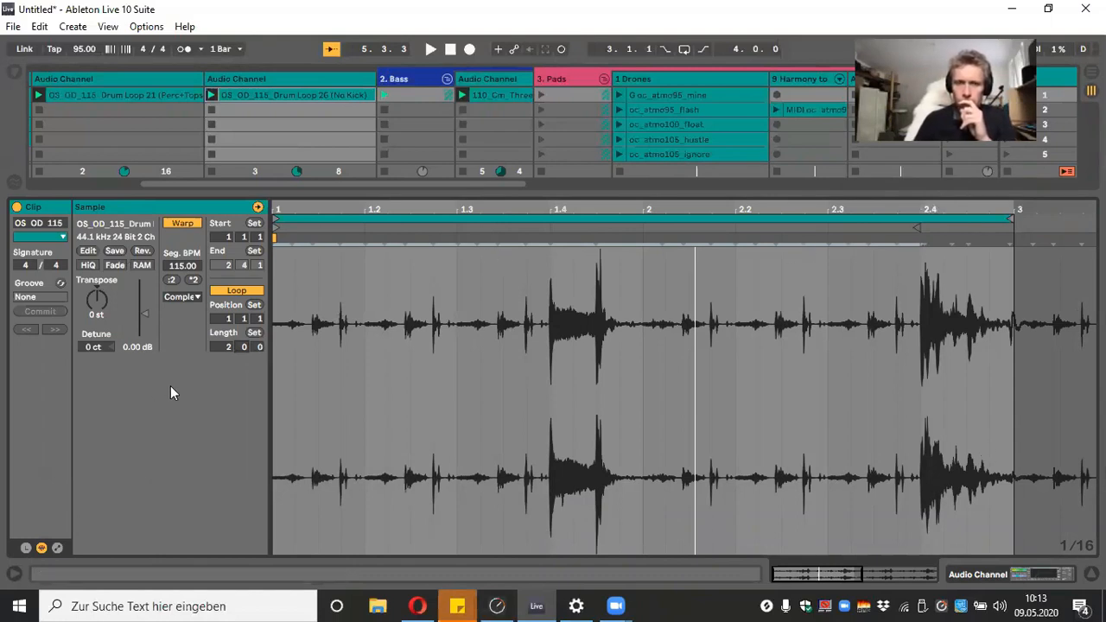
{"action": "left_click", "coordinate": [57, 549]}
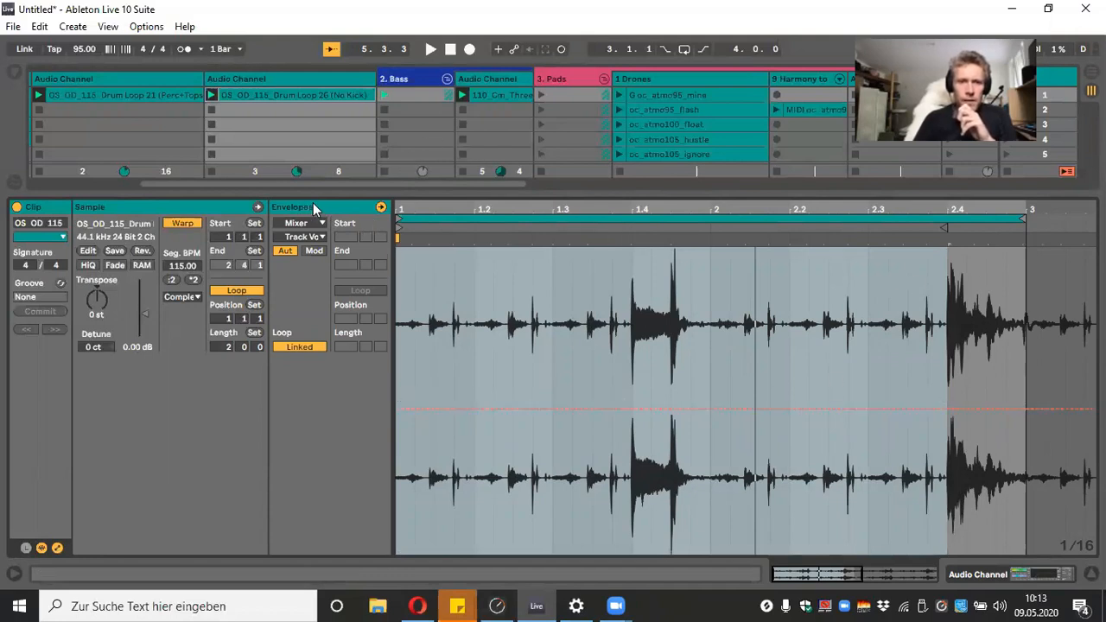
{"action": "left_click", "coordinate": [304, 225]}
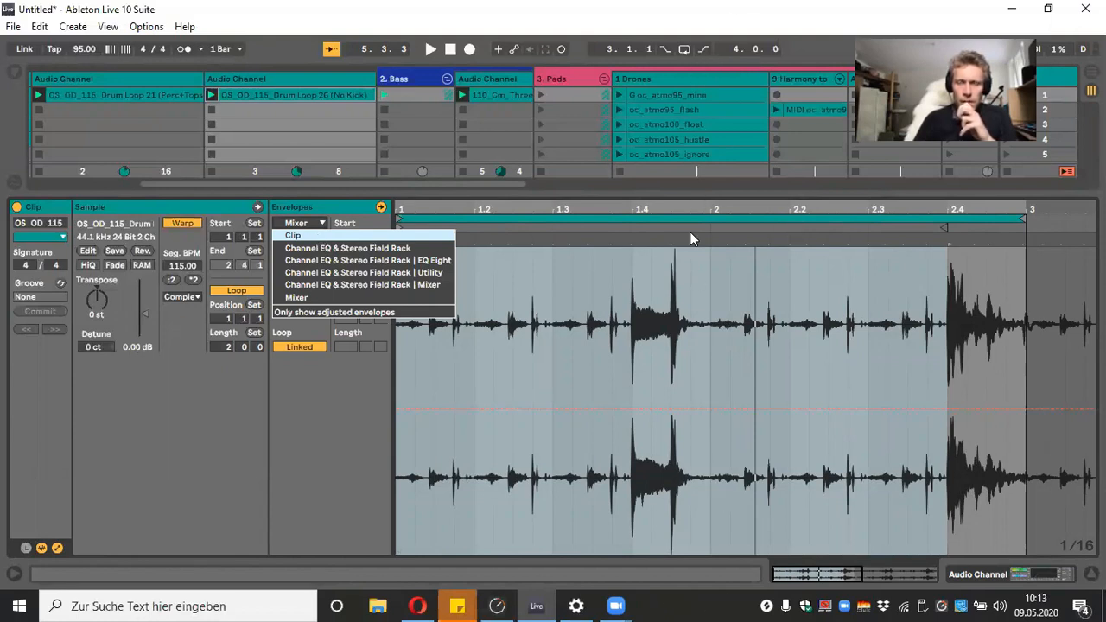
{"action": "left_click", "coordinate": [294, 235]}
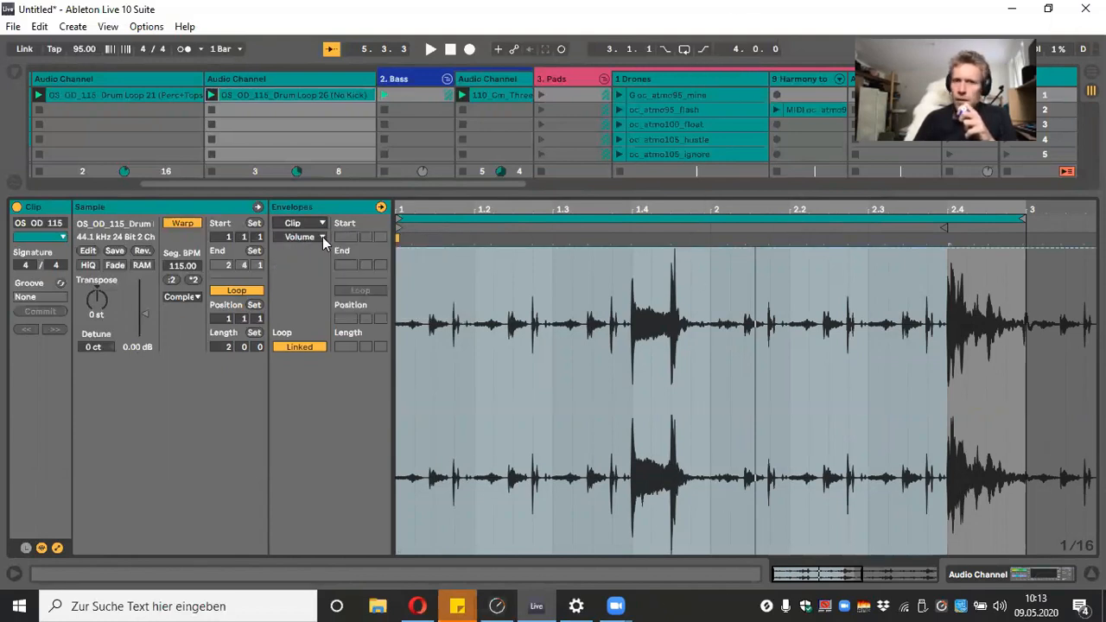
{"action": "left_click", "coordinate": [309, 237]}
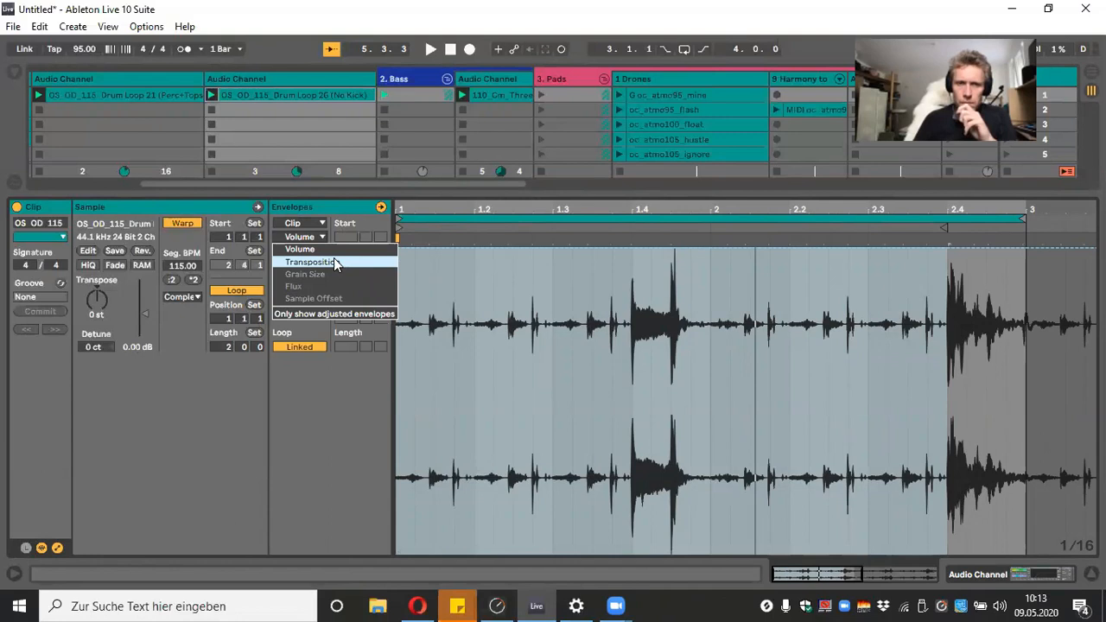
{"action": "left_click", "coordinate": [319, 248]}
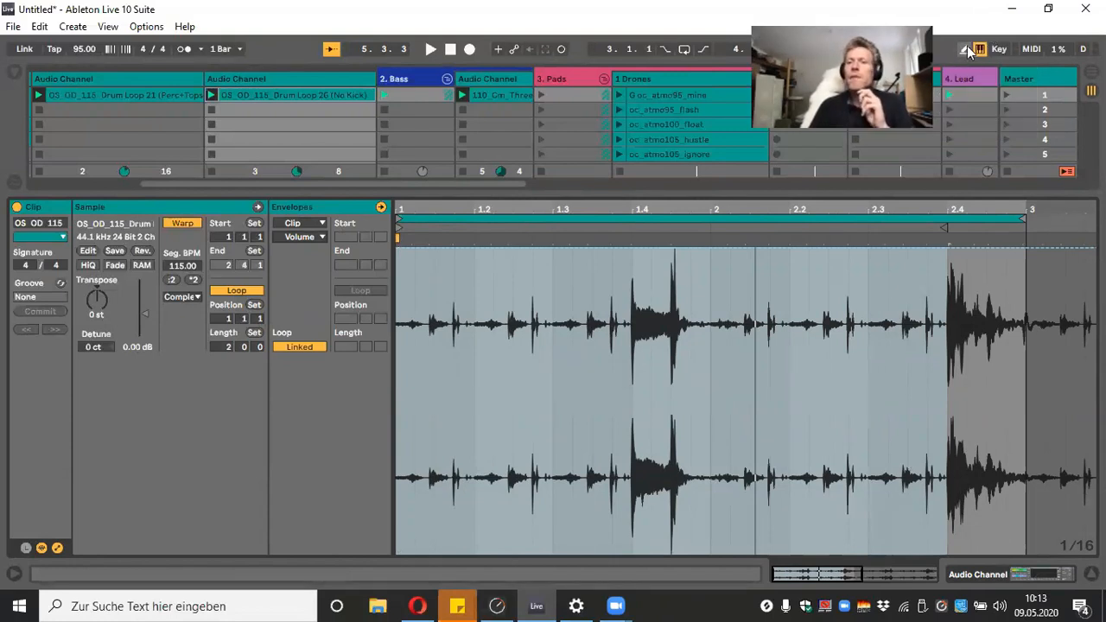
In draw mode, pull the clip volume envelope down to silence from 2.4 to bar 3, and play the set with the clip view hidden
{"action": "left_click", "coordinate": [966, 50]}
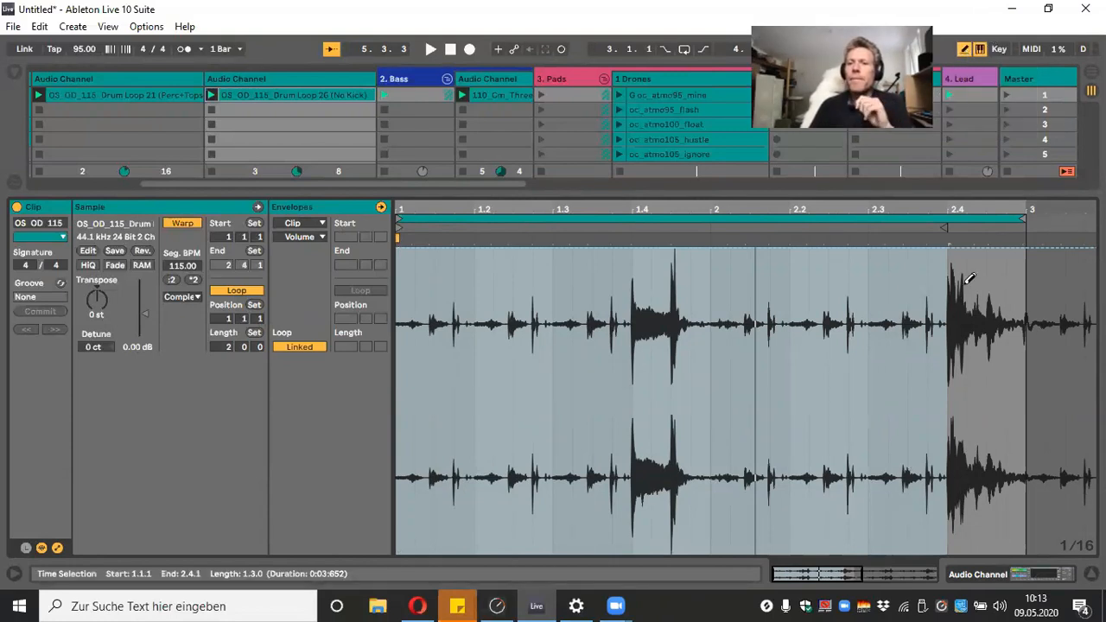
{"action": "key", "text": "b"}
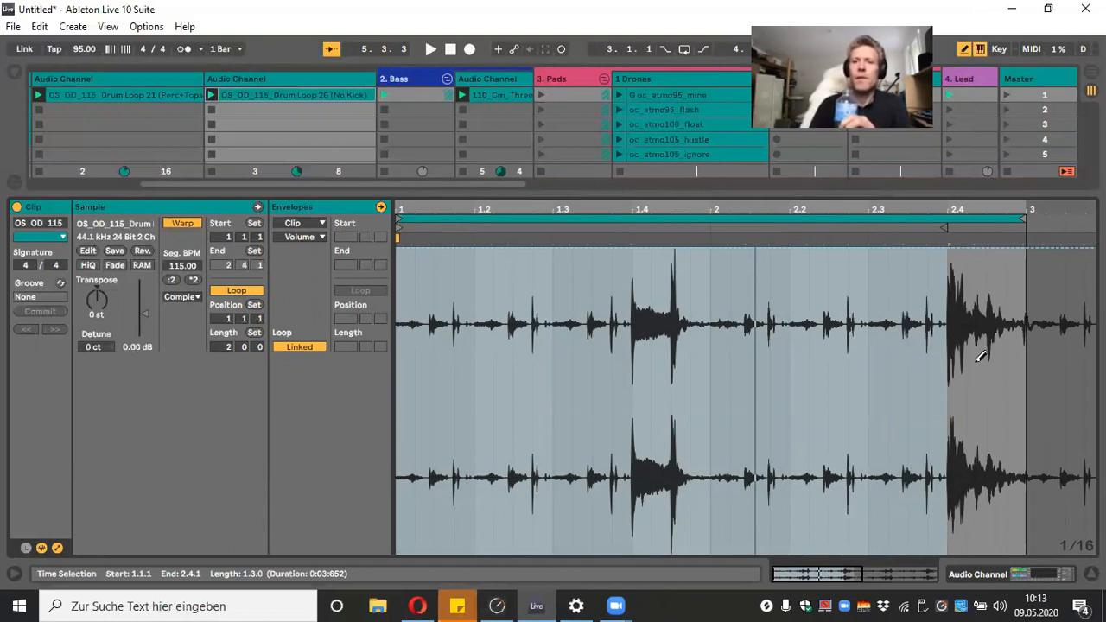
{"action": "left_click", "coordinate": [963, 553]}
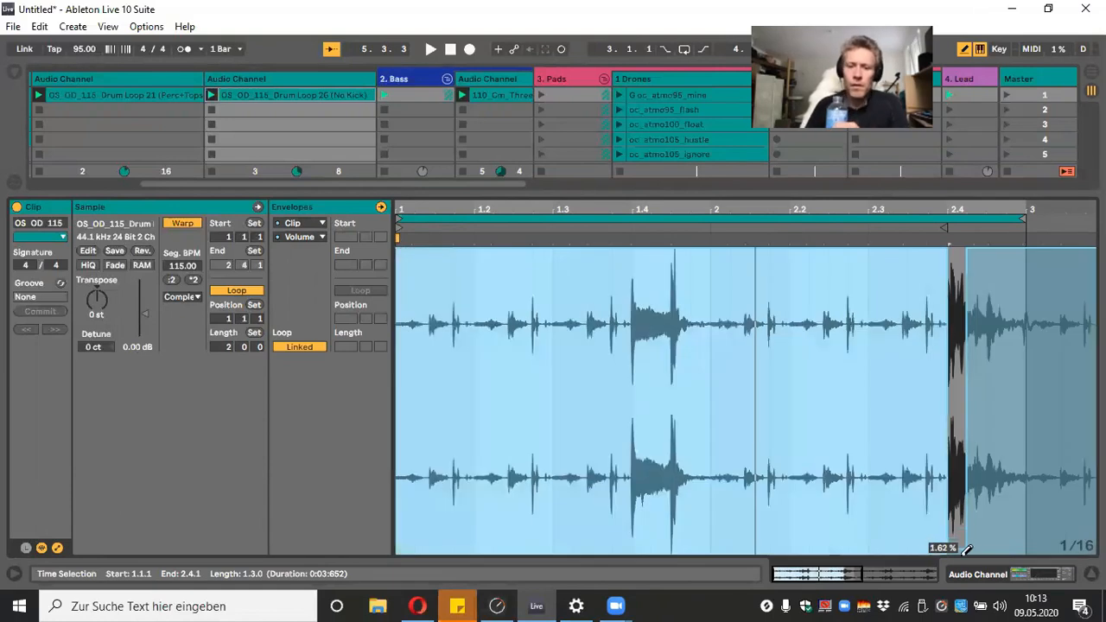
{"action": "left_click_drag", "start_coordinate": [968, 561], "coordinate": [1018, 558]}
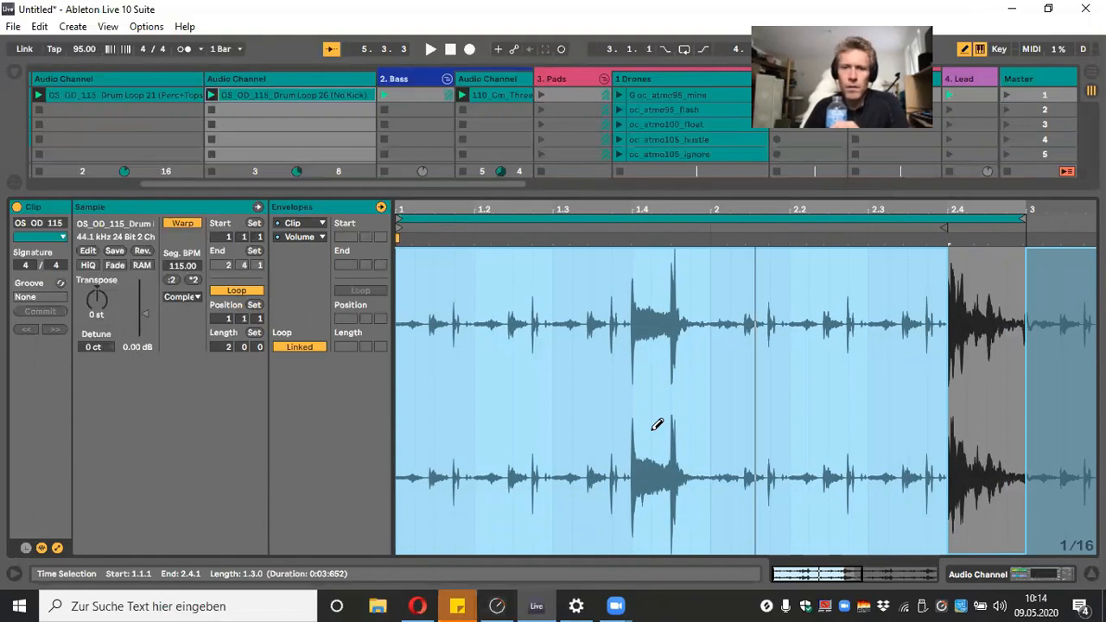
{"action": "key", "text": "space"}
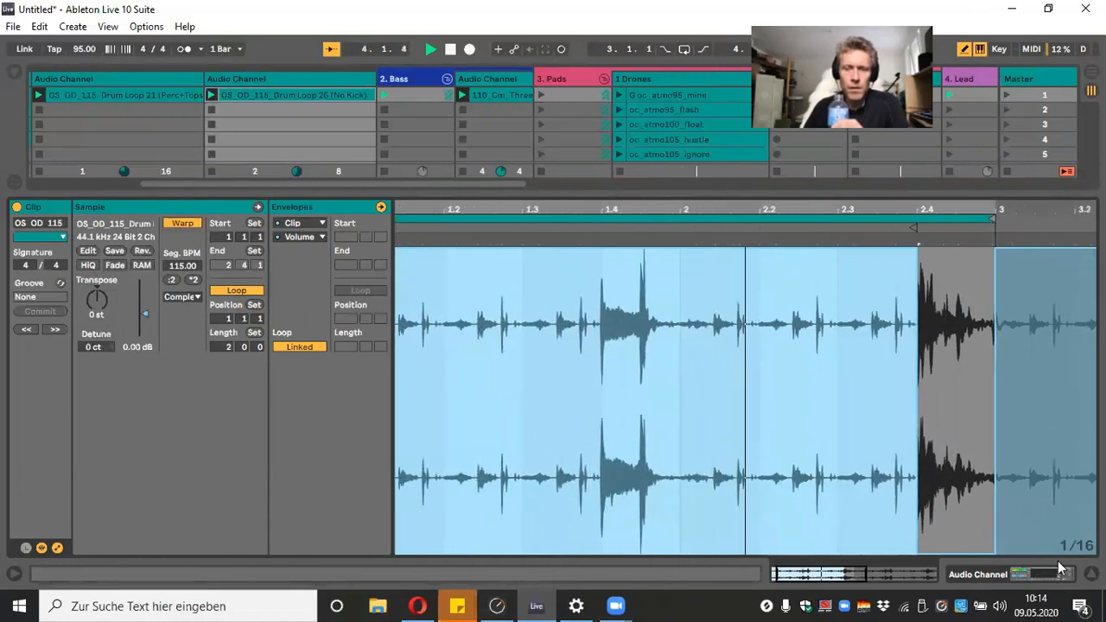
{"action": "left_click", "coordinate": [1092, 574]}
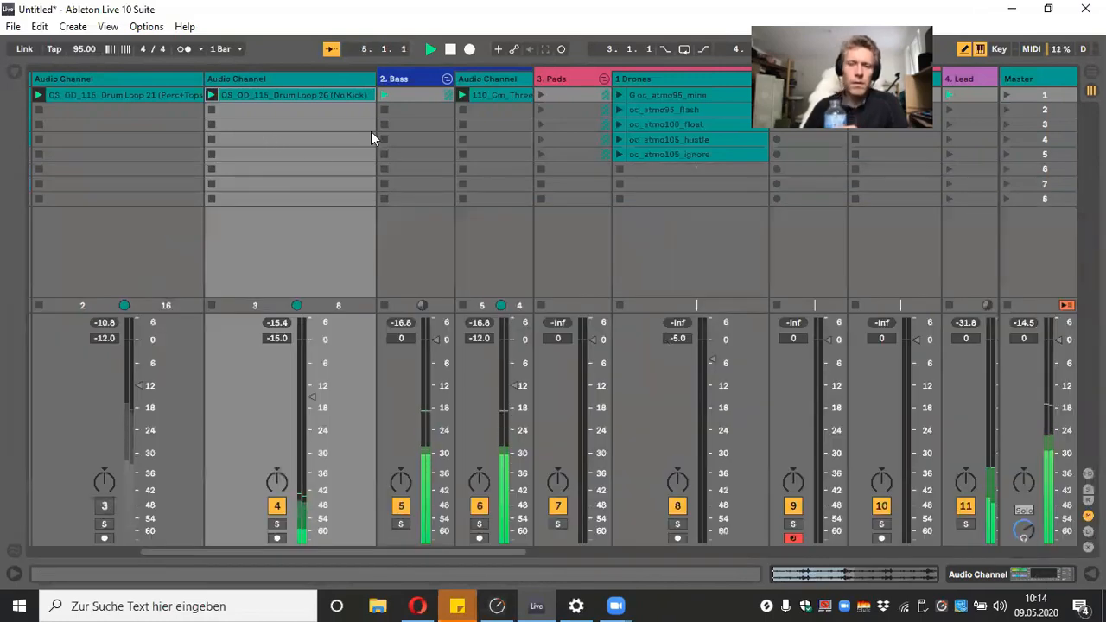
Shorten the Drum Loop 26 clip's loop length to 1.0.0, hide its envelopes with draw mode off, and play the set briefly
{"action": "double_click", "coordinate": [340, 96]}
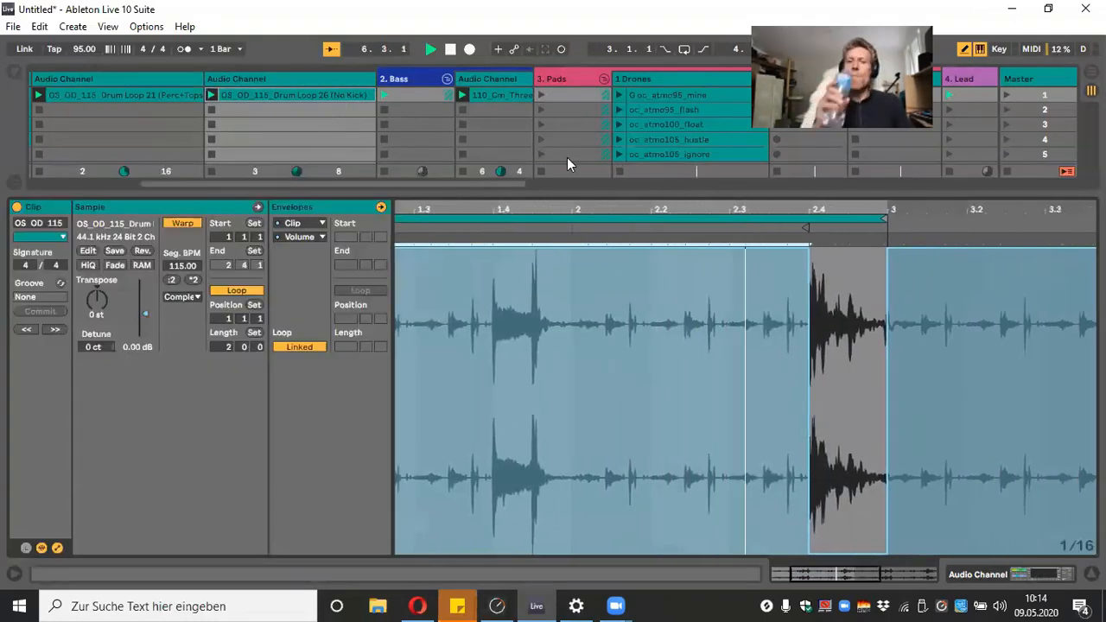
{"action": "left_click_drag", "start_coordinate": [613, 208], "coordinate": [612, 201]}
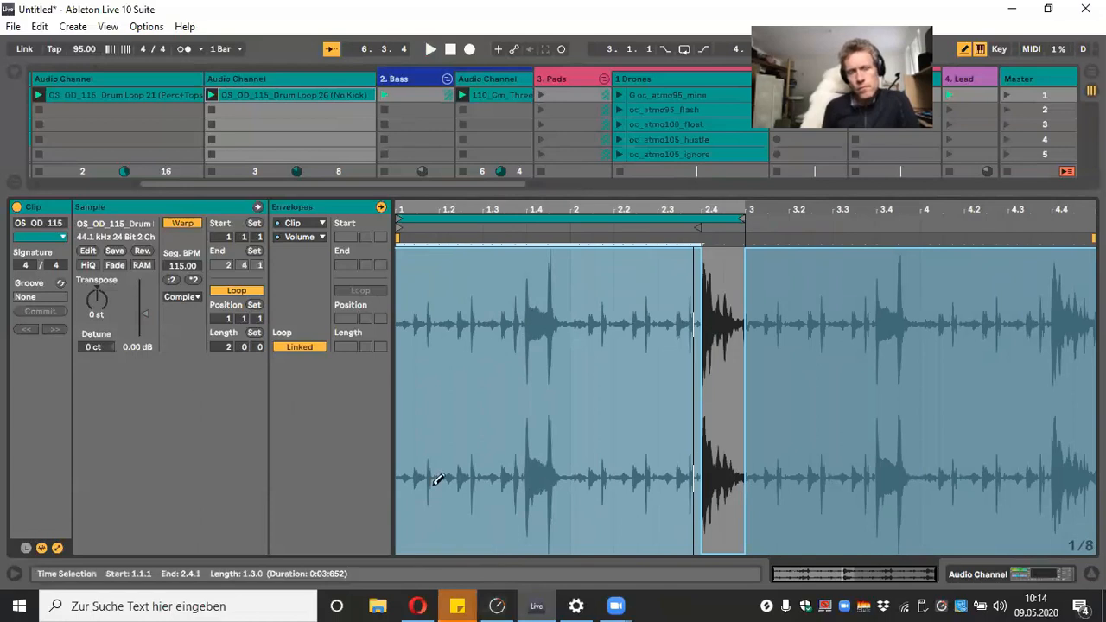
{"action": "left_click_drag", "start_coordinate": [742, 218], "coordinate": [568, 216]}
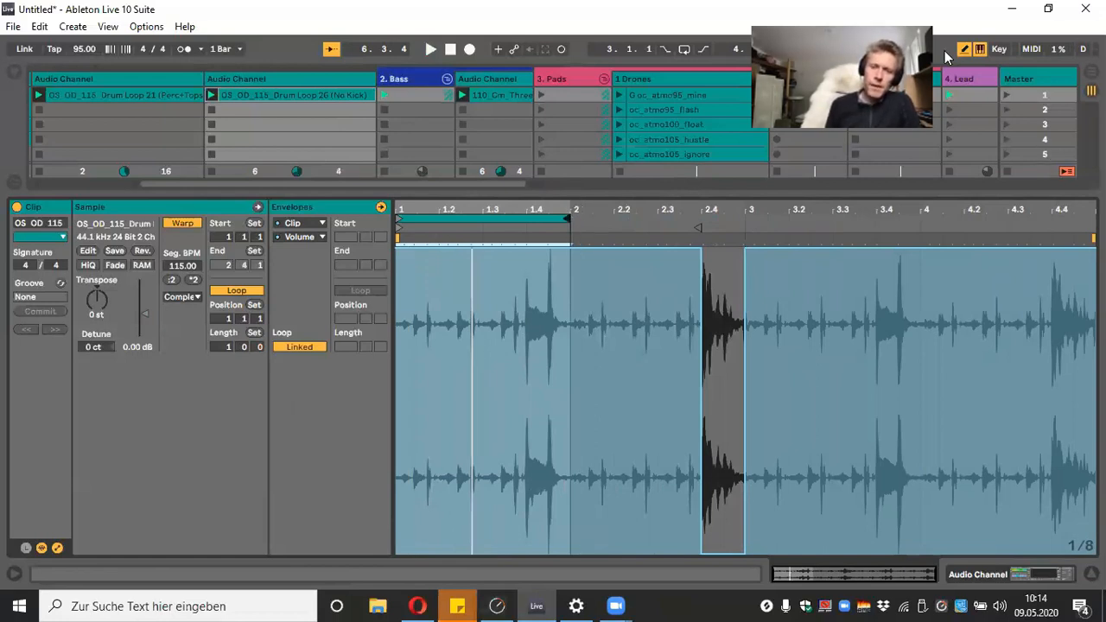
{"action": "left_click", "coordinate": [57, 548]}
{"action": "key", "text": "space"}
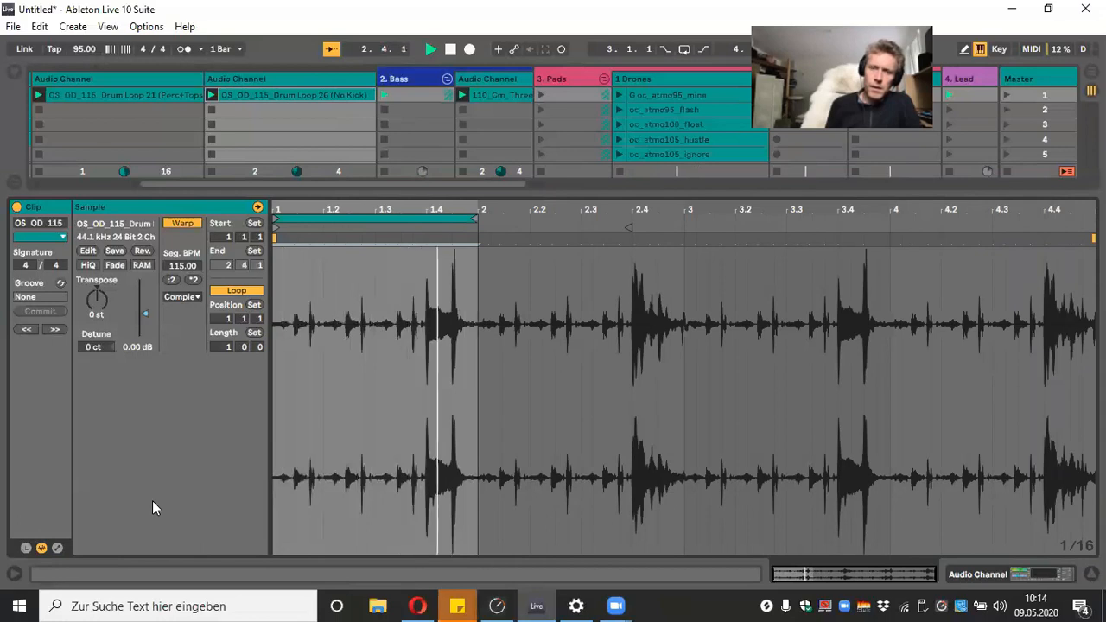
{"action": "key", "text": "space"}
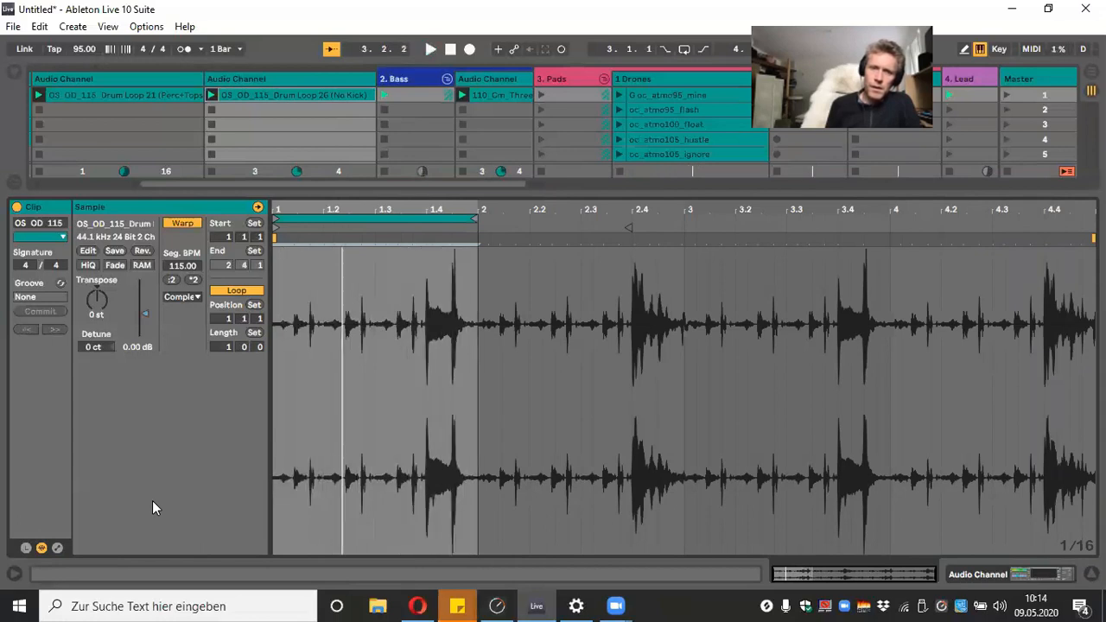
Set the Drum Loop 26 clip's loop length to 2.0.0 and play the set with the clip view hidden
{"action": "left_click_drag", "start_coordinate": [229, 347], "coordinate": [228, 341]}
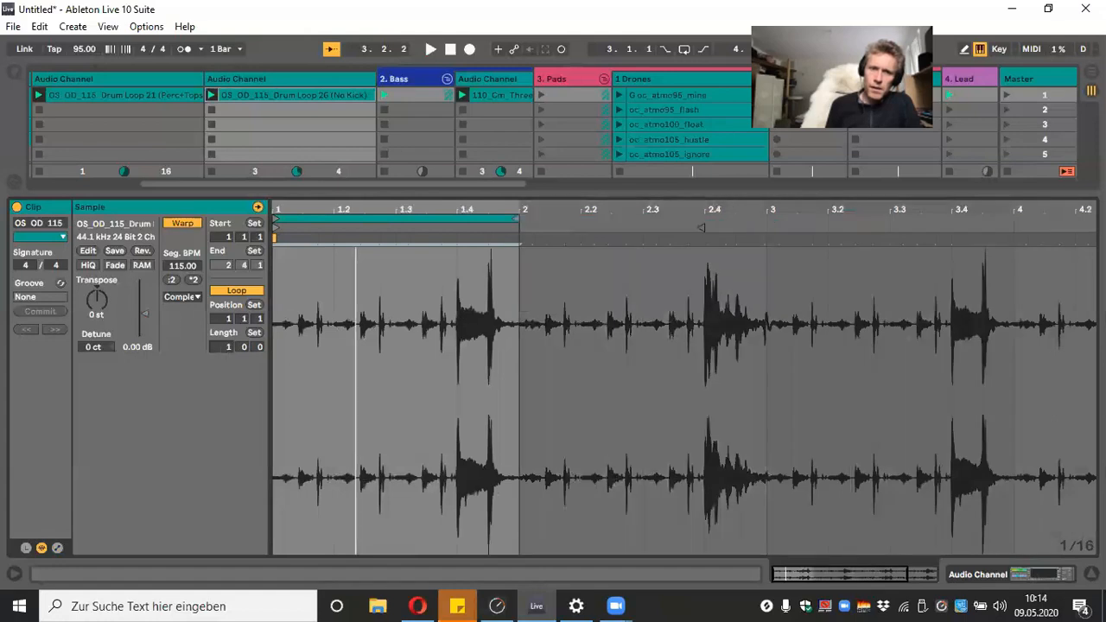
{"action": "left_click_drag", "start_coordinate": [227, 346], "coordinate": [228, 340]}
{"action": "key", "text": "space"}
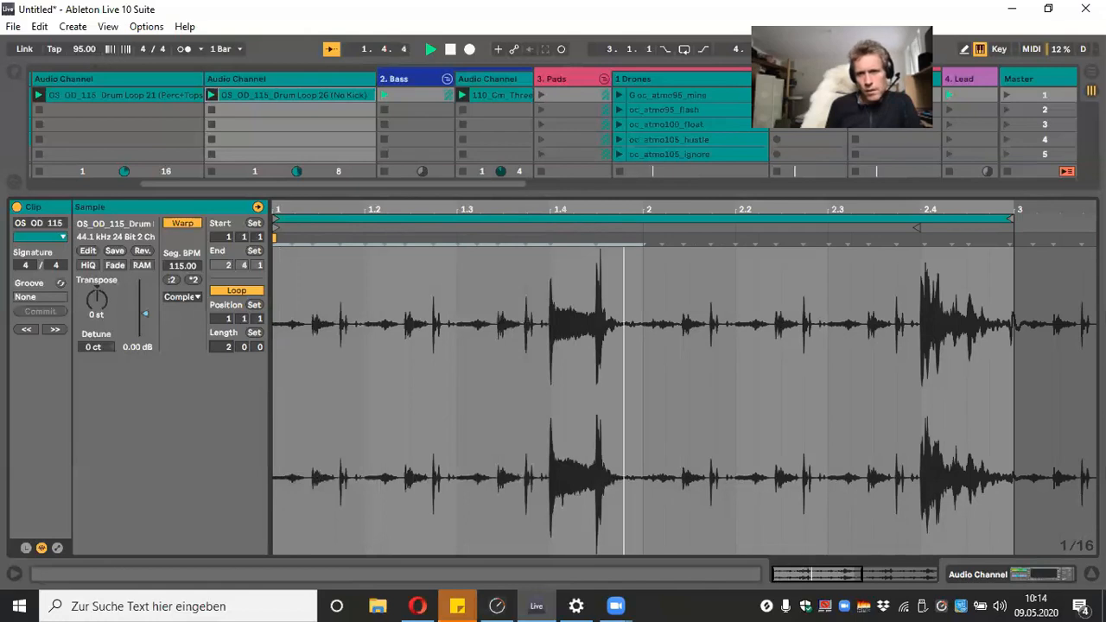
{"action": "left_click", "coordinate": [1092, 574]}
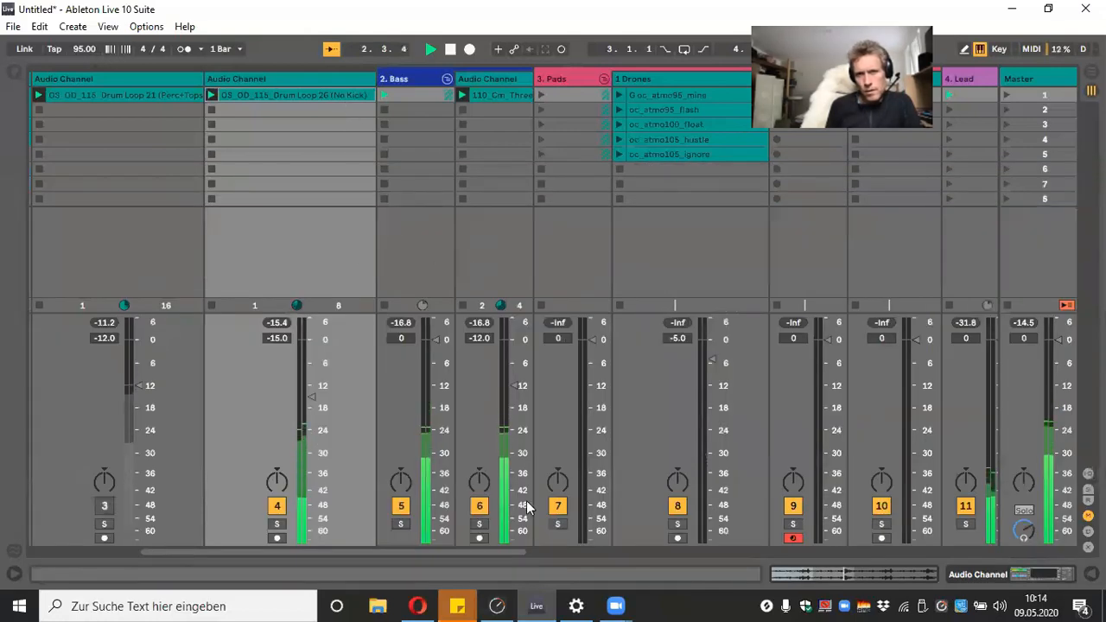
While the set plays, lower bass track 6 to -13.0 dB and raise lead track 12 to -14.0 dB
{"action": "scroll", "coordinate": [467, 506], "scroll_direction": "right", "scroll_amount": 2}
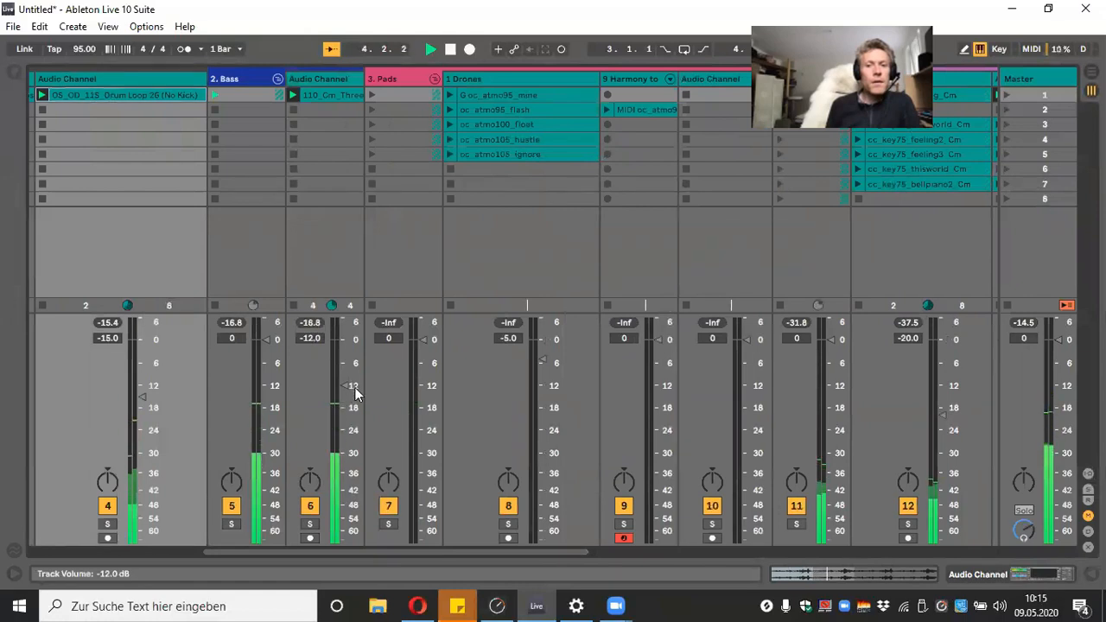
{"action": "left_click_drag", "start_coordinate": [343, 388], "coordinate": [343, 390]}
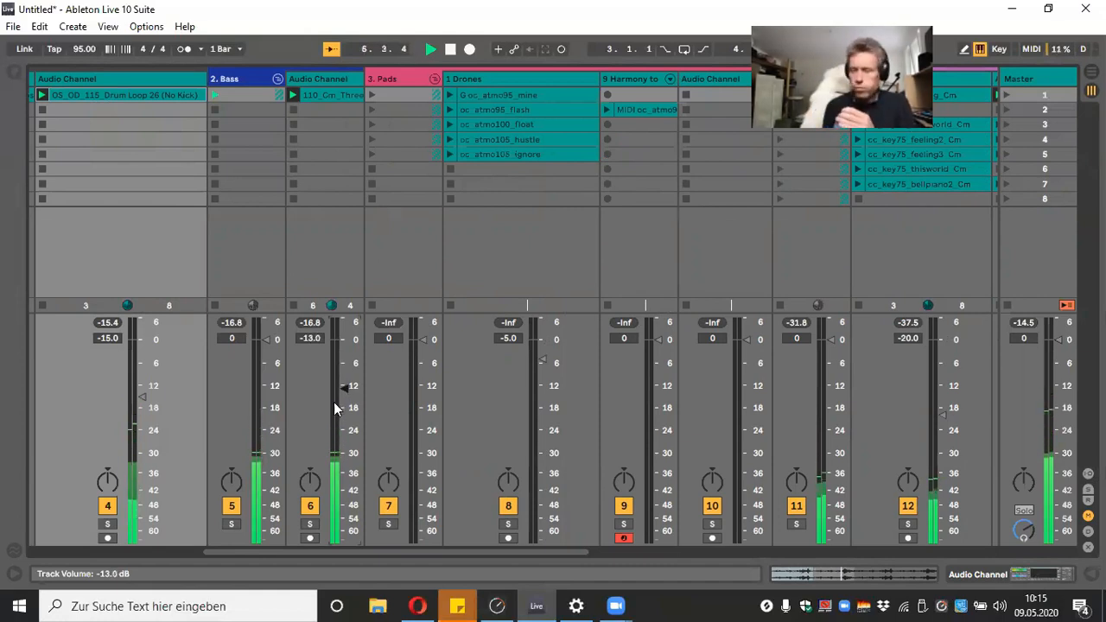
{"action": "scroll", "coordinate": [357, 512], "scroll_direction": "right", "scroll_amount": 6}
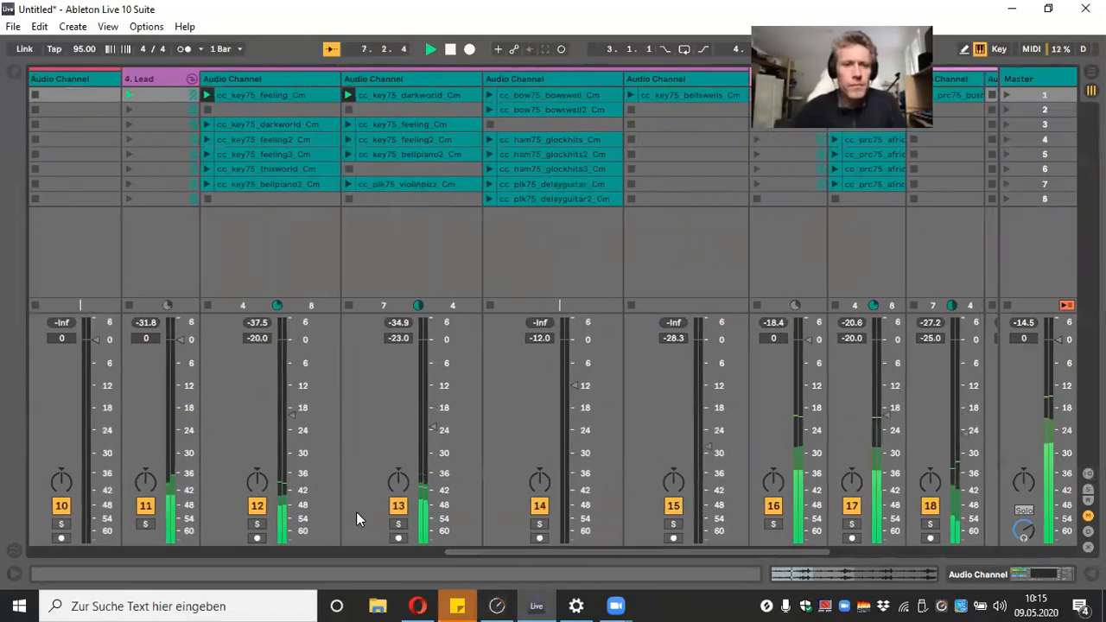
{"action": "left_click", "coordinate": [259, 524]}
{"action": "left_click", "coordinate": [261, 524]}
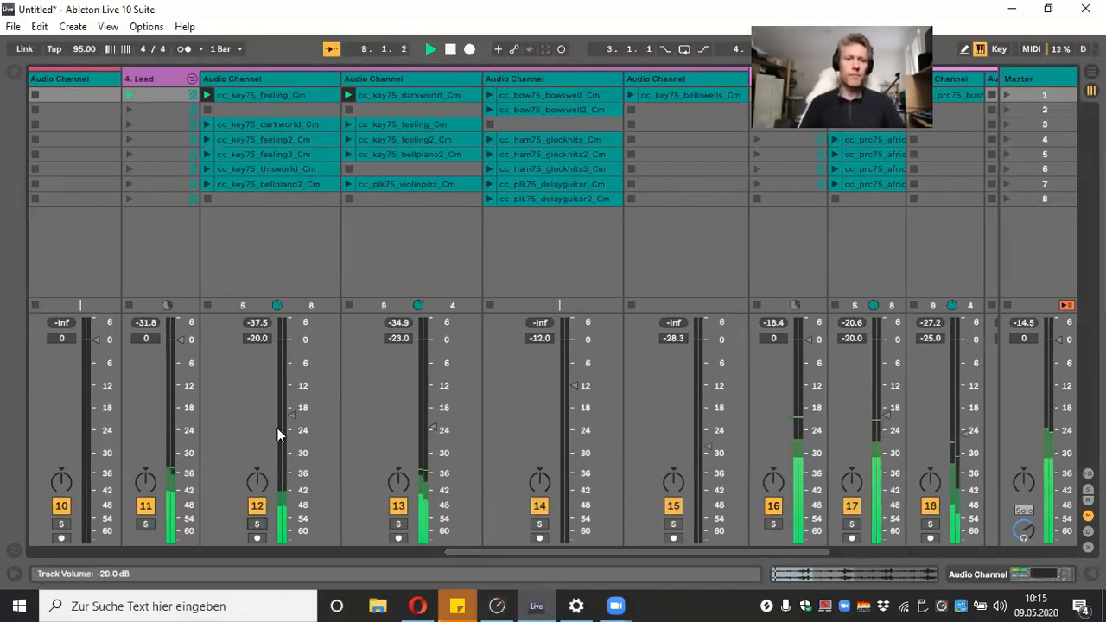
{"action": "left_click_drag", "start_coordinate": [291, 413], "coordinate": [292, 397]}
{"action": "left_click", "coordinate": [450, 50]}
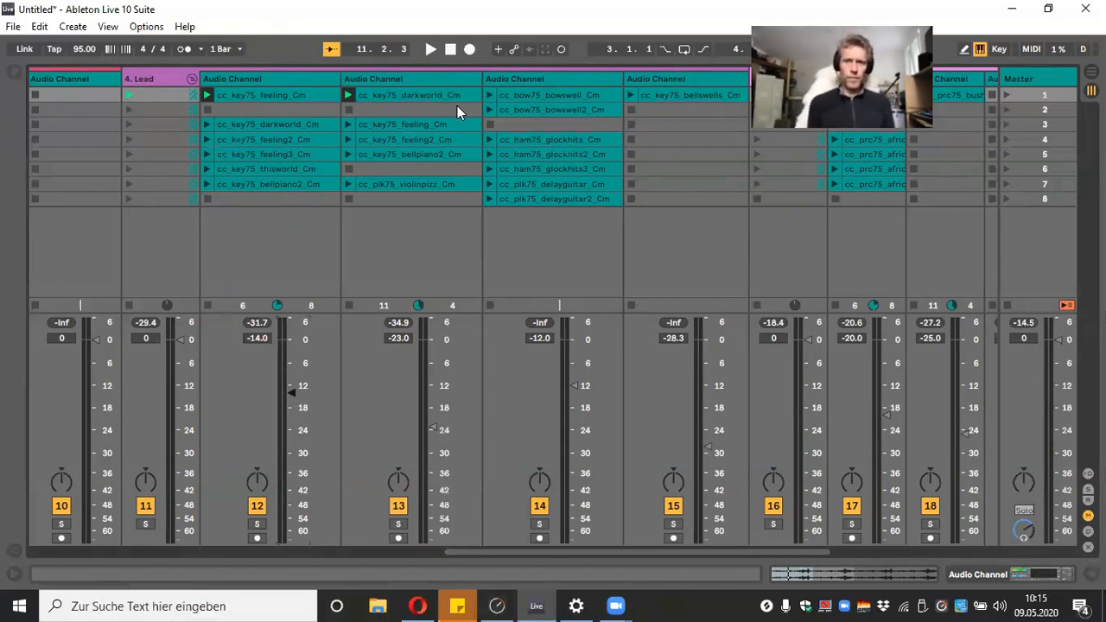
Play the set briefly and insert a new audio track in the 6. Shaker group
{"action": "scroll", "coordinate": [457, 106], "scroll_direction": "right", "scroll_amount": 3}
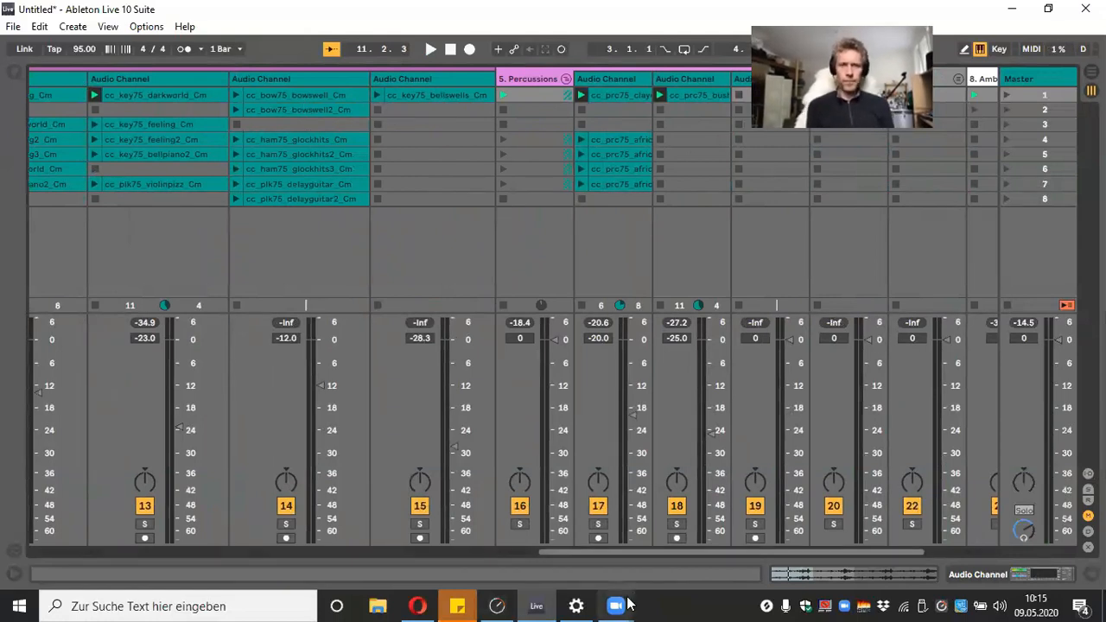
{"action": "scroll", "coordinate": [841, 371], "scroll_direction": "right", "scroll_amount": 3}
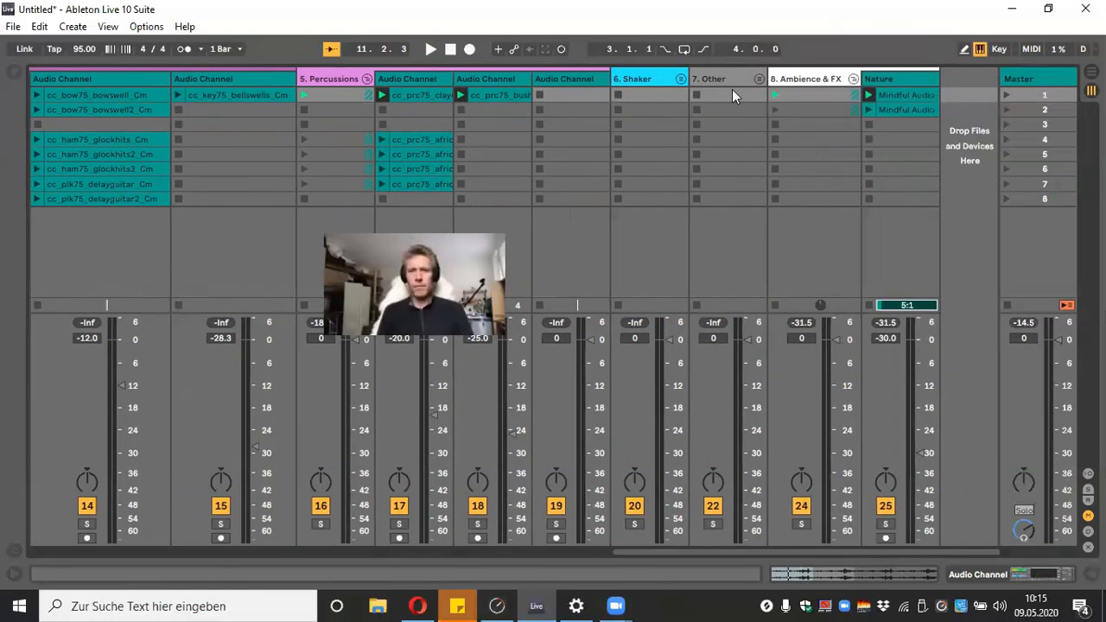
{"action": "left_click", "coordinate": [433, 44]}
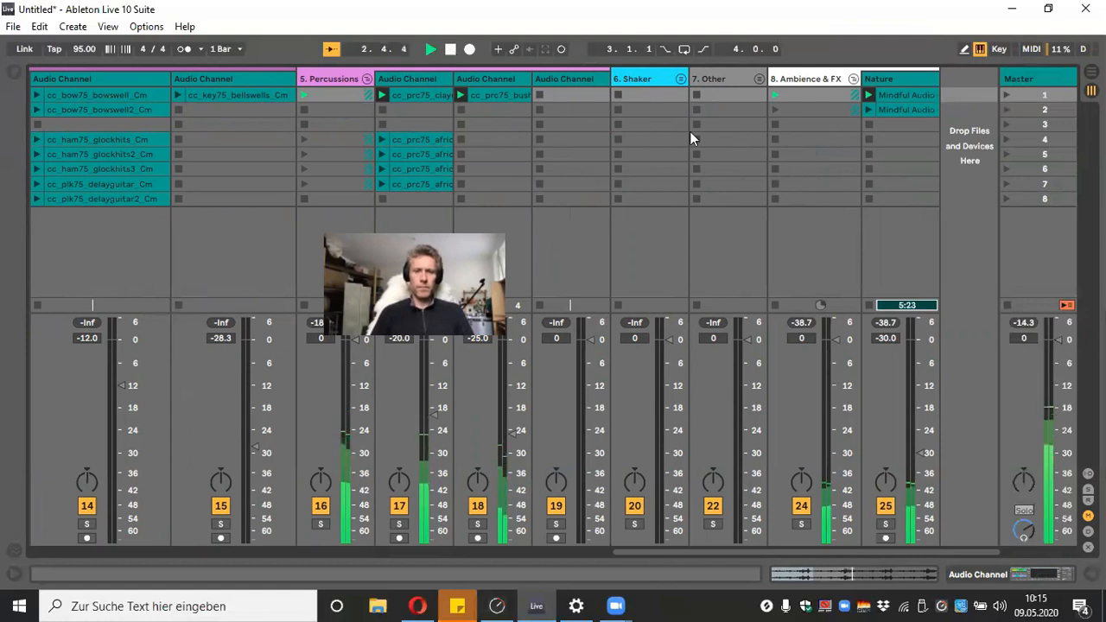
{"action": "key", "text": "space"}
{"action": "key", "text": "ctrl+t"}
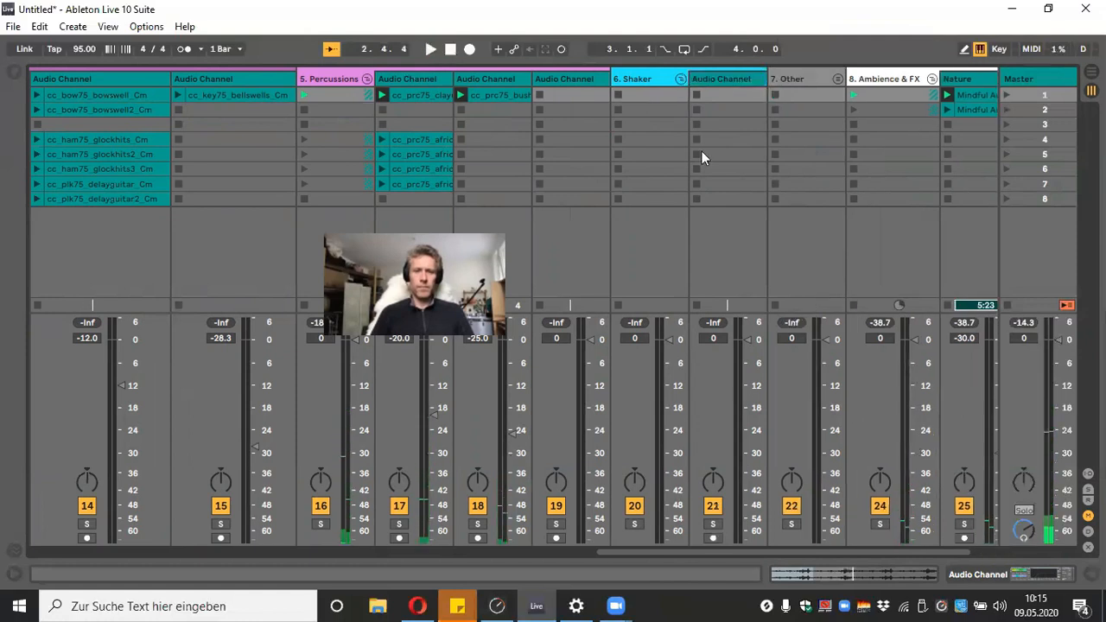
Search the Ableton Course Samples for "shaker" and expand Loopmasters Zen Ambient down to the AM1_PERC_LOOPS folder
{"action": "left_click", "coordinate": [13, 73]}
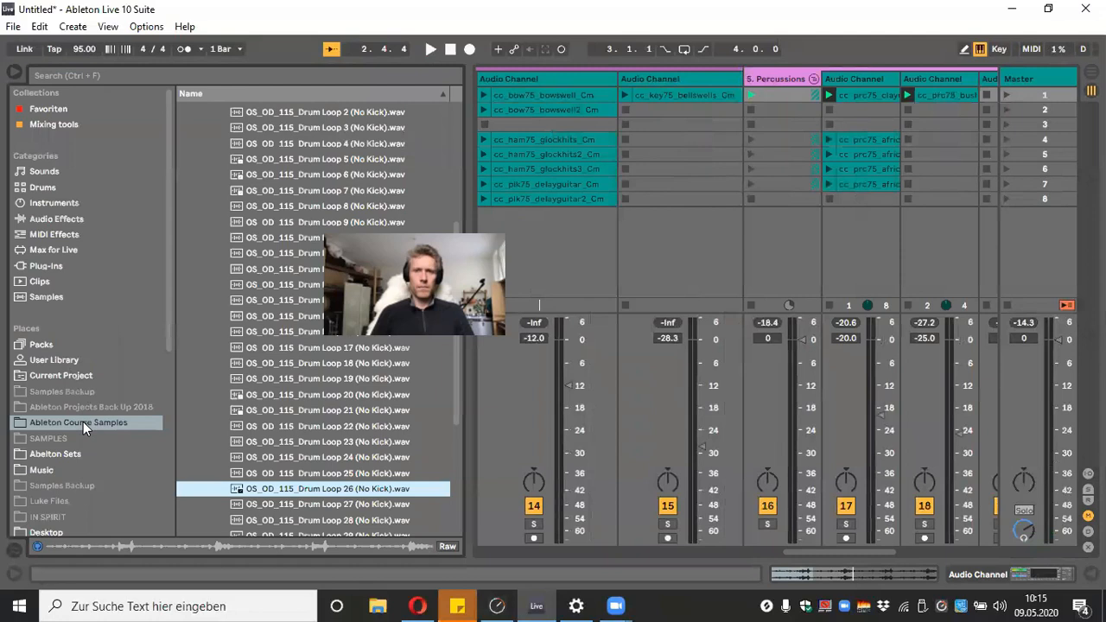
{"action": "left_click", "coordinate": [167, 69]}
{"action": "type", "text": "shaker"}
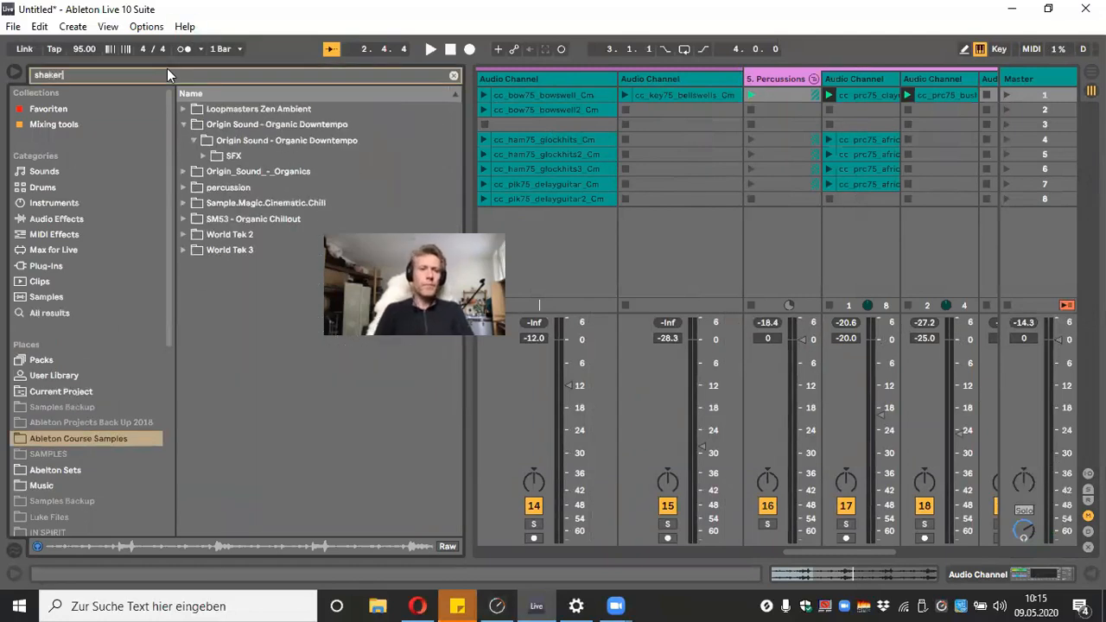
{"action": "left_click", "coordinate": [181, 104]}
{"action": "left_click", "coordinate": [194, 124]}
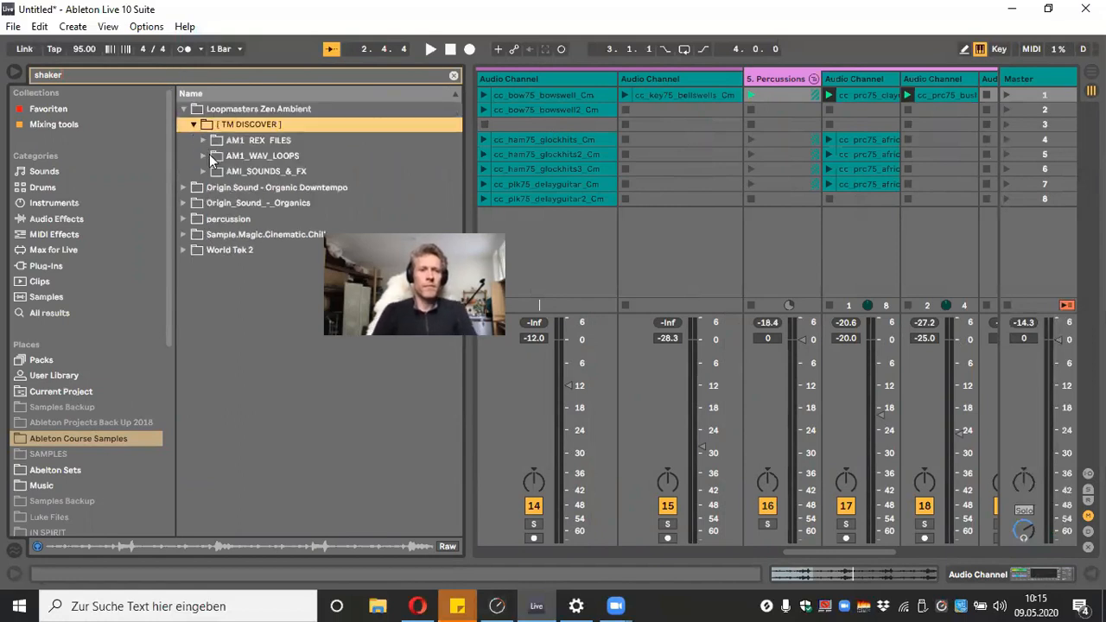
{"action": "left_click", "coordinate": [210, 155]}
{"action": "left_click", "coordinate": [206, 170]}
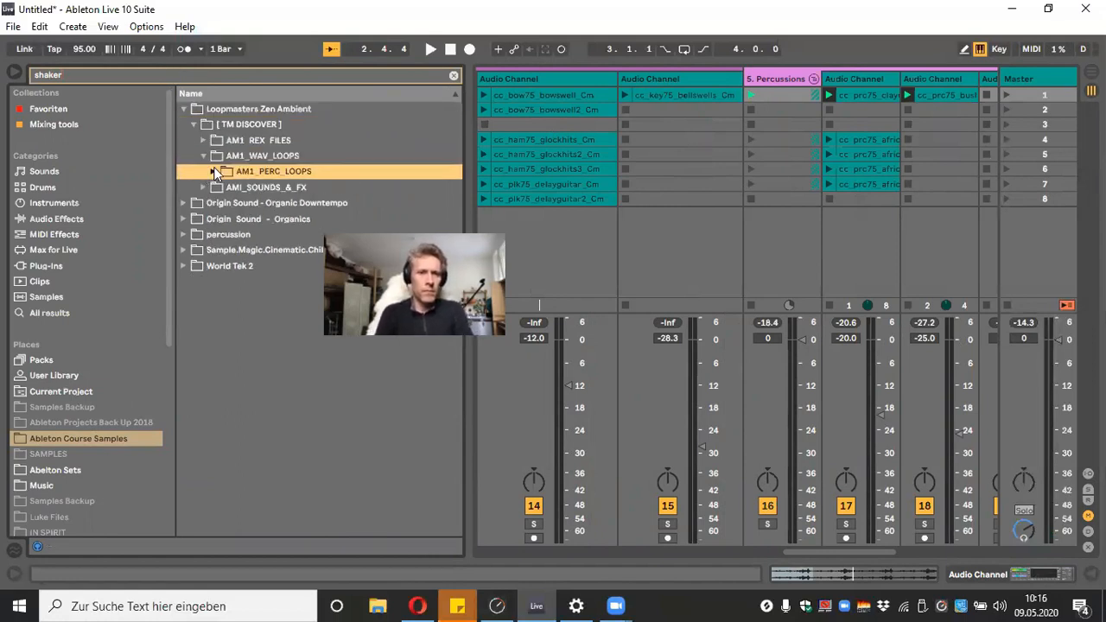
{"action": "left_click", "coordinate": [213, 171]}
Preview the AM1_60_Shaker_01.wav and AM1_70_Shaker_01.wav samples while the set plays
{"action": "key", "text": "space"}
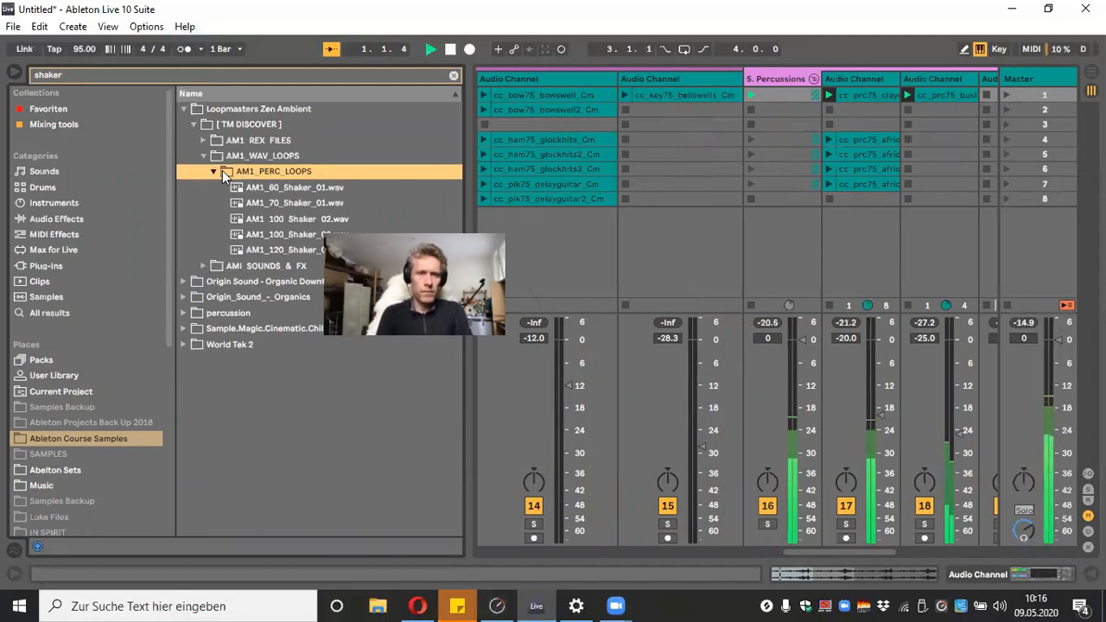
{"action": "left_click", "coordinate": [315, 188]}
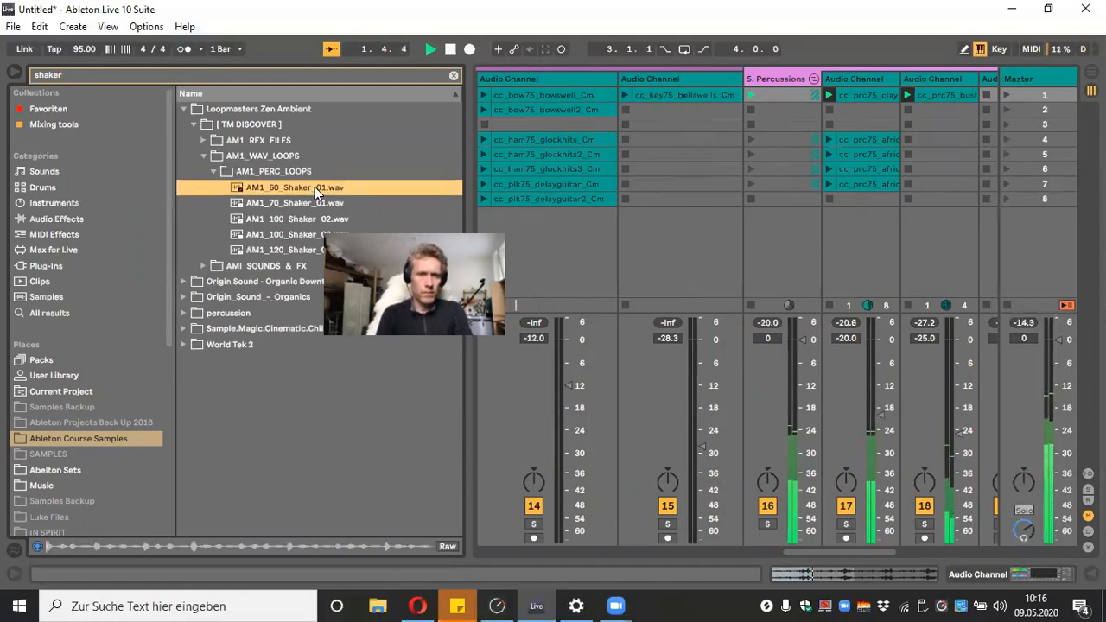
{"action": "left_click", "coordinate": [319, 202]}
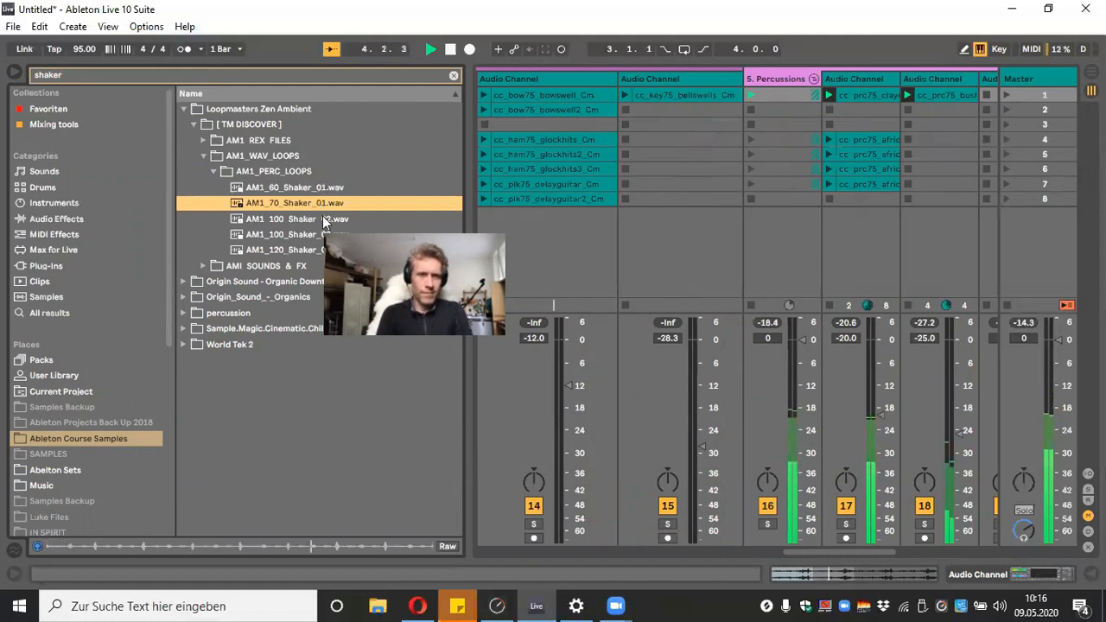
{"action": "key", "text": "space"}
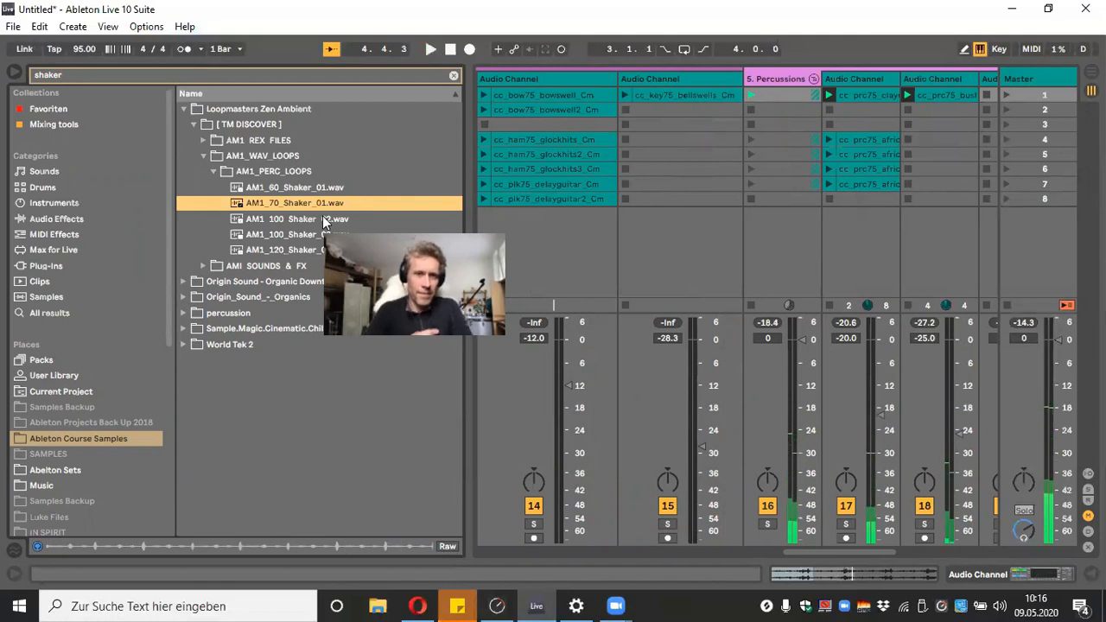
Add AM1_70_Shaker_01.wav to the first slot of the new Shaker audio track, launch it at -9.0 dB, and hide the browser
{"action": "left_click_drag", "start_coordinate": [919, 559], "coordinate": [909, 559]}
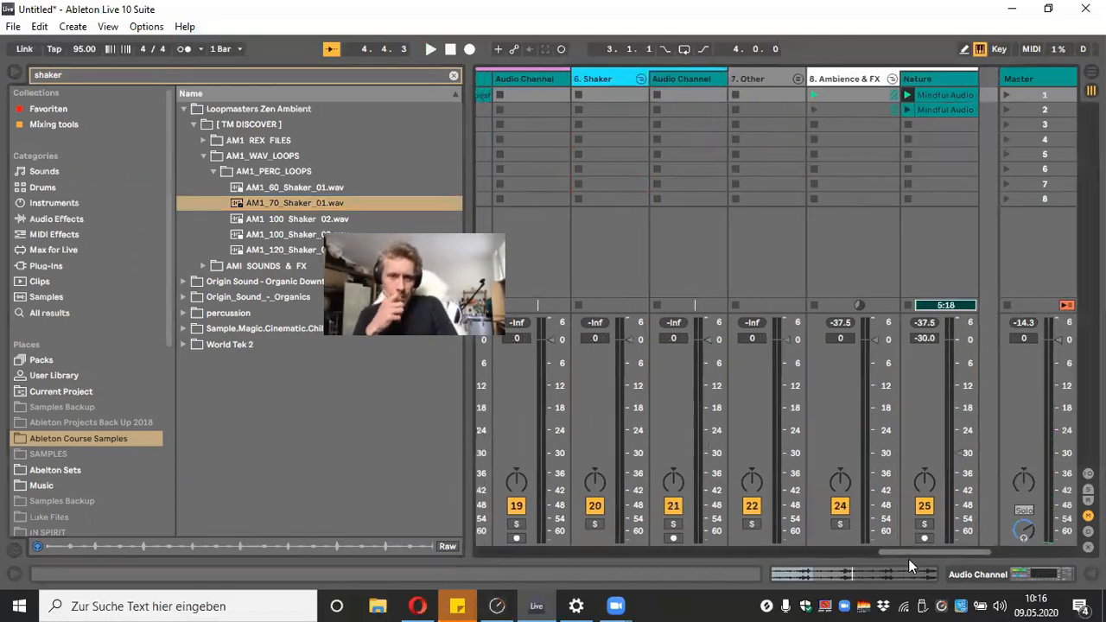
{"action": "left_click_drag", "start_coordinate": [294, 203], "coordinate": [740, 89]}
{"action": "left_click", "coordinate": [710, 95]}
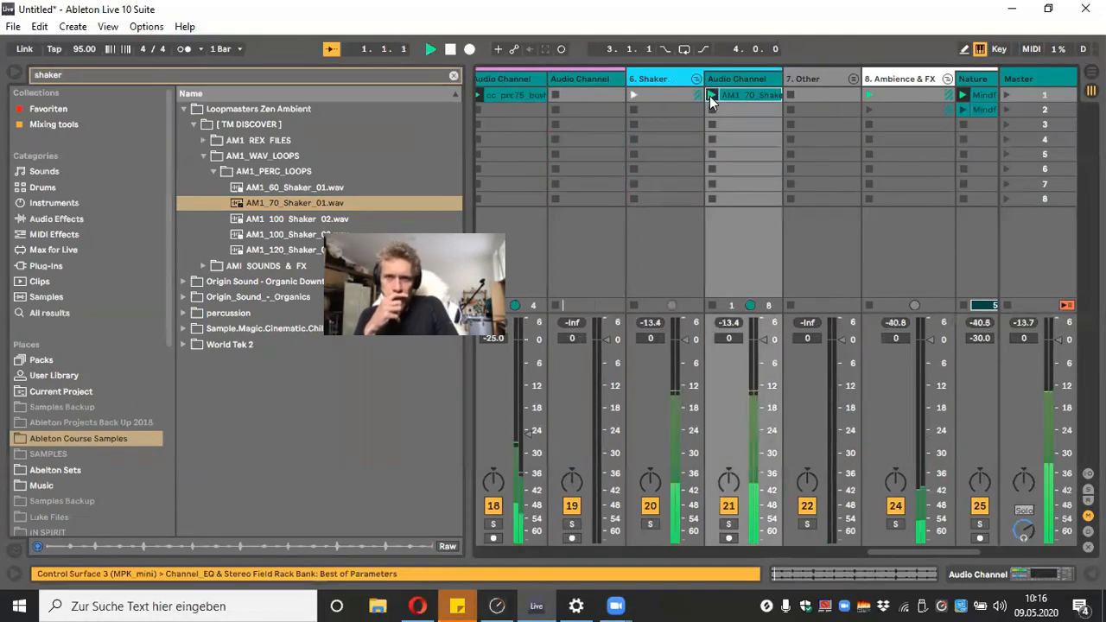
{"action": "left_click_drag", "start_coordinate": [762, 360], "coordinate": [769, 376]}
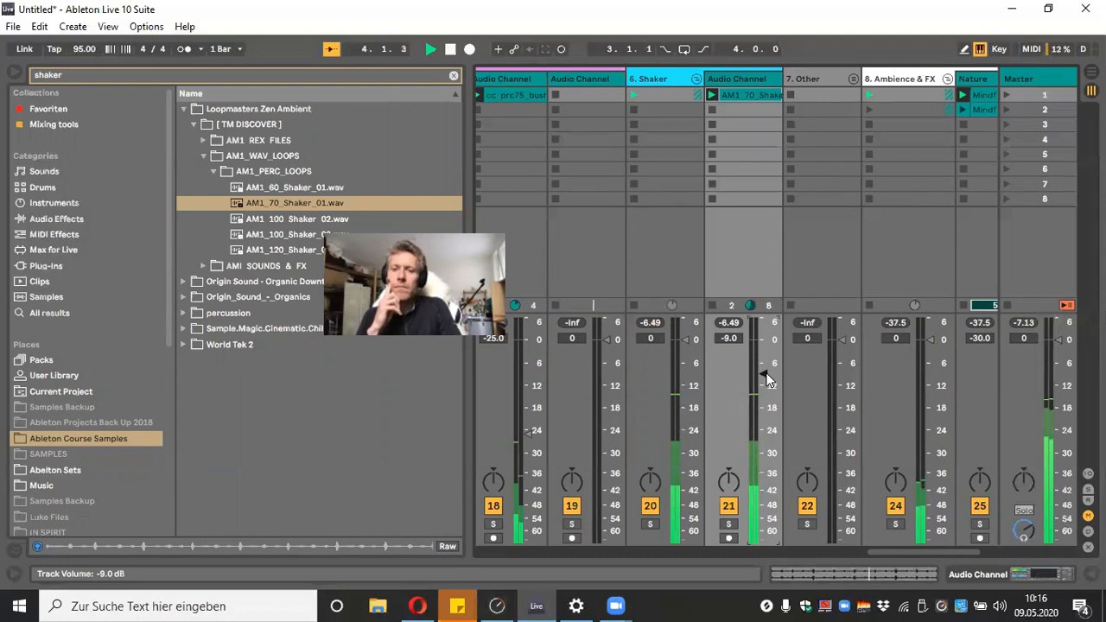
{"action": "left_click", "coordinate": [453, 75]}
{"action": "left_click", "coordinate": [17, 74]}
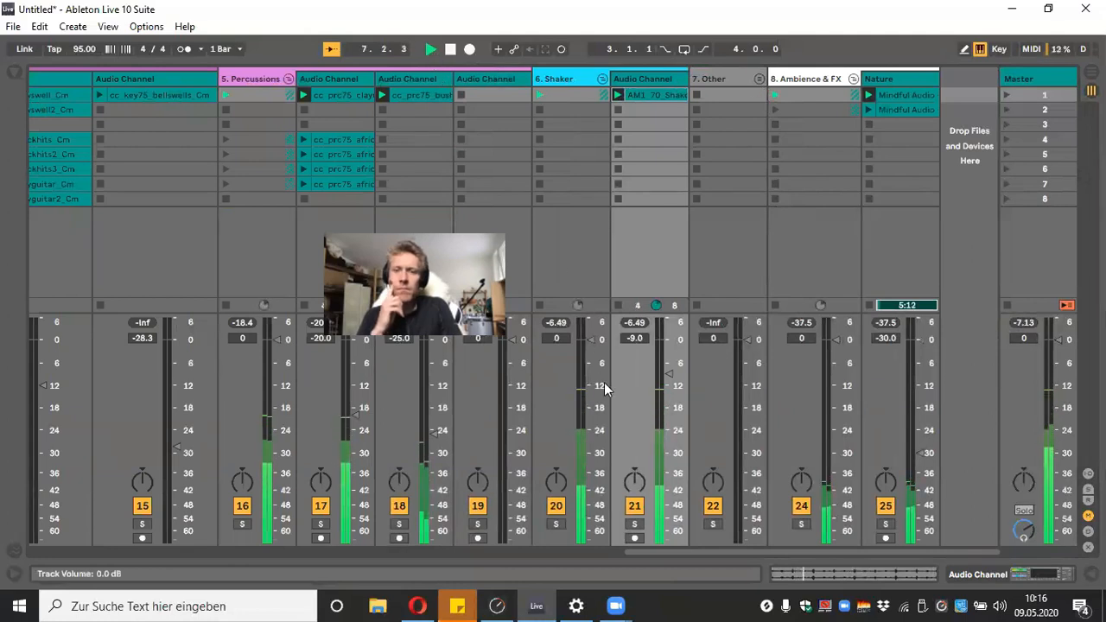
Stop the set, solo lead track 12 and play its cc_key75_feeling_Cm clip on its own
{"action": "scroll", "coordinate": [628, 519], "scroll_direction": "left", "scroll_amount": 3}
{"action": "scroll", "coordinate": [628, 519], "scroll_direction": "left", "scroll_amount": 6}
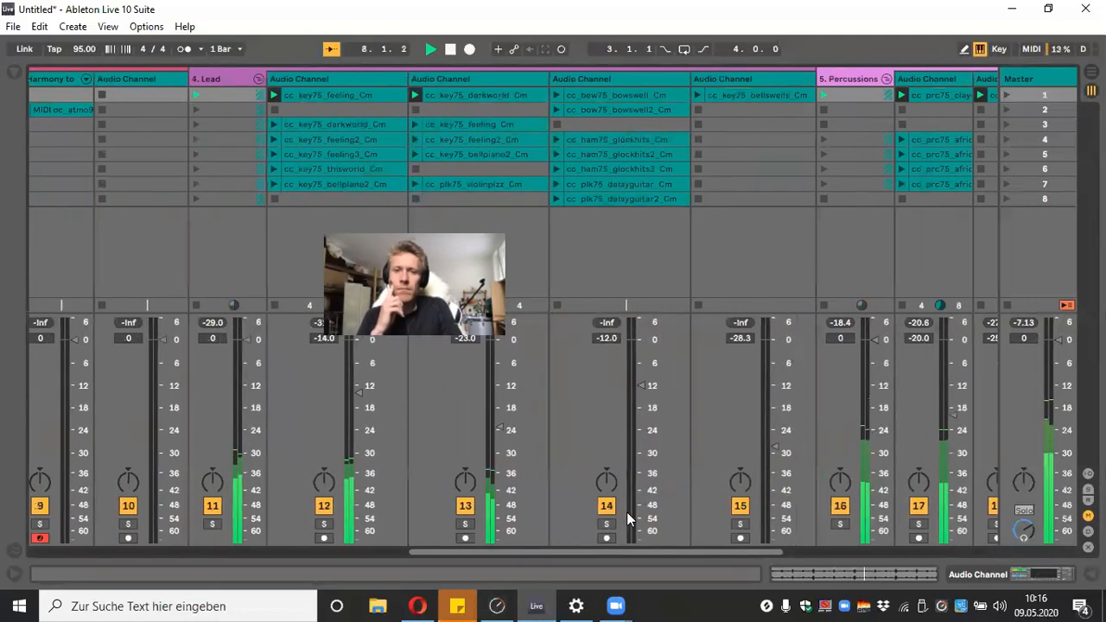
{"action": "left_click", "coordinate": [450, 48]}
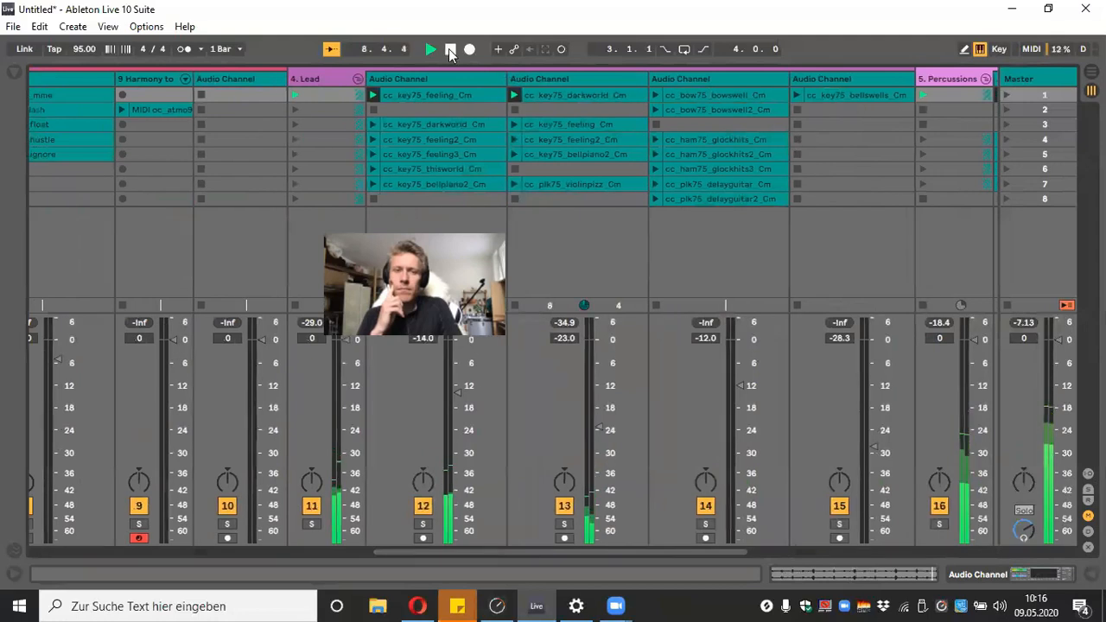
{"action": "left_click", "coordinate": [423, 523]}
{"action": "left_click", "coordinate": [371, 93]}
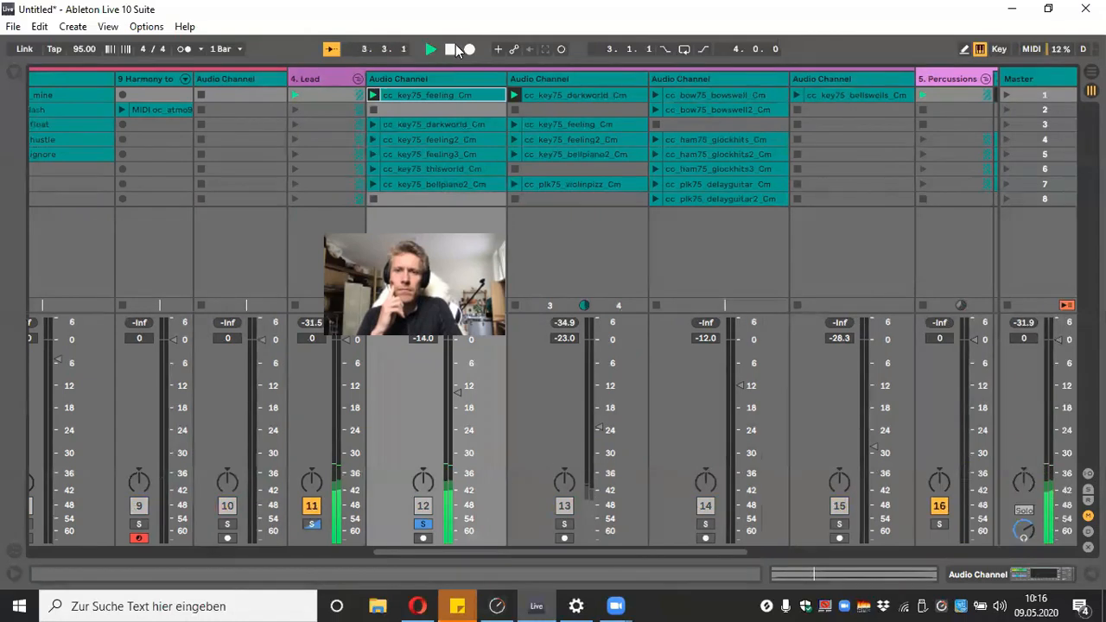
Move track 12's clips from cc_key75_darkworld_Cm to cc_key75_bellpiano2_Cm down one slot and duplicate cc_key75_feeling_Cm into the second slot
{"action": "left_click_drag", "start_coordinate": [423, 199], "coordinate": [427, 143]}
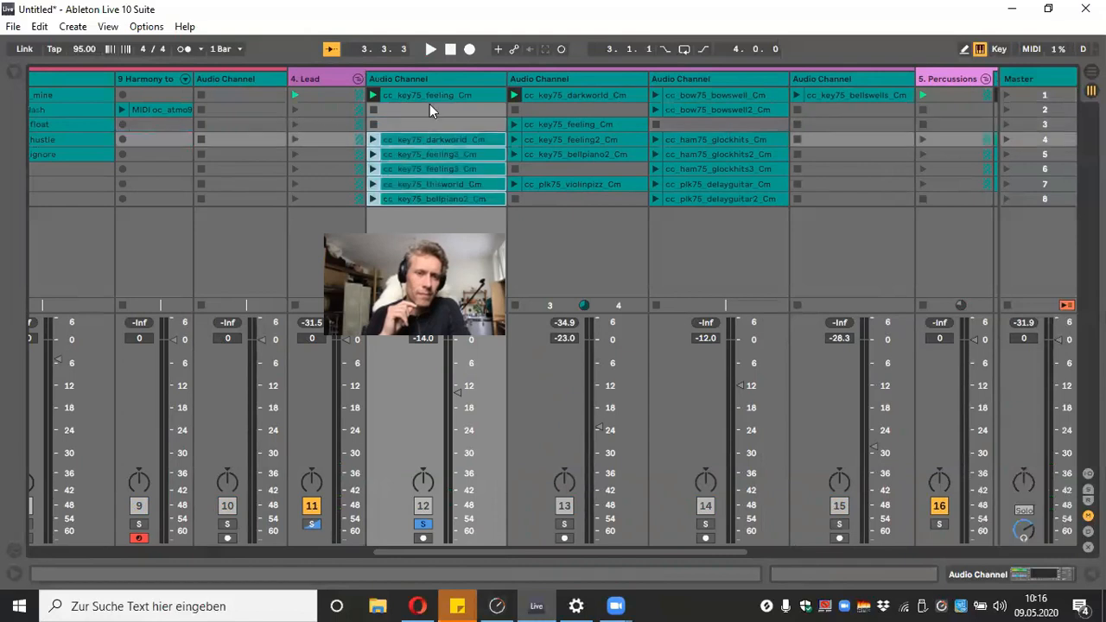
{"action": "left_click", "coordinate": [434, 94]}
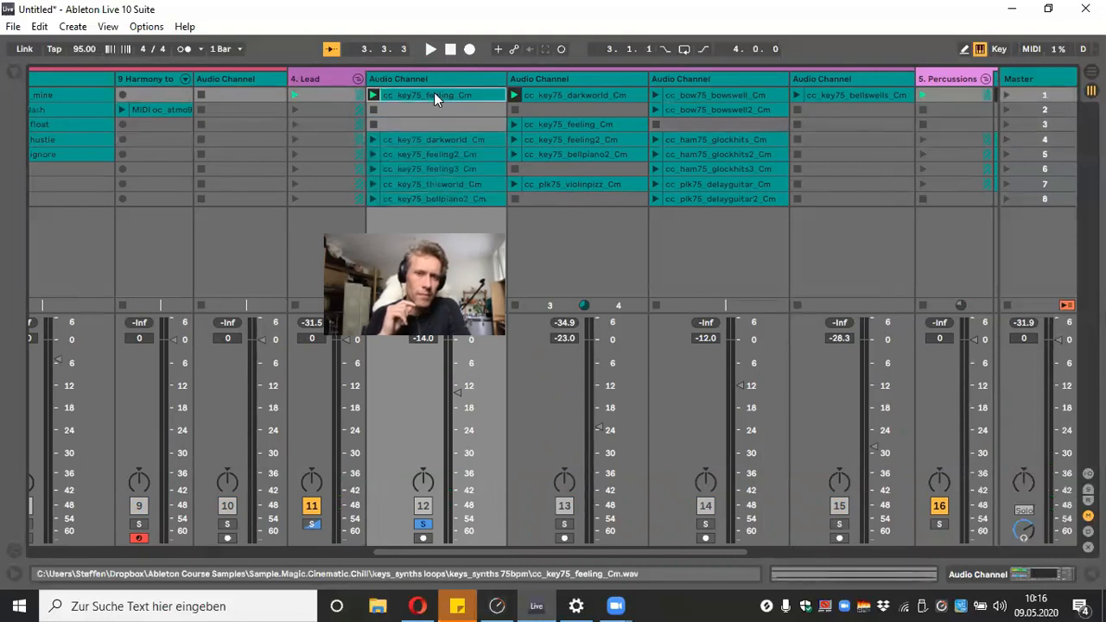
{"action": "right_click", "coordinate": [434, 94]}
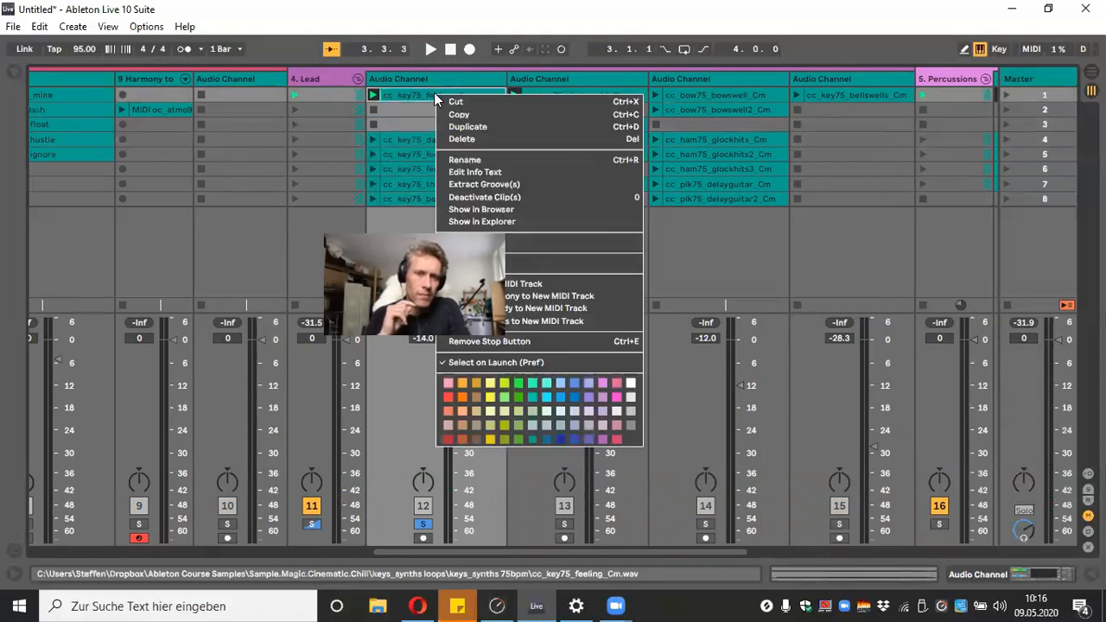
{"action": "left_click", "coordinate": [465, 128]}
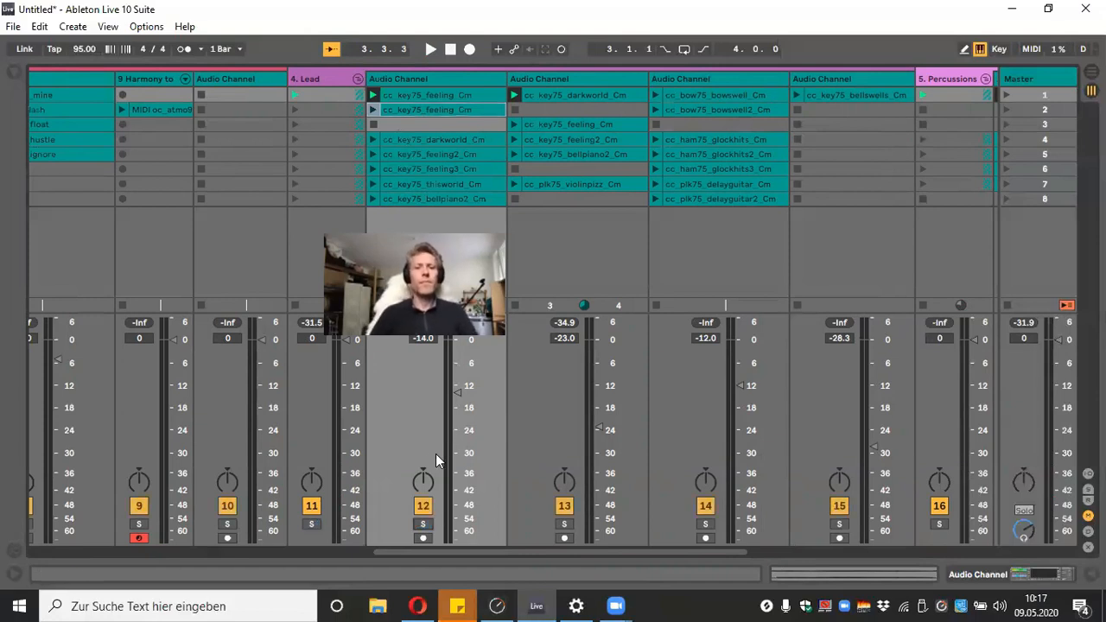
Play the original cc_key75_feeling_Cm clip on track 12, open the duplicate's sample settings and launch the duplicate
{"action": "left_click", "coordinate": [372, 95]}
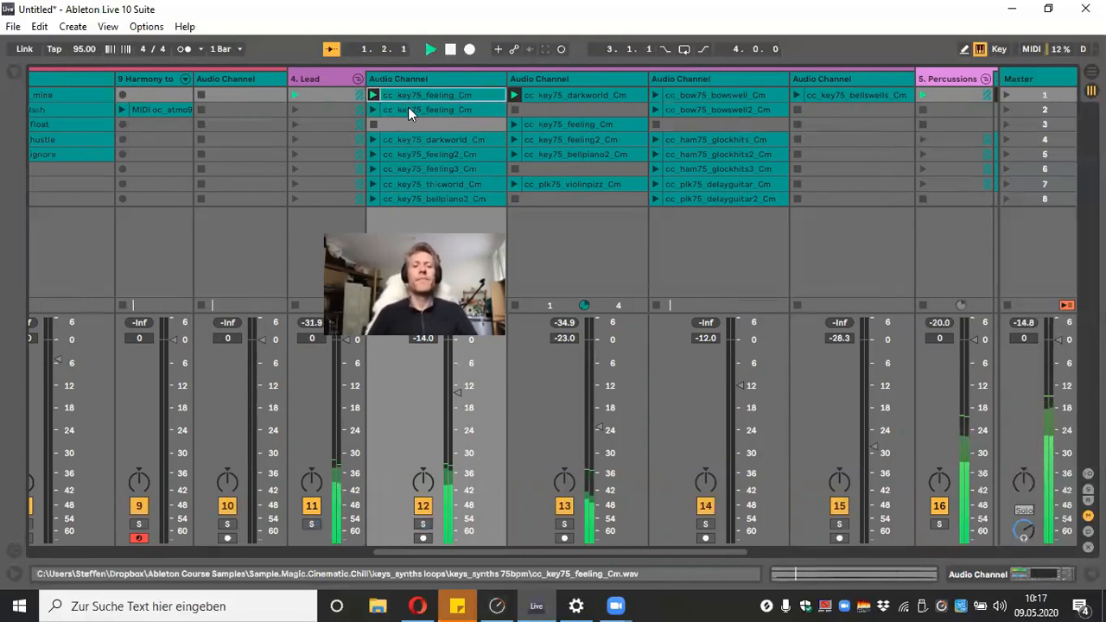
{"action": "double_click", "coordinate": [408, 109]}
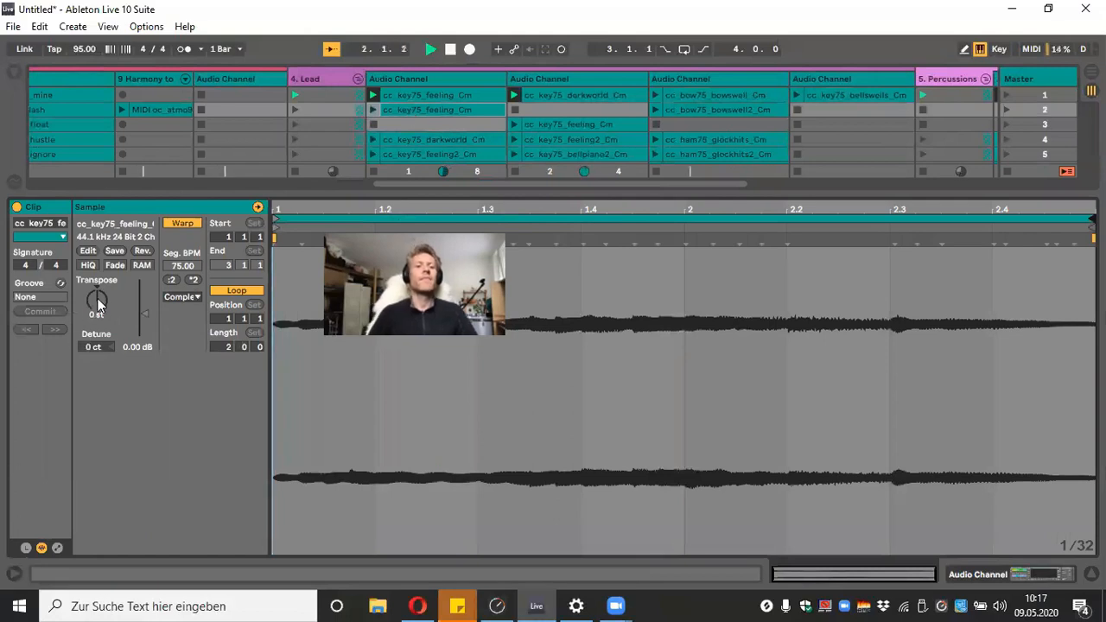
{"action": "left_click", "coordinate": [372, 109]}
Try transposing the duplicate by 2, 5 and 7 semitones, compare it with the original clip, and stop the set
{"action": "left_click_drag", "start_coordinate": [98, 299], "coordinate": [98, 303]}
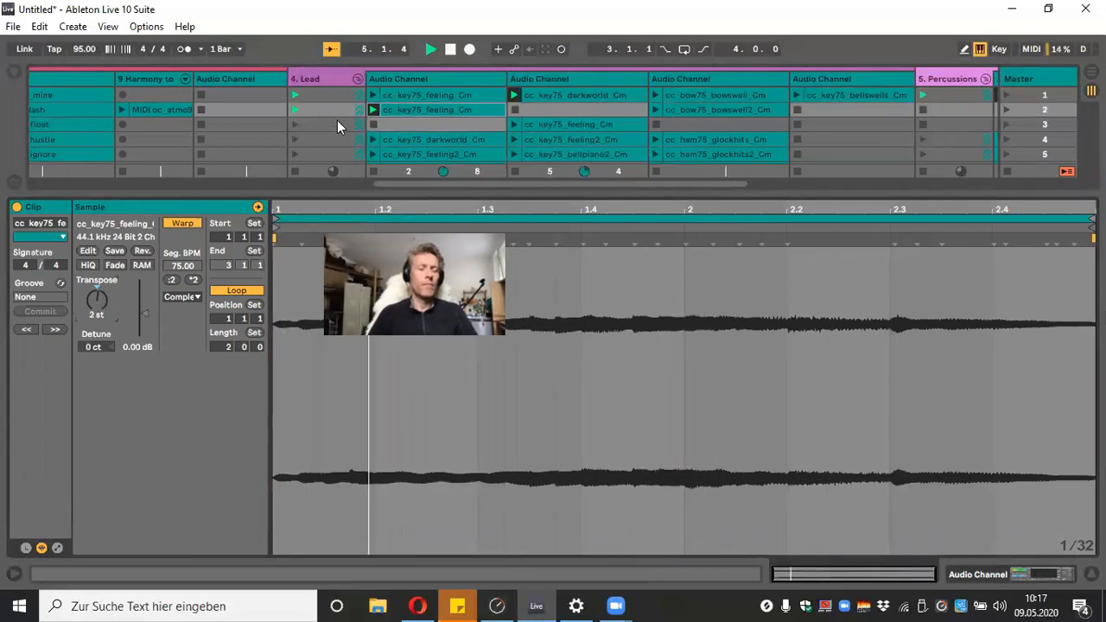
{"action": "left_click_drag", "start_coordinate": [101, 296], "coordinate": [100, 297]}
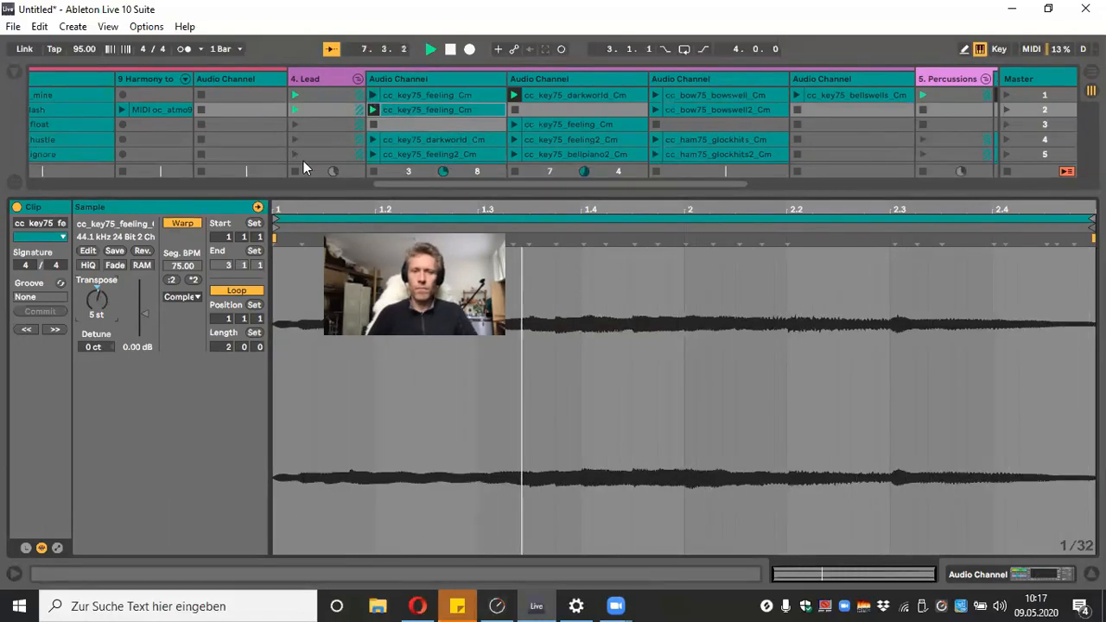
{"action": "left_click_drag", "start_coordinate": [96, 297], "coordinate": [97, 297]}
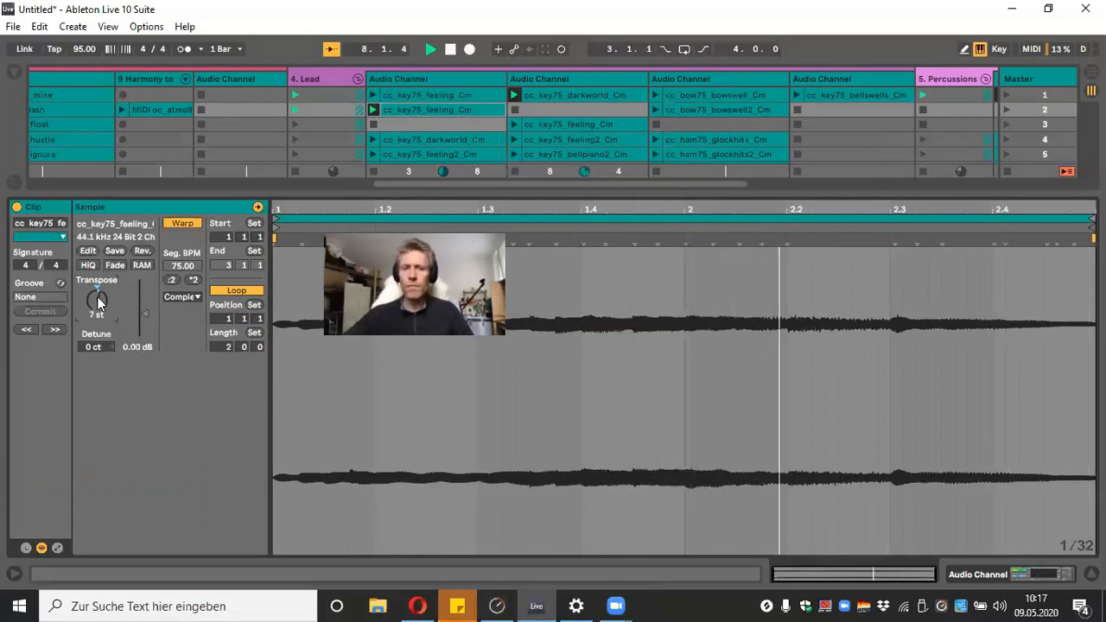
{"action": "left_click", "coordinate": [376, 92]}
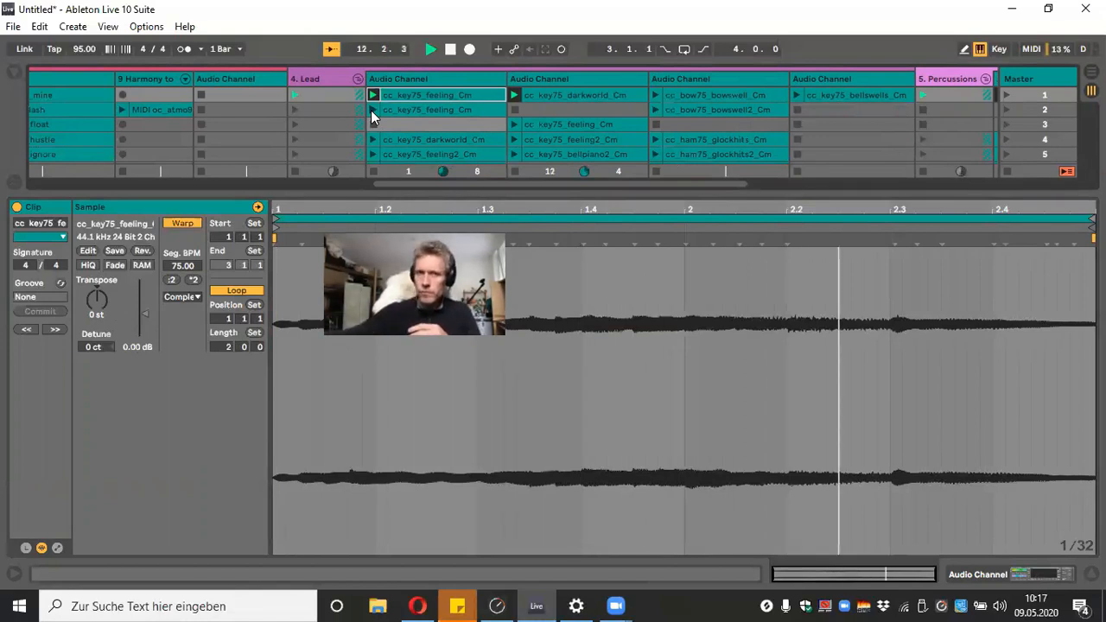
{"action": "left_click", "coordinate": [370, 110]}
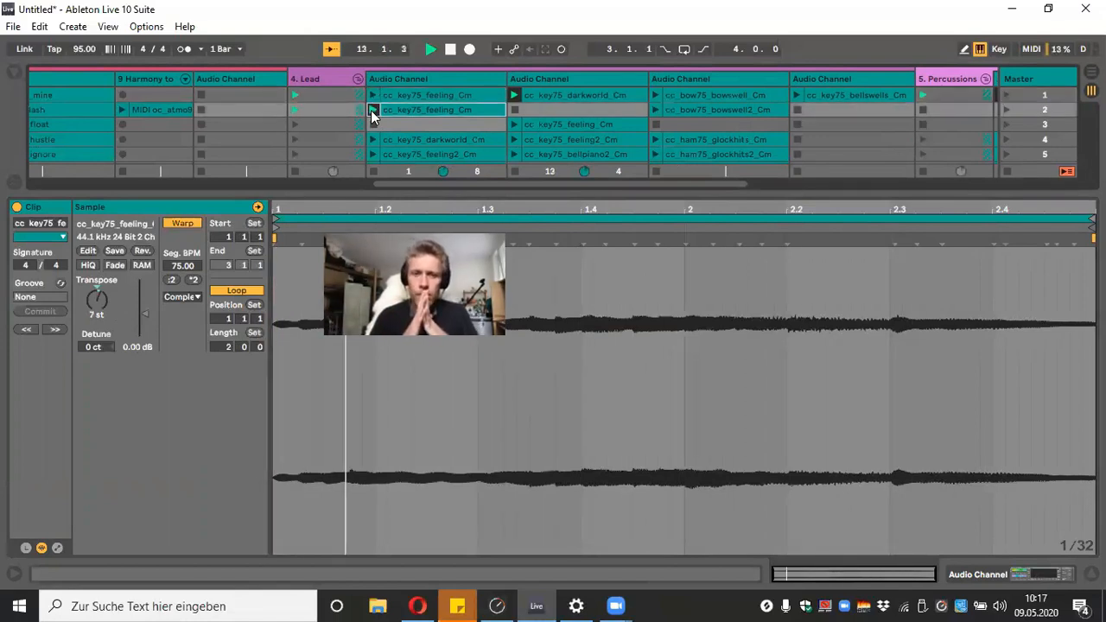
{"action": "left_click", "coordinate": [449, 49]}
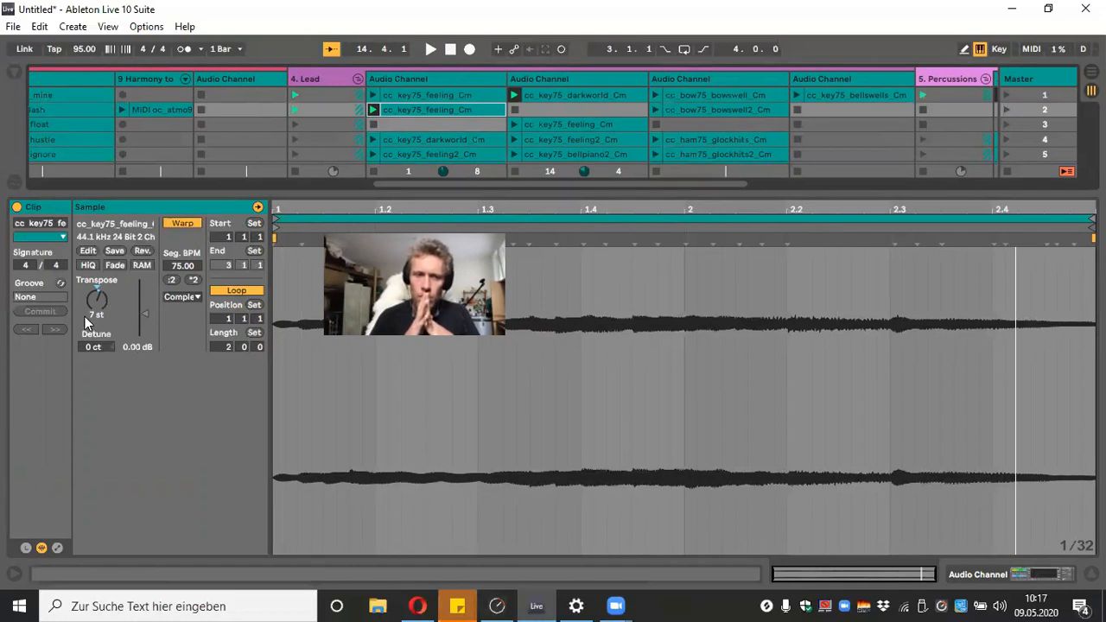
Transpose the duplicate cc_key75_feeling_Cm clip to -7 st, play the original clip and launch the duplicate after it
{"action": "left_click_drag", "start_coordinate": [83, 292], "coordinate": [83, 302]}
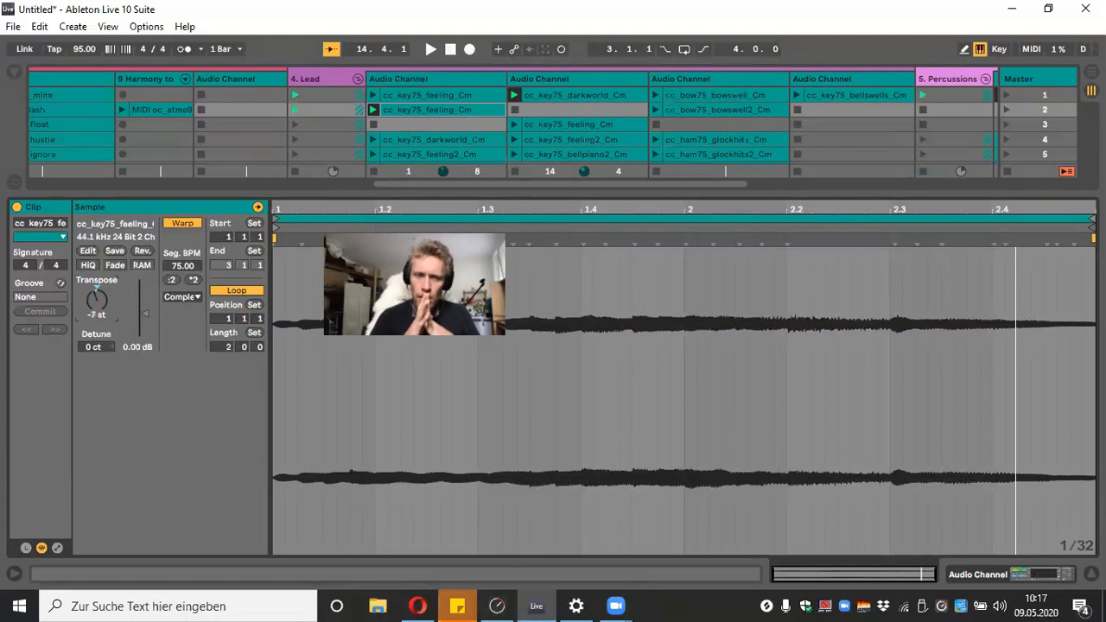
{"action": "left_click", "coordinate": [372, 97]}
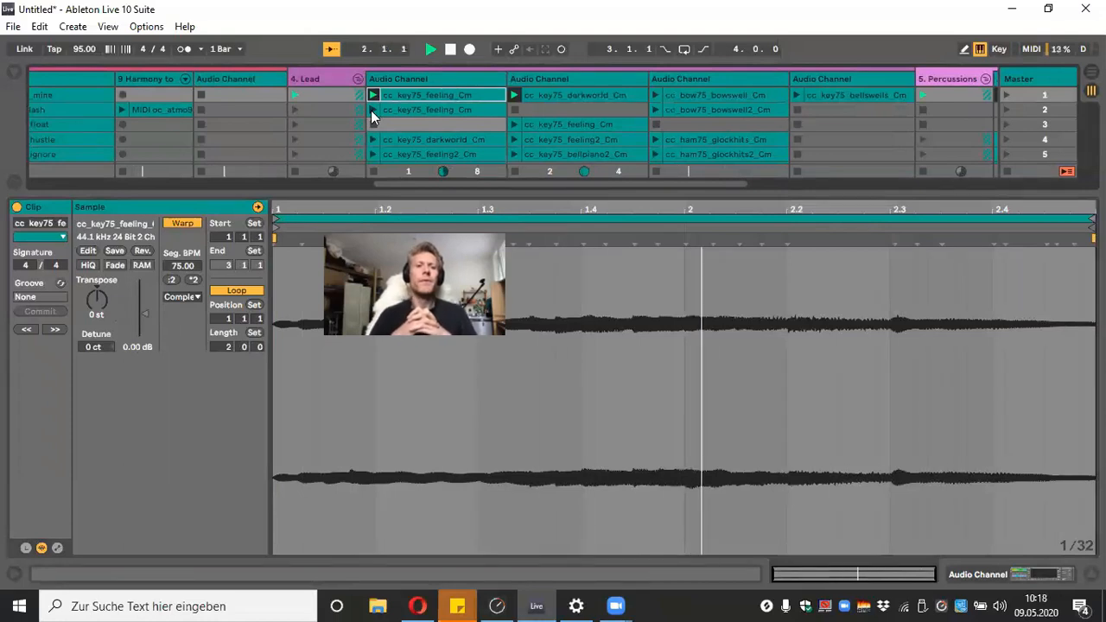
{"action": "left_click", "coordinate": [371, 109]}
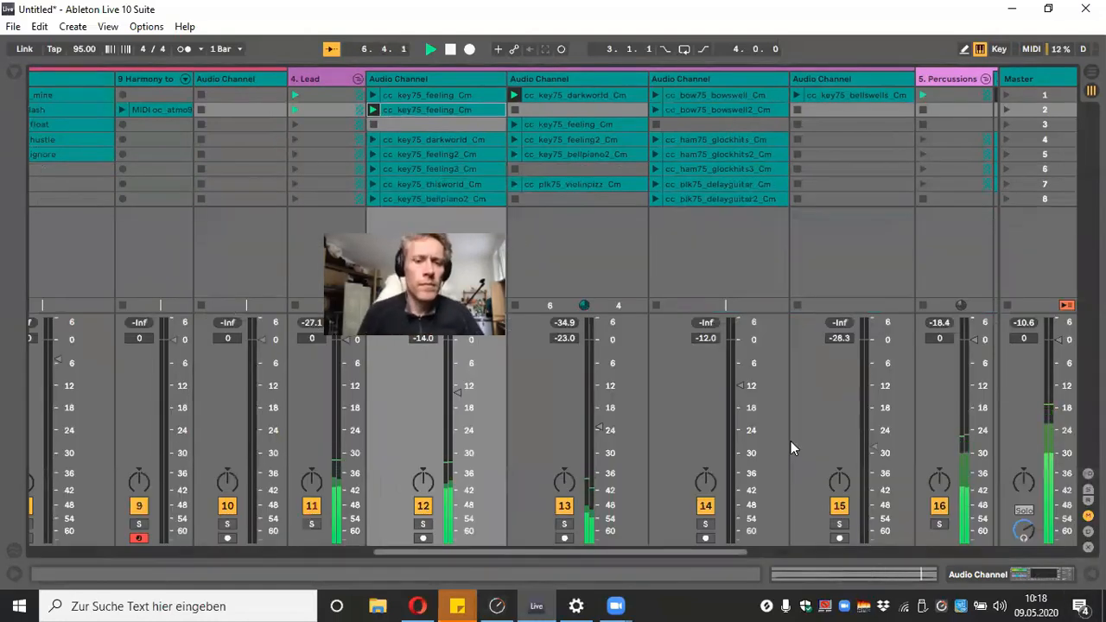
Mute bass track 6 and lead track 13 and alternate between the original and transposed clips on track 12
{"action": "scroll", "coordinate": [791, 441], "scroll_direction": "left", "scroll_amount": 6}
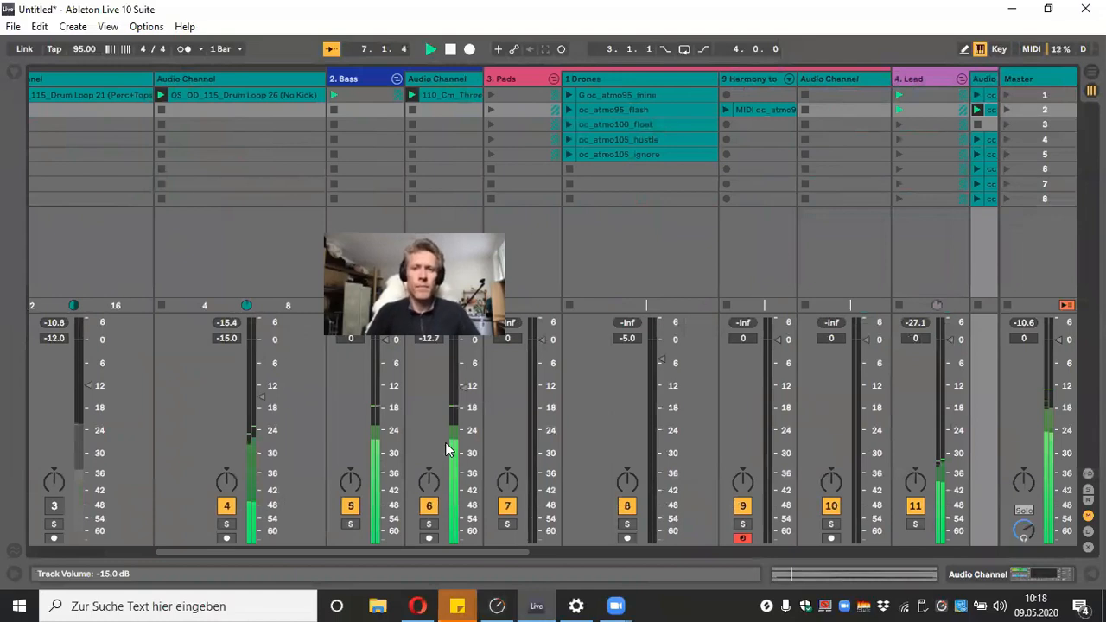
{"action": "left_click", "coordinate": [432, 503]}
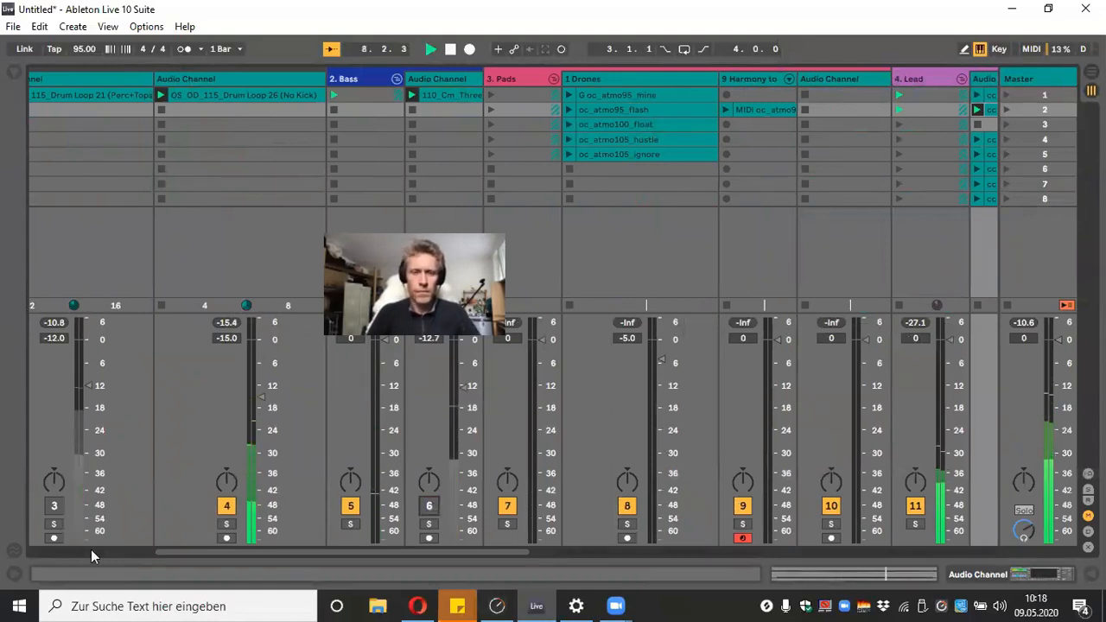
{"action": "scroll", "coordinate": [441, 394], "scroll_direction": "right", "scroll_amount": 3}
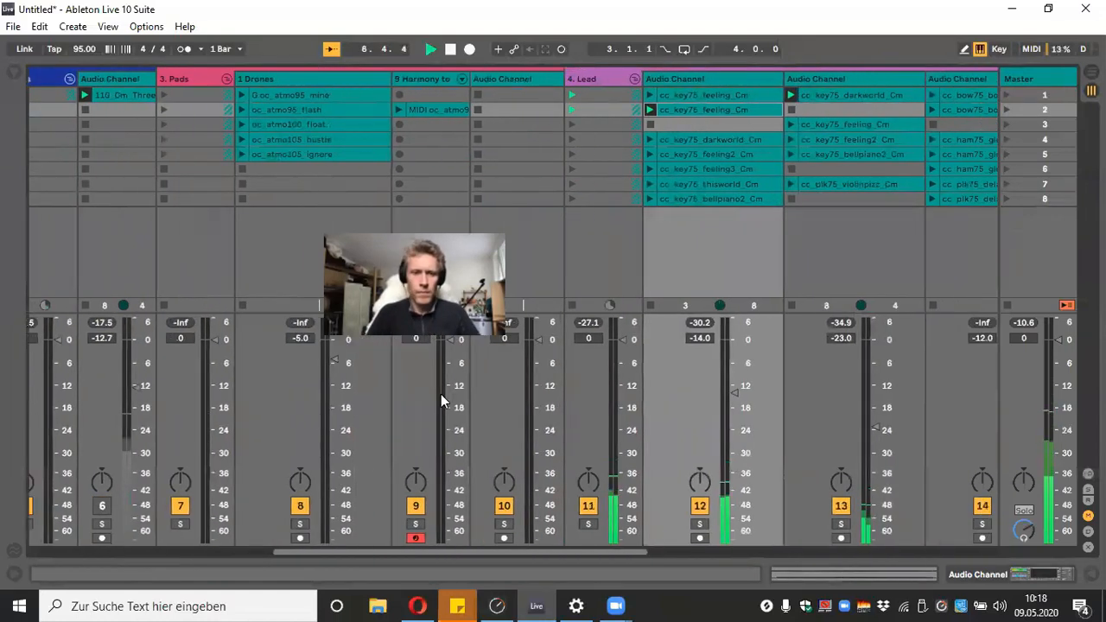
{"action": "left_click", "coordinate": [644, 94]}
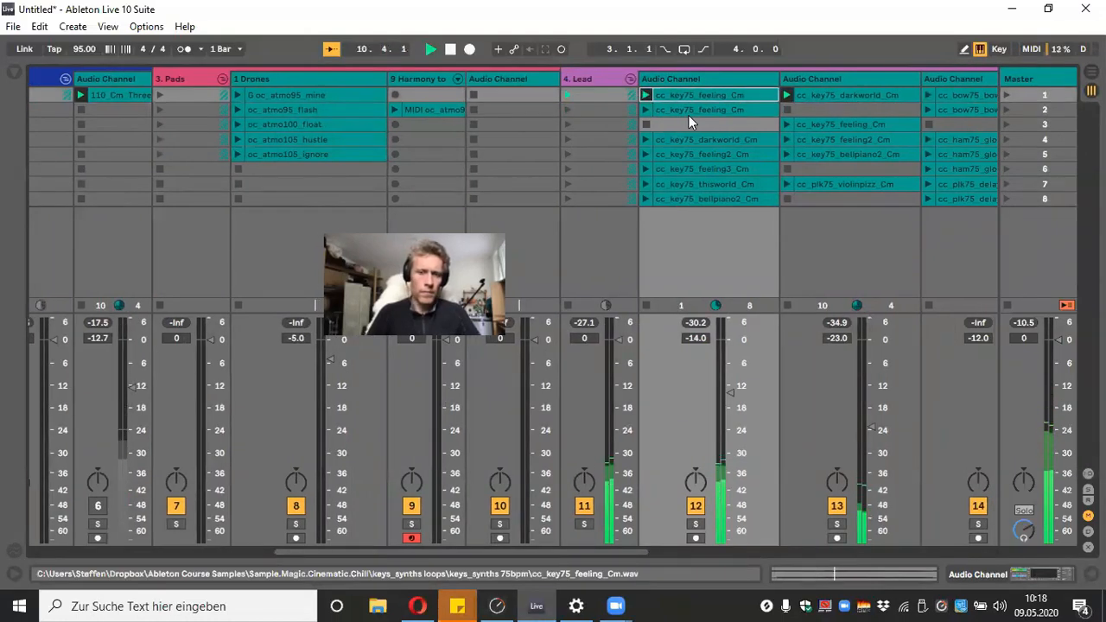
{"action": "left_click", "coordinate": [645, 109]}
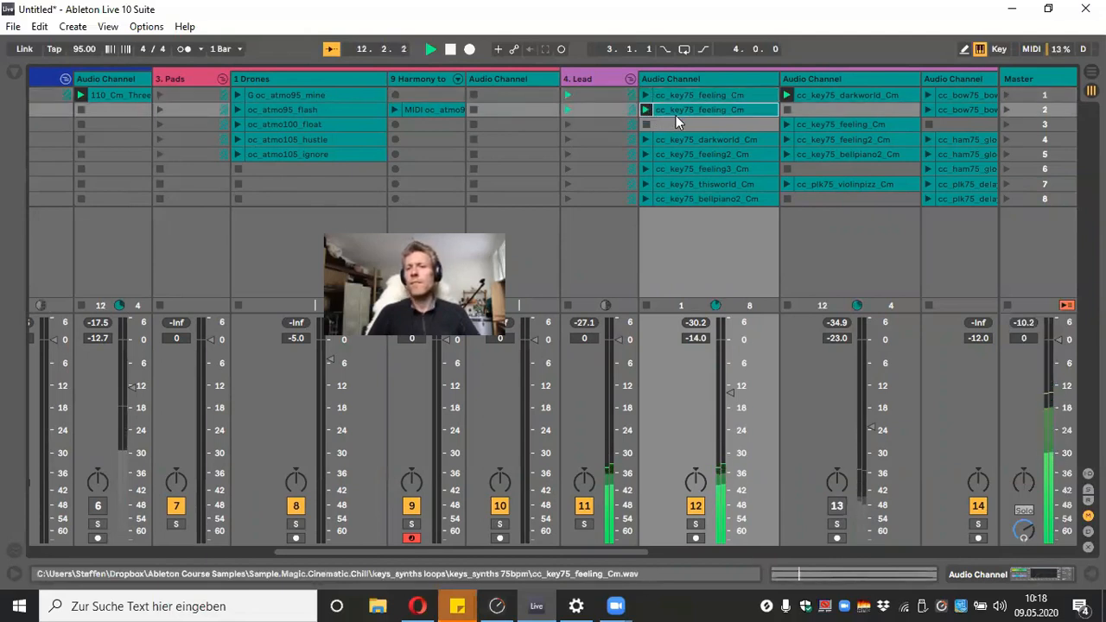
Set track 12's volume to -13.0 dB and relaunch the original and transposed clips in turn
{"action": "left_click_drag", "start_coordinate": [730, 394], "coordinate": [730, 389]}
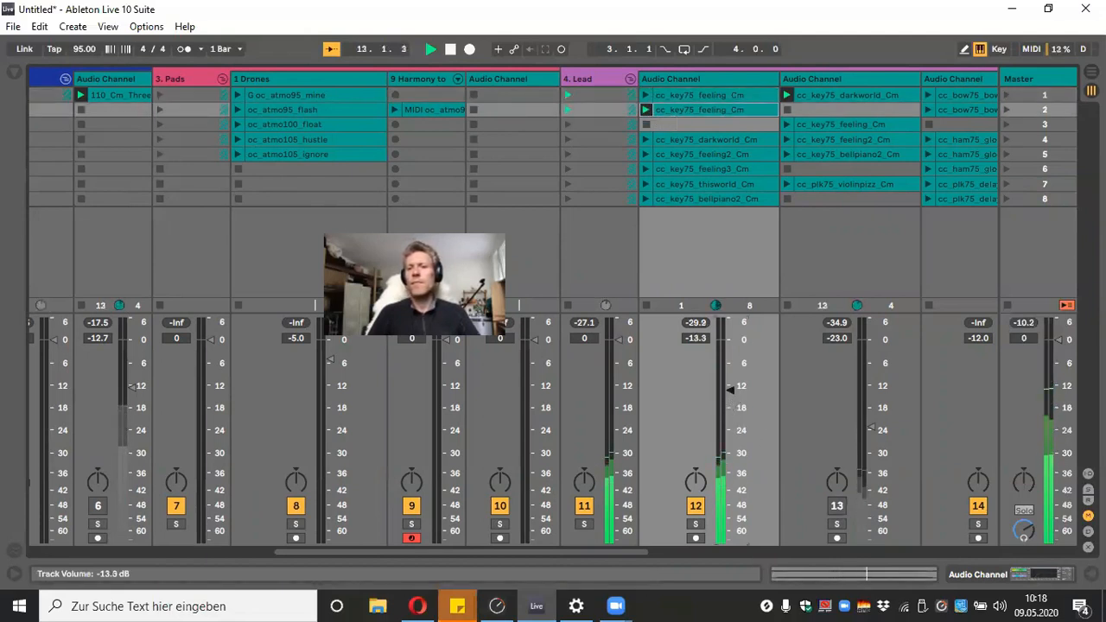
{"action": "left_click", "coordinate": [647, 94]}
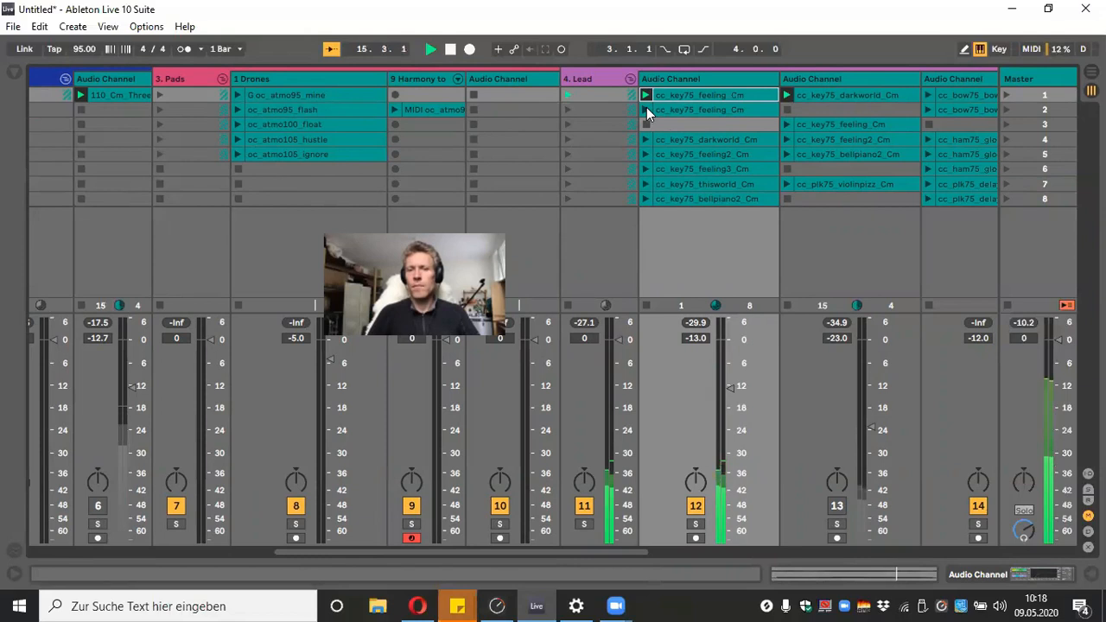
{"action": "left_click", "coordinate": [647, 109]}
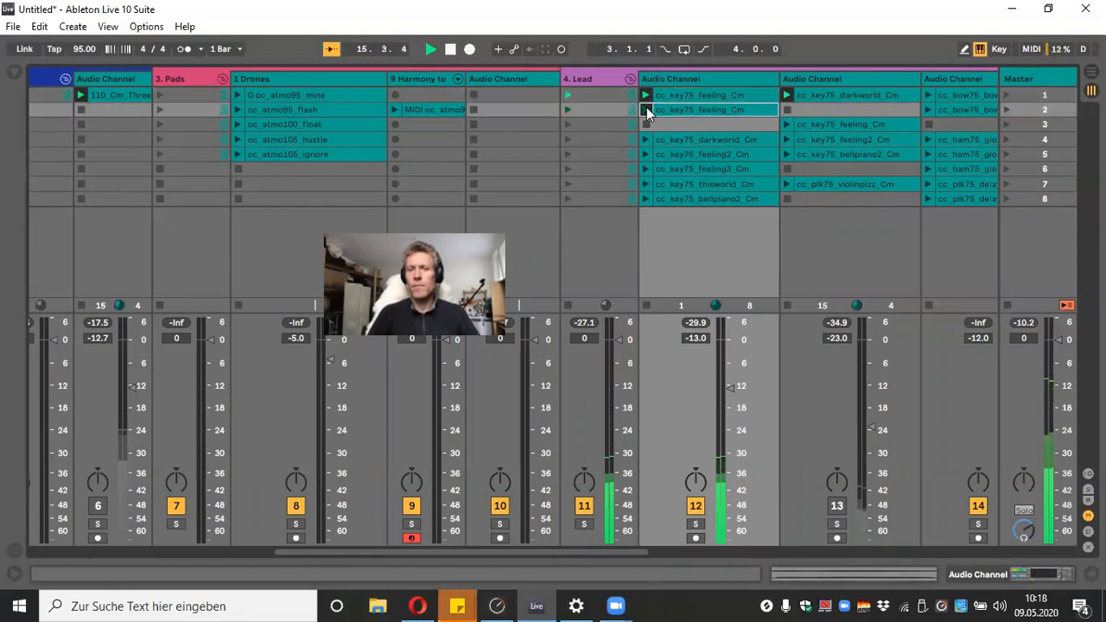
Stop the set, cancel the playing clip on track 12 and reactivate track 13
{"action": "left_click", "coordinate": [449, 50]}
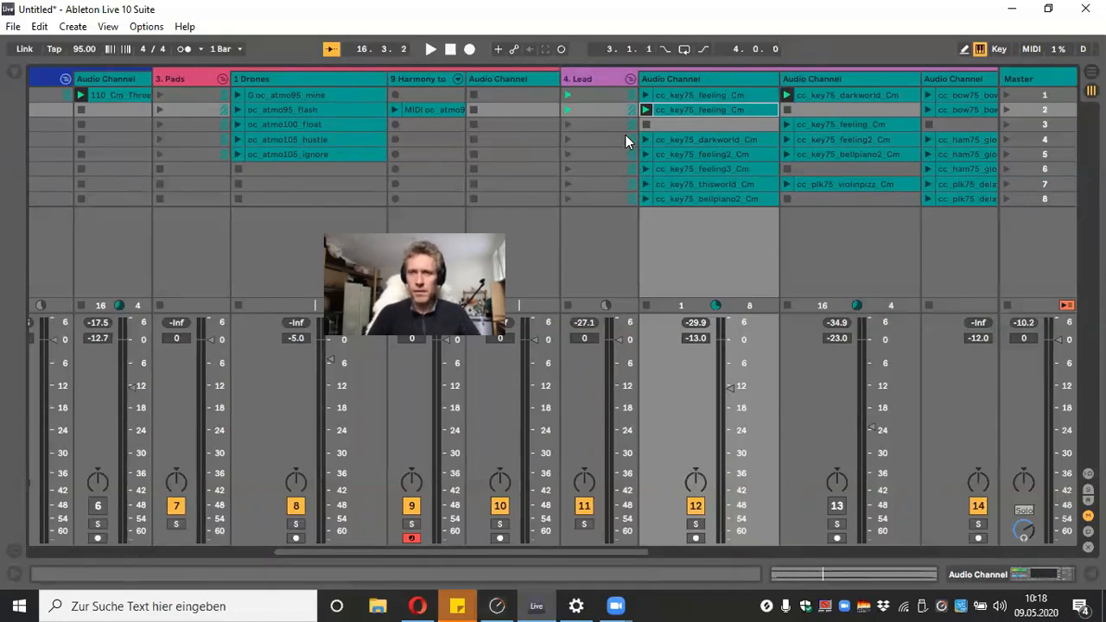
{"action": "left_click", "coordinate": [645, 123]}
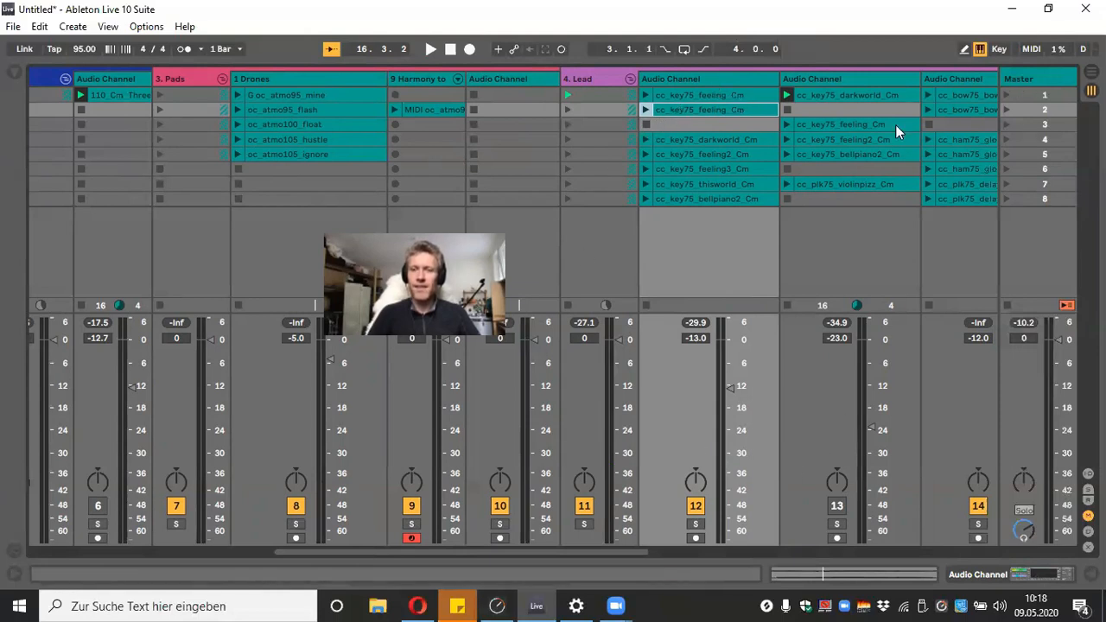
{"action": "left_click", "coordinate": [838, 506]}
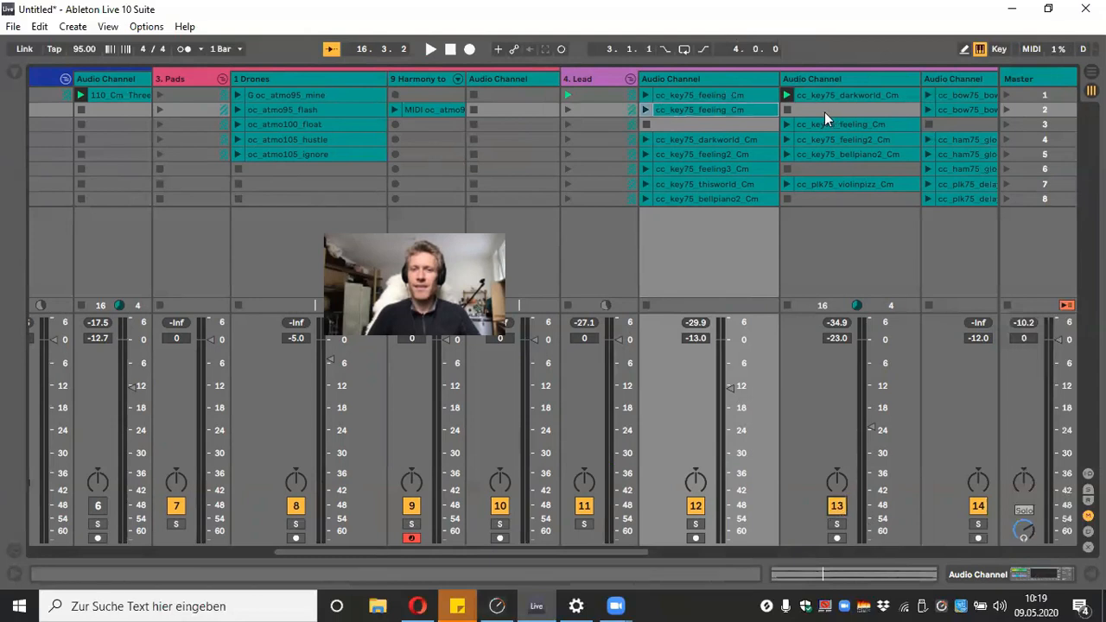
Try moving the transposed cc_key75_feeling_Cm clip to slot 4 of track 12, and undo the move
{"action": "left_click", "coordinate": [725, 95]}
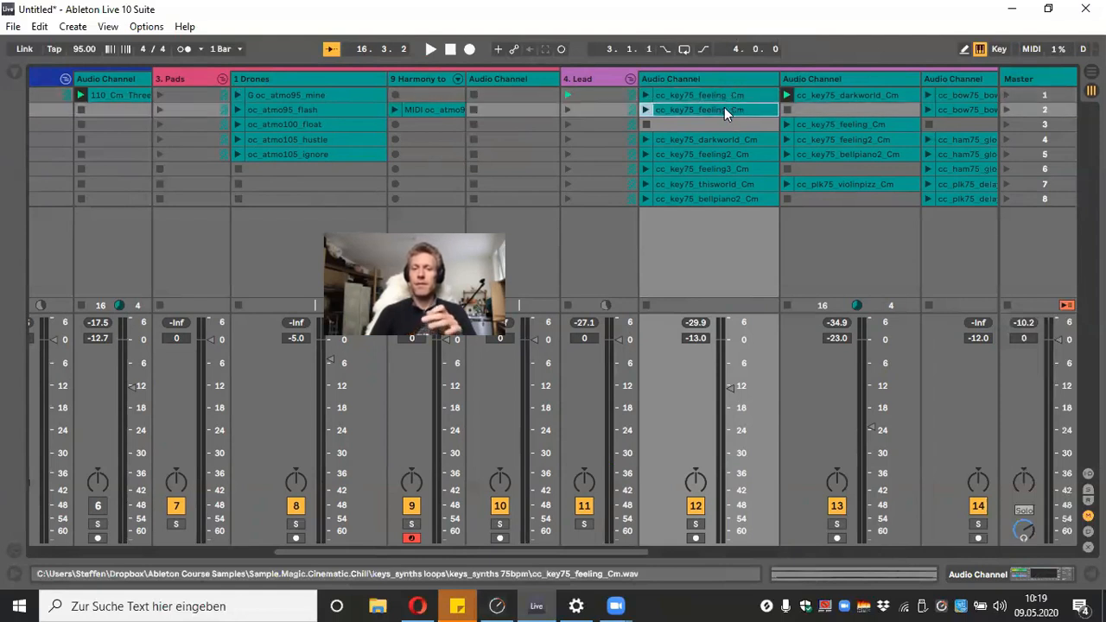
{"action": "left_click", "coordinate": [678, 112]}
{"action": "left_click_drag", "start_coordinate": [685, 115], "coordinate": [685, 139]}
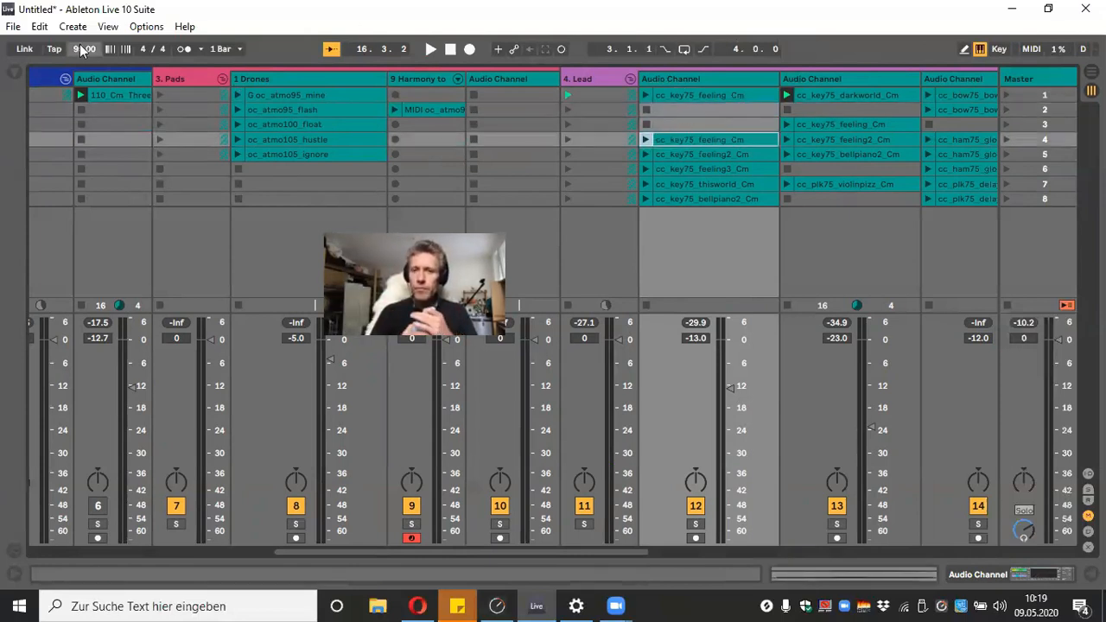
{"action": "key", "text": "ctrl+z"}
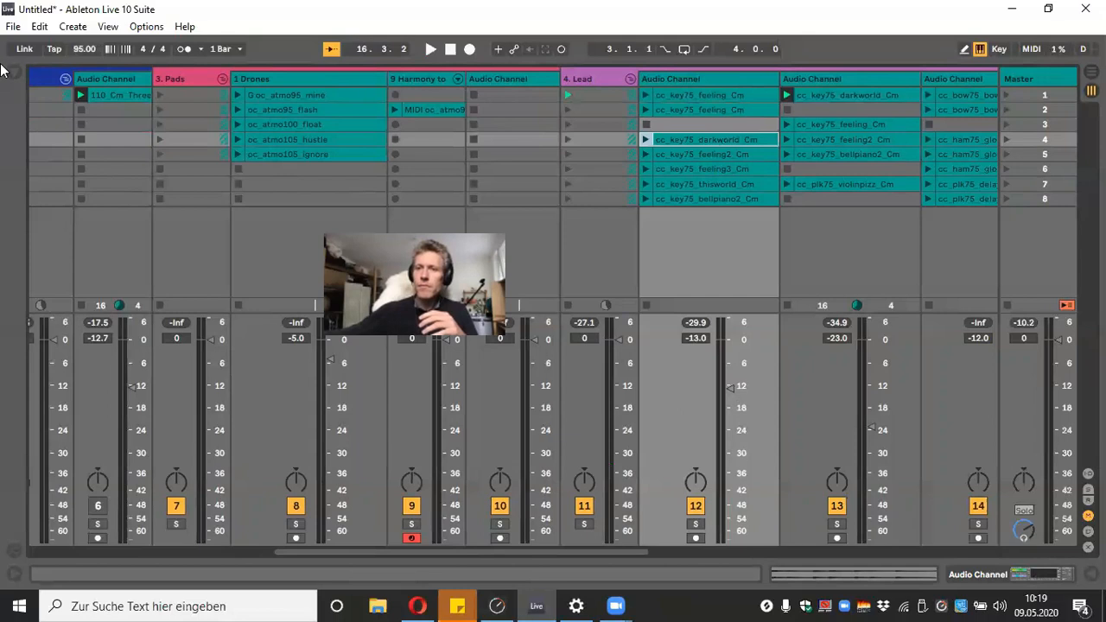
Play the original cc_key75_feeling_Cm clip, launch oc_atmo95_flash on the Drones track and set that track's volume to -5.2 dB
{"action": "left_click", "coordinate": [647, 93]}
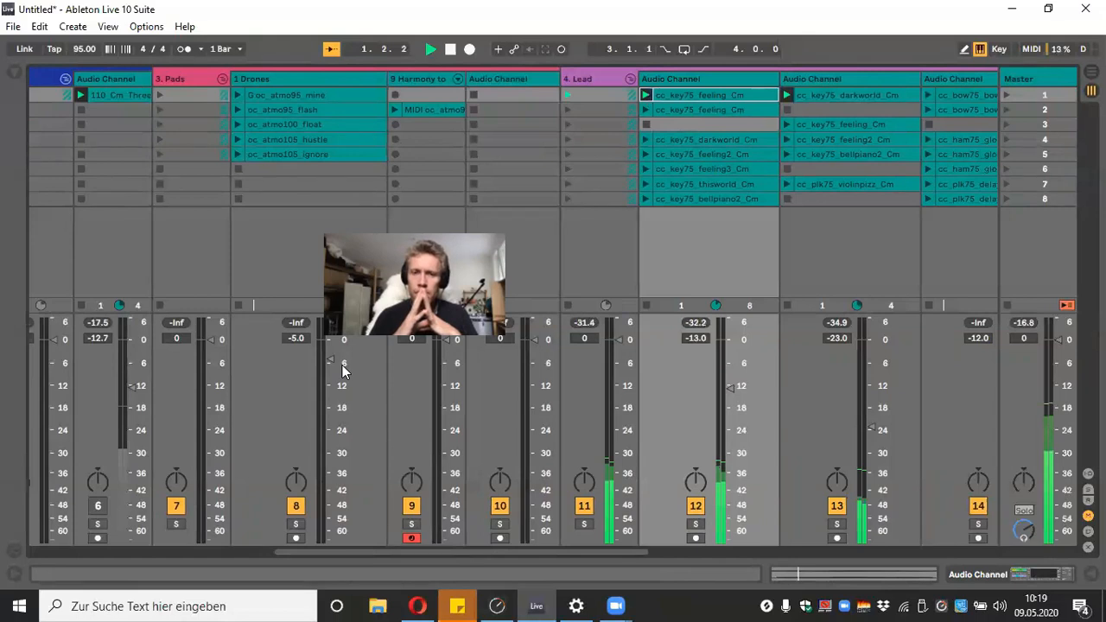
{"action": "left_click", "coordinate": [239, 105]}
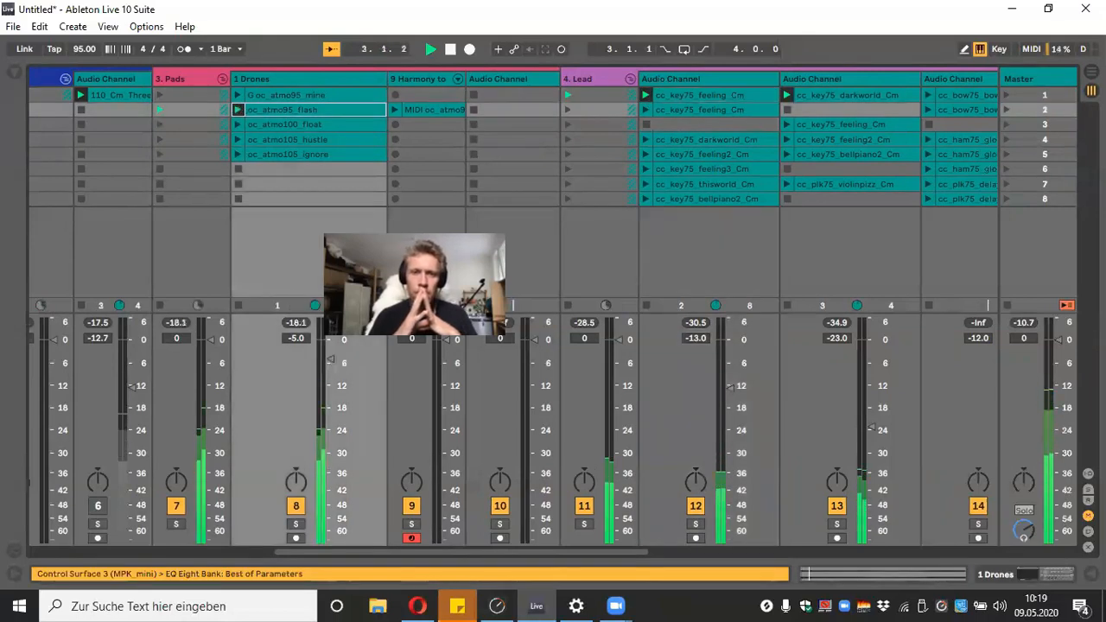
{"action": "left_click_drag", "start_coordinate": [330, 360], "coordinate": [330, 360]}
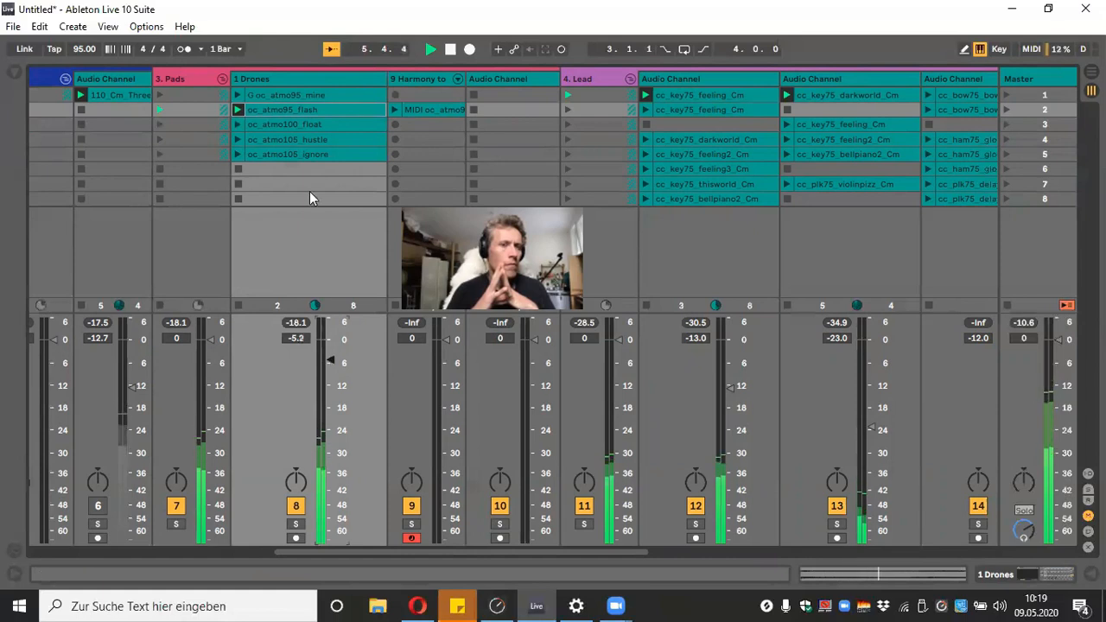
Solo the Drones track to hear oc_atmo95_flash alone and open that clip's sample settings
{"action": "double_click", "coordinate": [311, 109]}
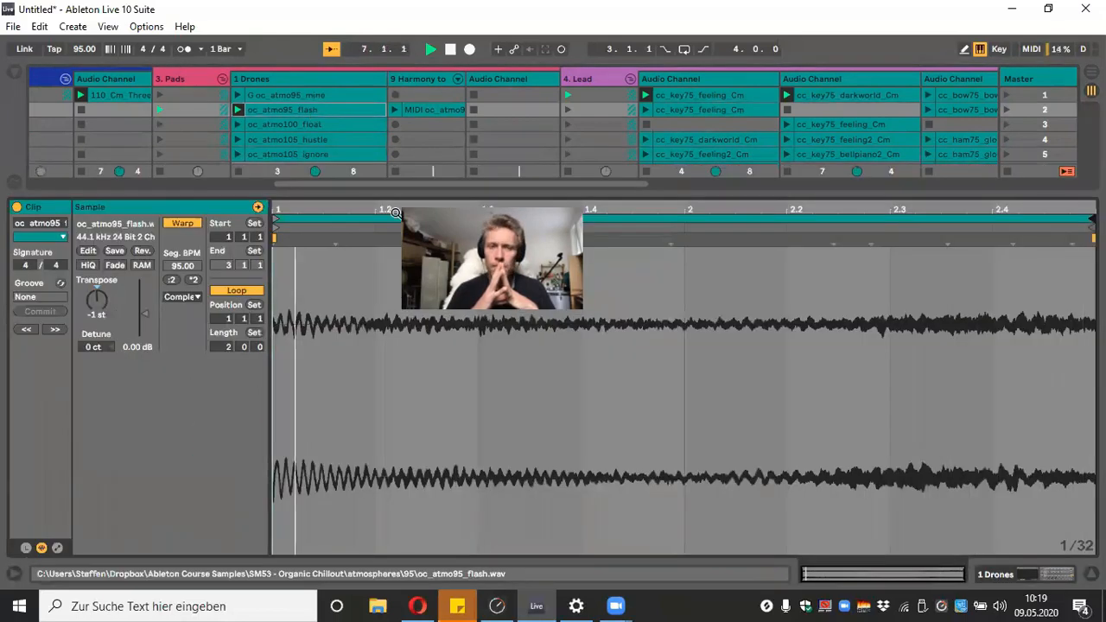
{"action": "key", "text": "ctrl+alt+l"}
{"action": "key", "text": "s"}
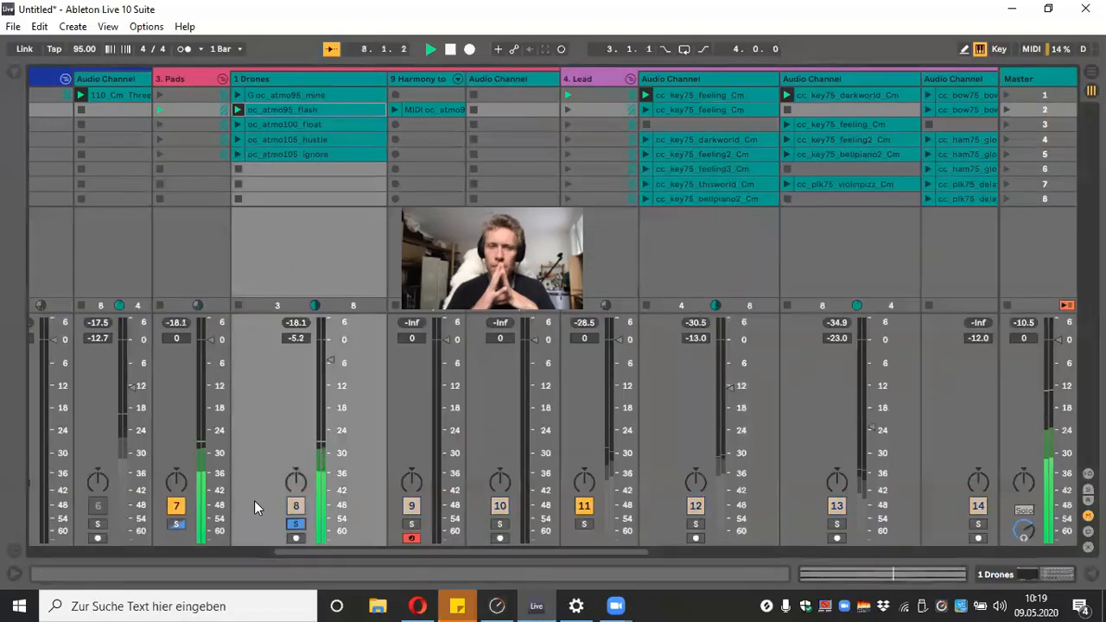
{"action": "double_click", "coordinate": [299, 107]}
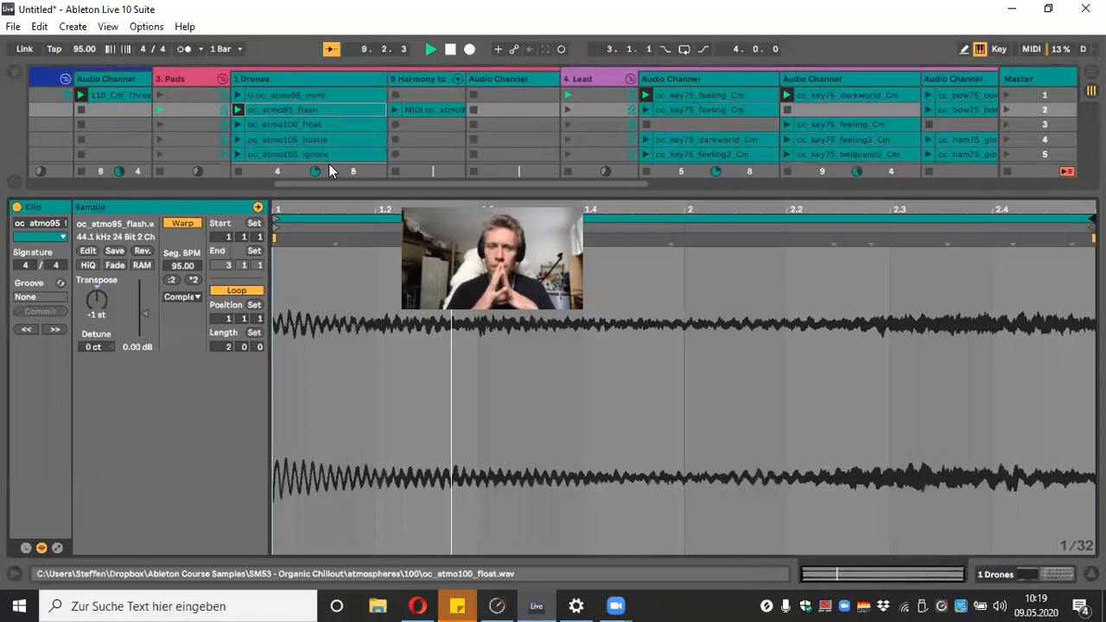
Shorten the oc_atmo95_flash loop to one beat and bring the unsoloed Drones track down to -9.0 dB
{"action": "left_click_drag", "start_coordinate": [1093, 218], "coordinate": [373, 218]}
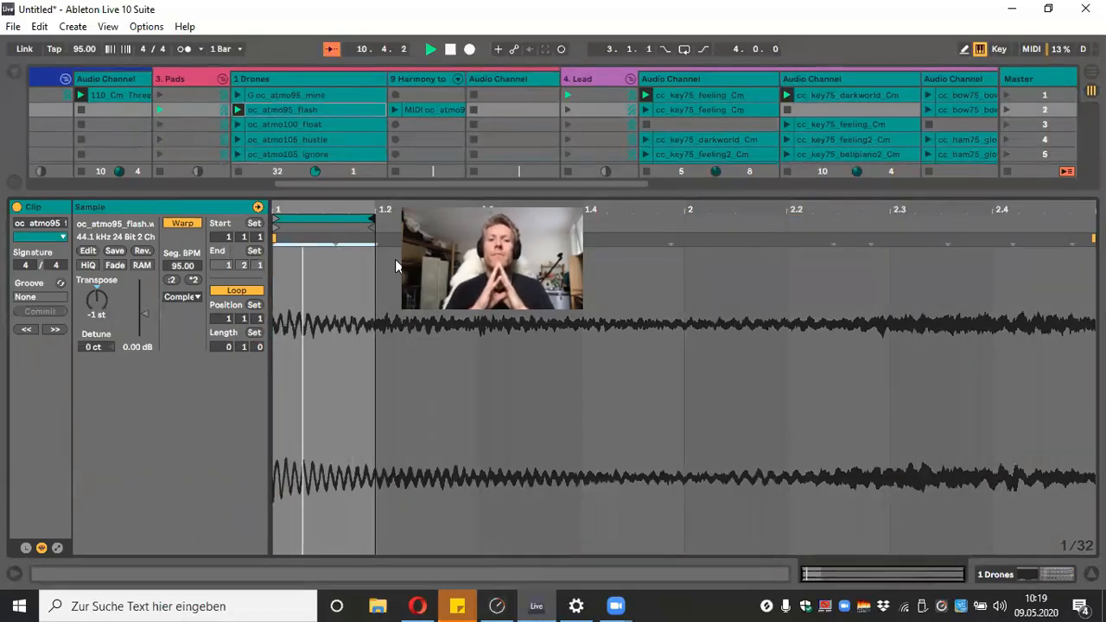
{"action": "key", "text": "ctrl+alt+l"}
{"action": "left_click", "coordinate": [294, 524]}
{"action": "left_click_drag", "start_coordinate": [329, 361], "coordinate": [331, 374]}
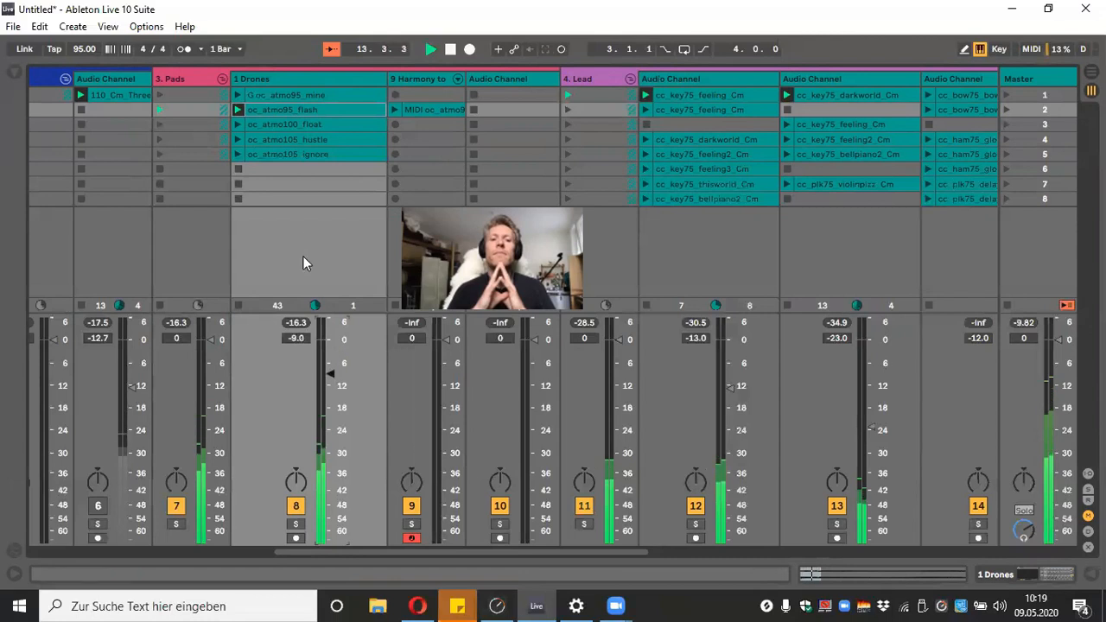
Shorten the loop length of oc_atmo95_flash to 0.0.1, listen to it in the mix and stop playback
{"action": "double_click", "coordinate": [288, 110]}
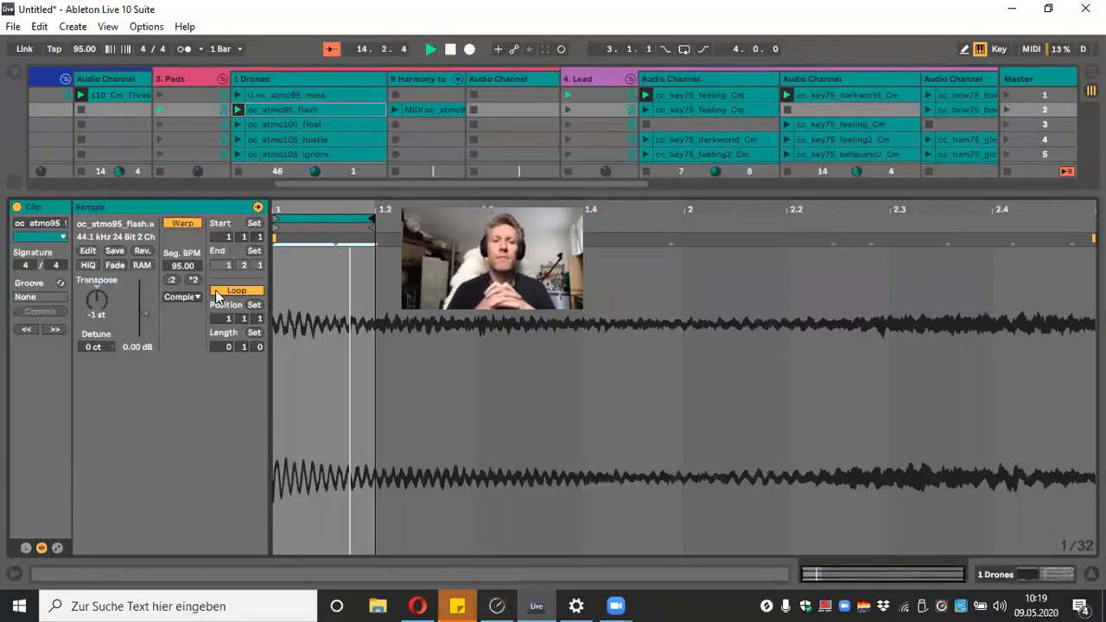
{"action": "left_click_drag", "start_coordinate": [259, 347], "coordinate": [258, 363]}
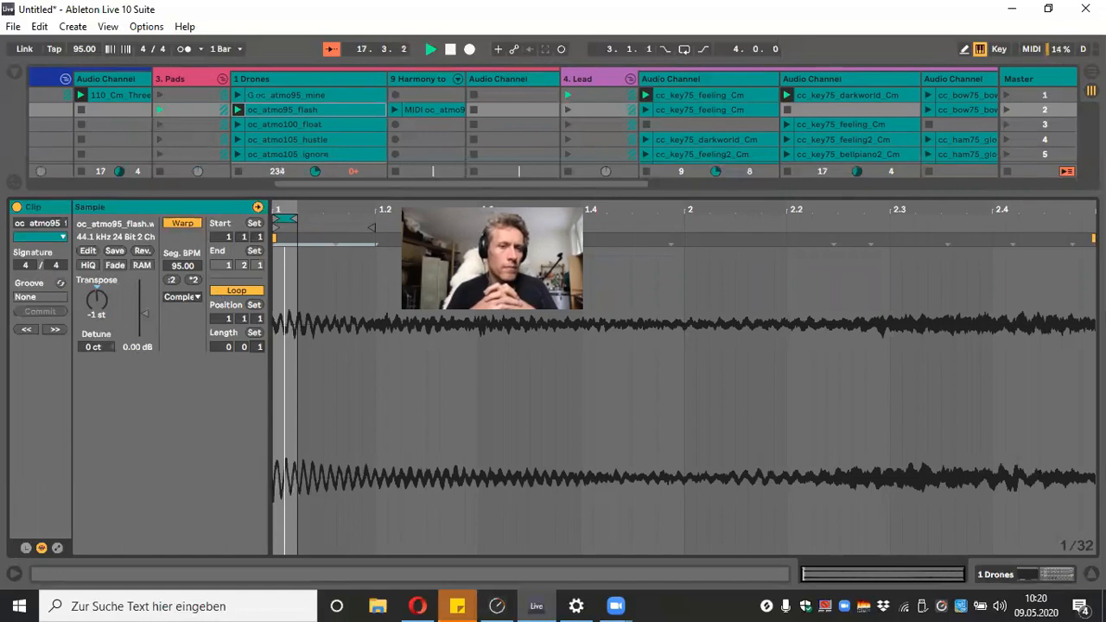
{"action": "left_click", "coordinate": [1092, 574]}
{"action": "left_click", "coordinate": [448, 48]}
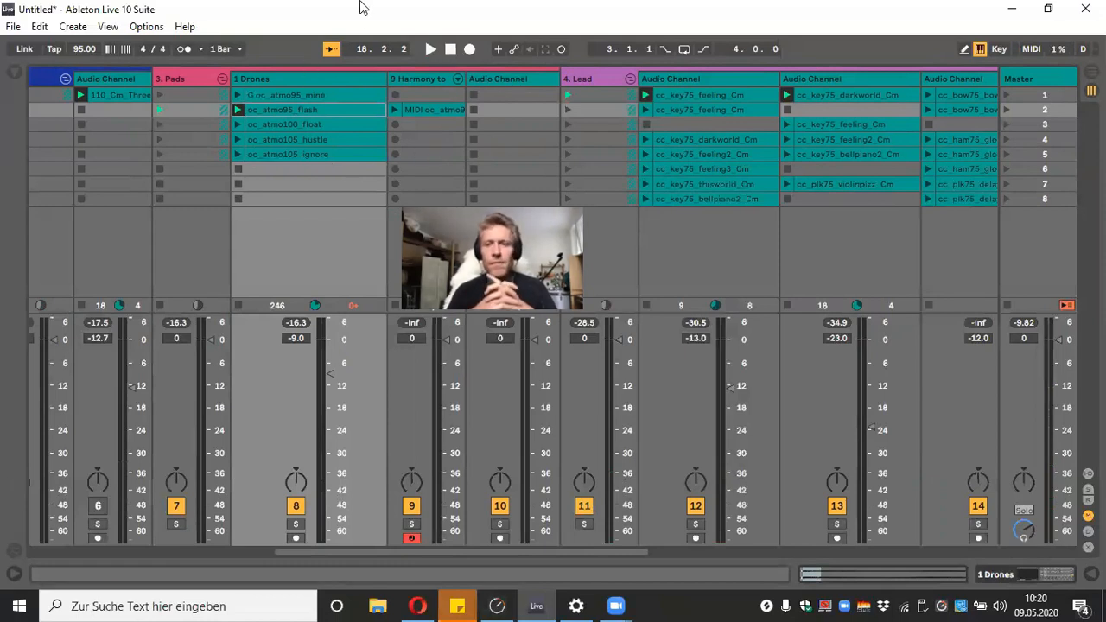
Audition the oc_atmo95_flash loop alone by temporarily soloing the Drones track
{"action": "left_click", "coordinate": [299, 524]}
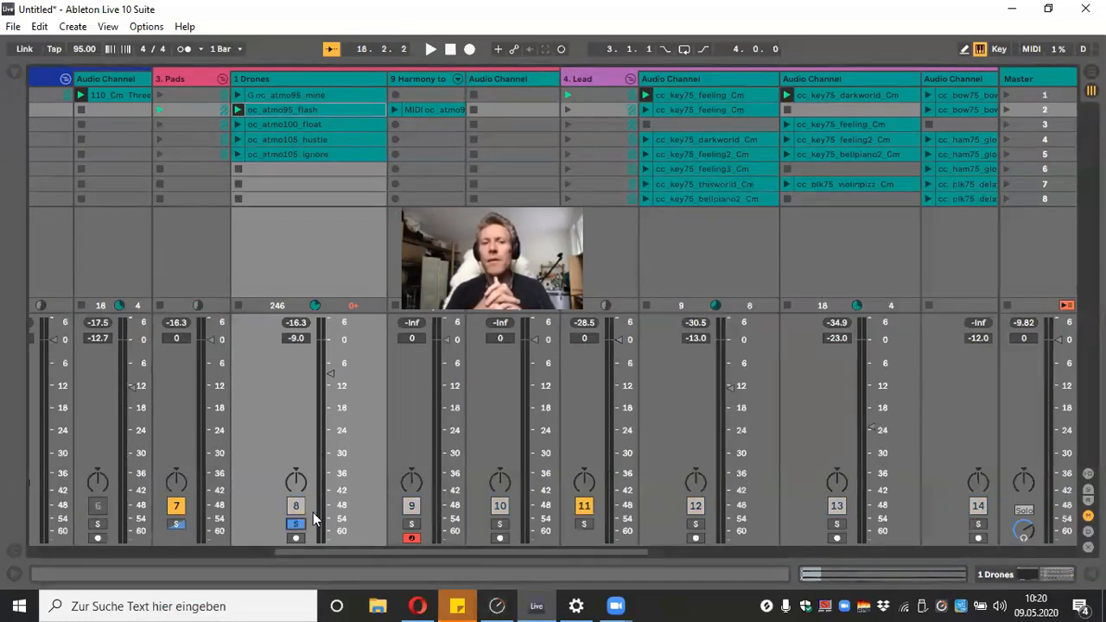
{"action": "key", "text": "space"}
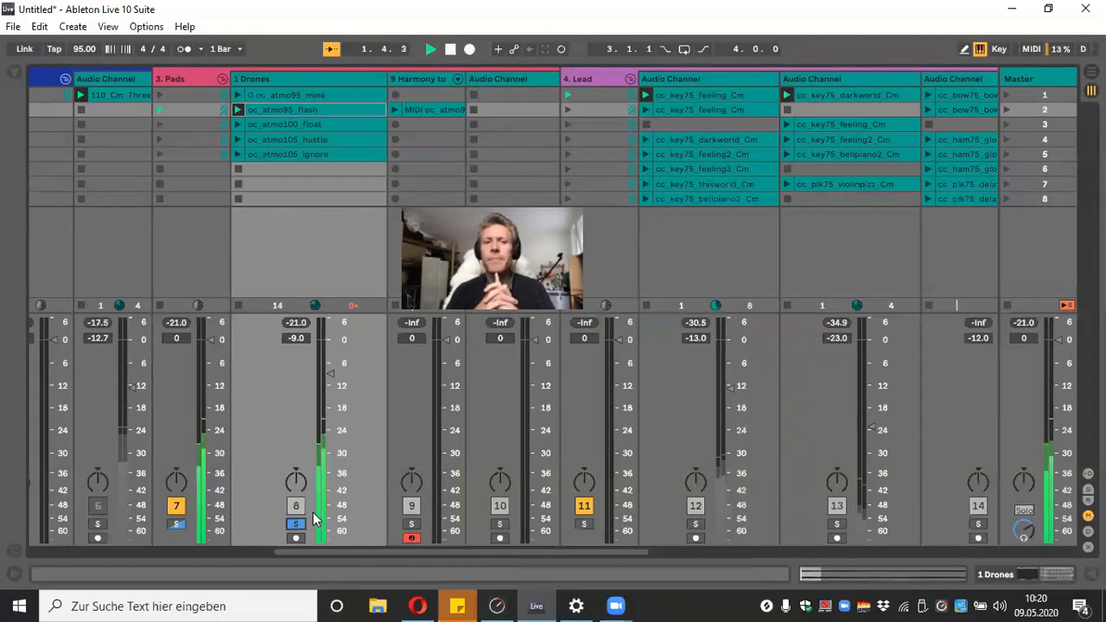
{"action": "key", "text": "space"}
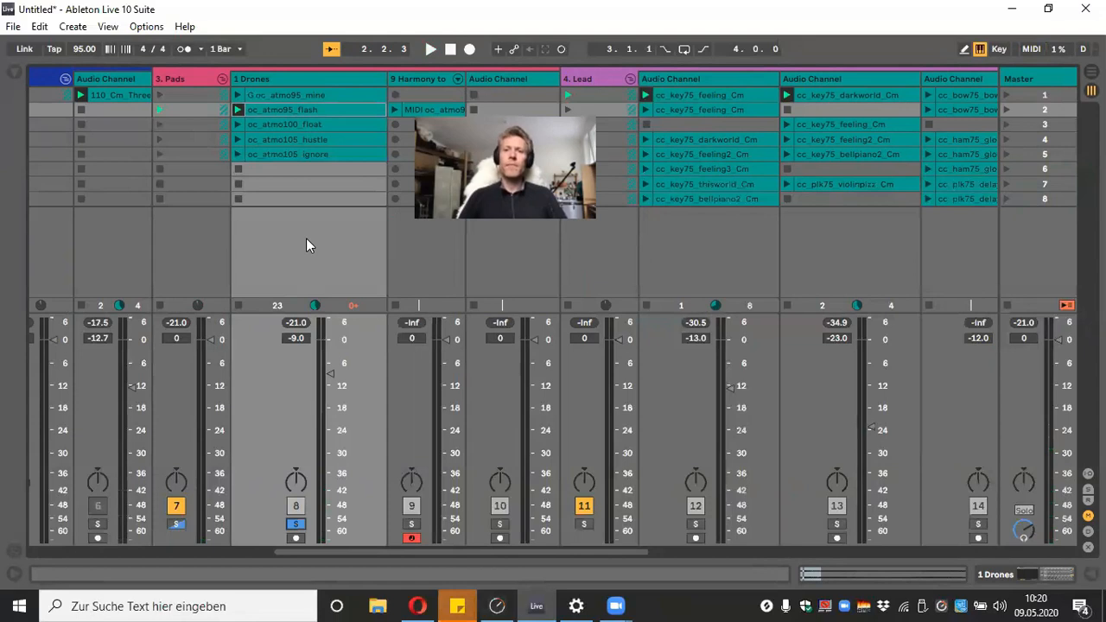
{"action": "left_click", "coordinate": [295, 524]}
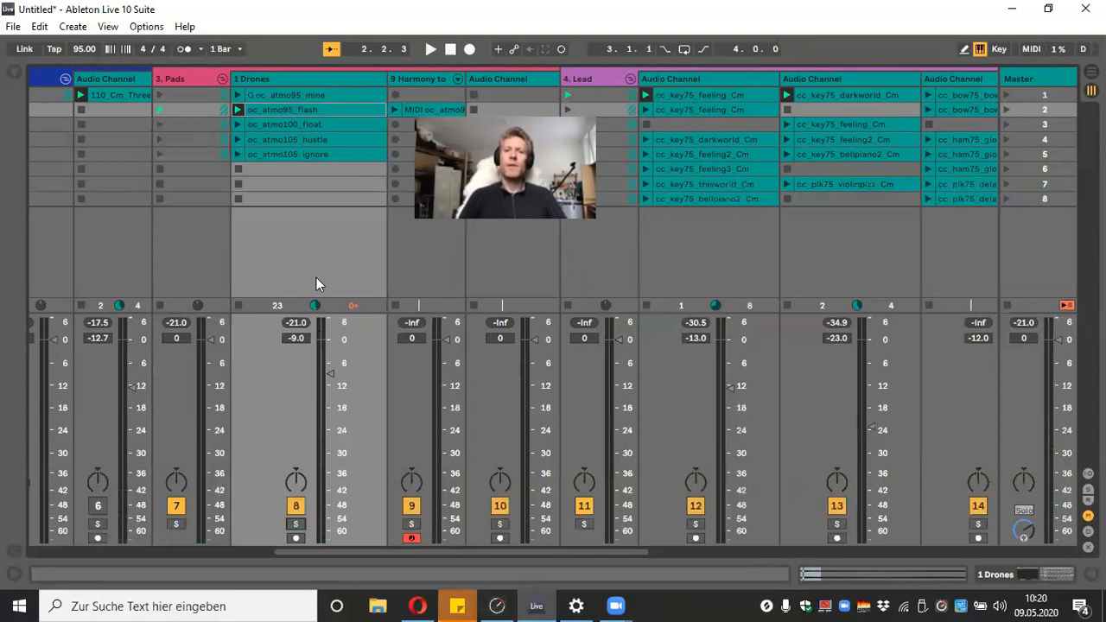
Play the full mix and set the loop length of oc_atmo95_flash to 0.1.0
{"action": "key", "text": "space"}
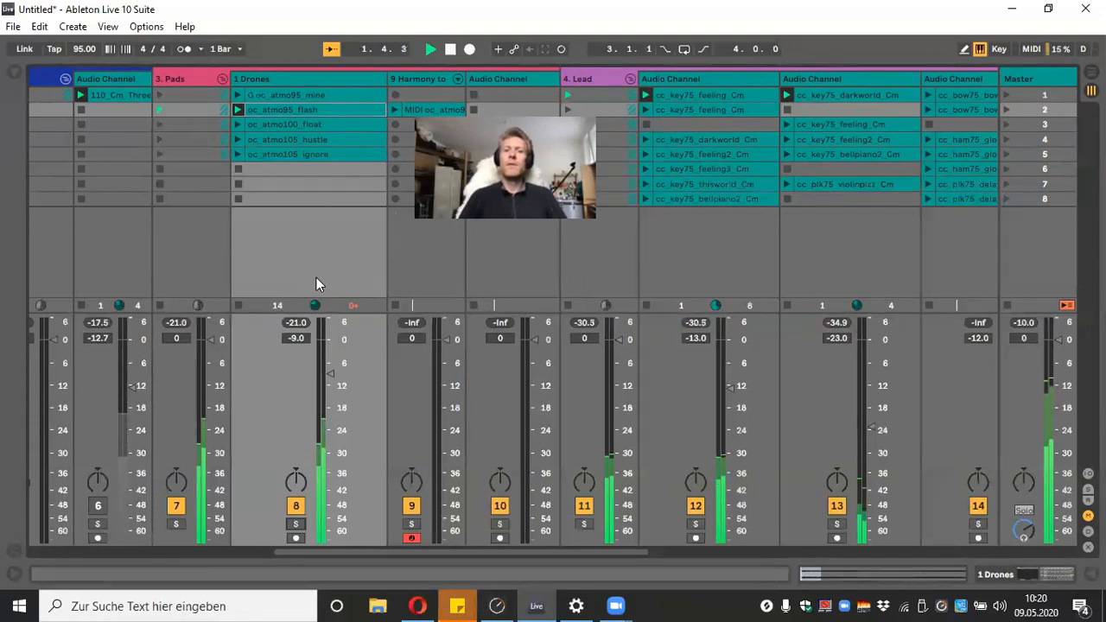
{"action": "mouse_move", "coordinate": [333, 385]}
{"action": "left_mouse_down"}
{"action": "mouse_move", "coordinate": [329, 363]}
{"action": "mouse_move", "coordinate": [330, 373]}
{"action": "left_mouse_up"}
{"action": "double_click", "coordinate": [288, 110]}
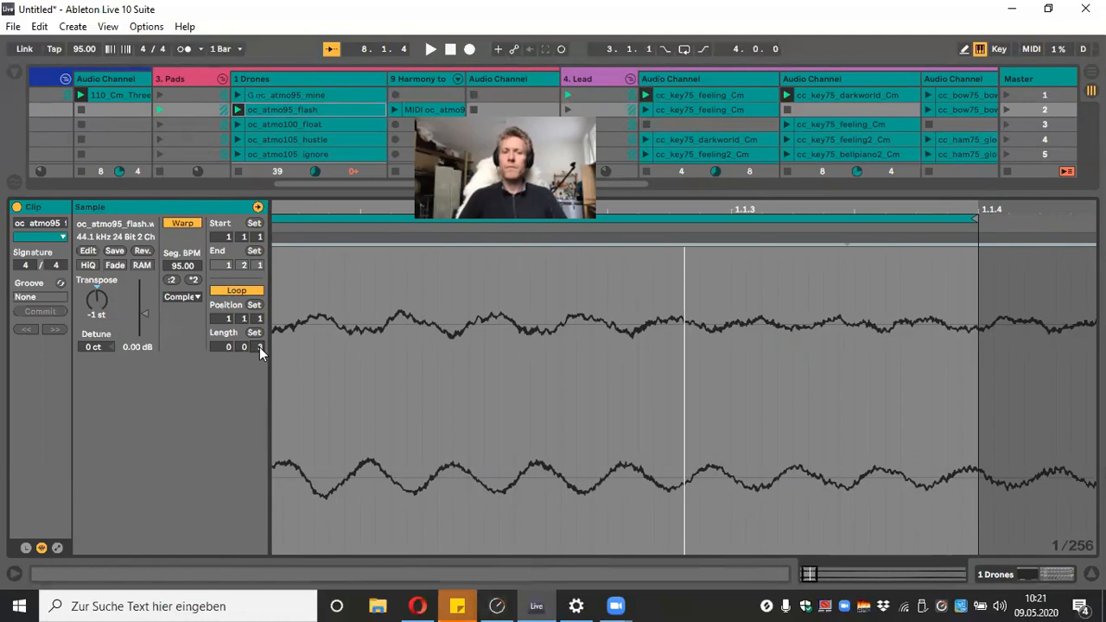
{"action": "scroll", "coordinate": [259, 346], "scroll_direction": "up", "scroll_amount": 1}
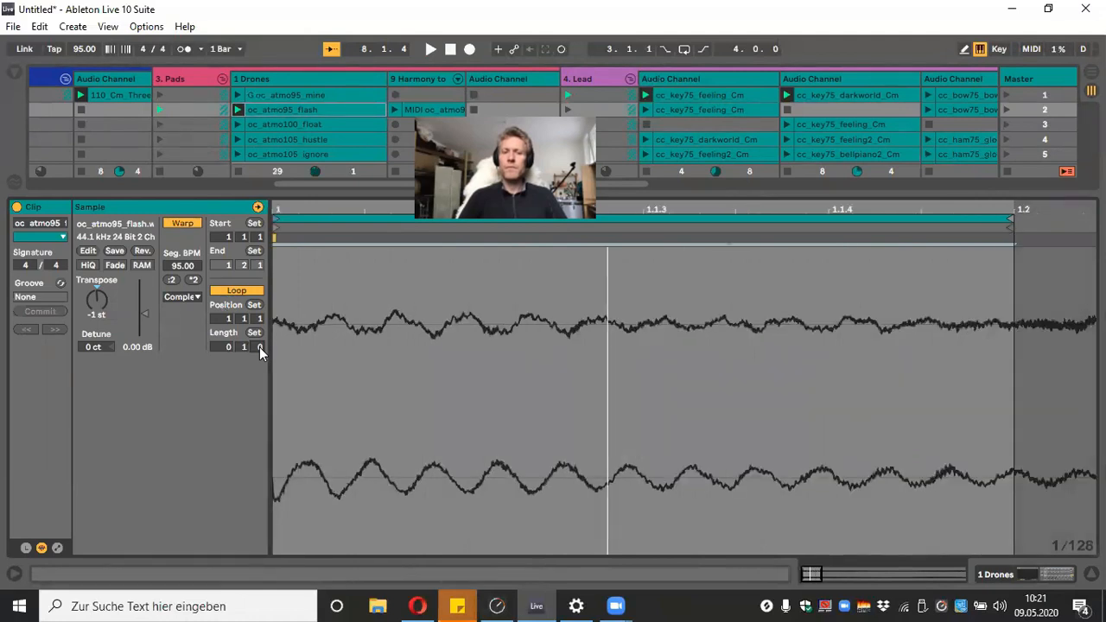
{"action": "key", "text": "space"}
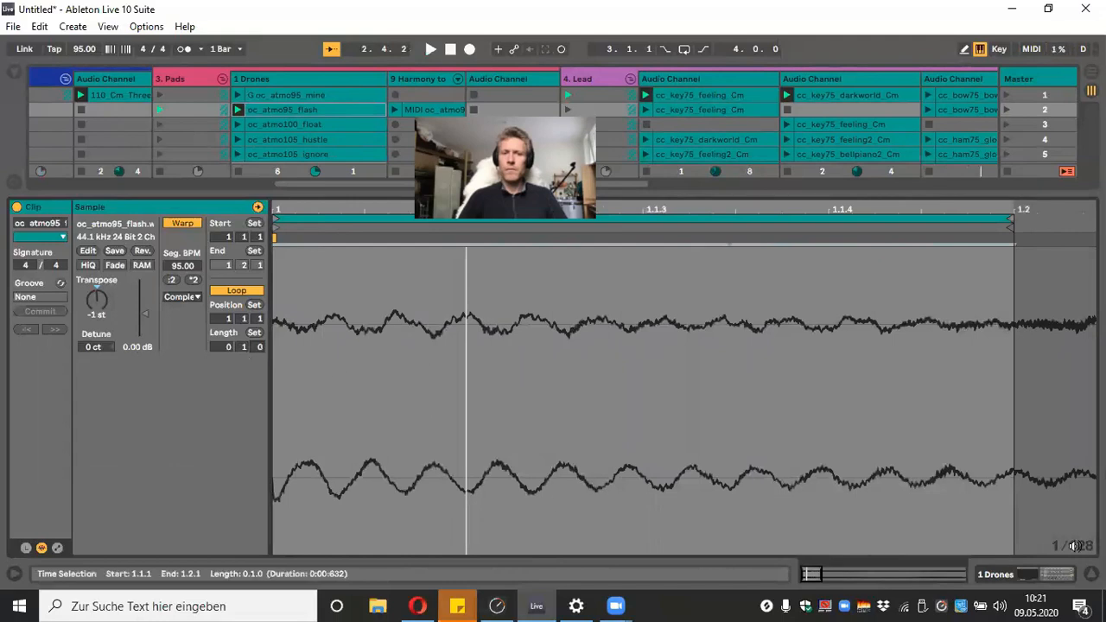
Move the three lowest Drones clips down to slots 6 to 8 and duplicate oc_atmo95_flash twice below the original
{"action": "left_click", "coordinate": [1092, 574]}
{"action": "left_click_drag", "start_coordinate": [287, 178], "coordinate": [312, 169]}
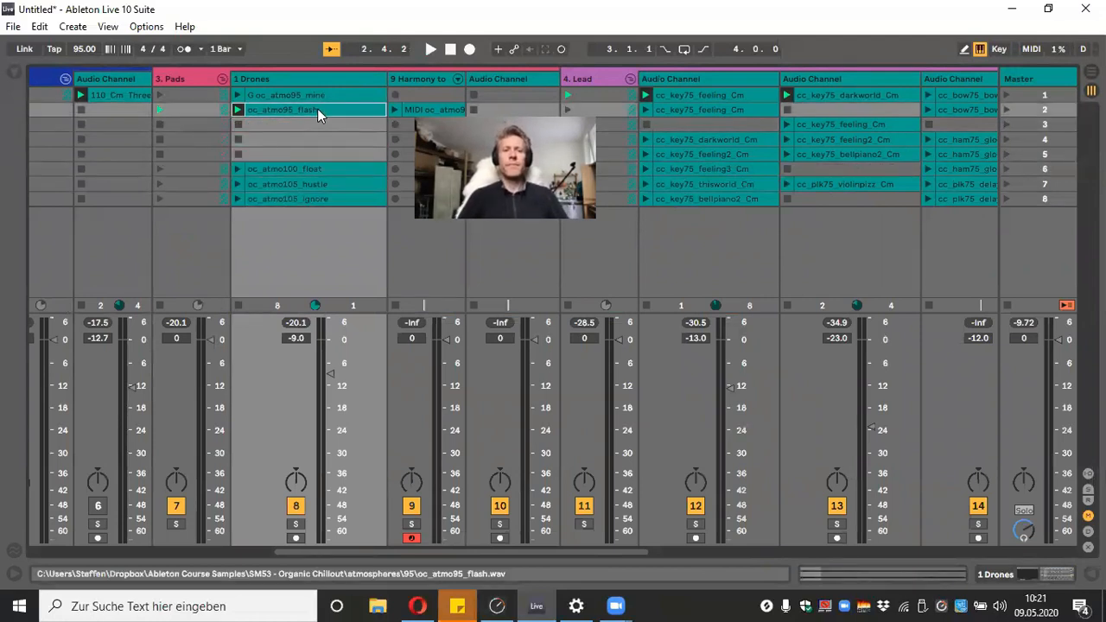
{"action": "key", "text": "ctrl+d"}
{"action": "key", "text": "ctrl+d"}
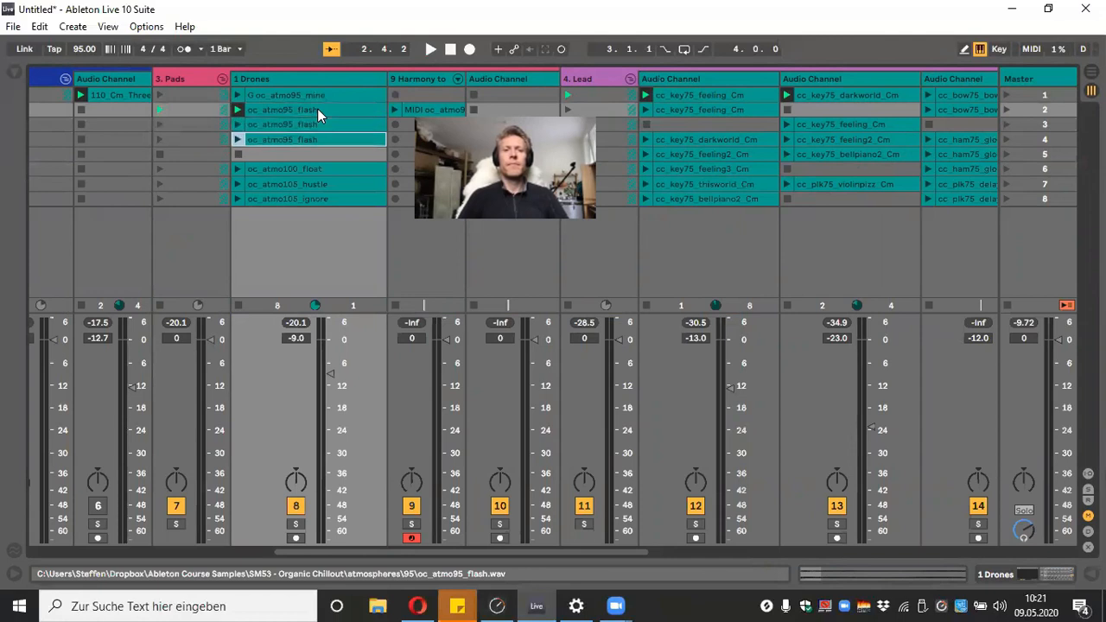
Move the oc_atmo95_mine clip to slot 5 of the Drones track and shift the three oc_atmo95_flash clips into slots 1 to 3
{"action": "left_click_drag", "start_coordinate": [318, 97], "coordinate": [327, 153]}
{"action": "left_click", "coordinate": [341, 109]}
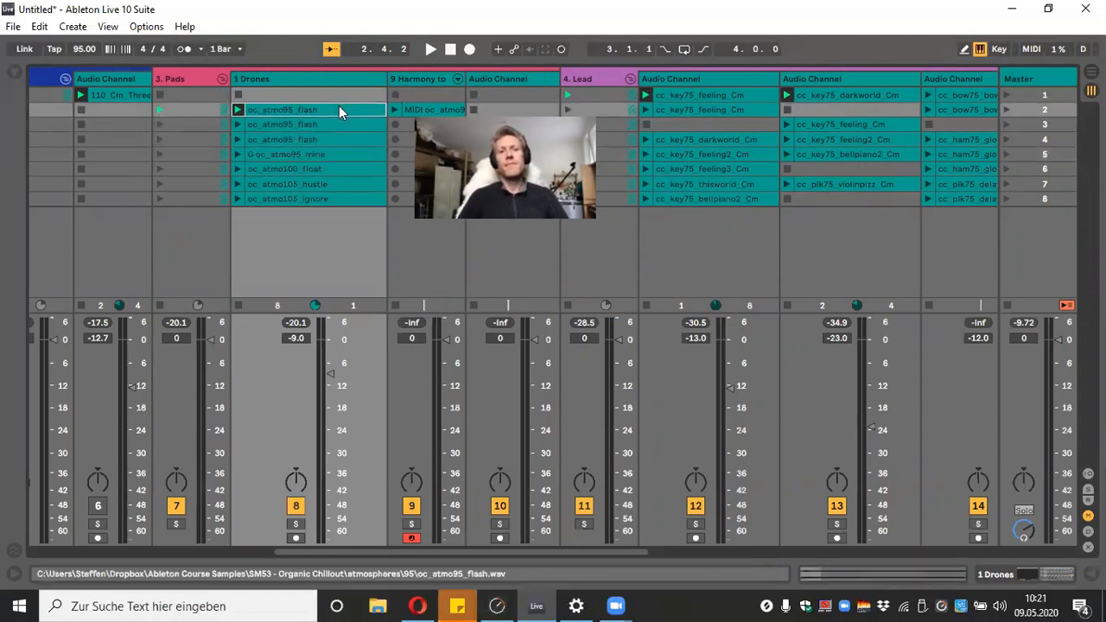
{"action": "mouse_move", "coordinate": [341, 110]}
{"action": "left_mouse_down"}
{"action": "mouse_move", "coordinate": [342, 97]}
{"action": "mouse_move", "coordinate": [344, 127]}
{"action": "mouse_move", "coordinate": [347, 109]}
{"action": "left_mouse_up"}
{"action": "key", "text": "ctrl+z"}
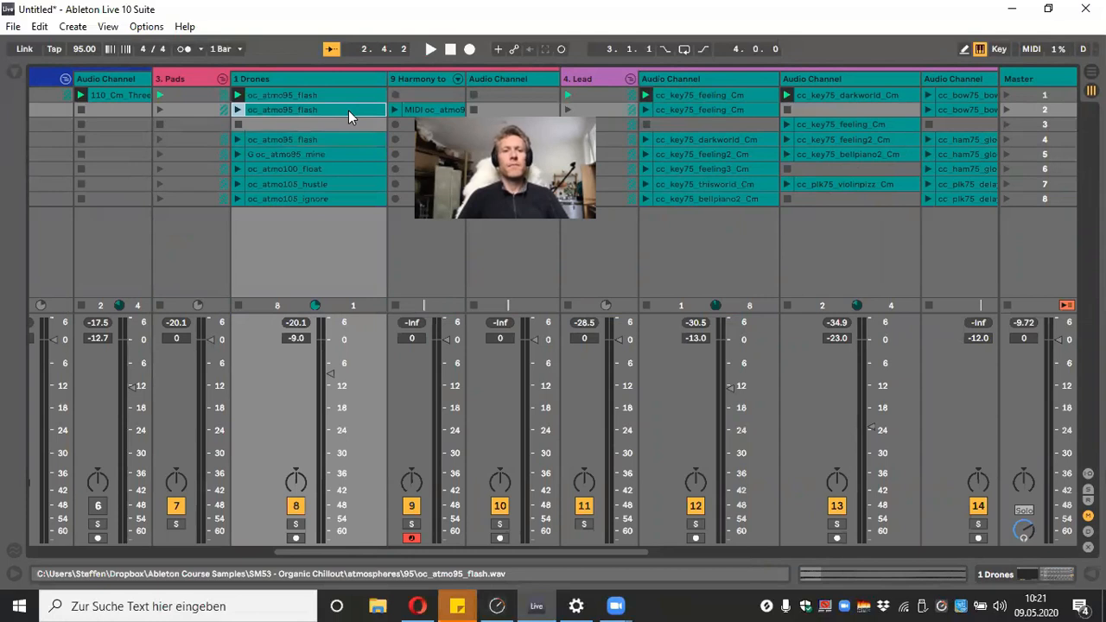
{"action": "left_click_drag", "start_coordinate": [341, 140], "coordinate": [347, 120]}
{"action": "double_click", "coordinate": [346, 121]}
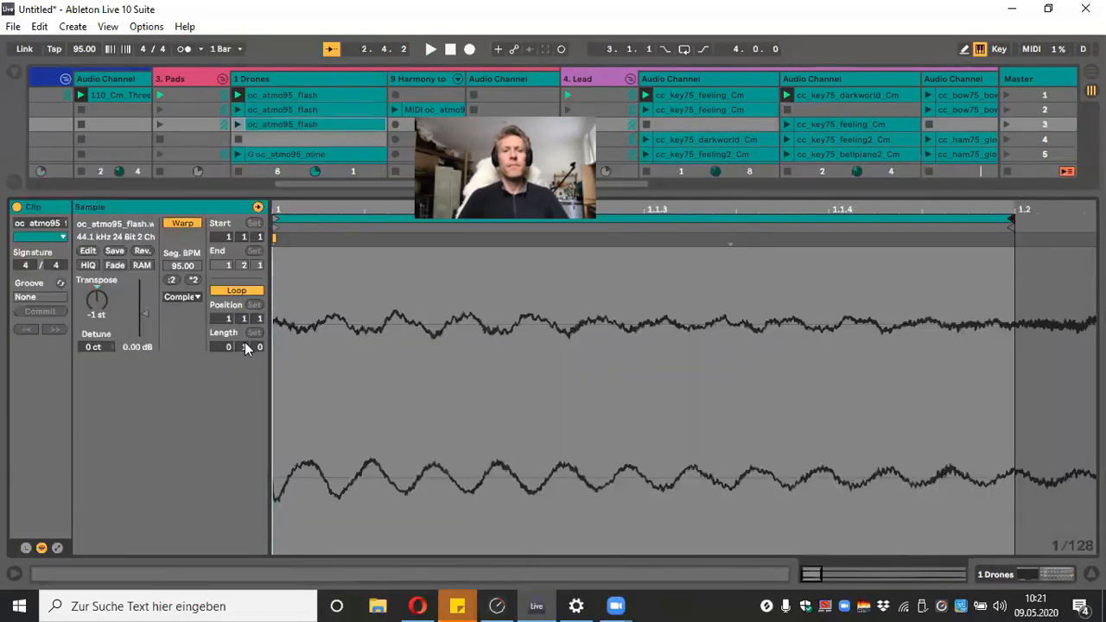
Set the loop length of the oc_atmo95_flash clip in slot 2 to 0.0.2 and of the one in slot 1 to 0.0.1
{"action": "left_click", "coordinate": [306, 110]}
{"action": "left_click_drag", "start_coordinate": [257, 346], "coordinate": [257, 356]}
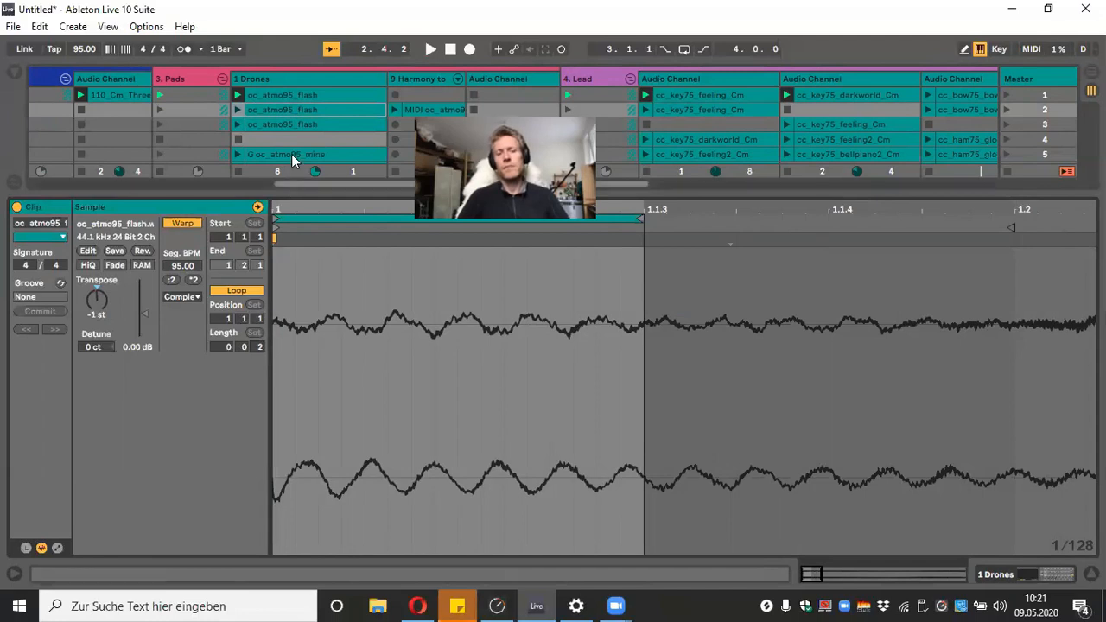
{"action": "left_click", "coordinate": [295, 95]}
{"action": "left_click_drag", "start_coordinate": [258, 347], "coordinate": [258, 360]}
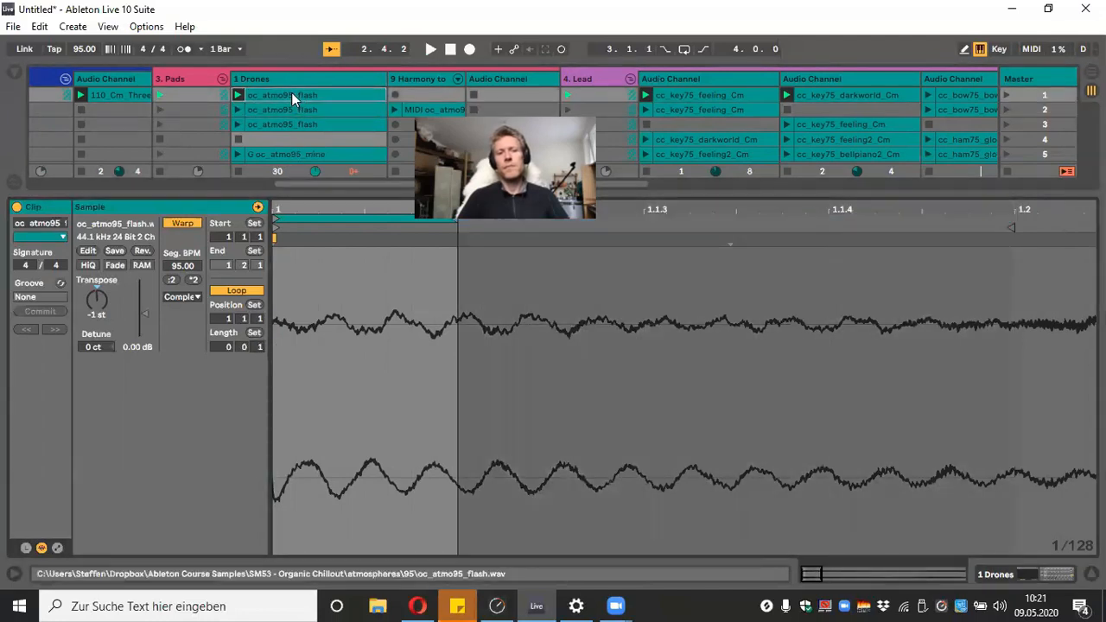
Launch the three oc_atmo95_flash clips one after another to compare their loop lengths in the mix, and stop playback
{"action": "left_click", "coordinate": [237, 95]}
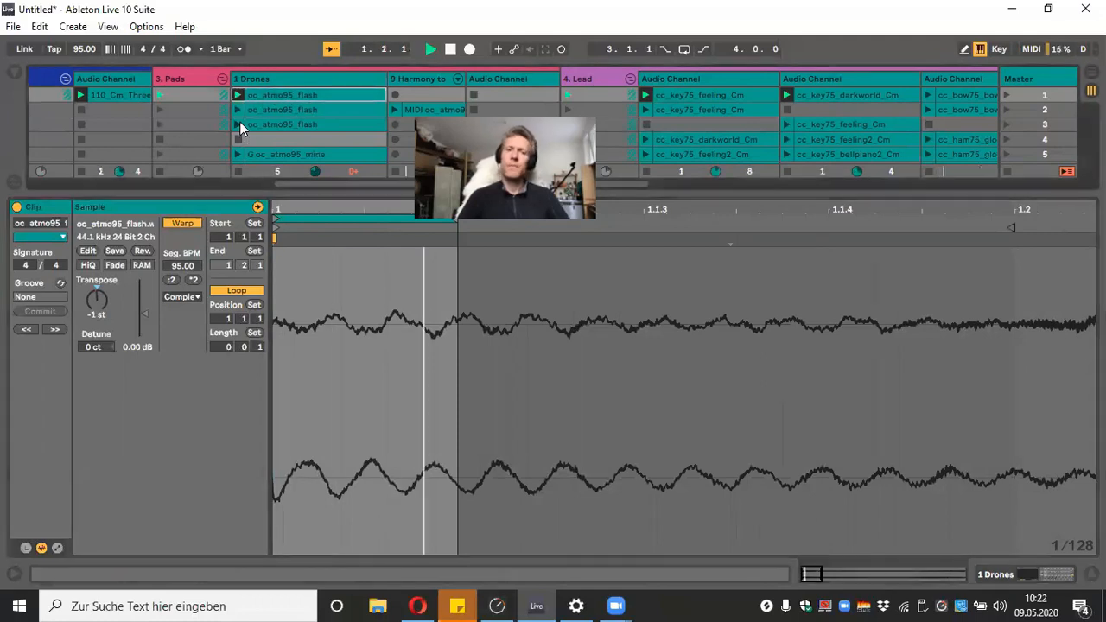
{"action": "left_click", "coordinate": [238, 109]}
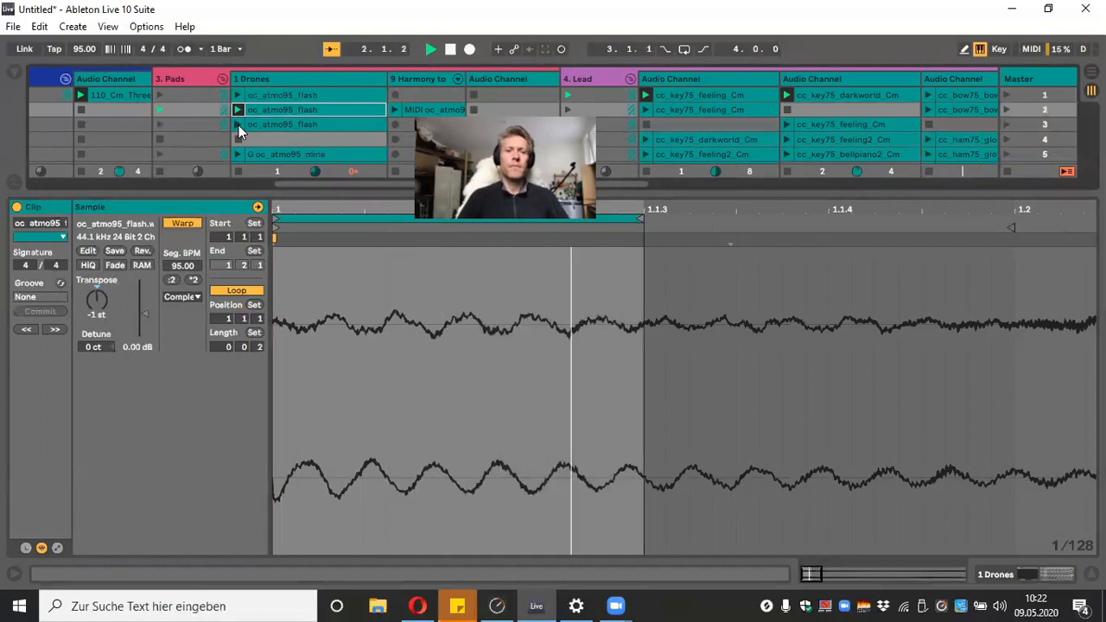
{"action": "left_click", "coordinate": [239, 123]}
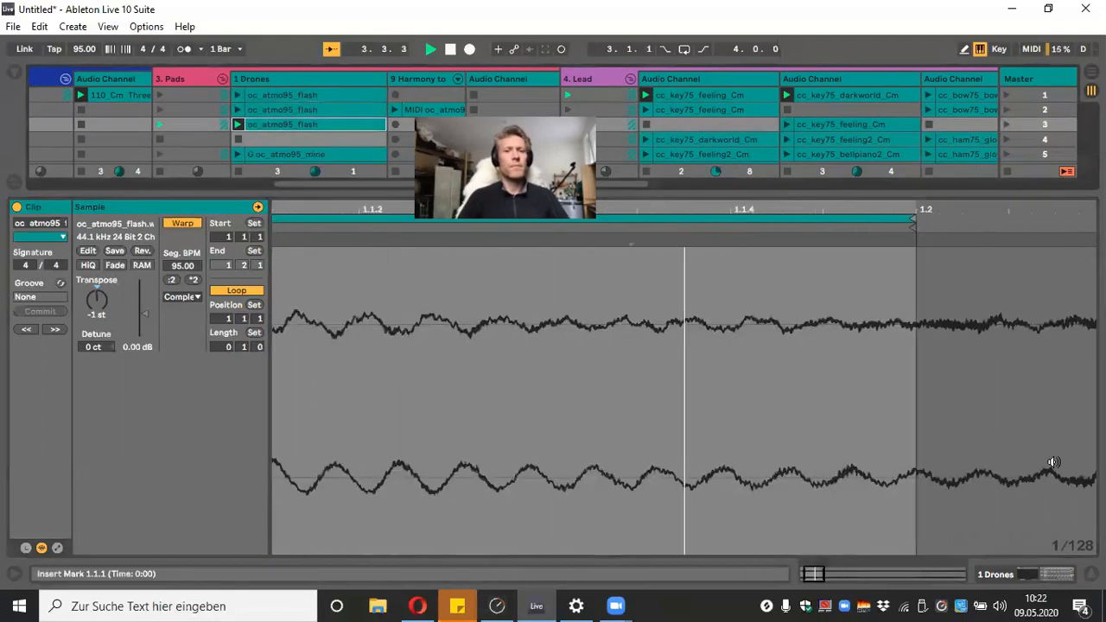
{"action": "left_click", "coordinate": [1092, 574]}
{"action": "key", "text": "space"}
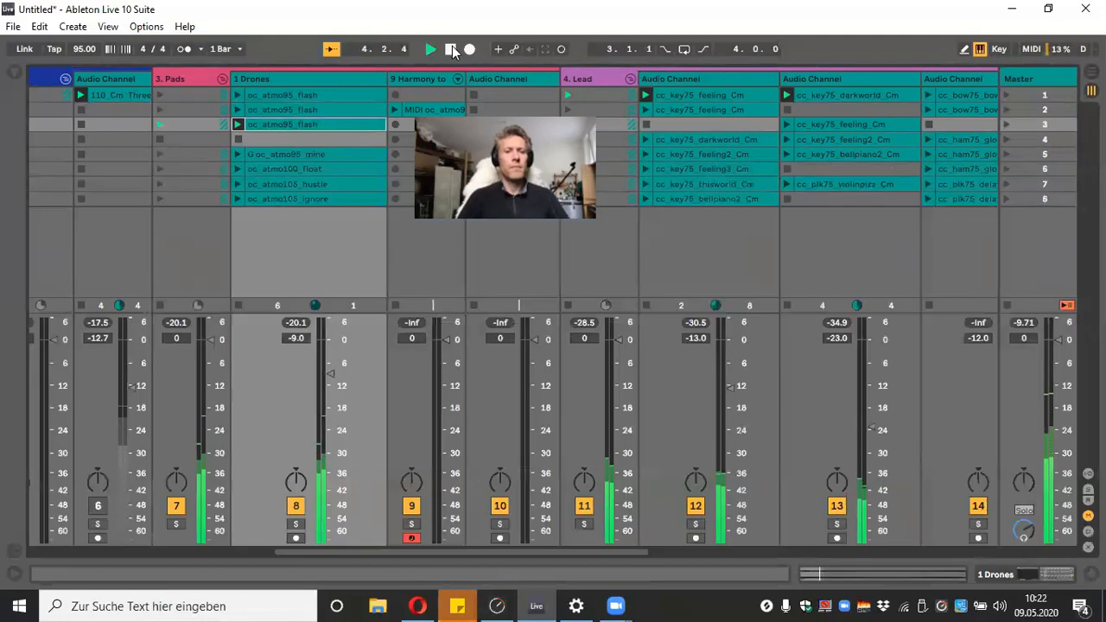
Reorder the oc_atmo95_flash clips so the 0.1.0 loop sits in slot 1 and the 0.0.1 loop in slot 3
{"action": "mouse_move", "coordinate": [313, 91]}
{"action": "left_mouse_down"}
{"action": "mouse_move", "coordinate": [319, 134]}
{"action": "mouse_move", "coordinate": [324, 96]}
{"action": "left_mouse_up"}
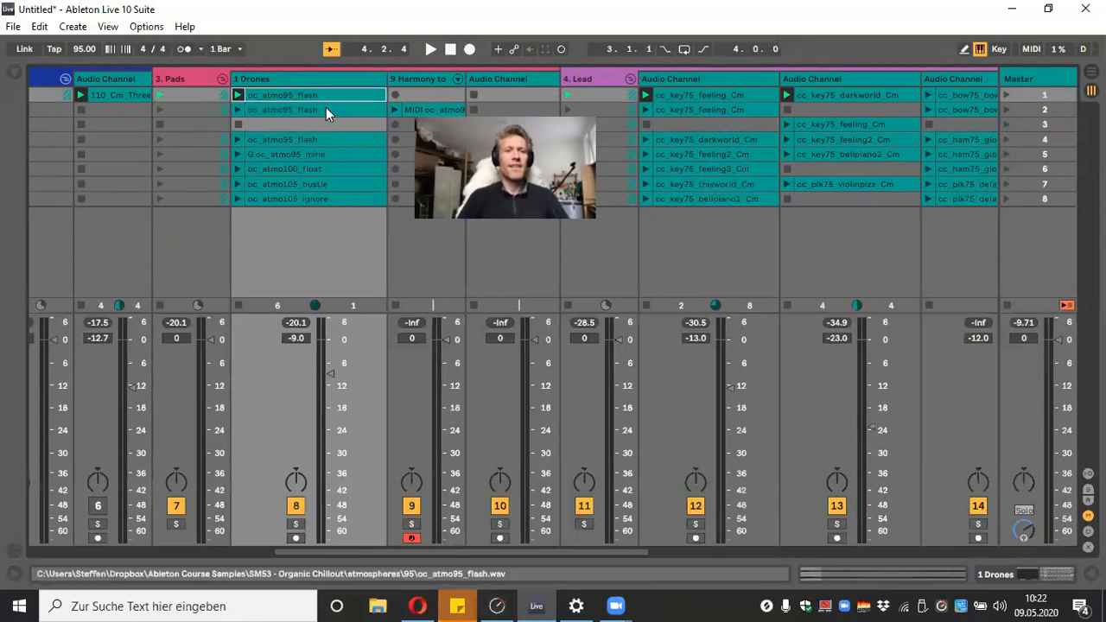
{"action": "double_click", "coordinate": [326, 109]}
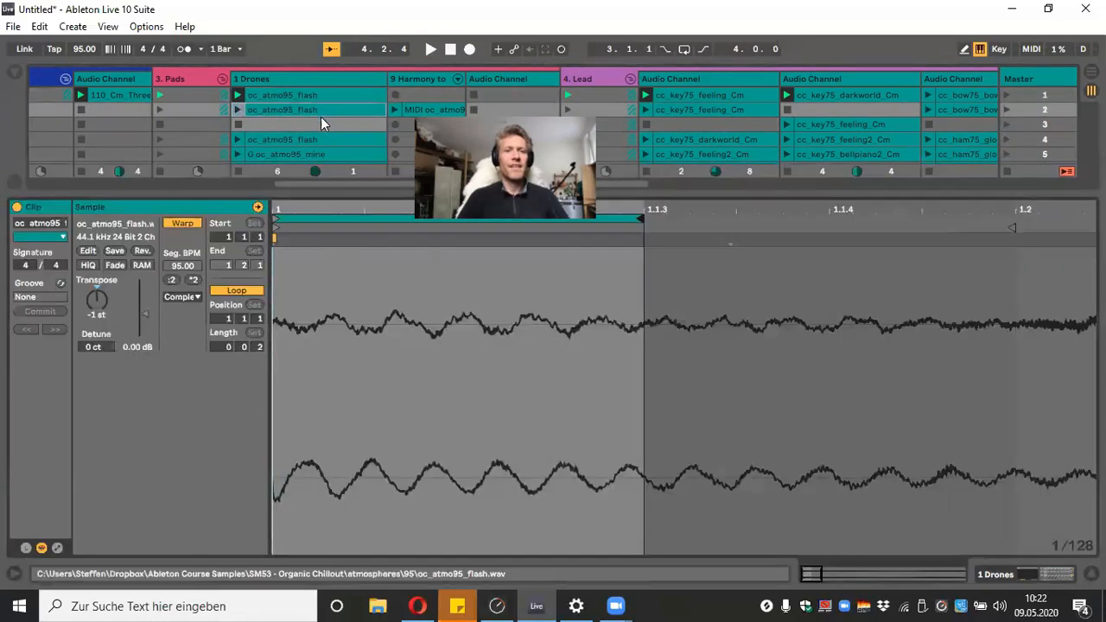
{"action": "left_click_drag", "start_coordinate": [319, 134], "coordinate": [319, 120]}
{"action": "left_click", "coordinate": [323, 93]}
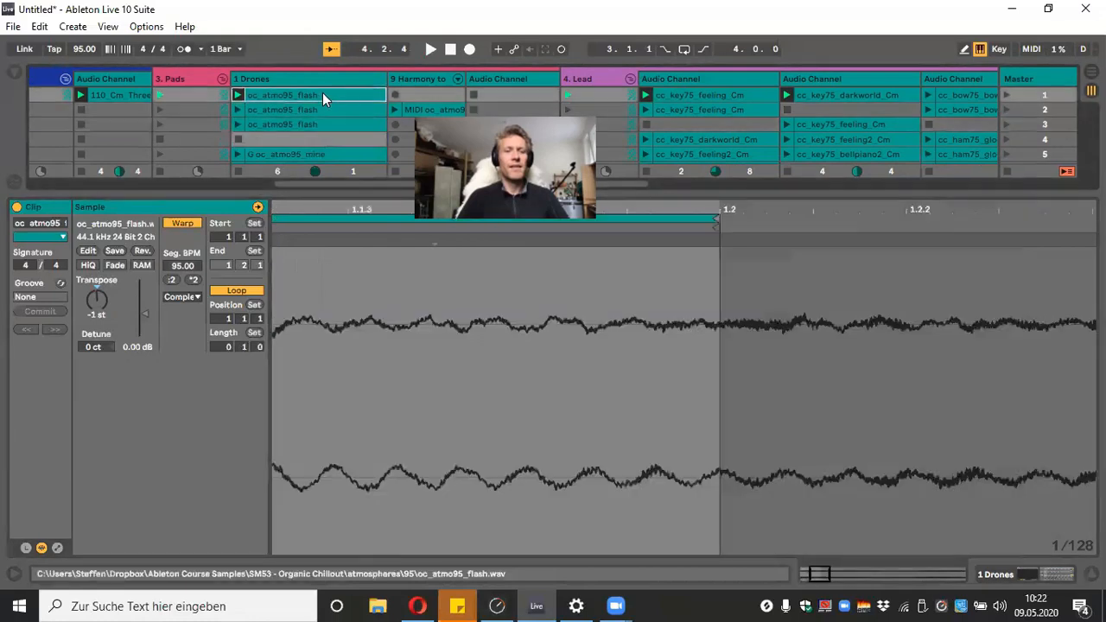
Colour the three oc_atmo95_flash clips in slots 1 to 3 pink, mauve and lavender respectively
{"action": "right_click", "coordinate": [323, 92]}
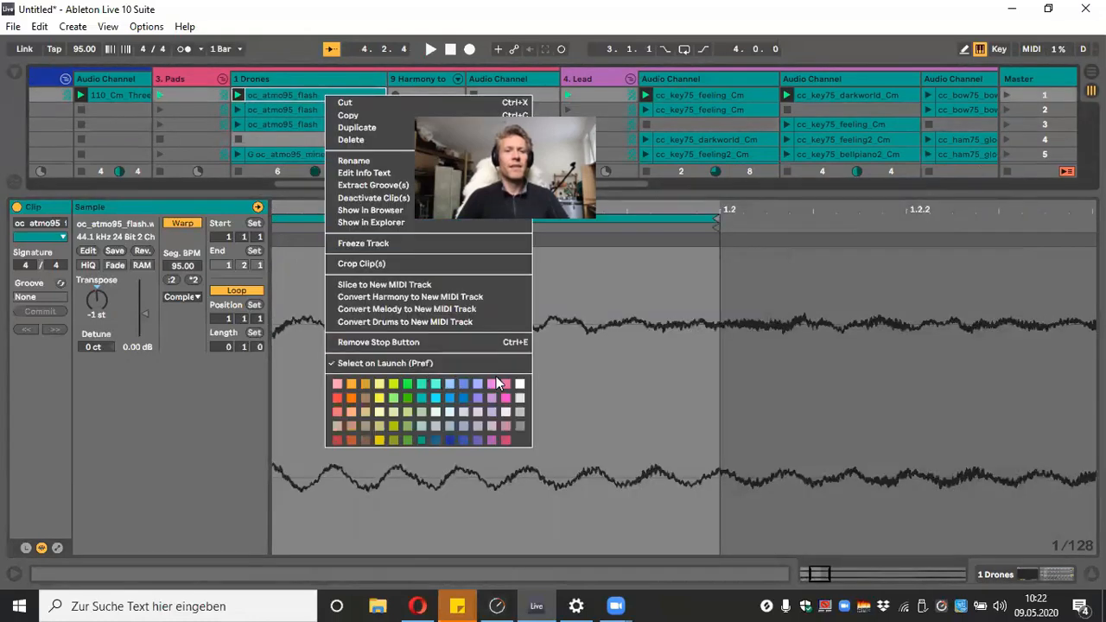
{"action": "left_click", "coordinate": [499, 385]}
{"action": "left_click", "coordinate": [336, 109]}
{"action": "right_click", "coordinate": [335, 109]}
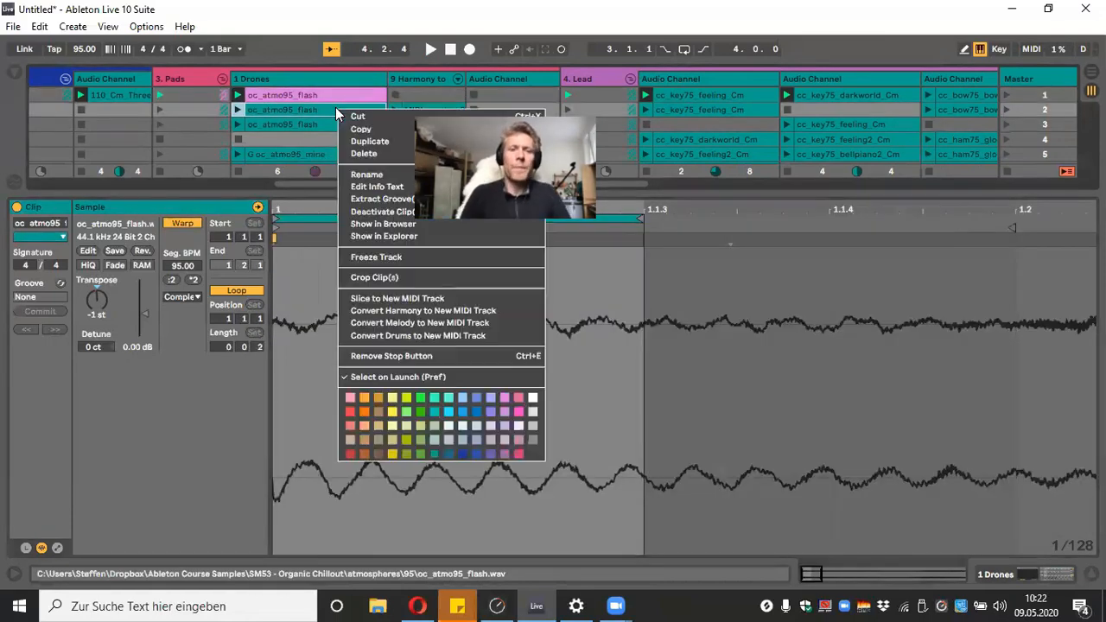
{"action": "left_click", "coordinate": [505, 398]}
{"action": "left_click", "coordinate": [329, 123]}
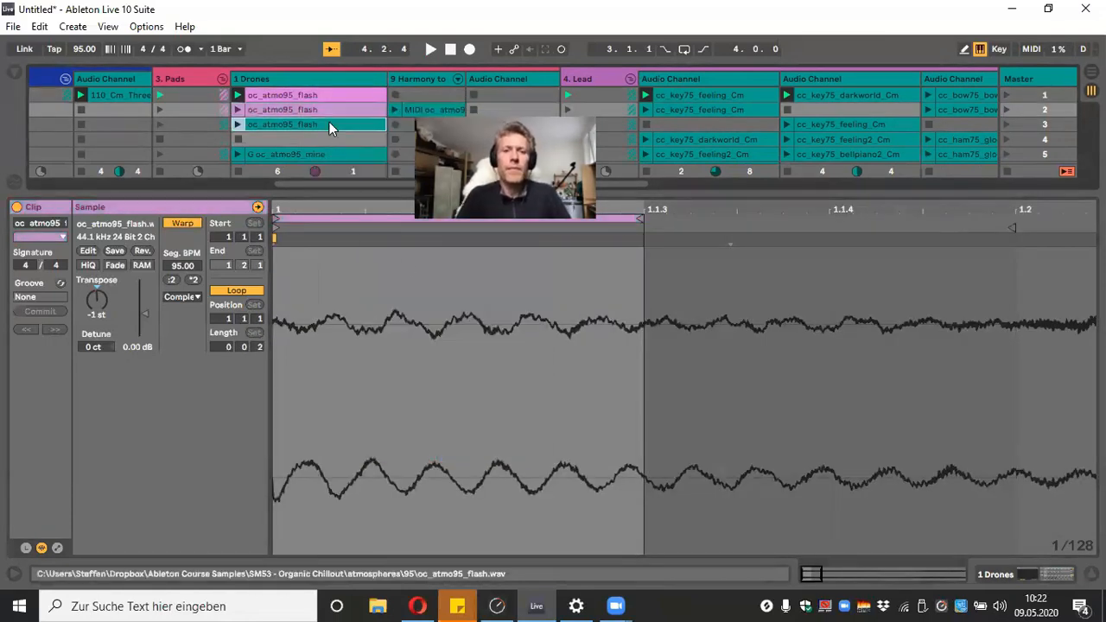
{"action": "right_click", "coordinate": [329, 122]}
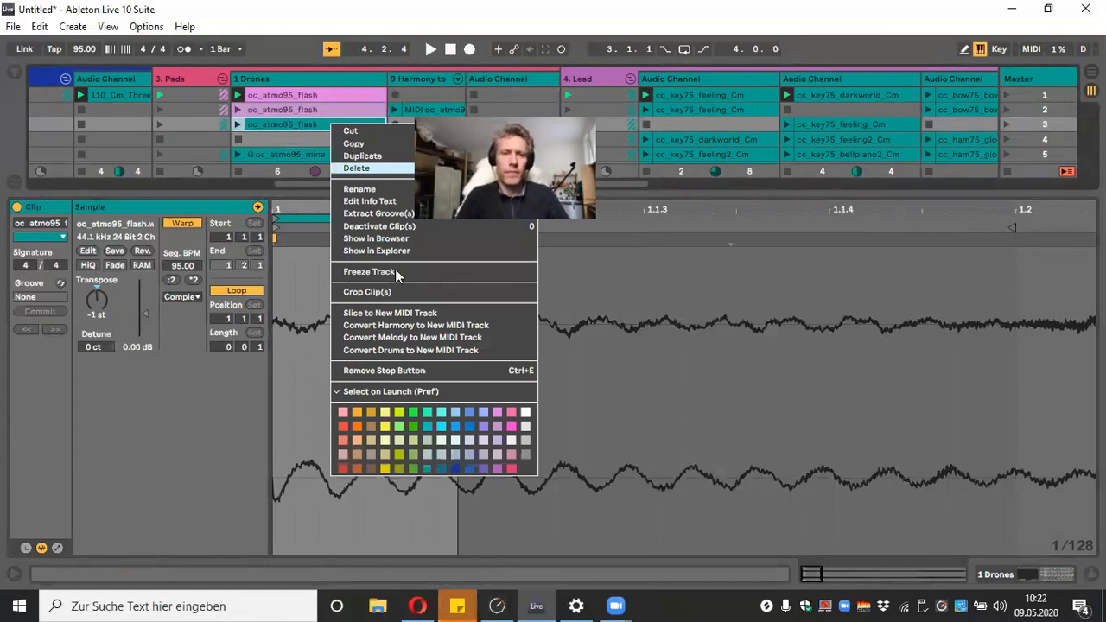
{"action": "left_click", "coordinate": [501, 413]}
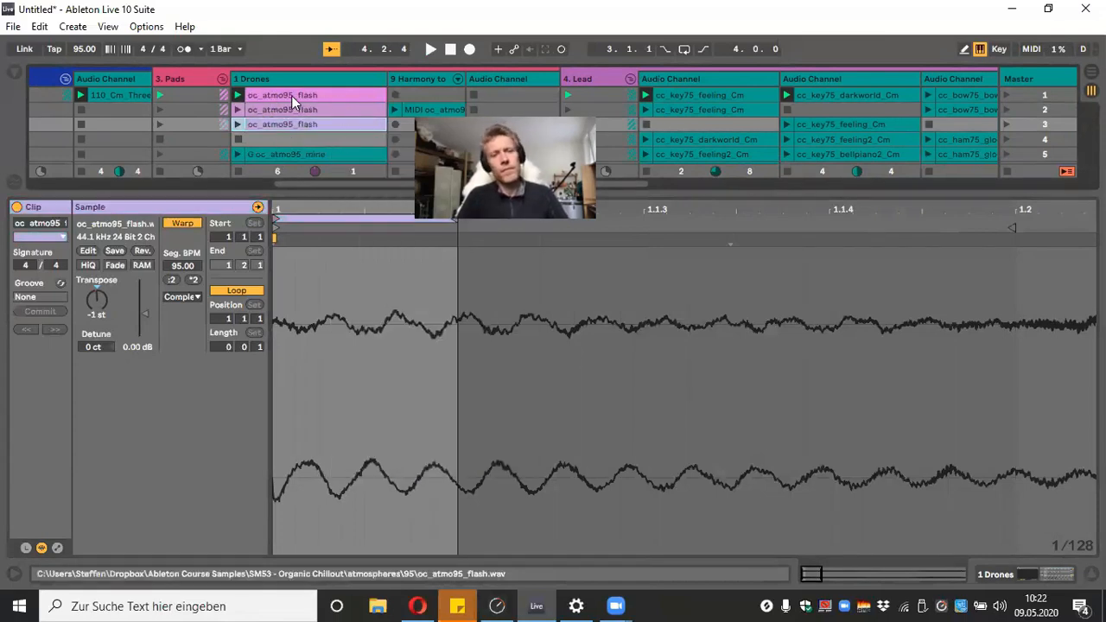
Step through the three coloured oc_atmo95_flash clips, launch the one in slot 3 and return to the mixer view
{"action": "left_click", "coordinate": [299, 114]}
{"action": "left_click", "coordinate": [301, 126]}
{"action": "left_click", "coordinate": [301, 112]}
{"action": "left_click", "coordinate": [300, 98]}
{"action": "left_click", "coordinate": [301, 112]}
{"action": "left_click", "coordinate": [302, 125]}
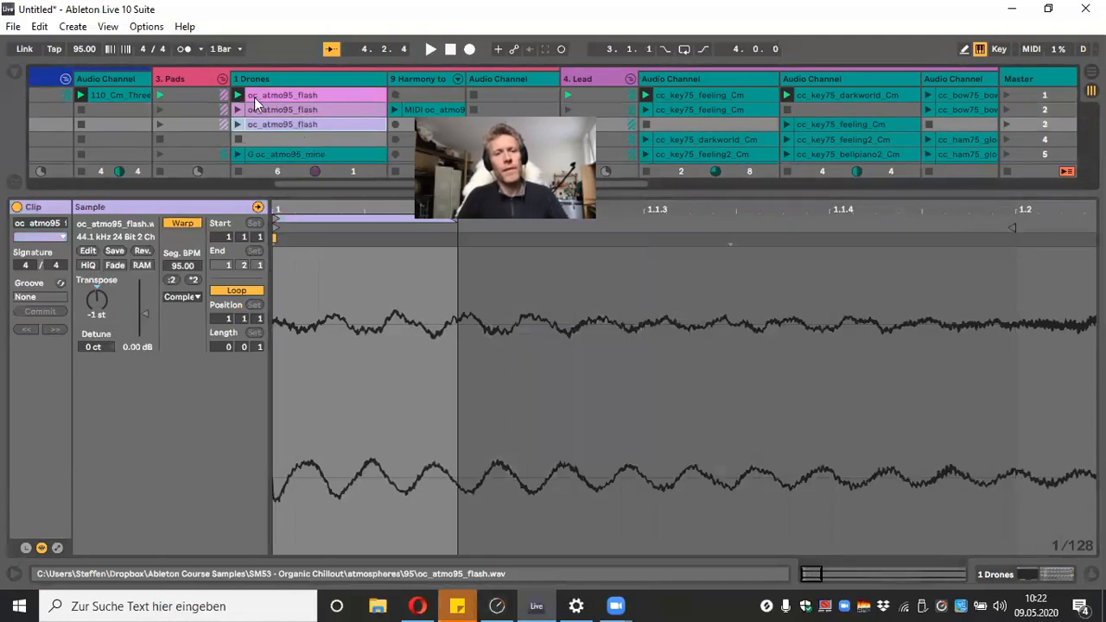
{"action": "left_click", "coordinate": [238, 126]}
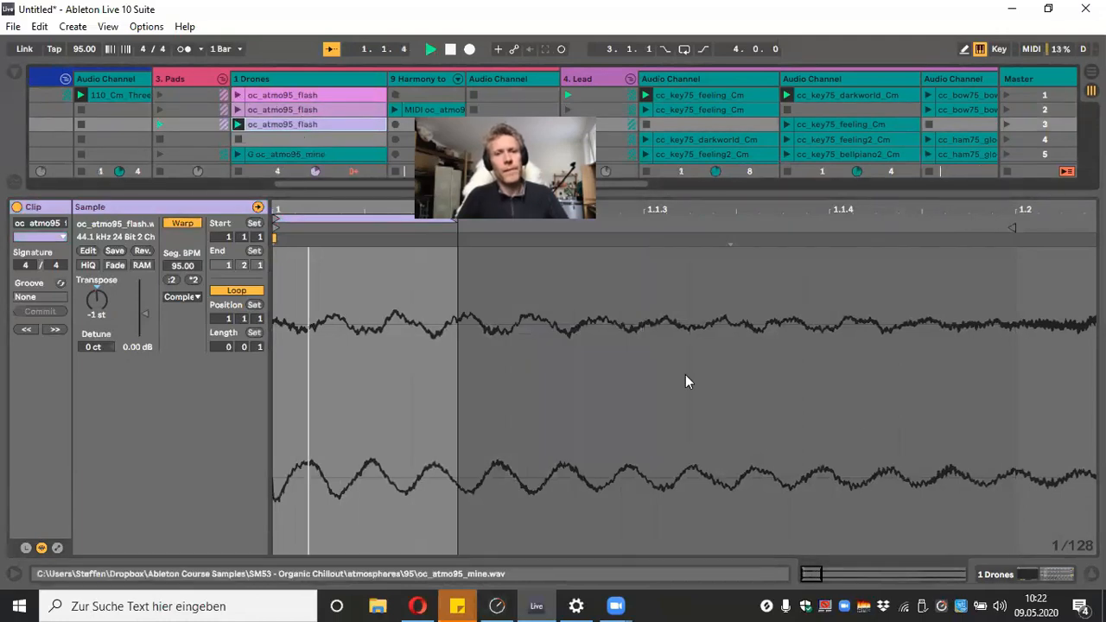
{"action": "left_click", "coordinate": [1092, 574]}
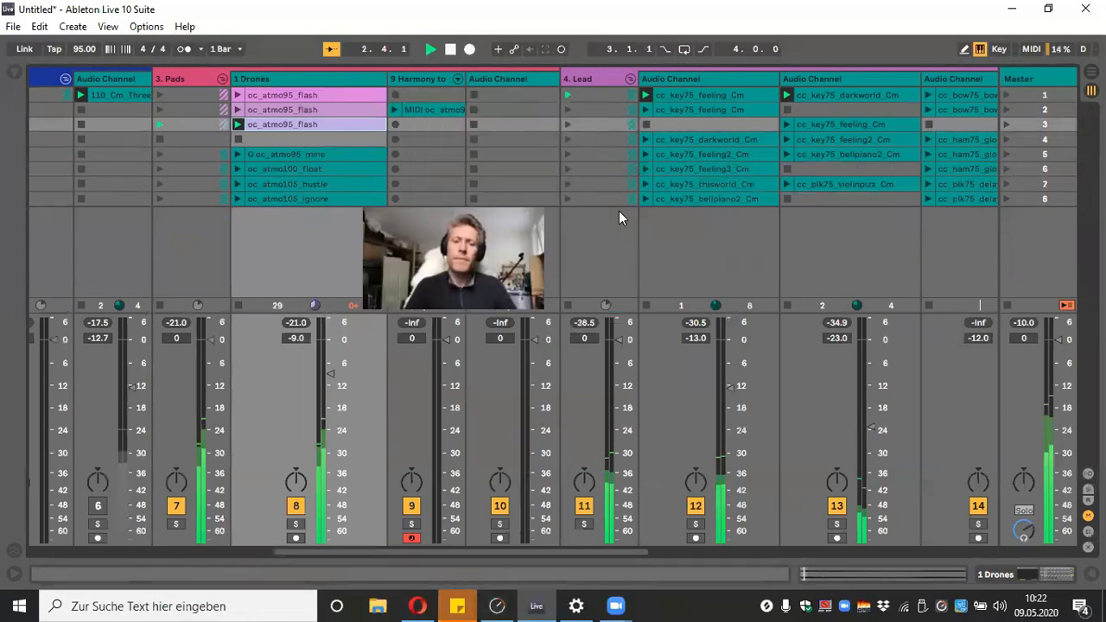
Reactivate bass track 6 at -12.0 dB and mute lead track 12 in the running mix, and stop playback
{"action": "left_click", "coordinate": [105, 507]}
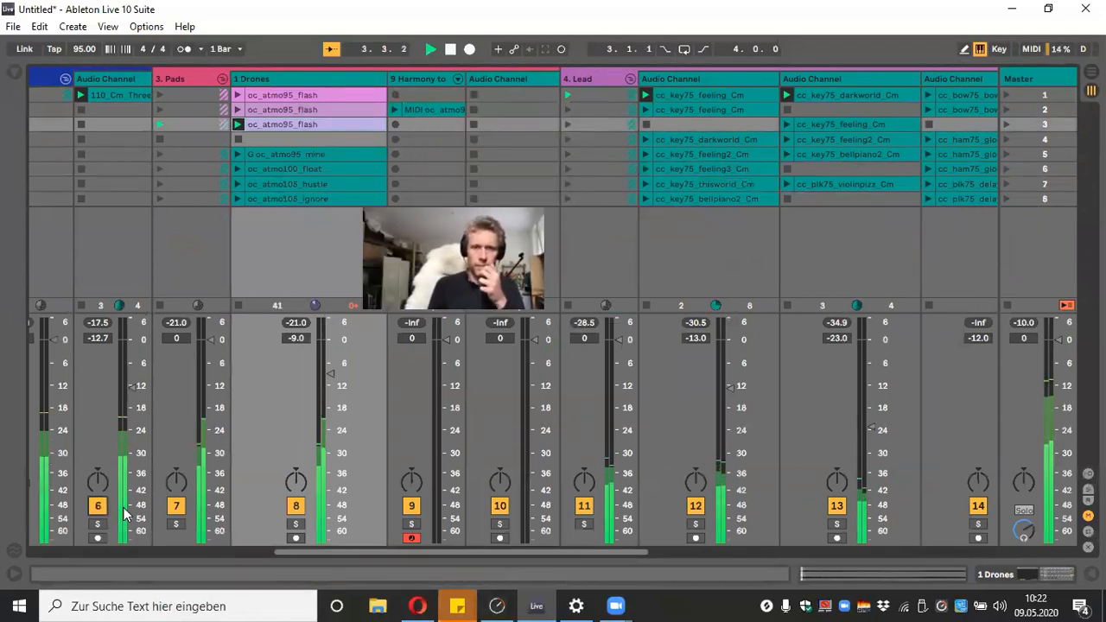
{"action": "scroll", "coordinate": [123, 510], "scroll_direction": "left", "scroll_amount": 3}
{"action": "left_click_drag", "start_coordinate": [354, 387], "coordinate": [355, 385]}
{"action": "left_click", "coordinate": [920, 506]}
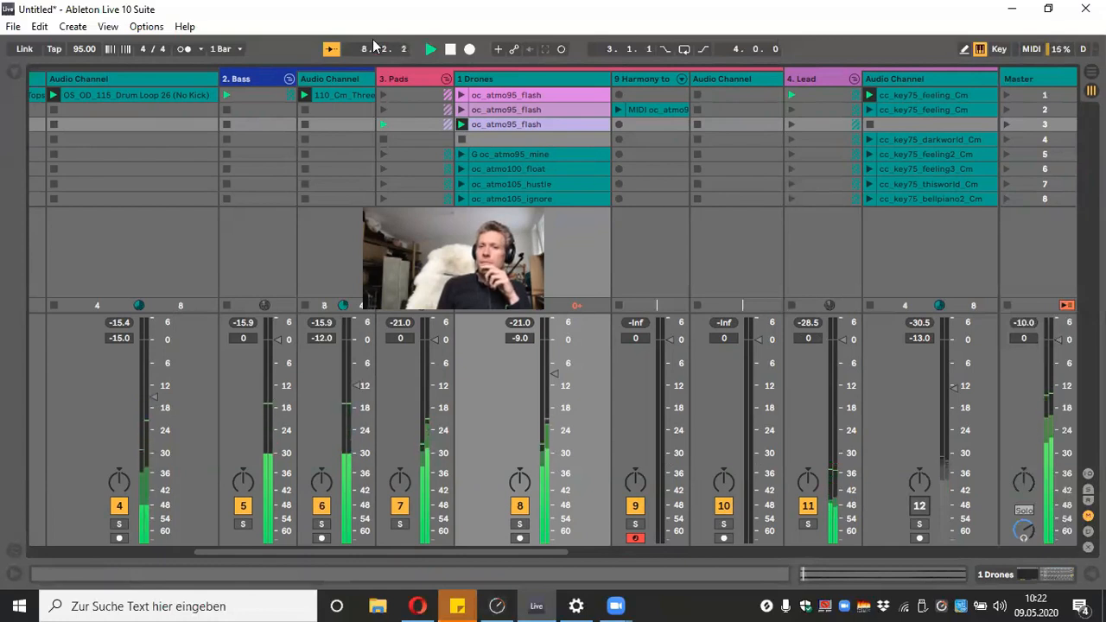
{"action": "left_click", "coordinate": [450, 50]}
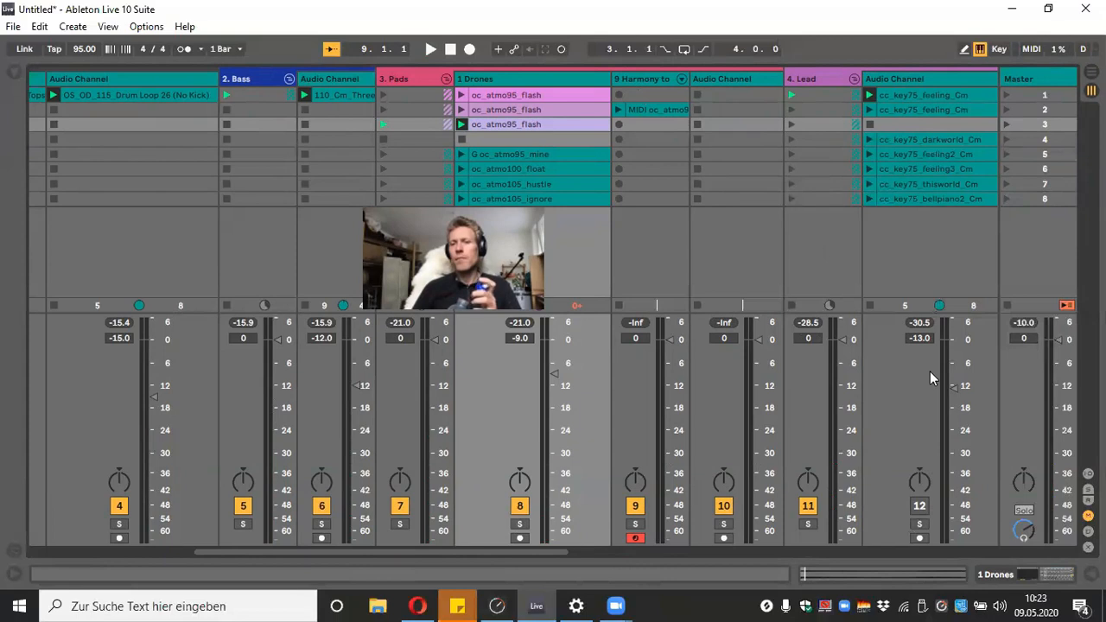
Restart playback and replace the Drum Loop 26 clip with track 3's Drum Loop 21, lowering track 3 to -16.0 dB
{"action": "key", "text": "space"}
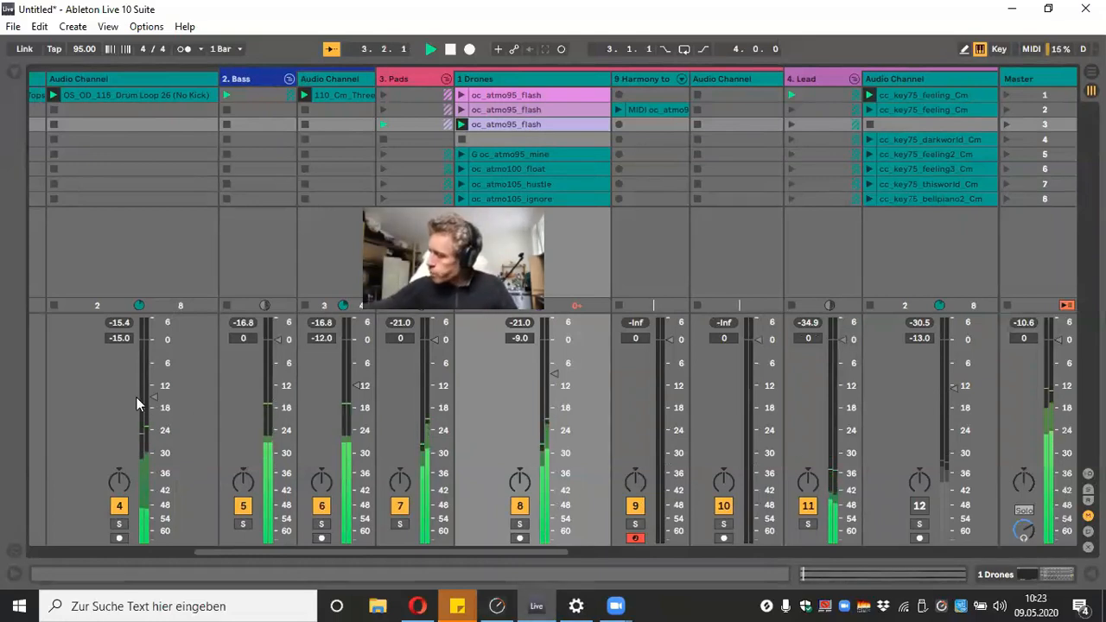
{"action": "left_click_drag", "start_coordinate": [263, 553], "coordinate": [95, 580]}
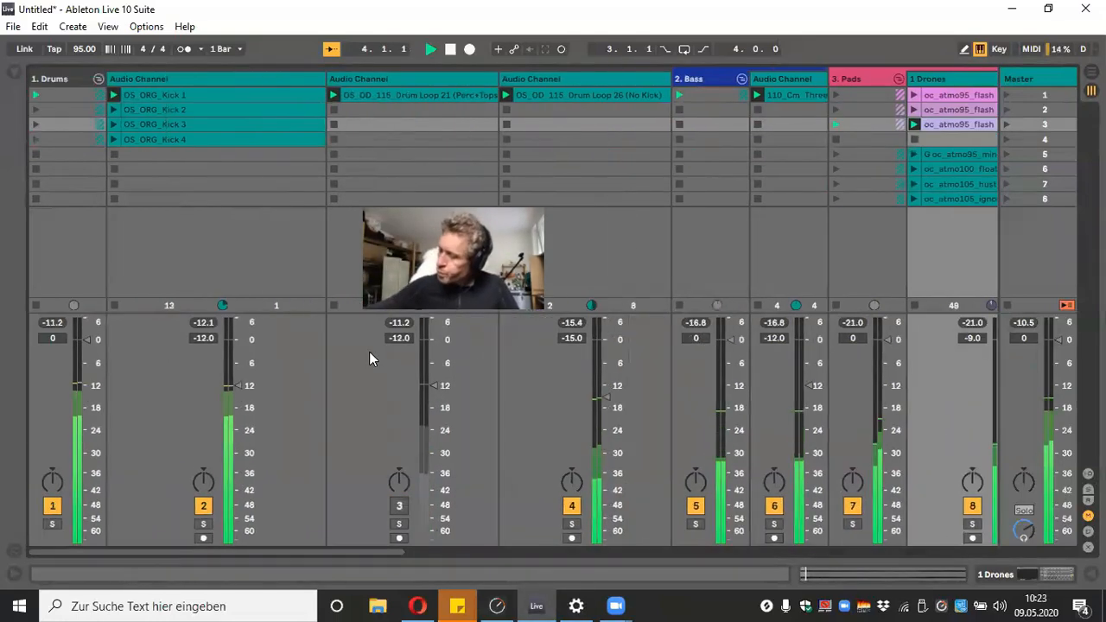
{"action": "left_click", "coordinate": [507, 110]}
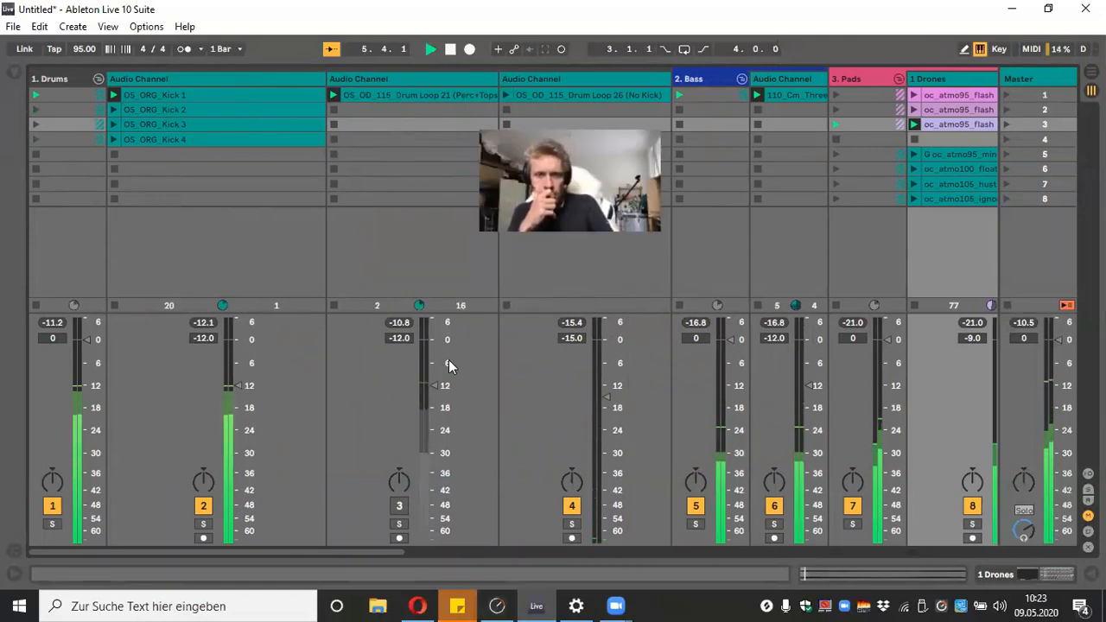
{"action": "left_click", "coordinate": [396, 509]}
{"action": "left_click_drag", "start_coordinate": [433, 385], "coordinate": [433, 397]}
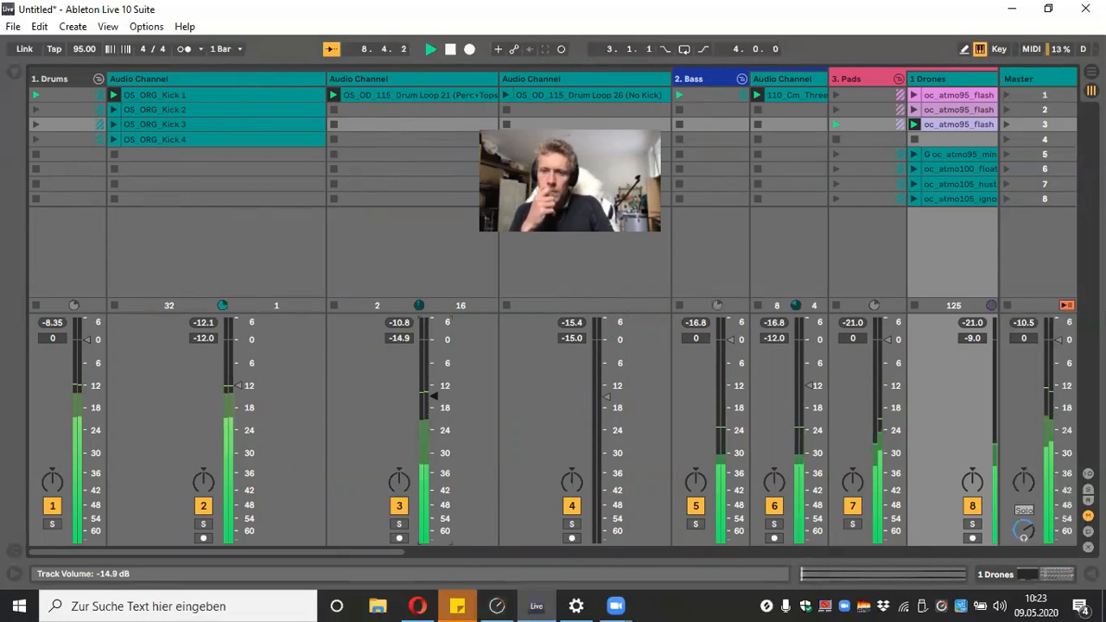
{"action": "left_click_drag", "start_coordinate": [433, 396], "coordinate": [434, 403]}
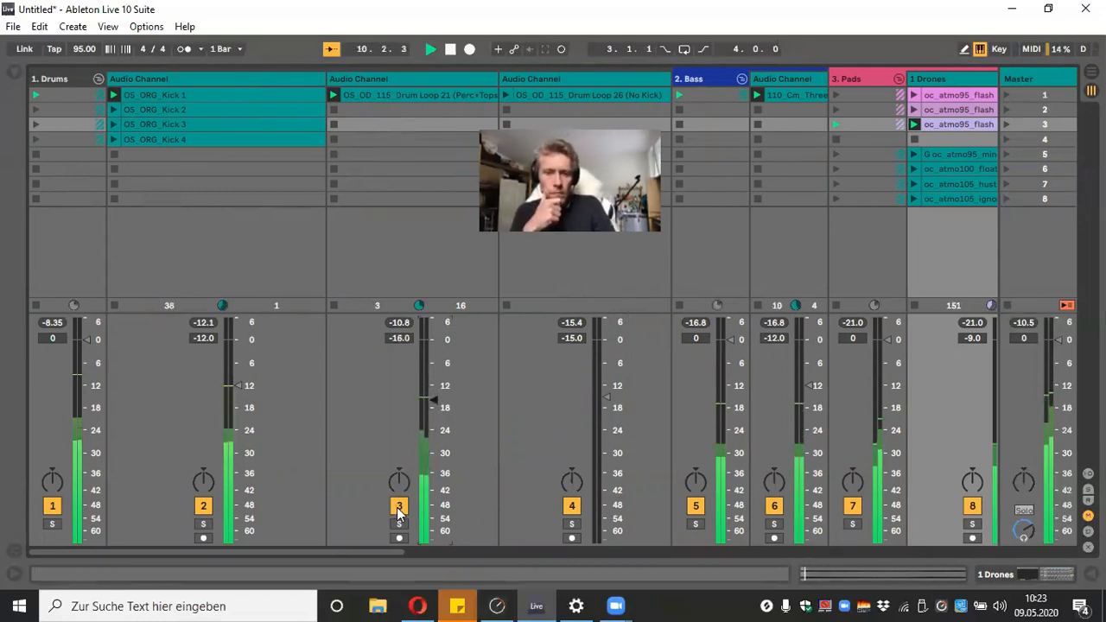
Launch the pink oc_atmo95_flash clip in slot 1 of the drones track and mute bass track 6
{"action": "scroll", "coordinate": [400, 517], "scroll_direction": "right", "scroll_amount": 6}
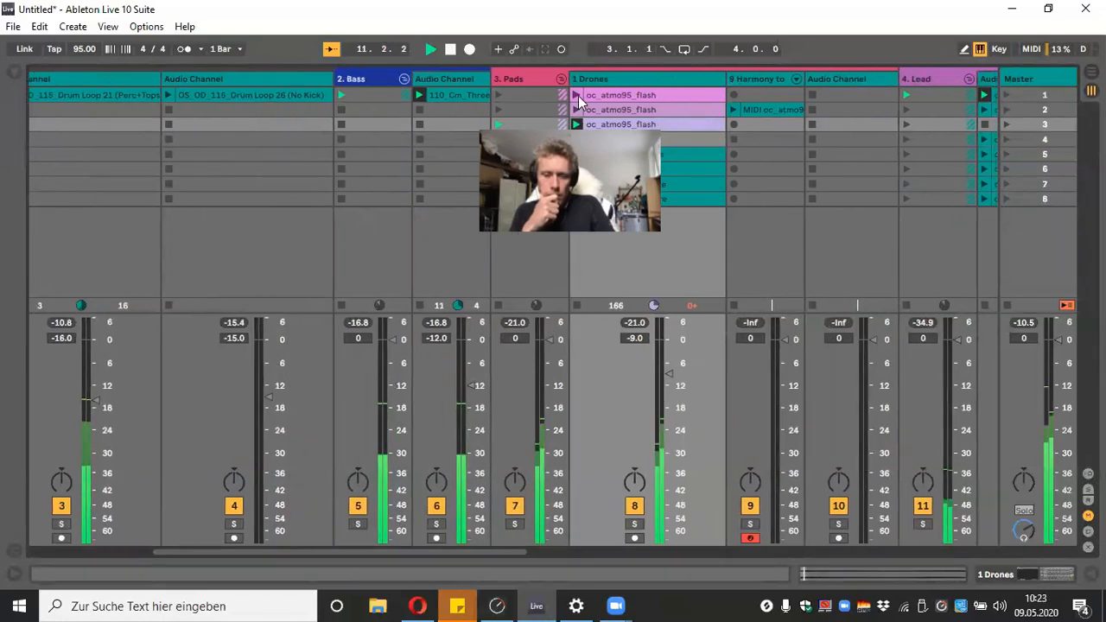
{"action": "left_click", "coordinate": [578, 96]}
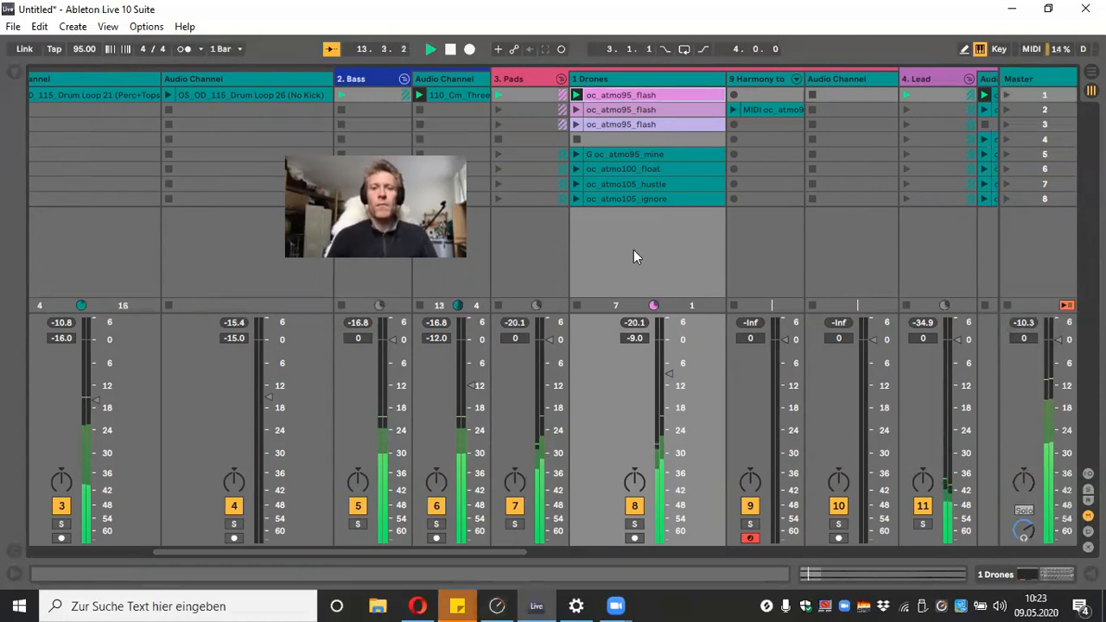
{"action": "left_click", "coordinate": [437, 505]}
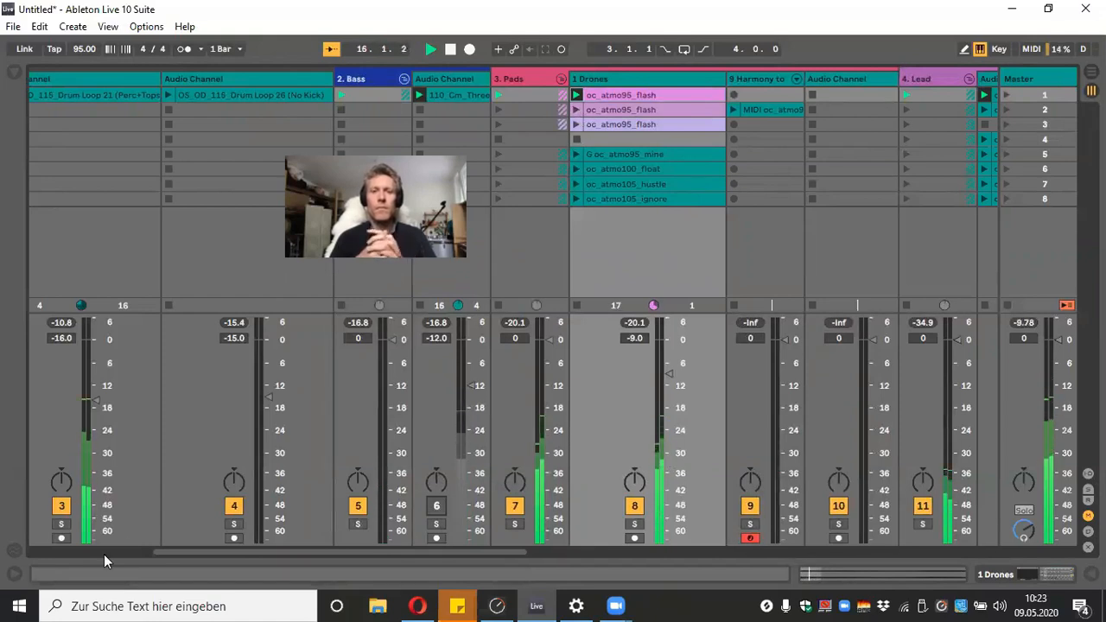
Reactivate lead track 12 with the cc_key75_feeling_Cm clip and set its volume to -10.0 dB
{"action": "scroll", "coordinate": [194, 429], "scroll_direction": "right", "scroll_amount": 5}
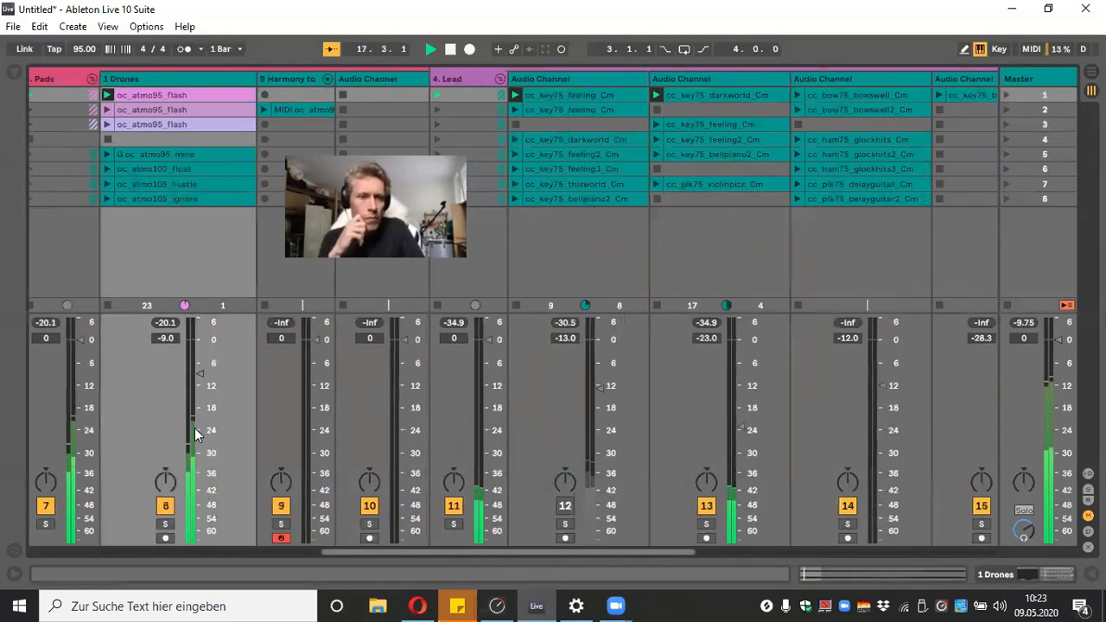
{"action": "left_click", "coordinate": [565, 506]}
{"action": "left_click_drag", "start_coordinate": [607, 397], "coordinate": [600, 377]}
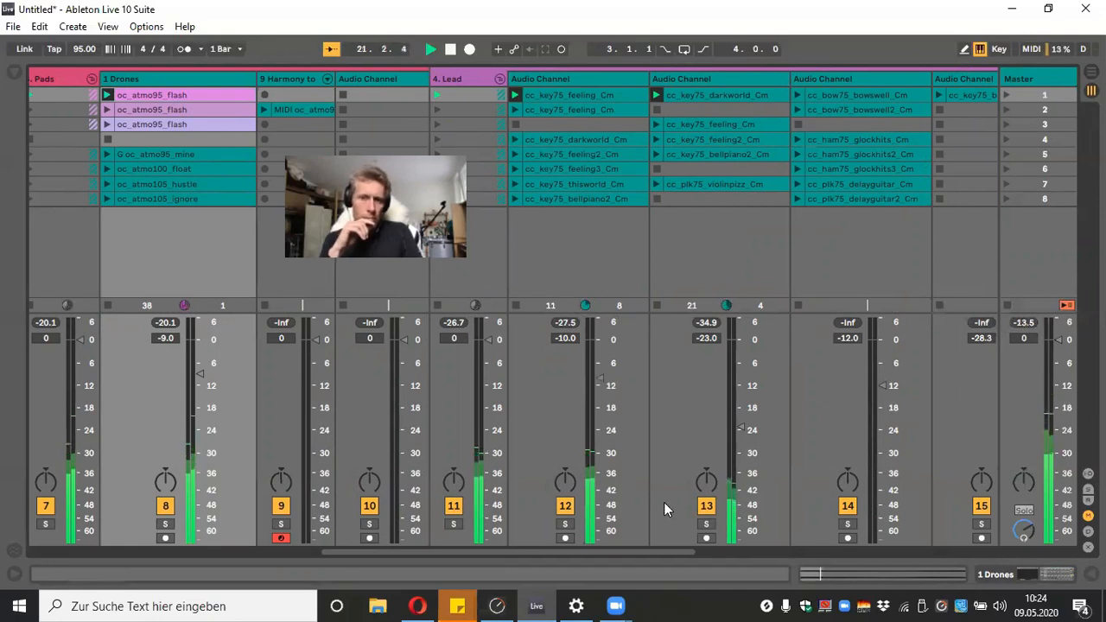
Stop all clips, launch only the first Mindful Audio clip on the Nature track and set that track to -31.0 dB
{"action": "scroll", "coordinate": [664, 502], "scroll_direction": "right", "scroll_amount": 10}
{"action": "scroll", "coordinate": [664, 502], "scroll_direction": "right", "scroll_amount": 10}
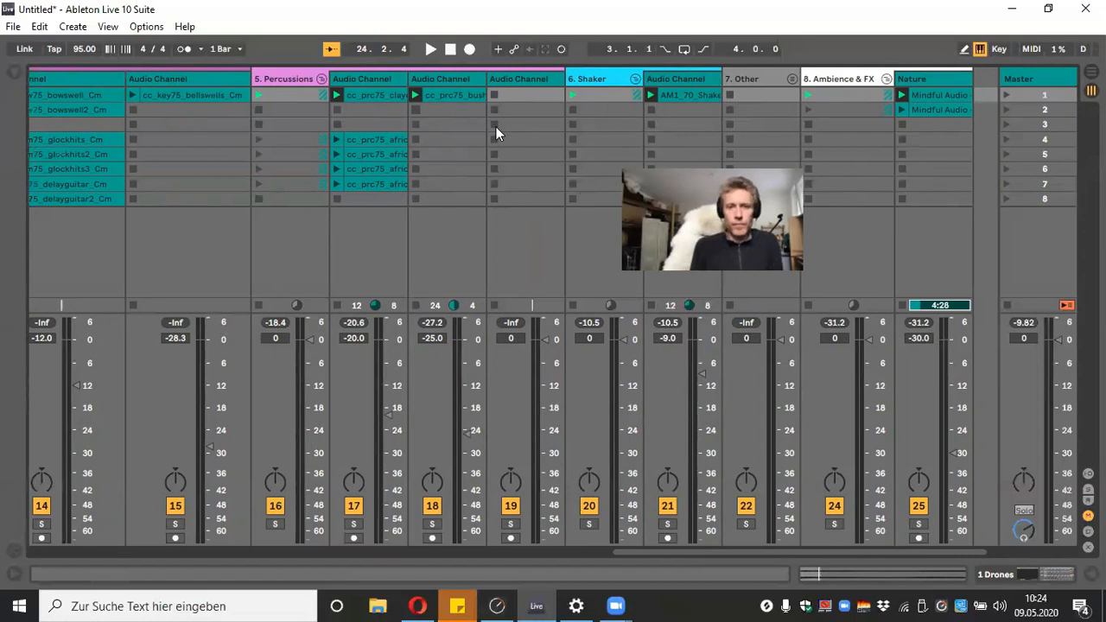
{"action": "left_click", "coordinate": [1068, 306]}
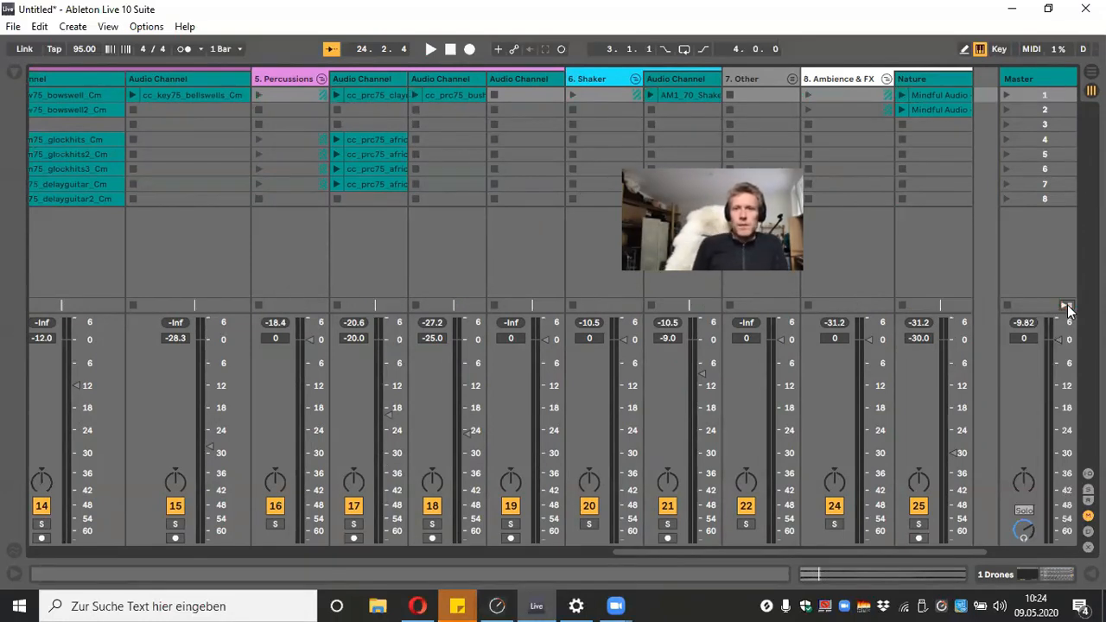
{"action": "left_click", "coordinate": [925, 97]}
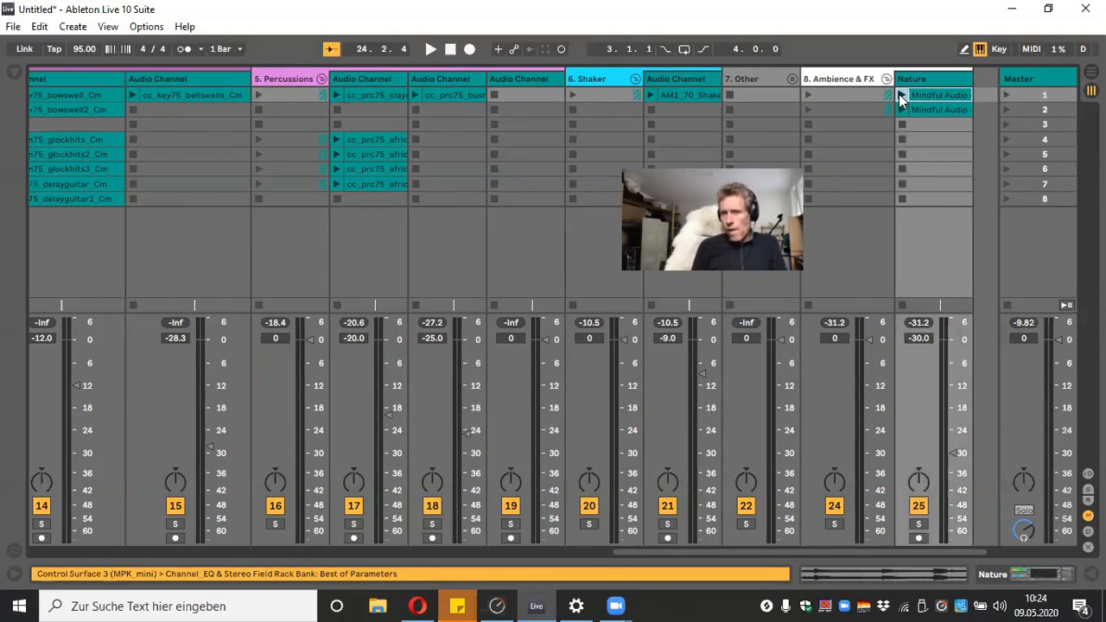
{"action": "left_click", "coordinate": [899, 94]}
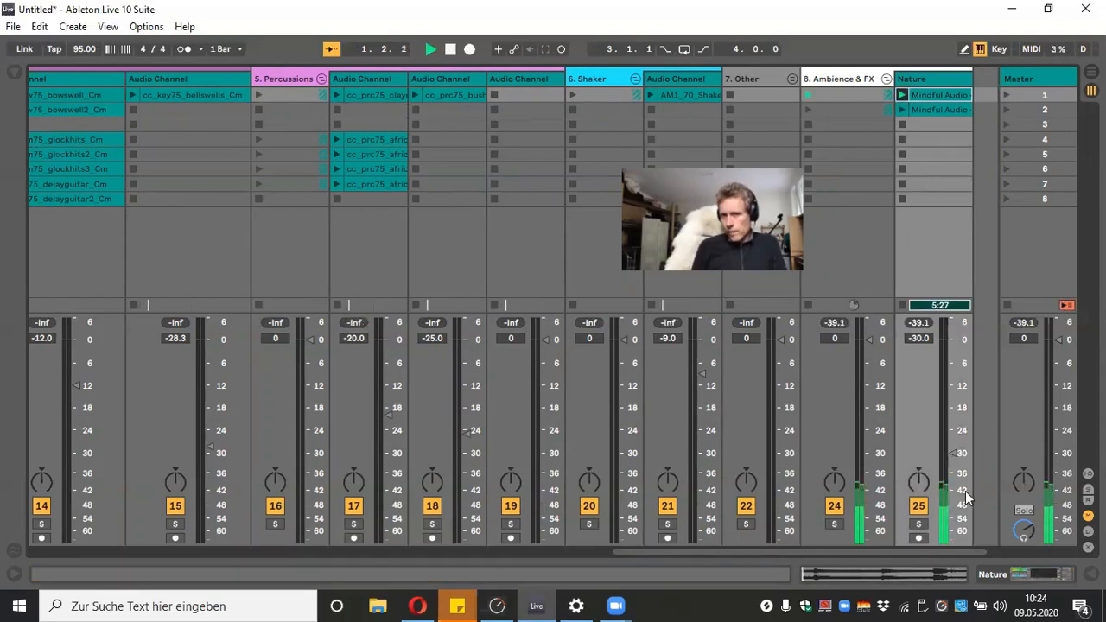
{"action": "left_click_drag", "start_coordinate": [955, 455], "coordinate": [954, 459]}
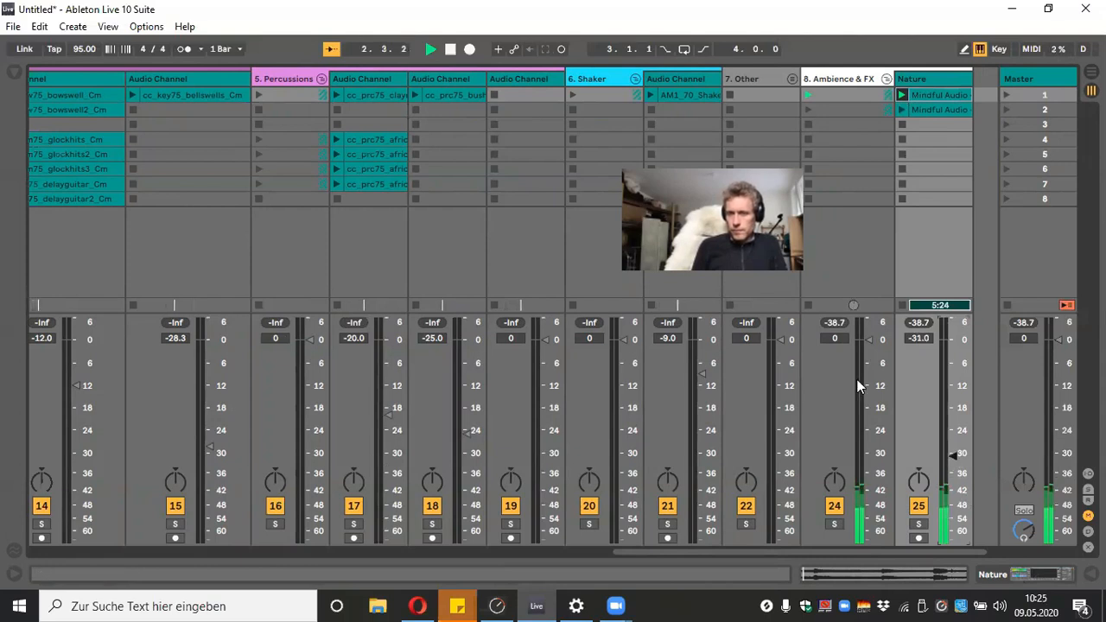
Launch the cc_key75_bellswells_Cm clip over the nature sound and lower its track 15 to -38.0 dB
{"action": "scroll", "coordinate": [895, 554], "scroll_direction": "left", "scroll_amount": 5}
{"action": "scroll", "coordinate": [863, 557], "scroll_direction": "left", "scroll_amount": 2}
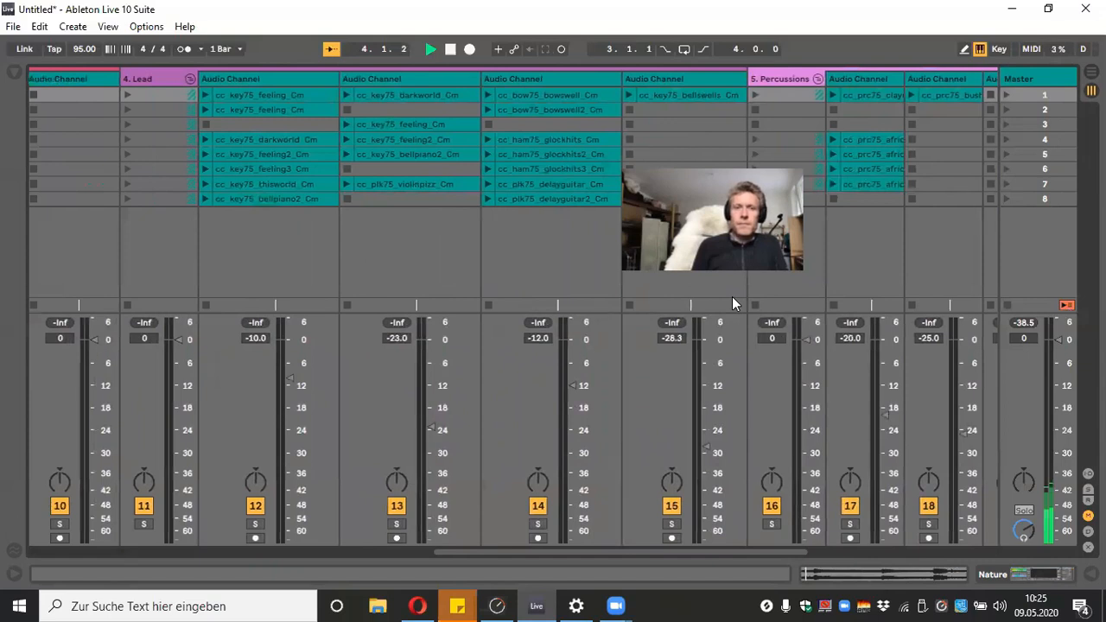
{"action": "left_click", "coordinate": [629, 95]}
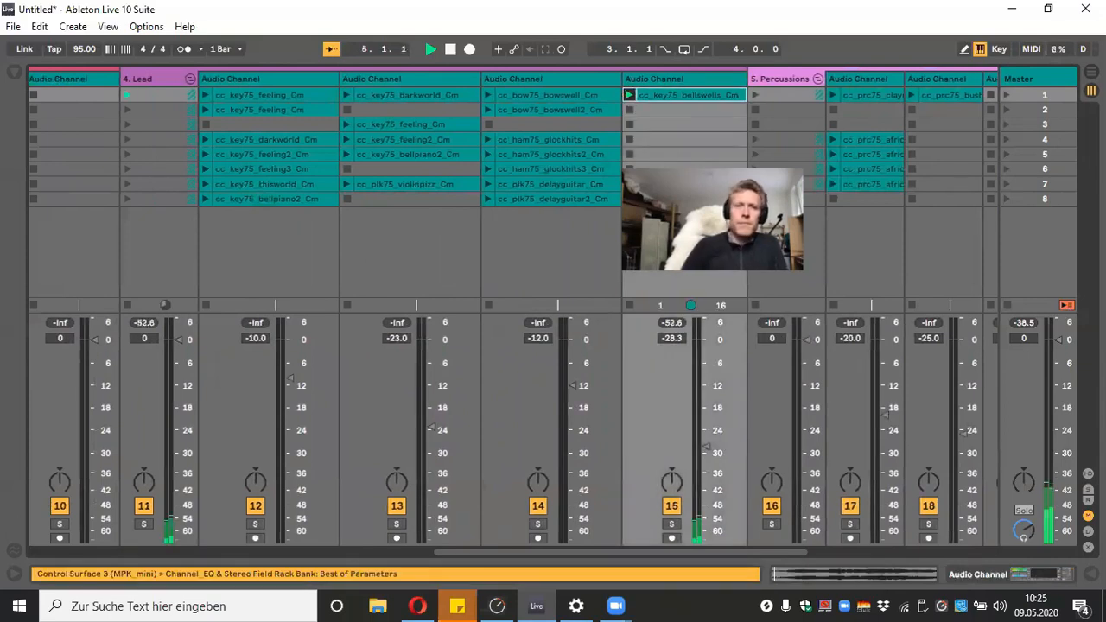
{"action": "left_click_drag", "start_coordinate": [717, 173], "coordinate": [873, 199]}
{"action": "left_click_drag", "start_coordinate": [707, 446], "coordinate": [706, 484]}
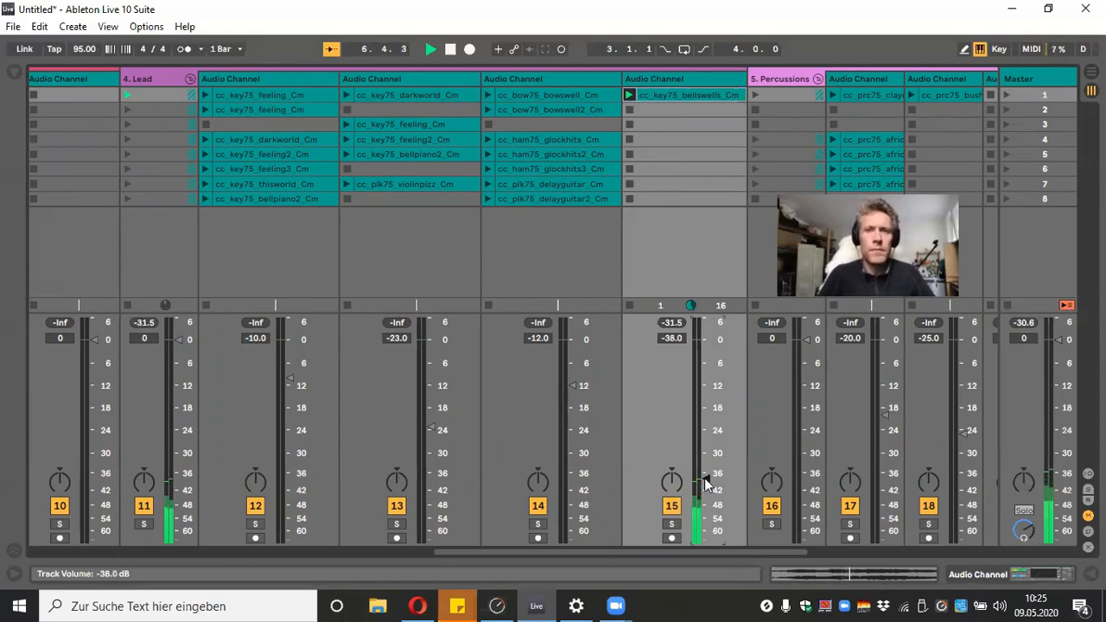
Transpose the cc_key75_bellswells_Cm clip by -7 st, stop it and return to the mixer view
{"action": "double_click", "coordinate": [684, 96]}
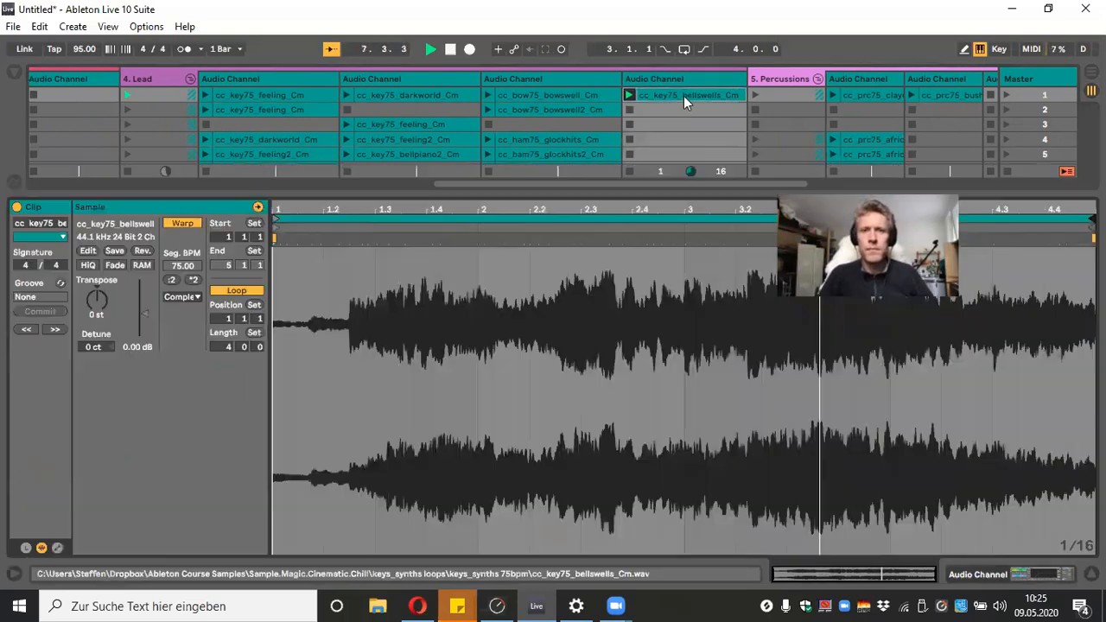
{"action": "mouse_move", "coordinate": [97, 300]}
{"action": "left_mouse_down"}
{"action": "mouse_move", "coordinate": [96, 310]}
{"action": "mouse_move", "coordinate": [89, 300]}
{"action": "left_mouse_up"}
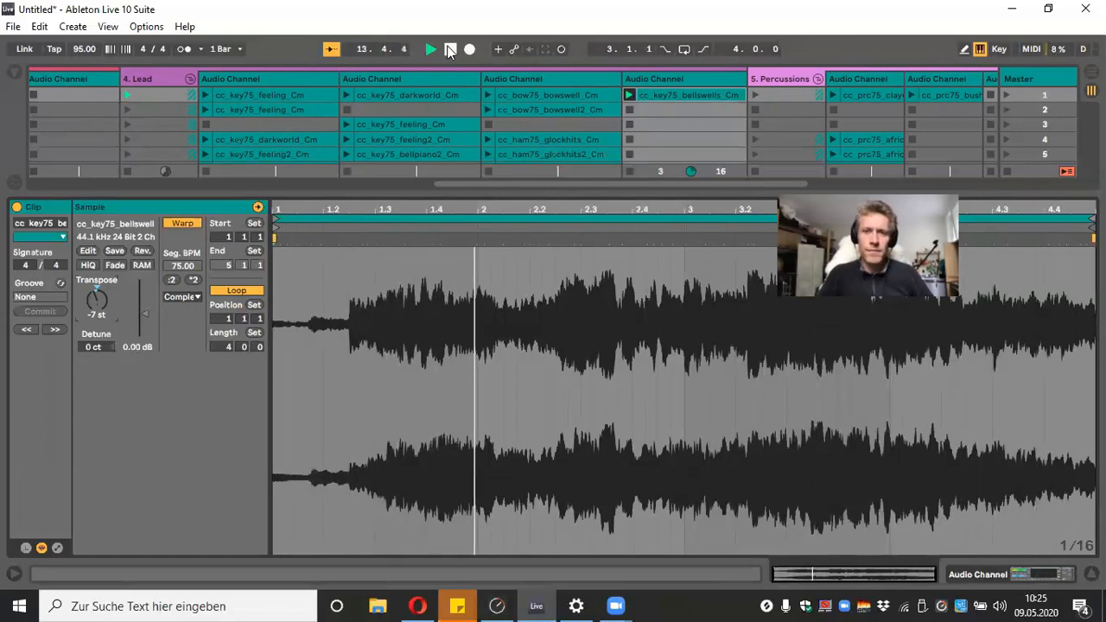
{"action": "left_click", "coordinate": [627, 105]}
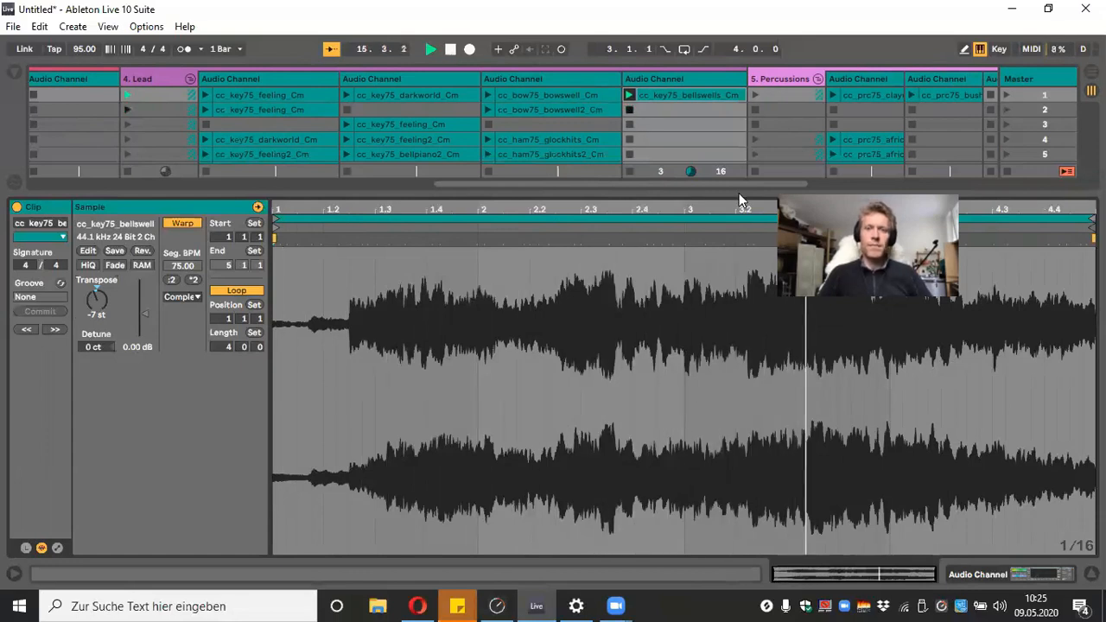
{"action": "key", "text": "ctrl+alt+l"}
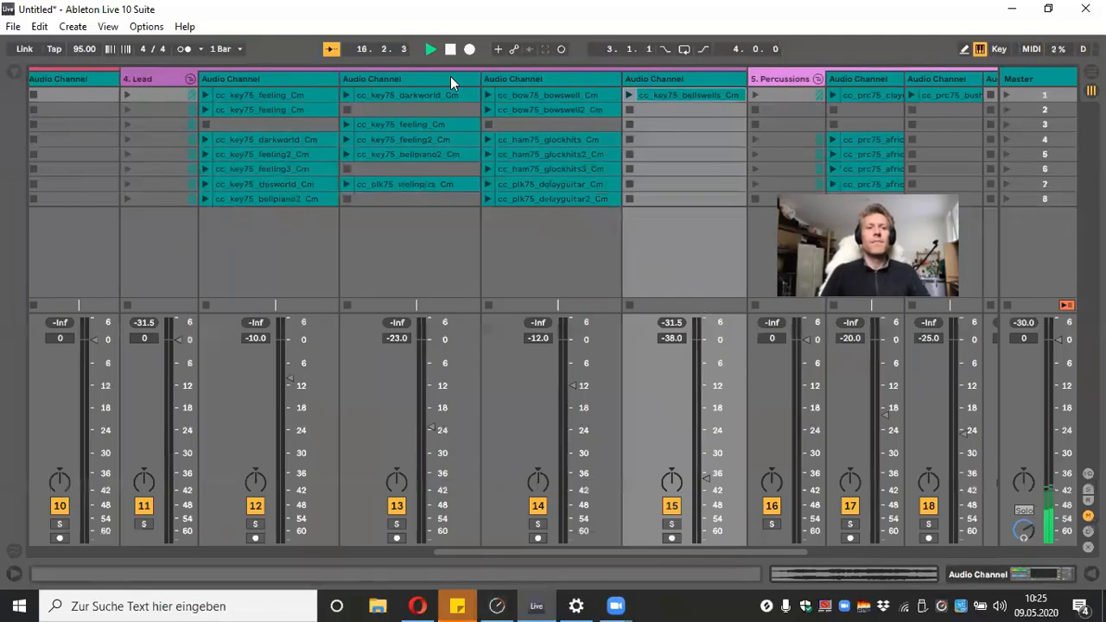
Launch cc_bow75_bowswell_Cm, set its track 14 to -24.0 dB, and switch to the cc_bow75_bowswell2_Cm clip
{"action": "left_click", "coordinate": [489, 100]}
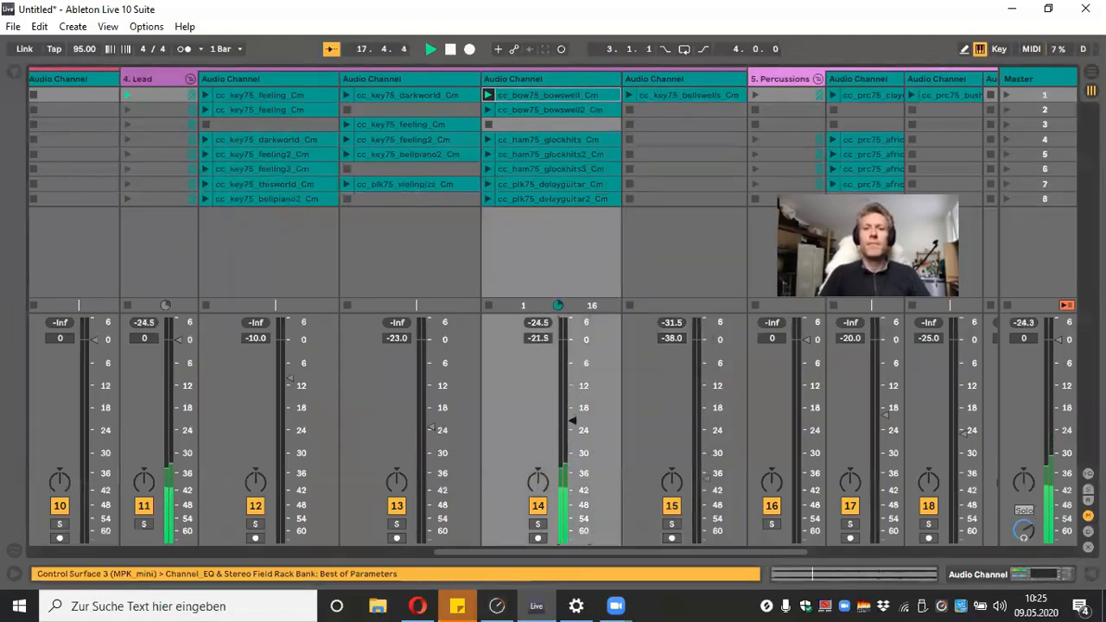
{"action": "left_click_drag", "start_coordinate": [572, 421], "coordinate": [572, 422]}
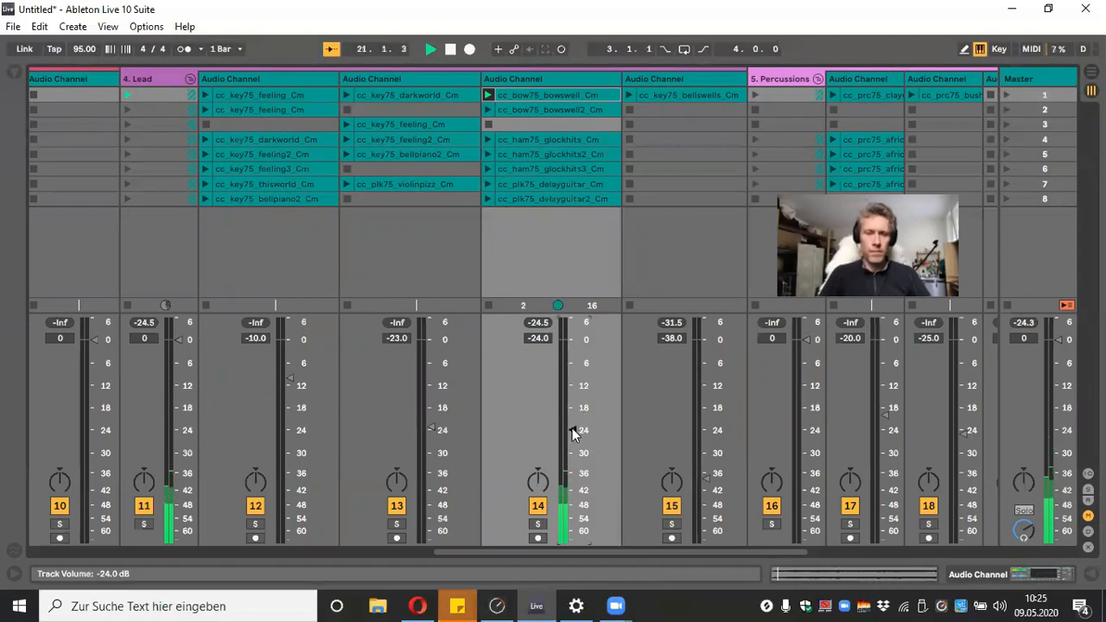
{"action": "left_click", "coordinate": [488, 109]}
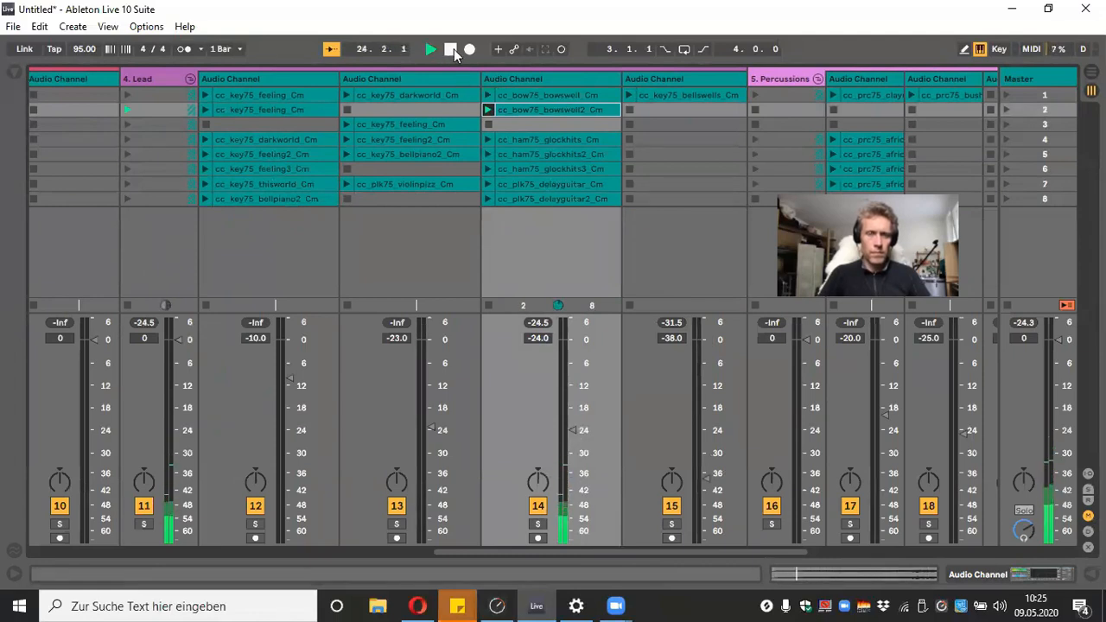
Open the cc_bow75_bowswell2_Cm clip, stop playback and double its segment BPM to 150.00
{"action": "double_click", "coordinate": [535, 112]}
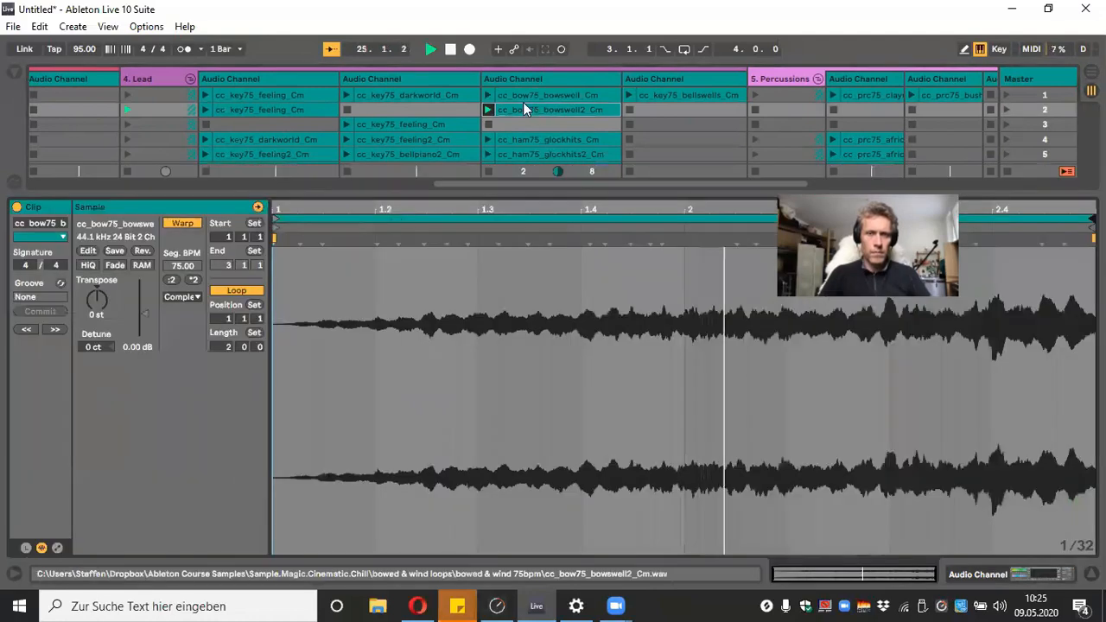
{"action": "left_click", "coordinate": [453, 51]}
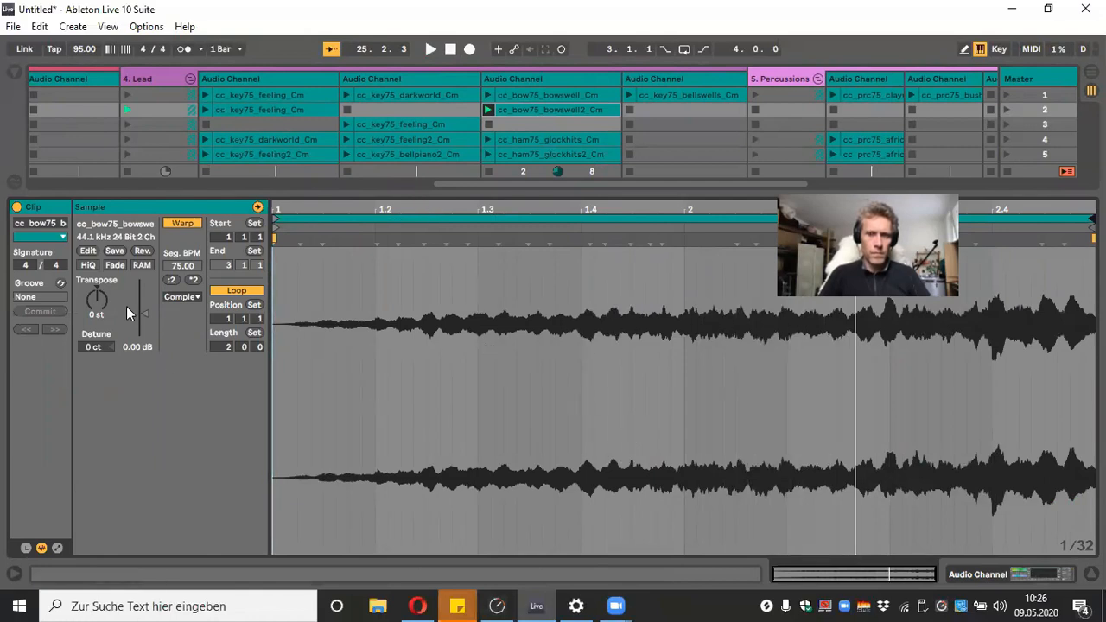
{"action": "left_click", "coordinate": [193, 283]}
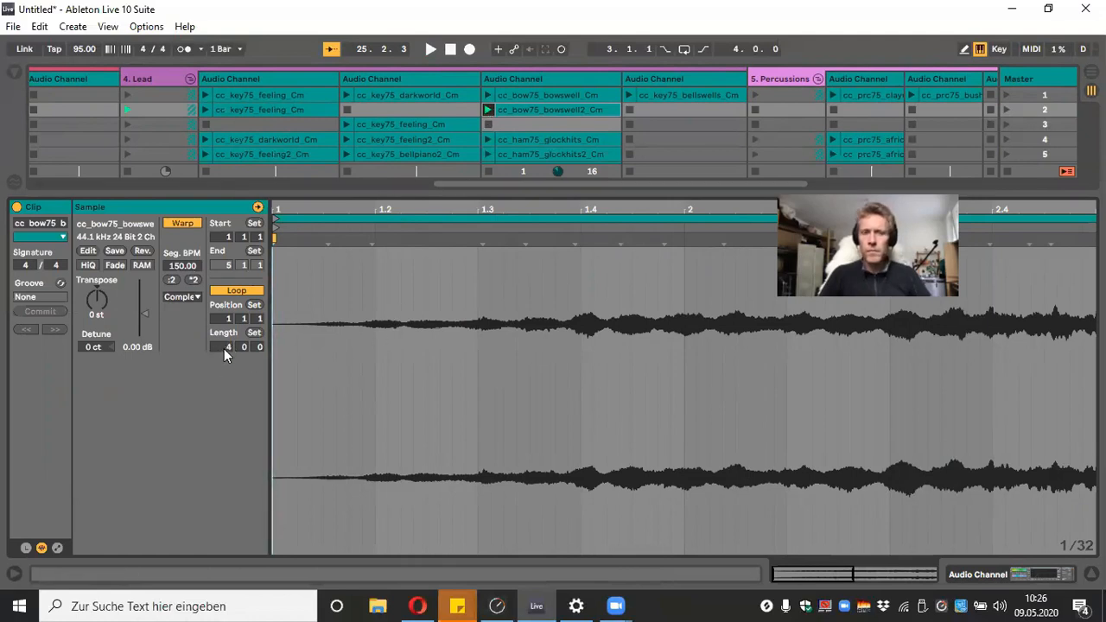
Audition the stretched cc_bow75_bowswell2_Cm clip, stop playback and set its warp mode to Re-Pitch
{"action": "left_click", "coordinate": [490, 110]}
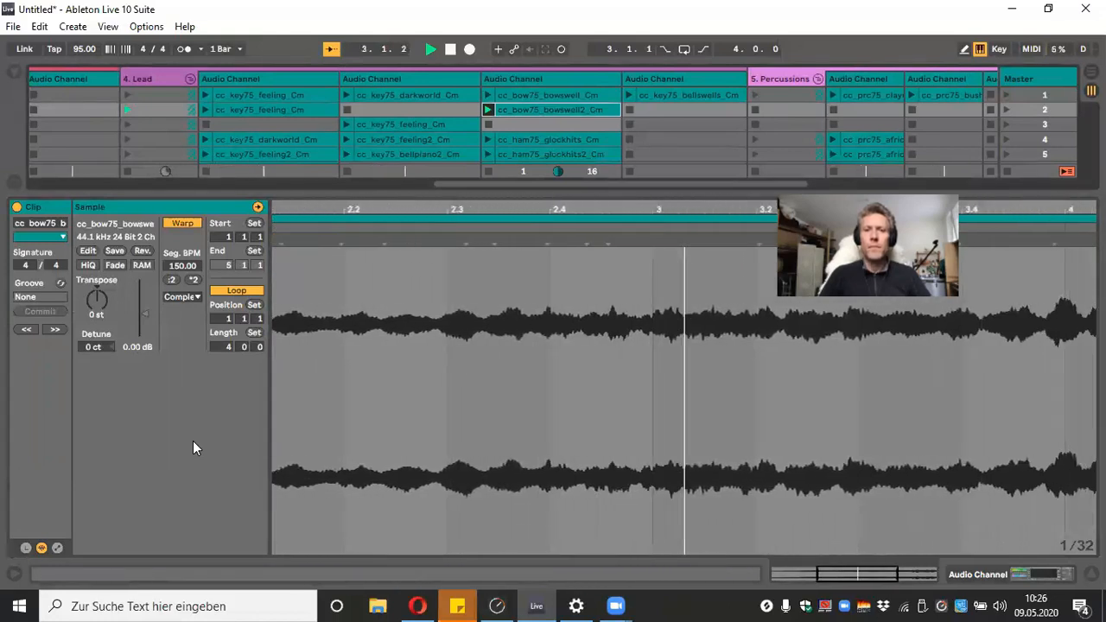
{"action": "left_click", "coordinate": [452, 49]}
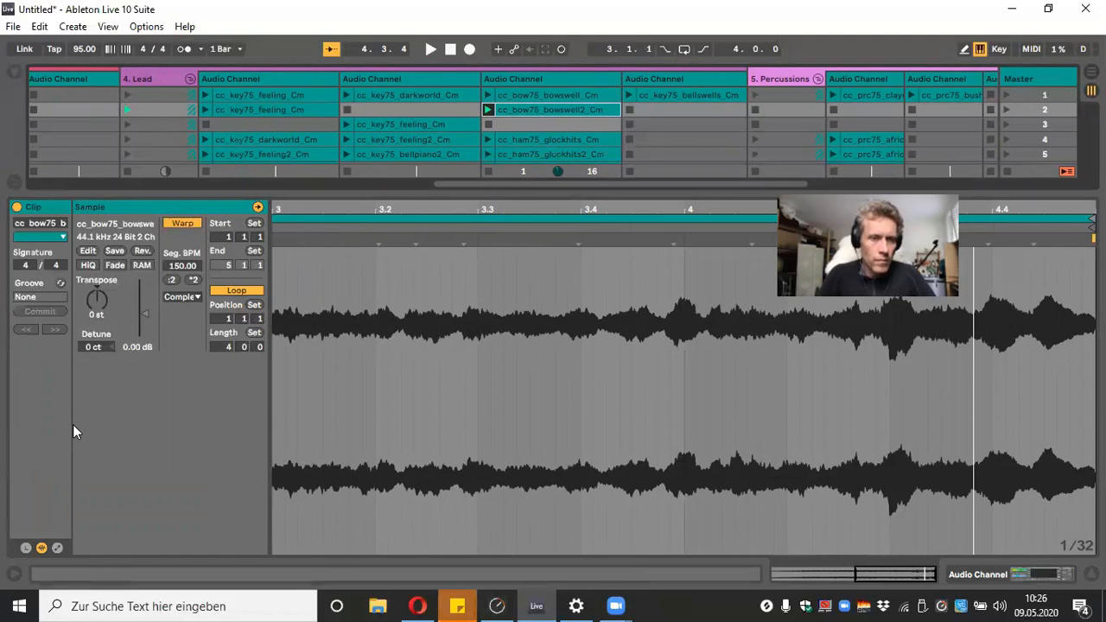
{"action": "left_click", "coordinate": [191, 300]}
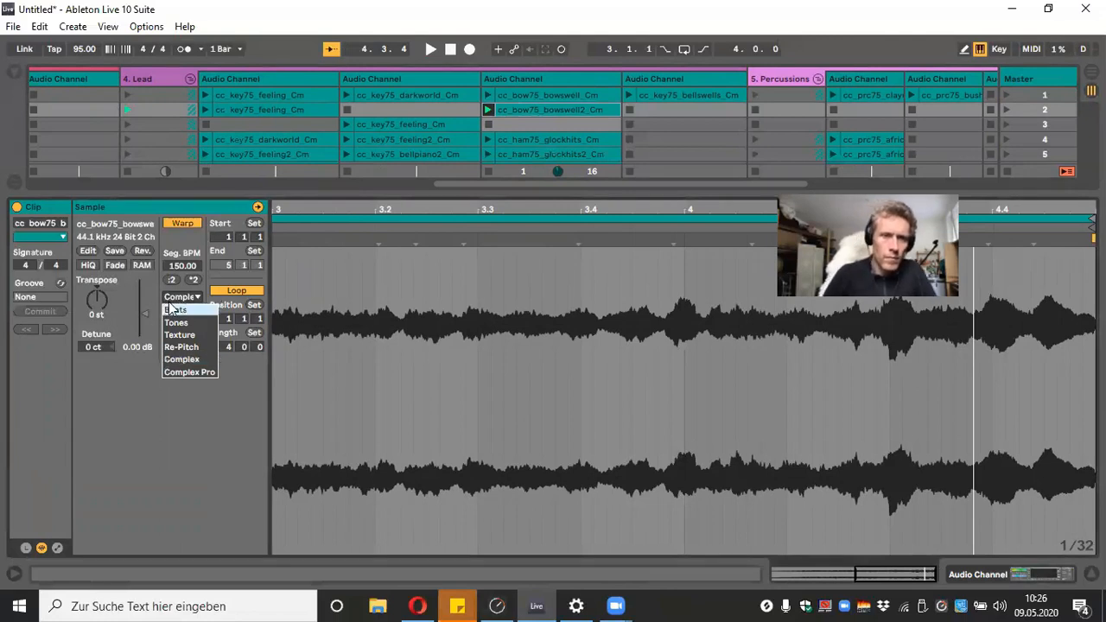
{"action": "left_click", "coordinate": [207, 349]}
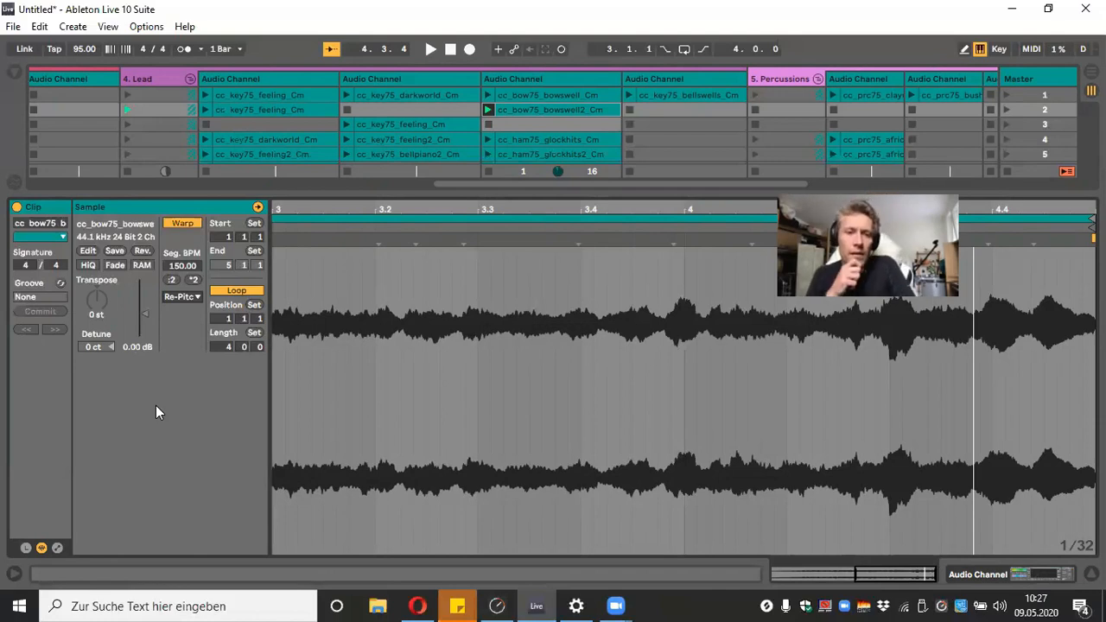
Audition the re-pitched cc_bow75_bowswell2_Cm clip, stop playback and return to the mixer view
{"action": "key", "text": "space"}
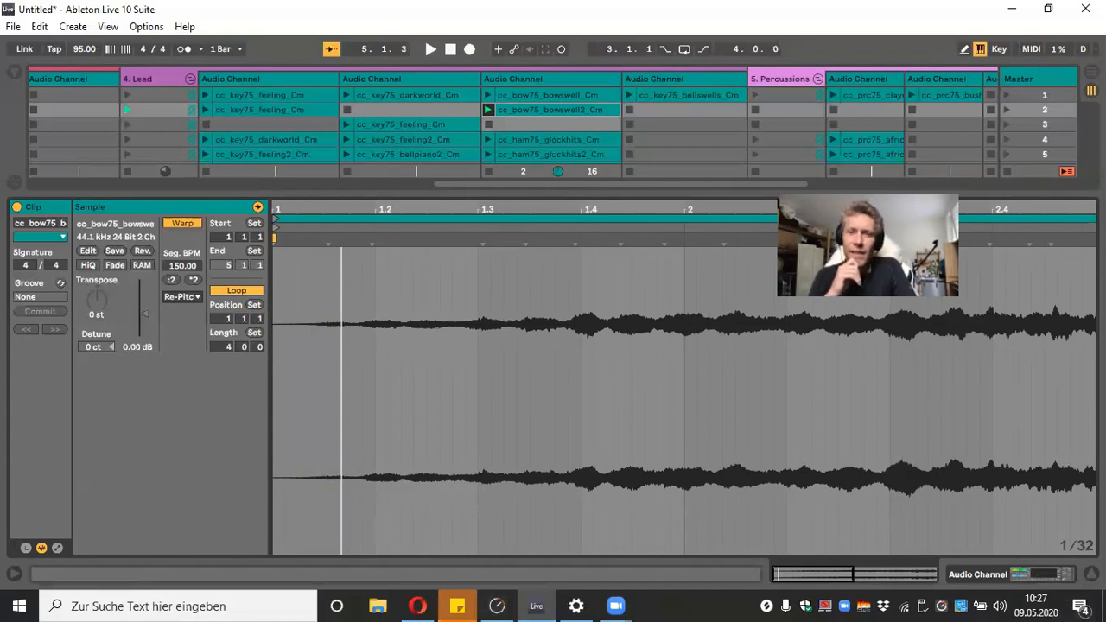
{"action": "key", "text": "ctrl+alt+l"}
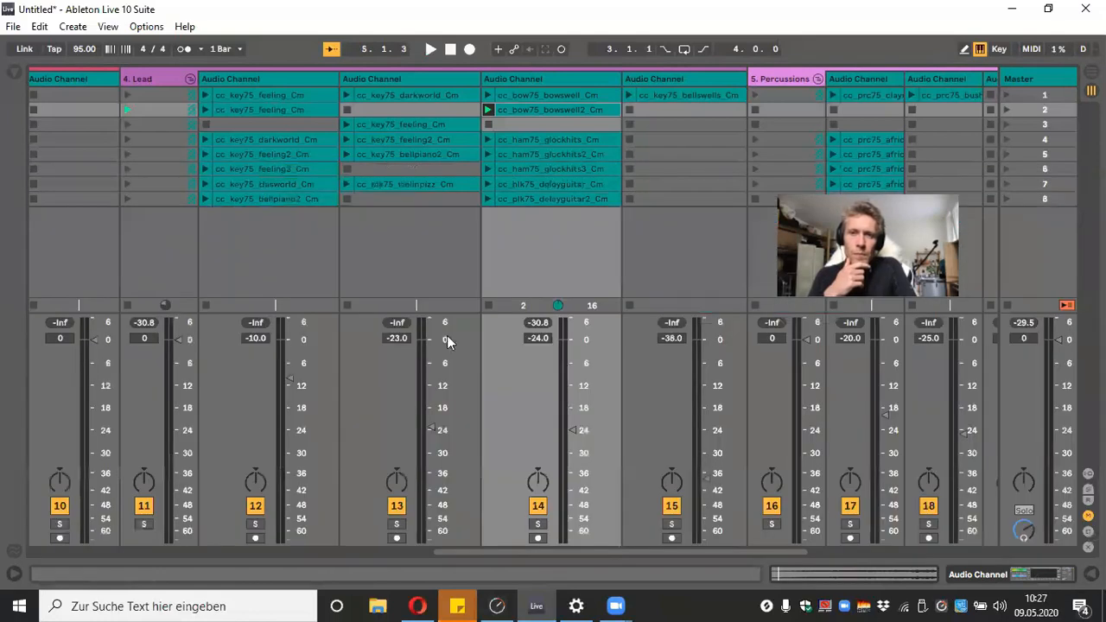
Open the cc_bow75_bowswell_Cm clip, double its segment BPM to 150.00 and set its warp mode to Re-Pitch
{"action": "double_click", "coordinate": [571, 97]}
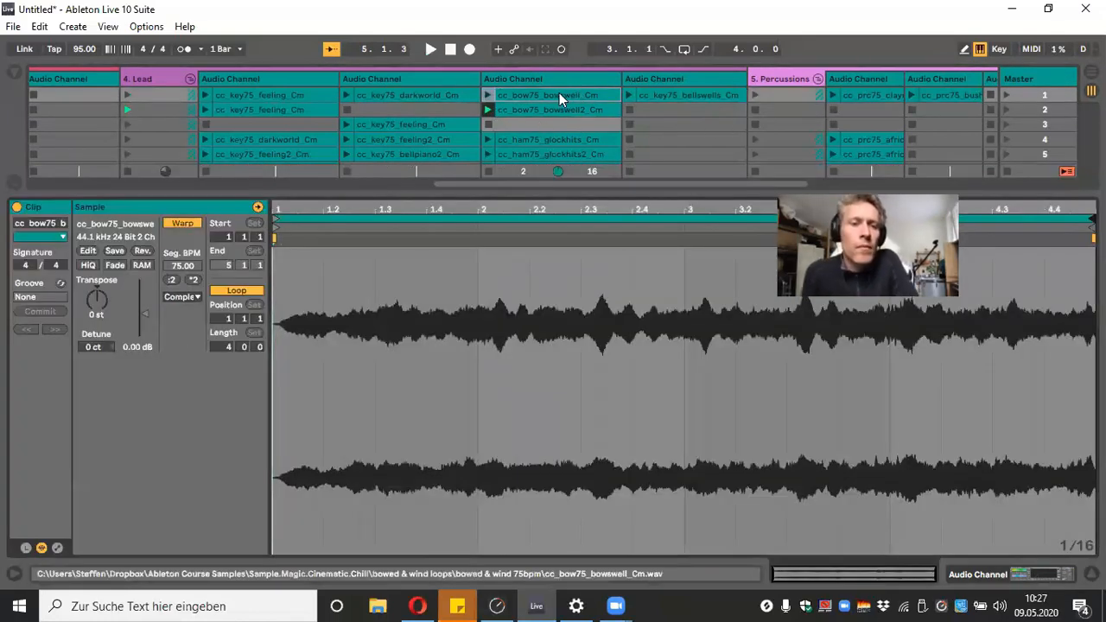
{"action": "left_click", "coordinate": [193, 281]}
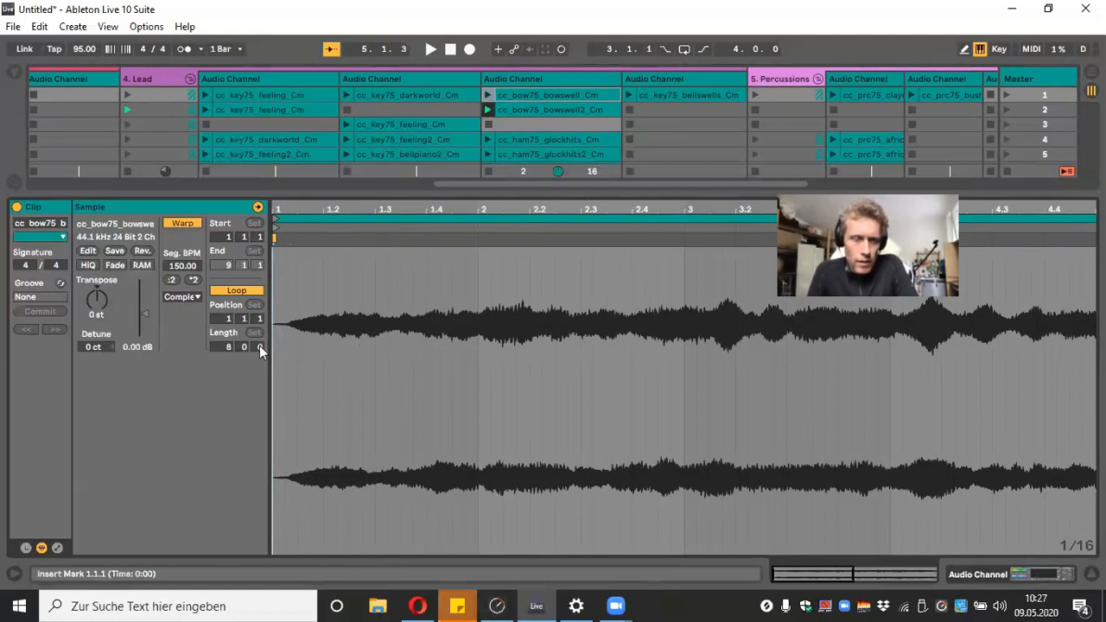
{"action": "left_click", "coordinate": [194, 298]}
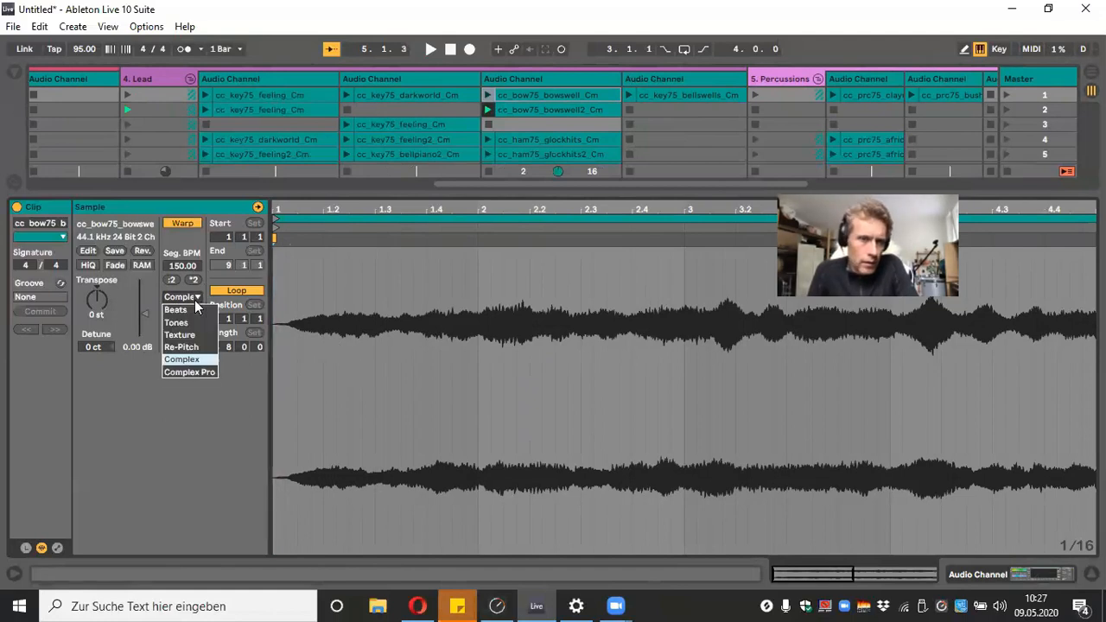
{"action": "left_click", "coordinate": [199, 345]}
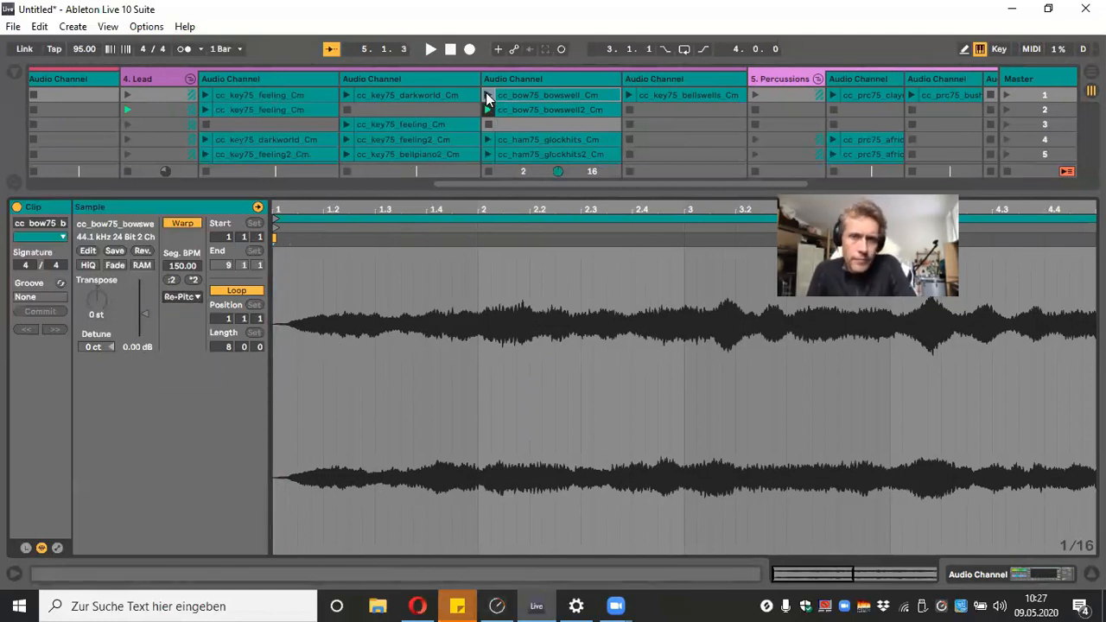
Audition cc_bow75_bowswell_Cm, stop playback, halve its segment BPM to 75.00 and return to the mixer view
{"action": "left_click", "coordinate": [487, 95]}
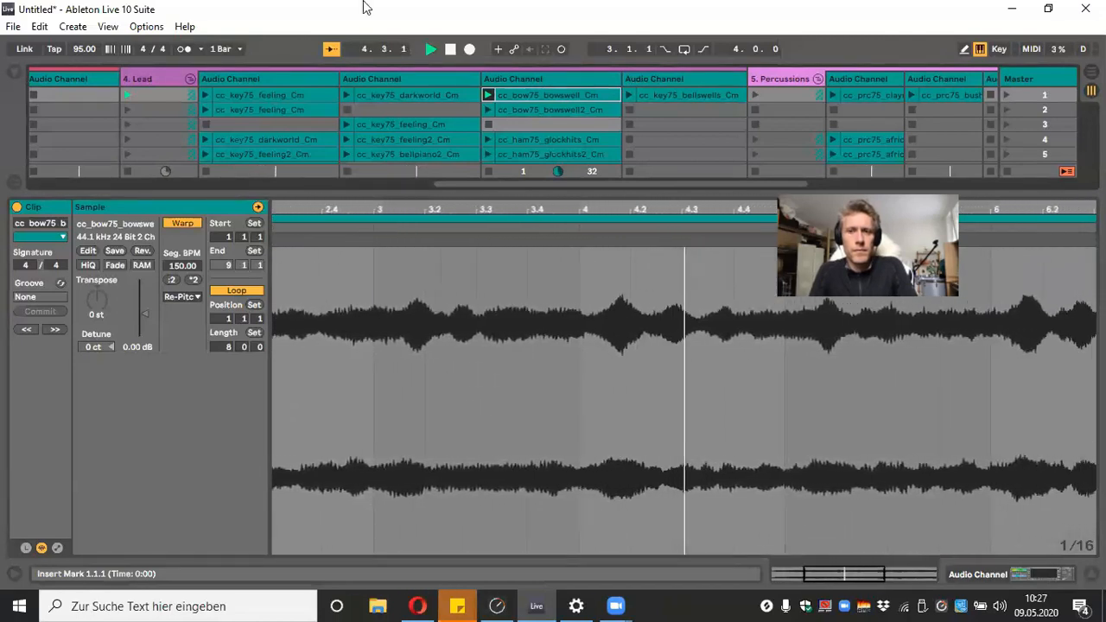
{"action": "left_click", "coordinate": [450, 49]}
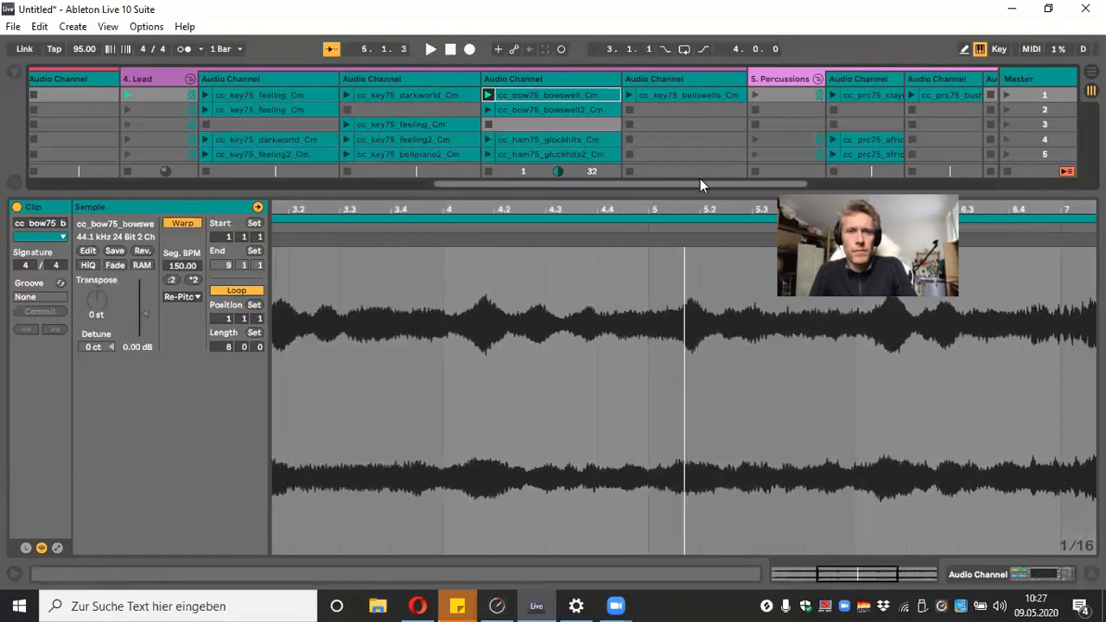
{"action": "left_click", "coordinate": [172, 280]}
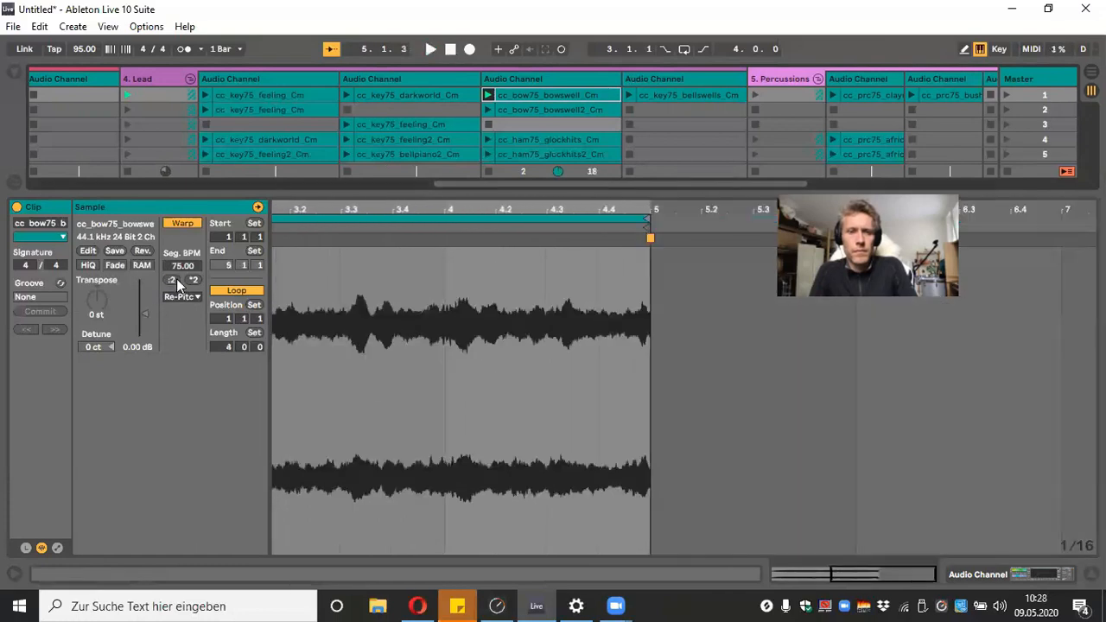
{"action": "key", "text": "ctrl+alt+l"}
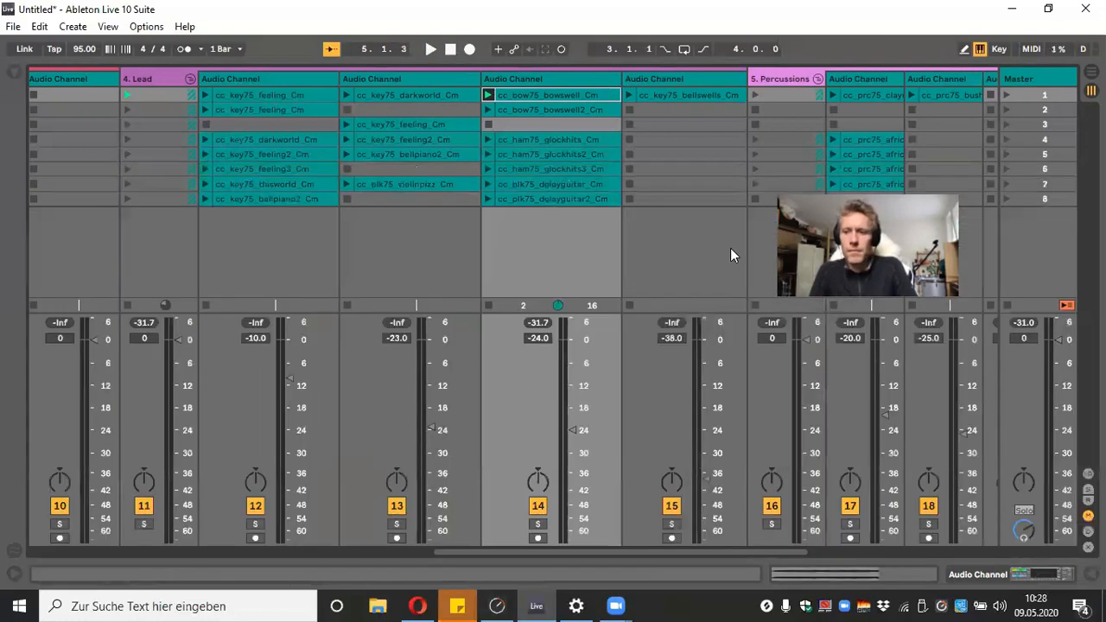
Audition cc_bow75_bowswell2_Cm in the mixer view, stop playback and deactivate the clip on track 14
{"action": "left_click", "coordinate": [489, 109]}
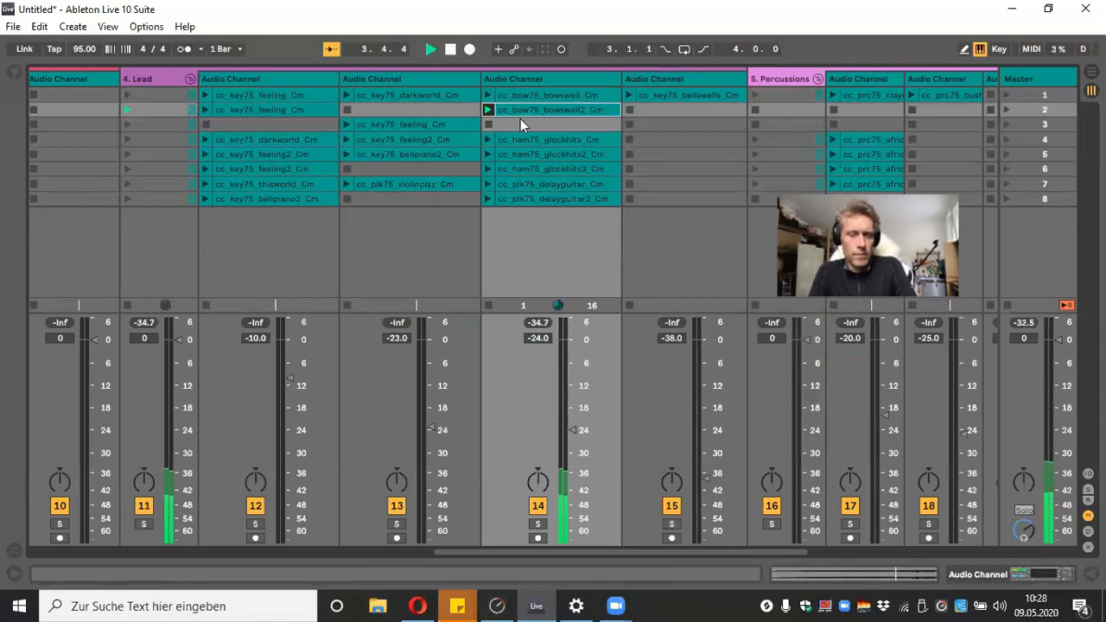
{"action": "left_click", "coordinate": [450, 49]}
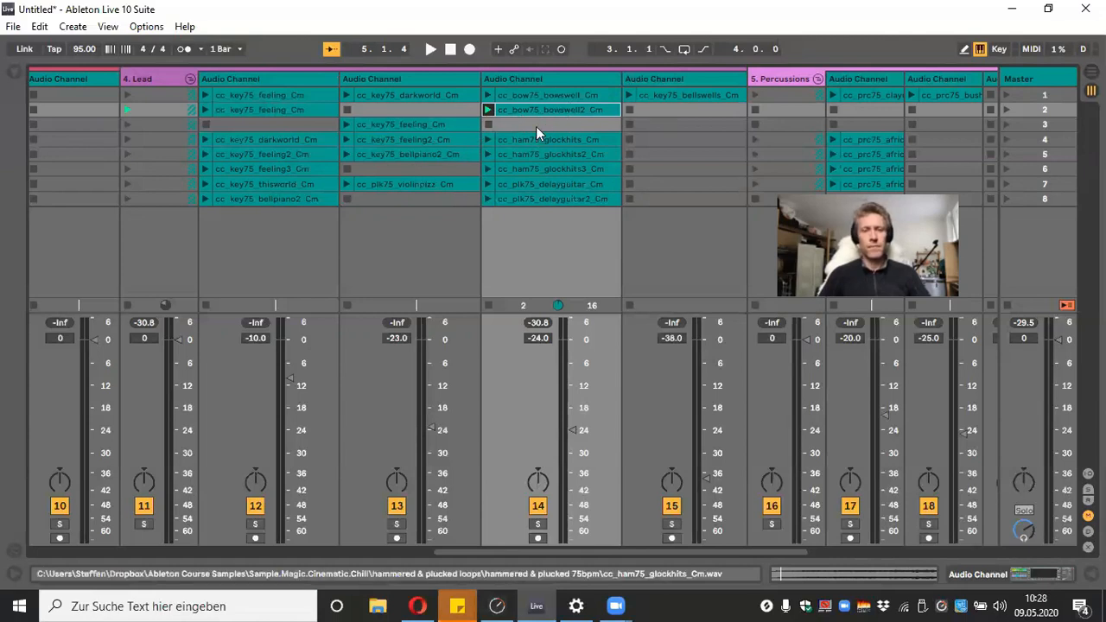
{"action": "left_click", "coordinate": [494, 123]}
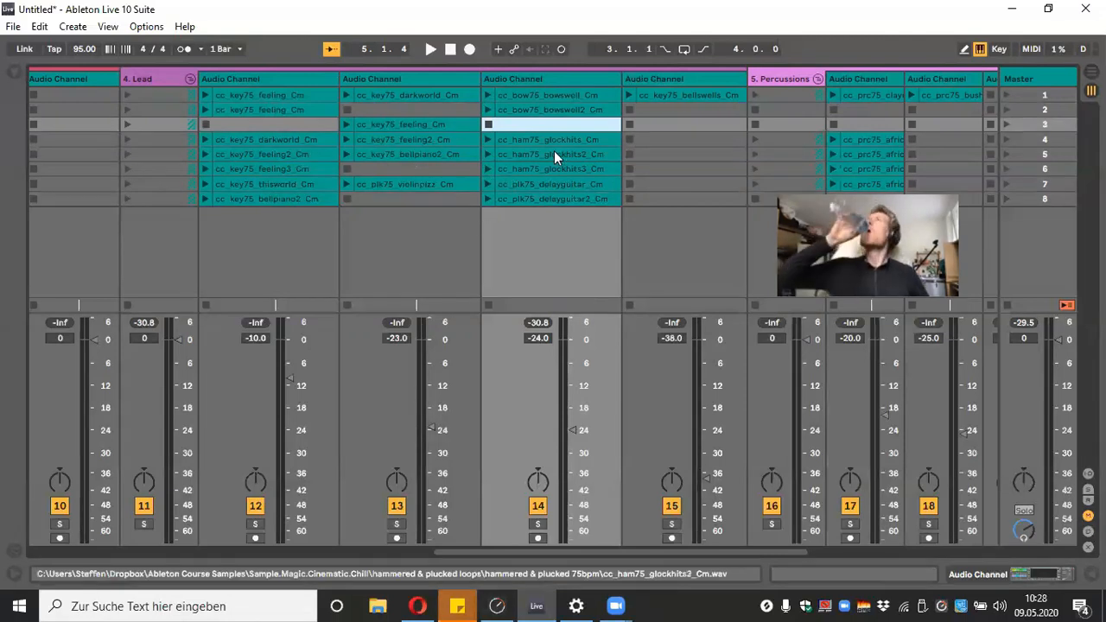
Launch cc_key75_bellpiano2_Cm on track 13, set the track volume to -24.0 dB and stop playback
{"action": "left_click", "coordinate": [345, 153]}
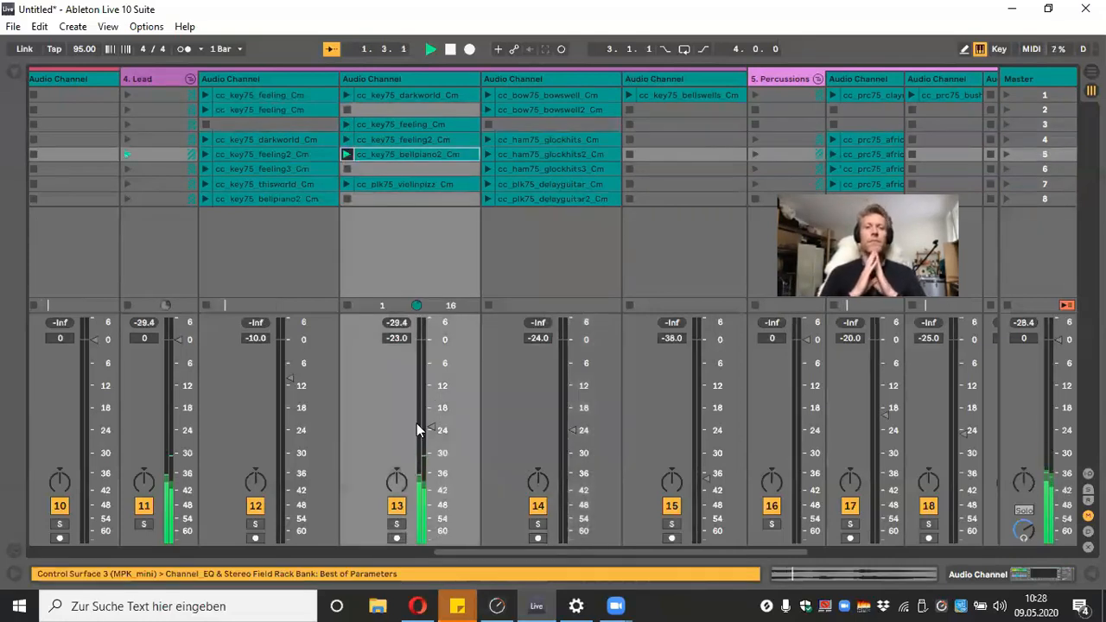
{"action": "left_click_drag", "start_coordinate": [432, 430], "coordinate": [432, 432]}
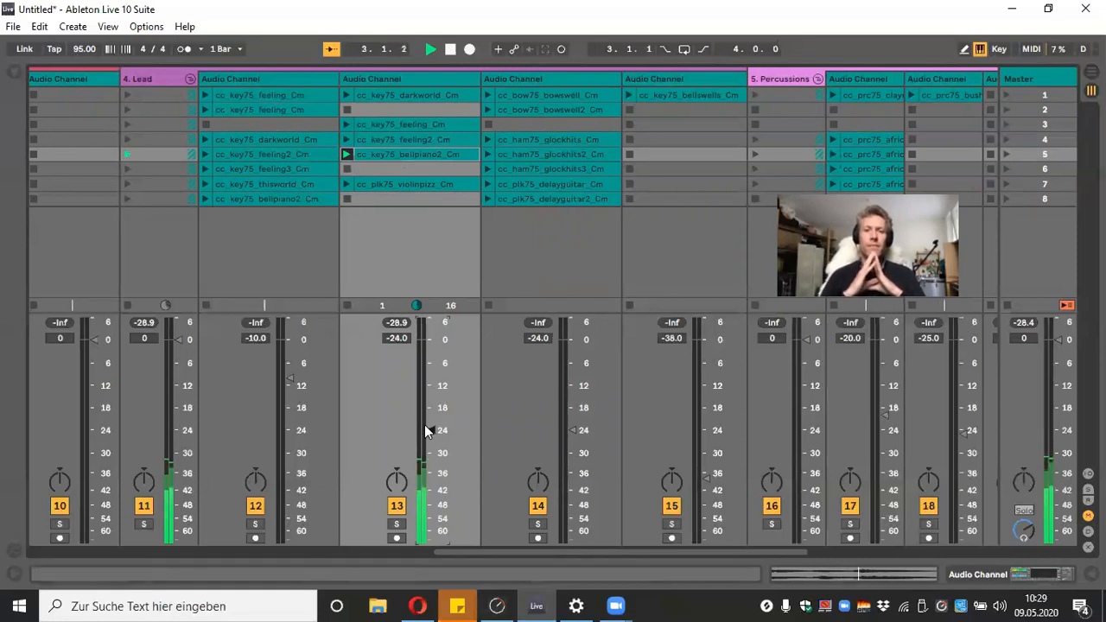
{"action": "left_click", "coordinate": [450, 49]}
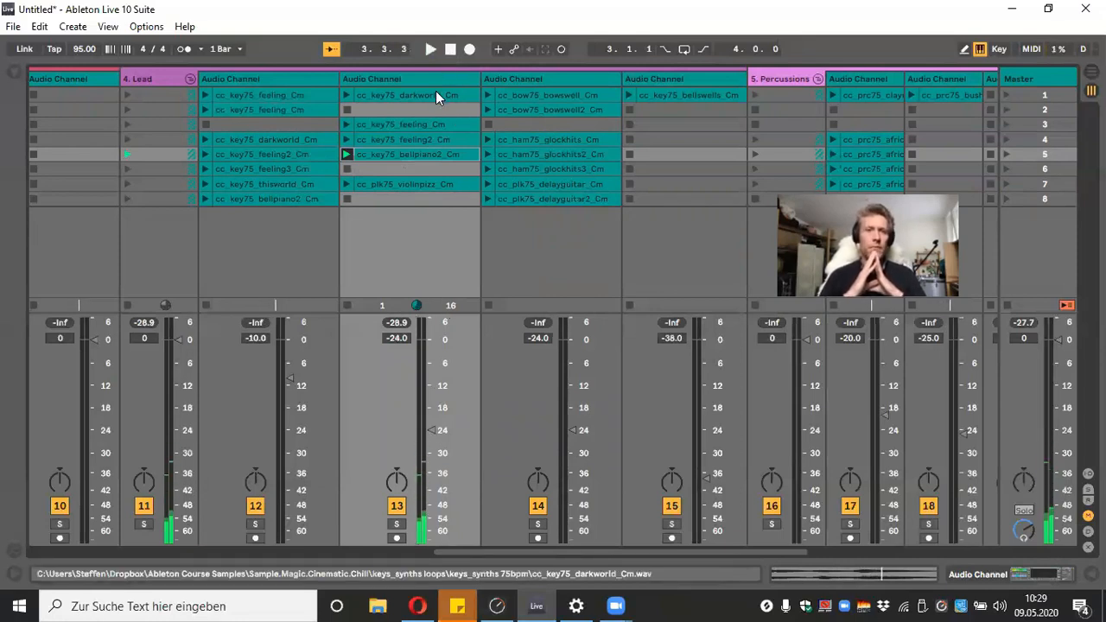
Insert a new audio track after track 12, move cc_key75_bellpiano2_Cm into its first slot and deactivate the clip
{"action": "right_click", "coordinate": [302, 78]}
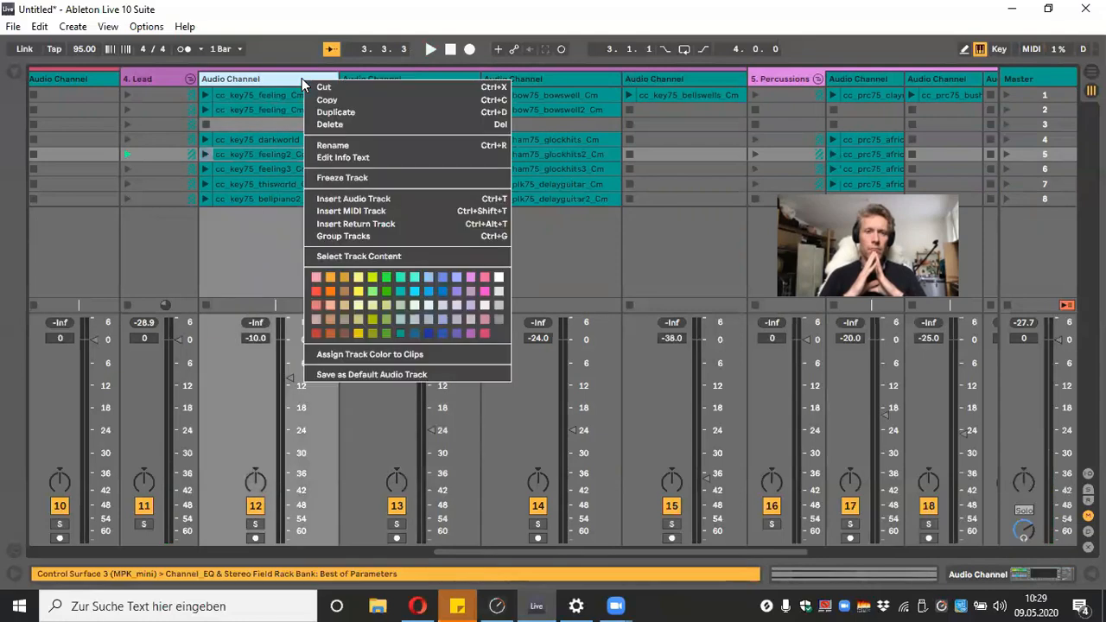
{"action": "left_click", "coordinate": [345, 199]}
{"action": "left_click_drag", "start_coordinate": [539, 162], "coordinate": [396, 97]}
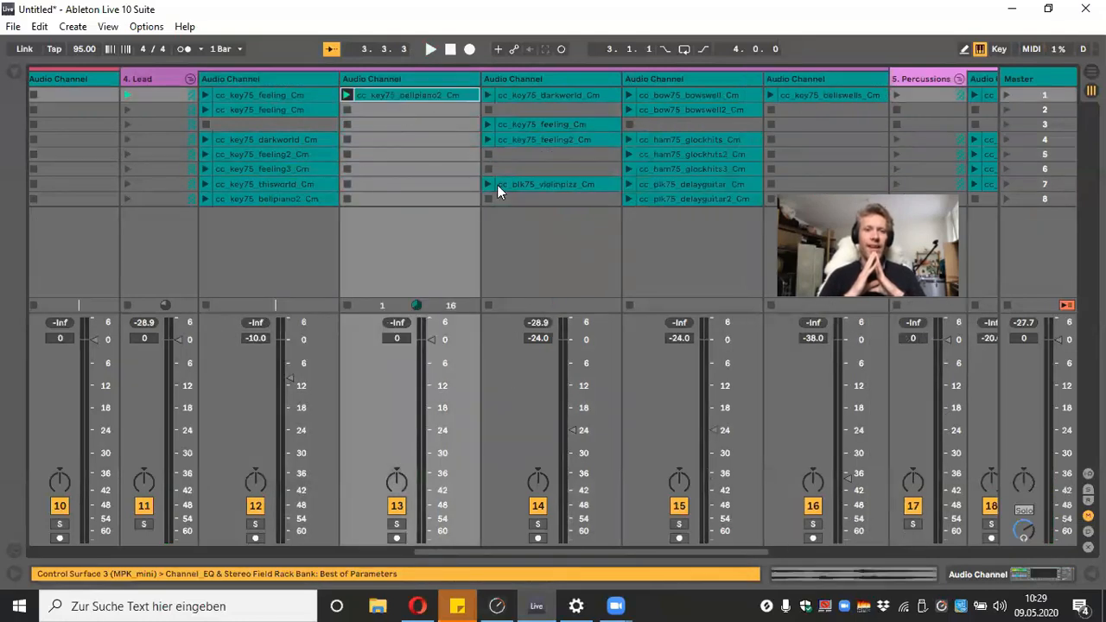
{"action": "left_click", "coordinate": [344, 108]}
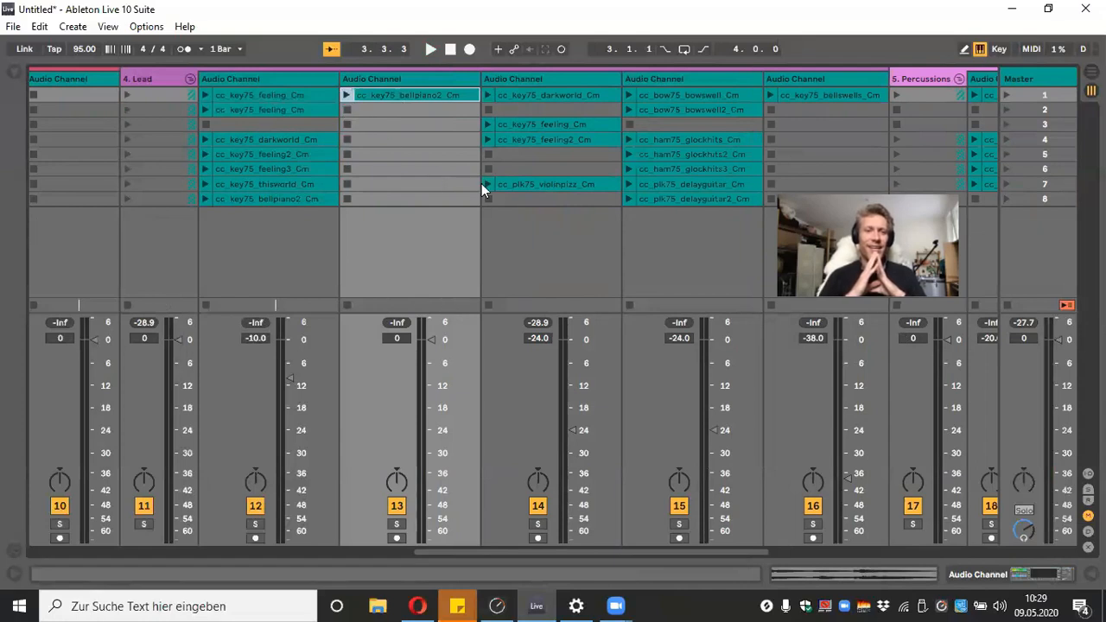
Launch cc_plk75_violinpizz_Cm, insert a new audio track after track 13 and move the clip into its first slot
{"action": "left_click", "coordinate": [486, 184]}
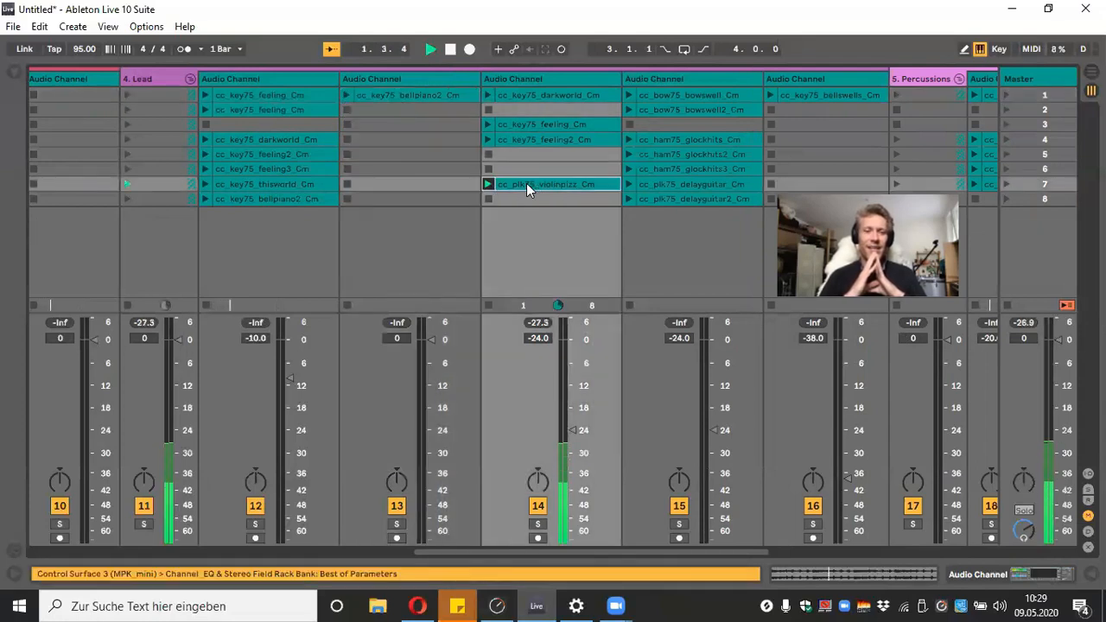
{"action": "right_click", "coordinate": [471, 74]}
{"action": "key", "text": "Escape"}
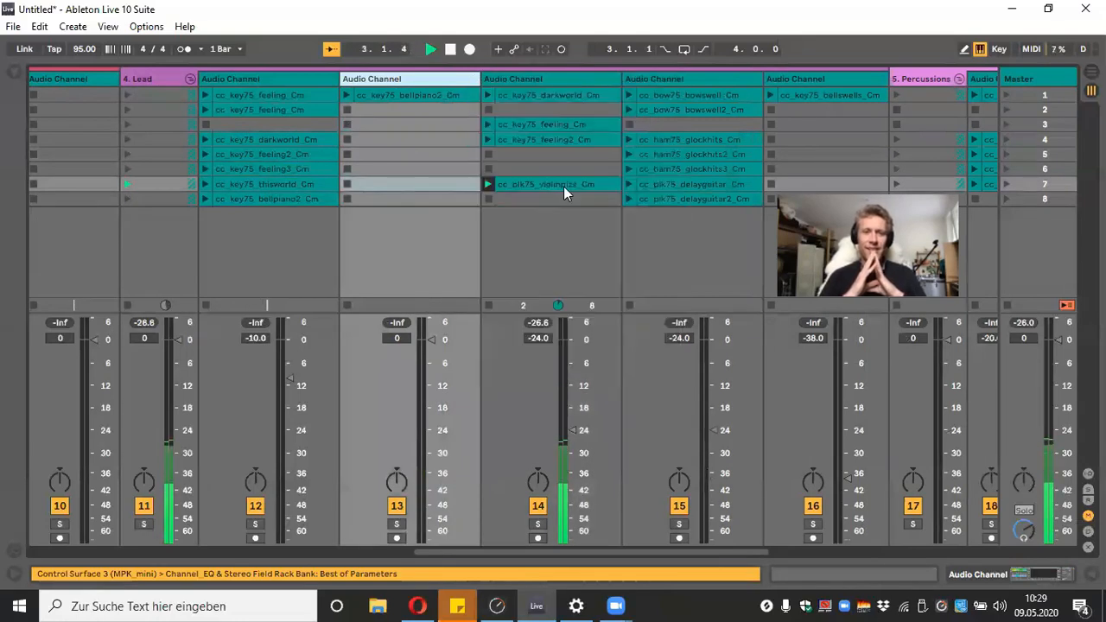
{"action": "key", "text": "ctrl+t"}
{"action": "left_click_drag", "start_coordinate": [695, 184], "coordinate": [546, 97]}
Set the volume of the cc_plk75_violinpizz_Cm track to -18.4 dB, stop playback and deactivate the clip
{"action": "left_click_drag", "start_coordinate": [567, 338], "coordinate": [571, 412]}
{"action": "key", "text": "space"}
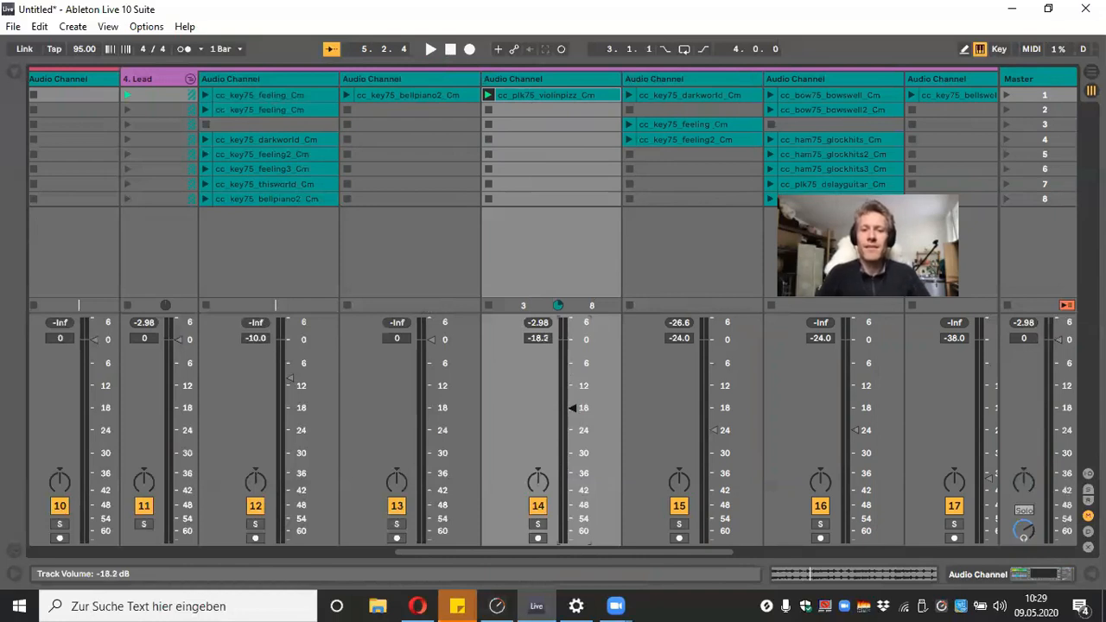
{"action": "left_click_drag", "start_coordinate": [459, 552], "coordinate": [533, 552]}
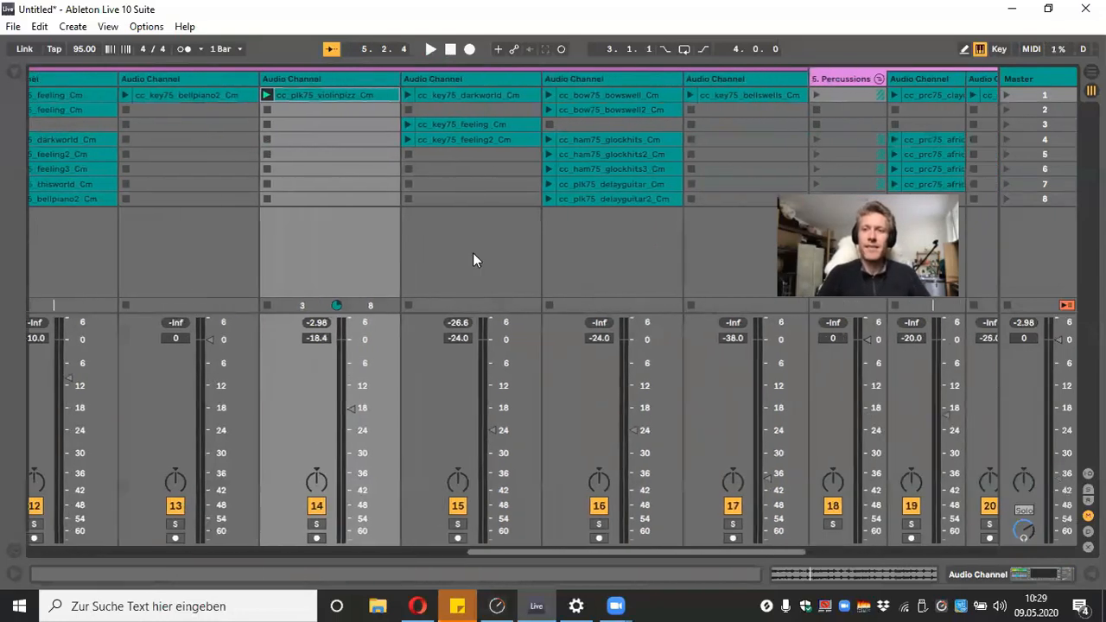
{"action": "left_click", "coordinate": [257, 110]}
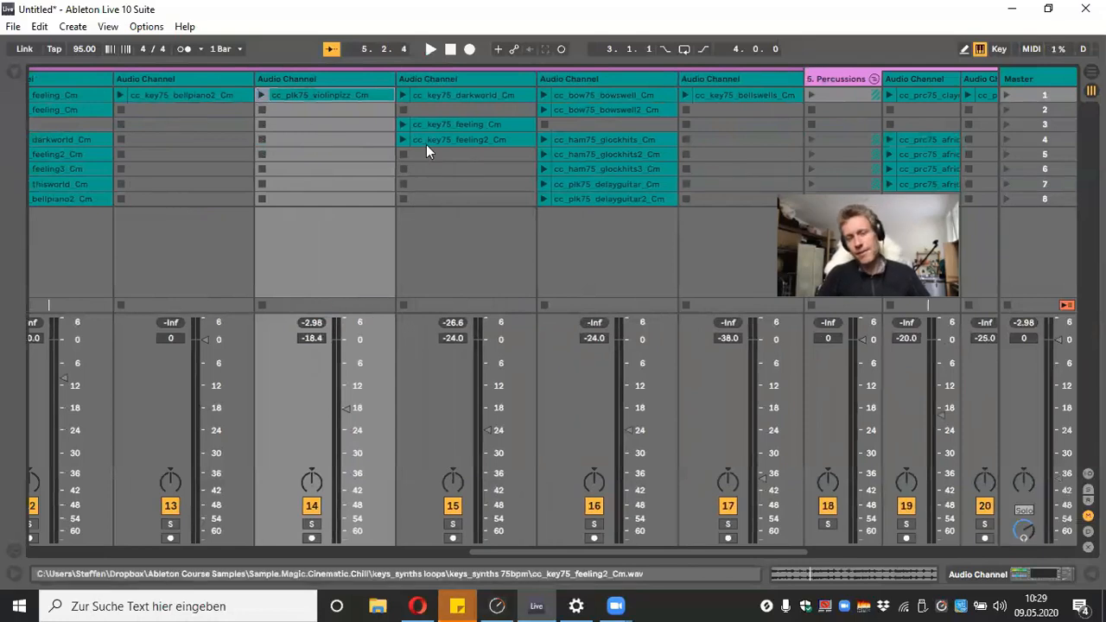
Compare the cc_key75_feeling_Cm and cc_key75_feeling2_Cm clips on track 15 by playing them in turn twice, and stop playback
{"action": "left_click", "coordinate": [404, 125]}
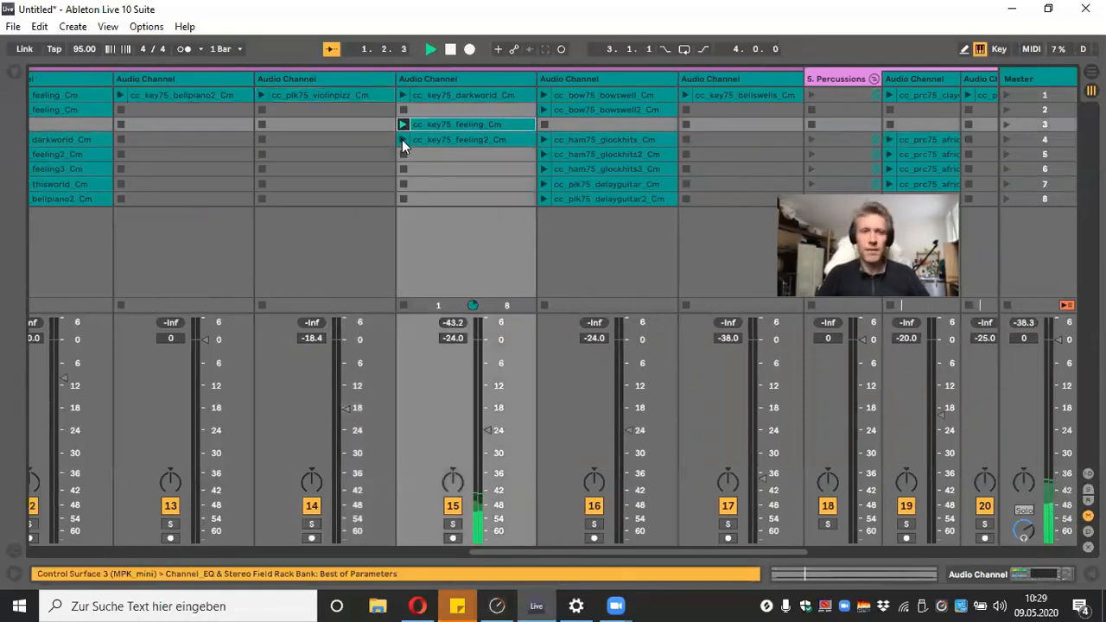
{"action": "left_click", "coordinate": [402, 139]}
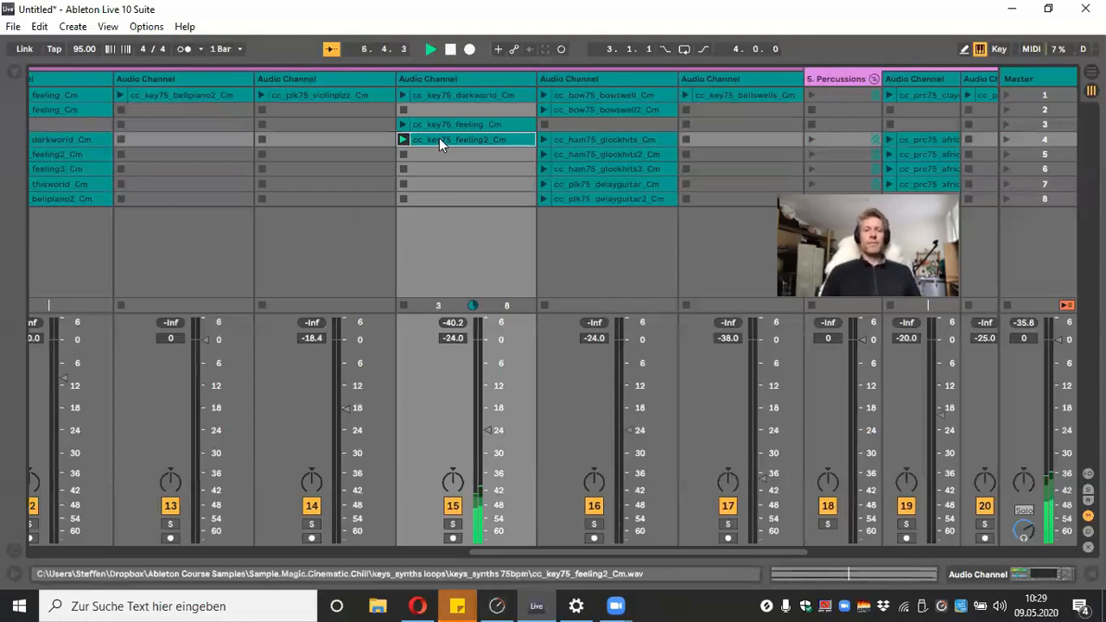
{"action": "left_click", "coordinate": [450, 49]}
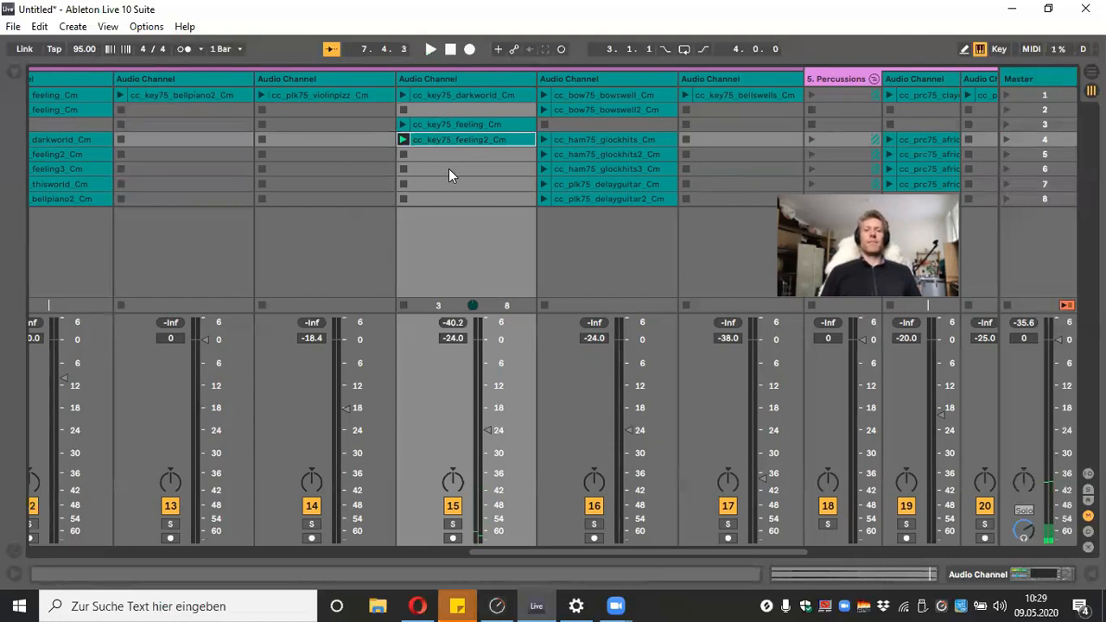
{"action": "left_click", "coordinate": [464, 123]}
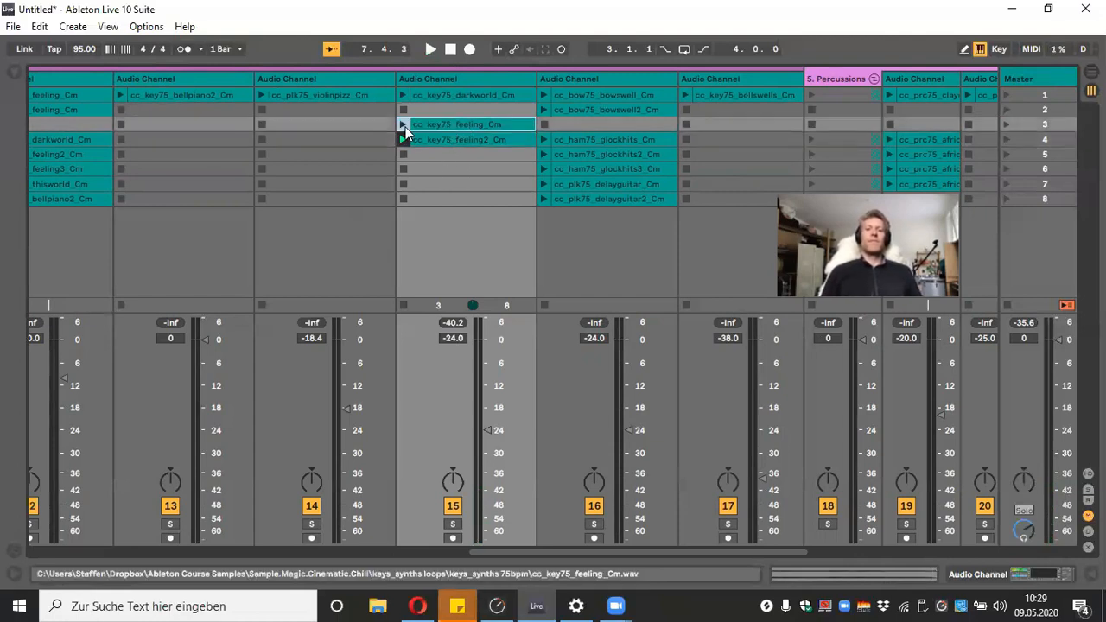
{"action": "left_click", "coordinate": [403, 125]}
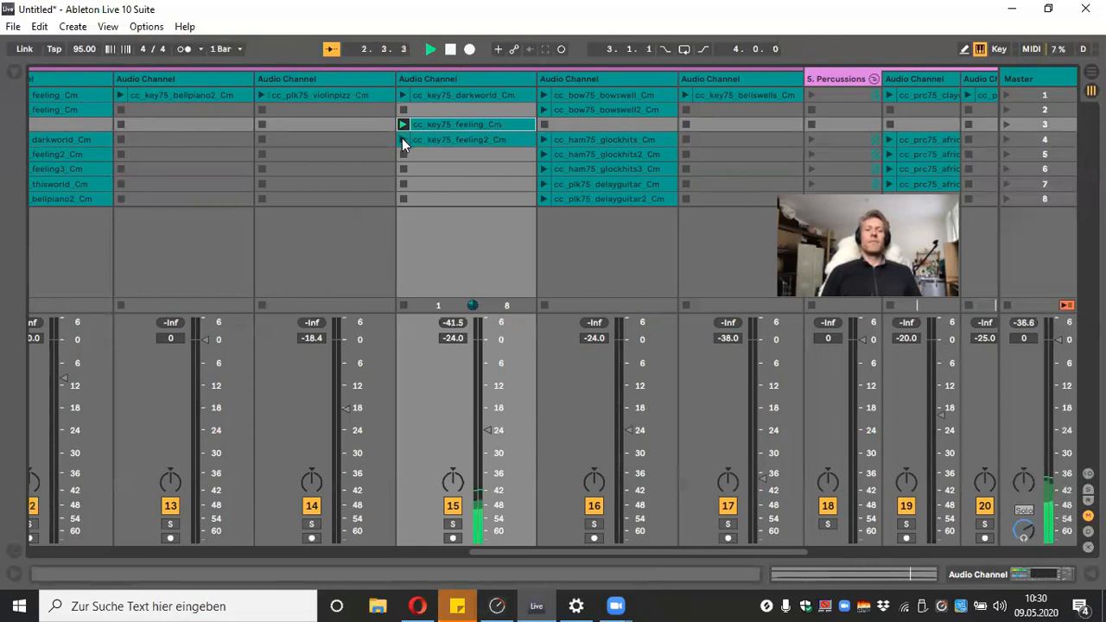
{"action": "left_click", "coordinate": [403, 138]}
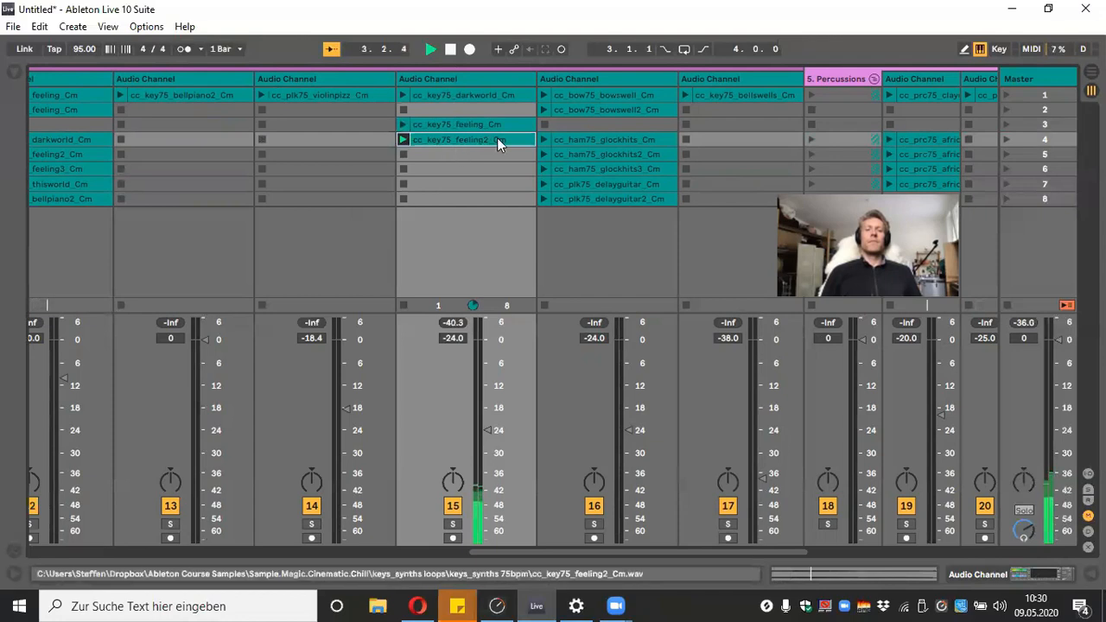
{"action": "left_click", "coordinate": [450, 50]}
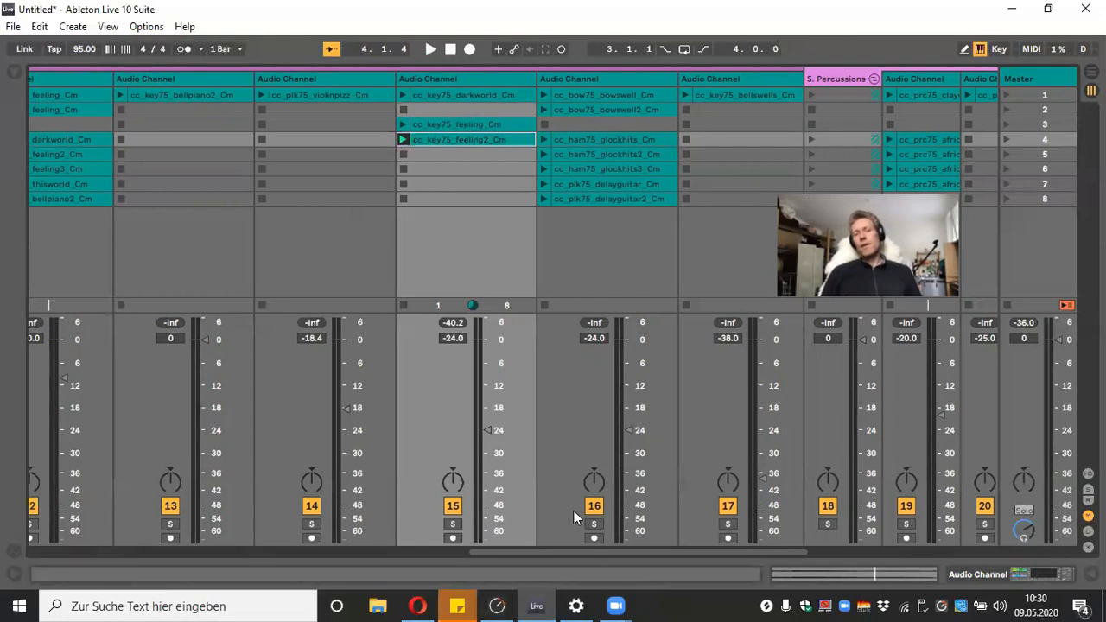
Compare the two cc_key75_feeling_Cm clips on track 12, and replace the one in scene 2 with the track's cc_key75_feeling2_Cm clip
{"action": "scroll", "coordinate": [574, 511], "scroll_direction": "left", "scroll_amount": 3}
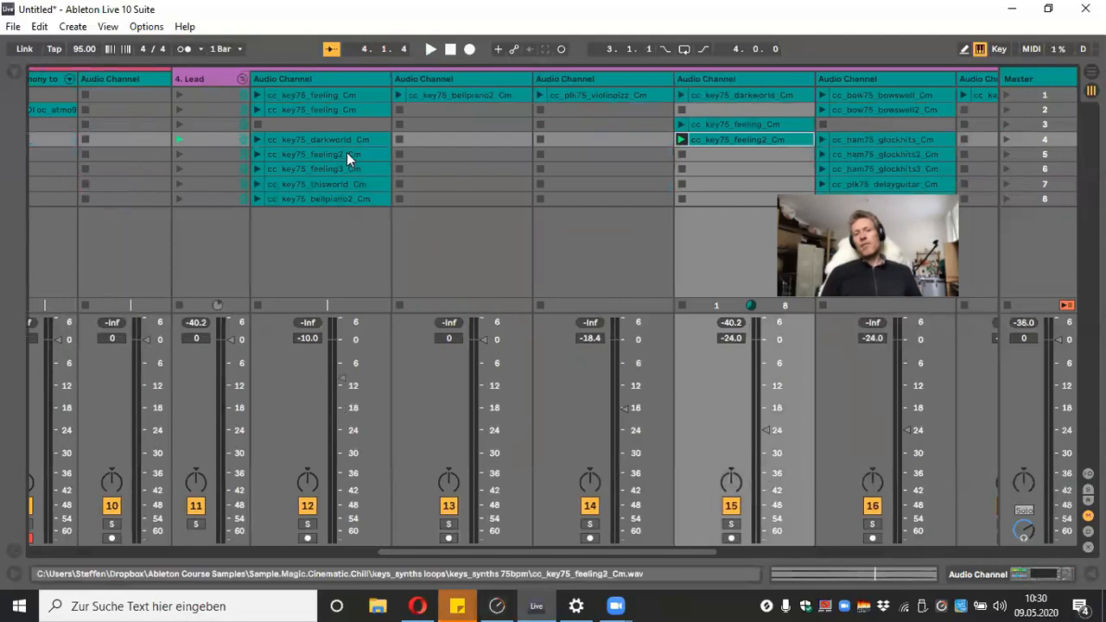
{"action": "left_click", "coordinate": [356, 97]}
{"action": "double_click", "coordinate": [357, 94]}
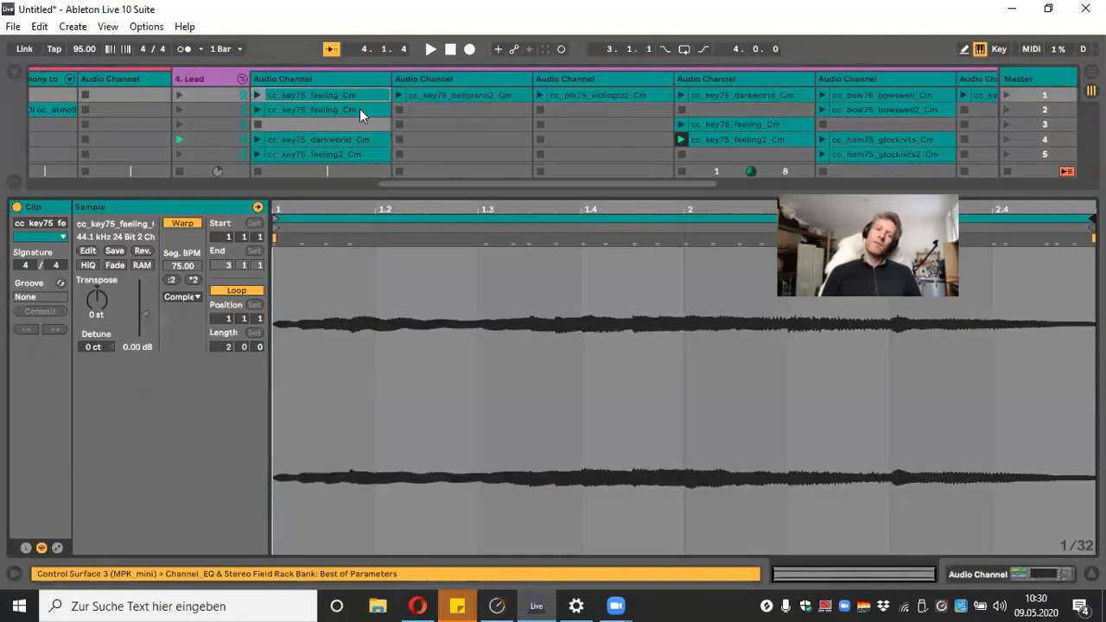
{"action": "left_click", "coordinate": [360, 109]}
{"action": "left_click", "coordinate": [362, 95]}
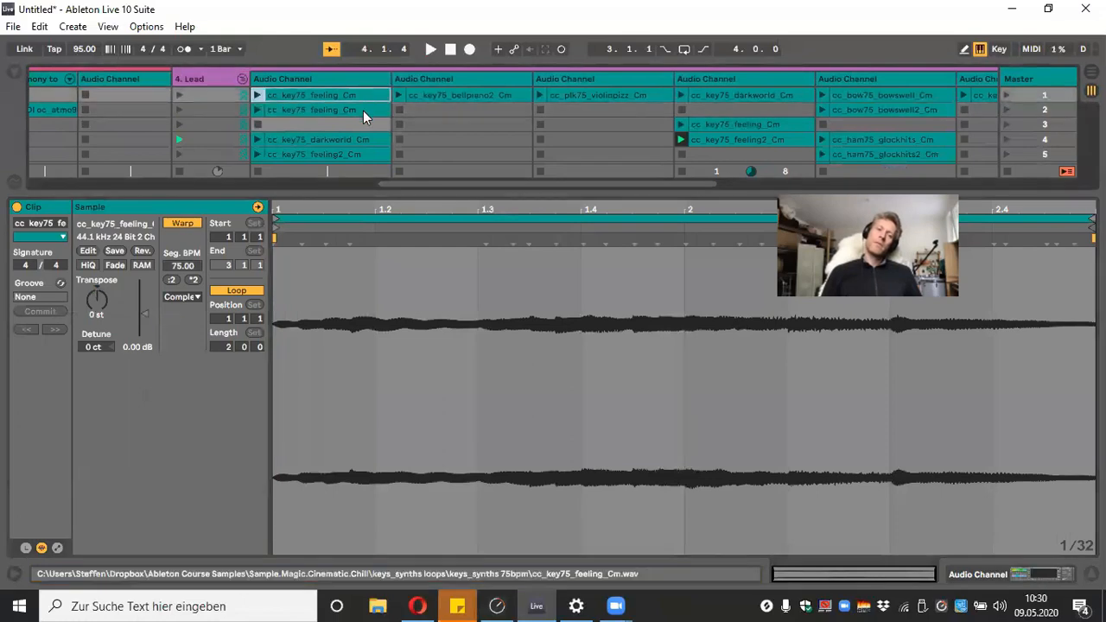
{"action": "left_click", "coordinate": [363, 110]}
{"action": "key", "text": "ctrl+alt+l"}
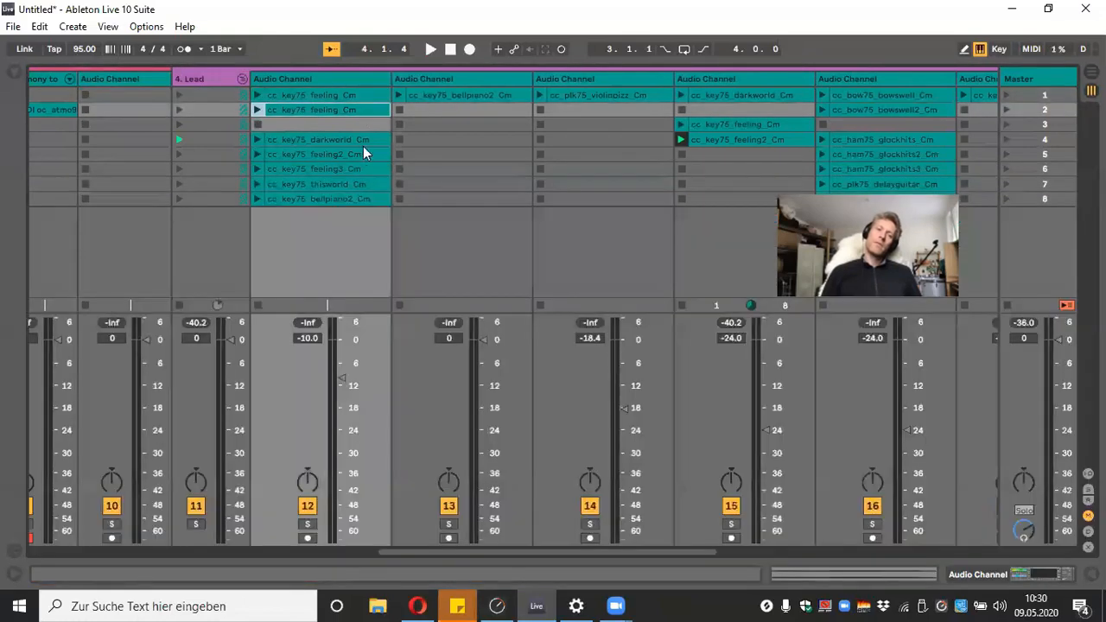
{"action": "left_click_drag", "start_coordinate": [360, 156], "coordinate": [350, 106]}
Color track 12's cc_key75_feeling_Cm clip light blue and its cc_key75_feeling2_Cm clip dark blue
{"action": "right_click", "coordinate": [346, 91]}
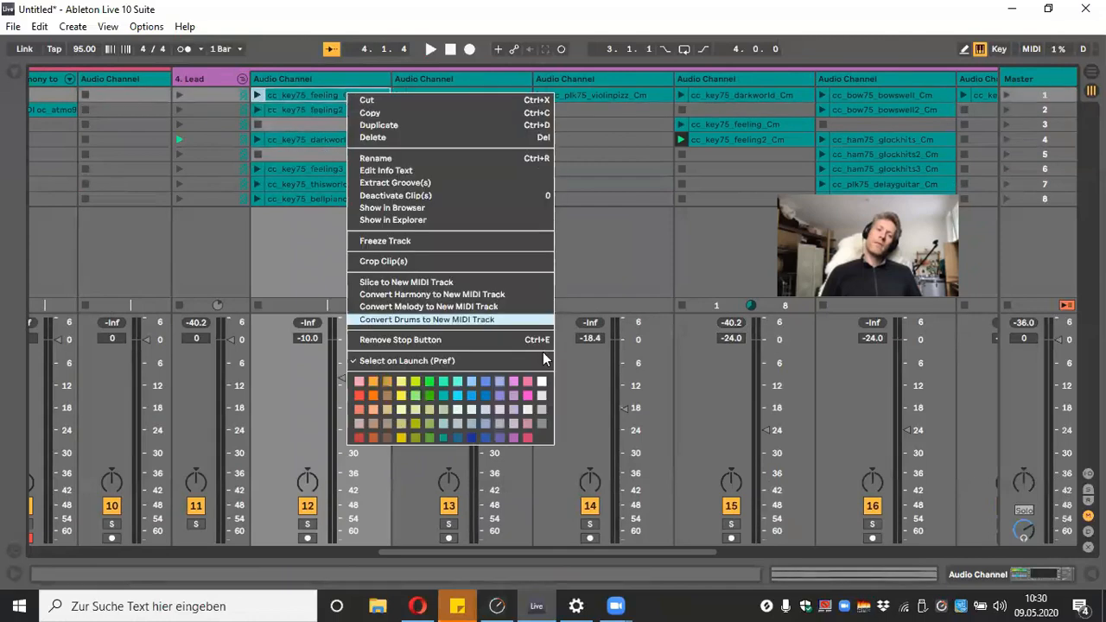
{"action": "left_click", "coordinate": [478, 389]}
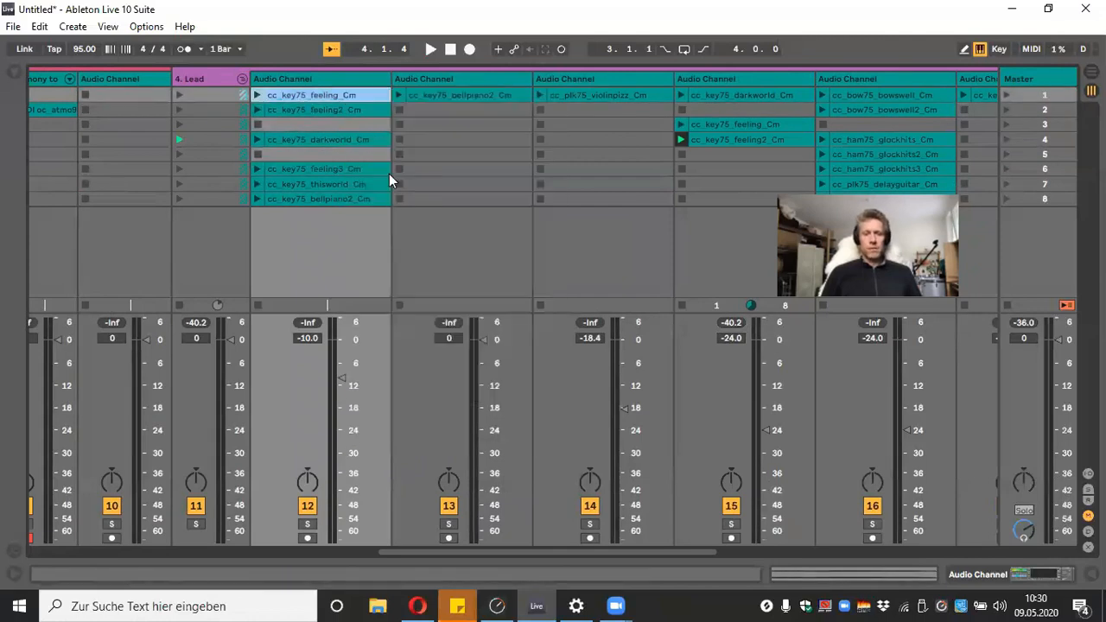
{"action": "right_click", "coordinate": [361, 111]}
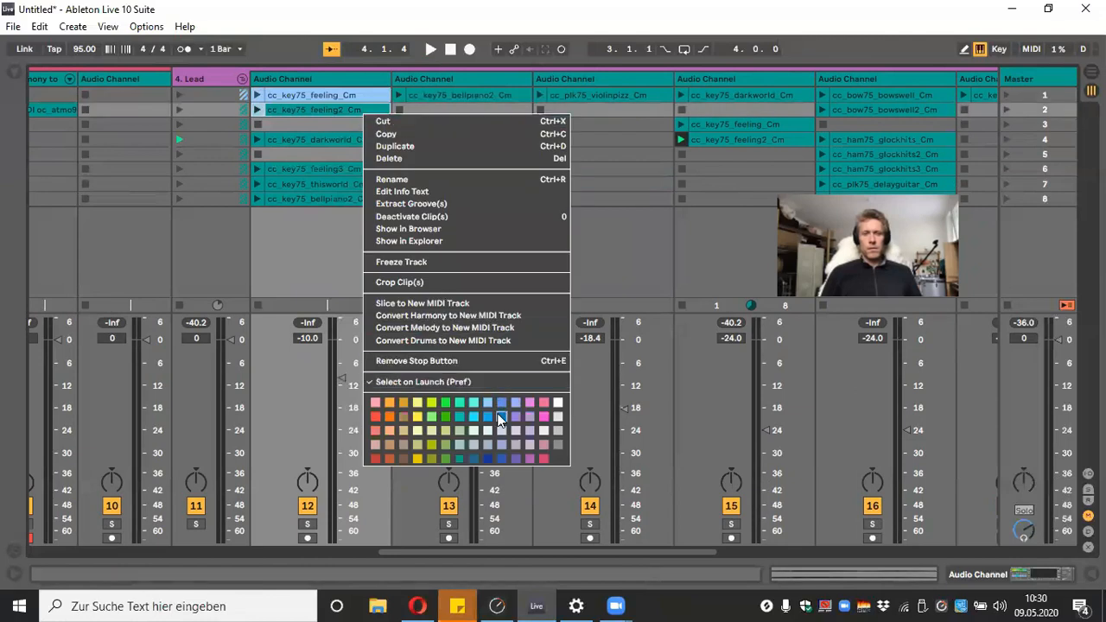
{"action": "left_click", "coordinate": [500, 419]}
{"action": "left_click", "coordinate": [441, 113]}
{"action": "left_click", "coordinate": [368, 112]}
{"action": "left_click", "coordinate": [366, 111]}
{"action": "left_click", "coordinate": [365, 94]}
{"action": "left_click", "coordinate": [361, 111]}
{"action": "left_click", "coordinate": [363, 97]}
{"action": "left_click", "coordinate": [363, 109]}
{"action": "left_click", "coordinate": [363, 94]}
{"action": "left_click", "coordinate": [363, 109]}
{"action": "left_click", "coordinate": [363, 95]}
{"action": "left_click", "coordinate": [360, 108]}
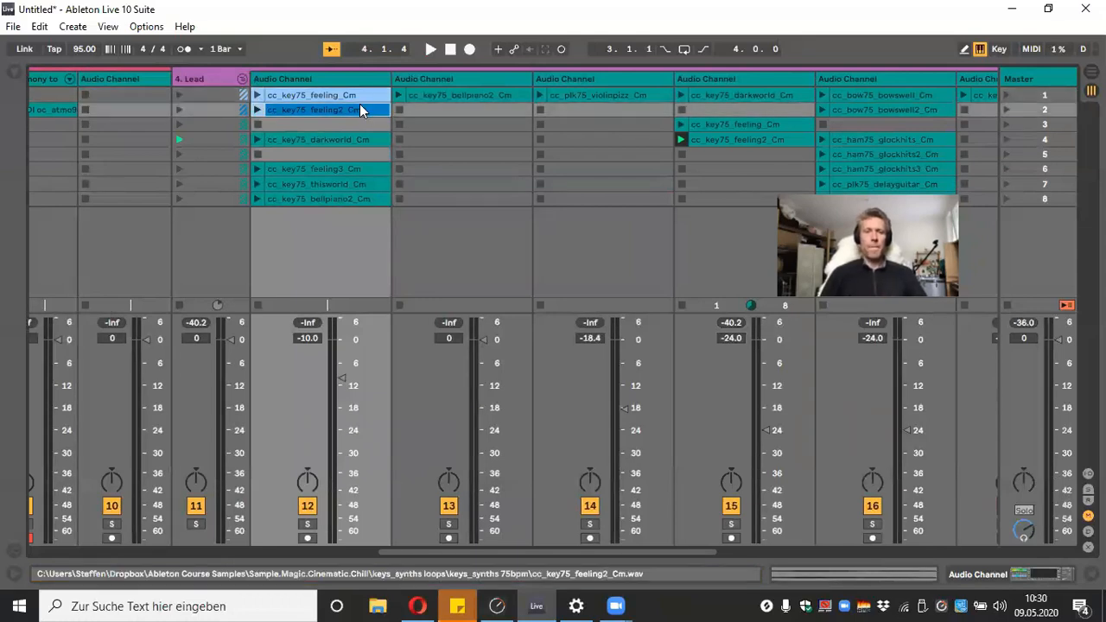
{"action": "left_click", "coordinate": [359, 95]}
{"action": "left_click", "coordinate": [362, 110]}
{"action": "left_click", "coordinate": [361, 95]}
{"action": "left_click", "coordinate": [359, 109]}
{"action": "left_click", "coordinate": [361, 97]}
{"action": "left_click", "coordinate": [361, 110]}
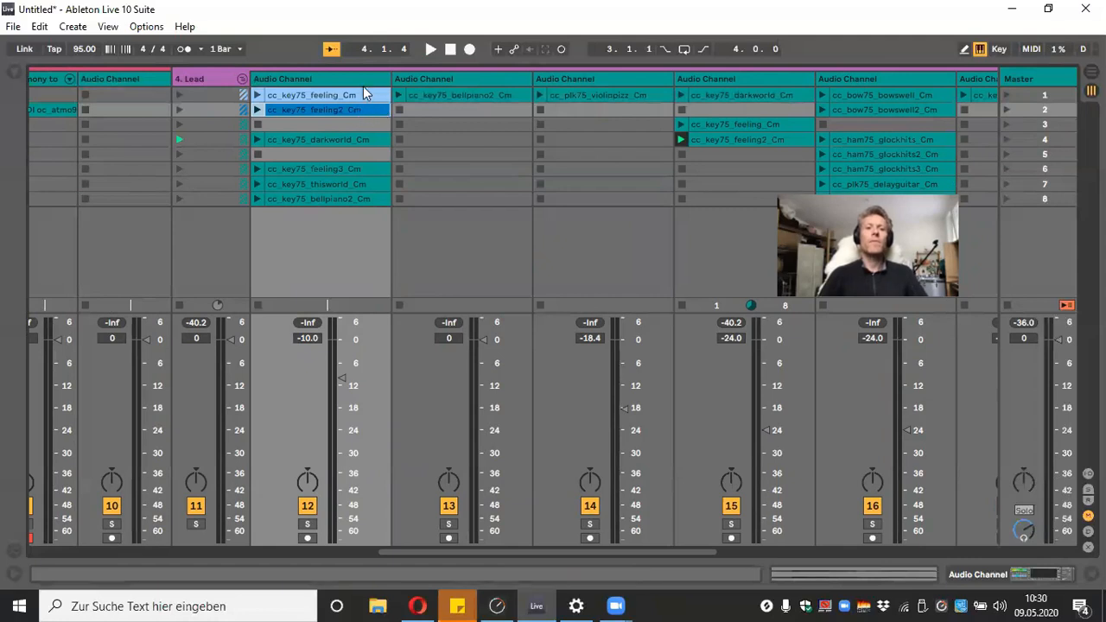
{"action": "left_click", "coordinate": [363, 94]}
{"action": "left_click", "coordinate": [361, 109]}
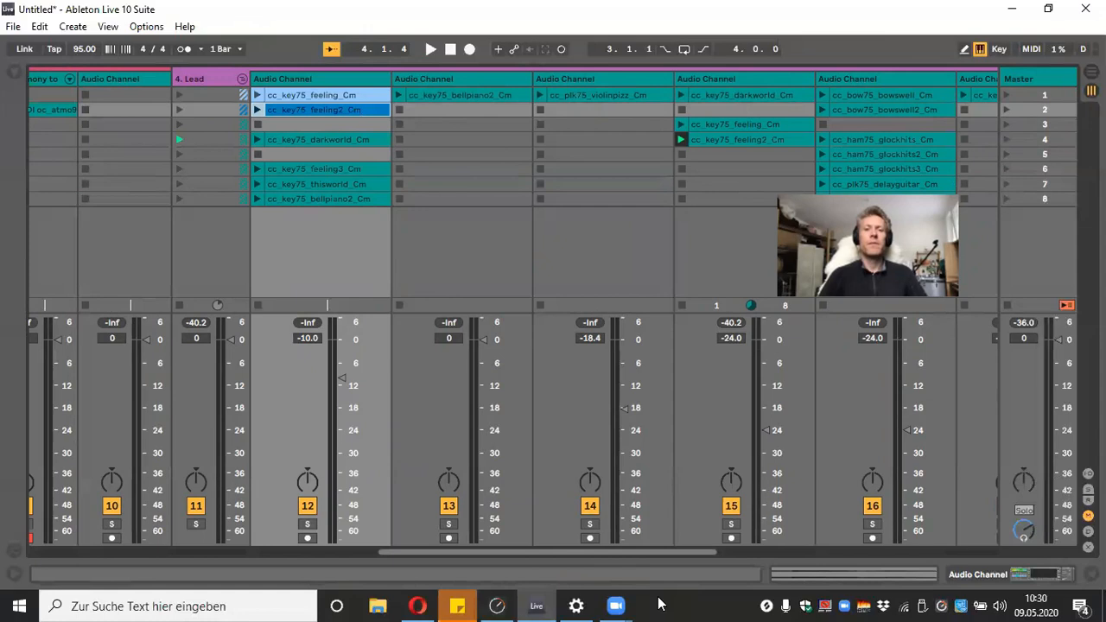
Audition the cc_key75_bellpiano2_Cm clip in scene 8 of track 12, and remove it from the track
{"action": "left_click_drag", "start_coordinate": [611, 552], "coordinate": [659, 598]}
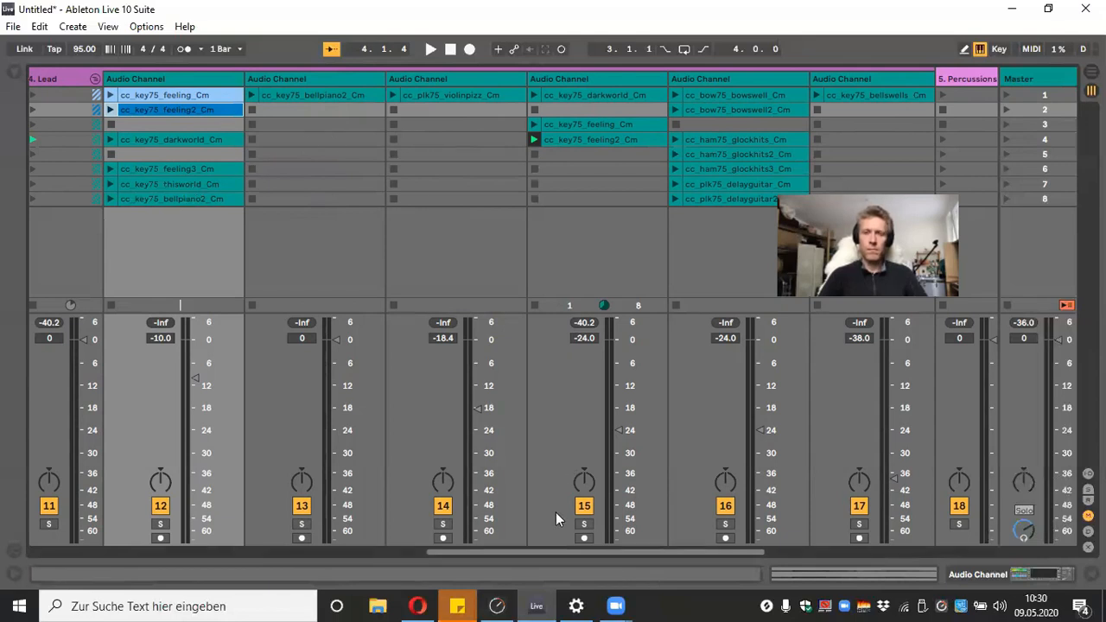
{"action": "scroll", "coordinate": [556, 512], "scroll_direction": "left", "scroll_amount": 4}
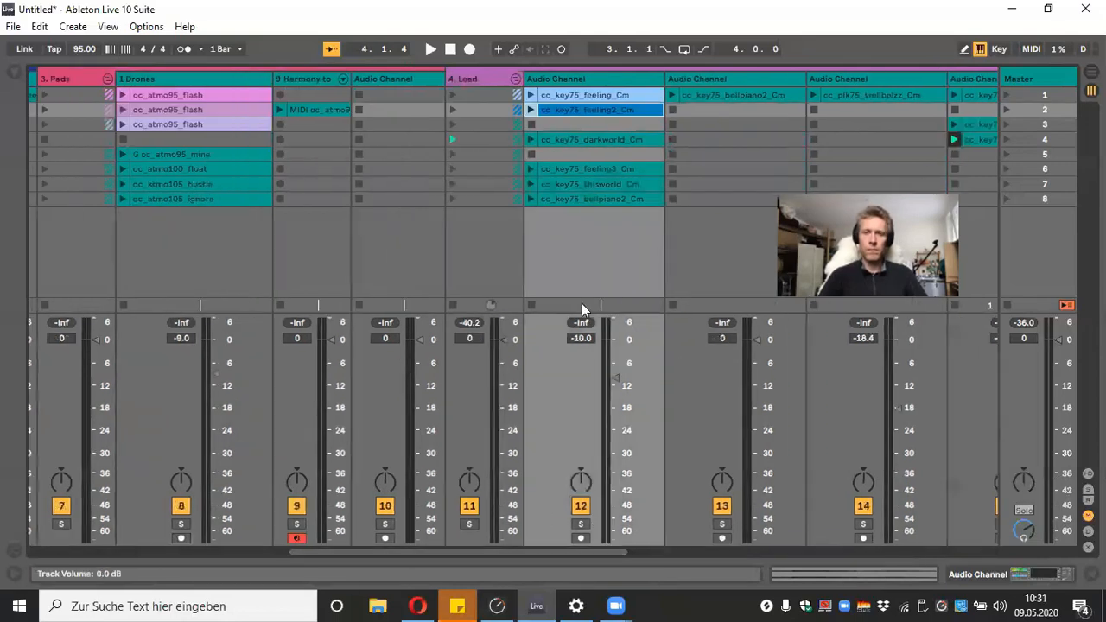
{"action": "left_click", "coordinate": [522, 198]}
{"action": "left_click", "coordinate": [530, 199]}
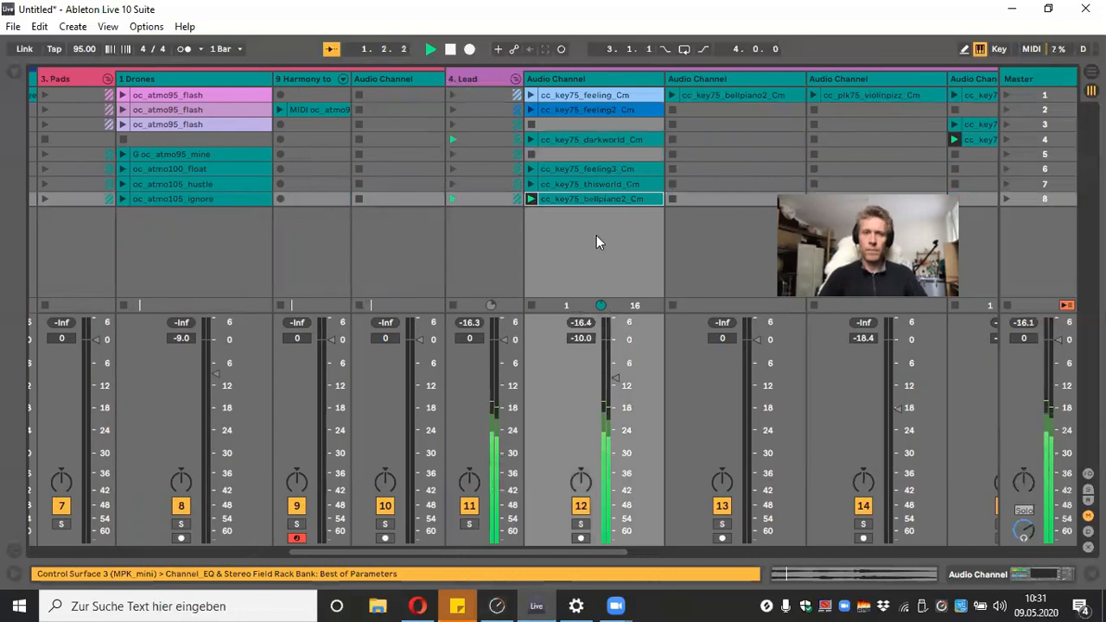
{"action": "left_click", "coordinate": [450, 49]}
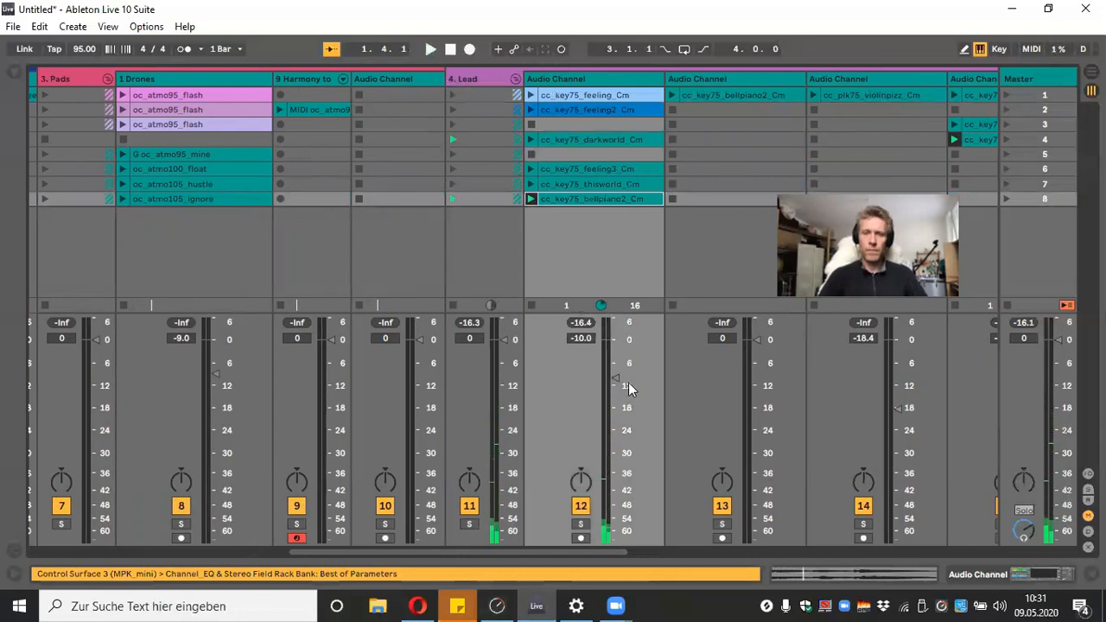
{"action": "scroll", "coordinate": [491, 498], "scroll_direction": "right", "scroll_amount": 5}
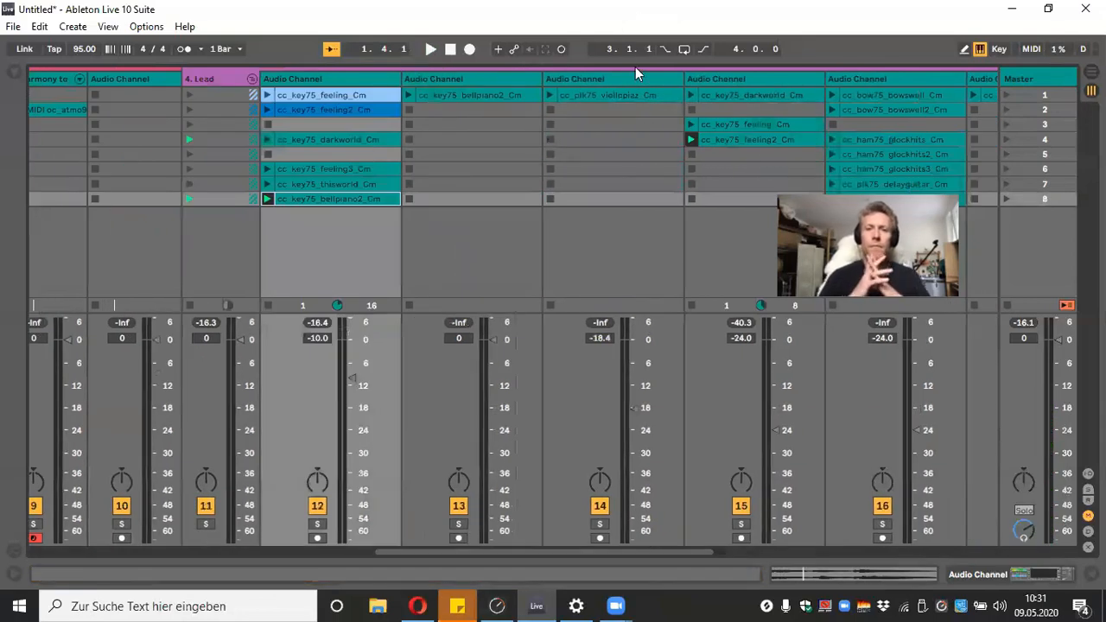
{"action": "left_click", "coordinate": [335, 202]}
{"action": "key", "text": "Delete"}
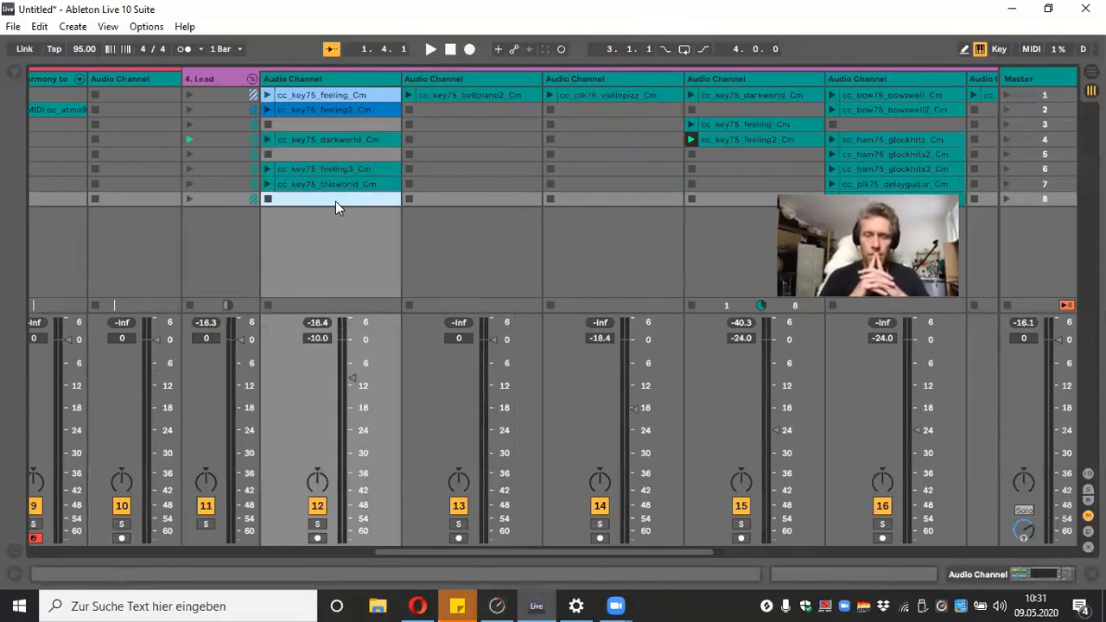
Audition track 12's cc_key75_thisworld_Cm clip, and delete it along with the cc_key75_darkworld_Cm and cc_key75_feeling3_Cm clips below the blue ones
{"action": "left_click", "coordinate": [267, 183]}
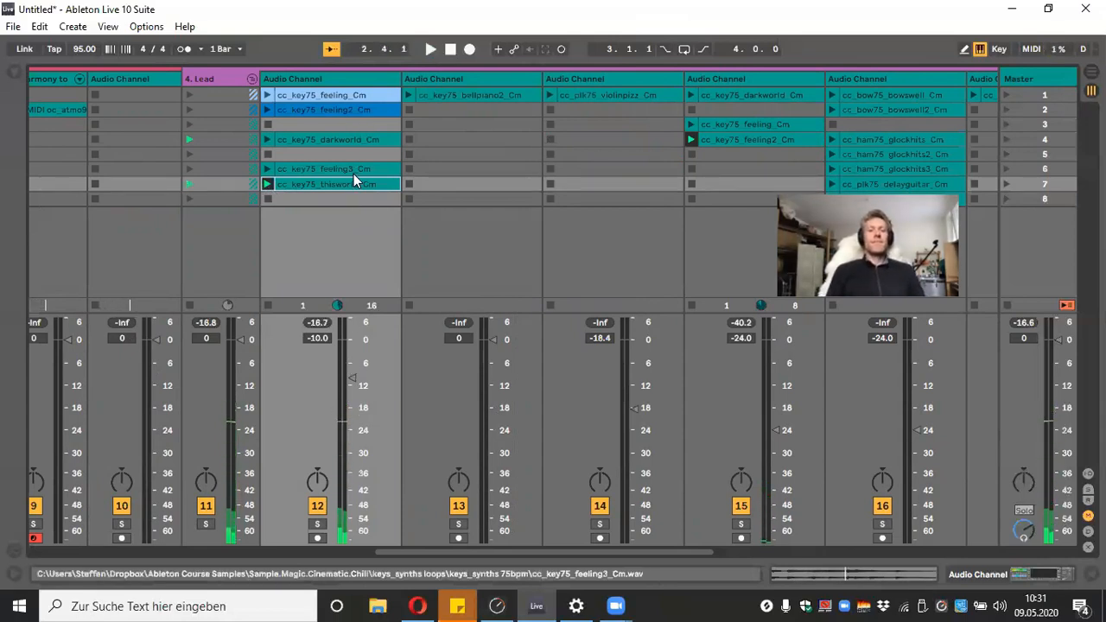
{"action": "key", "text": "Delete"}
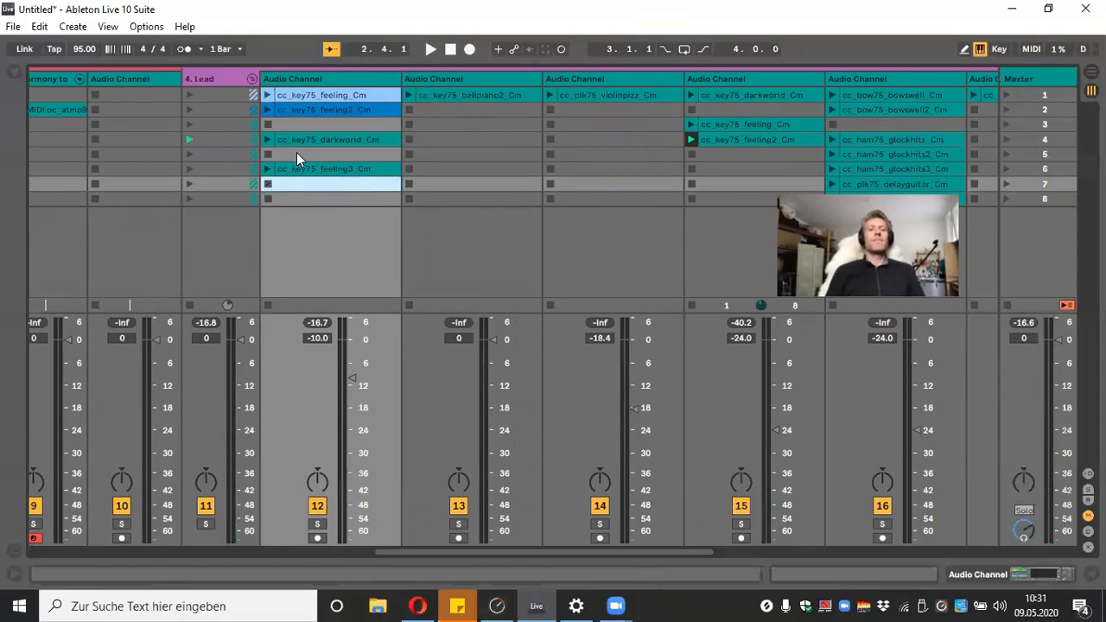
{"action": "left_click", "coordinate": [337, 138], "text": "shift"}
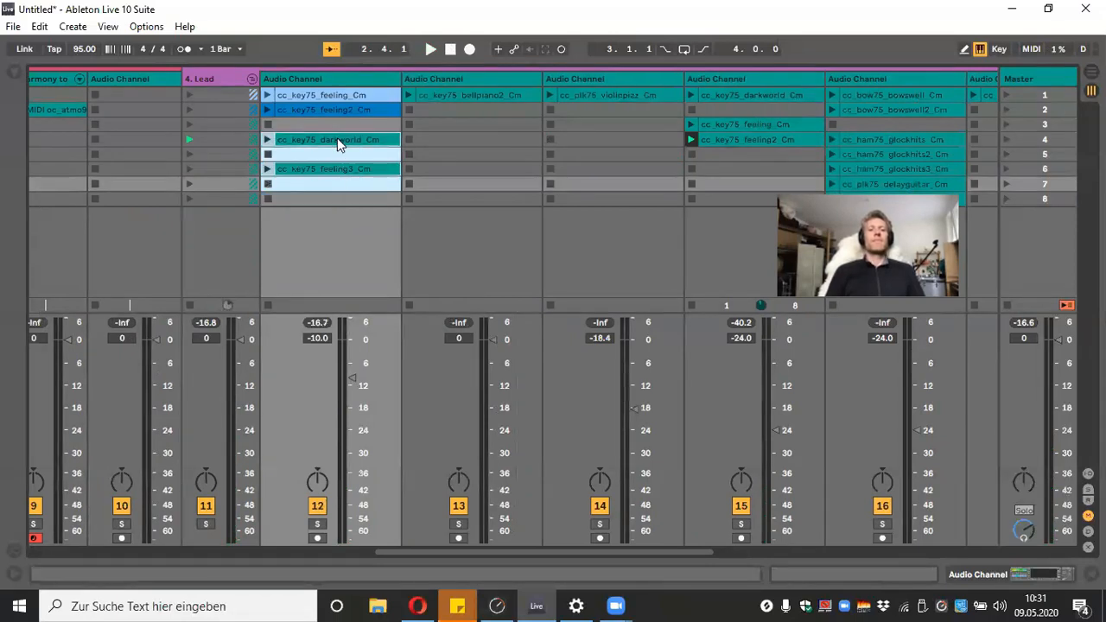
{"action": "key", "text": "Delete"}
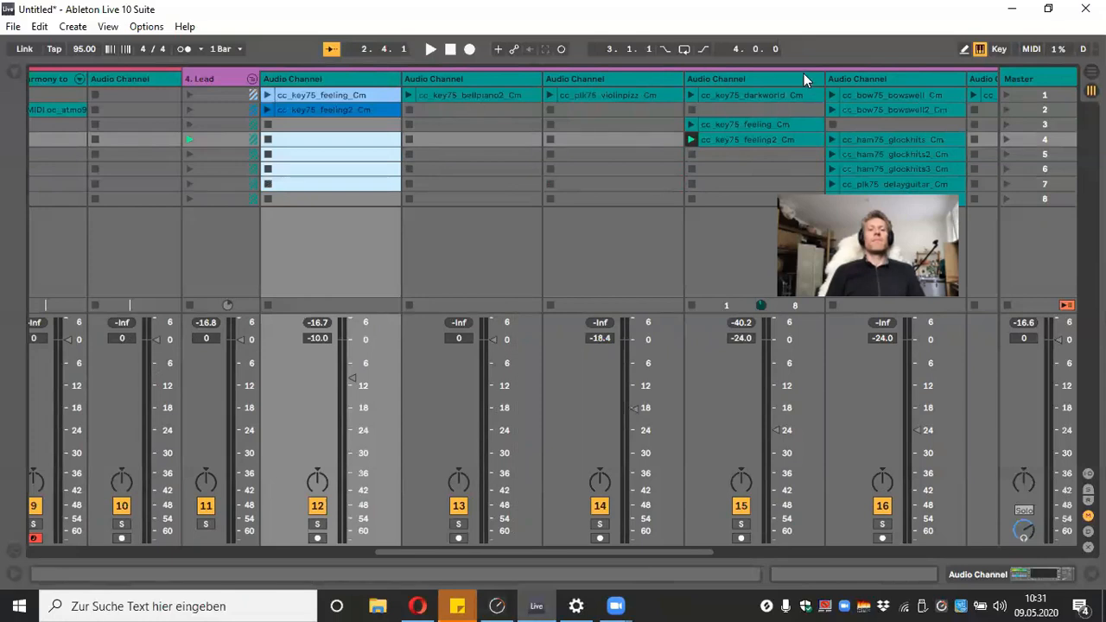
Delete the cc_key75_feeling_Cm and cc_key75_feeling2_Cm clips from scenes 3 and 4 of track 15
{"action": "left_click_drag", "start_coordinate": [783, 157], "coordinate": [775, 125]}
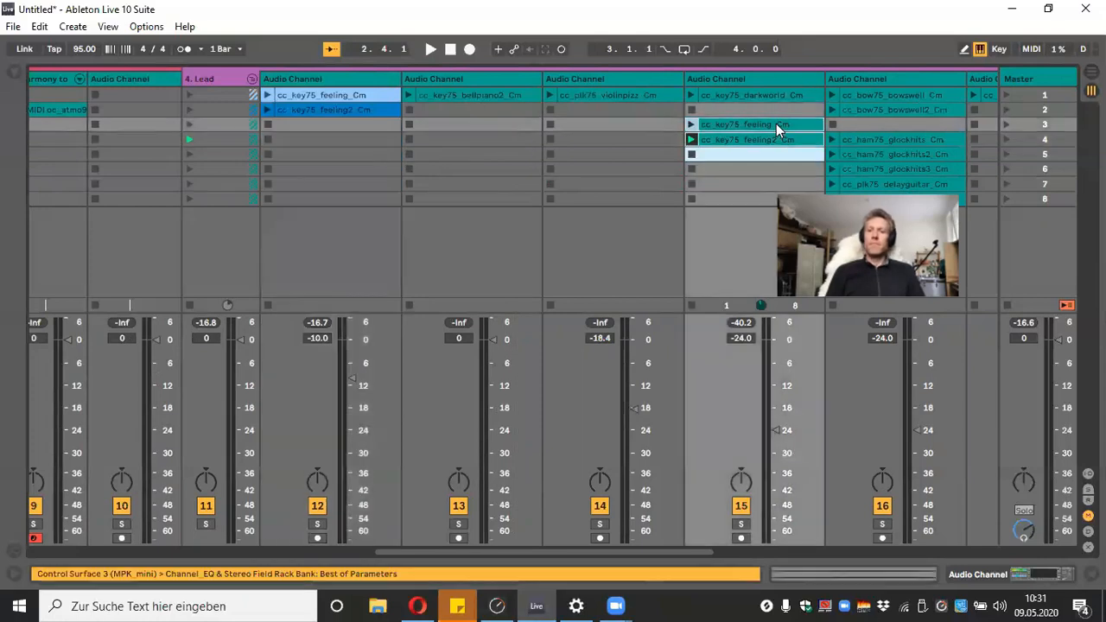
{"action": "key", "text": "Delete"}
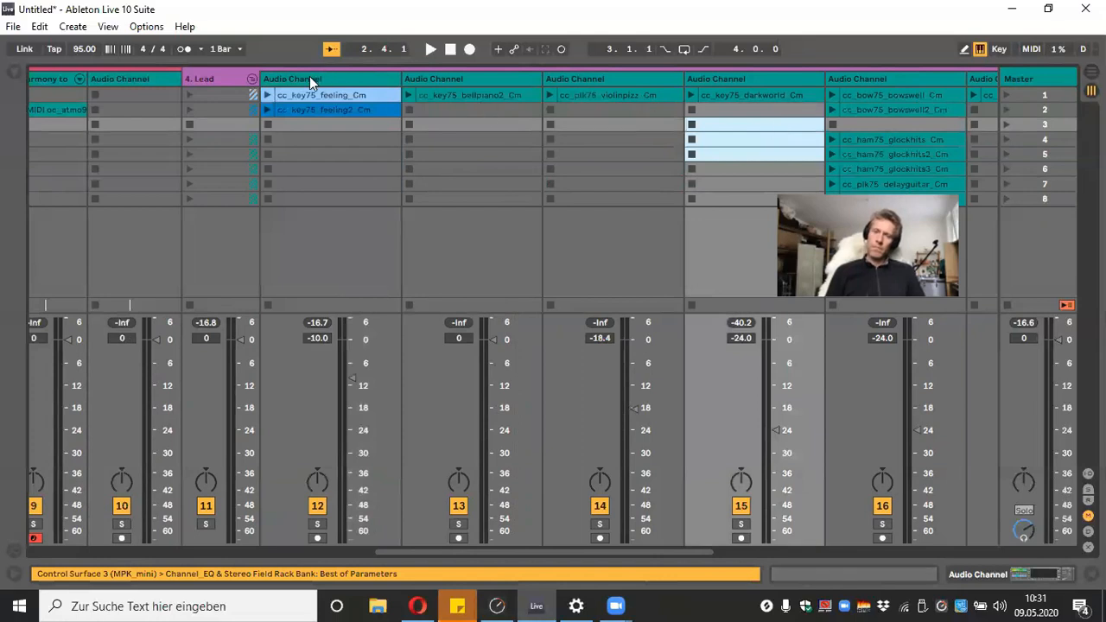
{"action": "left_click", "coordinate": [749, 126]}
Audition the cc_plk75_delayguitar_Cm clip in scene 7 of track 16, and start its playback again from the beginning
{"action": "scroll", "coordinate": [717, 510], "scroll_direction": "right", "scroll_amount": 4}
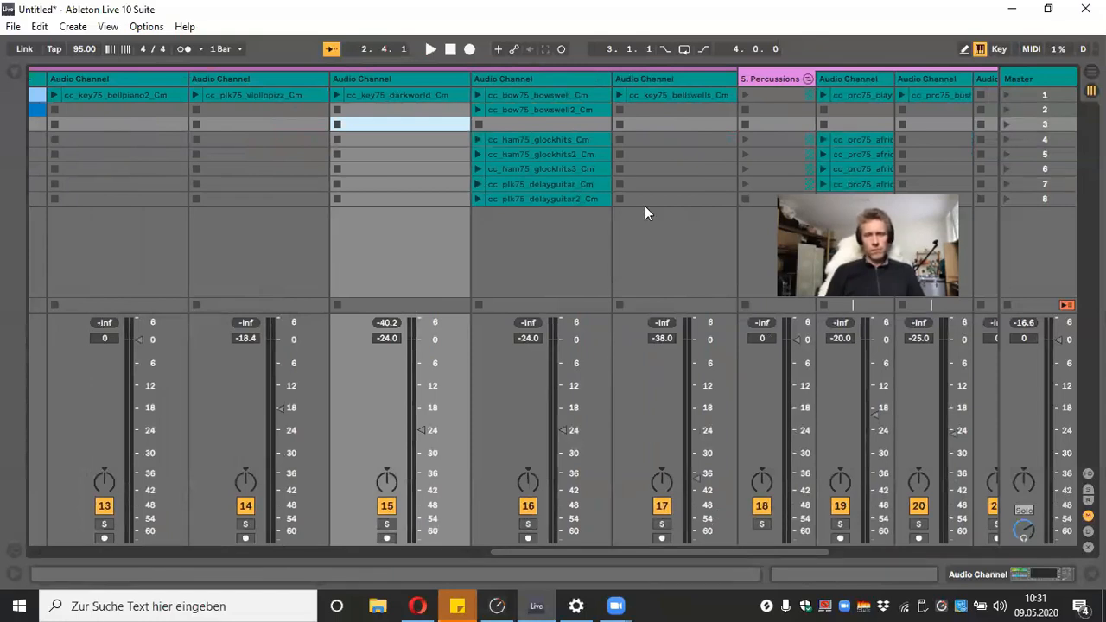
{"action": "scroll", "coordinate": [557, 507], "scroll_direction": "right", "scroll_amount": 3}
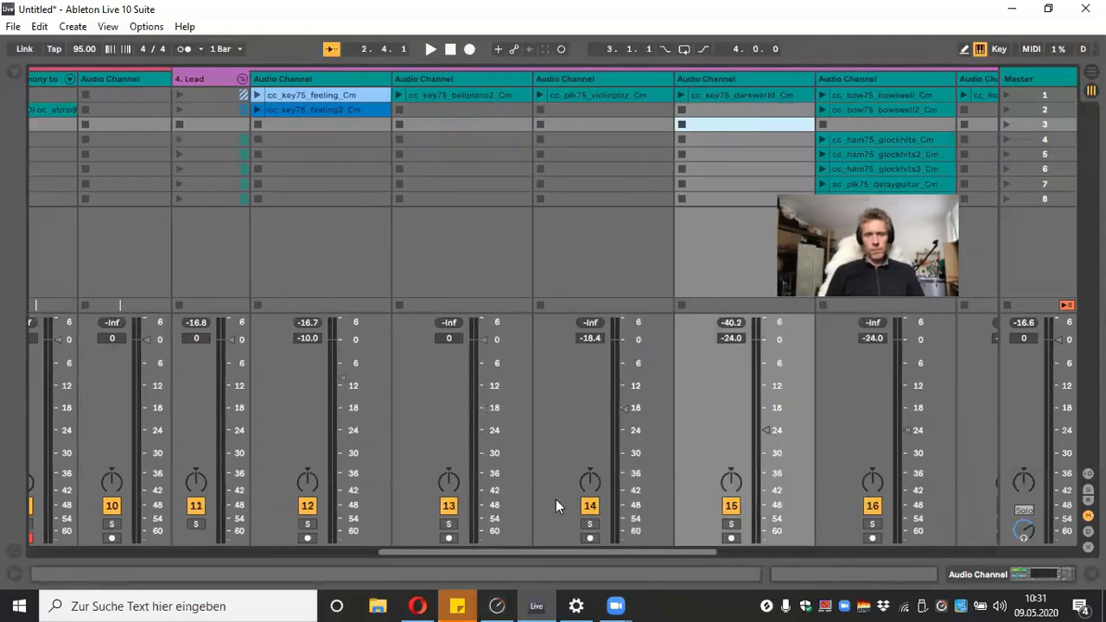
{"action": "left_click", "coordinate": [432, 184]}
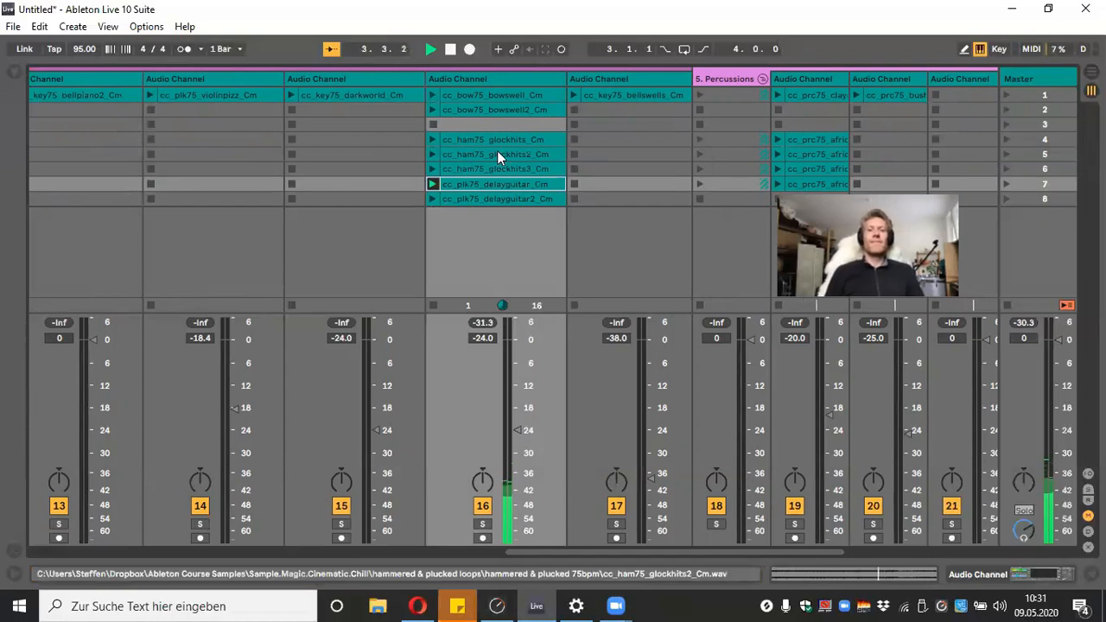
{"action": "left_click", "coordinate": [449, 50]}
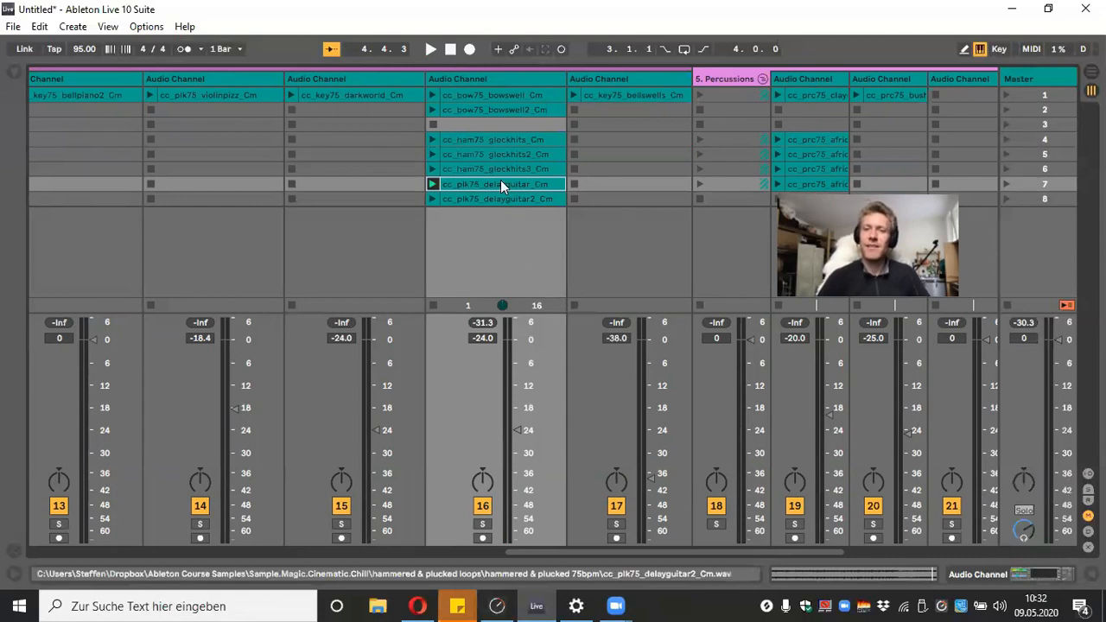
{"action": "left_click", "coordinate": [429, 184]}
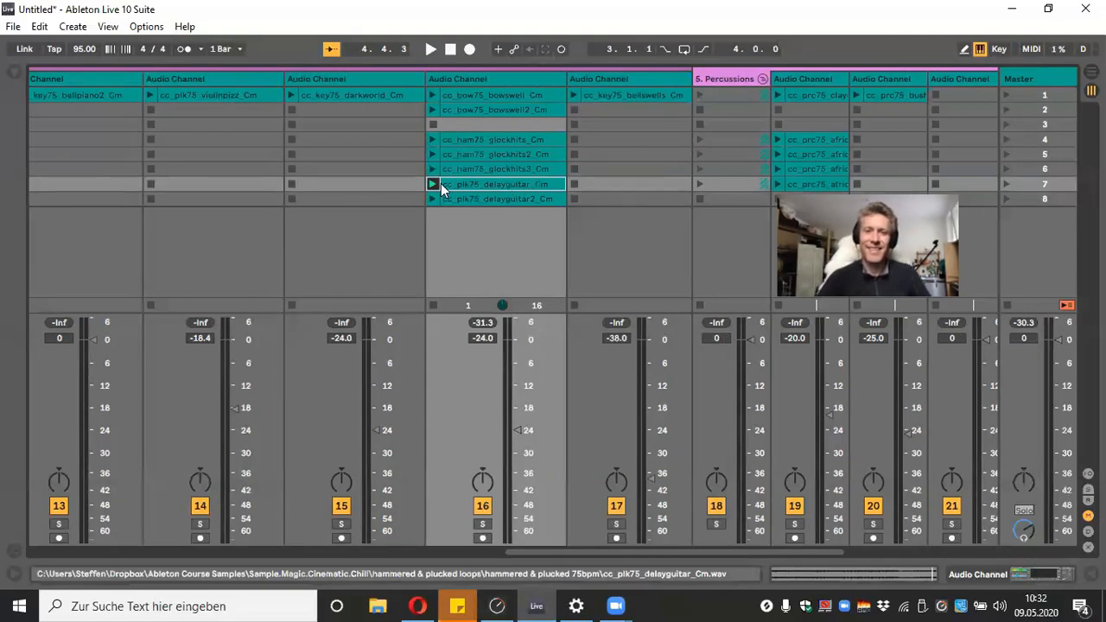
{"action": "left_click", "coordinate": [432, 182]}
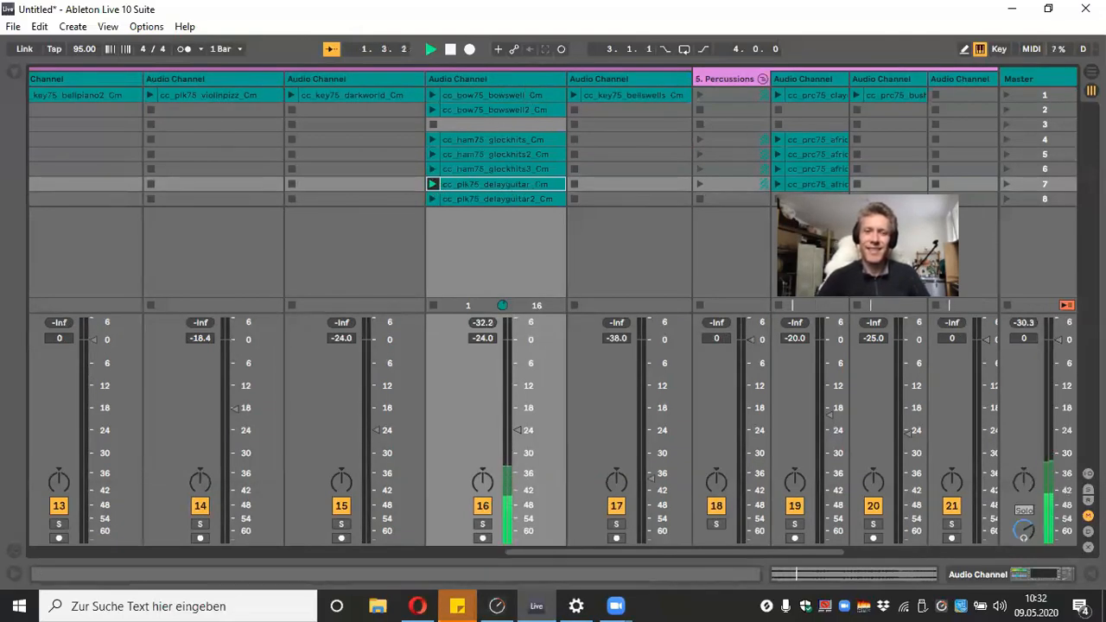
Show track 16's devices and delete its Channel_EQ & Stereo effect rack
{"action": "double_click", "coordinate": [512, 76]}
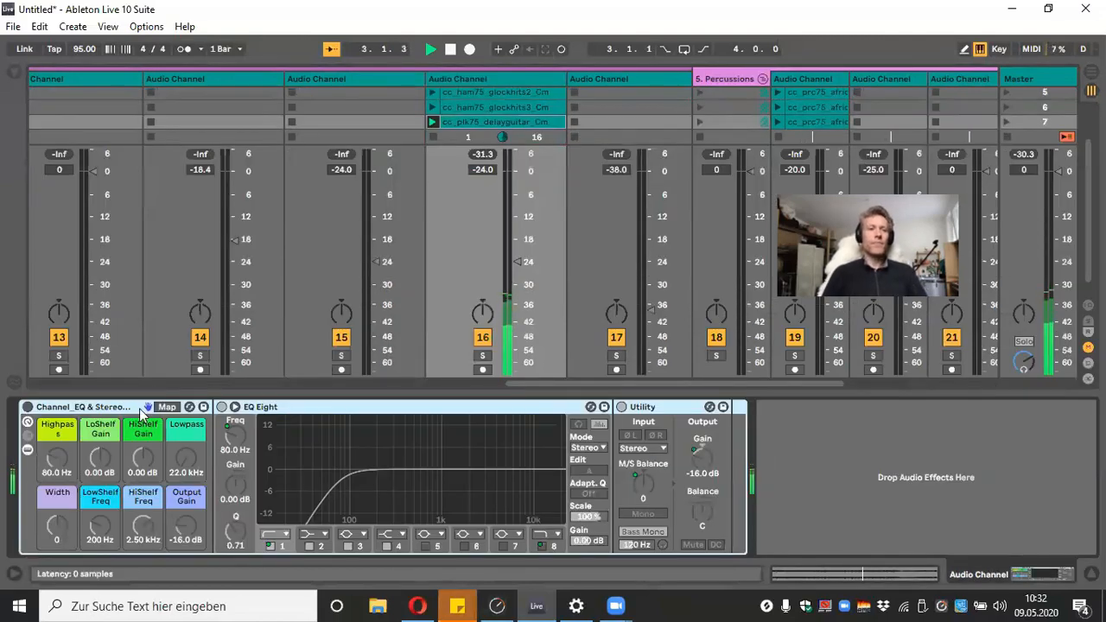
{"action": "right_click", "coordinate": [140, 410]}
{"action": "left_click", "coordinate": [202, 312]}
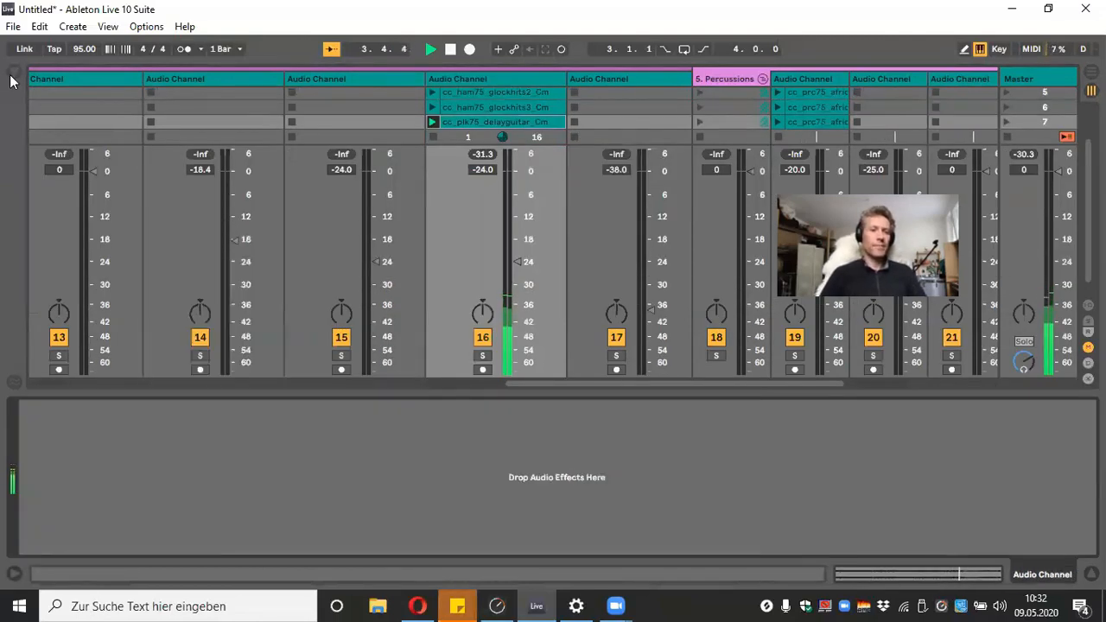
Add a Reverb audio effect to track 16 and set its Dry/Wet to 51%
{"action": "left_click", "coordinate": [13, 71]}
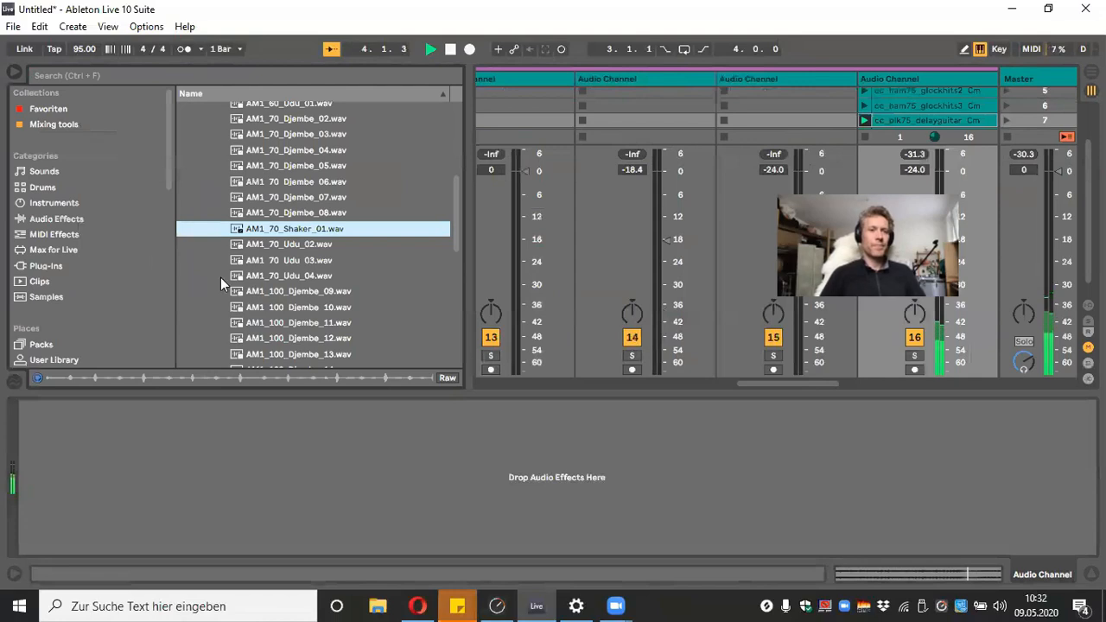
{"action": "left_click", "coordinate": [73, 221]}
{"action": "left_click_drag", "start_coordinate": [453, 158], "coordinate": [463, 310]}
{"action": "left_click_drag", "start_coordinate": [213, 266], "coordinate": [312, 419]}
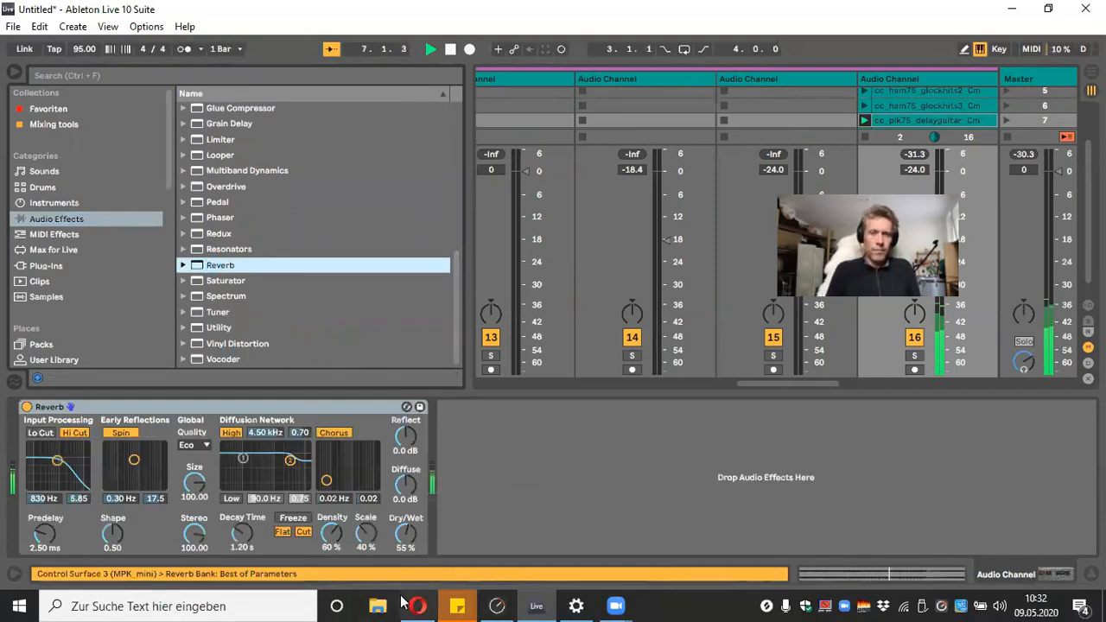
{"action": "left_click_drag", "start_coordinate": [401, 521], "coordinate": [401, 527]}
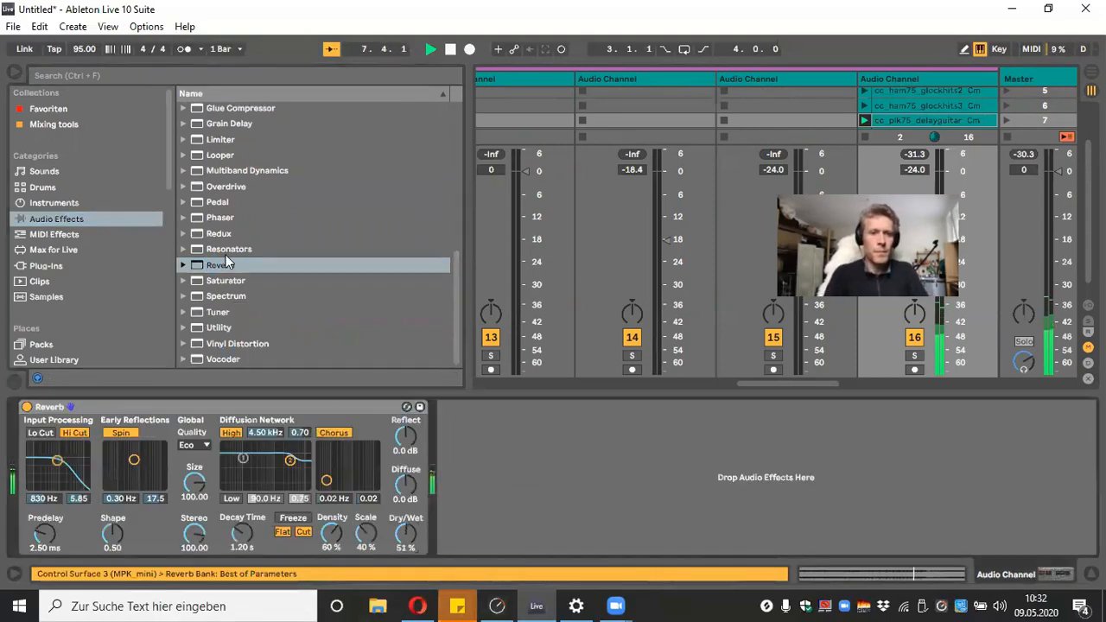
Load the Frozen Build Up preset from the Reverb's Special presets onto track 16 and set its Dry/Wet to 50%
{"action": "left_click", "coordinate": [183, 265]}
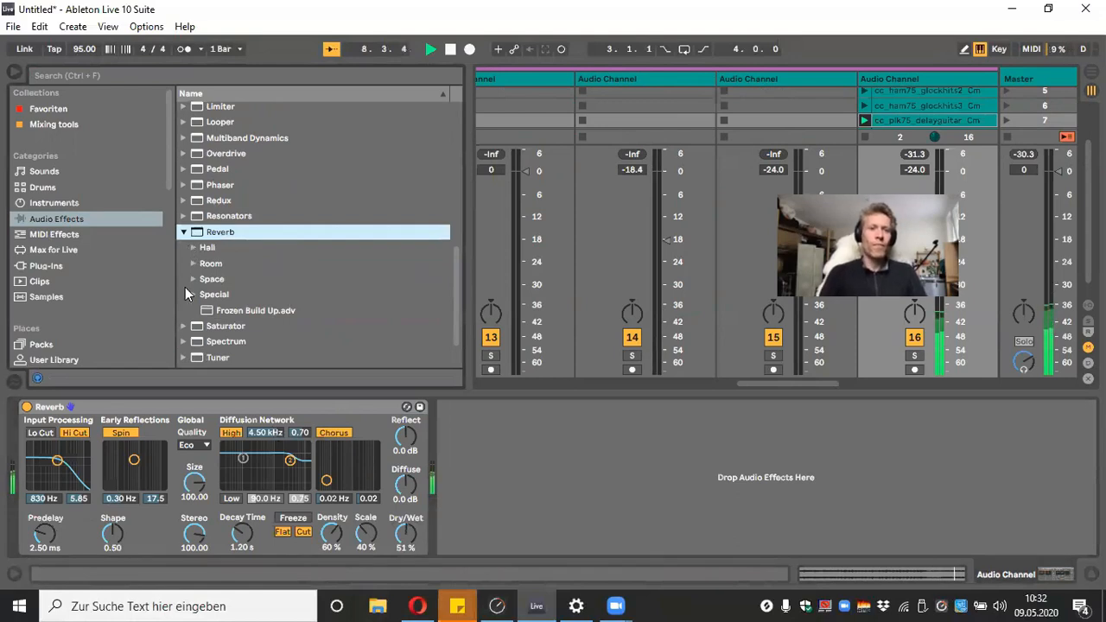
{"action": "left_click", "coordinate": [186, 292]}
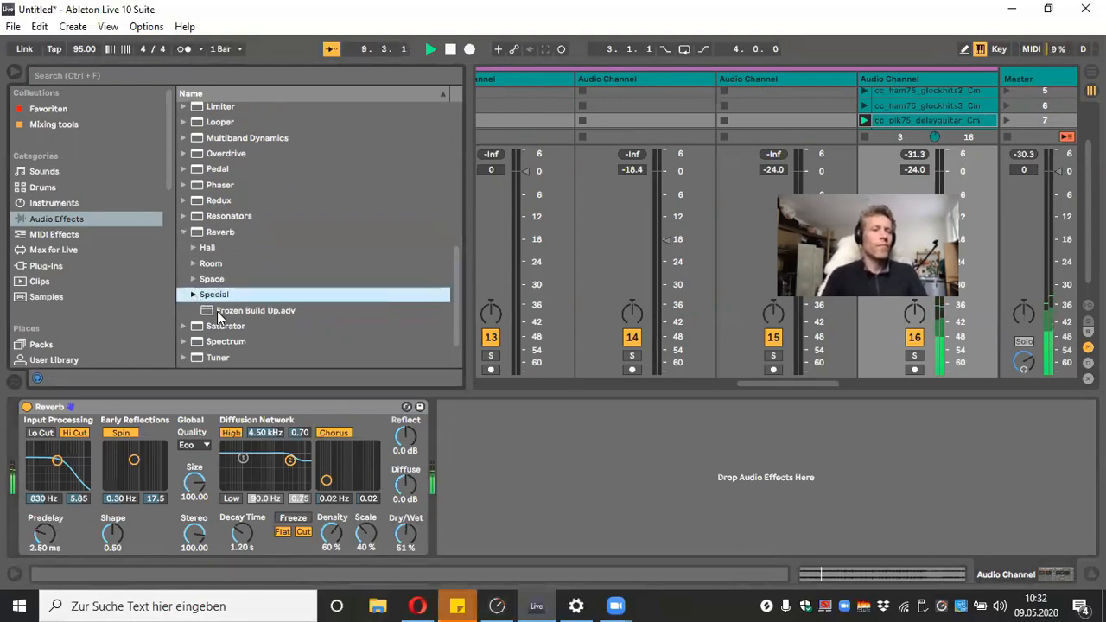
{"action": "double_click", "coordinate": [221, 311]}
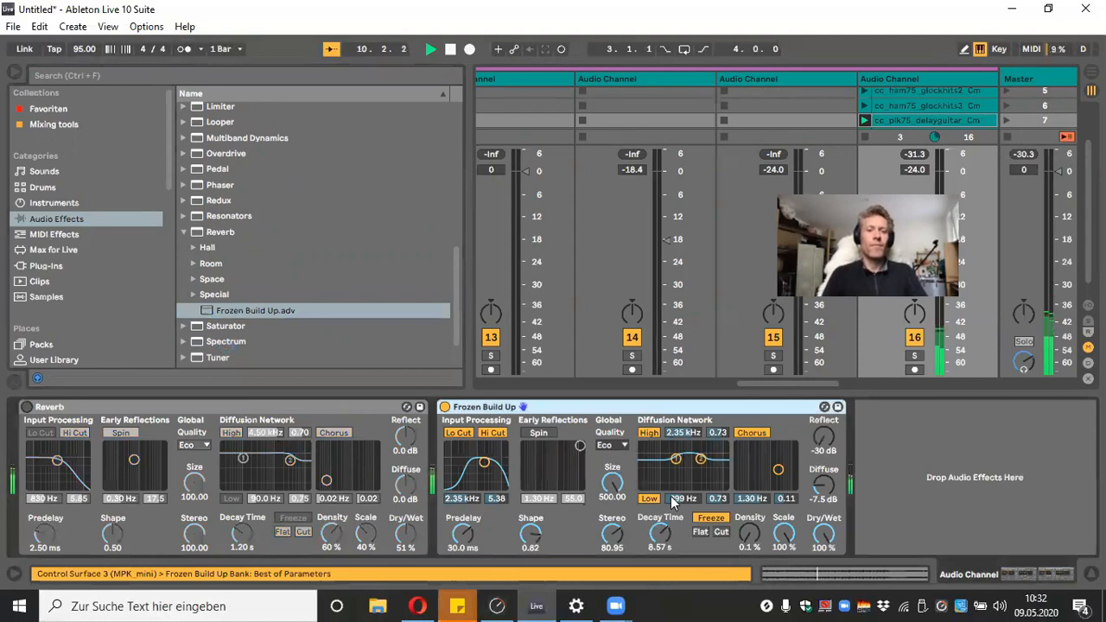
{"action": "left_click_drag", "start_coordinate": [823, 534], "coordinate": [824, 577]}
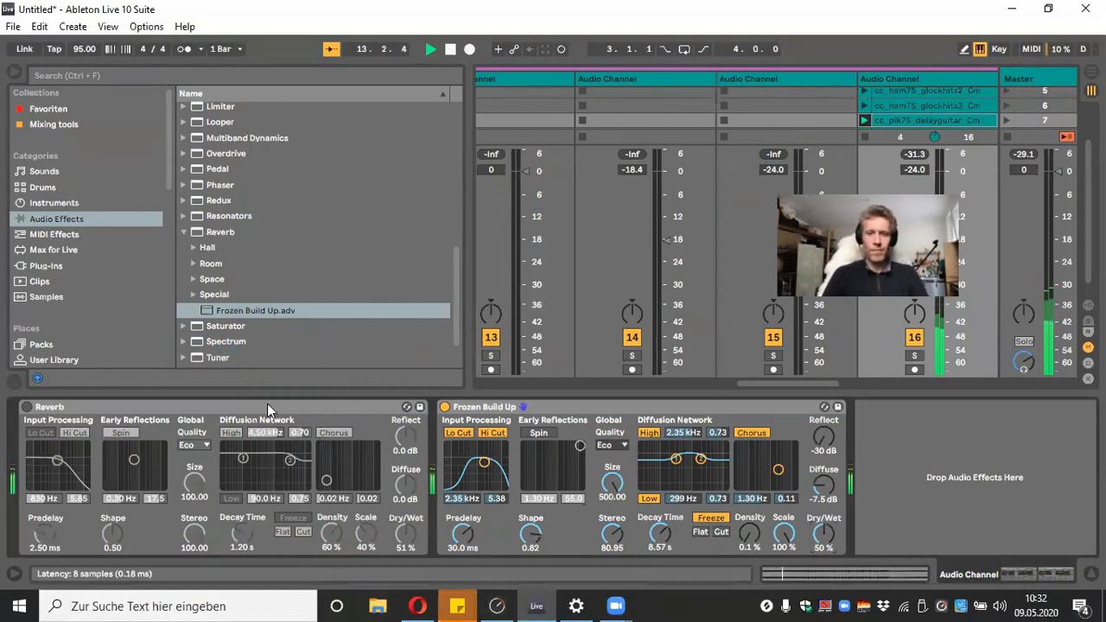
Stop playback and delete the original Reverb device in front of Frozen Build Up on track 16
{"action": "key", "text": "space"}
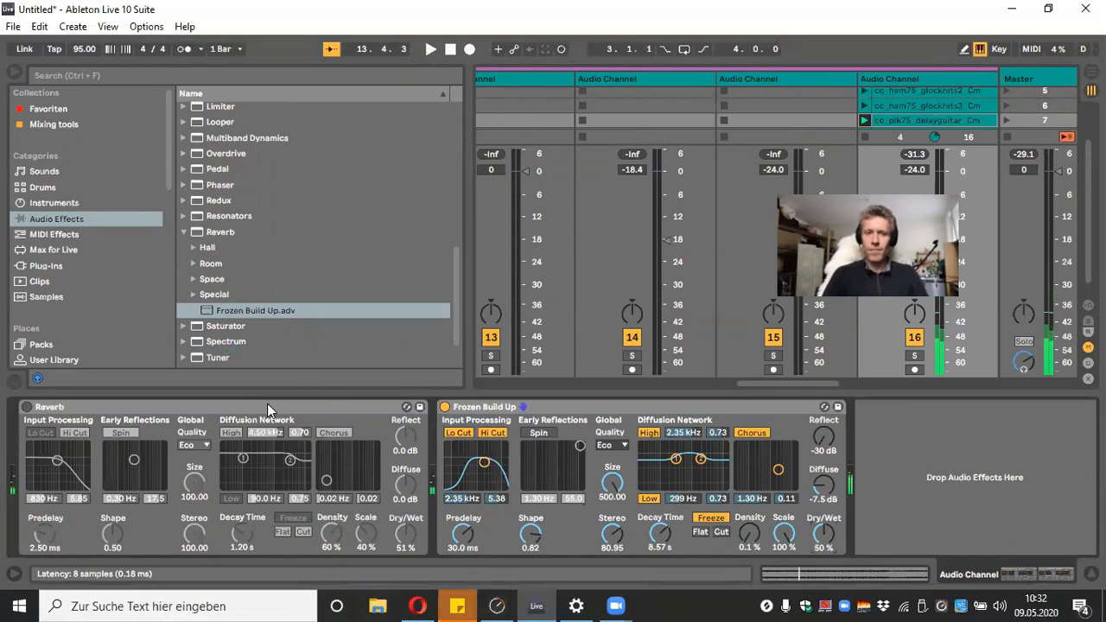
{"action": "right_click", "coordinate": [267, 404]}
{"action": "left_click", "coordinate": [290, 490]}
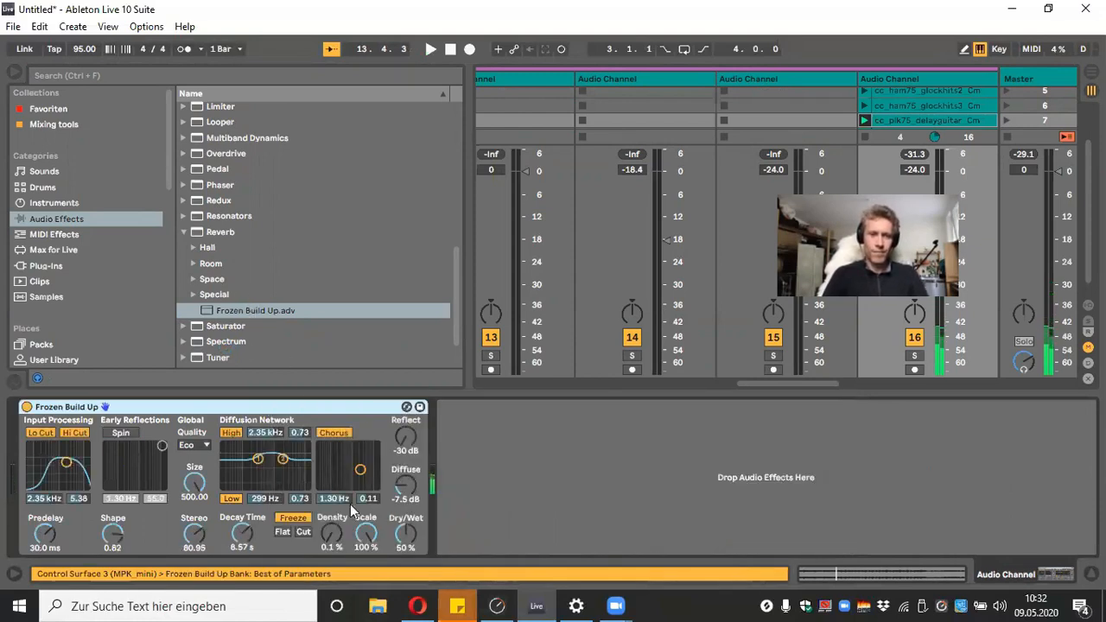
Audition the delay guitar clip with Frozen Build Up's Freeze off, the device bypassed and re-enabled, and Freeze on again
{"action": "left_click", "coordinate": [293, 518]}
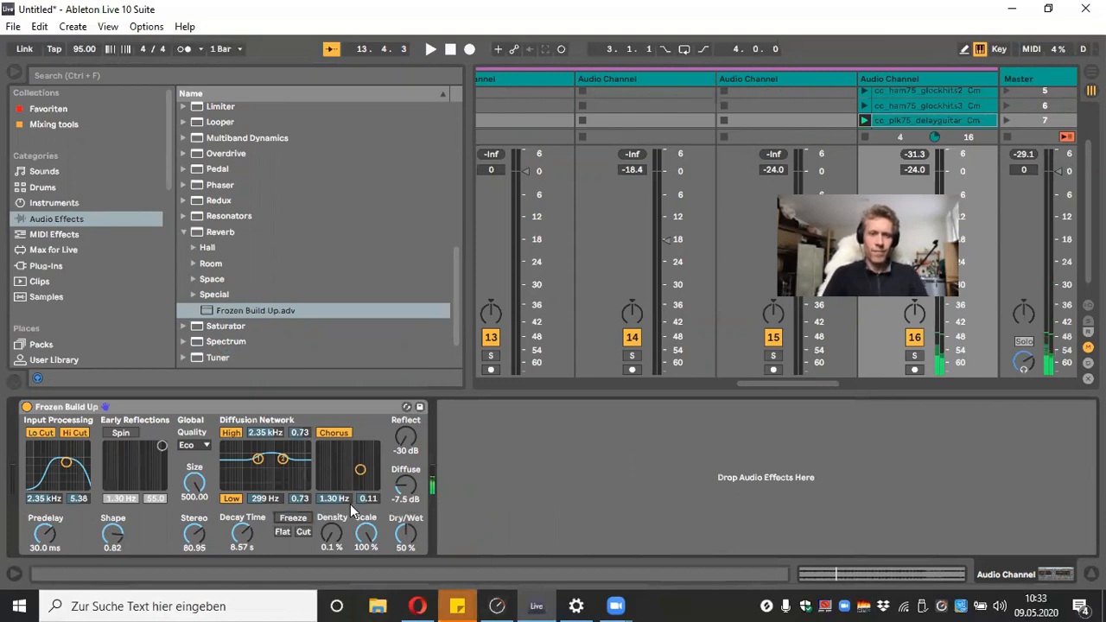
{"action": "left_click", "coordinate": [293, 518]}
{"action": "left_click", "coordinate": [293, 518]}
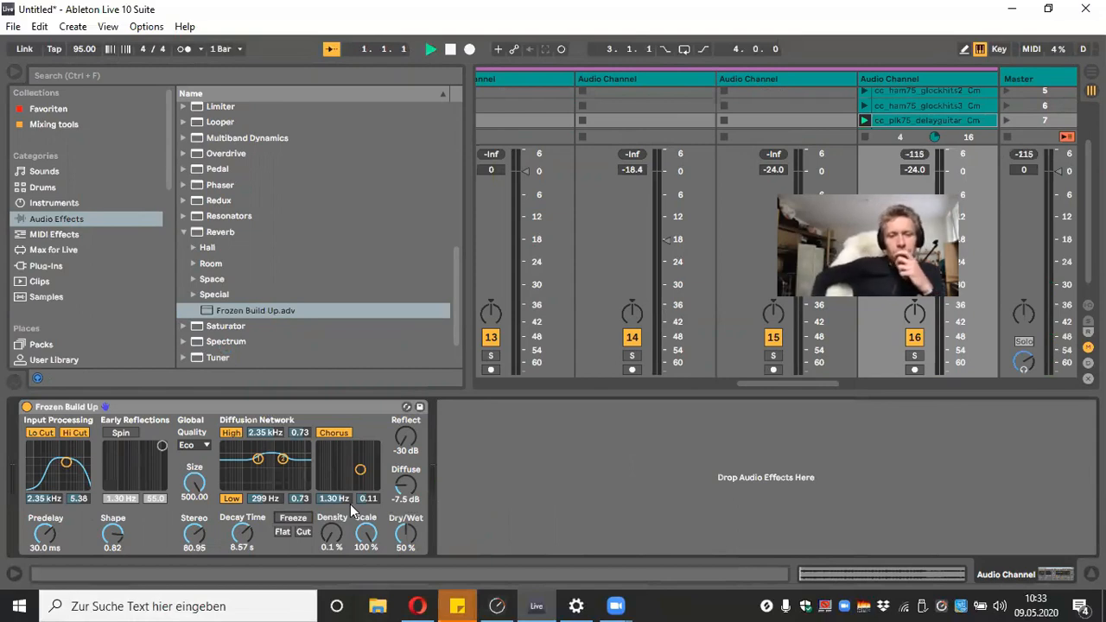
{"action": "key", "text": "space"}
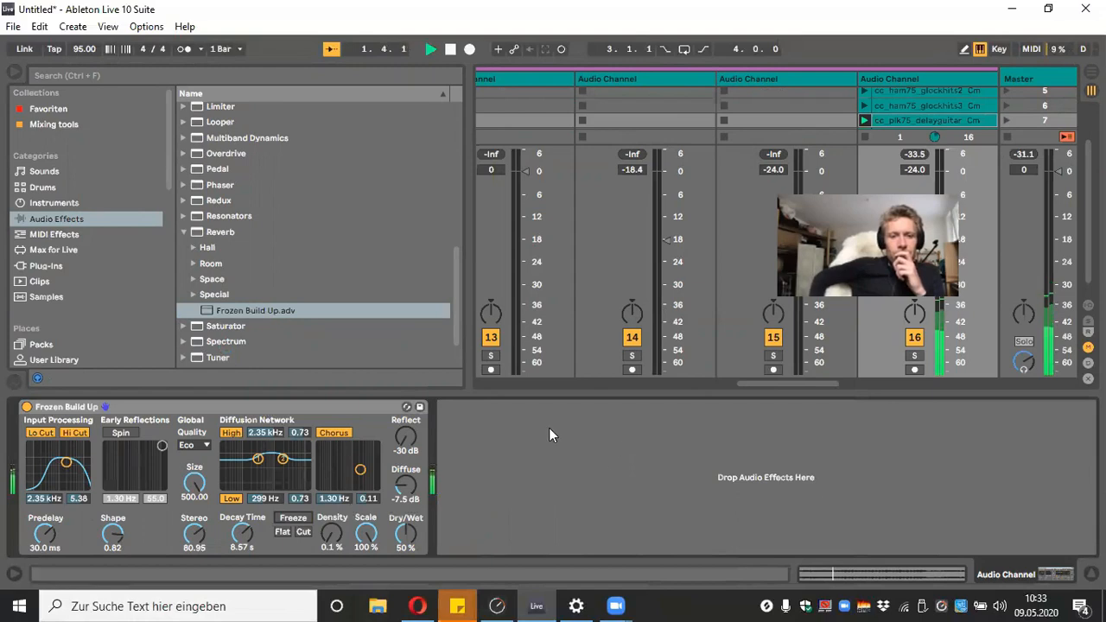
{"action": "left_click", "coordinate": [27, 408]}
{"action": "left_click", "coordinate": [28, 408]}
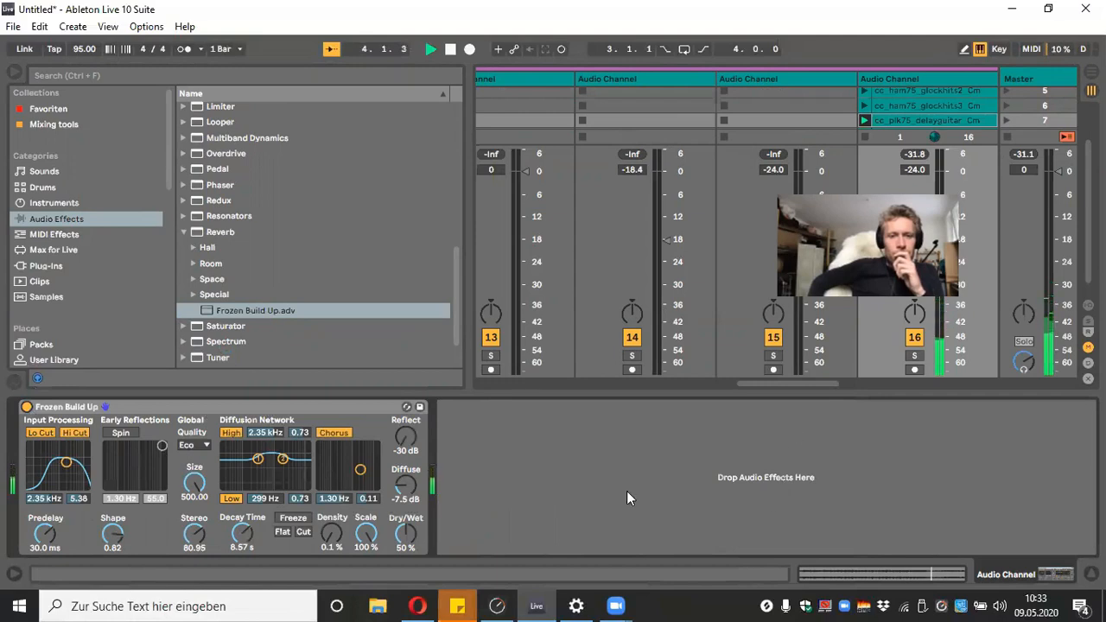
{"action": "left_click", "coordinate": [293, 518]}
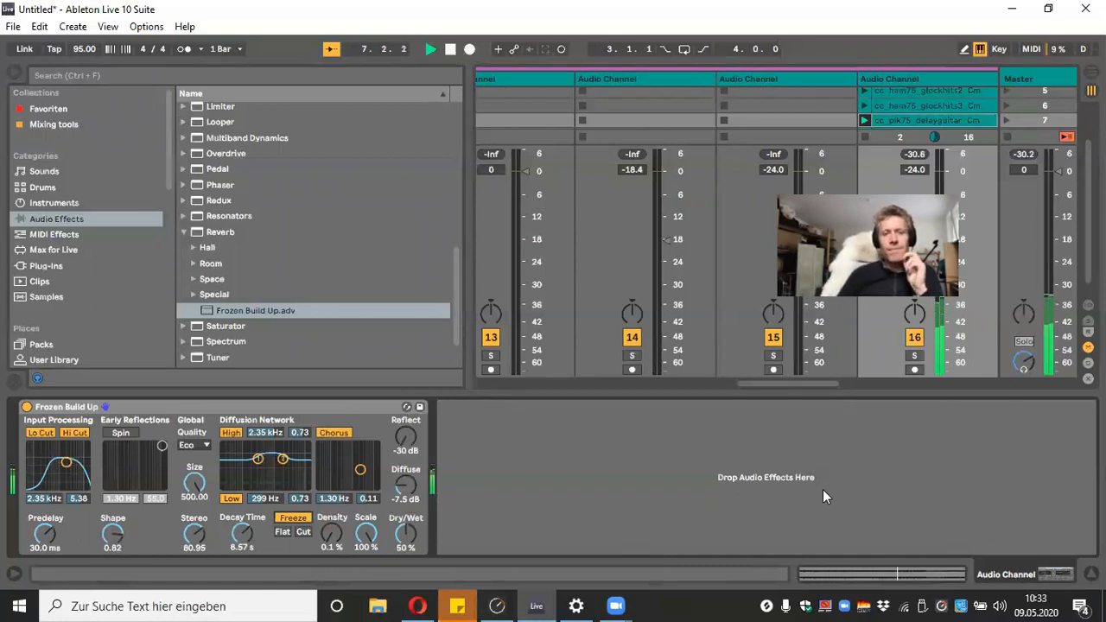
{"action": "key", "text": "space"}
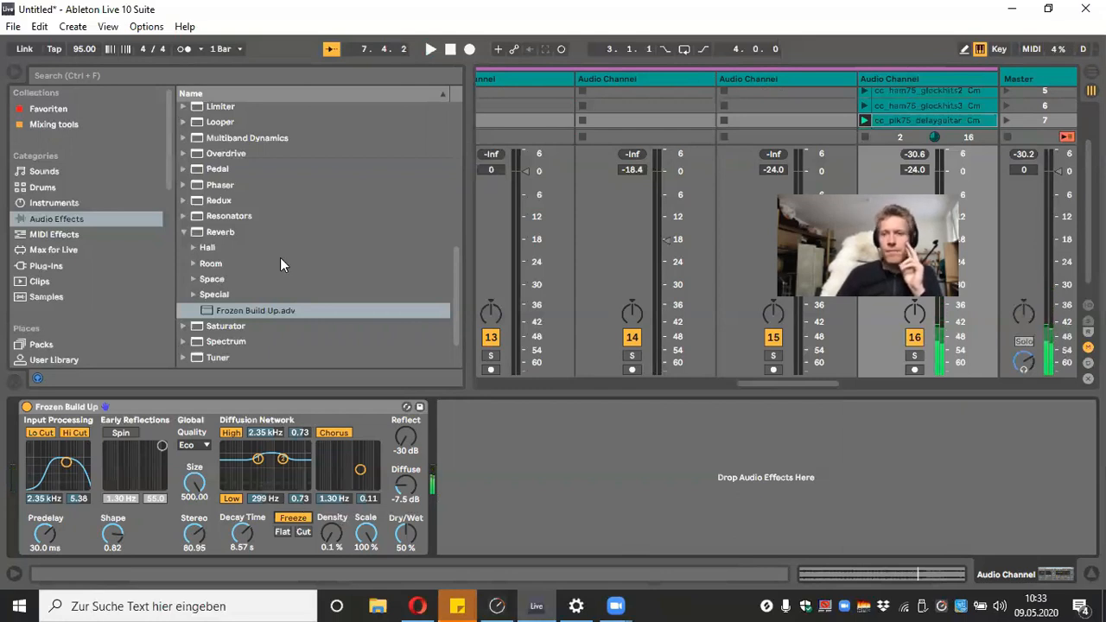
Add a Delay audio effect after Frozen Build Up on track 16 and start playback
{"action": "left_click_drag", "start_coordinate": [455, 274], "coordinate": [447, 143]}
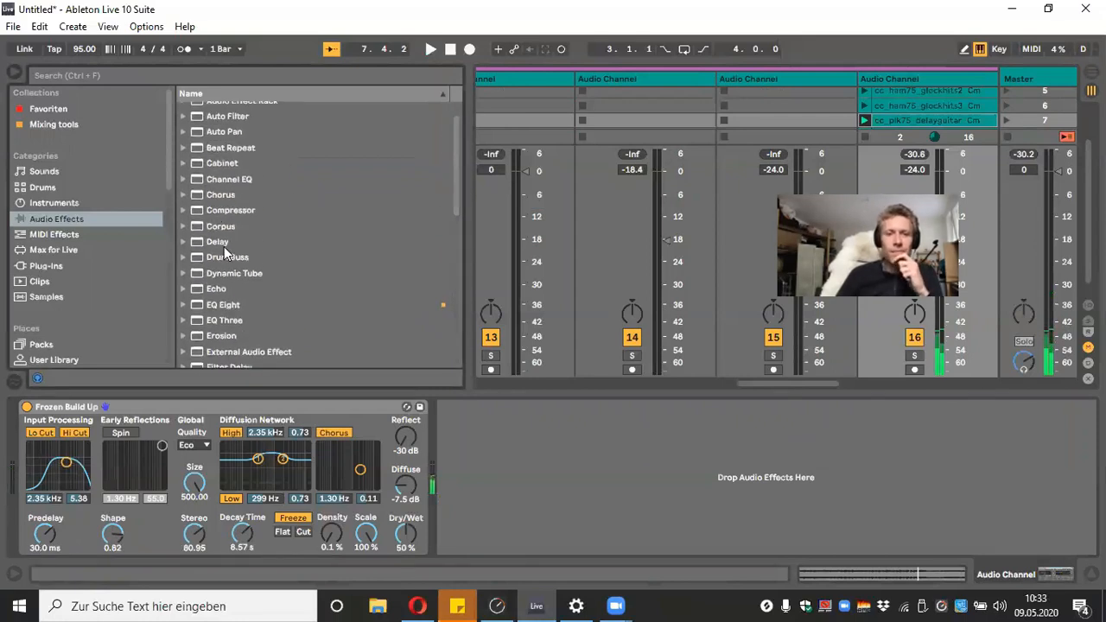
{"action": "left_click", "coordinate": [182, 242]}
{"action": "left_click", "coordinate": [182, 241]}
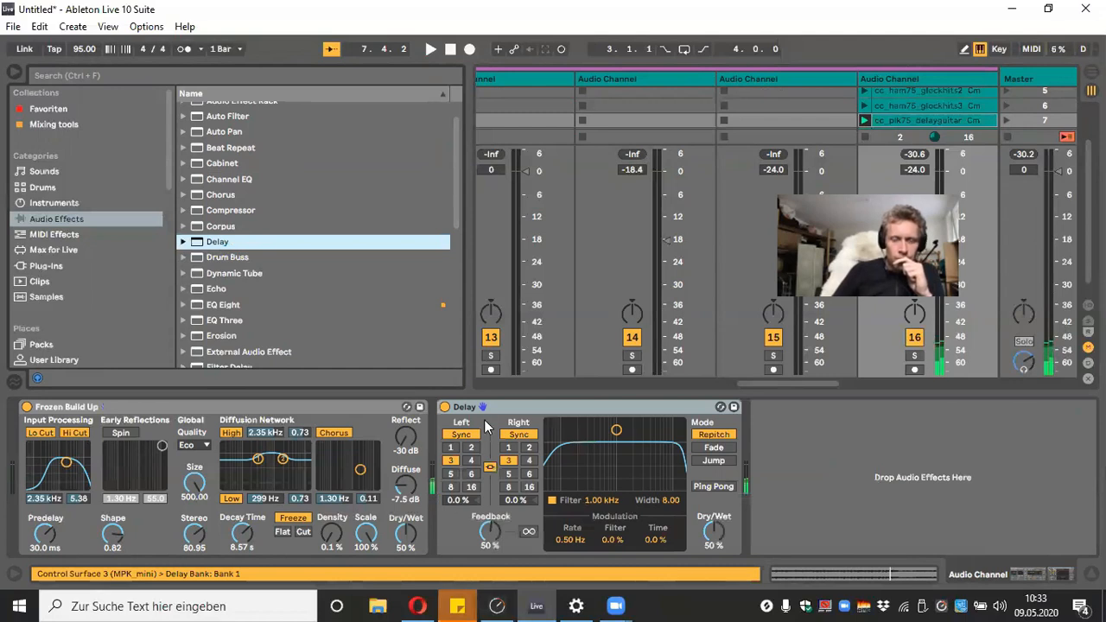
{"action": "key", "text": "space"}
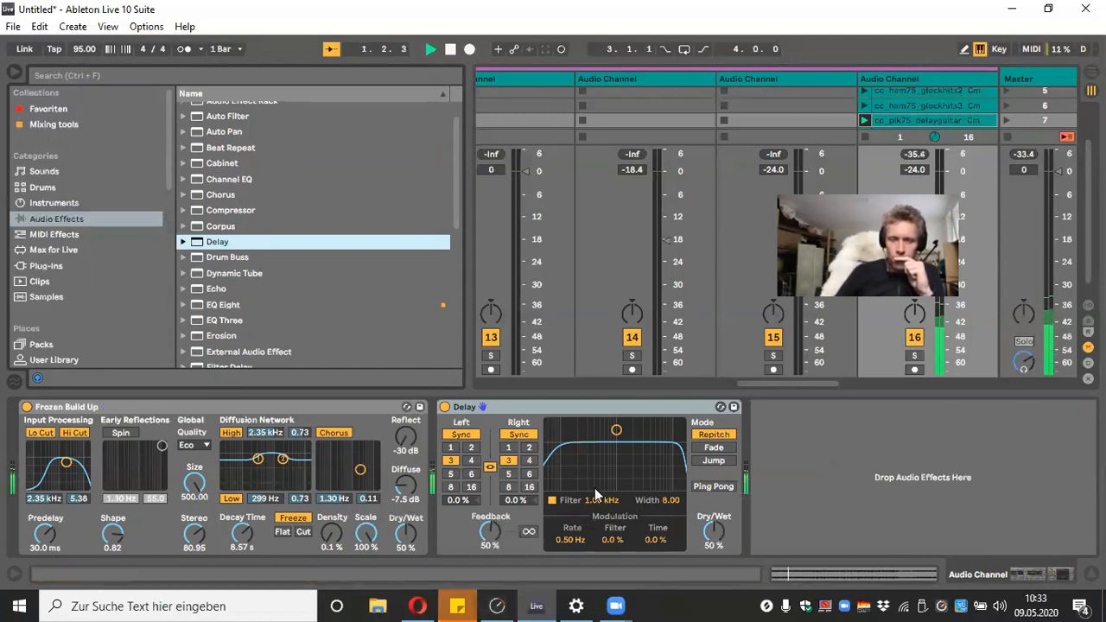
Set the Delay to 30% Dry/Wet, 29% Feedback and Fade mode, with its filter at 2.08 kHz and width 3.41
{"action": "left_click_drag", "start_coordinate": [714, 531], "coordinate": [714, 553]}
{"action": "left_click_drag", "start_coordinate": [490, 533], "coordinate": [490, 564]}
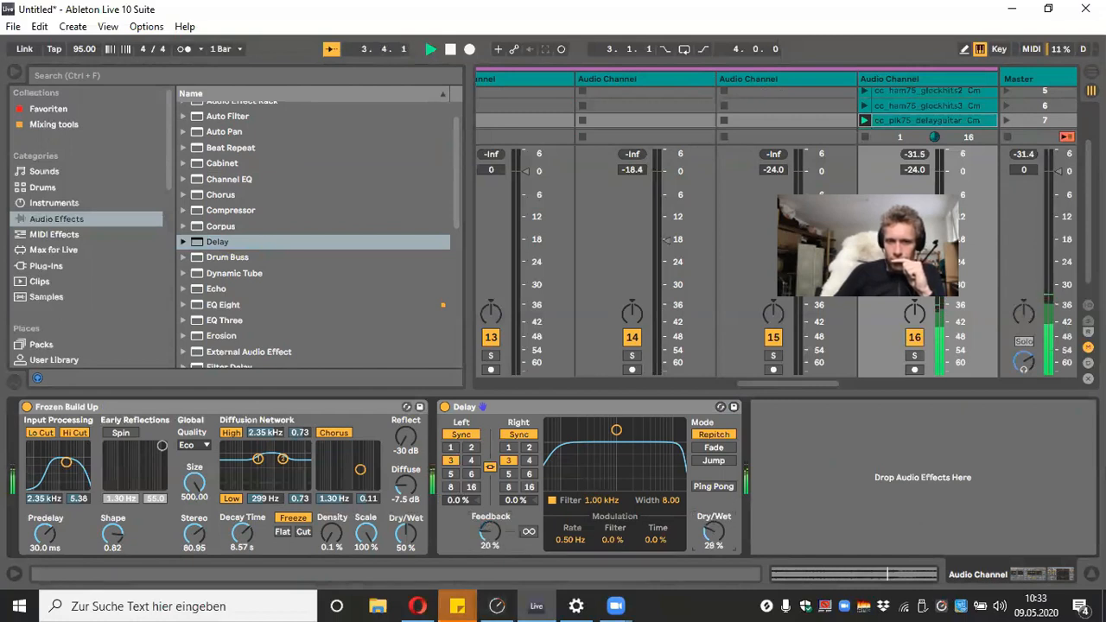
{"action": "left_click_drag", "start_coordinate": [616, 429], "coordinate": [632, 465]}
{"action": "left_click", "coordinate": [708, 449]}
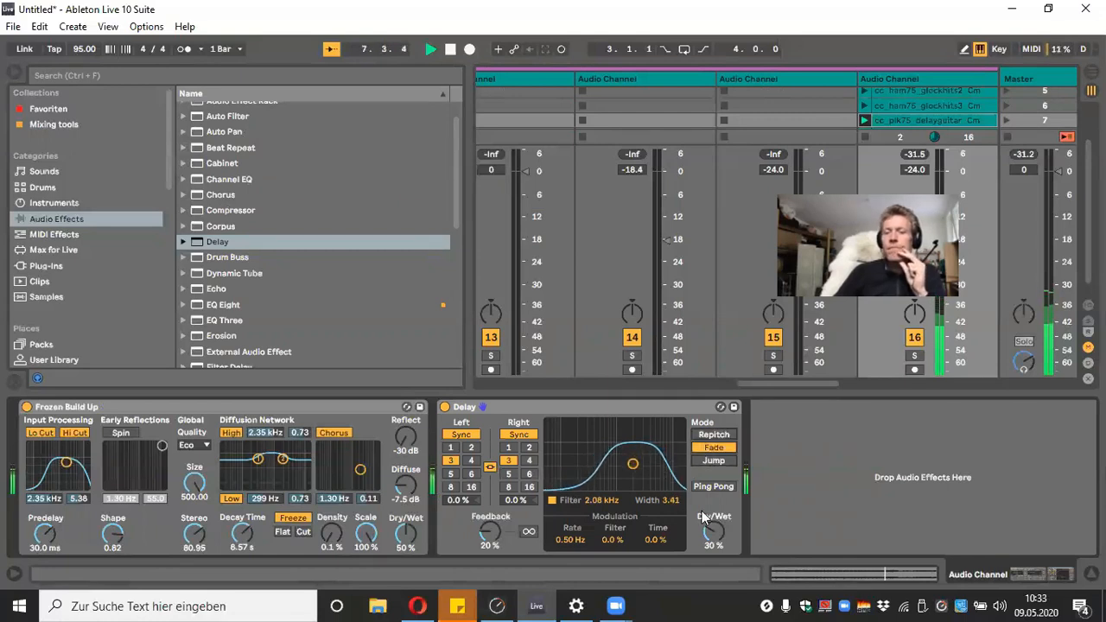
{"action": "left_click_drag", "start_coordinate": [491, 532], "coordinate": [491, 520]}
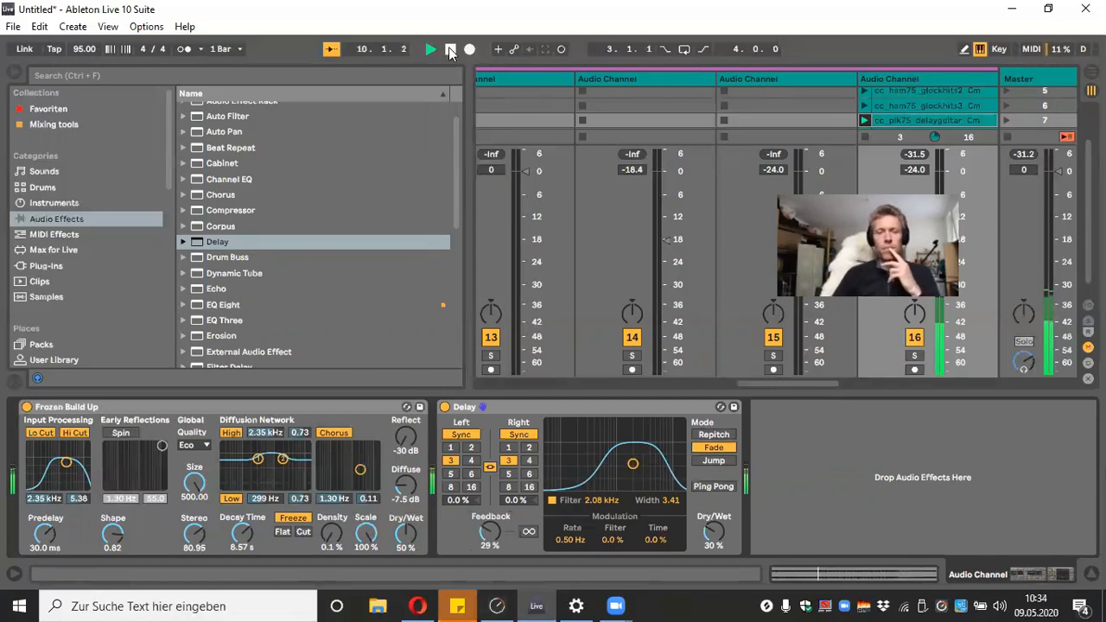
Stop playback and delete the Delay device from track 16
{"action": "key", "text": "space"}
{"action": "left_click", "coordinate": [524, 408]}
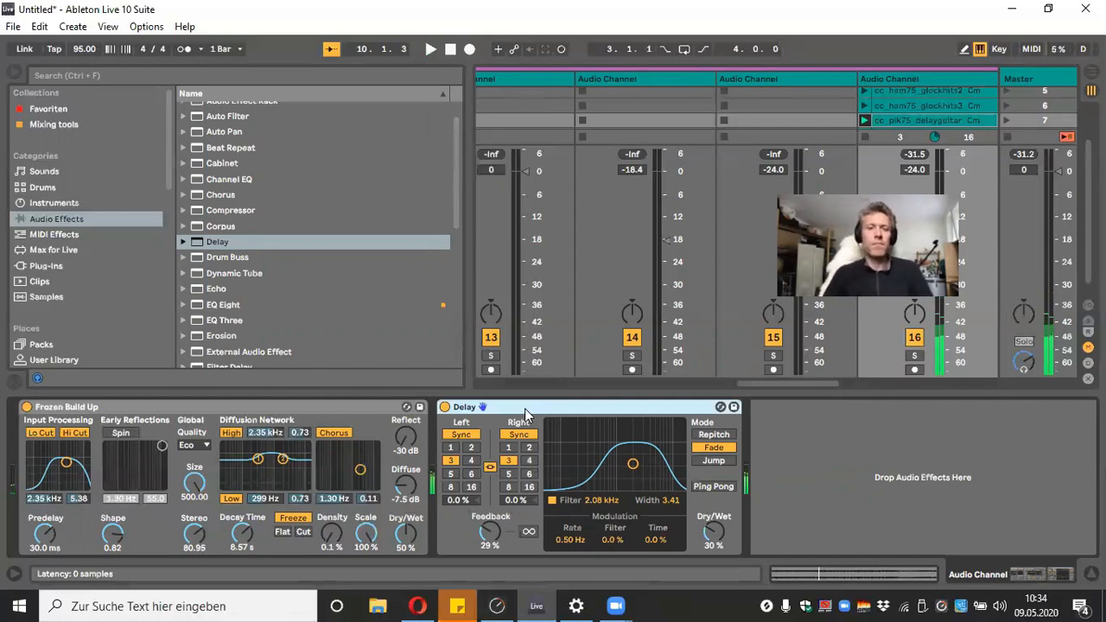
{"action": "right_click", "coordinate": [525, 408]}
{"action": "left_click", "coordinate": [588, 497]}
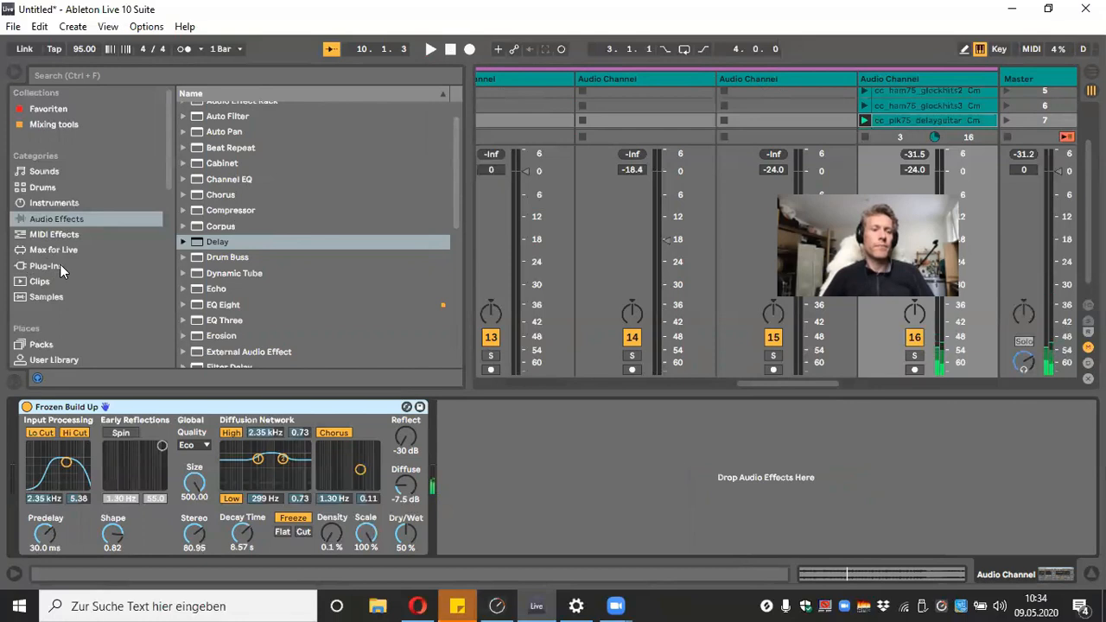
Add the Knob 1 Fade to Grey rack from the Performance & DJ audio effect racks after Frozen Build Up
{"action": "scroll", "coordinate": [248, 228], "scroll_direction": "up", "scroll_amount": 1}
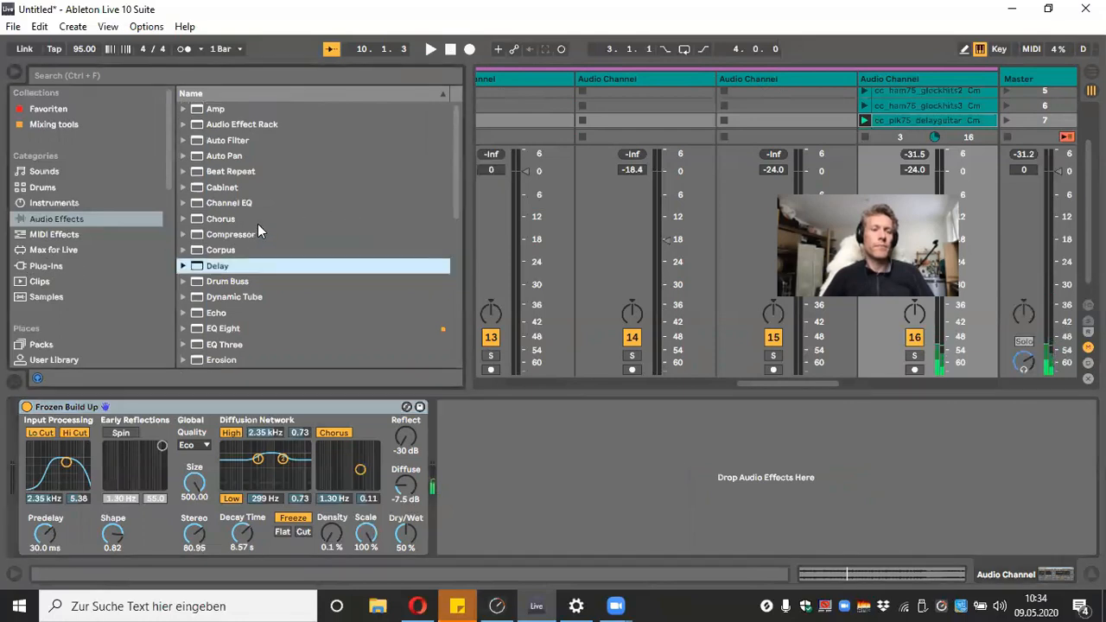
{"action": "left_click", "coordinate": [253, 124]}
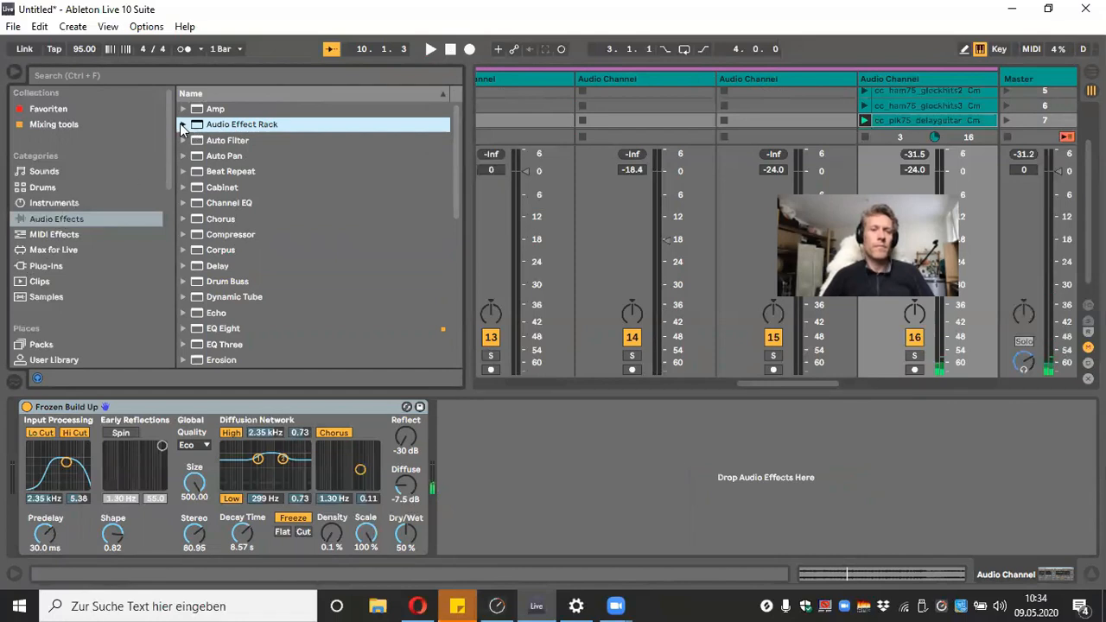
{"action": "left_click", "coordinate": [183, 126]}
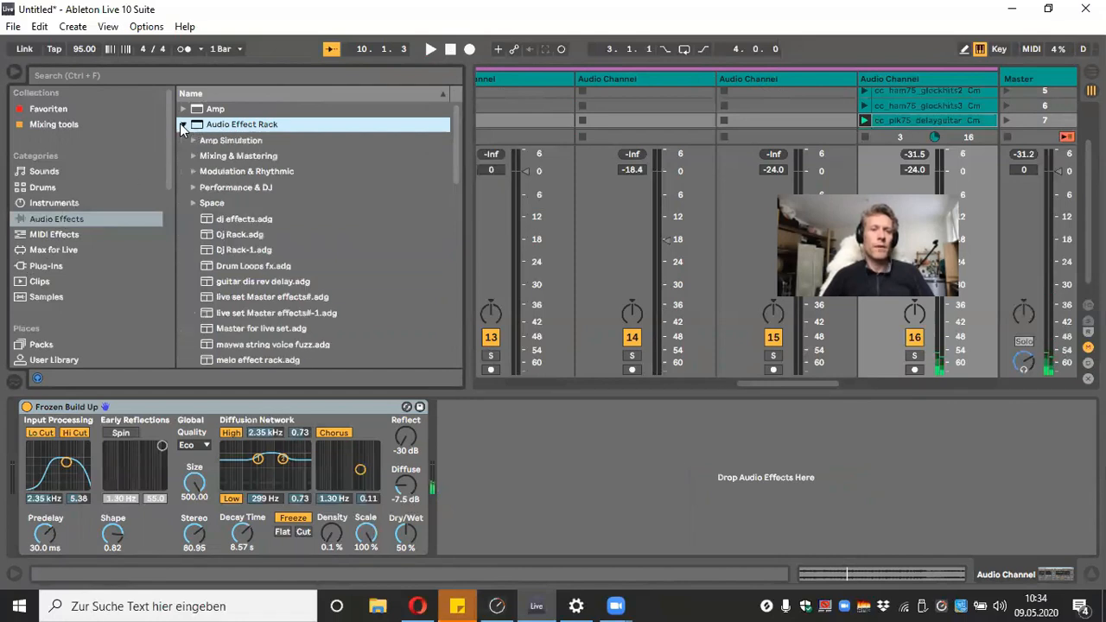
{"action": "left_click", "coordinate": [220, 187]}
{"action": "left_click", "coordinate": [194, 187]}
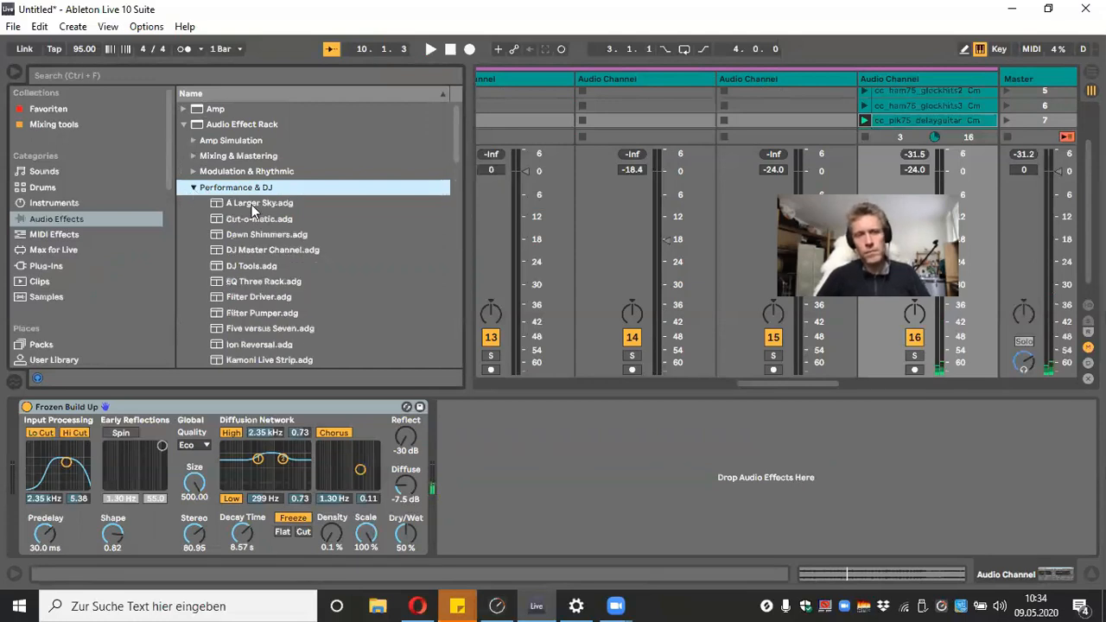
{"action": "scroll", "coordinate": [343, 212], "scroll_direction": "down", "scroll_amount": 1}
{"action": "scroll", "coordinate": [344, 212], "scroll_direction": "down", "scroll_amount": 3}
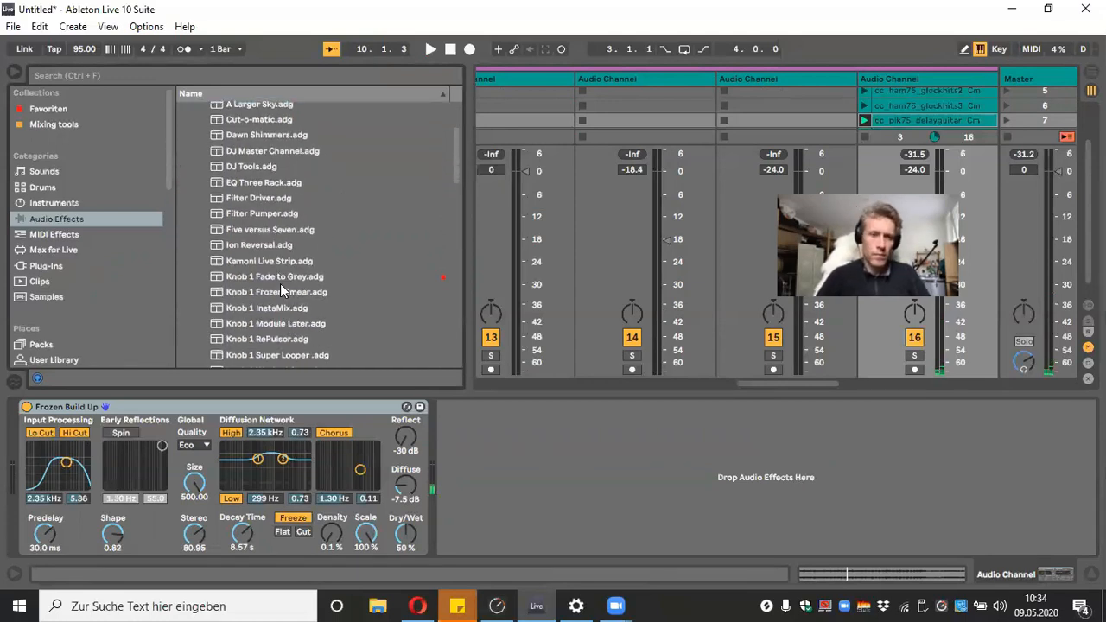
{"action": "left_click_drag", "start_coordinate": [274, 282], "coordinate": [533, 381]}
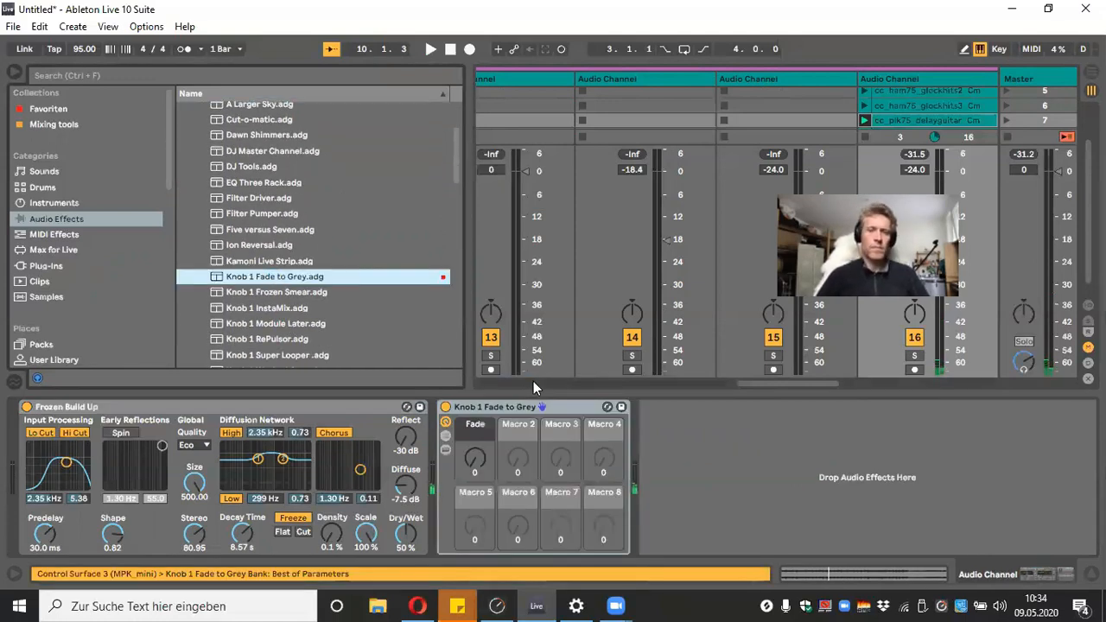
Show the devices inside the Knob 1 Fade to Grey rack and unfold its EQ Three and Delay
{"action": "left_click", "coordinate": [443, 449]}
{"action": "double_click", "coordinate": [636, 455]}
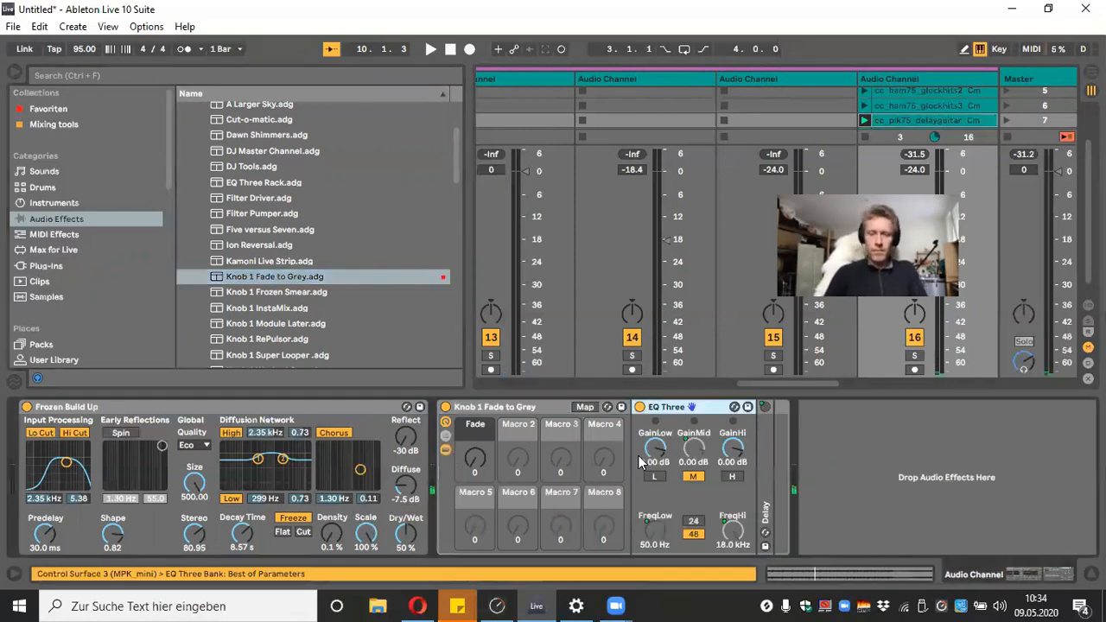
{"action": "double_click", "coordinate": [768, 455]}
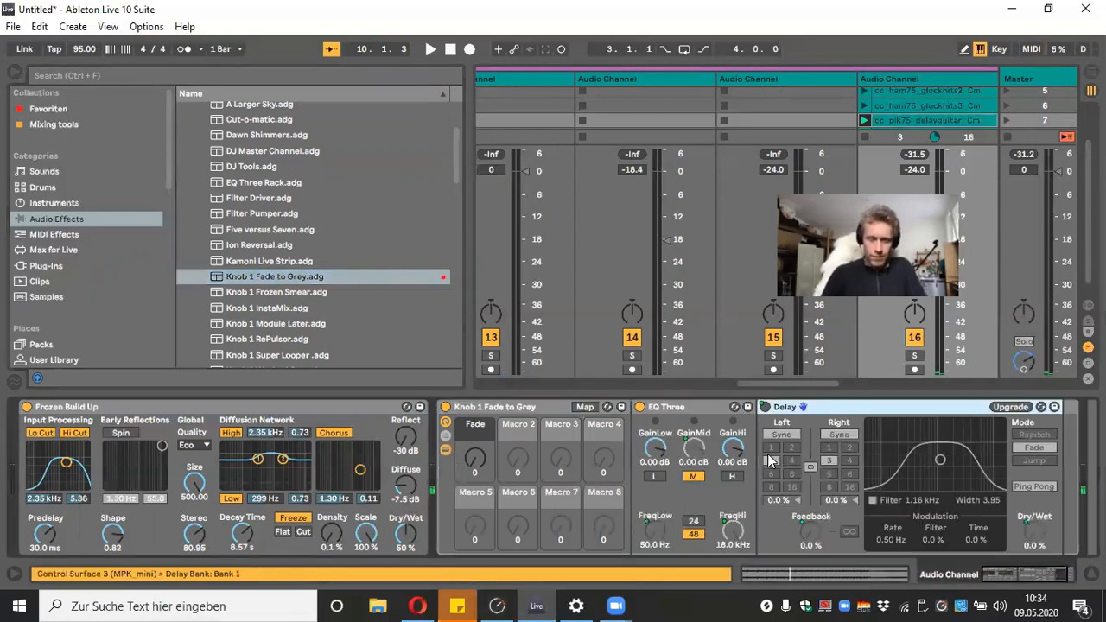
Set the rack's Fade macro to 127 and audition the delay guitar clip through it
{"action": "left_click", "coordinate": [1019, 576]}
{"action": "left_click_drag", "start_coordinate": [406, 462], "coordinate": [406, 380]}
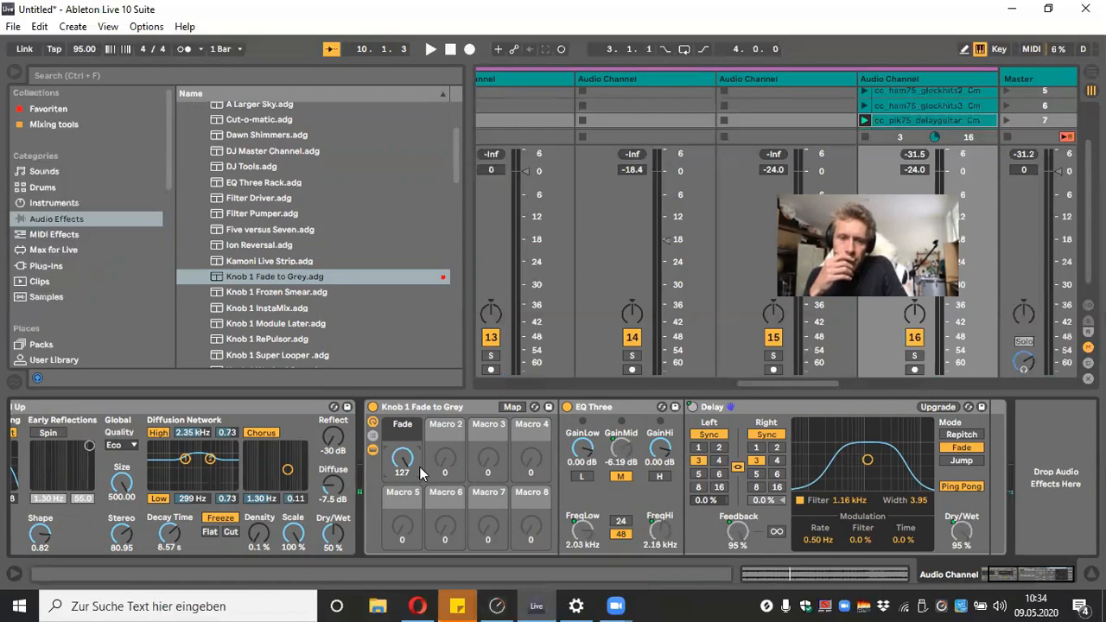
{"action": "key", "text": "space"}
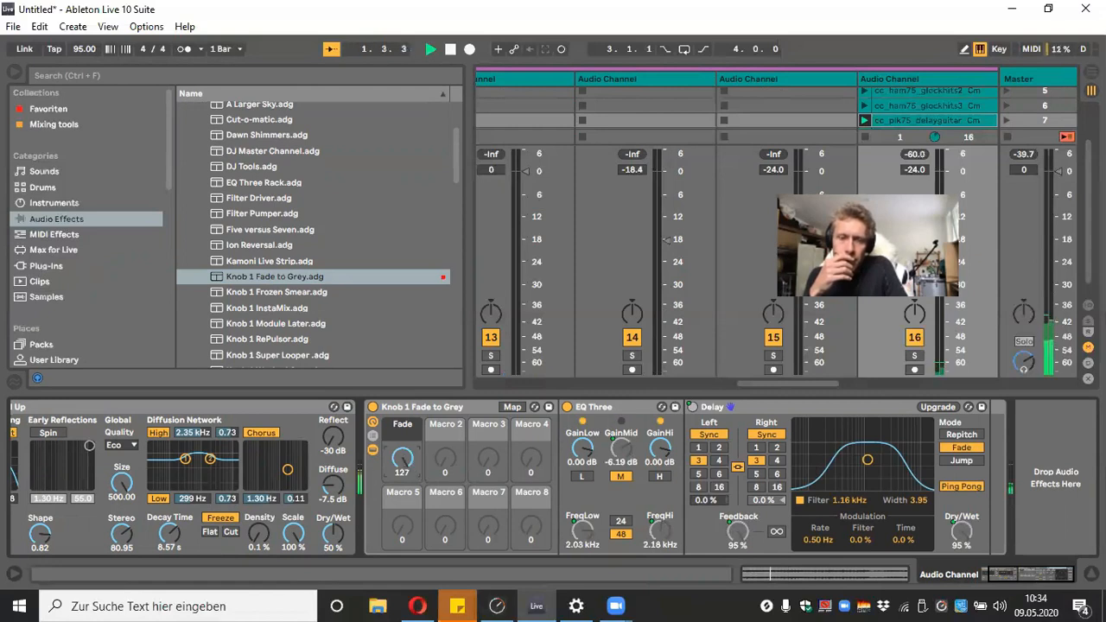
{"action": "left_click_drag", "start_coordinate": [402, 459], "coordinate": [402, 500]}
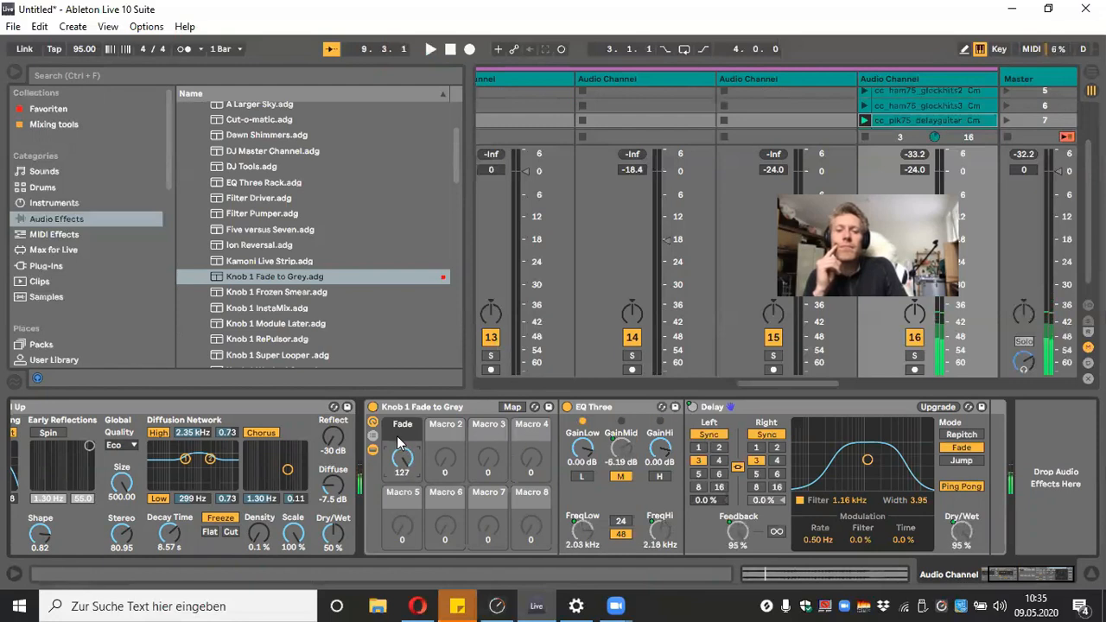
Deactivate the Knob 1 Fade to Grey rack and move Frozen Build Up behind it in track 16's device chain
{"action": "left_click", "coordinate": [373, 406]}
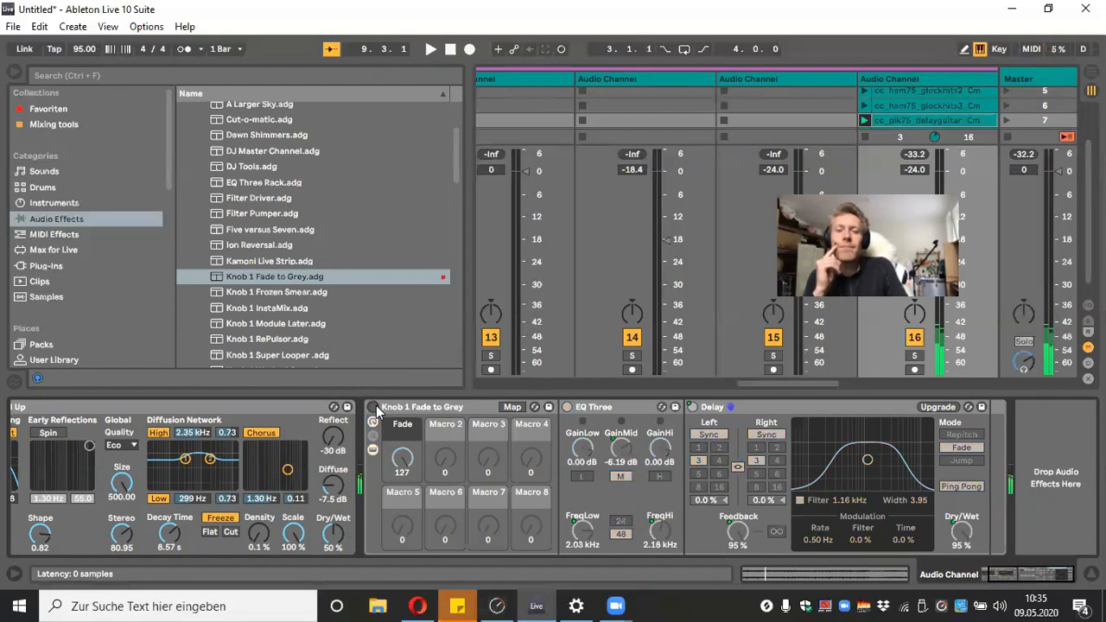
{"action": "left_click", "coordinate": [217, 402]}
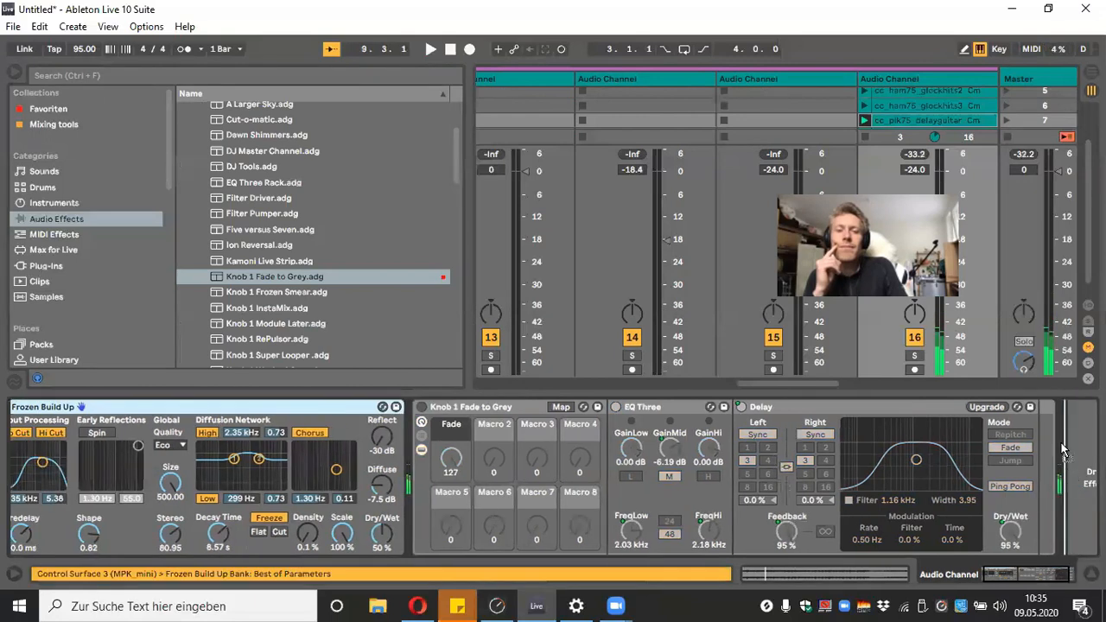
{"action": "left_click", "coordinate": [1066, 450]}
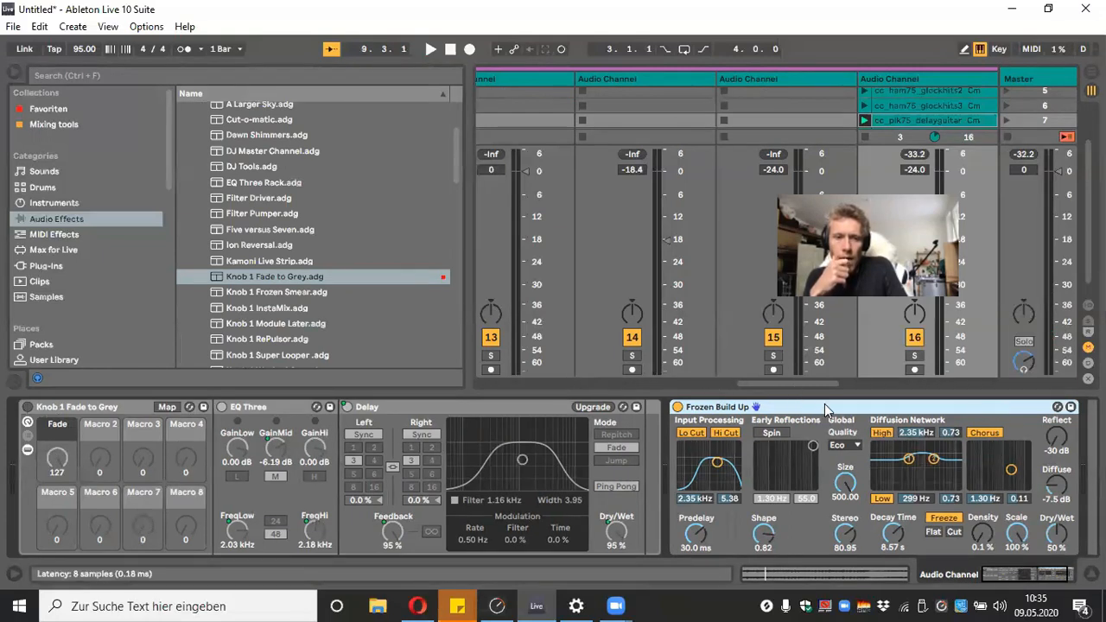
{"action": "left_click_drag", "start_coordinate": [835, 416], "coordinate": [811, 398]}
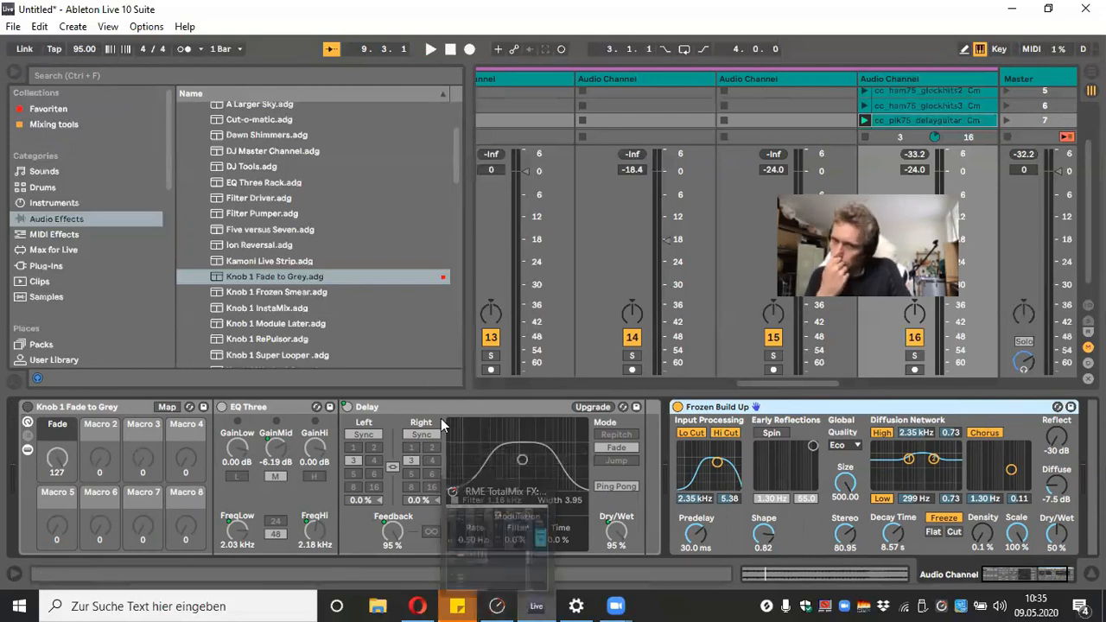
Reactivate the Knob 1 Fade to Grey rack and audition the delay guitar while sweeping the Fade macro to 0 and back to 127
{"action": "left_click", "coordinate": [26, 410]}
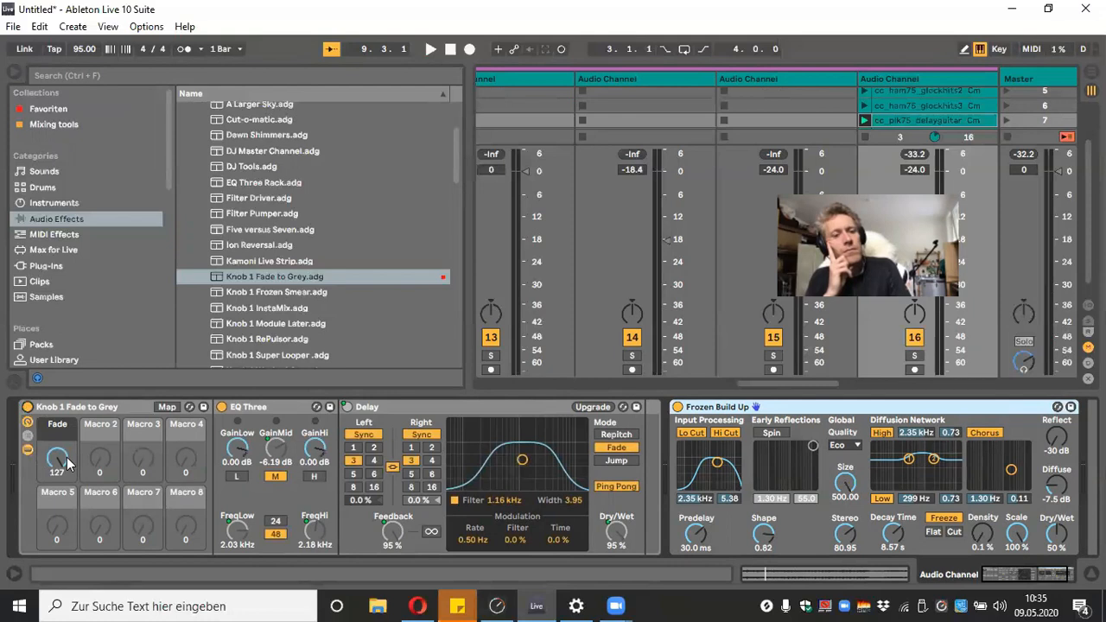
{"action": "left_click", "coordinate": [67, 464]}
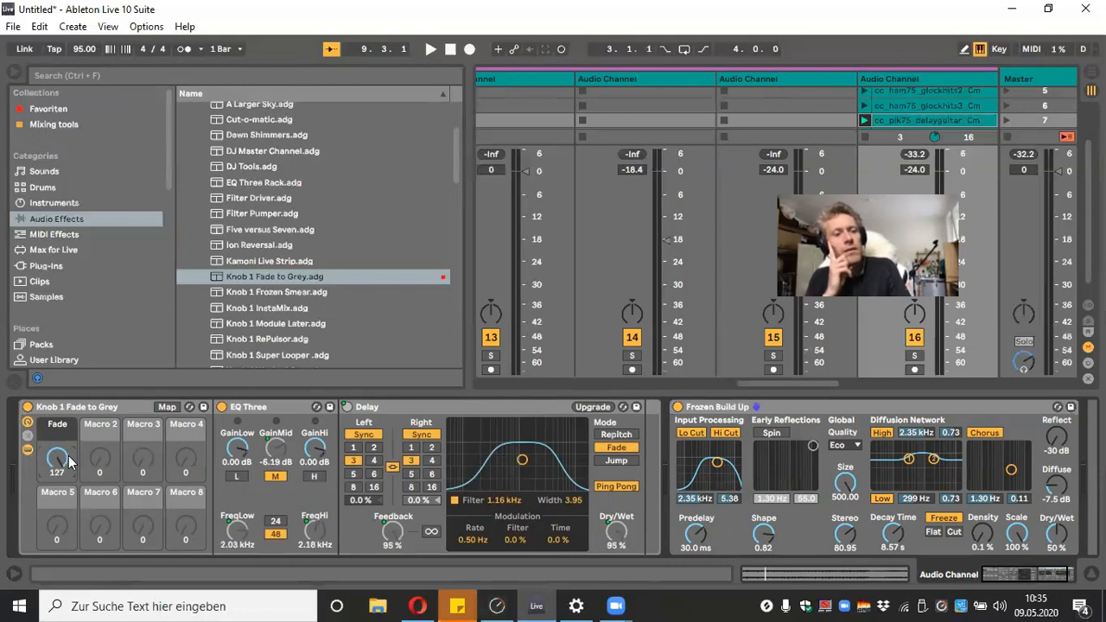
{"action": "key", "text": "space"}
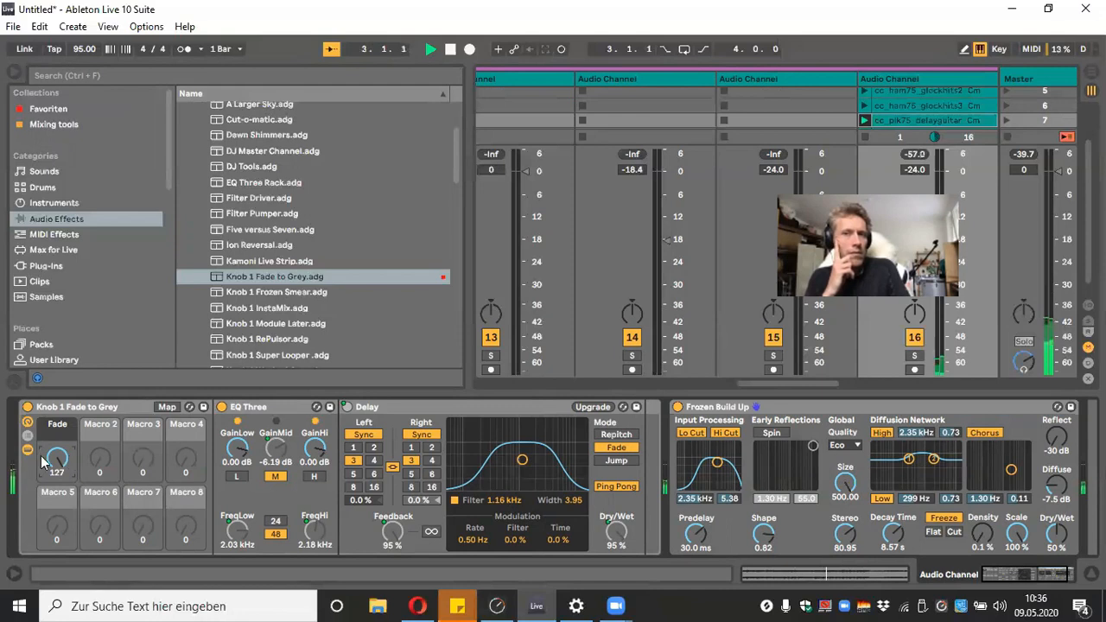
{"action": "left_click_drag", "start_coordinate": [57, 457], "coordinate": [57, 489]}
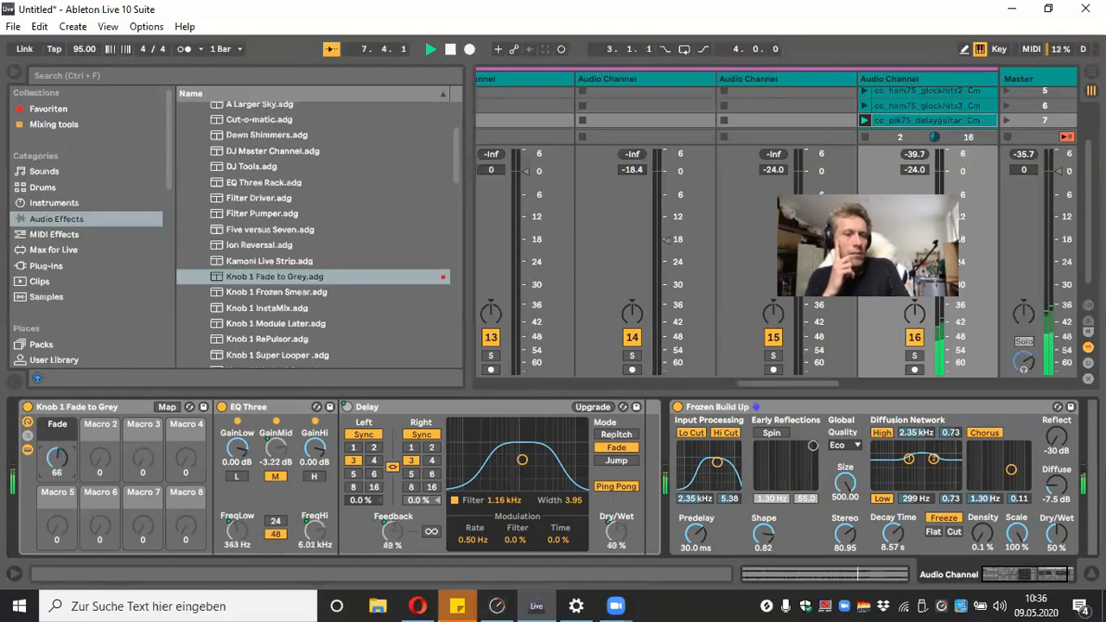
{"action": "left_click_drag", "start_coordinate": [57, 458], "coordinate": [57, 478]}
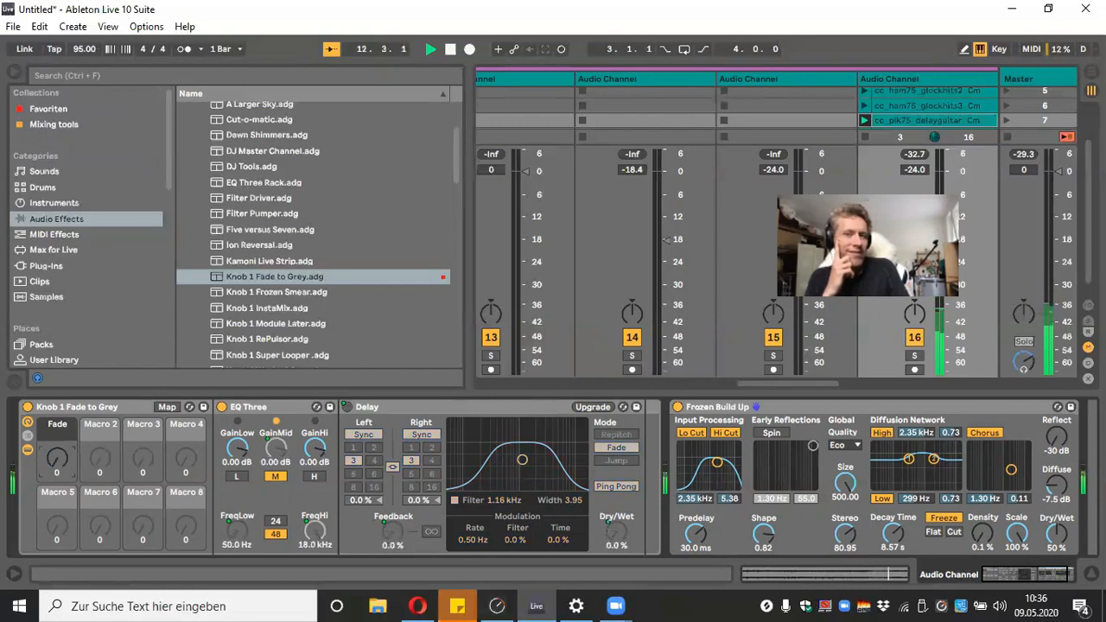
{"action": "left_click_drag", "start_coordinate": [57, 478], "coordinate": [57, 451]}
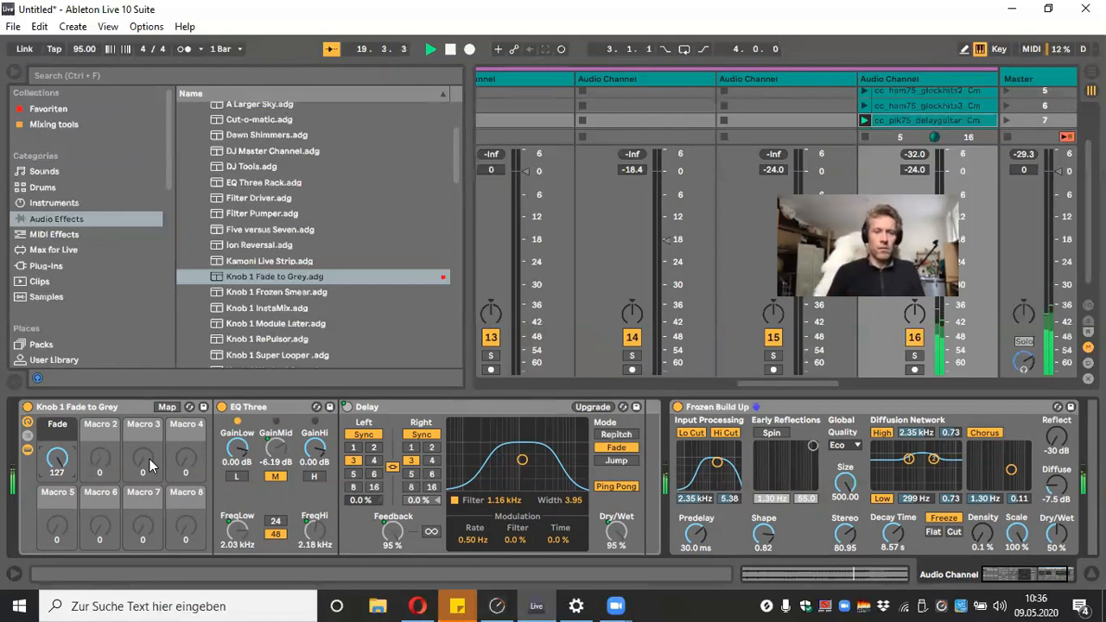
Hide the browser and lower track 12's volume to -14.9 while its cc_key75_feeling_Cm clip plays, stopping playback at the end
{"action": "left_click", "coordinate": [13, 75]}
{"action": "left_click", "coordinate": [499, 121]}
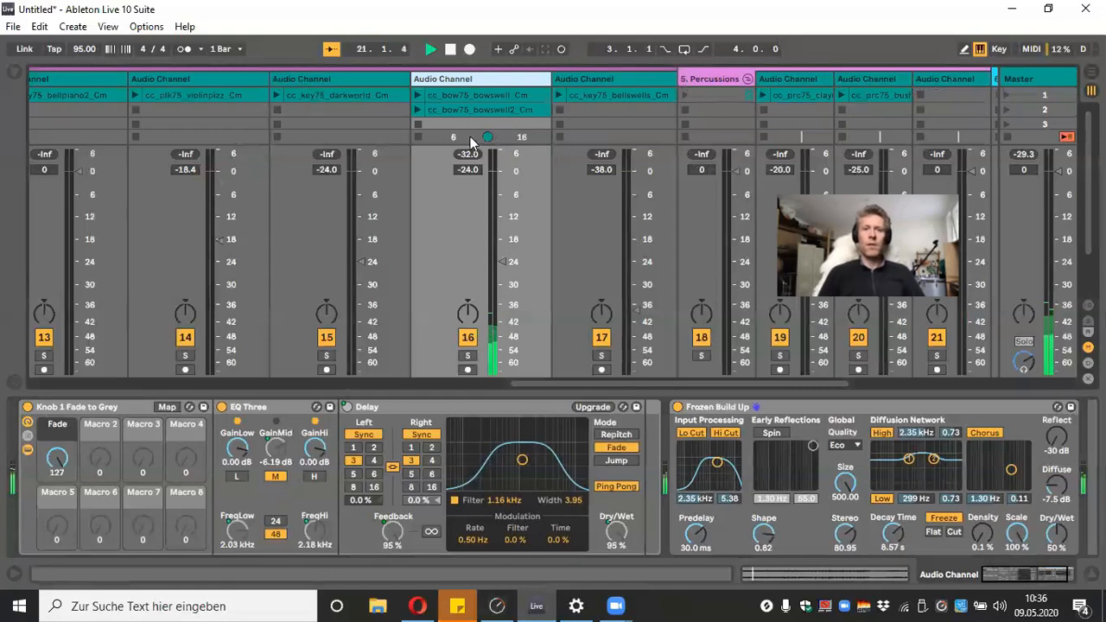
{"action": "left_click_drag", "start_coordinate": [575, 389], "coordinate": [428, 373]}
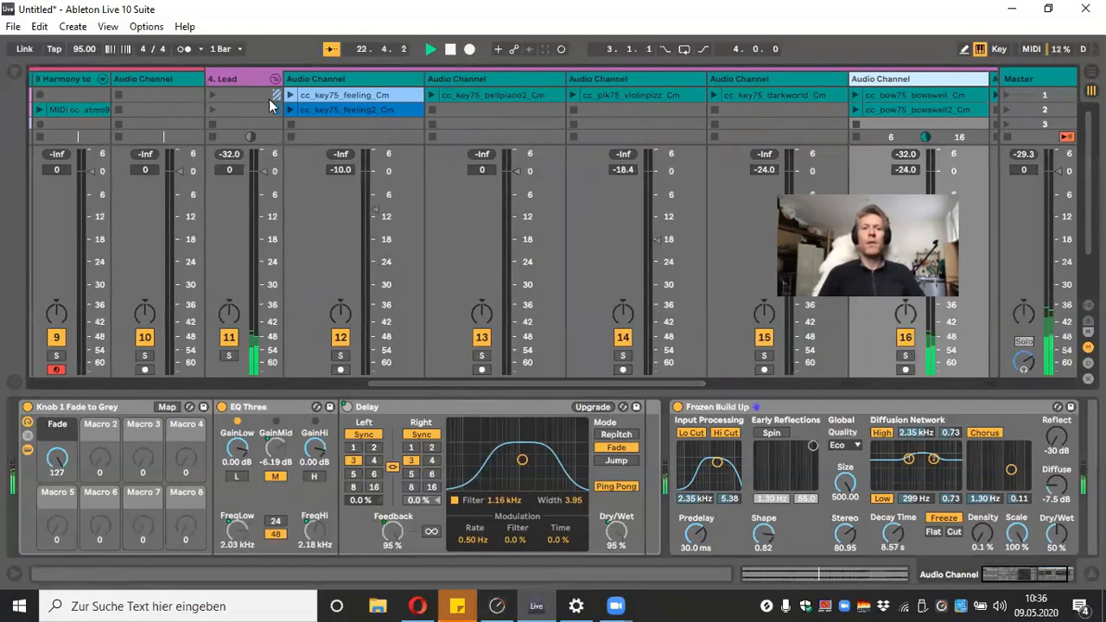
{"action": "left_click", "coordinate": [292, 186]}
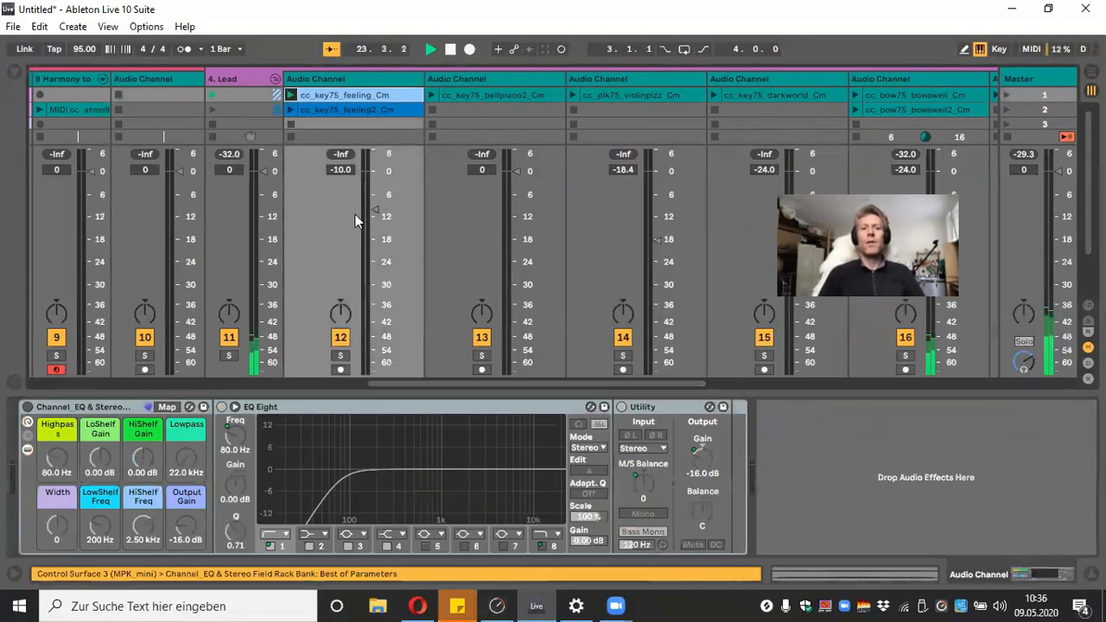
{"action": "left_click_drag", "start_coordinate": [377, 214], "coordinate": [377, 231]}
{"action": "left_click", "coordinate": [450, 49]}
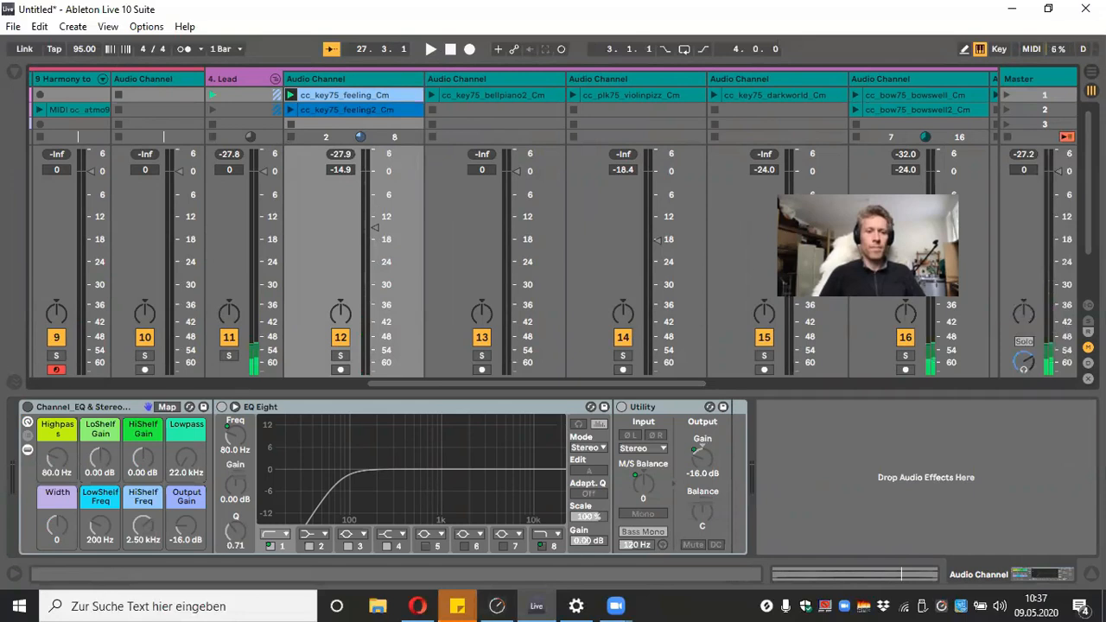
Rearrange track 16's clips so the two delay guitar clips occupy scenes 1 and 2 and the two bowswell clips scenes 7 and 8
{"action": "key", "text": "ctrl+alt+l"}
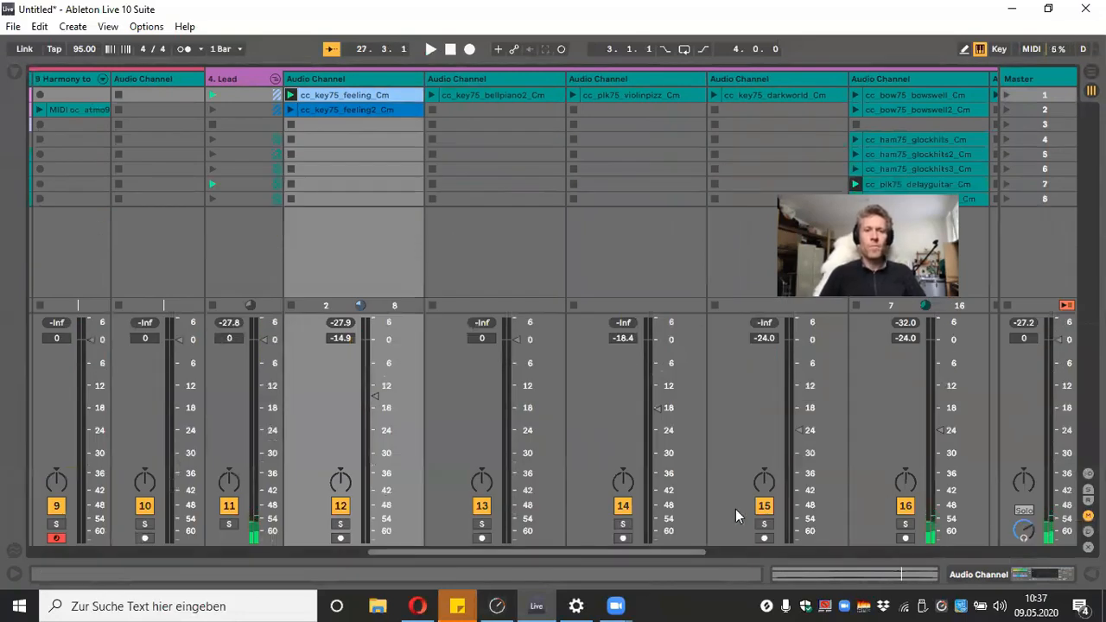
{"action": "scroll", "coordinate": [735, 509], "scroll_direction": "right", "scroll_amount": 5}
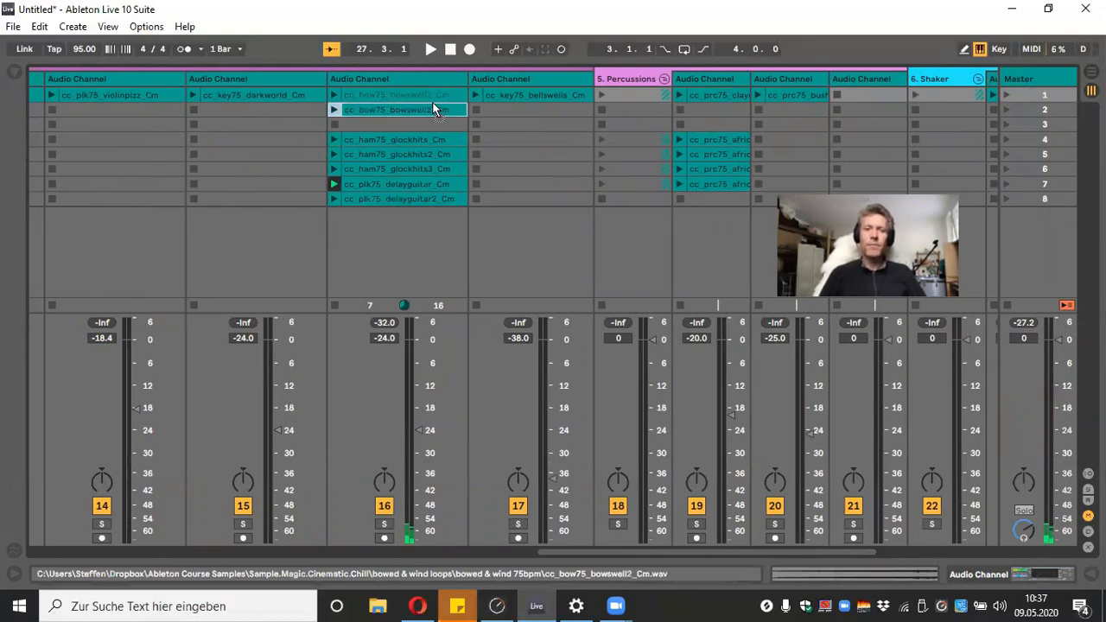
{"action": "left_click", "coordinate": [431, 113]}
{"action": "left_click", "coordinate": [434, 123]}
{"action": "left_click", "coordinate": [434, 95], "text": "shift"}
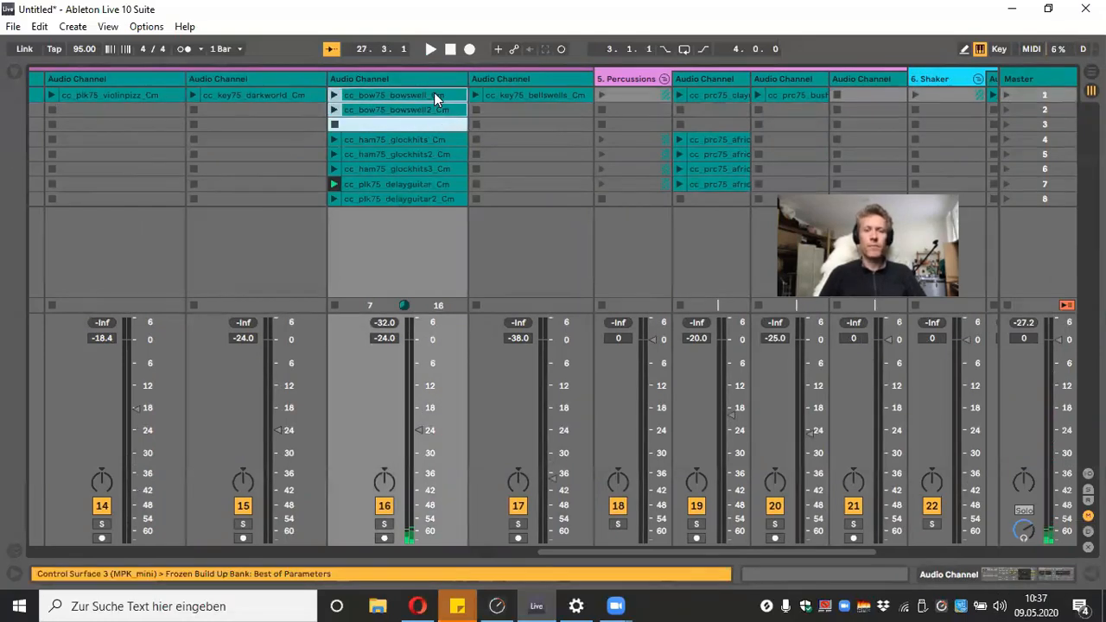
{"action": "left_click_drag", "start_coordinate": [434, 93], "coordinate": [431, 110]}
{"action": "mouse_move", "coordinate": [424, 185]}
{"action": "left_mouse_down"}
{"action": "mouse_move", "coordinate": [418, 96]}
{"action": "mouse_move", "coordinate": [434, 198]}
{"action": "left_mouse_up"}
{"action": "left_click", "coordinate": [420, 96]}
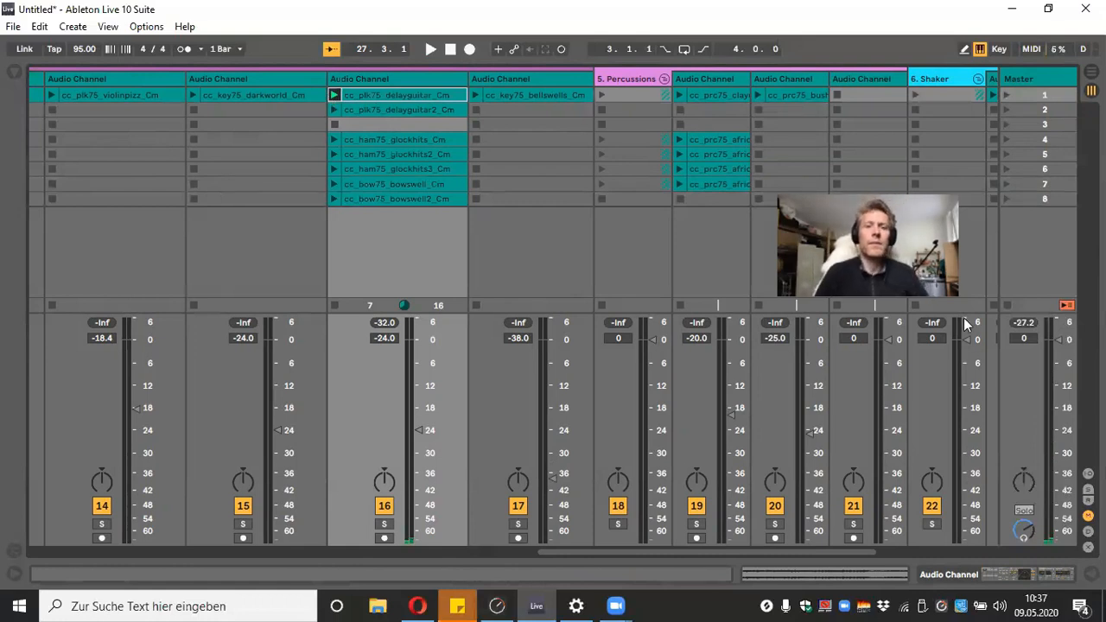
Launch cc_plk75_delayguitar_Cm on track 16 and stop the feeling clip on track 12
{"action": "left_click", "coordinate": [334, 95]}
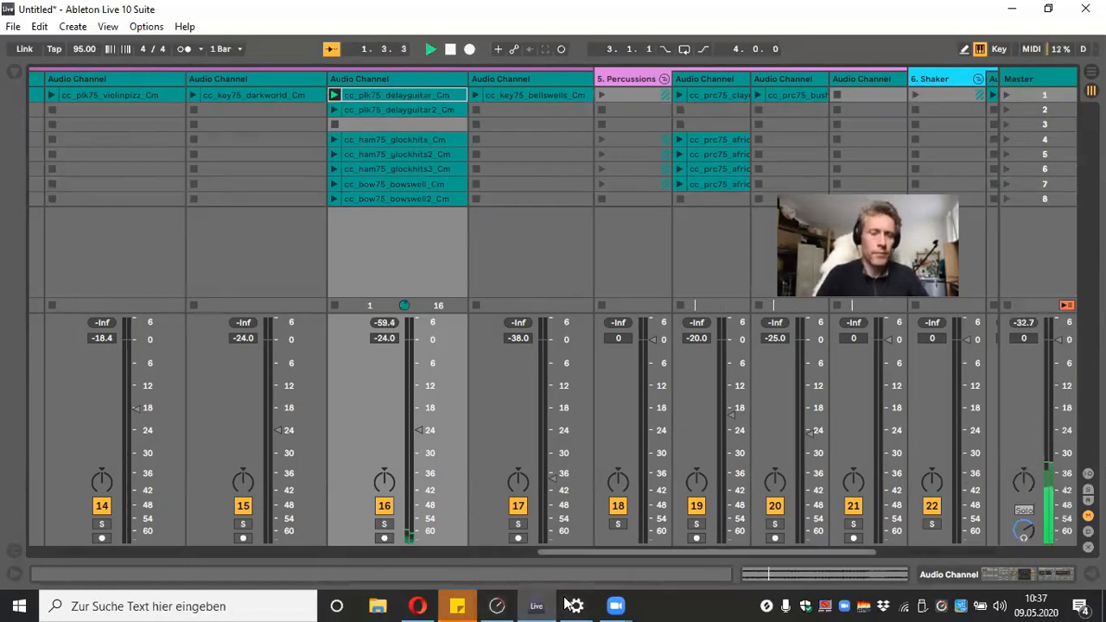
{"action": "left_click_drag", "start_coordinate": [566, 552], "coordinate": [418, 552]}
{"action": "left_click", "coordinate": [223, 125]}
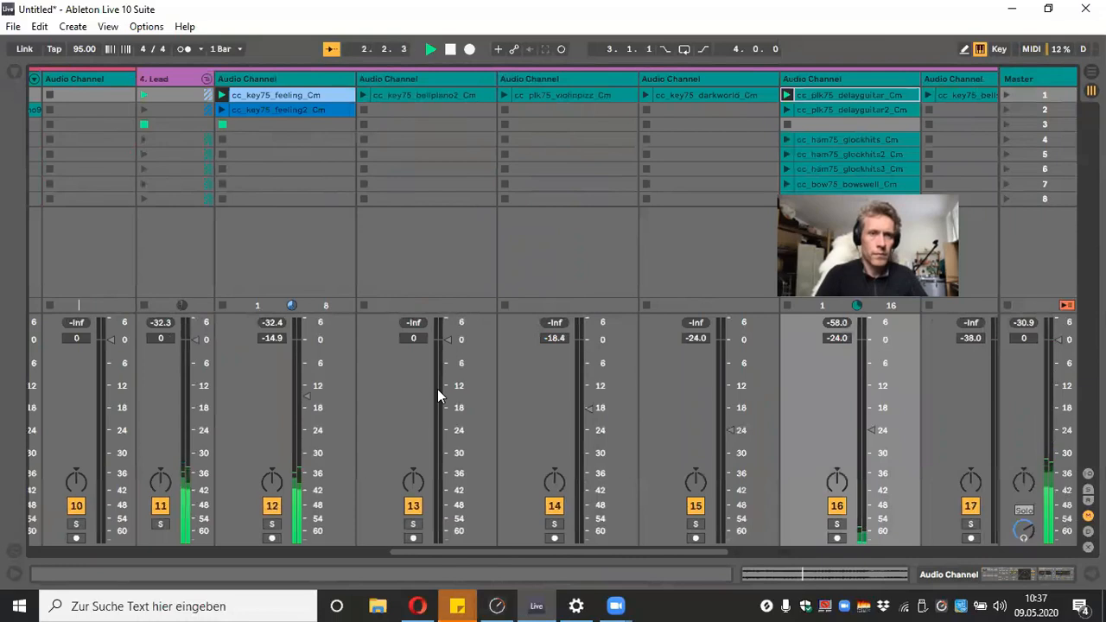
Set the Fade macro of track 16's Knob 1 Fade to Grey rack to 0 while the delay guitar plays
{"action": "scroll", "coordinate": [437, 389], "scroll_direction": "right", "scroll_amount": 3}
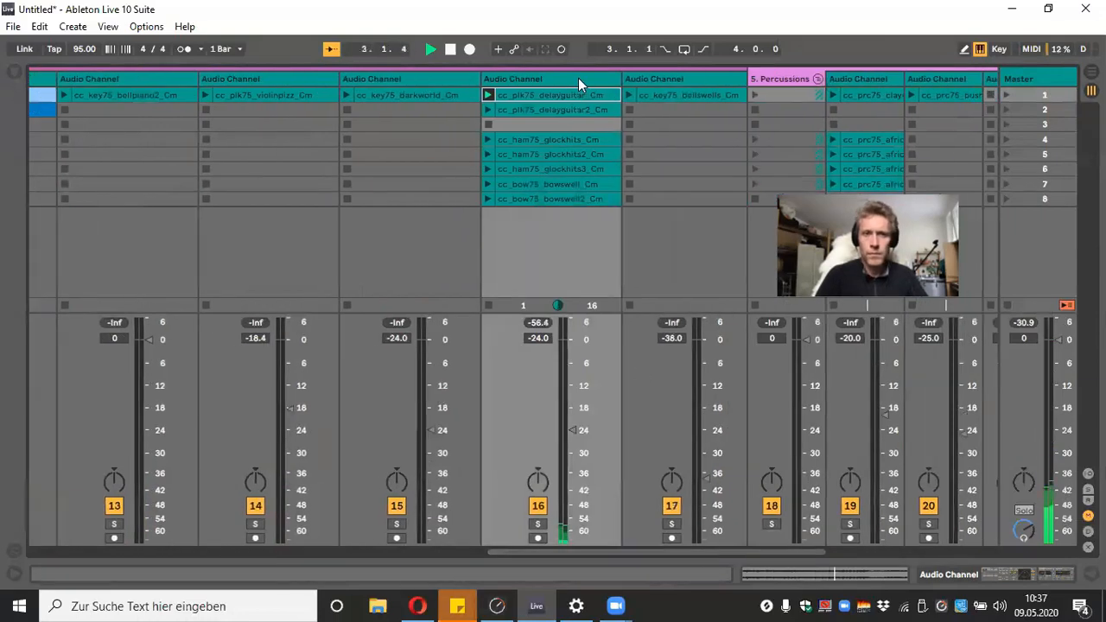
{"action": "double_click", "coordinate": [579, 78]}
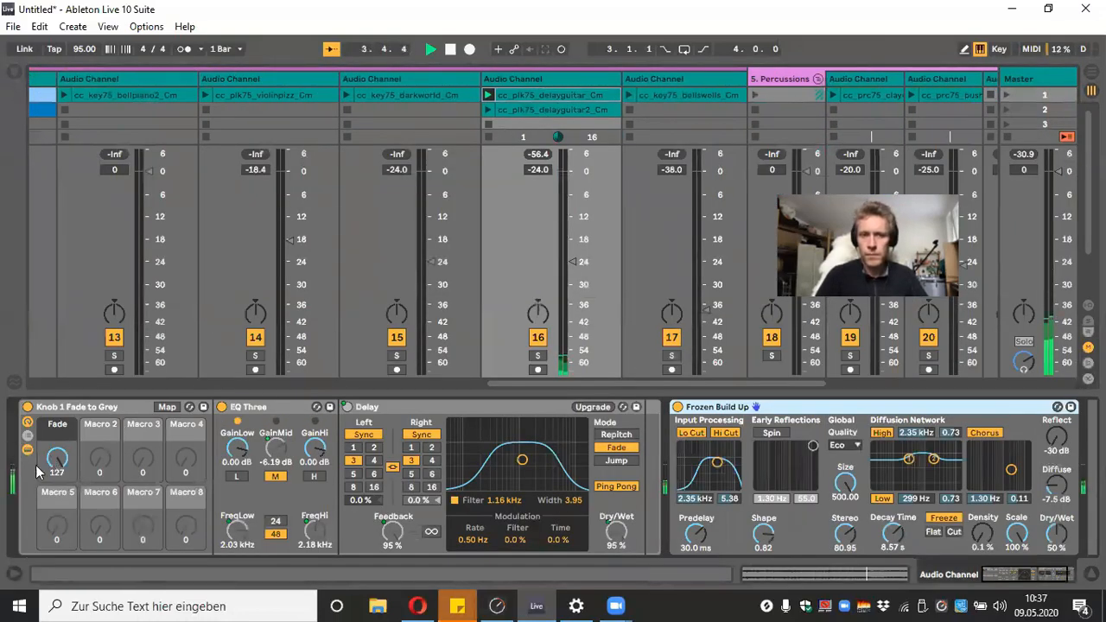
{"action": "left_click_drag", "start_coordinate": [57, 460], "coordinate": [57, 571]}
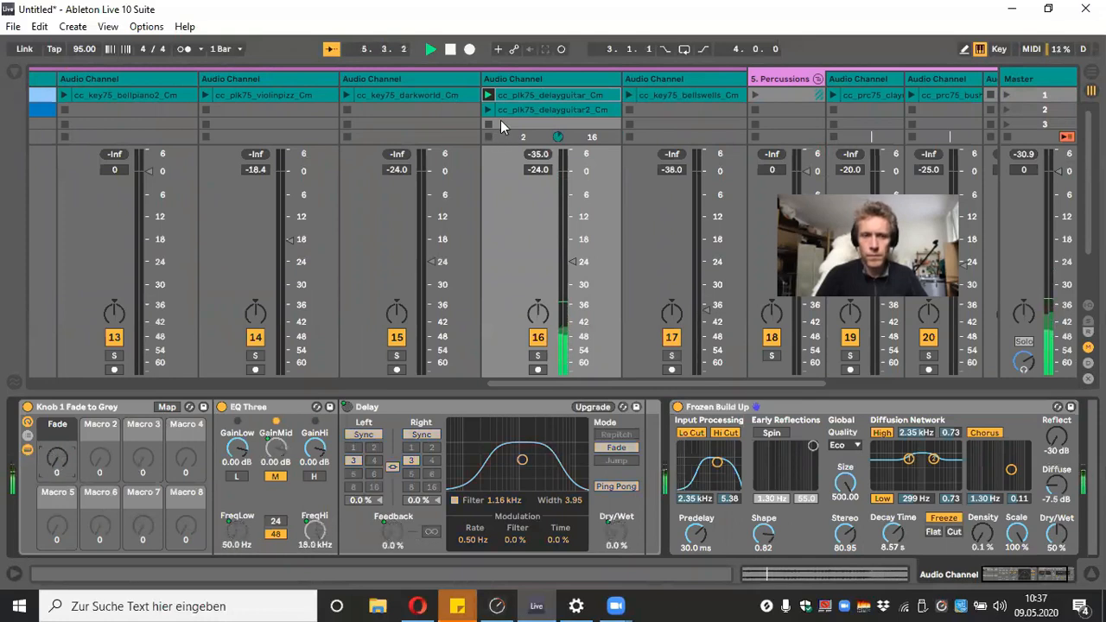
Audition cc_plk75_delayguitar2_Cm against cc_plk75_delayguitar_Cm with the waveform shown, ending on the first clip and stopping playback
{"action": "double_click", "coordinate": [561, 91]}
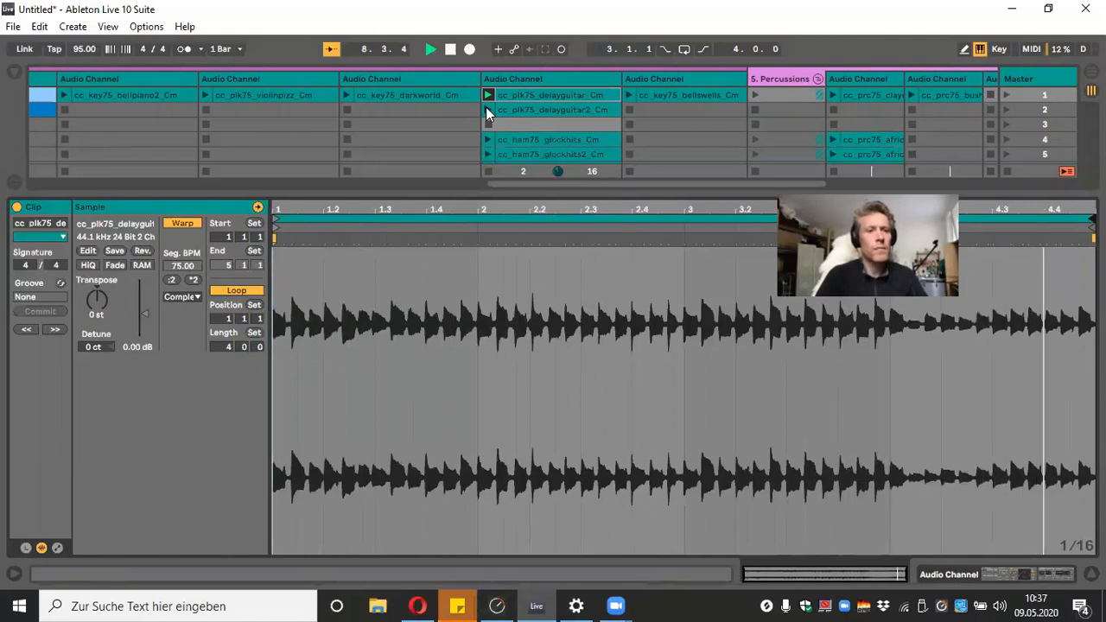
{"action": "left_click", "coordinate": [487, 109]}
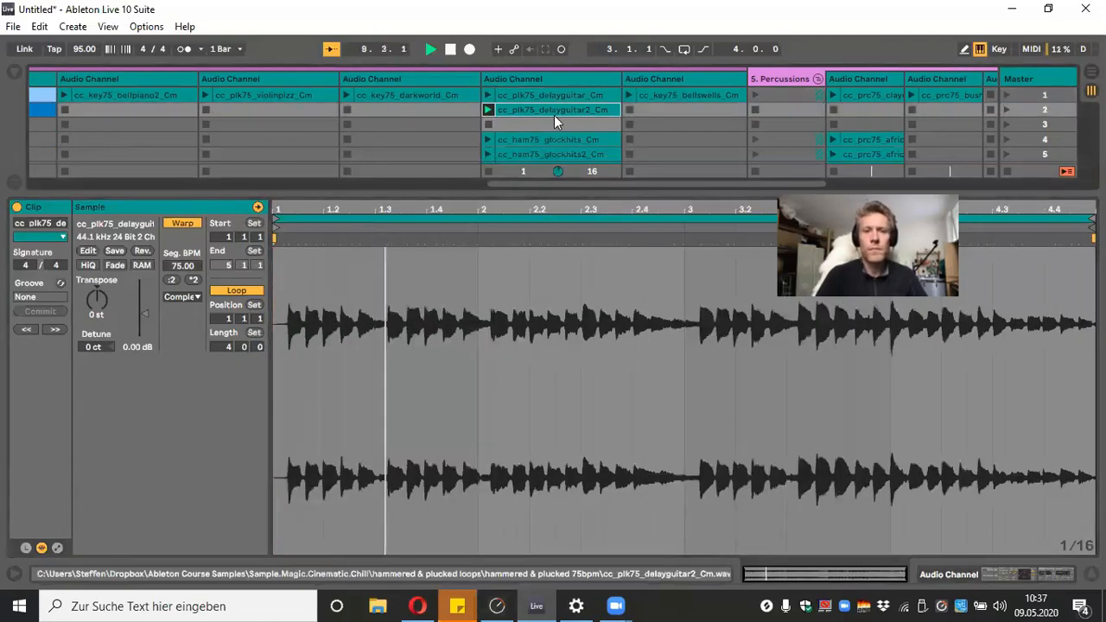
{"action": "left_click", "coordinate": [487, 96]}
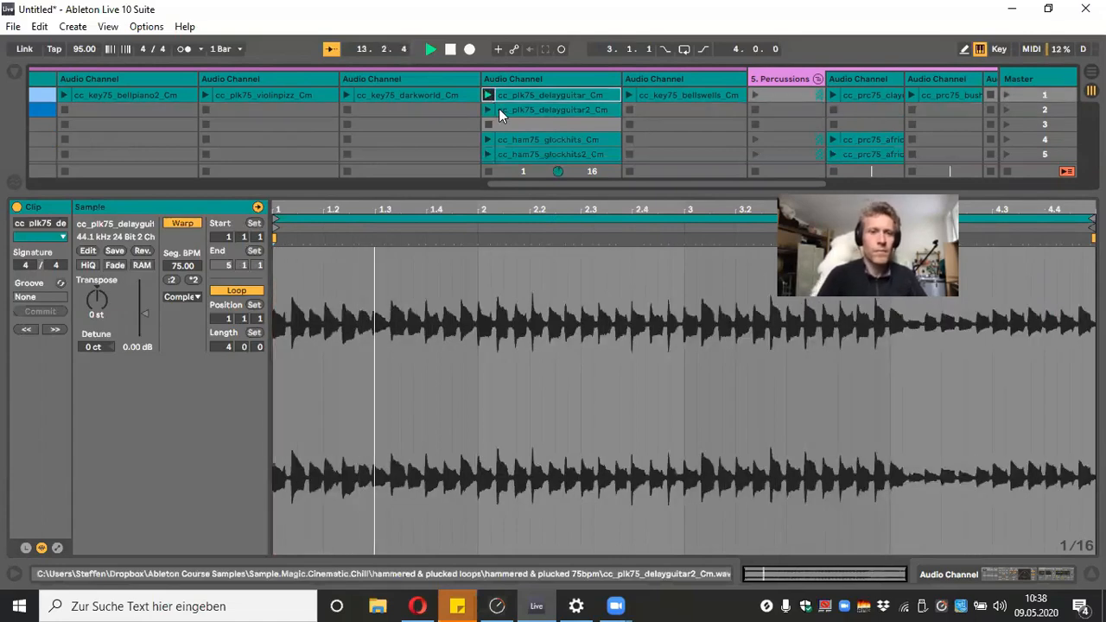
{"action": "left_click", "coordinate": [448, 50]}
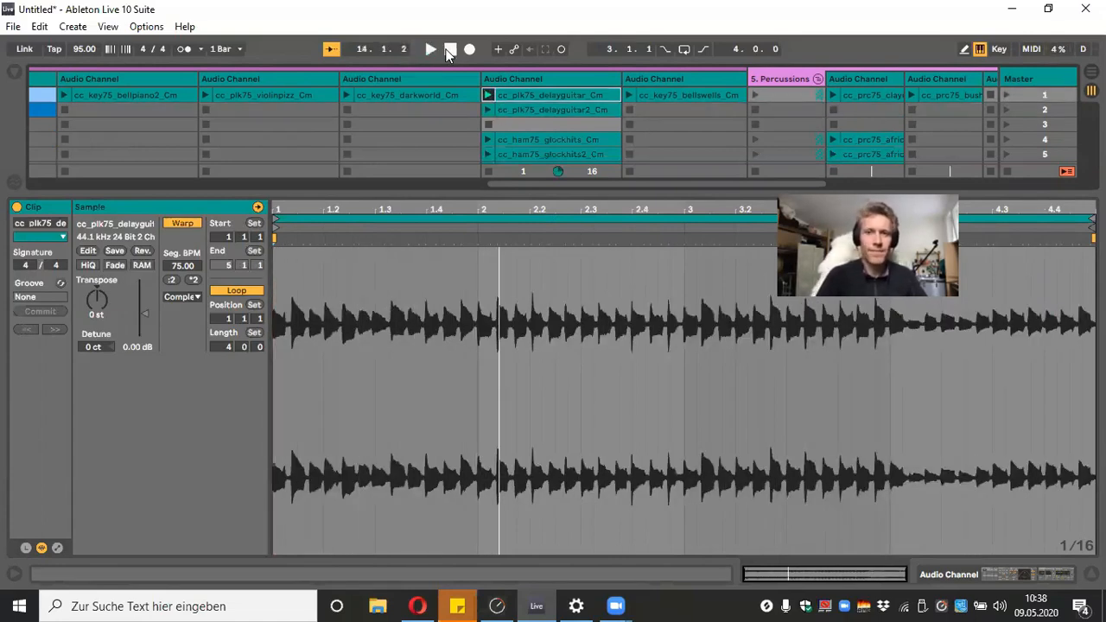
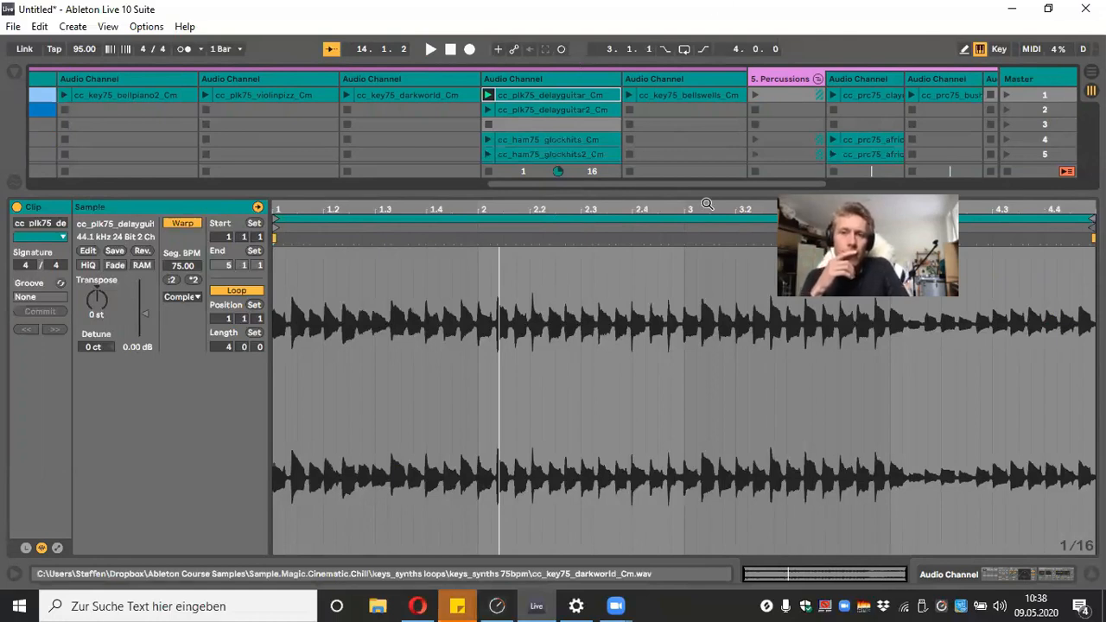
Compare the waveforms of the two delay guitar clips on track 16 by selecting them alternately
{"action": "left_click", "coordinate": [580, 110]}
{"action": "left_click", "coordinate": [583, 96]}
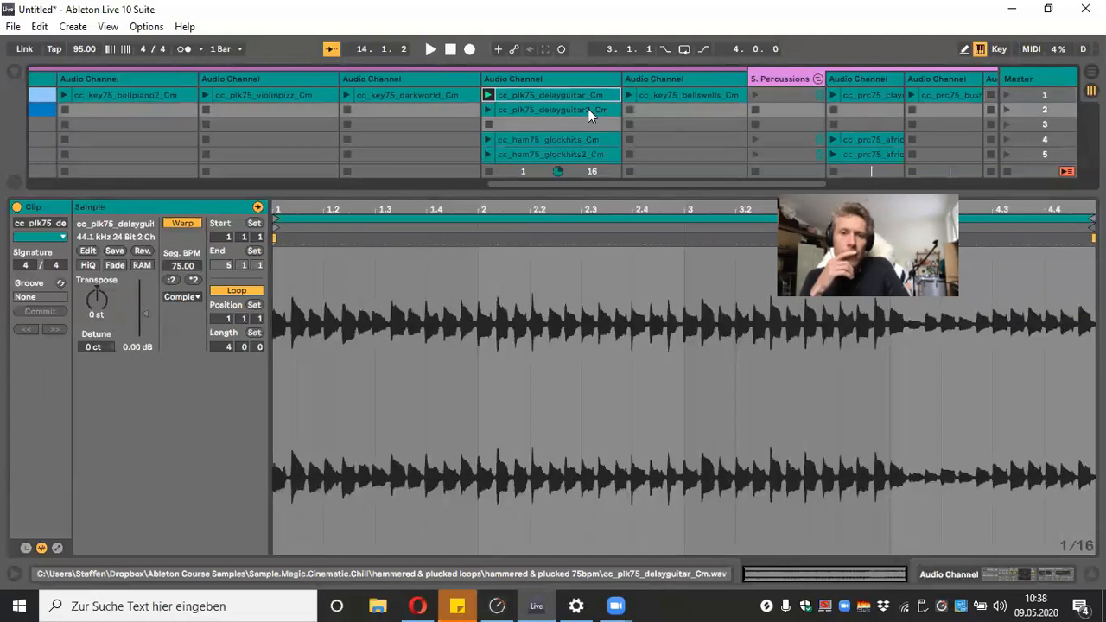
{"action": "left_click", "coordinate": [590, 111]}
{"action": "left_click", "coordinate": [590, 94]}
{"action": "left_click", "coordinate": [590, 107]}
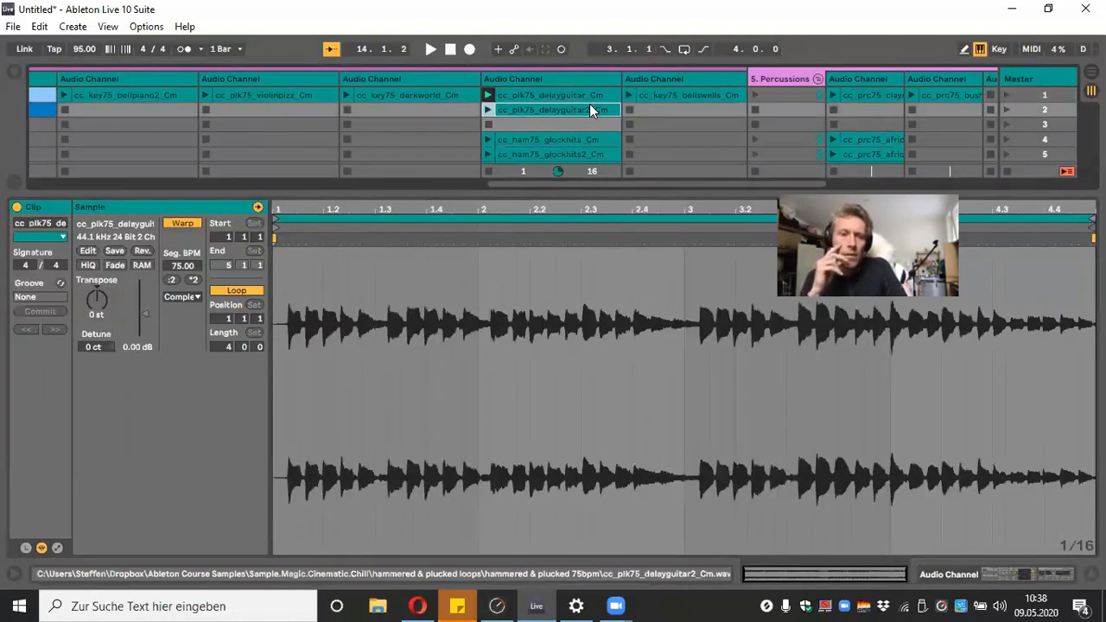
{"action": "left_click", "coordinate": [578, 97]}
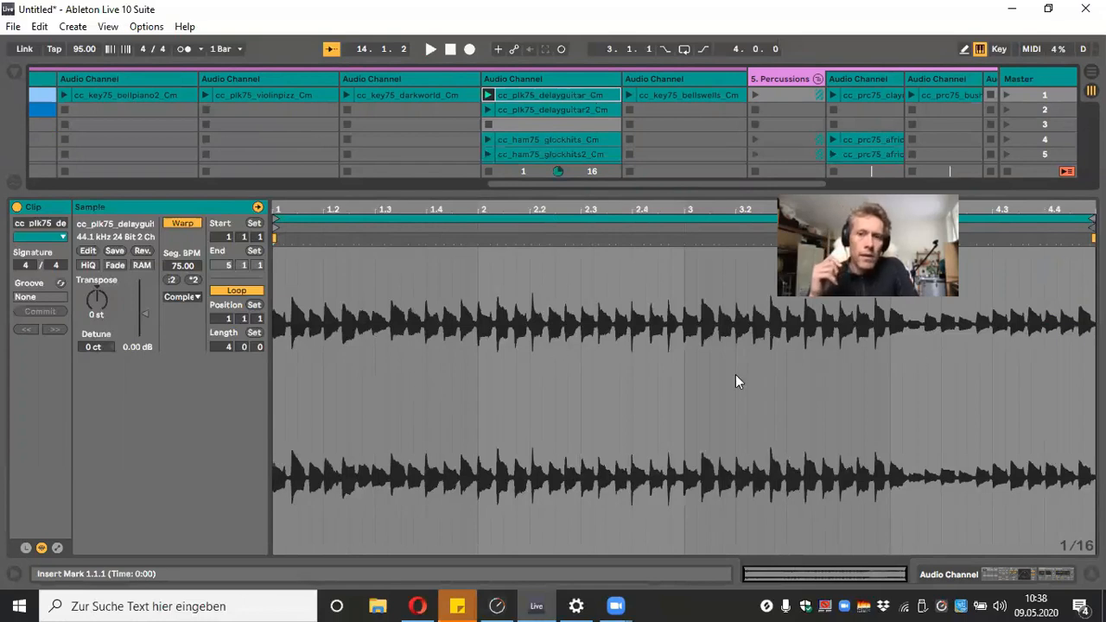
Solo track 16 and launch its cc_ham75_glockhits_Cm clip
{"action": "double_click", "coordinate": [579, 78]}
{"action": "left_click", "coordinate": [578, 78]}
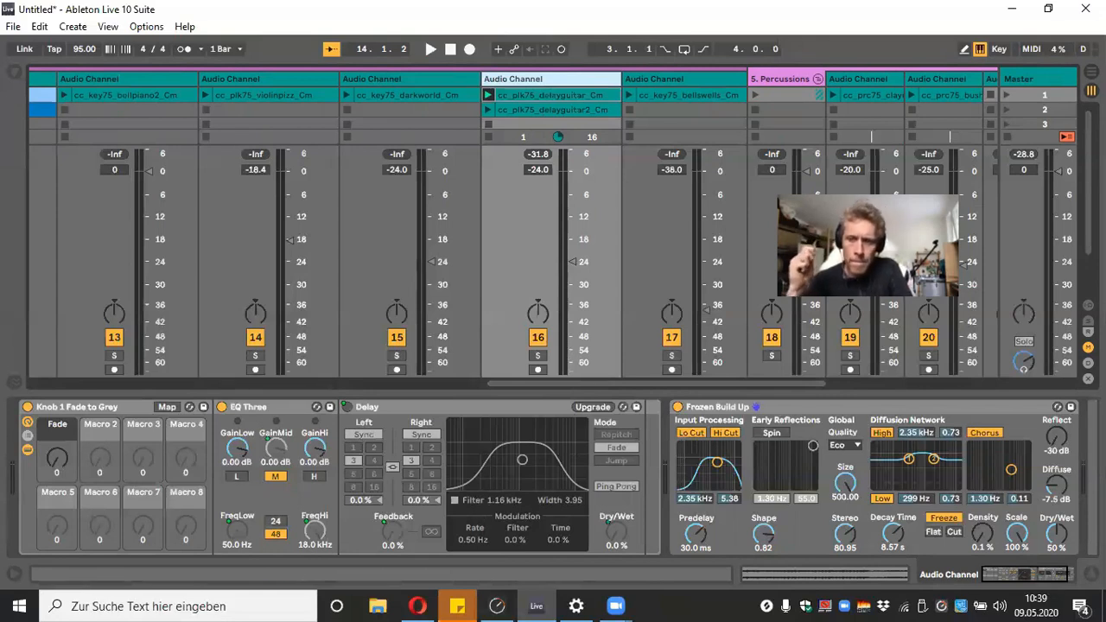
{"action": "key", "text": "ctrl+alt+l"}
{"action": "left_click", "coordinate": [537, 524]}
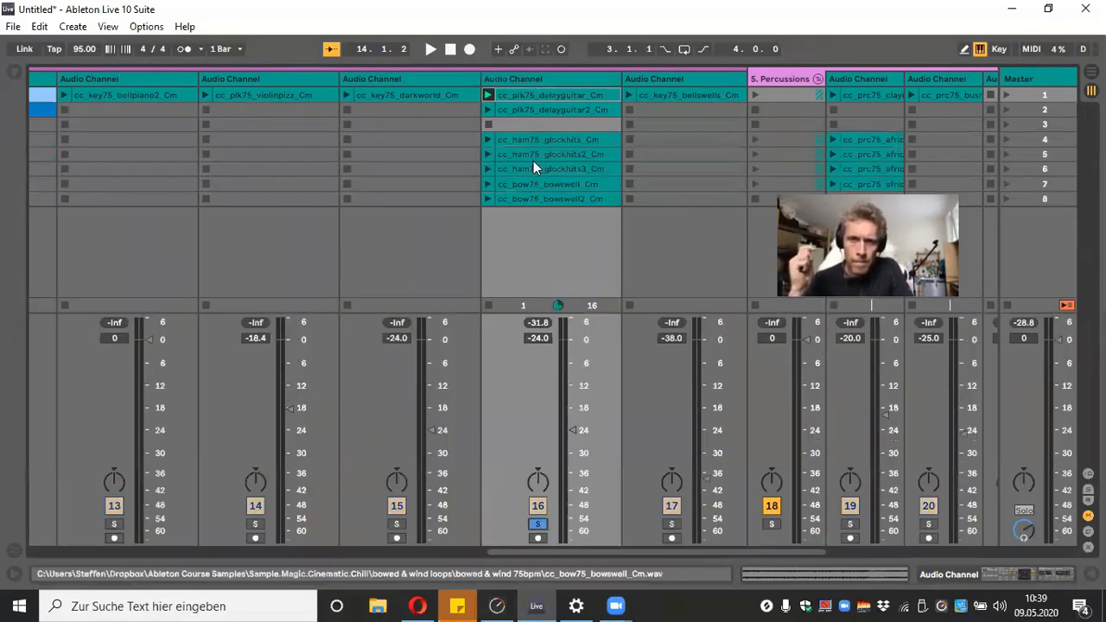
{"action": "left_click", "coordinate": [487, 139]}
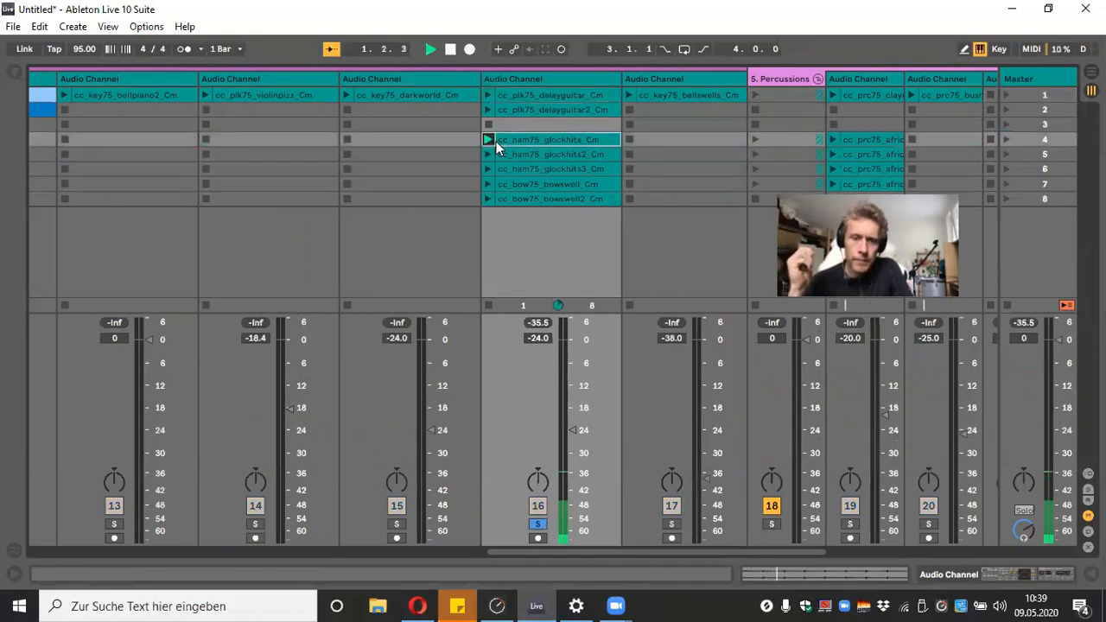
Audition the glockhits clip with the rack's Fade macro raised to 51, unsolo track 16 and return Fade to 0
{"action": "double_click", "coordinate": [566, 76]}
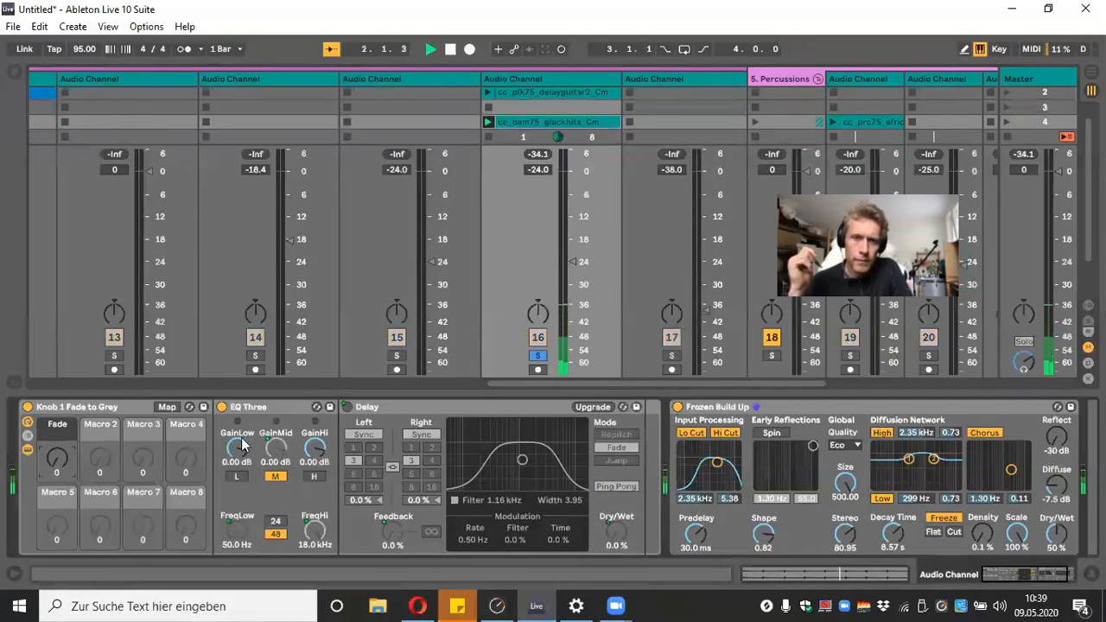
{"action": "left_click_drag", "start_coordinate": [57, 459], "coordinate": [57, 415]}
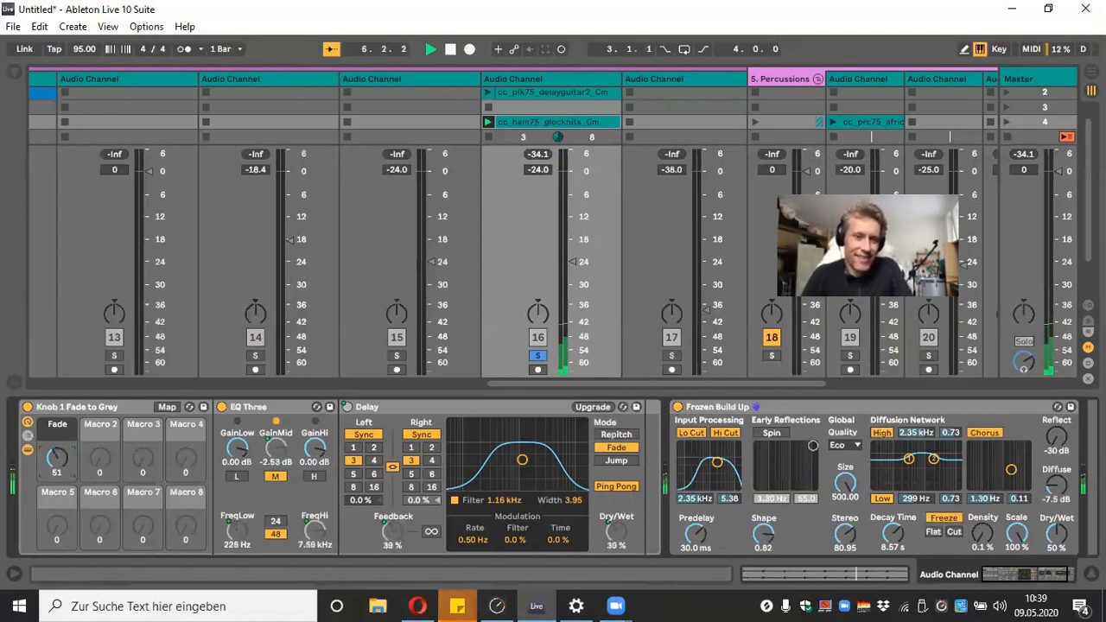
{"action": "left_click", "coordinate": [537, 356]}
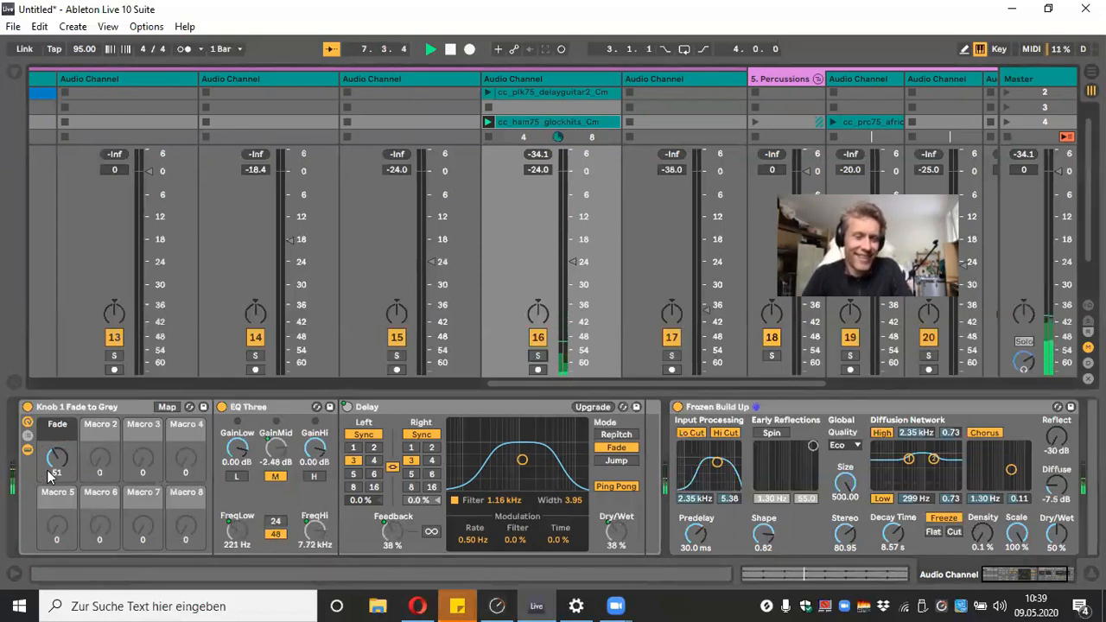
{"action": "left_click_drag", "start_coordinate": [57, 465], "coordinate": [57, 496]}
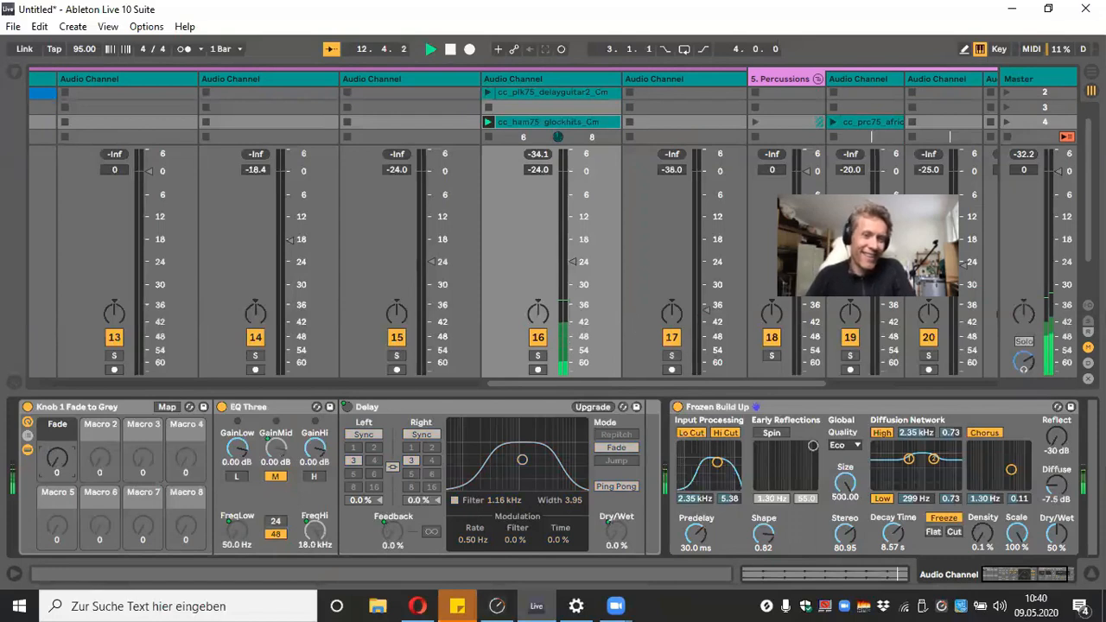
Hide the device view and launch cc_ham75_glockhits2_Cm on track 16
{"action": "key", "text": "ctrl+alt+l"}
{"action": "left_click", "coordinate": [489, 153]}
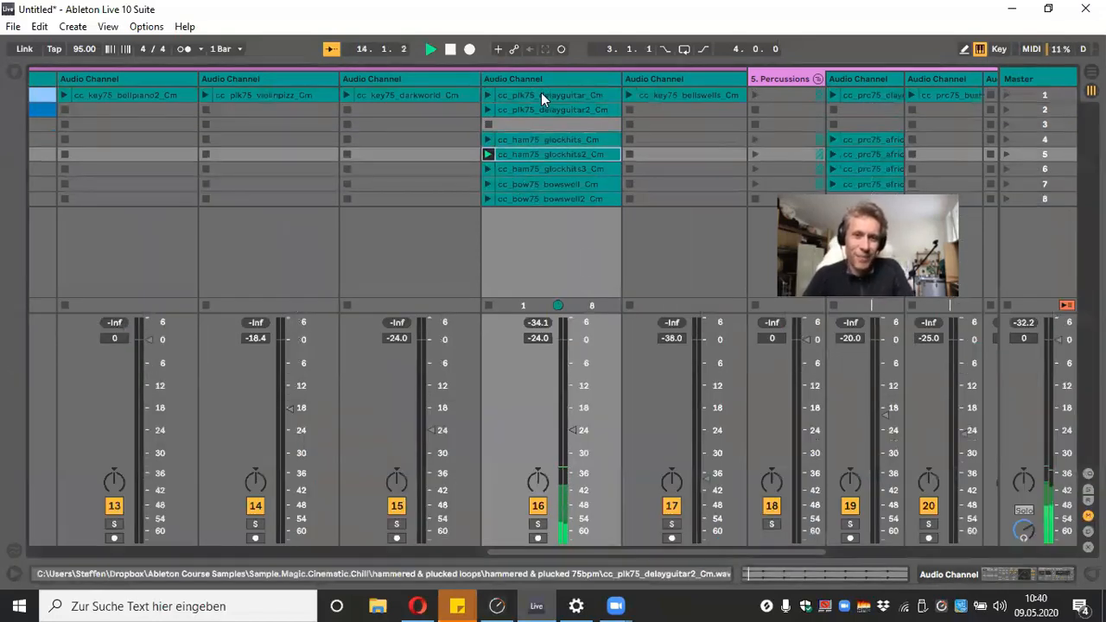
Check the Fade macro in track 16's effect chain and hide the device view again
{"action": "double_click", "coordinate": [545, 78]}
{"action": "mouse_move", "coordinate": [50, 464]}
{"action": "left_mouse_down"}
{"action": "mouse_move", "coordinate": [50, 431]}
{"action": "mouse_move", "coordinate": [59, 463]}
{"action": "left_mouse_up"}
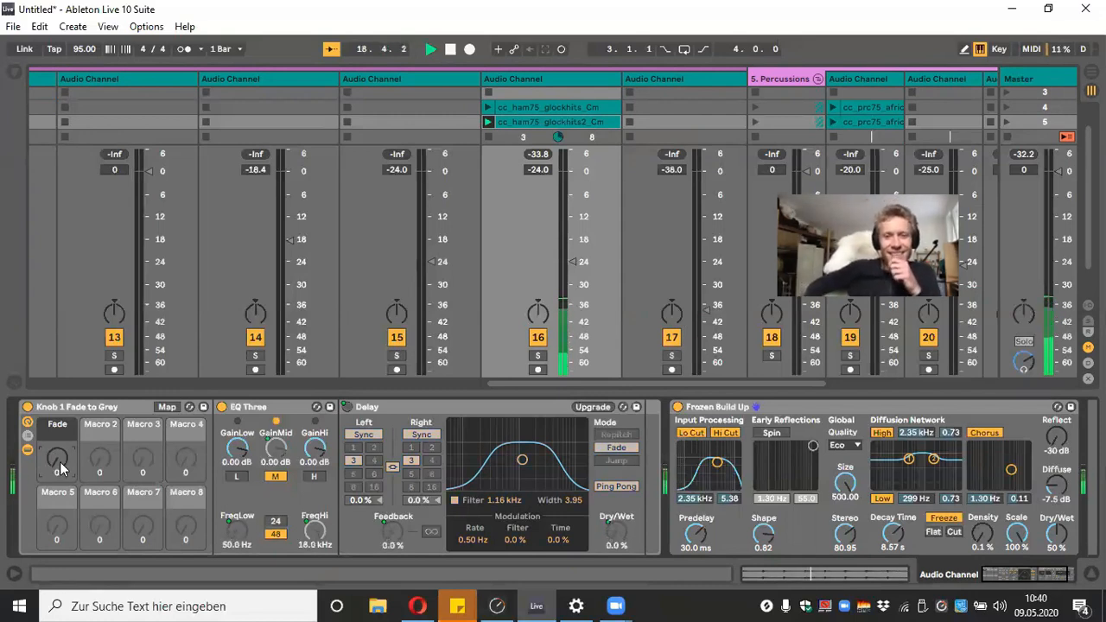
{"action": "left_click", "coordinate": [1092, 574]}
{"action": "left_click", "coordinate": [1092, 574]}
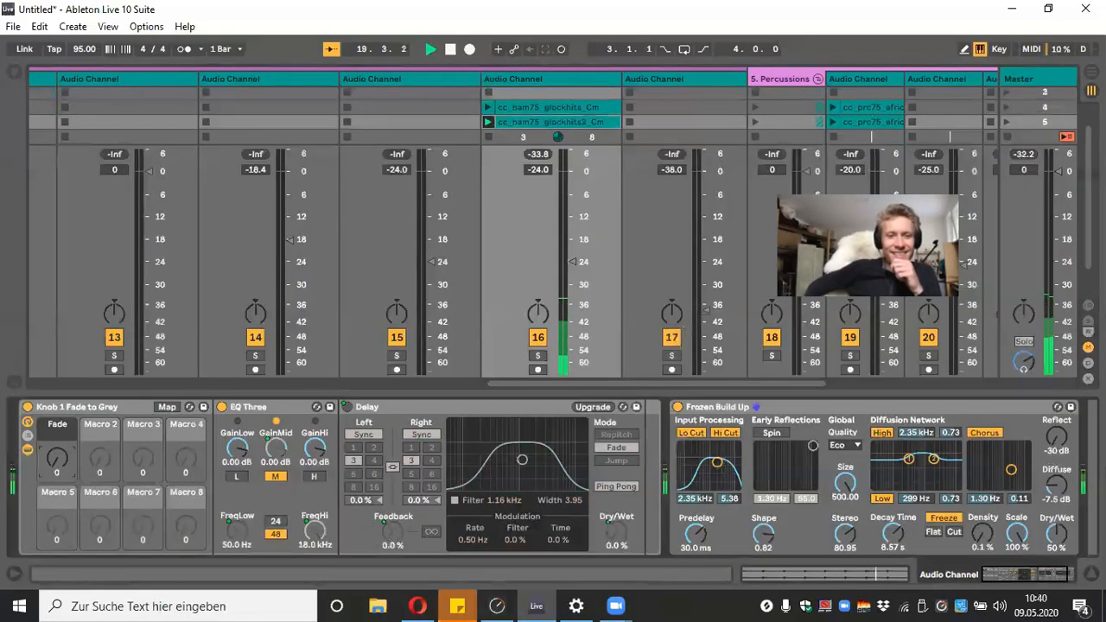
{"action": "left_click", "coordinate": [1092, 574]}
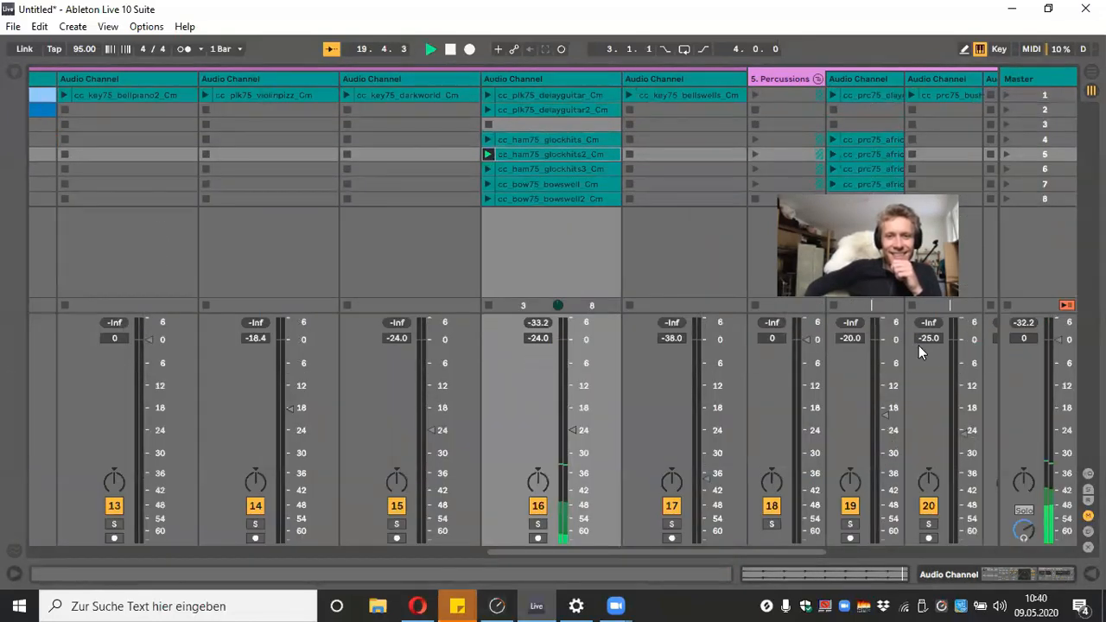
Duplicate track 16 with its clips and launch cc_plk75_delayguitar_Cm on the copy
{"action": "right_click", "coordinate": [556, 77]}
{"action": "left_click", "coordinate": [608, 110]}
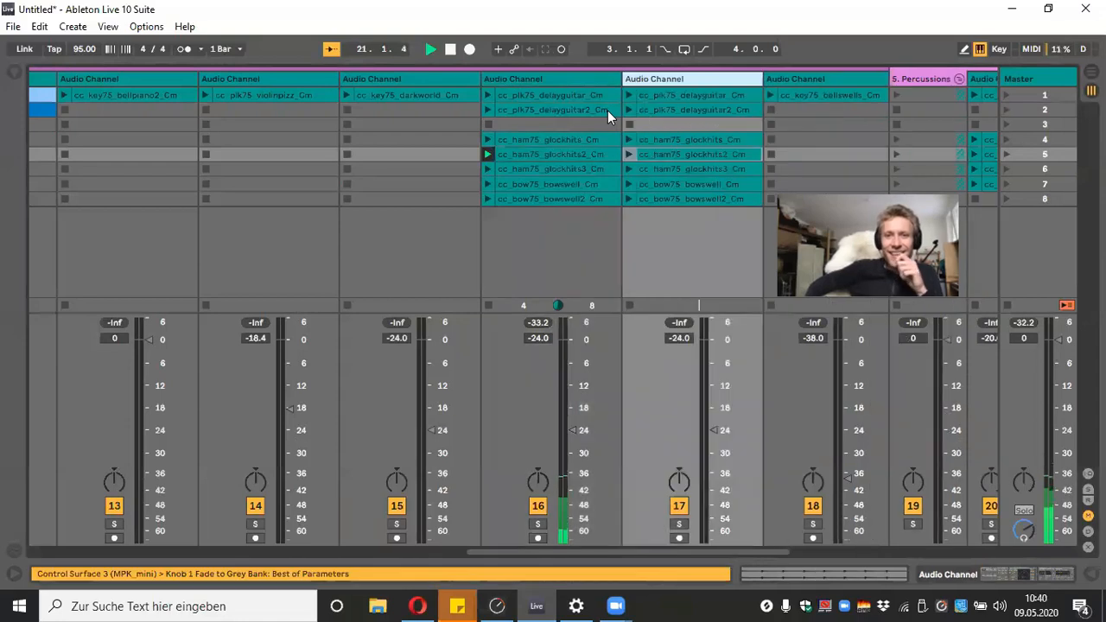
{"action": "left_click", "coordinate": [628, 96]}
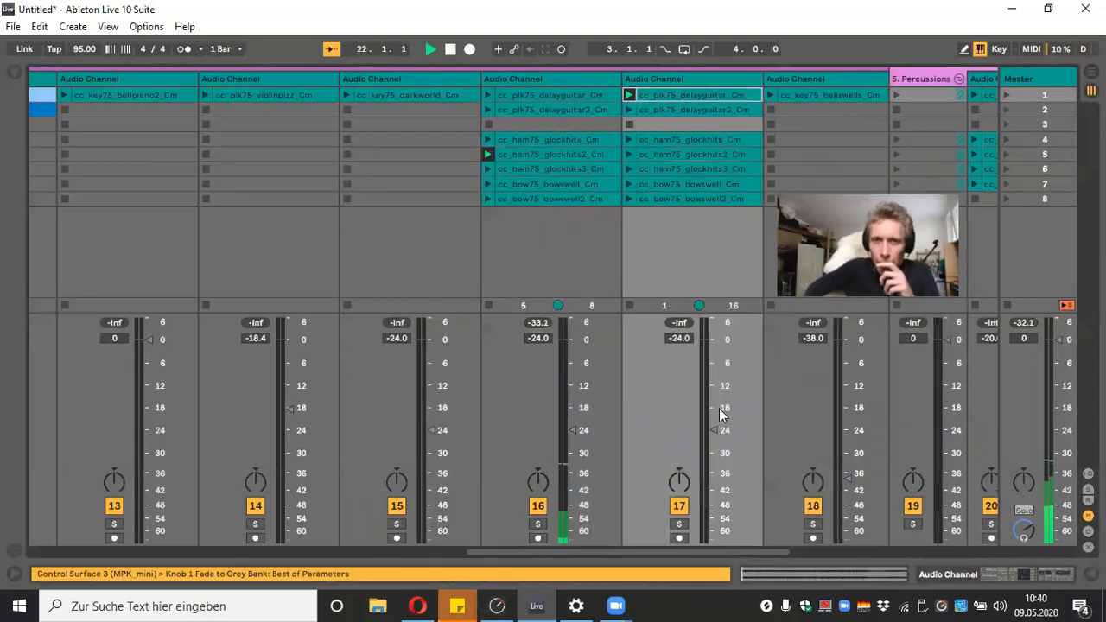
Lower track 17's volume to -26.3 dB and display its effect chain
{"action": "left_click_drag", "start_coordinate": [716, 426], "coordinate": [716, 441]}
{"action": "left_click", "coordinate": [663, 81]}
{"action": "double_click", "coordinate": [664, 81]}
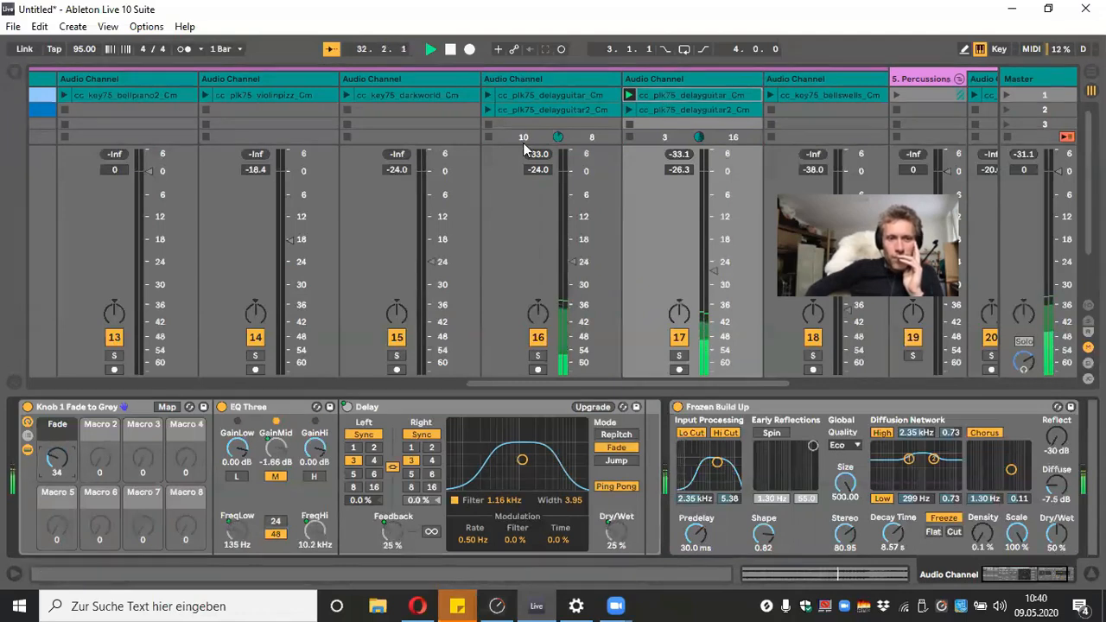
Launch cc_ham75_glockhits_Cm on track 16 and raise that track's volume to -10.0 dB
{"action": "scroll", "coordinate": [532, 125], "scroll_direction": "down", "scroll_amount": 2}
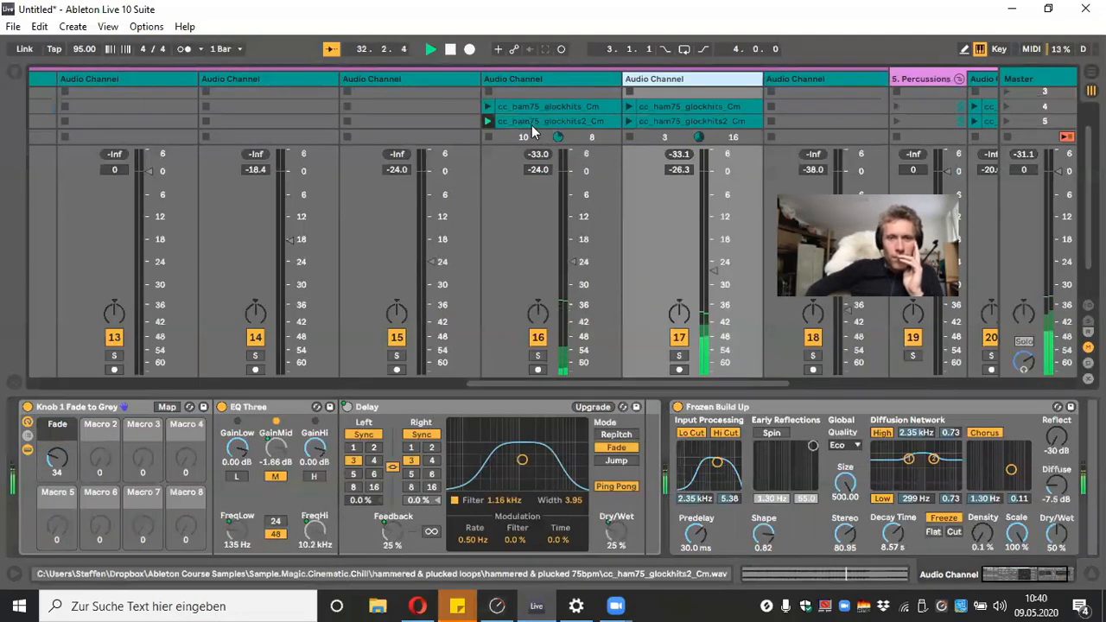
{"action": "left_click", "coordinate": [488, 107]}
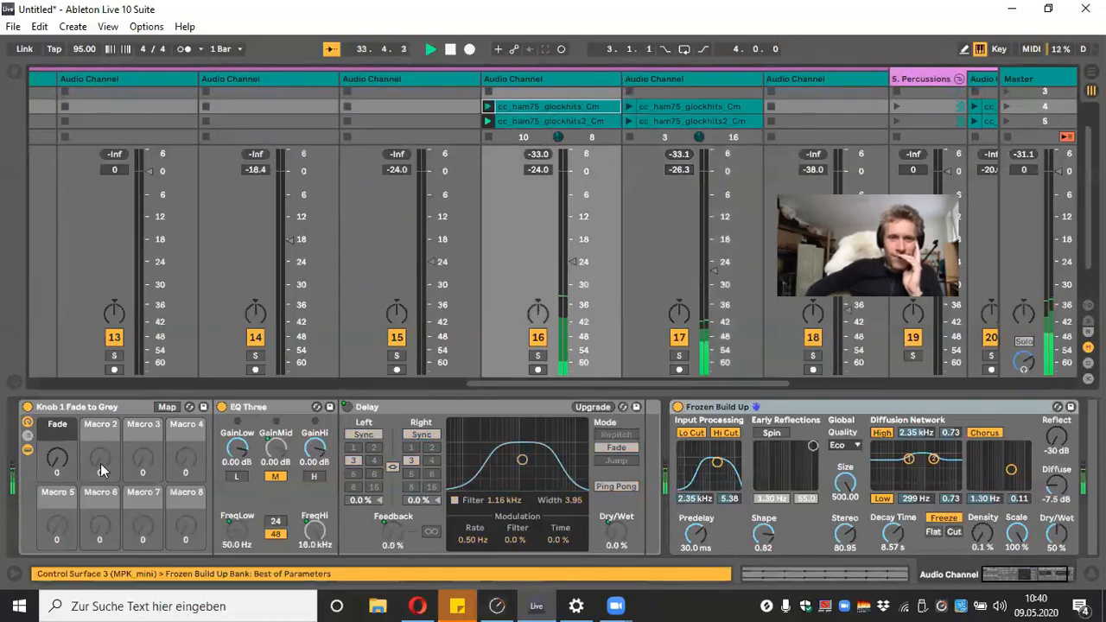
{"action": "scroll", "coordinate": [646, 139], "scroll_direction": "up", "scroll_amount": 2}
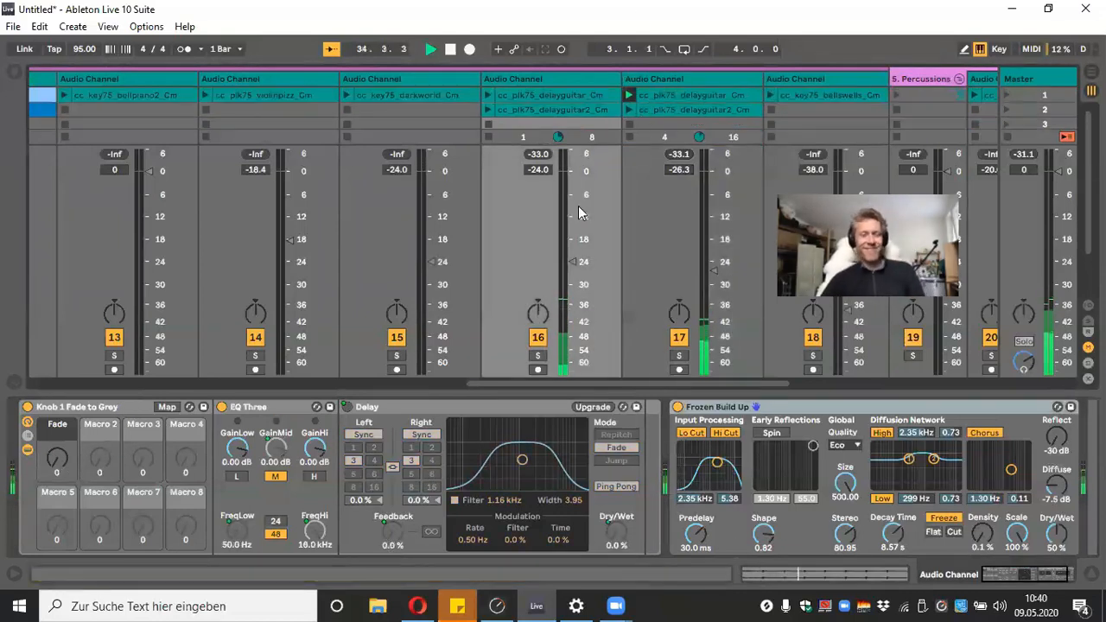
{"action": "left_click_drag", "start_coordinate": [578, 254], "coordinate": [575, 211]}
Audition cc_plk75_delayguitar2_Cm on track 17, stop playback and hide the device view
{"action": "left_click", "coordinate": [630, 110]}
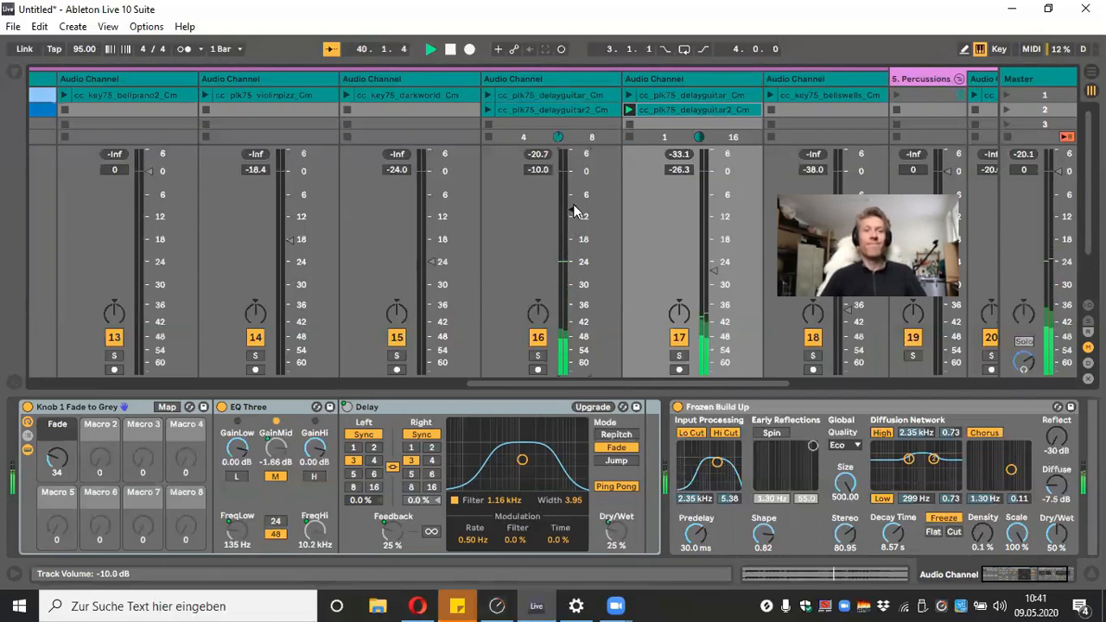
{"action": "left_click", "coordinate": [450, 51]}
{"action": "key", "text": "ctrl+alt+l"}
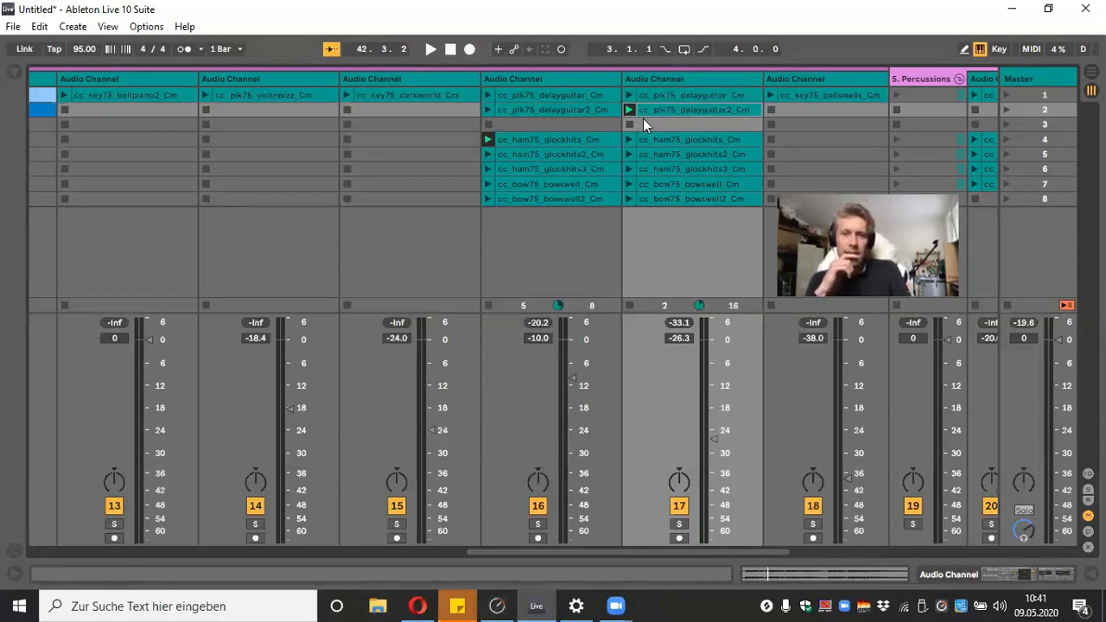
Examine the clips and levels of all track groups, from Drums through to Ambience & FX
{"action": "scroll", "coordinate": [606, 401], "scroll_direction": "right", "scroll_amount": 5}
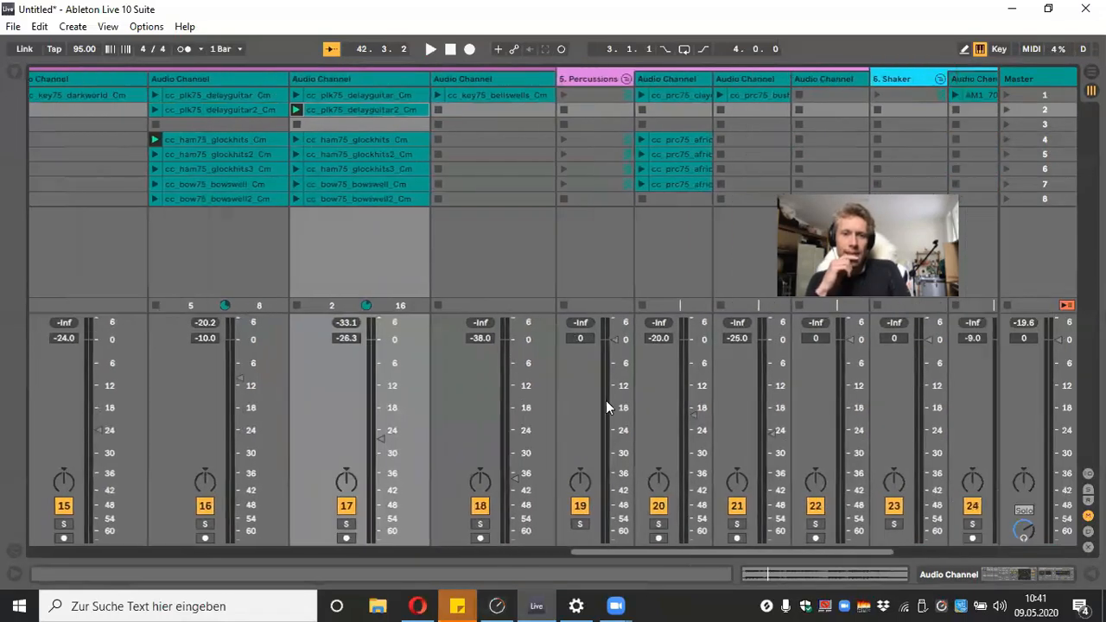
{"action": "scroll", "coordinate": [606, 400], "scroll_direction": "left", "scroll_amount": 3}
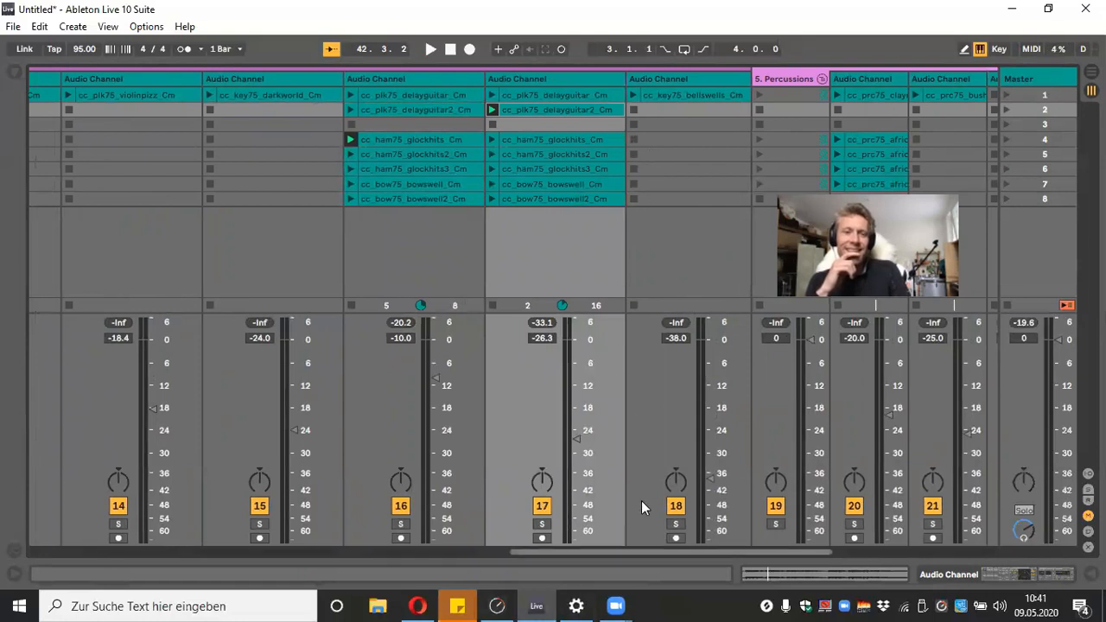
{"action": "scroll", "coordinate": [642, 501], "scroll_direction": "right", "scroll_amount": 3}
{"action": "scroll", "coordinate": [641, 502], "scroll_direction": "right", "scroll_amount": 5}
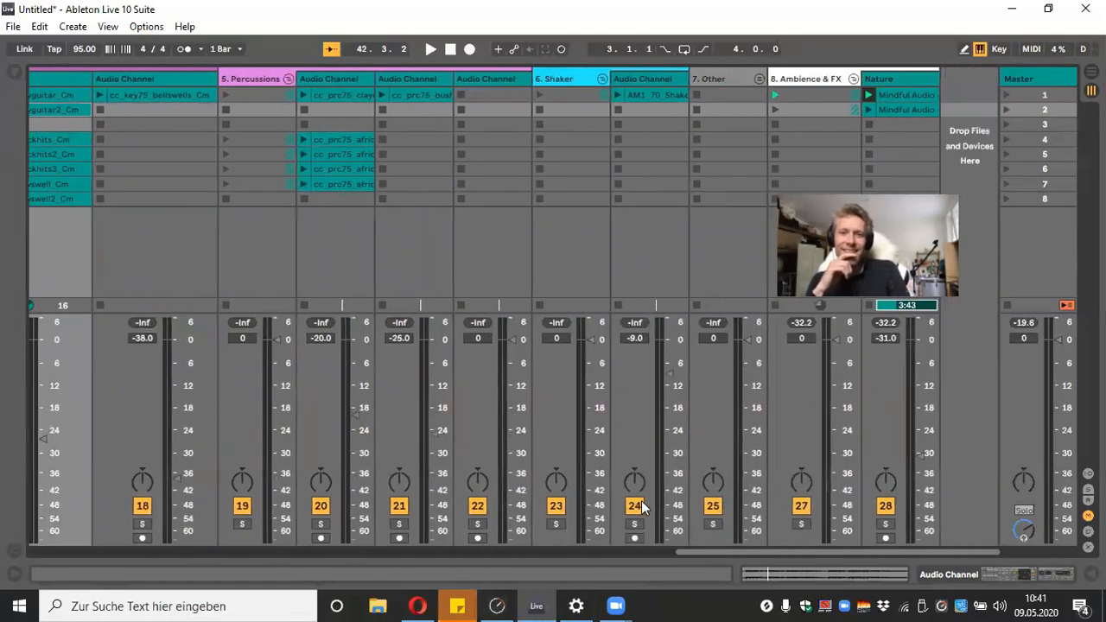
{"action": "scroll", "coordinate": [641, 504], "scroll_direction": "left", "scroll_amount": 3}
{"action": "scroll", "coordinate": [642, 505], "scroll_direction": "left", "scroll_amount": 5}
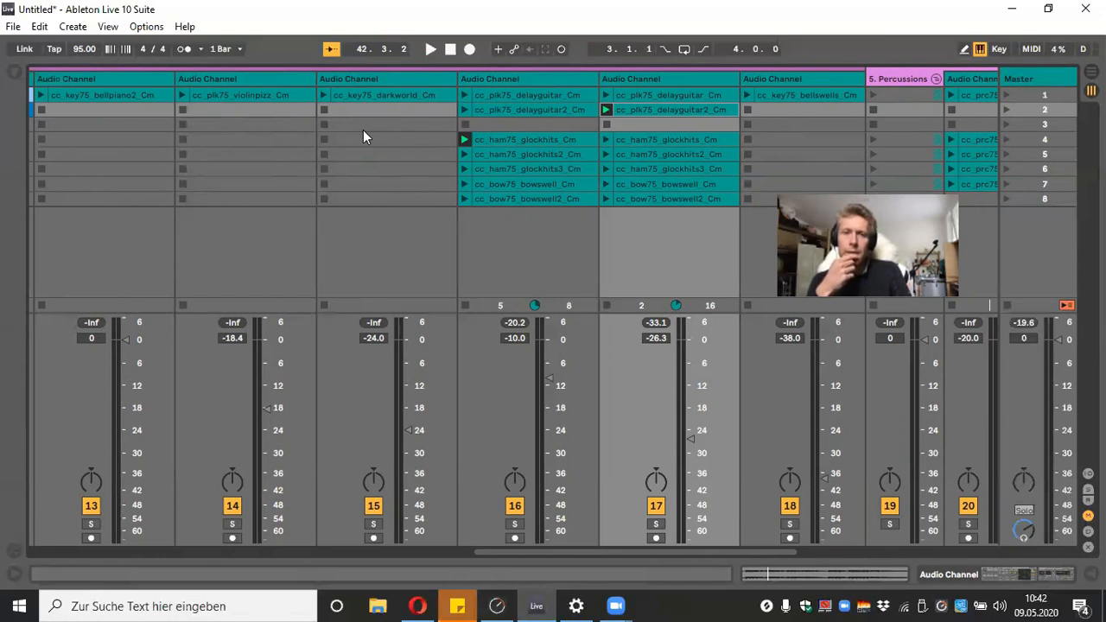
{"action": "scroll", "coordinate": [642, 222], "scroll_direction": "right", "scroll_amount": 5}
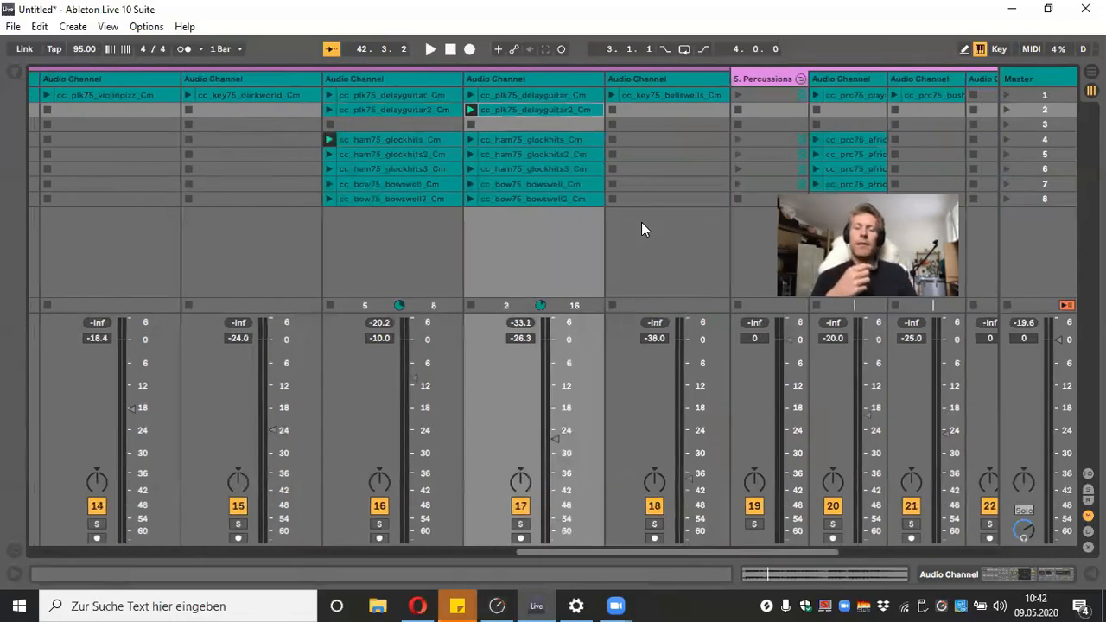
{"action": "mouse_move", "coordinate": [892, 546]}
{"action": "left_mouse_down"}
{"action": "mouse_move", "coordinate": [960, 547]}
{"action": "mouse_move", "coordinate": [874, 554]}
{"action": "mouse_move", "coordinate": [907, 548]}
{"action": "left_mouse_up"}
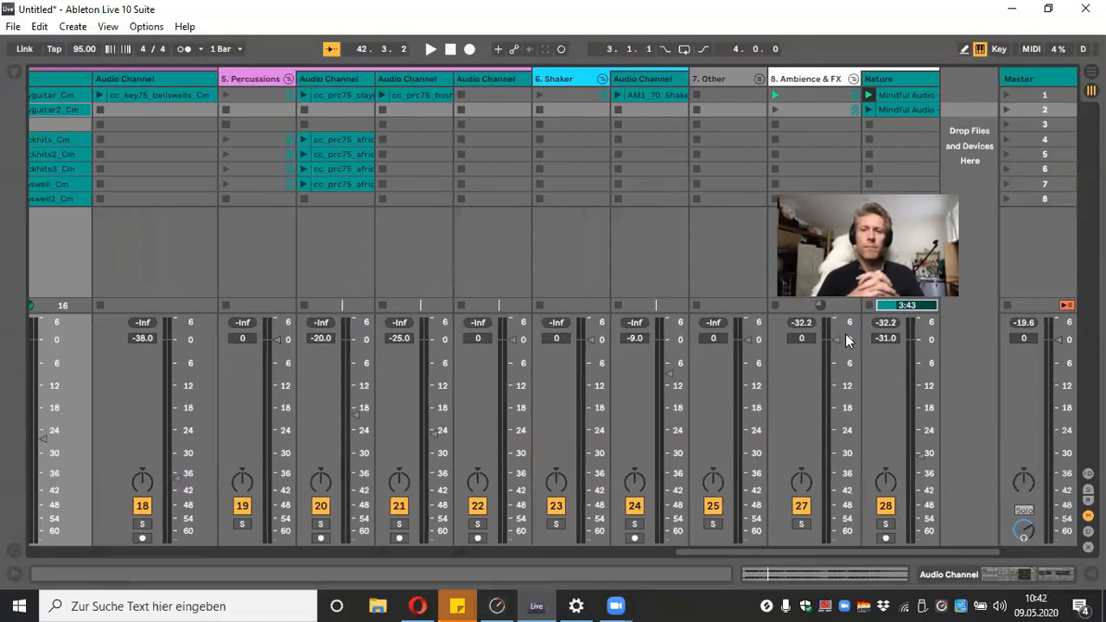
{"action": "scroll", "coordinate": [876, 552], "scroll_direction": "left", "scroll_amount": 15}
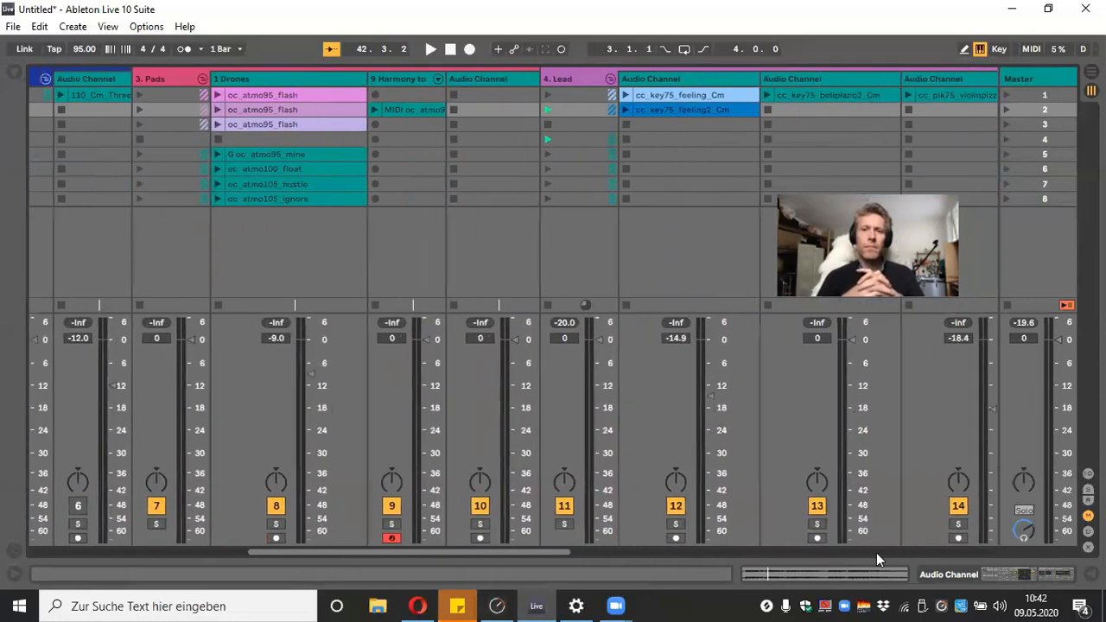
{"action": "scroll", "coordinate": [876, 553], "scroll_direction": "left", "scroll_amount": 6}
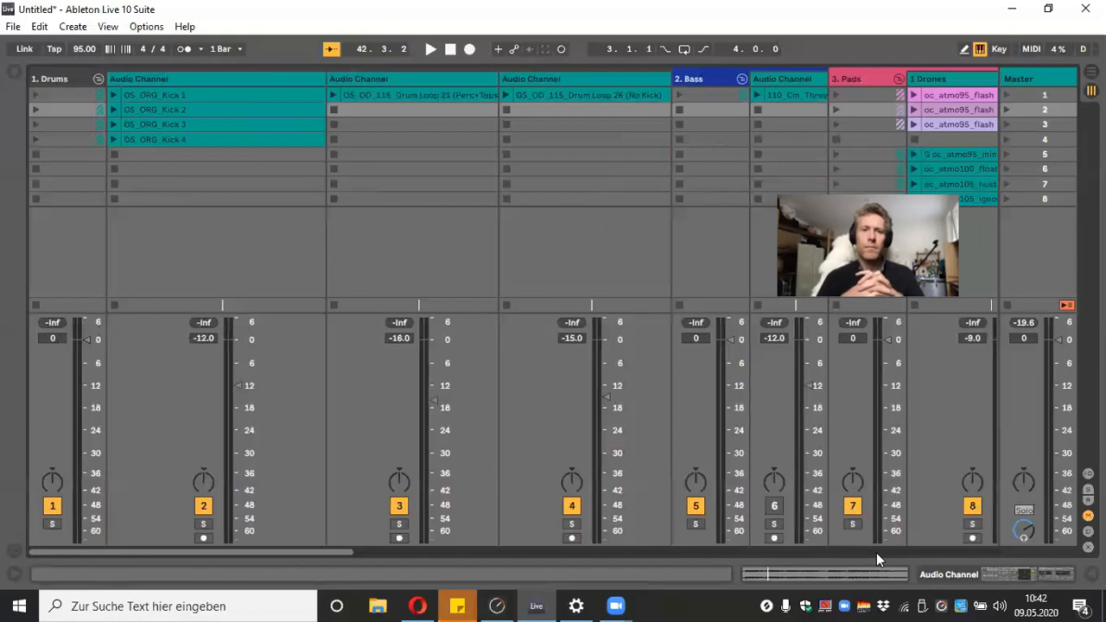
{"action": "scroll", "coordinate": [876, 553], "scroll_direction": "right", "scroll_amount": 18}
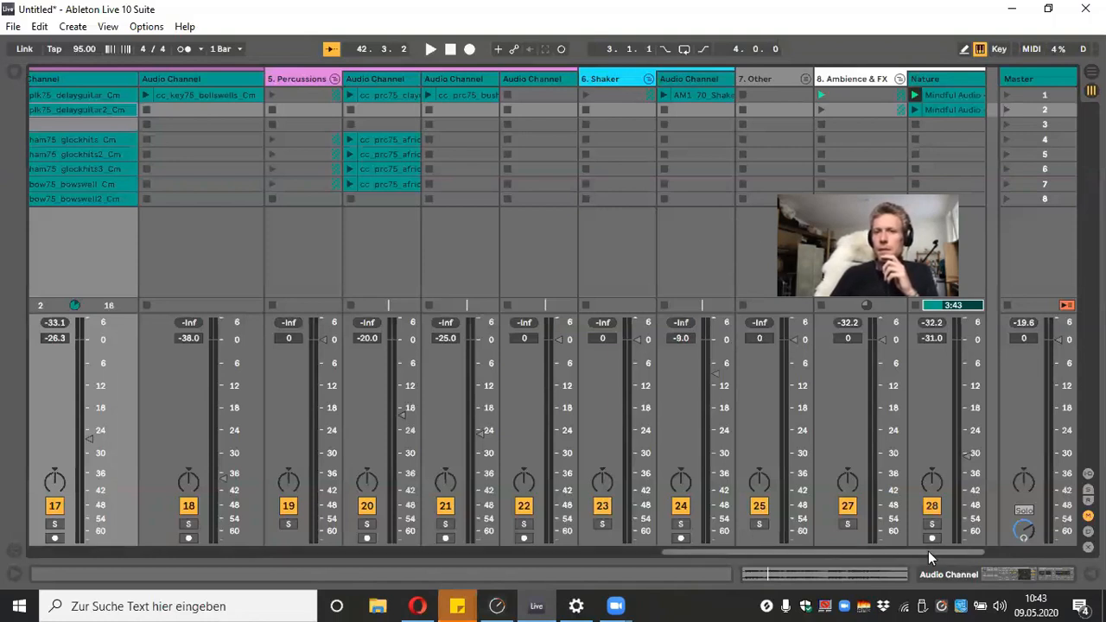
Insert a new audio track after the Nature track in the Ambience & FX group
{"action": "left_click_drag", "start_coordinate": [928, 552], "coordinate": [971, 520]}
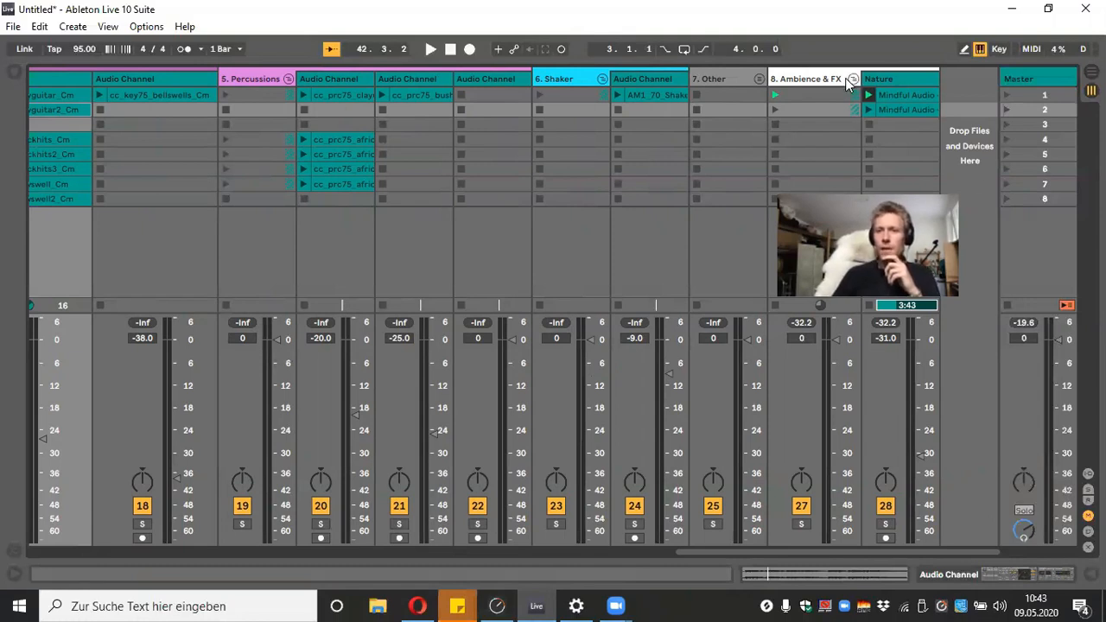
{"action": "left_click", "coordinate": [886, 79]}
{"action": "right_click", "coordinate": [886, 79]}
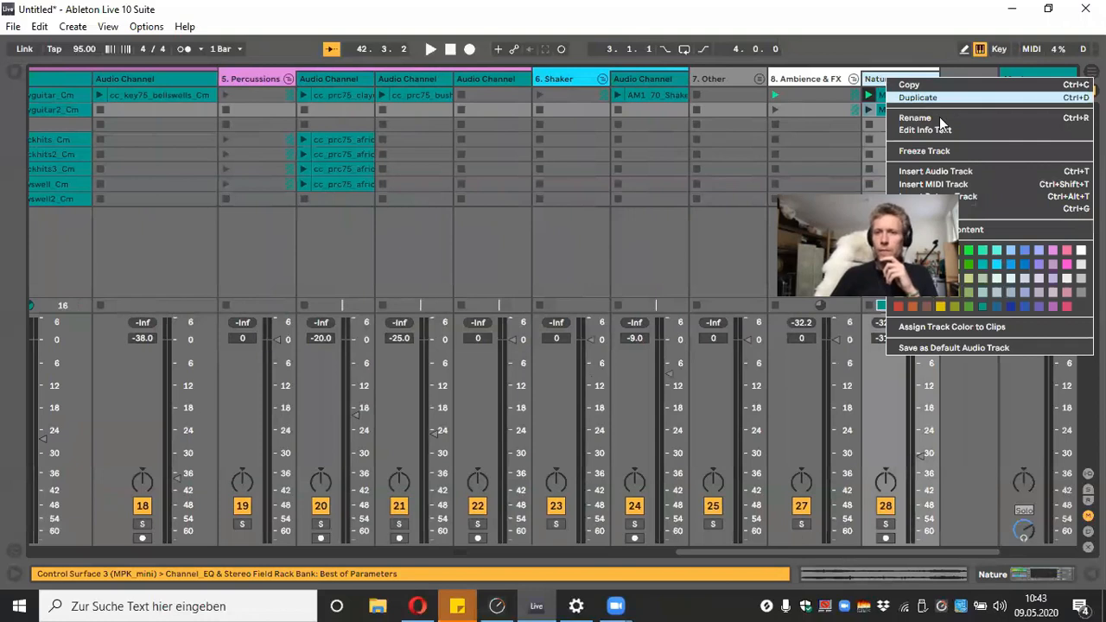
{"action": "left_click", "coordinate": [971, 172]}
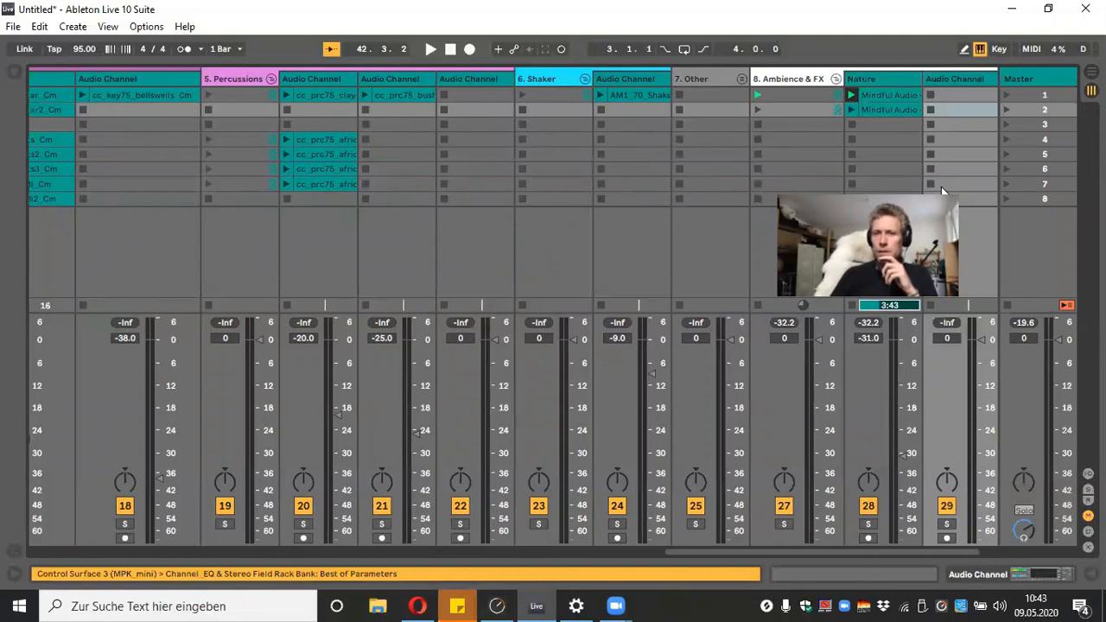
Start playback and show the Ableton Course Samples folder in the browser
{"action": "scroll", "coordinate": [943, 191], "scroll_direction": "right", "scroll_amount": 2}
{"action": "left_click", "coordinate": [431, 50]}
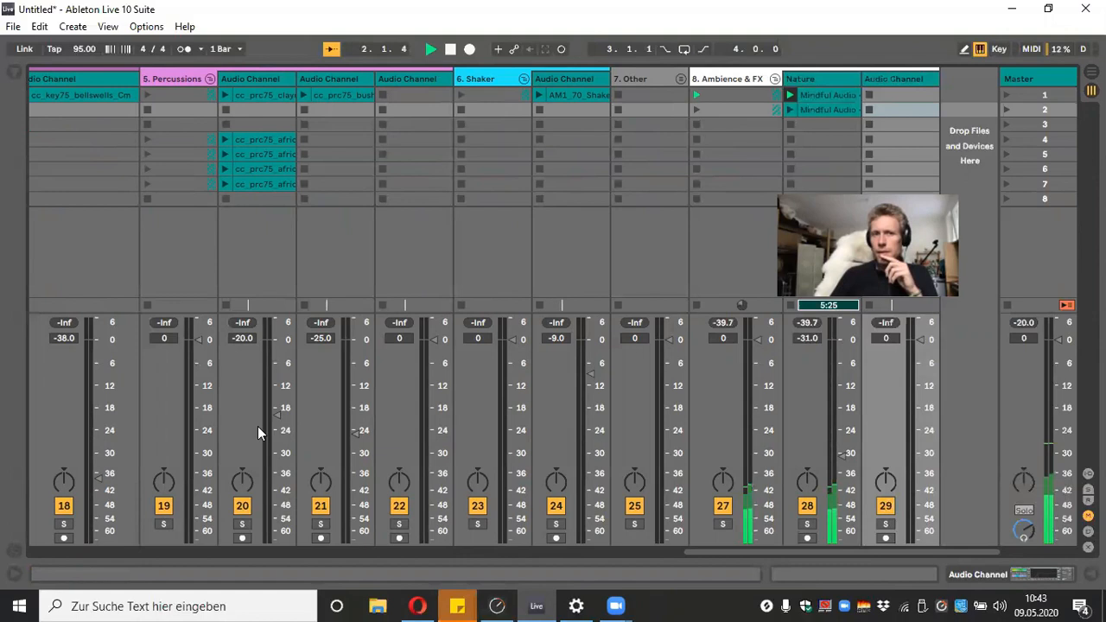
{"action": "left_click", "coordinate": [13, 74]}
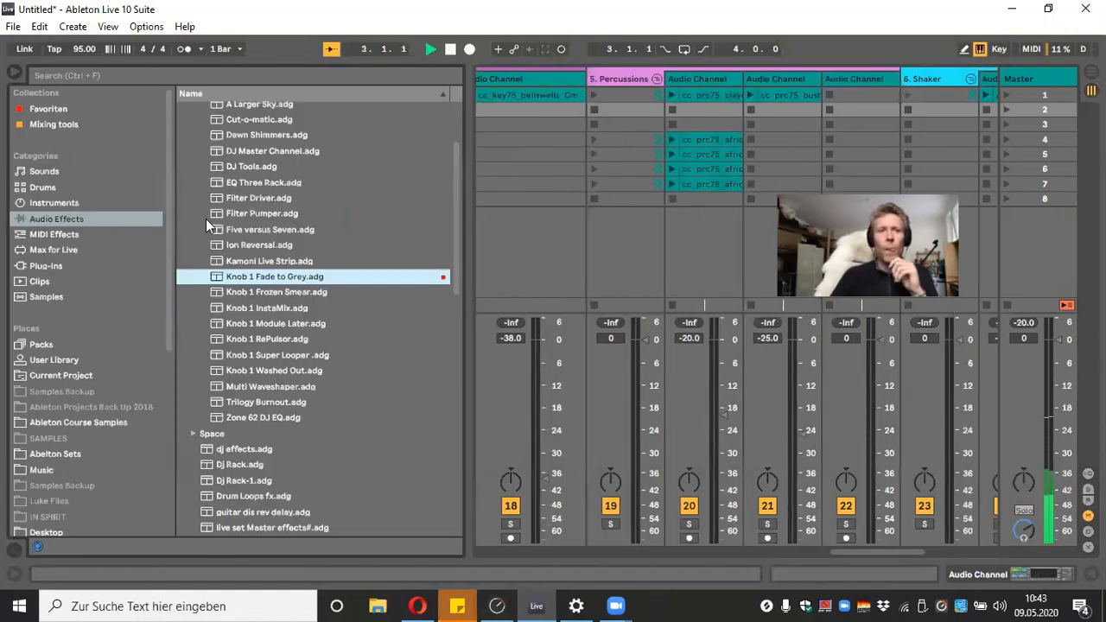
{"action": "left_click", "coordinate": [70, 424]}
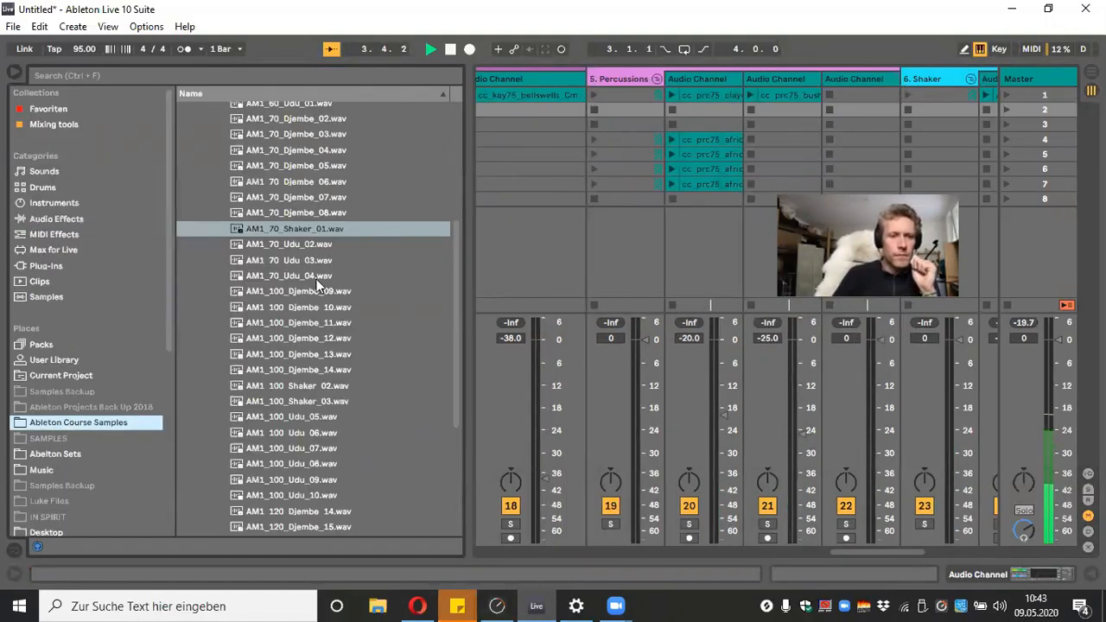
Lower track 16's volume to -18.4 dB
{"action": "scroll", "coordinate": [787, 488], "scroll_direction": "left", "scroll_amount": 5}
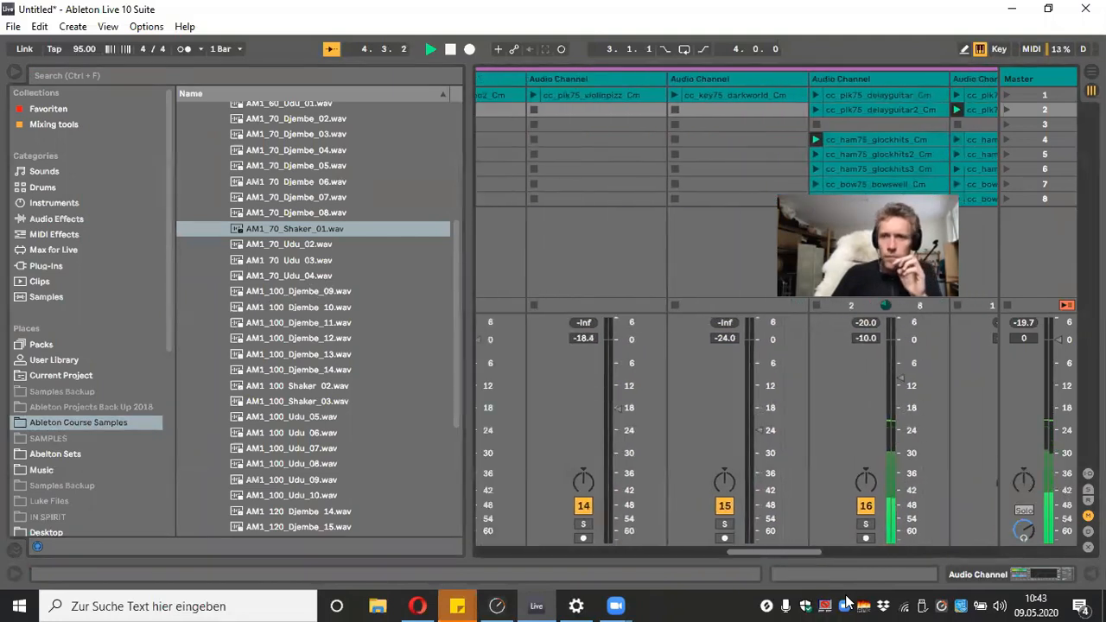
{"action": "left_click_drag", "start_coordinate": [795, 381], "coordinate": [796, 408]}
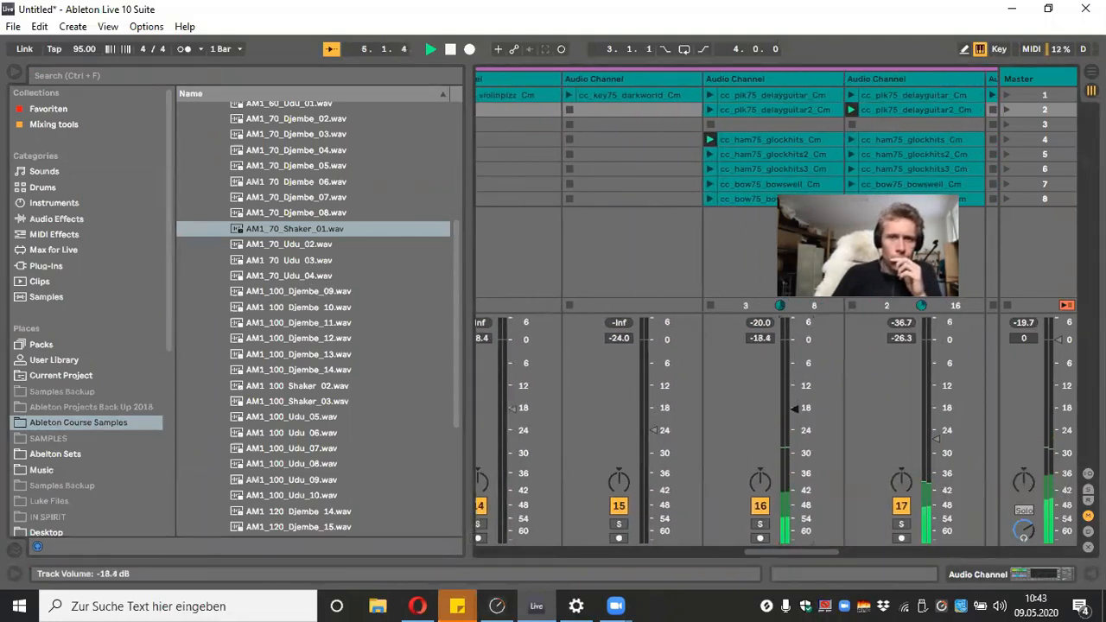
Look through the Loopmasters Zen Ambient sounds and FX folder, including its gong samples, and collapse the pack
{"action": "scroll", "coordinate": [261, 272], "scroll_direction": "up", "scroll_amount": 5}
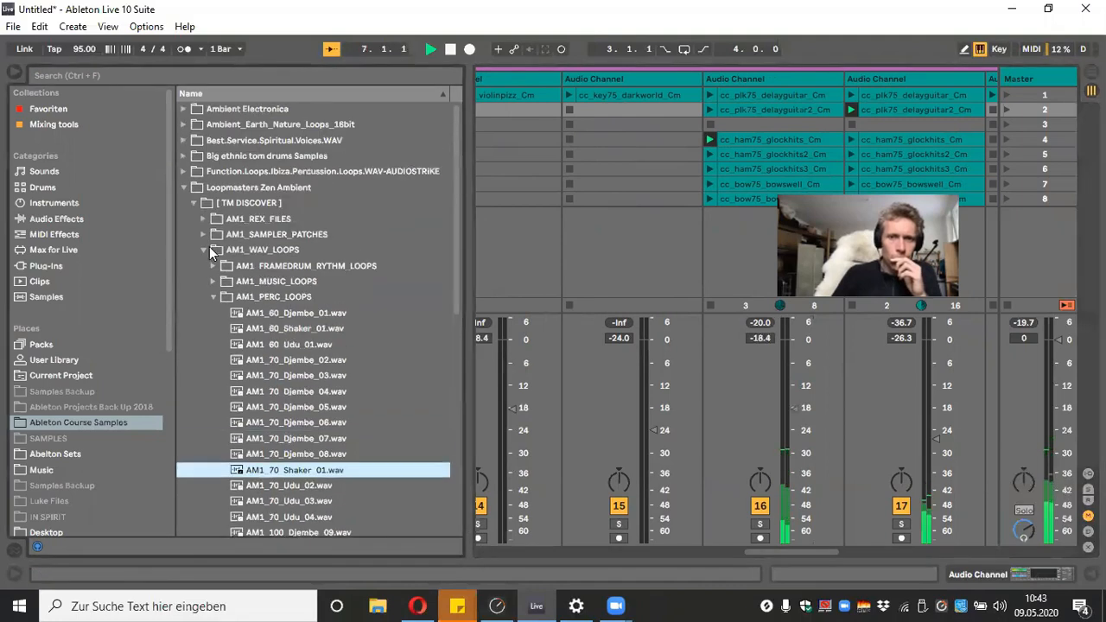
{"action": "left_click", "coordinate": [211, 296]}
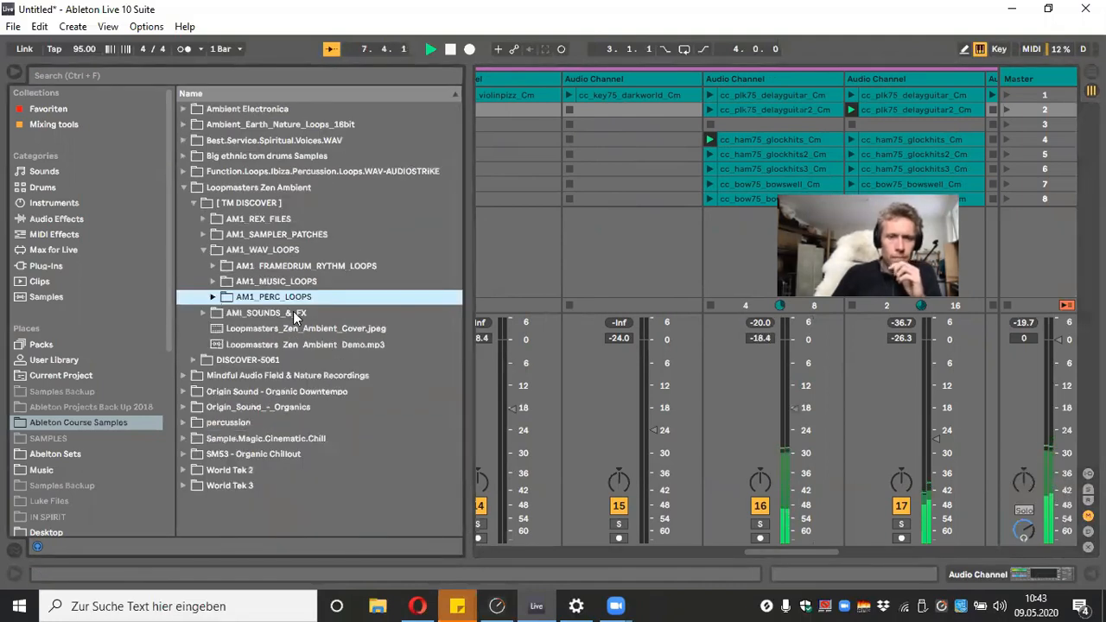
{"action": "left_click", "coordinate": [204, 313]}
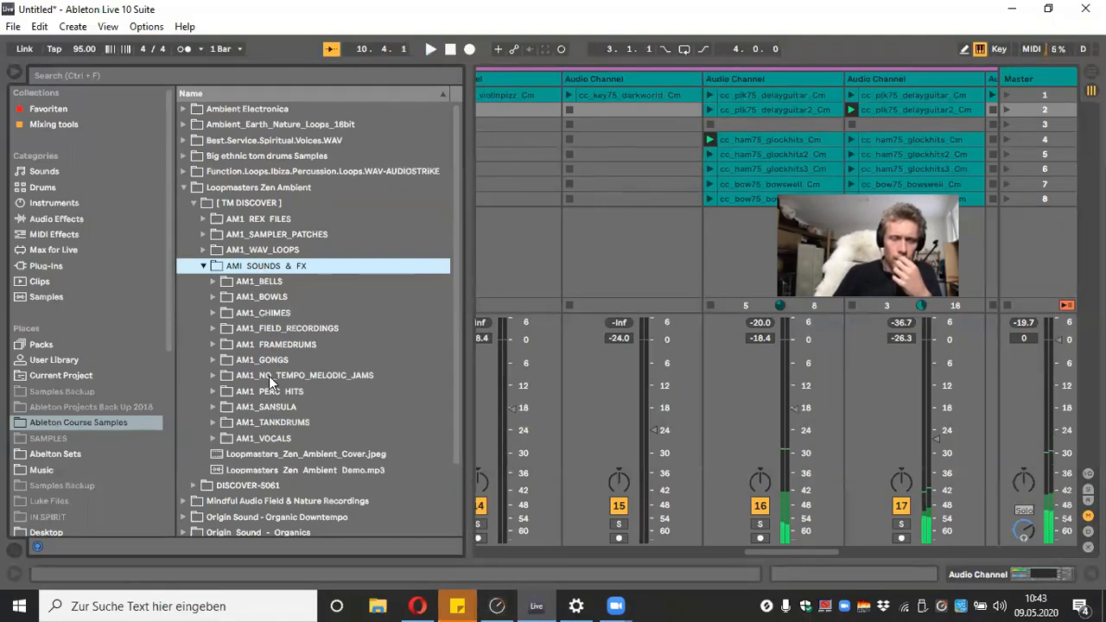
{"action": "left_click", "coordinate": [216, 361]}
{"action": "scroll", "coordinate": [284, 506], "scroll_direction": "down", "scroll_amount": 6}
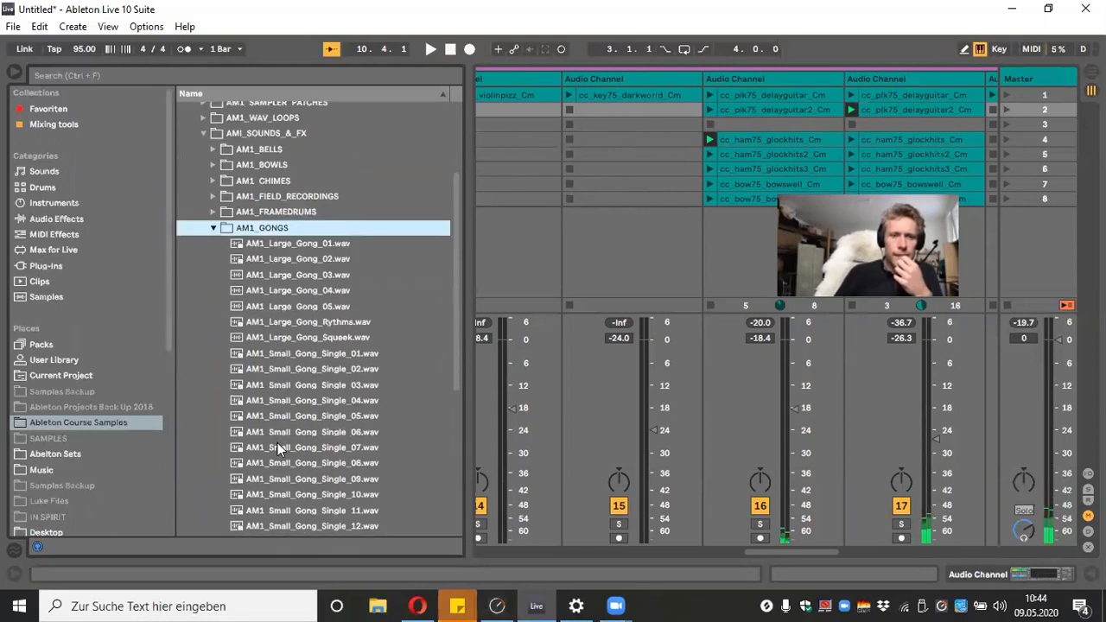
{"action": "scroll", "coordinate": [309, 417], "scroll_direction": "up", "scroll_amount": 6}
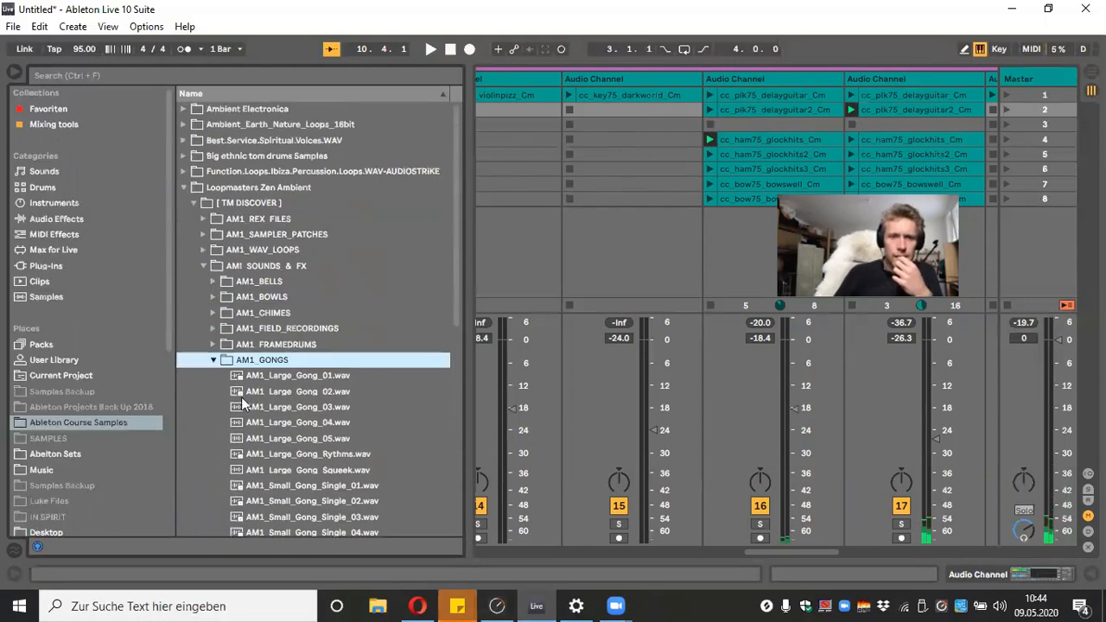
{"action": "left_click", "coordinate": [205, 266]}
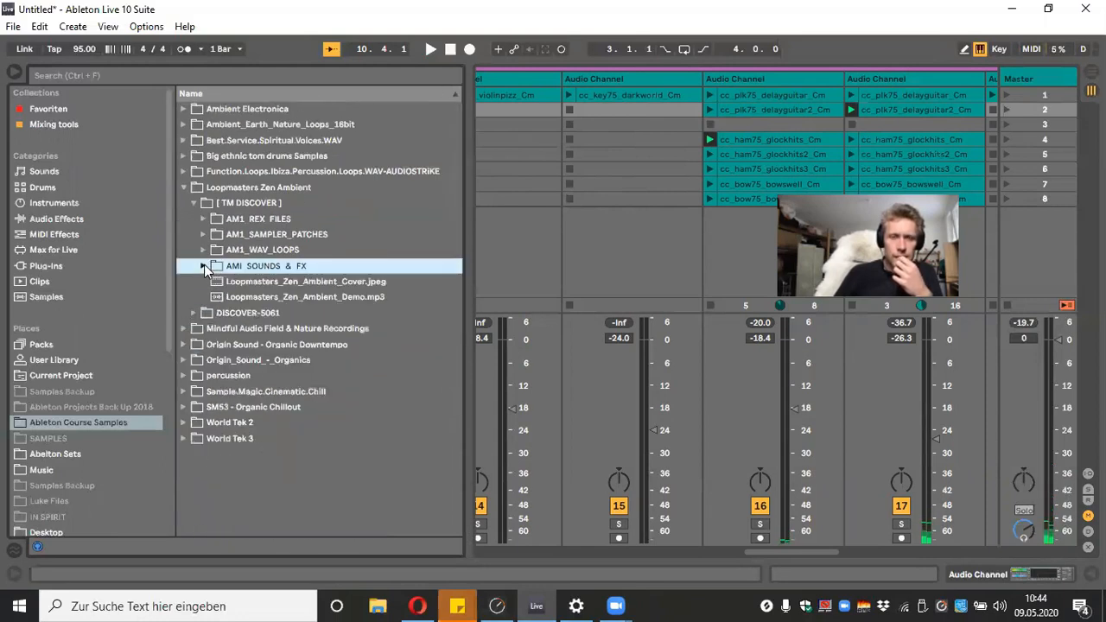
{"action": "left_click", "coordinate": [183, 188]}
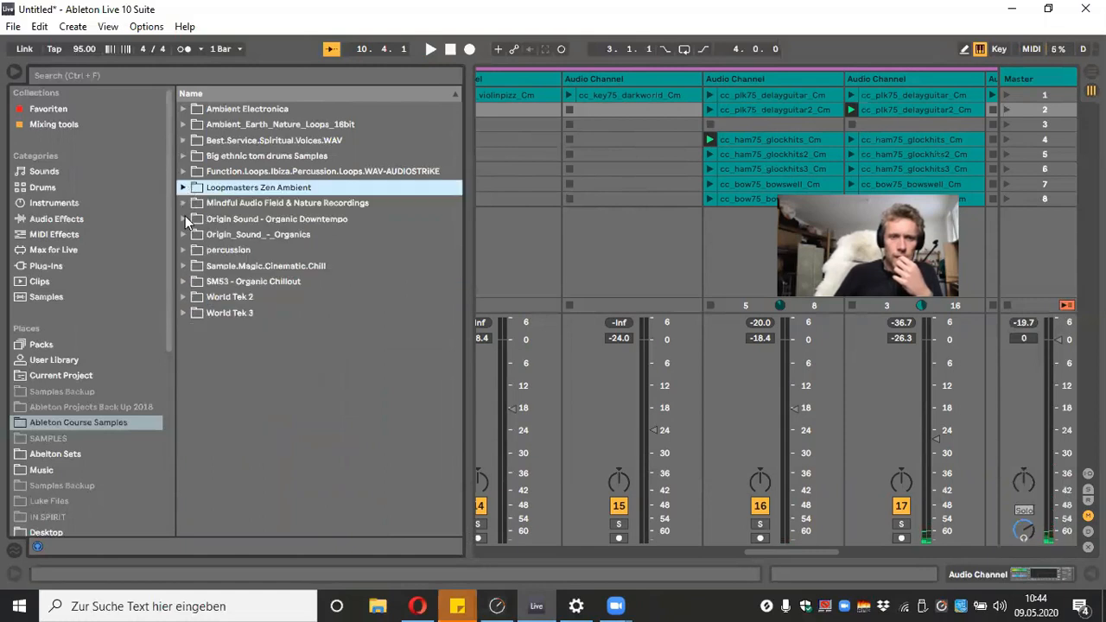
Open the SFX folder inside the Origin Sound - Organic Downtempo sample pack
{"action": "left_click", "coordinate": [183, 218]}
{"action": "left_click", "coordinate": [193, 252]}
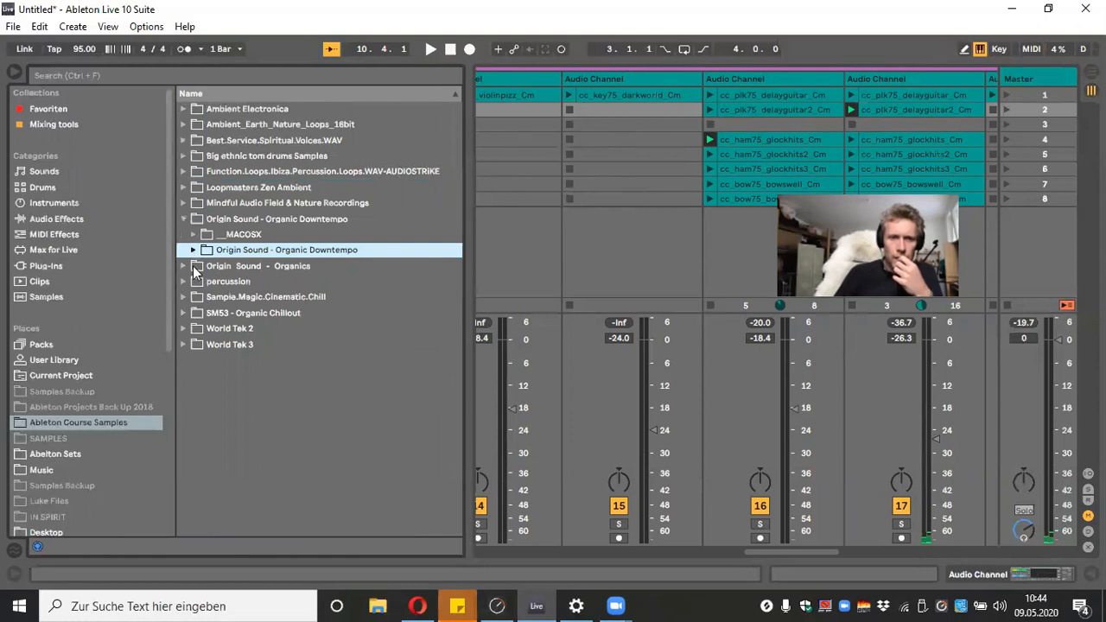
{"action": "left_click", "coordinate": [194, 250]}
{"action": "left_click", "coordinate": [203, 282]}
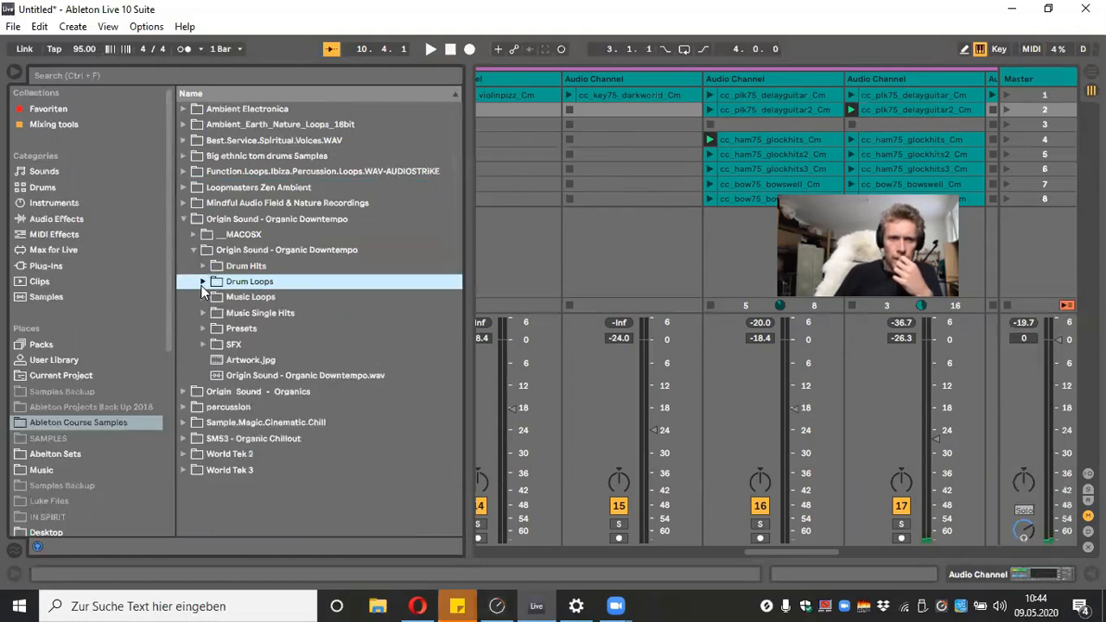
{"action": "left_click", "coordinate": [207, 340]}
Audition OS_OD_115_Foley Swell.wav over the playing set and place it in the first slot of track 29, after Nature
{"action": "key", "text": "space"}
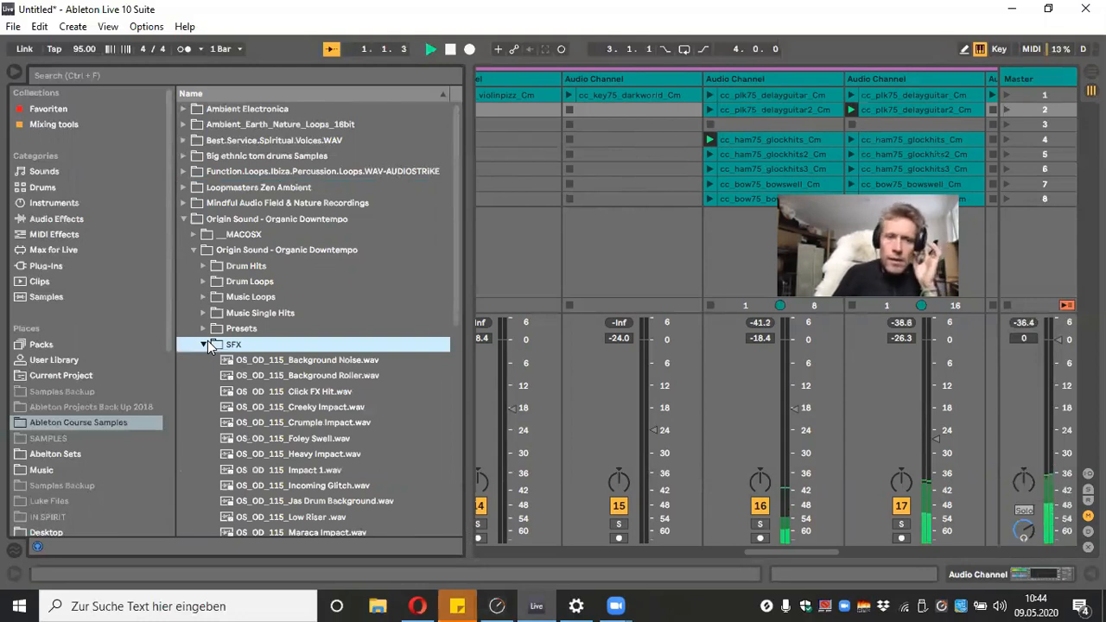
{"action": "left_click", "coordinate": [333, 438]}
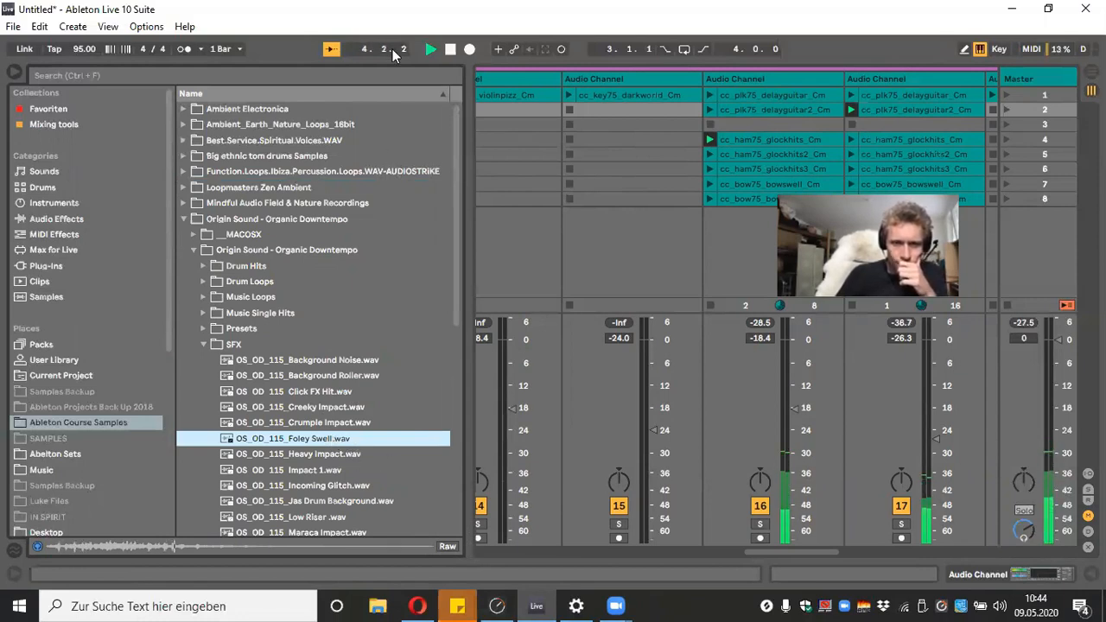
{"action": "left_click", "coordinate": [448, 50]}
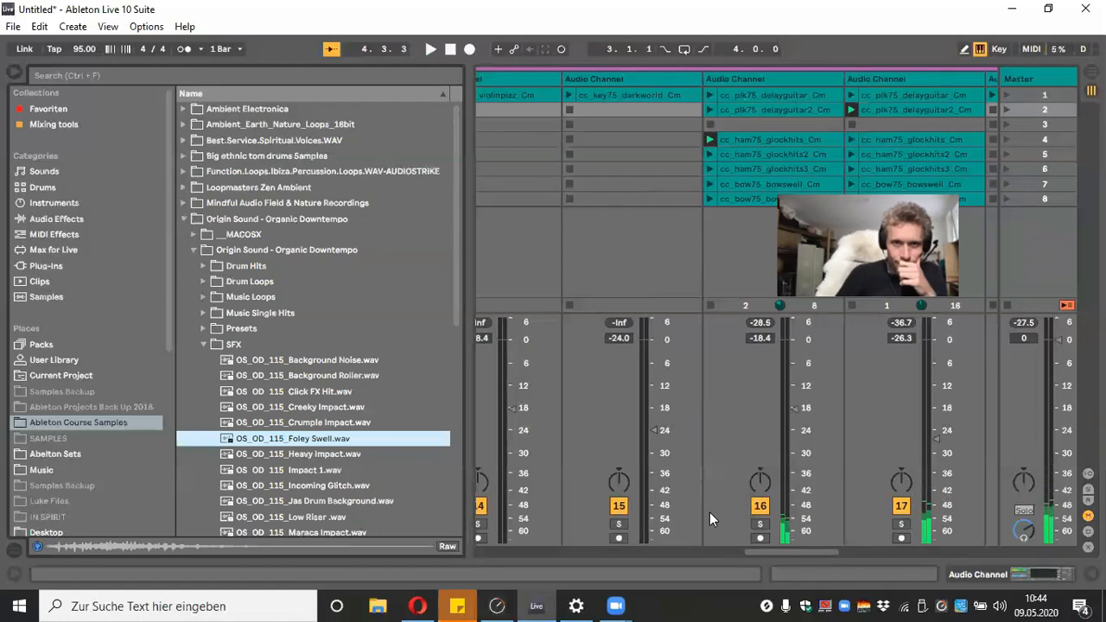
{"action": "scroll", "coordinate": [970, 542], "scroll_direction": "right", "scroll_amount": 2}
{"action": "left_click_drag", "start_coordinate": [970, 542], "coordinate": [1002, 541]}
{"action": "left_click_drag", "start_coordinate": [317, 440], "coordinate": [897, 95]}
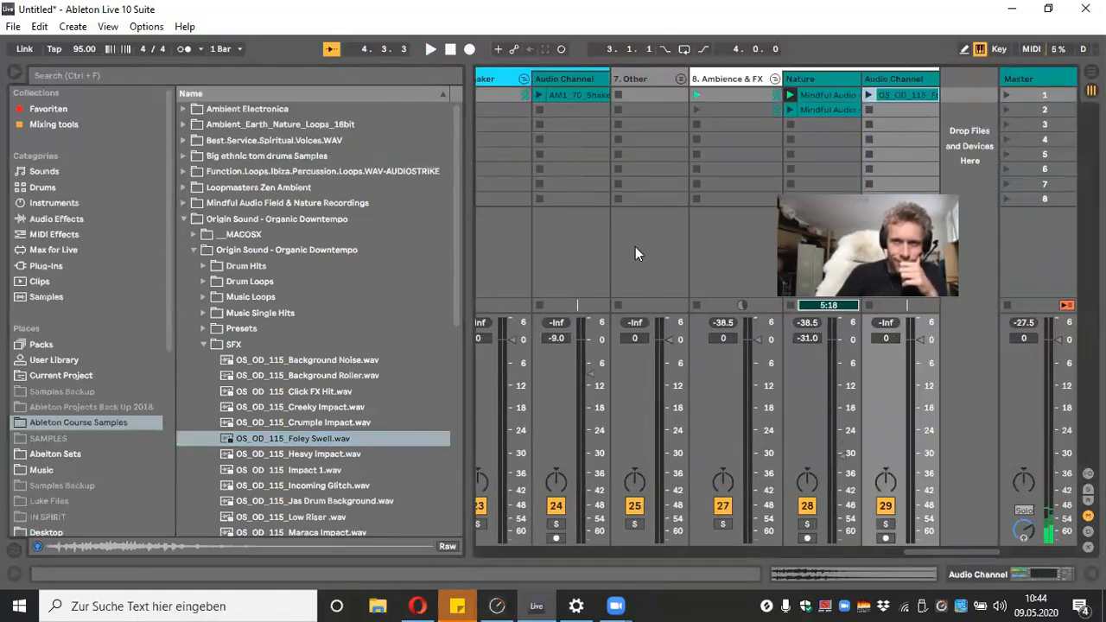
Audition OS_OD_115_Maraca Impact.wav during playback and place it in track 29's second slot
{"action": "key", "text": "space"}
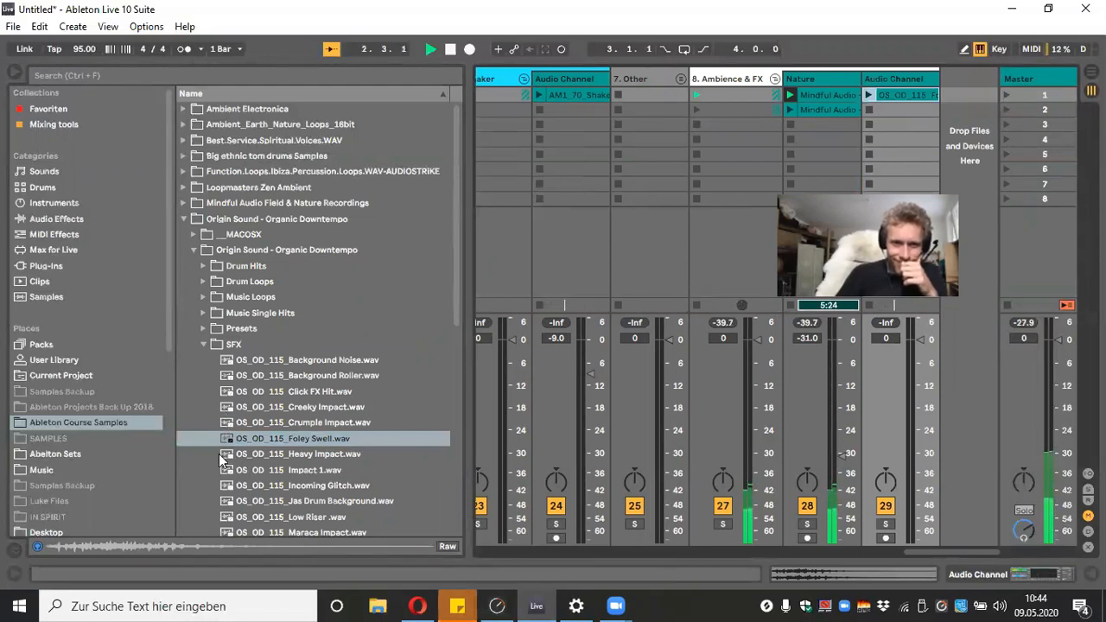
{"action": "left_click", "coordinate": [235, 531]}
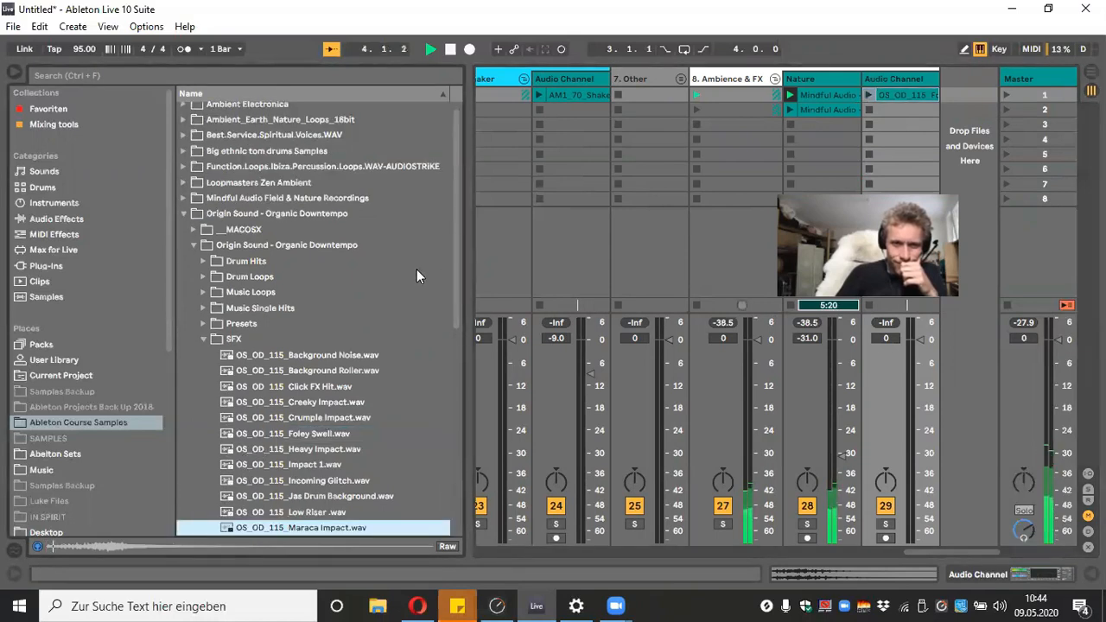
{"action": "left_click_drag", "start_coordinate": [368, 523], "coordinate": [882, 114]}
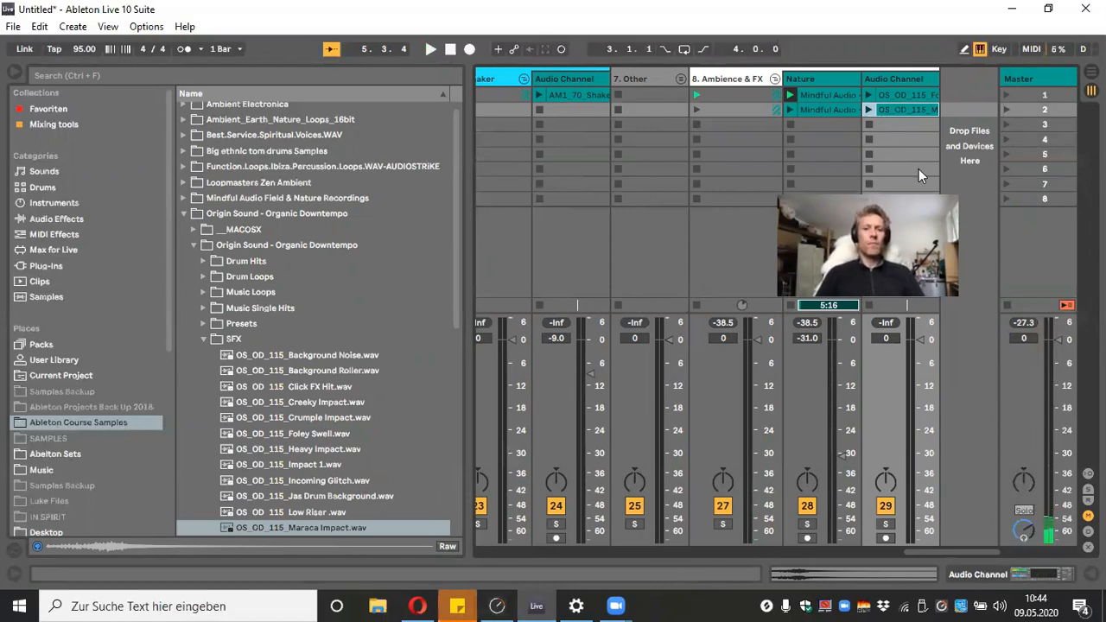
Audition the Mystic Ocarina and Shaker Riser samples and place OS_OD_115_Shaker Riser.wav in track 29's third slot
{"action": "scroll", "coordinate": [336, 470], "scroll_direction": "down", "scroll_amount": 3}
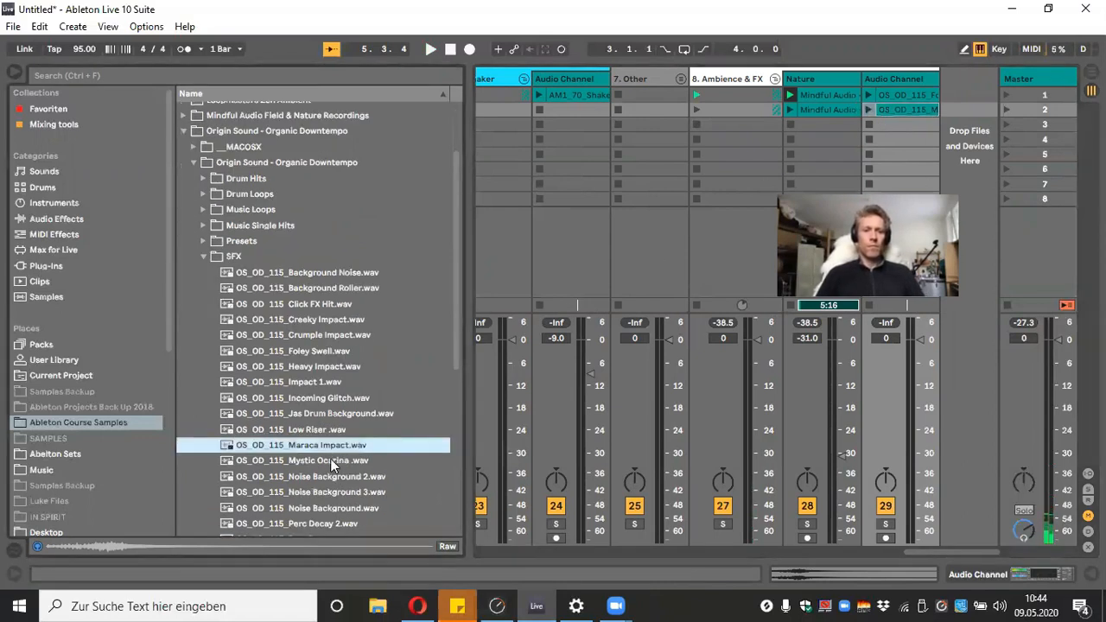
{"action": "left_click", "coordinate": [330, 463]}
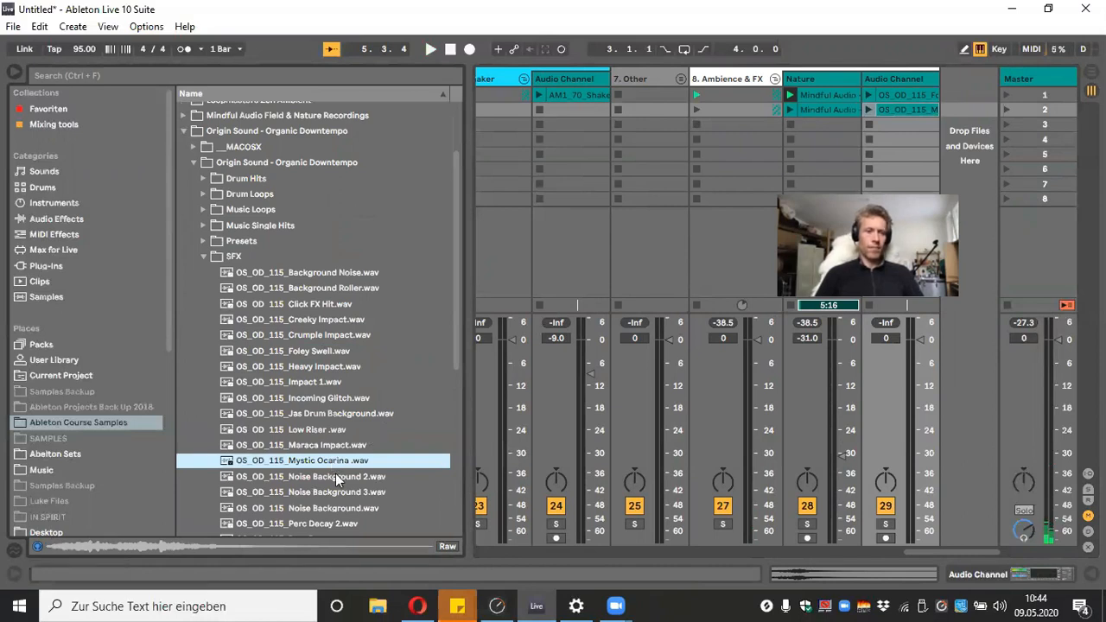
{"action": "scroll", "coordinate": [406, 382], "scroll_direction": "down", "scroll_amount": 1}
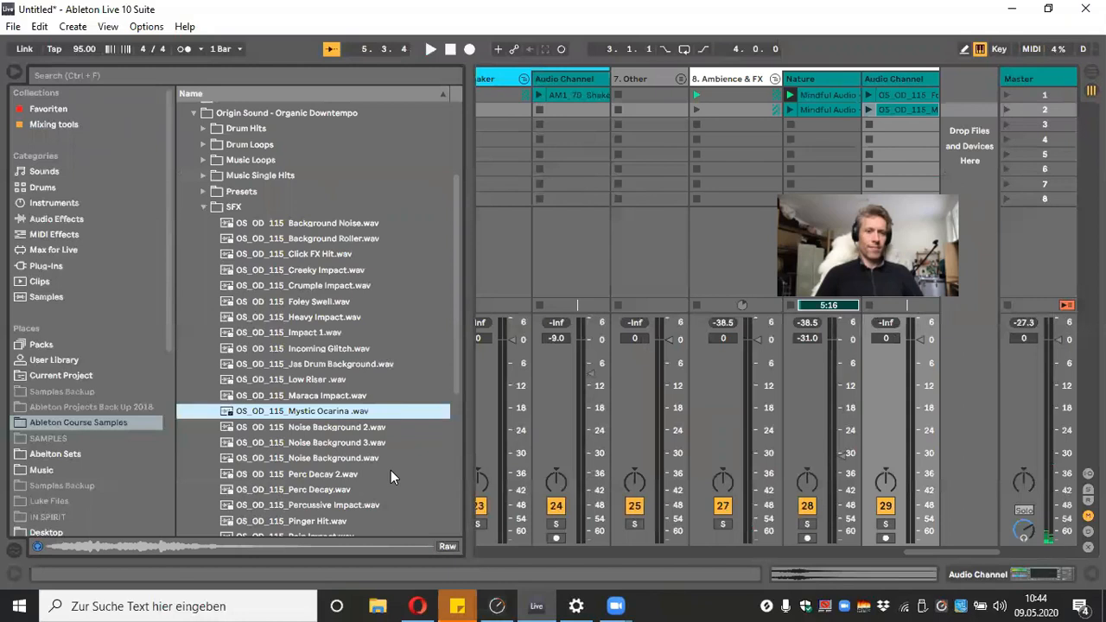
{"action": "left_click", "coordinate": [431, 49]}
{"action": "scroll", "coordinate": [366, 420], "scroll_direction": "down", "scroll_amount": 3}
{"action": "left_click", "coordinate": [337, 454]}
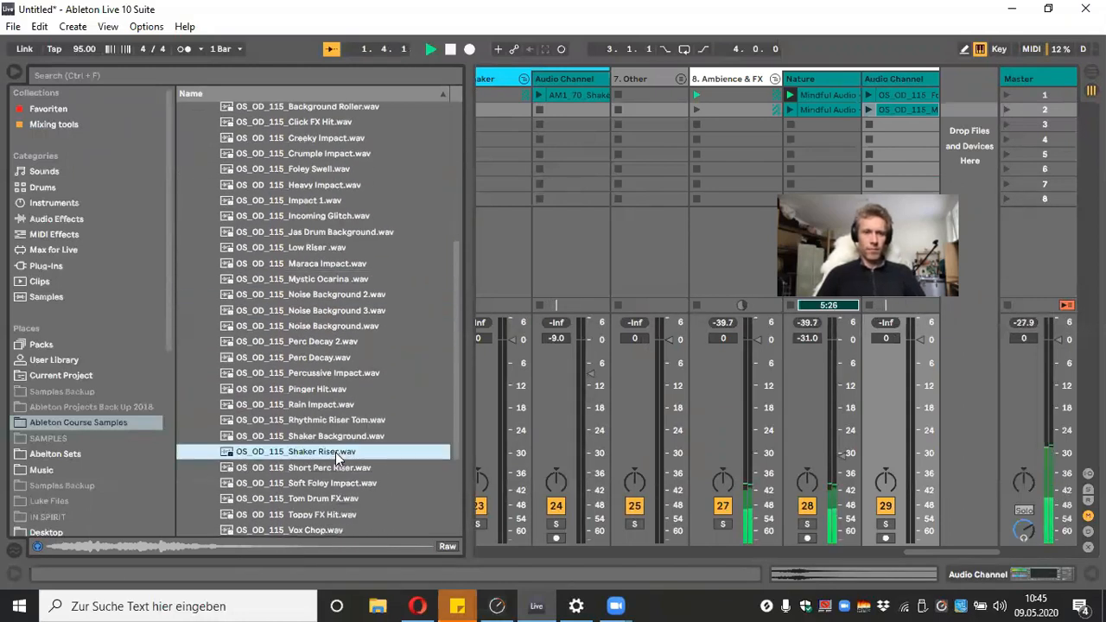
{"action": "left_click_drag", "start_coordinate": [321, 465], "coordinate": [854, 164]}
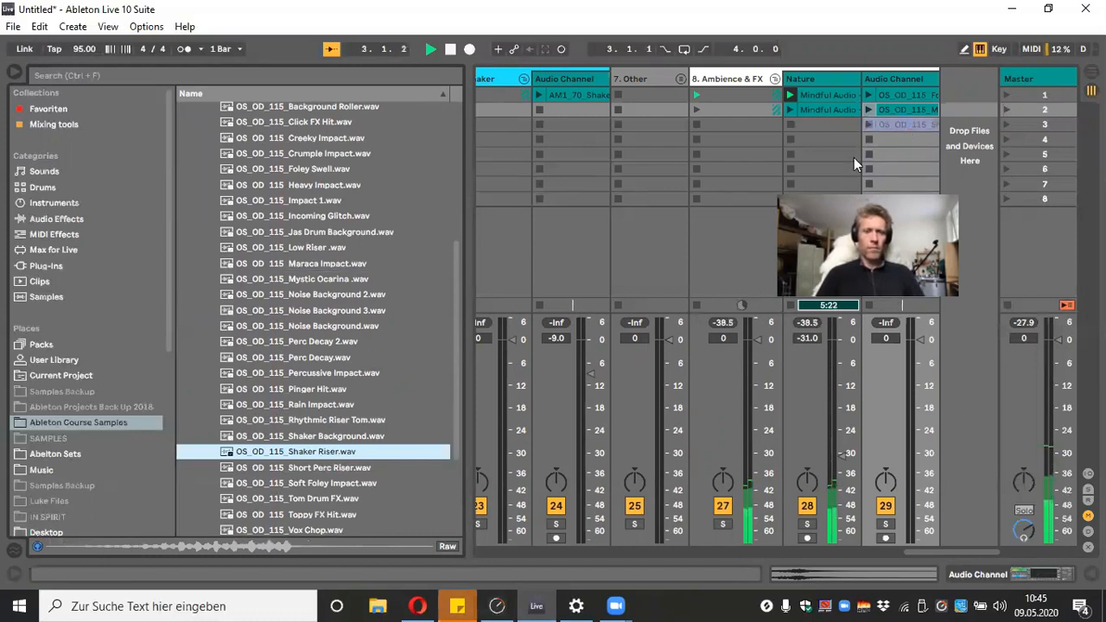
Place OS_OD_115_Wooden Atmosphere.wav in track 29's fourth slot and lower the track's volume to -17.5 dB
{"action": "scroll", "coordinate": [345, 493], "scroll_direction": "down", "scroll_amount": 1}
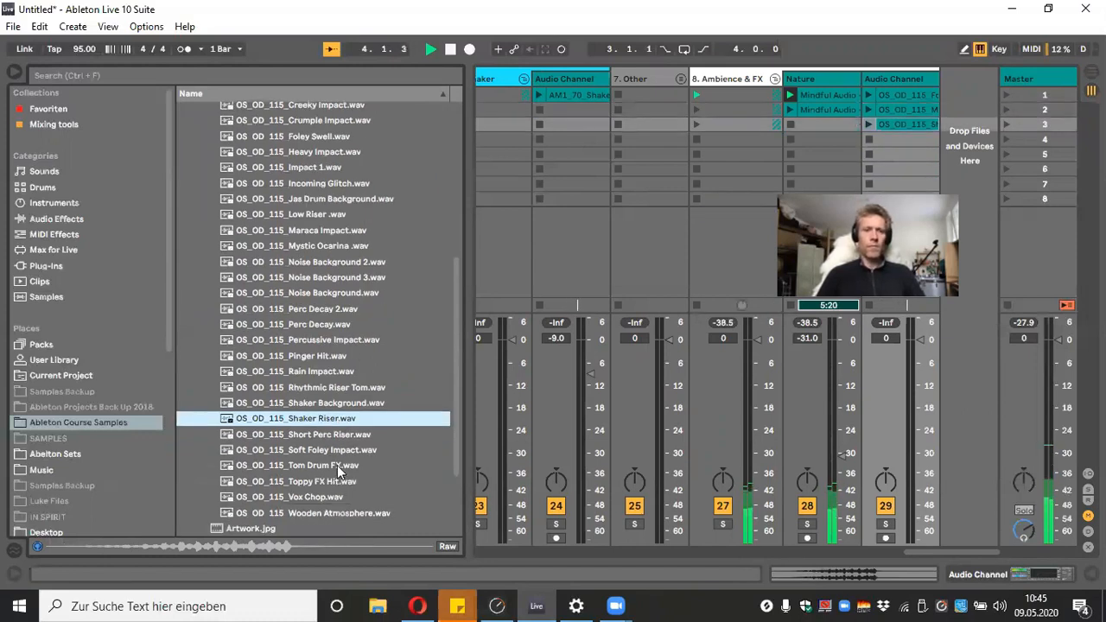
{"action": "left_click", "coordinate": [339, 467]}
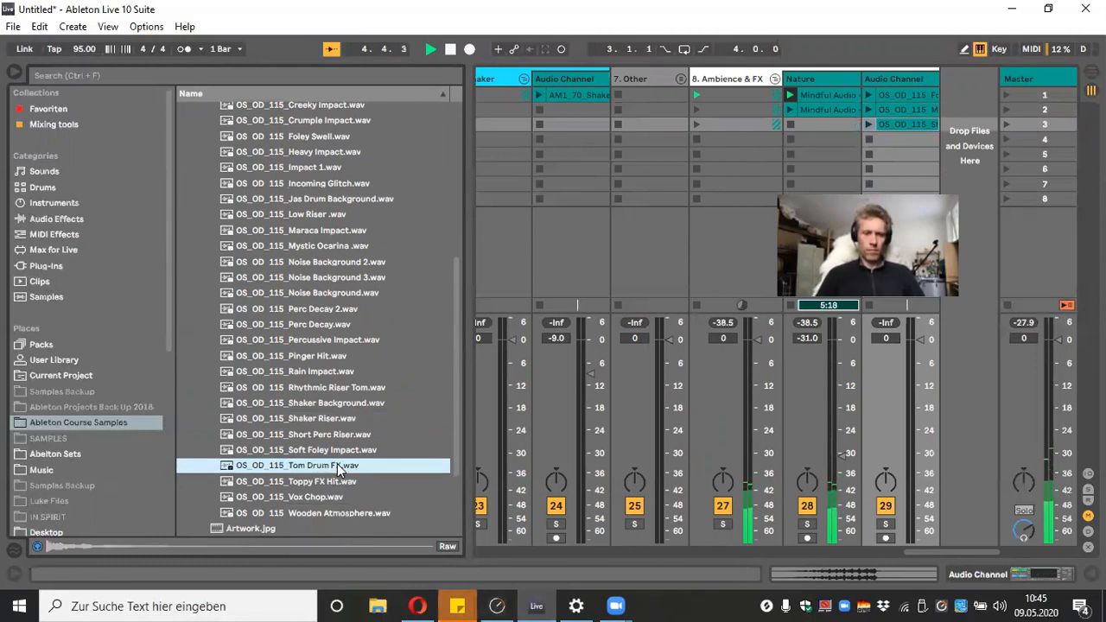
{"action": "left_click", "coordinate": [334, 513]}
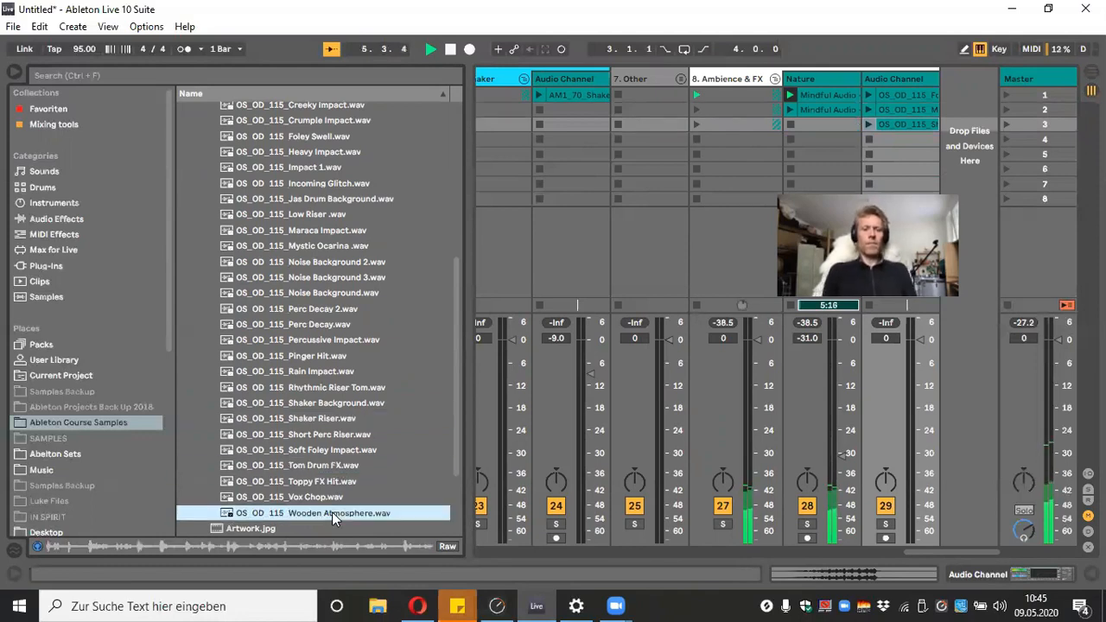
{"action": "left_click_drag", "start_coordinate": [334, 513], "coordinate": [869, 142]}
{"action": "left_click_drag", "start_coordinate": [921, 340], "coordinate": [905, 383]}
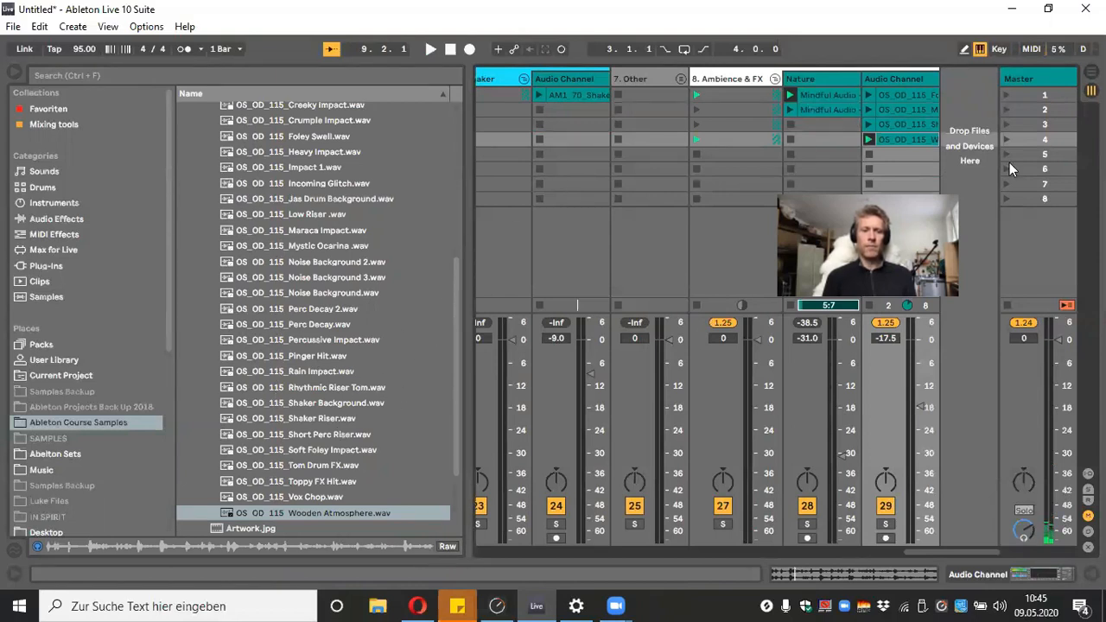
Audition OS_OD_115_Crumple Impact.wav over the playing set and place it in track 29's fifth slot
{"action": "scroll", "coordinate": [378, 338], "scroll_direction": "down", "scroll_amount": 3}
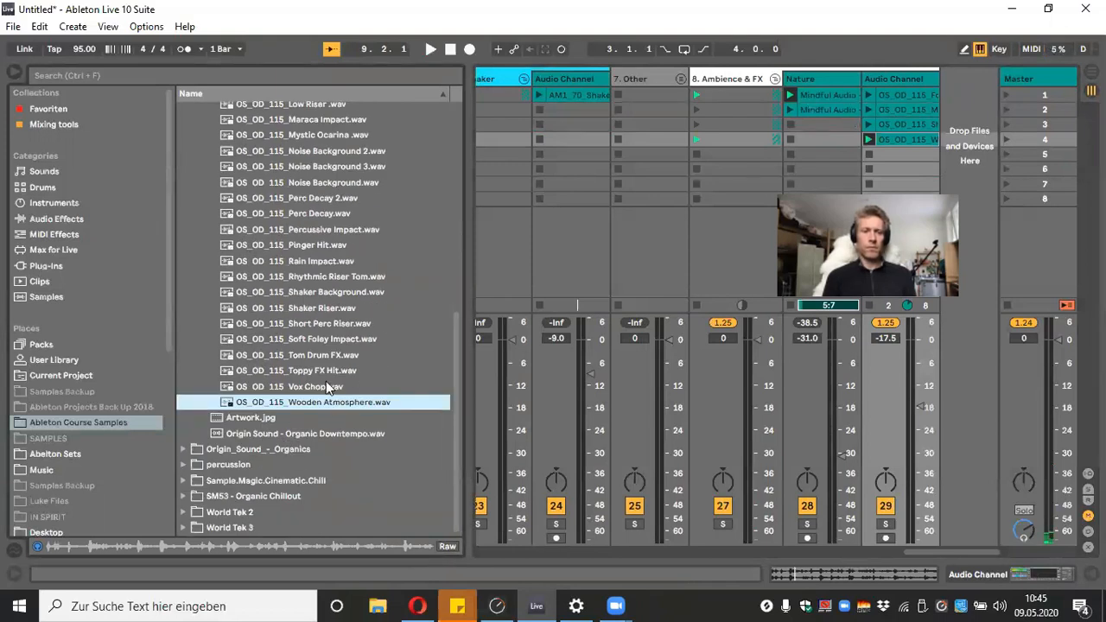
{"action": "key", "text": "space"}
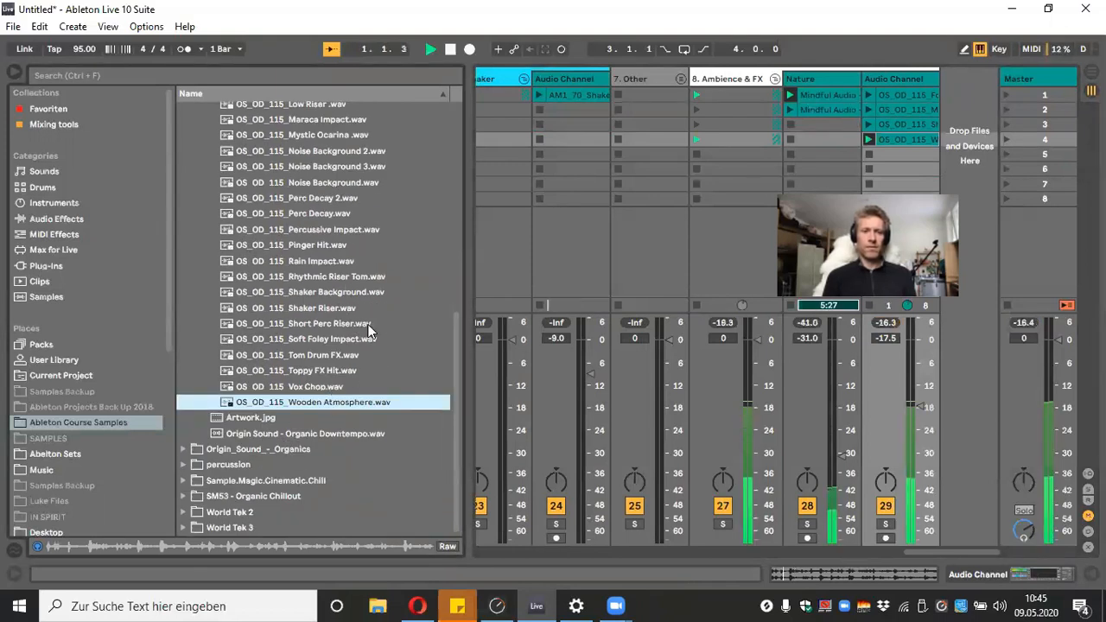
{"action": "scroll", "coordinate": [368, 329], "scroll_direction": "up", "scroll_amount": 4}
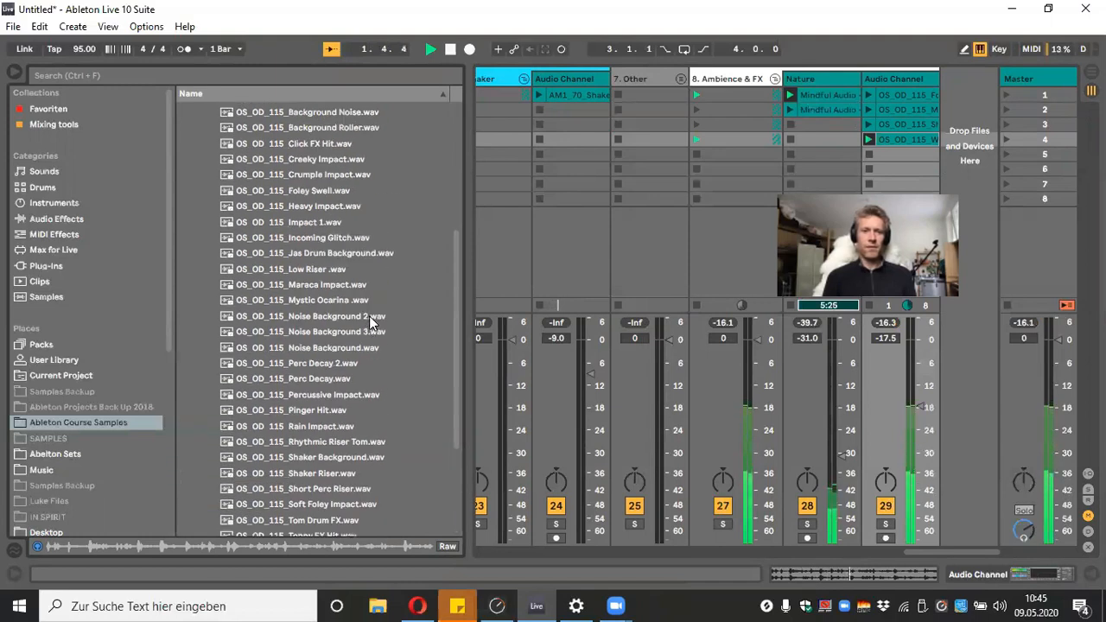
{"action": "scroll", "coordinate": [369, 315], "scroll_direction": "up", "scroll_amount": 3}
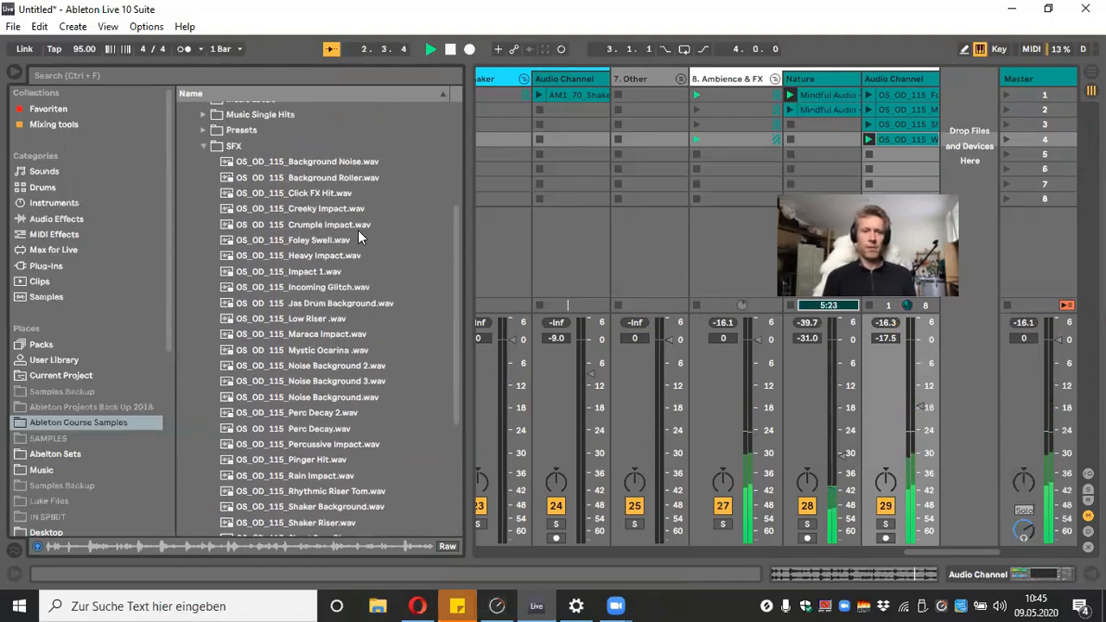
{"action": "left_click", "coordinate": [358, 227]}
{"action": "left_click_drag", "start_coordinate": [352, 227], "coordinate": [912, 156]}
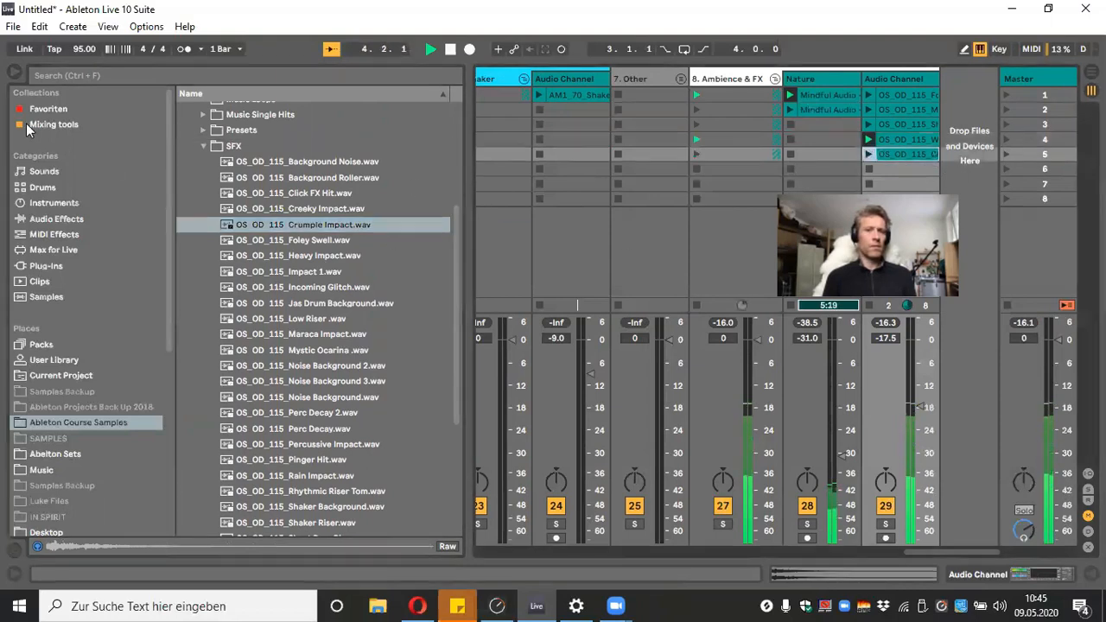
Hide the browser and duplicate track 29 with its five SFX clips while playback is stopped
{"action": "key", "text": "ctrl+alt+b"}
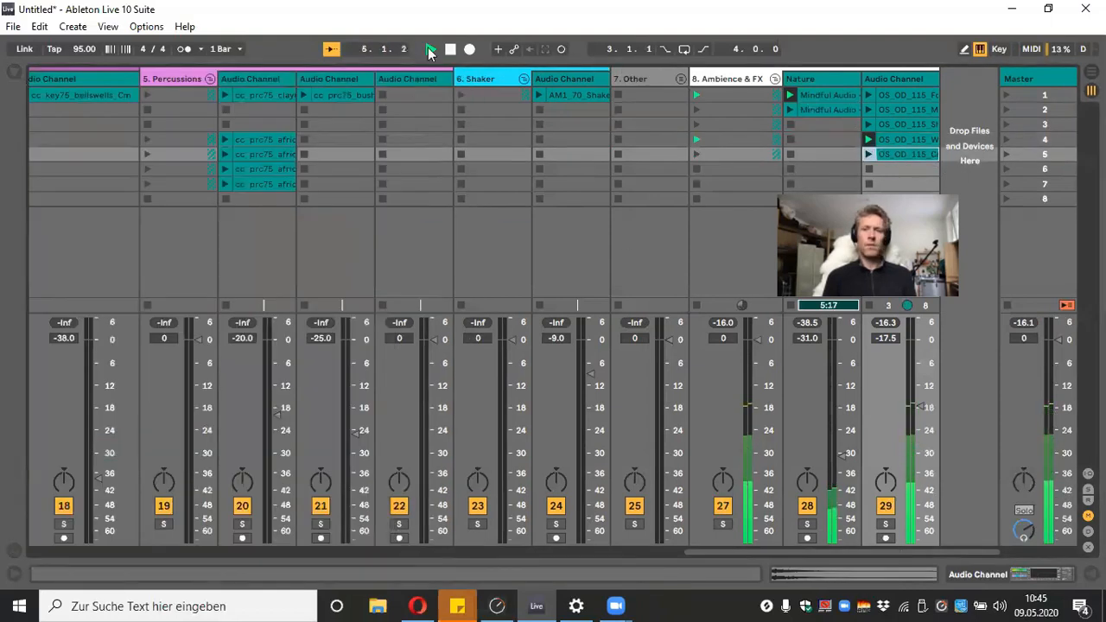
{"action": "left_click", "coordinate": [450, 49]}
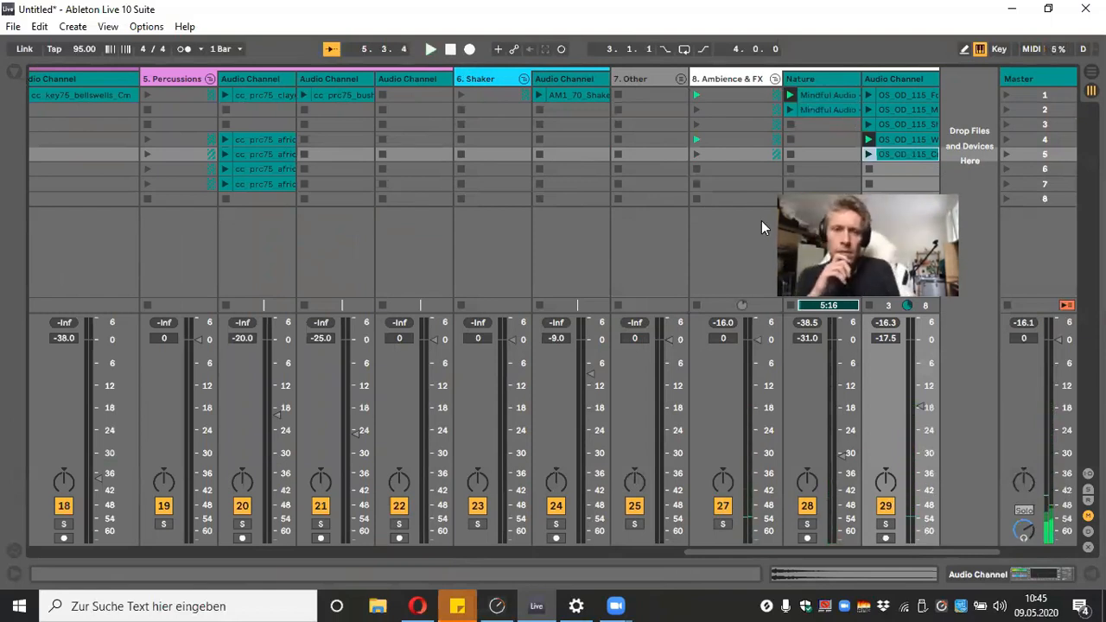
{"action": "right_click", "coordinate": [900, 80]}
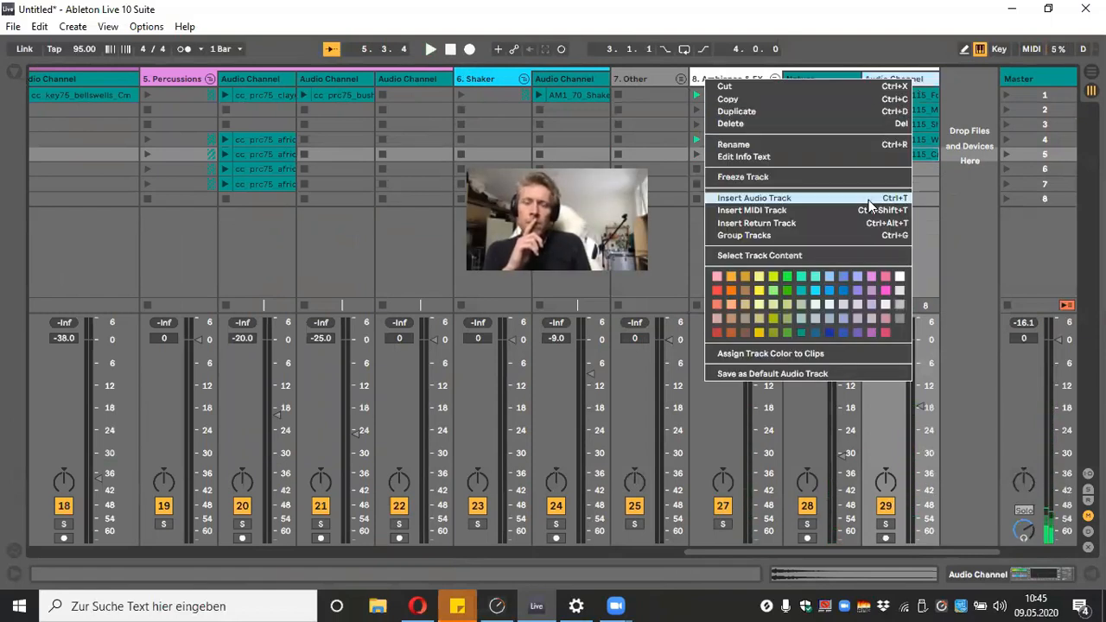
{"action": "left_click", "coordinate": [859, 111]}
{"action": "scroll", "coordinate": [807, 486], "scroll_direction": "right", "scroll_amount": 2}
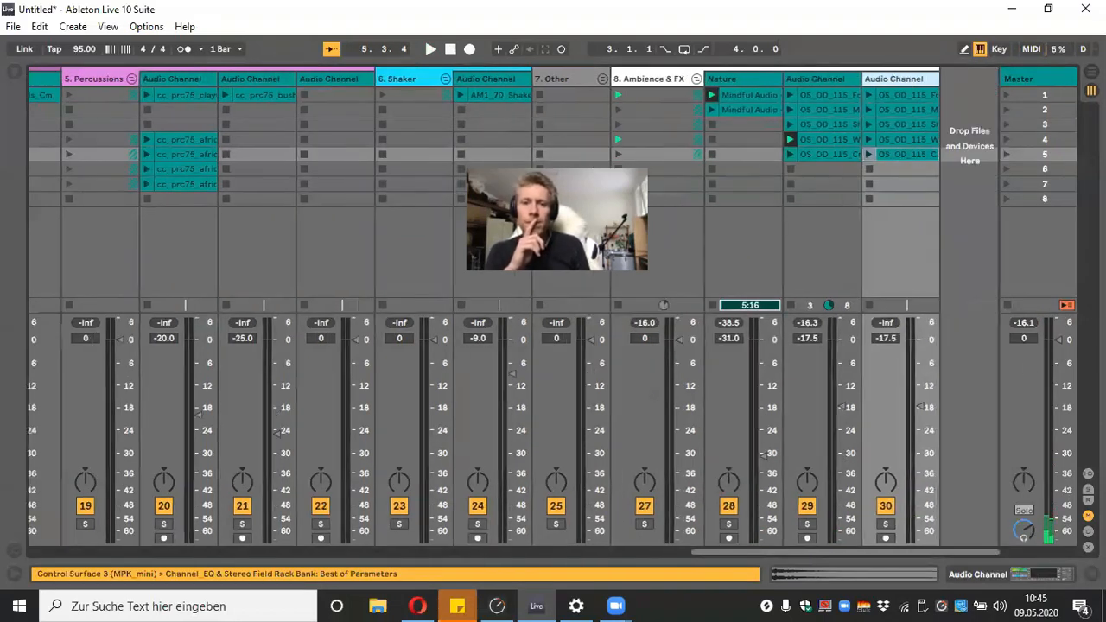
Launch the Crumple Impact clip on track 29 and set the track's volume to -19.0 dB
{"action": "left_click", "coordinate": [789, 139]}
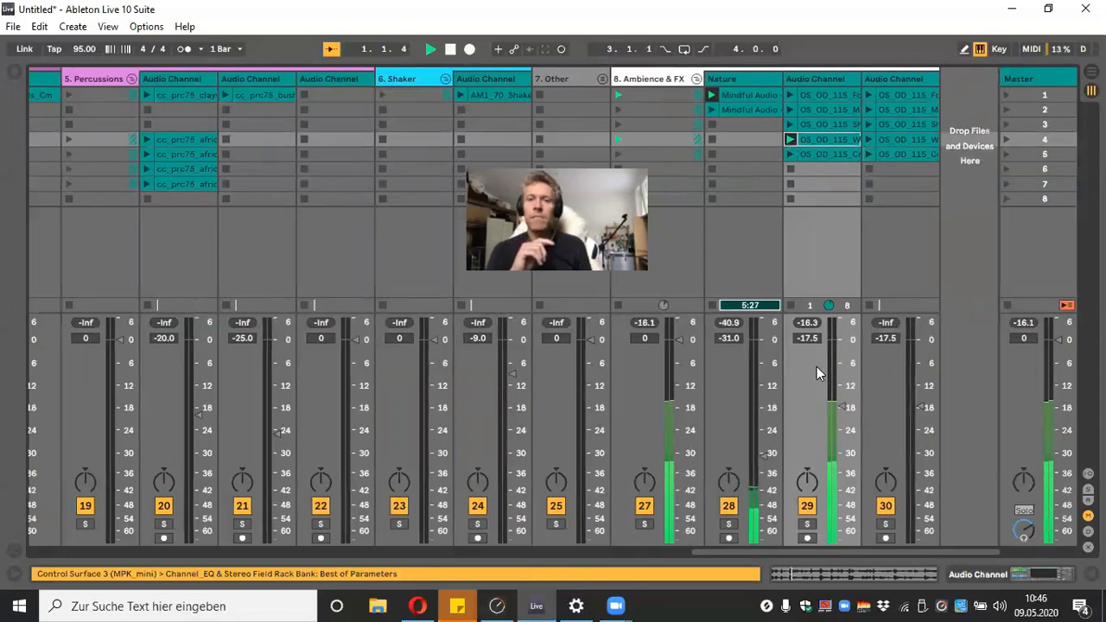
{"action": "left_click", "coordinate": [794, 153]}
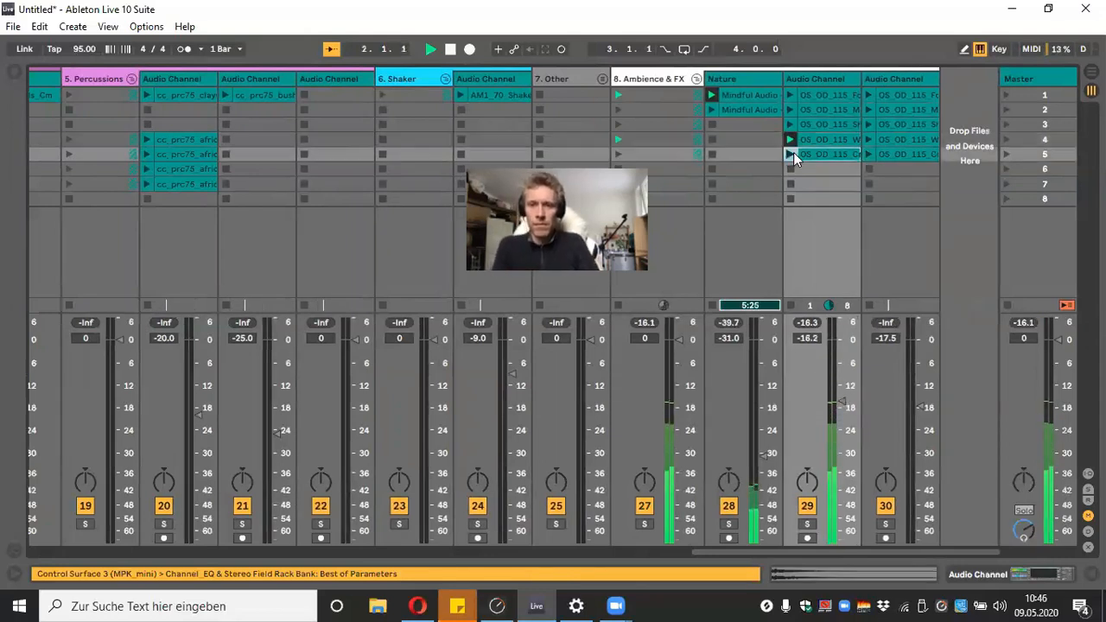
{"action": "mouse_move", "coordinate": [834, 413]}
{"action": "left_mouse_down"}
{"action": "mouse_move", "coordinate": [854, 405]}
{"action": "mouse_move", "coordinate": [842, 413]}
{"action": "left_mouse_up"}
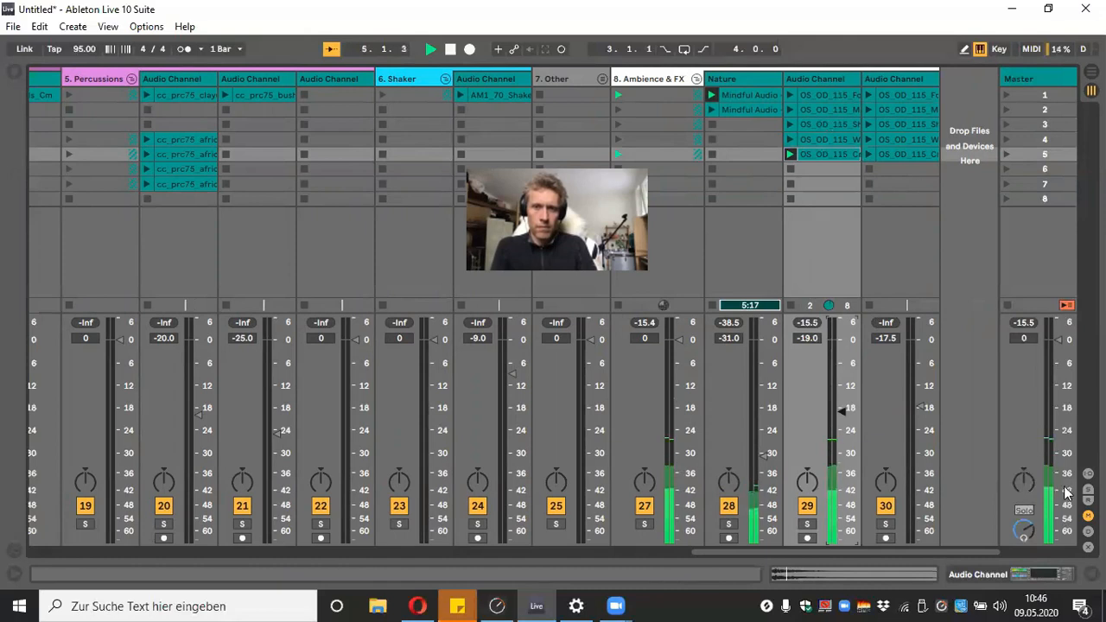
Add the Delay audio effect after the Utility device in track 29's device chain
{"action": "double_click", "coordinate": [825, 82]}
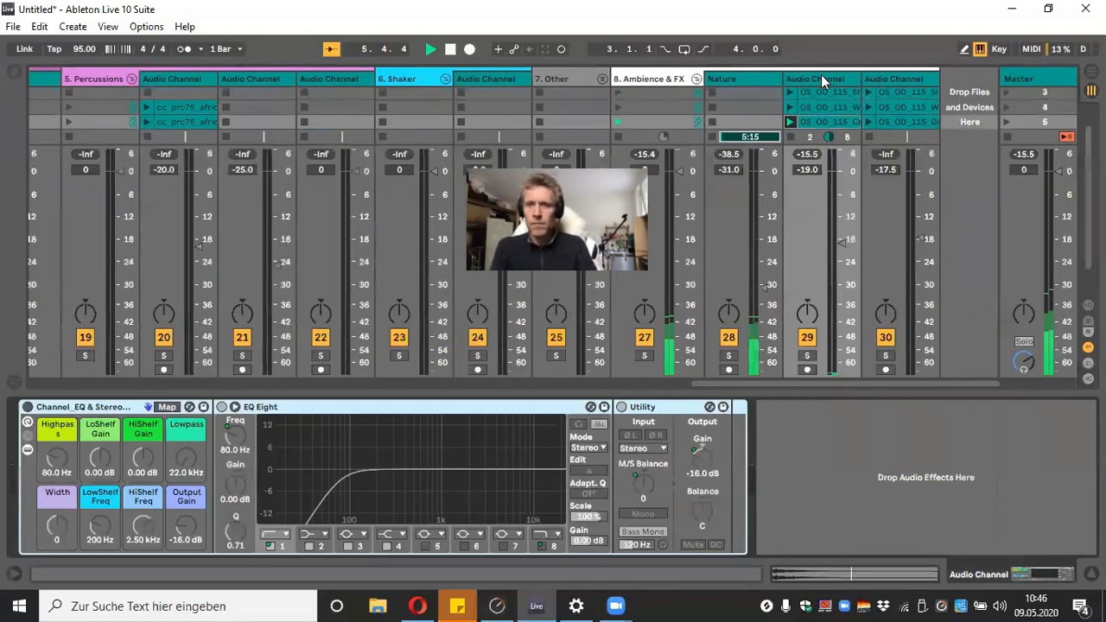
{"action": "left_click", "coordinate": [12, 74]}
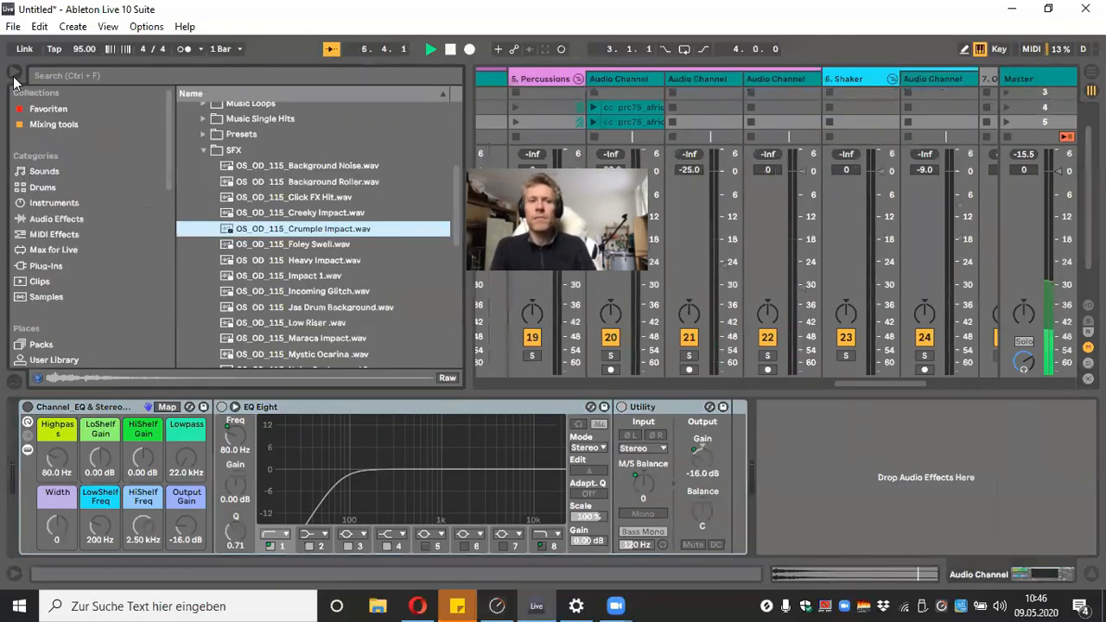
{"action": "left_click", "coordinate": [57, 220]}
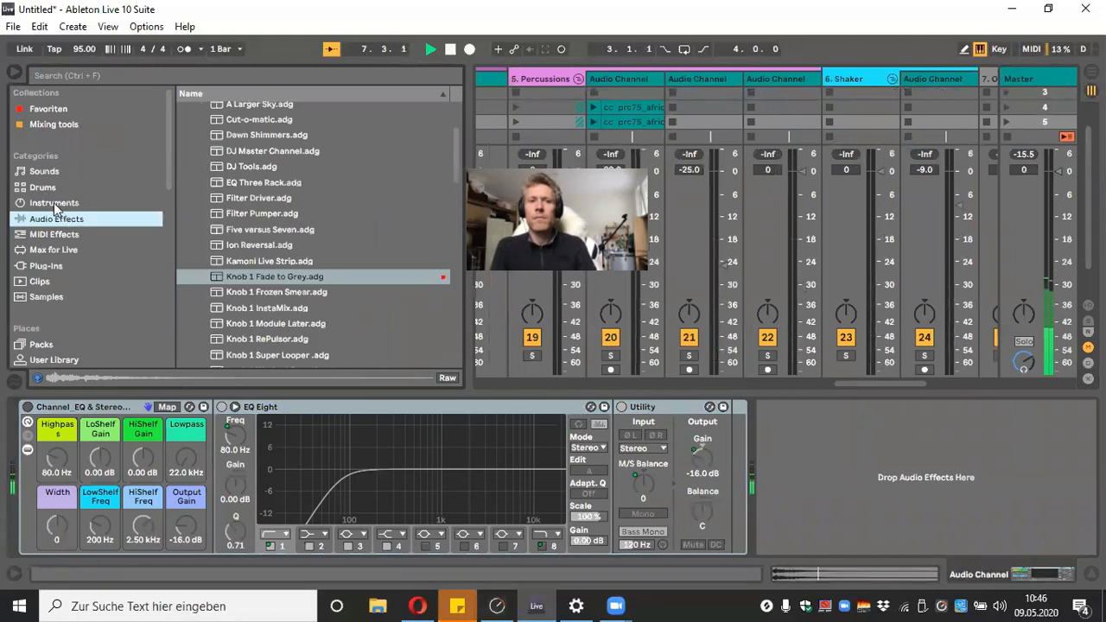
{"action": "scroll", "coordinate": [313, 203], "scroll_direction": "up", "scroll_amount": 10}
{"action": "left_click", "coordinate": [182, 123]}
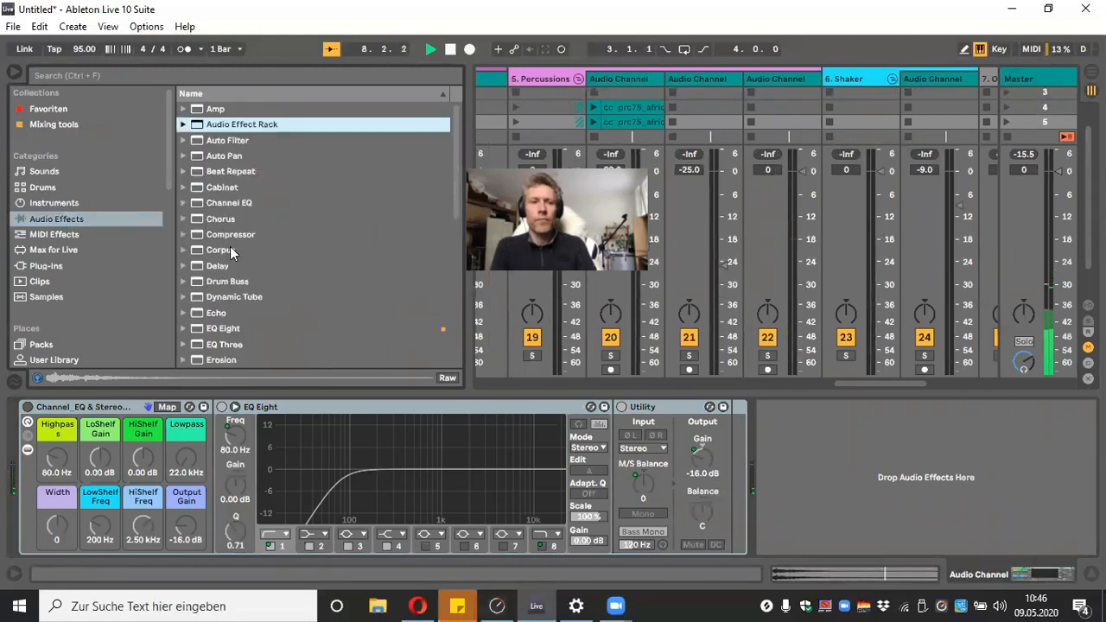
{"action": "double_click", "coordinate": [218, 266]}
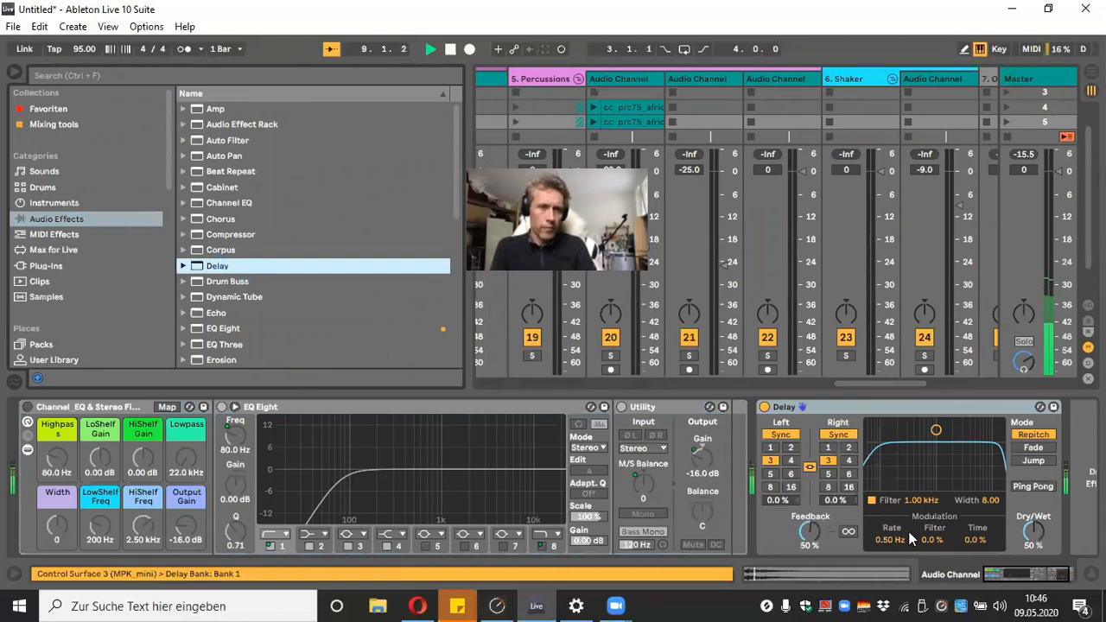
Set track 29's Delay to 6 sixteenths on both sides, with Dry/Wet 33%, Feedback 33% and the filter at 1.44 kHz, width 4.41
{"action": "left_click", "coordinate": [771, 488]}
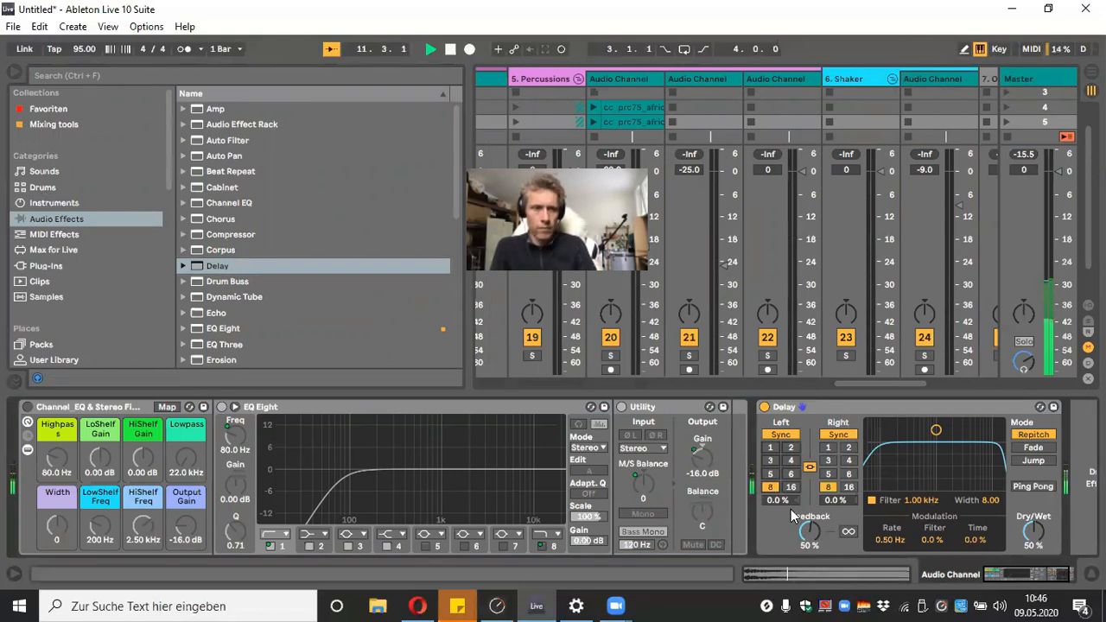
{"action": "left_click", "coordinate": [848, 475]}
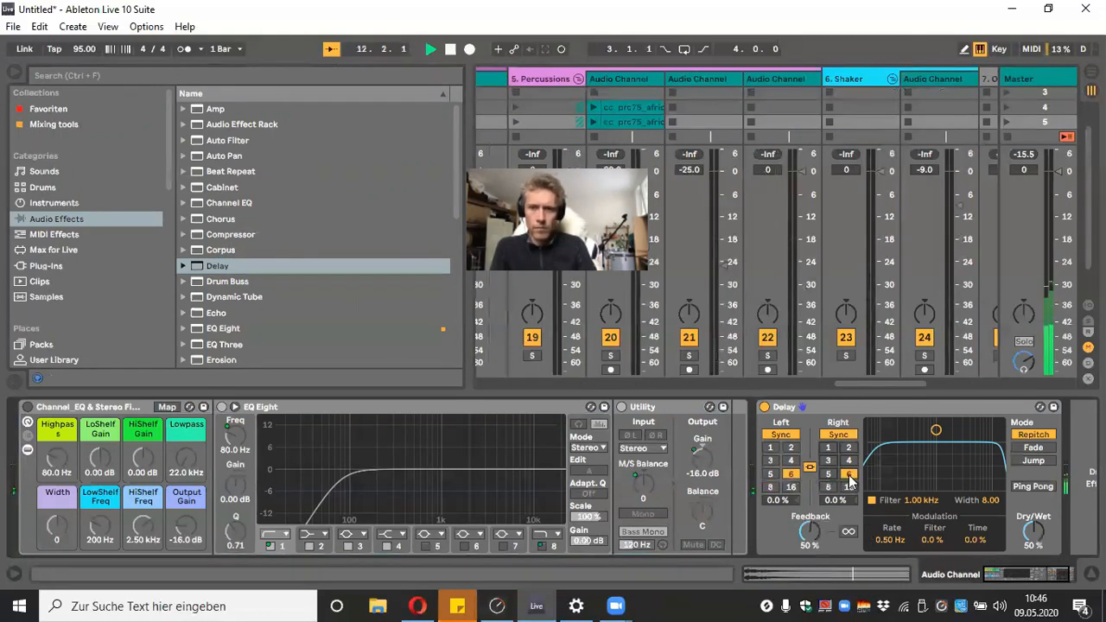
{"action": "left_click_drag", "start_coordinate": [1038, 548], "coordinate": [1038, 560]}
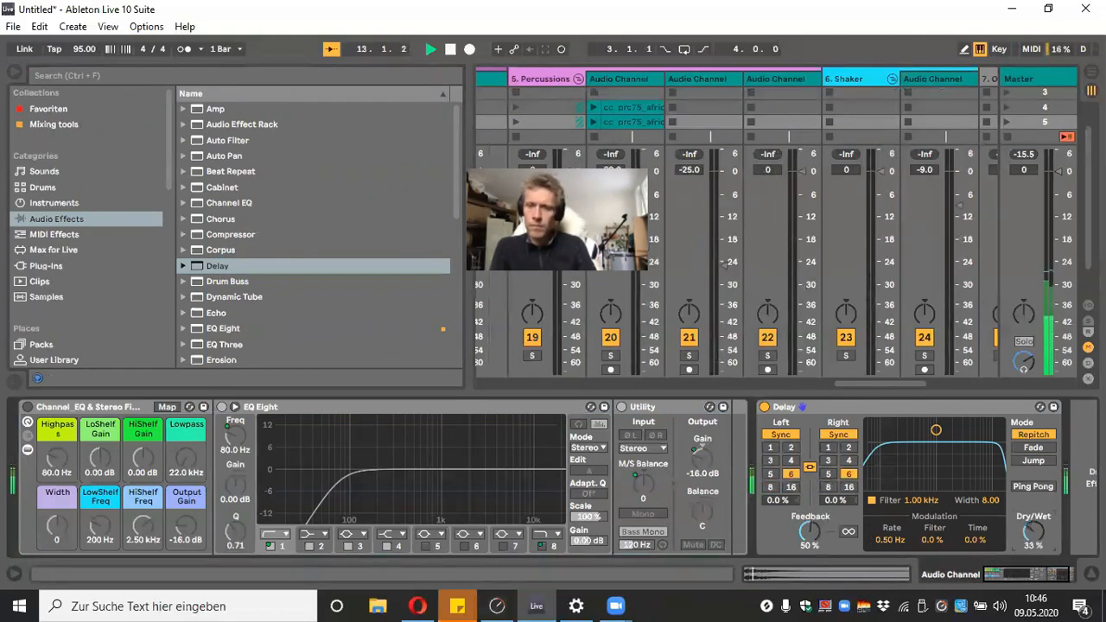
{"action": "left_click_drag", "start_coordinate": [809, 532], "coordinate": [809, 544]}
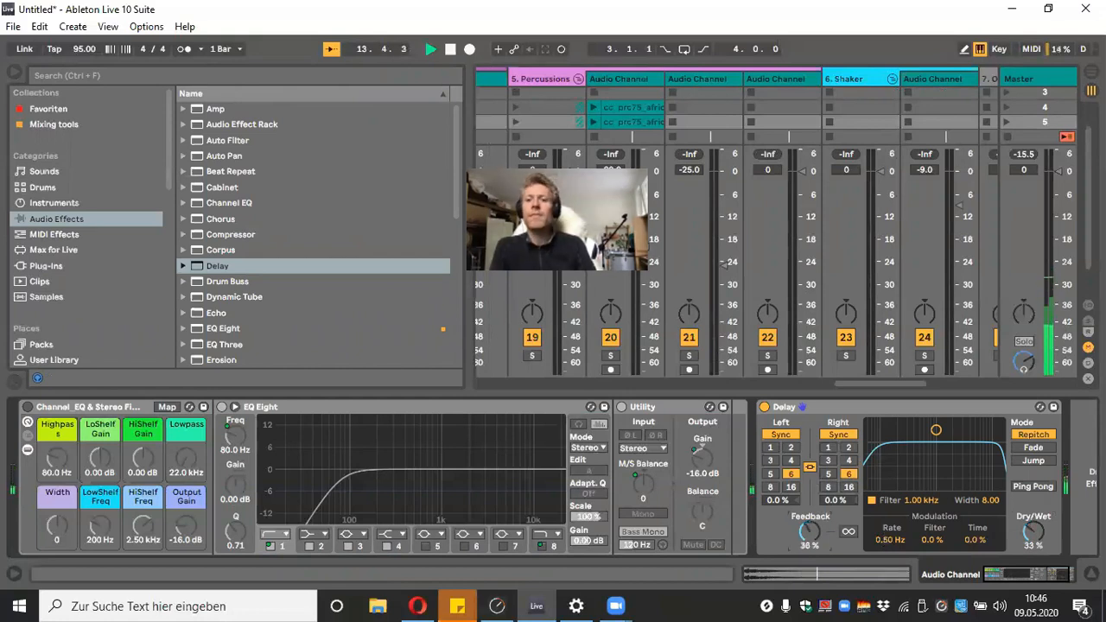
{"action": "left_click_drag", "start_coordinate": [939, 430], "coordinate": [946, 457]}
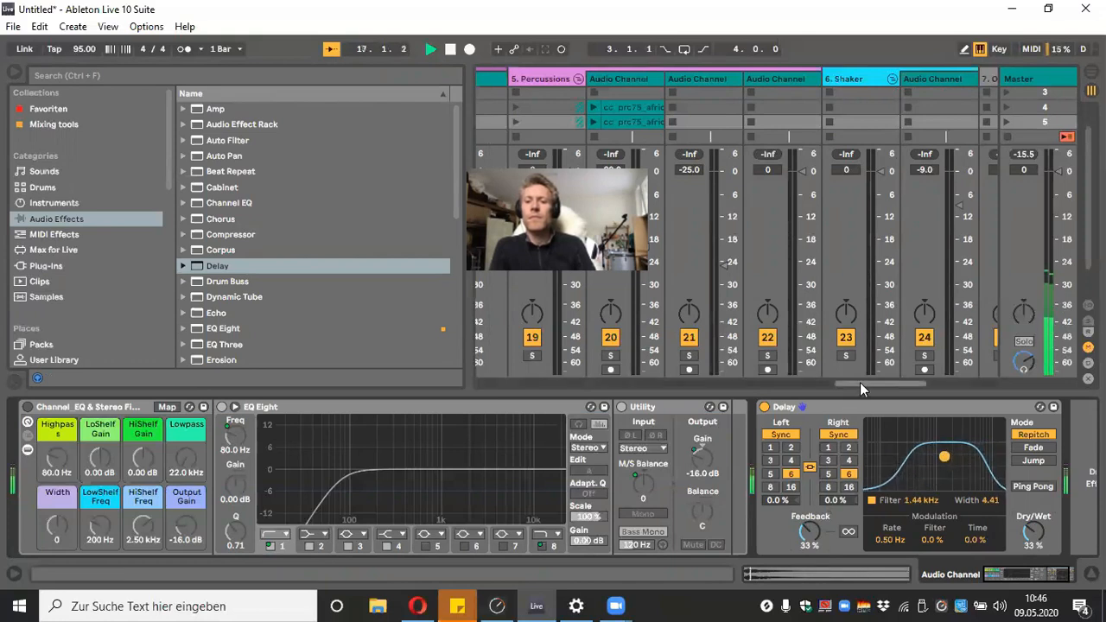
Launch the Shaker Riser clip in track 30's third slot and set the track's volume to -19.0 dB
{"action": "left_click_drag", "start_coordinate": [860, 385], "coordinate": [943, 383]}
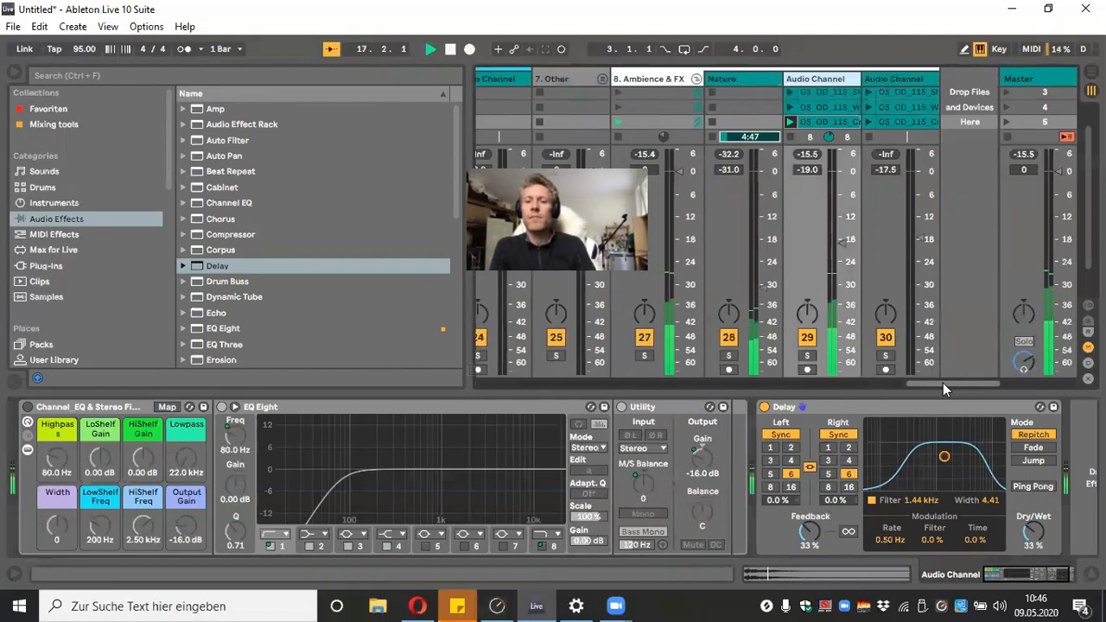
{"action": "left_click", "coordinate": [865, 106]}
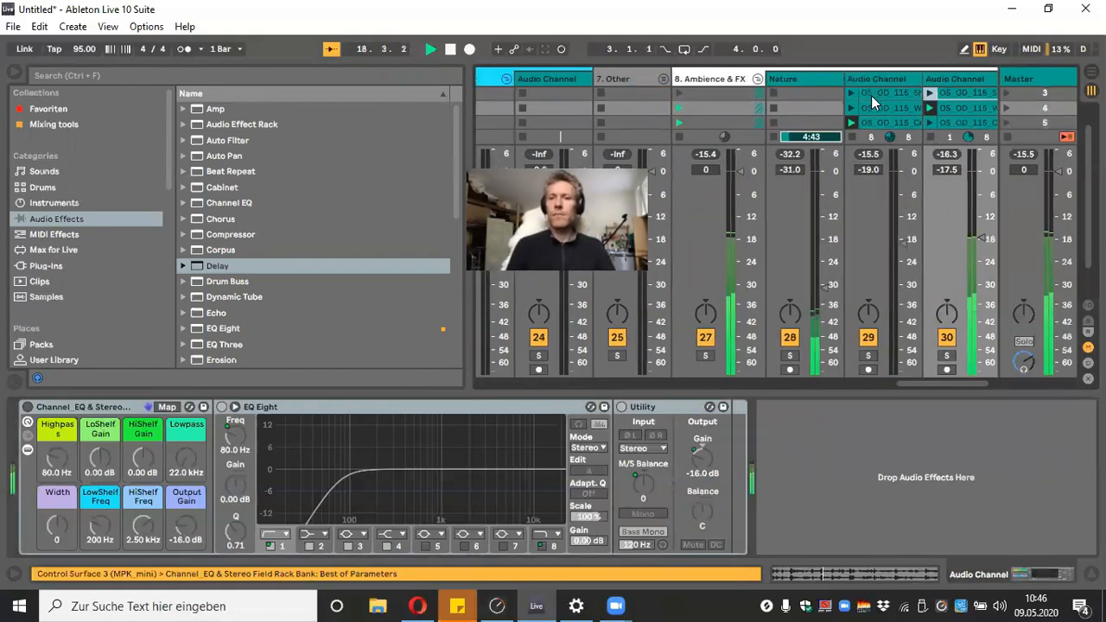
{"action": "left_click", "coordinate": [871, 96]}
{"action": "left_click", "coordinate": [931, 93]}
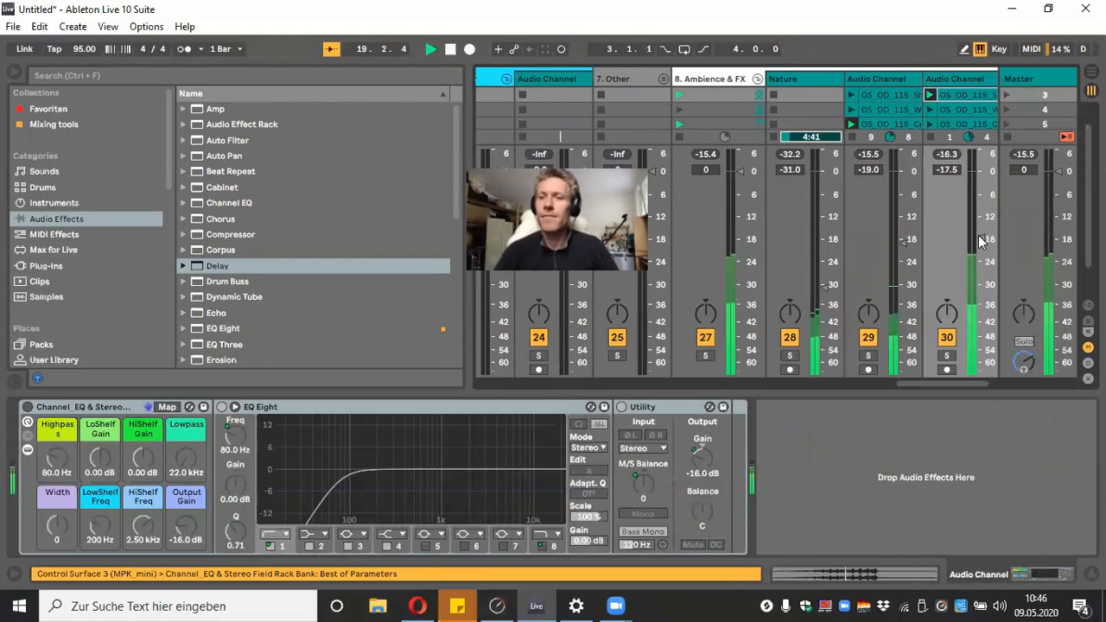
{"action": "left_click_drag", "start_coordinate": [981, 240], "coordinate": [982, 245]}
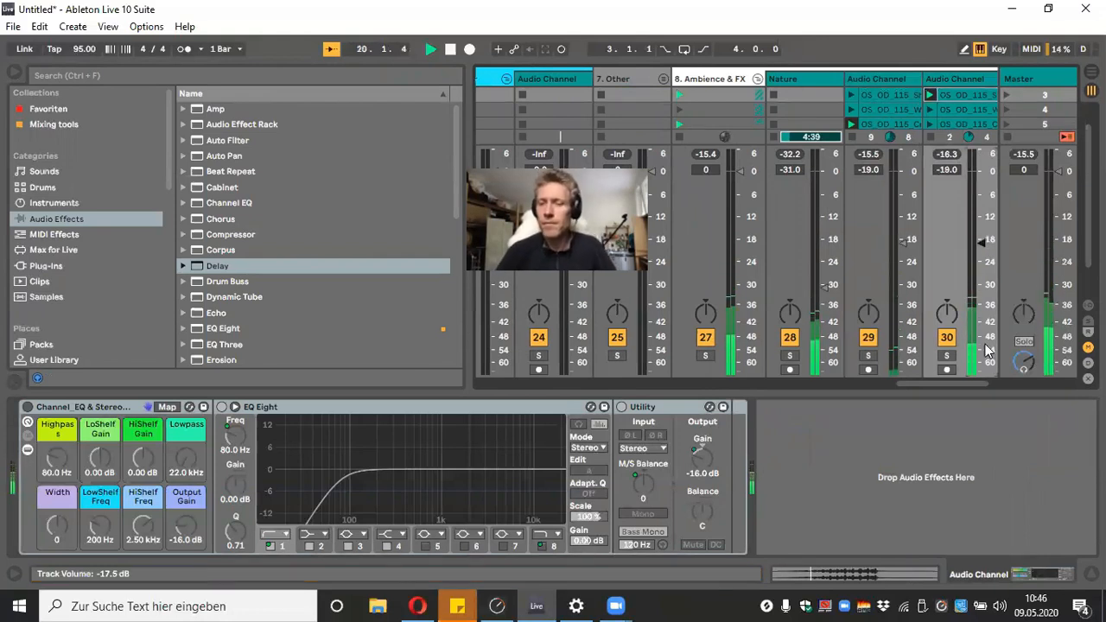
Extend the Shaker Riser clip's loop length to 2 bars and restart playback
{"action": "left_click", "coordinate": [948, 94]}
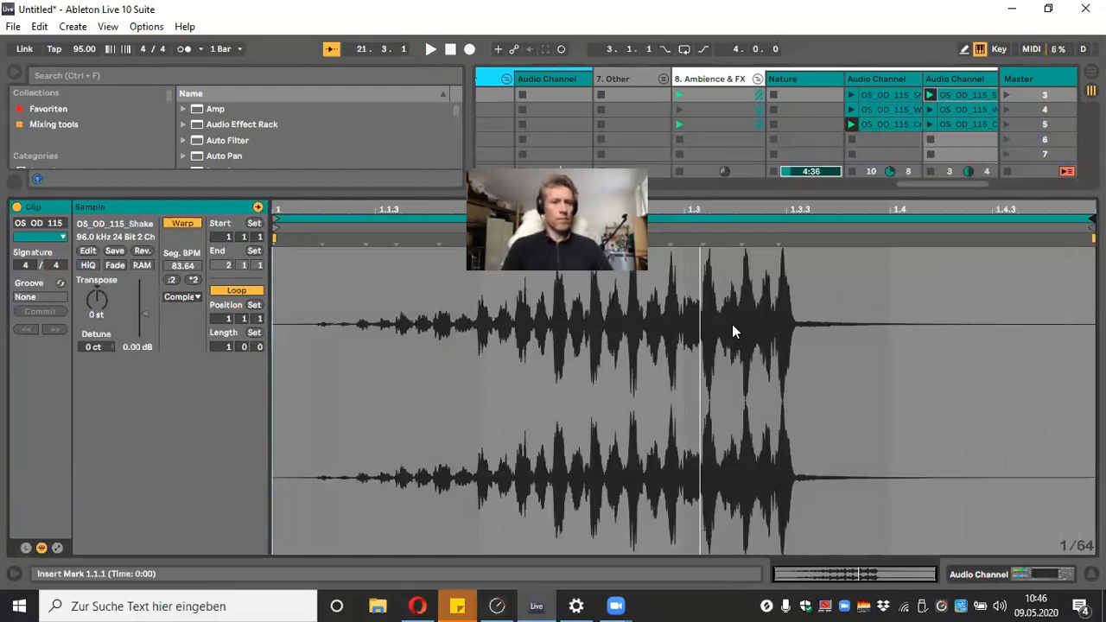
{"action": "left_click_drag", "start_coordinate": [222, 346], "coordinate": [222, 339]}
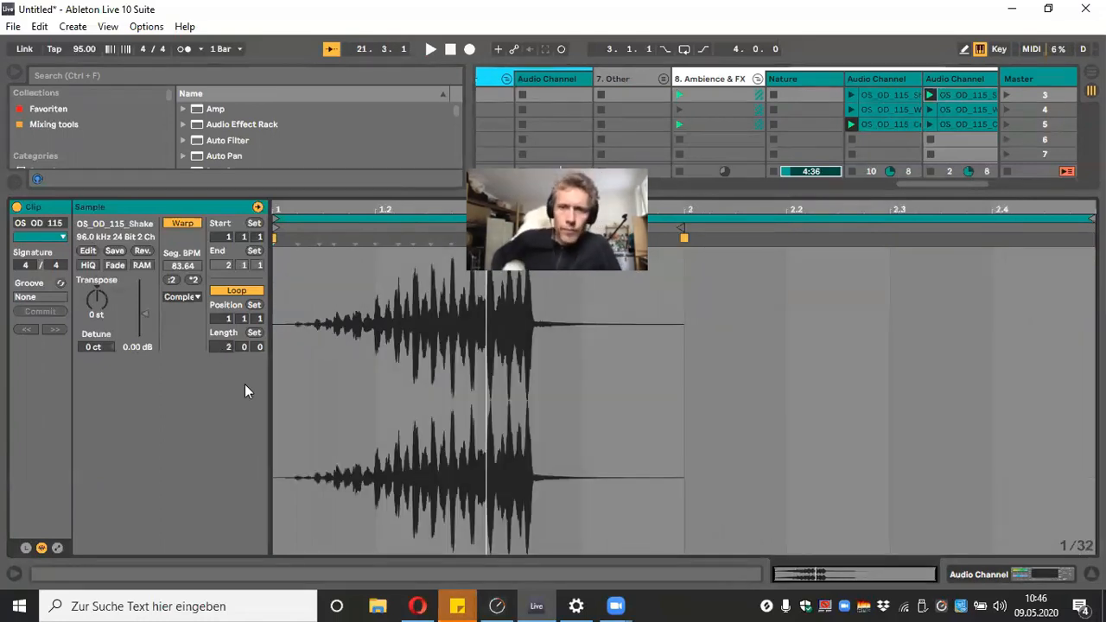
{"action": "key", "text": "space"}
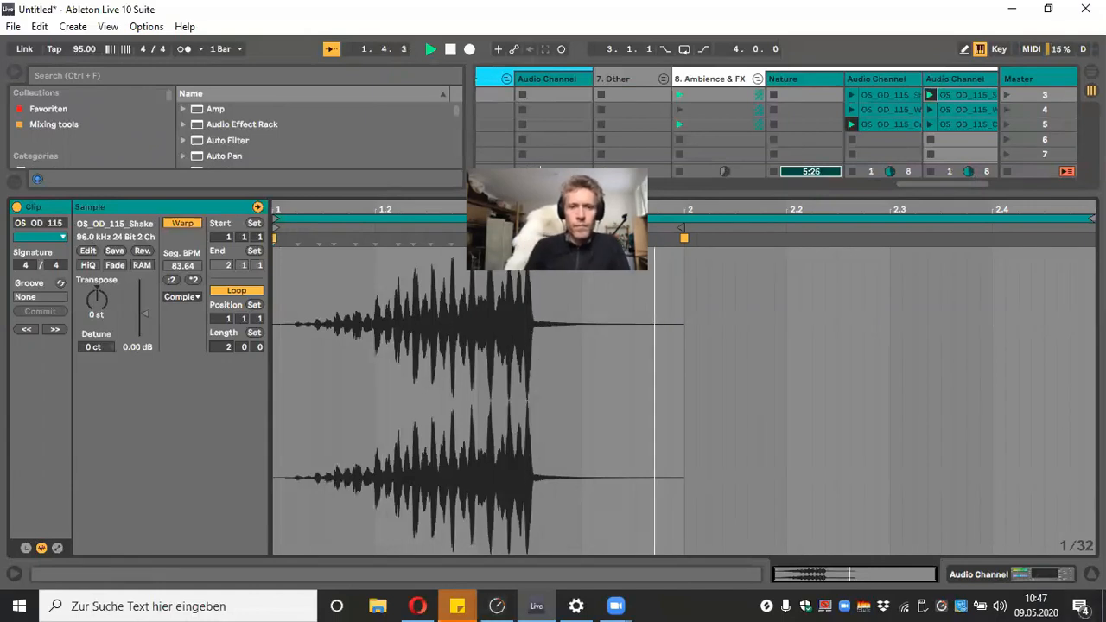
Move the Shaker Riser clip's start marker to 2.1.1 and resume playback
{"action": "left_click", "coordinate": [1092, 574]}
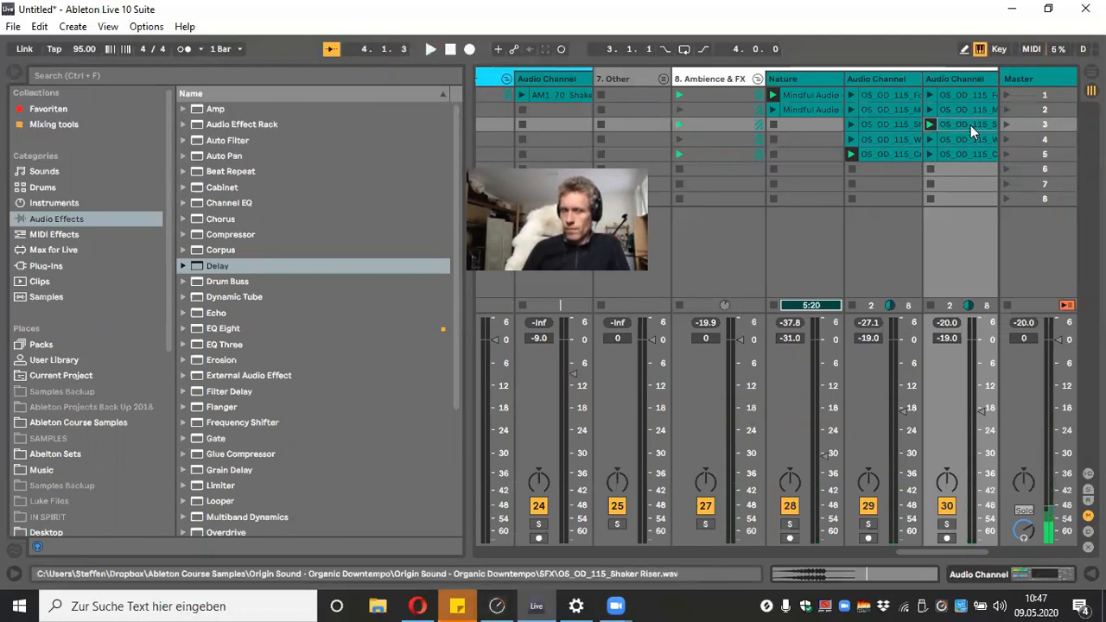
{"action": "double_click", "coordinate": [971, 126]}
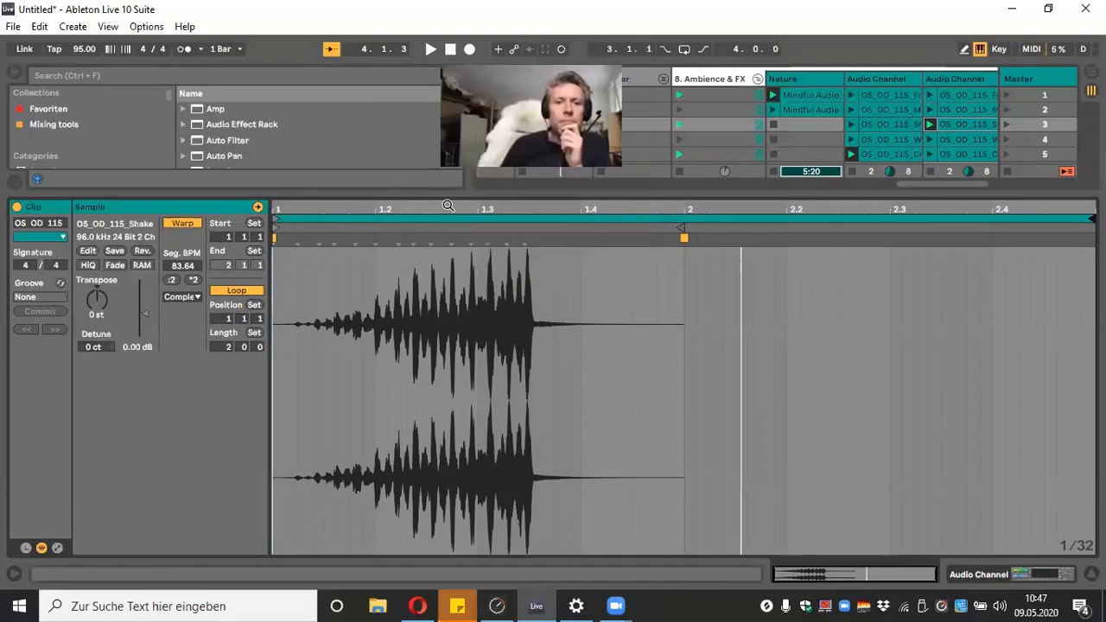
{"action": "left_click_drag", "start_coordinate": [277, 226], "coordinate": [687, 229]}
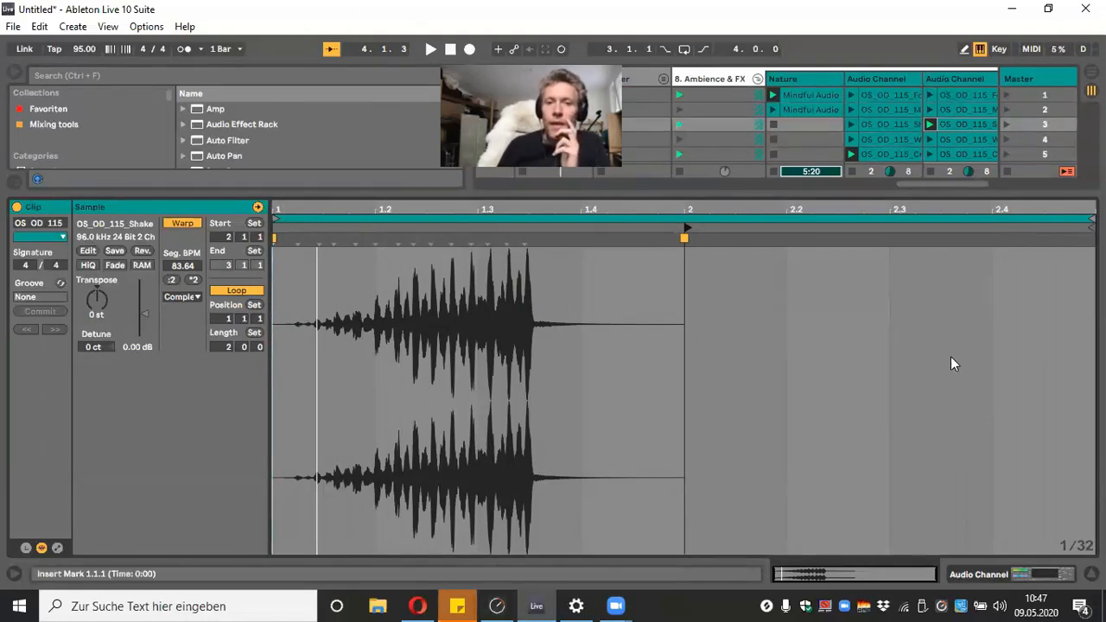
{"action": "key", "text": "space"}
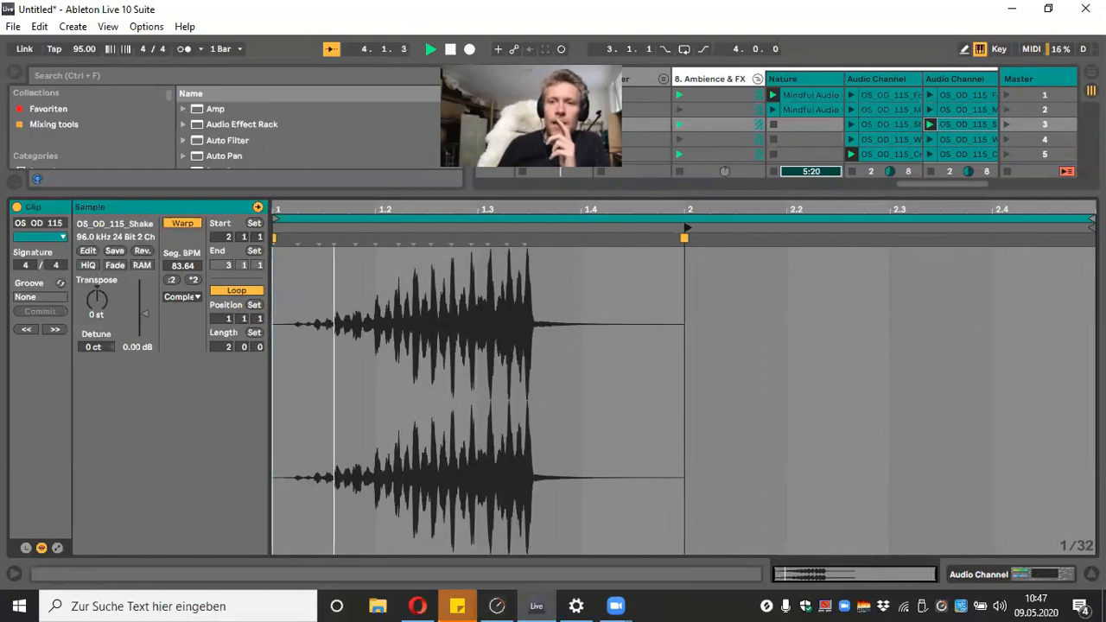
Add the Delay effect to track 30 with Dry/Wet at 25% and hide the browser
{"action": "key", "text": "ctrl+alt+l"}
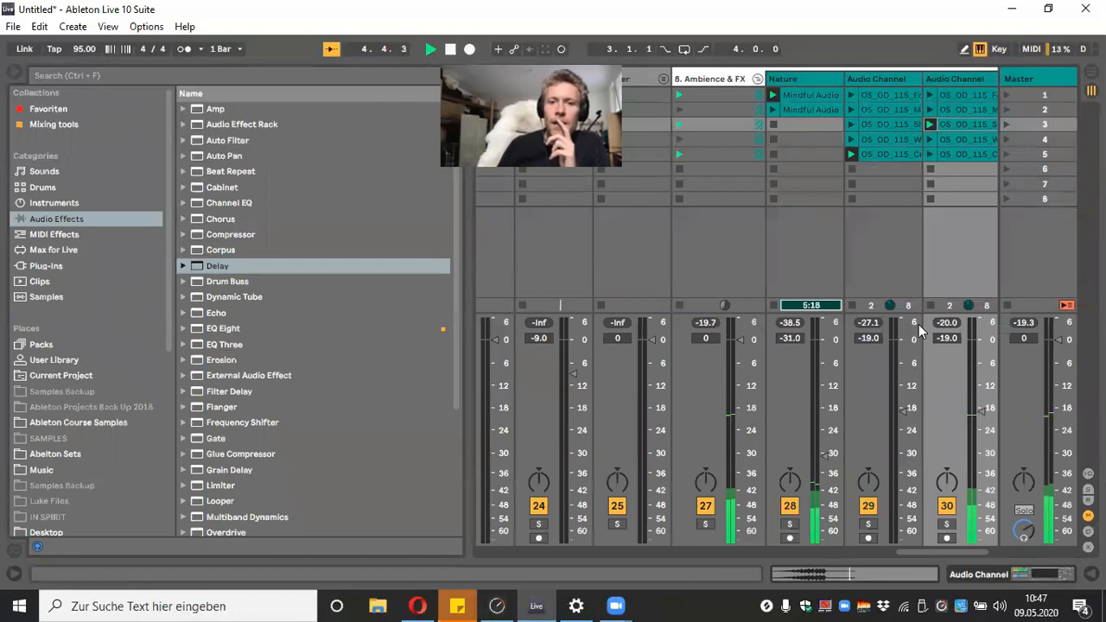
{"action": "double_click", "coordinate": [958, 77]}
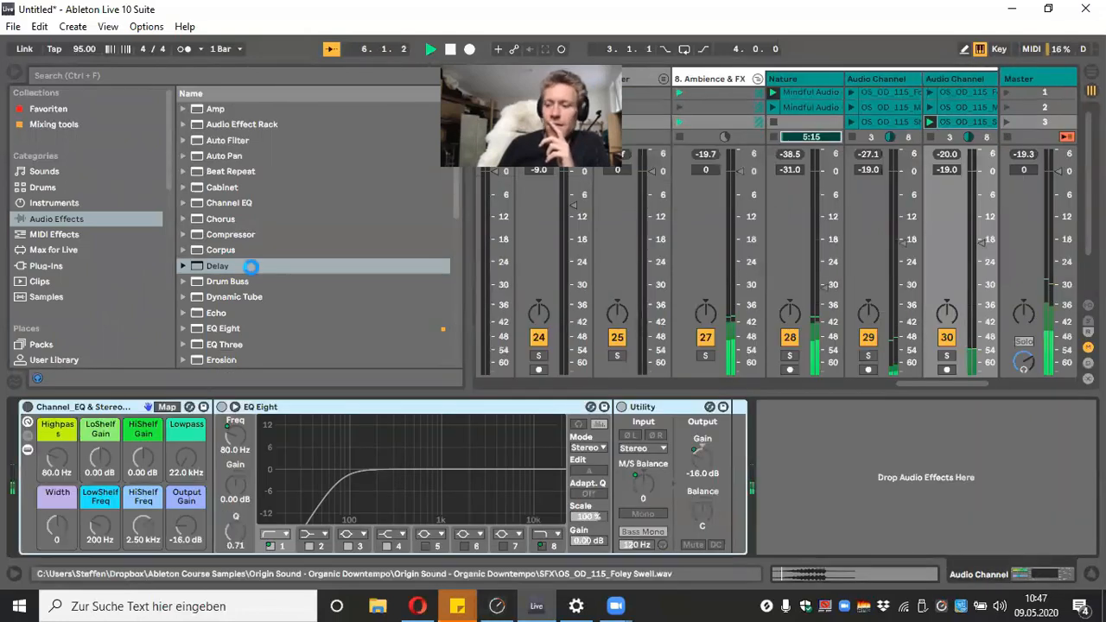
{"action": "double_click", "coordinate": [251, 266]}
{"action": "mouse_move", "coordinate": [1035, 529]}
{"action": "left_mouse_down"}
{"action": "mouse_move", "coordinate": [1035, 562]}
{"action": "mouse_move", "coordinate": [1035, 537]}
{"action": "left_mouse_up"}
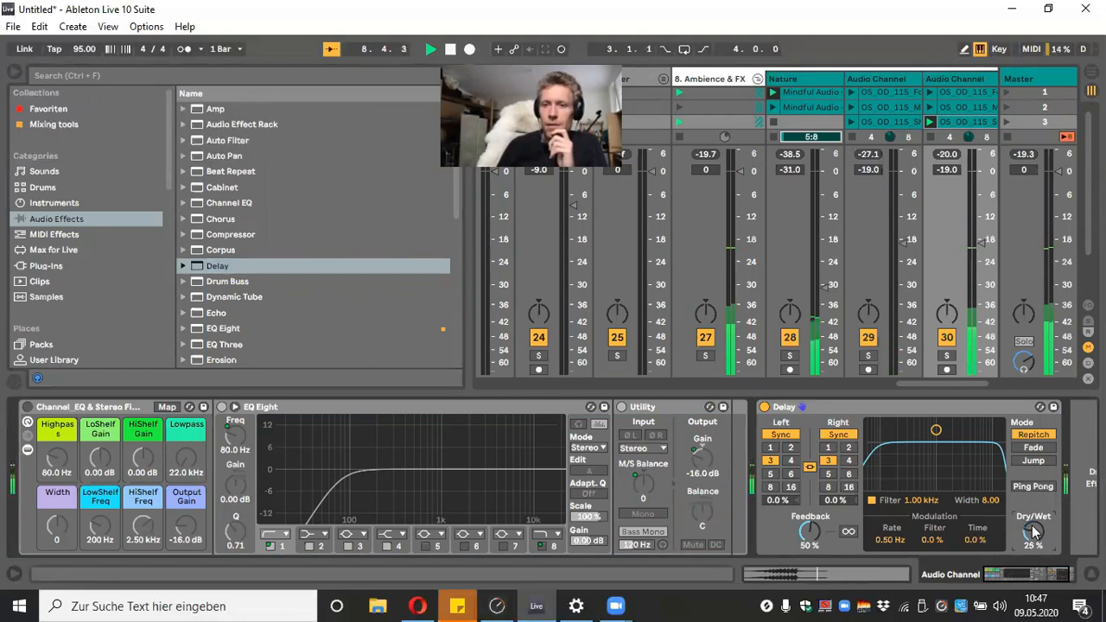
{"action": "left_click", "coordinate": [16, 72]}
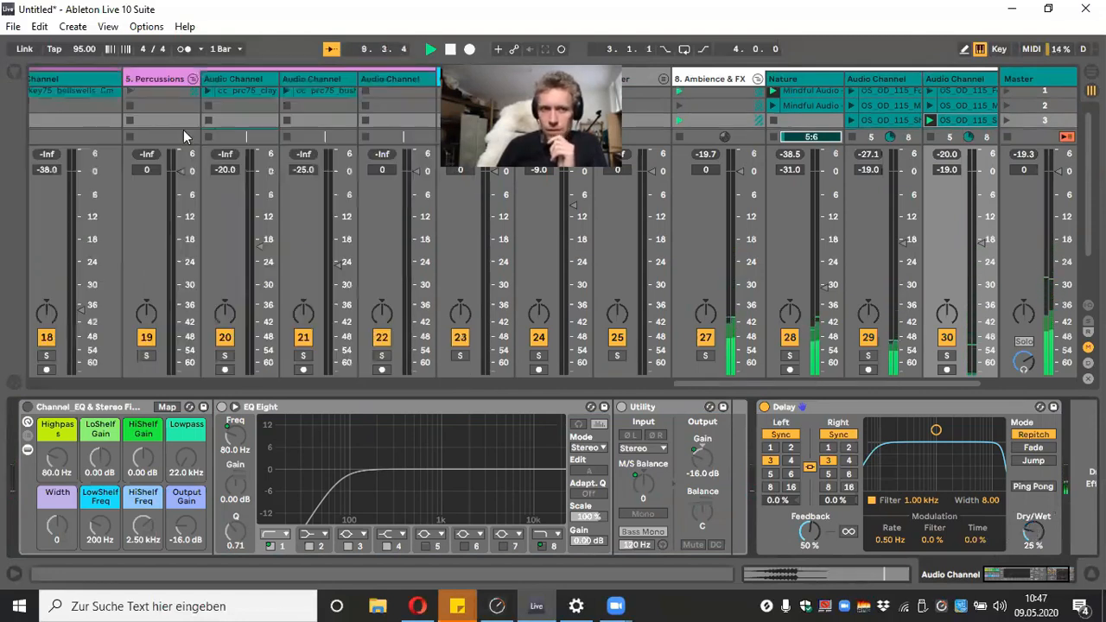
Launch cc_key75_feeling_Cm in the Lead group and set track 12's volume to -13.3 dB
{"action": "left_click", "coordinate": [1092, 574]}
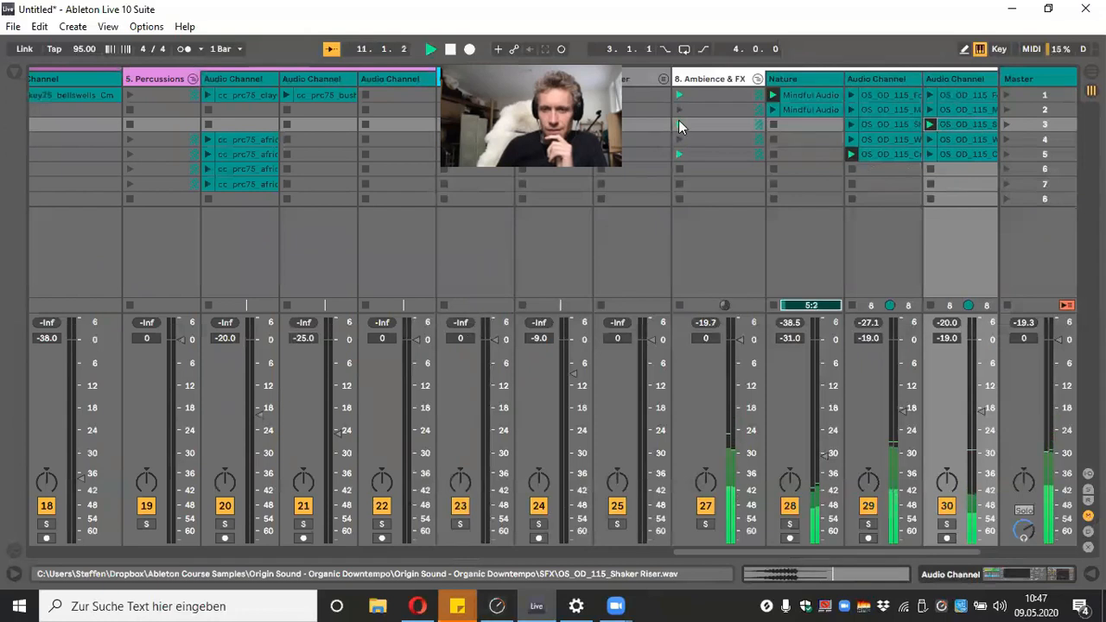
{"action": "mouse_move", "coordinate": [895, 553]}
{"action": "left_mouse_down"}
{"action": "mouse_move", "coordinate": [917, 552]}
{"action": "mouse_move", "coordinate": [790, 596]}
{"action": "mouse_move", "coordinate": [613, 598]}
{"action": "left_mouse_up"}
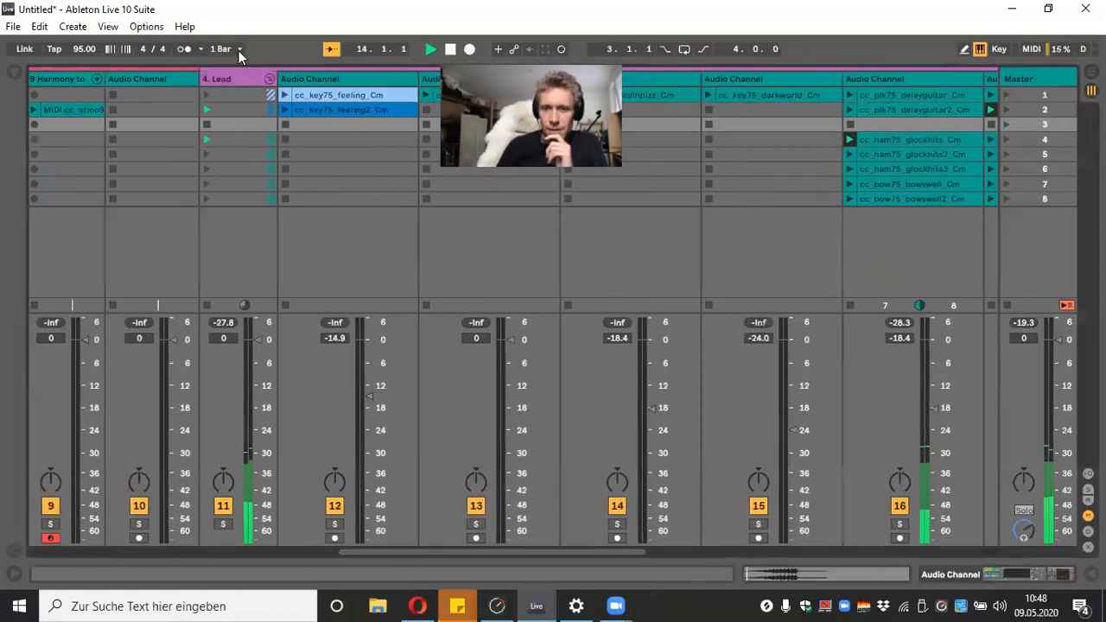
{"action": "left_click", "coordinate": [283, 95]}
{"action": "left_click_drag", "start_coordinate": [370, 397], "coordinate": [370, 390]}
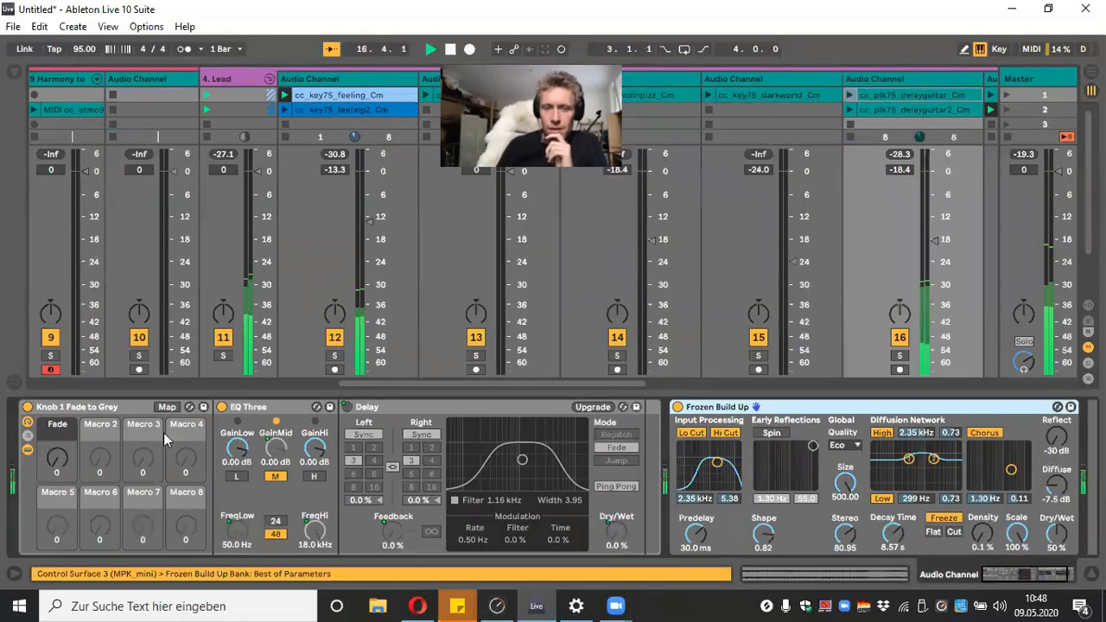
Raise the Fade macro of the Knob 1 Fade to Grey rack to 110 on track 16 and to 127 on track 17
{"action": "left_click_drag", "start_coordinate": [65, 467], "coordinate": [60, 449]}
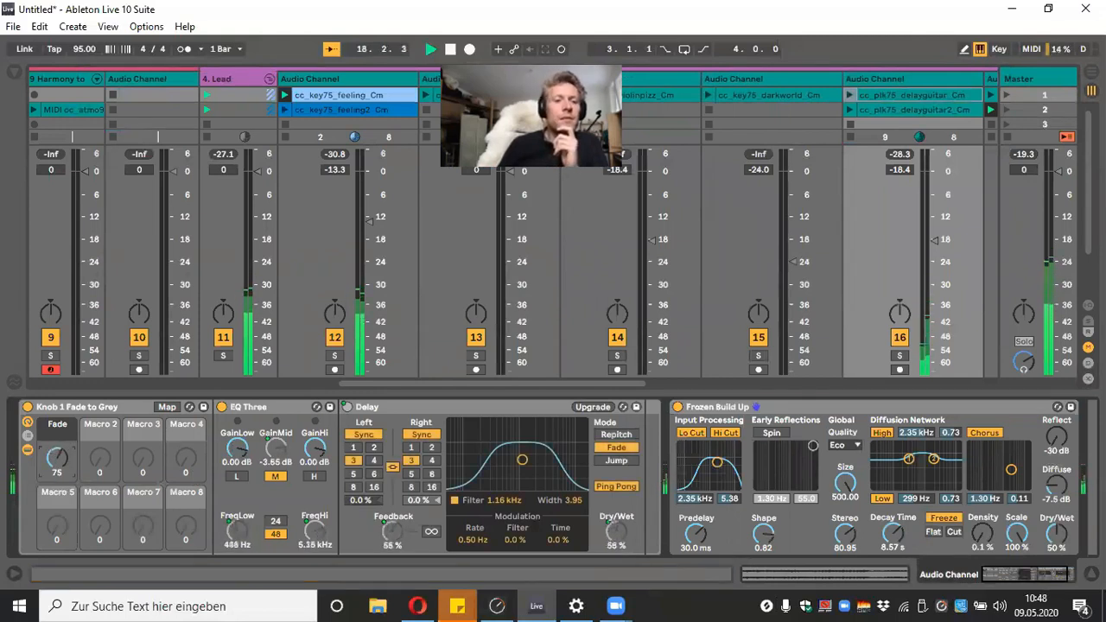
{"action": "left_click_drag", "start_coordinate": [57, 458], "coordinate": [57, 456]}
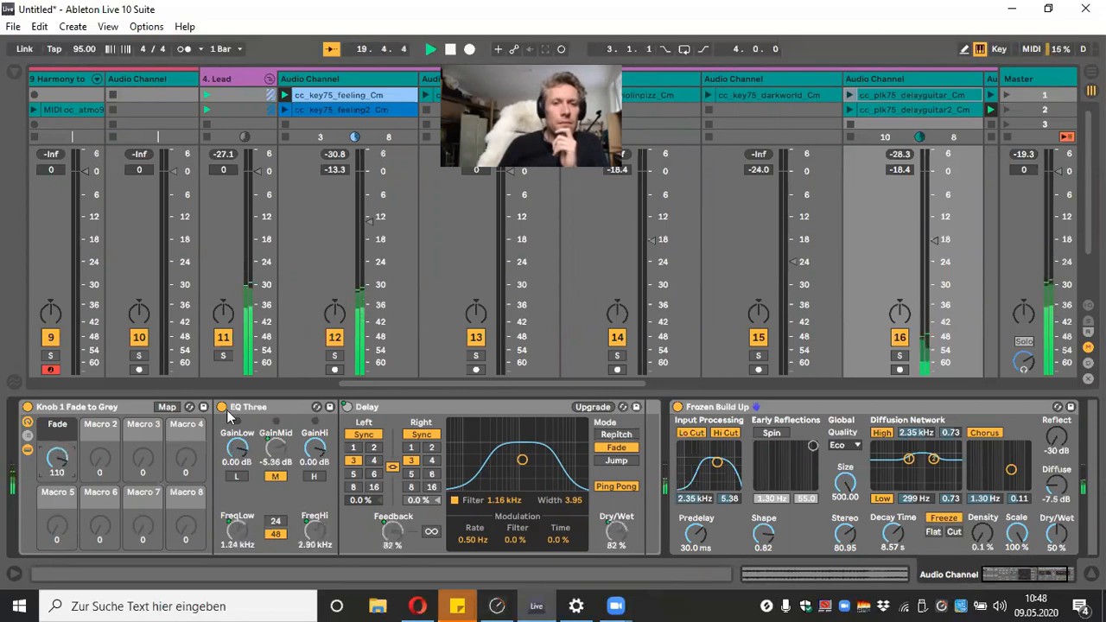
{"action": "left_click", "coordinate": [994, 80]}
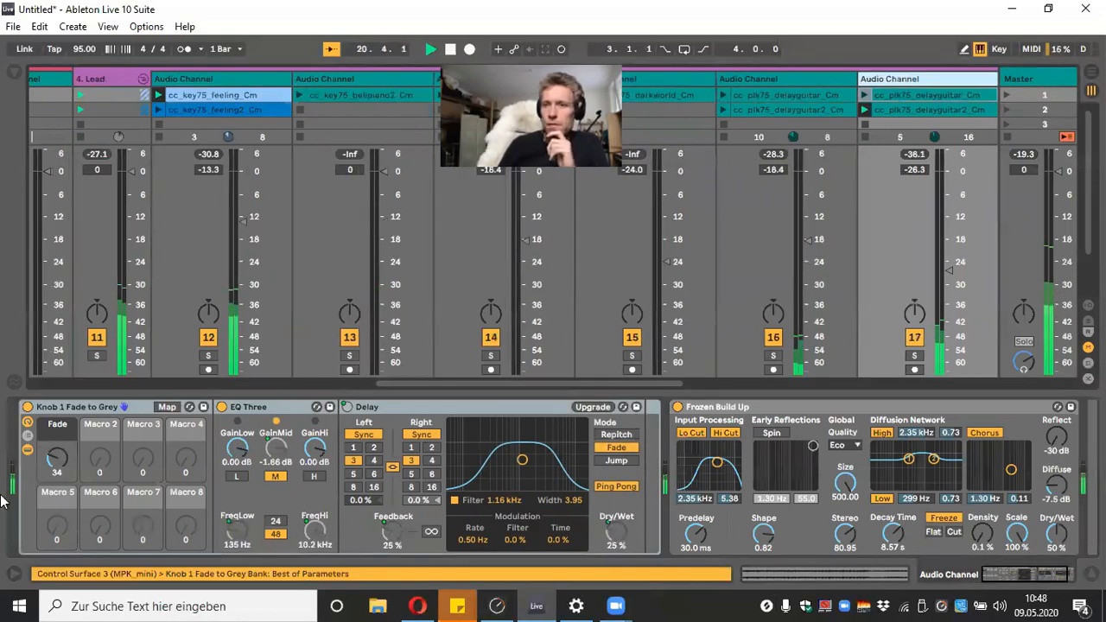
{"action": "left_click_drag", "start_coordinate": [47, 472], "coordinate": [57, 437]}
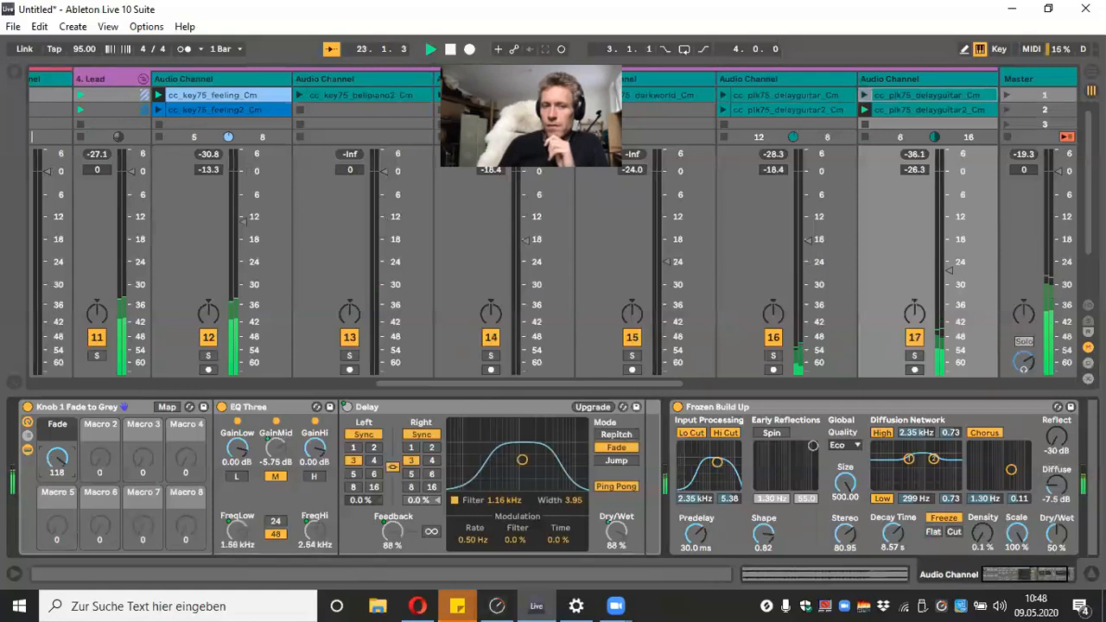
Launch OS_ORG_Kick 1 on track 2 in the Drums group and hide the device view
{"action": "left_click_drag", "start_coordinate": [441, 383], "coordinate": [72, 385]}
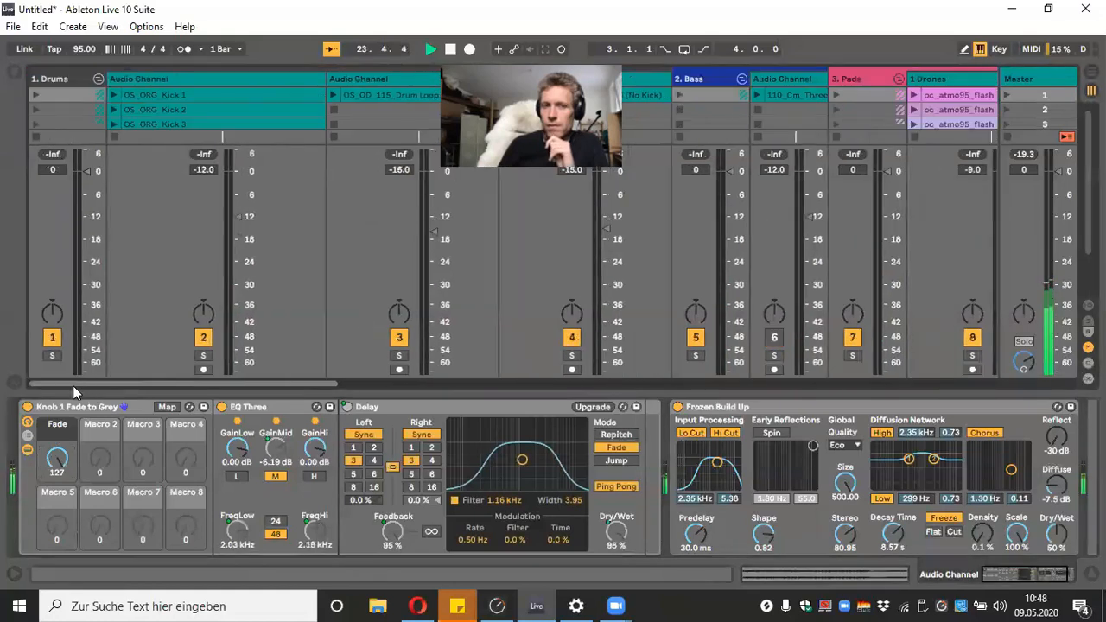
{"action": "left_click", "coordinate": [113, 93]}
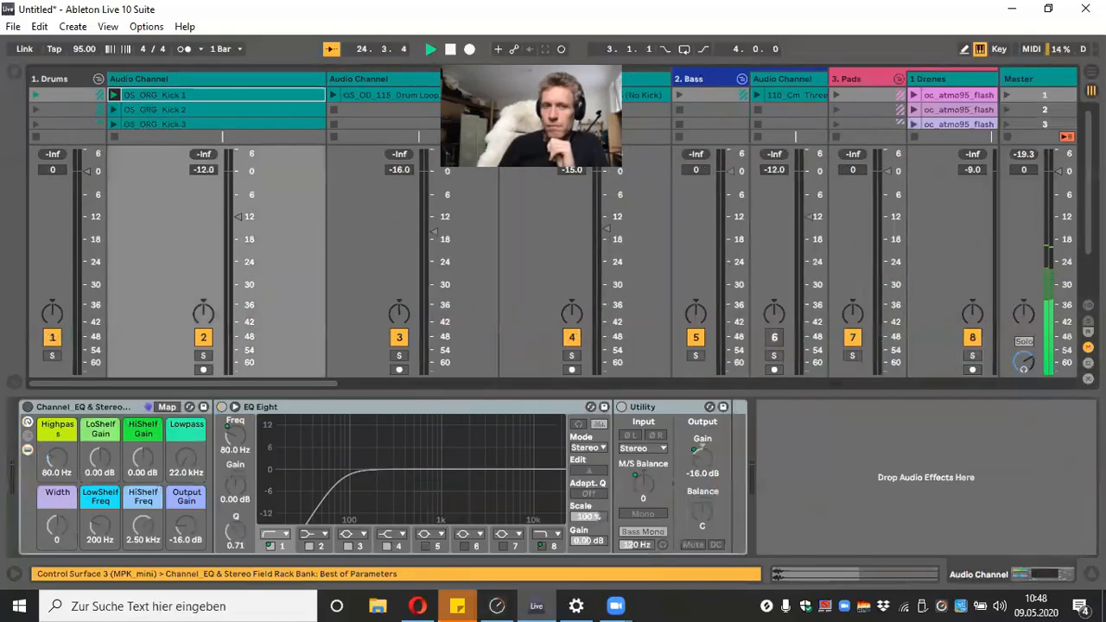
{"action": "left_click", "coordinate": [1092, 574]}
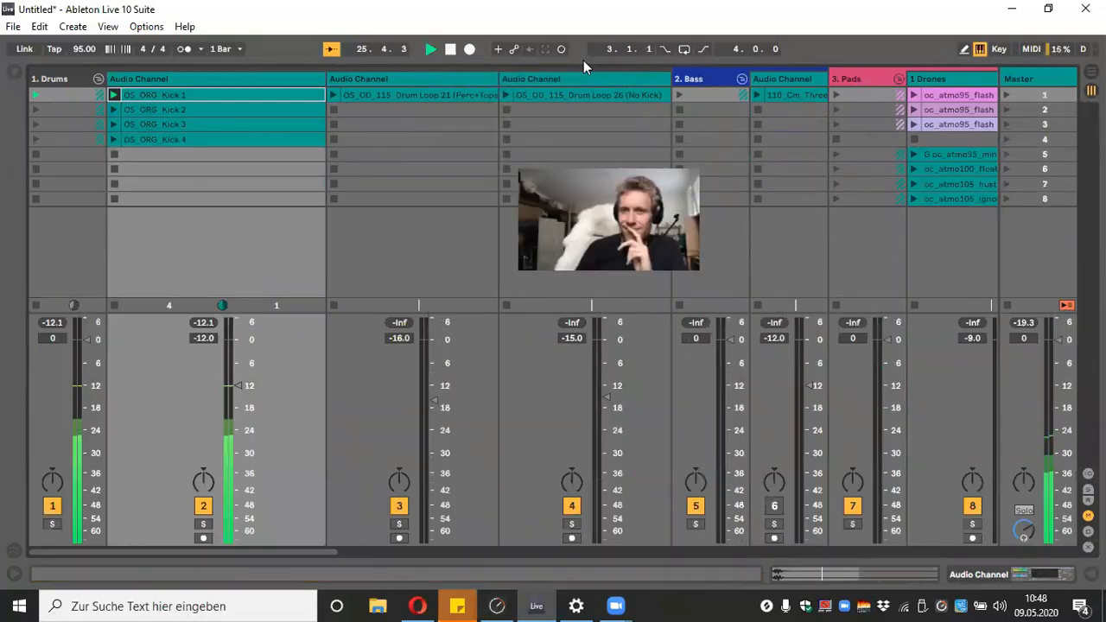
Audition the cc_key75_bellpiano2_Cm clip on track 13 in the Lead group, then stop it
{"action": "scroll", "coordinate": [584, 63], "scroll_direction": "right", "scroll_amount": 5}
{"action": "scroll", "coordinate": [583, 61], "scroll_direction": "right", "scroll_amount": 8}
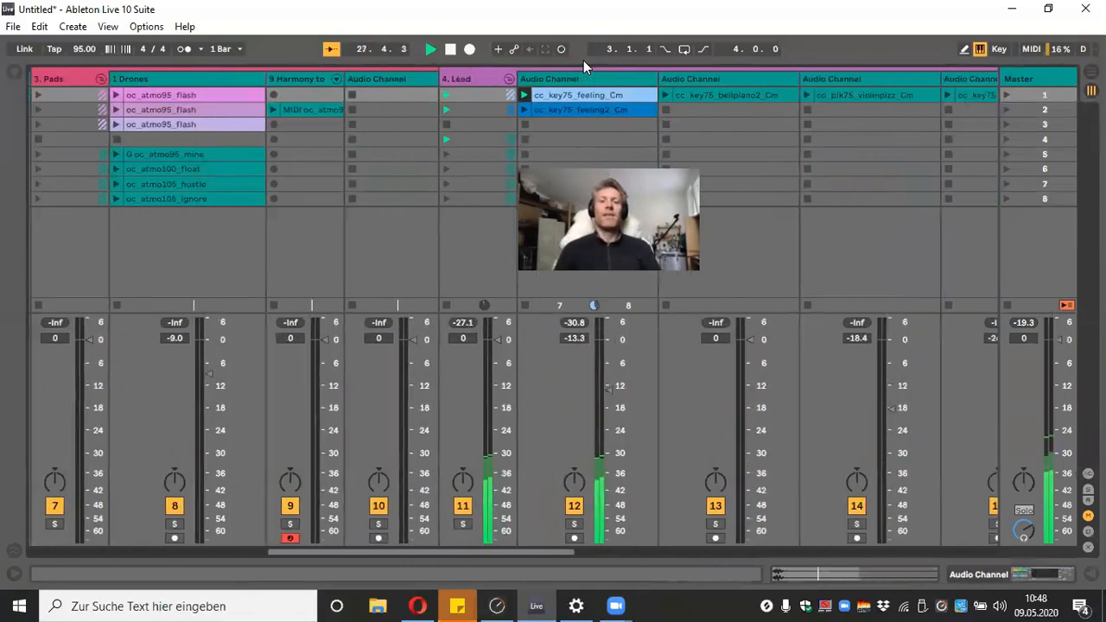
{"action": "scroll", "coordinate": [583, 60], "scroll_direction": "right", "scroll_amount": 1}
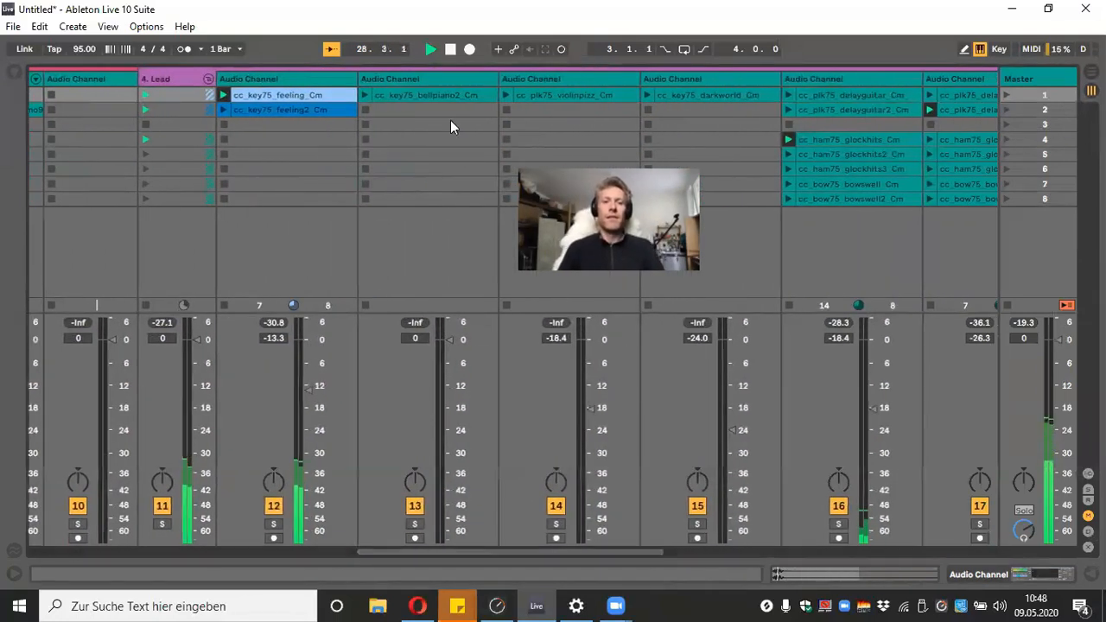
{"action": "left_click", "coordinate": [365, 94]}
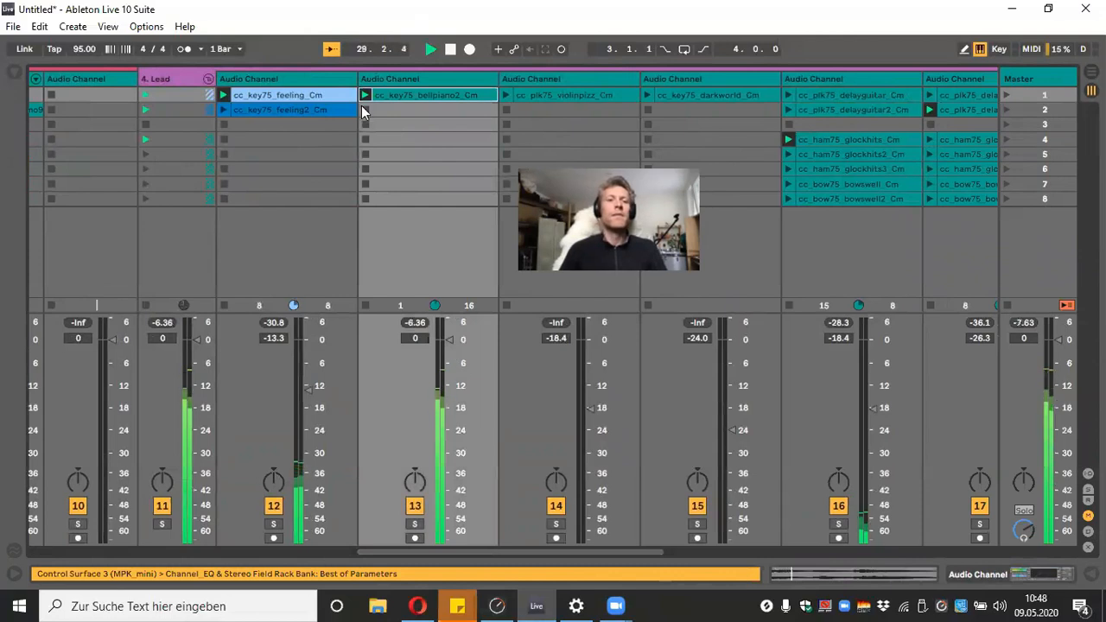
{"action": "left_click", "coordinate": [365, 110]}
Move the cc_key75_darkworld_Cm track directly after the cc_key75_feeling_Cm track in the Lead group
{"action": "left_click_drag", "start_coordinate": [695, 78], "coordinate": [374, 87]}
{"action": "left_click", "coordinate": [374, 89]}
{"action": "left_click_drag", "start_coordinate": [725, 82], "coordinate": [369, 97]}
Launch the cc_key75_darkworld_Cm clip and set its track volume to -18.2 dB
{"action": "left_click", "coordinate": [365, 94]}
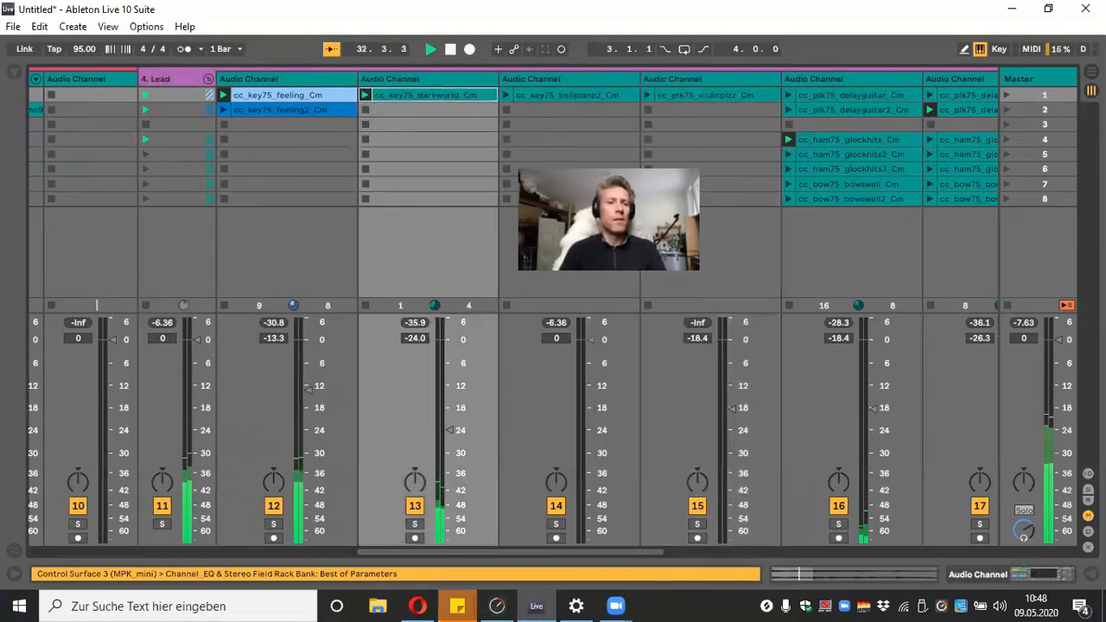
{"action": "left_click_drag", "start_coordinate": [448, 432], "coordinate": [449, 407]}
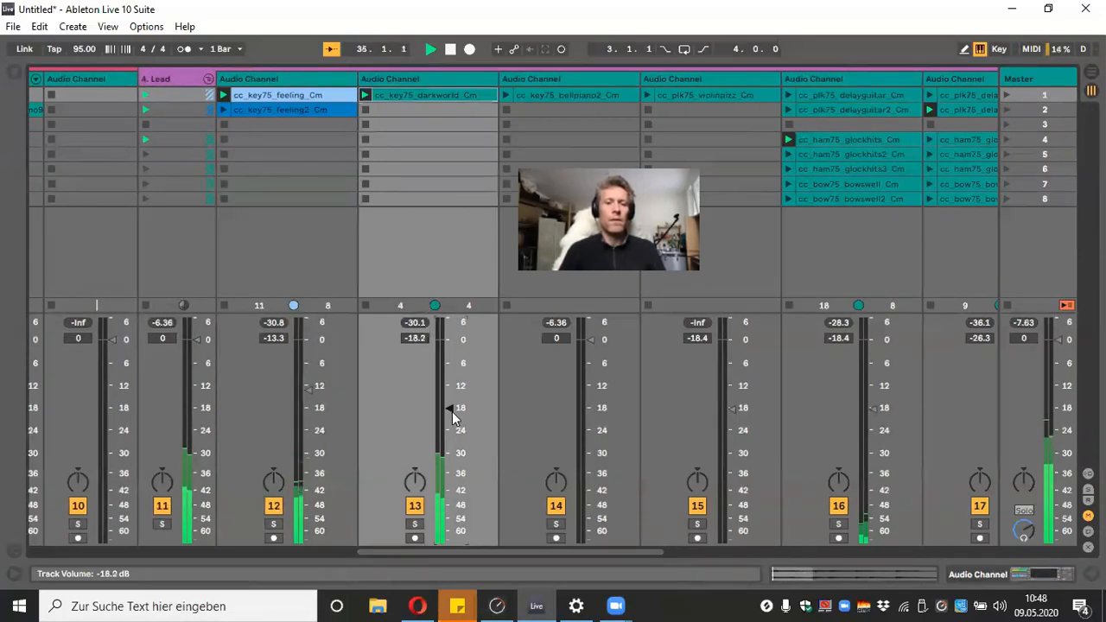
Launch the AM1_70_Shaker clip on track 24 and the first-slot percussion clips on tracks 21 and 20
{"action": "scroll", "coordinate": [795, 510], "scroll_direction": "right", "scroll_amount": 5}
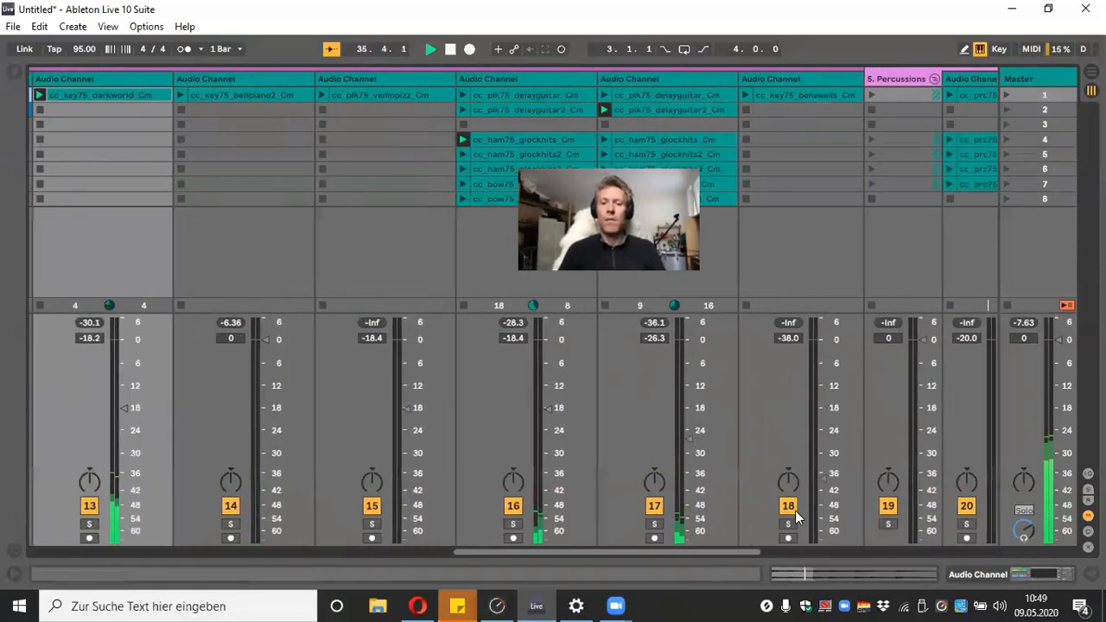
{"action": "scroll", "coordinate": [795, 510], "scroll_direction": "right", "scroll_amount": 2}
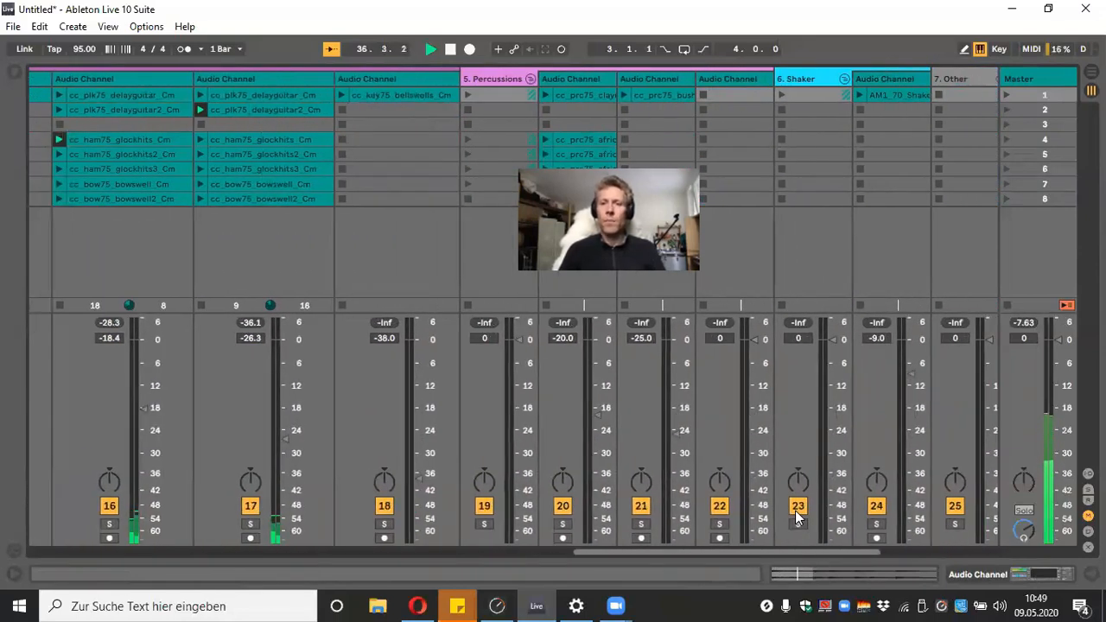
{"action": "left_click", "coordinate": [860, 97]}
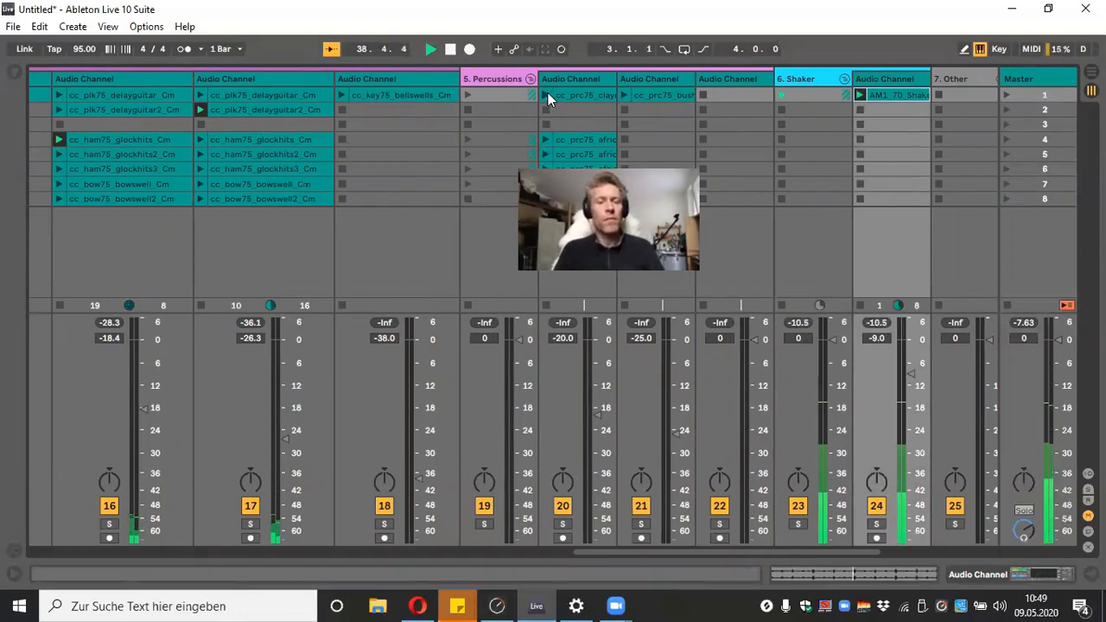
{"action": "left_click", "coordinate": [624, 94]}
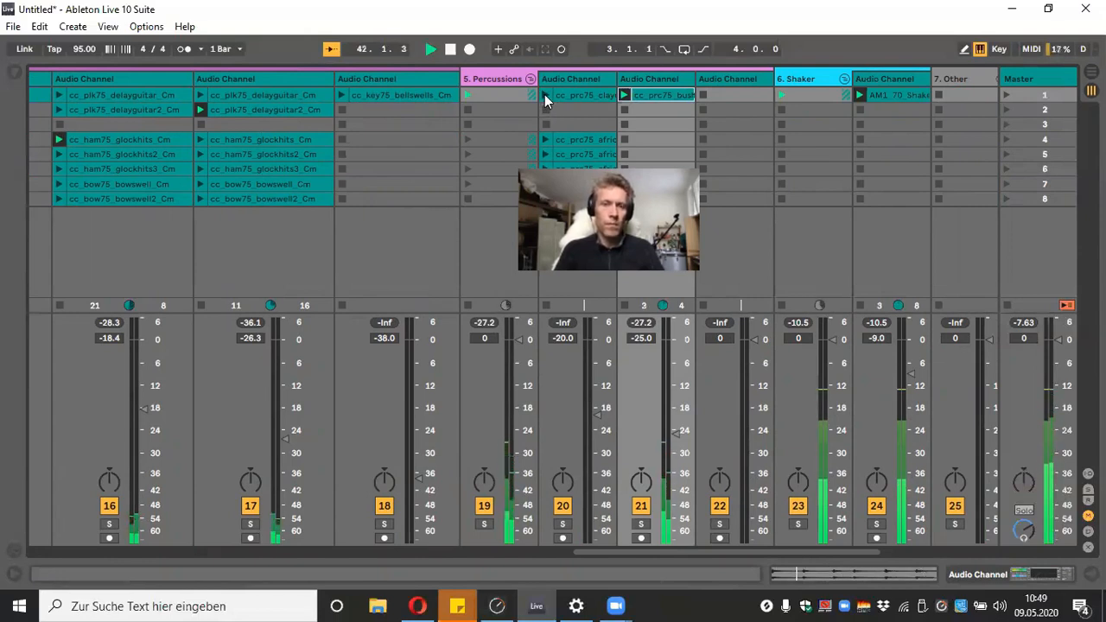
{"action": "left_click", "coordinate": [545, 95]}
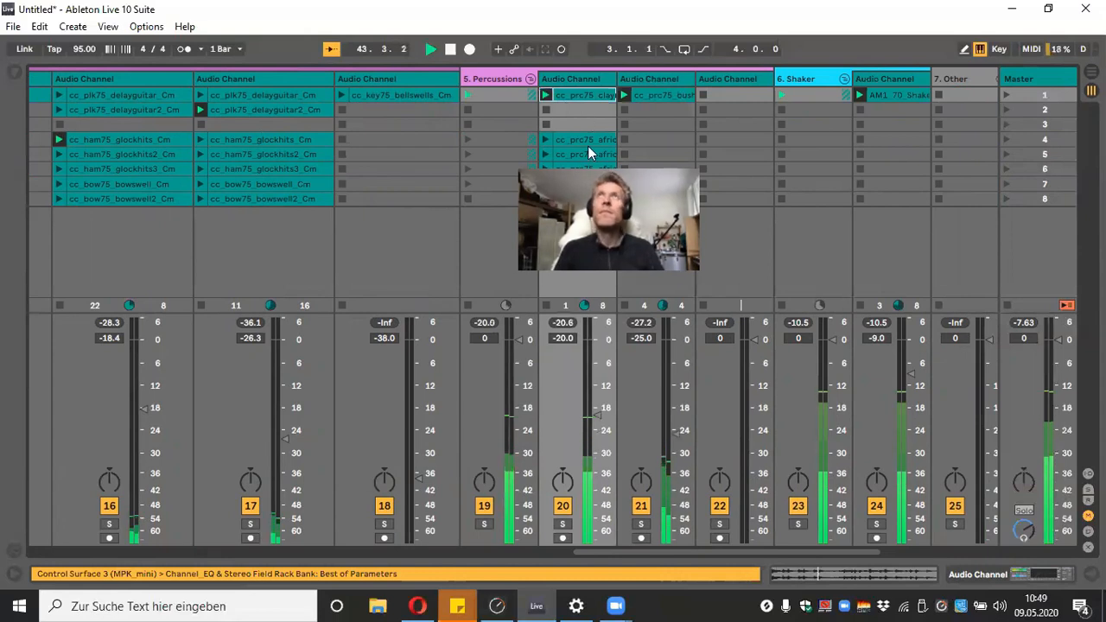
Activate bass track 6 and launch its 110_Cm_Three clip together with OS_OD_115_Drum Loop 26 (No Kick) on track 4
{"action": "scroll", "coordinate": [588, 146], "scroll_direction": "left", "scroll_amount": 8}
{"action": "scroll", "coordinate": [588, 154], "scroll_direction": "left", "scroll_amount": 4}
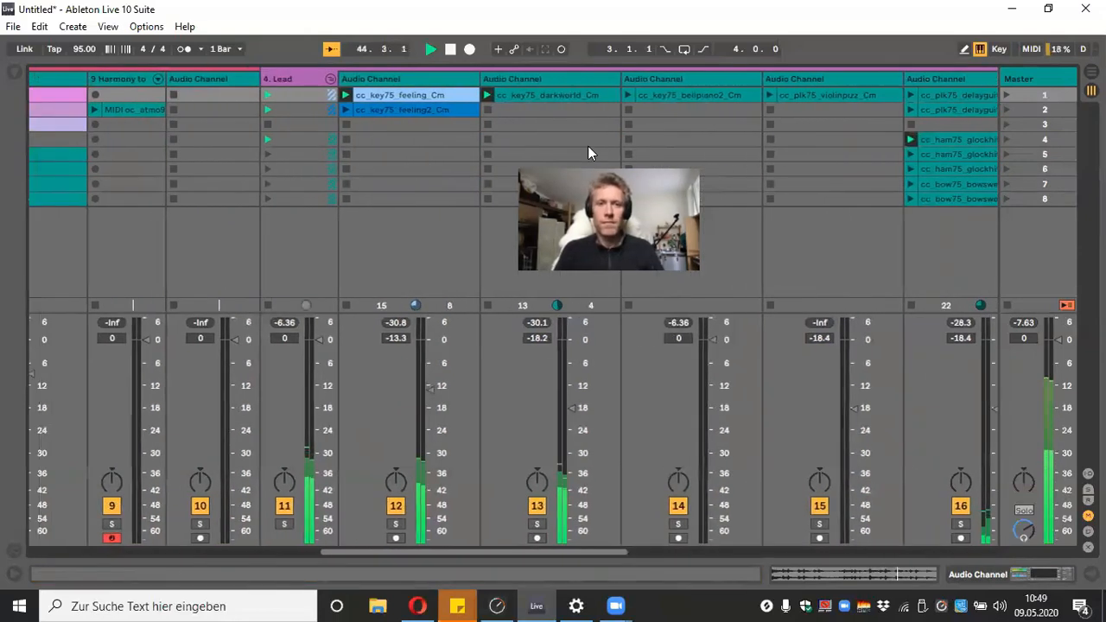
{"action": "scroll", "coordinate": [588, 154], "scroll_direction": "left", "scroll_amount": 4}
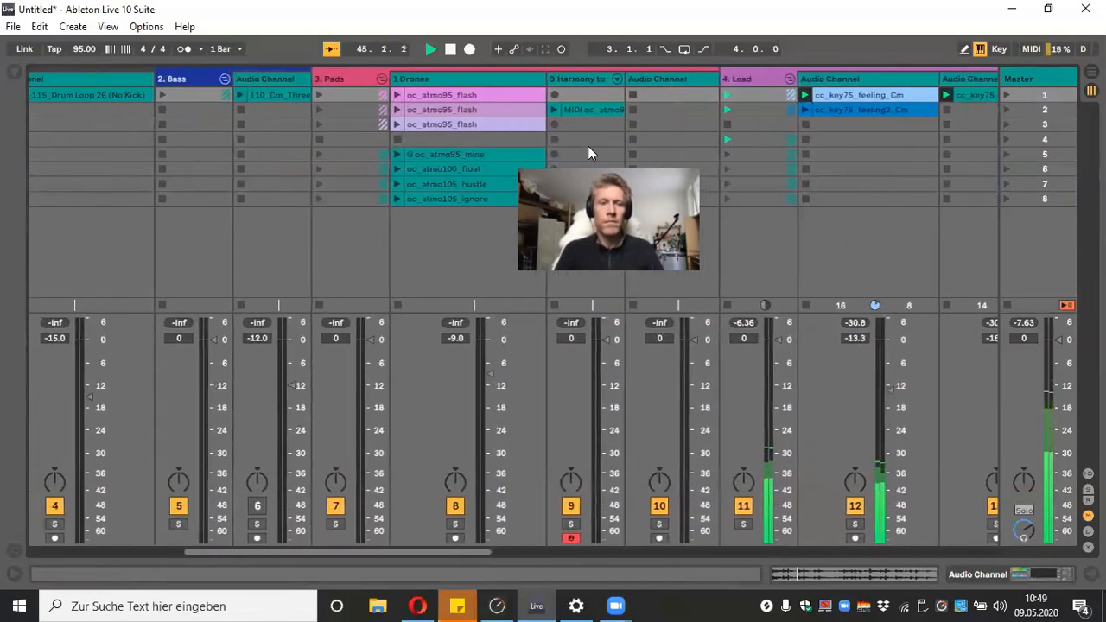
{"action": "scroll", "coordinate": [588, 154], "scroll_direction": "left", "scroll_amount": 2}
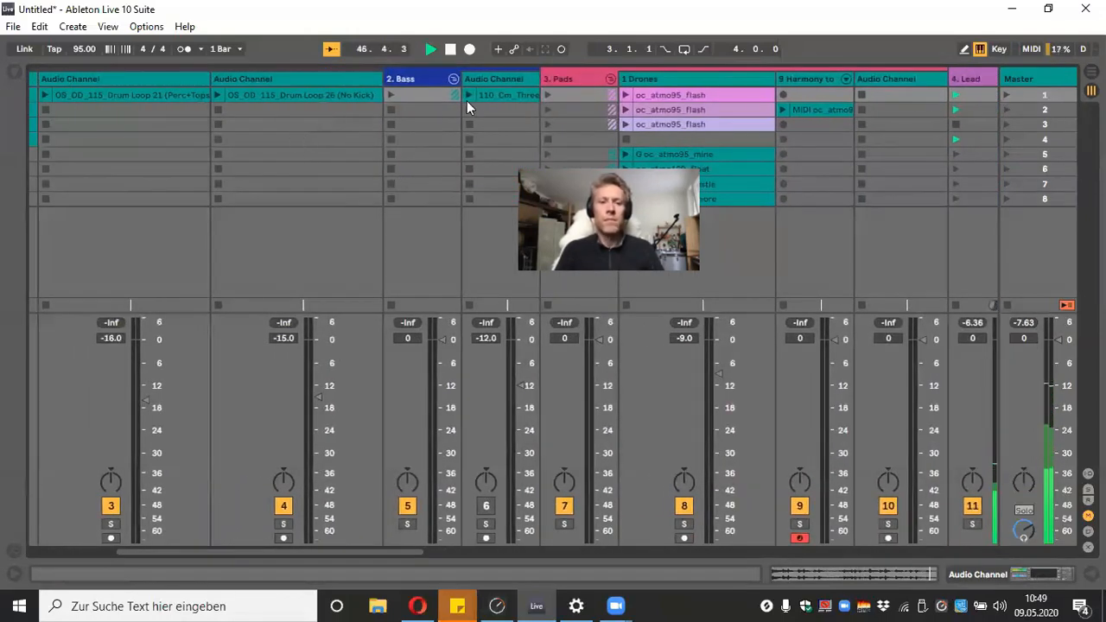
{"action": "left_click", "coordinate": [510, 79]}
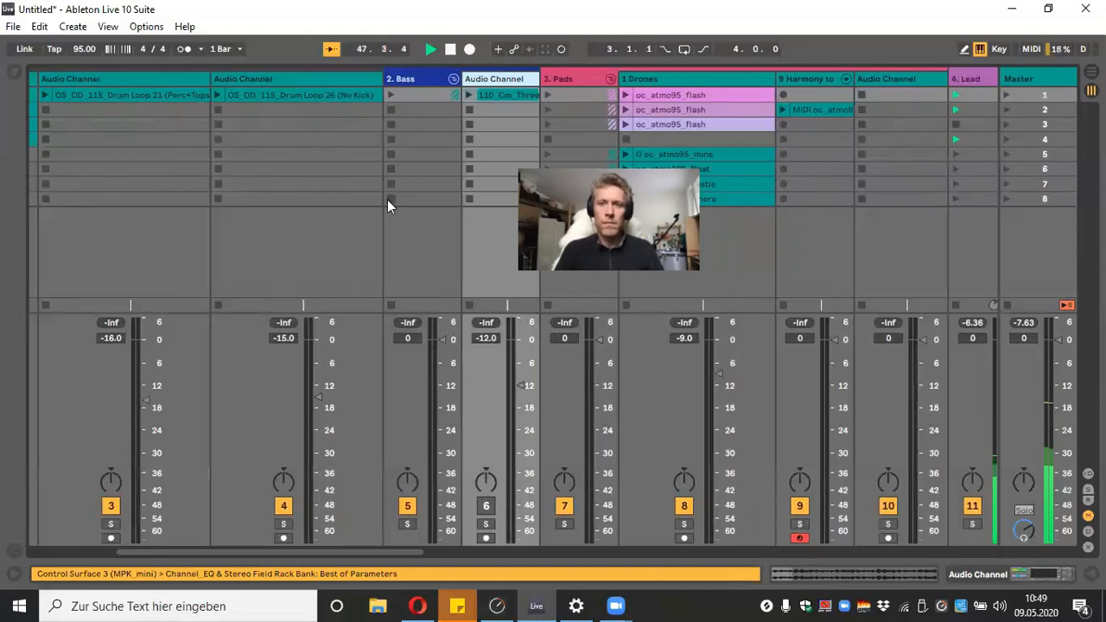
{"action": "left_click", "coordinate": [470, 95]}
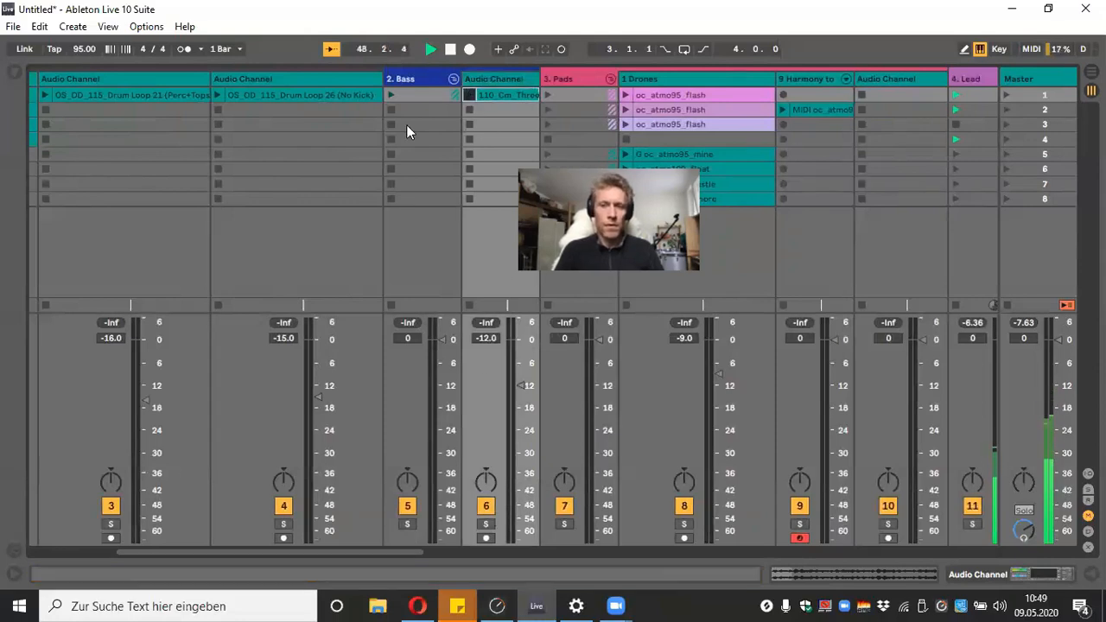
{"action": "left_click", "coordinate": [217, 94]}
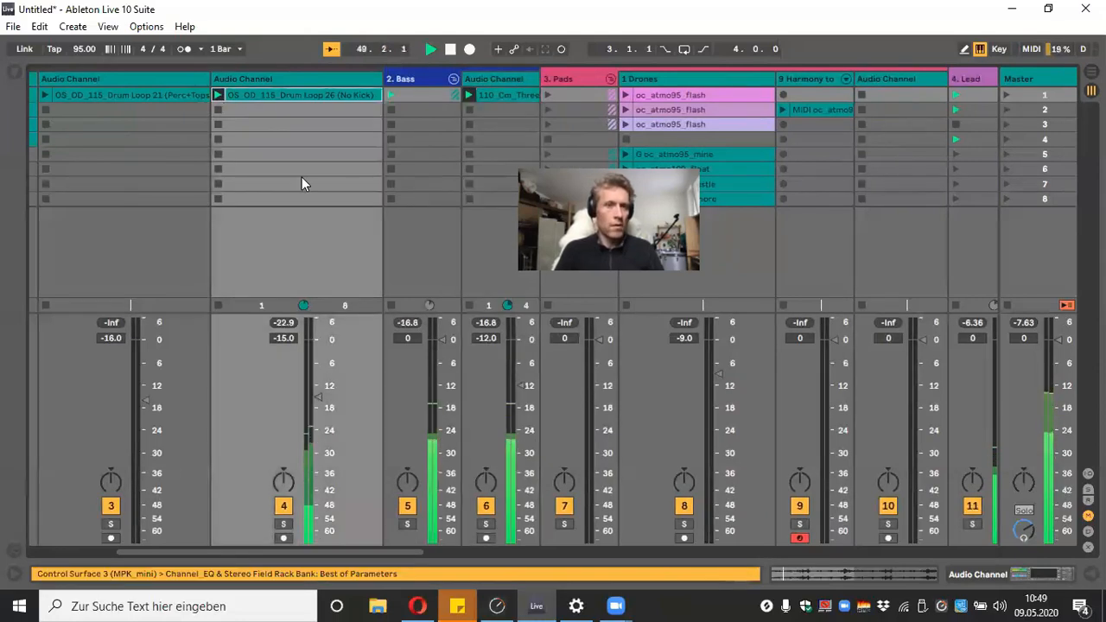
{"action": "left_click_drag", "start_coordinate": [525, 381], "coordinate": [522, 385]}
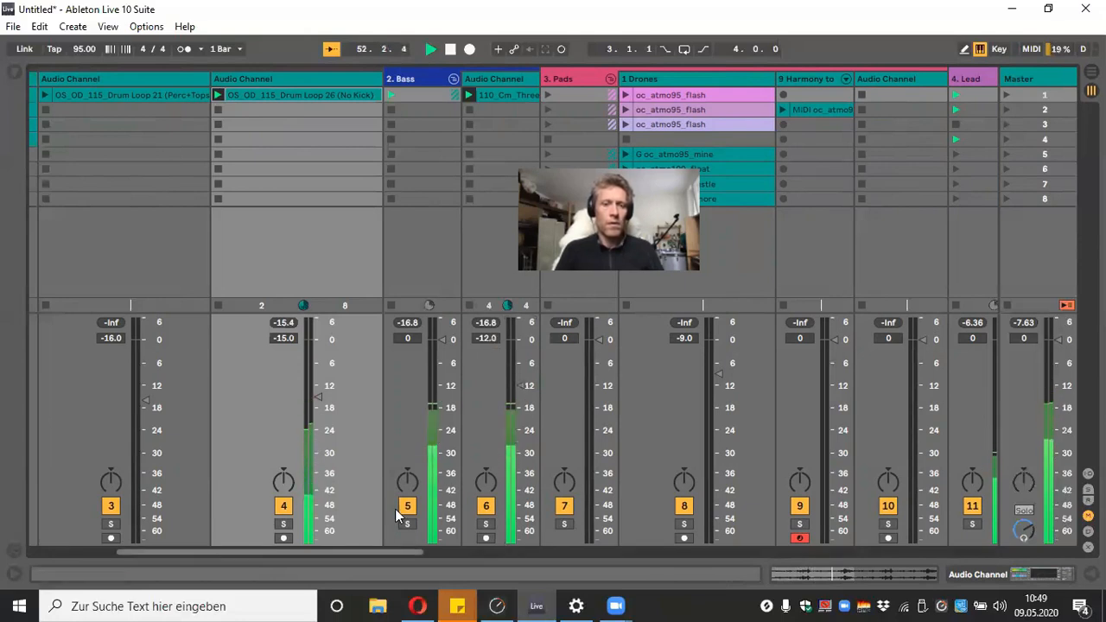
Audition cc_key75_feeling2_Cm on track 12, then stop the track and pull its volume down to -inf
{"action": "scroll", "coordinate": [395, 510], "scroll_direction": "right", "scroll_amount": 5}
{"action": "scroll", "coordinate": [395, 509], "scroll_direction": "right", "scroll_amount": 1}
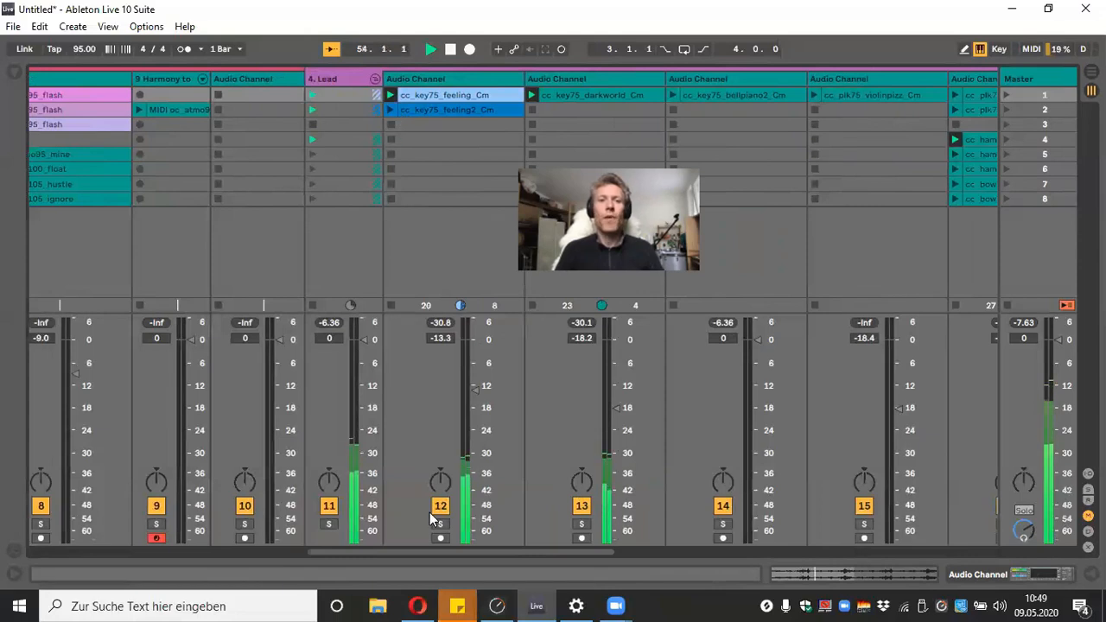
{"action": "left_click", "coordinate": [391, 109]}
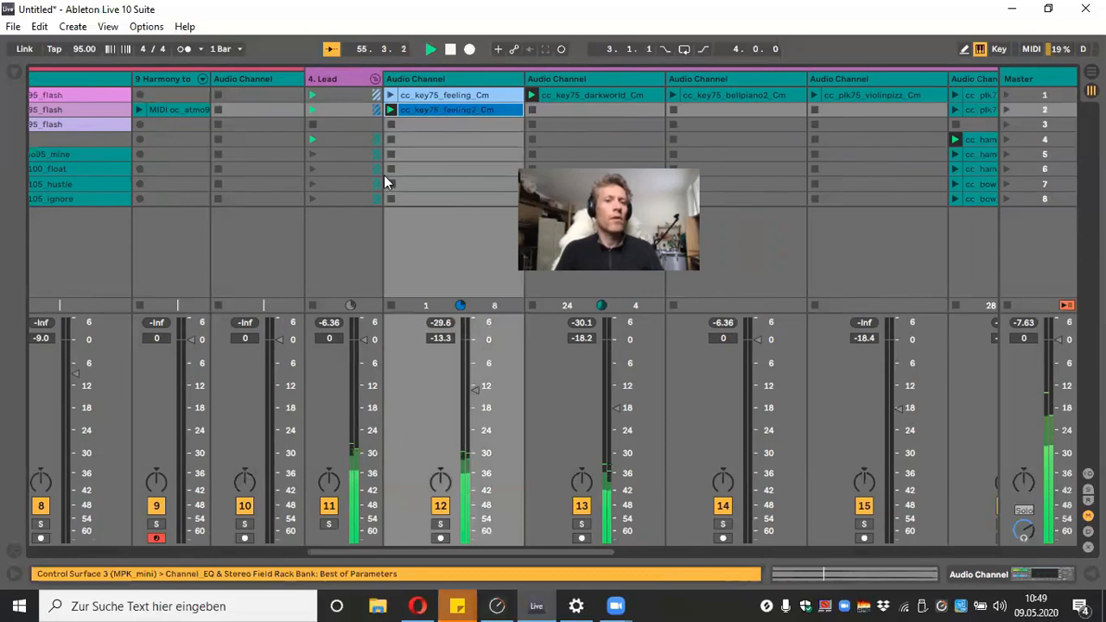
{"action": "left_click", "coordinate": [389, 124]}
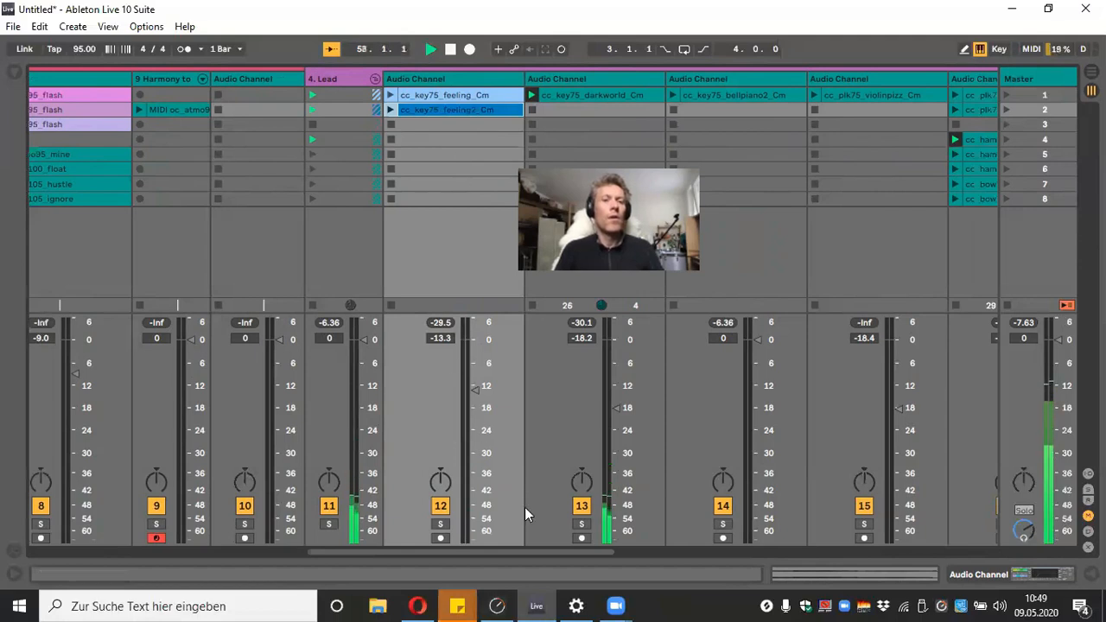
{"action": "left_click_drag", "start_coordinate": [475, 389], "coordinate": [195, 553]}
Launch OS_OD_115_Drum Loop 21 (Perc+Tops) on track 3 and cc_key75_bellpiano2_Cm on track 14
{"action": "left_click", "coordinate": [305, 266]}
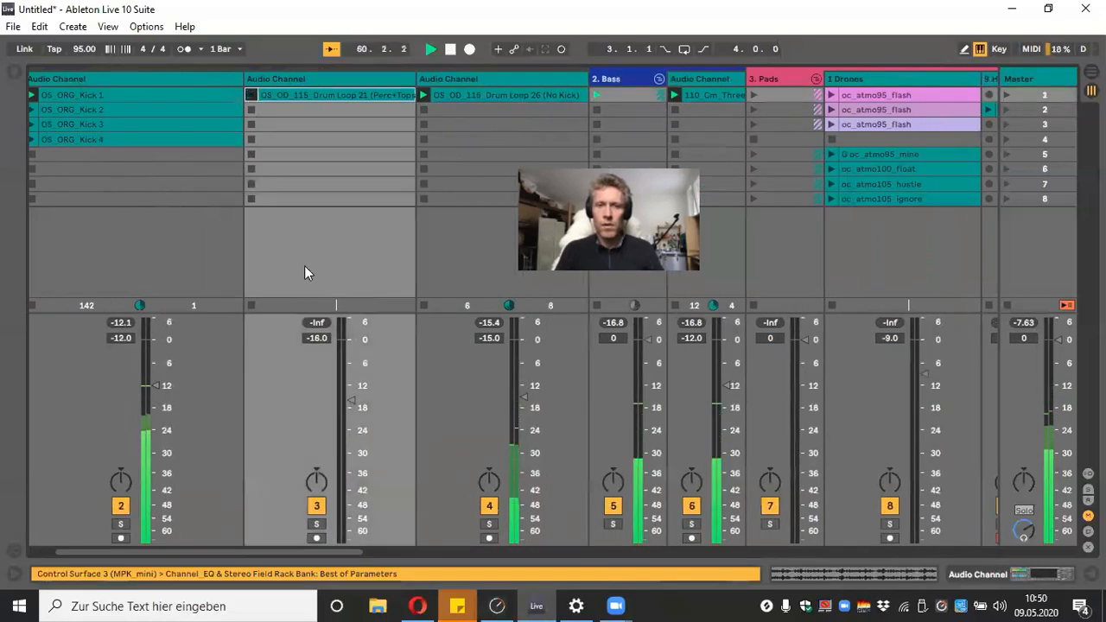
{"action": "scroll", "coordinate": [274, 472], "scroll_direction": "right", "scroll_amount": 5}
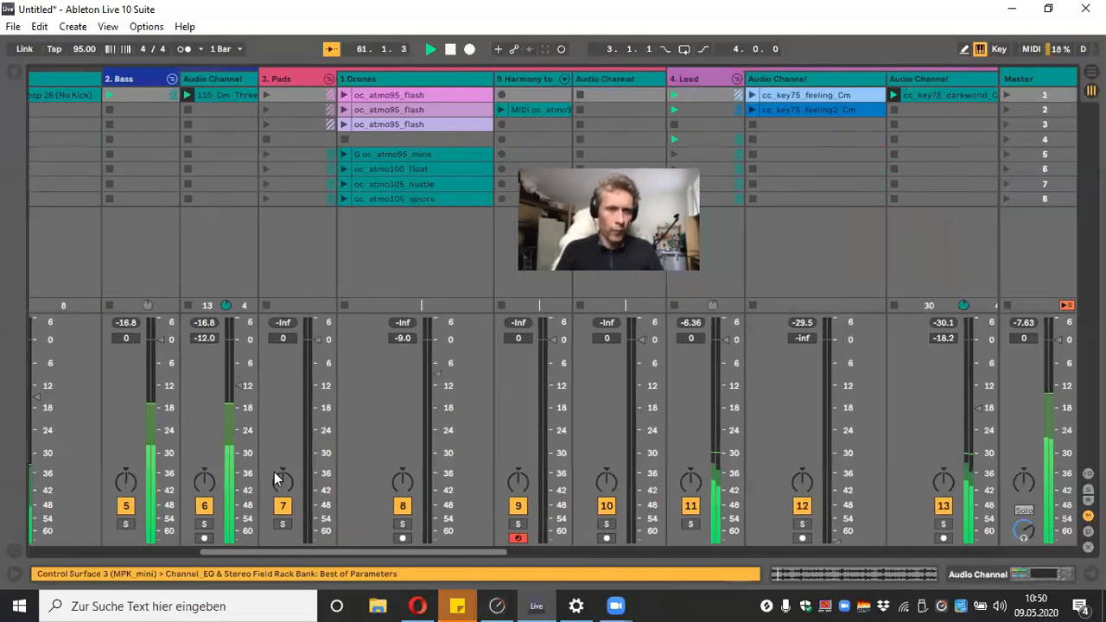
{"action": "scroll", "coordinate": [274, 474], "scroll_direction": "right", "scroll_amount": 8}
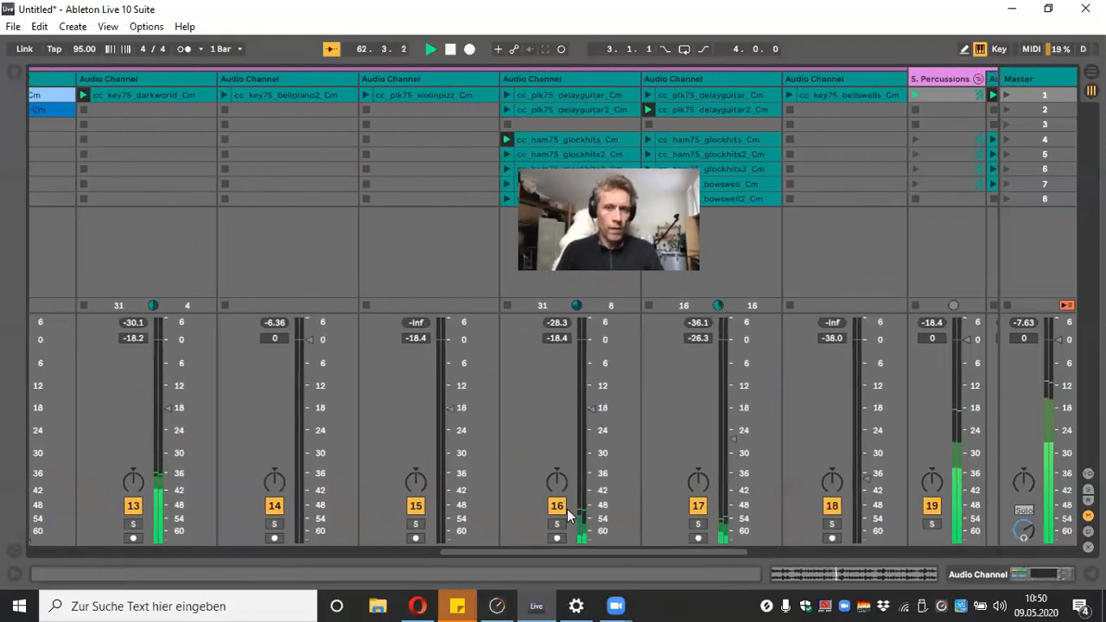
{"action": "left_click", "coordinate": [224, 94]}
Lower the volume of track 14 to -15.0 dB, then stop its clip and the playback
{"action": "left_click_drag", "start_coordinate": [311, 339], "coordinate": [308, 369]}
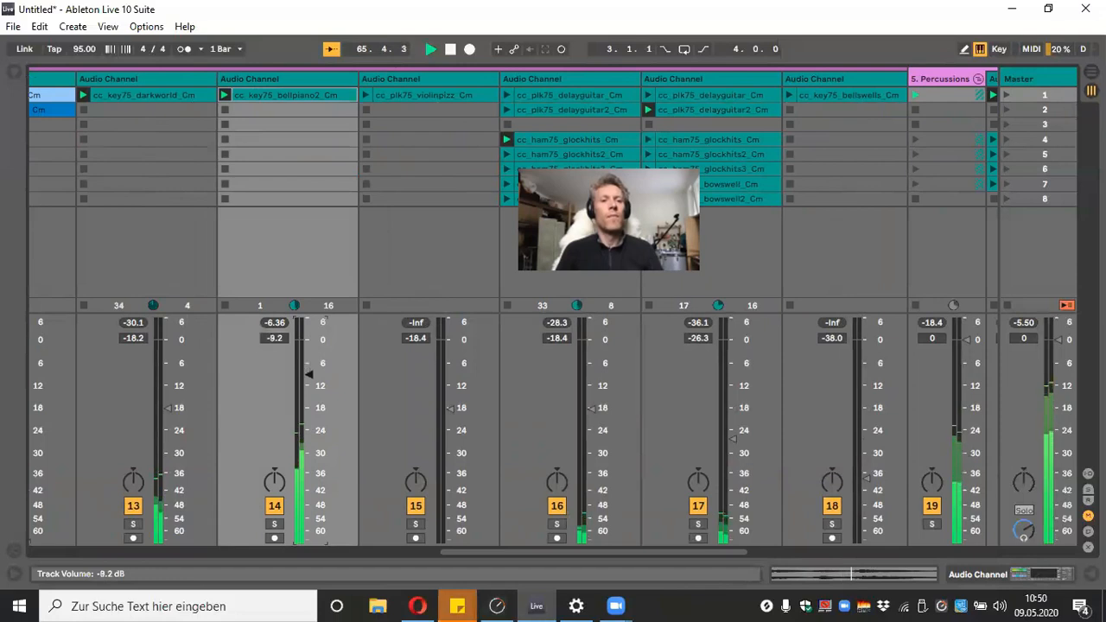
{"action": "left_click_drag", "start_coordinate": [309, 372], "coordinate": [308, 382]}
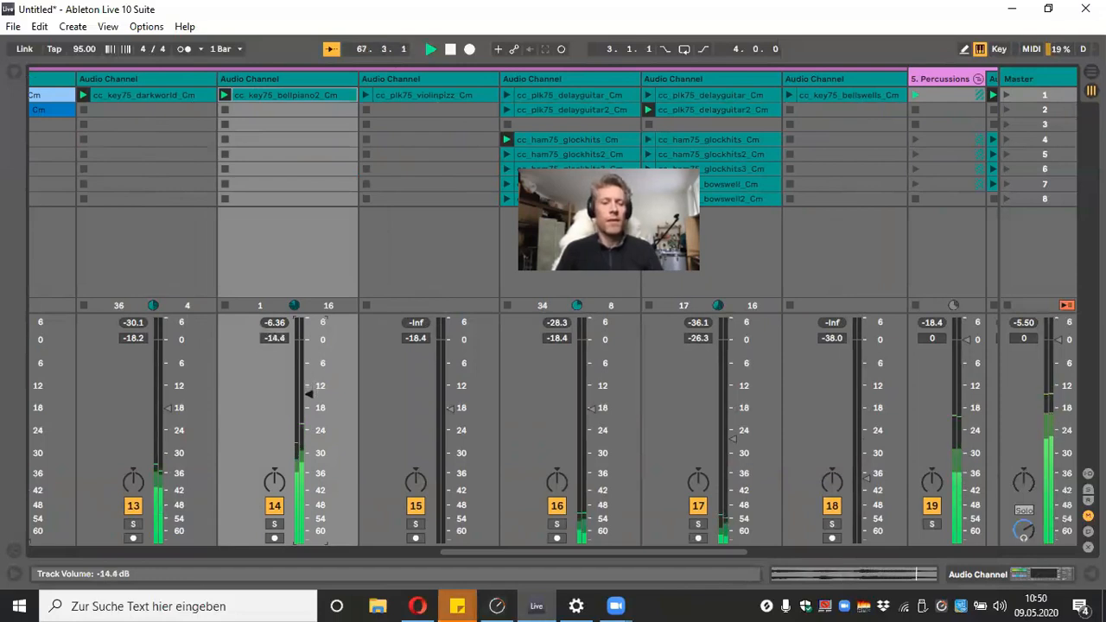
{"action": "left_click_drag", "start_coordinate": [308, 394], "coordinate": [309, 395]}
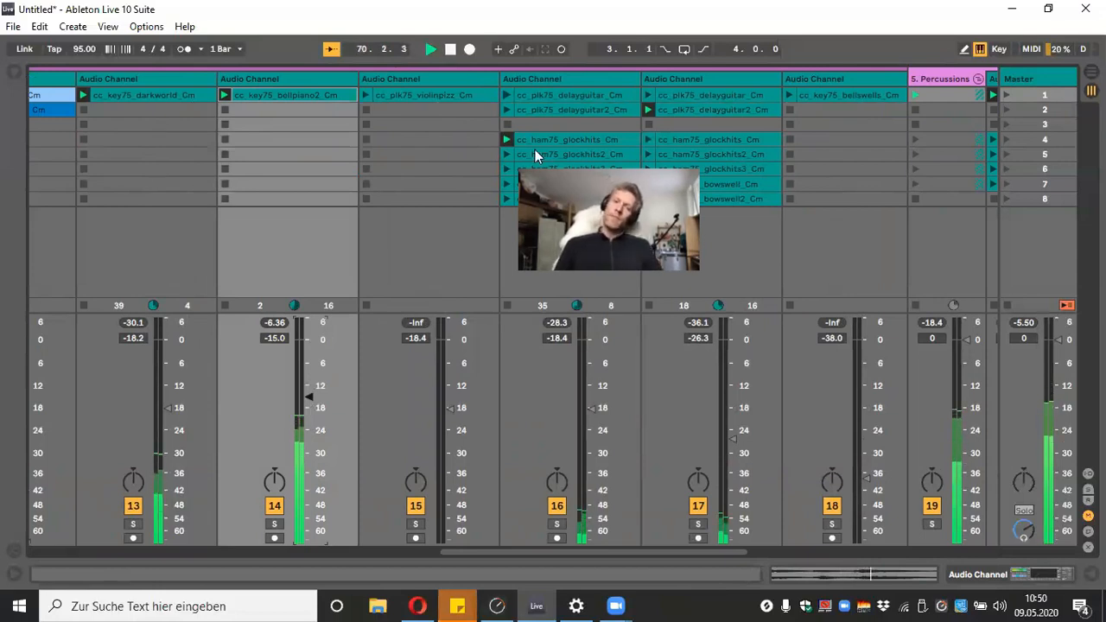
{"action": "left_click", "coordinate": [226, 109]}
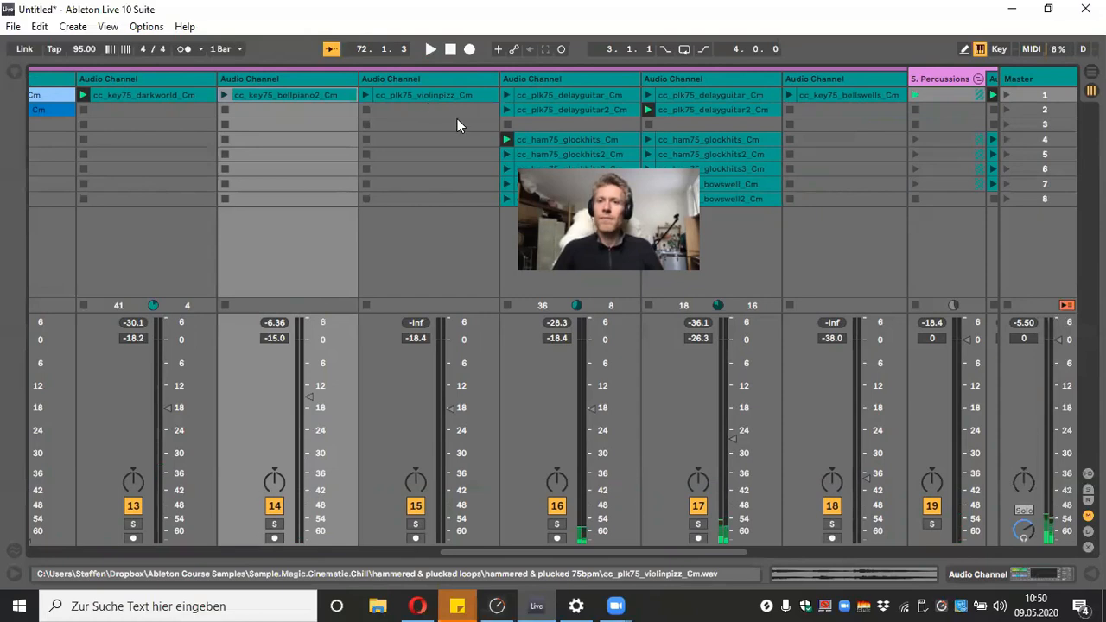
{"action": "left_click_drag", "start_coordinate": [715, 552], "coordinate": [953, 558]}
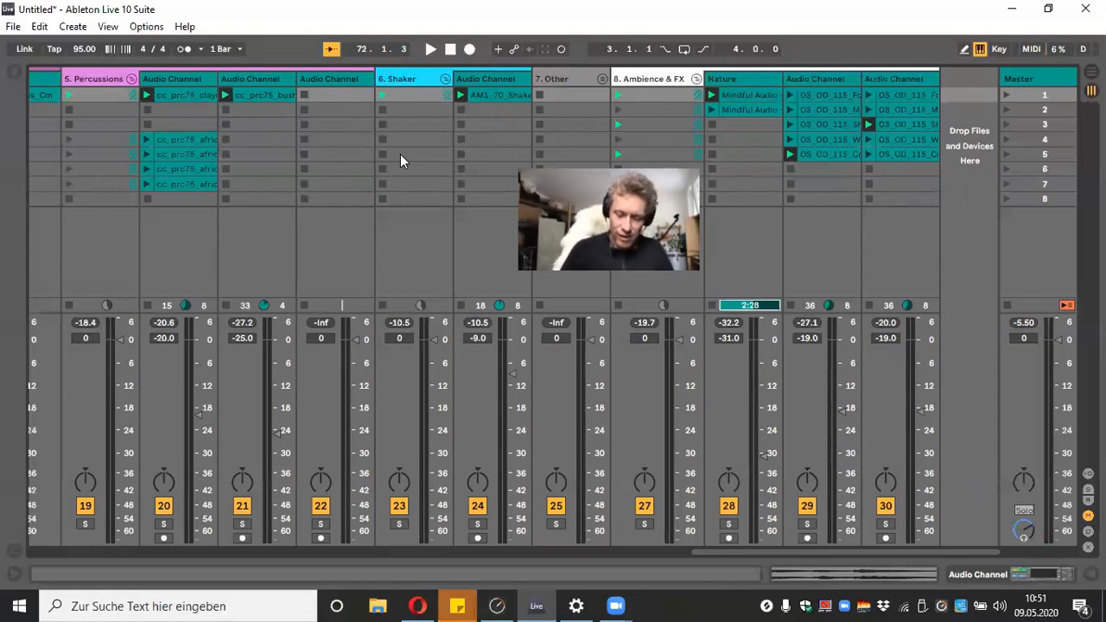
{"action": "left_click", "coordinate": [164, 80]}
{"action": "left_click", "coordinate": [235, 78]}
{"action": "left_click", "coordinate": [178, 81]}
{"action": "left_click", "coordinate": [232, 84]}
{"action": "left_click", "coordinate": [337, 78]}
{"action": "left_click", "coordinate": [177, 81]}
{"action": "left_click", "coordinate": [276, 78]}
{"action": "left_click", "coordinate": [344, 79]}
{"action": "left_click", "coordinate": [174, 77]}
{"action": "left_click", "coordinate": [264, 76]}
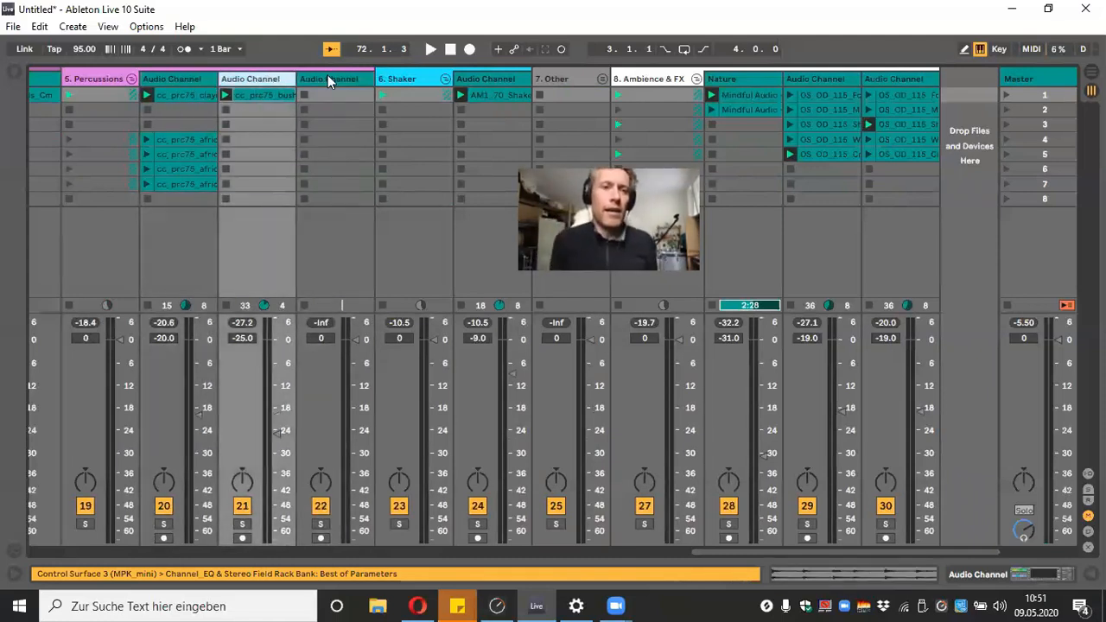
{"action": "left_click", "coordinate": [328, 79]}
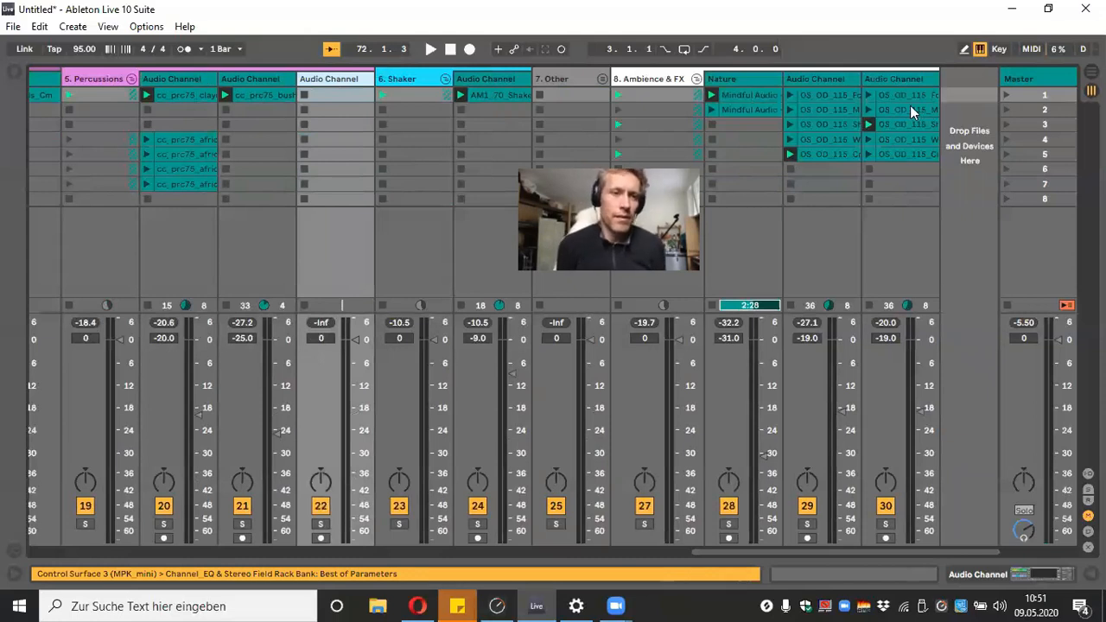
Solo and play track 30 in the Ambience & FX group, and move its third-slot shaker clip to the first slot
{"action": "left_click", "coordinate": [886, 525]}
{"action": "key", "text": "space"}
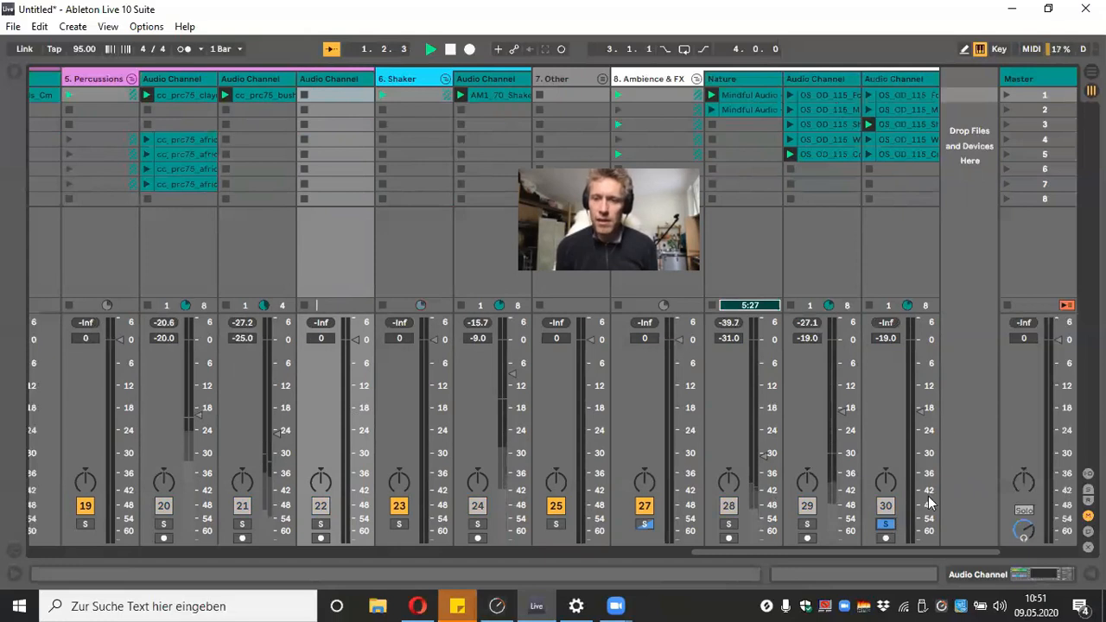
{"action": "double_click", "coordinate": [904, 124]}
{"action": "left_click_drag", "start_coordinate": [904, 123], "coordinate": [903, 90]}
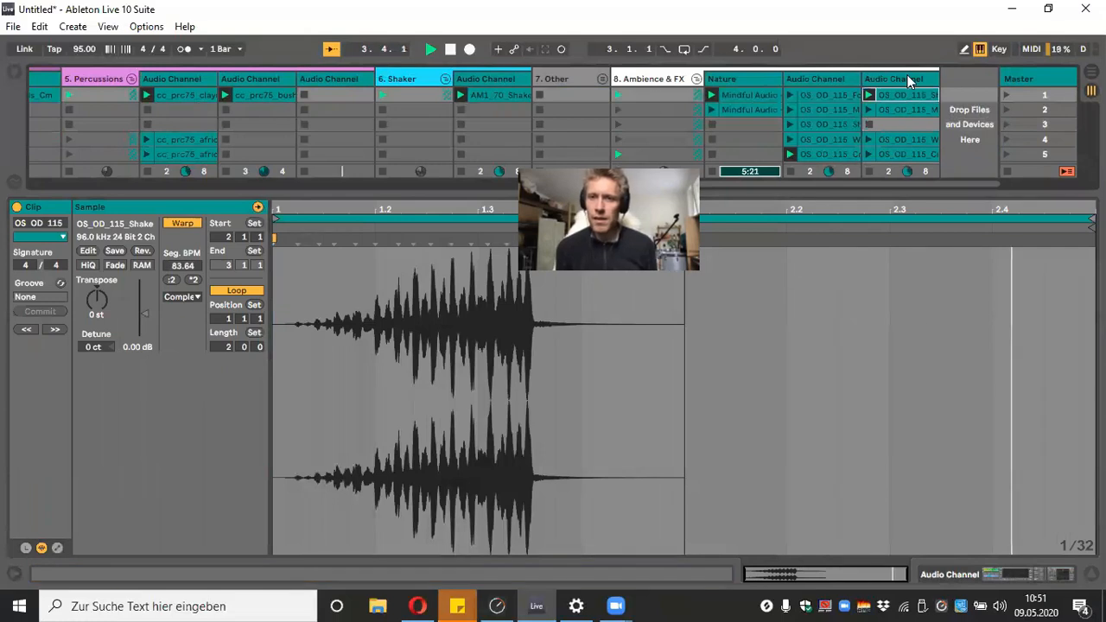
{"action": "left_click", "coordinate": [909, 93]}
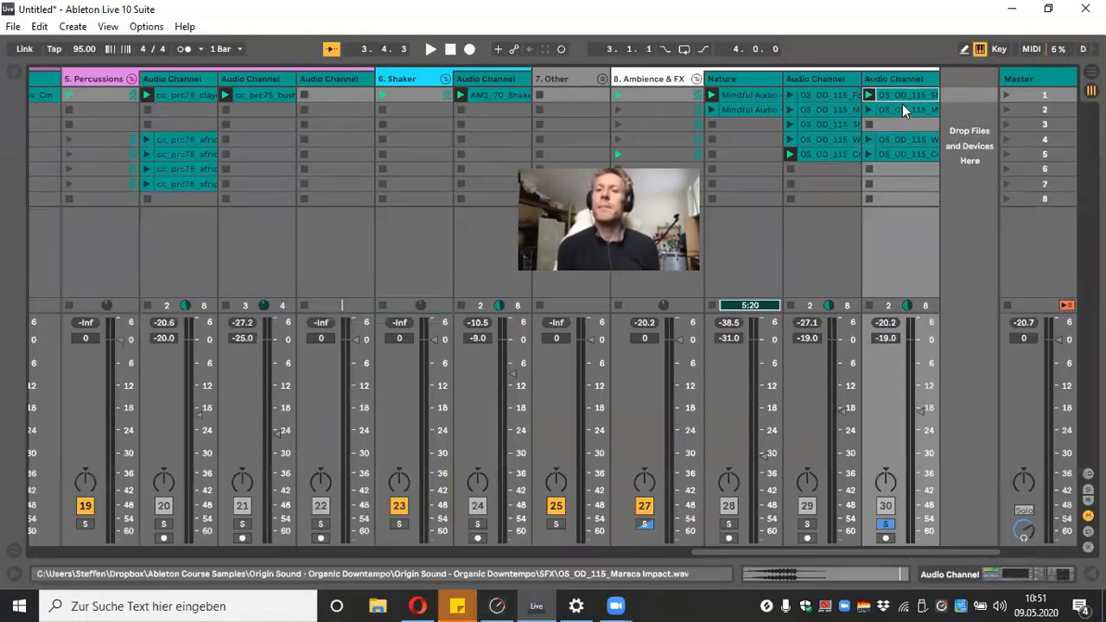
Delete all clips below the first slot on track 30, leaving only the shaker clip
{"action": "left_click", "coordinate": [664, 95]}
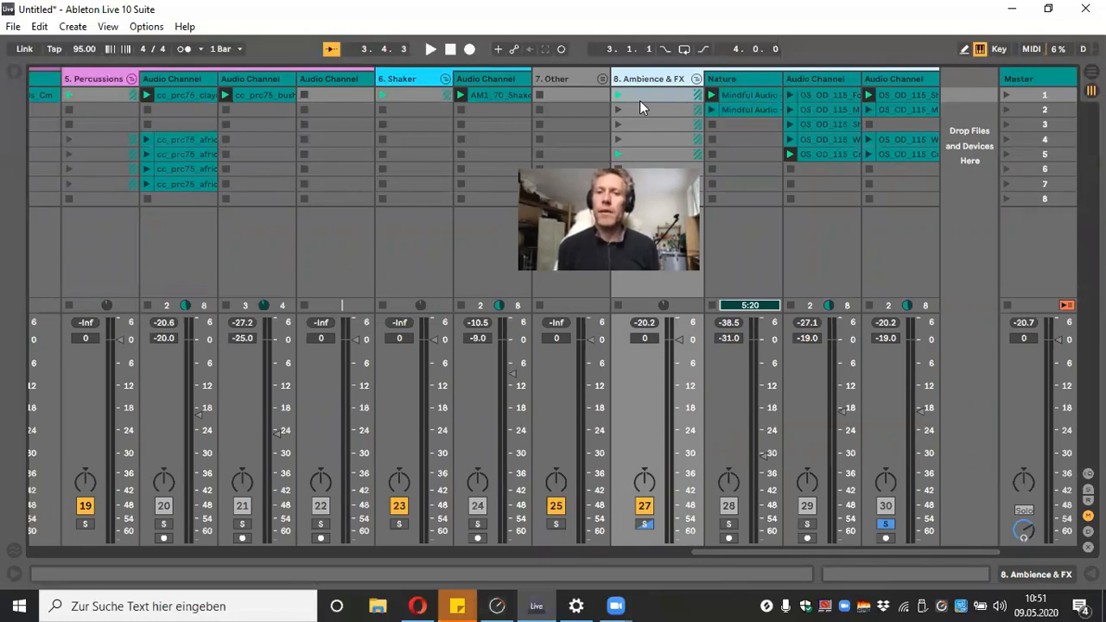
{"action": "left_click", "coordinate": [917, 77]}
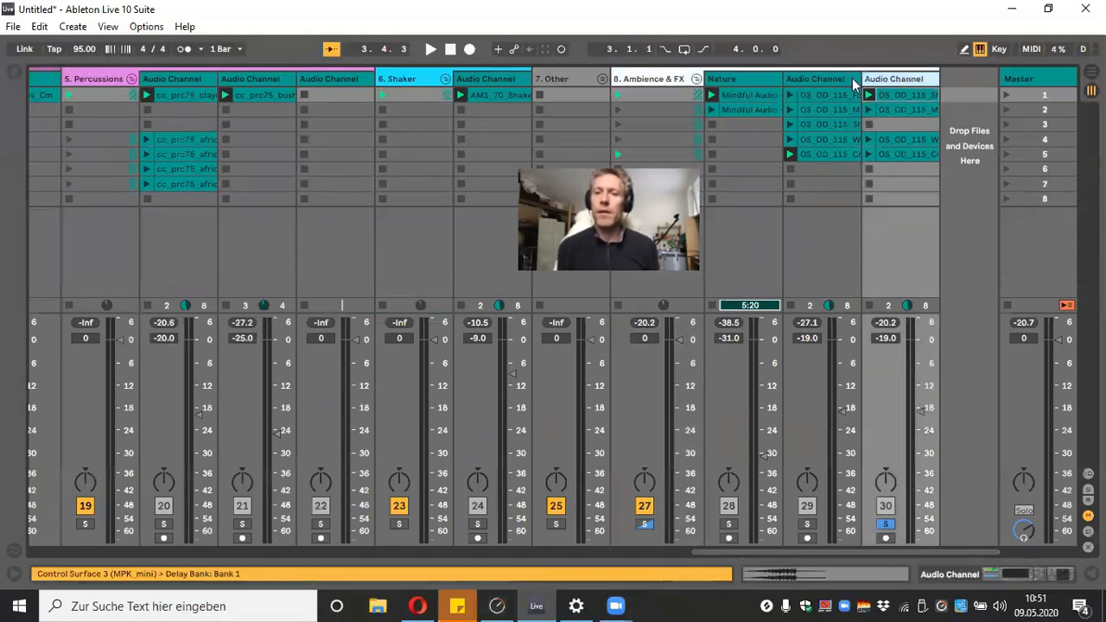
{"action": "left_click_drag", "start_coordinate": [919, 195], "coordinate": [903, 106]}
{"action": "key", "text": "Delete"}
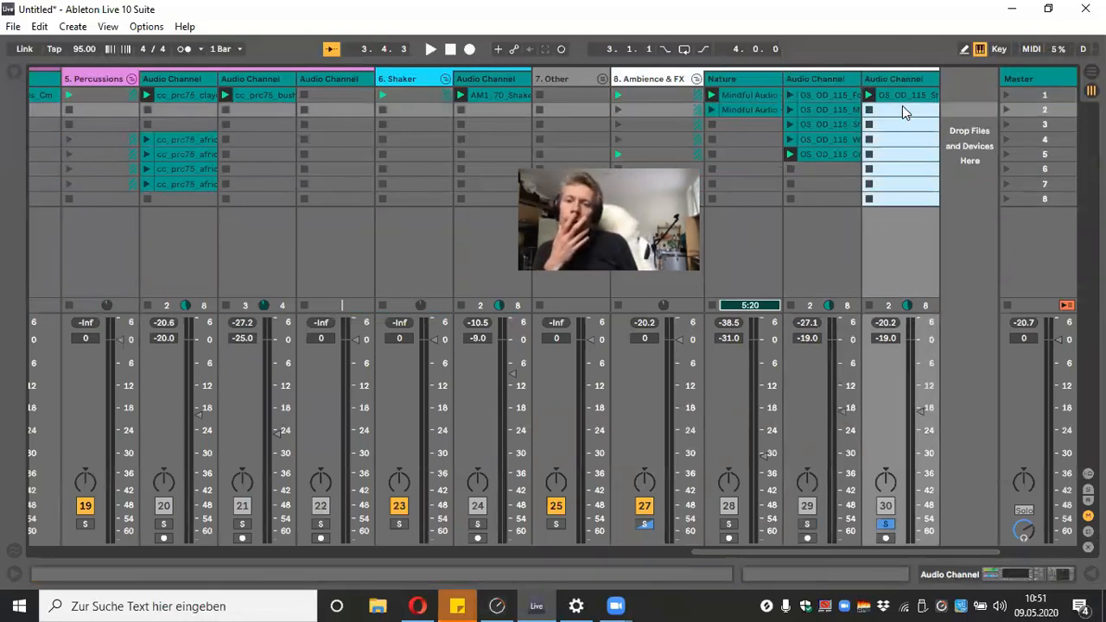
Rename track 30 in the Ambience & FX group as "shaker rise"
{"action": "right_click", "coordinate": [901, 82]}
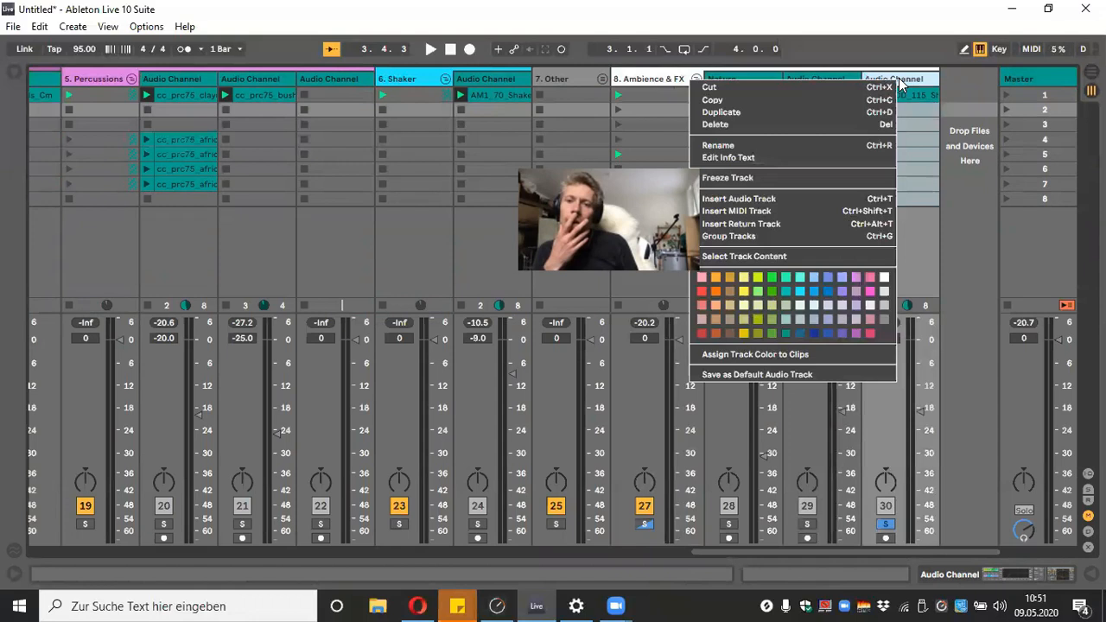
{"action": "left_click", "coordinate": [809, 142]}
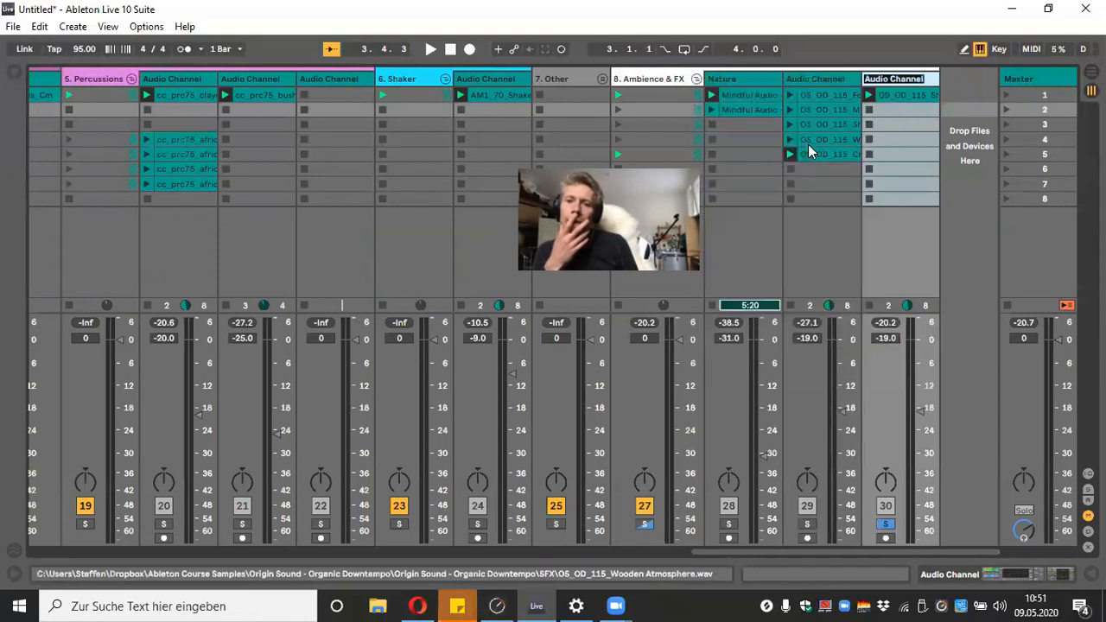
{"action": "type", "text": "shaker"}
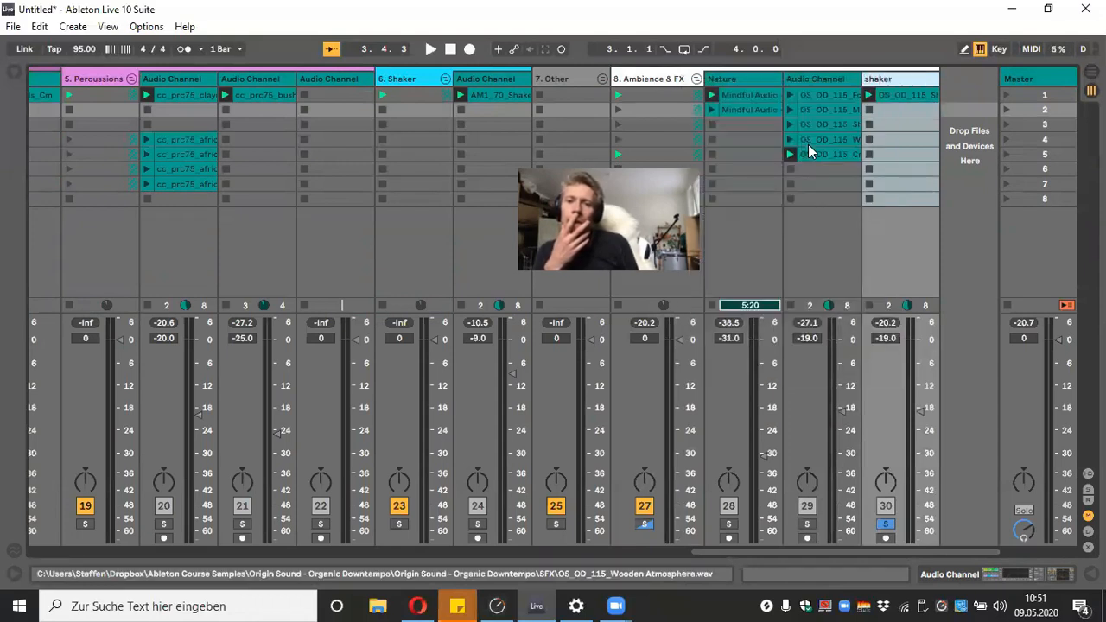
{"action": "type", "text": " rise"}
{"action": "key", "text": "Return"}
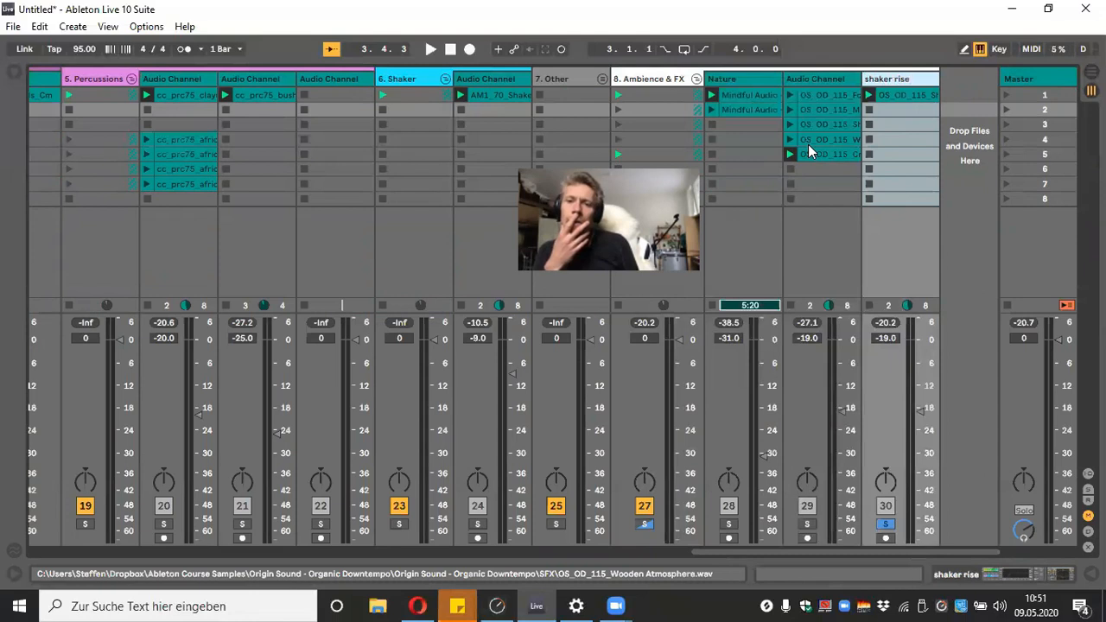
Solo track 29 with its fifth-slot Crumple clip playing, rename the track as "crumple impact", and stop the clip
{"action": "mouse_move", "coordinate": [862, 80]}
{"action": "left_mouse_down"}
{"action": "mouse_move", "coordinate": [921, 81]}
{"action": "mouse_move", "coordinate": [877, 80]}
{"action": "left_mouse_up"}
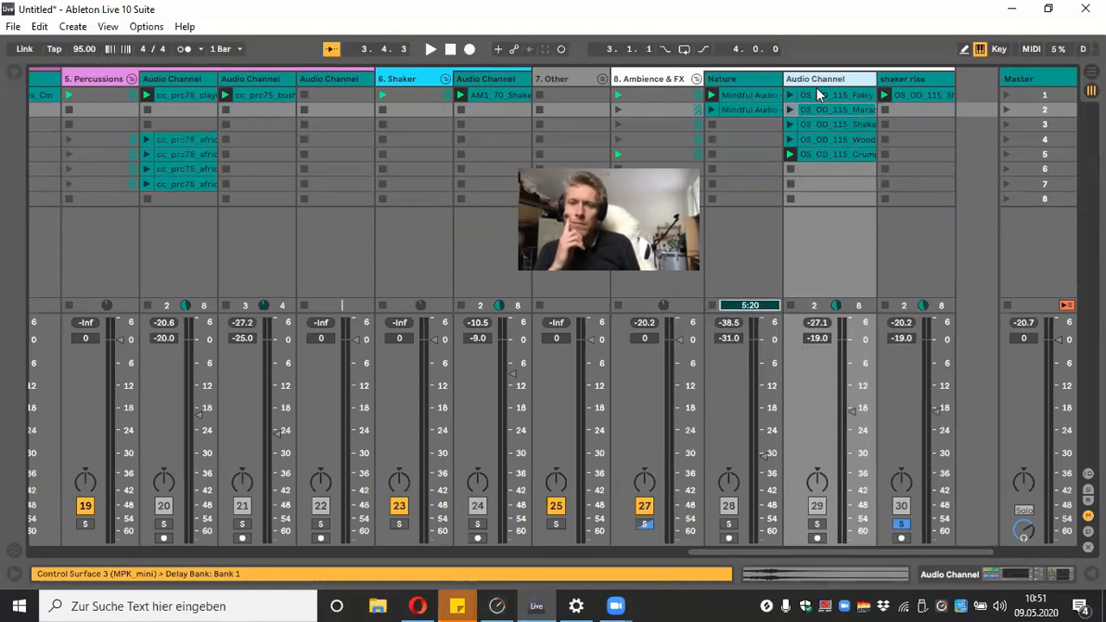
{"action": "left_click", "coordinate": [789, 154]}
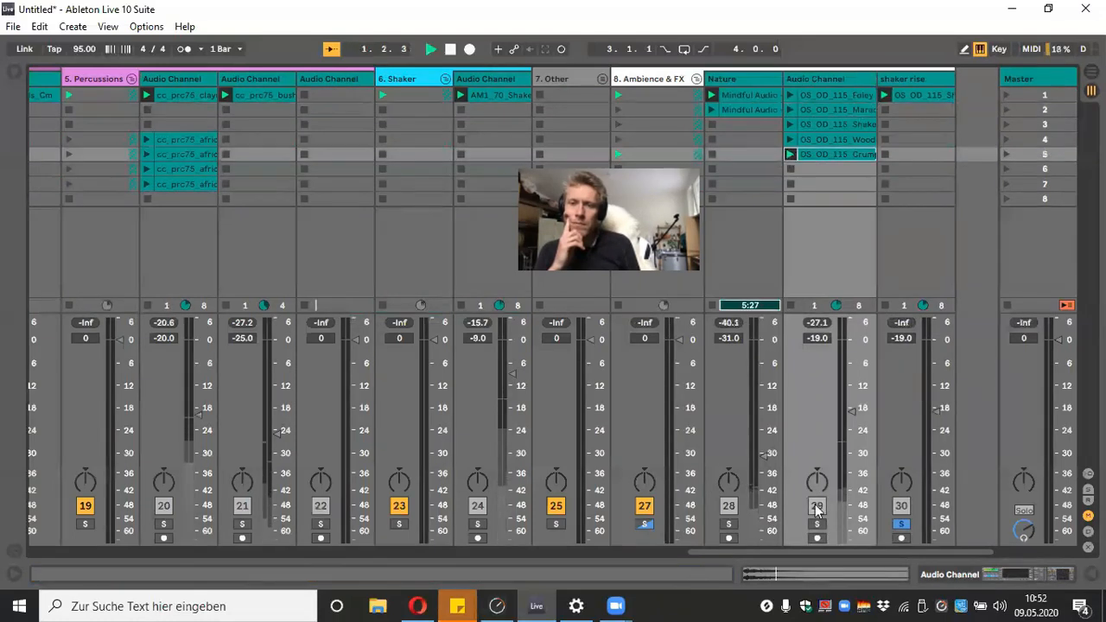
{"action": "right_click", "coordinate": [816, 79]}
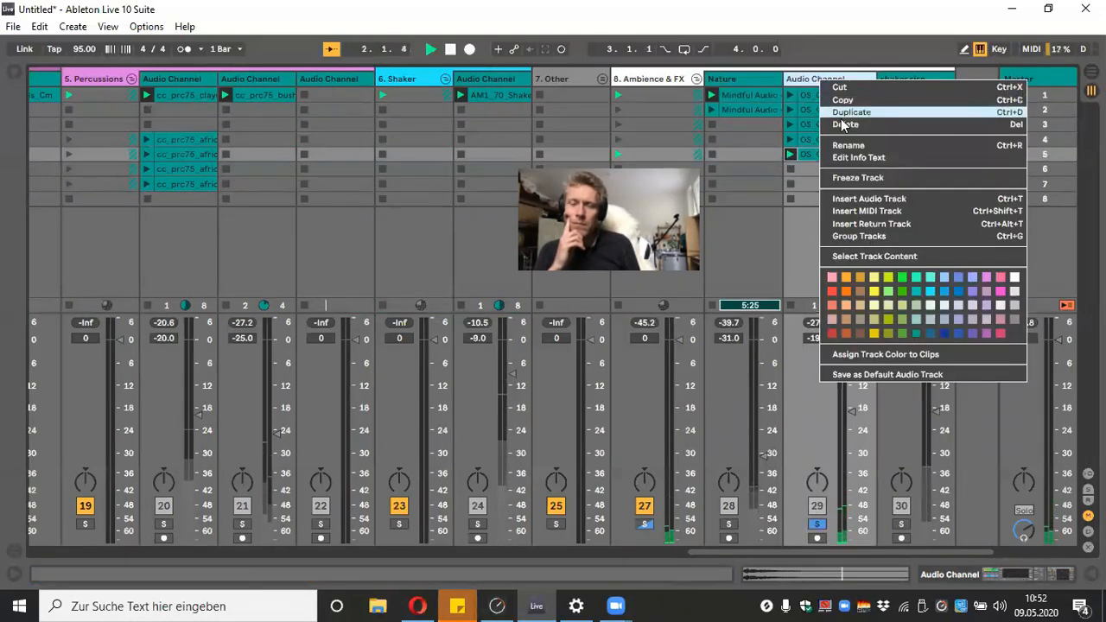
{"action": "left_click", "coordinate": [852, 142]}
{"action": "type", "text": "cr"}
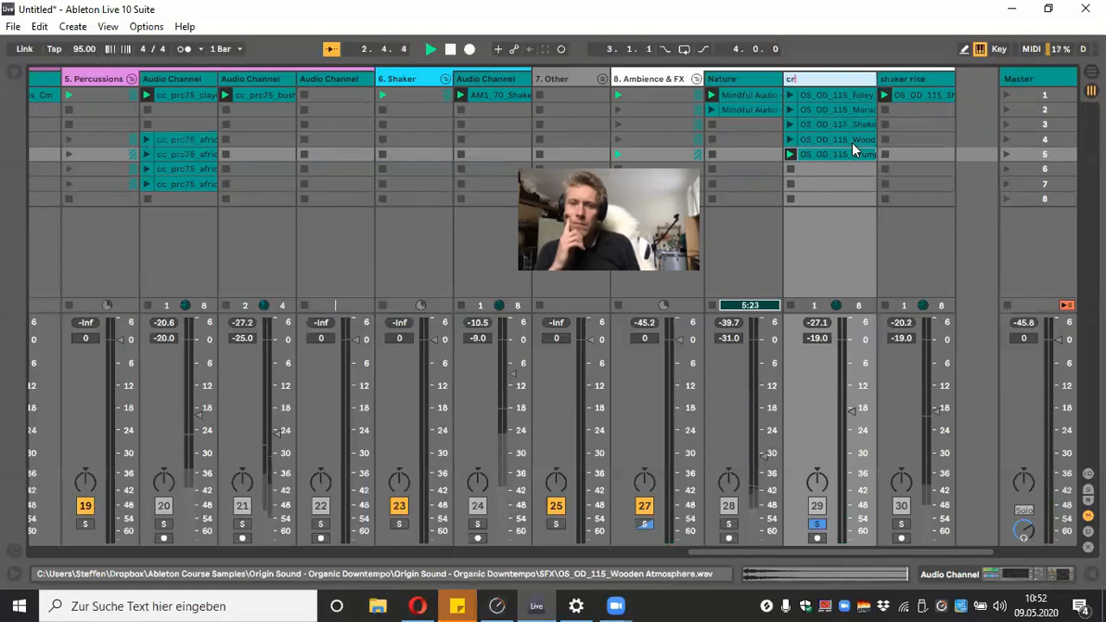
{"action": "type", "text": "umple "}
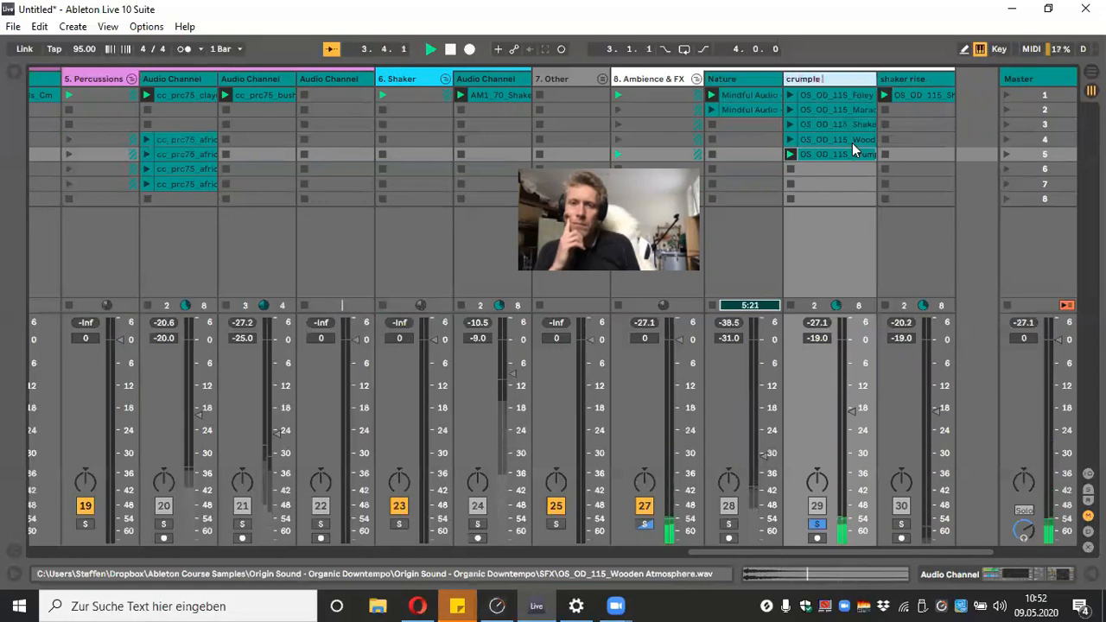
{"action": "type", "text": "impact"}
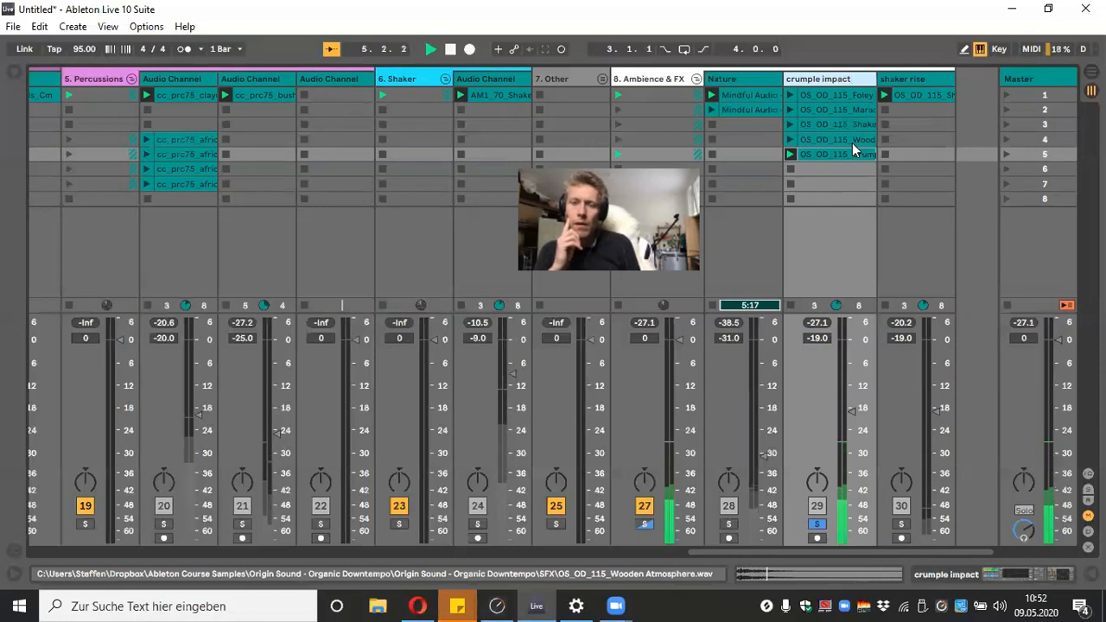
{"action": "left_click", "coordinate": [791, 168]}
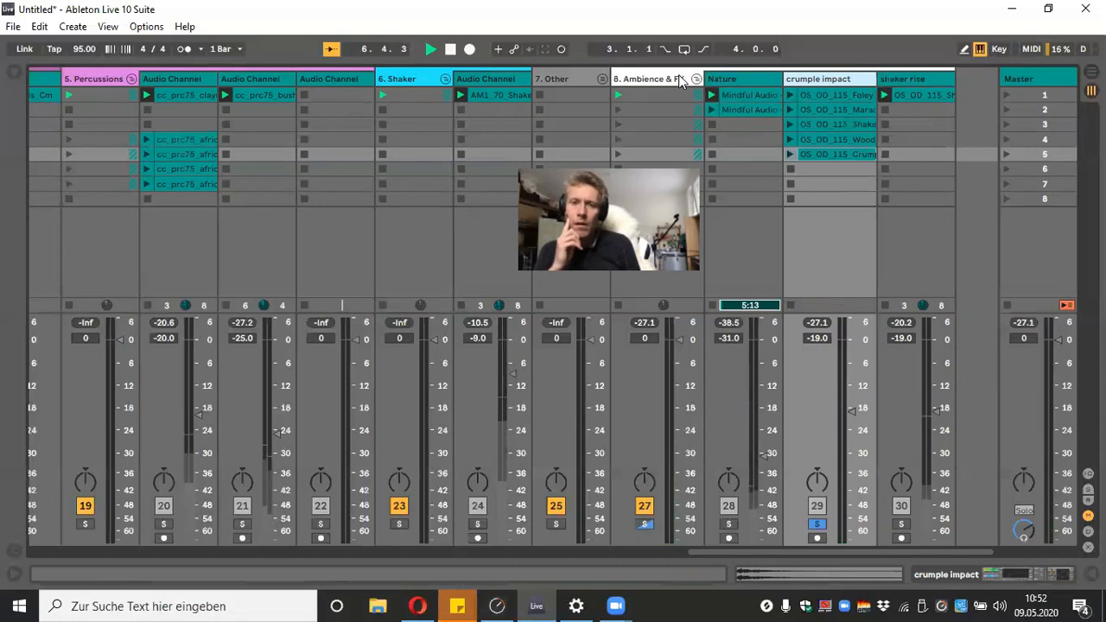
Rename track 24 in the Shaker group as "shaker"
{"action": "right_click", "coordinate": [487, 80]}
{"action": "left_click", "coordinate": [517, 117]}
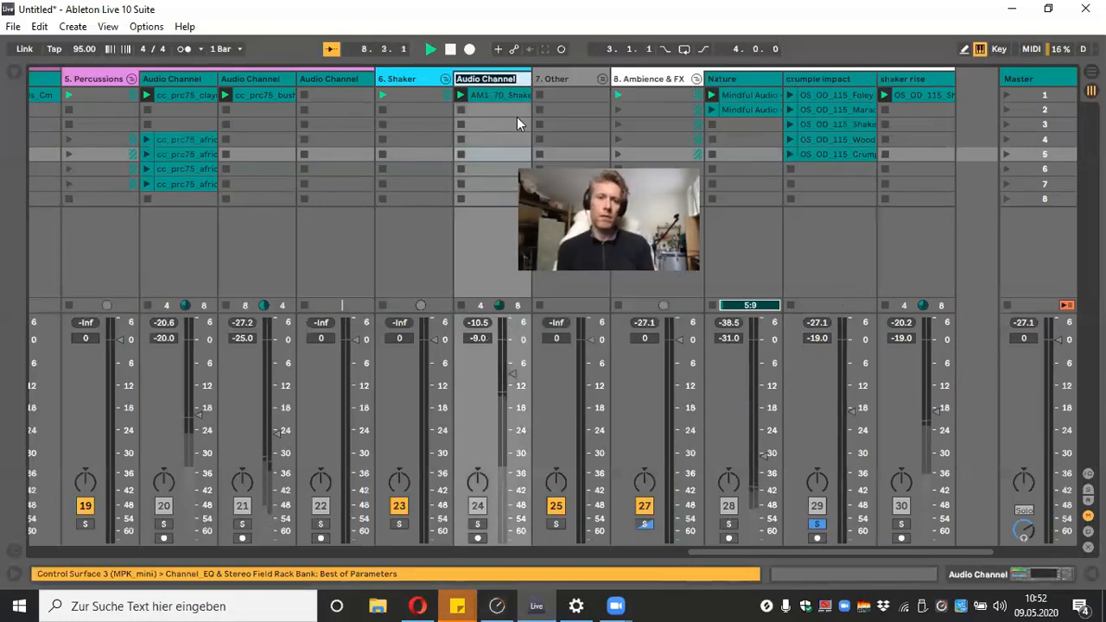
{"action": "type", "text": "shaker"}
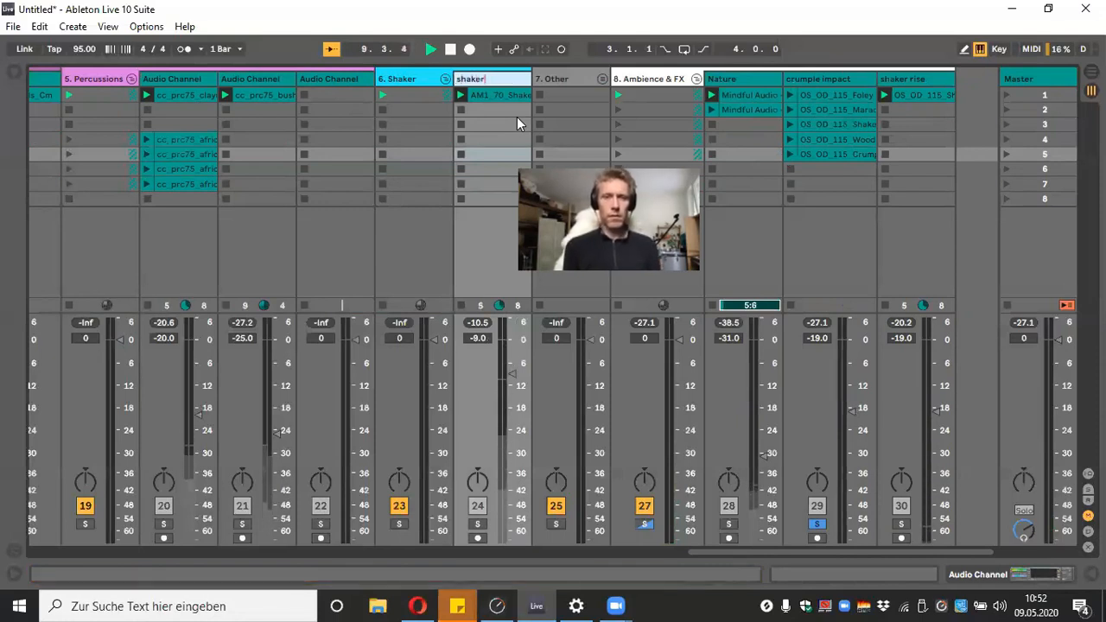
{"action": "key", "text": "Return"}
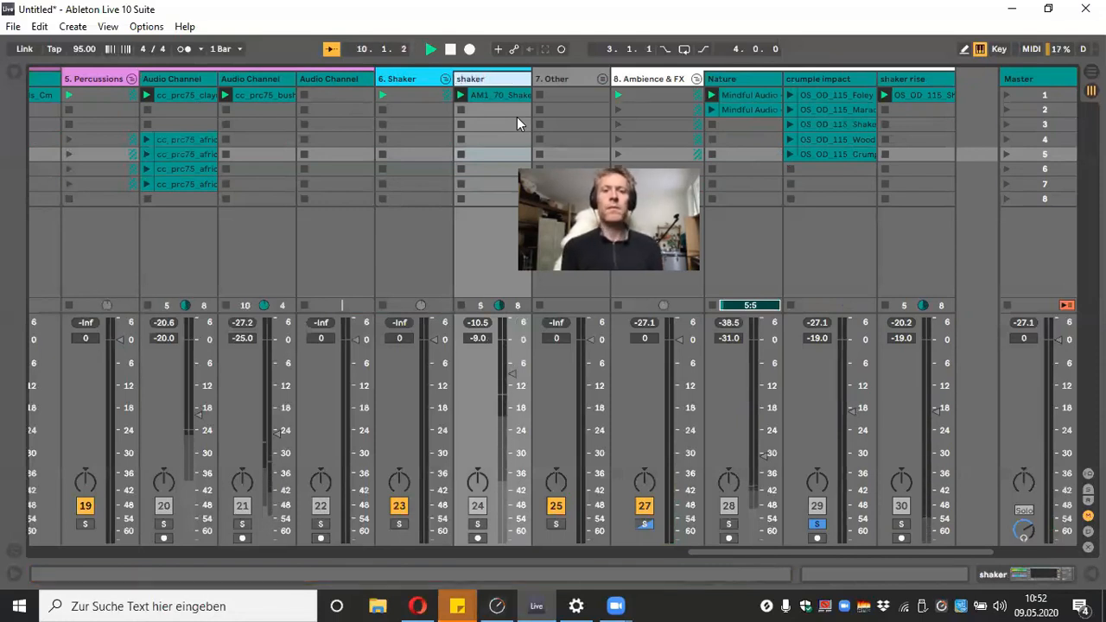
Solo track 21 in the Percussions group and rename it as "brush cymbals"
{"action": "left_click", "coordinate": [243, 524]}
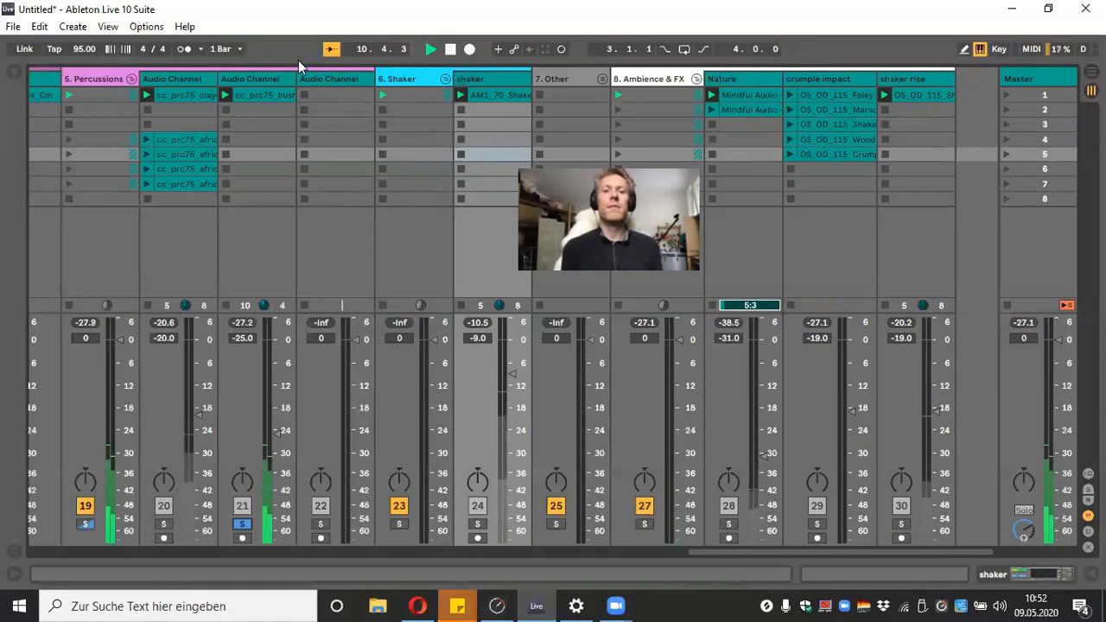
{"action": "left_click", "coordinate": [256, 77]}
{"action": "right_click", "coordinate": [256, 78]}
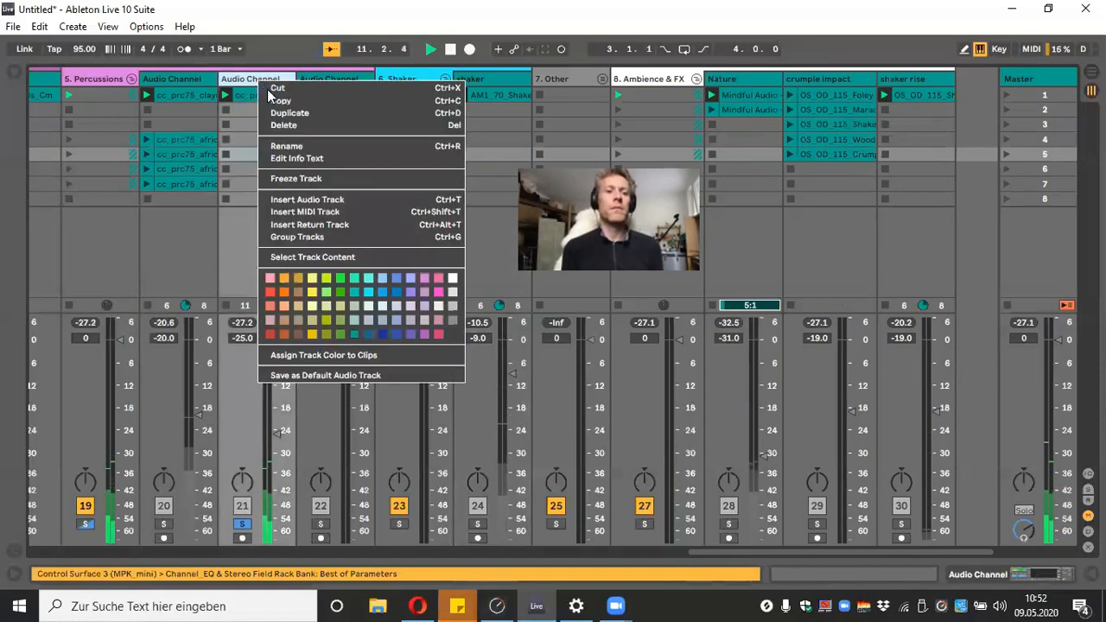
{"action": "left_click", "coordinate": [302, 148]}
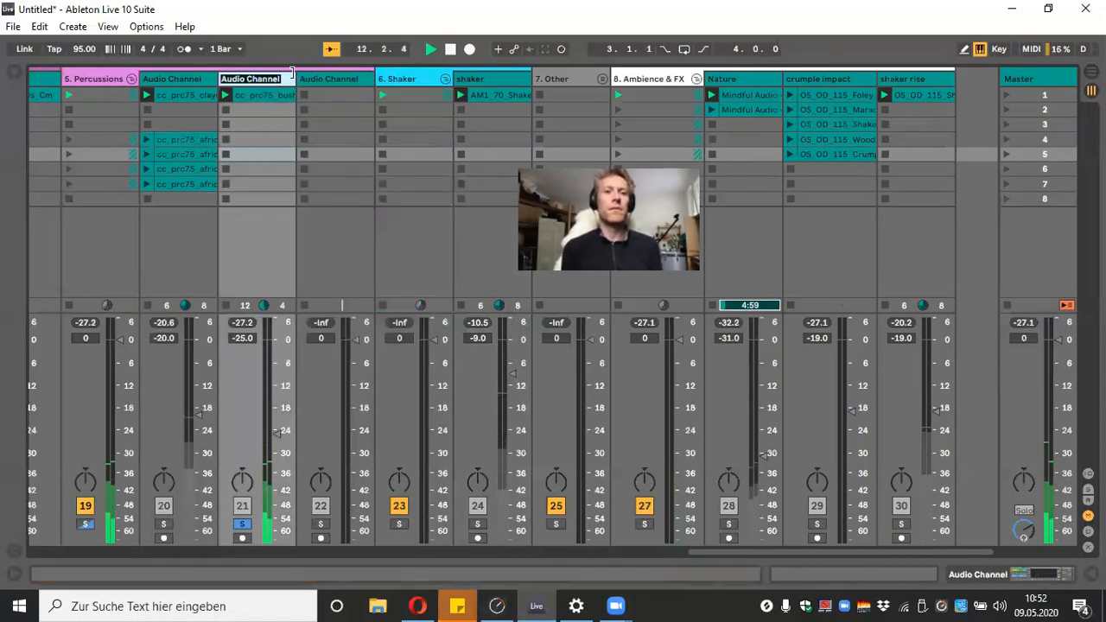
{"action": "type", "text": "brus"}
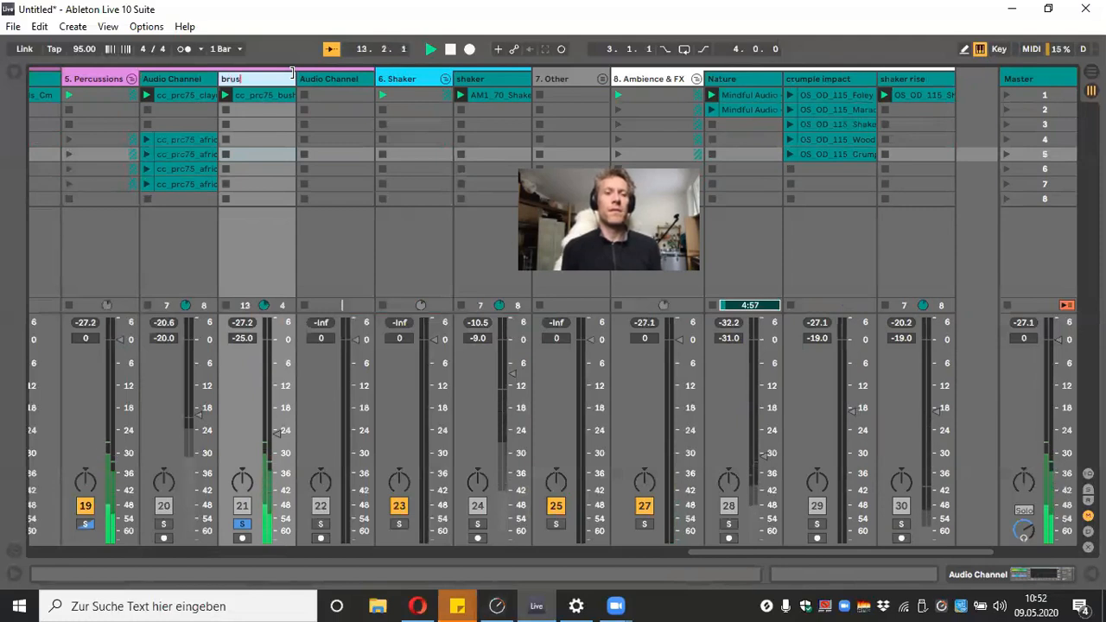
{"action": "type", "text": "h cymbals"}
{"action": "key", "text": "Return"}
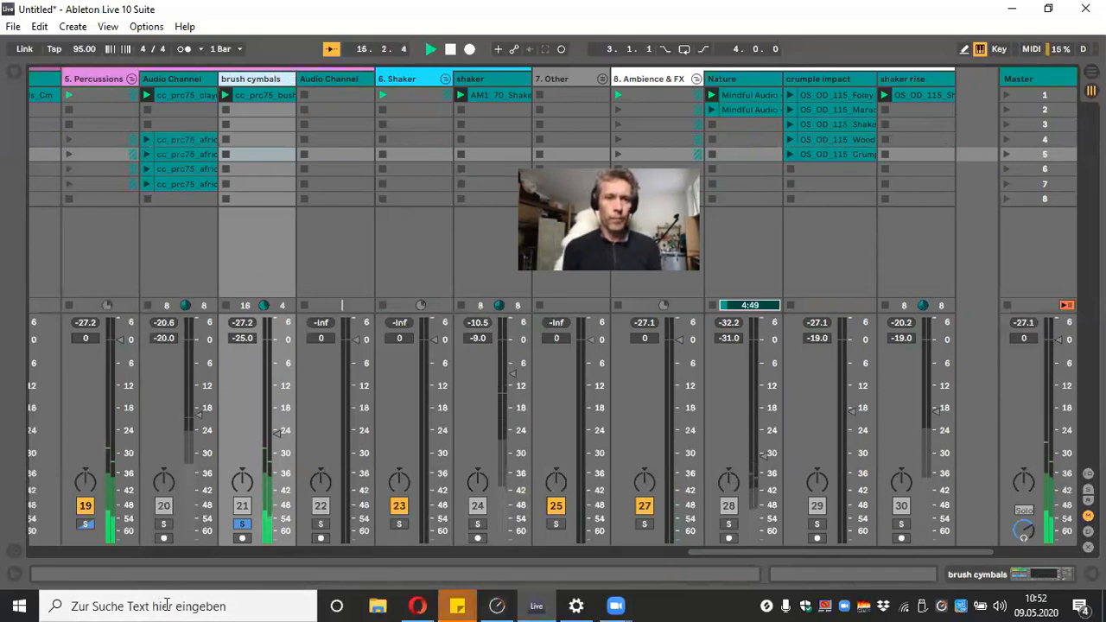
Solo track 20 in the Percussions group and rename it as "clay pots"
{"action": "left_click", "coordinate": [164, 524]}
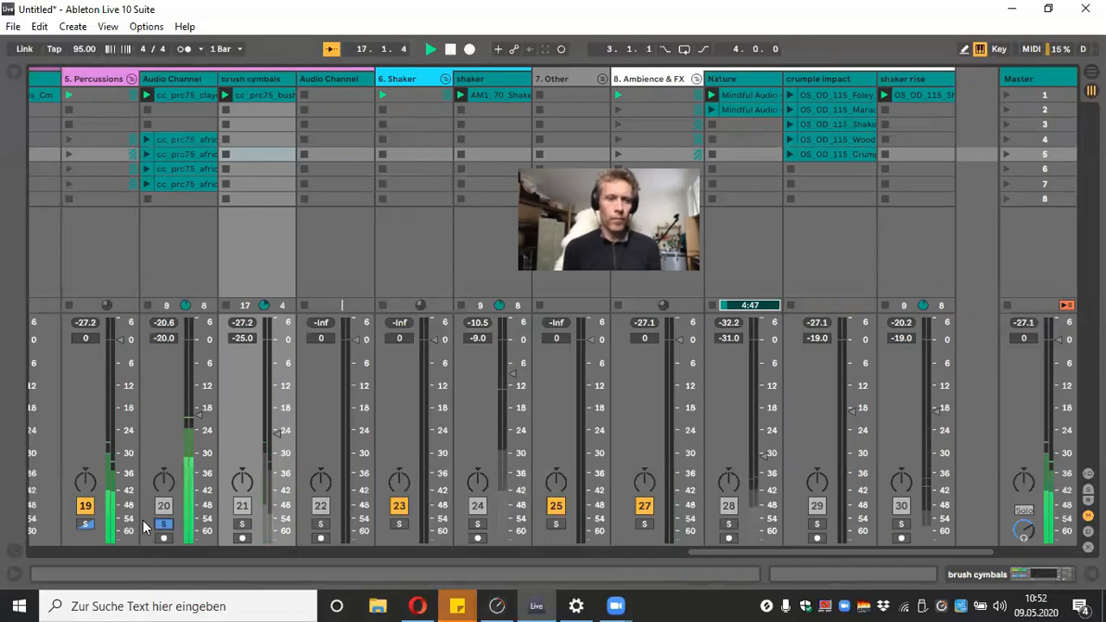
{"action": "left_click", "coordinate": [174, 79]}
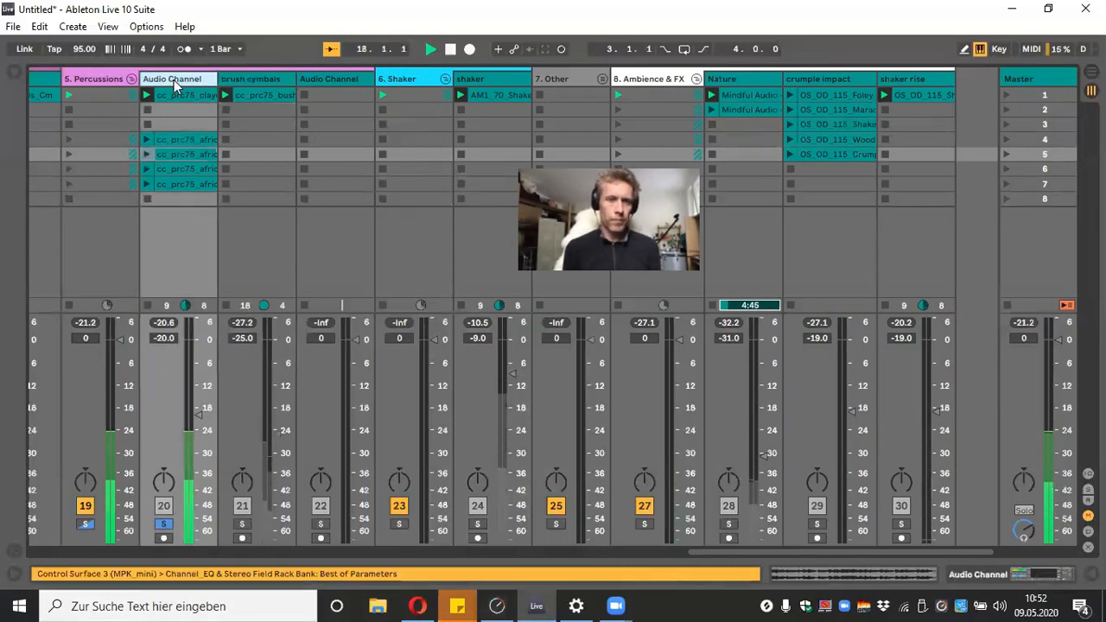
{"action": "right_click", "coordinate": [174, 80]}
{"action": "left_click", "coordinate": [236, 145]}
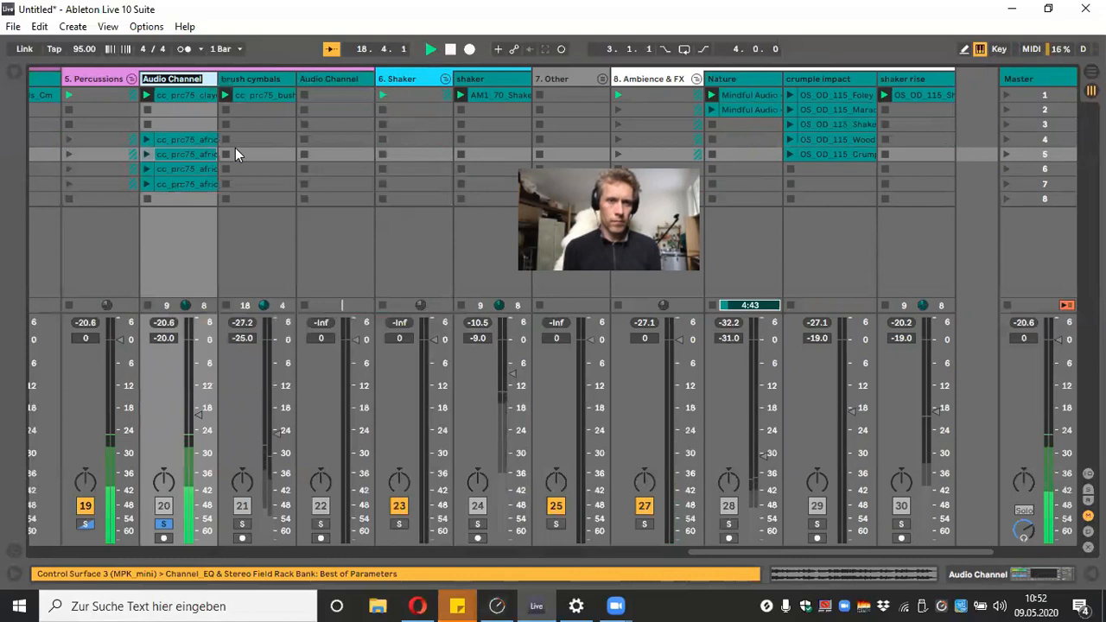
{"action": "type", "text": "clay"}
{"action": "key", "text": "Return"}
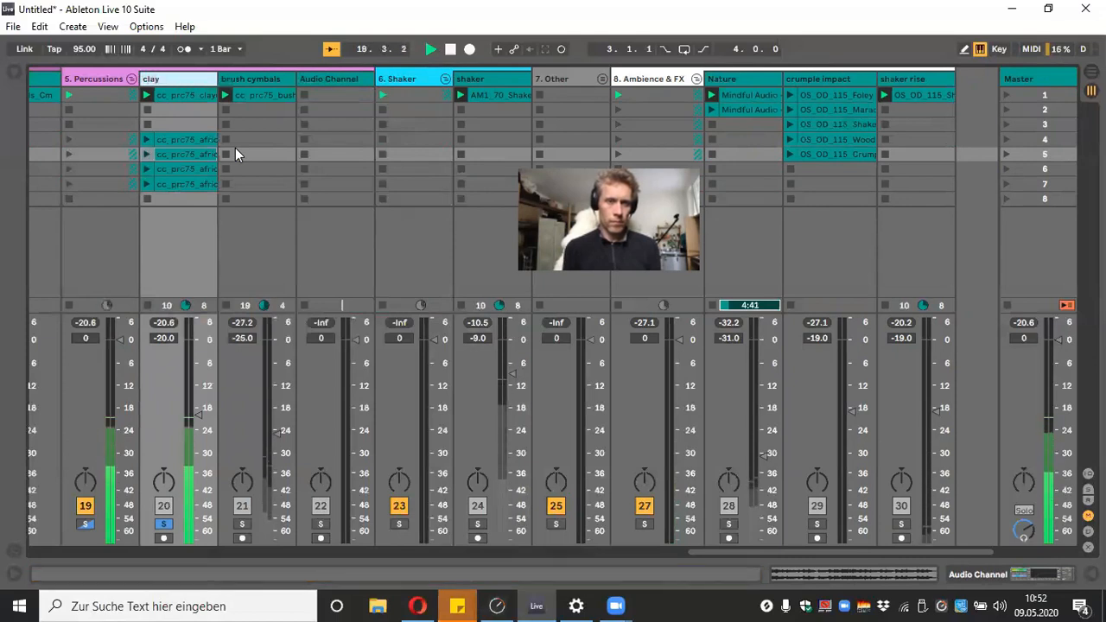
{"action": "type", "text": "pots"}
{"action": "key", "text": "Return"}
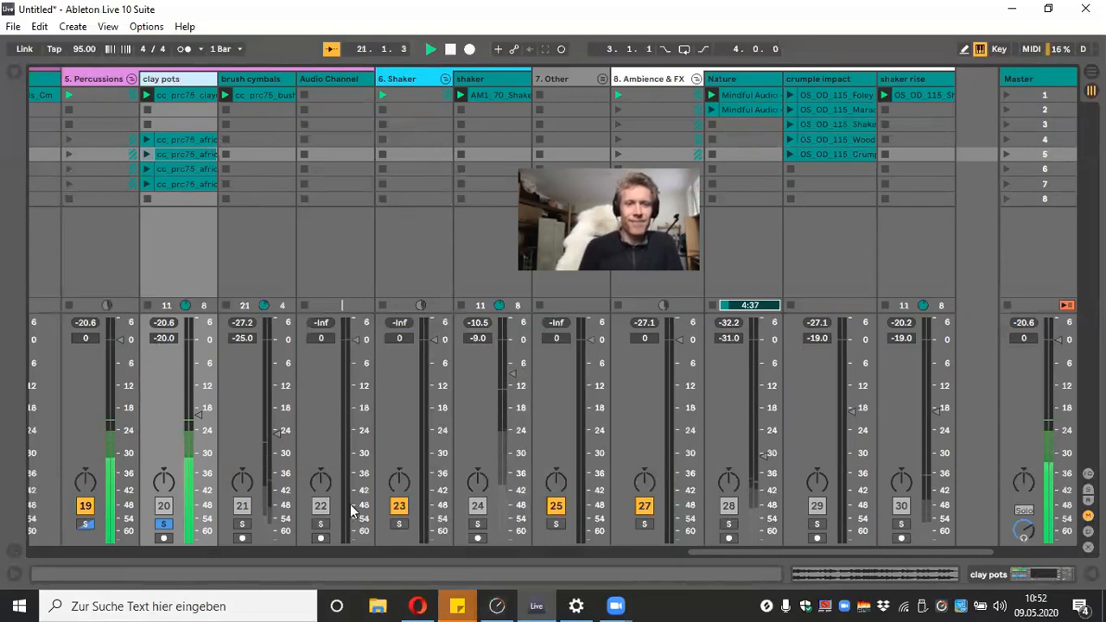
Unsolo the clay pots track and duplicate it within the Percussions group
{"action": "left_click", "coordinate": [163, 524]}
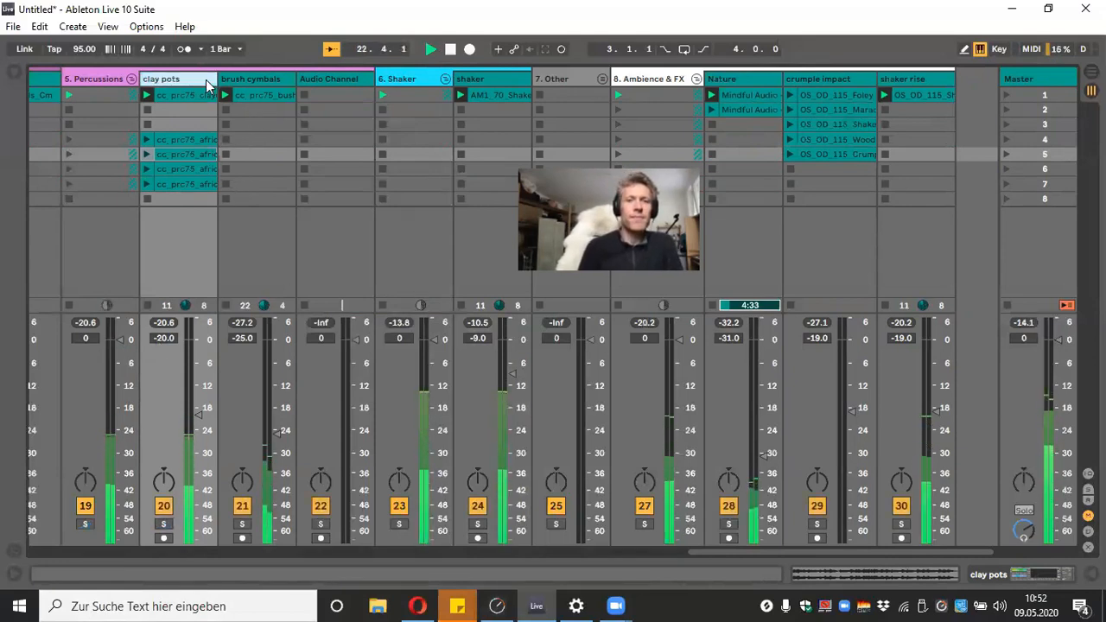
{"action": "right_click", "coordinate": [206, 80]}
{"action": "left_click", "coordinate": [252, 112]}
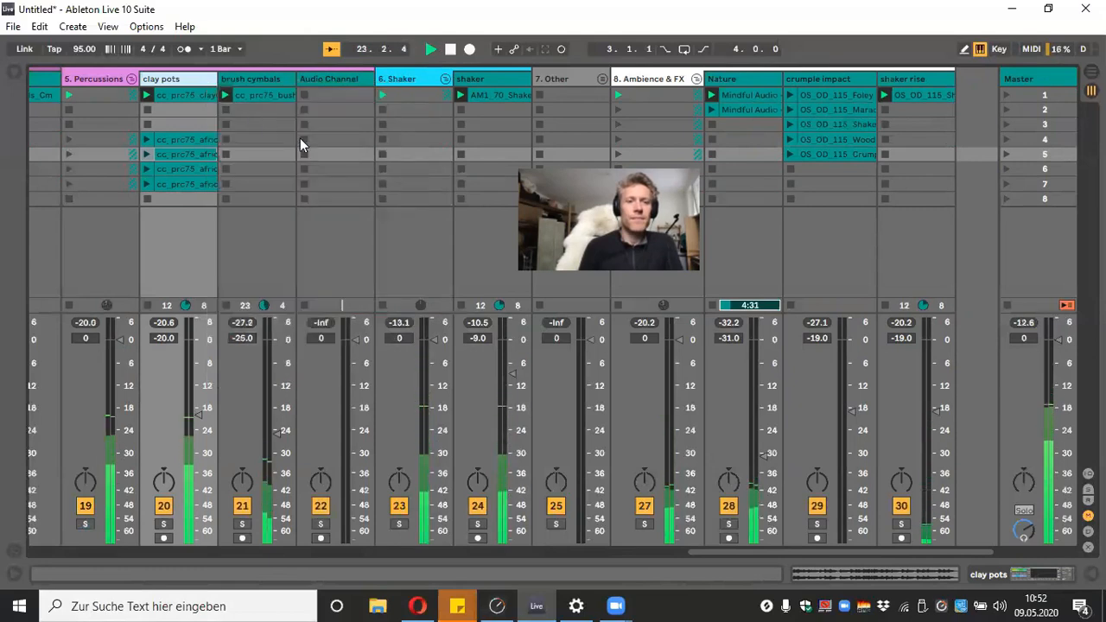
Play cc_prc75_africantribes from the first slot of the duplicated track 21 and set the track volume to -14.0 dB
{"action": "left_click_drag", "start_coordinate": [261, 139], "coordinate": [406, 80]}
{"action": "left_click", "coordinate": [224, 96]}
{"action": "left_click_drag", "start_coordinate": [334, 415], "coordinate": [334, 391]}
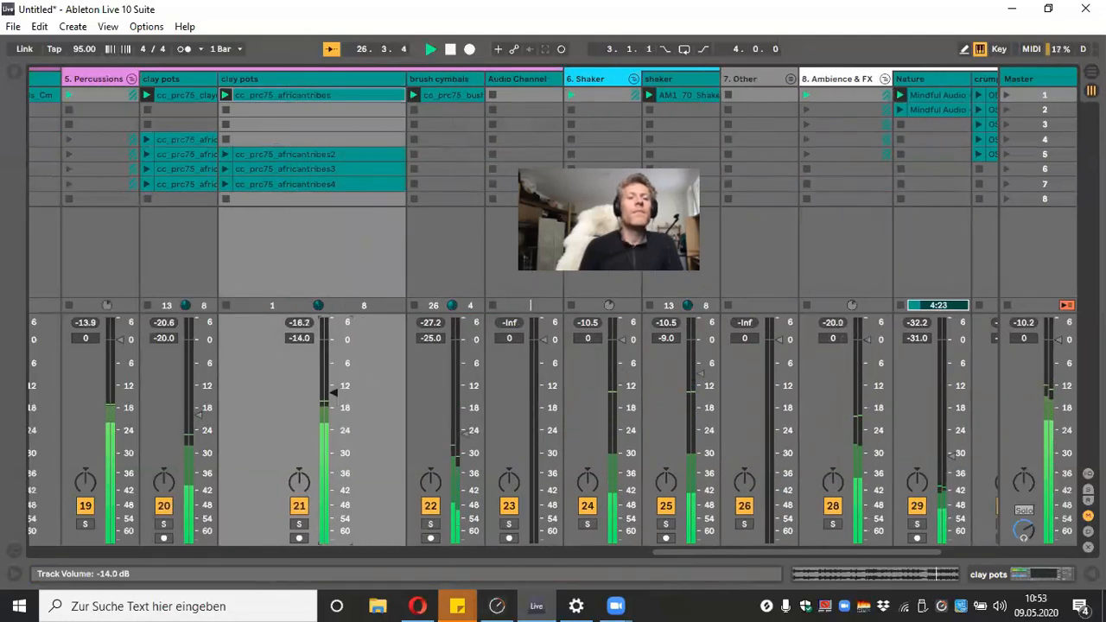
Mute bass track 6 and drum tracks 4 and 3, listen to the remaining mix, and stop the playback
{"action": "scroll", "coordinate": [517, 516], "scroll_direction": "left", "scroll_amount": 10}
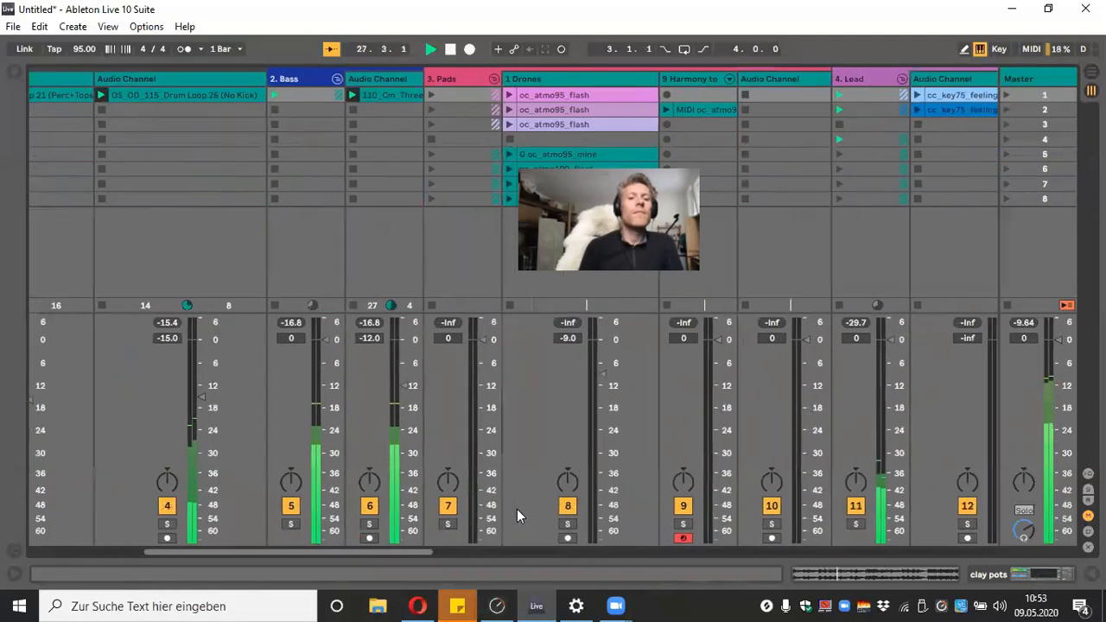
{"action": "scroll", "coordinate": [517, 510], "scroll_direction": "left", "scroll_amount": 2}
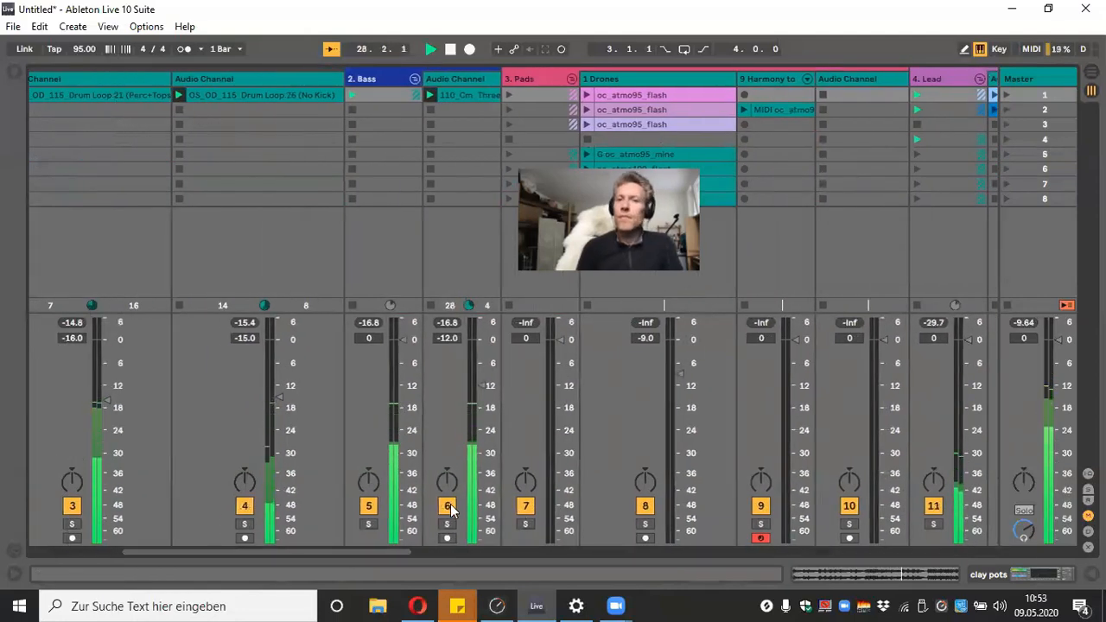
{"action": "scroll", "coordinate": [447, 508], "scroll_direction": "right", "scroll_amount": 8}
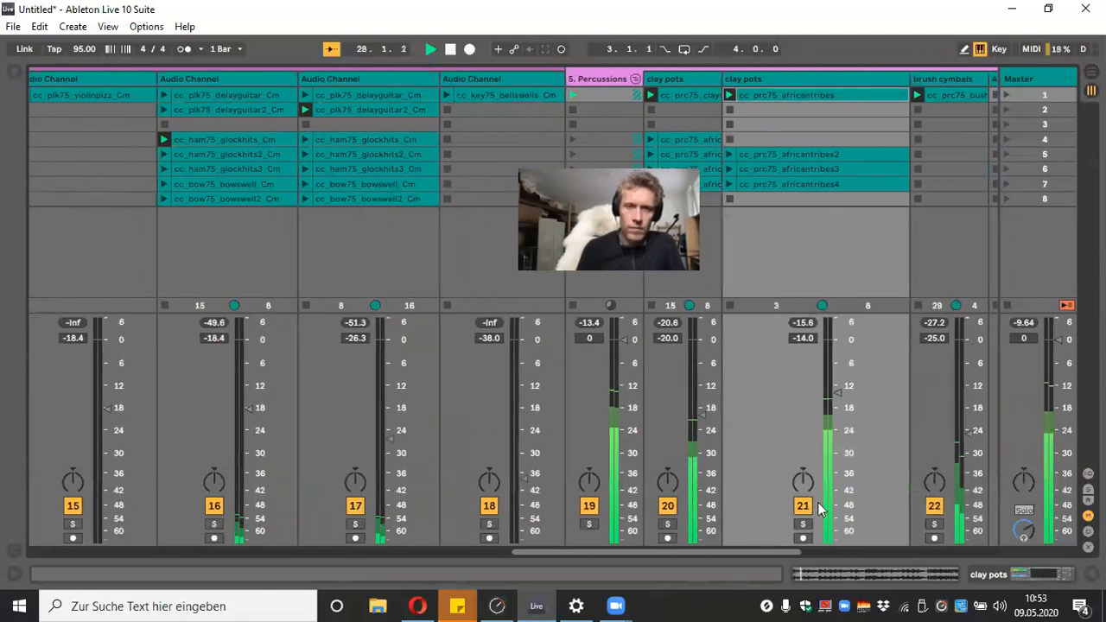
{"action": "scroll", "coordinate": [813, 508], "scroll_direction": "left", "scroll_amount": 13}
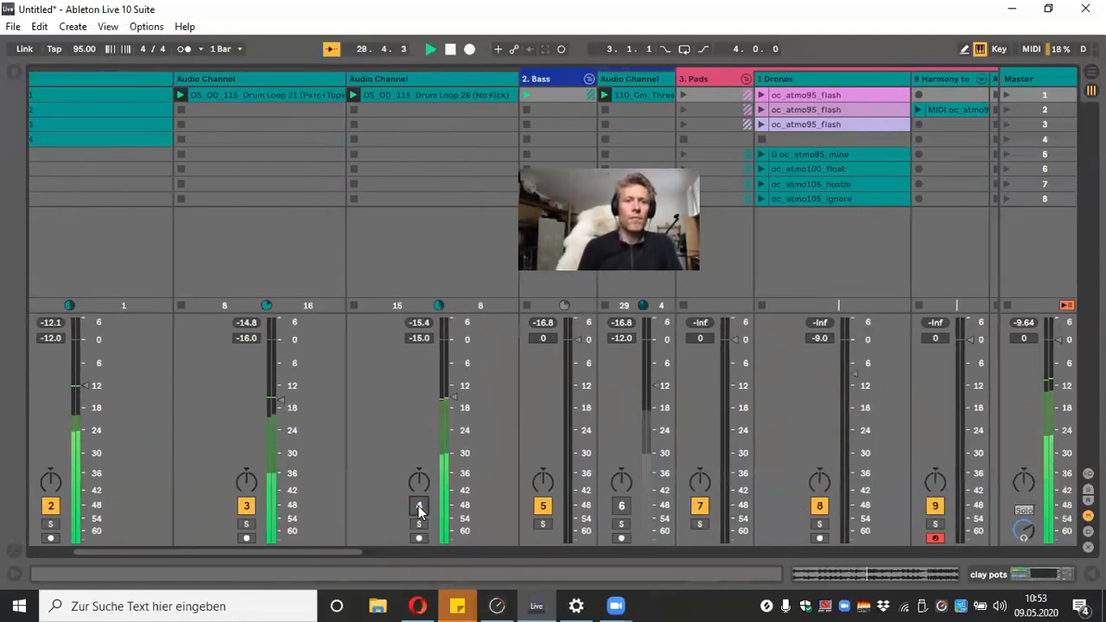
{"action": "left_click", "coordinate": [246, 507]}
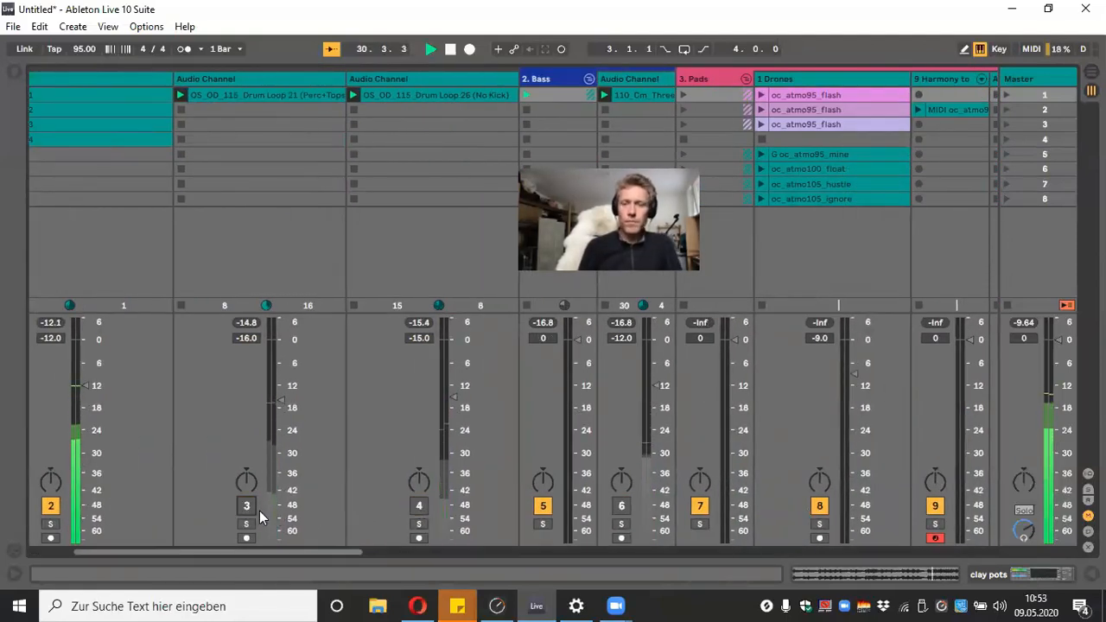
{"action": "scroll", "coordinate": [259, 511], "scroll_direction": "right", "scroll_amount": 8}
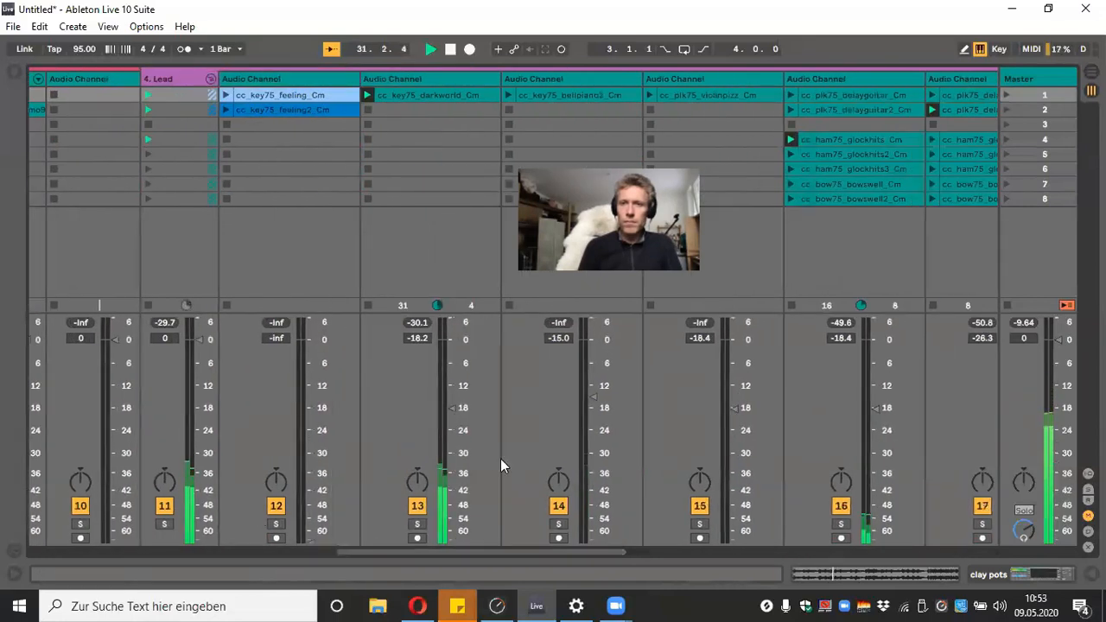
{"action": "scroll", "coordinate": [475, 511], "scroll_direction": "right", "scroll_amount": 6}
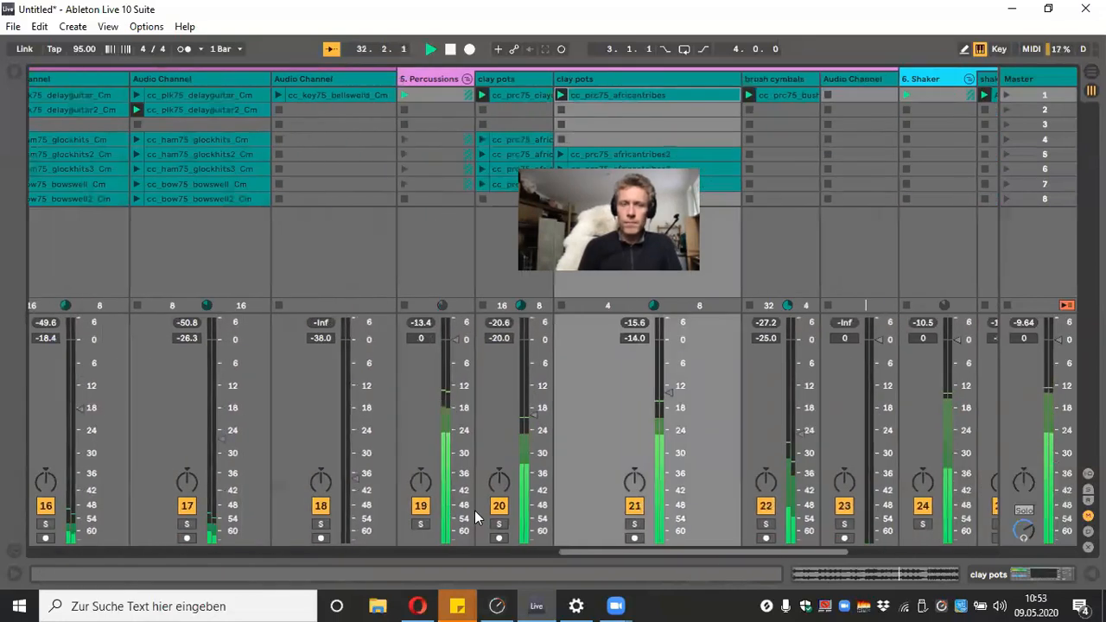
{"action": "scroll", "coordinate": [474, 511], "scroll_direction": "left", "scroll_amount": 1}
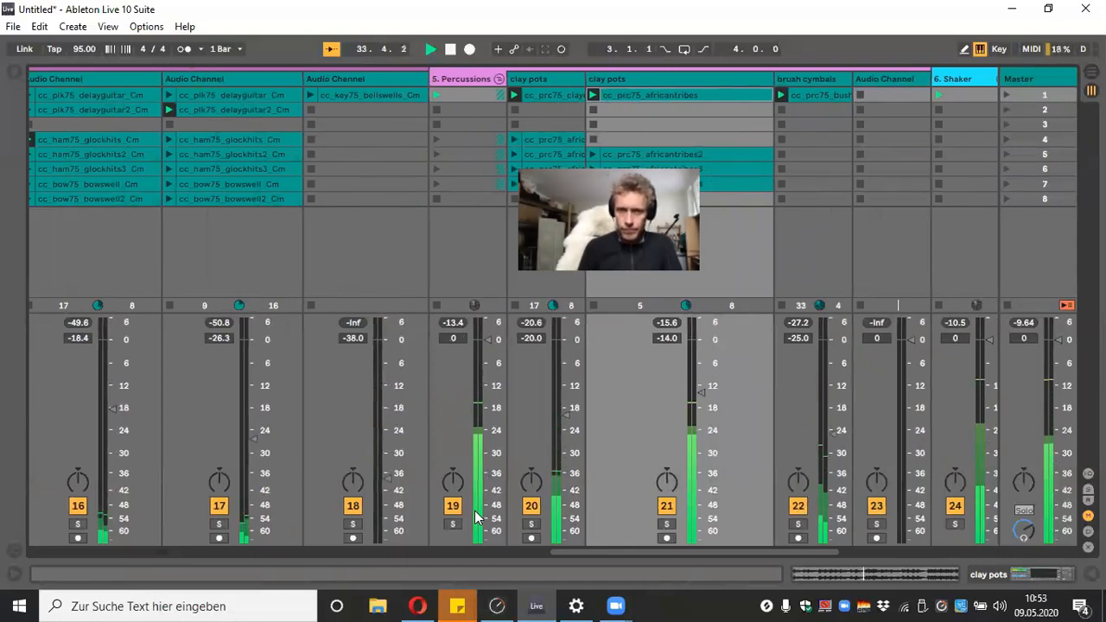
{"action": "key", "text": "space"}
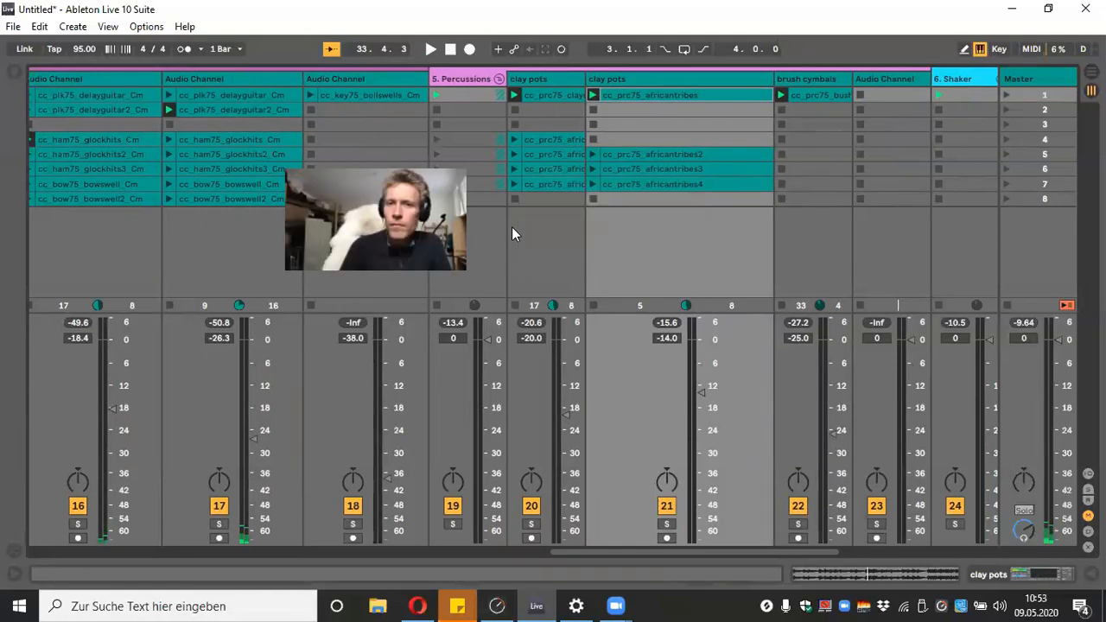
Restart playback, move africantribes2, africantribes3 and africantribes4 into slots 2 to 4 of track 21, and launch africantribes2
{"action": "scroll", "coordinate": [511, 226], "scroll_direction": "right", "scroll_amount": 3}
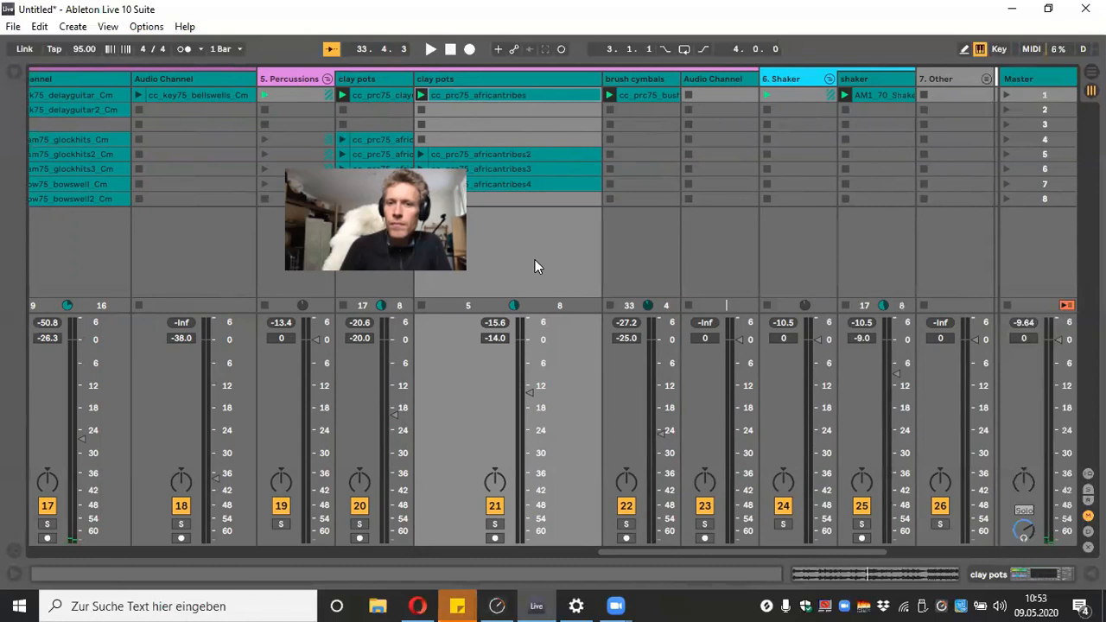
{"action": "key", "text": "space"}
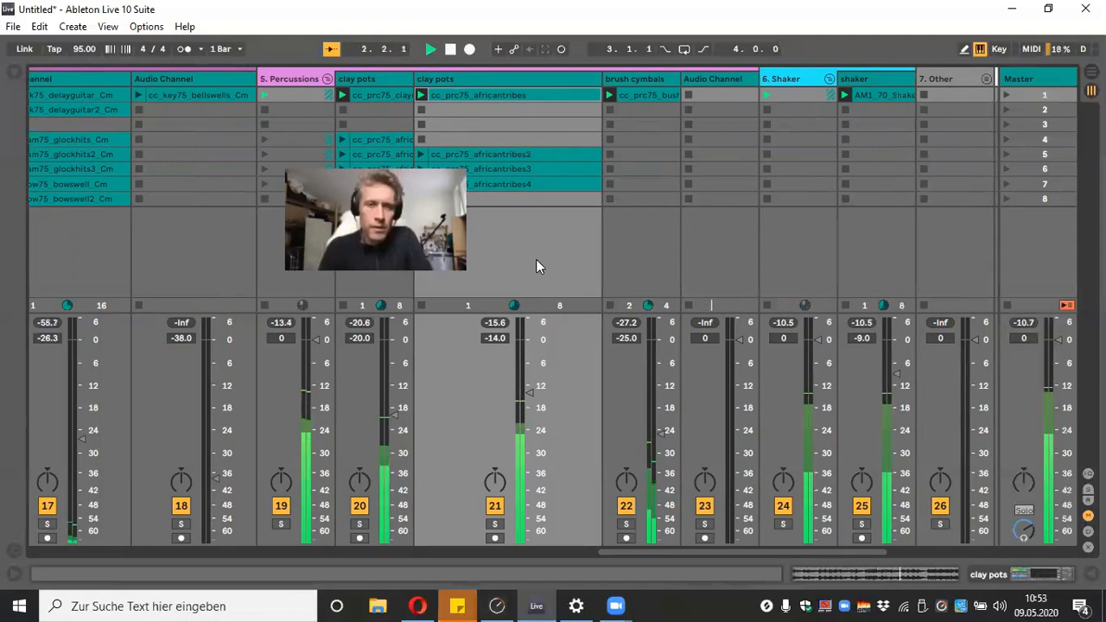
{"action": "left_click_drag", "start_coordinate": [550, 152], "coordinate": [541, 115]}
{"action": "left_click_drag", "start_coordinate": [558, 165], "coordinate": [554, 124]}
{"action": "left_click_drag", "start_coordinate": [569, 178], "coordinate": [558, 139]}
{"action": "left_click", "coordinate": [427, 107]}
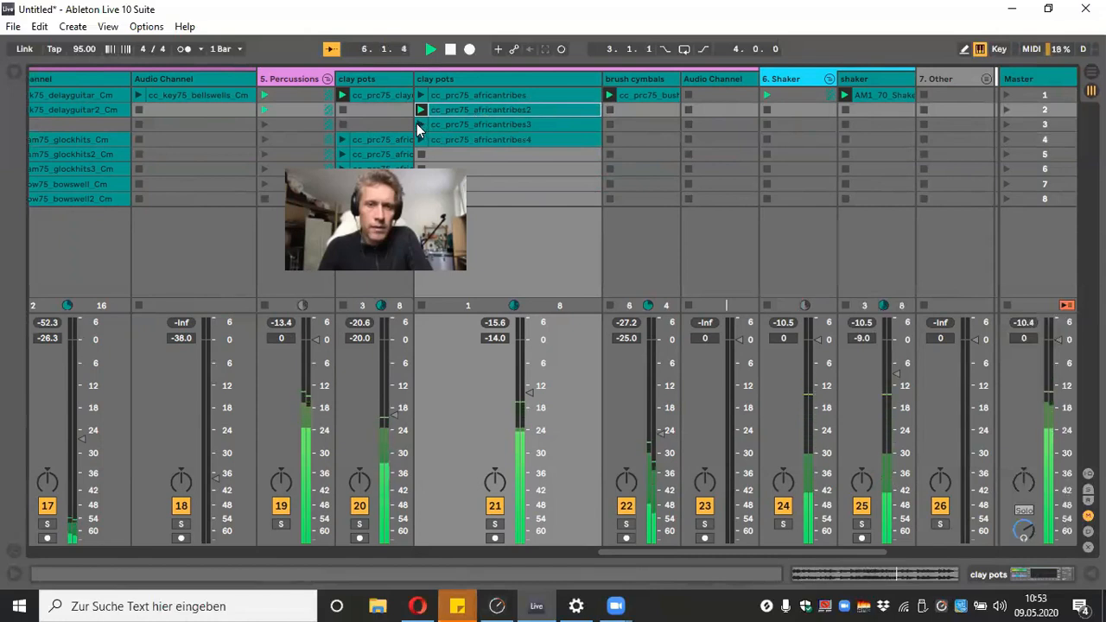
Launch cc_prc75_africantribes3 on track 21 and rename the track "african tribes (bridge)"
{"action": "left_click", "coordinate": [421, 125]}
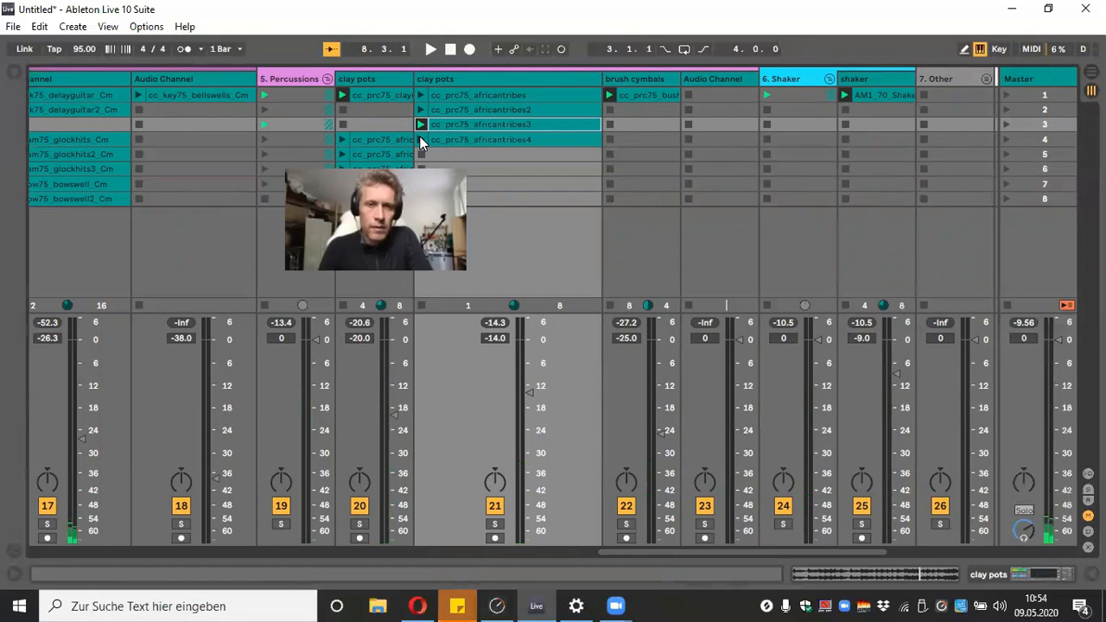
{"action": "left_click", "coordinate": [446, 82]}
{"action": "right_click", "coordinate": [446, 81]}
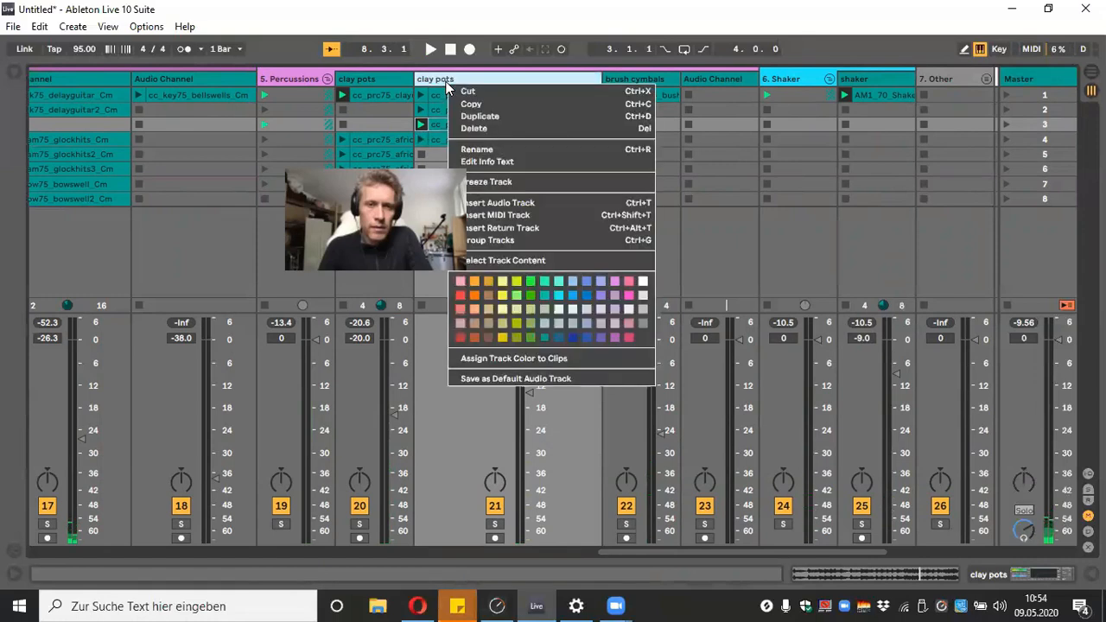
{"action": "left_click", "coordinate": [498, 150]}
{"action": "type", "text": "a"}
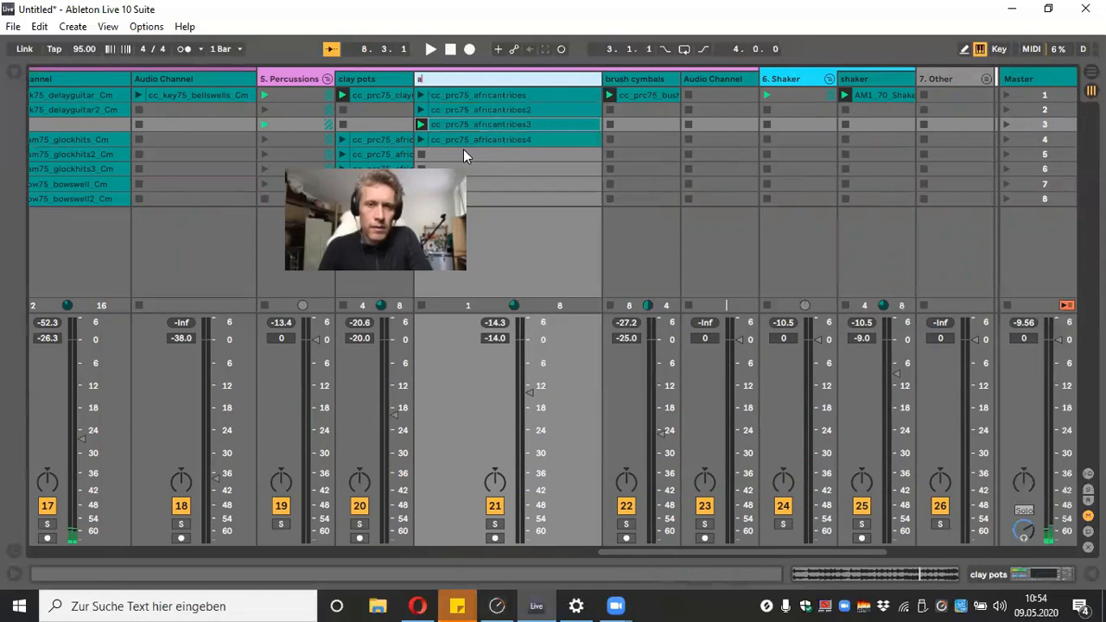
{"action": "type", "text": "frican tr"}
{"action": "type", "text": "ibes"}
{"action": "type", "text": " 8bri"}
{"action": "type", "text": "dge"}
{"action": "key", "text": "Left"}
{"action": "key", "text": "Left"}
{"action": "key", "text": "Left"}
{"action": "key", "text": "Left"}
{"action": "key", "text": "Left"}
{"action": "key", "text": "Left"}
{"action": "key", "text": "BackSpace"}
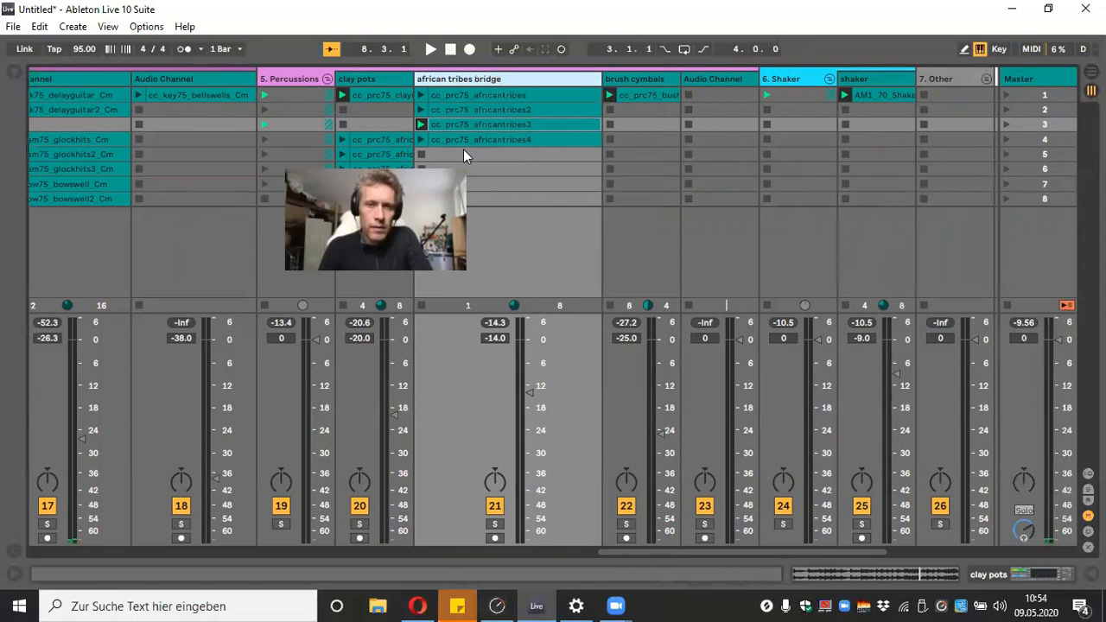
{"action": "type", "text": "("}
{"action": "key", "text": "Return"}
Play cc_key75_feeling2_Cm on track 12 in the Lead group, set the track volume to -11.8 dB, and stop playback
{"action": "scroll", "coordinate": [376, 389], "scroll_direction": "left", "scroll_amount": 10}
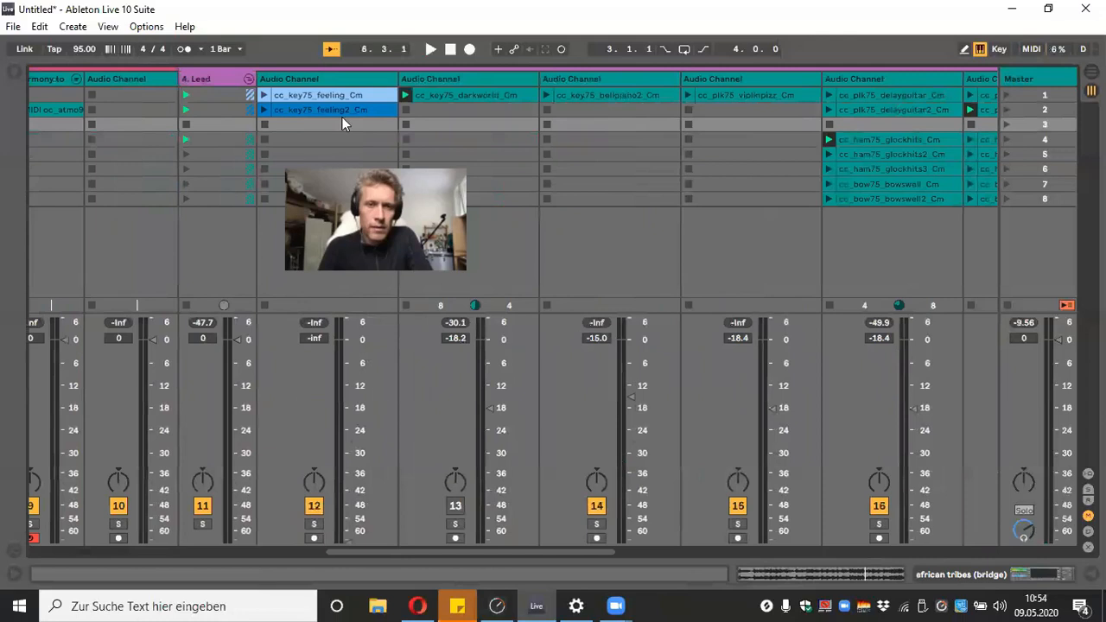
{"action": "left_click", "coordinate": [265, 109]}
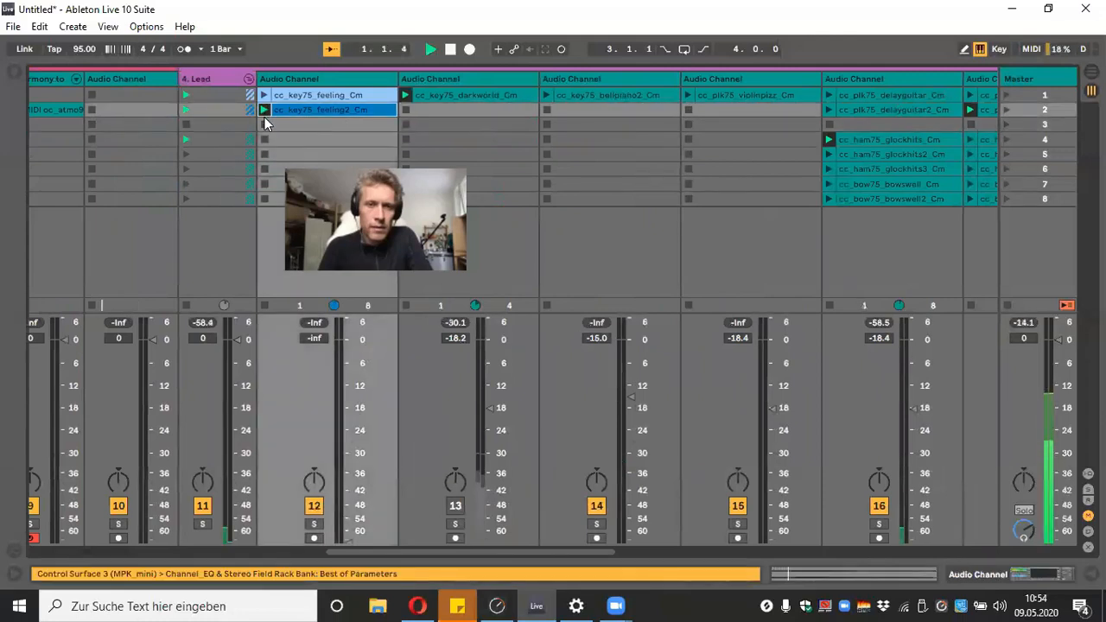
{"action": "left_click_drag", "start_coordinate": [348, 540], "coordinate": [348, 385]}
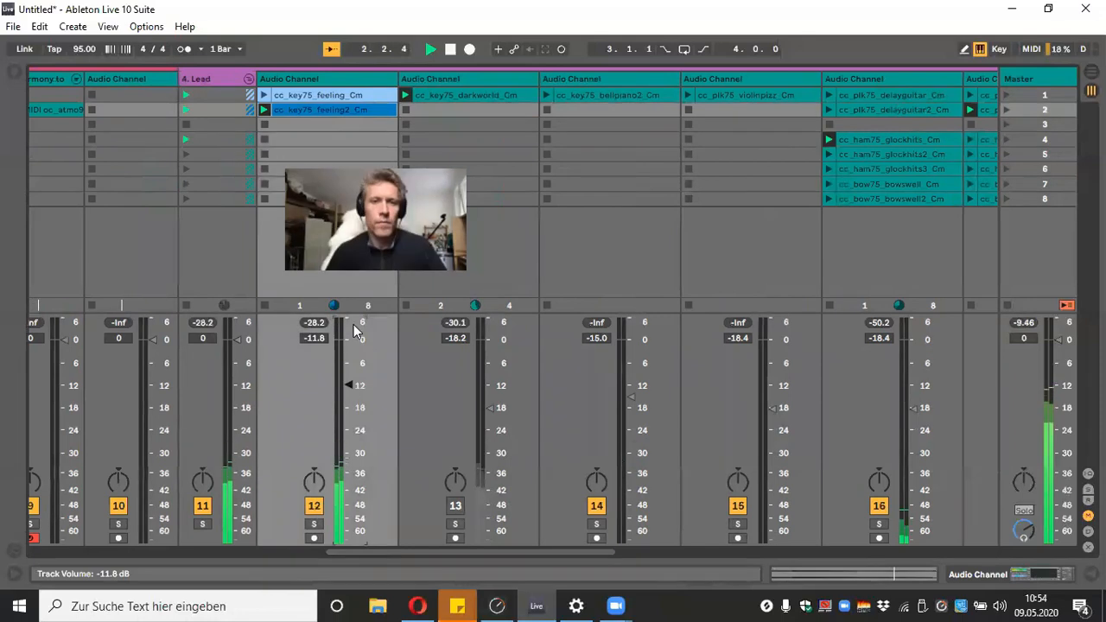
{"action": "left_click", "coordinate": [450, 49]}
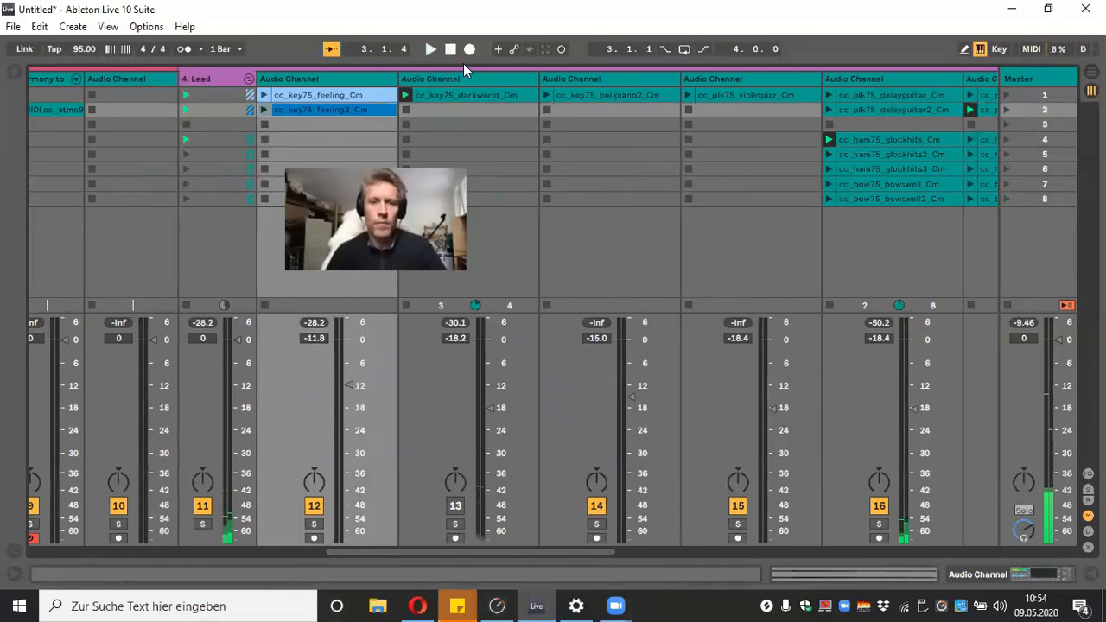
Rename the Lead track holding cc_key75_darkworld_Cm as "piano chord loop"
{"action": "scroll", "coordinate": [562, 504], "scroll_direction": "right", "scroll_amount": 5}
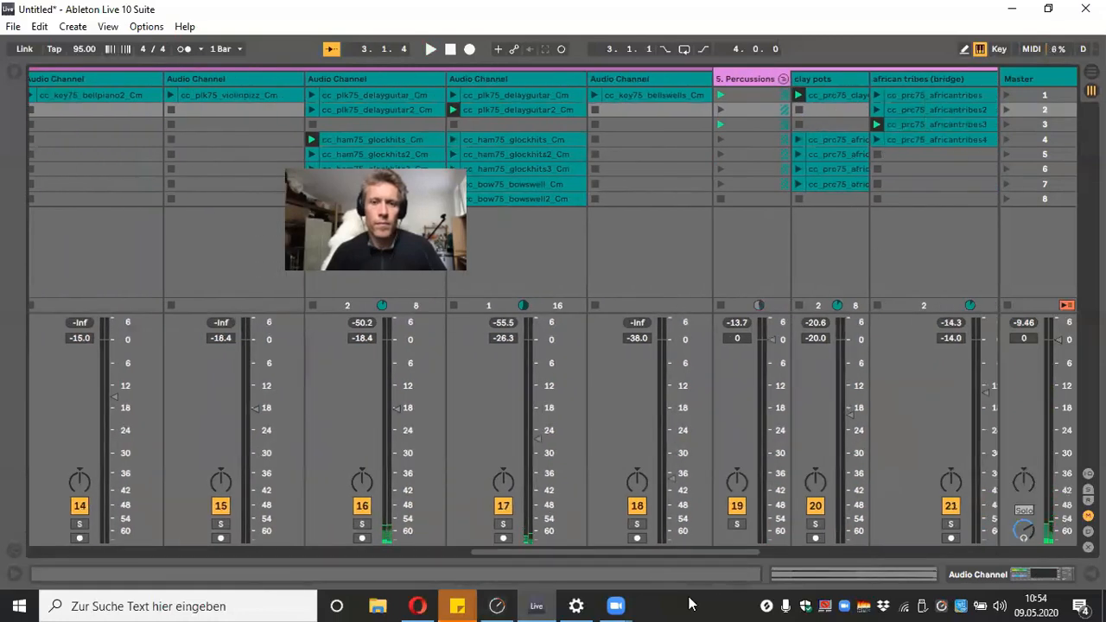
{"action": "scroll", "coordinate": [674, 493], "scroll_direction": "right", "scroll_amount": 2}
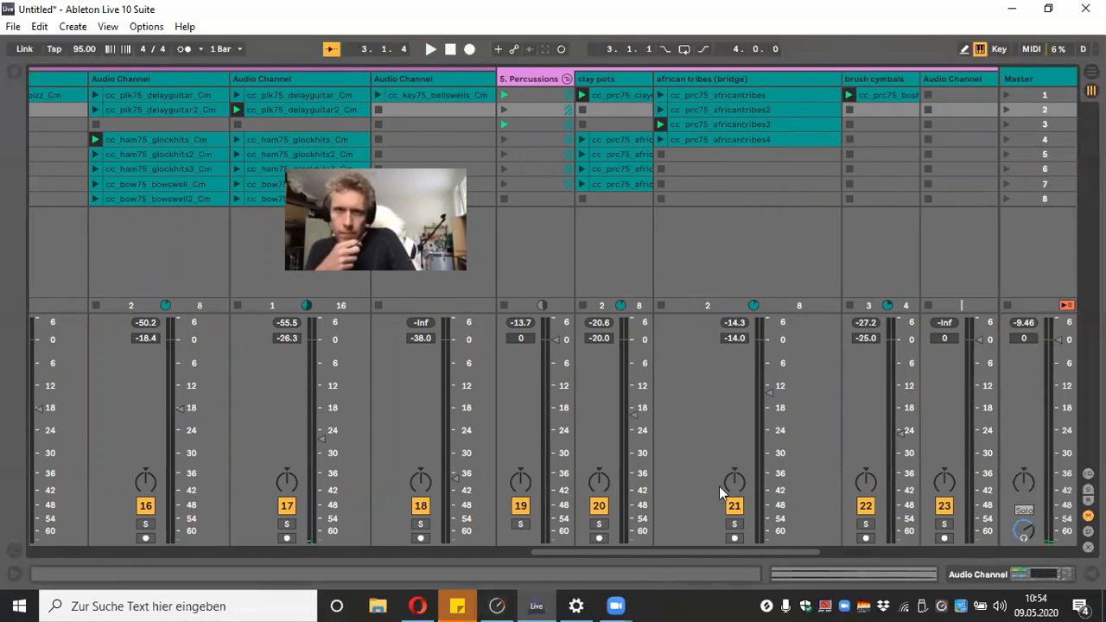
{"action": "left_click_drag", "start_coordinate": [802, 552], "coordinate": [873, 557]}
{"action": "scroll", "coordinate": [873, 557], "scroll_direction": "left", "scroll_amount": 5}
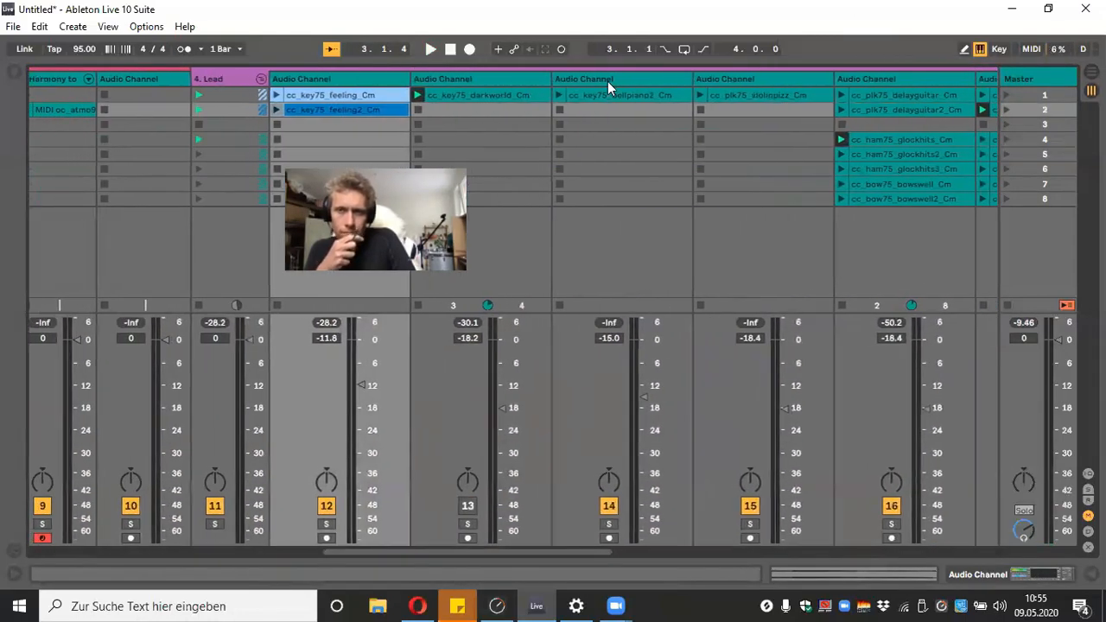
{"action": "left_click", "coordinate": [506, 74]}
{"action": "right_click", "coordinate": [506, 74]}
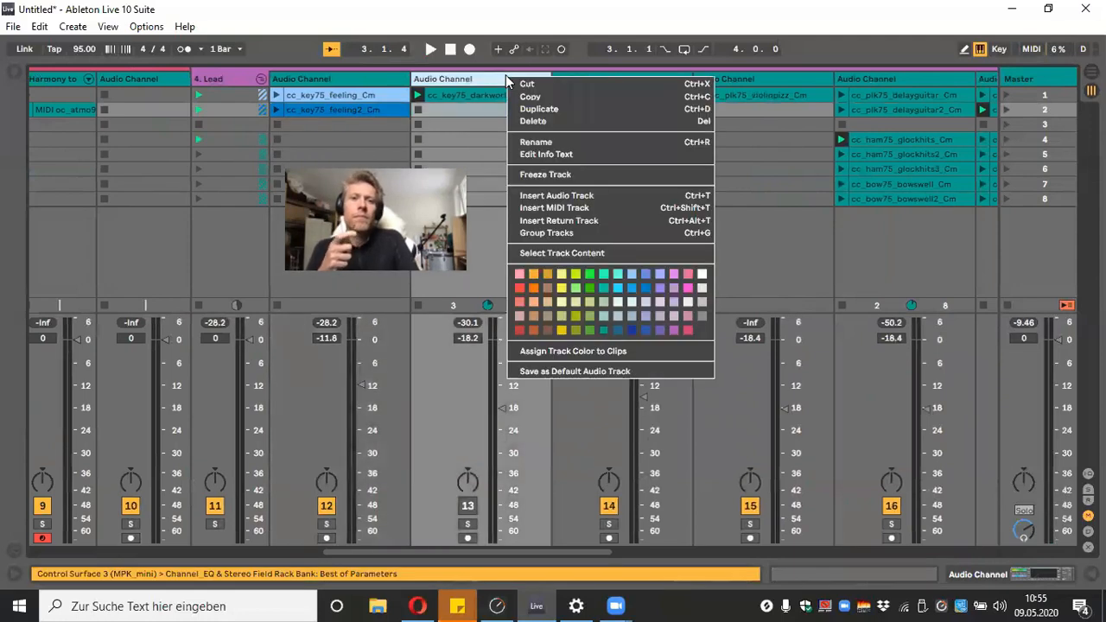
{"action": "left_click", "coordinate": [567, 136]}
{"action": "type", "text": "pi"}
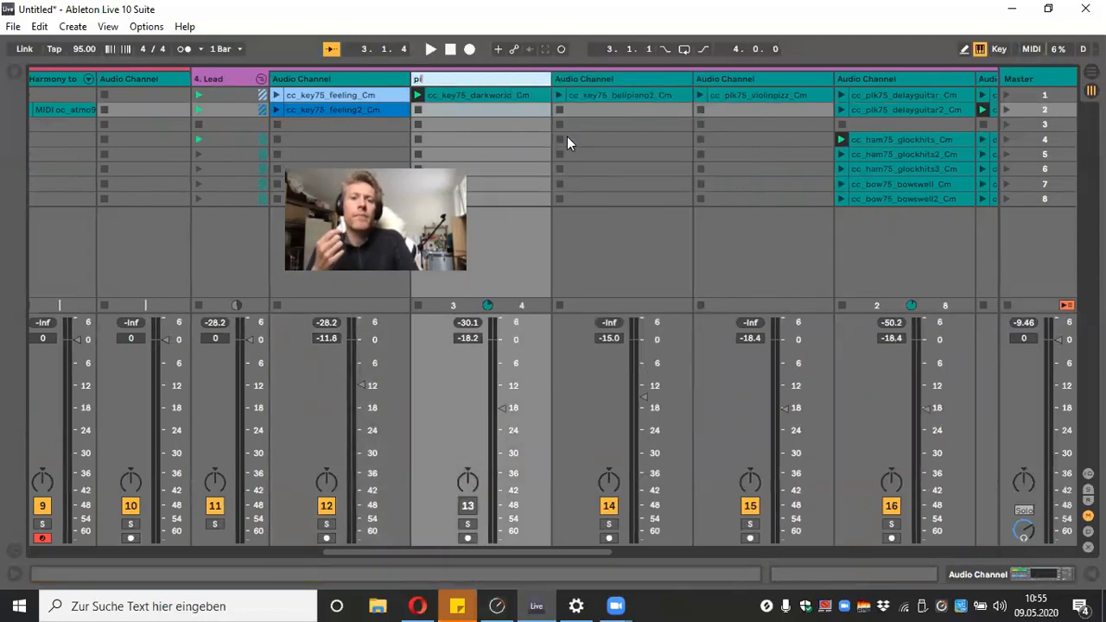
{"action": "type", "text": "ano loop"}
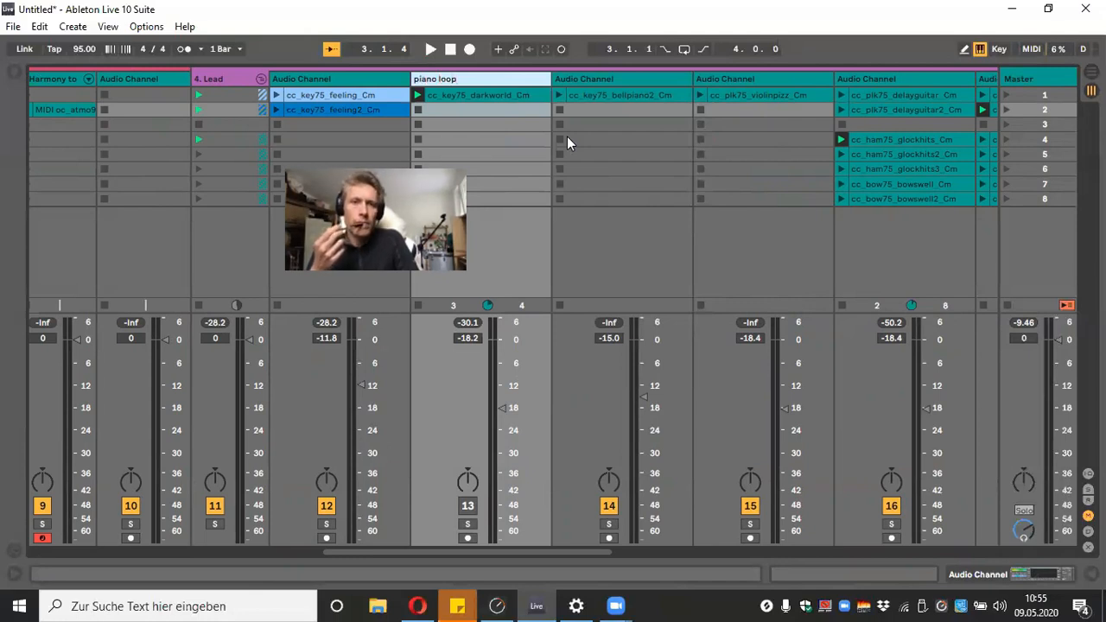
{"action": "key", "text": "Return"}
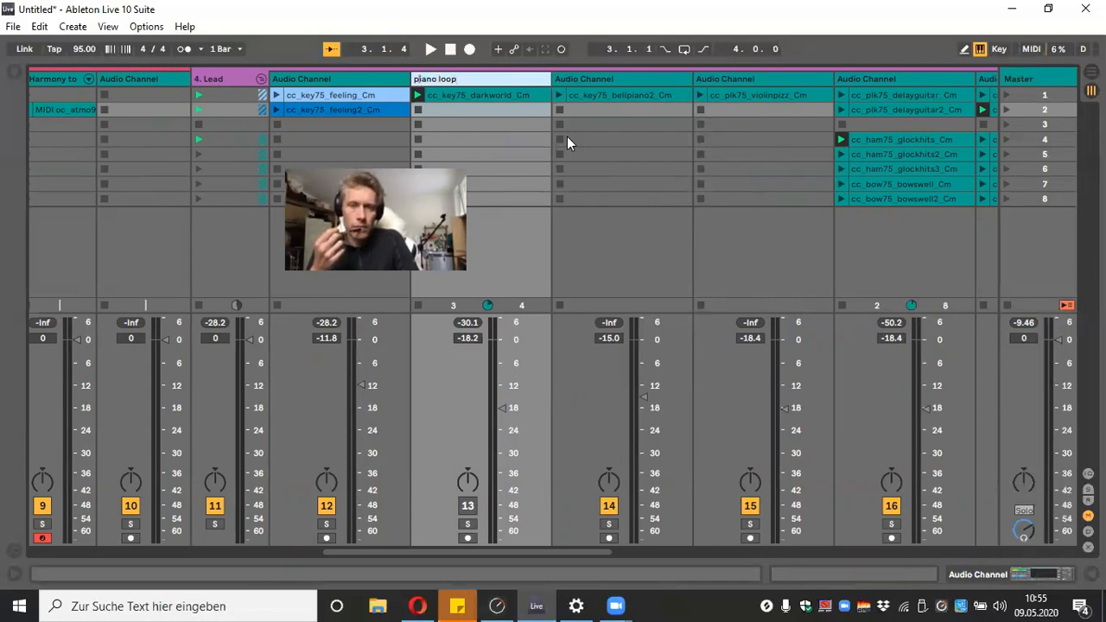
{"action": "key", "text": "Left"}
{"action": "key", "text": "Left"}
{"action": "key", "text": "Left"}
{"action": "key", "text": "Left"}
{"action": "type", "text": "cho"}
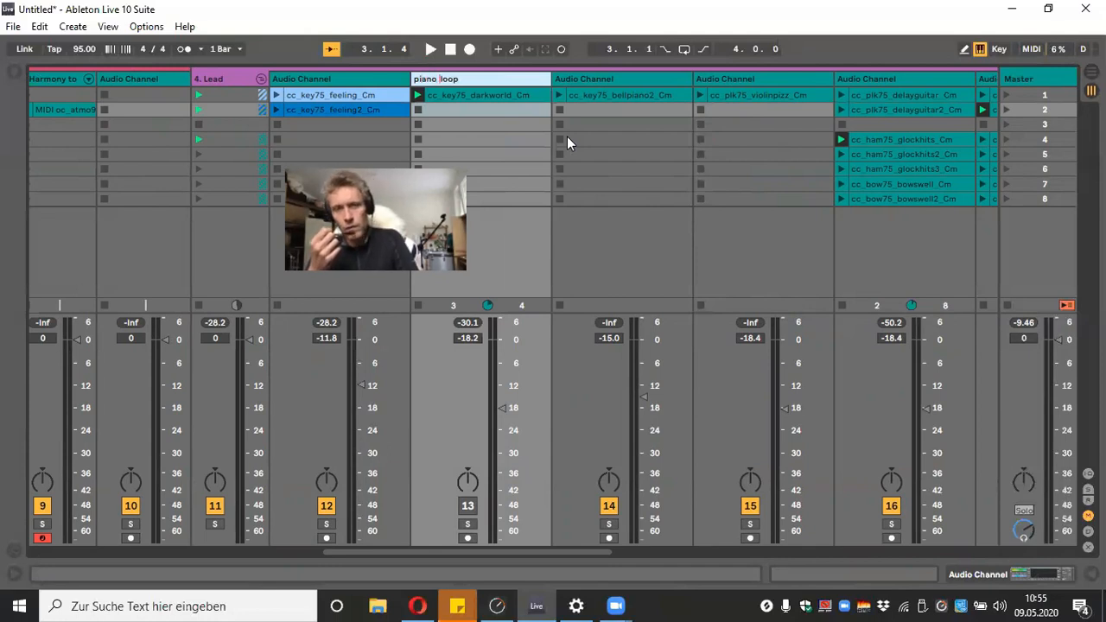
{"action": "type", "text": "rd"}
{"action": "key", "text": "Return"}
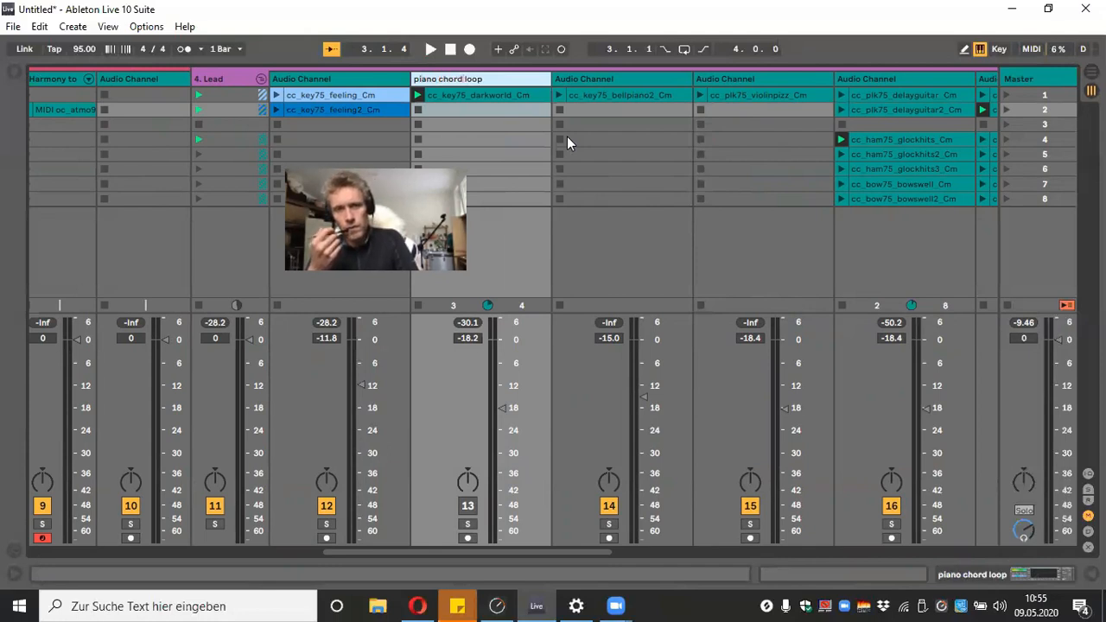
Solo track 12, play cc_key75_feeling_Cm, and rename the track "beauty lead"
{"action": "left_click", "coordinate": [331, 81]}
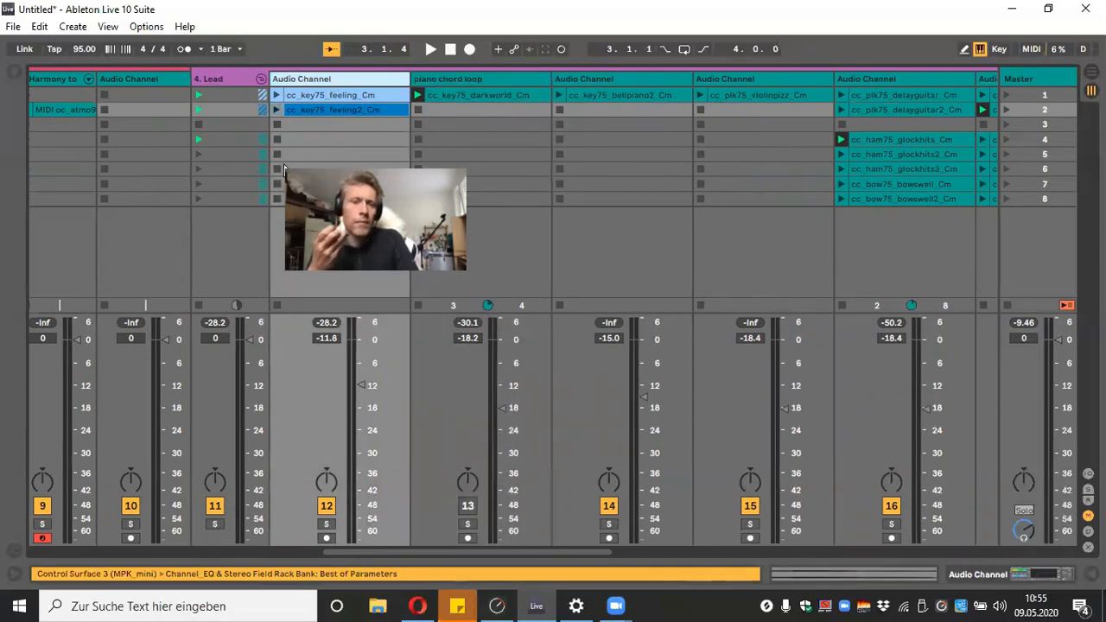
{"action": "left_click", "coordinate": [326, 524]}
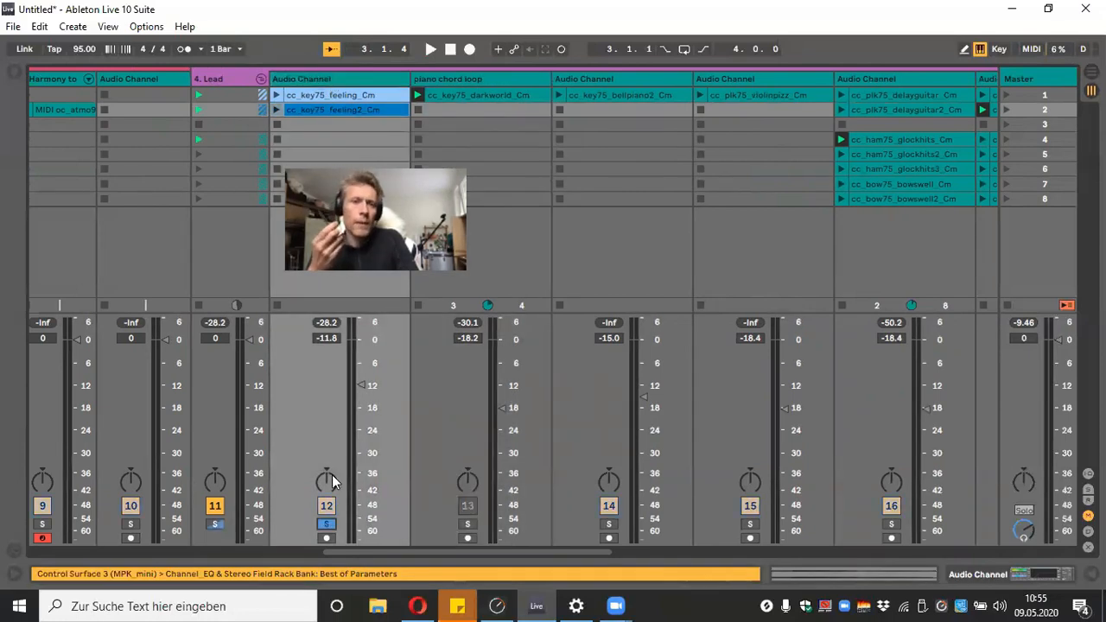
{"action": "left_click", "coordinate": [276, 95]}
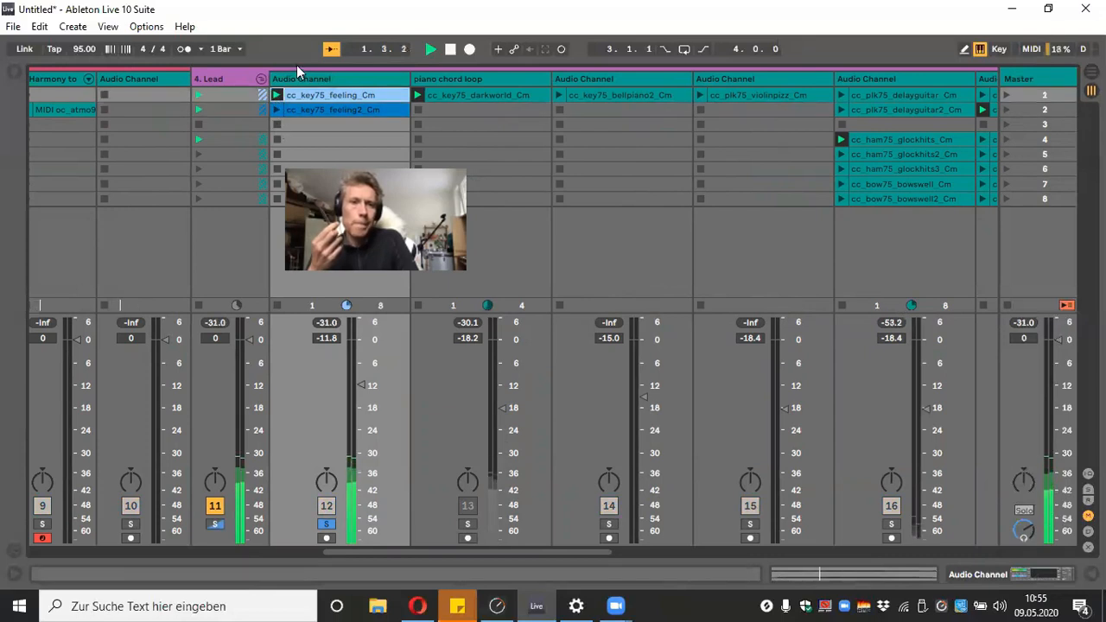
{"action": "right_click", "coordinate": [316, 79]}
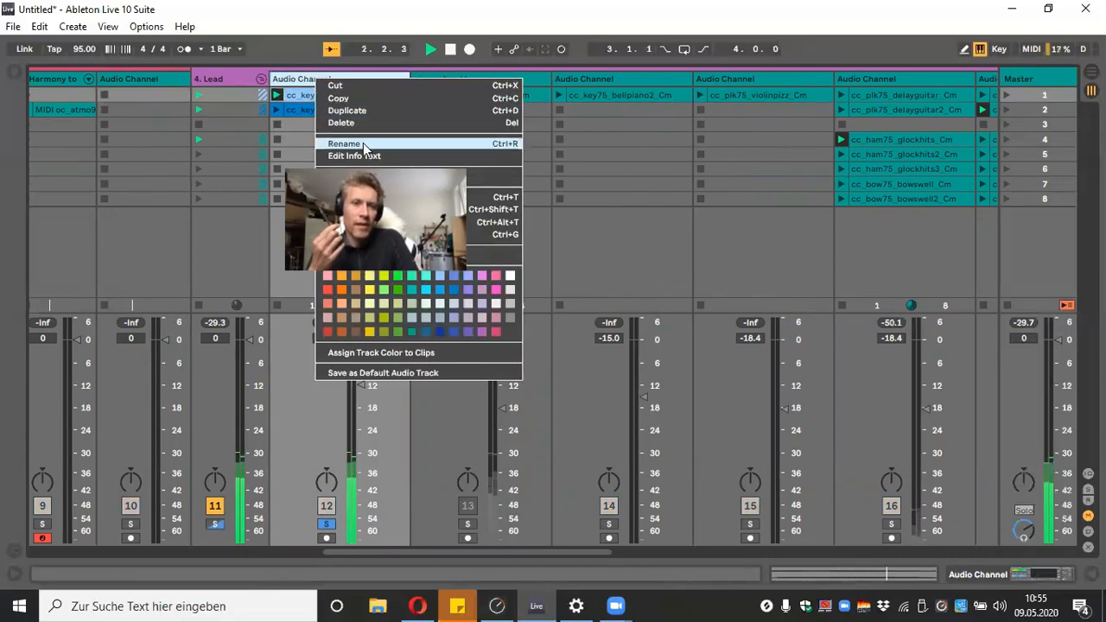
{"action": "left_click", "coordinate": [363, 142]}
{"action": "type", "text": "beauty lead"}
{"action": "key", "text": "Return"}
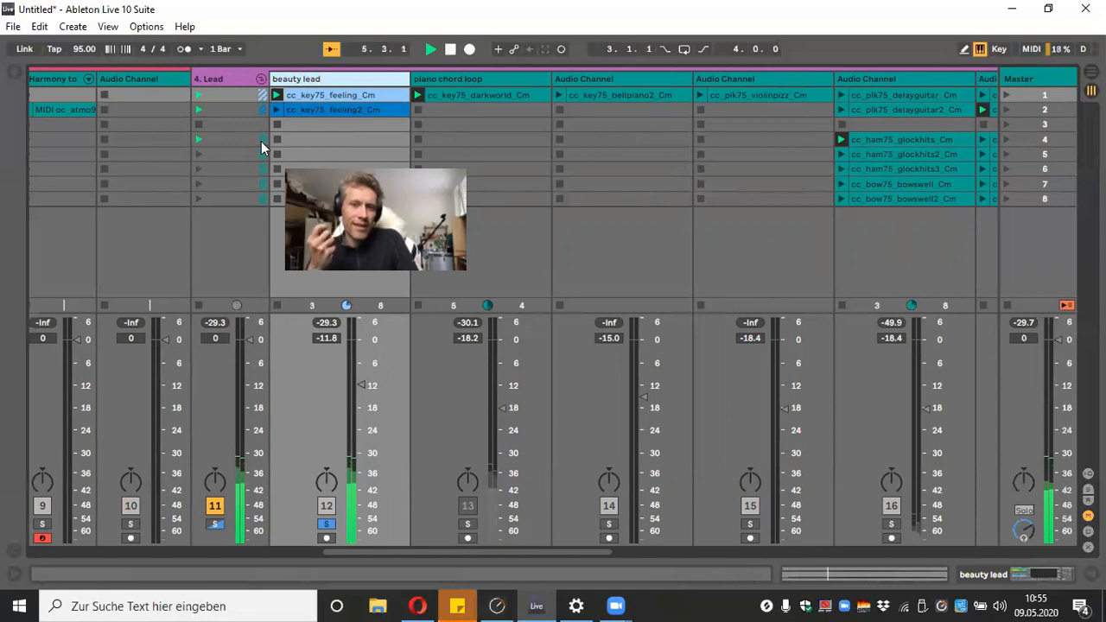
Stop the clip on the beauty lead track, unsolo the track, and stop playback
{"action": "left_click", "coordinate": [277, 126]}
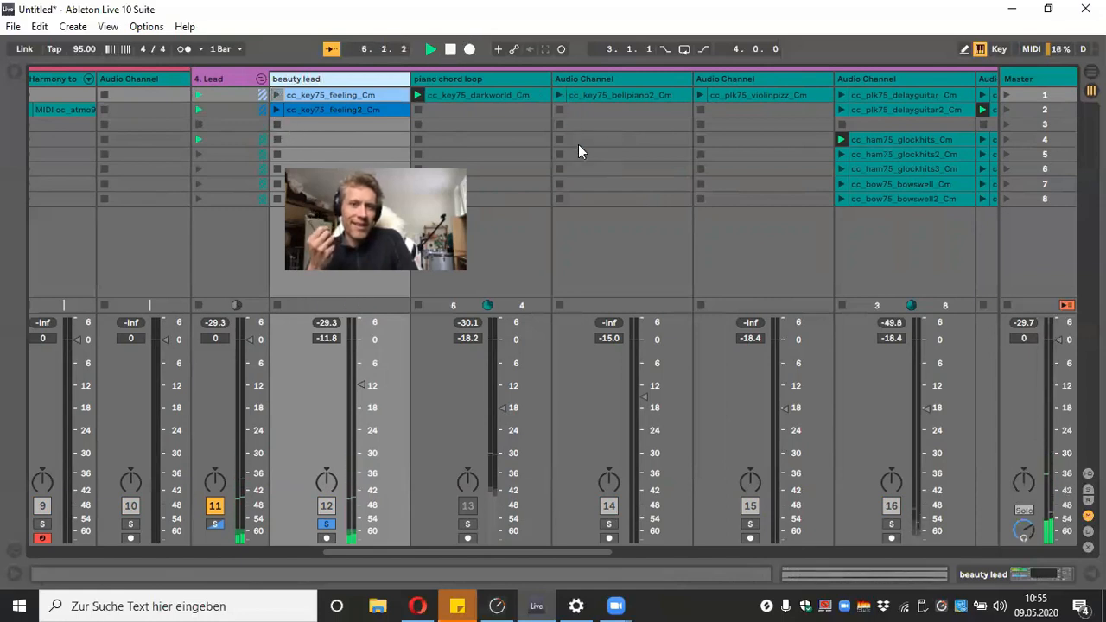
{"action": "left_click", "coordinate": [333, 522]}
{"action": "left_click", "coordinate": [450, 49]}
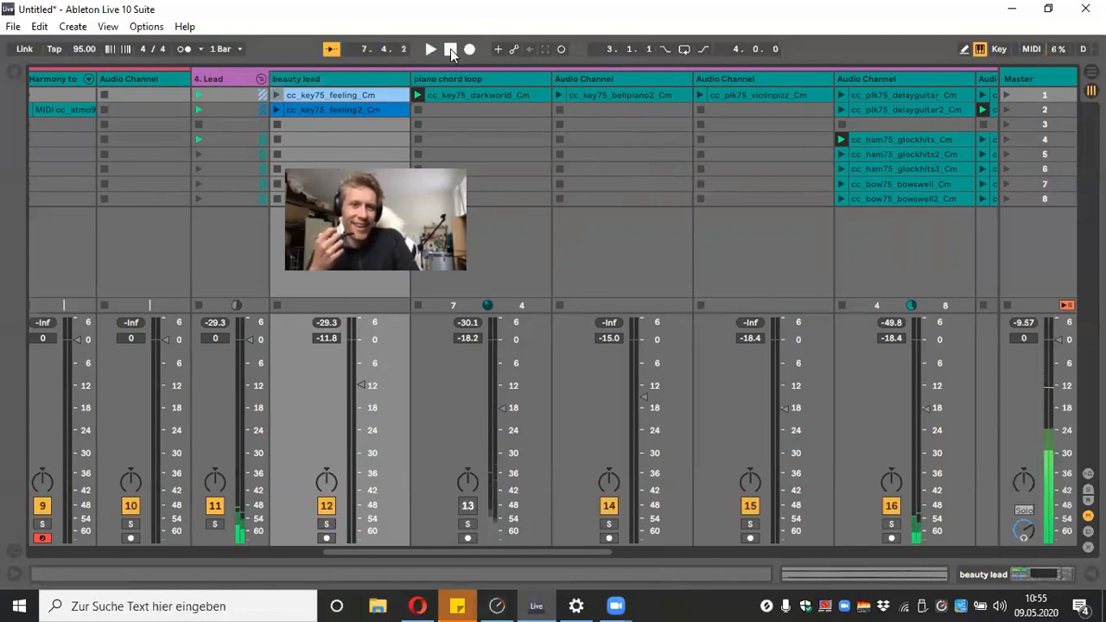
Move the cc_key75_bellpiano2_Cm track between beauty lead and piano chord loop, and rename it "bell piano"
{"action": "left_click", "coordinate": [626, 78]}
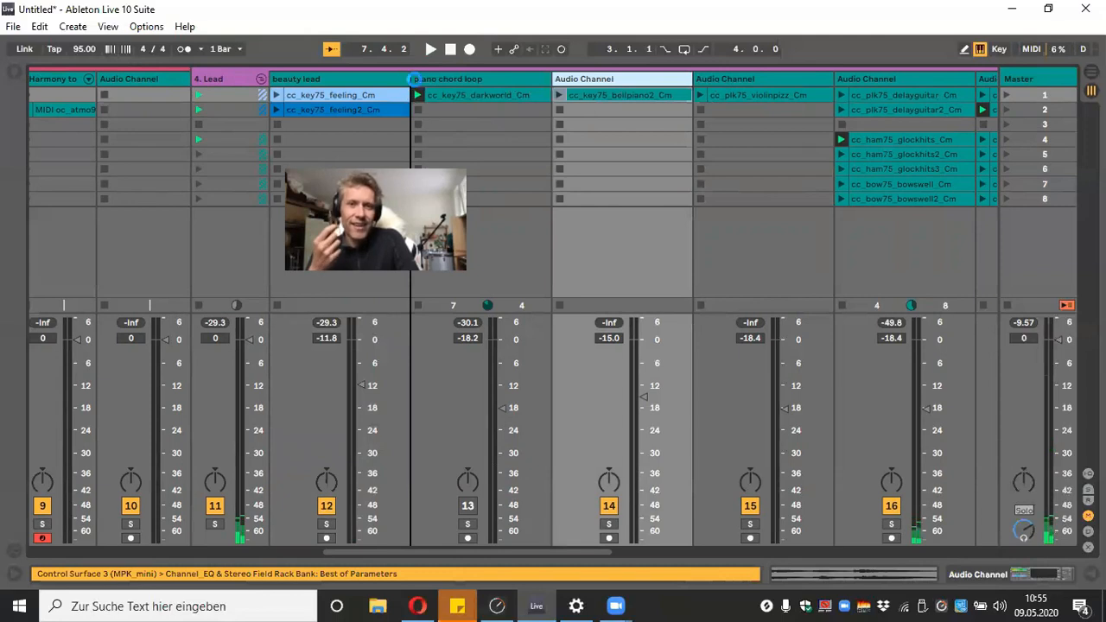
{"action": "left_click_drag", "start_coordinate": [414, 79], "coordinate": [416, 81]}
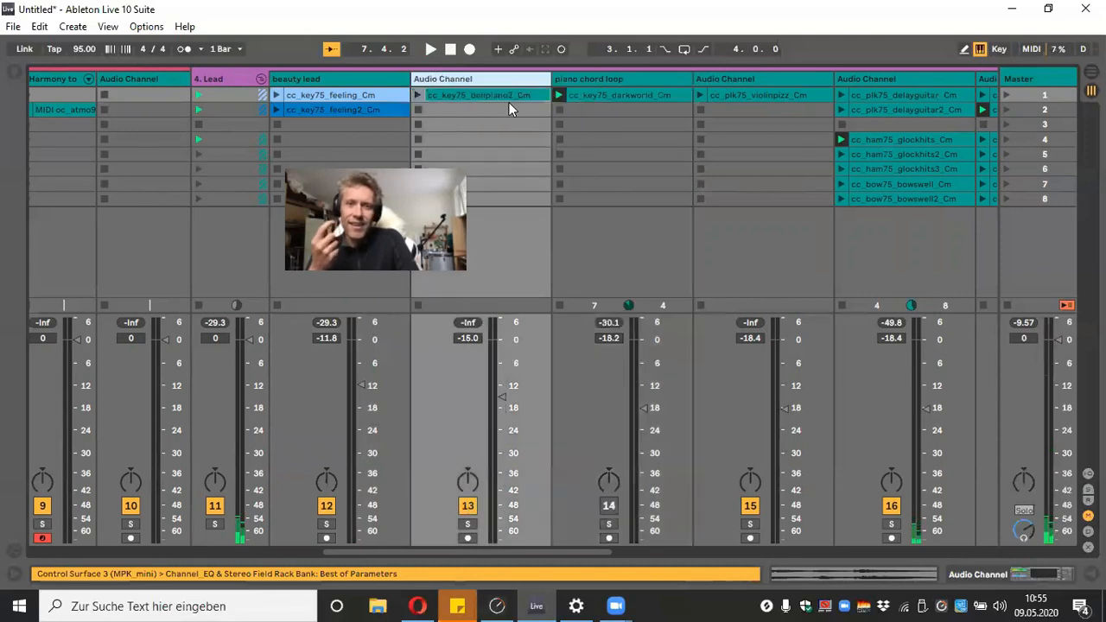
{"action": "right_click", "coordinate": [447, 76]}
{"action": "left_click", "coordinate": [484, 145]}
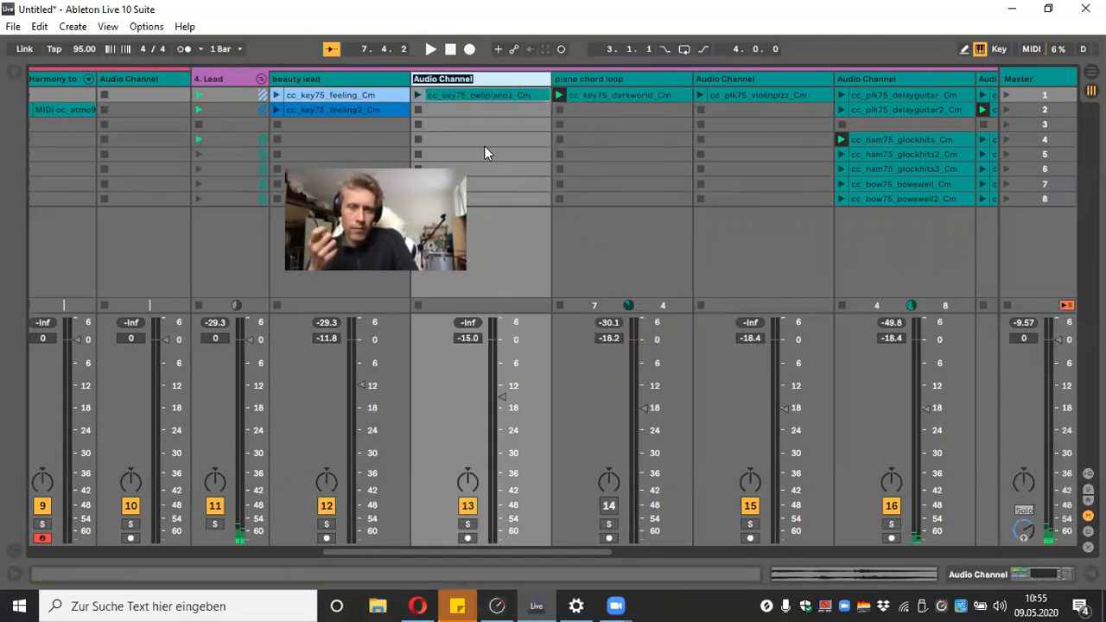
{"action": "type", "text": "bee"}
{"action": "key", "text": "BackSpace"}
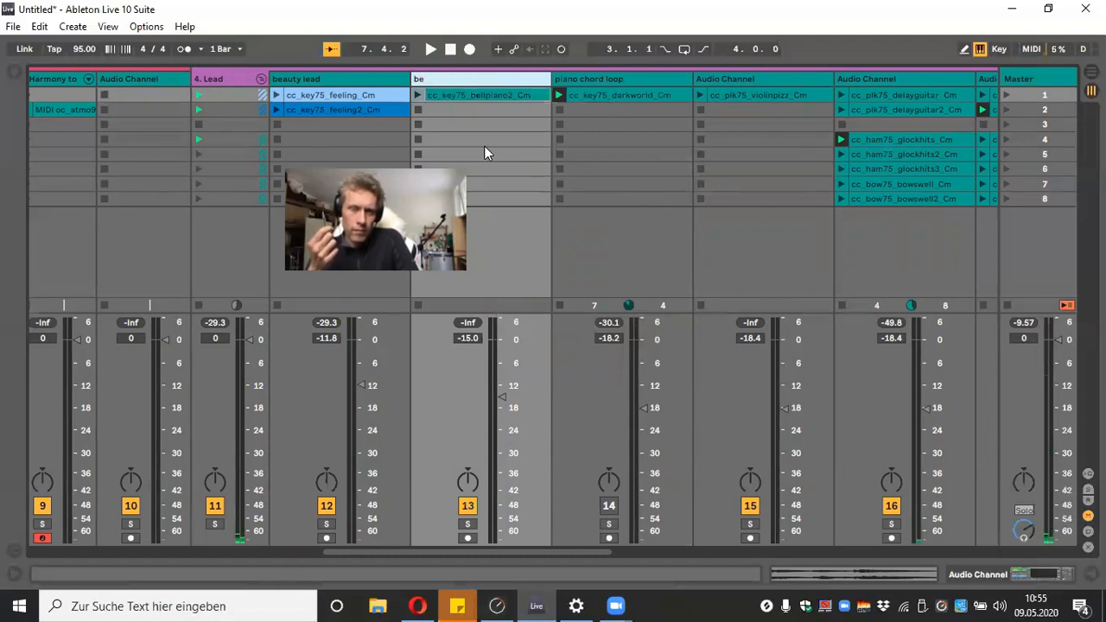
{"action": "type", "text": "ll piano"}
{"action": "key", "text": "Return"}
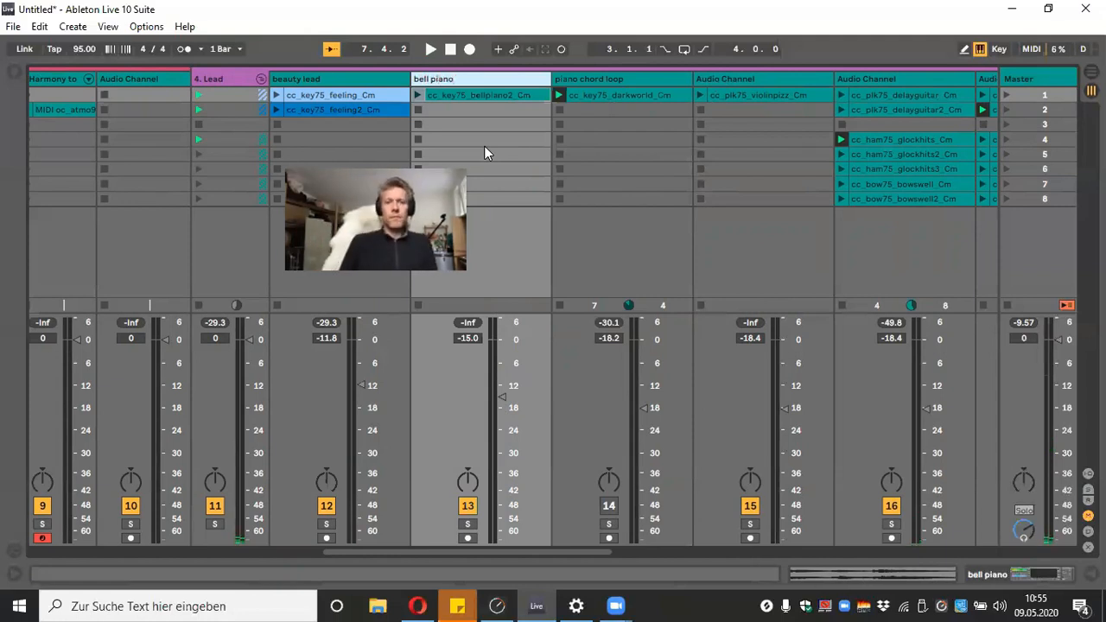
Play cc_plk75_violinpizz_Cm on track 15 and set the track volume to -16.0 dB
{"action": "left_click", "coordinate": [776, 83]}
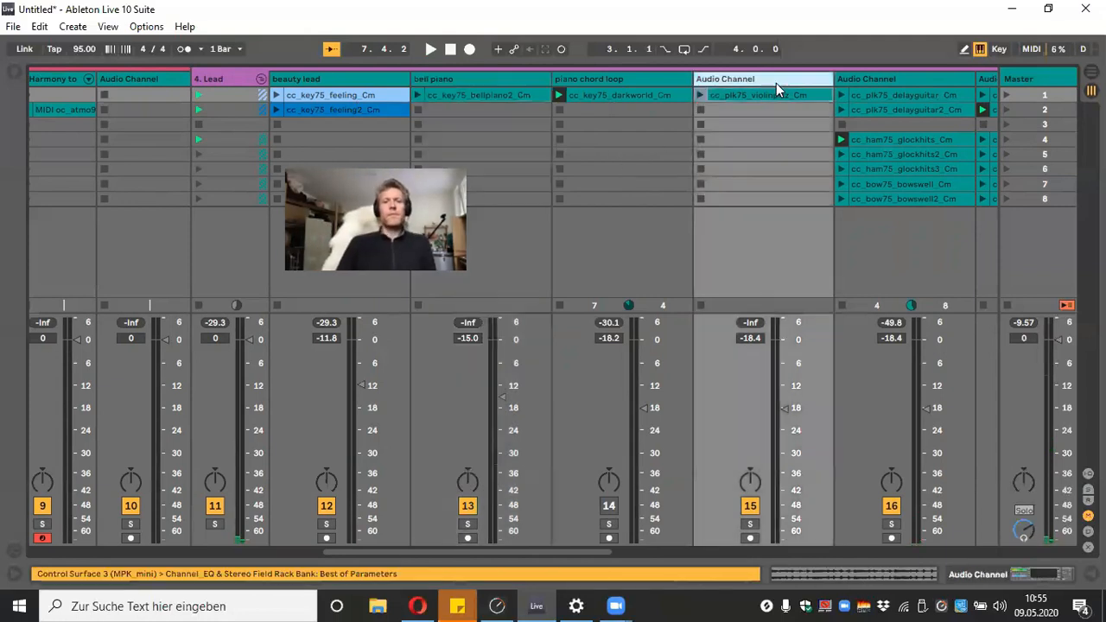
{"action": "left_click", "coordinate": [702, 94]}
{"action": "left_click_drag", "start_coordinate": [784, 412], "coordinate": [784, 400]}
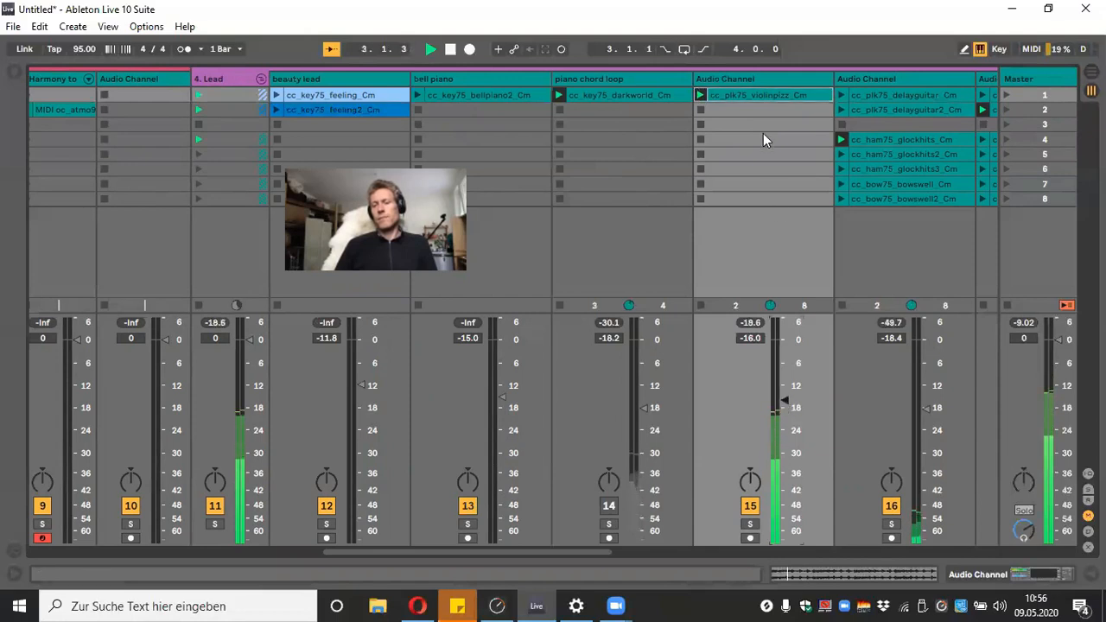
Launch cc_prc75_africantribes and cc_prc75_africantribes4 in turn on the african tribes (bridge) track
{"action": "scroll", "coordinate": [642, 516], "scroll_direction": "right", "scroll_amount": 3}
{"action": "scroll", "coordinate": [642, 509], "scroll_direction": "right", "scroll_amount": 2}
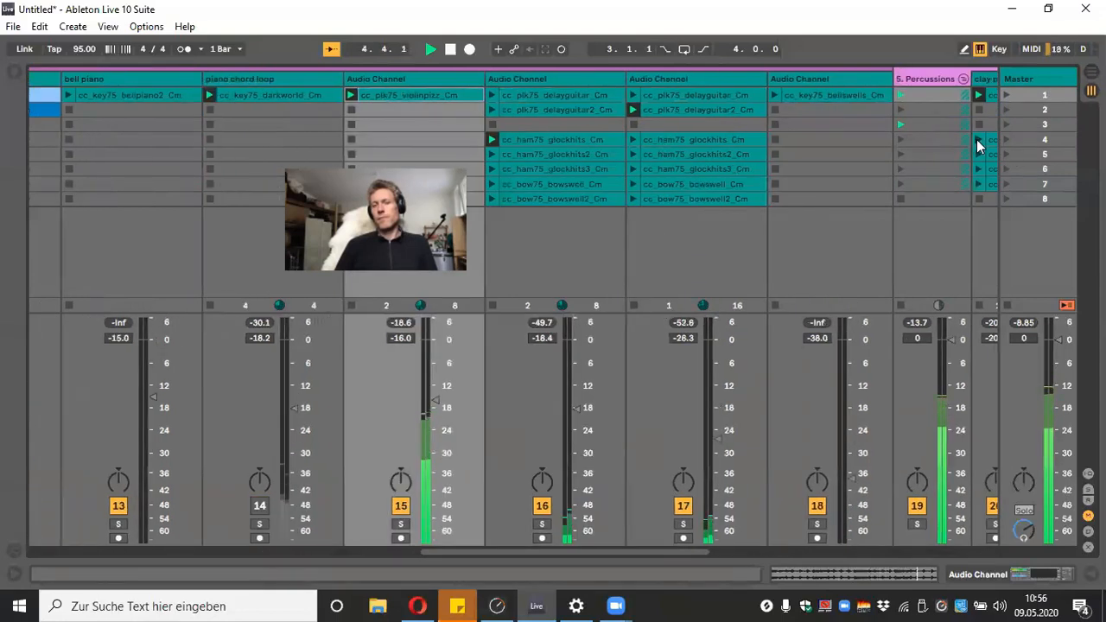
{"action": "scroll", "coordinate": [714, 478], "scroll_direction": "right", "scroll_amount": 4}
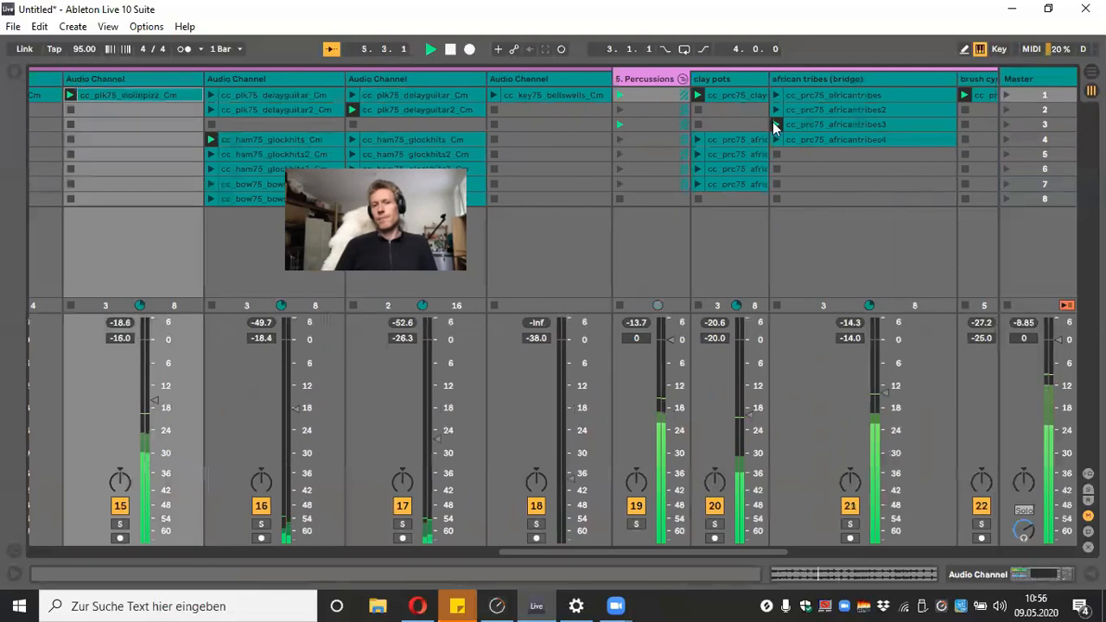
{"action": "left_click", "coordinate": [781, 95]}
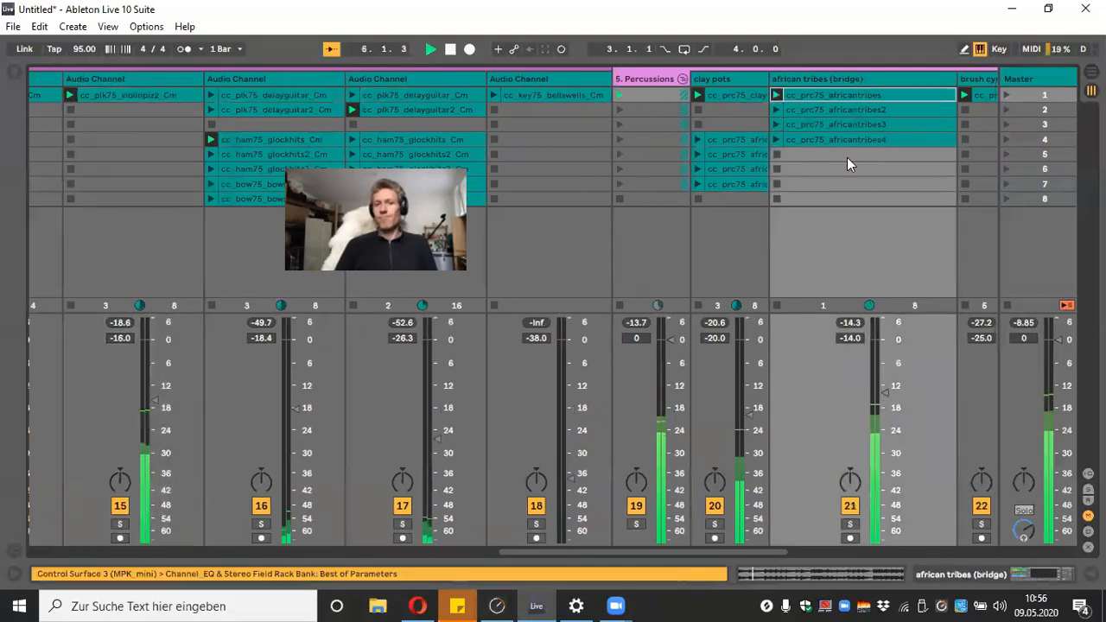
{"action": "left_click", "coordinate": [778, 140]}
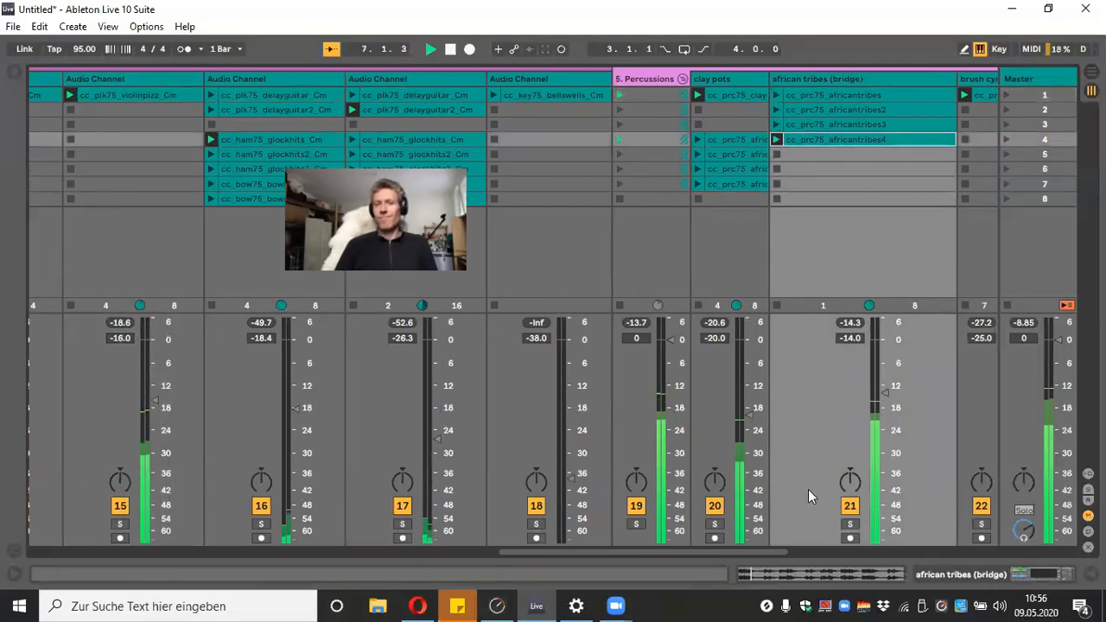
Stop playback and delete the cc_plk75_violinpizz_Cm audio track from the Lead group
{"action": "left_click_drag", "start_coordinate": [769, 551], "coordinate": [606, 494]}
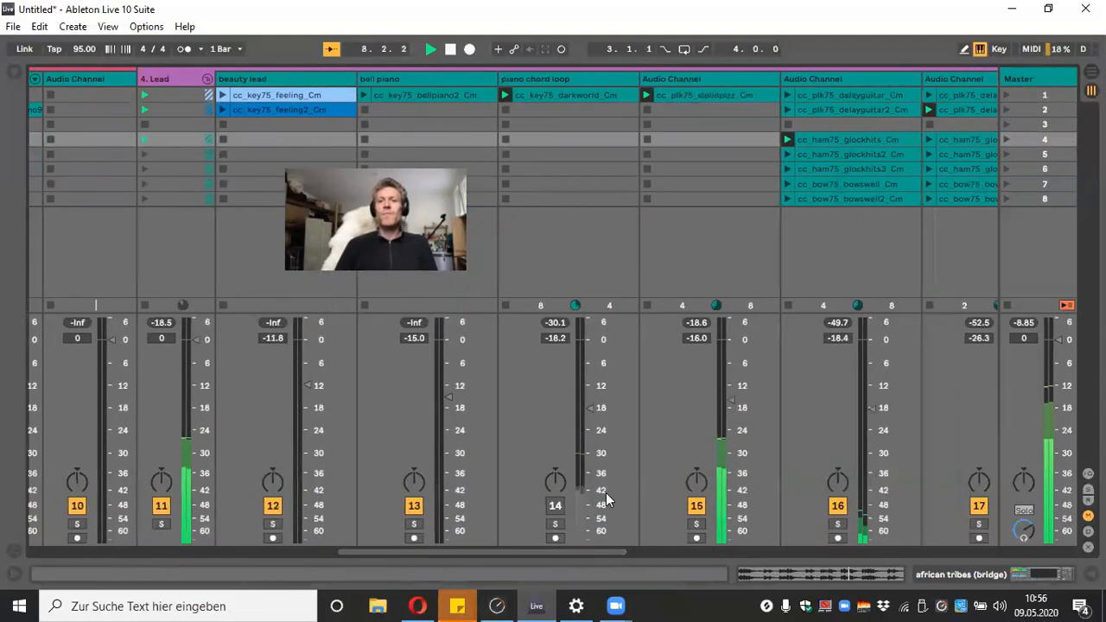
{"action": "left_click", "coordinate": [451, 50]}
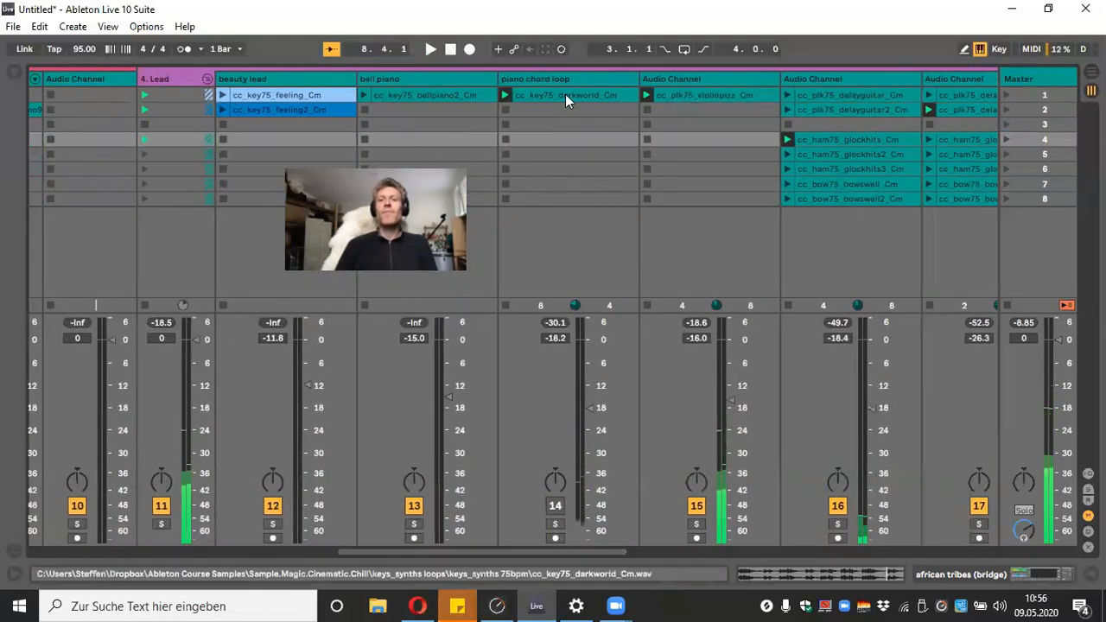
{"action": "left_click", "coordinate": [732, 80]}
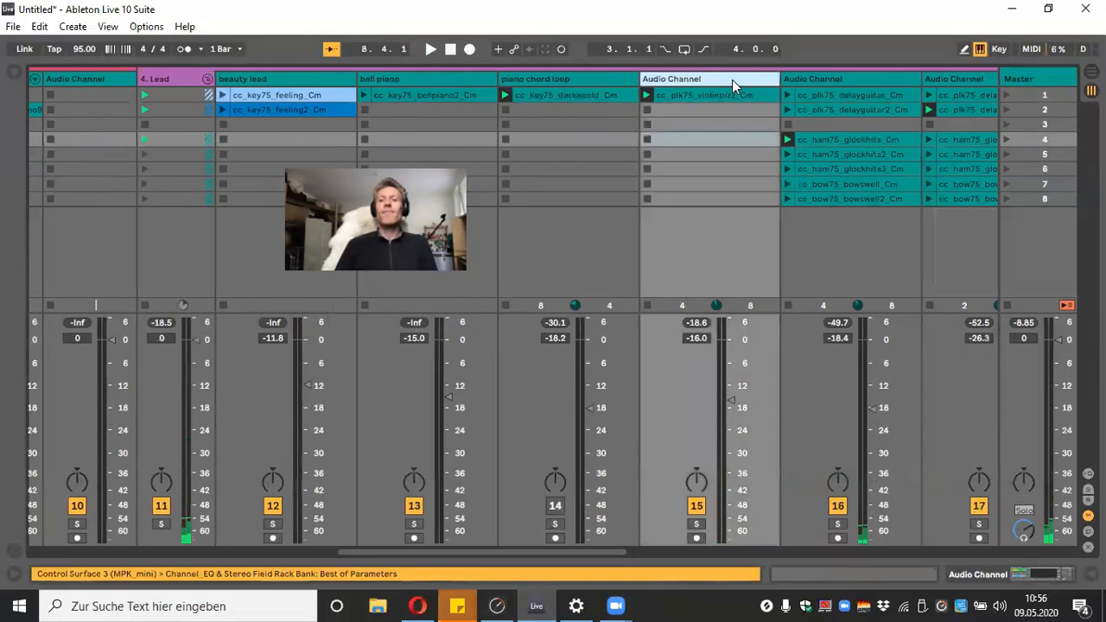
Solo track 3 in the Drums group and play its OS_OD_115_Drum Loop 21 clip
{"action": "key", "text": "Home"}
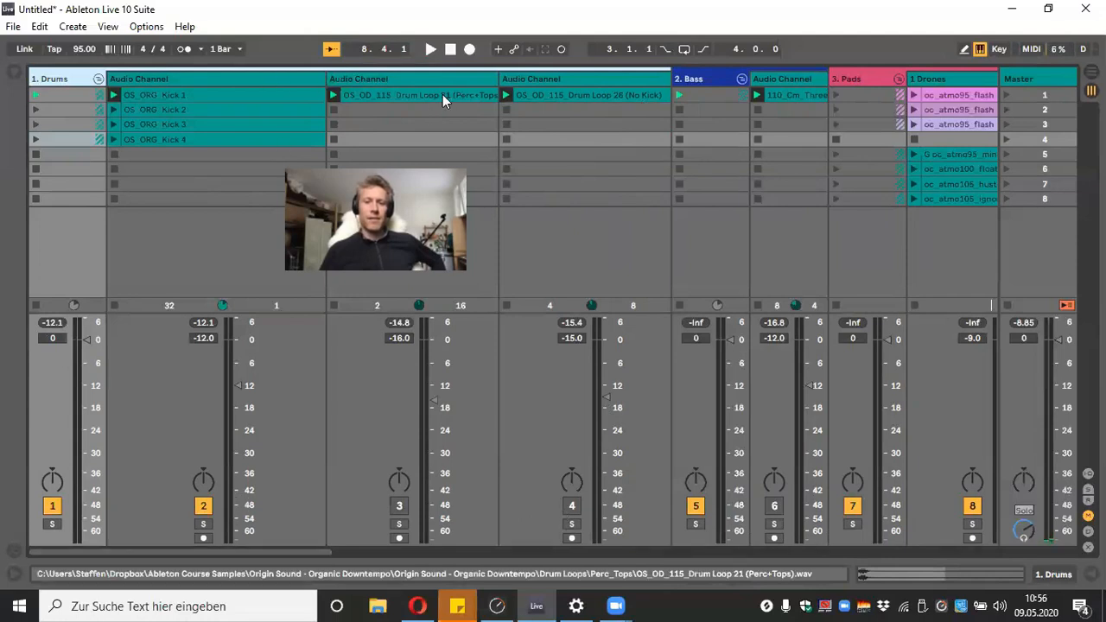
{"action": "scroll", "coordinate": [429, 126], "scroll_direction": "right", "scroll_amount": 5}
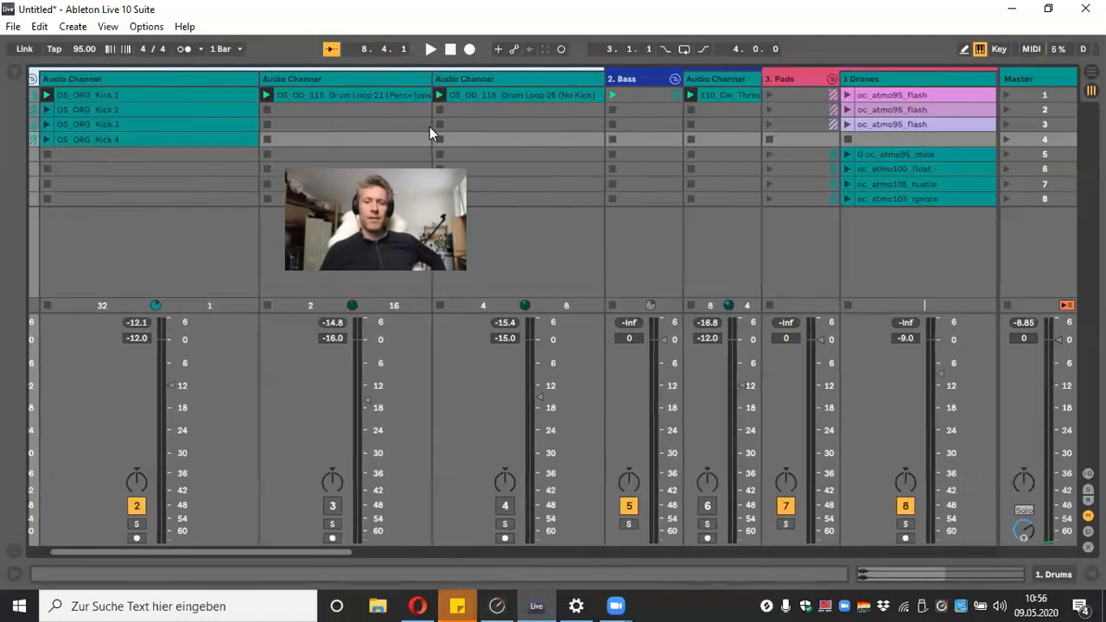
{"action": "scroll", "coordinate": [430, 126], "scroll_direction": "right", "scroll_amount": 1}
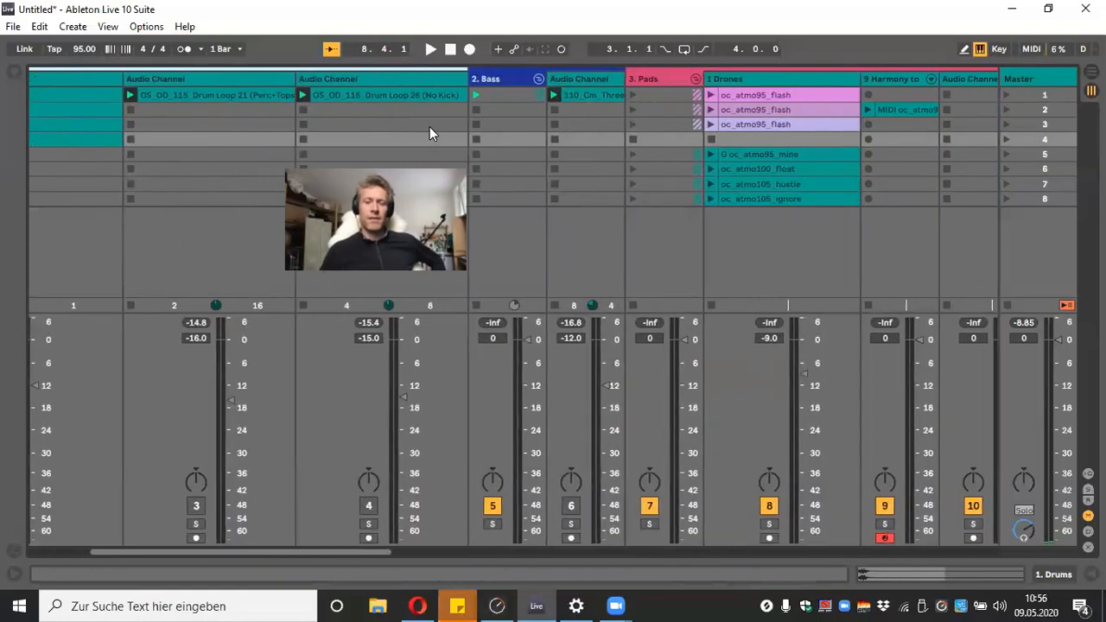
{"action": "scroll", "coordinate": [430, 127], "scroll_direction": "left", "scroll_amount": 2}
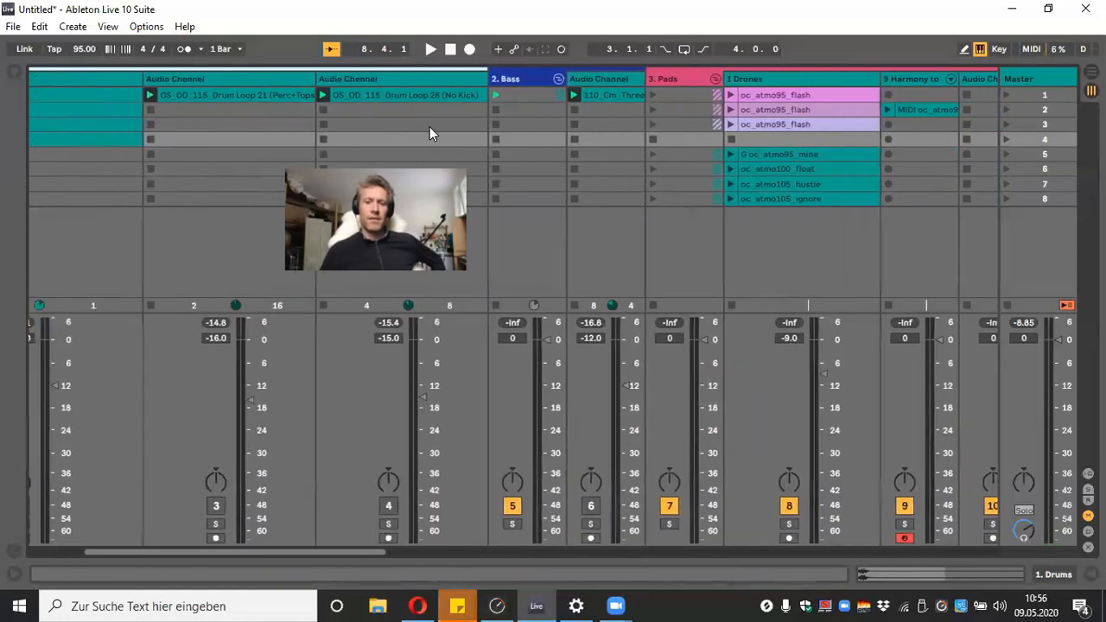
{"action": "left_click", "coordinate": [216, 524]}
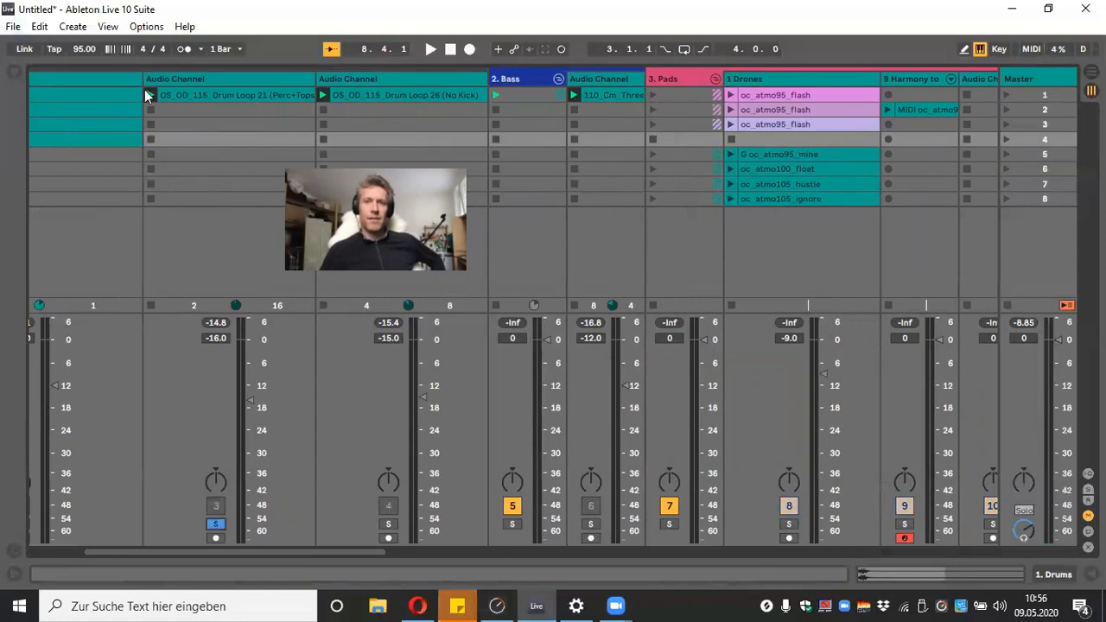
{"action": "left_click", "coordinate": [149, 96]}
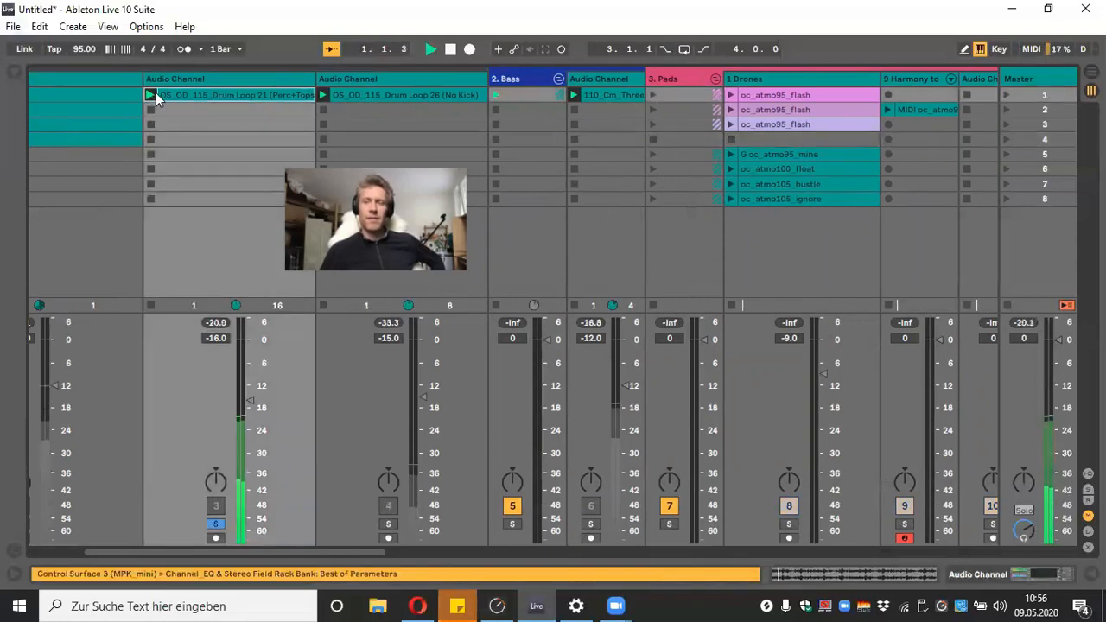
Rename the Drum Loop 21 track as "organic drums"
{"action": "right_click", "coordinate": [200, 78]}
{"action": "left_click", "coordinate": [234, 143]}
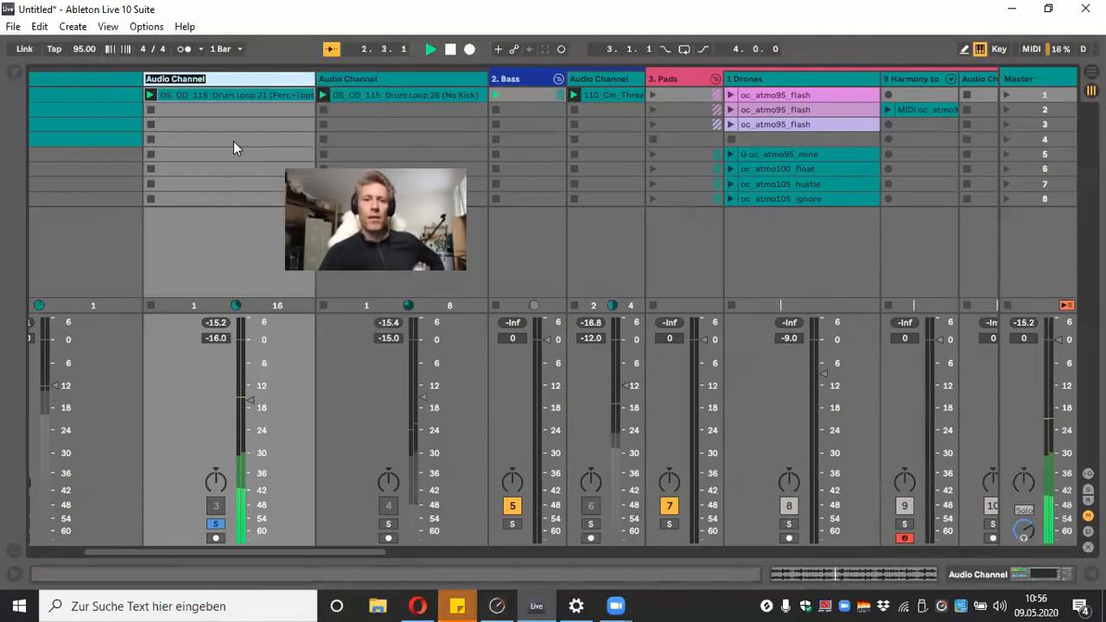
{"action": "type", "text": "organic drum"}
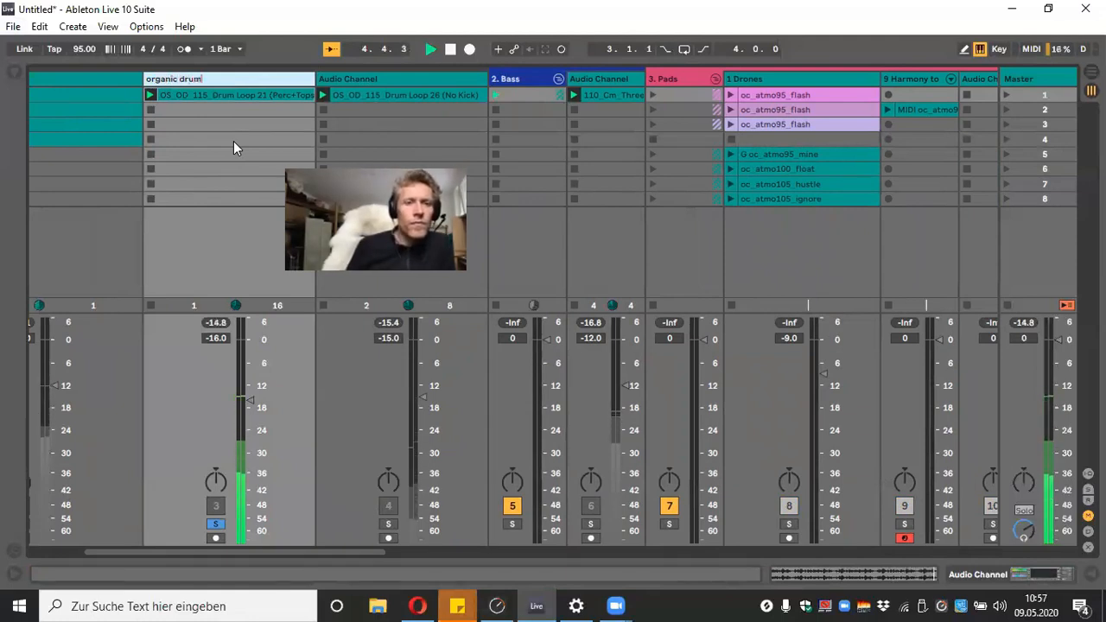
{"action": "type", "text": "s"}
{"action": "key", "text": "Tab"}
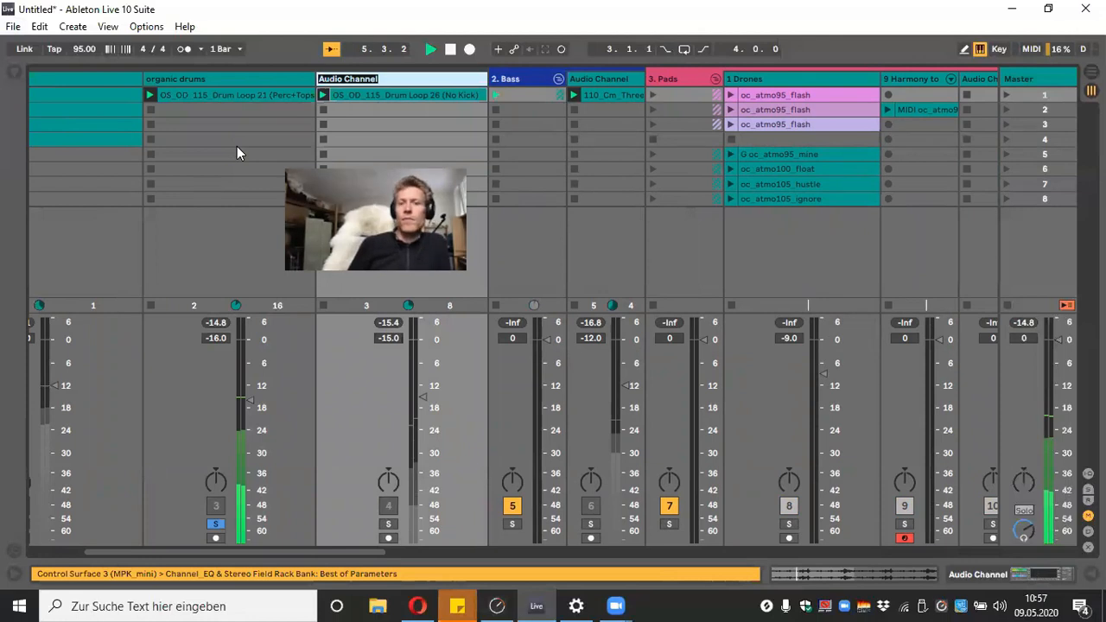
Solo the OS_OD_115_Drum Loop 26 (No Kick) track instead and rename it "rattle percs"
{"action": "right_click", "coordinate": [372, 80]}
{"action": "left_click", "coordinate": [412, 147]}
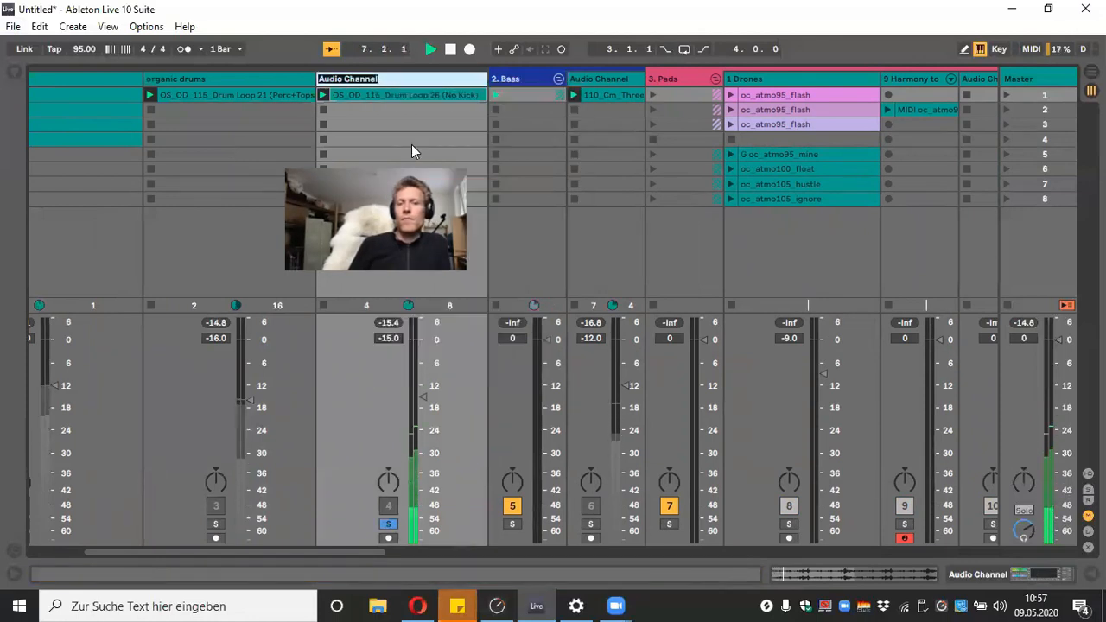
{"action": "type", "text": "rattle percs"}
{"action": "key", "text": "Return"}
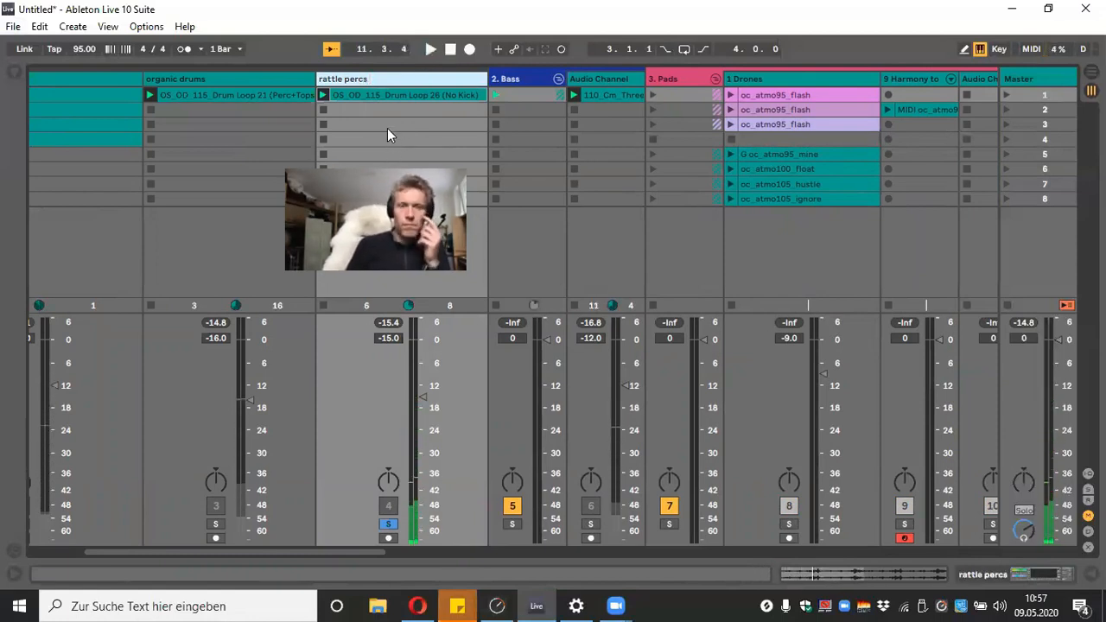
{"action": "left_click", "coordinate": [374, 71]}
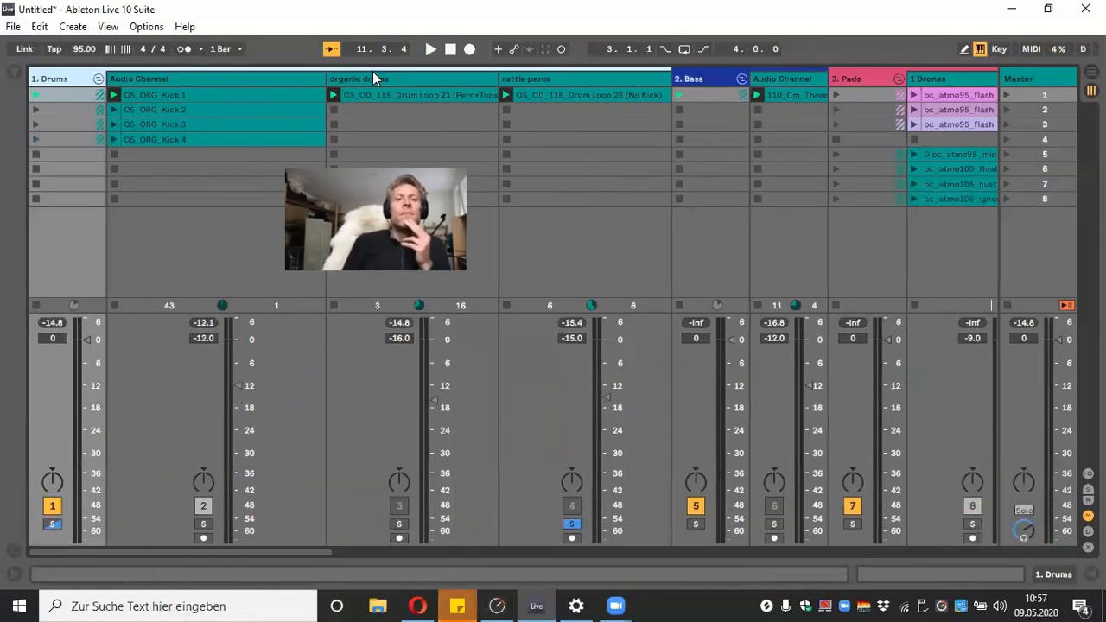
{"action": "left_click", "coordinate": [561, 96]}
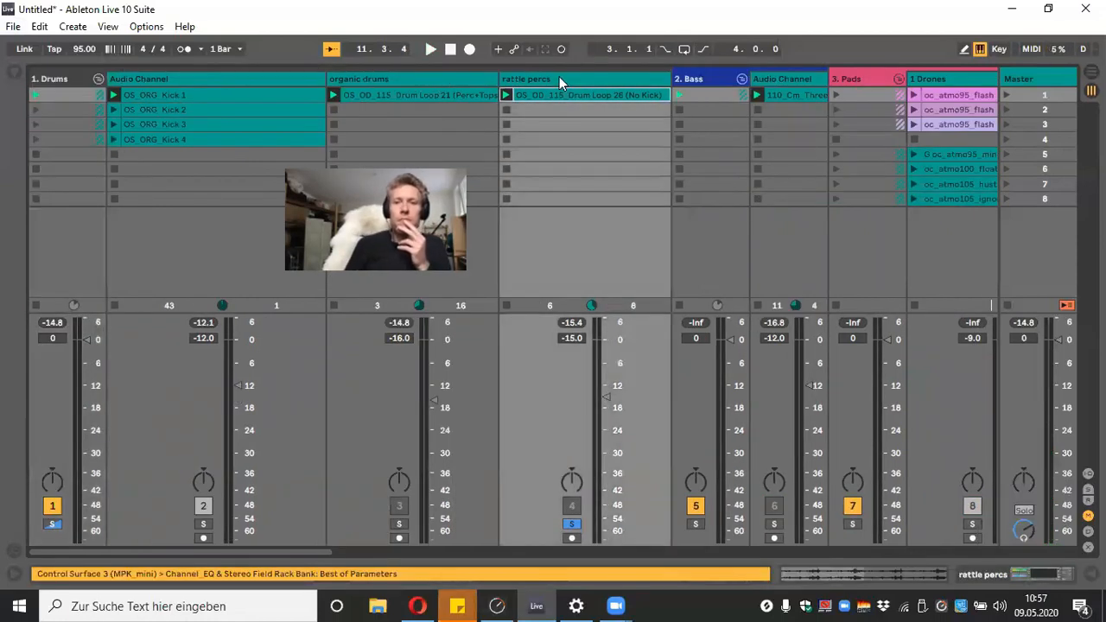
{"action": "left_click", "coordinate": [561, 82]}
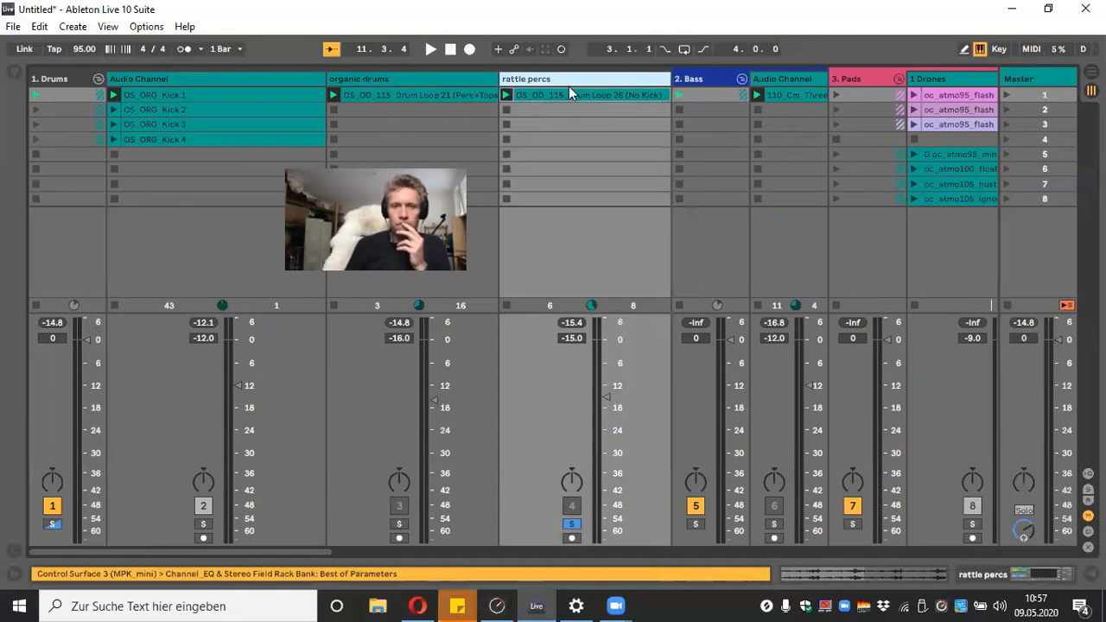
{"action": "left_click", "coordinate": [437, 94]}
{"action": "left_click", "coordinate": [439, 81]}
{"action": "left_click", "coordinate": [558, 81]}
{"action": "left_click", "coordinate": [568, 94]}
{"action": "left_click", "coordinate": [463, 92]}
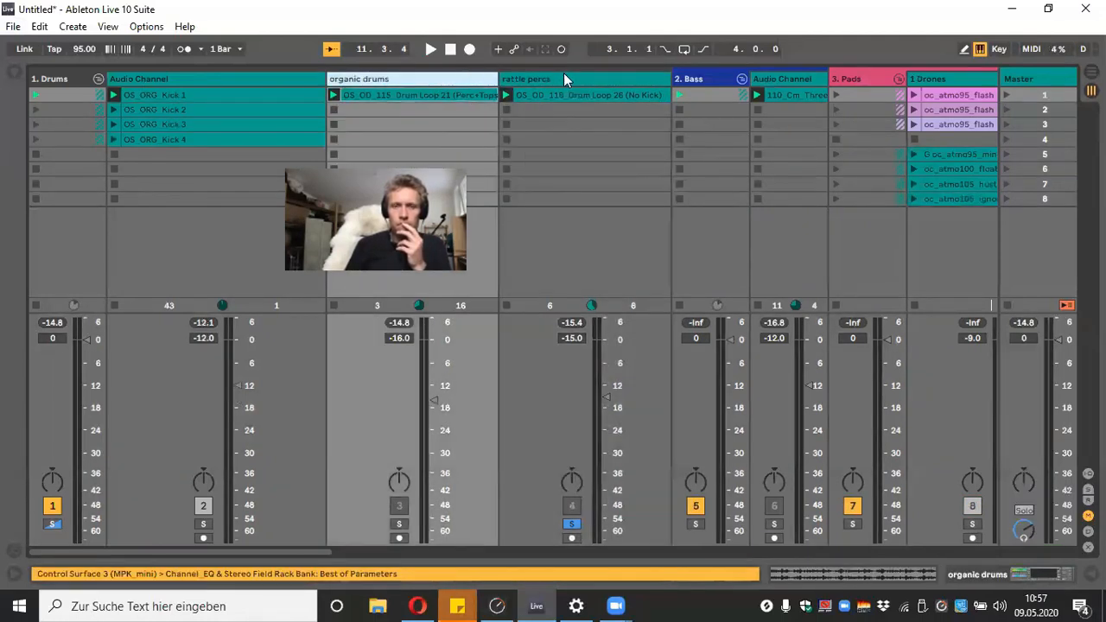
{"action": "left_click", "coordinate": [597, 74]}
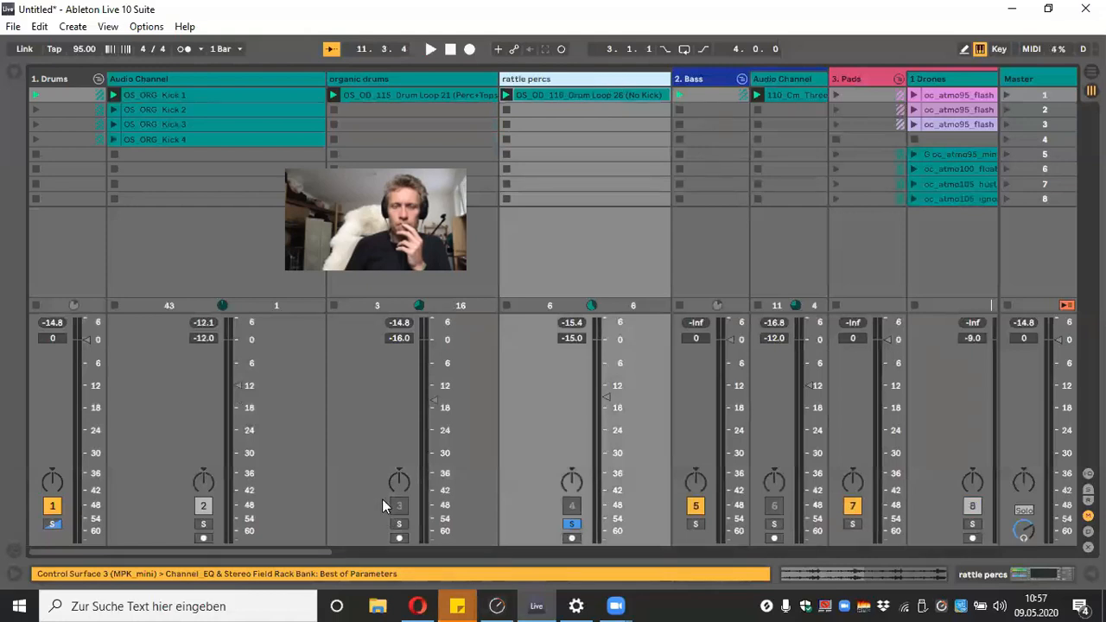
Rename the track holding the OS_ORG_Kick clips as "Kick"
{"action": "left_click", "coordinate": [139, 80]}
{"action": "right_click", "coordinate": [140, 79]}
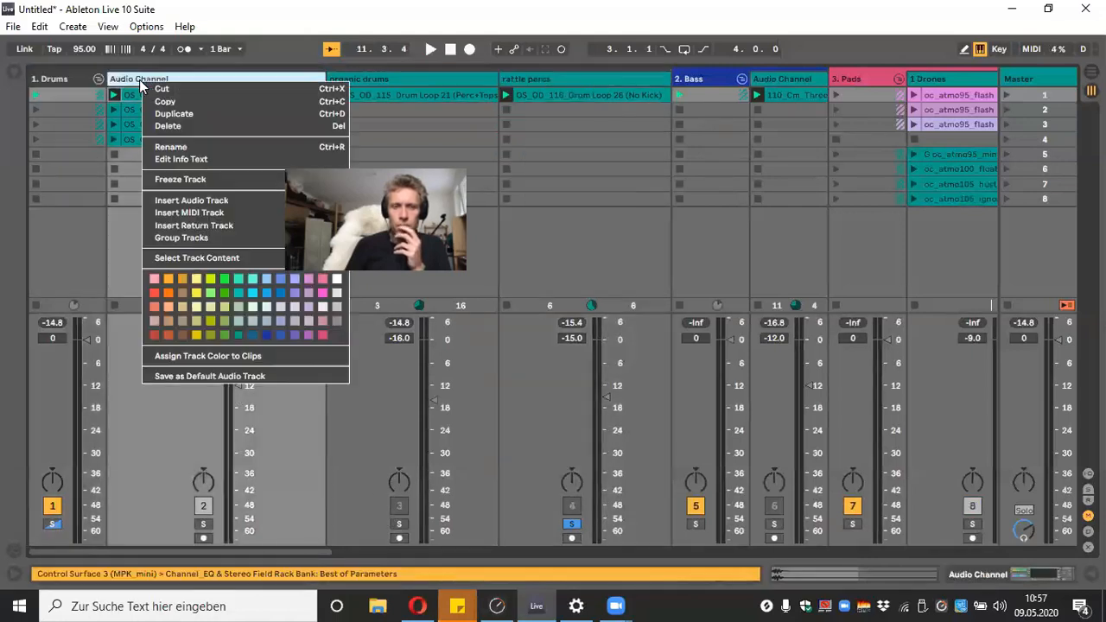
{"action": "left_click", "coordinate": [181, 146]}
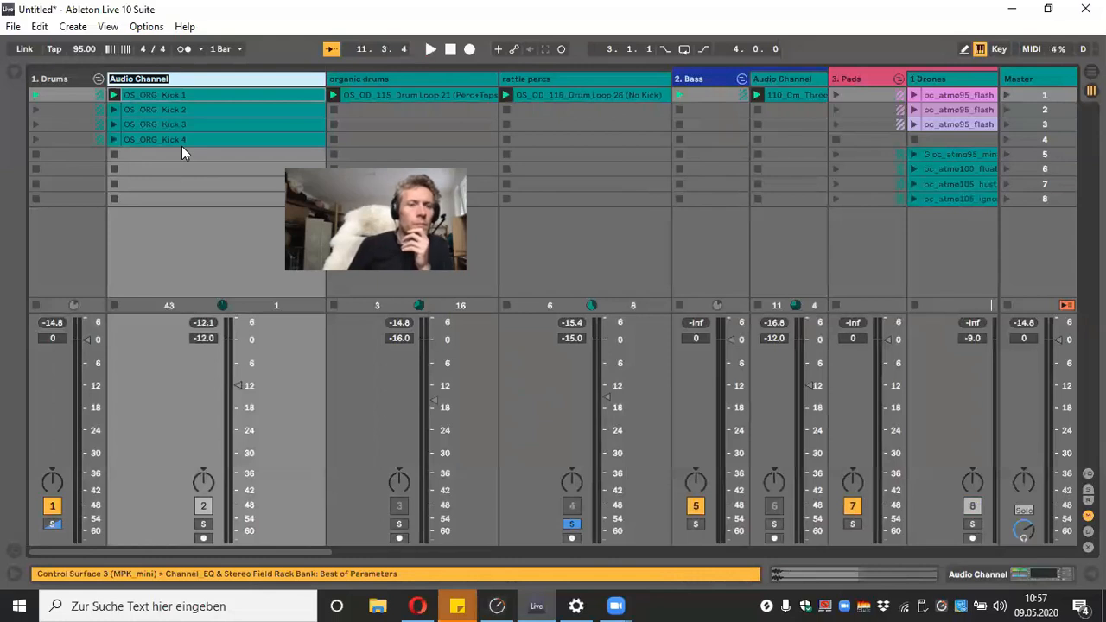
{"action": "type", "text": "Kick"}
{"action": "key", "text": "Return"}
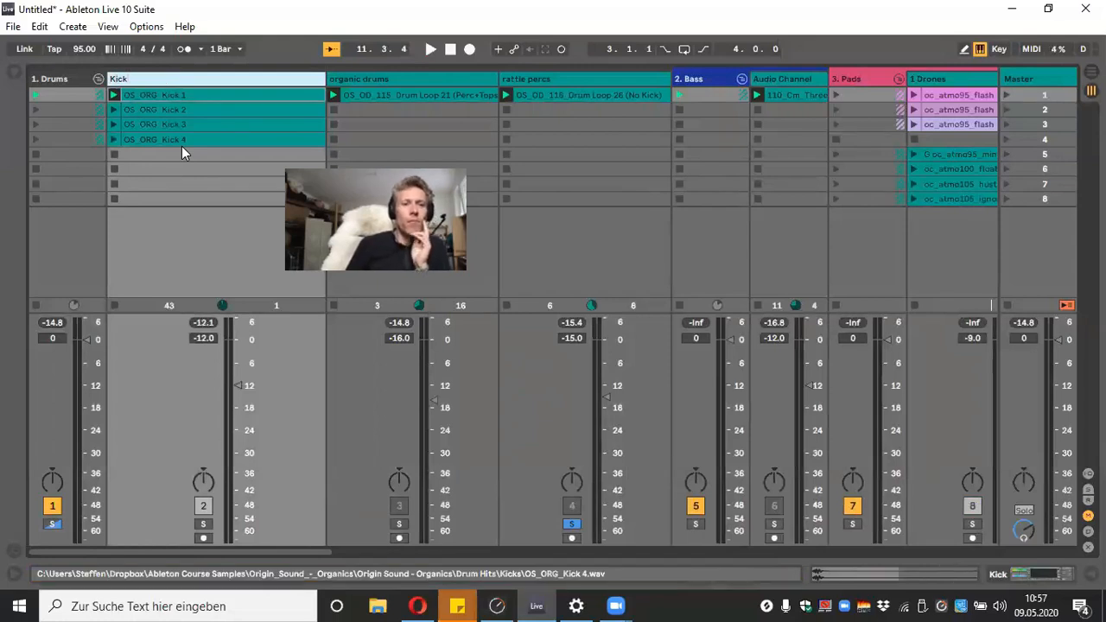
Narrow the Kick, organic drums and rattle percs tracks, and collapse the Drums and Bass groups
{"action": "left_click_drag", "start_coordinate": [325, 78], "coordinate": [185, 79]}
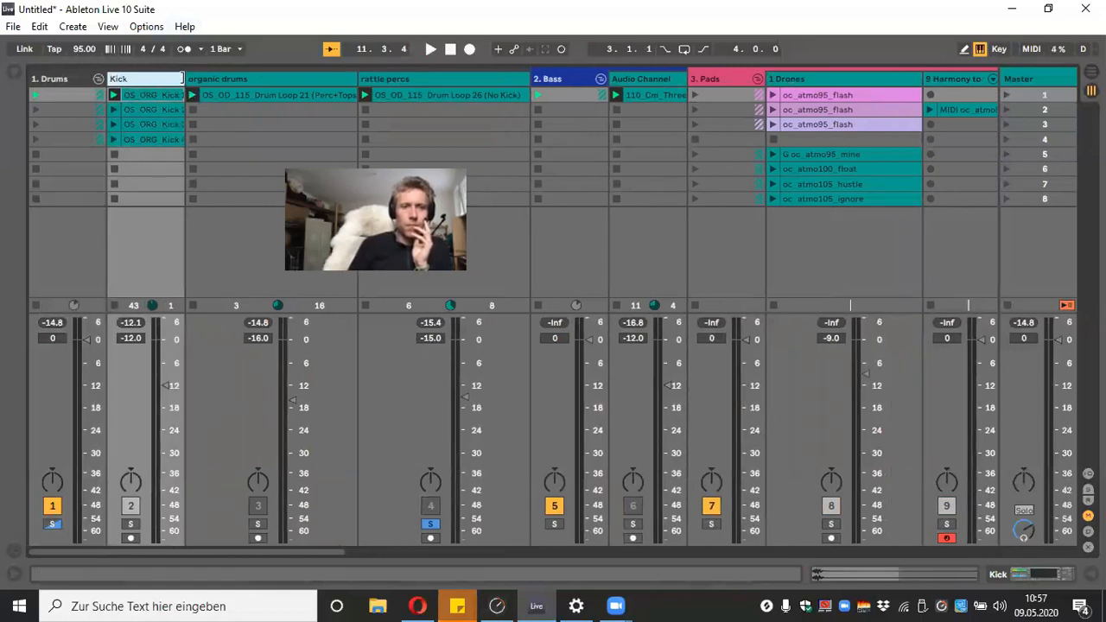
{"action": "left_click_drag", "start_coordinate": [358, 78], "coordinate": [273, 78]}
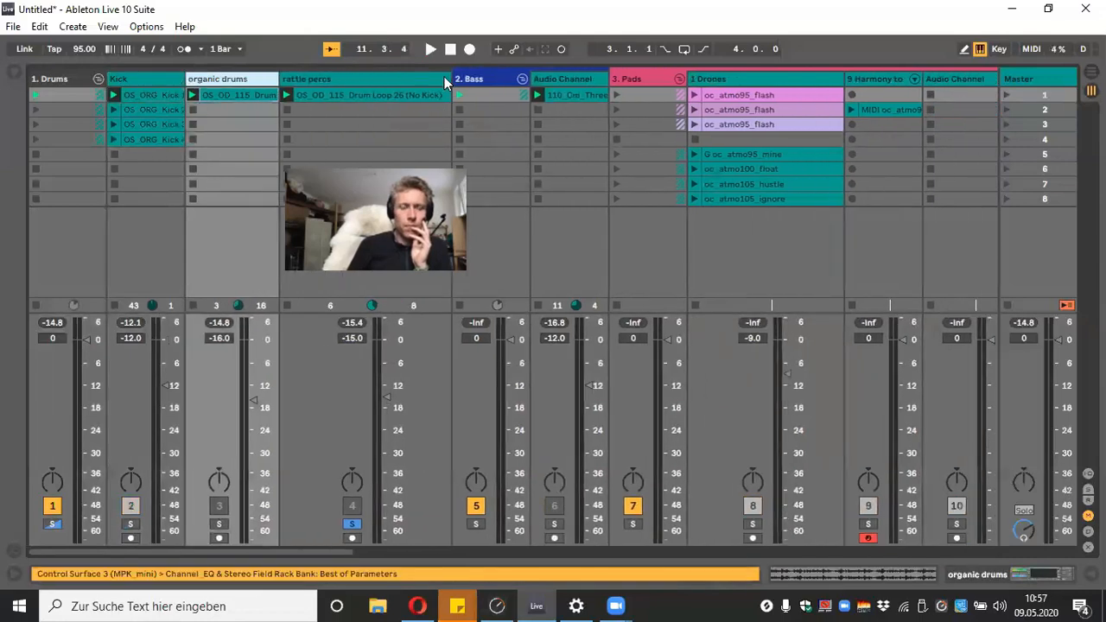
{"action": "left_click_drag", "start_coordinate": [444, 76], "coordinate": [379, 76]}
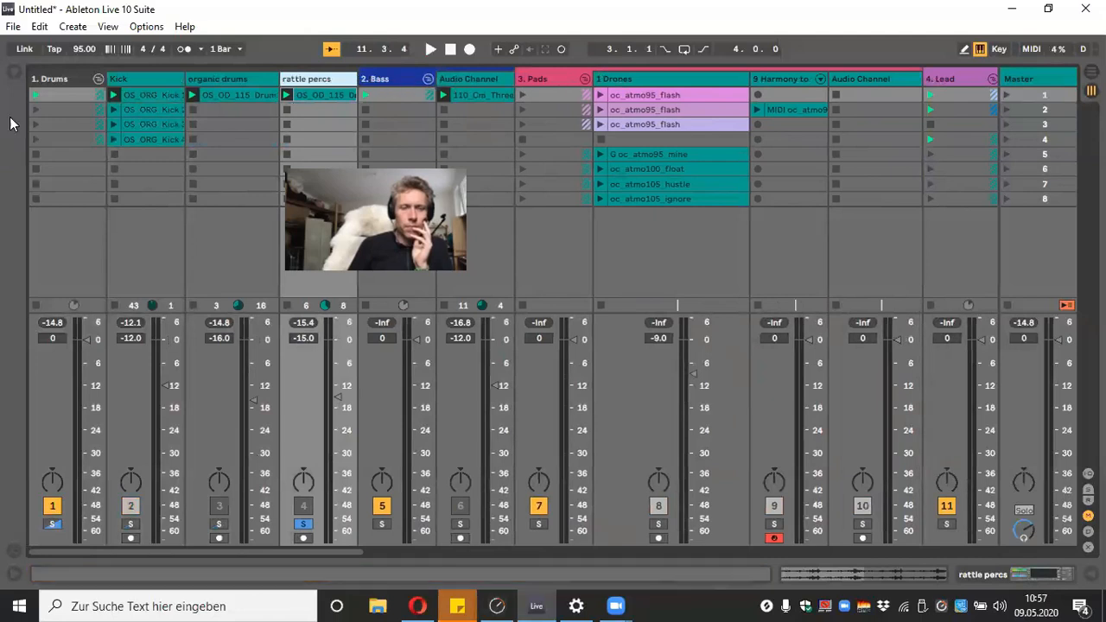
{"action": "left_click", "coordinate": [98, 77]}
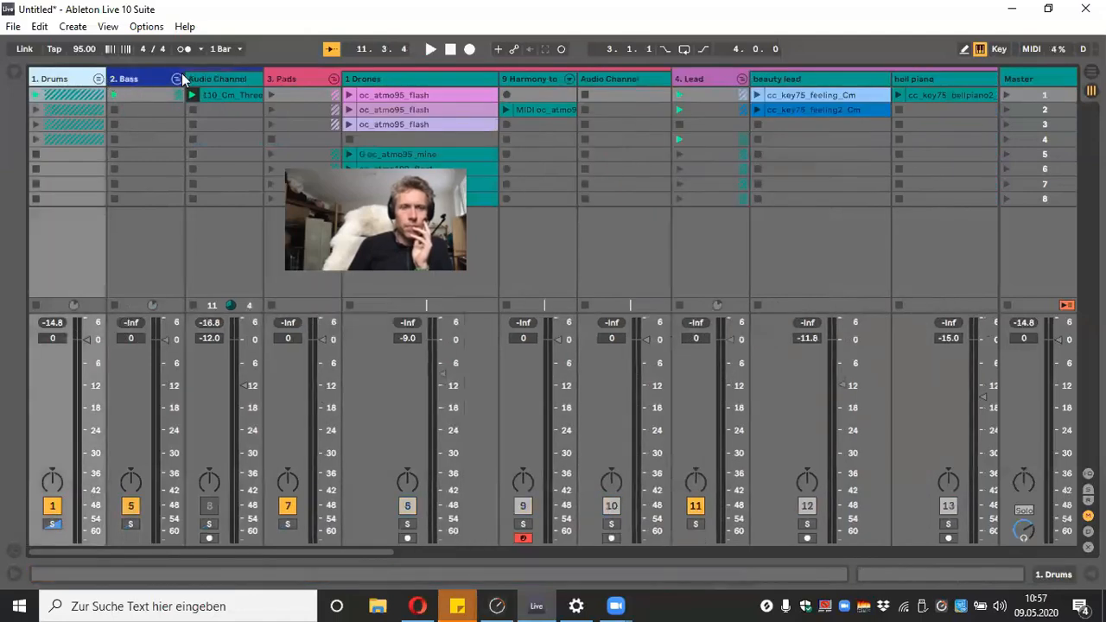
{"action": "left_click", "coordinate": [177, 78]}
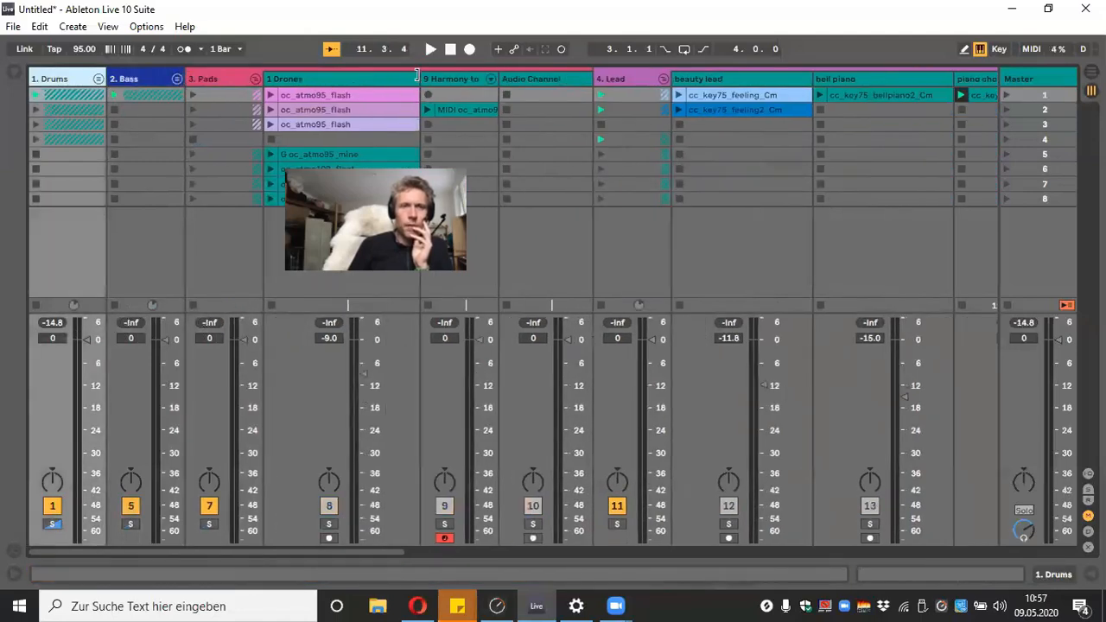
Narrow the Drones track and delete the empty audio track at the end of the Pads group
{"action": "left_click_drag", "start_coordinate": [418, 75], "coordinate": [372, 79]}
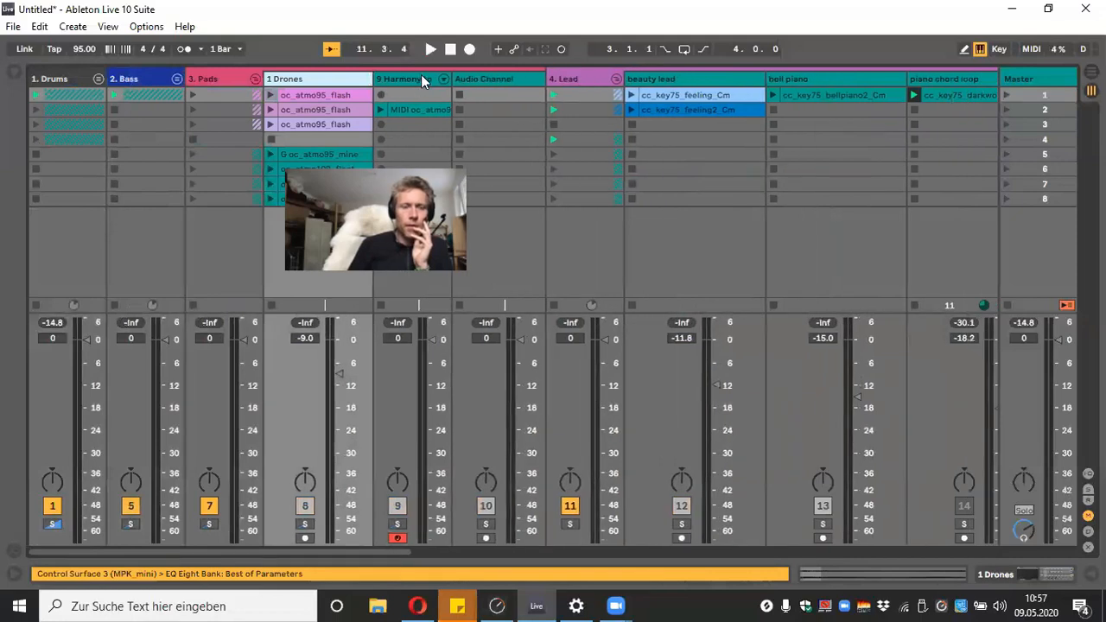
{"action": "left_click", "coordinate": [421, 76]}
{"action": "left_click", "coordinate": [523, 77]}
{"action": "right_click", "coordinate": [523, 78]}
{"action": "left_click", "coordinate": [557, 128]}
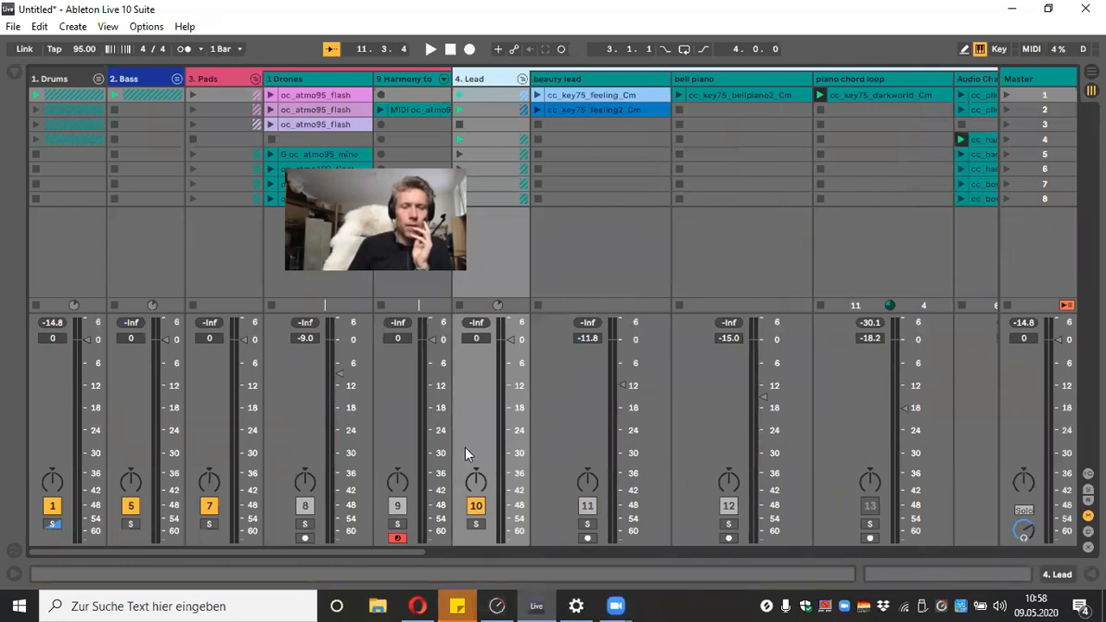
Narrow the beauty lead track in the Lead group
{"action": "scroll", "coordinate": [465, 448], "scroll_direction": "right", "scroll_amount": 2}
{"action": "left_click_drag", "start_coordinate": [580, 79], "coordinate": [564, 79]}
{"action": "left_click", "coordinate": [700, 76]}
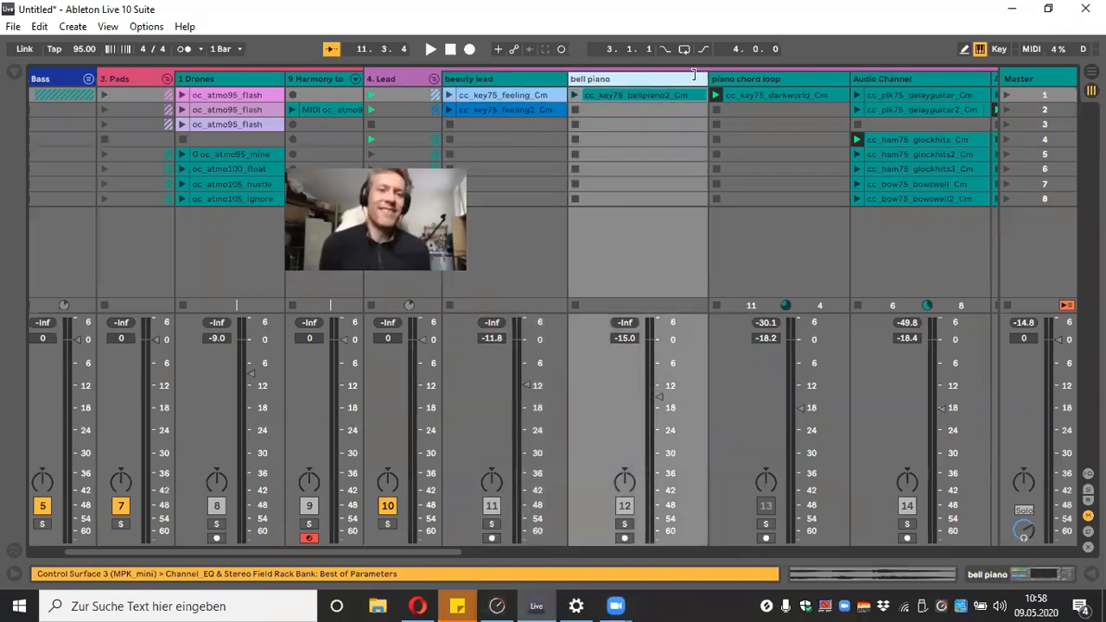
{"action": "scroll", "coordinate": [494, 510], "scroll_direction": "right", "scroll_amount": 5}
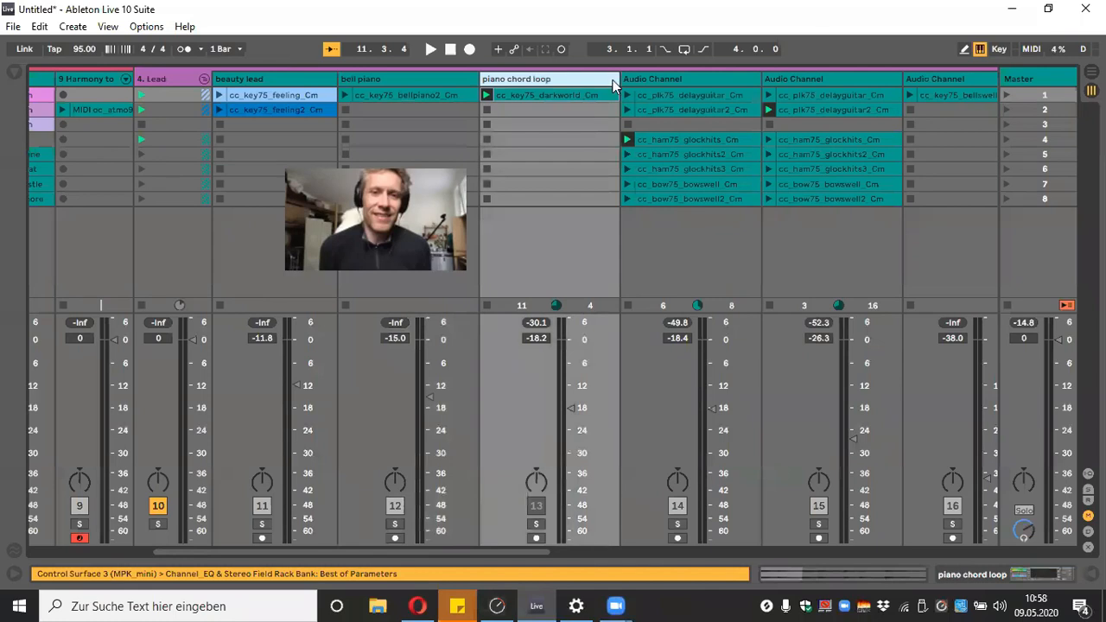
Rename the audio track after piano chord loop as "glocke melo intro"
{"action": "right_click", "coordinate": [676, 76]}
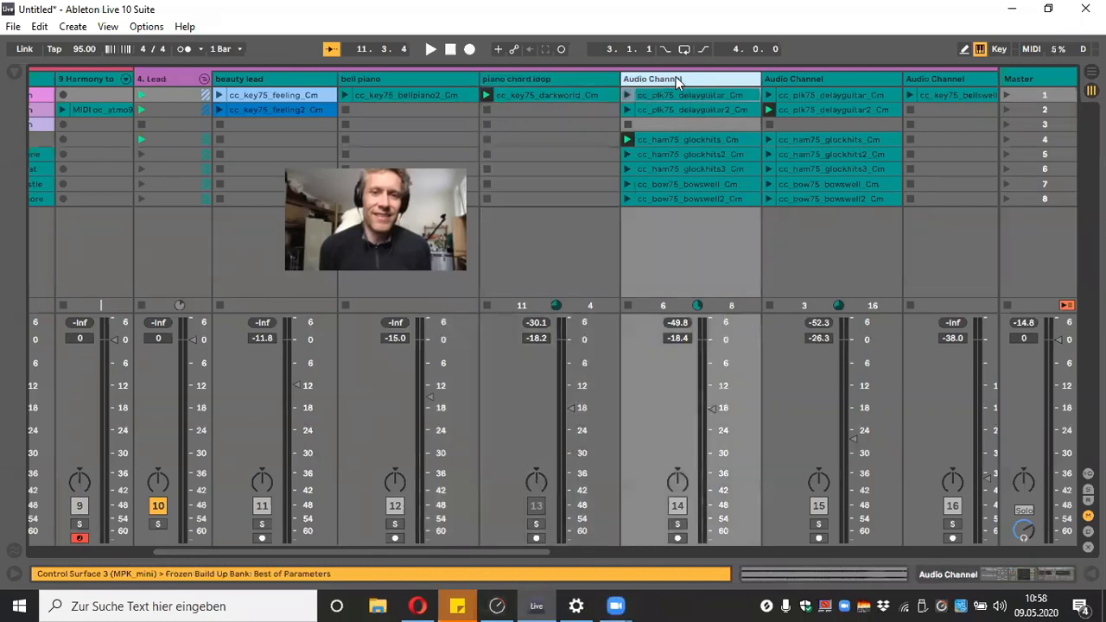
{"action": "left_click", "coordinate": [723, 142]}
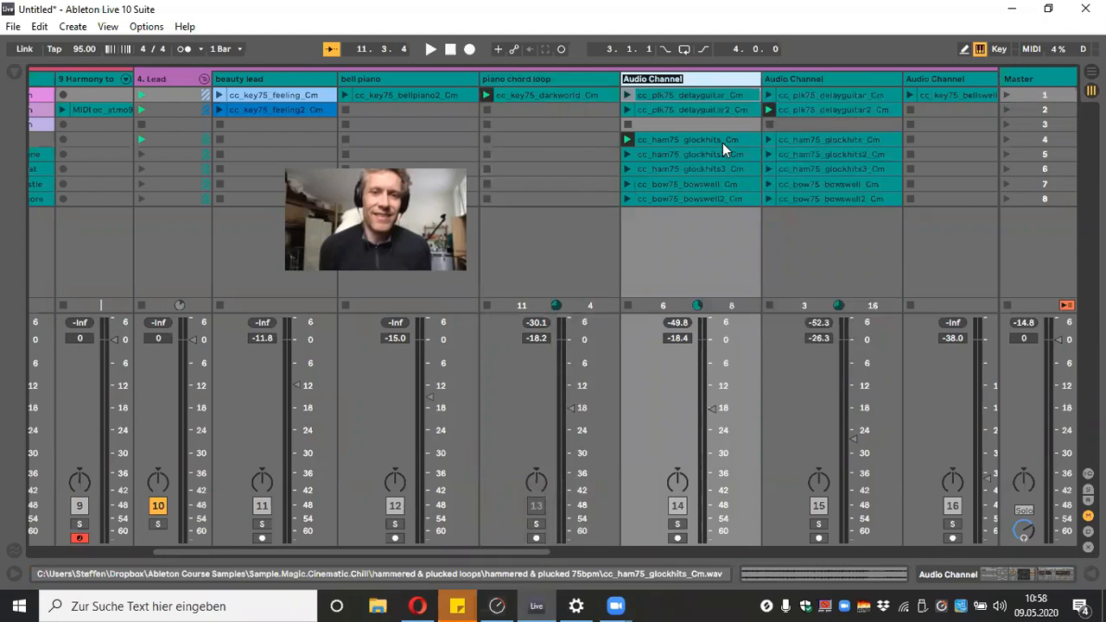
{"action": "type", "text": "glock"}
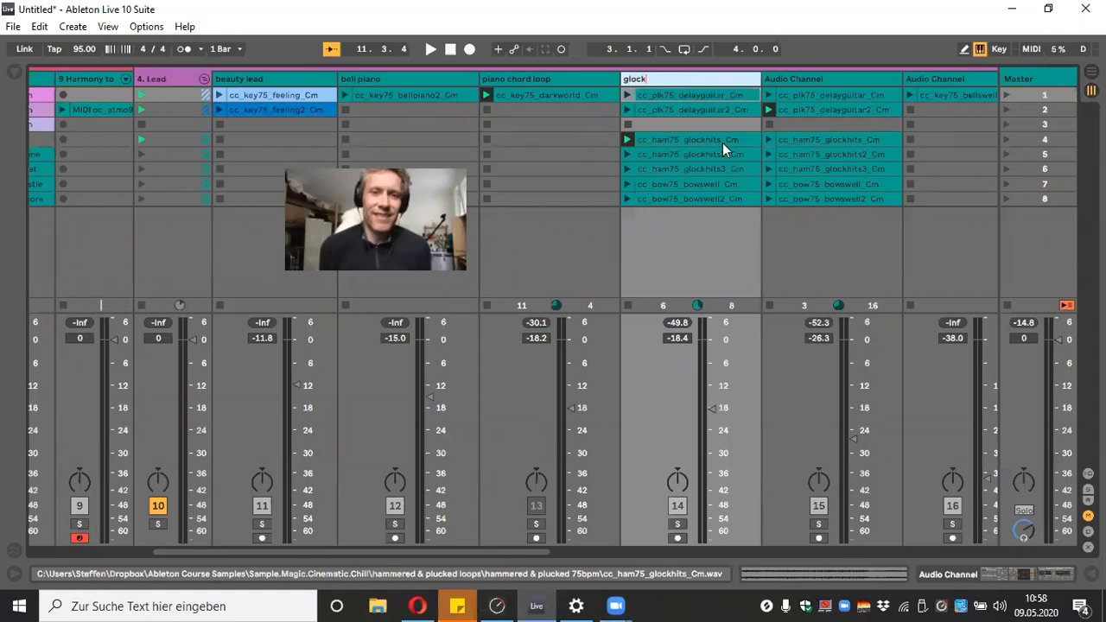
{"action": "type", "text": "e intro melo"}
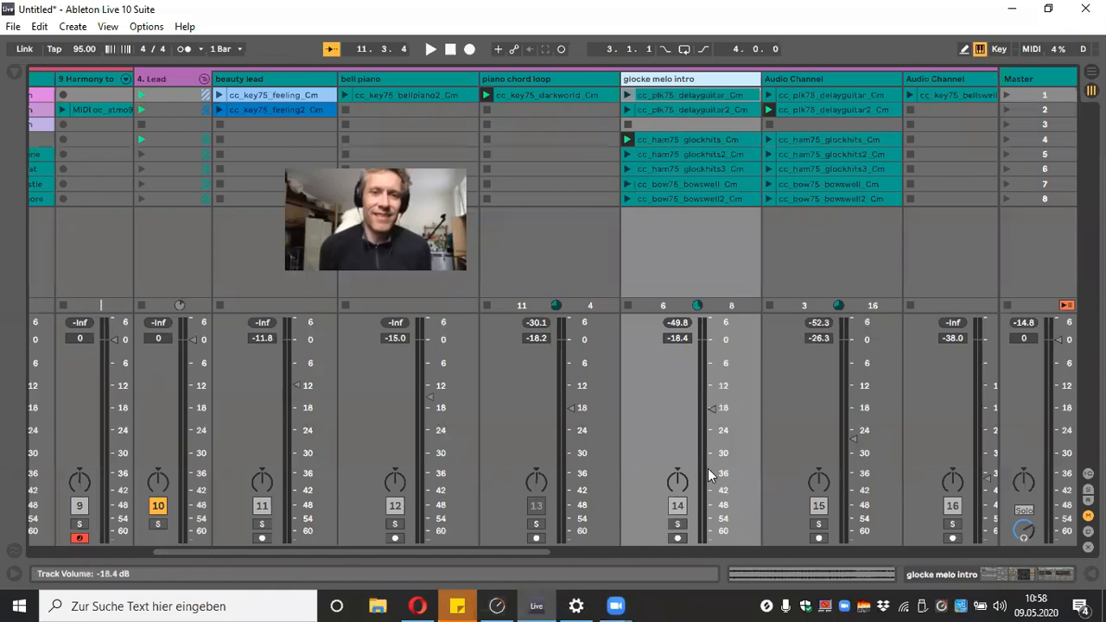
Solo the glocke melo intro track, play its cc_ham75_glockhits_Cm clip, raise the track volume to -14.0 dB, and stop playback
{"action": "left_click", "coordinate": [678, 524]}
{"action": "left_click", "coordinate": [626, 140]}
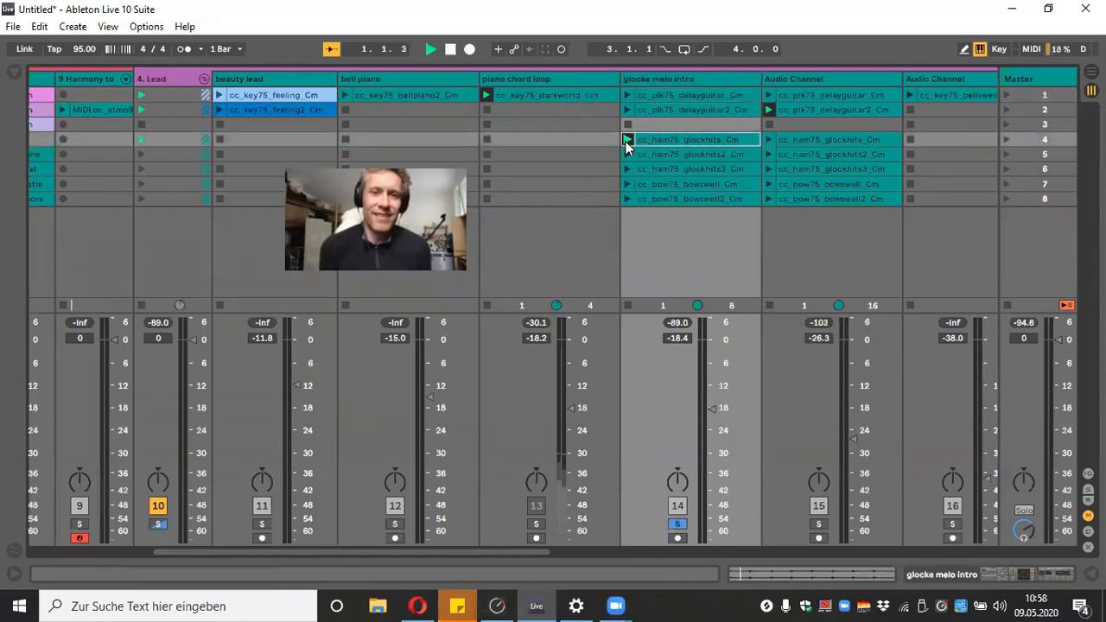
{"action": "left_click_drag", "start_coordinate": [713, 407], "coordinate": [713, 391]}
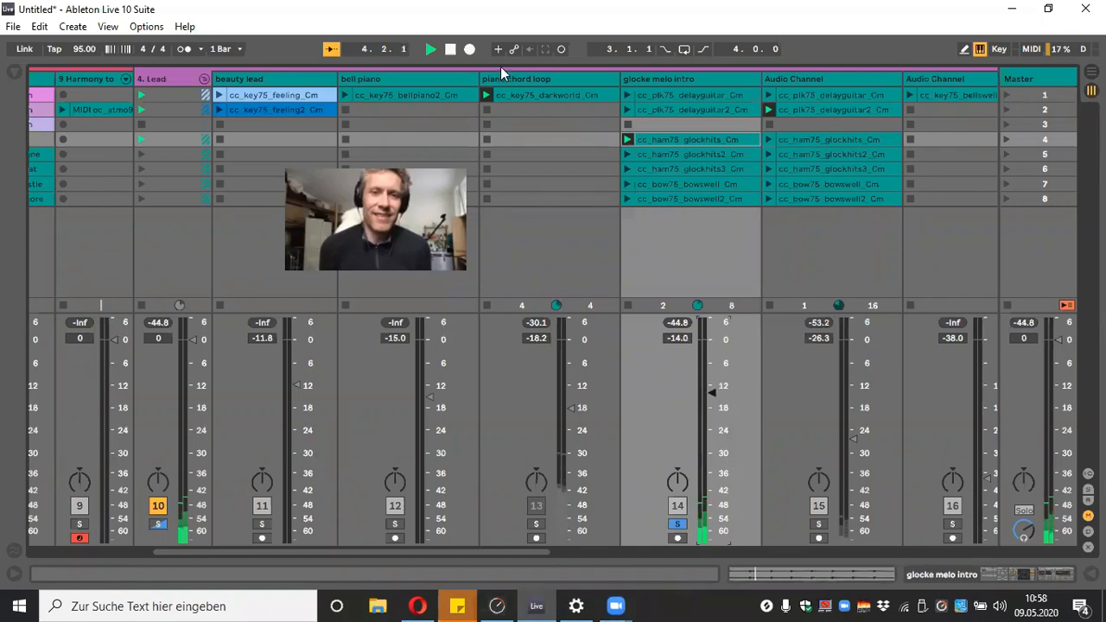
{"action": "left_click", "coordinate": [449, 50]}
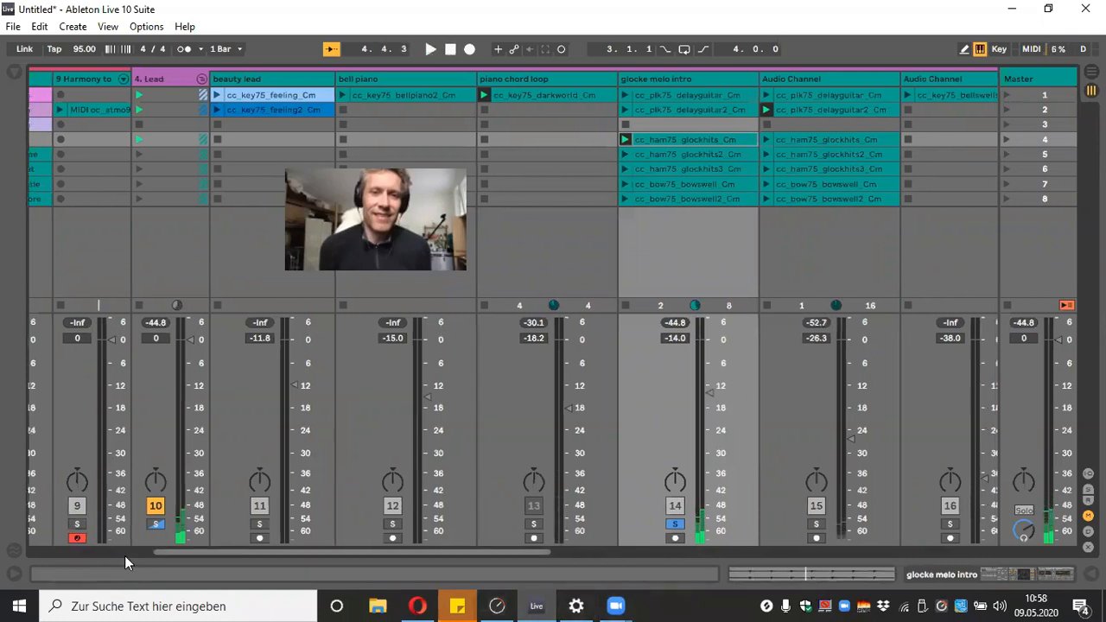
{"action": "scroll", "coordinate": [125, 556], "scroll_direction": "right", "scroll_amount": 3}
{"action": "left_click", "coordinate": [450, 49]}
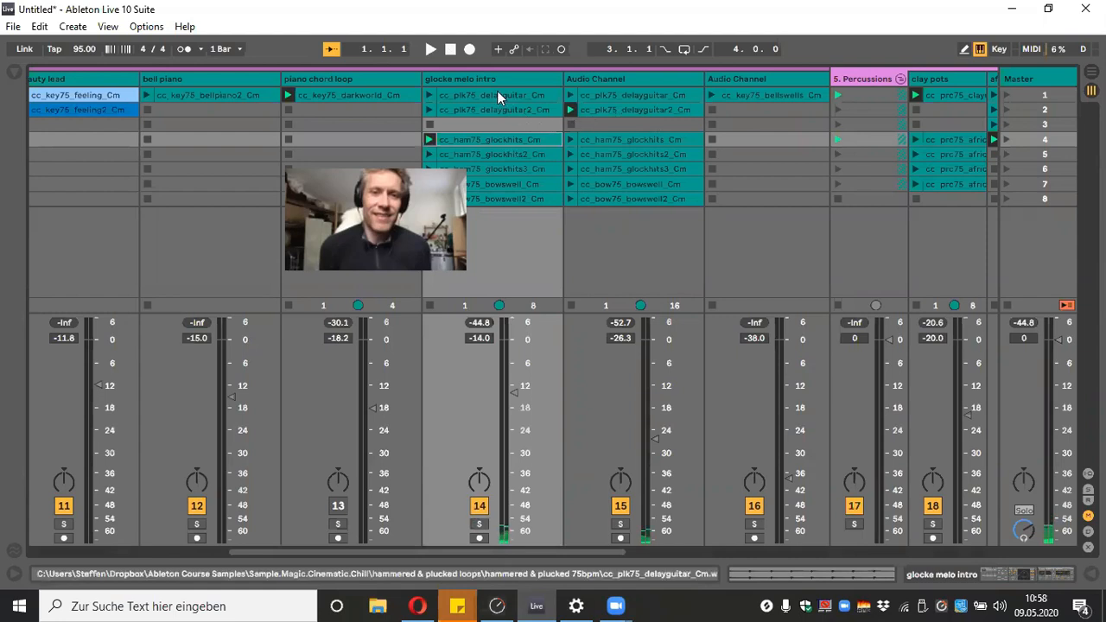
Rename the audio track after glocke melo intro as "arp guitar"
{"action": "left_click", "coordinate": [640, 81]}
{"action": "right_click", "coordinate": [640, 81]}
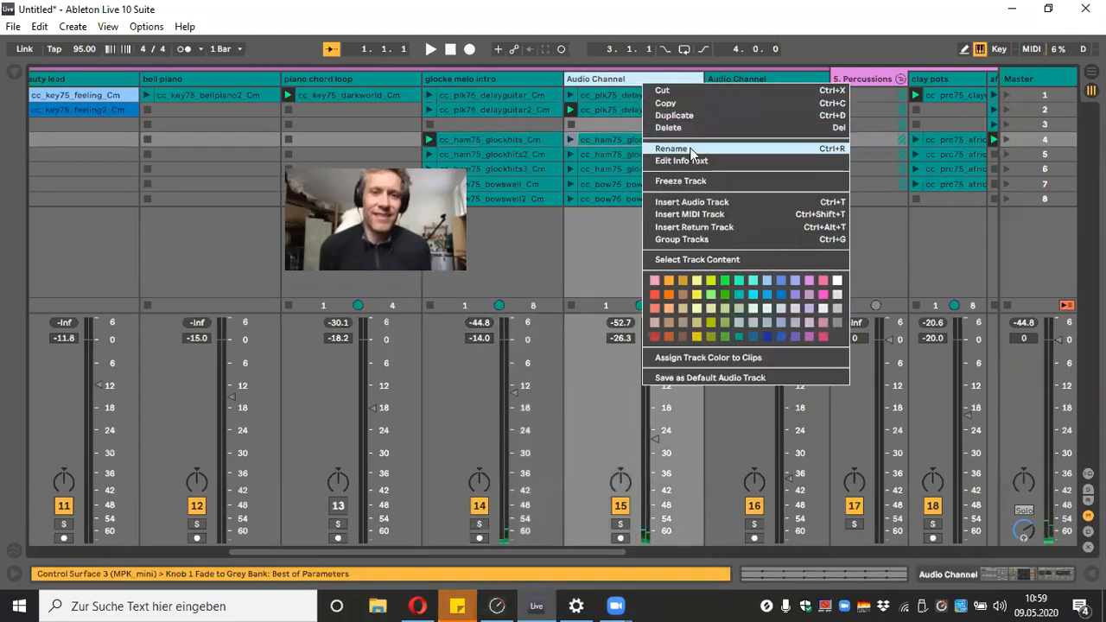
{"action": "left_click", "coordinate": [689, 148]}
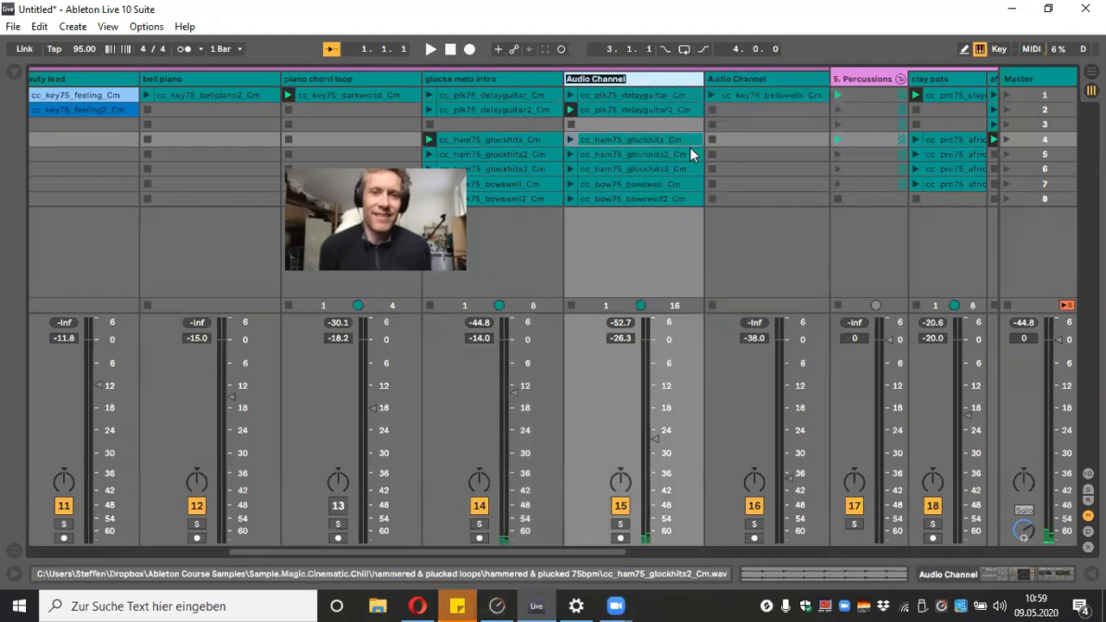
{"action": "type", "text": "arp guitar"}
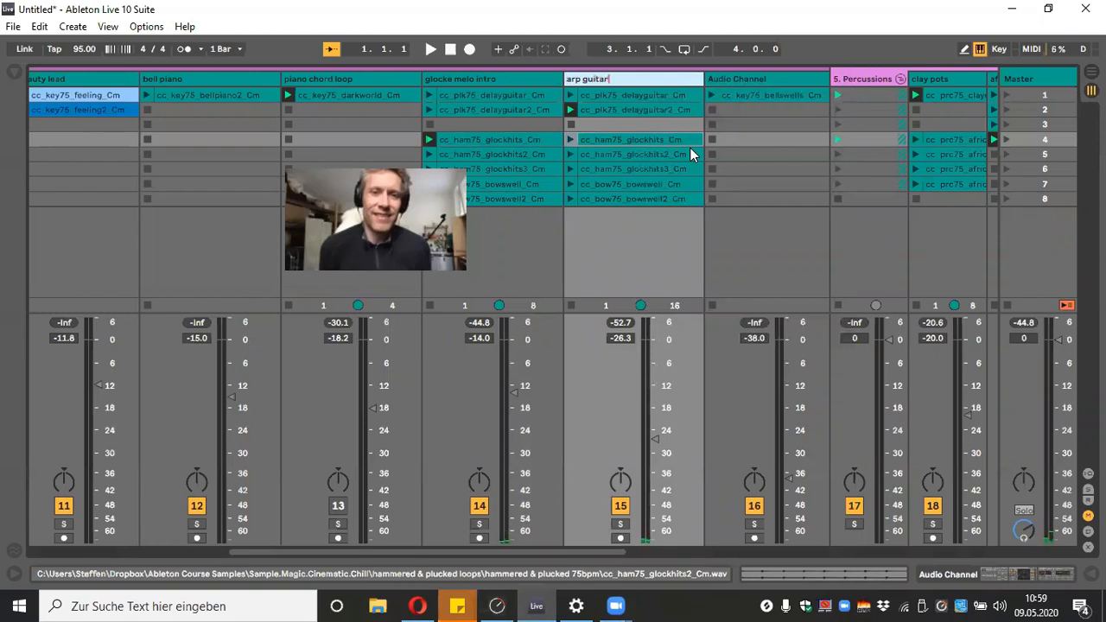
{"action": "key", "text": "Return"}
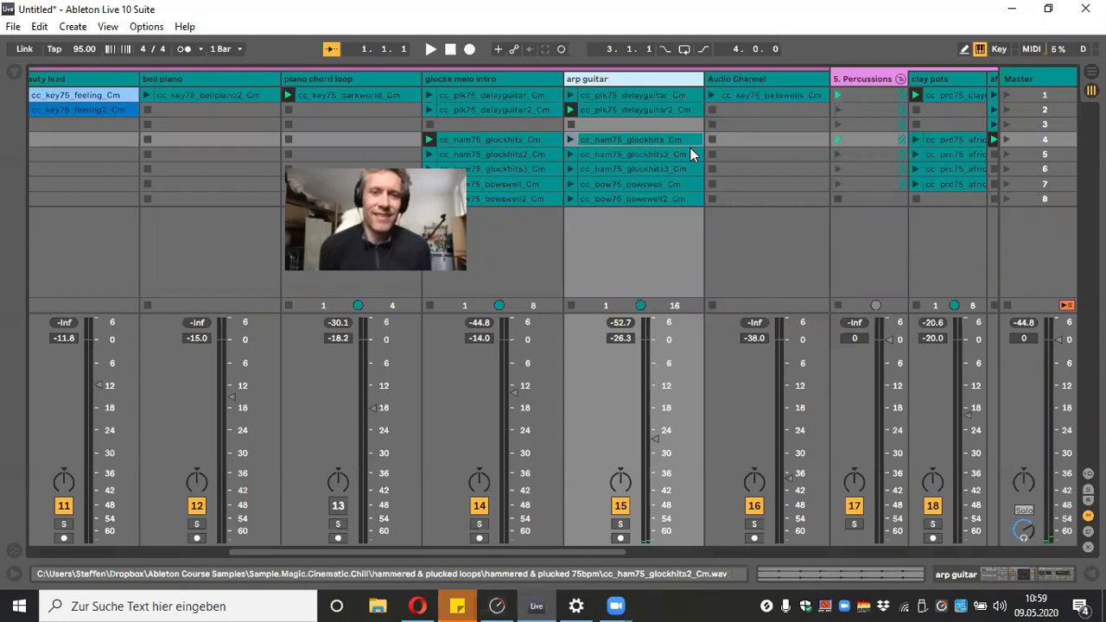
Delete the glockhits and bowswell clips from arp guitar, and move glocke melo intro's two bowswell clips under bellswells in the adjacent audio track
{"action": "left_click_drag", "start_coordinate": [669, 130], "coordinate": [676, 195]}
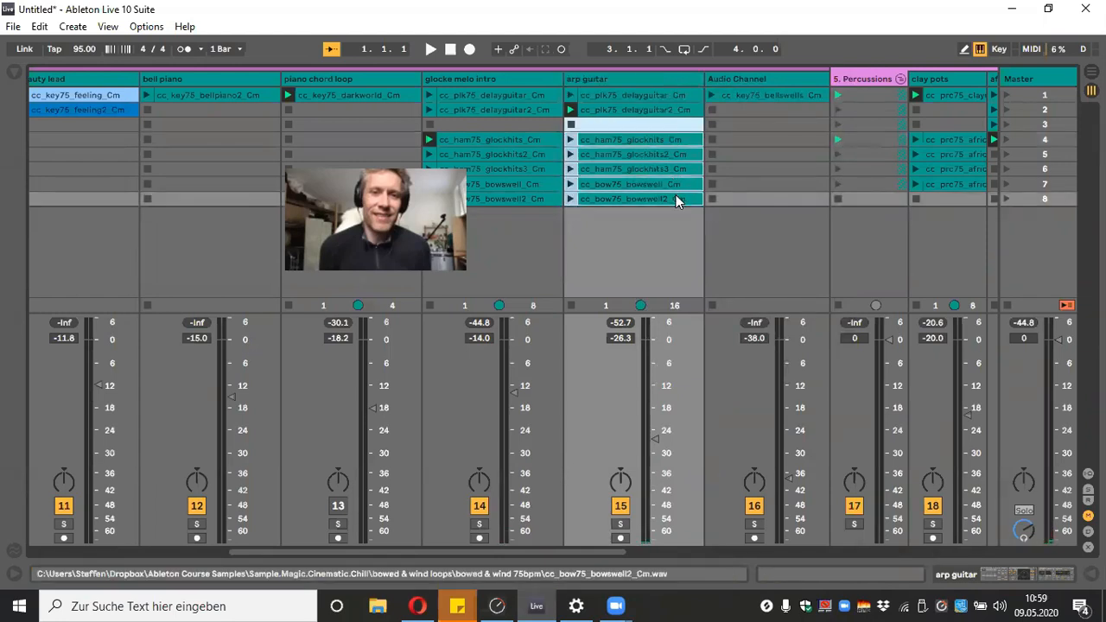
{"action": "key", "text": "Delete"}
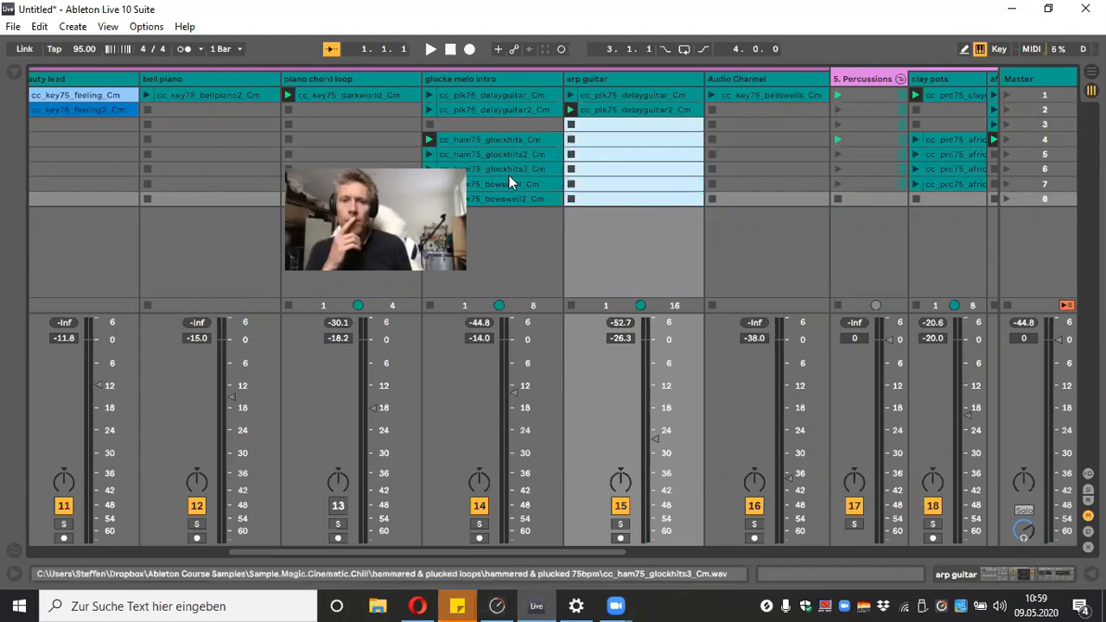
{"action": "left_click_drag", "start_coordinate": [515, 183], "coordinate": [745, 110]}
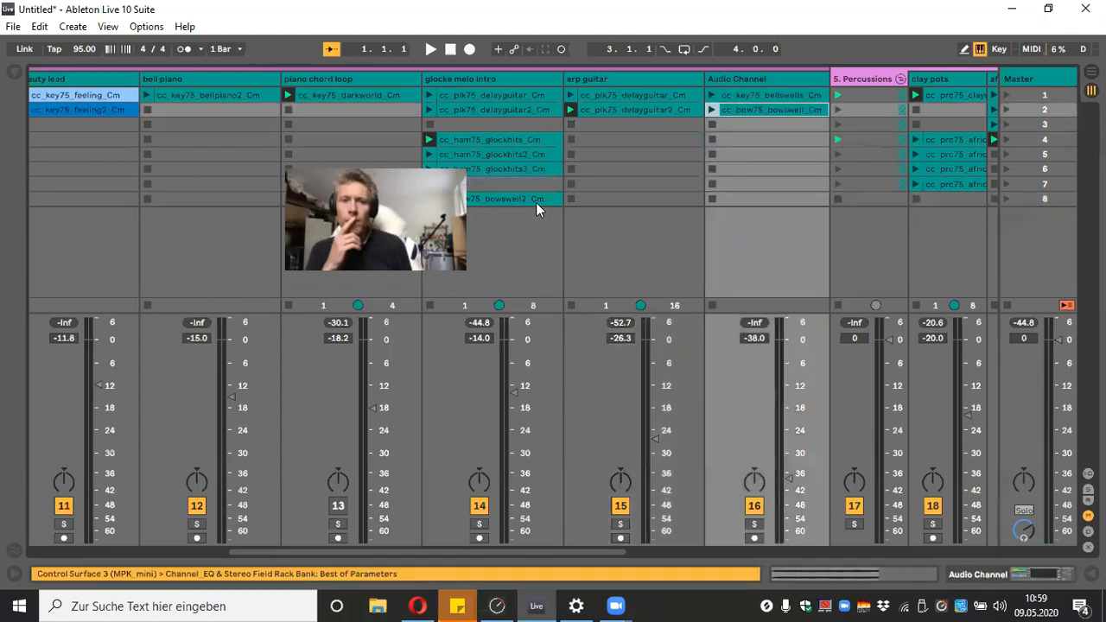
{"action": "left_click_drag", "start_coordinate": [530, 198], "coordinate": [763, 128]}
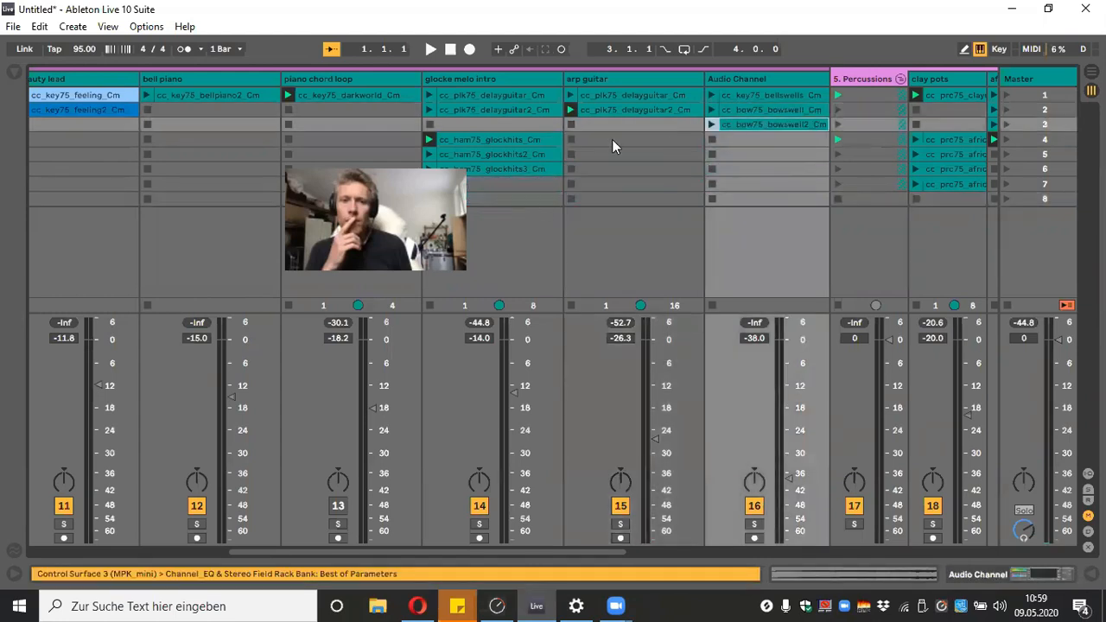
Delete the two delayguitar clips from glocke melo intro and move its three glockhits clips up to scenes 1 to 3
{"action": "left_click_drag", "start_coordinate": [518, 121], "coordinate": [520, 91]}
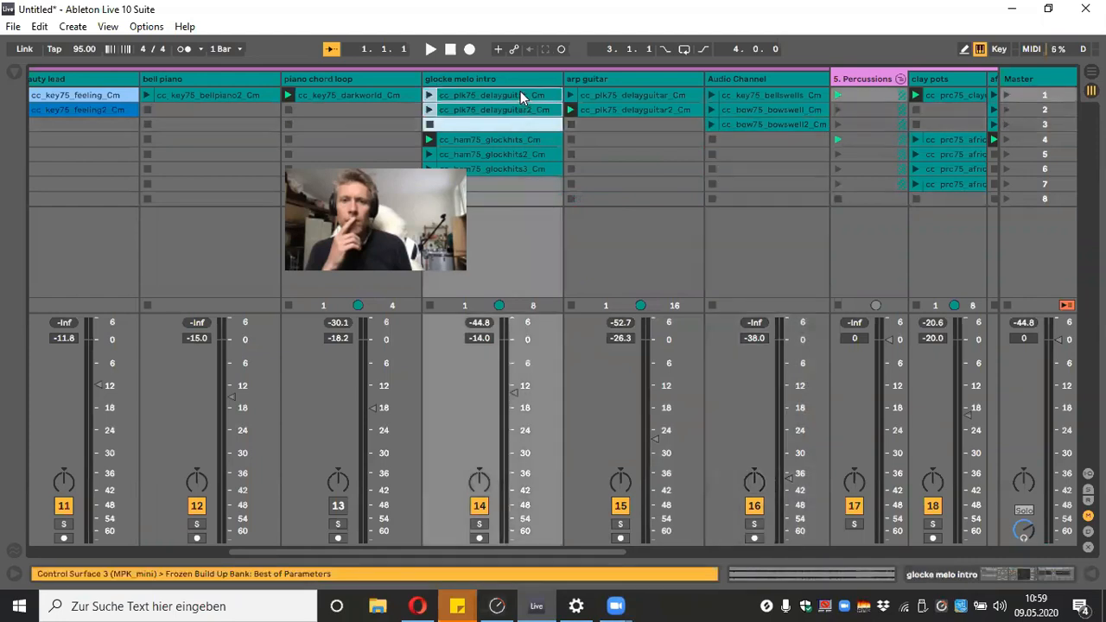
{"action": "key", "text": "Delete"}
{"action": "left_click_drag", "start_coordinate": [530, 185], "coordinate": [524, 109]}
{"action": "left_click", "coordinate": [533, 144]}
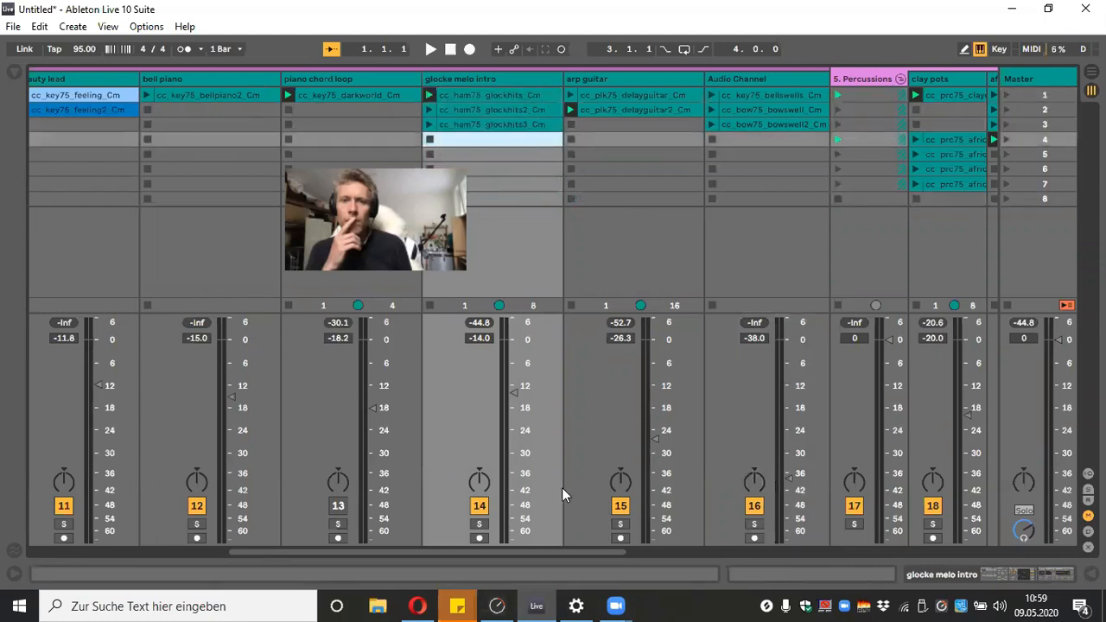
Rename the audio track holding the bellswells and bowswell clips as "bow swells"
{"action": "left_click", "coordinate": [766, 79]}
{"action": "right_click", "coordinate": [766, 80]}
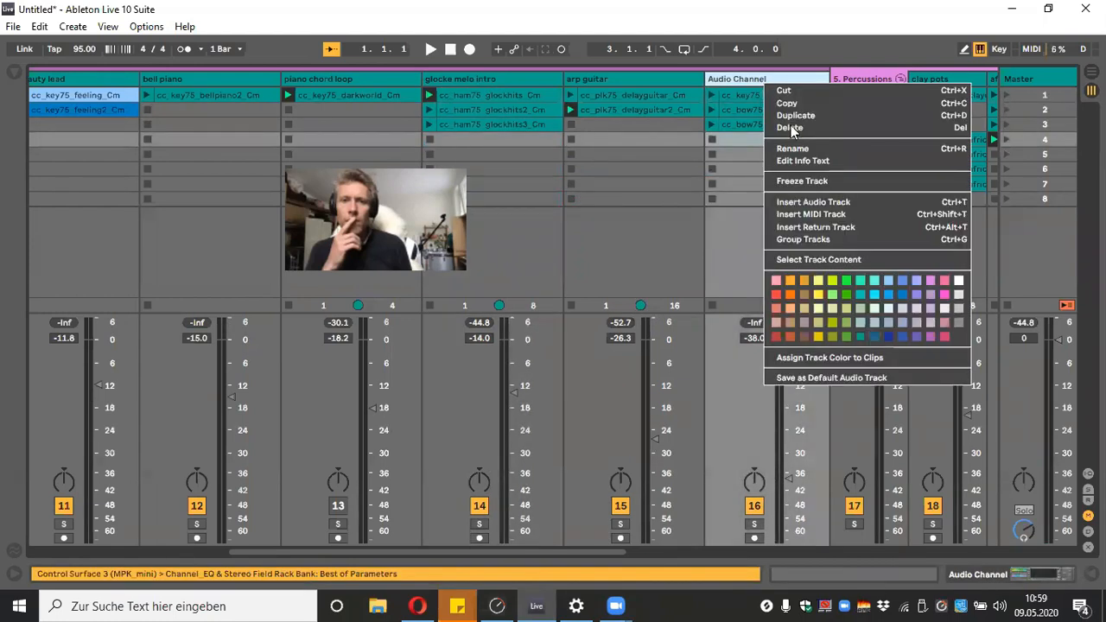
{"action": "left_click", "coordinate": [794, 149]}
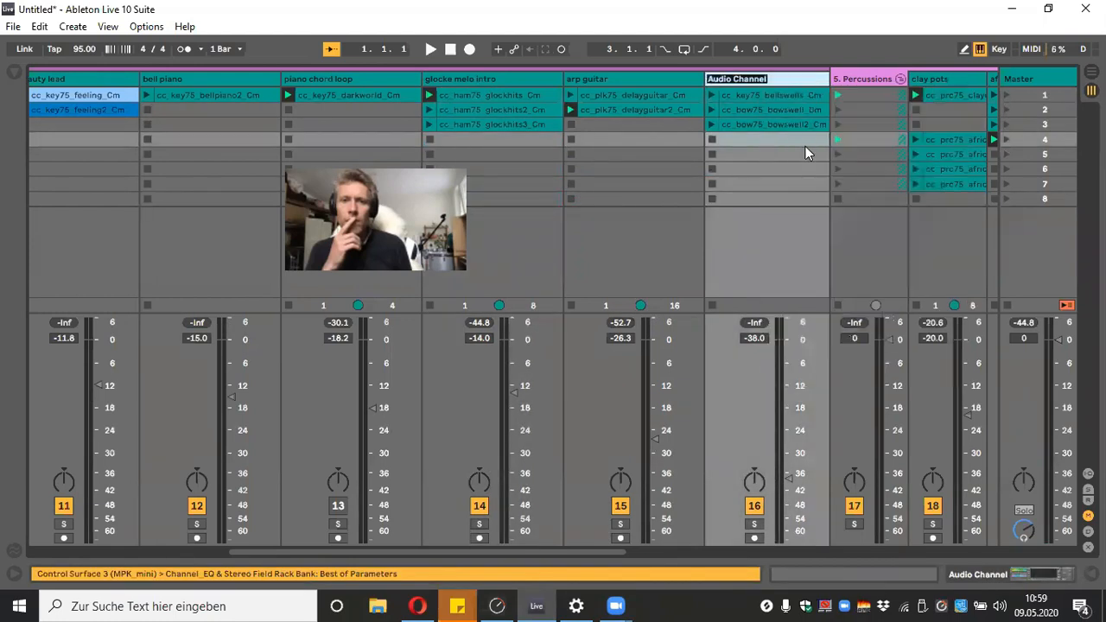
{"action": "type", "text": "bow se"}
{"action": "type", "text": "wwls"}
{"action": "key", "text": "BackSpace"}
{"action": "key", "text": "BackSpace"}
{"action": "key", "text": "BackSpace"}
{"action": "key", "text": "BackSpace"}
{"action": "key", "text": "BackSpace"}
{"action": "key", "text": "BackSpace"}
{"action": "type", "text": "swells"}
{"action": "key", "text": "Return"}
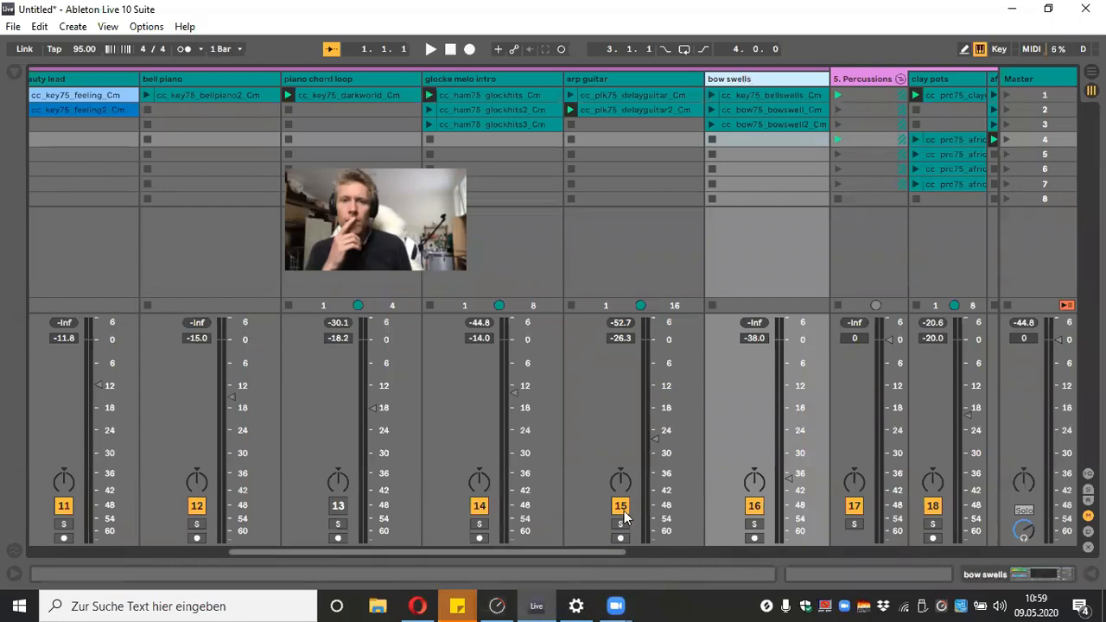
Narrow the african tribes (bridge) track and delete the empty audio track at the end of the Percussions group
{"action": "scroll", "coordinate": [627, 517], "scroll_direction": "right", "scroll_amount": 2}
{"action": "scroll", "coordinate": [624, 516], "scroll_direction": "right", "scroll_amount": 2}
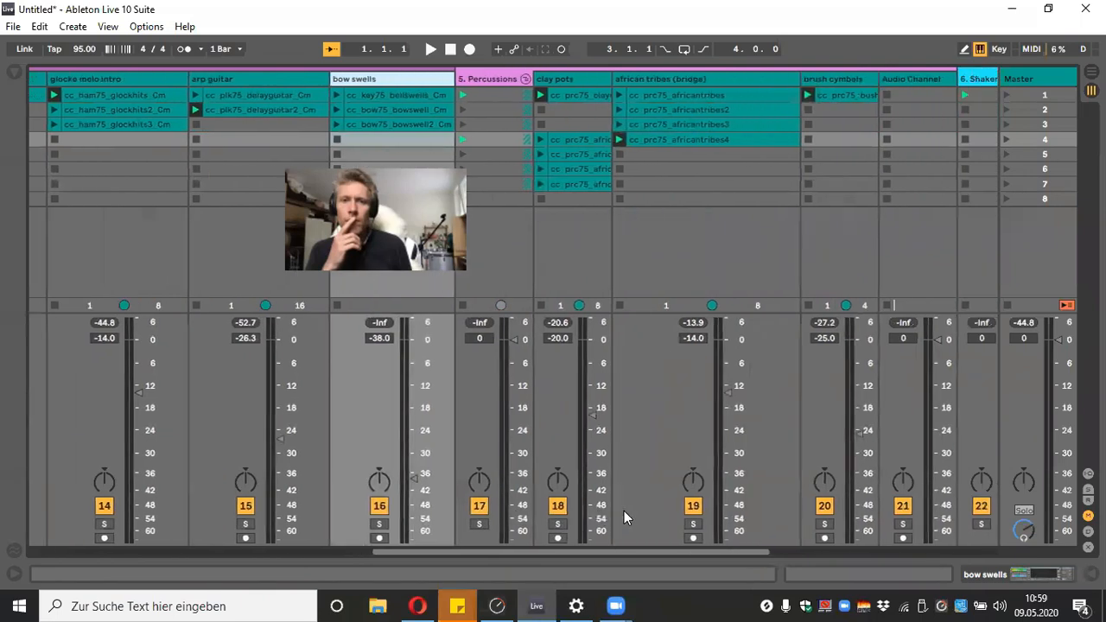
{"action": "scroll", "coordinate": [624, 511], "scroll_direction": "right", "scroll_amount": 1}
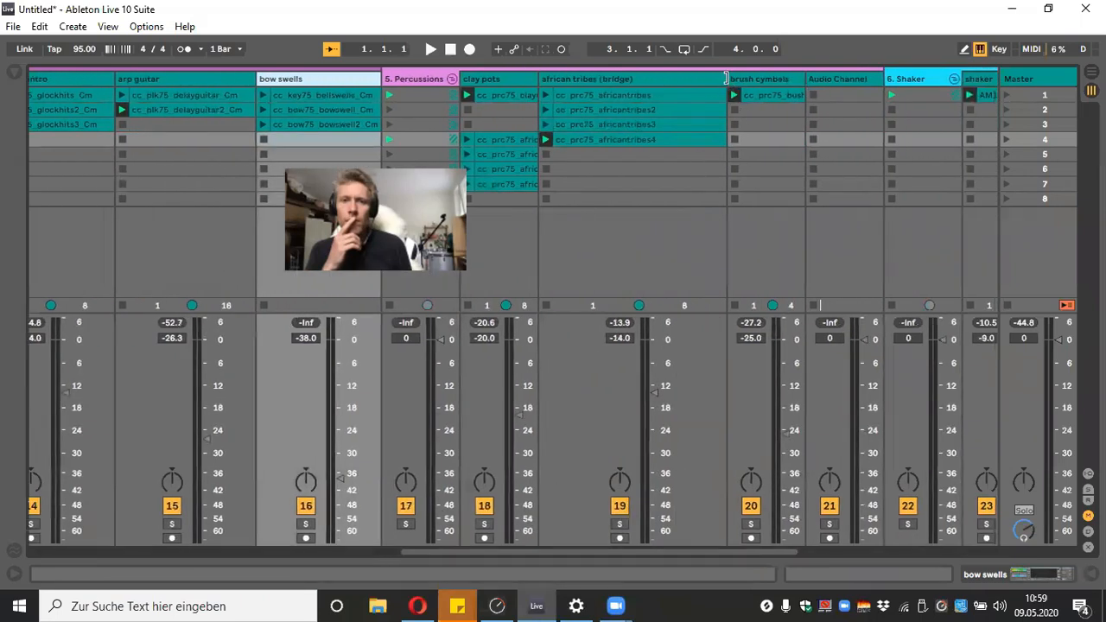
{"action": "left_click", "coordinate": [676, 80]}
{"action": "left_click", "coordinate": [803, 79]}
{"action": "right_click", "coordinate": [801, 76]}
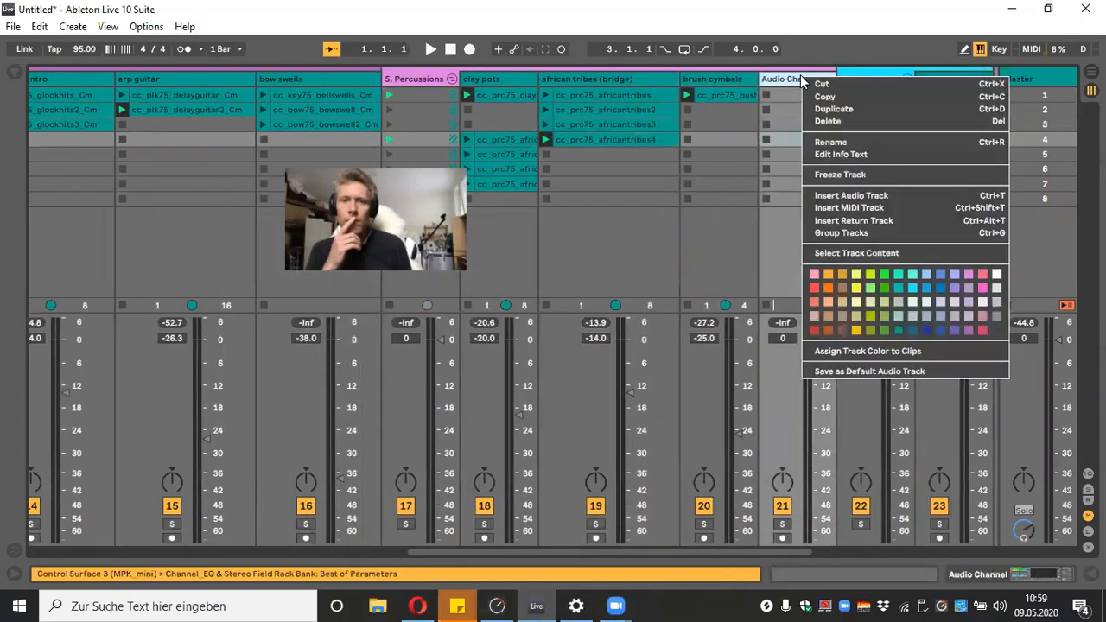
{"action": "left_click", "coordinate": [829, 122]}
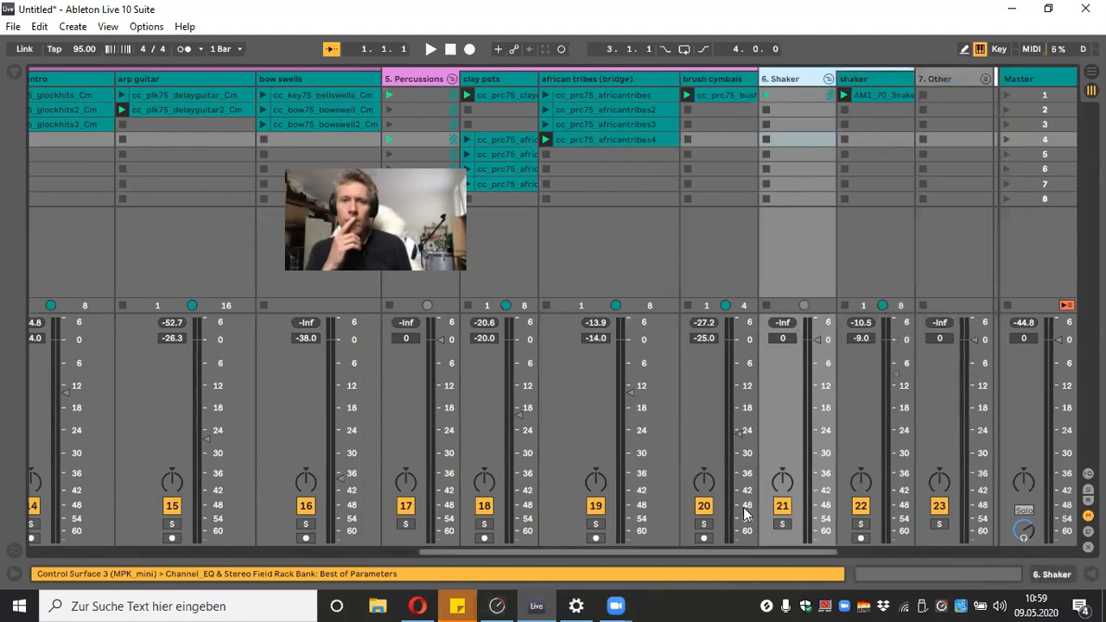
{"action": "scroll", "coordinate": [745, 514], "scroll_direction": "right", "scroll_amount": 6}
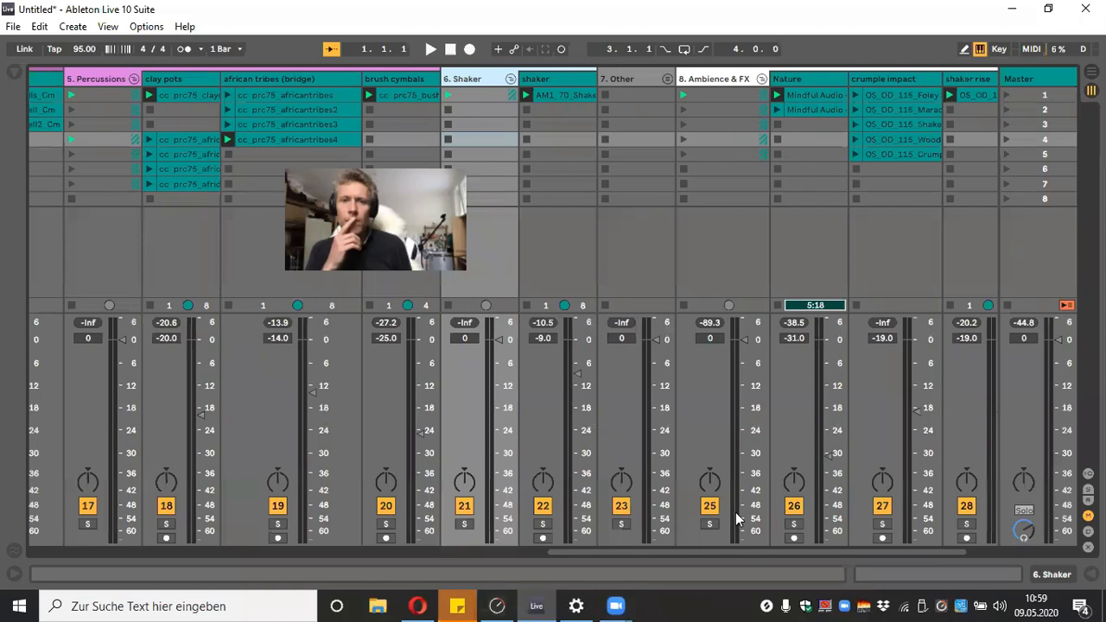
{"action": "scroll", "coordinate": [736, 513], "scroll_direction": "right", "scroll_amount": 2}
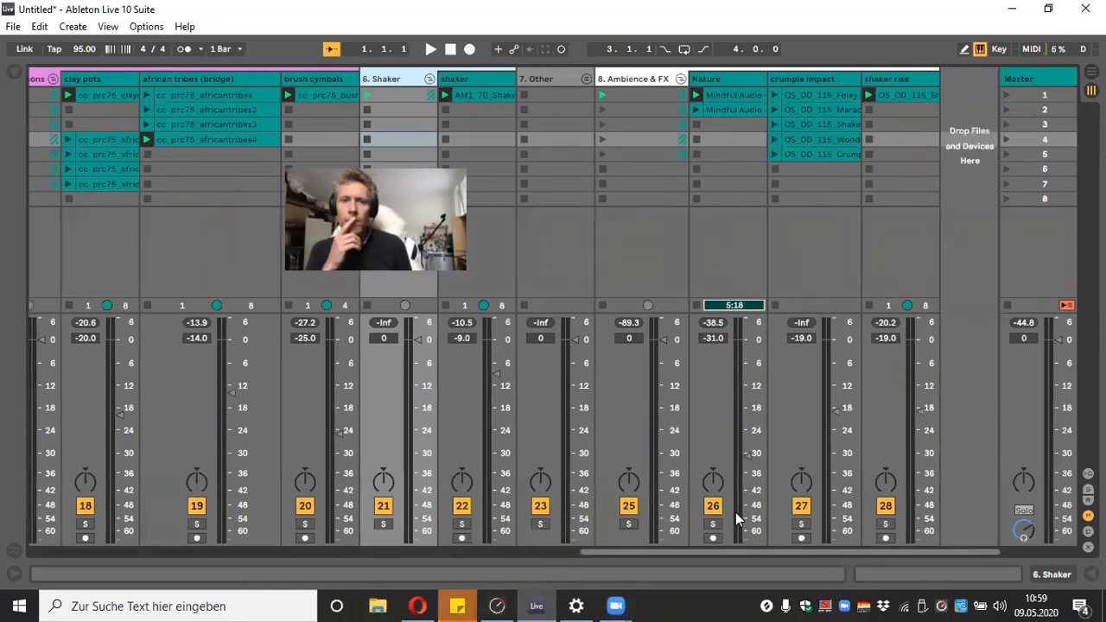
{"action": "scroll", "coordinate": [736, 513], "scroll_direction": "left", "scroll_amount": 10}
{"action": "scroll", "coordinate": [738, 517], "scroll_direction": "left", "scroll_amount": 8}
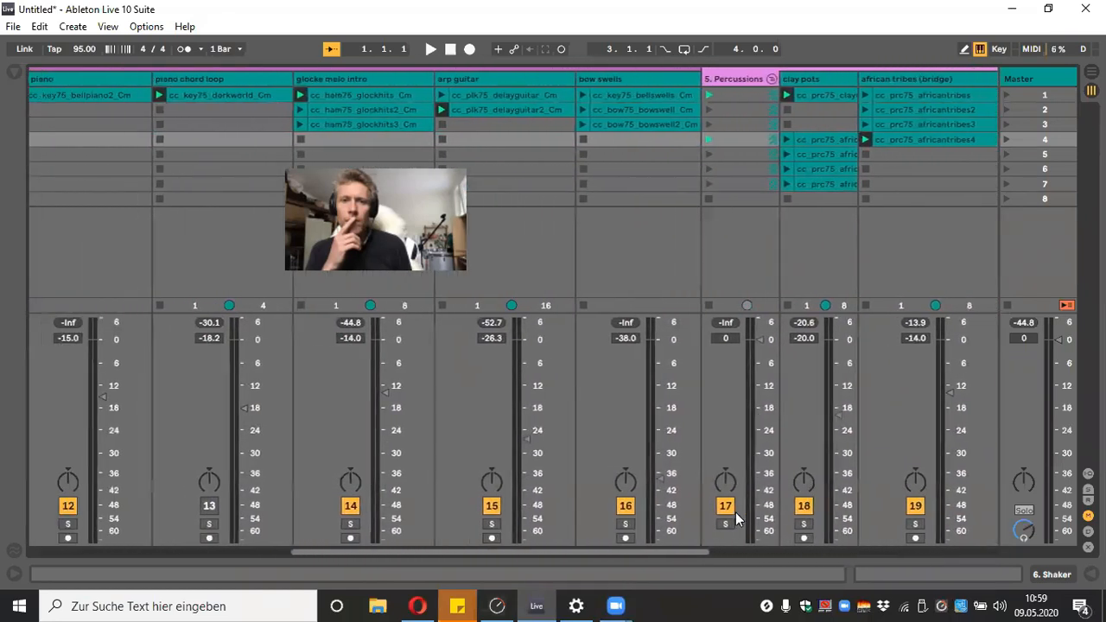
{"action": "scroll", "coordinate": [737, 517], "scroll_direction": "left", "scroll_amount": 10}
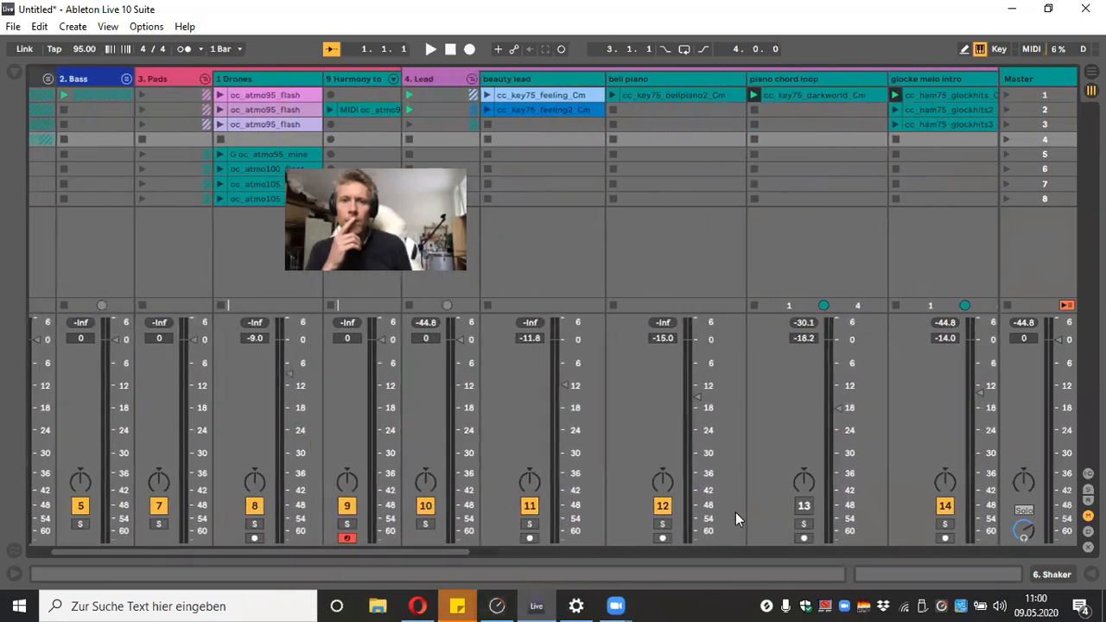
{"action": "scroll", "coordinate": [735, 512], "scroll_direction": "left", "scroll_amount": 2}
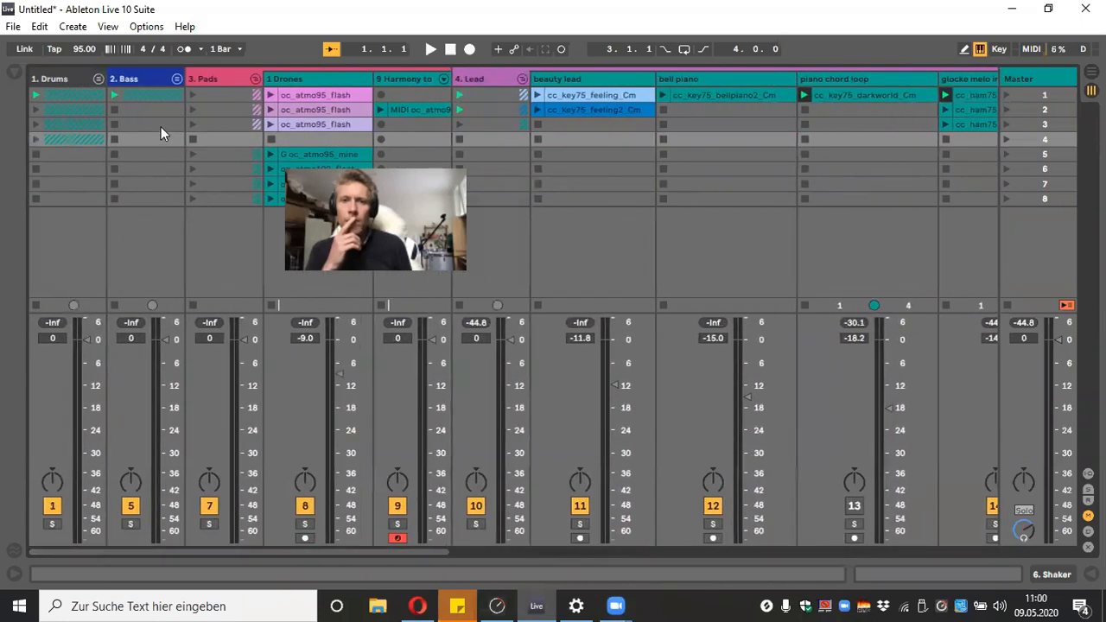